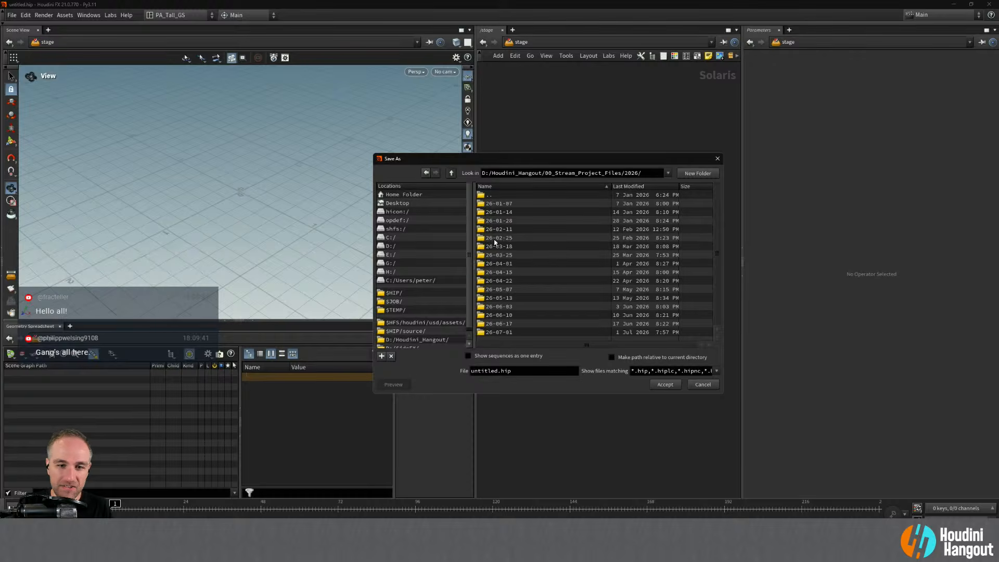
- Create a folder named 26-07-08 inside the 2026 stream project files directory for saving the scene
left_click(708, 173)
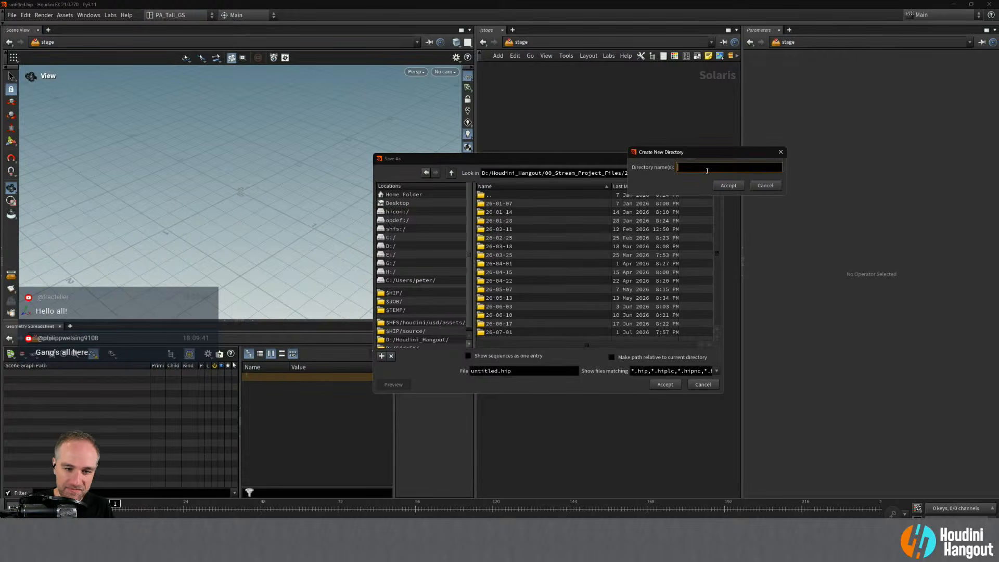
type("26-07")
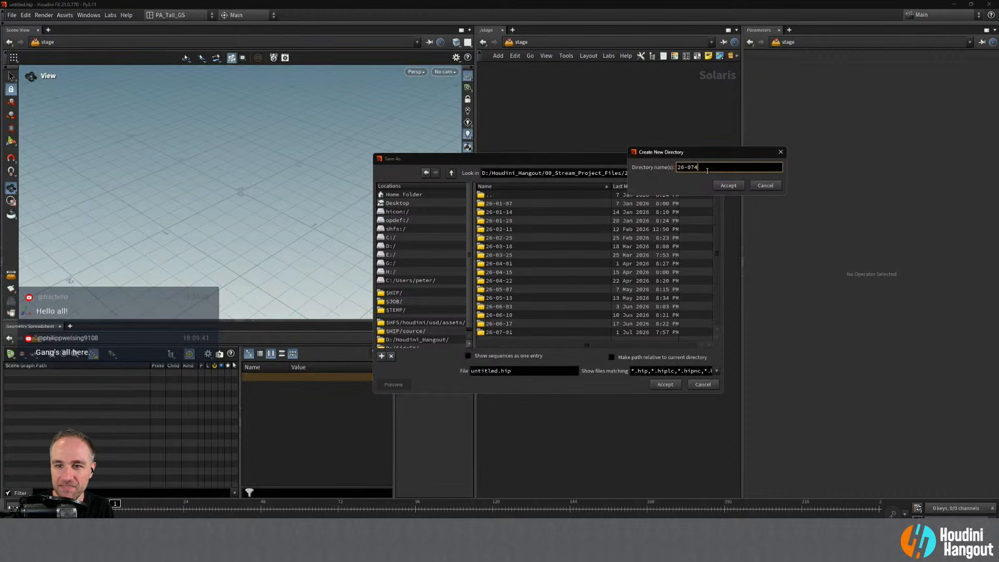
type("-08")
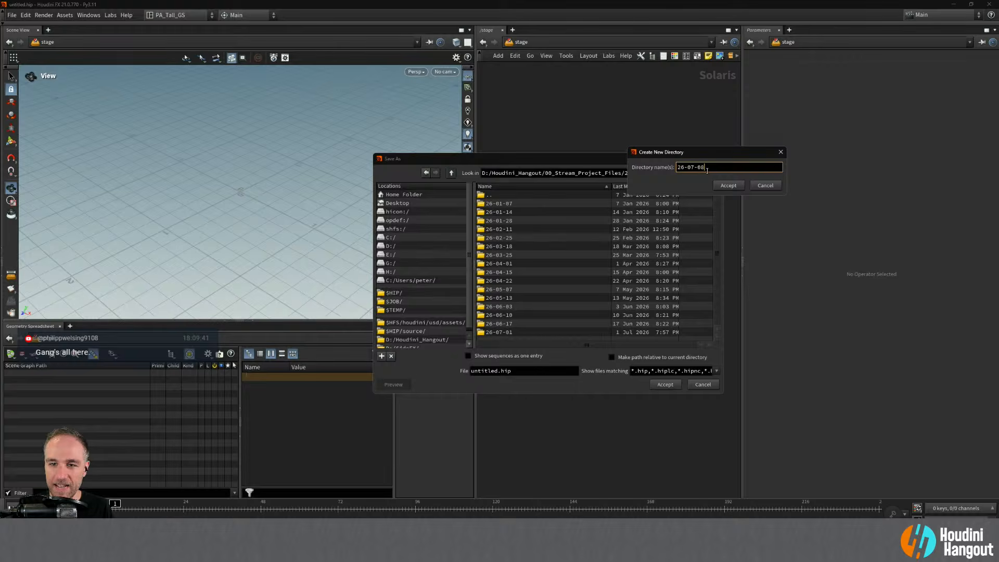
key("Return")
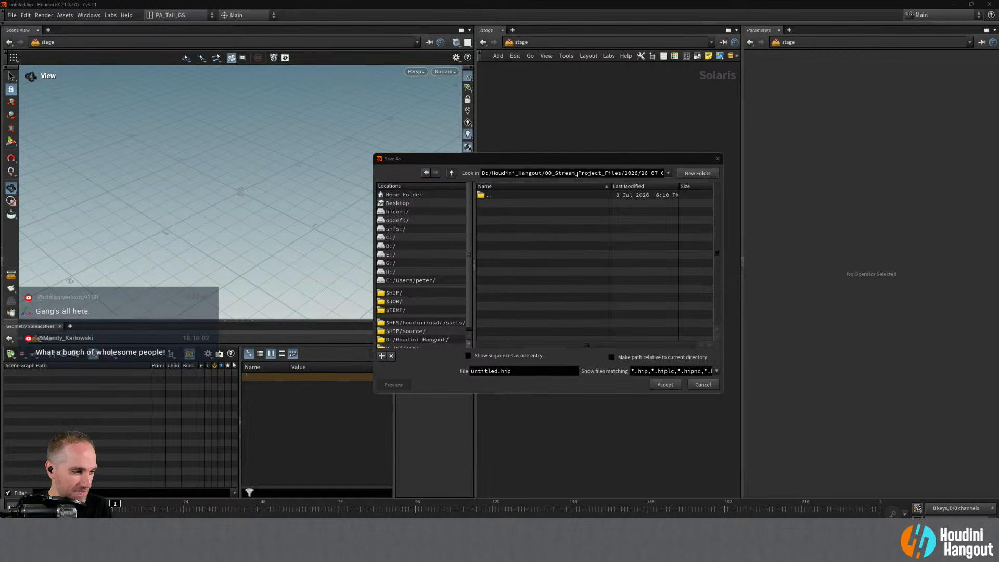
- Save the untitled scene as MPM_Rain_Sim.hip in the 26-07-08 folder
left_click_drag(509, 158, 481, 114)
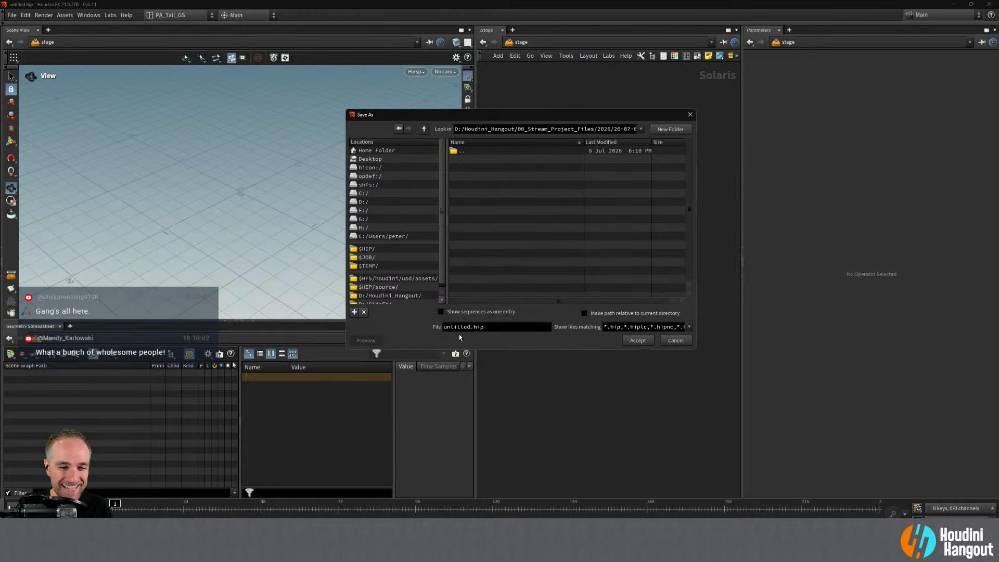
double_click(468, 327)
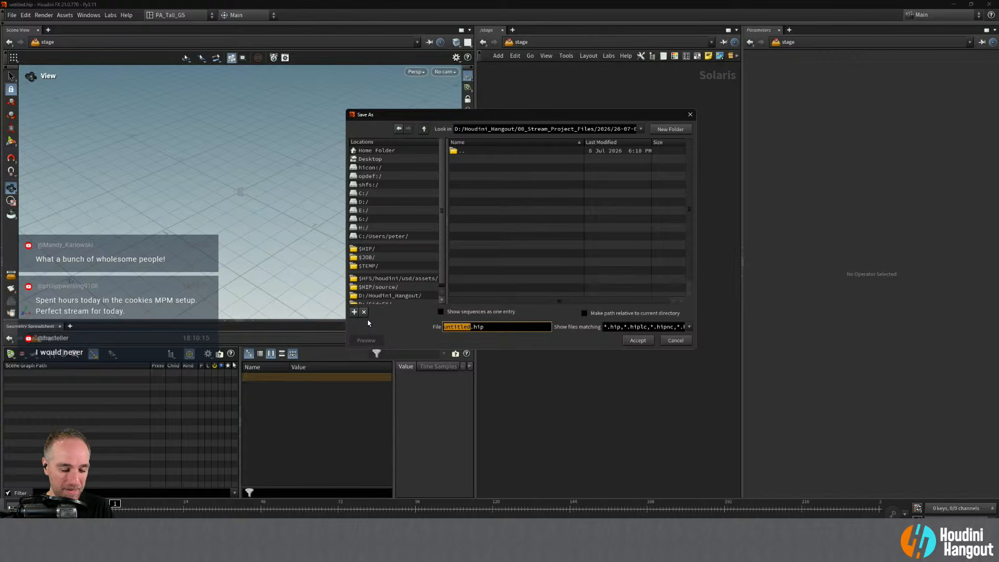
type("MPM_Rain ")
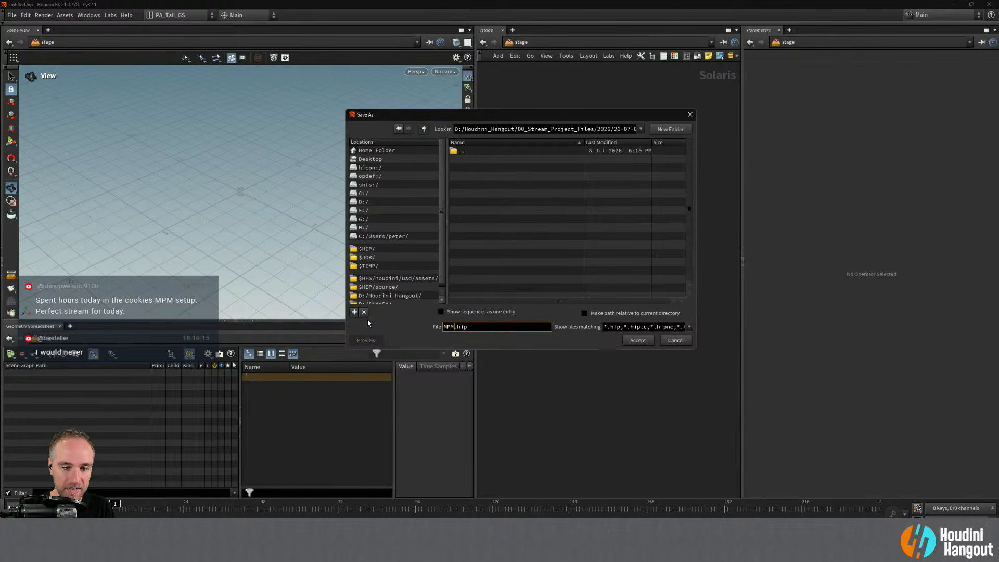
type("Sim")
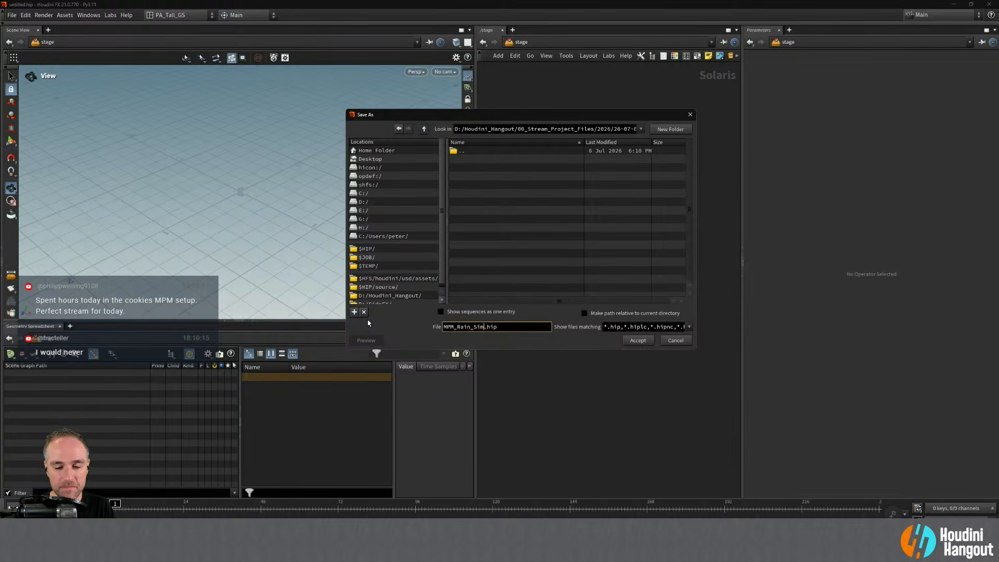
key("Return")
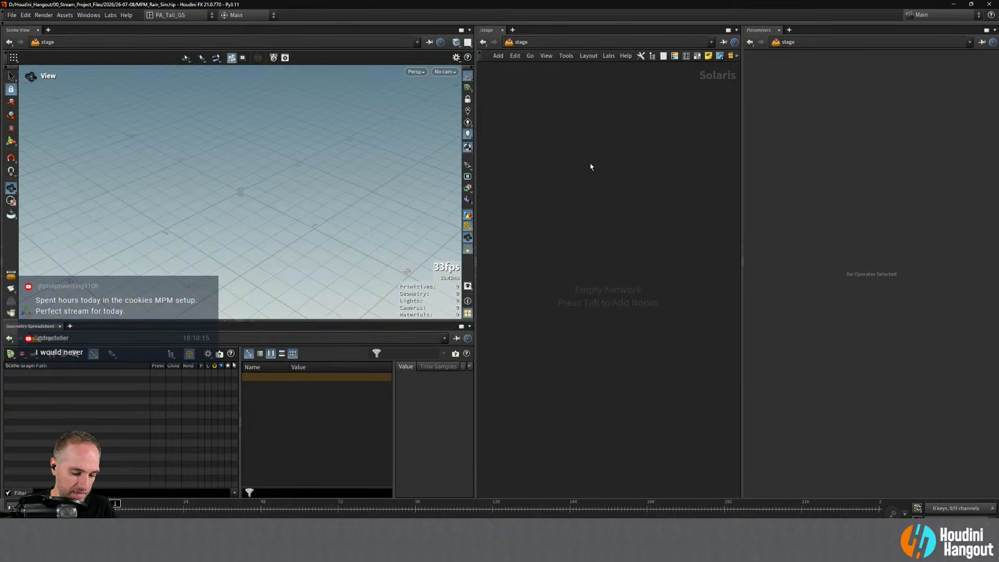
- Go to the object-level network (obj) and add a Geometry node, positioned near the middle of the network
key("n")
left_click(542, 162)
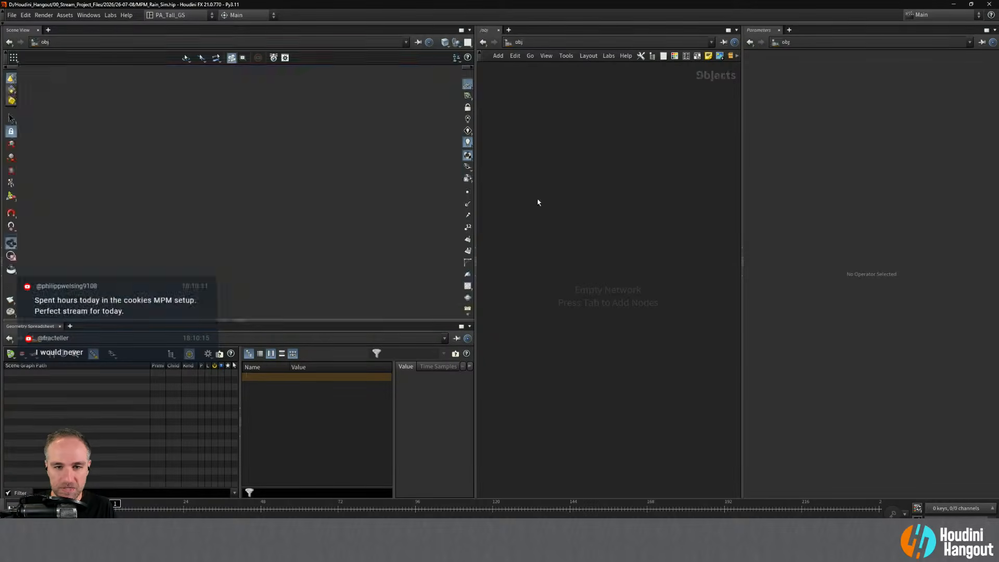
key("Tab")
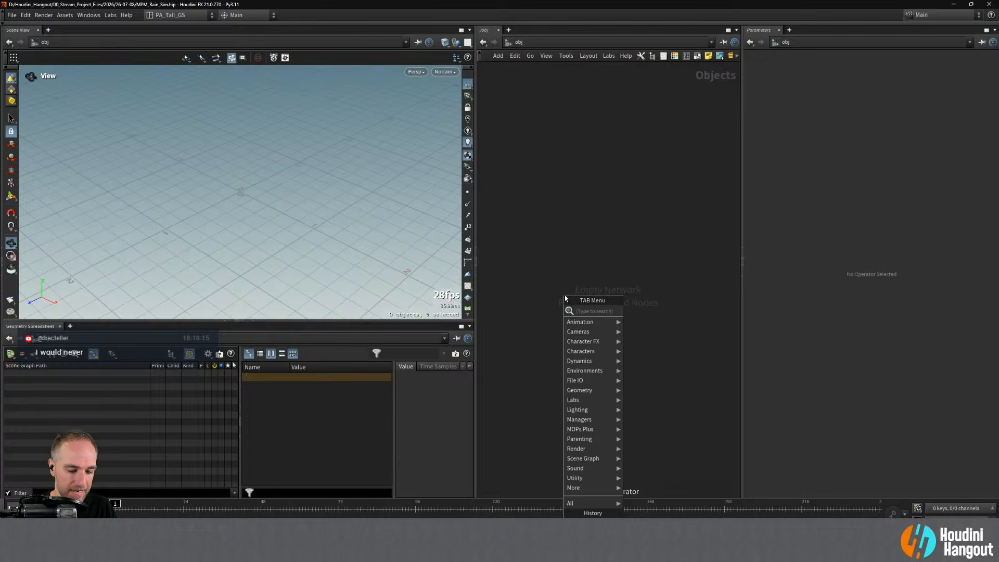
type("geo")
key("Return")
left_click(645, 198)
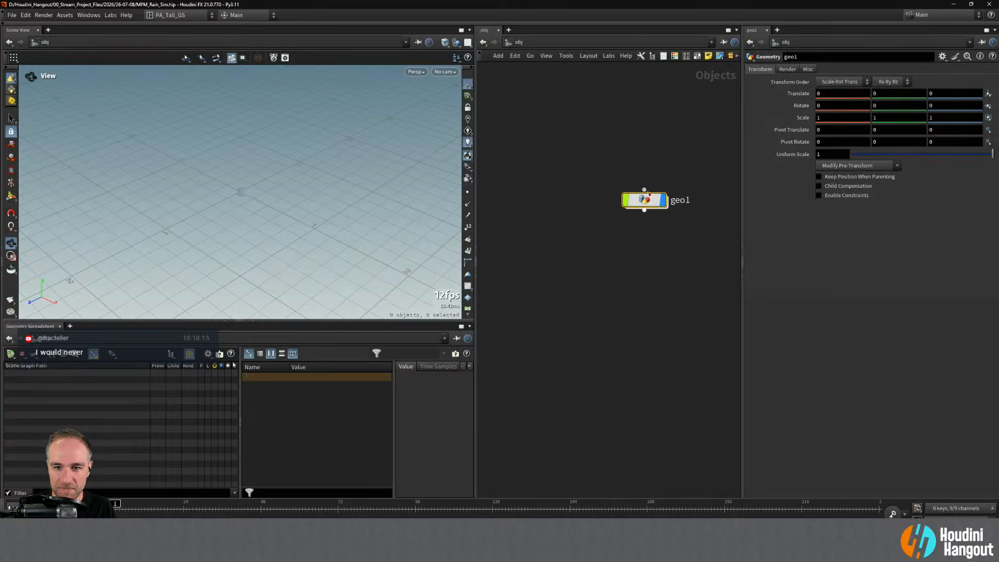
left_click_drag(645, 200, 597, 252)
left_click(593, 345)
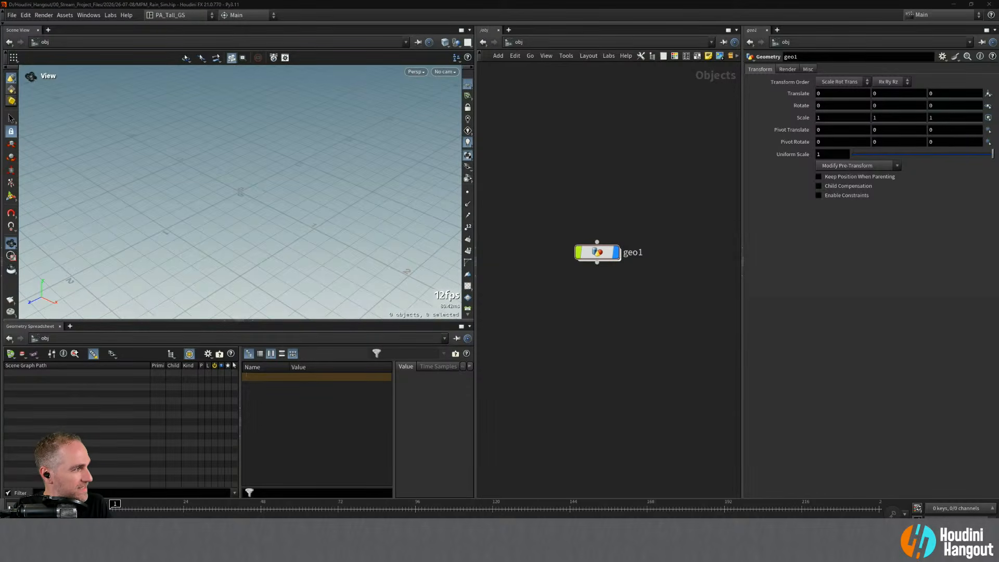
- Switch to the browser showing Poly Haven, dock it on one half of the screen and open the Models library
left_click_drag(263, 233, 474, 183)
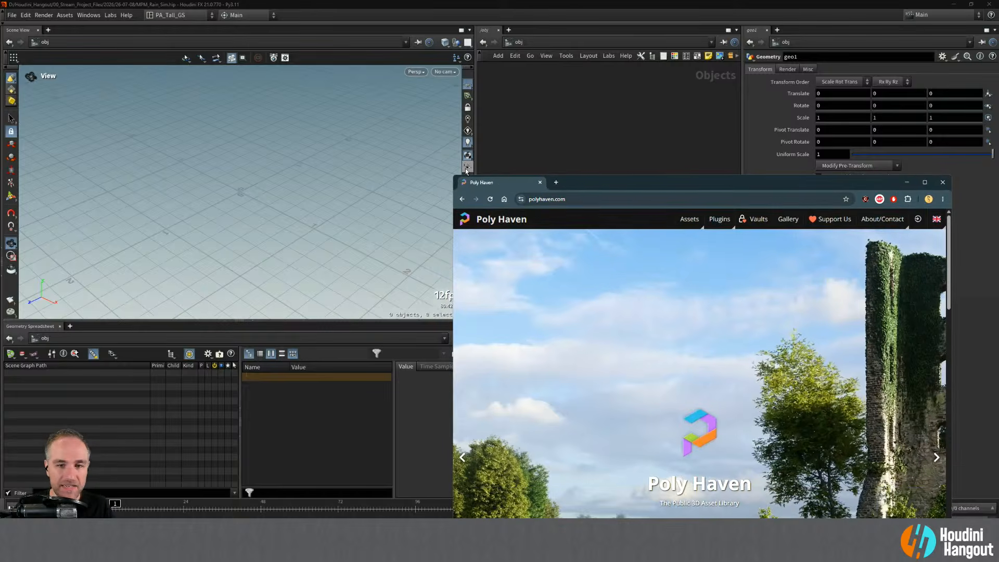
key("super+Left")
mouse_move(237, 46)
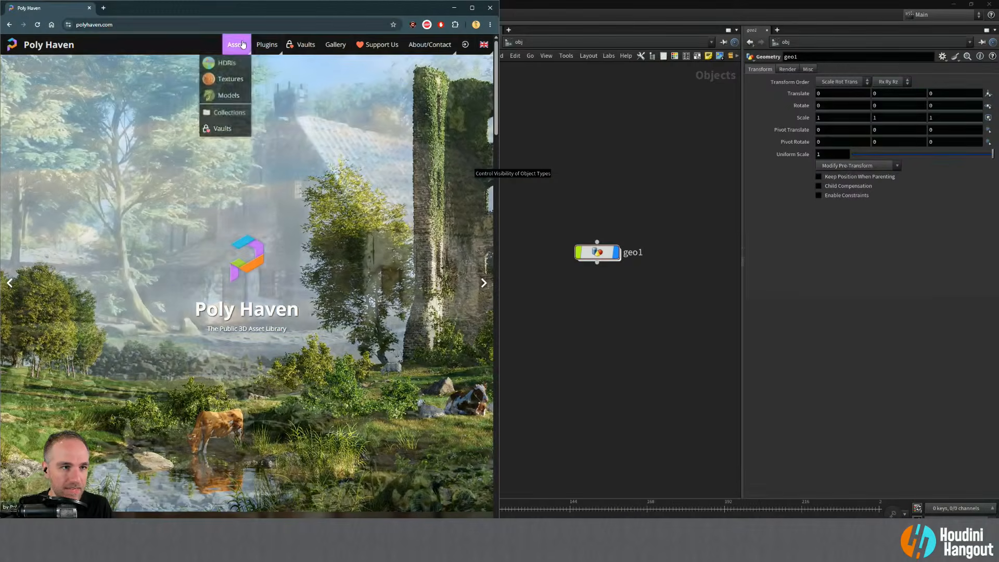
left_click(229, 96)
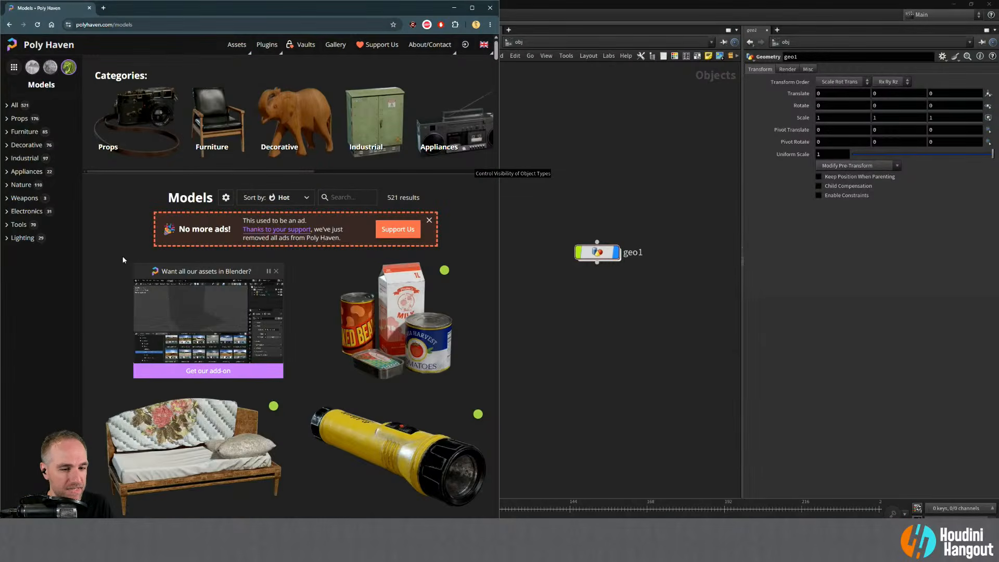
- Browse the Poly Haven model library for a suitable asset, looking through props, rocks, plants and statues
scroll(125, 238, "down", 4)
scroll(125, 239, "down", 4)
scroll(124, 239, "down", 3)
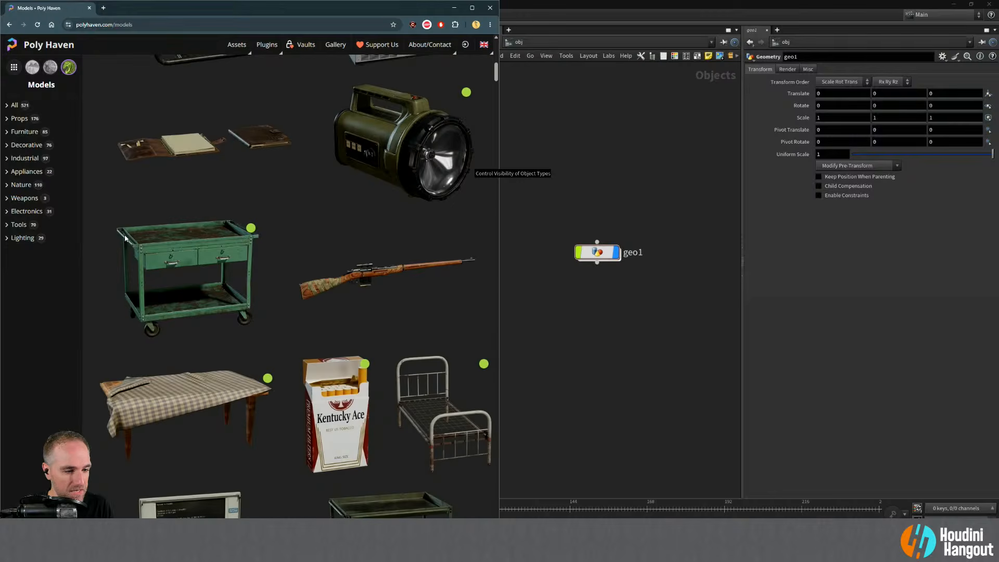
scroll(124, 239, "down", 3)
scroll(124, 238, "down", 3)
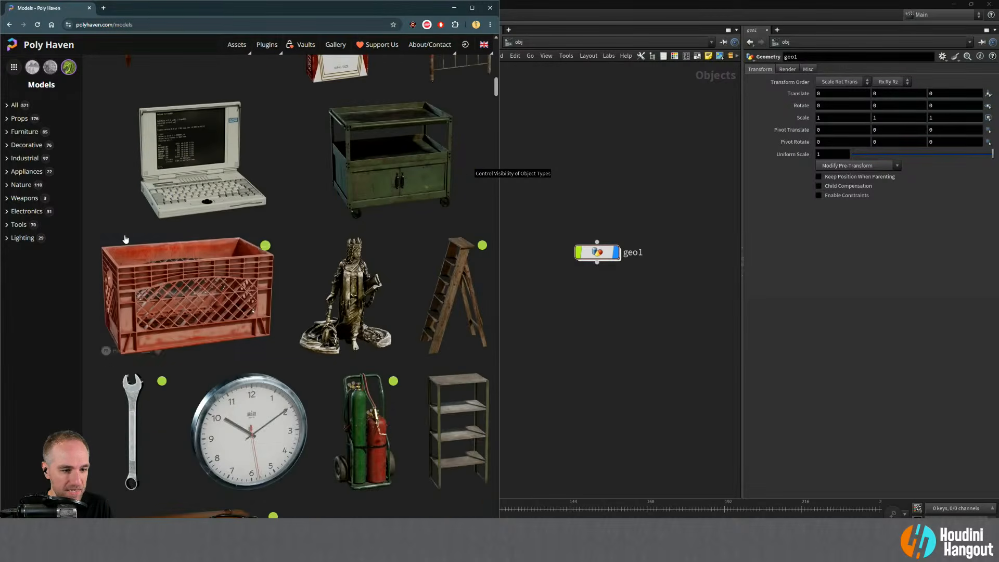
scroll(125, 238, "down", 3)
scroll(124, 238, "down", 3)
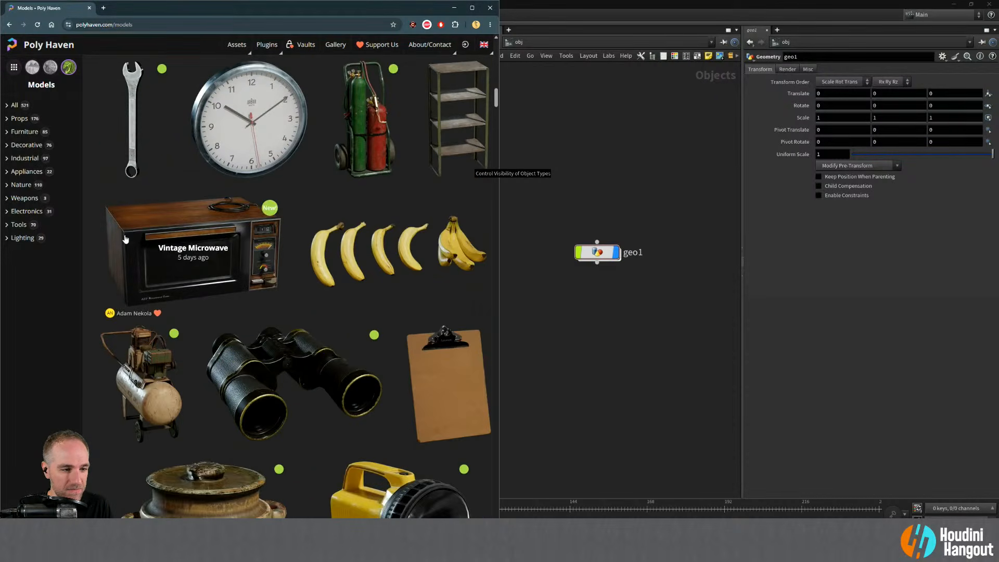
scroll(124, 238, "down", 3)
scroll(125, 238, "down", 3)
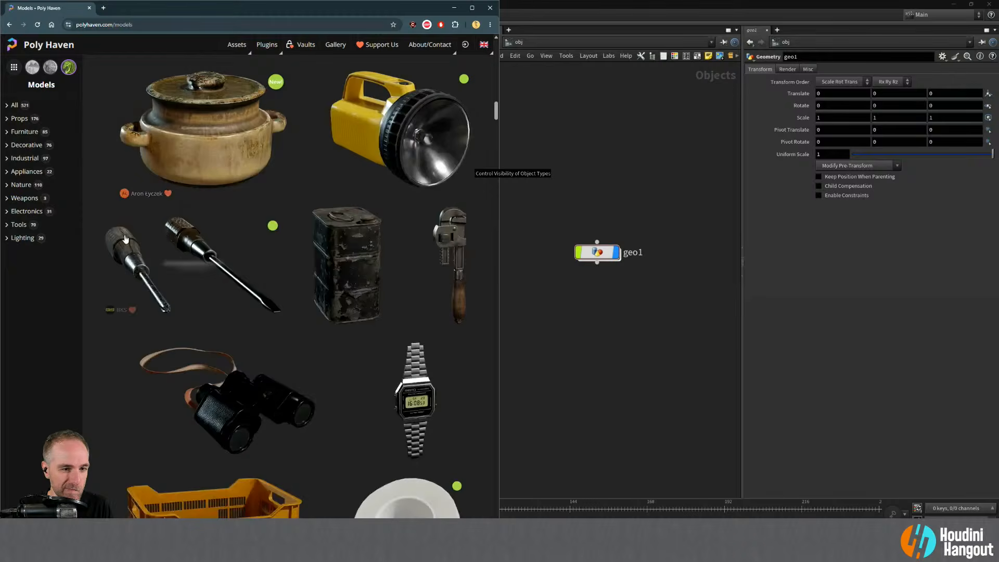
scroll(125, 238, "down", 3)
scroll(125, 238, "down", 8)
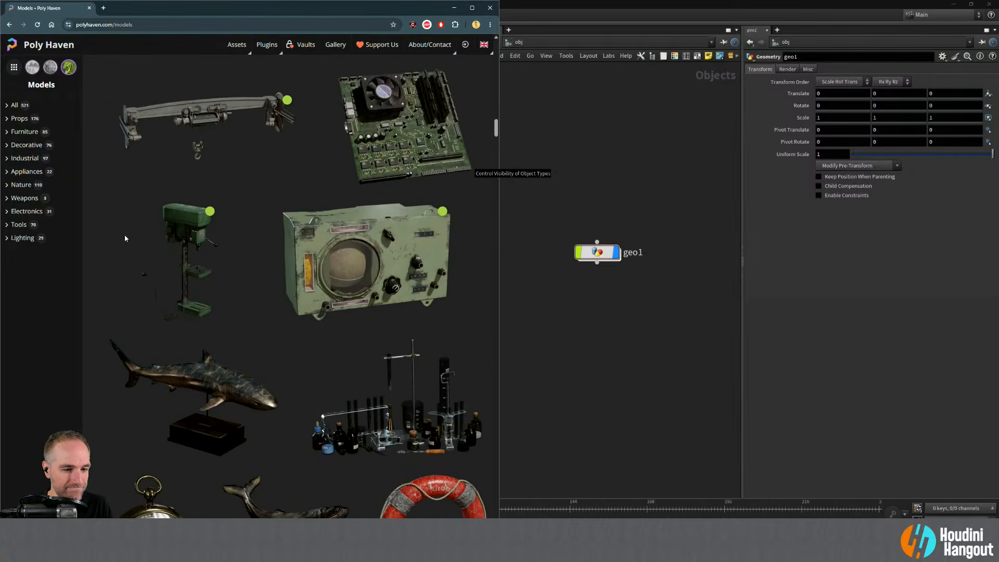
scroll(125, 238, "down", 7)
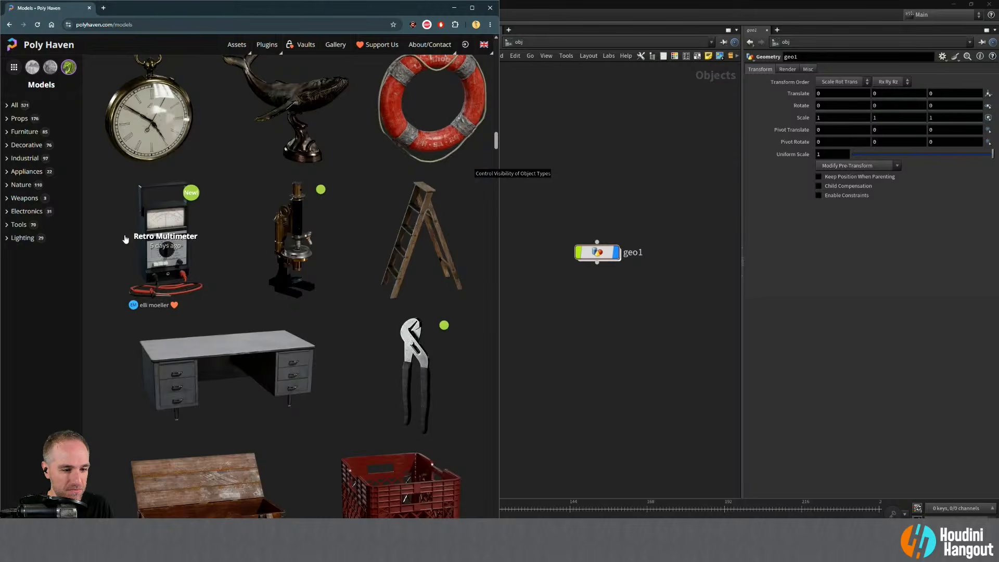
scroll(125, 238, "down", 4)
scroll(125, 238, "down", 10)
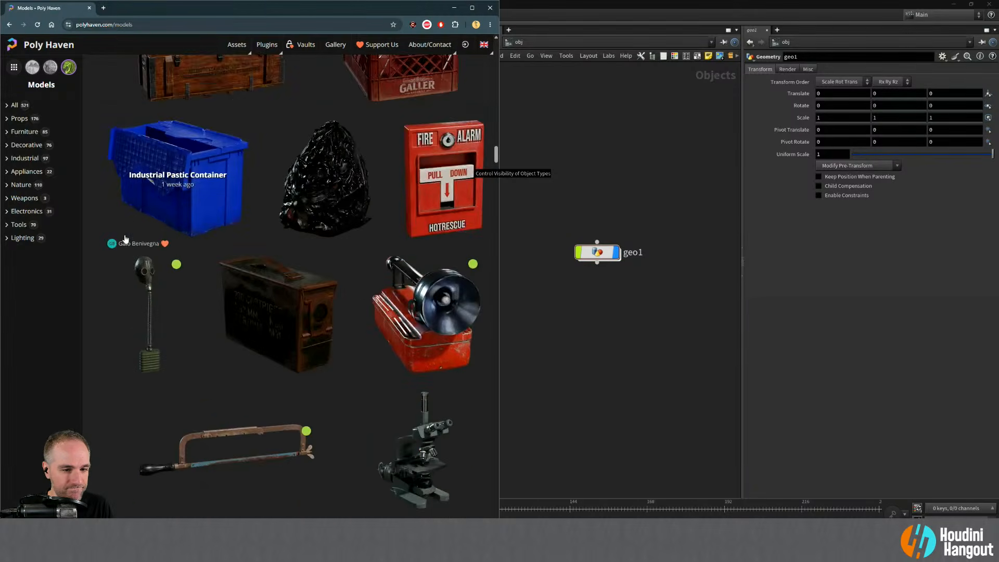
scroll(124, 238, "down", 12)
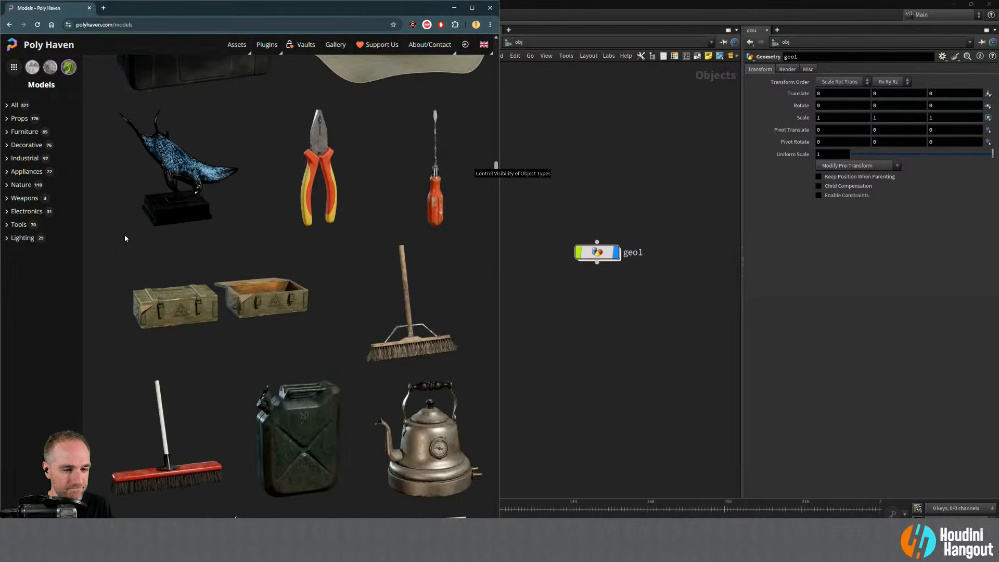
scroll(125, 238, "down", 3)
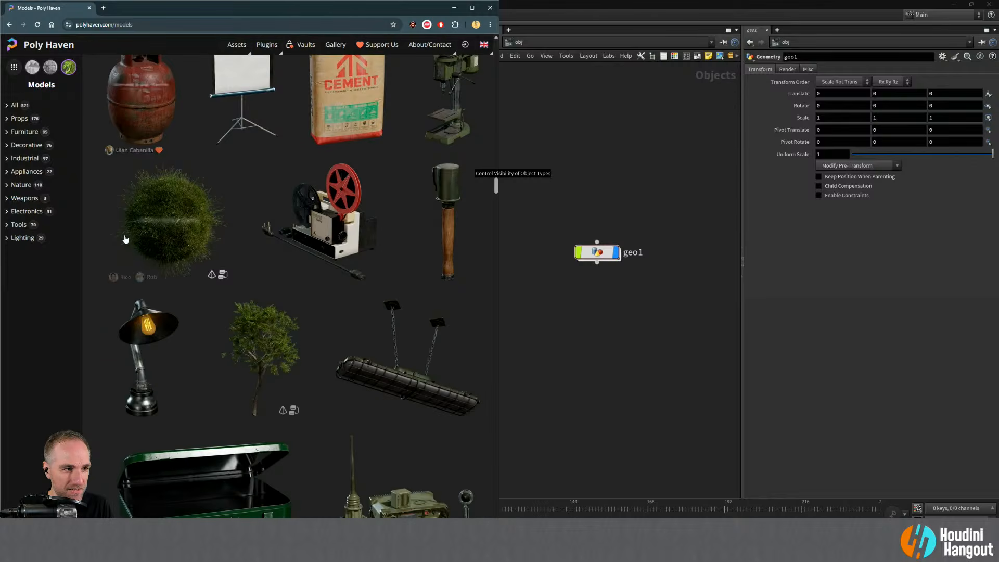
scroll(125, 238, "down", 5)
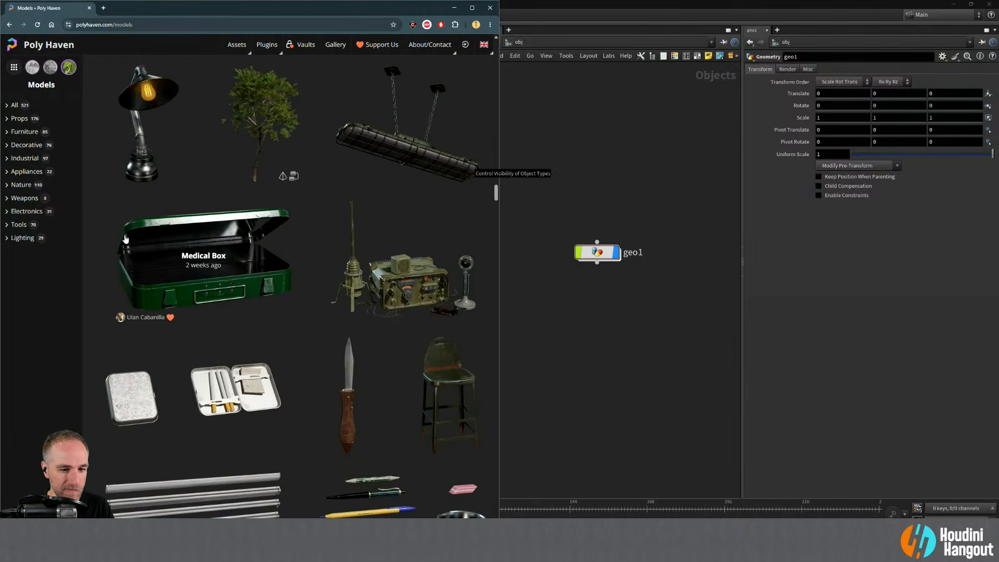
scroll(125, 239, "down", 3)
scroll(125, 239, "down", 10)
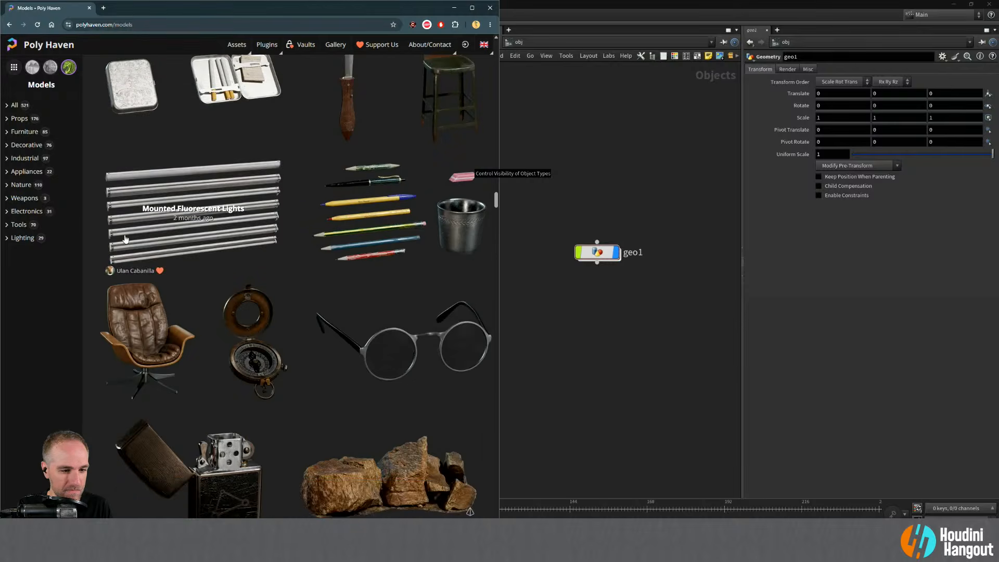
scroll(125, 238, "down", 6)
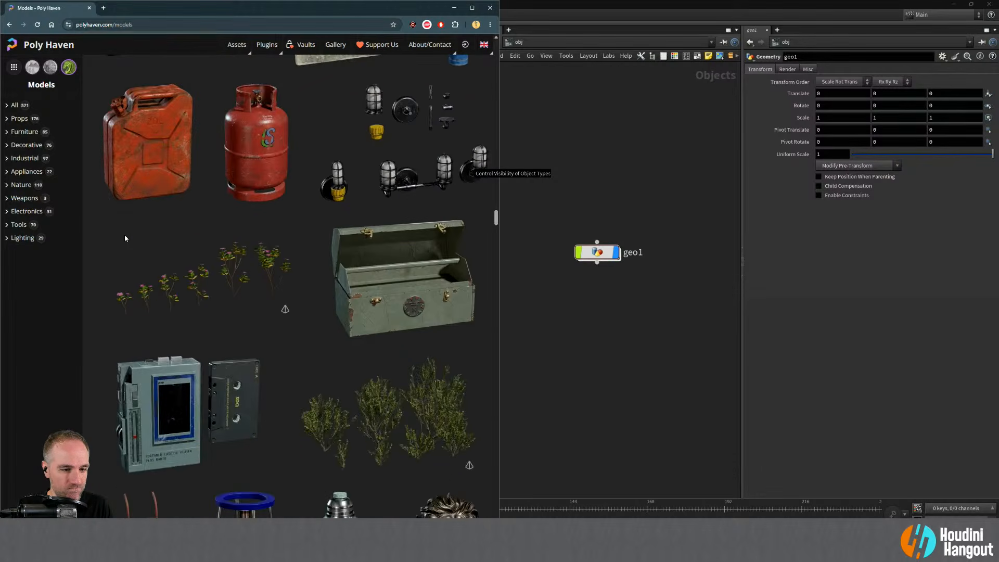
scroll(125, 238, "up", 5)
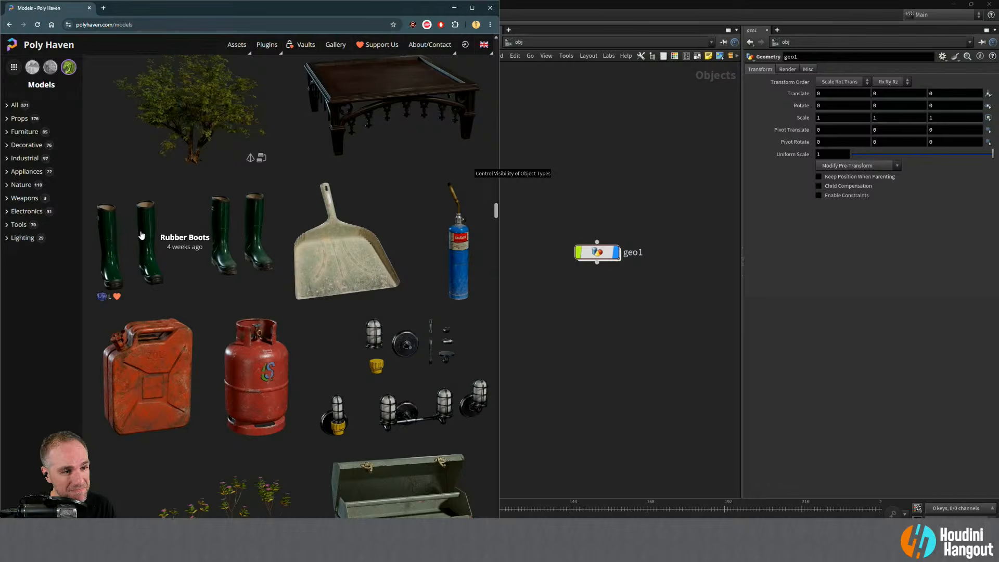
scroll(141, 235, "down", 10)
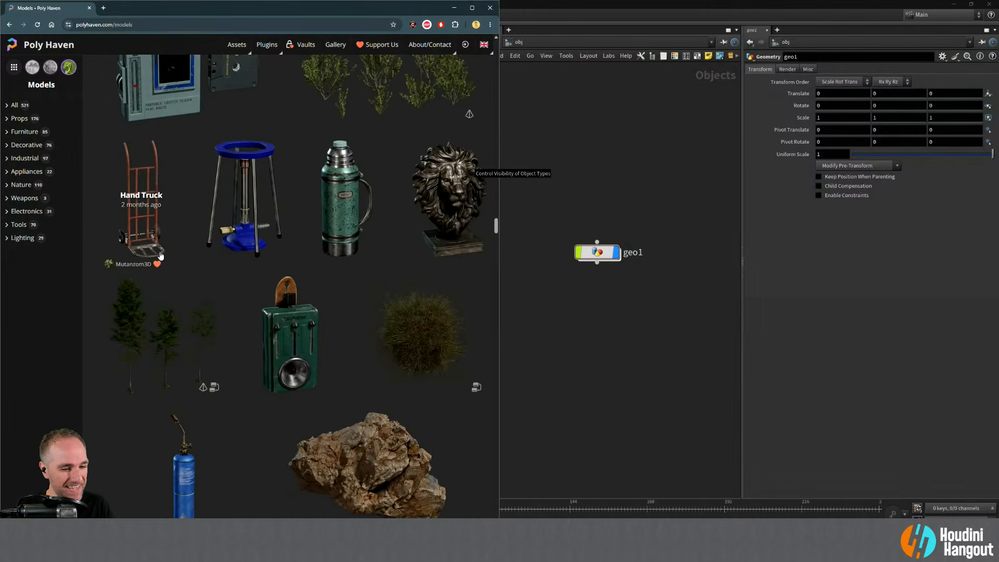
scroll(196, 264, "down", 3)
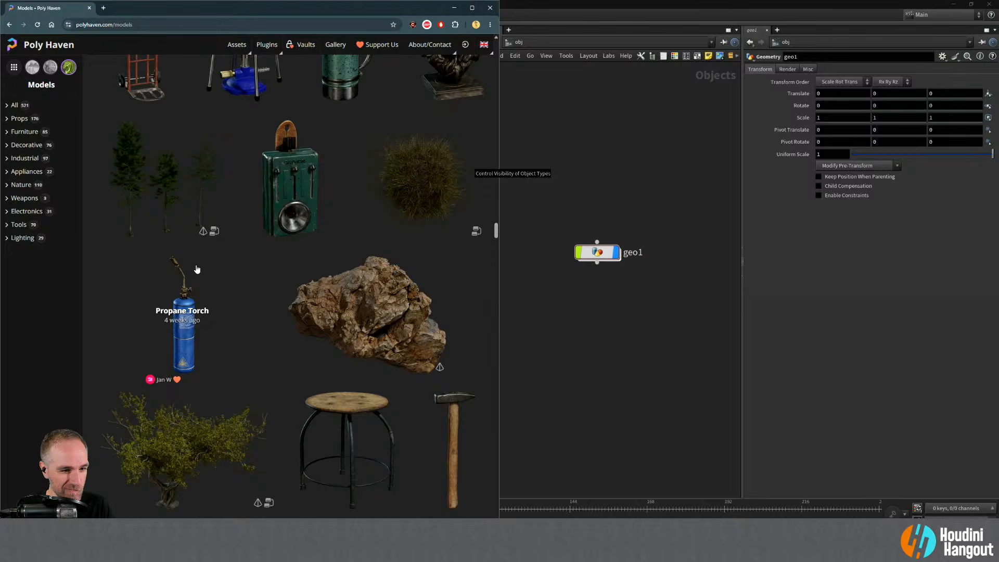
scroll(196, 269, "down", 2)
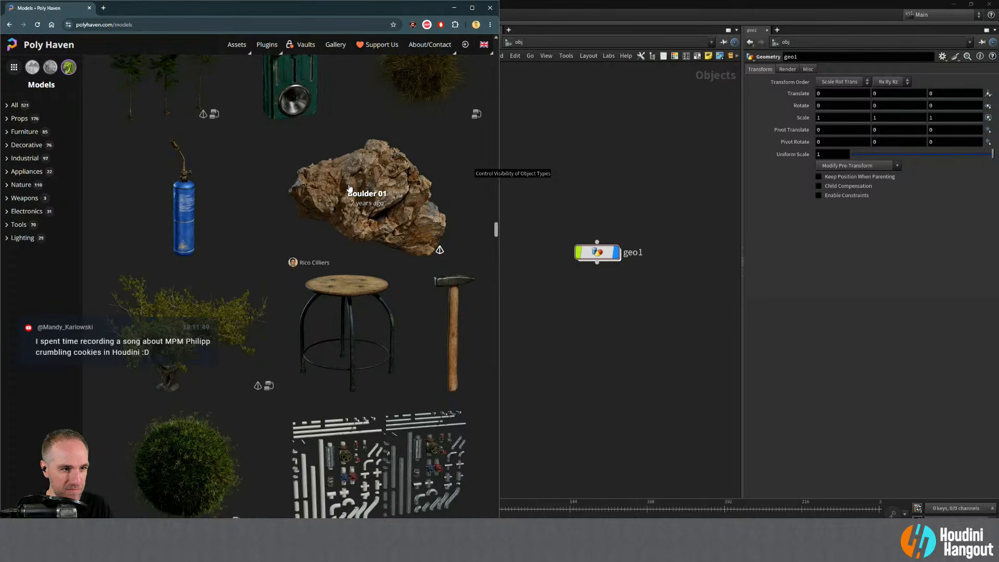
scroll(348, 189, "down", 4)
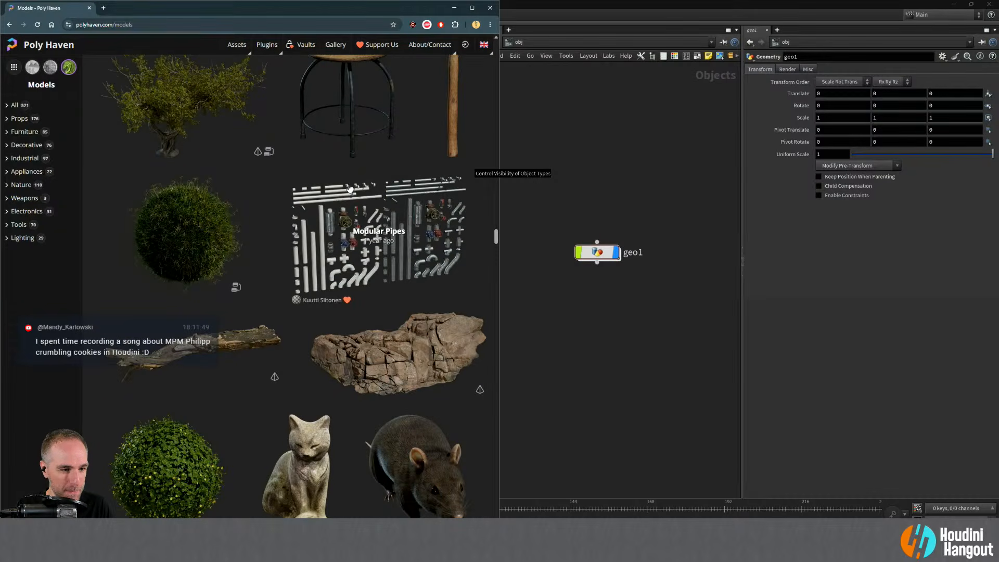
scroll(348, 189, "down", 6)
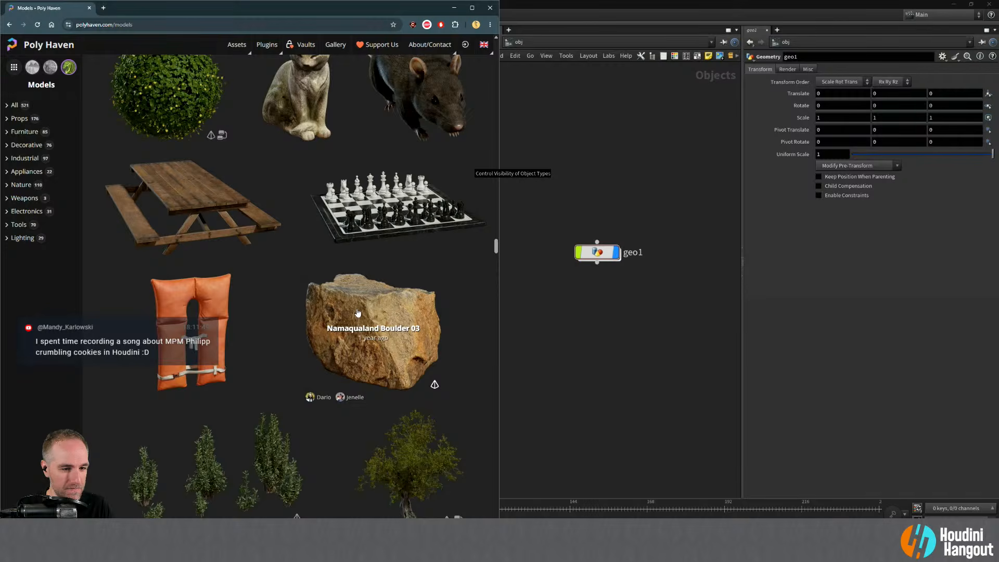
scroll(356, 305, "up", 2)
scroll(355, 305, "up", 3)
scroll(358, 309, "down", 4)
scroll(370, 316, "down", 12)
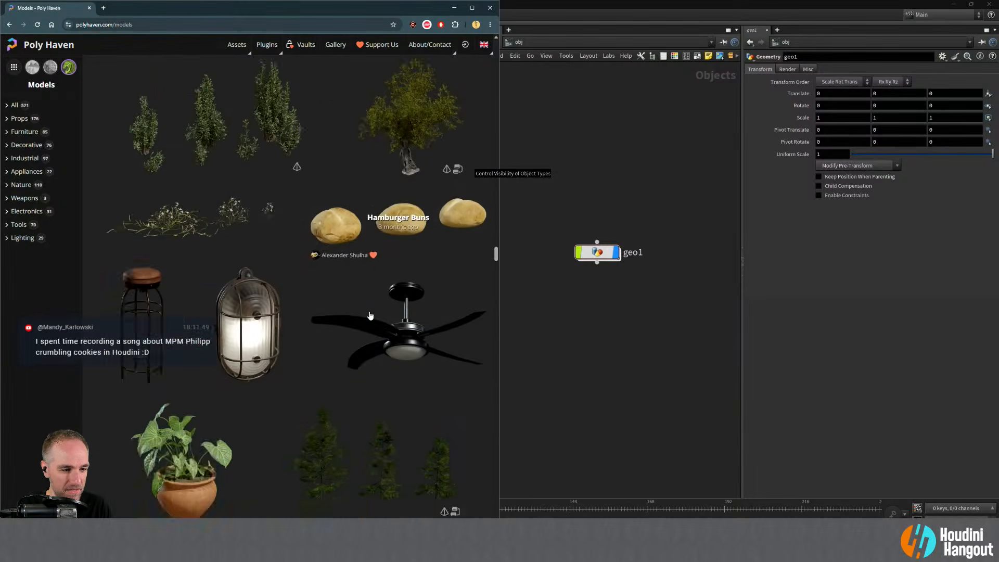
- Look further through the Models library for a suitable asset, then return to the beginning of the list
scroll(369, 316, "down", 2)
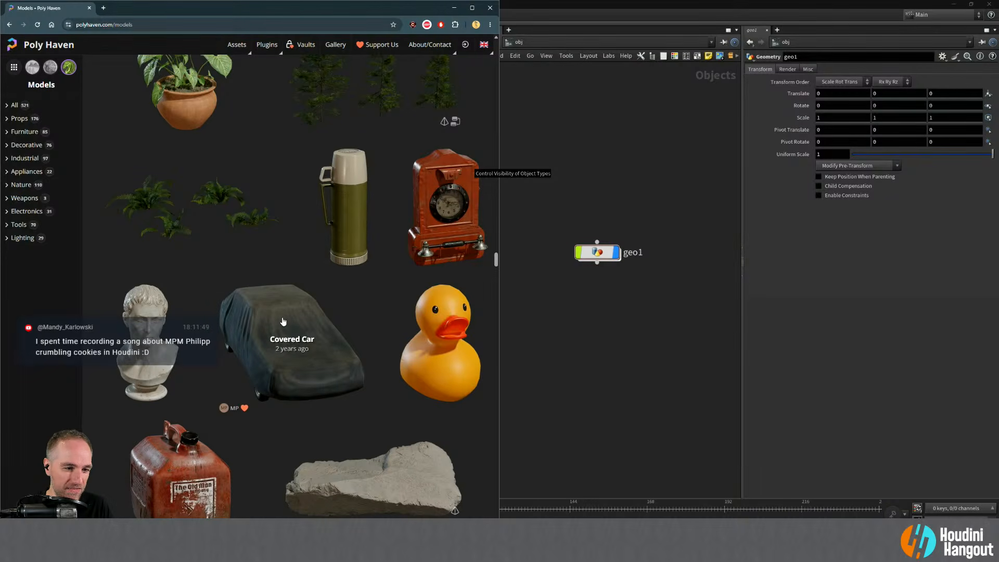
scroll(283, 322, "down", 4)
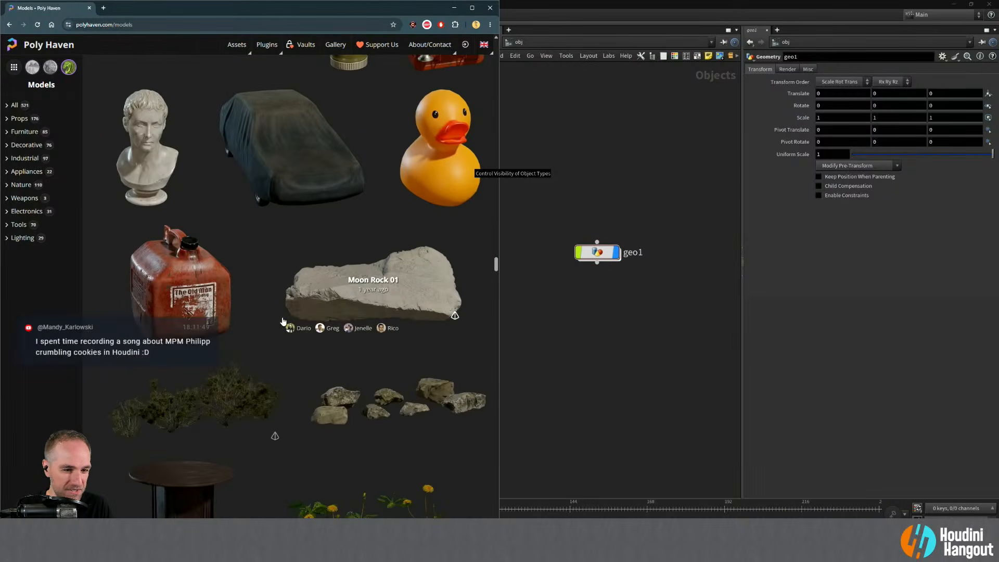
scroll(277, 289, "down", 3)
scroll(274, 281, "up", 3)
scroll(279, 281, "down", 2)
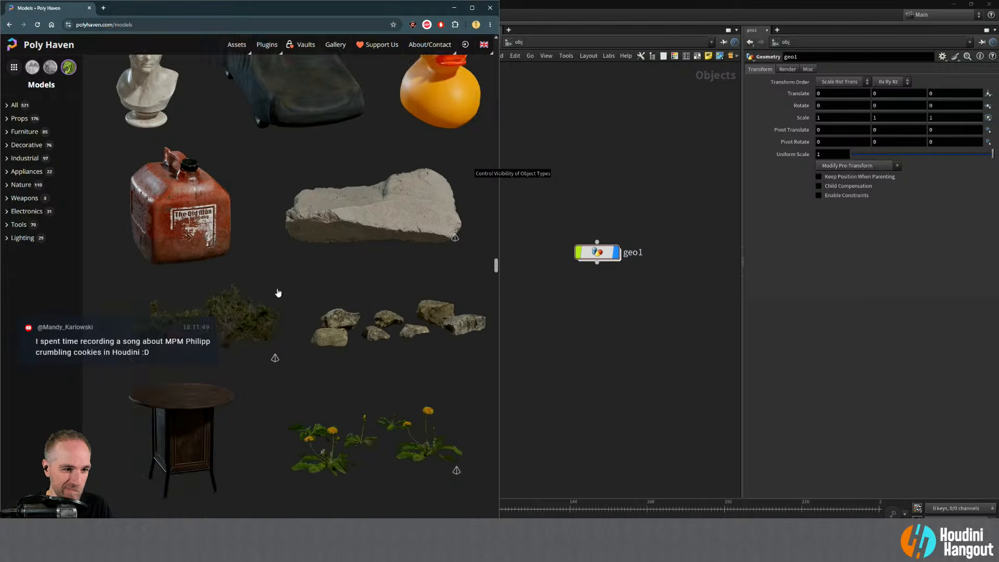
scroll(278, 293, "down", 18)
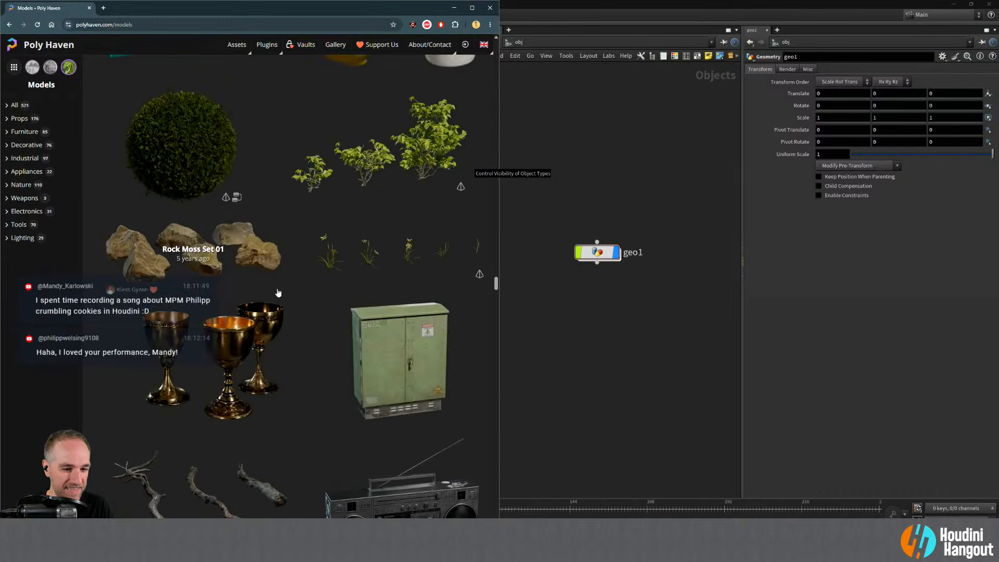
scroll(279, 292, "down", 15)
scroll(279, 294, "up", 20)
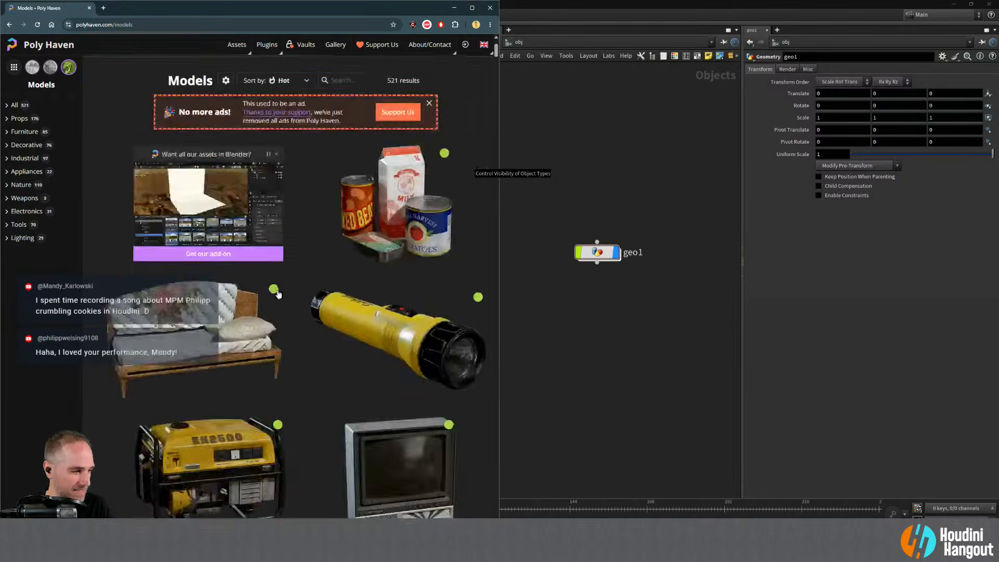
scroll(278, 294, "up", 2)
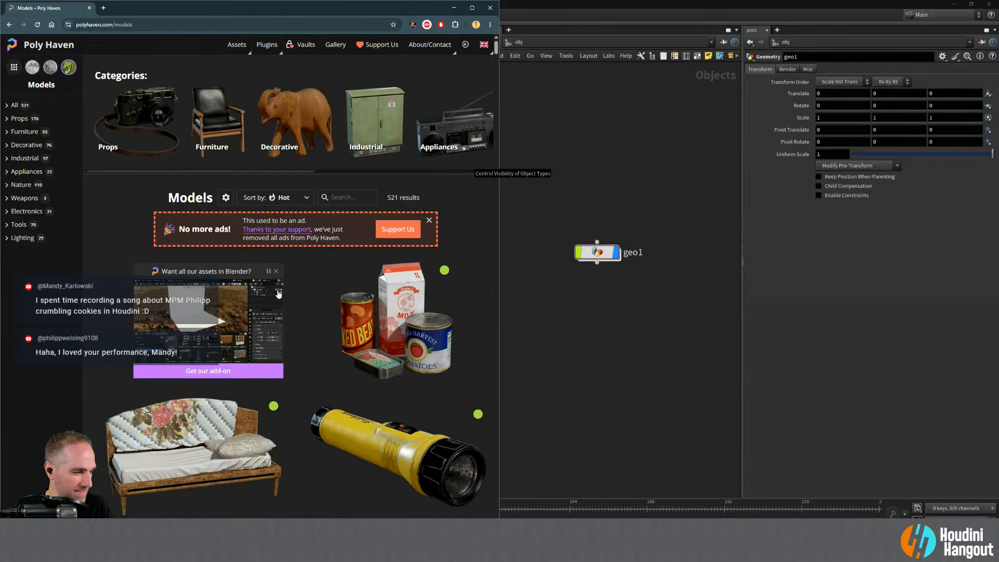
- Search the model library for "car" and open the Covered Car model's page
left_click(363, 200)
type("car")
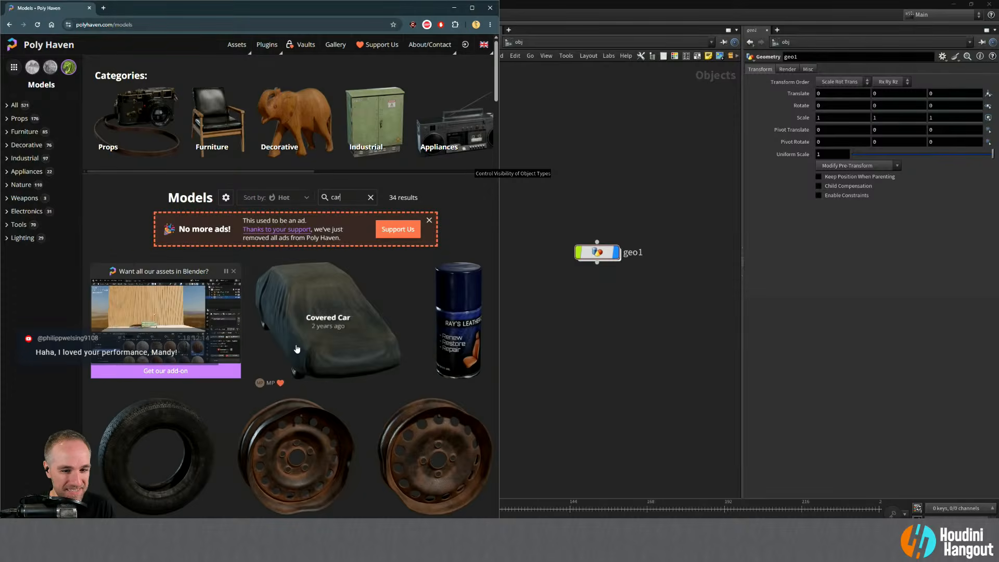
scroll(302, 345, "down", 12)
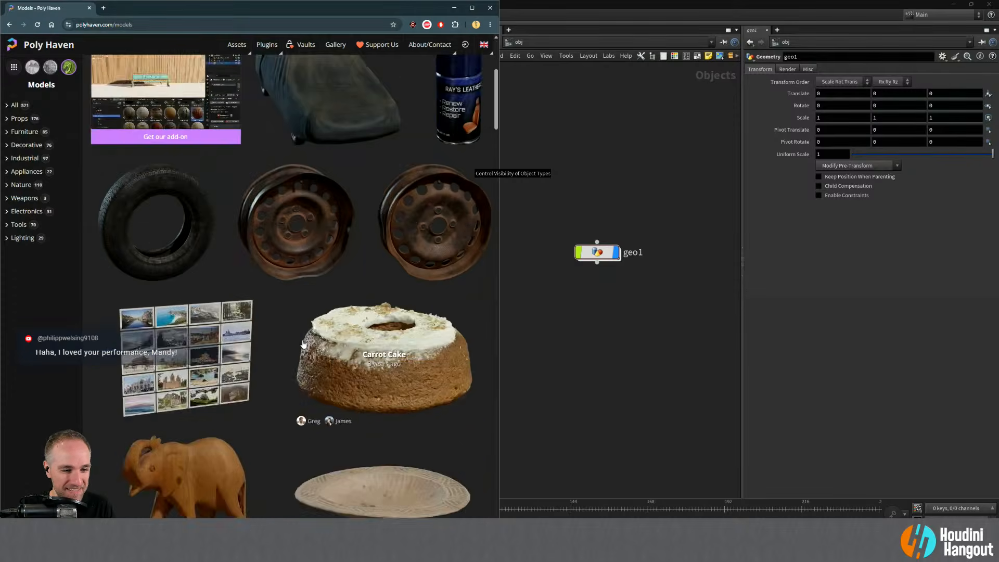
scroll(304, 343, "up", 12)
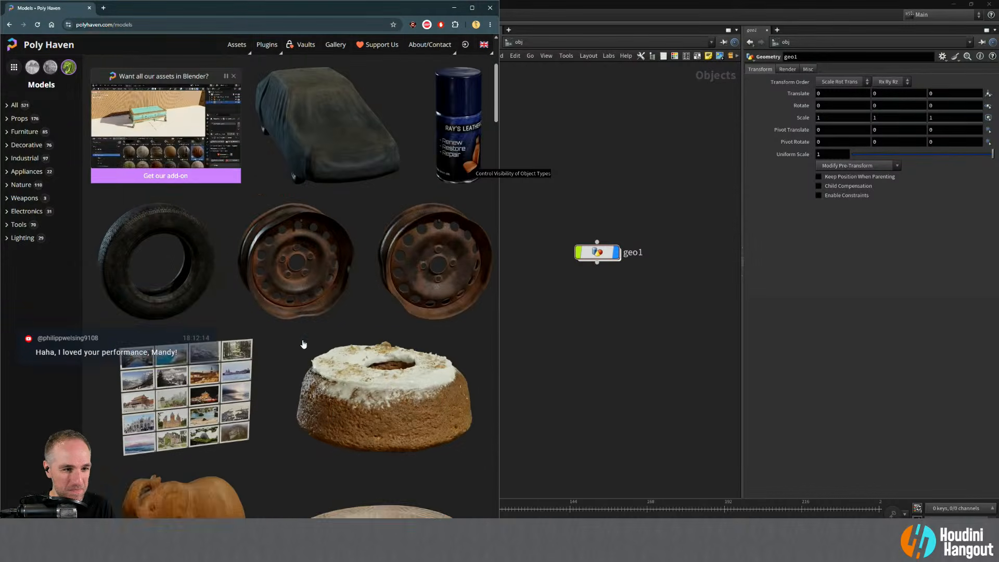
left_click(305, 312)
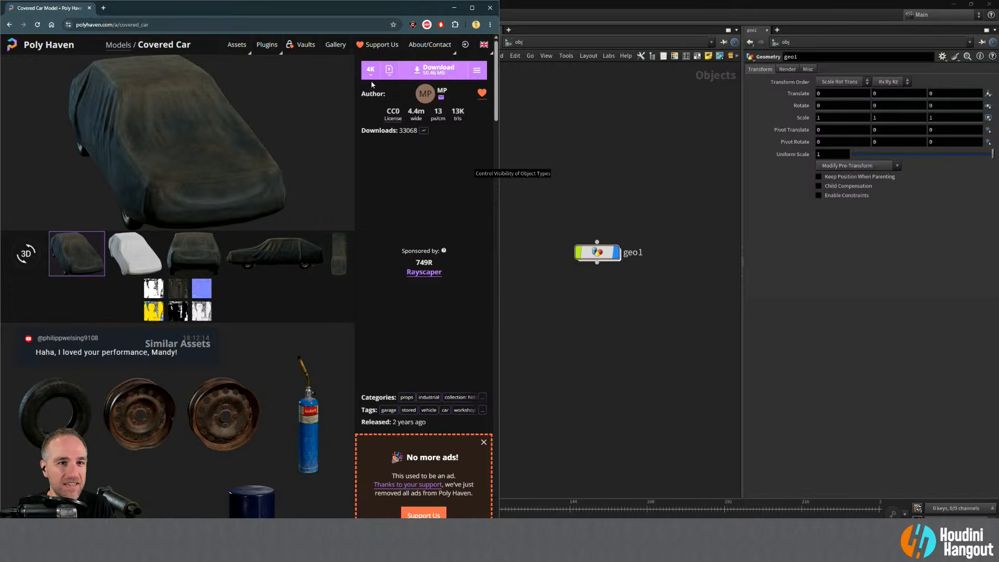
- Download the Covered Car model as the 4K FBX archive covered_car_4k.fbx.zip and switch back to Houdini
left_click(424, 77)
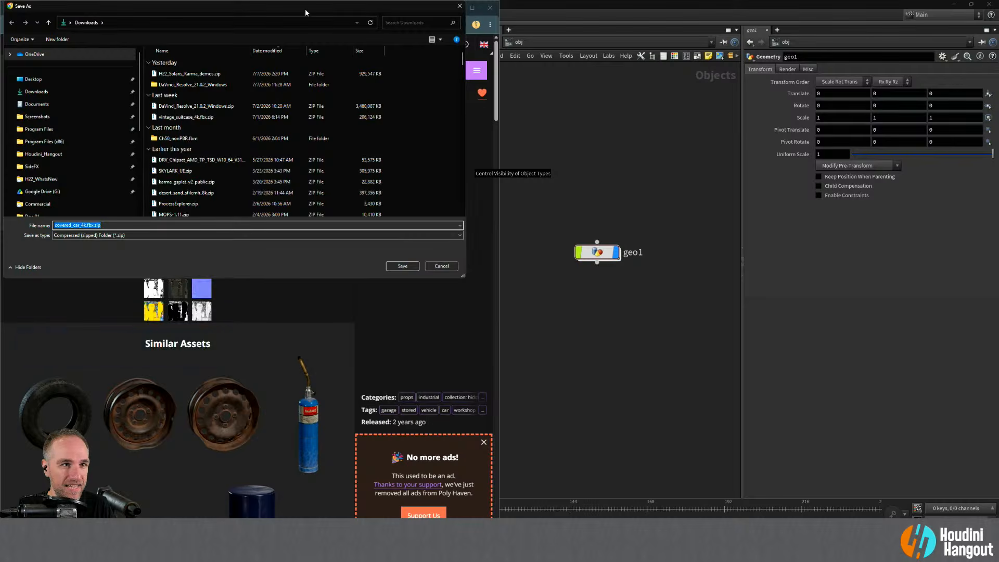
left_click_drag(305, 10, 0, 182)
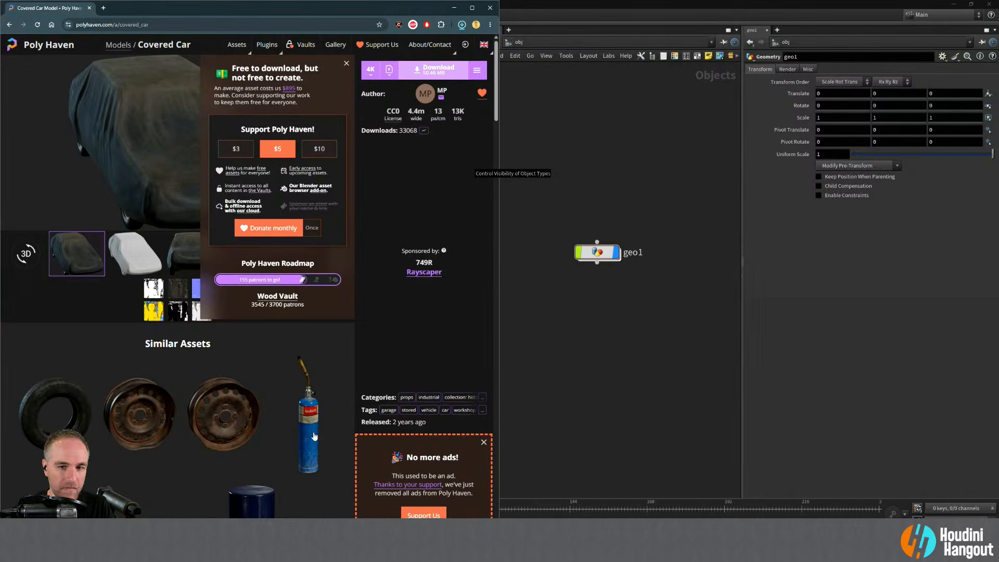
left_click(645, 407)
left_click(645, 406)
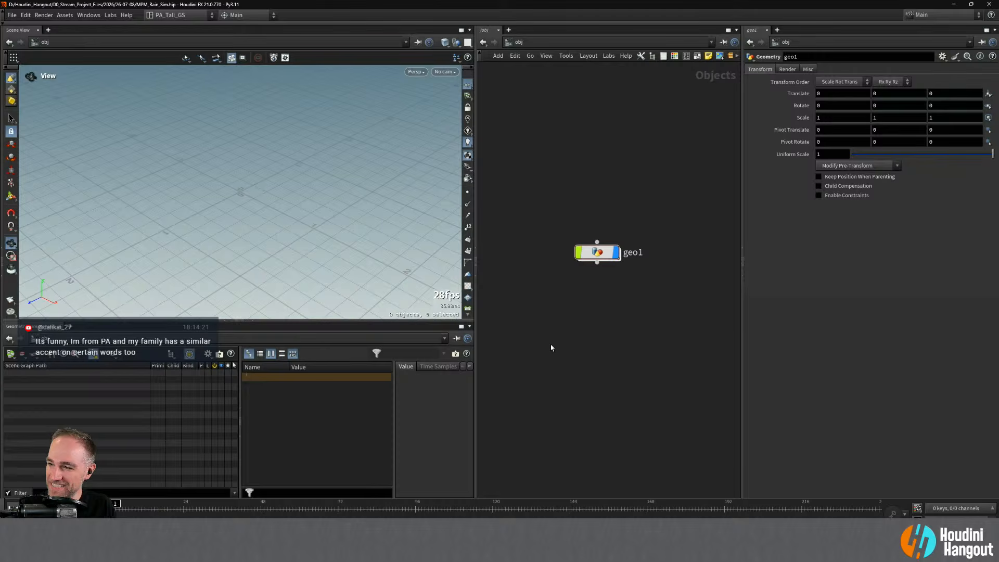
- Rename the Geometry node as geo_covered_car and move it slightly higher in the network
left_click(597, 252)
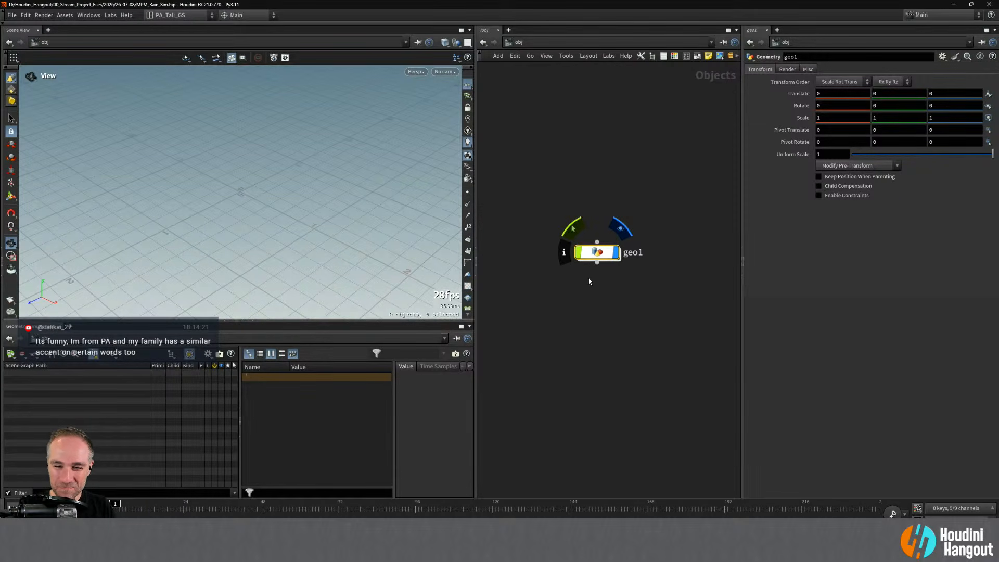
left_click(582, 343)
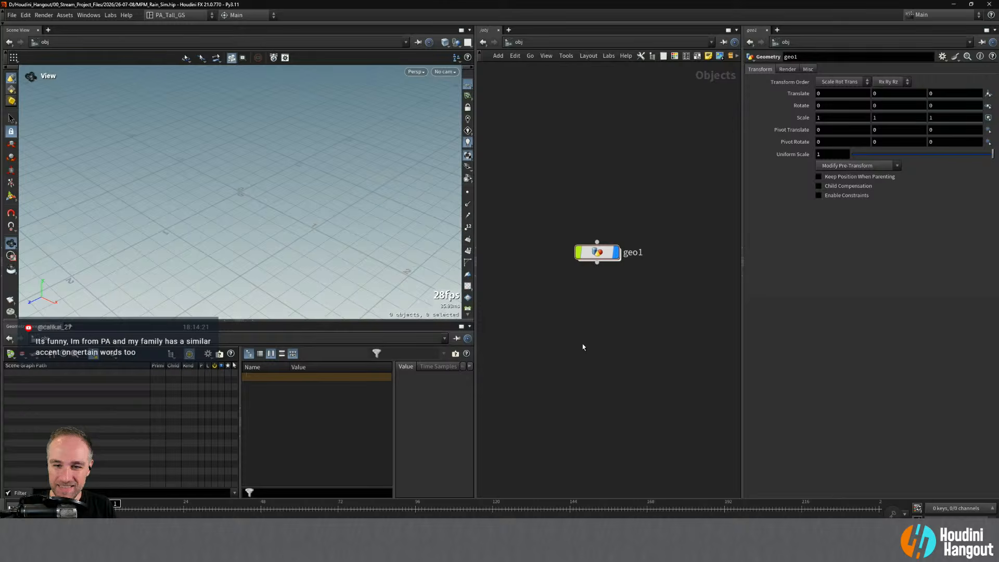
double_click(640, 253)
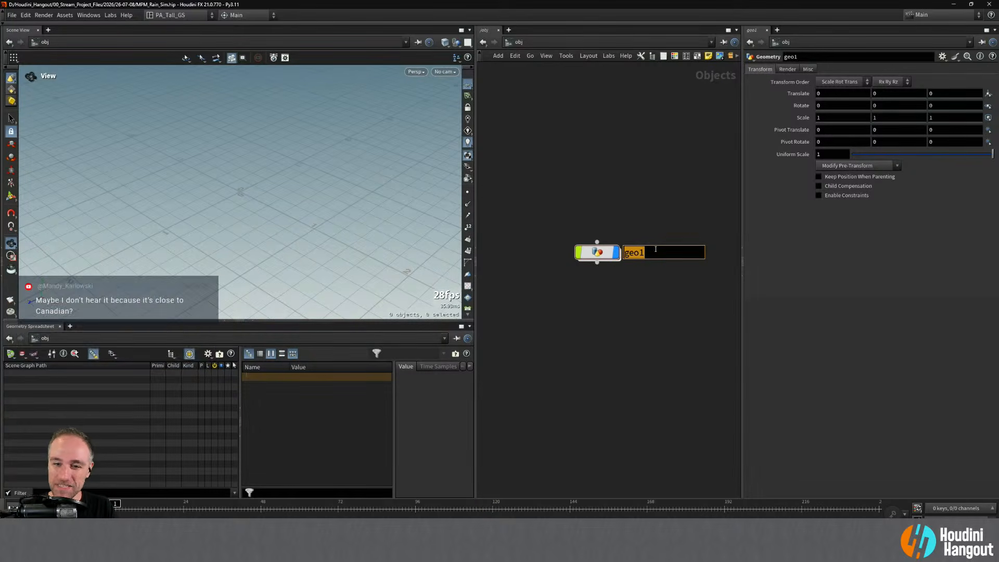
type("geo_")
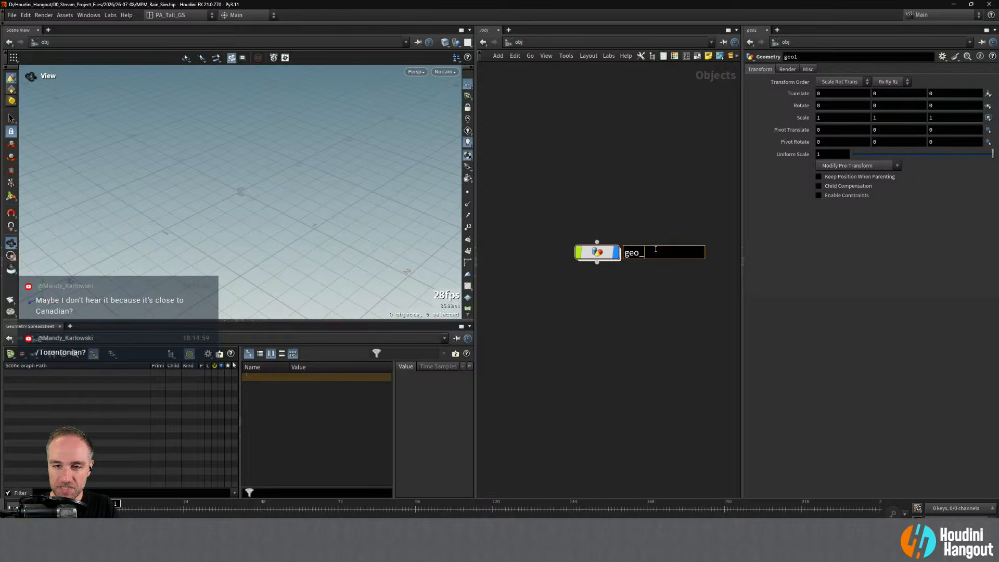
type("cover")
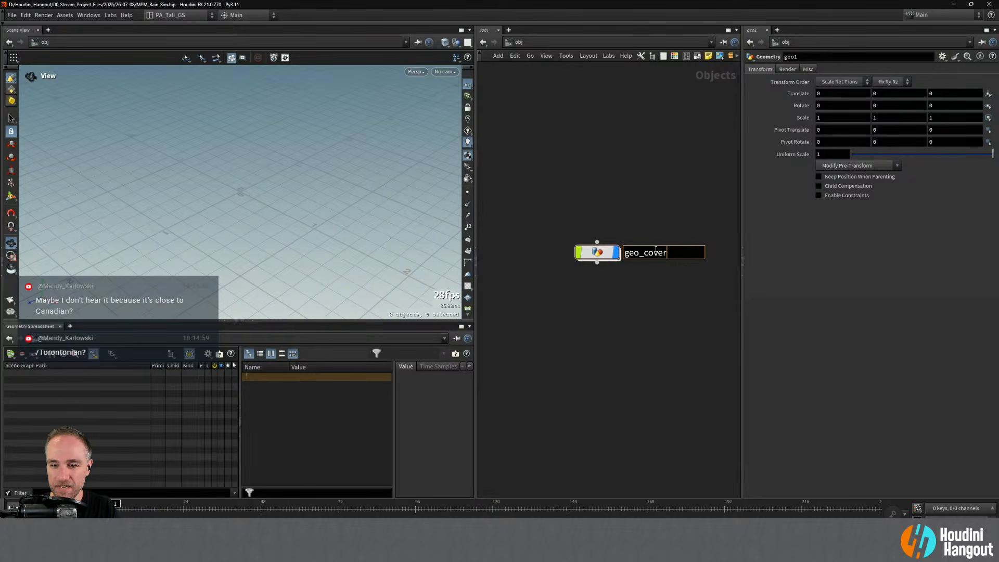
type("ed_car")
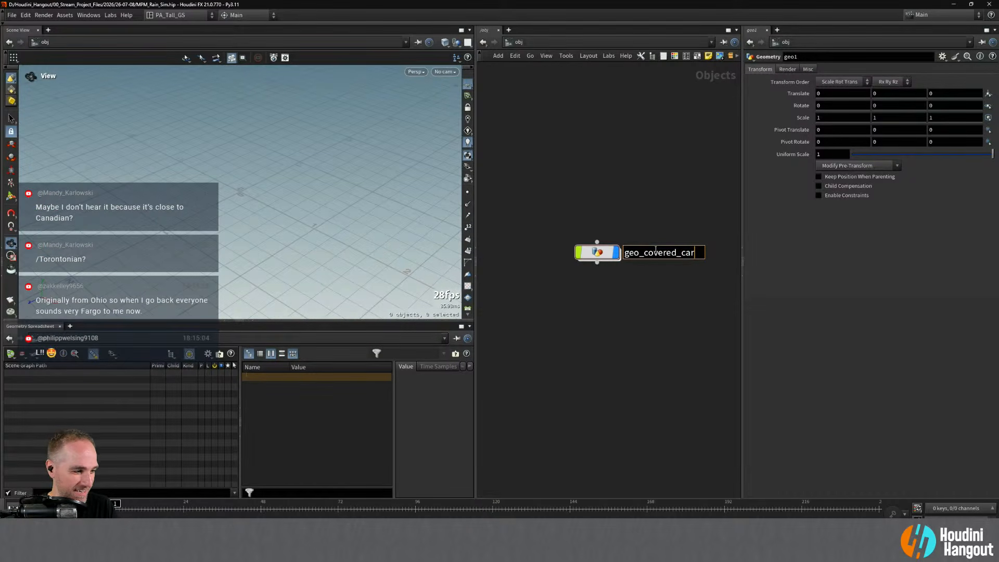
key("Return")
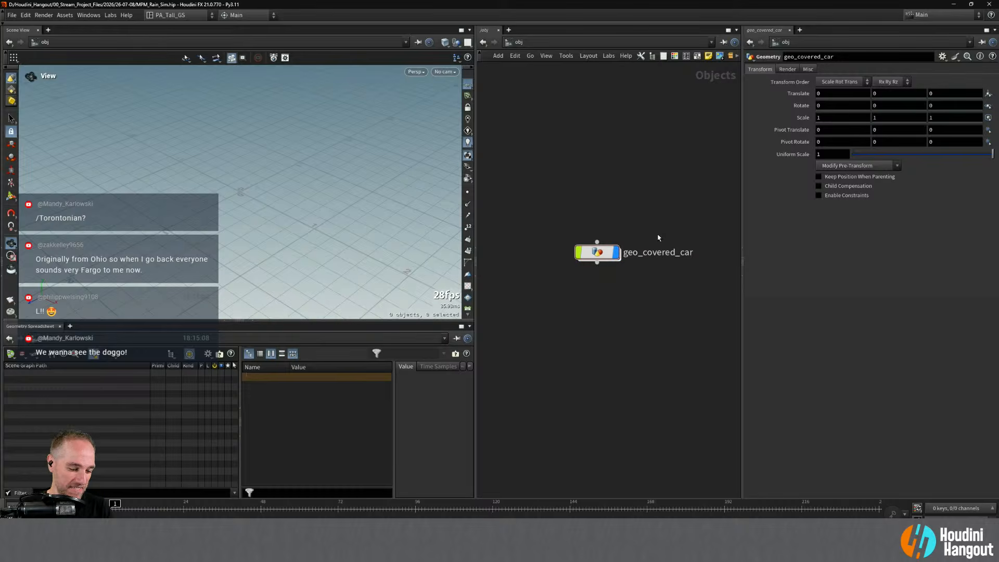
middle_click_drag(648, 296, 622, 293)
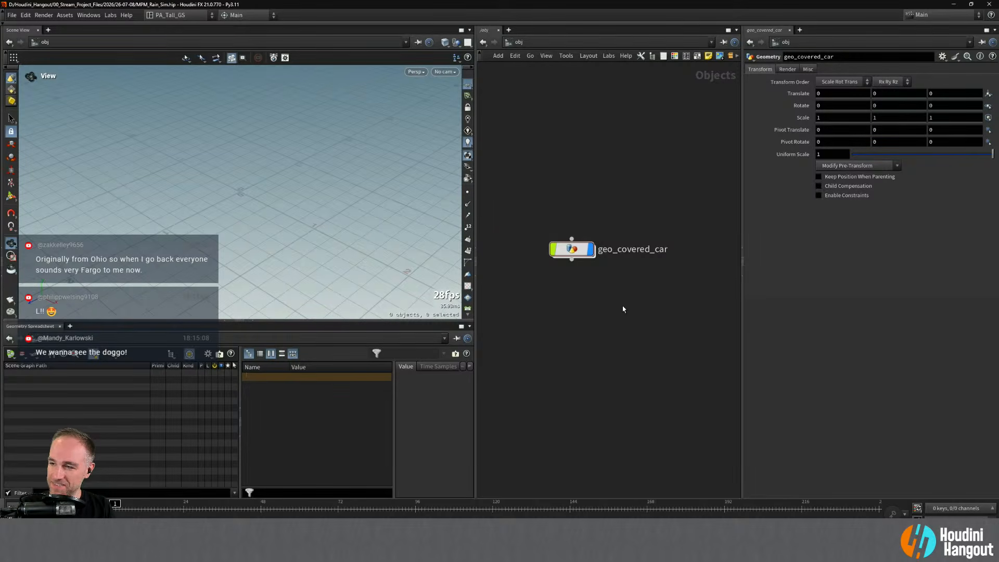
mouse_move(575, 254)
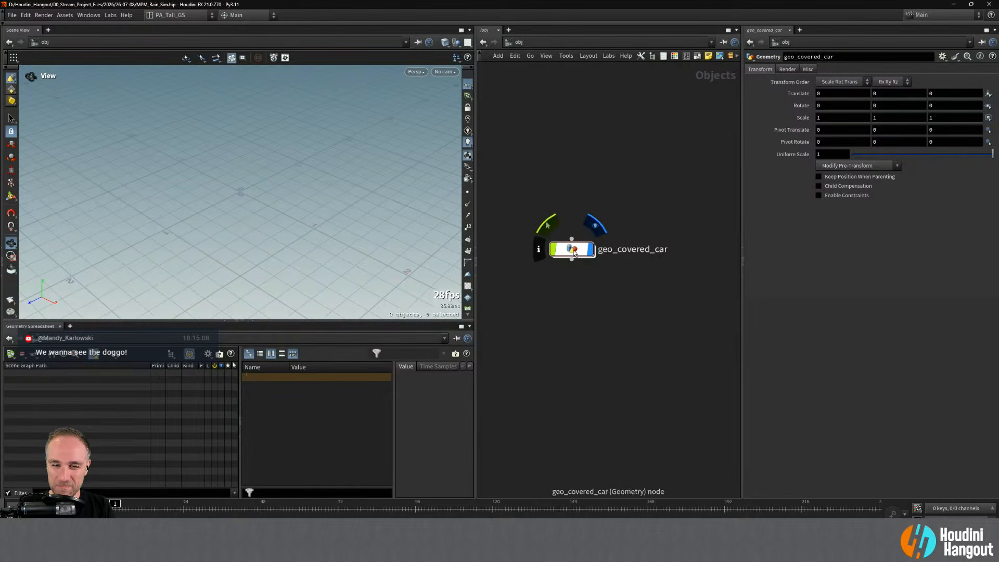
left_click_drag(574, 254, 582, 224)
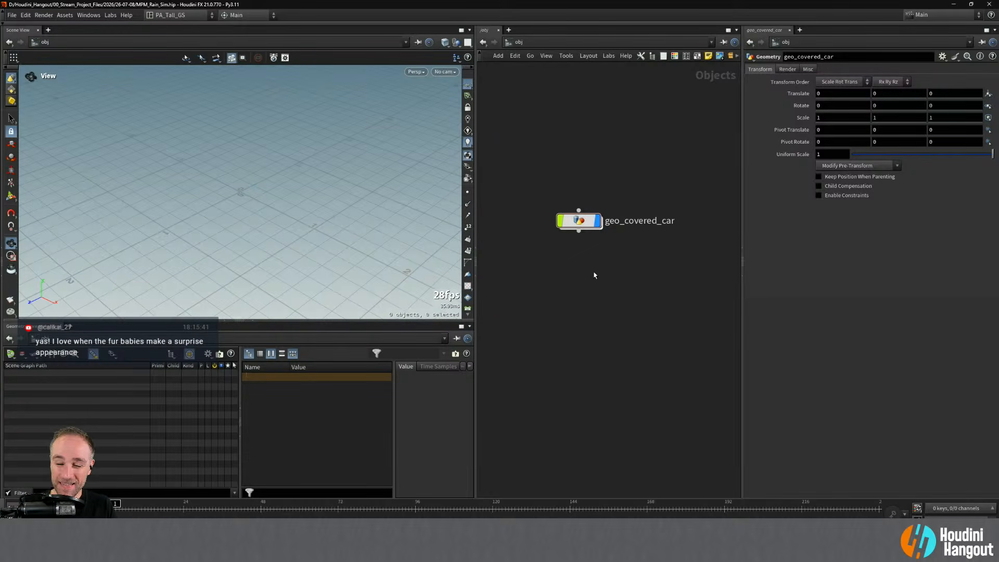
- Go inside geo_covered_car and place a File node in the upper part of its network
double_click(583, 222)
key("Tab")
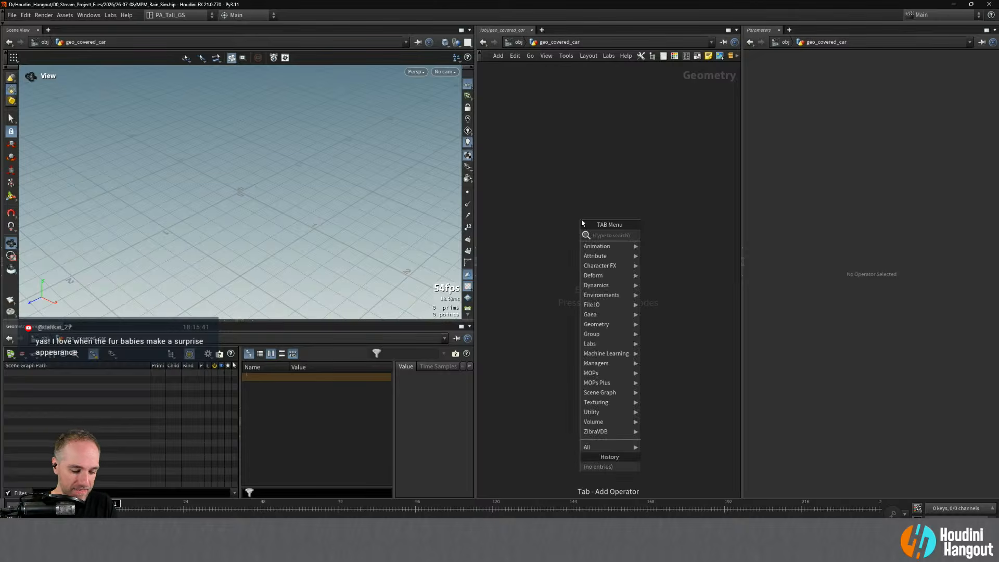
type("file")
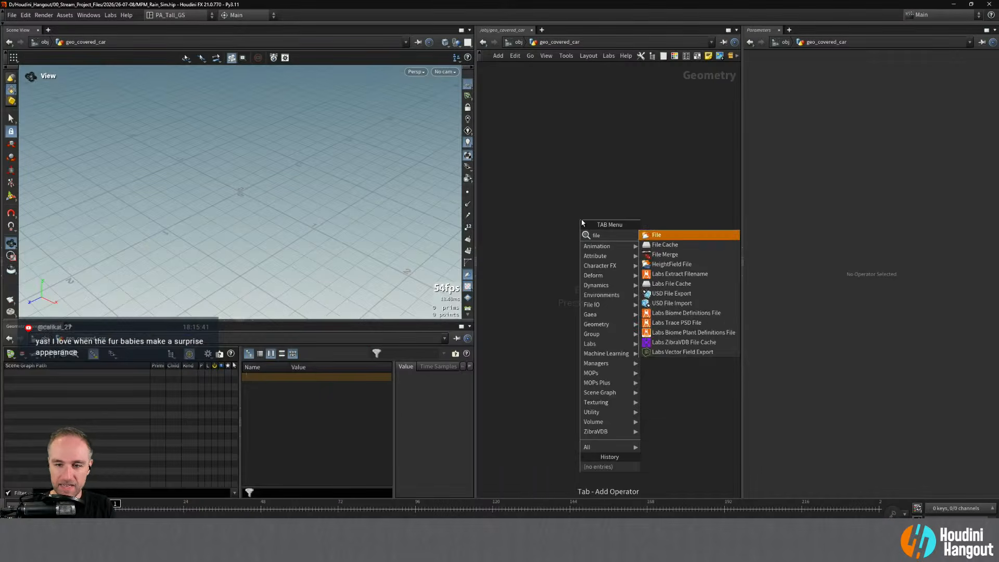
key("Return")
left_click(588, 210)
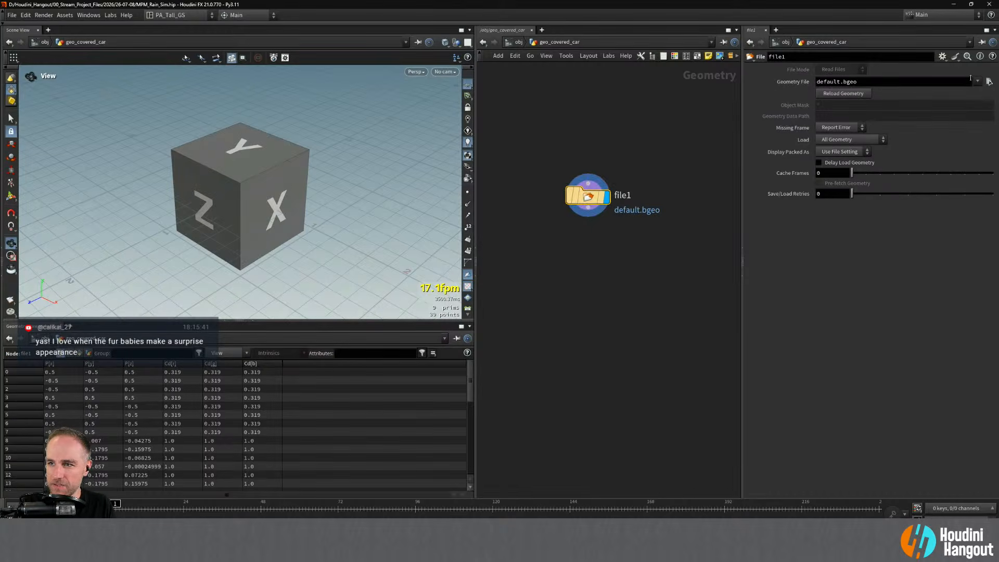
- Load covered_car_4k.fbx from within the 2026/26-07-08 project folder as the File node's geometry file
left_click(988, 82)
left_click_drag(705, 12, 312, 171)
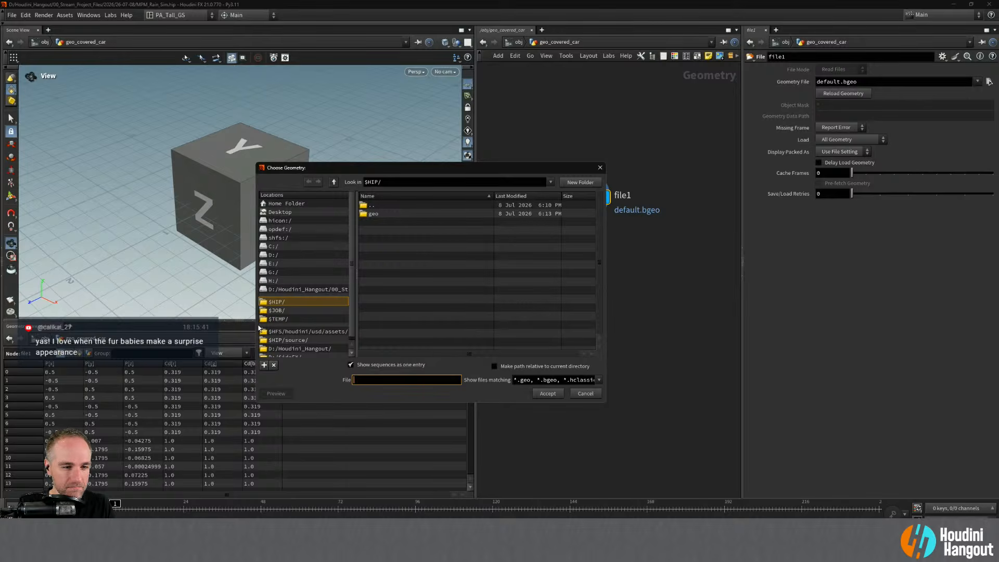
left_click(294, 349)
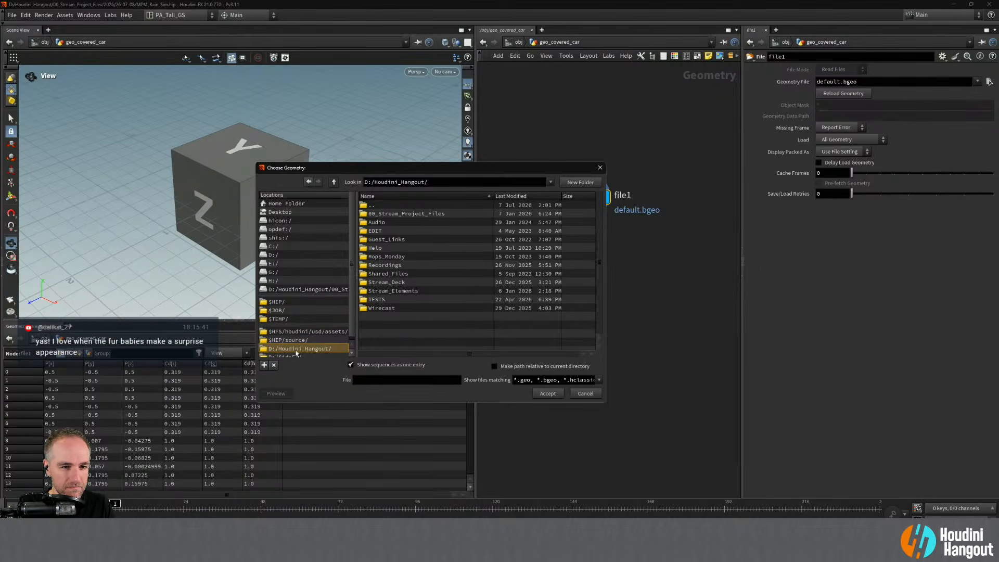
double_click(380, 214)
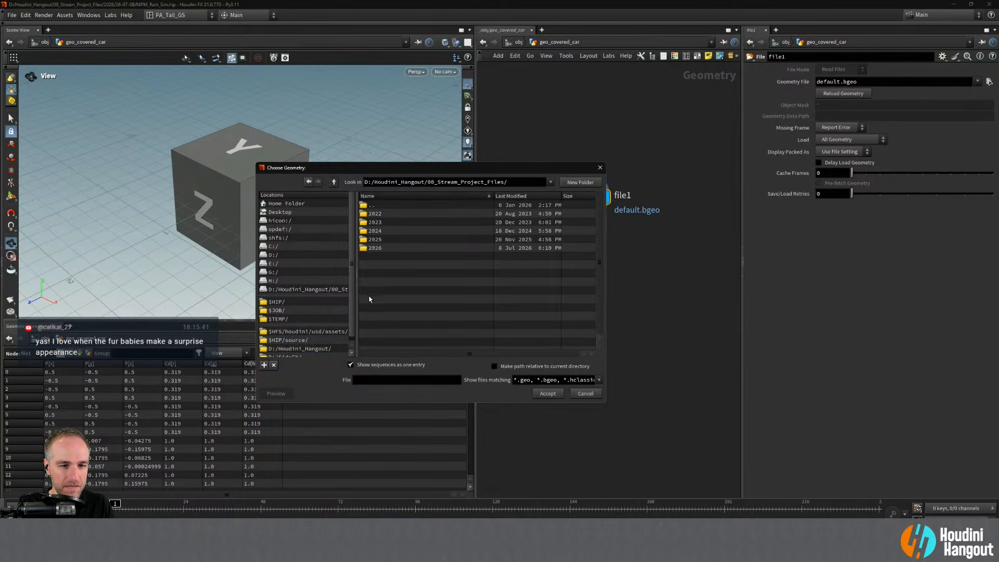
left_click(372, 247)
double_click(373, 248)
scroll(375, 312, "down", 1)
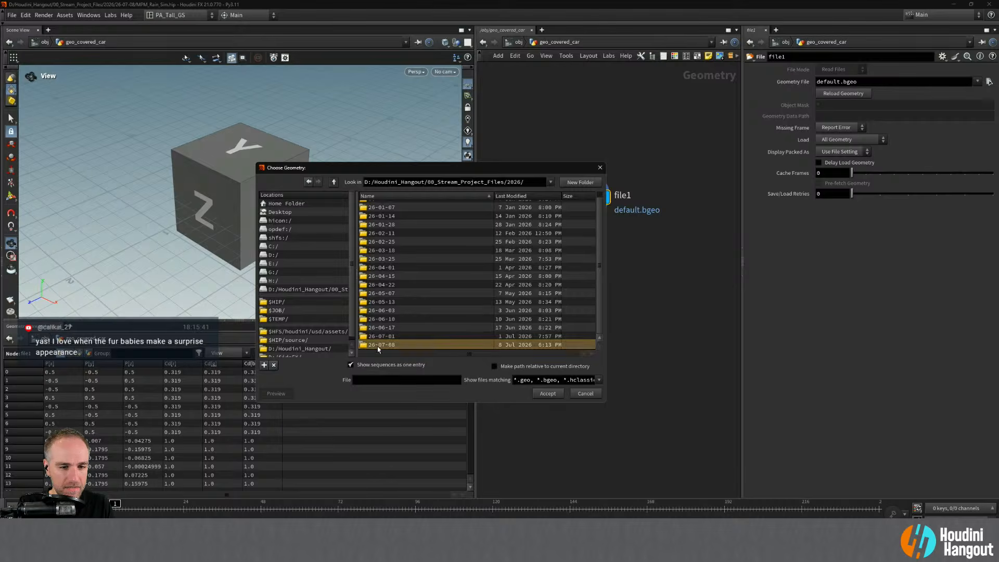
double_click(376, 346)
double_click(371, 214)
left_click(379, 223)
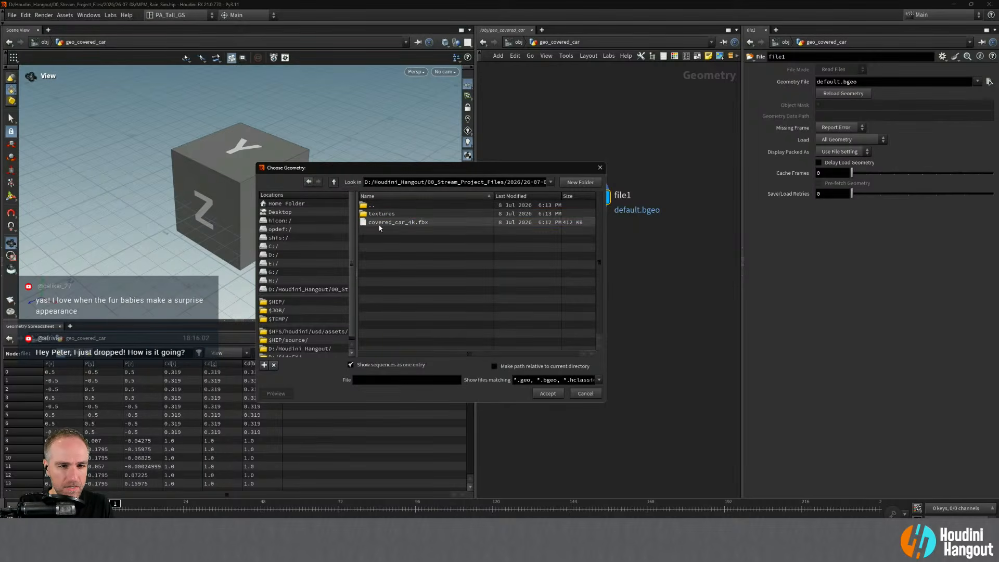
left_click(545, 393)
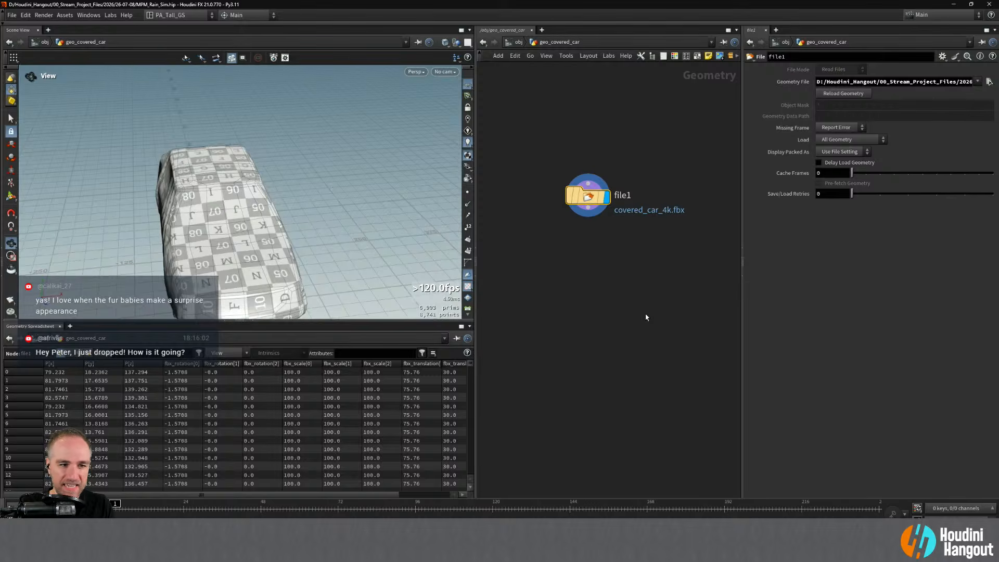
- Add a Transform node directly below the File node, connected to its output, and display it
key("Tab")
type("trans")
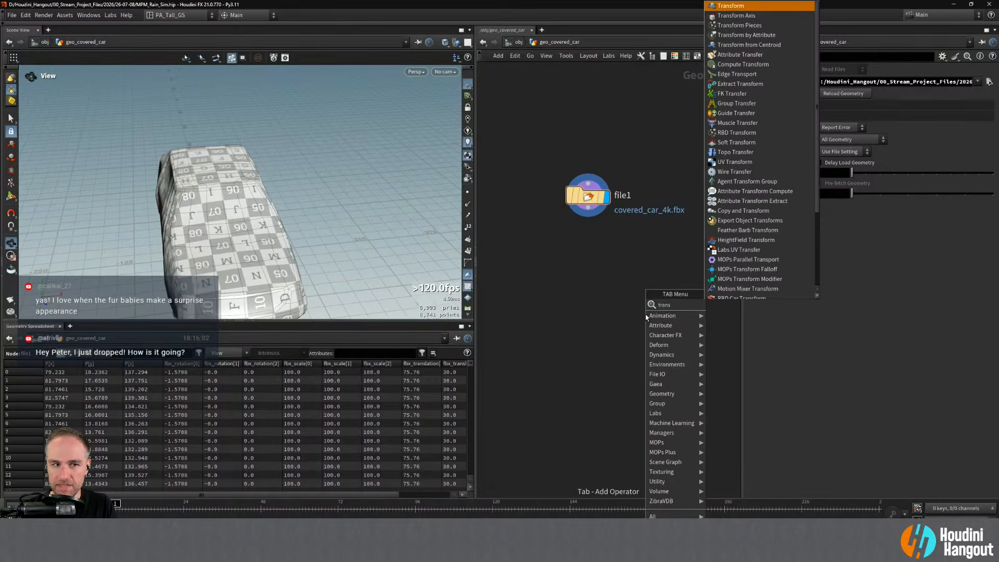
key("Return")
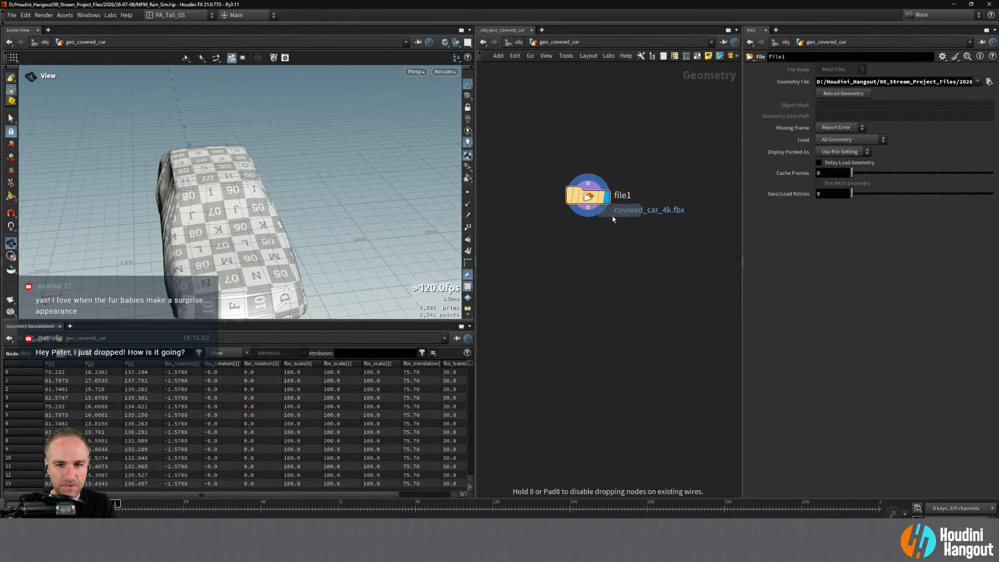
left_click(609, 240)
left_click(610, 243)
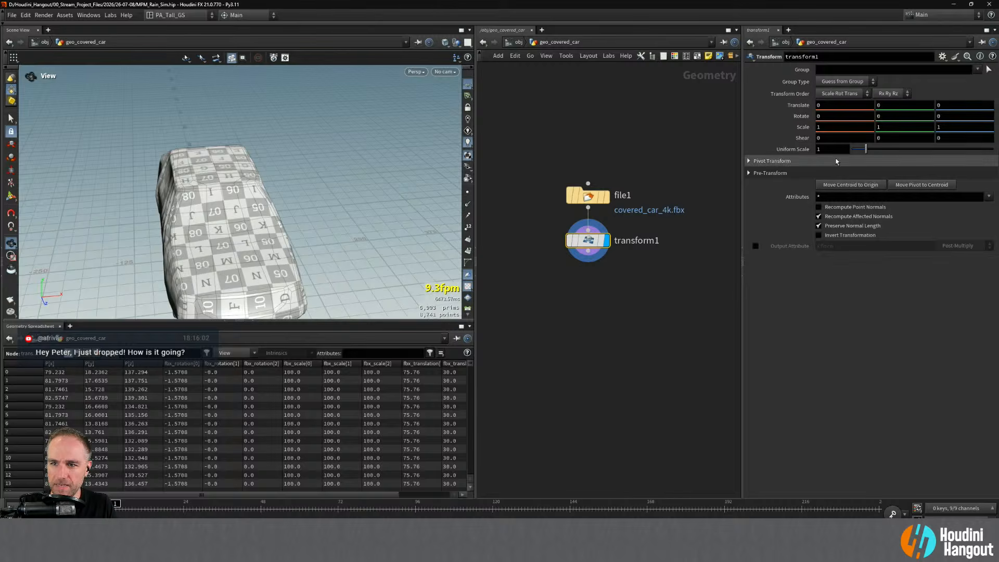
- Set the Transform node's uniform scale to 0.01 and frame the resized car in the viewport
left_click_drag(833, 150, 752, 154)
type("0.01")
key("Return")
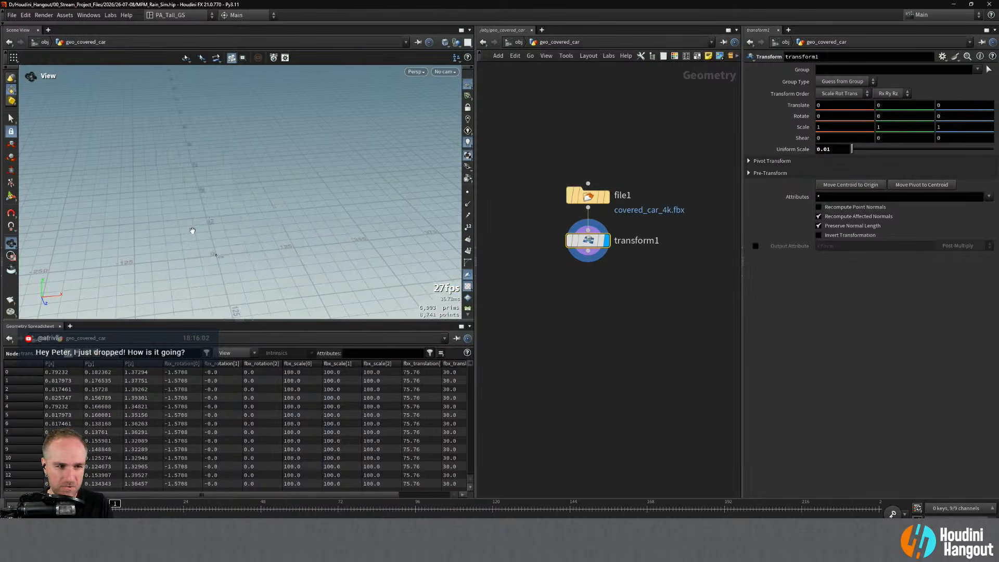
key("g")
left_click_drag(200, 246, 185, 172)
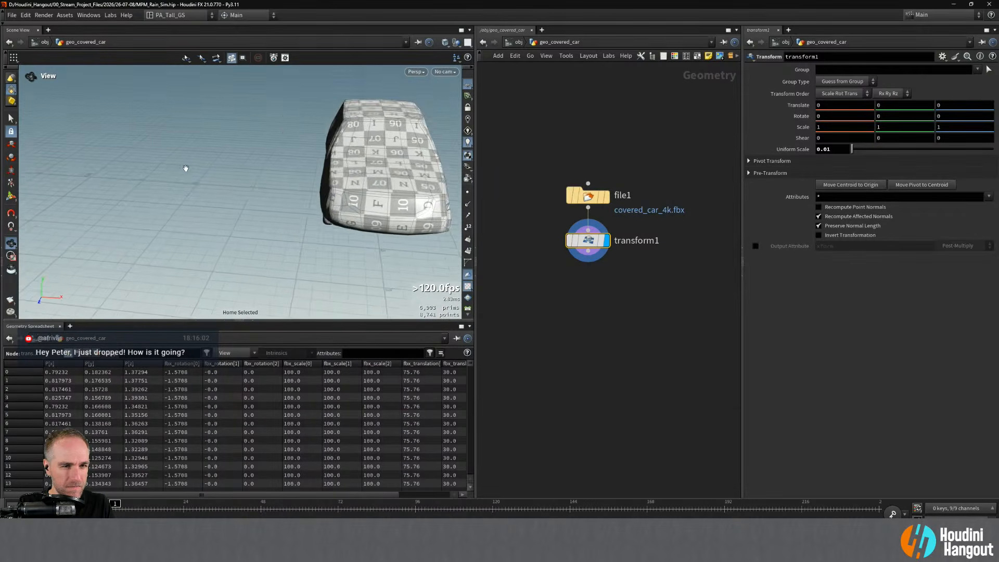
mouse_move(370, 150)
left_mouse_down()
mouse_move(370, 170)
mouse_move(368, 83)
mouse_move(367, 156)
left_mouse_up()
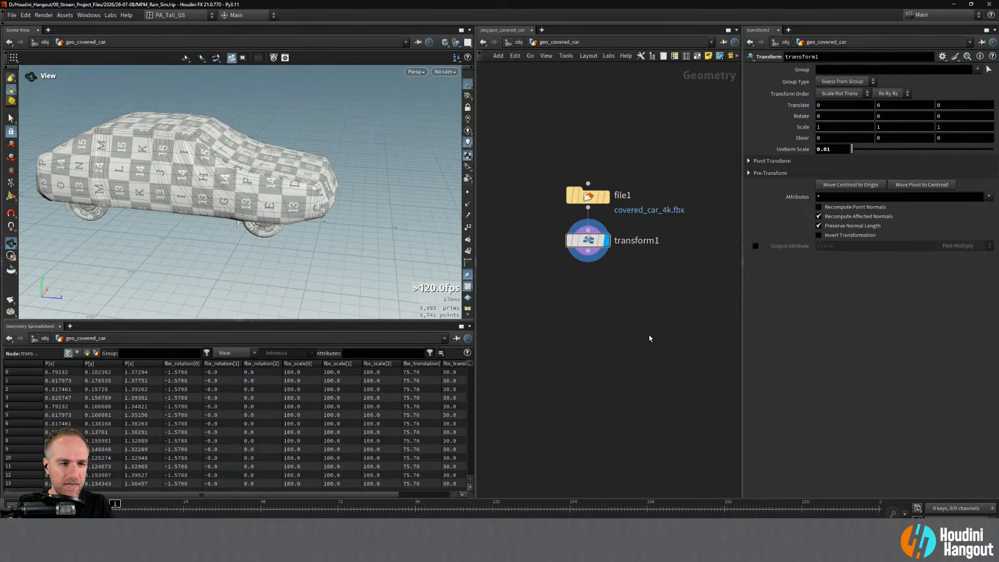
left_click_drag(277, 201, 249, 207)
right_click_drag(248, 207, 252, 172)
left_click_drag(251, 172, 254, 212)
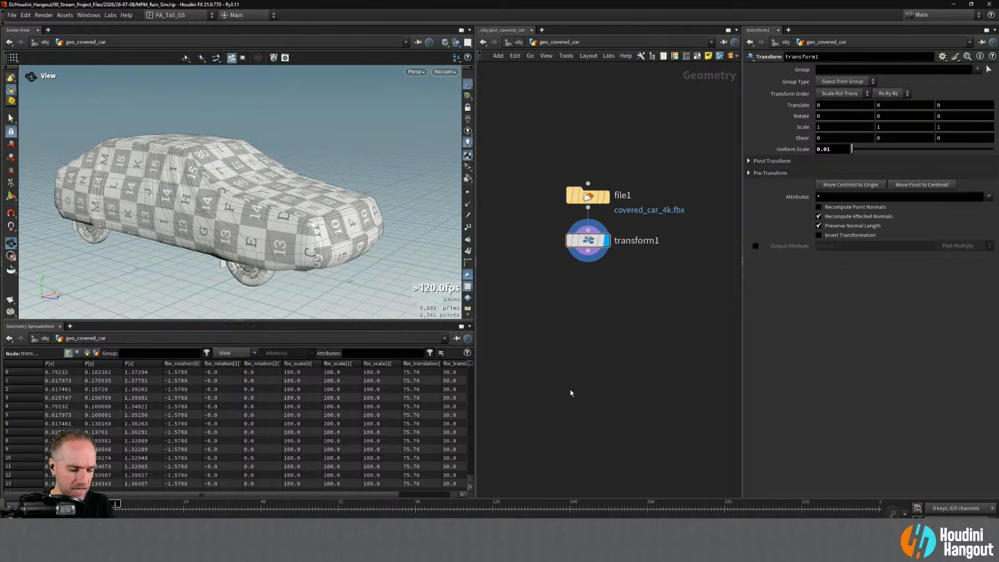
- Add an Attribute Delete node directly below the Transform node, connected to its output, and display it
key("Tab")
type("attdel")
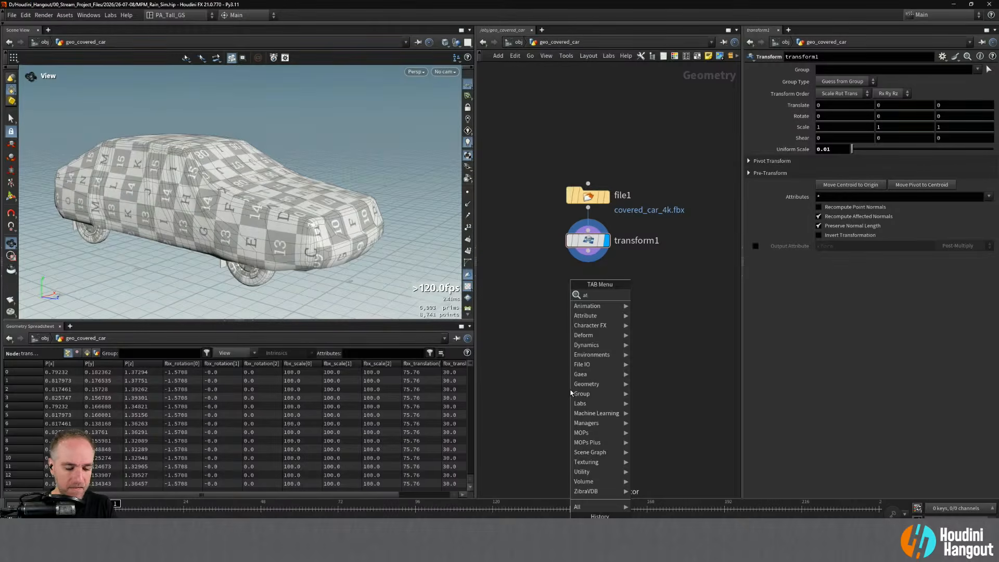
key("Return")
left_click(588, 283)
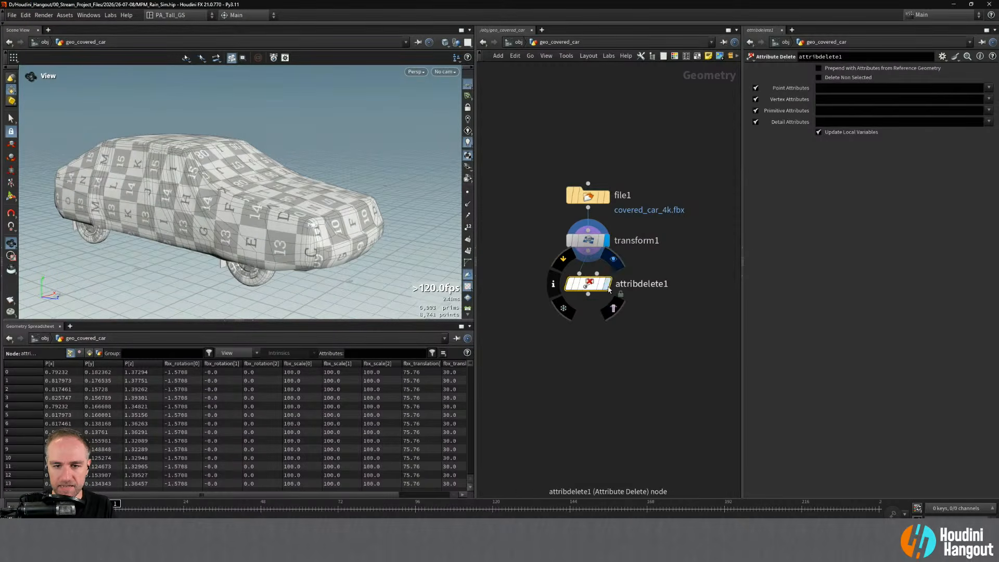
- Set the Attribute Delete node's point attributes to fbx_* and check which vertex and primitive attributes are available
left_click(986, 87)
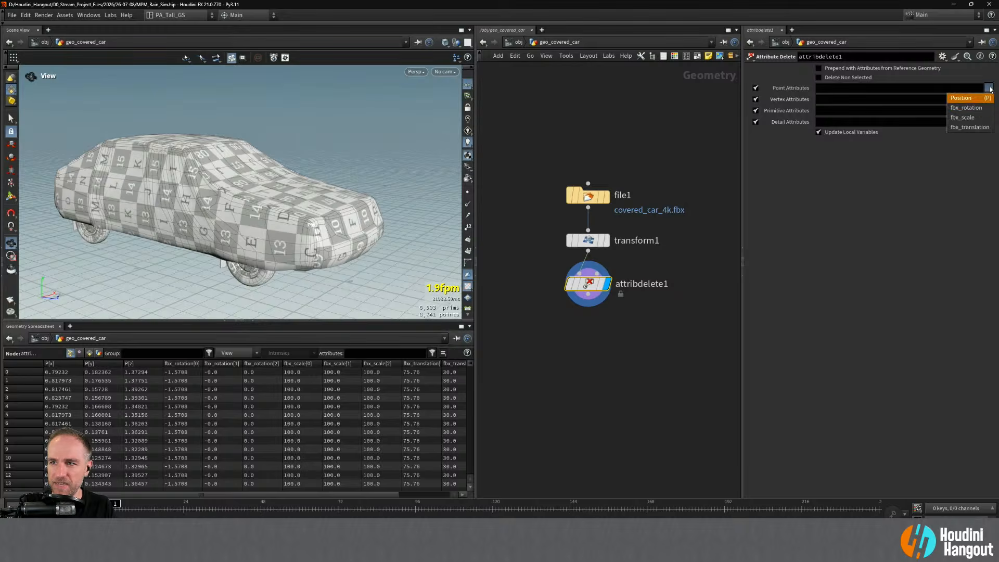
left_click(957, 96)
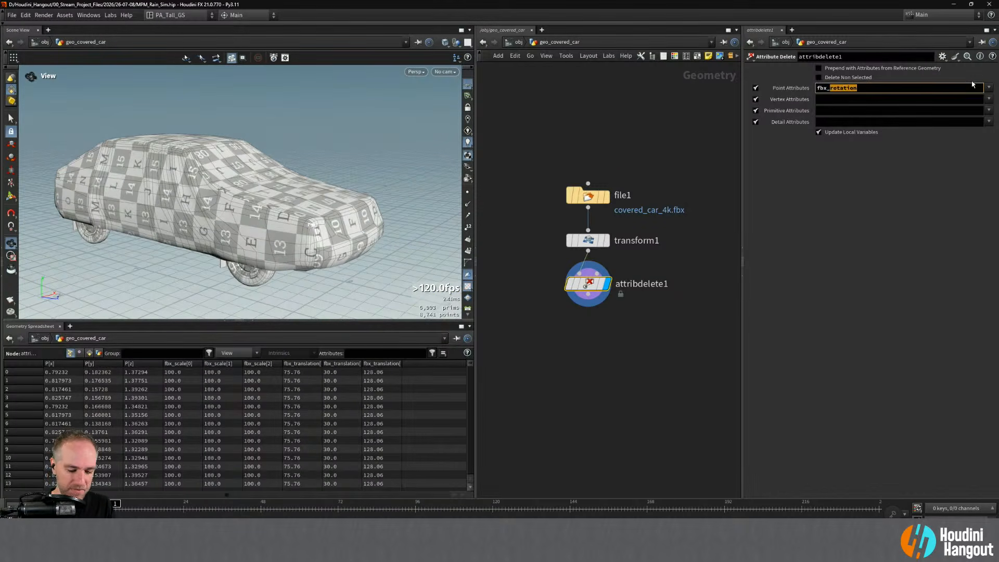
type("*")
key("Return")
left_click(988, 100)
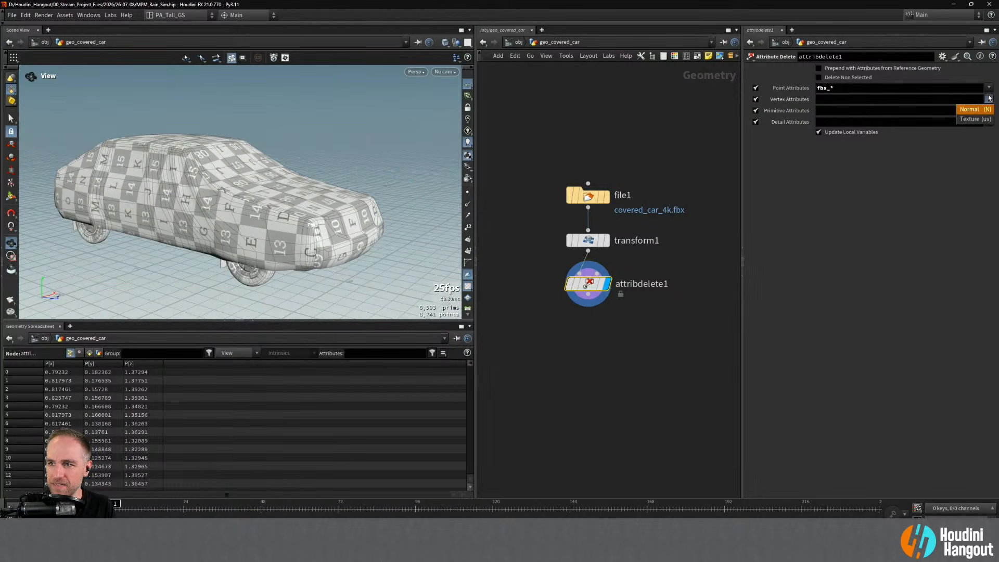
left_click(988, 100)
left_click(990, 111)
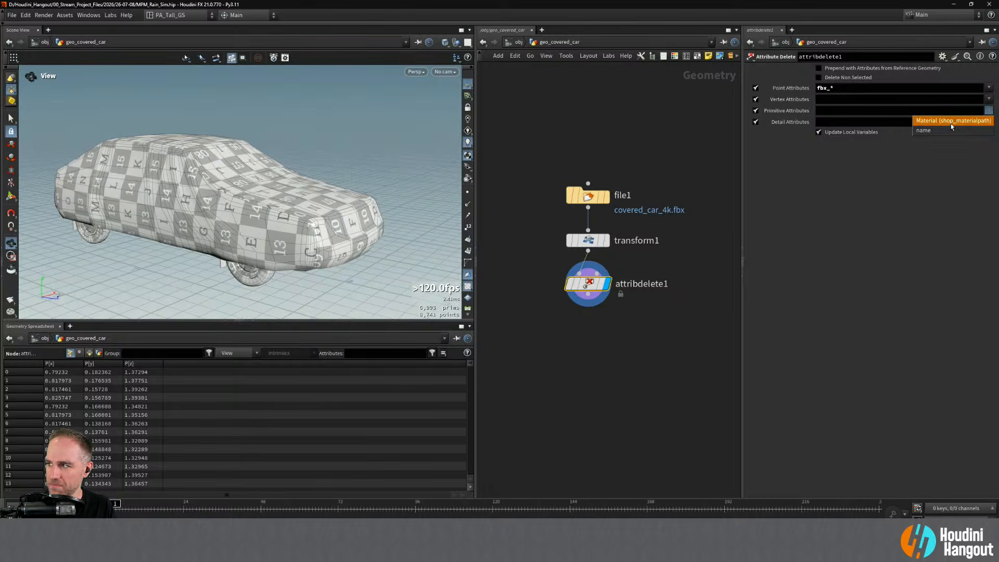
left_click(526, 416)
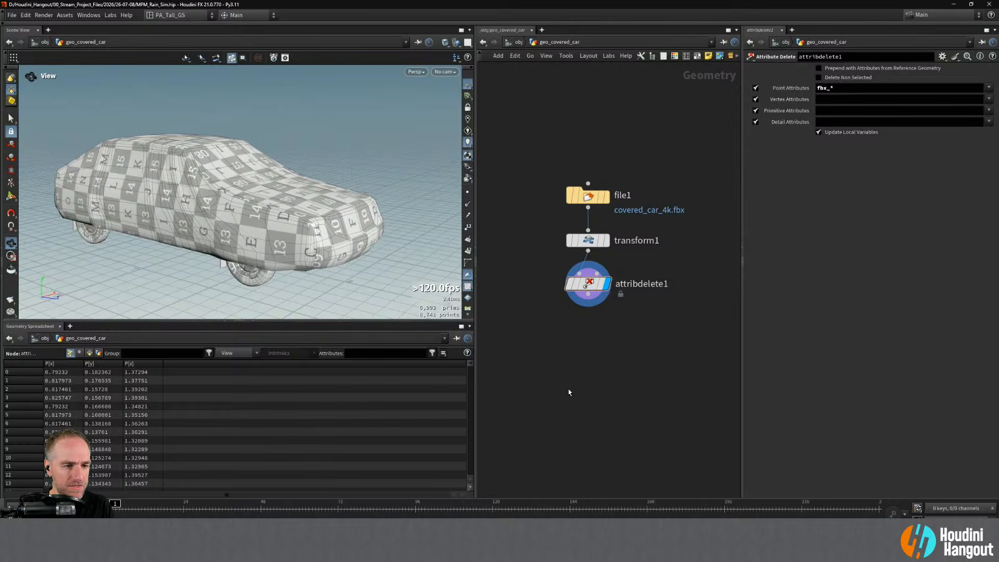
- Add a Connectivity node directly below attribdelete1, connected to its output, and display it
key("Tab")
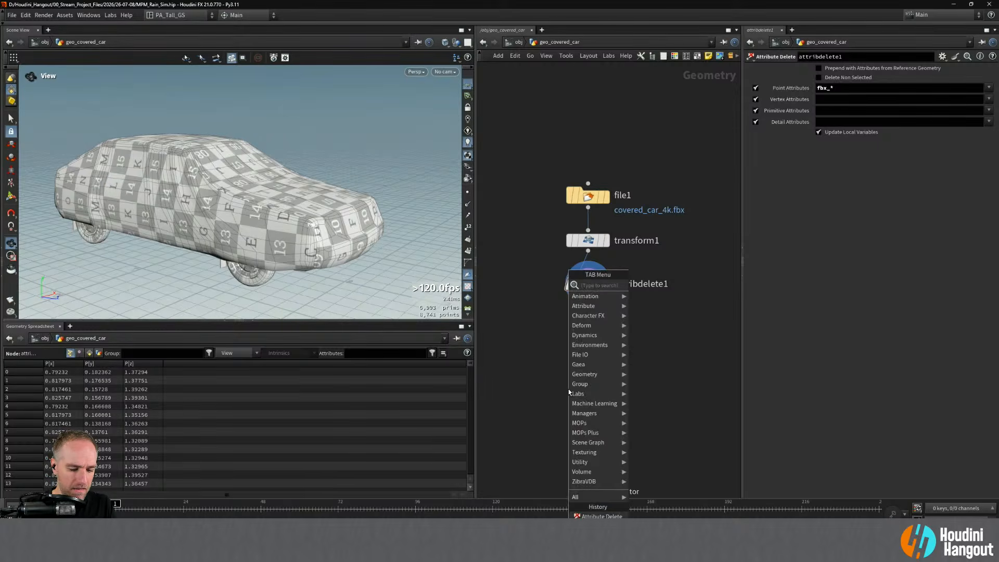
type("conn")
key("Return")
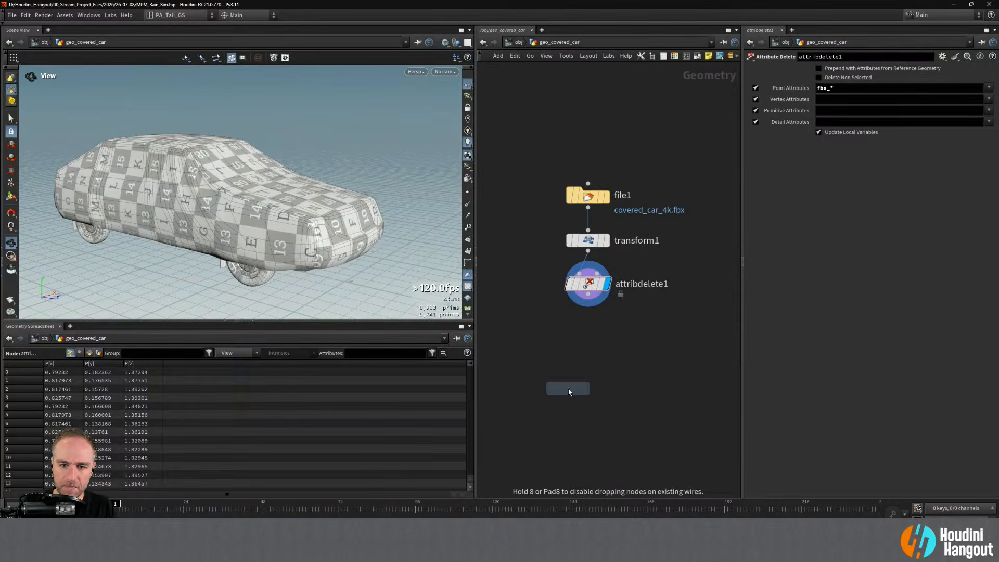
left_click(588, 327)
left_click(607, 327)
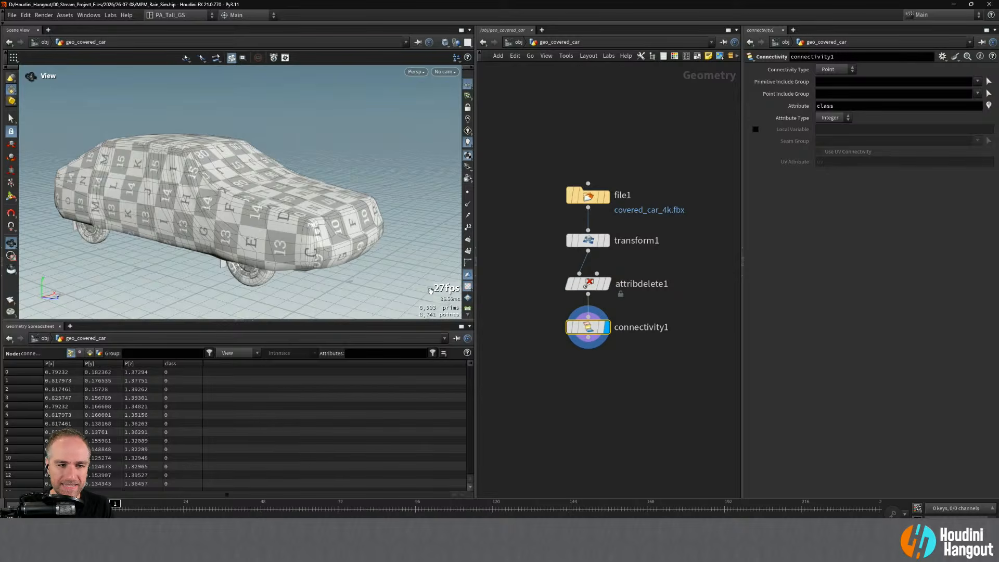
- Set the Connectivity node's type to Primitive and visualize its class attribute as colours on the car
mouse_move(202, 199)
left_mouse_down()
mouse_move(245, 215)
mouse_move(226, 118)
mouse_move(227, 243)
mouse_move(209, 210)
left_mouse_up()
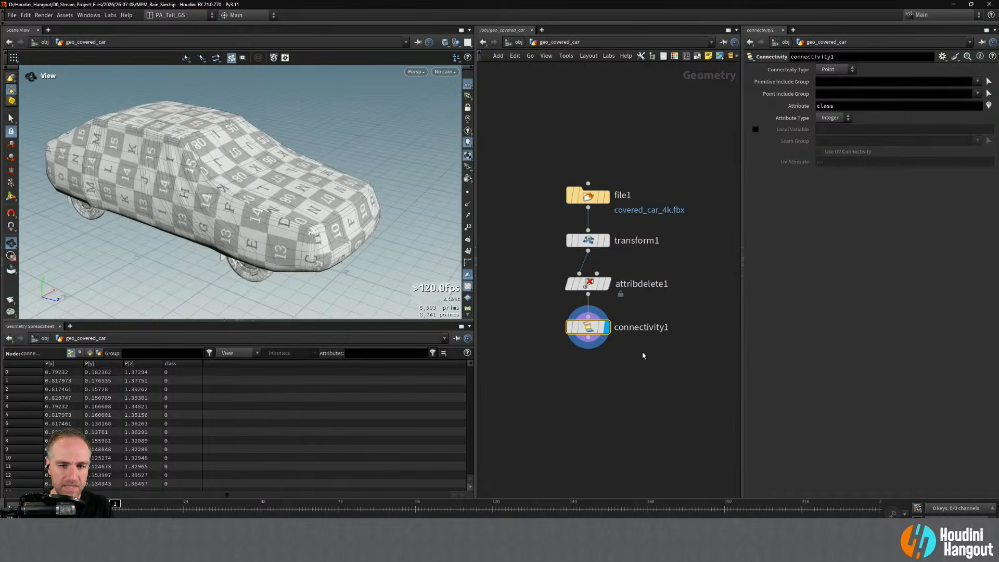
left_click(834, 69)
left_click(830, 88)
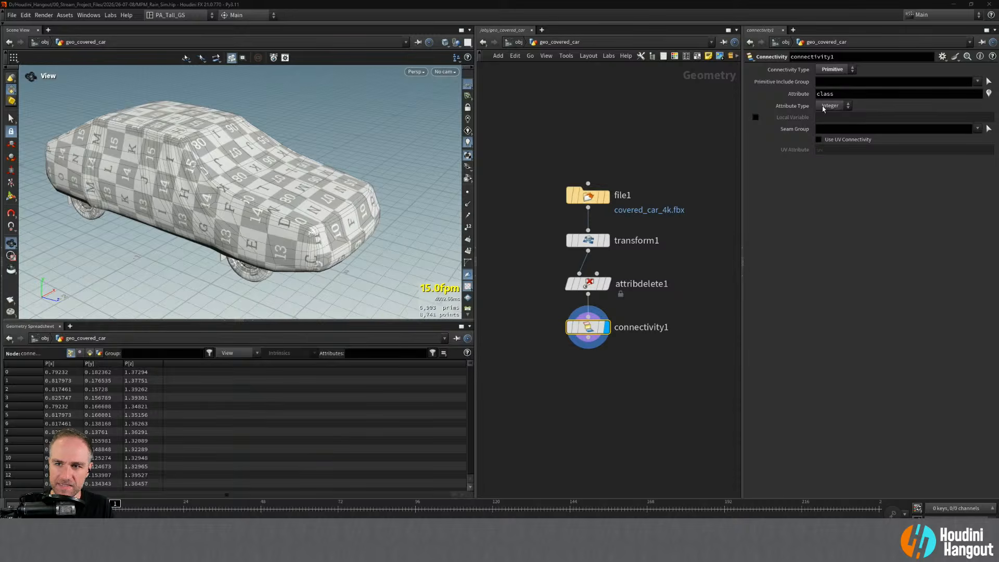
left_click(555, 327)
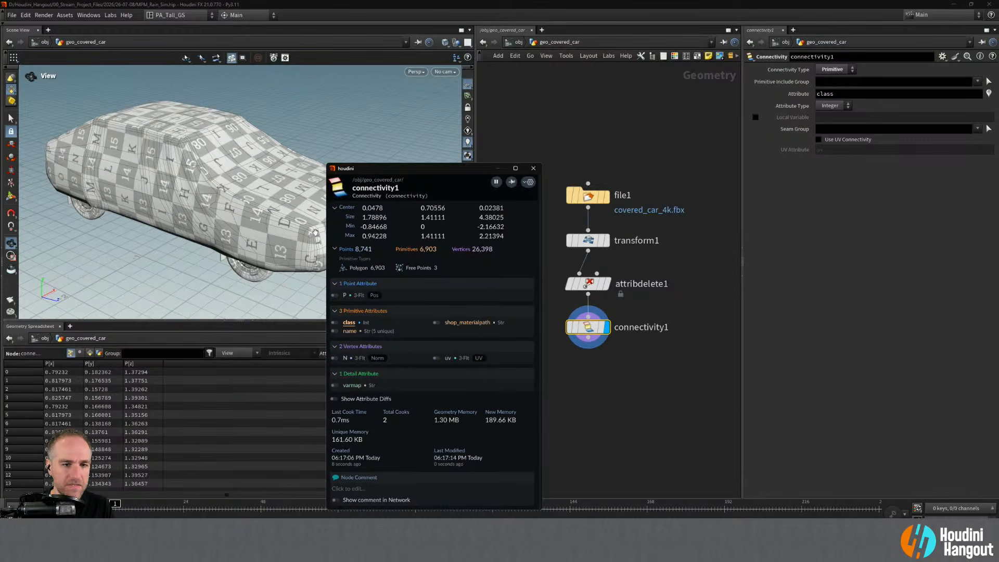
left_click(337, 324)
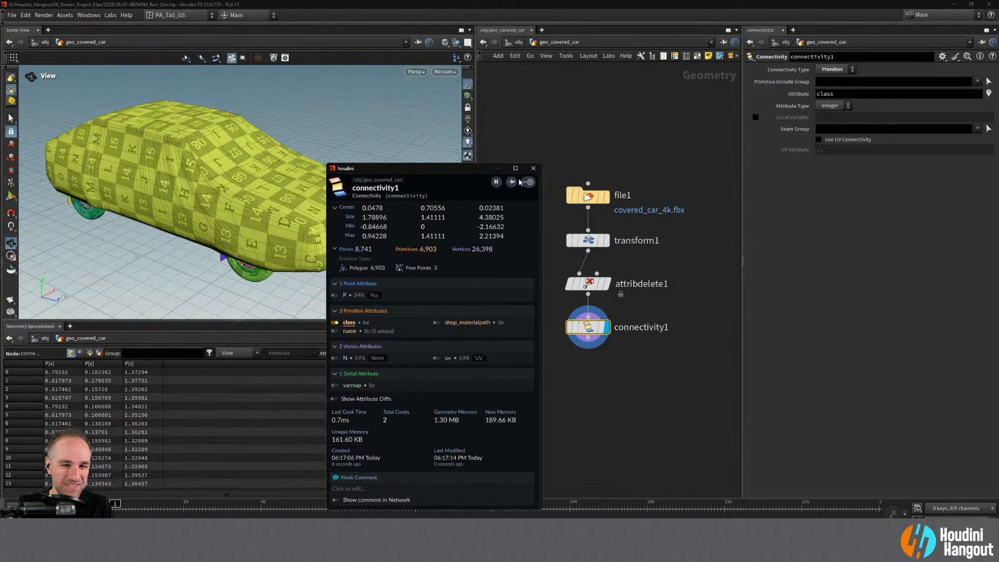
left_click(533, 168)
left_click_drag(206, 234, 234, 211)
scroll(265, 187, "up", 3)
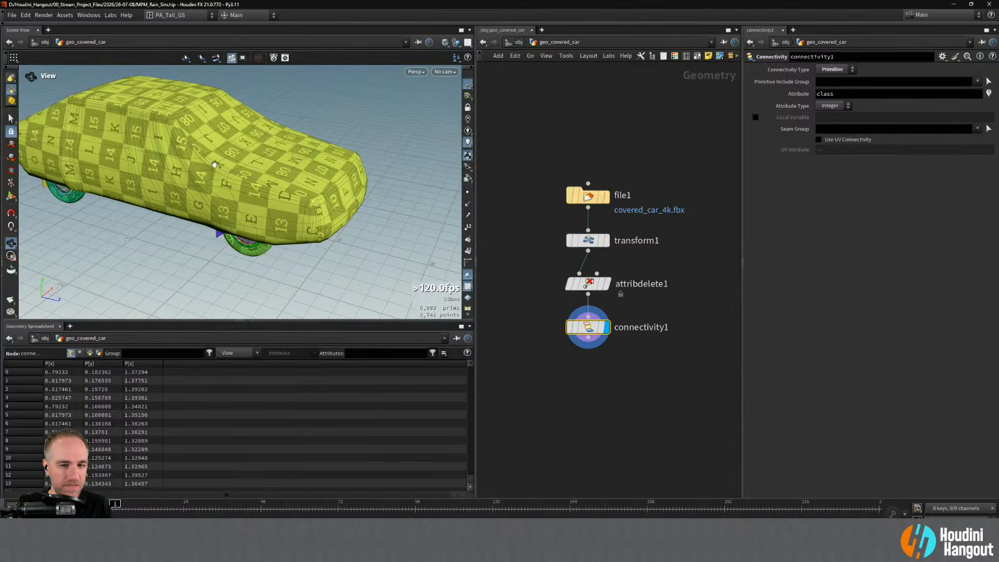
- Switch the viewport to selection mode, show the group and attribute list, and list the car's primitives by the class attribute
mouse_move(555, 329)
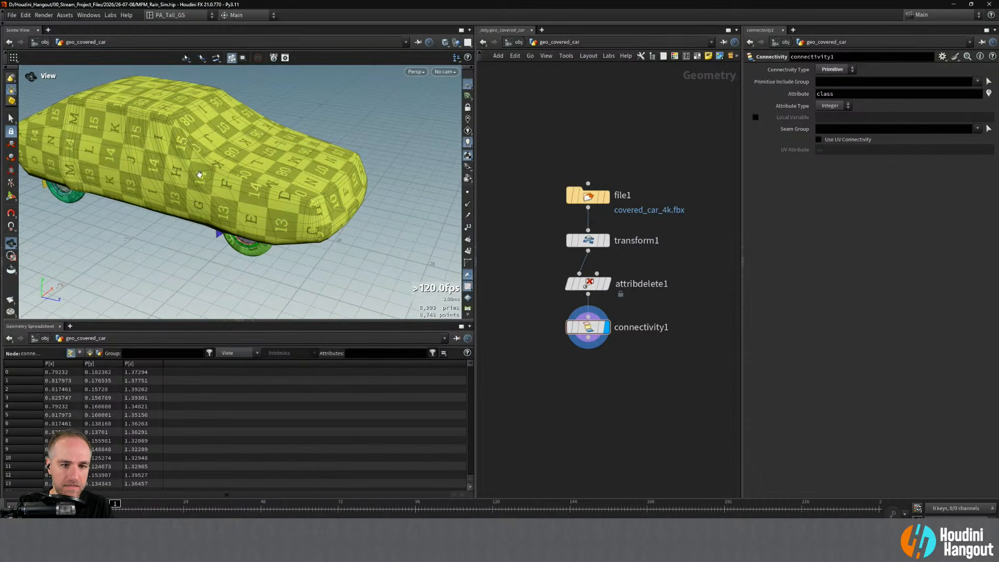
key("s")
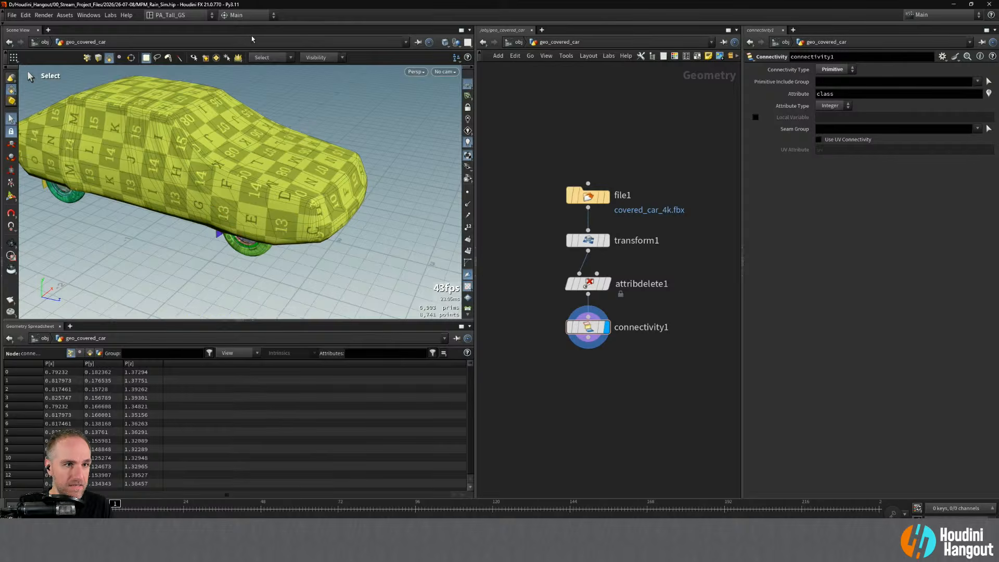
left_click(273, 59)
left_click(378, 101)
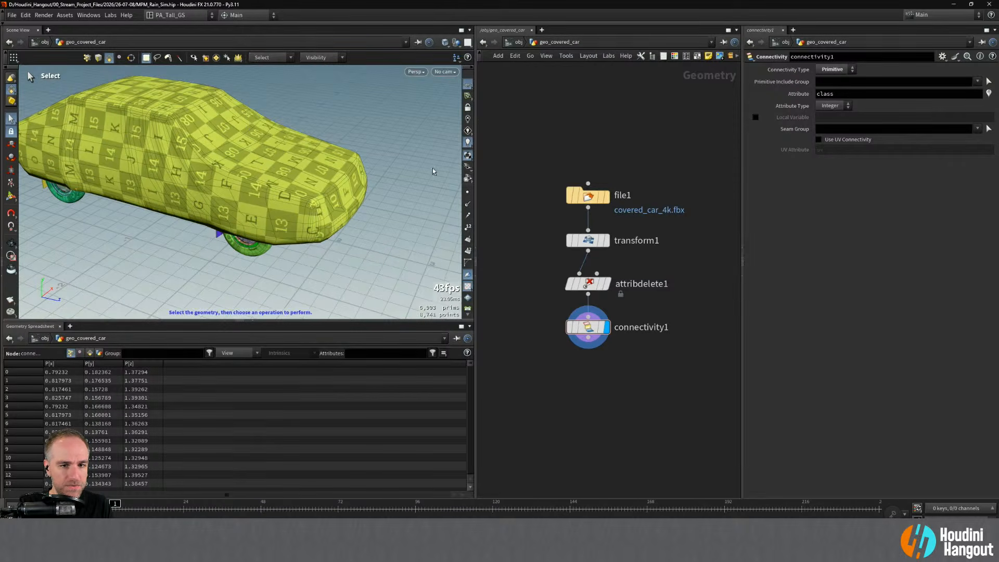
scroll(467, 287, "down", 5)
left_click(468, 249)
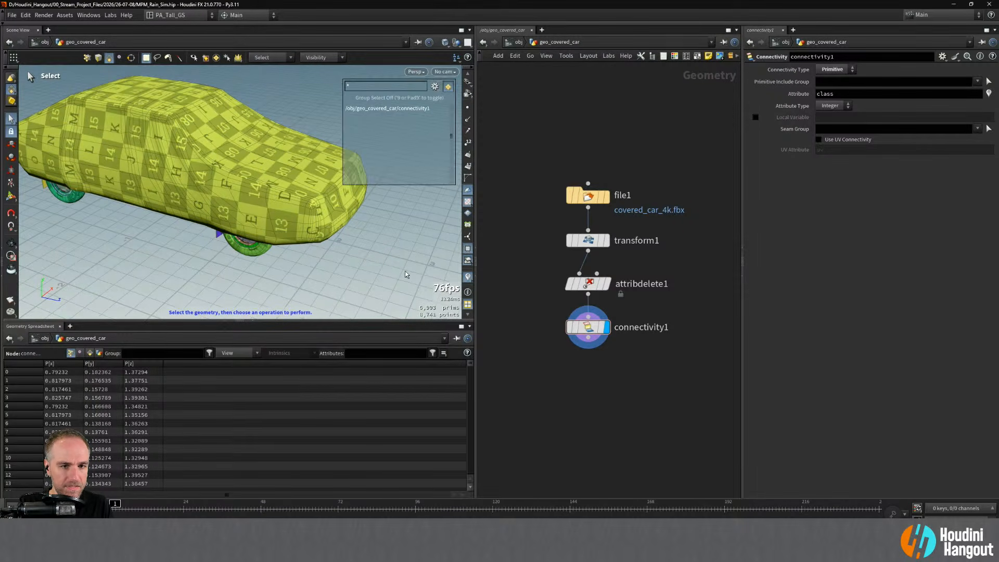
left_click(434, 86)
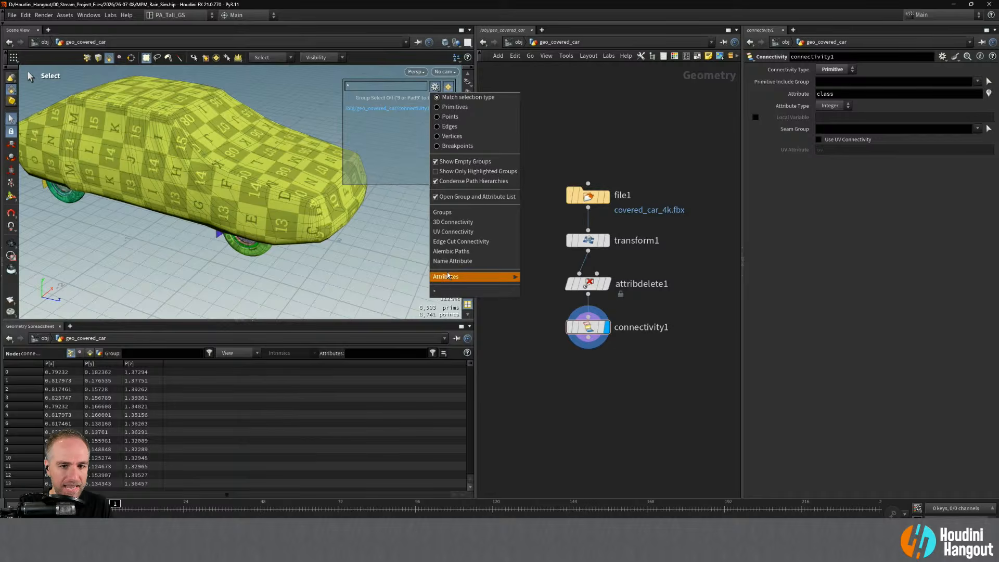
left_click(541, 278)
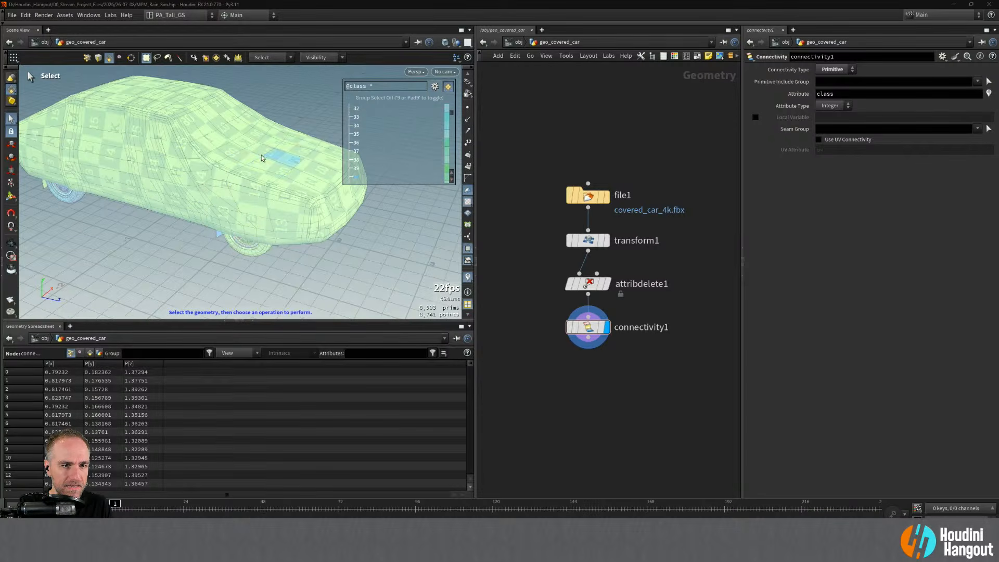
- Select a primitive on the car cover and examine the class values of the cover and wheels in the attribute list
left_click(190, 142)
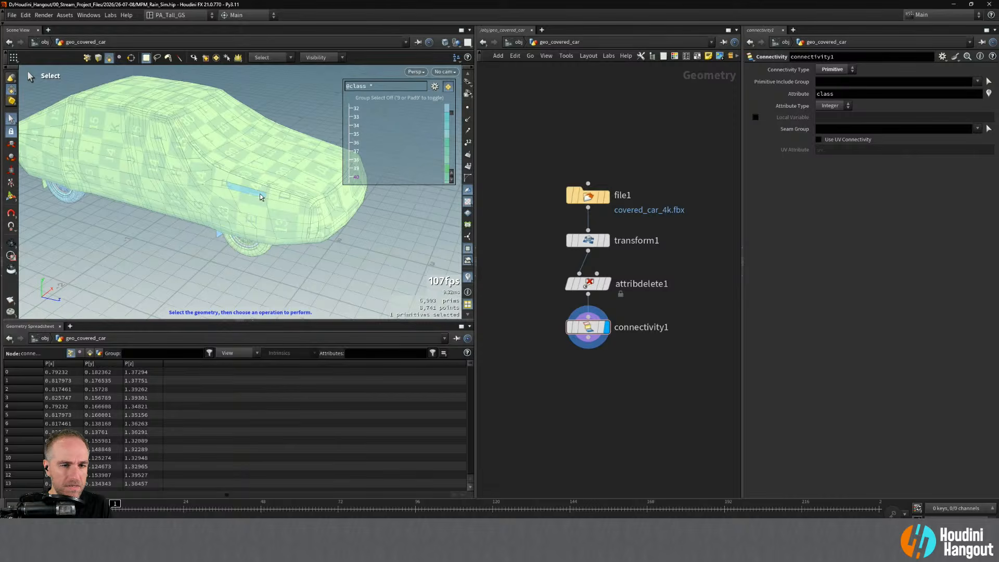
key("Escape")
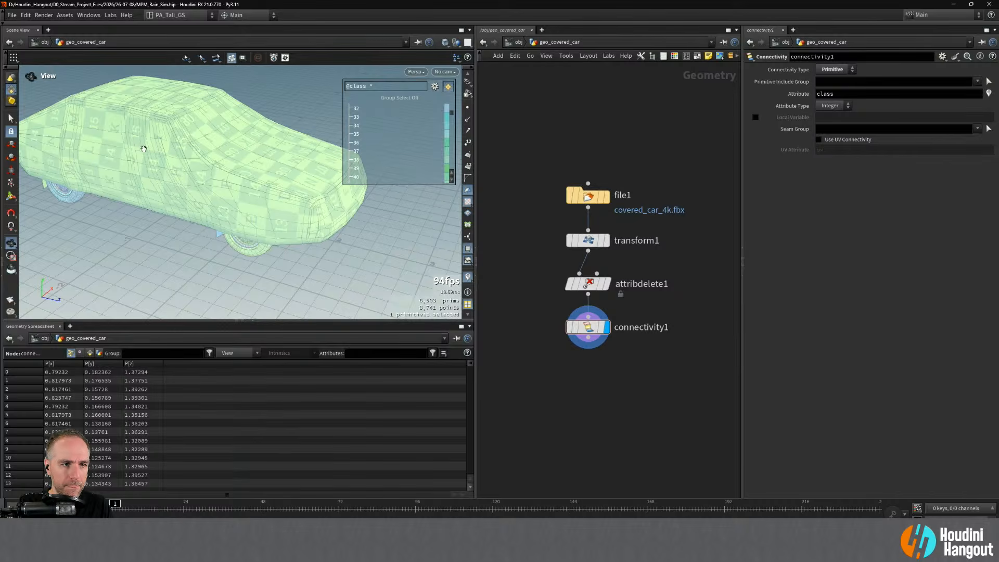
key("Return")
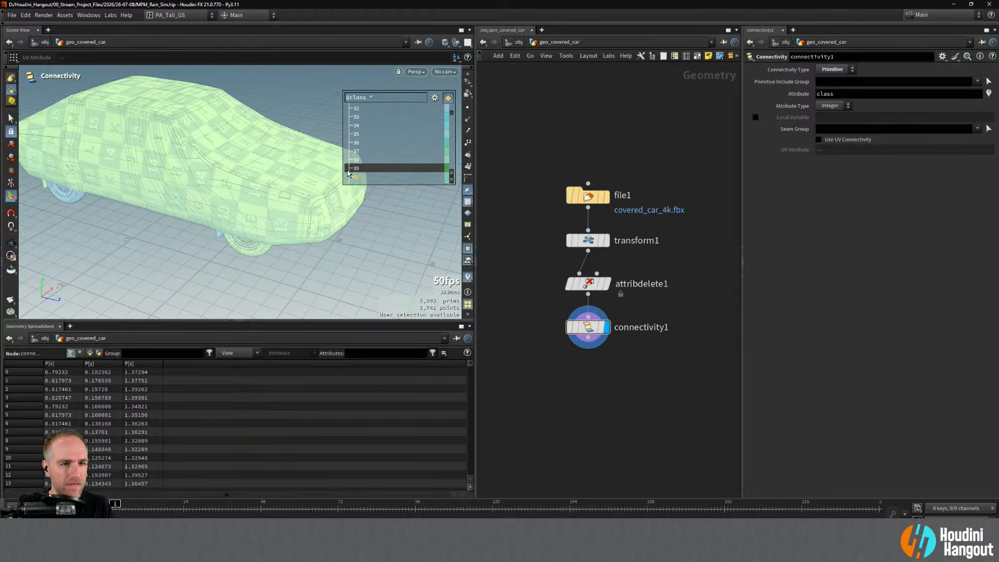
left_click_drag(341, 204, 187, 257)
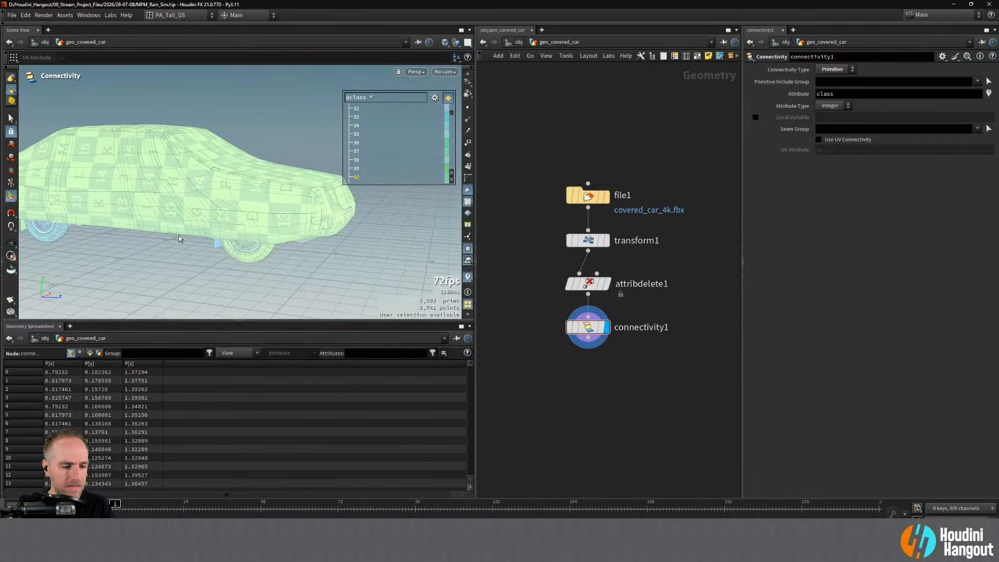
key("s")
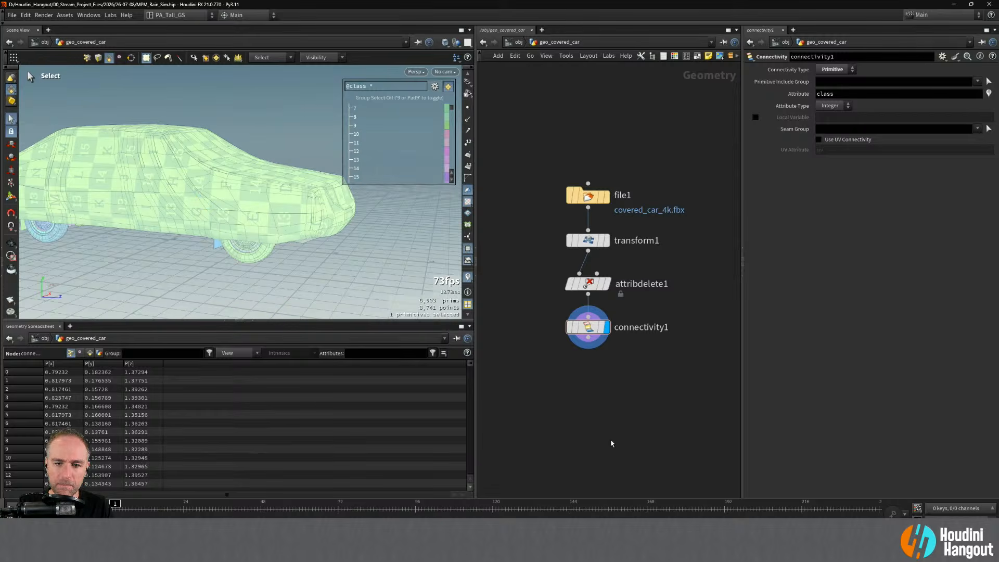
key("Tab")
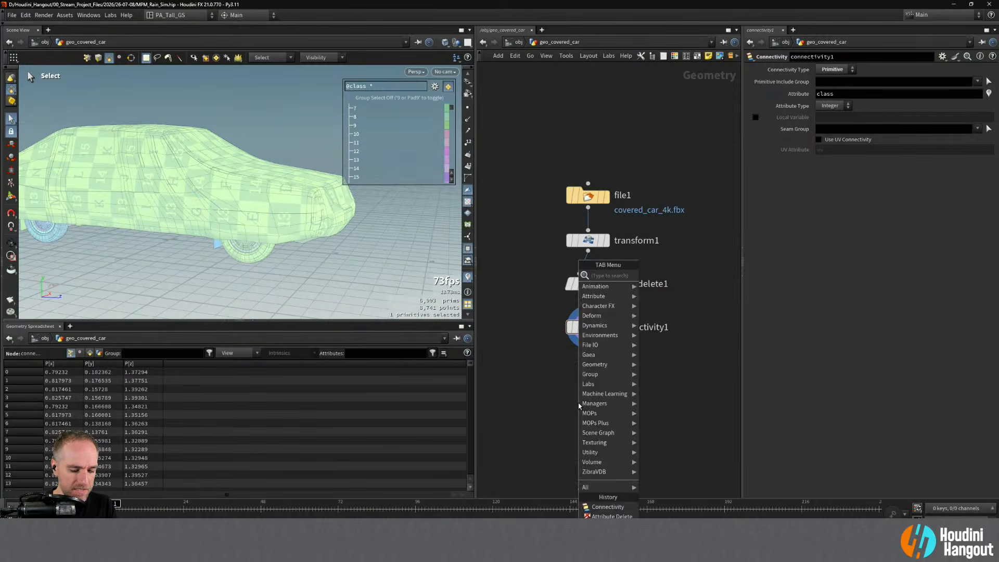
type("split")
key("Return")
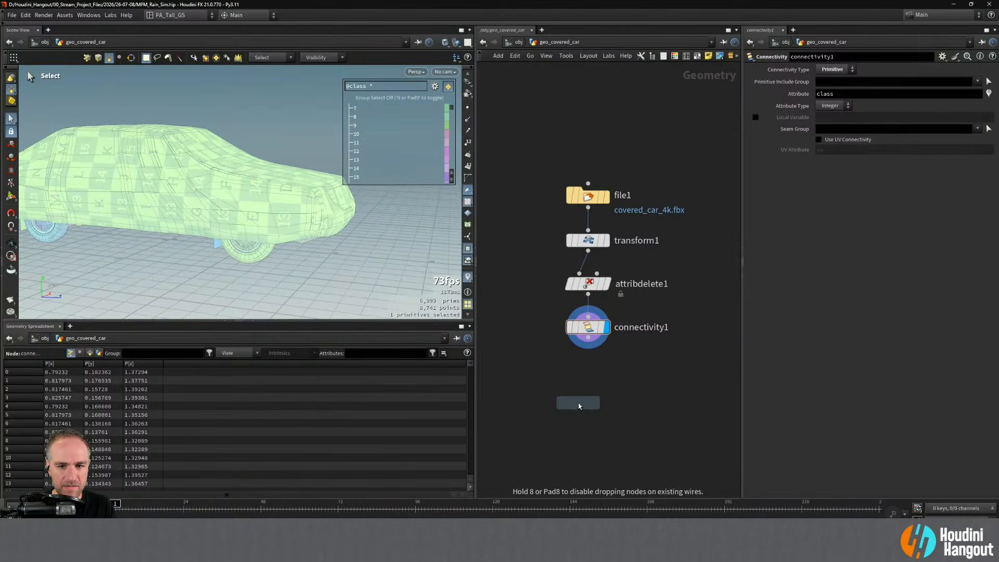
left_click(578, 406)
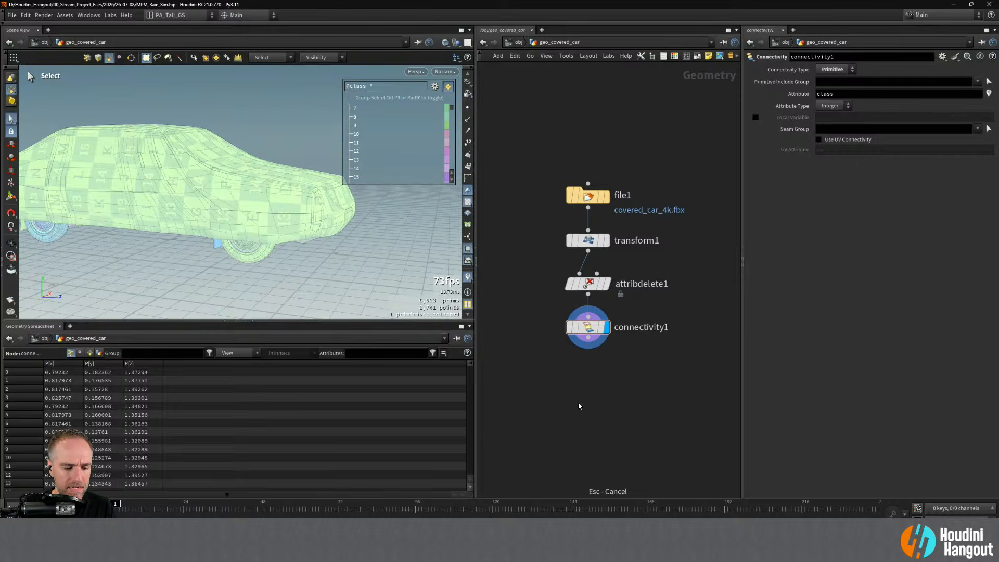
- Add a Blast node offset below connectivity1 and connect it to the Connectivity node's output
key("Tab")
type("blast")
key("Return")
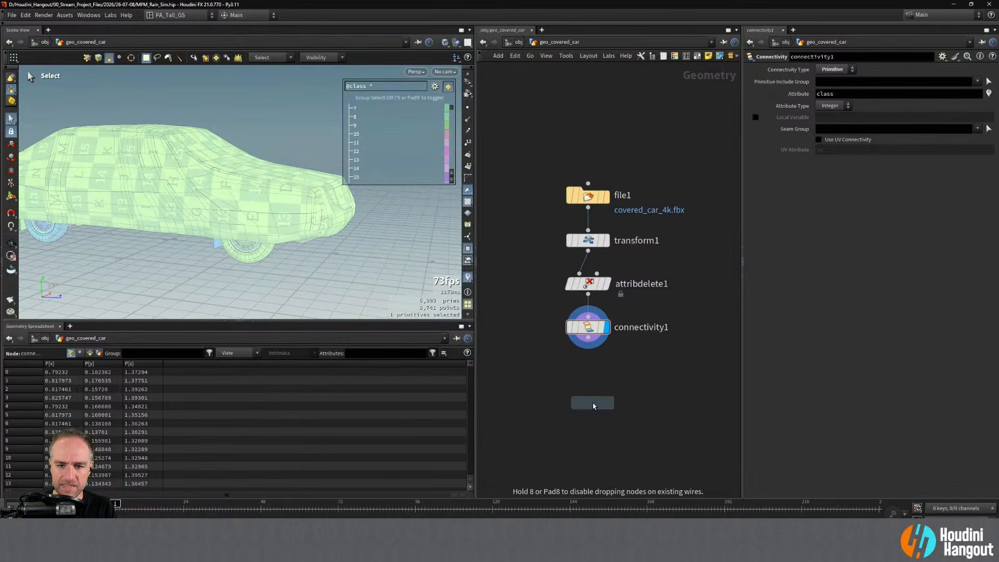
left_click(634, 384)
left_click_drag(589, 339, 636, 373)
left_click_drag(636, 382, 660, 395)
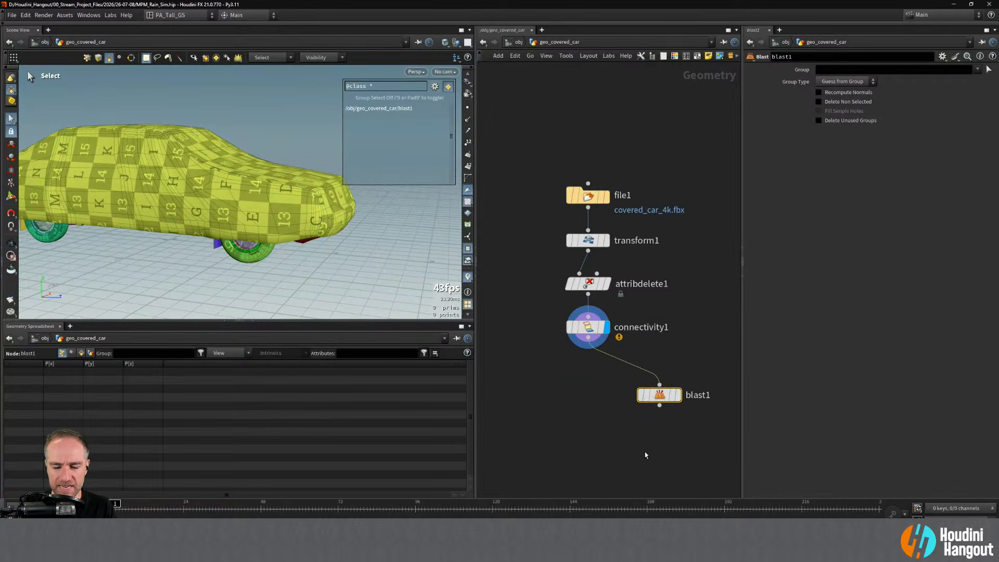
- Add an Output node below the network, connect it to connectivity1's output and set it as the displayed node
middle_click_drag(646, 449, 640, 419)
key("Tab")
type("out")
key("Return")
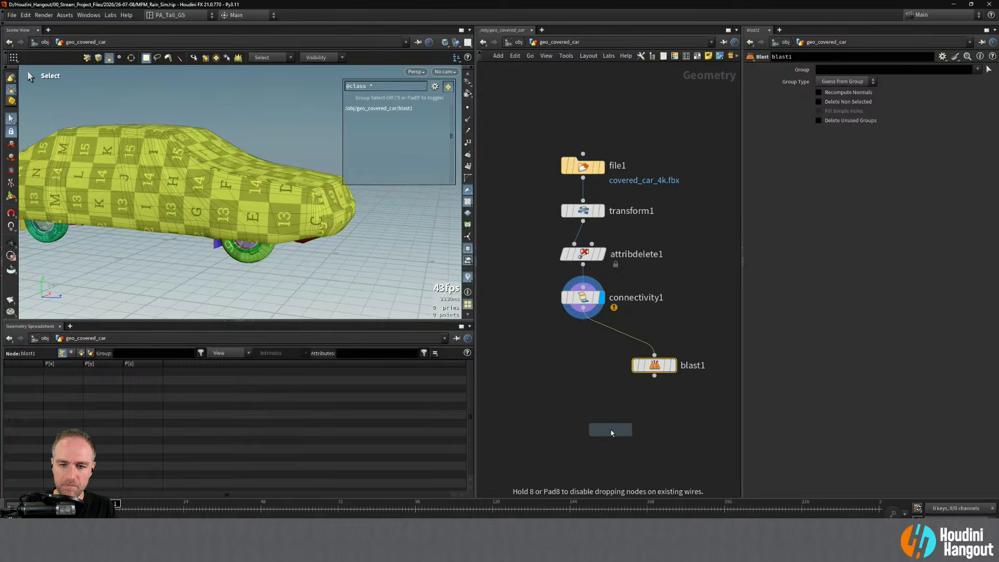
left_click(579, 418)
left_click_drag(578, 407, 583, 308)
left_click(598, 417)
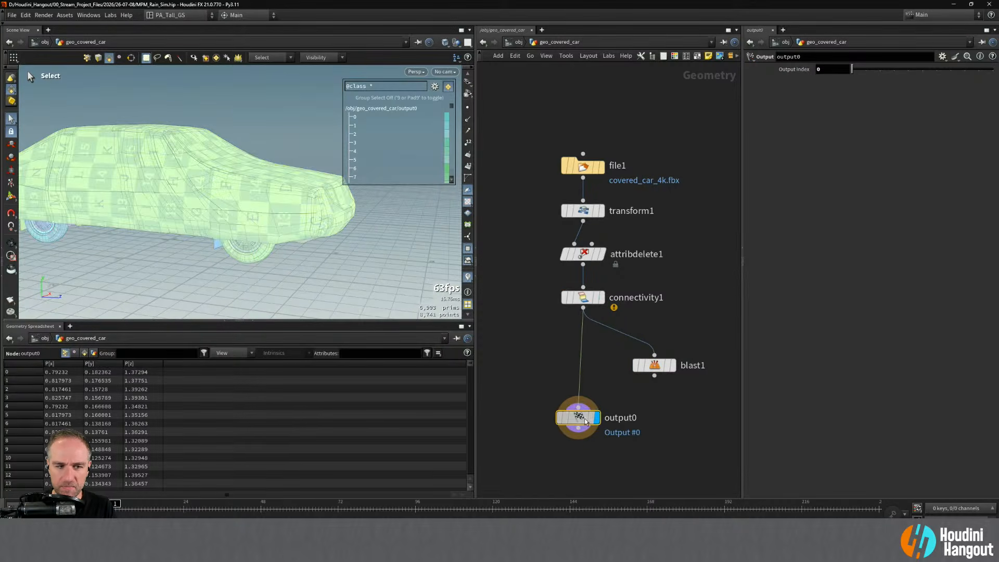
left_click_drag(580, 418, 567, 410)
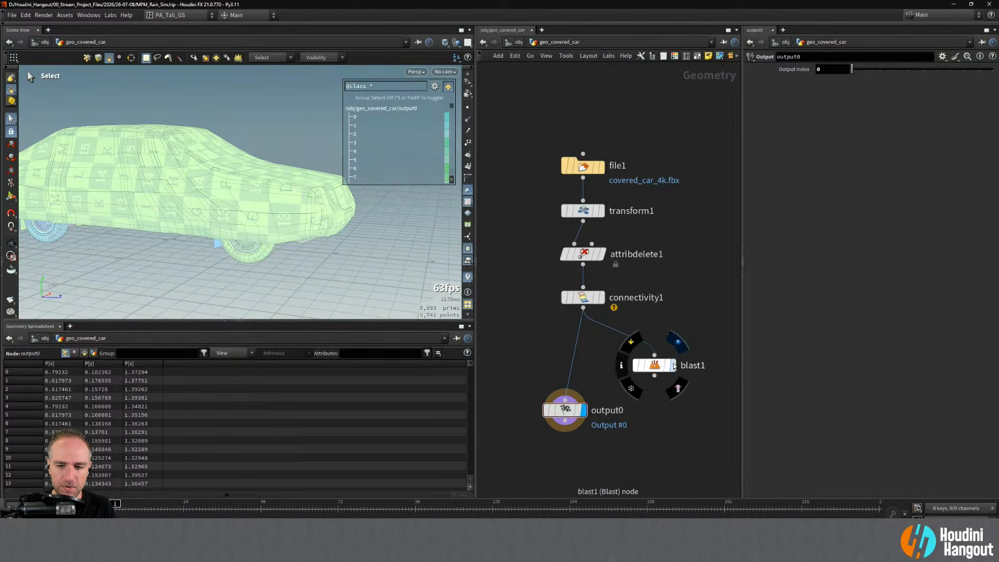
left_click(654, 365)
left_click_drag(654, 366, 672, 346)
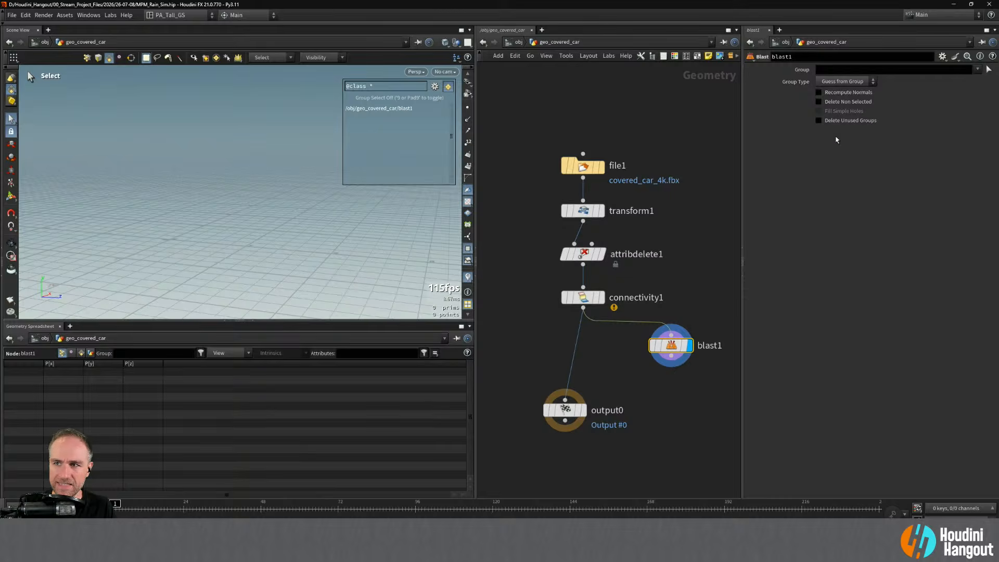
left_click(978, 70)
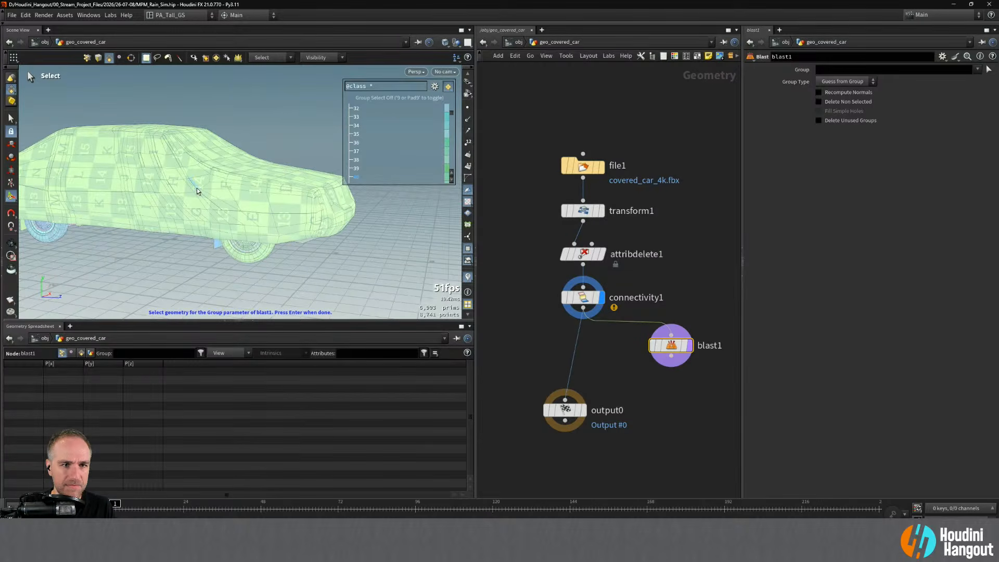
left_click(216, 57)
left_click(164, 210)
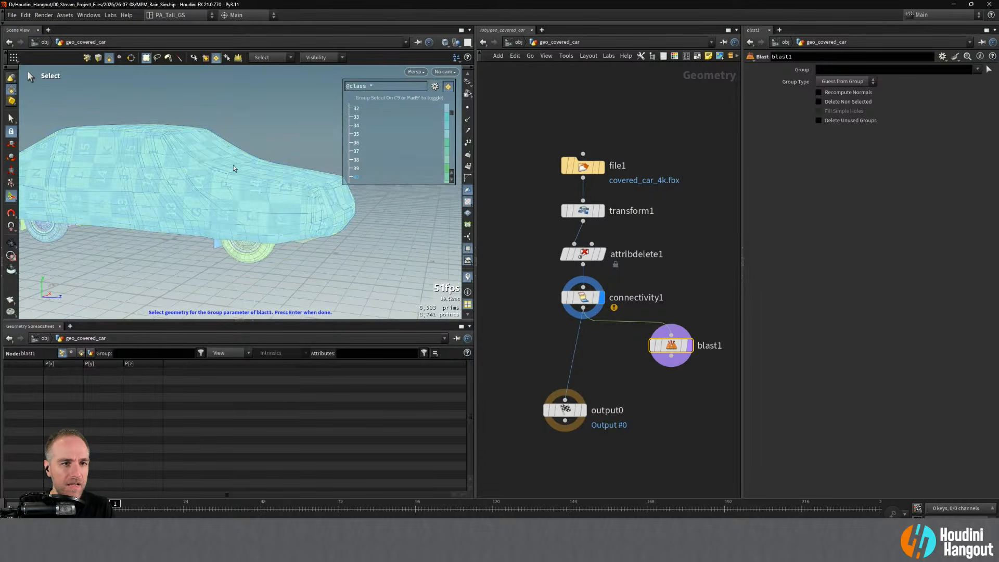
left_click(206, 170)
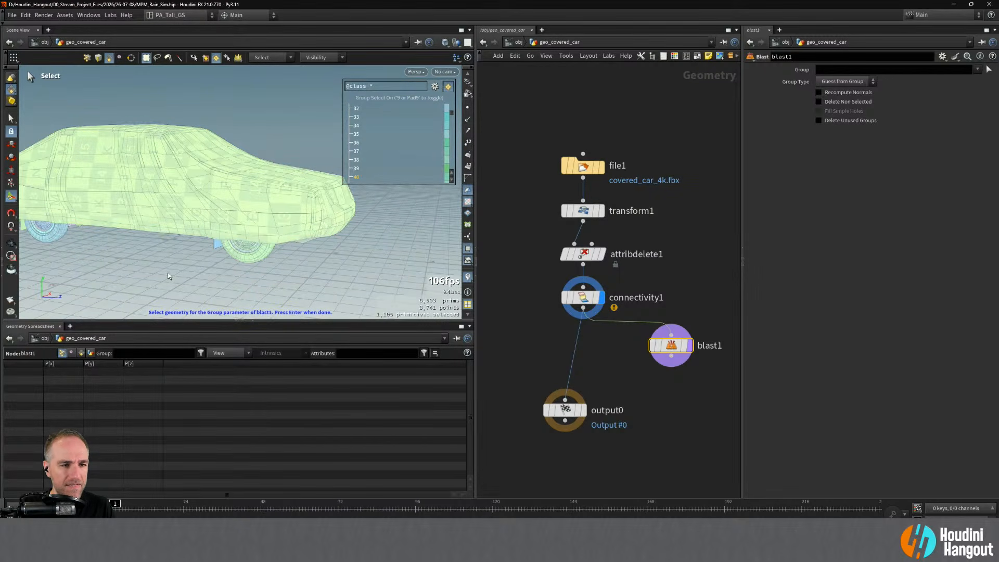
key("Return")
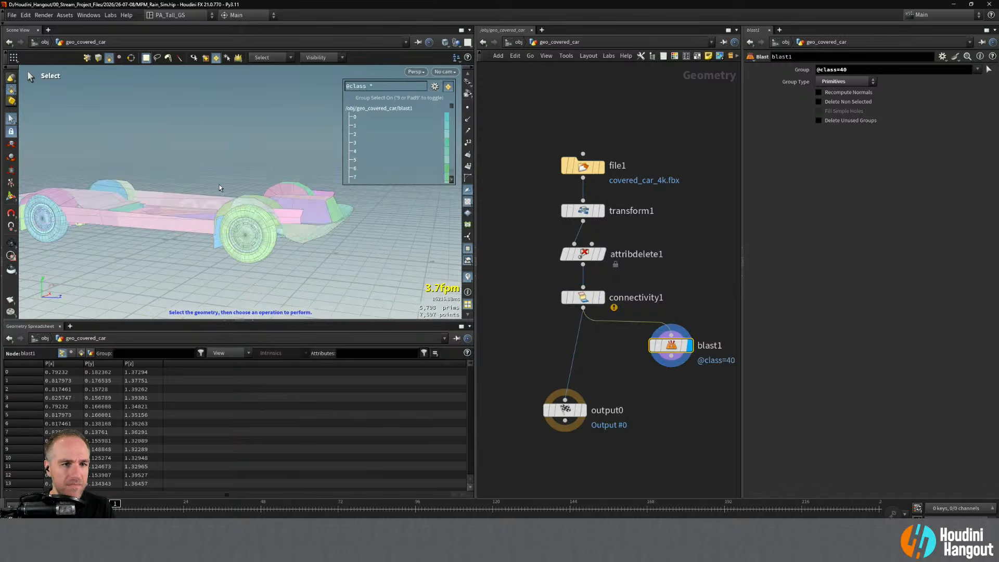
left_click(819, 103)
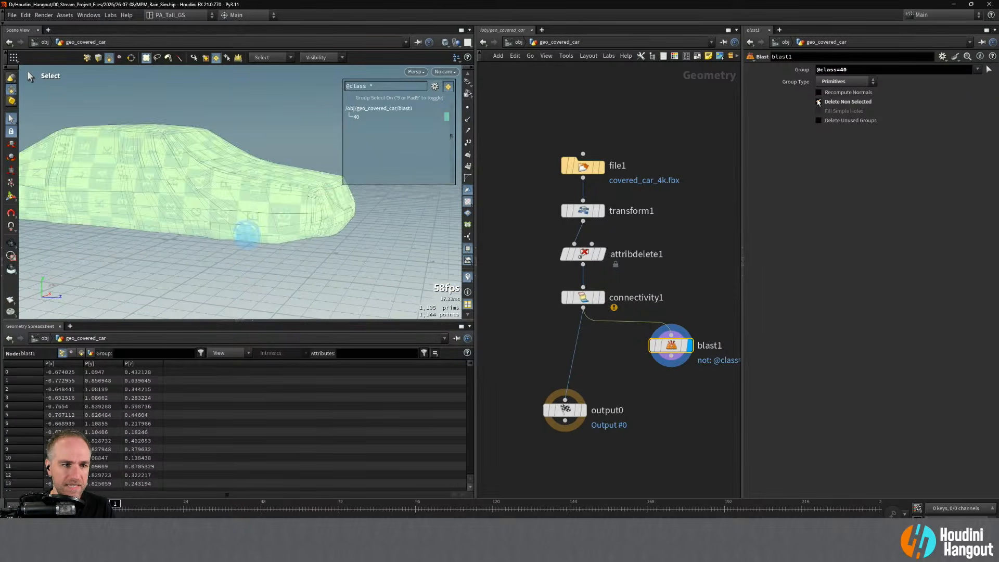
mouse_move(243, 234)
left_mouse_down("alt")
mouse_move(290, 161)
mouse_move(174, 223)
mouse_move(272, 197)
mouse_move(224, 260)
mouse_move(260, 235)
left_mouse_up("alt")
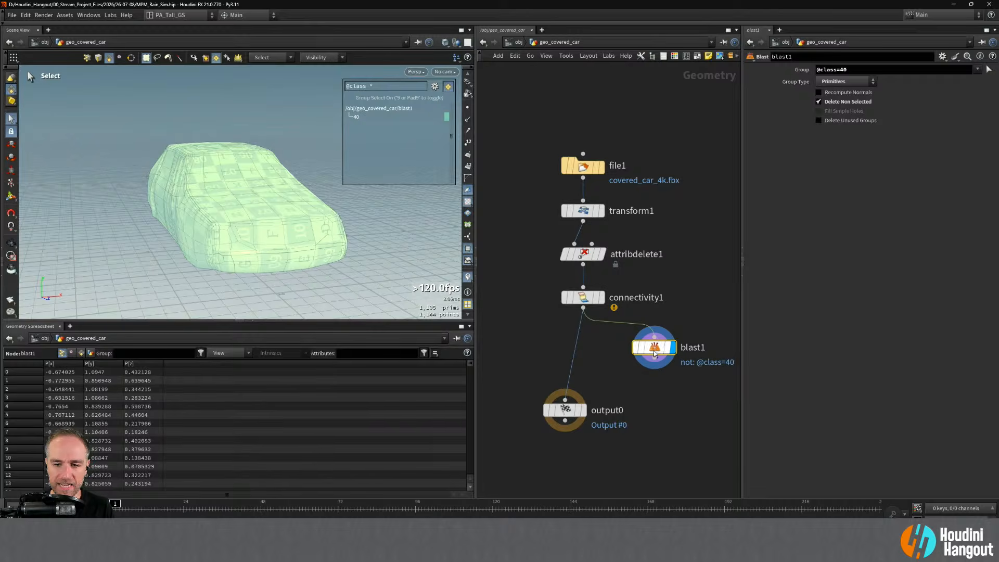
- Add a Null node below blast1, connected to its output
key("Tab")
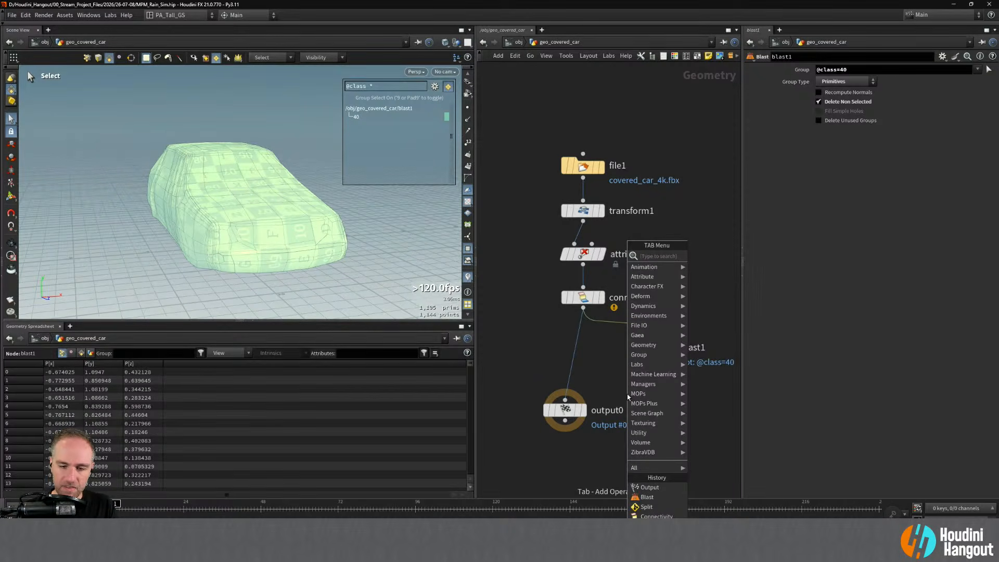
type("null")
key("Return")
key("Return")
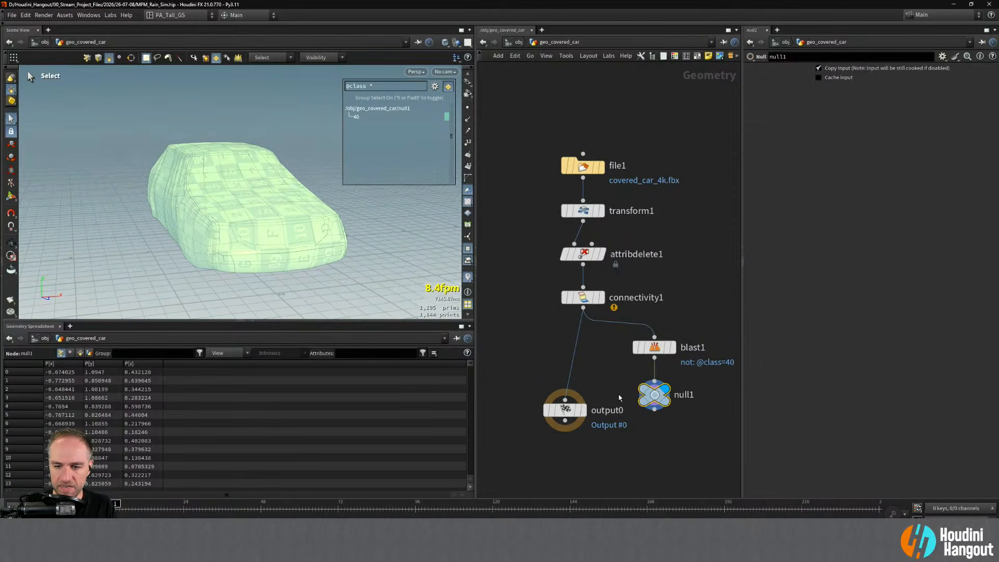
- Rename the new Null node as OUT_CAR_COVER
double_click(685, 395)
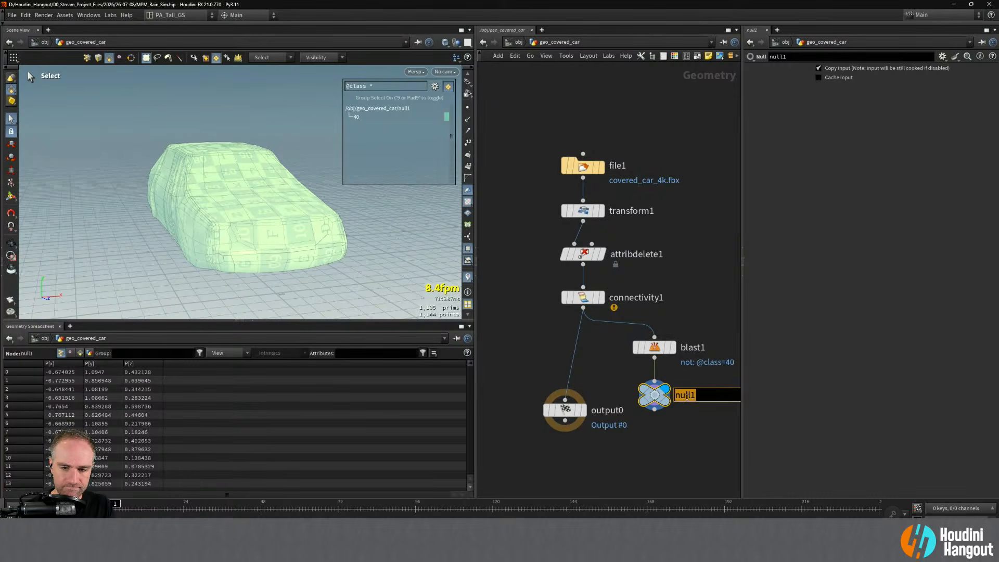
type("CAR_")
key("BackSpace")
key("BackSpace")
key("BackSpace")
key("BackSpace")
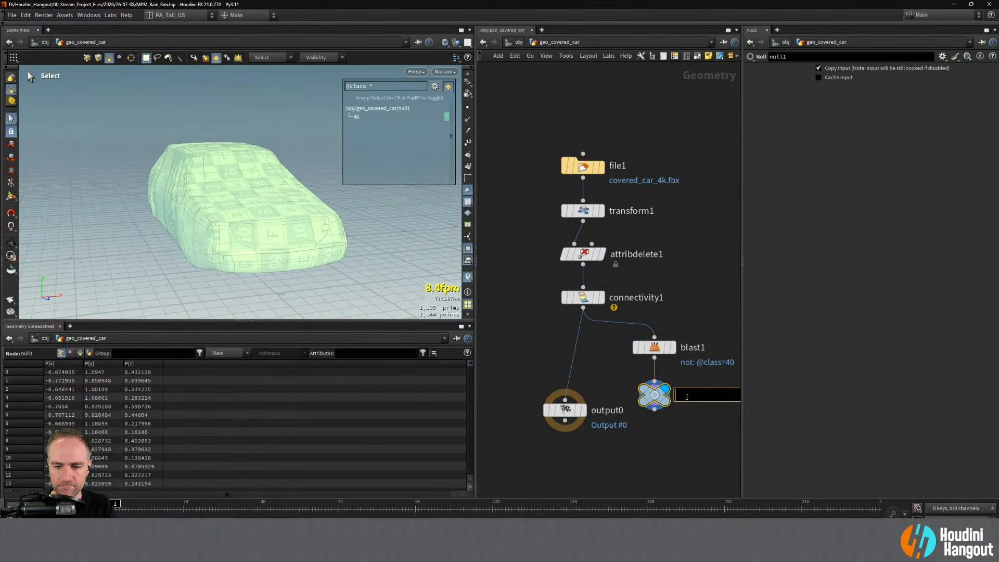
type("OUT_CAR_COVER")
key("Return")
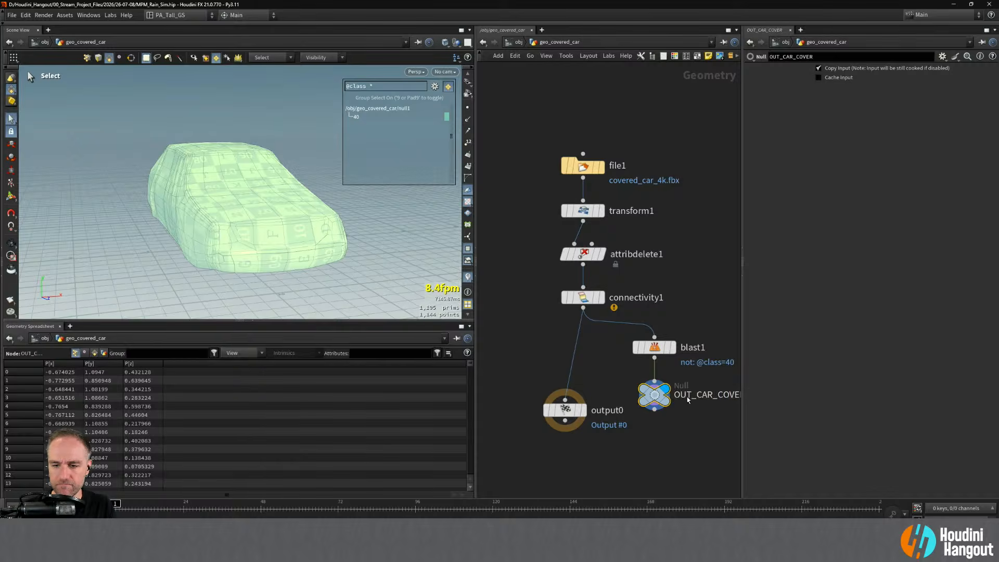
- Align output0 beneath connectivity1, then display OUT_CAR_COVER and colour that node green
left_click_drag(513, 384, 530, 426)
left_click(564, 405)
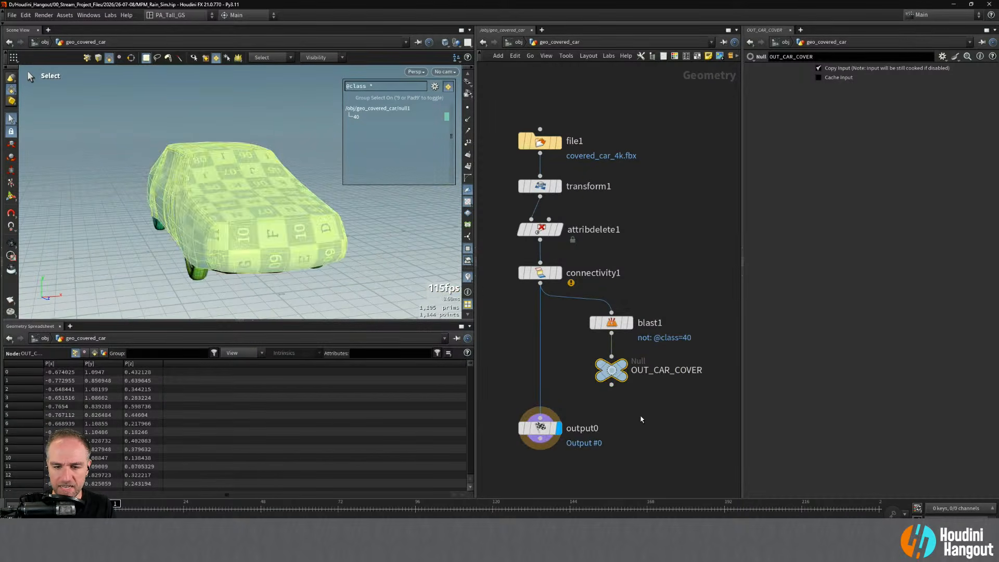
left_click(632, 377)
key("c")
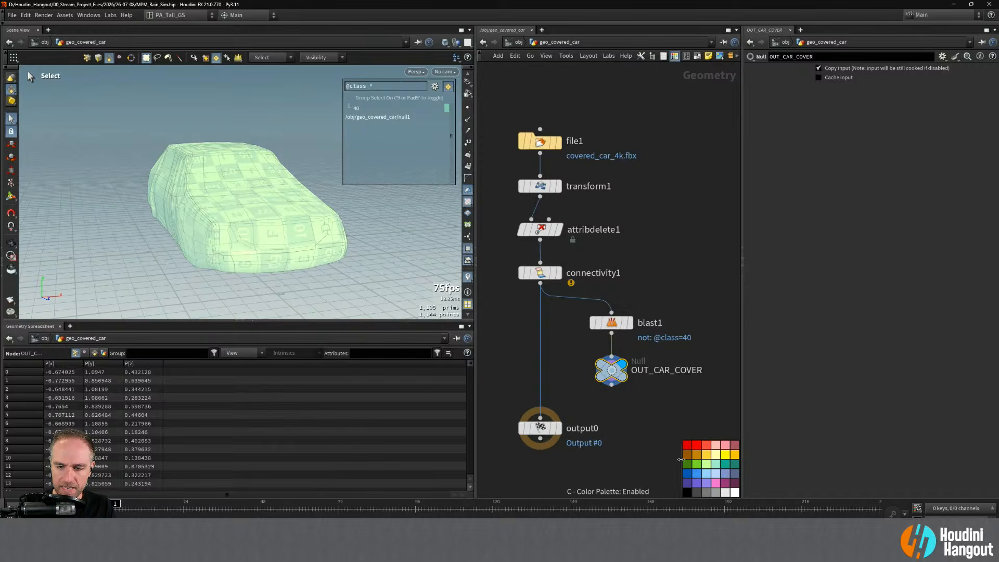
left_click(687, 464)
key("Escape")
- Inspect the isolated car cover from several angles in both view and selection modes
left_click_drag(224, 245, 250, 214)
key("s")
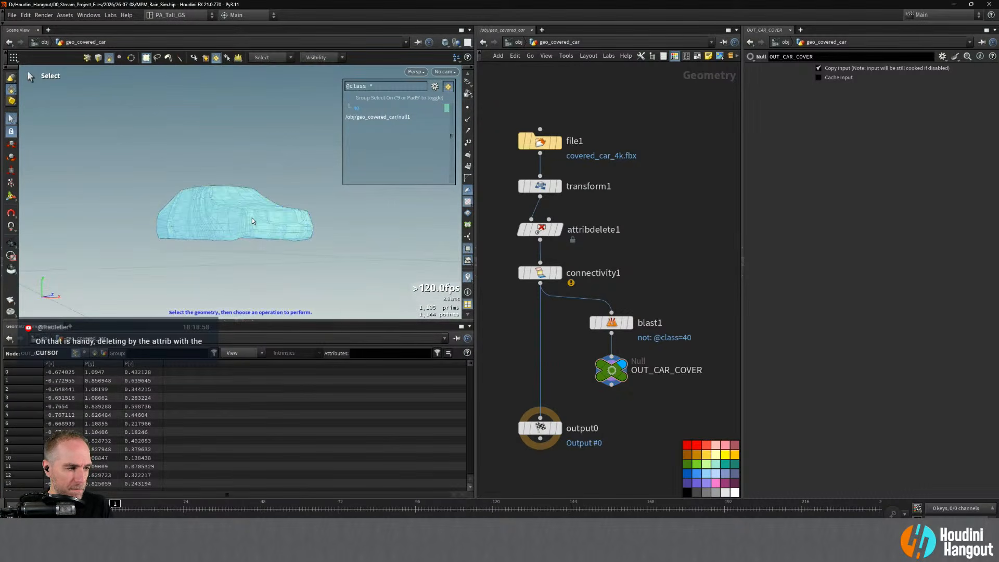
key("Escape")
mouse_move(223, 219)
left_mouse_down()
mouse_move(245, 243)
mouse_move(219, 209)
left_mouse_up()
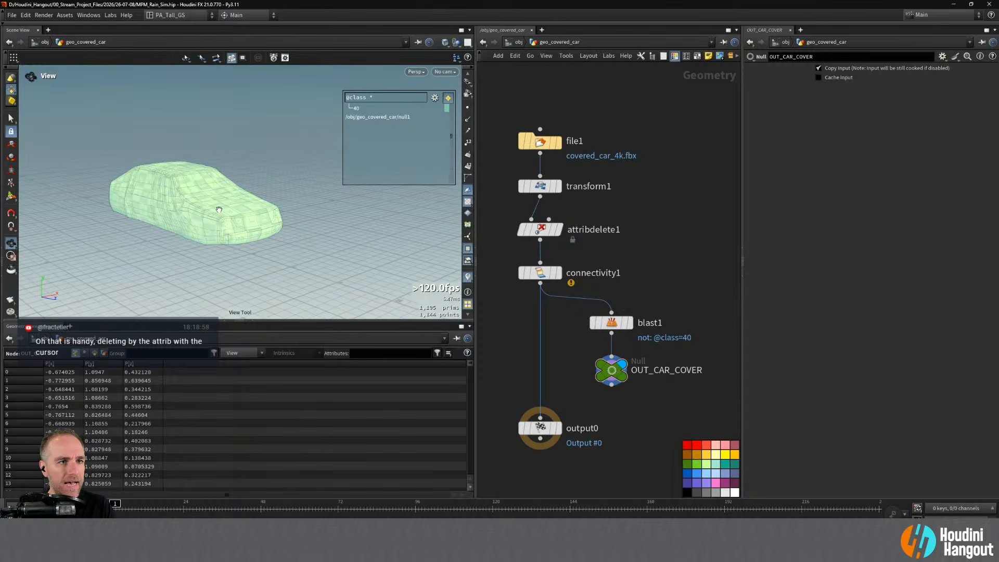
left_click(468, 249)
key("s")
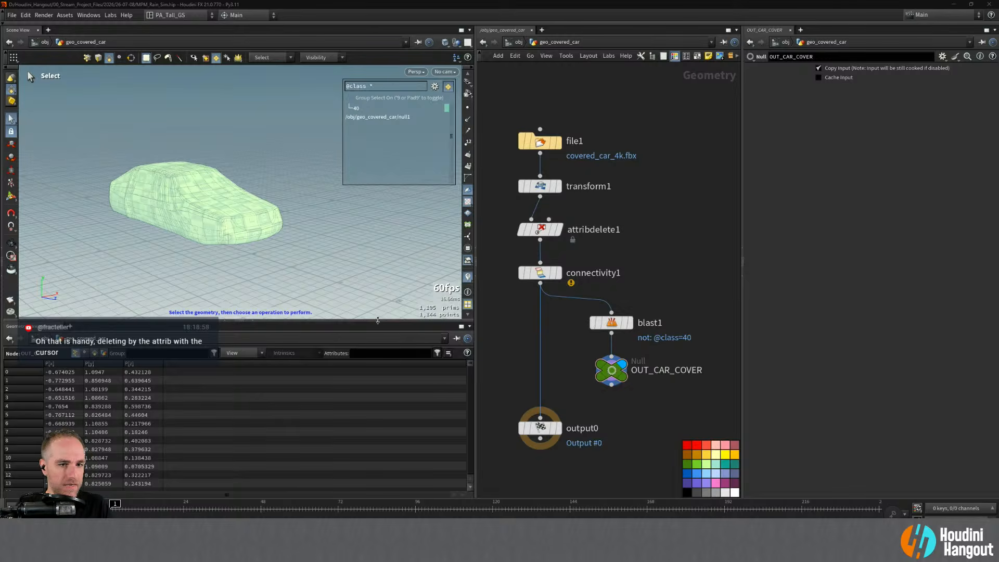
left_click_drag(261, 162, 231, 251, "alt")
key("Escape")
key("s")
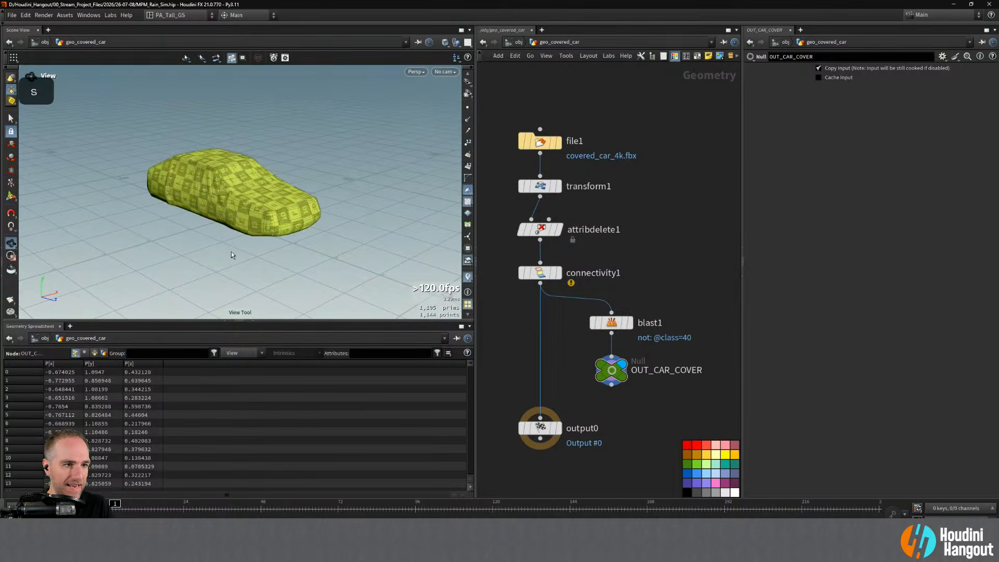
middle_click_drag(271, 128, 248, 139, "alt")
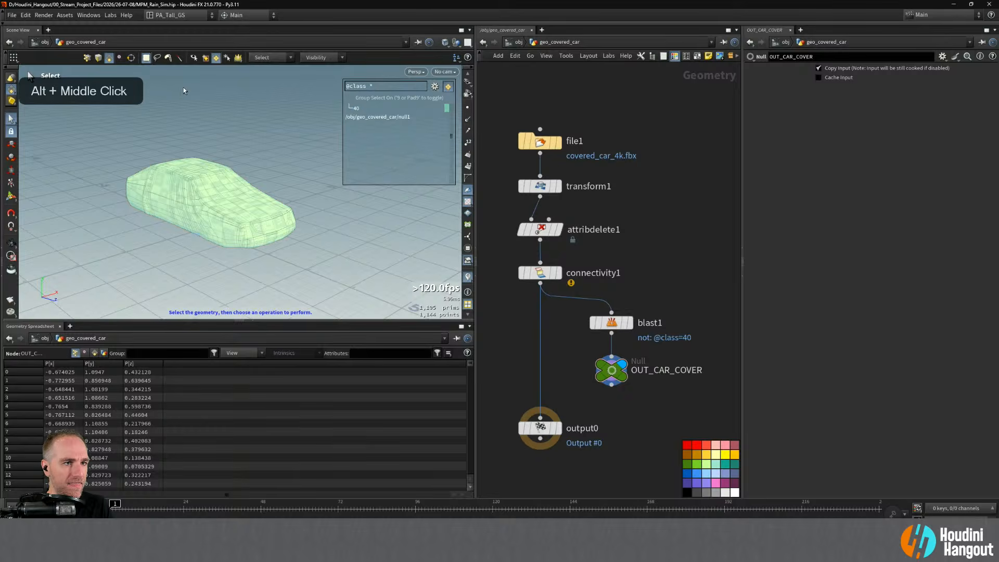
- List primitives by the shop_materialpath attribute in the group list and examine them on the cover and on connectivity1's full car
key("s")
left_click(216, 58)
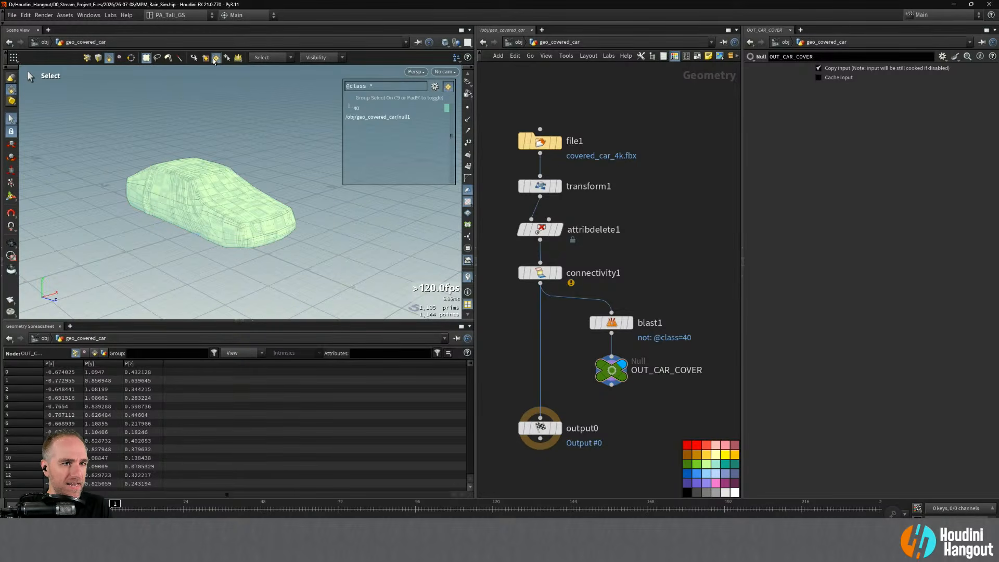
left_click(434, 86)
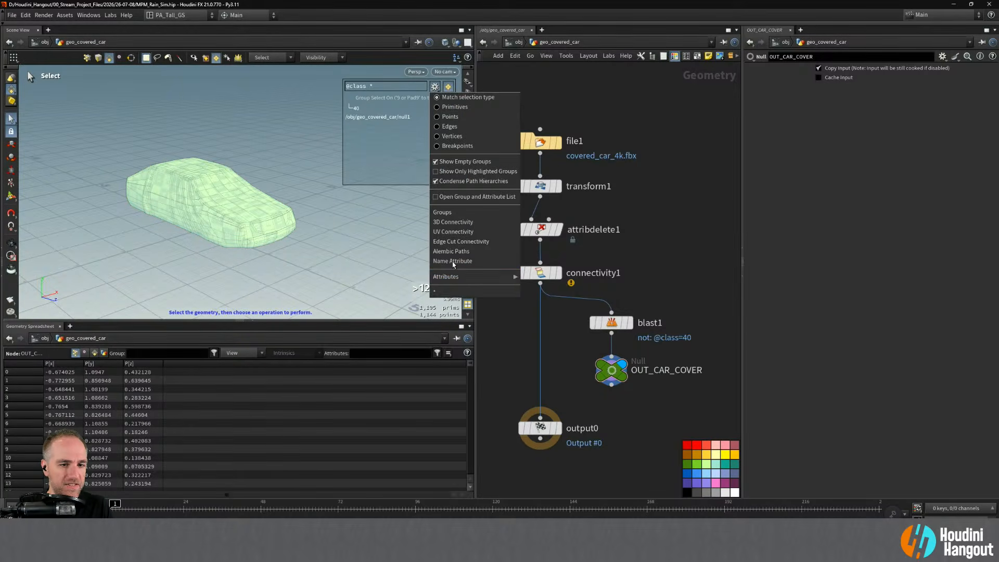
mouse_move(453, 277)
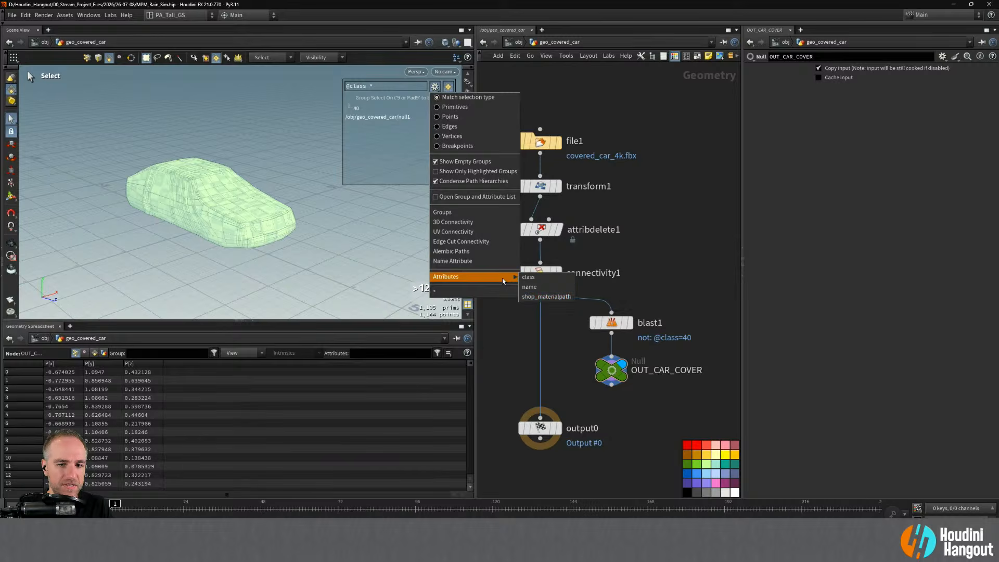
left_click(547, 297)
left_click(193, 261, "alt")
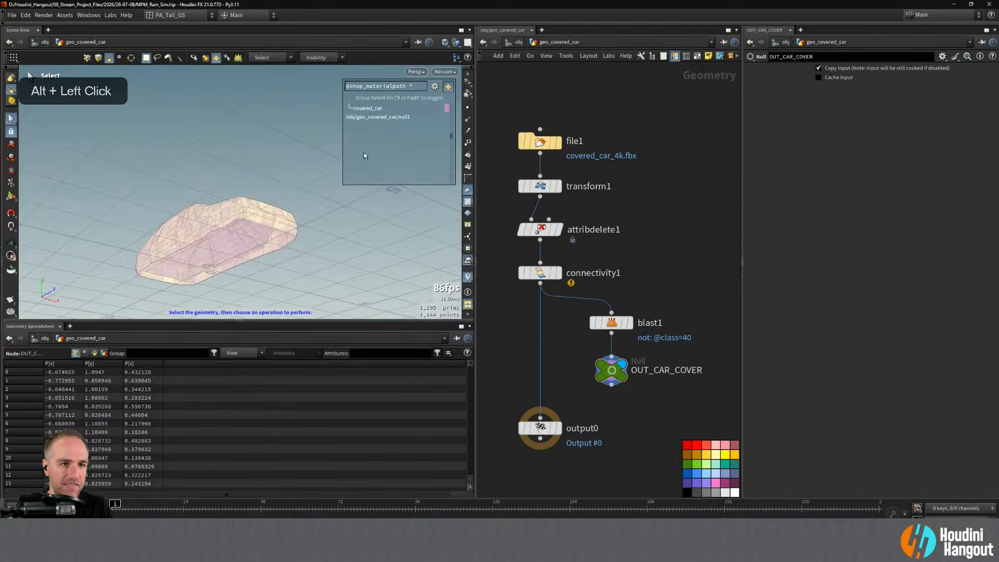
left_click(558, 273)
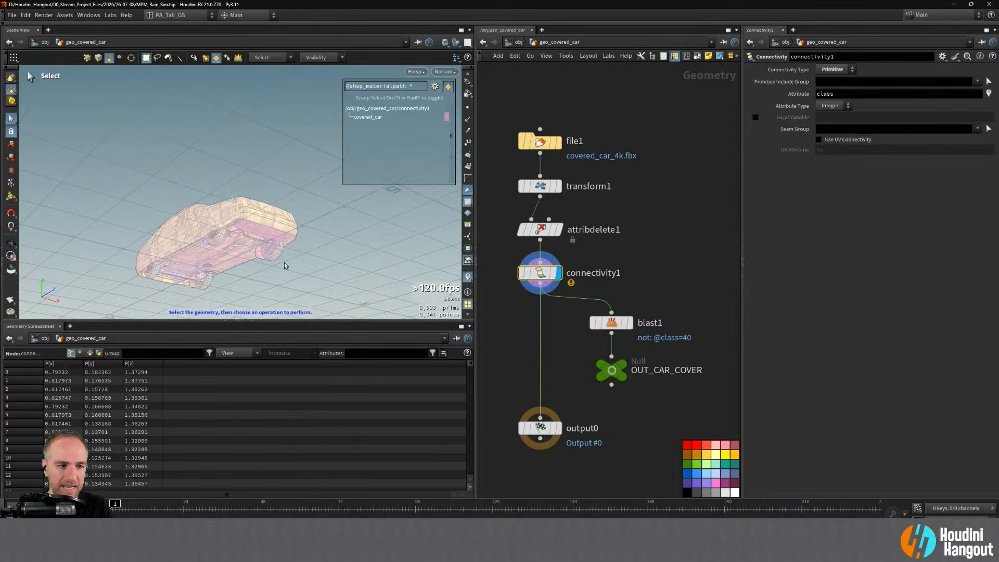
left_click_drag(194, 258, 257, 283, "alt")
key("s")
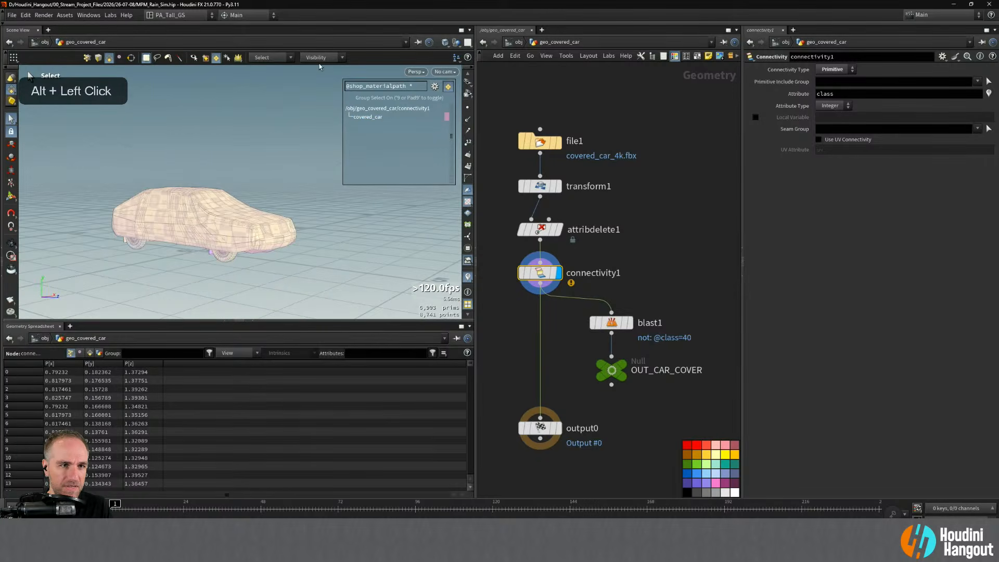
- List connectivity1's primitives by the name attribute, select covered_car and examine from below which parts it includes
left_click(434, 86)
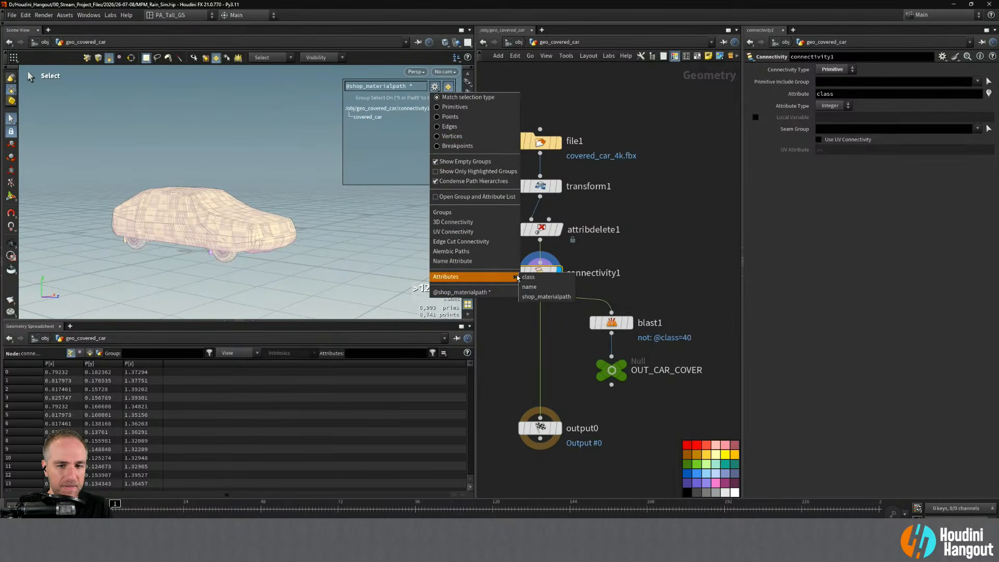
left_click(451, 261)
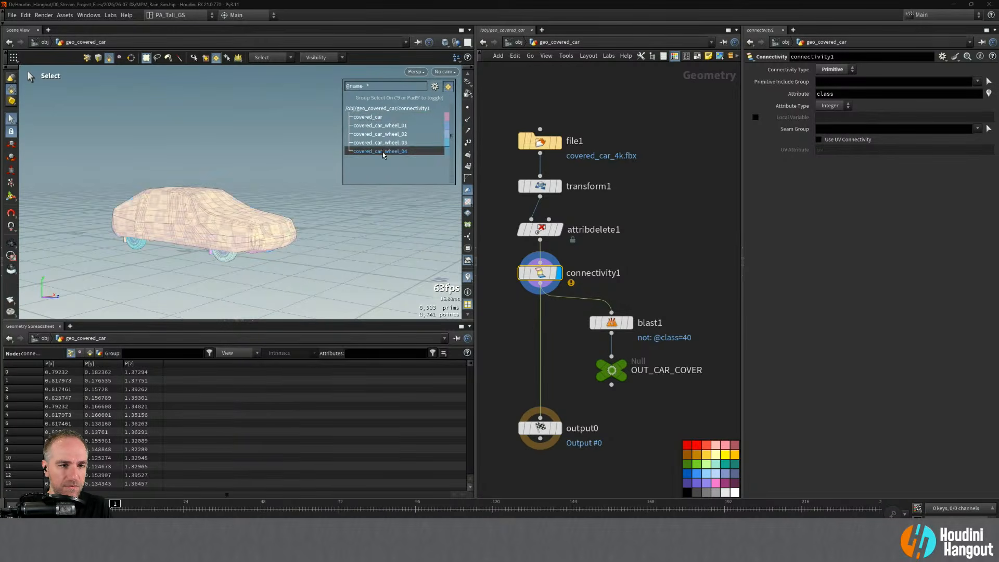
left_click(370, 116)
left_click_drag(210, 224, 227, 178, "alt")
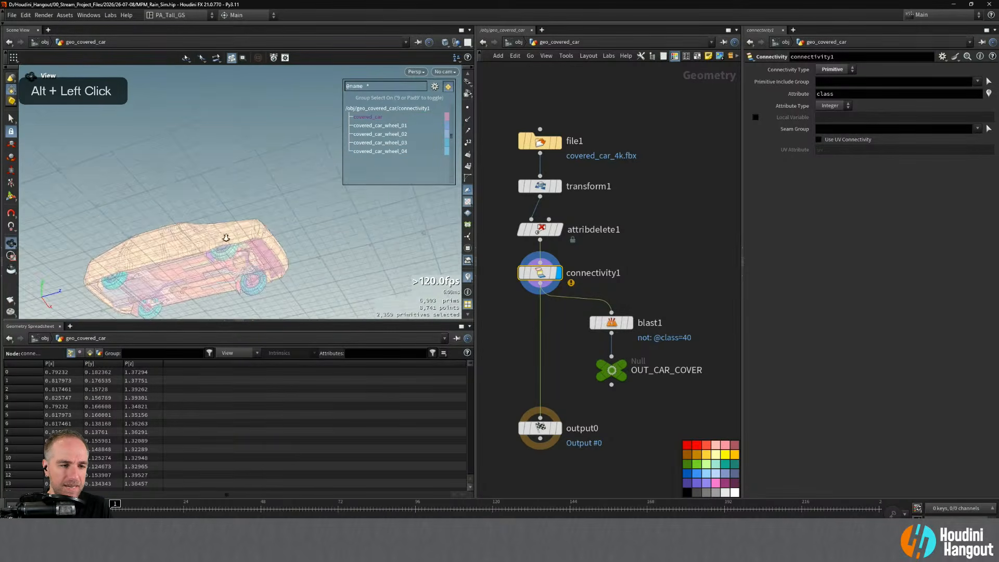
right_click_drag(225, 237, 266, 234, "alt")
left_click_drag(266, 235, 303, 232, "alt")
right_click_drag(260, 227, 234, 217, "alt")
left_click_drag(140, 189, 156, 177, "alt")
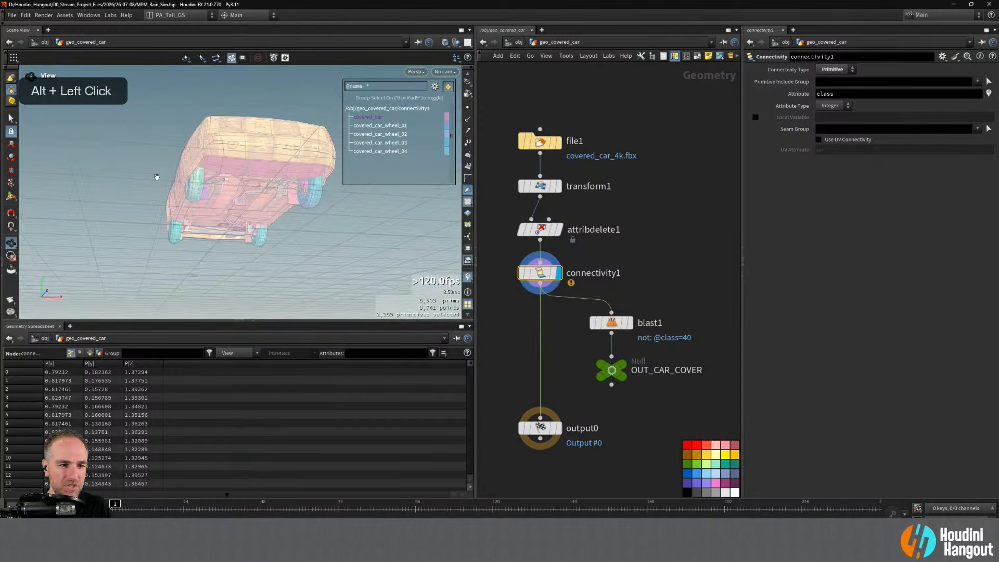
middle_click_drag(156, 177, 158, 187, "alt")
left_click_drag(158, 187, 213, 208, "alt")
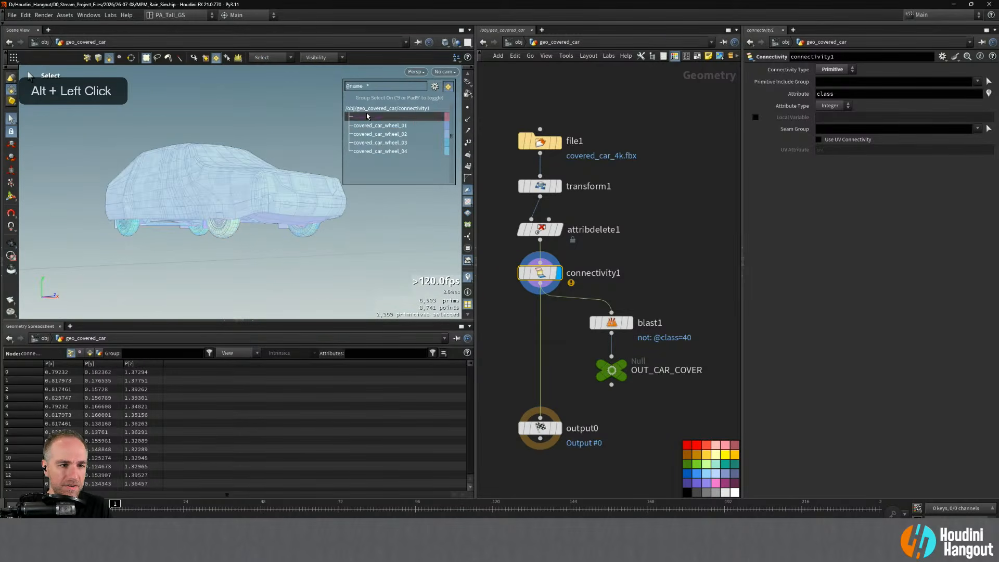
key("Escape")
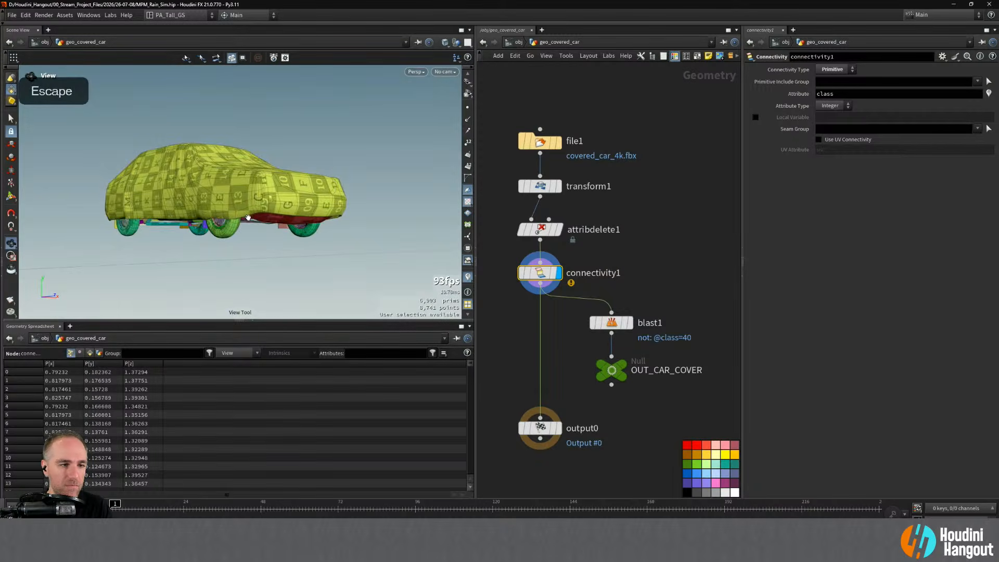
- Display blast1's output in the viewport to show only the car cover
left_click_drag(279, 234, 312, 260, "alt")
left_click(630, 322)
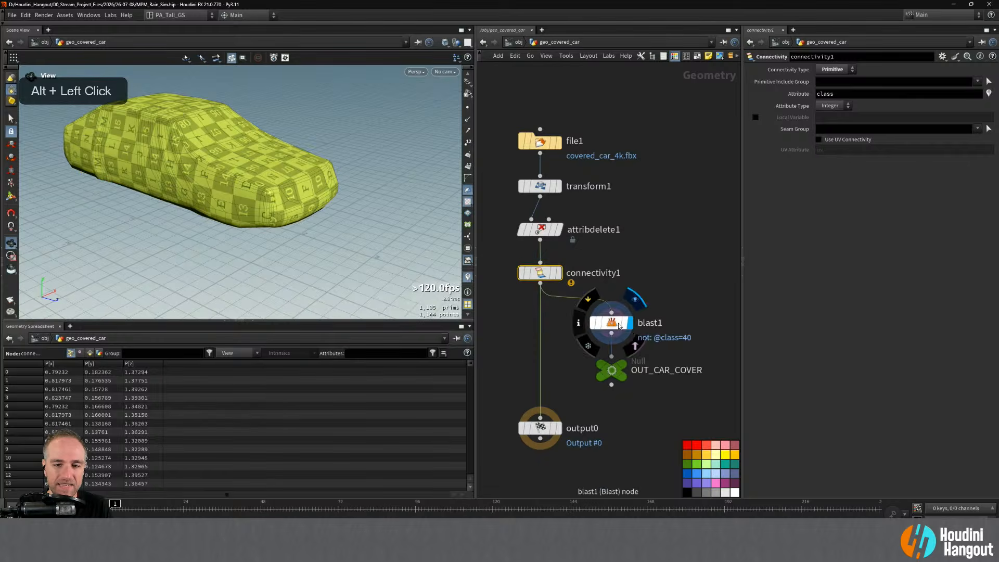
- Display the OUT_CAR_COVER null's output in the viewport and return to the object level
left_click_drag(290, 178, 253, 193, "alt")
middle_click_drag(253, 193, 230, 216, "alt")
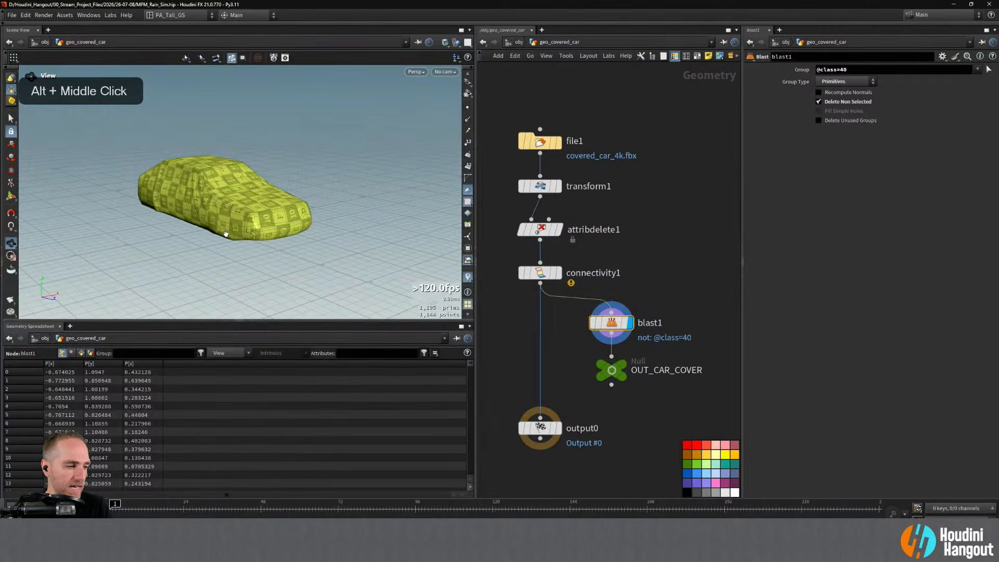
left_click(624, 370)
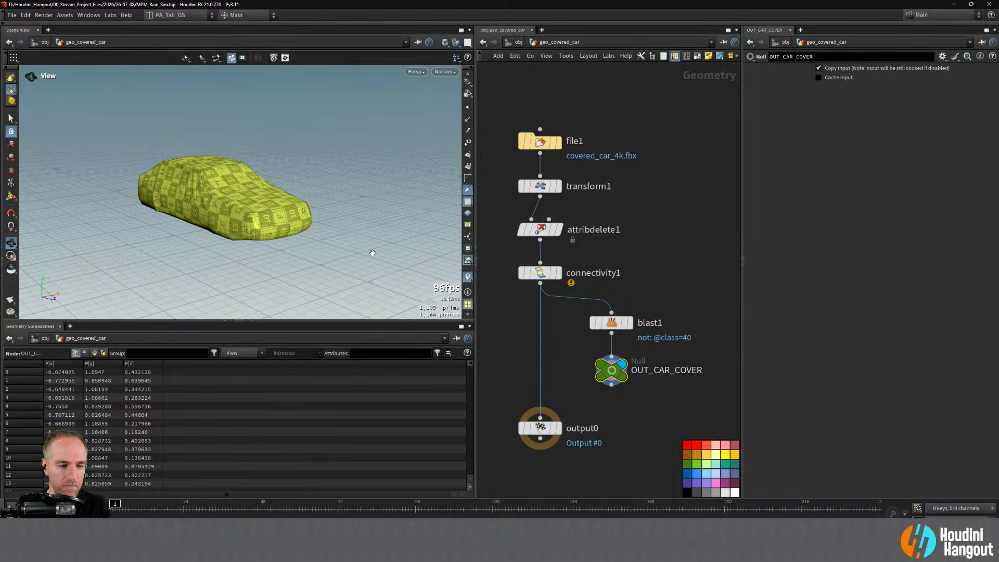
key("u")
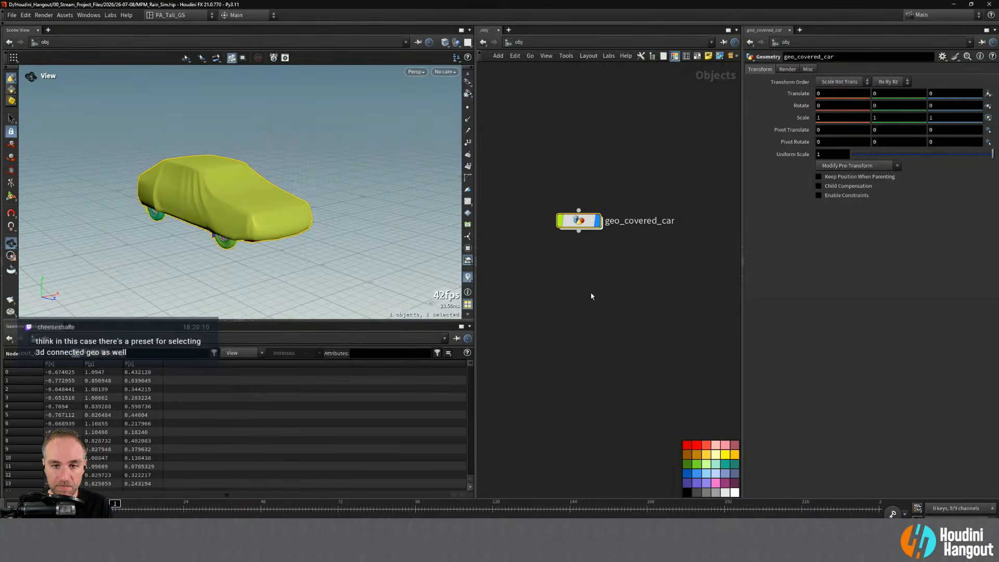
- Reopen the geo_covered_car network and view the outputs of connectivity1 and attribdelete1 in turn
double_click(578, 221)
middle_click_drag(694, 271, 655, 280, "alt")
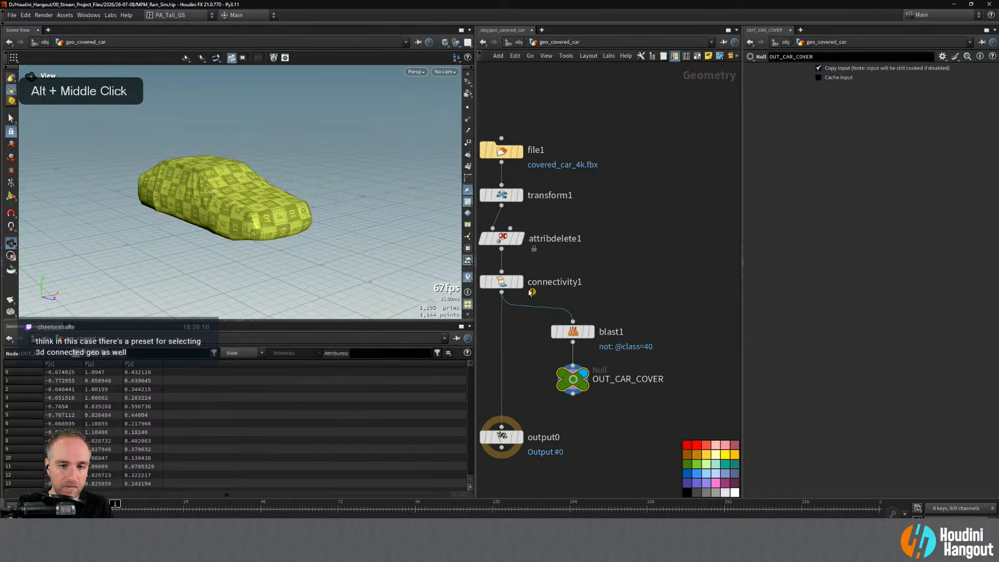
left_click(520, 282)
left_click(504, 286)
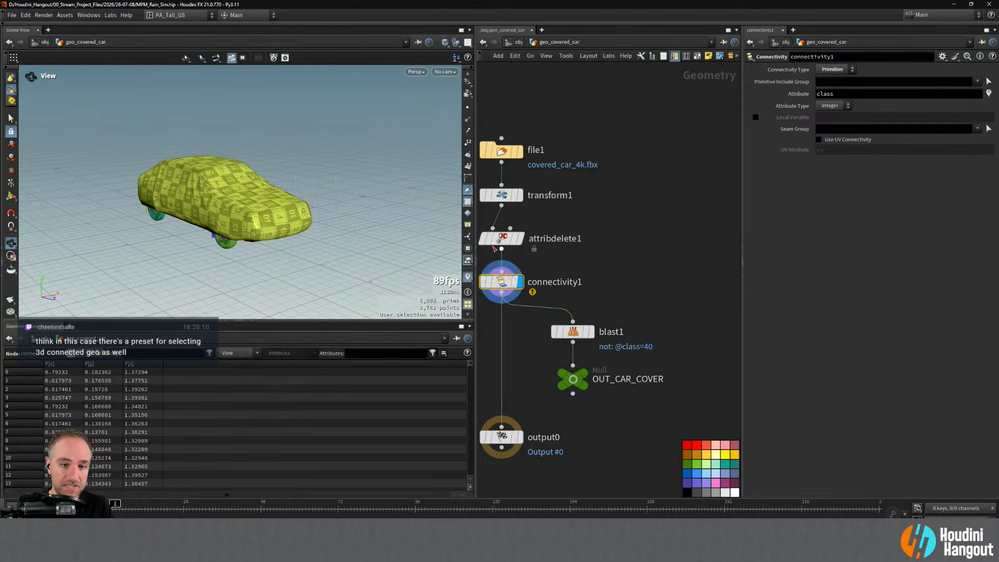
left_click(520, 238)
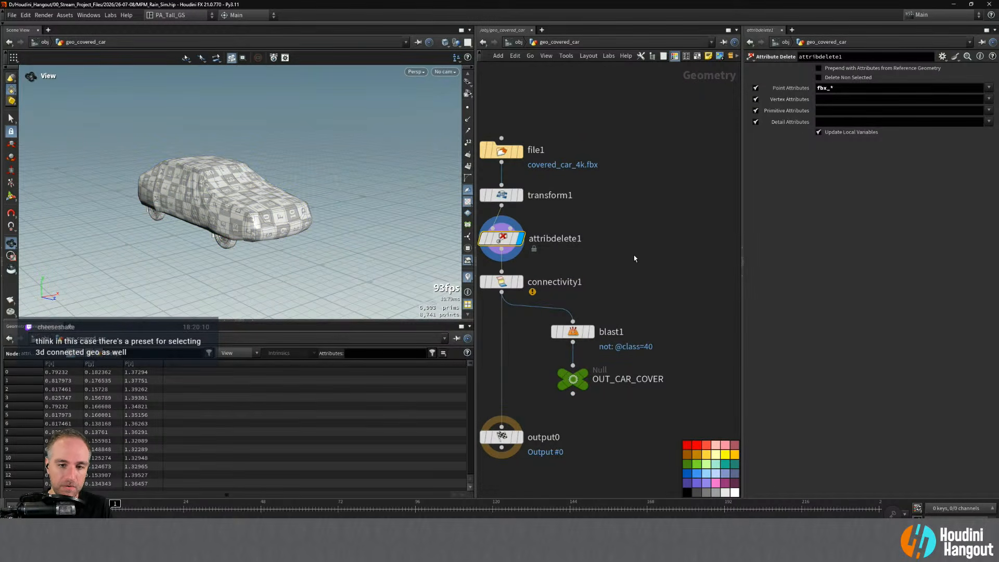
- Group attribdelete1's primitives by 3D Connected Geometry and select the island forming the car cover
middle_click_drag(633, 256, 664, 263, "alt")
key("s")
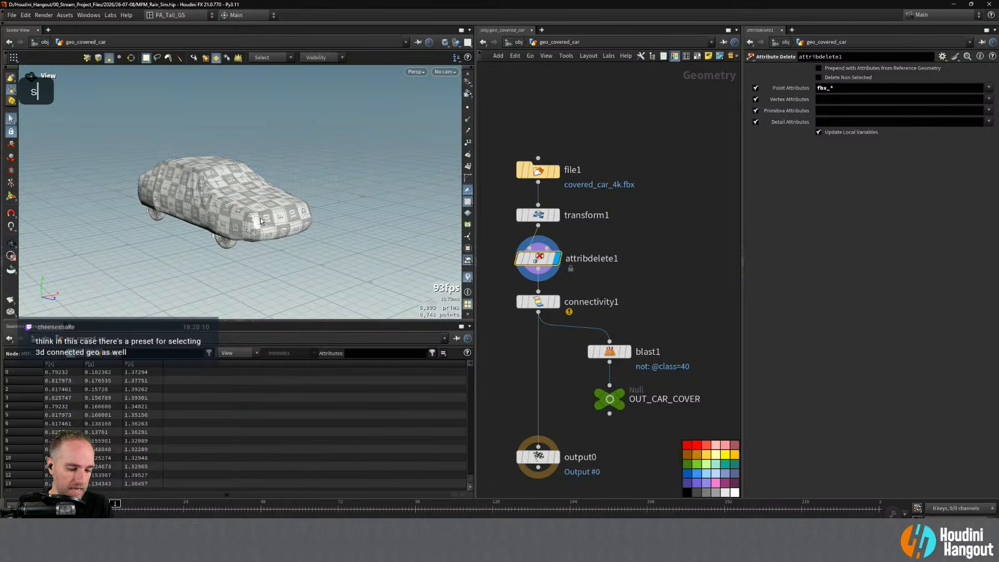
key("4")
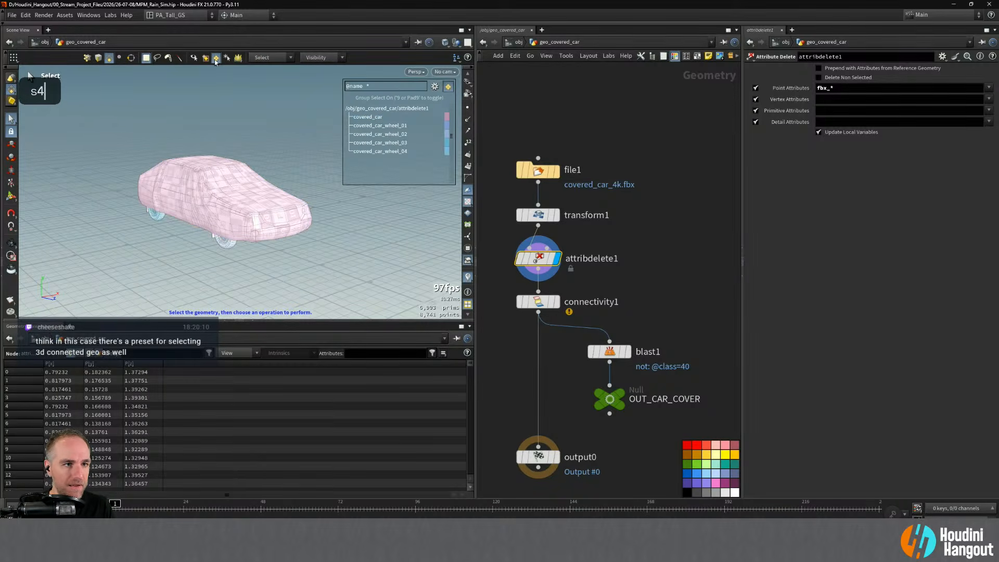
left_click(268, 57)
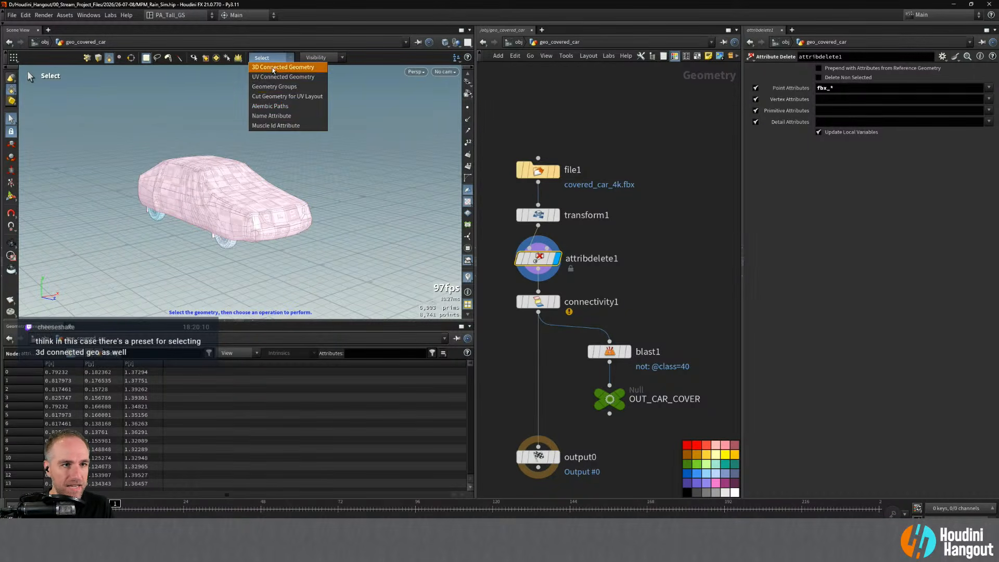
left_click(273, 67)
left_click(225, 189)
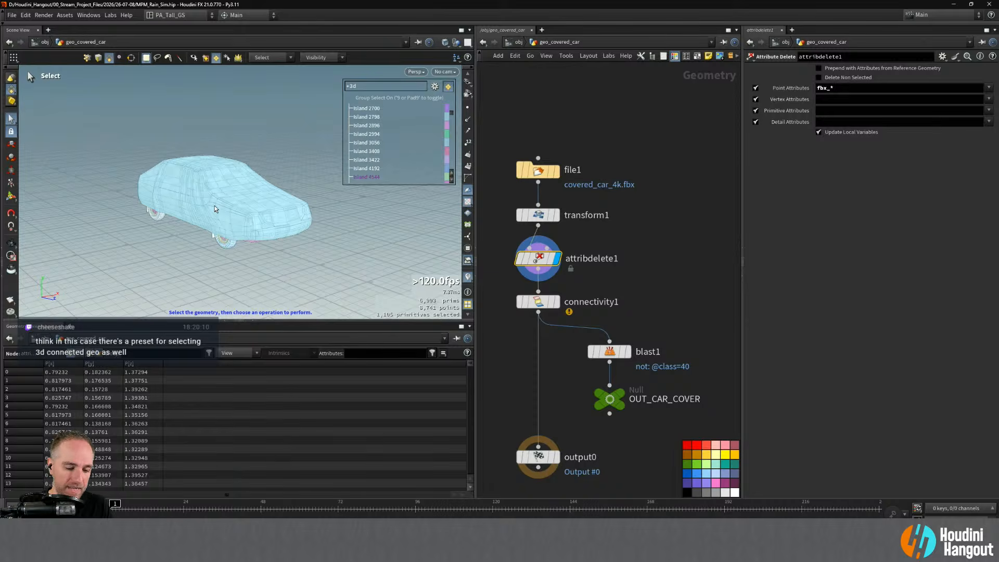
- Add a Blast node from the viewport for the selected cover primitives
key("Tab")
type("balst")
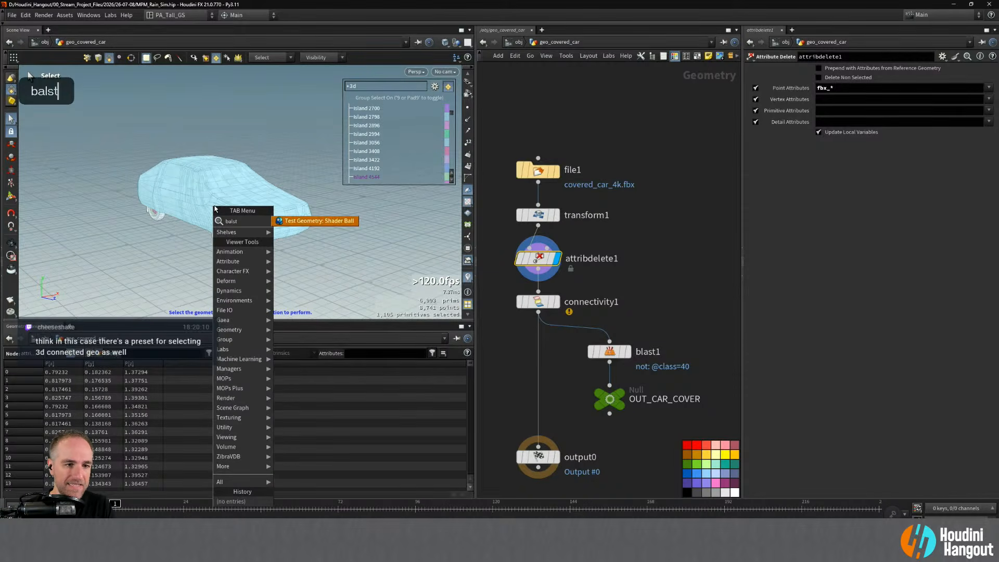
key("BackSpace")
key("BackSpace")
key("BackSpace")
key("BackSpace")
type("last")
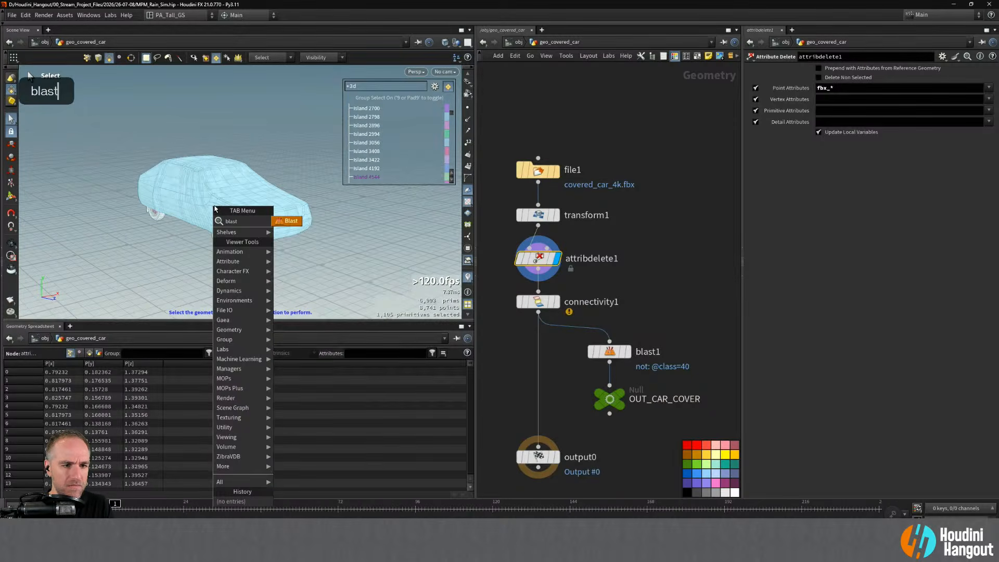
key("Return")
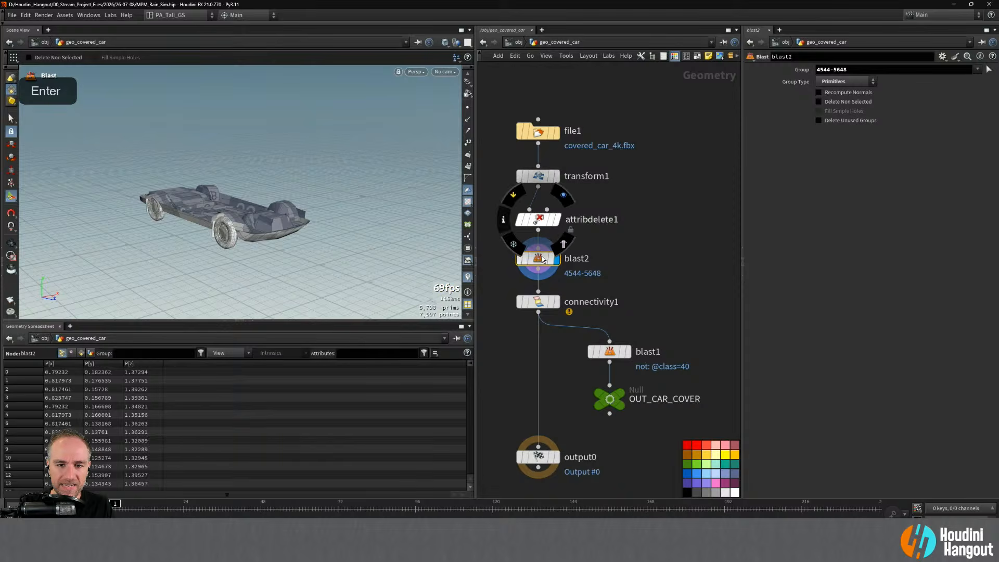
- Move blast2 onto a side branch off attribdelete1, check its primitive group, and delete the node
left_click_drag(538, 258, 616, 272)
left_click(609, 271)
left_click(554, 251)
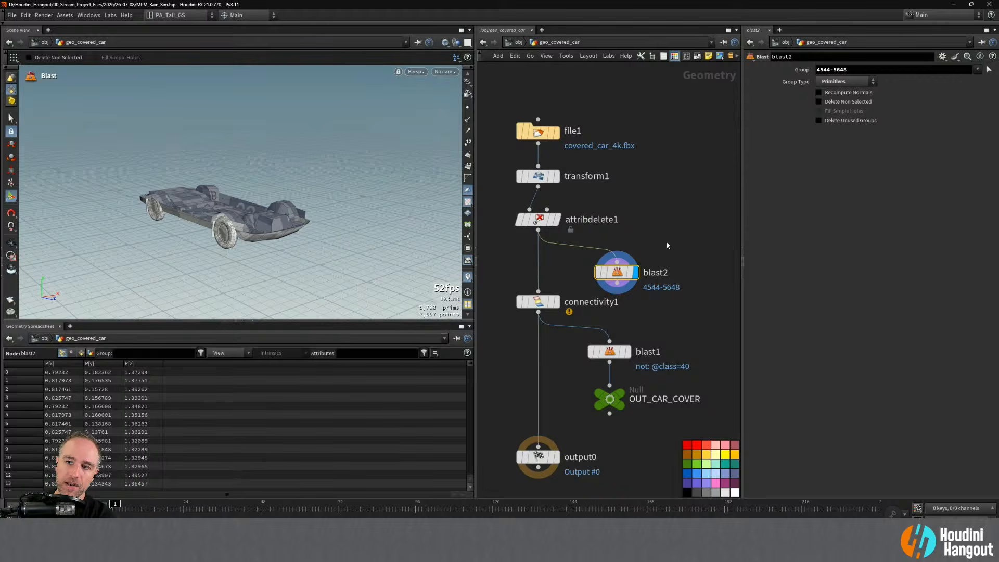
double_click(845, 69)
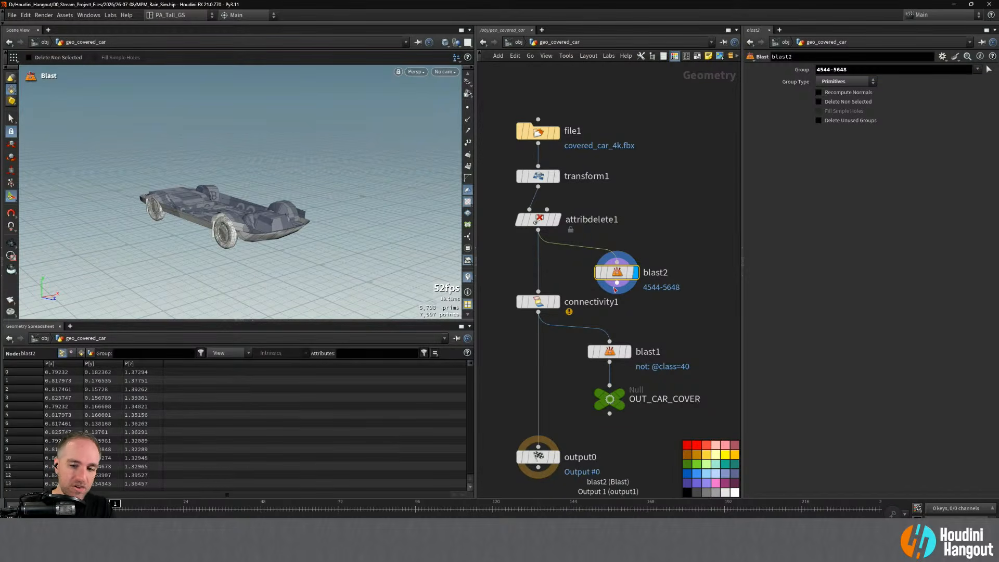
key("Delete")
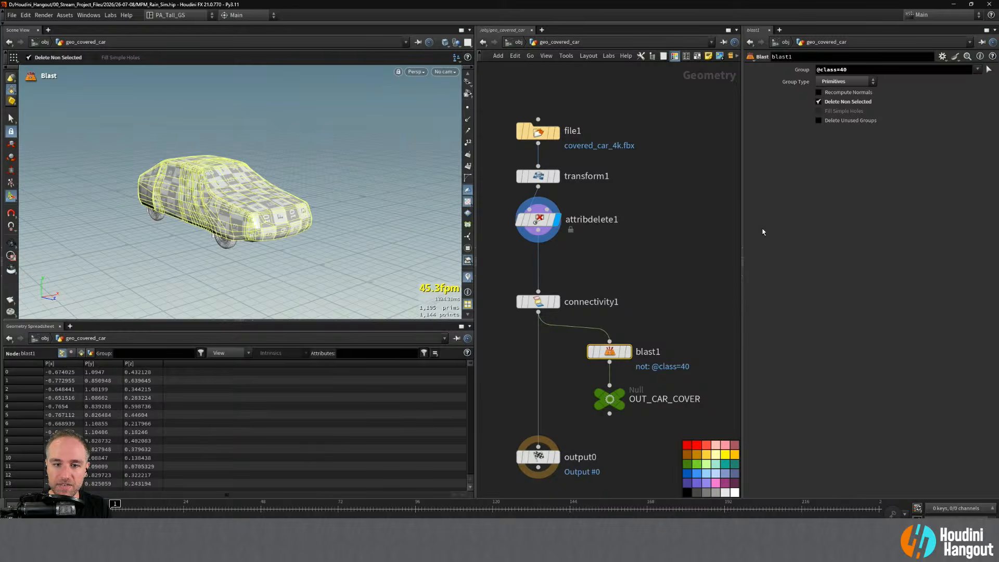
left_click(977, 69)
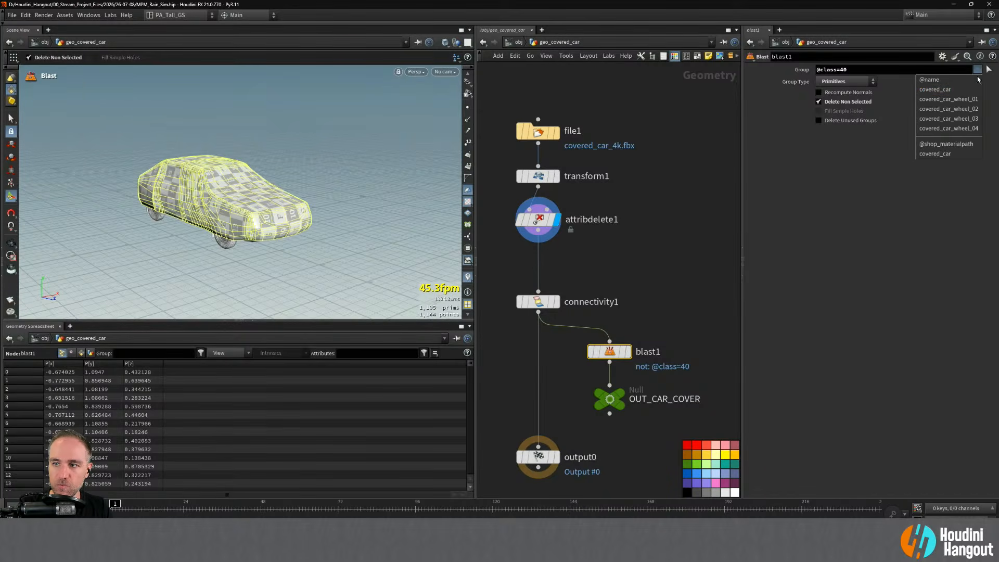
left_click(963, 92)
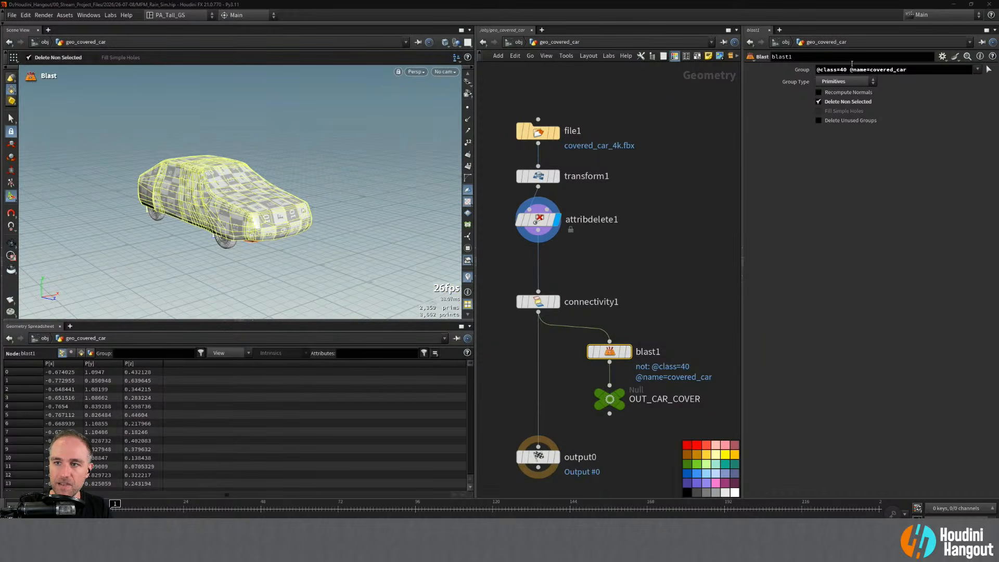
left_click_drag(850, 69, 817, 69)
key("BackSpace")
key("Return")
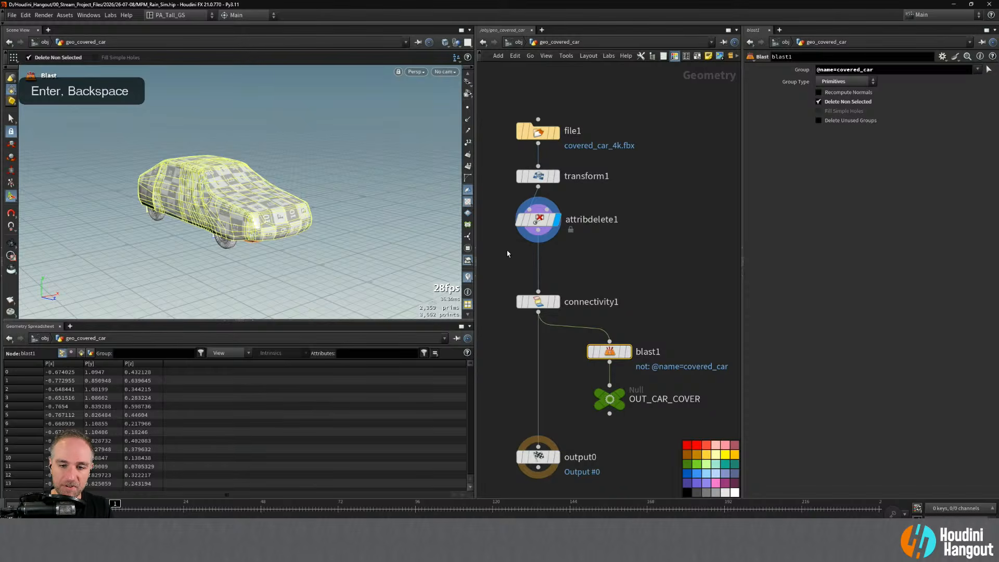
- Delete connectivity1 so attribdelete1 feeds blast1 directly, and display blast1's output
mouse_move(297, 260)
left_mouse_down("alt")
mouse_move(275, 203)
mouse_move(296, 245)
left_mouse_up("alt")
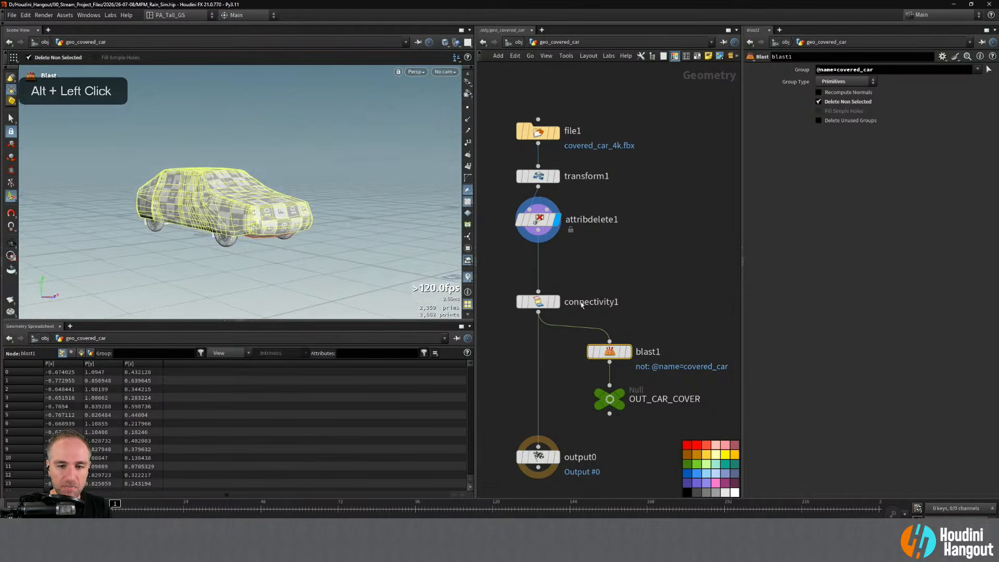
left_click(538, 306)
key("Delete")
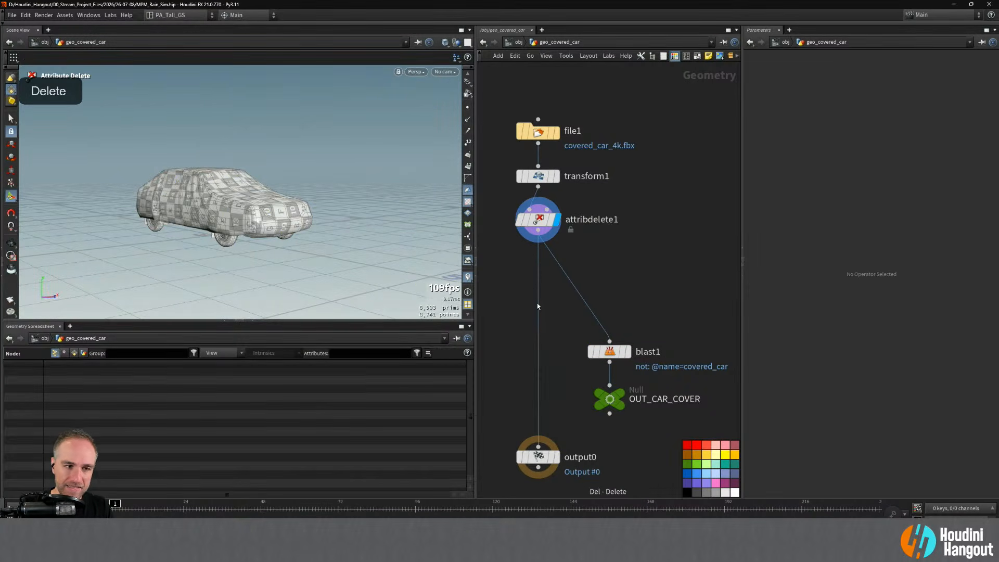
left_click(628, 352)
left_click(611, 354)
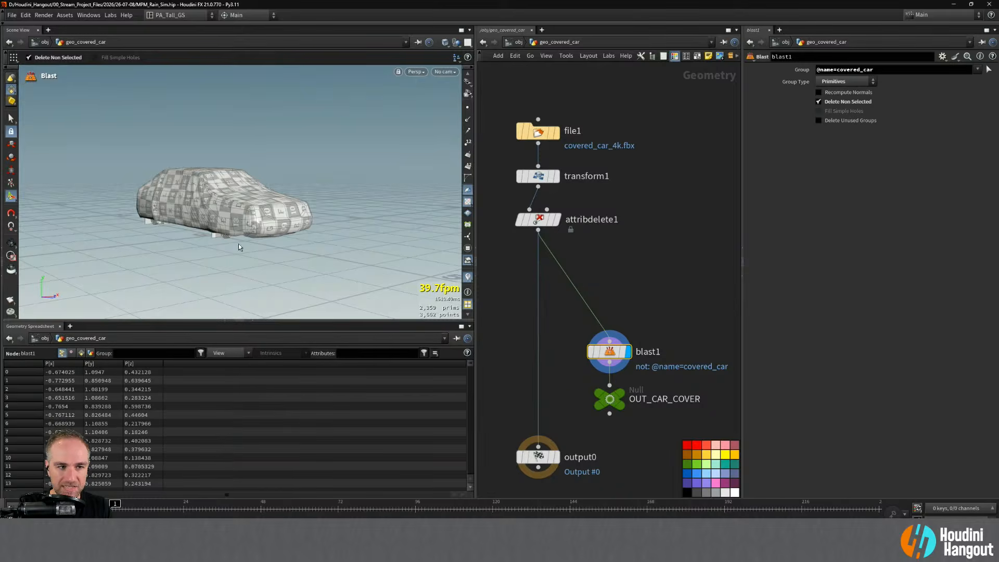
- Examine from the side which parts the name-based blast keeps, displaying OUT_CAR_COVER as well
left_click_drag(241, 248, 370, 279, "alt")
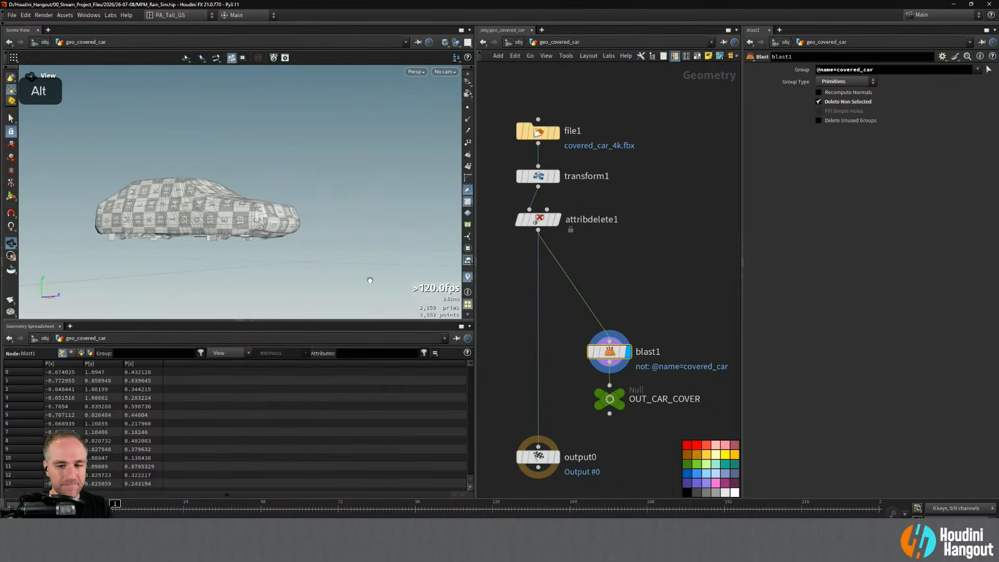
left_click(624, 395)
left_click_drag(224, 229, 208, 286, "alt")
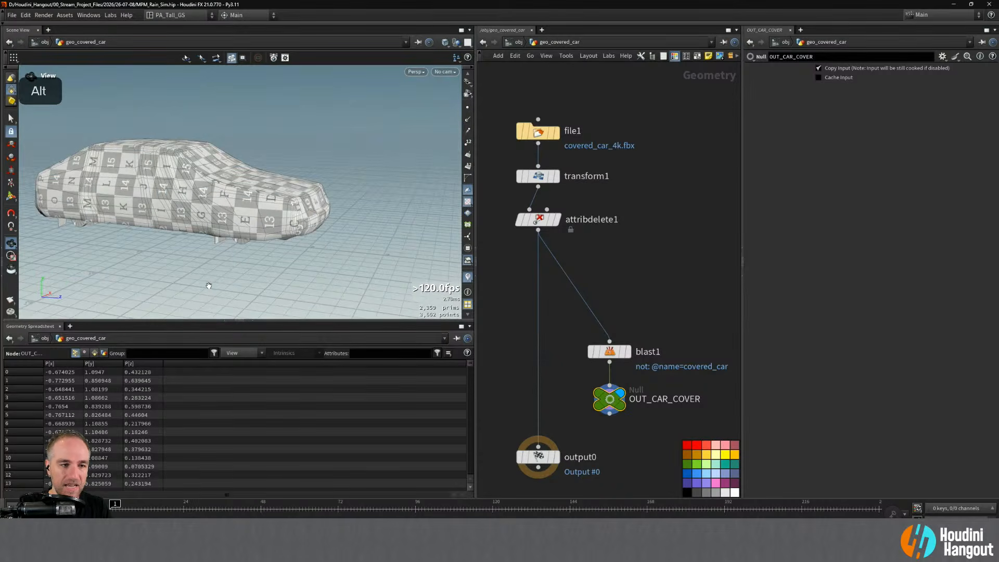
- Undo the deletion of connectivity1 and the change of blast1's group
key("ctrl+z")
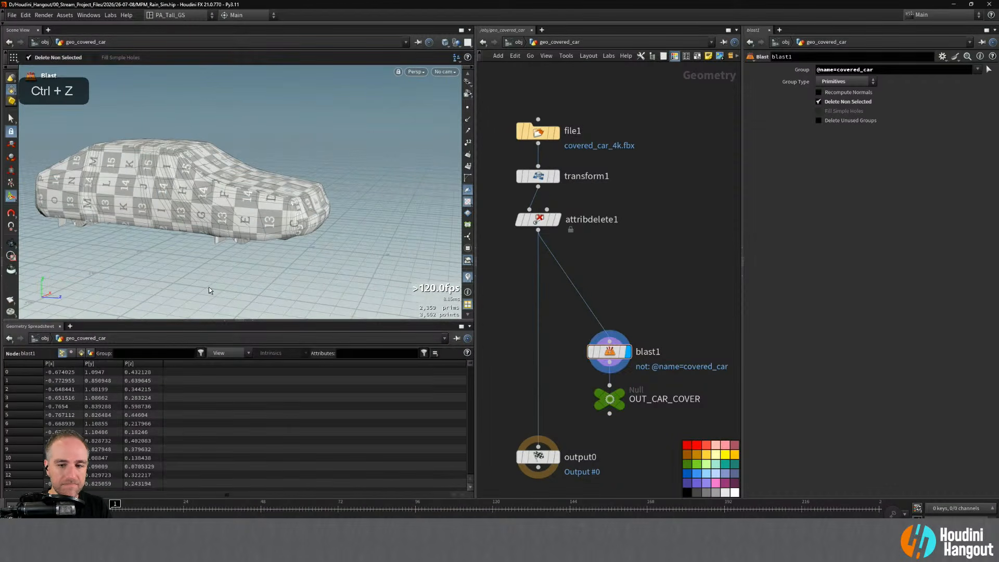
key("ctrl+z")
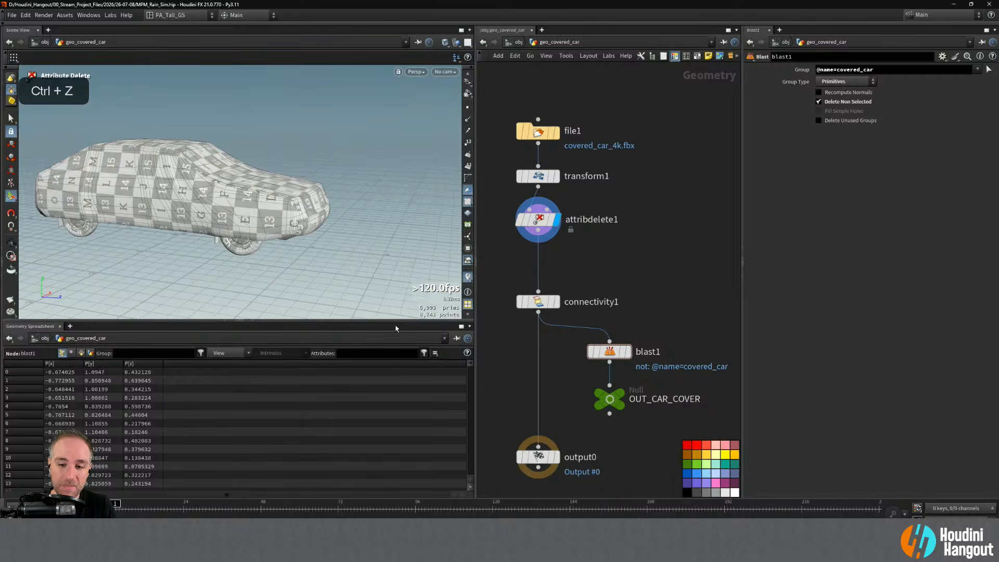
key("ctrl+z")
key("ctrl+z")
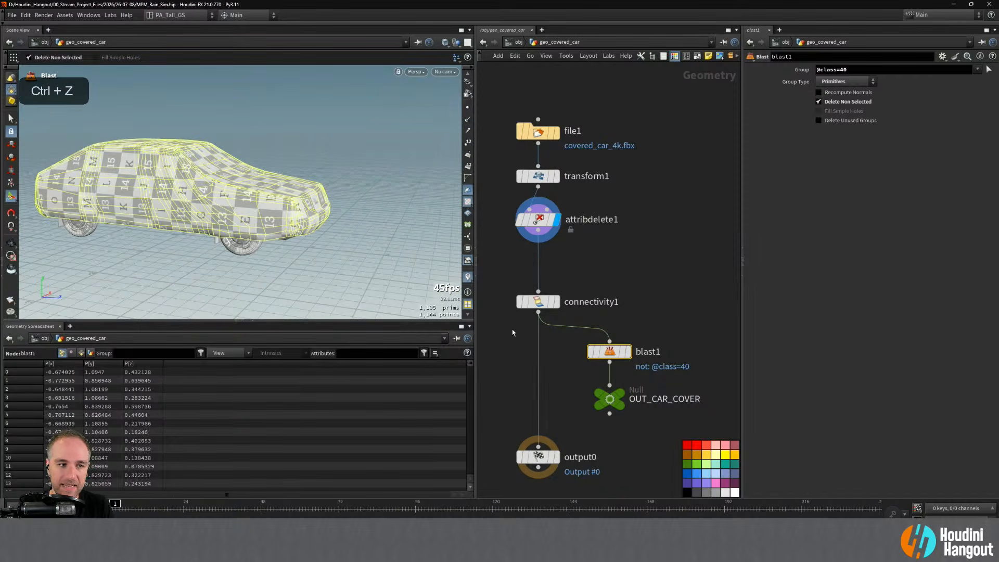
- Display OUT_CAR_COVER and examine the class-based car cover from below, the front and the side
left_click(631, 376)
left_click(610, 399)
left_click_drag(129, 258, 211, 196, "alt")
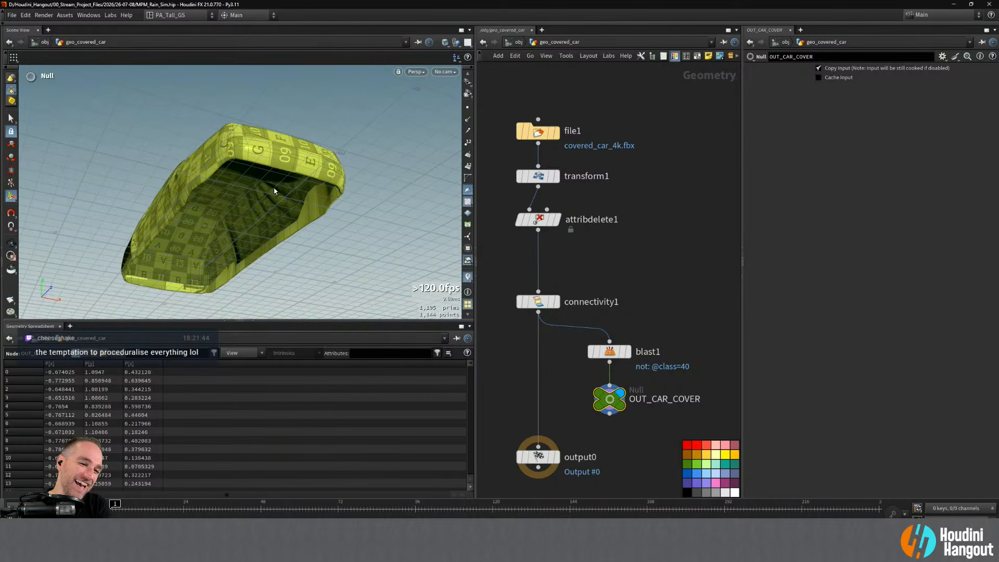
left_click_drag(270, 178, 258, 229, "alt")
right_click_drag(258, 229, 234, 197, "alt")
left_click_drag(234, 197, 265, 176, "alt")
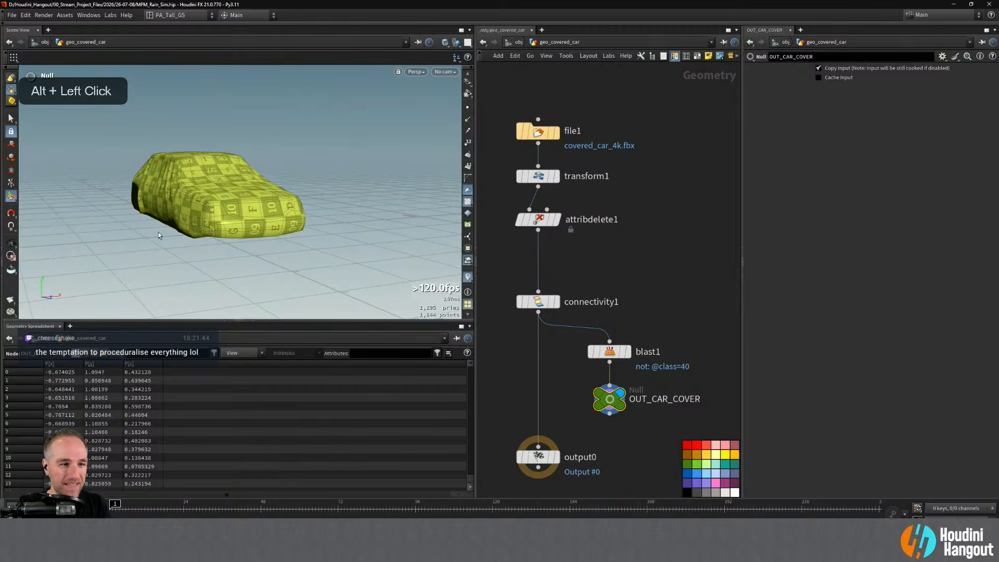
middle_click_drag(251, 162, 237, 152, "alt")
left_click_drag(255, 234, 295, 236, "alt")
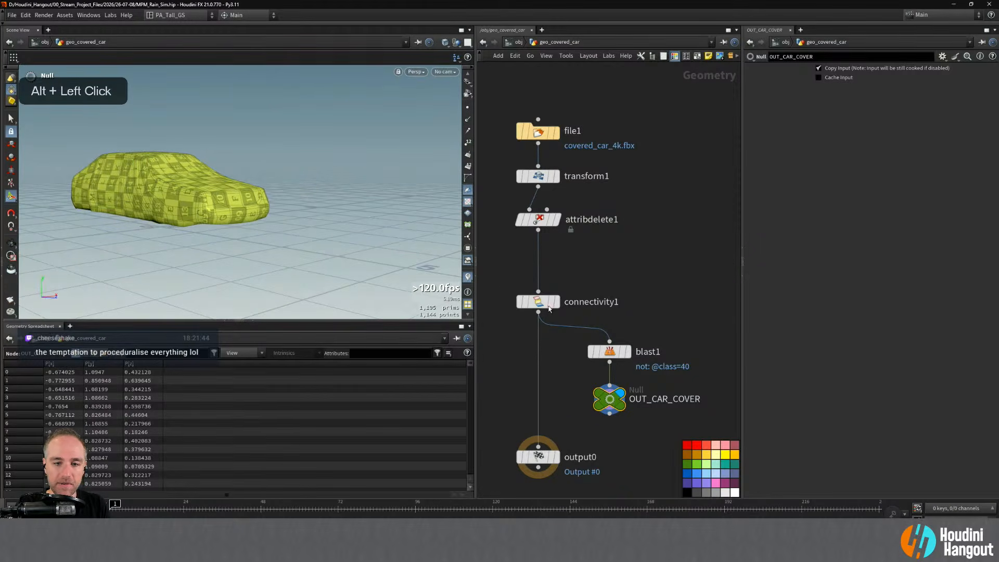
- Move the connectivity1 node slightly closer to attribdelete1 and view the cover from a low side angle
left_click_drag(549, 309, 549, 297)
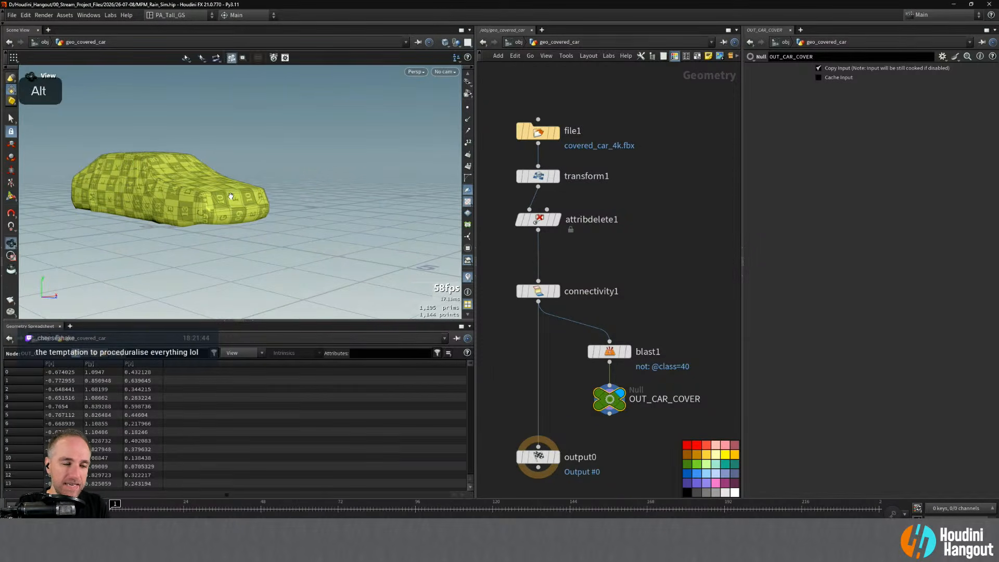
middle_click_drag(190, 148, 203, 150, "alt")
left_click_drag(203, 149, 202, 190, "alt")
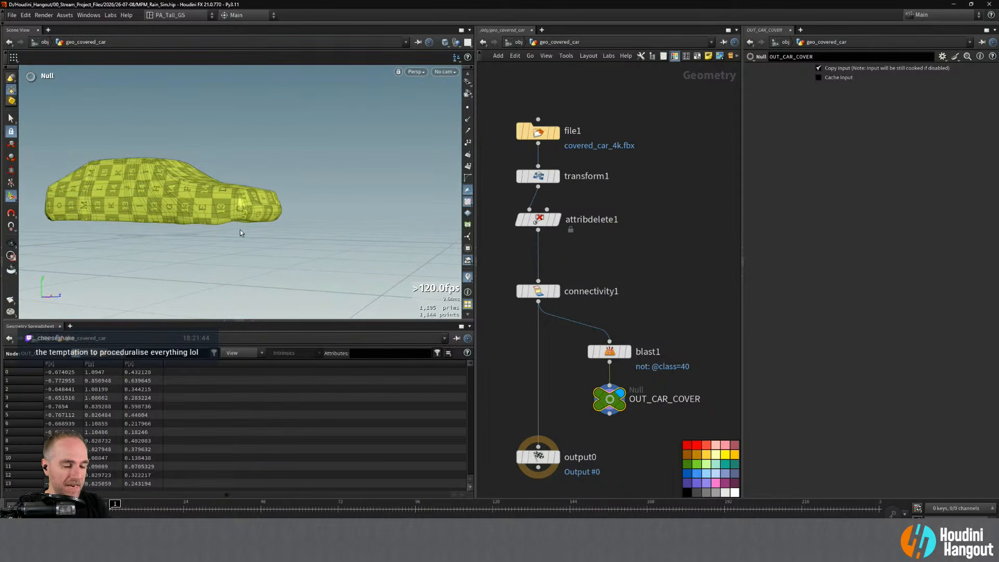
- Return to the object level, view the whole covered car and open geo_covered_car's node information
key("u")
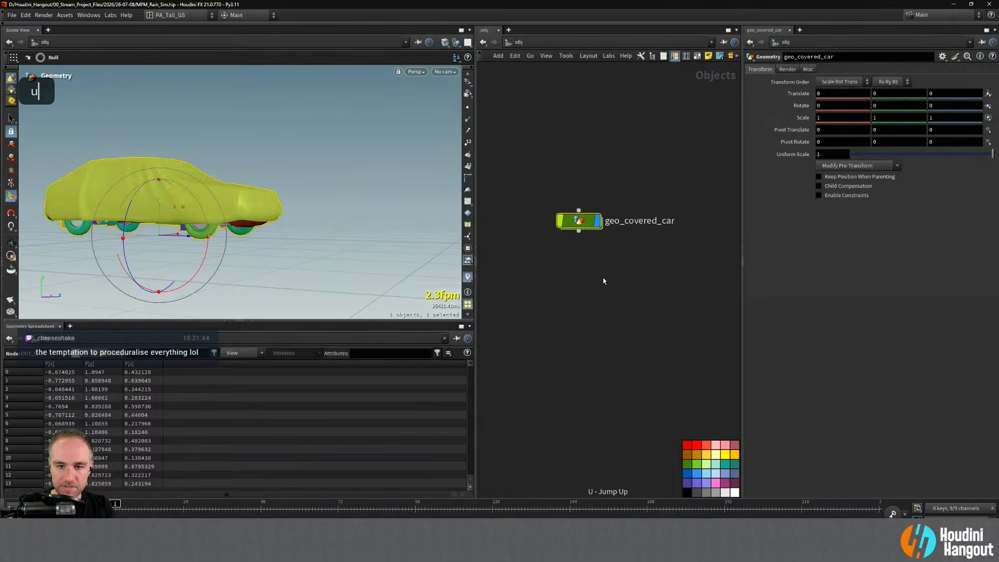
left_click_drag(216, 252, 203, 216, "alt")
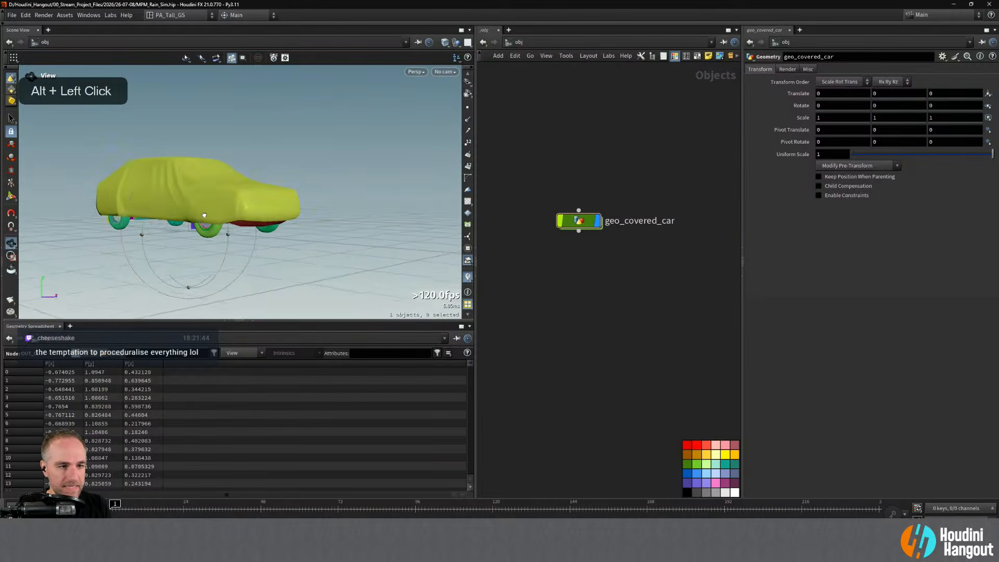
left_click(547, 221)
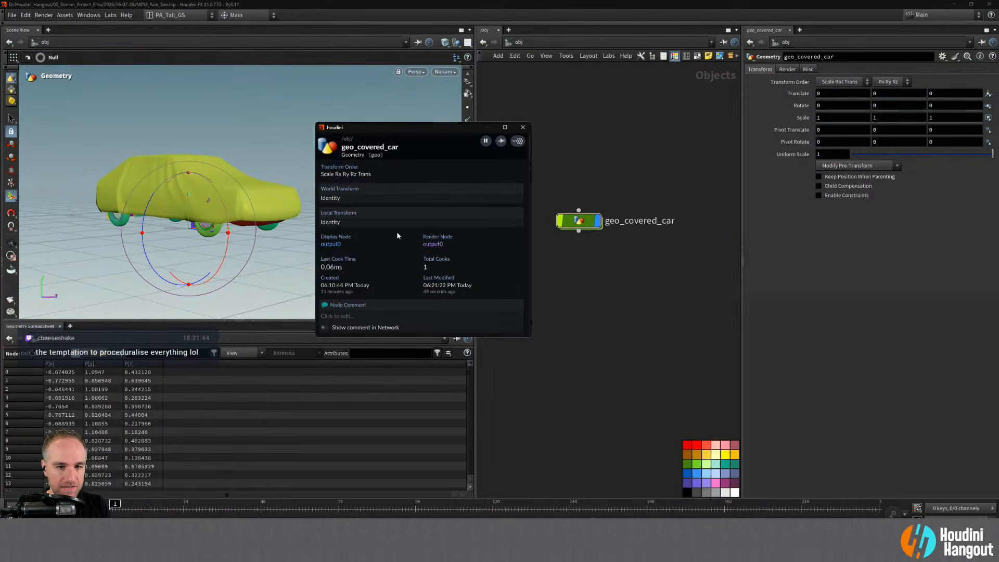
- Enter geo_covered_car, check output0's node information and return to the object level
double_click(578, 221)
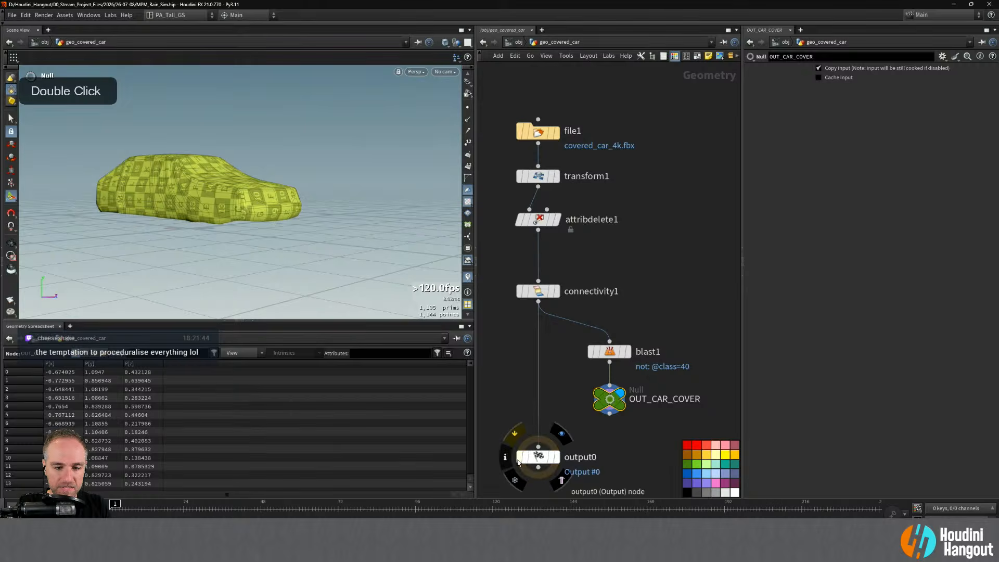
left_click(540, 469)
left_click(292, 373)
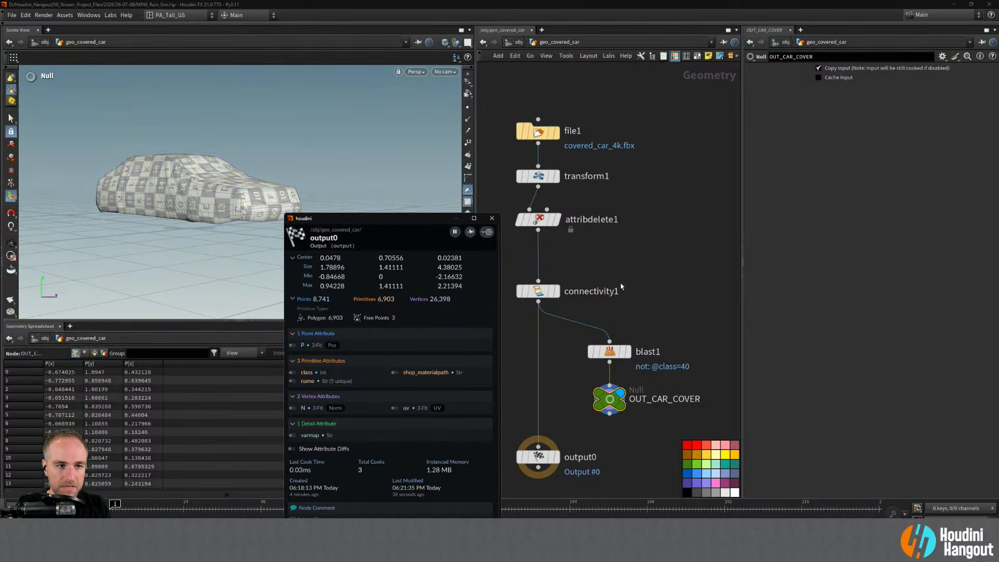
key("u")
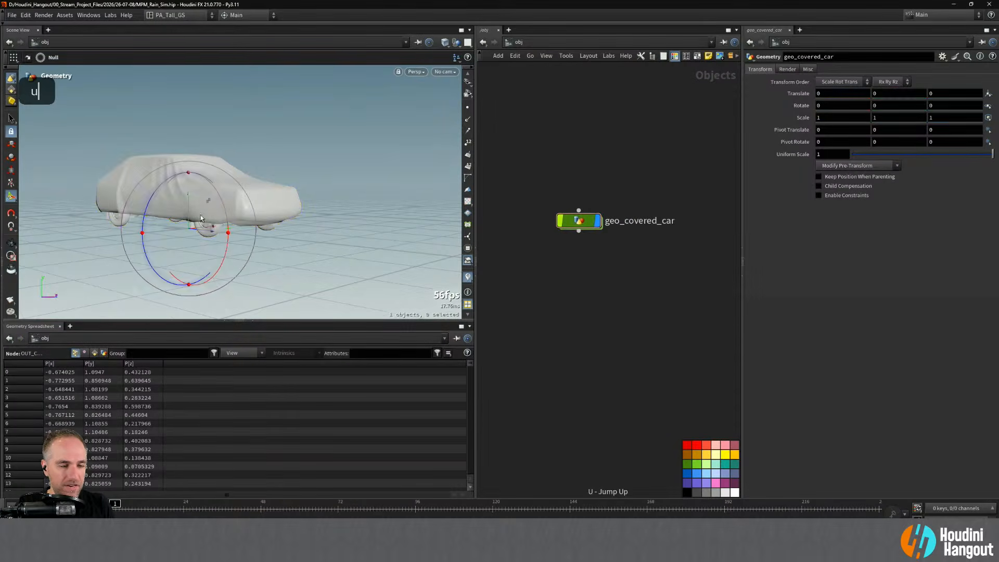
- Add a new Geometry object below geo_covered_car
left_click_drag(278, 246, 236, 249, "alt")
key("Tab")
key("Down")
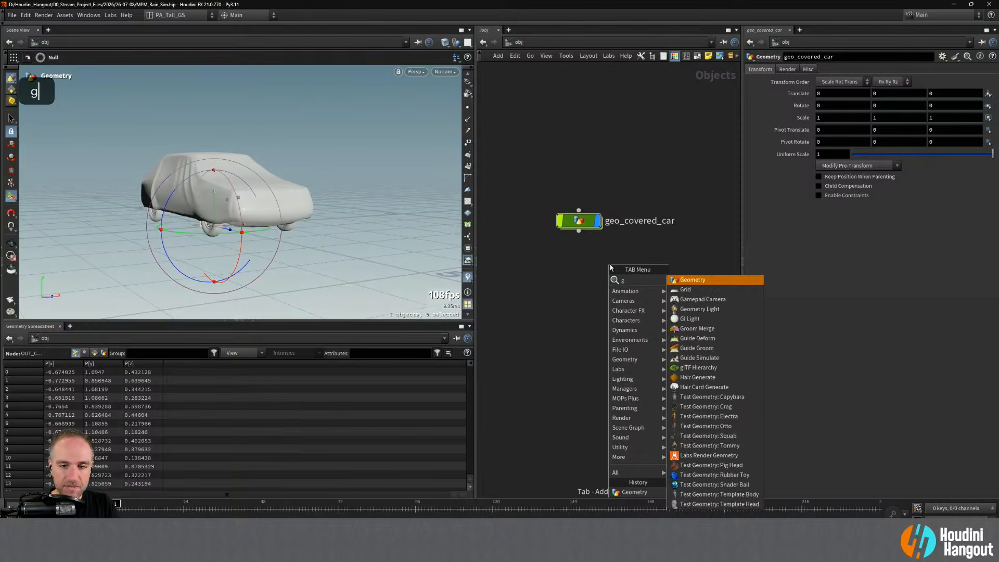
key("Return")
left_click(577, 283)
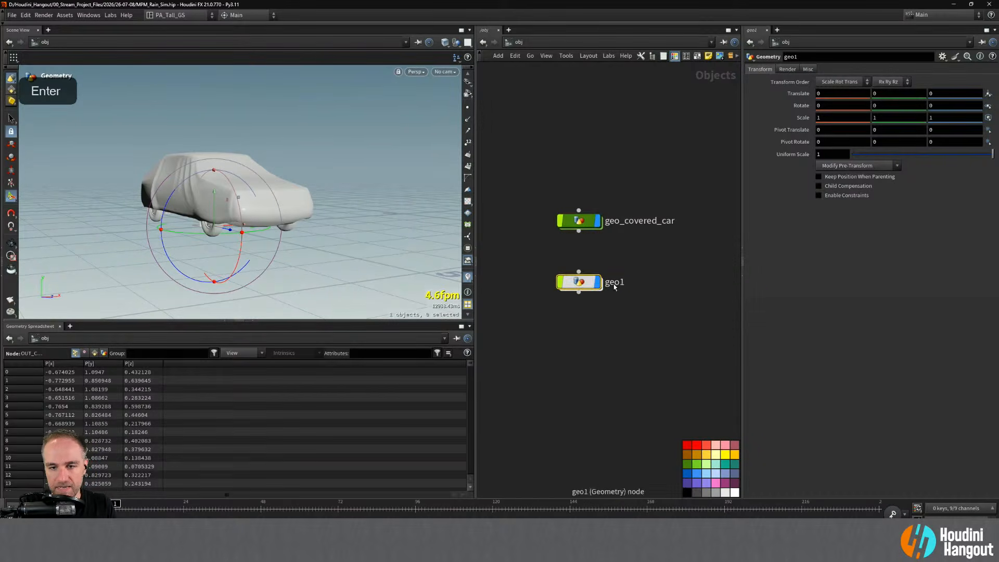
- Rename the new geometry object to sim_water_sheeting
double_click(619, 282)
type("sim")
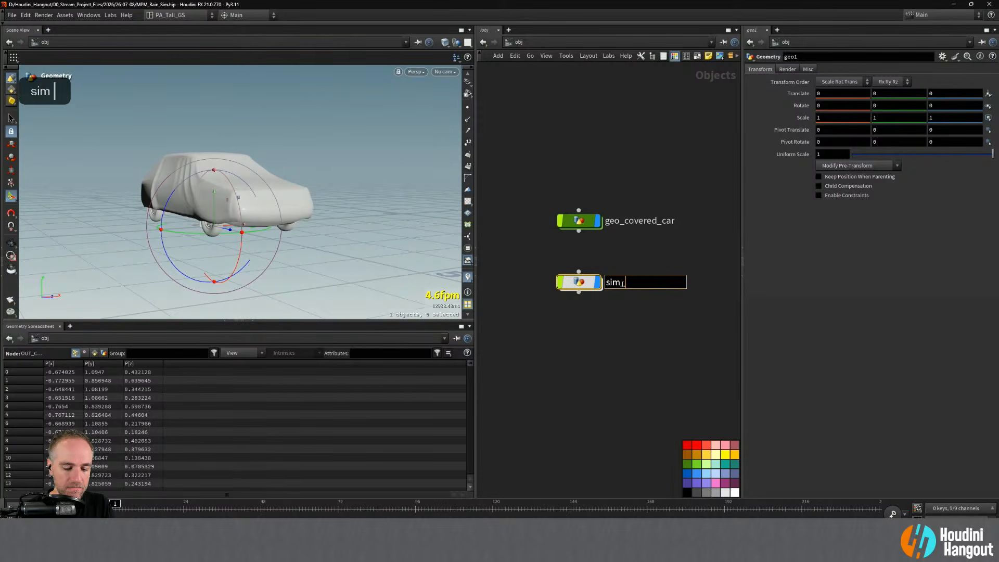
type("_water_sheet")
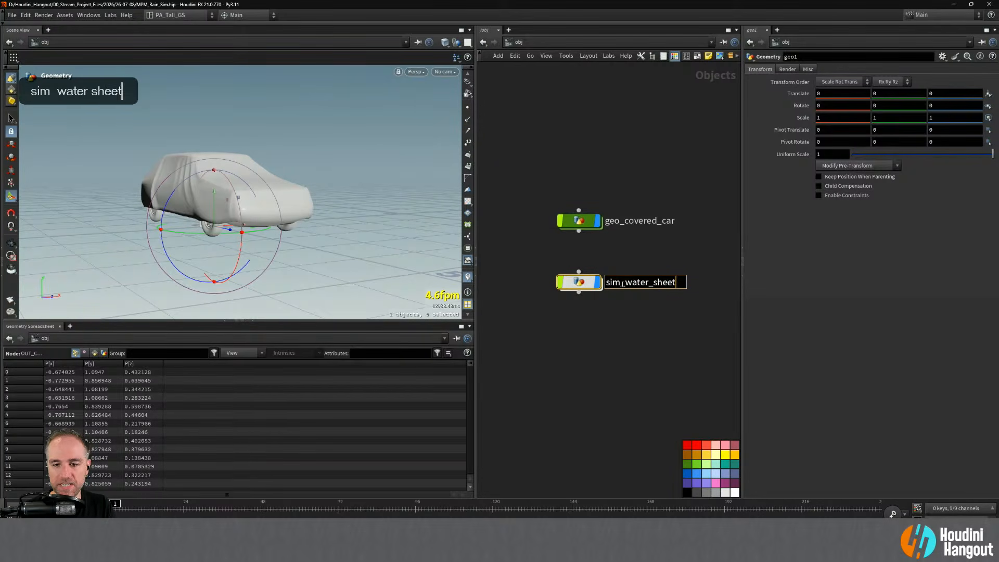
type("ing")
key("Return")
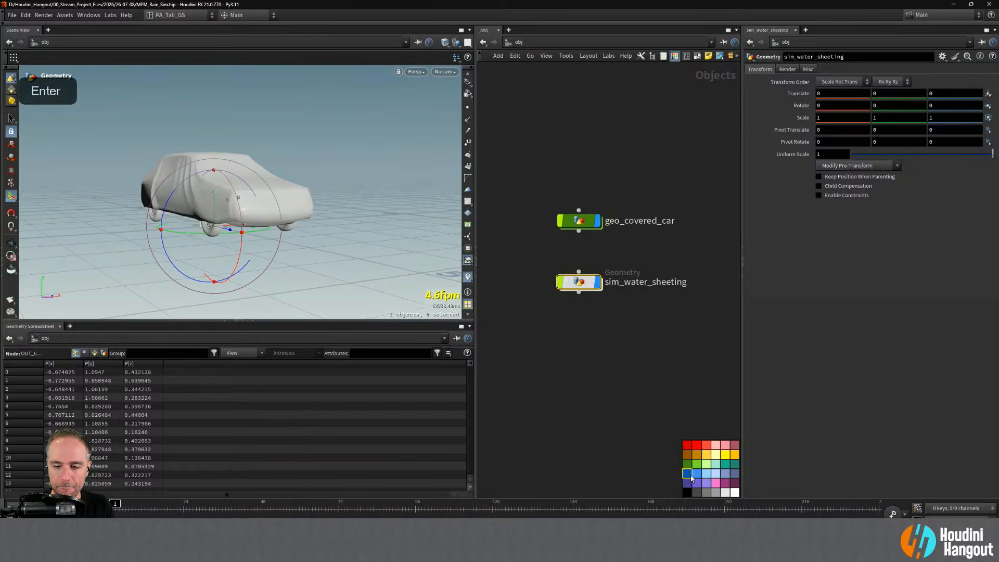
- Enter the sim_water_sheeting object and add an Object Merge node to its empty network
double_click(578, 282)
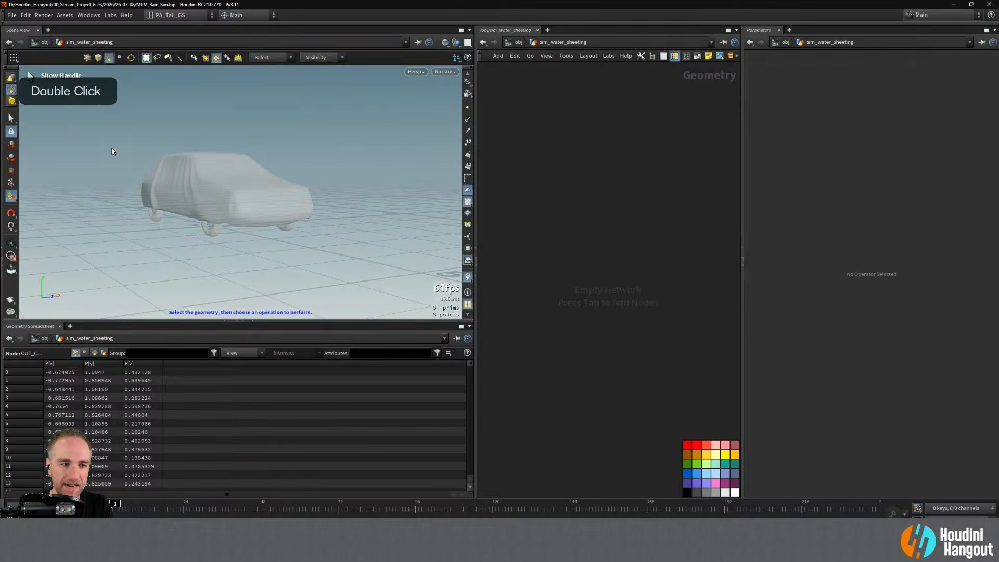
left_click_drag(112, 151, 312, 208, "alt")
key("Tab")
type("obje")
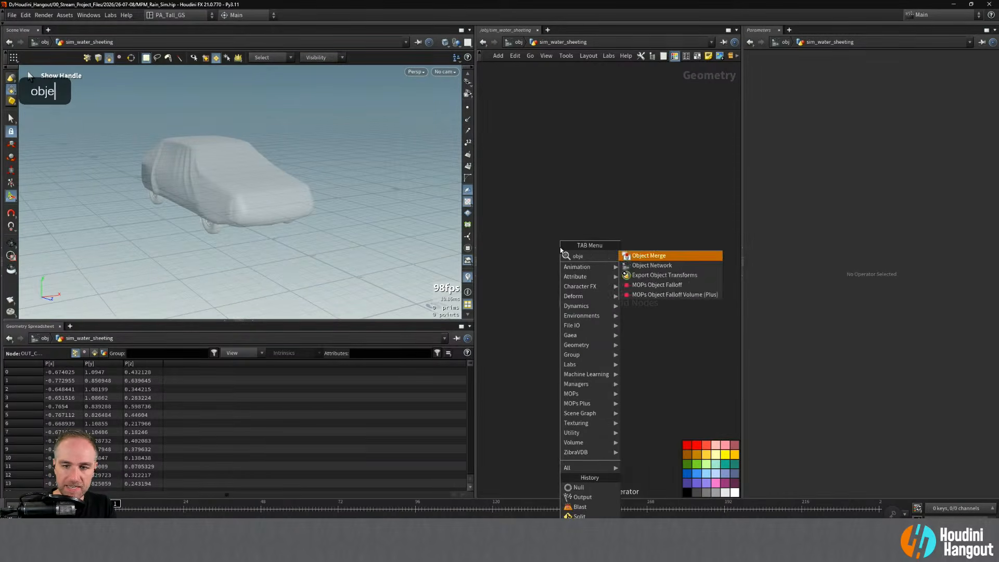
key("Return")
left_click(605, 188)
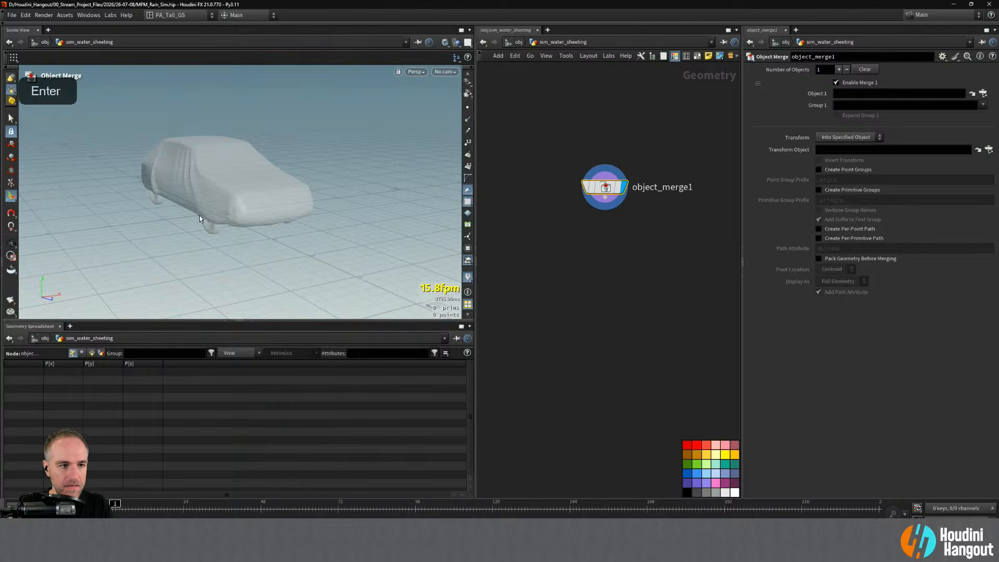
- Rename the Object Merge node to get_car_cover
left_click(650, 187)
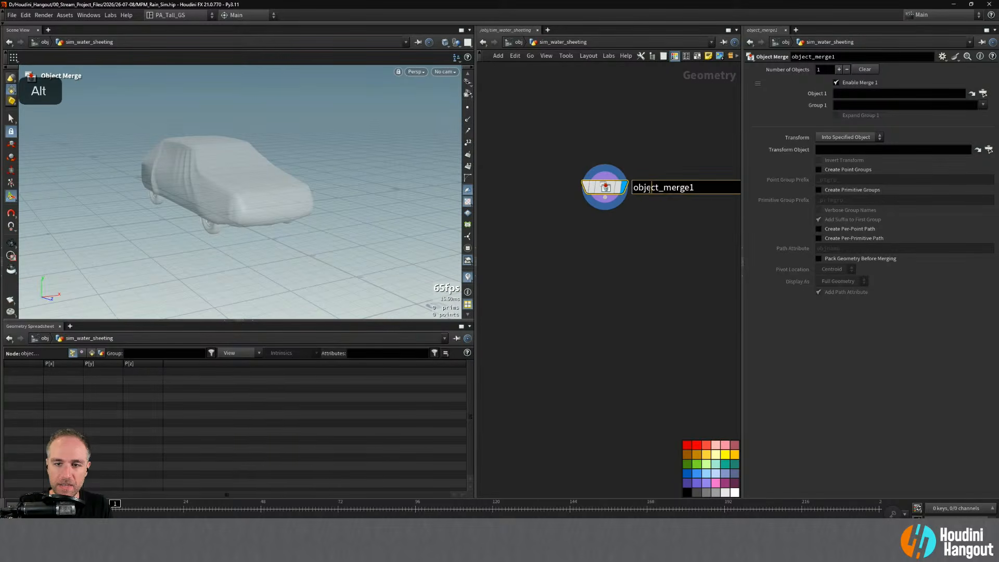
double_click(650, 187)
type("get_car_")
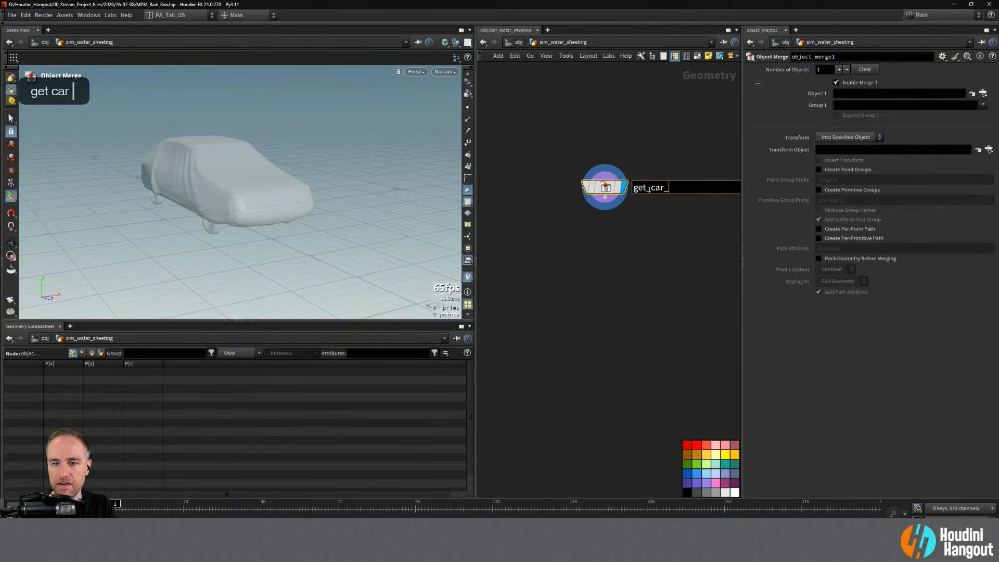
type("cover")
key("Return")
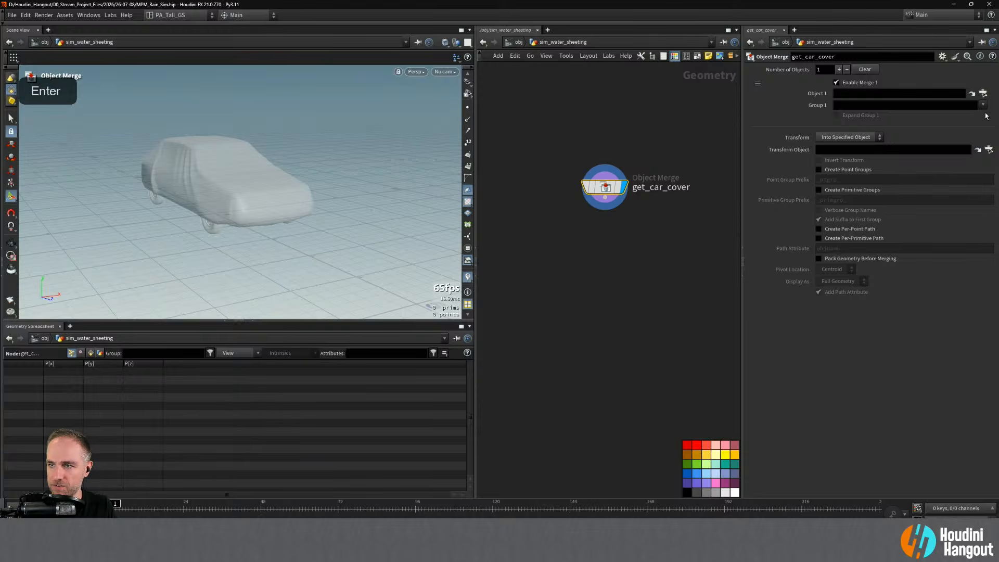
- Set get_car_cover's Object 1 to the OUT_CAR_COVER node inside geo_covered_car
left_click(983, 93)
left_click_drag(935, 14, 524, 142)
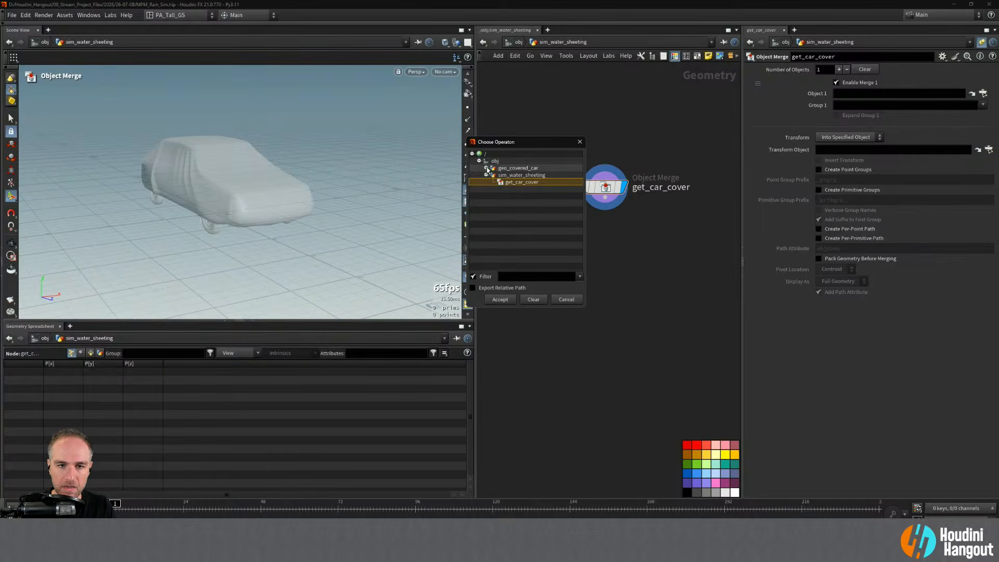
left_click(487, 169)
left_click(515, 175)
left_click(500, 299)
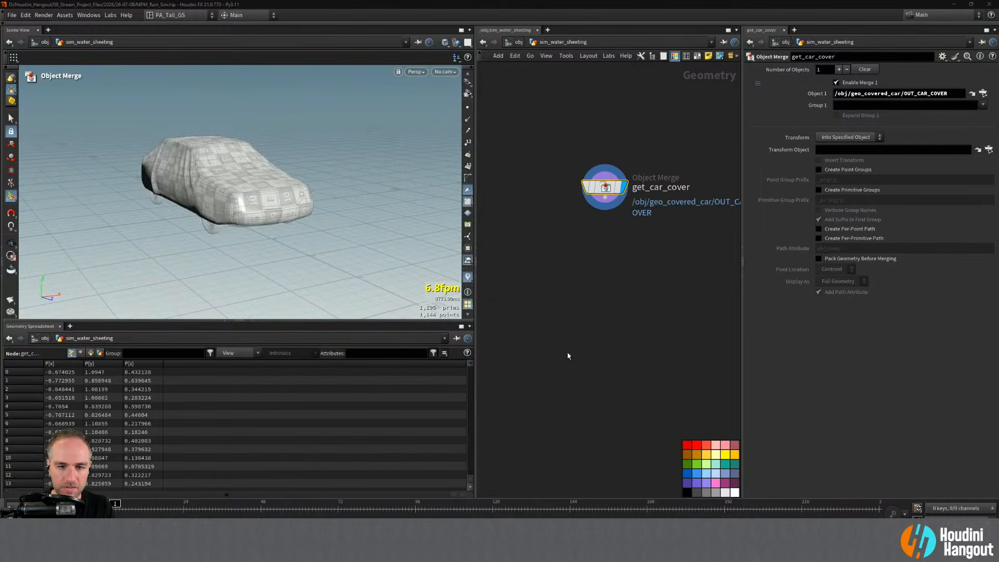
- Inspect the merged car cover up close and colour the get_car_cover node red
left_click_drag(82, 177, 130, 177, "alt")
right_click_drag(130, 177, 172, 179, "alt")
left_click_drag(172, 180, 208, 182, "alt")
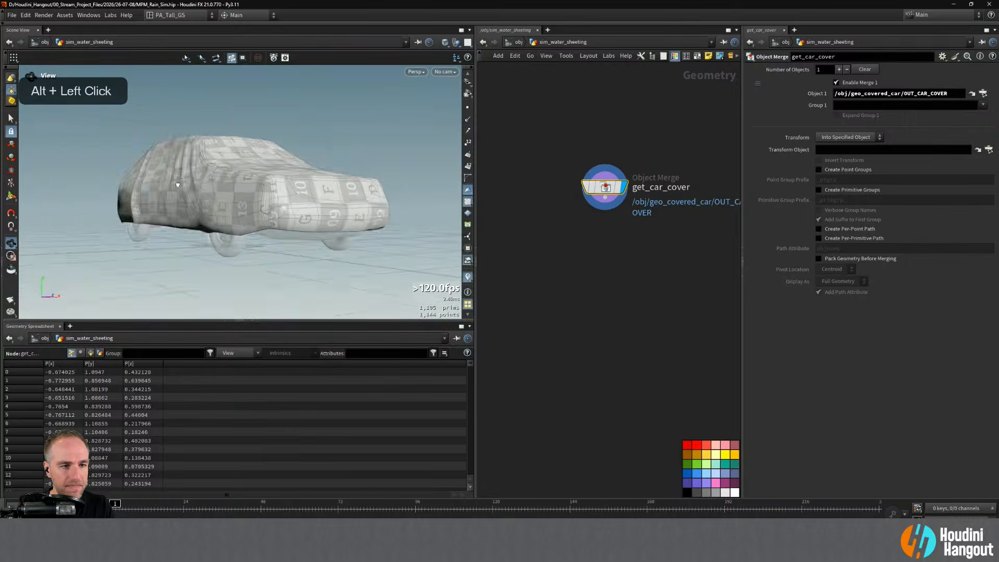
middle_click_drag(208, 182, 228, 183, "alt")
left_click_drag(228, 184, 170, 207, "alt")
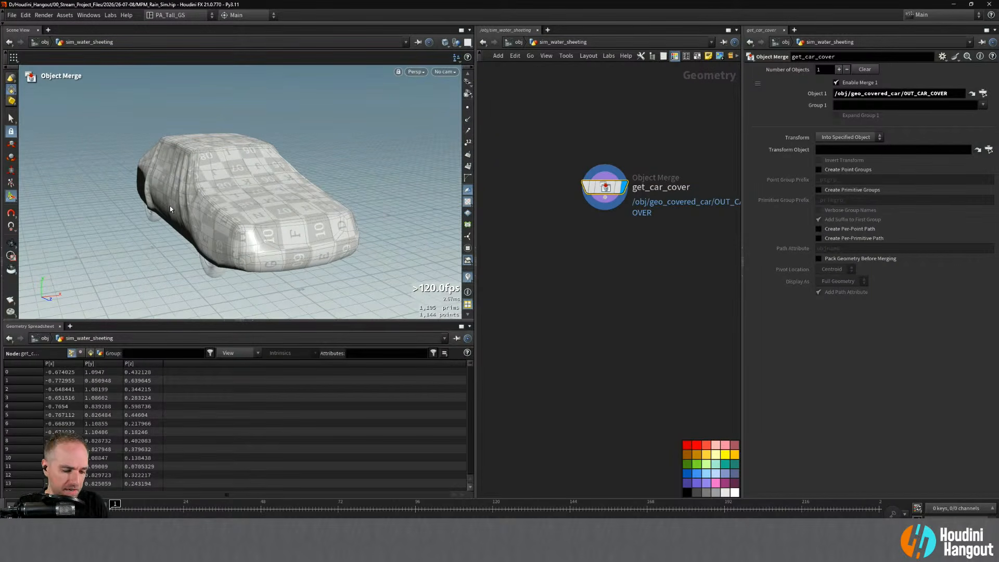
left_click(687, 445)
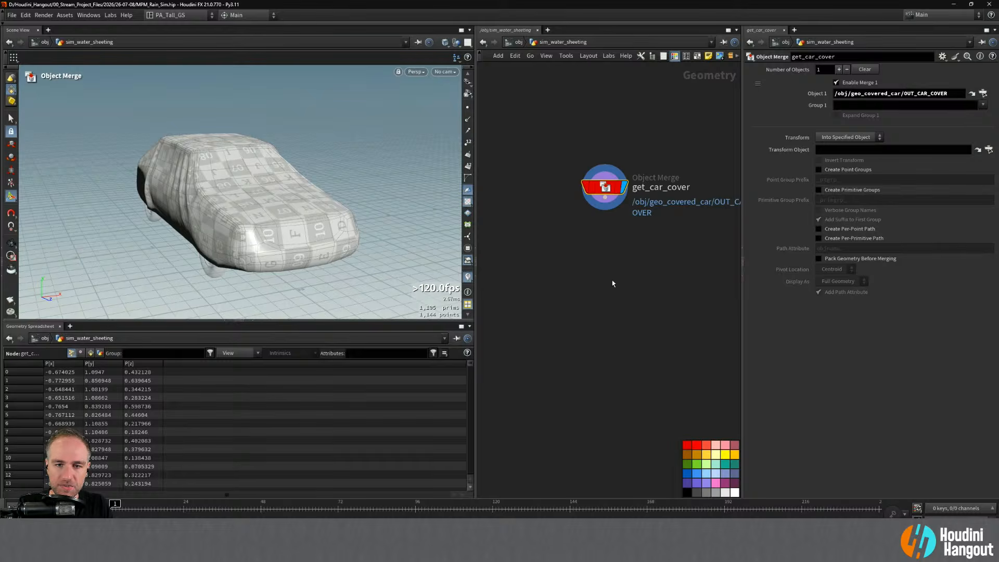
- Add a Scatter node below get_car_cover, connect it to get_car_cover's output and display it
key("alt")
right_click_drag(314, 185, 296, 188, "alt")
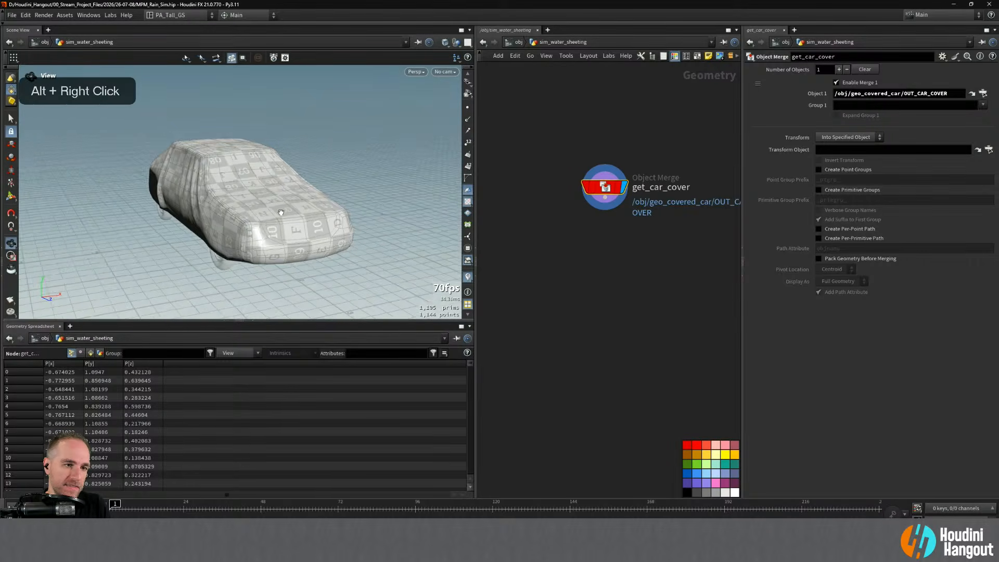
left_click_drag(296, 188, 259, 208, "alt")
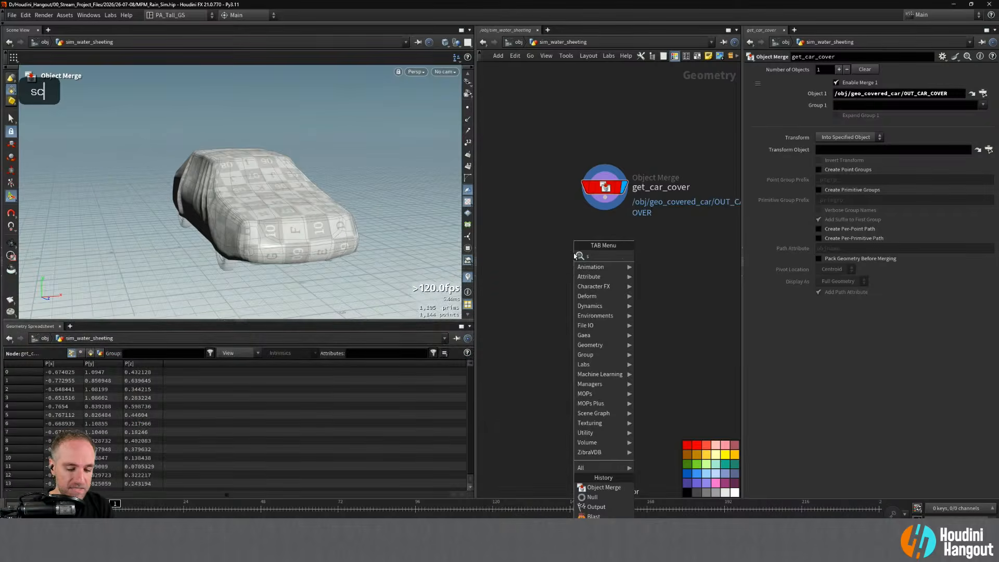
type("scatter")
key("Return")
left_click(581, 284)
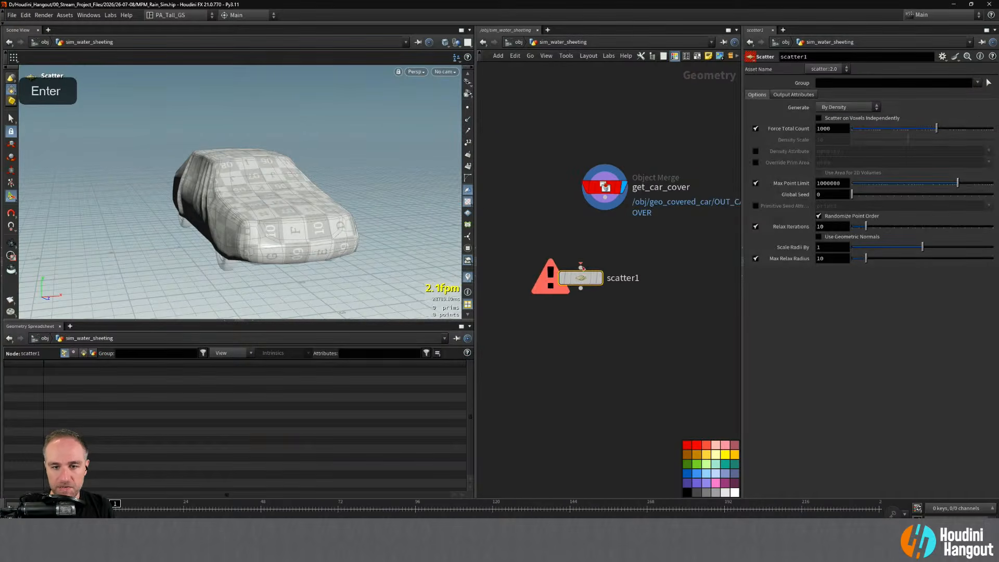
left_click(580, 267)
left_click(605, 198)
left_click(599, 278)
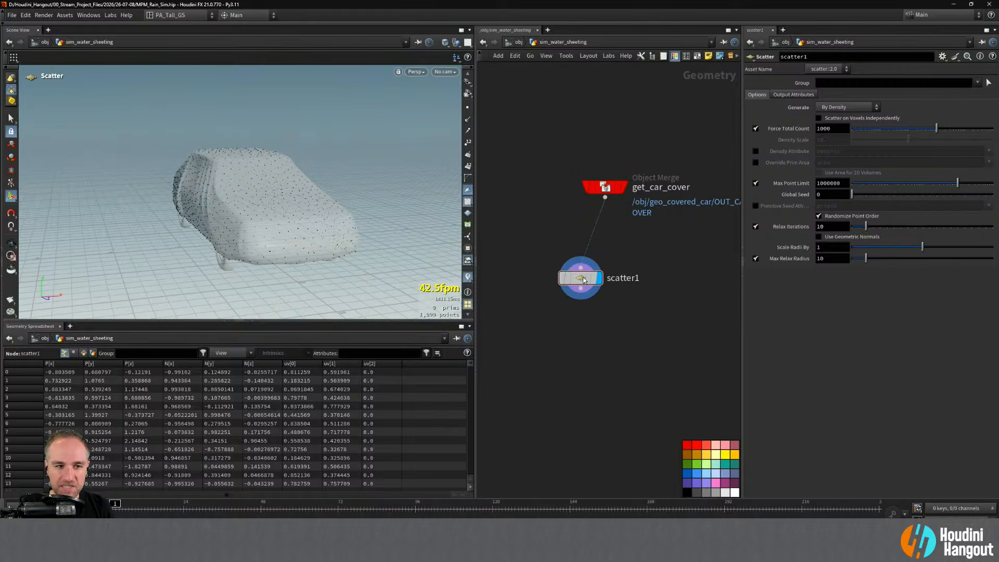
- Examine the scattered points on the cover and move scatter1 further below get_car_cover
left_click_drag(242, 142, 299, 150, "alt")
right_click_drag(299, 151, 263, 241, "alt")
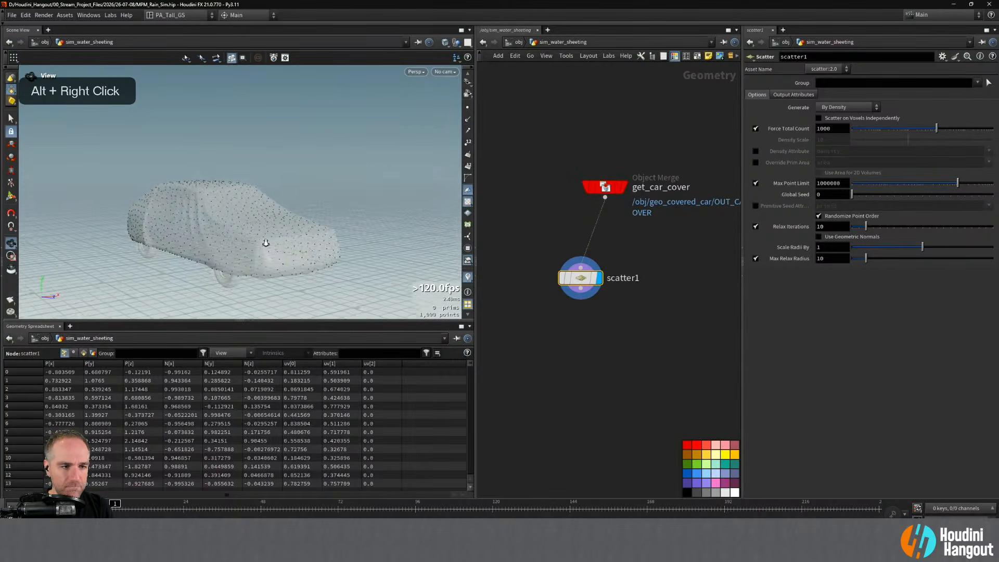
left_click_drag(264, 241, 197, 221, "alt")
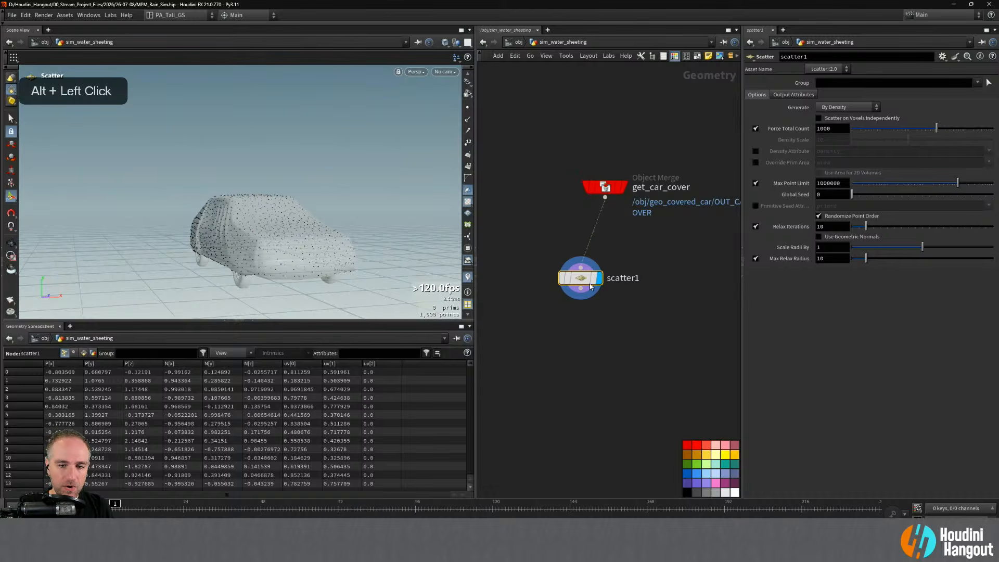
left_click_drag(591, 288, 598, 339)
- Insert a Mask by Feature node on the wire between get_car_cover and scatter1
key("Tab")
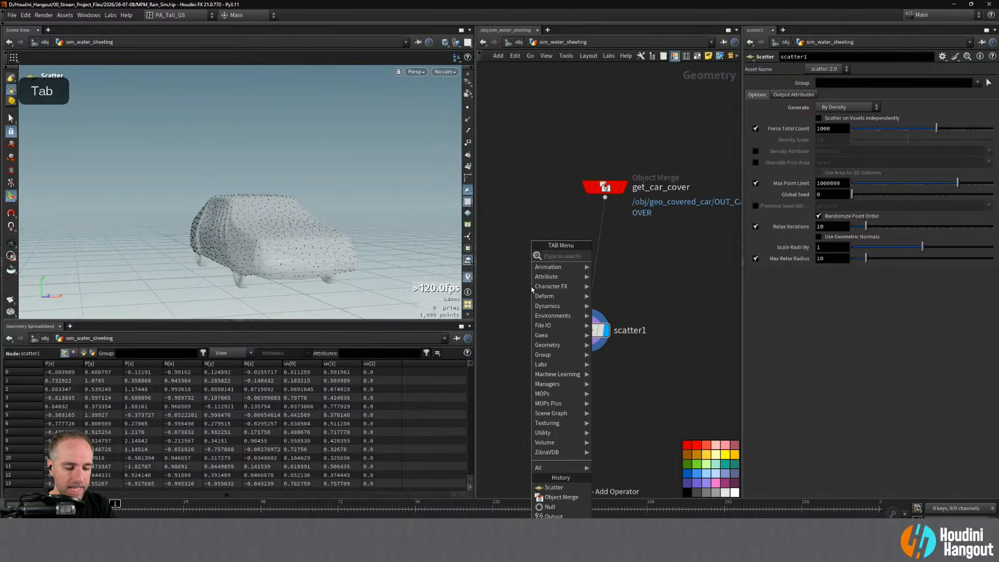
type("maksk")
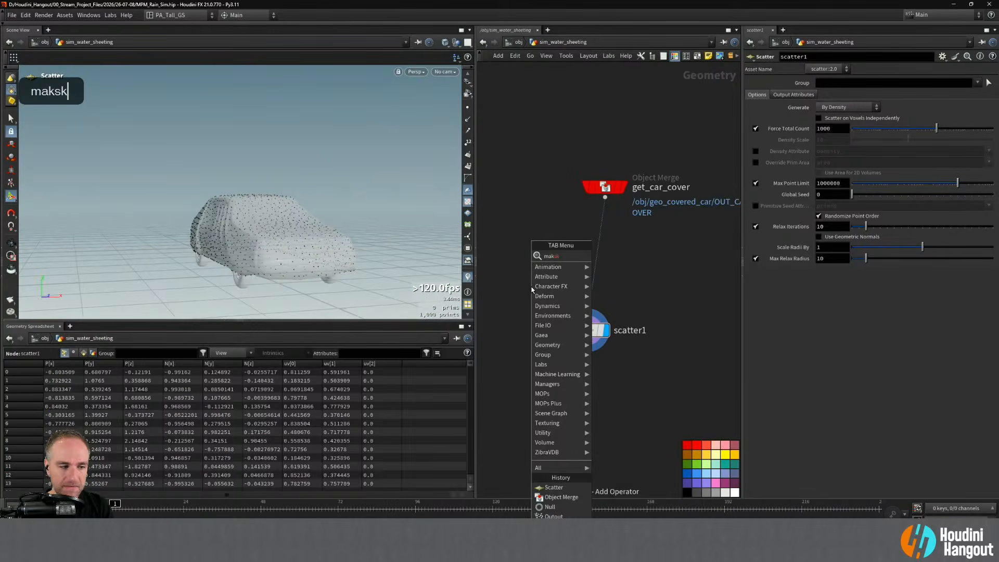
key("BackSpace")
key("BackSpace")
type("sk b")
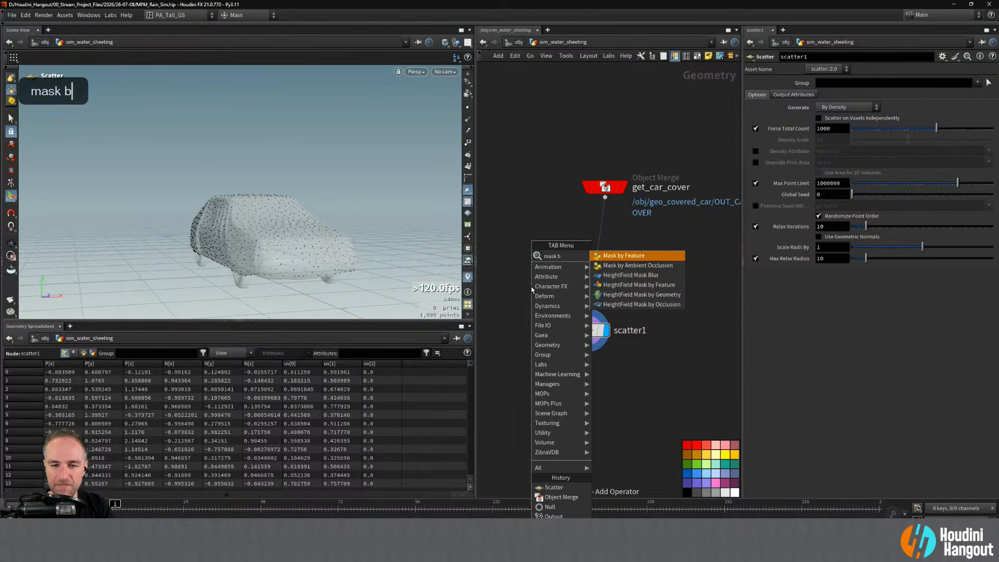
key("BackSpace")
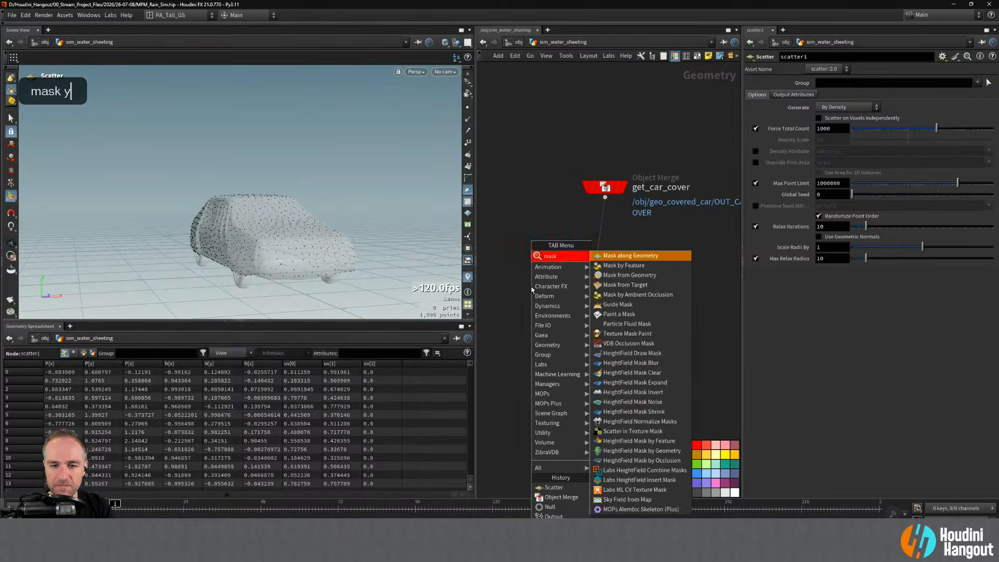
type("by")
key("BackSpace")
key("BackSpace")
key("BackSpace")
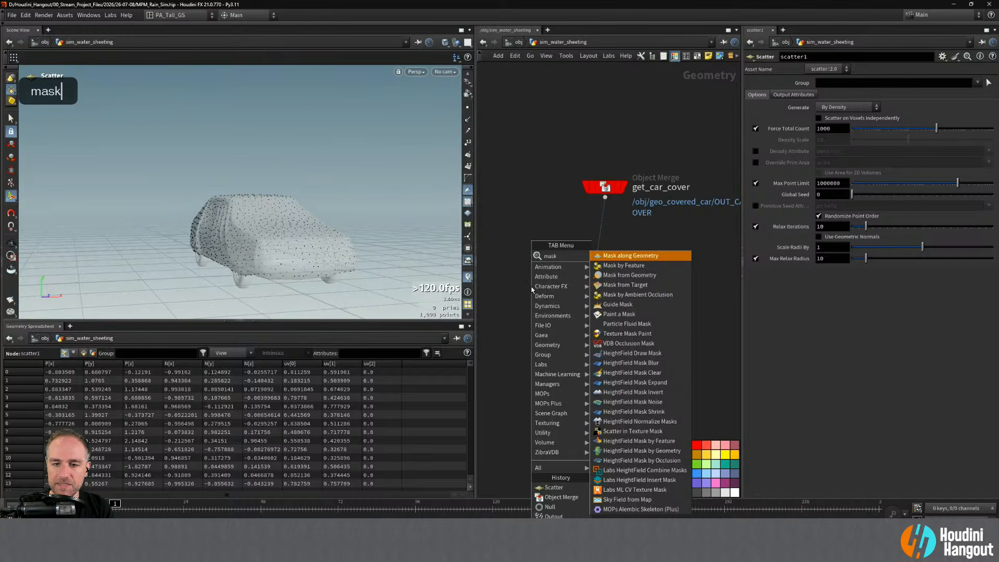
key("Down")
key("Return")
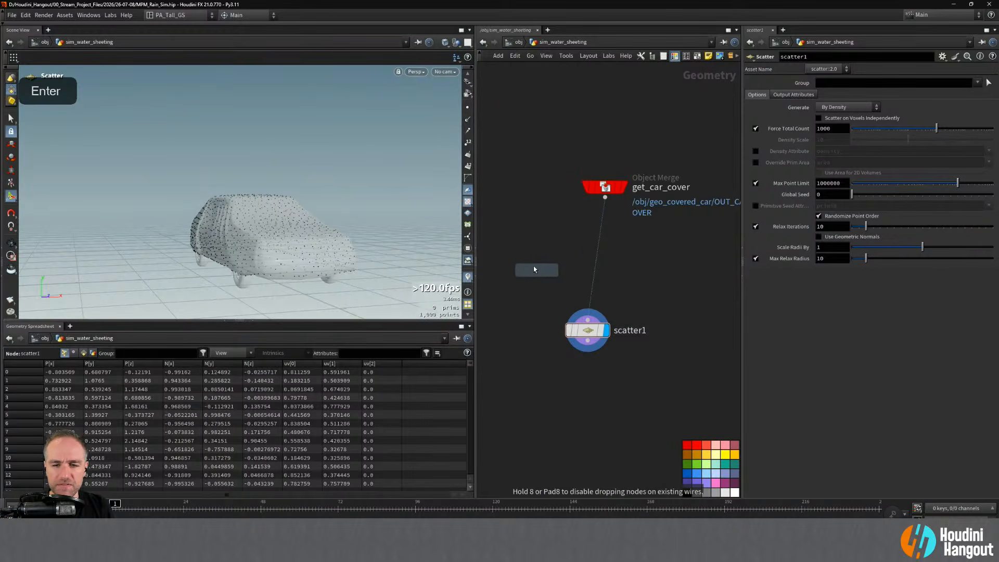
left_click(600, 256)
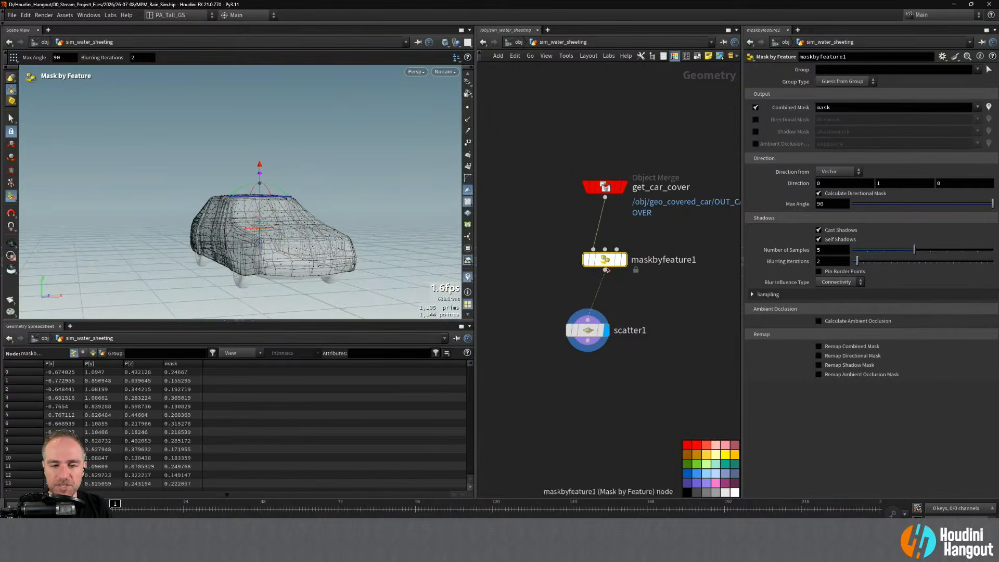
- Display maskbyfeature1 on the car cover and align the node directly above scatter1
left_click_drag(607, 264, 582, 271)
key("r")
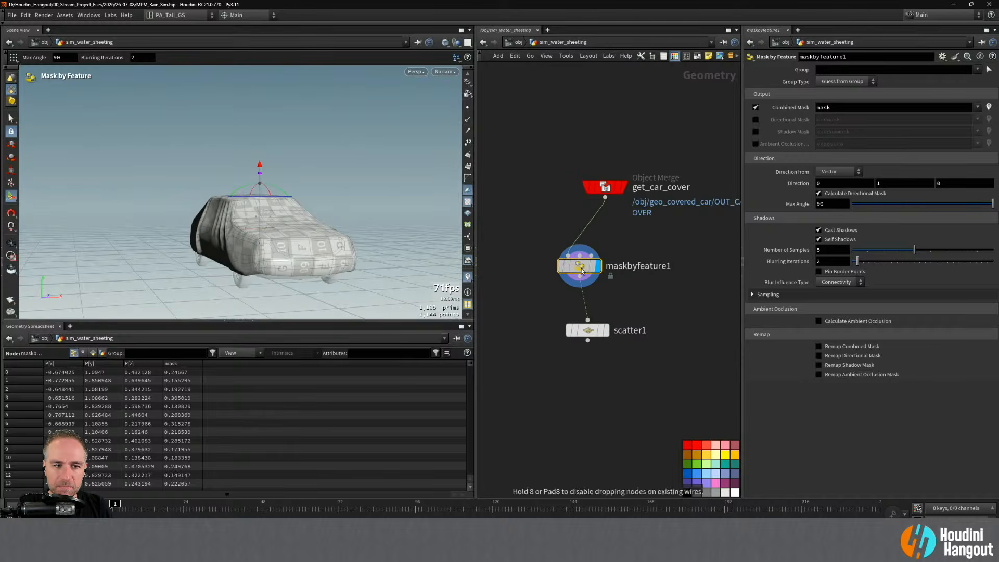
left_click_drag(370, 252, 414, 261, "alt")
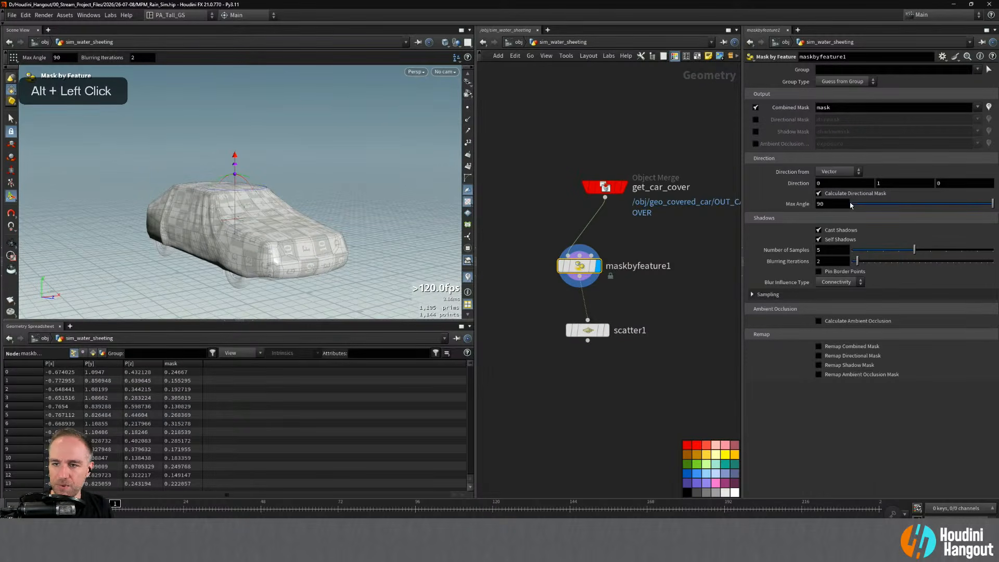
left_click_drag(584, 270, 592, 270)
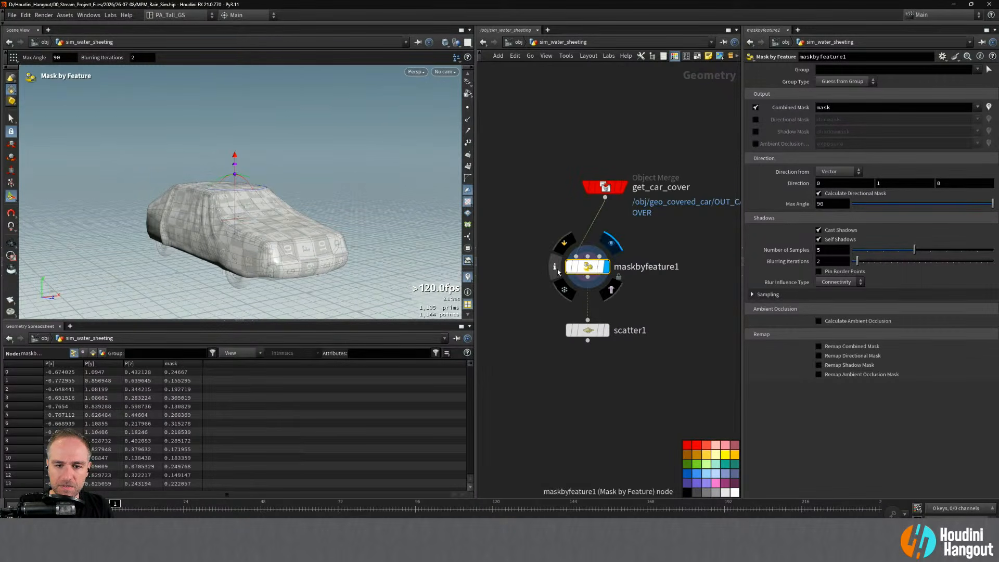
- Visualize maskbyfeature1's mask attribute on the car cover and examine how it is distributed
left_click(555, 267)
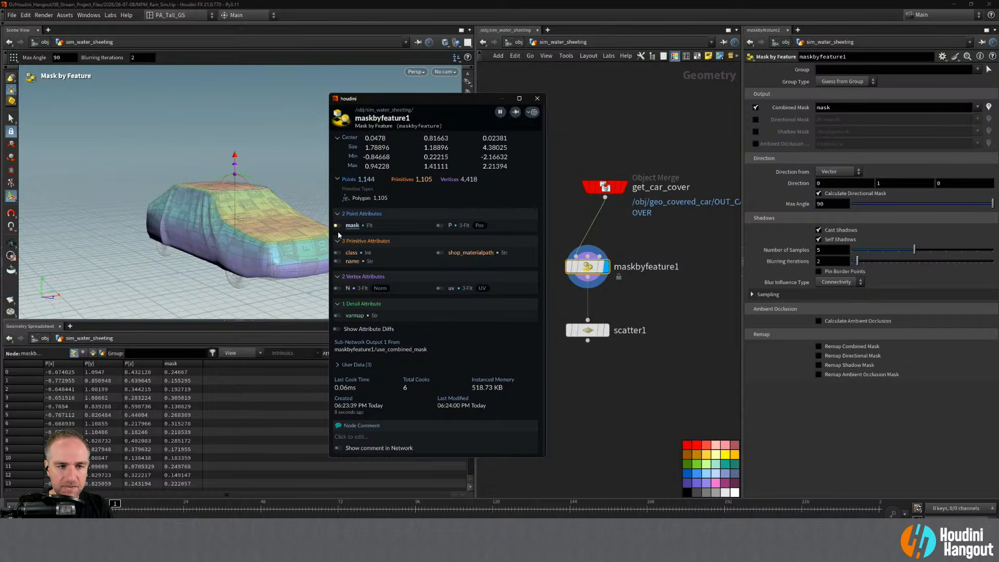
key("alt")
left_click_drag(229, 211, 219, 234, "alt")
right_click_drag(219, 234, 307, 195, "alt")
left_click_drag(307, 195, 354, 213, "alt")
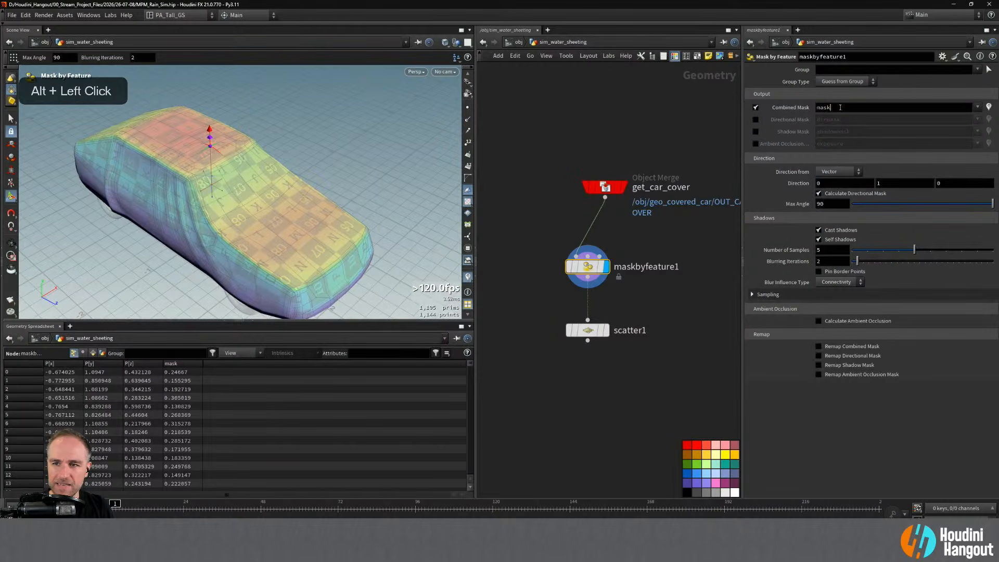
- Rename maskbyfeature1's combined mask output to density
double_click(840, 107)
type("densiut")
key("BackSpace")
key("BackSpace")
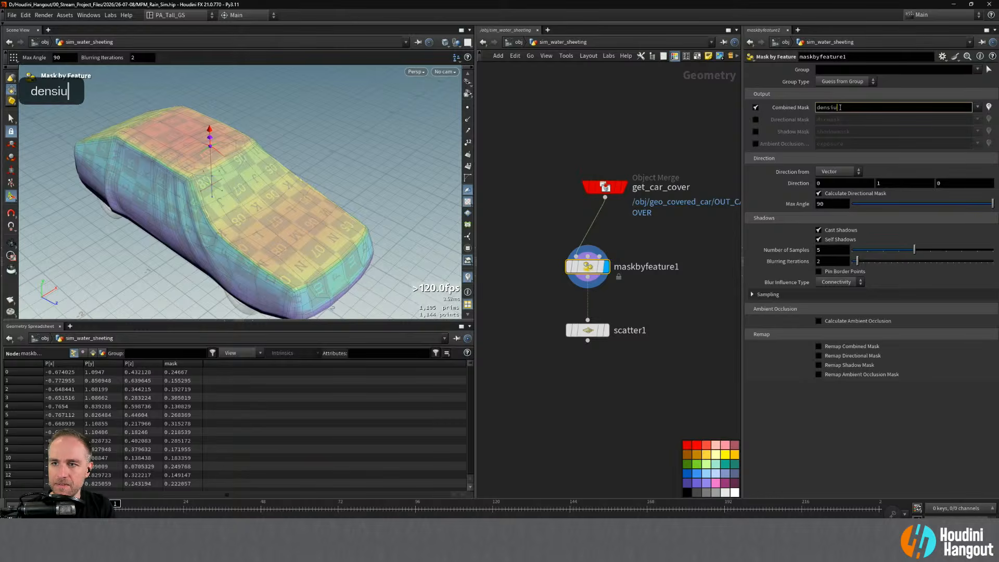
type("ty")
key("Return")
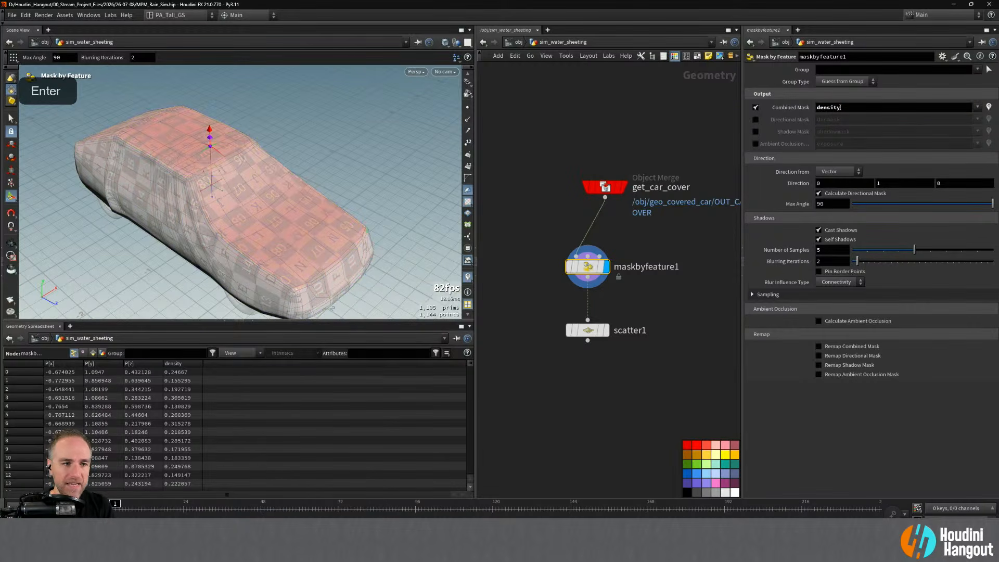
- Display scatter1 and enable its density attribute option with density, checking the point distribution on the car cover
left_click(604, 330)
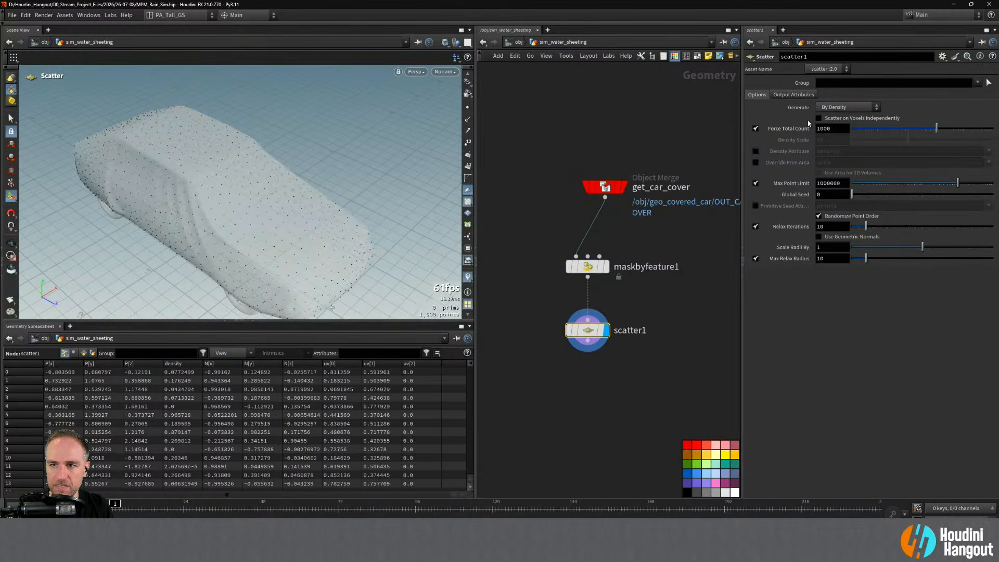
left_click(756, 151)
left_click_drag(250, 204, 257, 223, "alt")
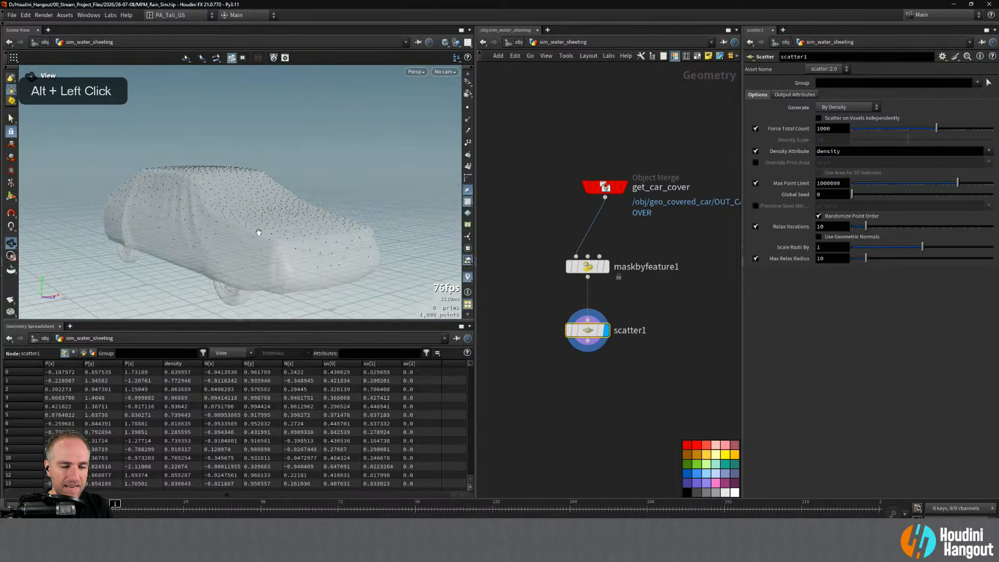
middle_click_drag(256, 224, 283, 165, "alt")
left_click_drag(283, 165, 339, 174, "alt")
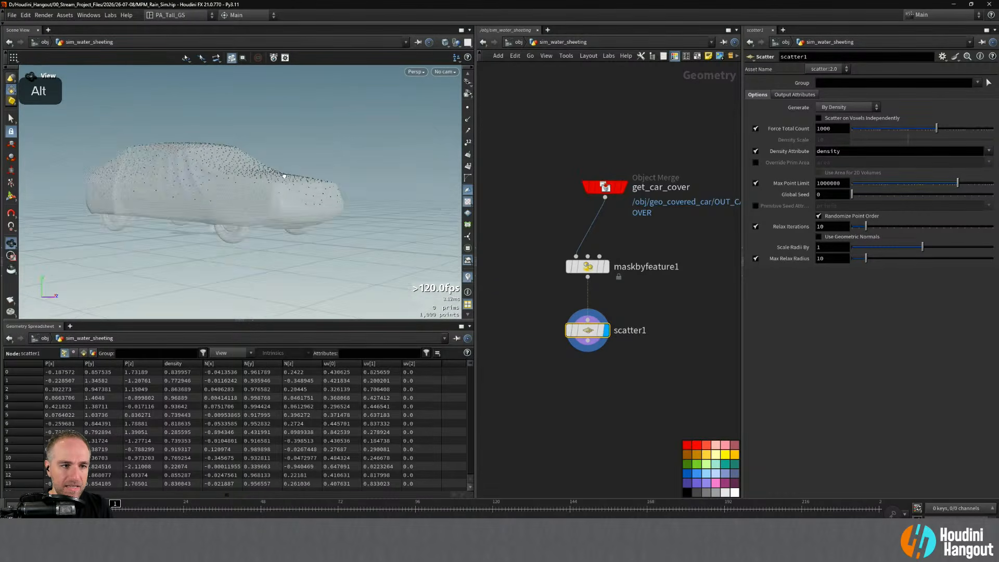
middle_click_drag(281, 168, 263, 179, "alt")
left_click_drag(264, 179, 229, 213, "alt")
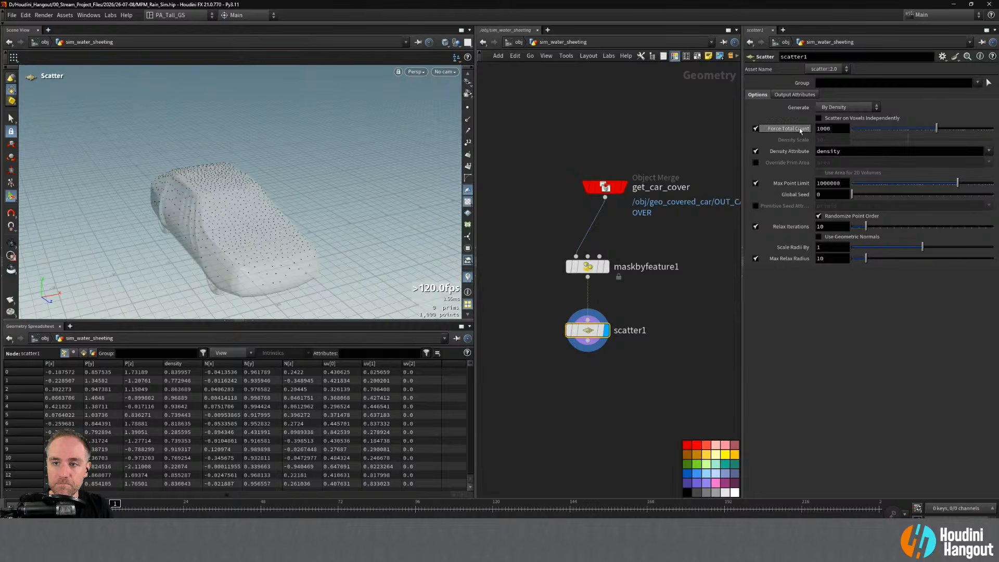
- Set scatter1's force total count to 100 and its relax iterations to 1, checking the point spacing
left_click_drag(836, 129, 739, 143)
type("100")
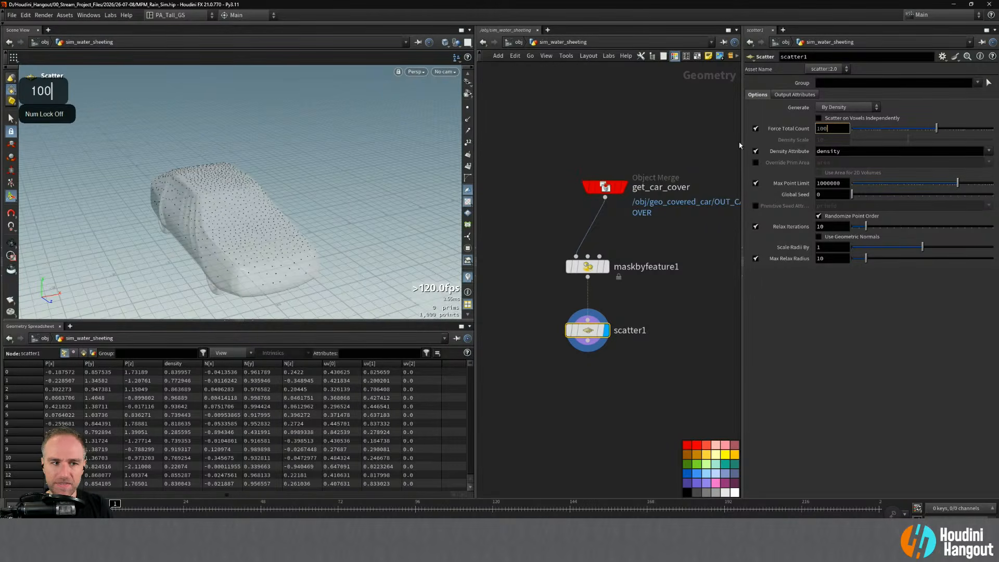
key("Return")
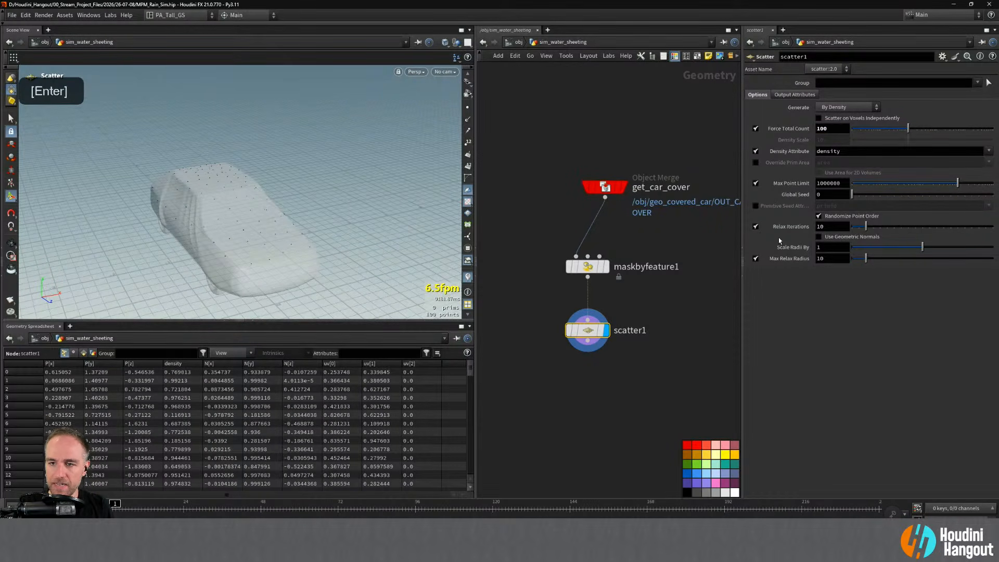
left_click(755, 227)
left_click_drag(165, 197, 440, 250, "alt")
left_click(755, 226)
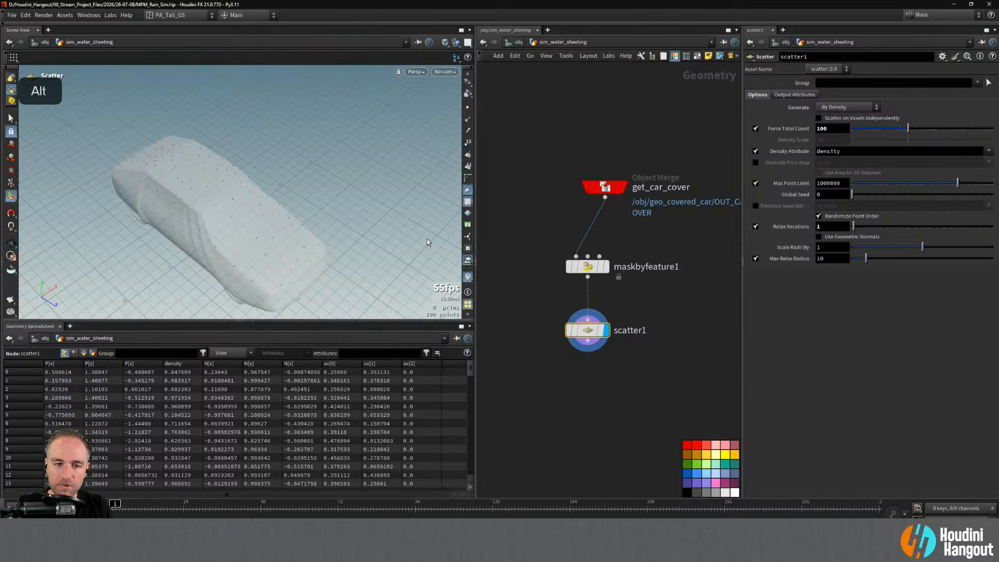
left_click_drag(209, 184, 264, 196, "alt")
right_click_drag(264, 196, 279, 205, "alt")
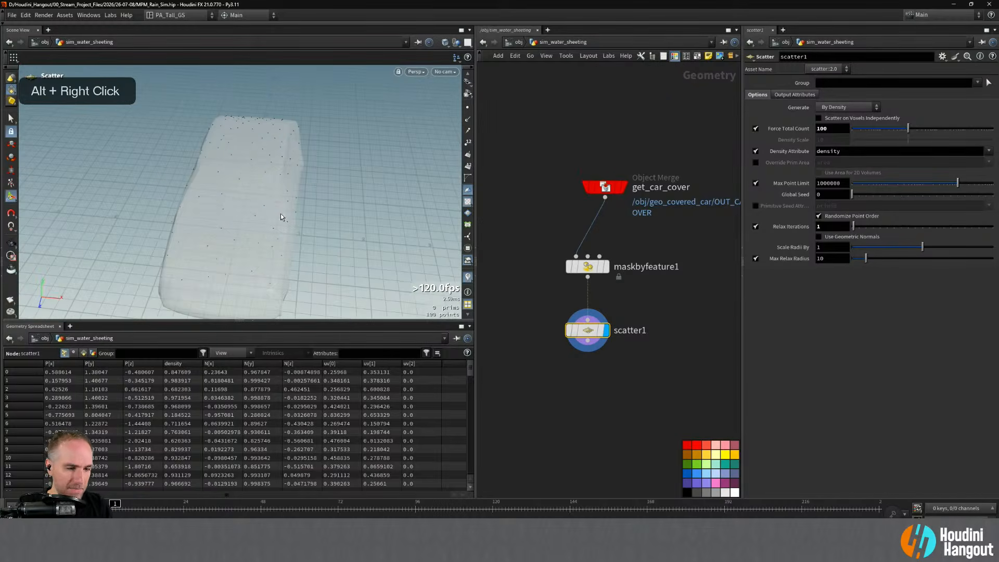
- Set the viewport's particle point size to 6 pixels and inspect the enlarged scatter points
key("d")
left_click(163, 120)
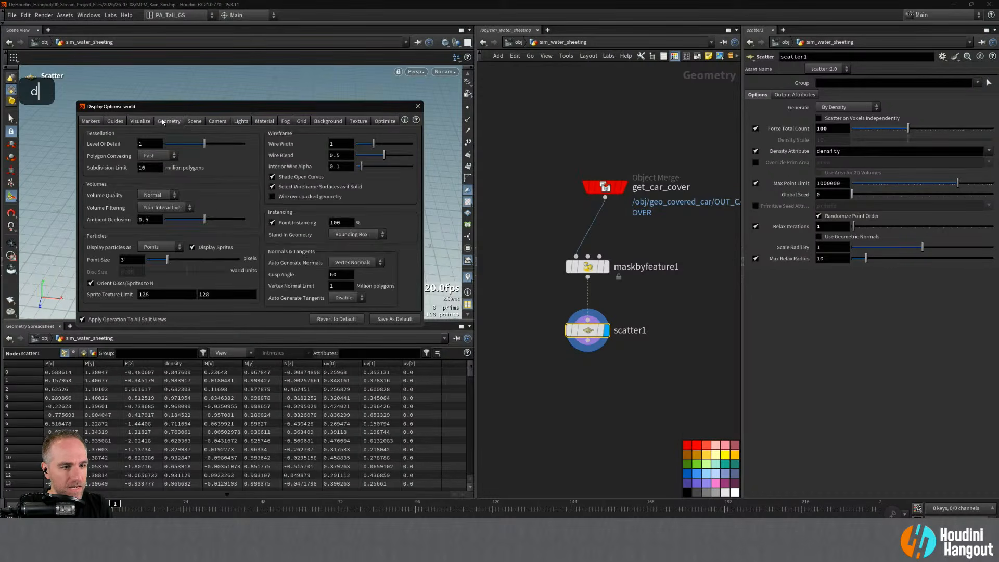
double_click(143, 259)
type("6")
key("Return")
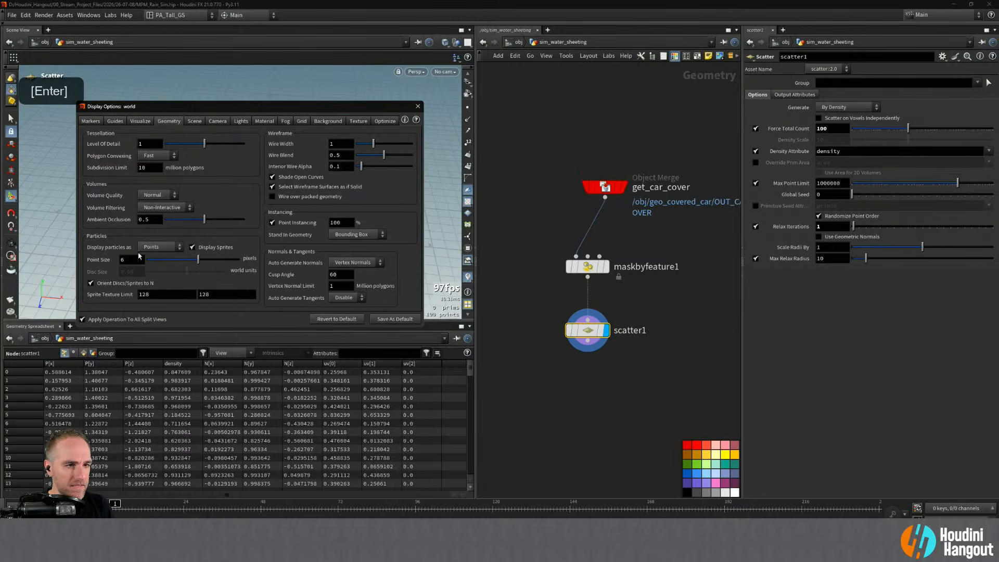
left_click(417, 106)
left_click_drag(281, 206, 292, 172, "alt")
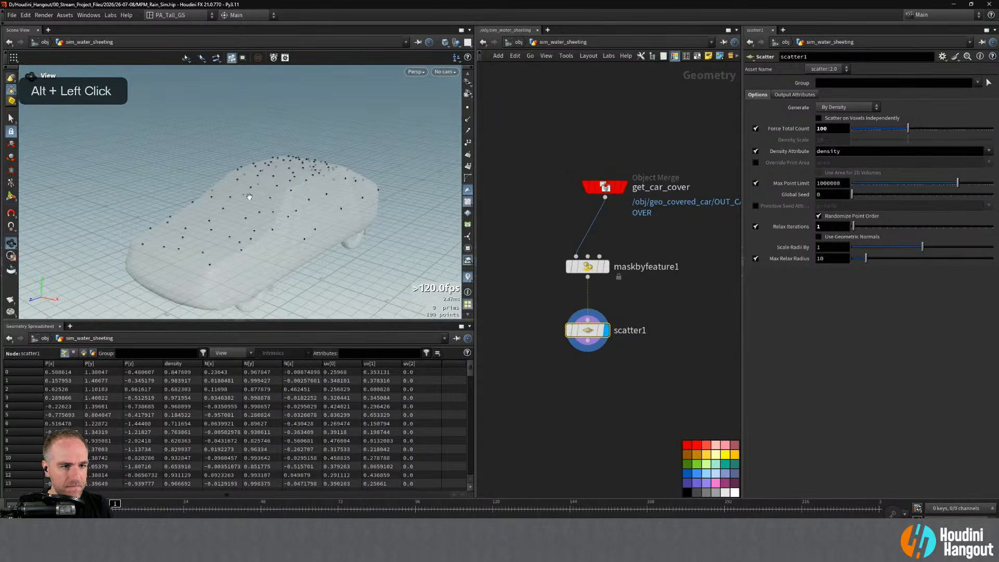
right_click_drag(291, 171, 280, 129, "alt")
left_click_drag(280, 130, 351, 117, "alt")
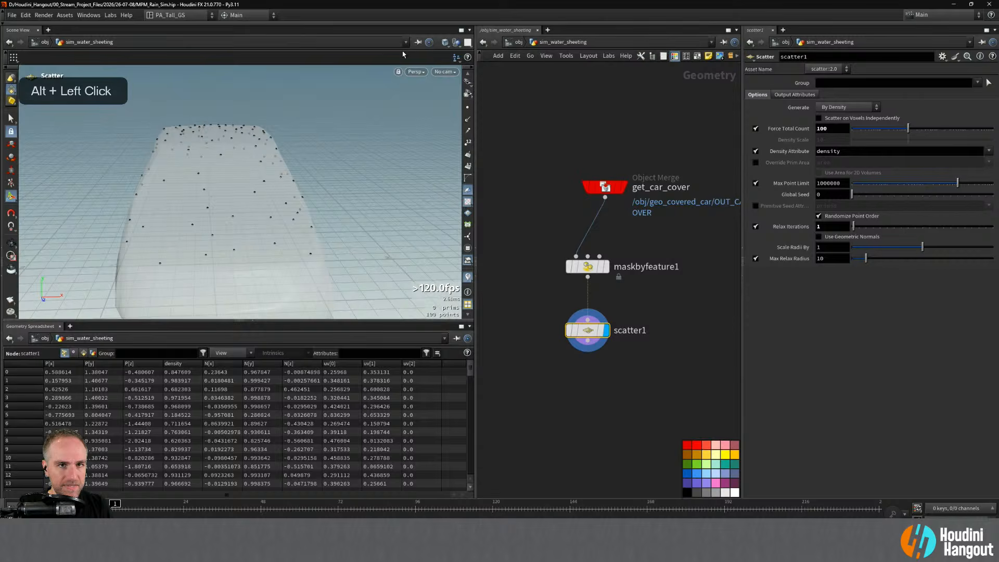
- Hide the other objects in the viewport and show get_car_cover as a wireframe template
left_click(457, 43)
left_click(506, 82)
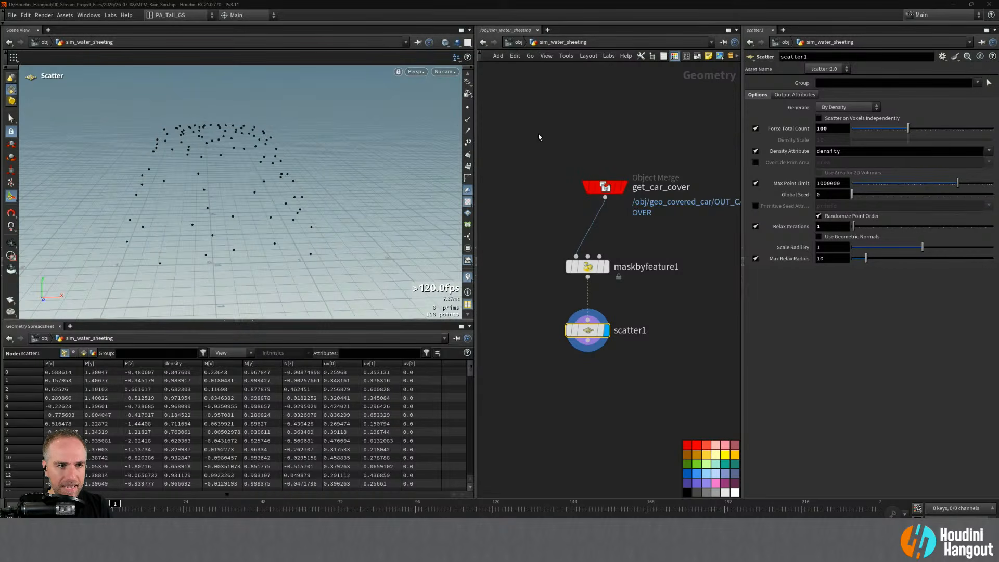
left_click(620, 186)
- Examine the scattered points against the car cover wireframe from several angles
left_click_drag(361, 246, 291, 177, "alt")
middle_click_drag(291, 177, 283, 195, "alt")
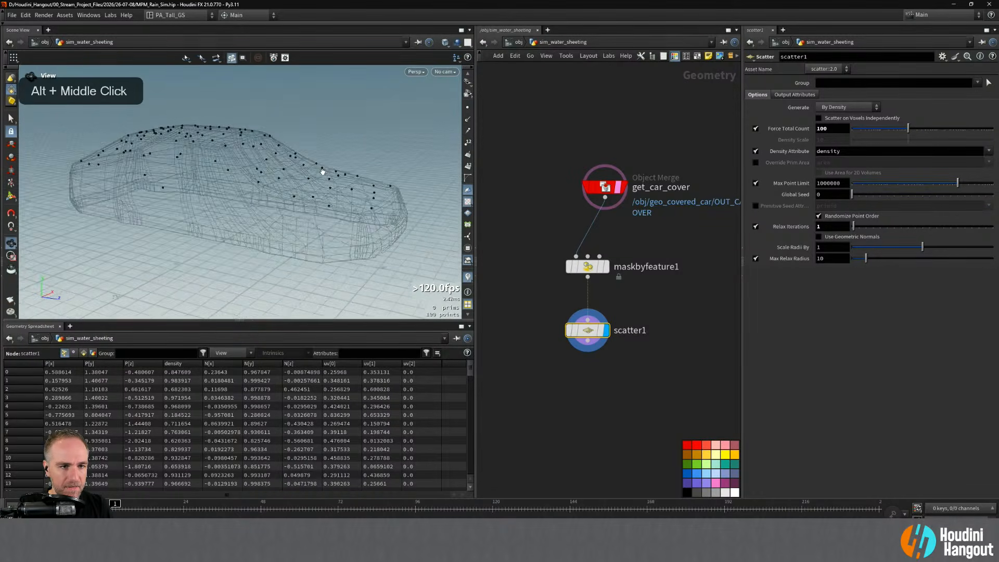
left_click_drag(284, 195, 280, 192, "alt")
middle_click_drag(280, 192, 261, 190, "alt")
left_click_drag(262, 190, 258, 210, "alt")
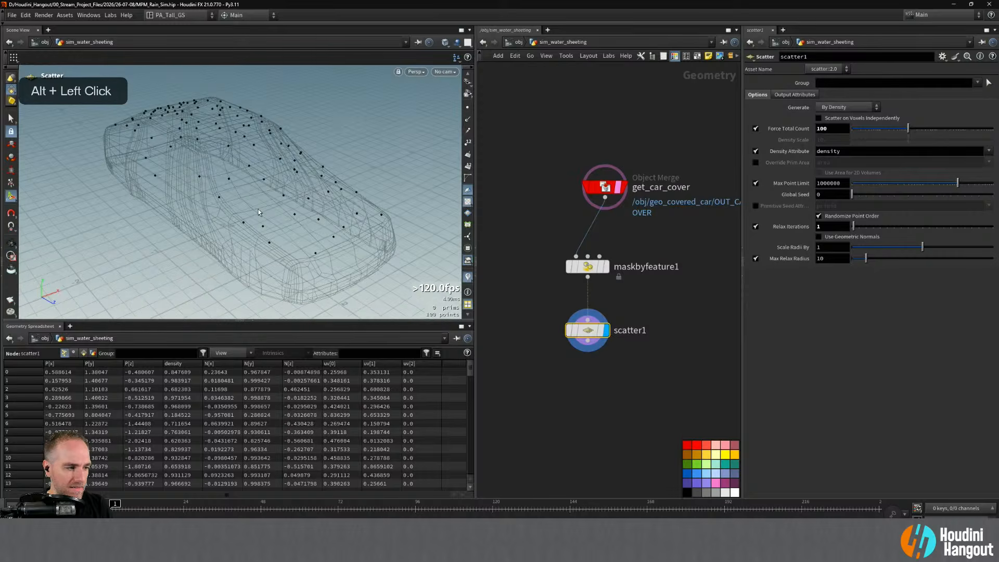
key("Return")
right_click_drag(247, 102, 258, 168, "alt")
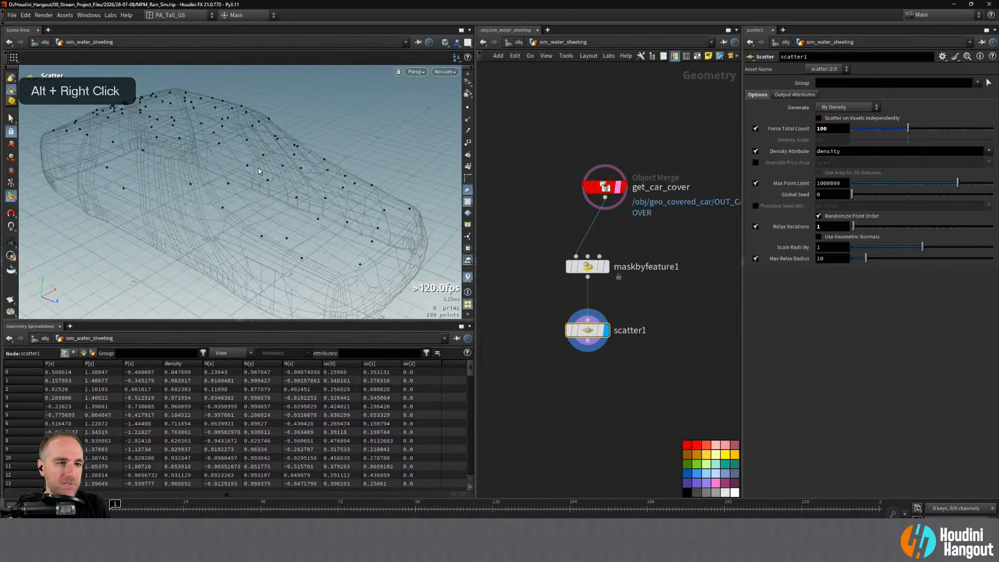
left_click_drag(267, 153, 217, 128, "alt")
right_click_drag(246, 138, 218, 148, "alt")
left_click_drag(218, 148, 256, 211, "alt")
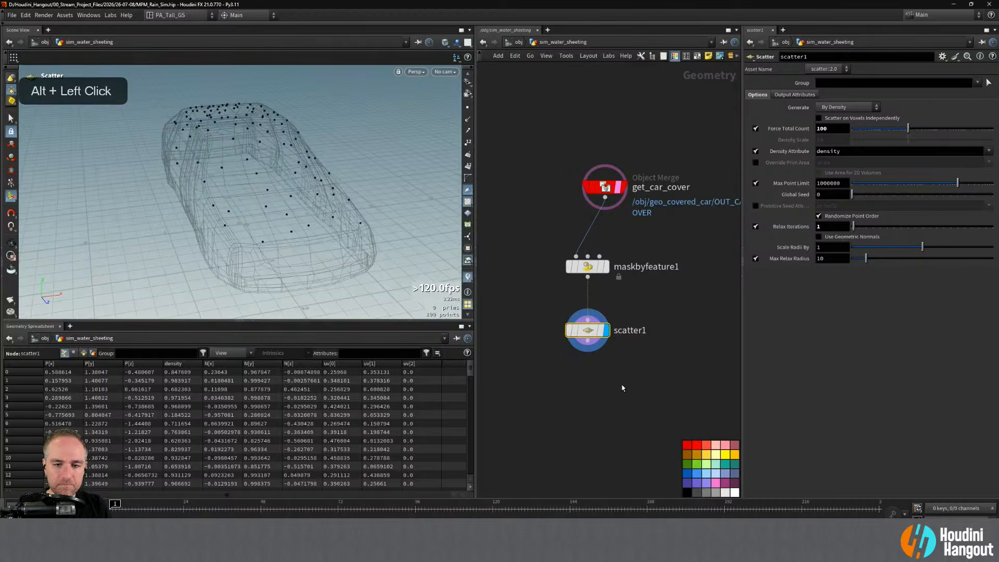
- Set scatter1's force total count to 25 and check the sparser points on the cover
left_click_drag(835, 129, 721, 130)
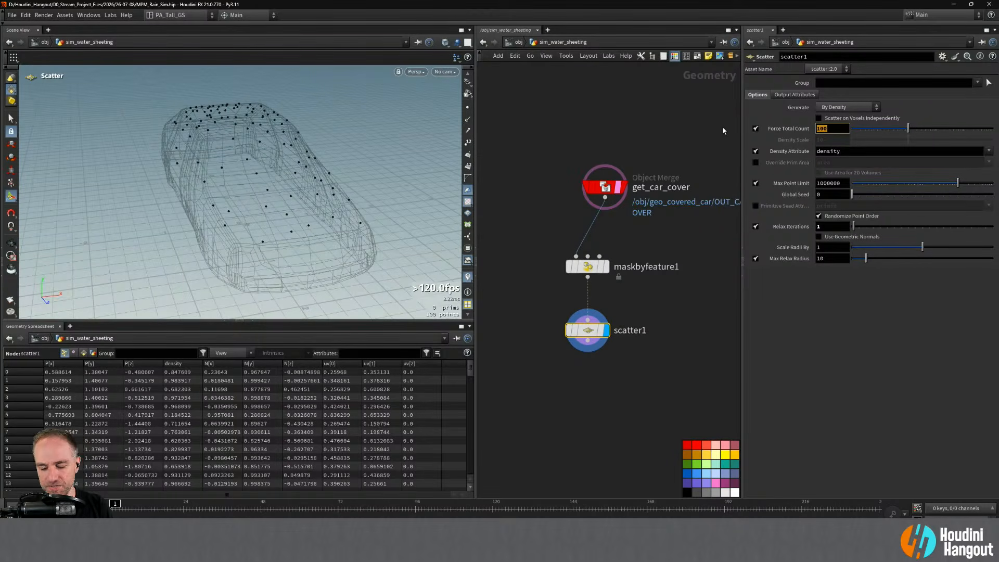
type("25")
key("Return")
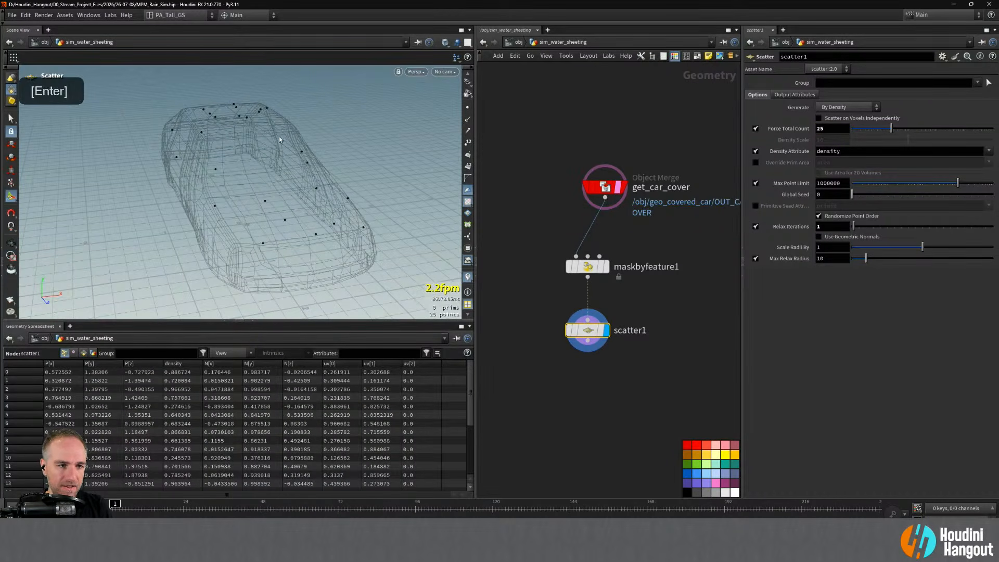
left_click_drag(292, 151, 318, 188, "alt")
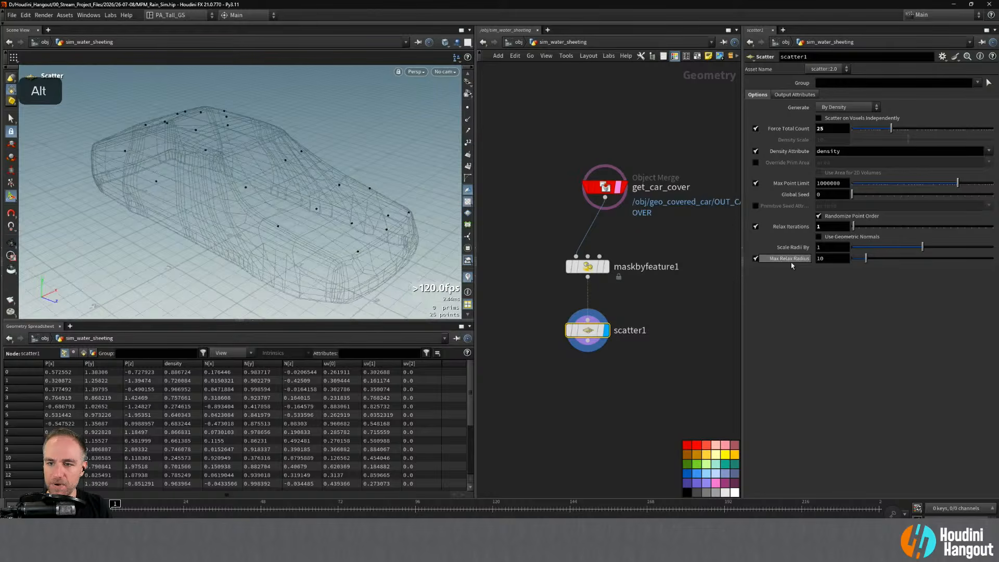
- Set scatter1's global seed to the expression $F
double_click(829, 195)
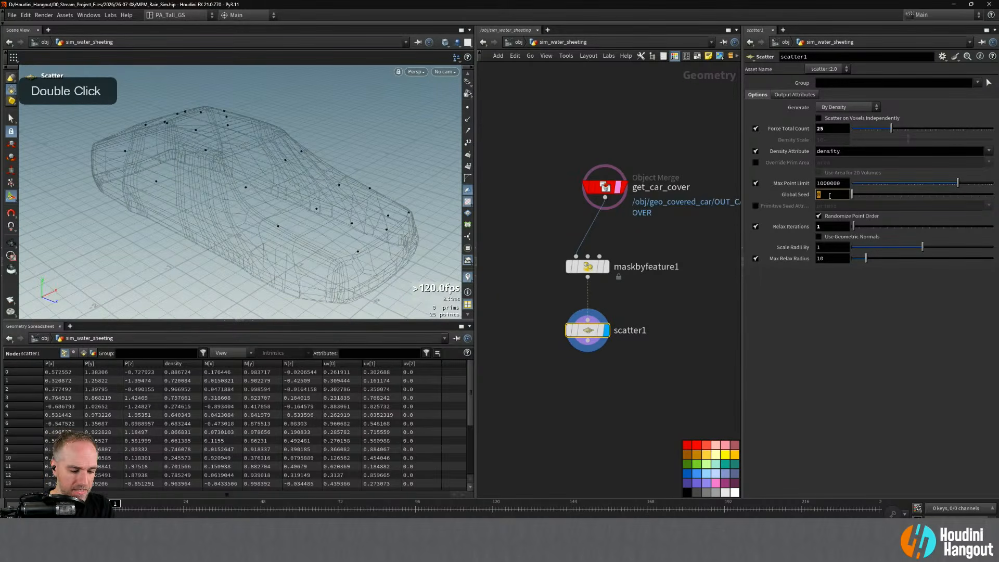
type("$F")
key("Return")
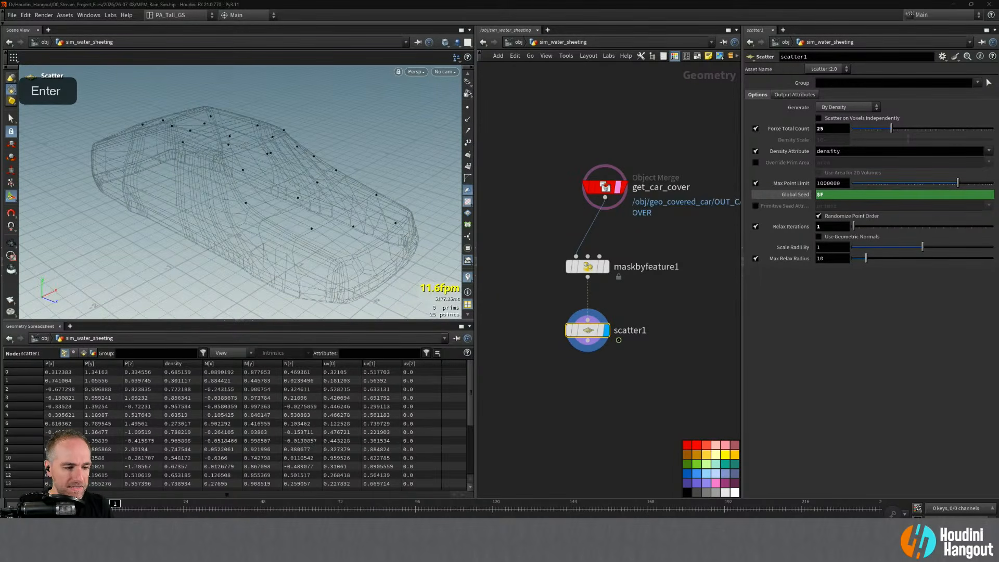
- Scrub and play the timeline to examine how the scattered points vary per frame, viewing the cover from several angles
left_click(170, 503)
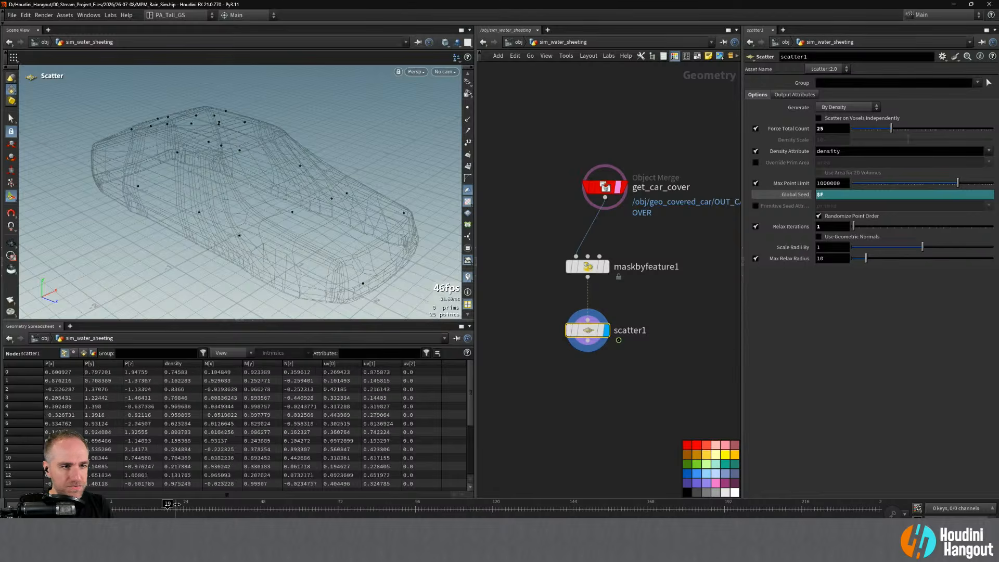
left_click_drag(177, 504, 111, 504)
key("Up")
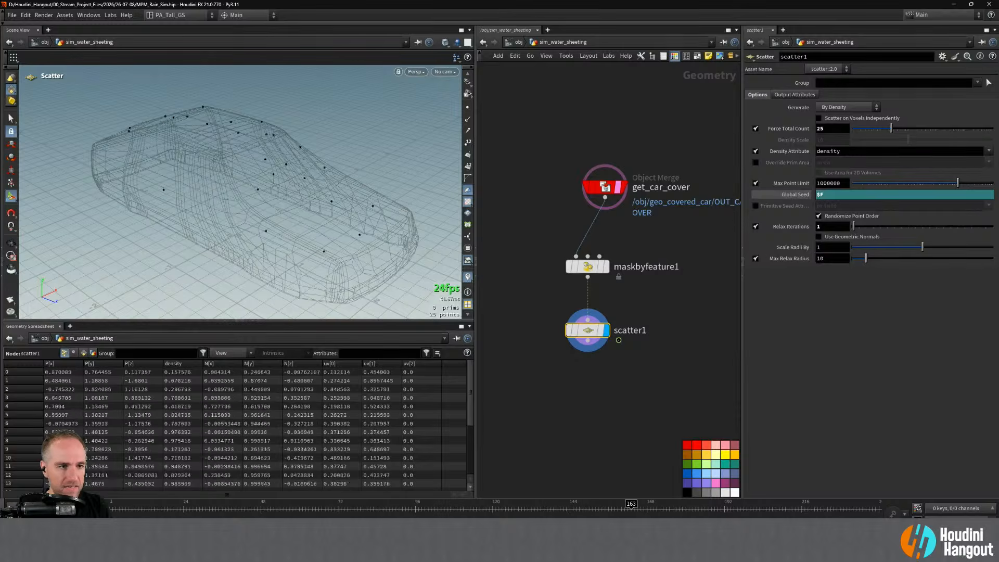
key("alt")
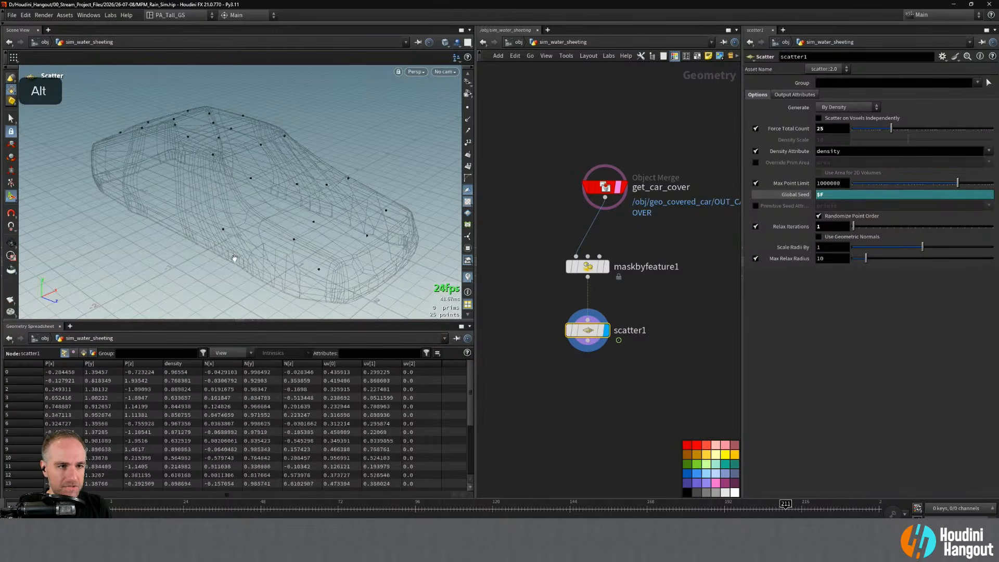
left_click_drag(235, 259, 192, 239, "alt")
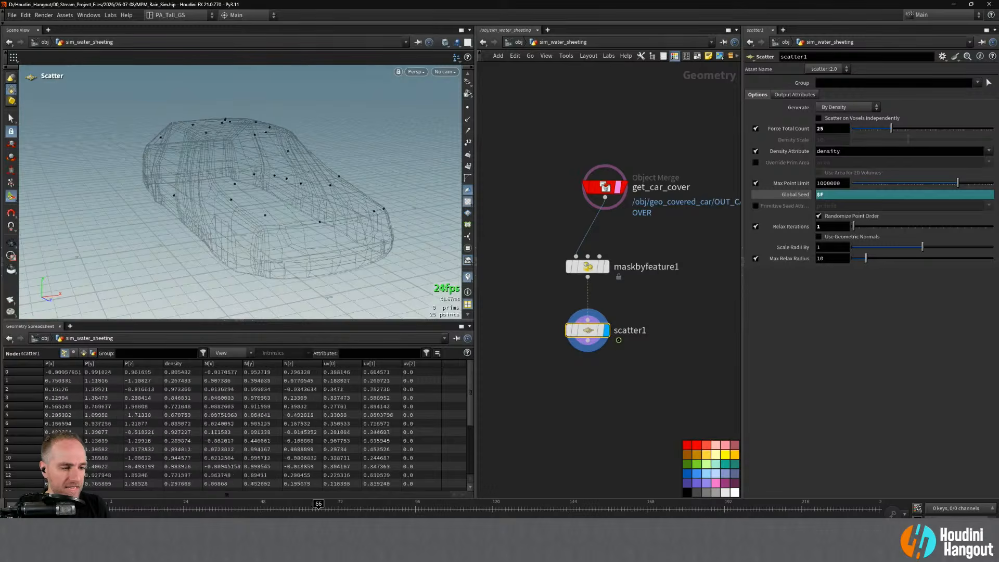
left_click_drag(301, 176, 334, 242, "alt")
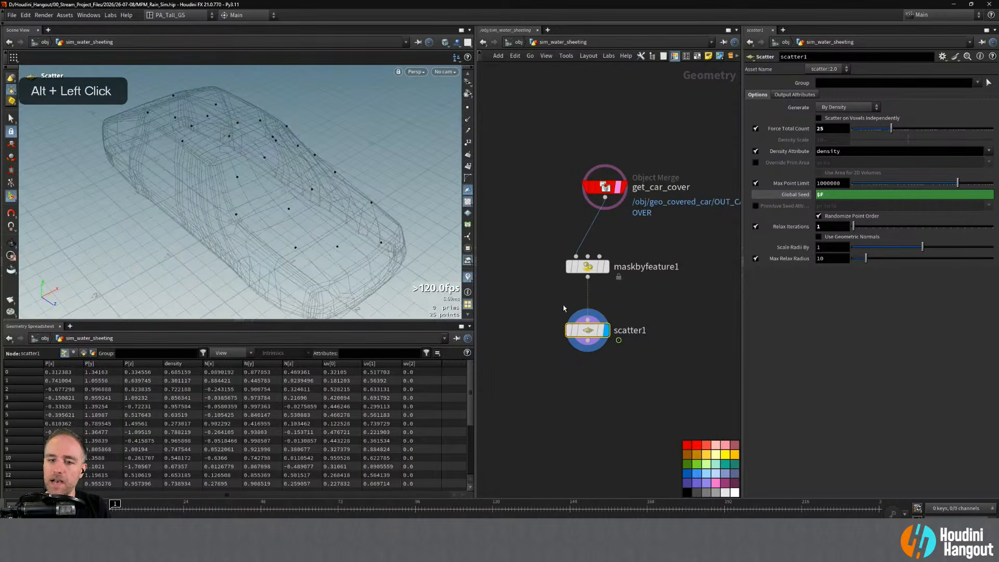
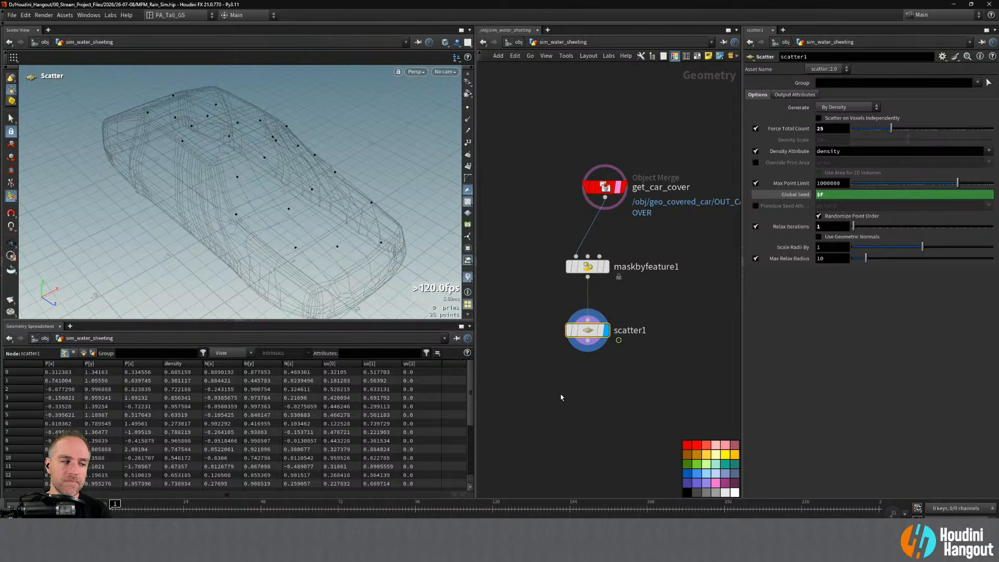
left_click_drag(334, 208, 333, 165, "alt")
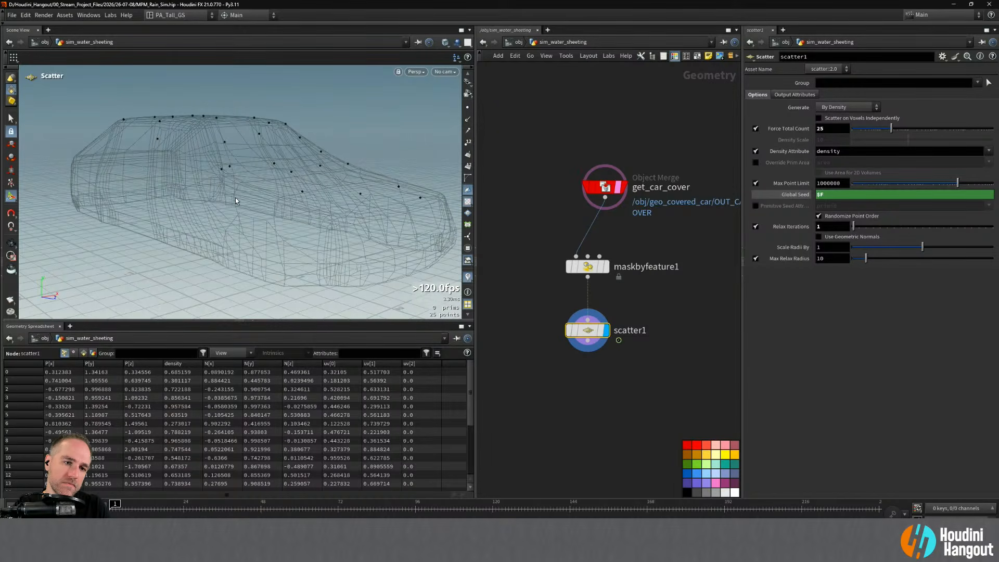
- Add a Pyro Burst Source node below scatter1 in the network
key("Tab")
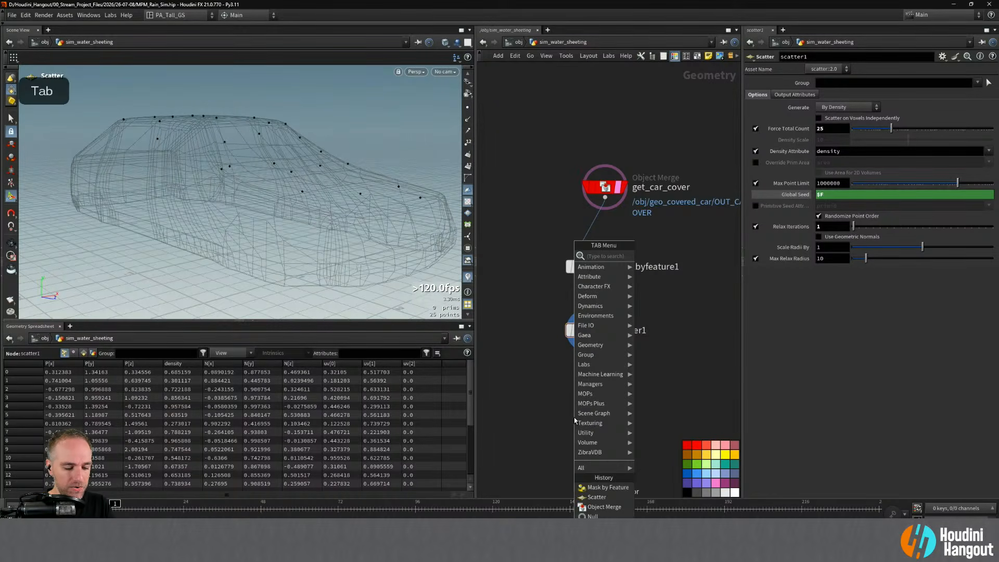
type("pyro b")
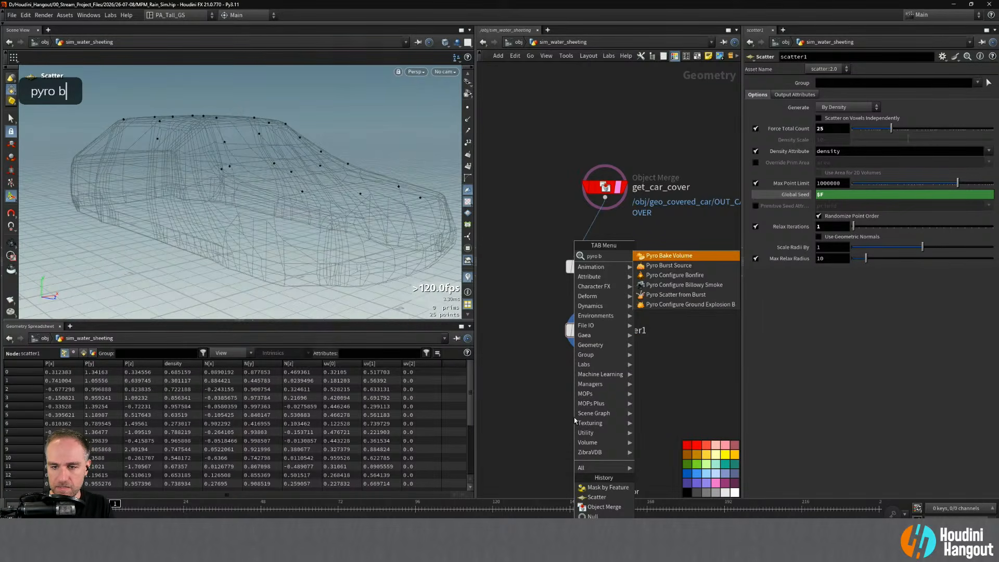
key("BackSpace")
key("BackSpace")
type("b")
key("BackSpace")
type("bur")
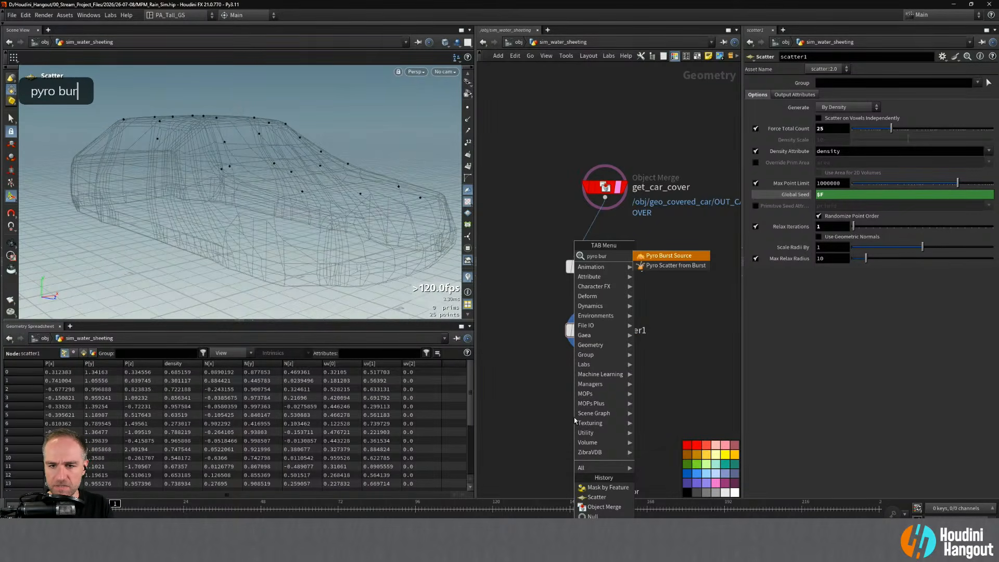
key("Return")
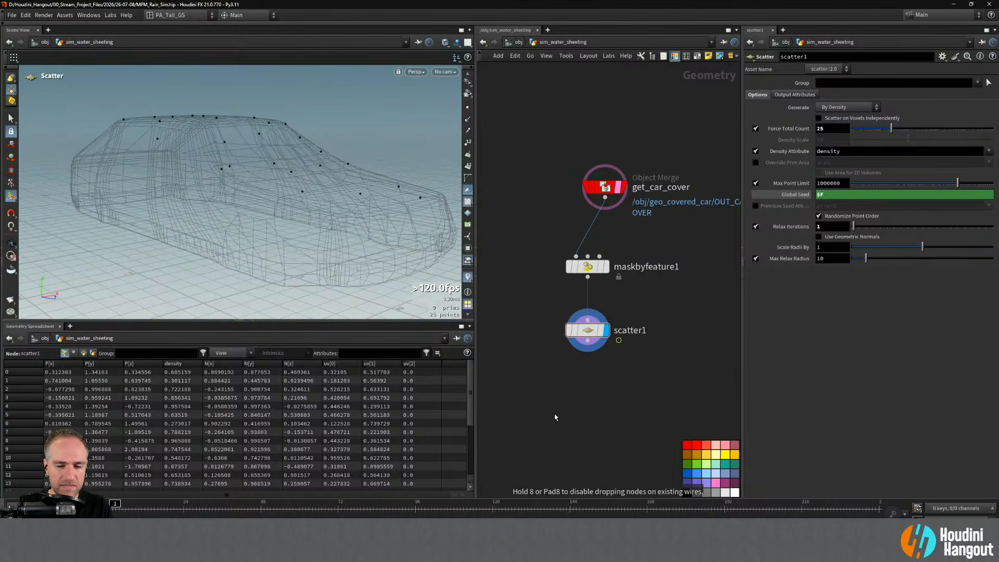
left_click(560, 406)
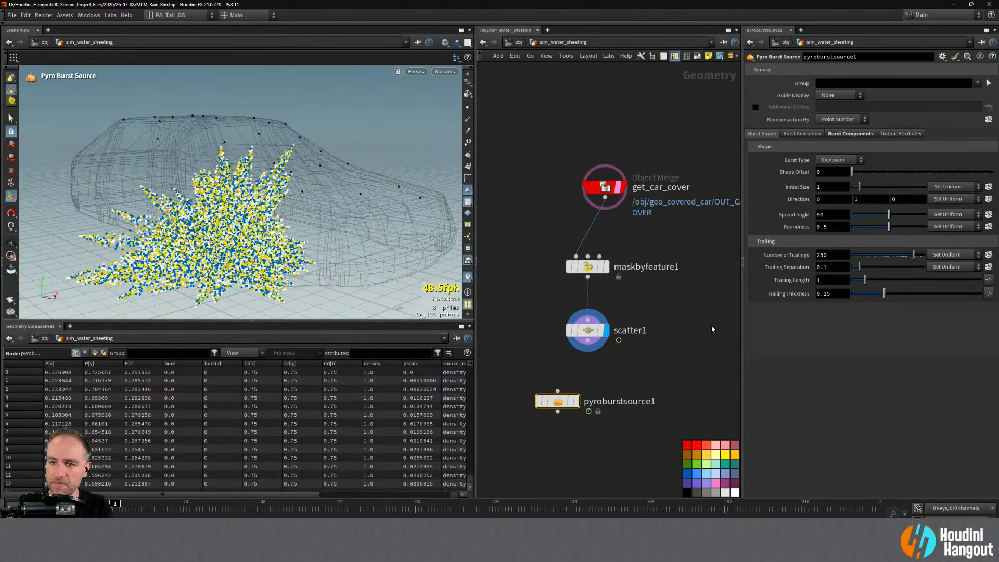
- Hide the car cover's template display and reduce the burst's initial size to 0.05
left_click_drag(861, 188, 854, 186)
left_click(618, 186)
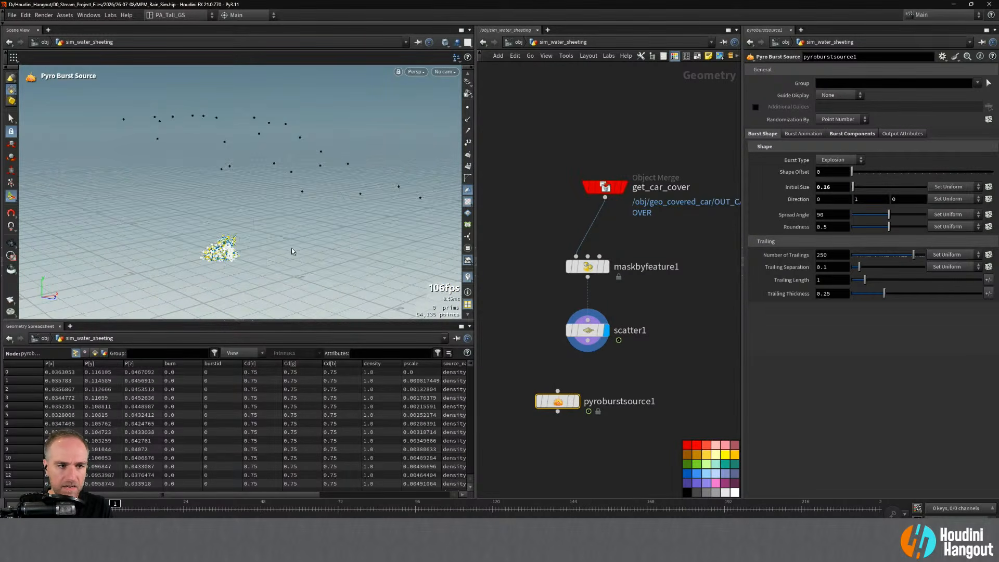
right_click_drag(292, 251, 313, 245, "alt")
left_click_drag(312, 244, 323, 224, "alt")
right_click_drag(322, 224, 338, 208, "alt")
mouse_move(339, 208)
left_mouse_down("alt")
mouse_move(363, 172)
mouse_move(333, 190)
mouse_move(322, 214)
left_mouse_up("alt")
right_click_drag(322, 214, 343, 218, "alt")
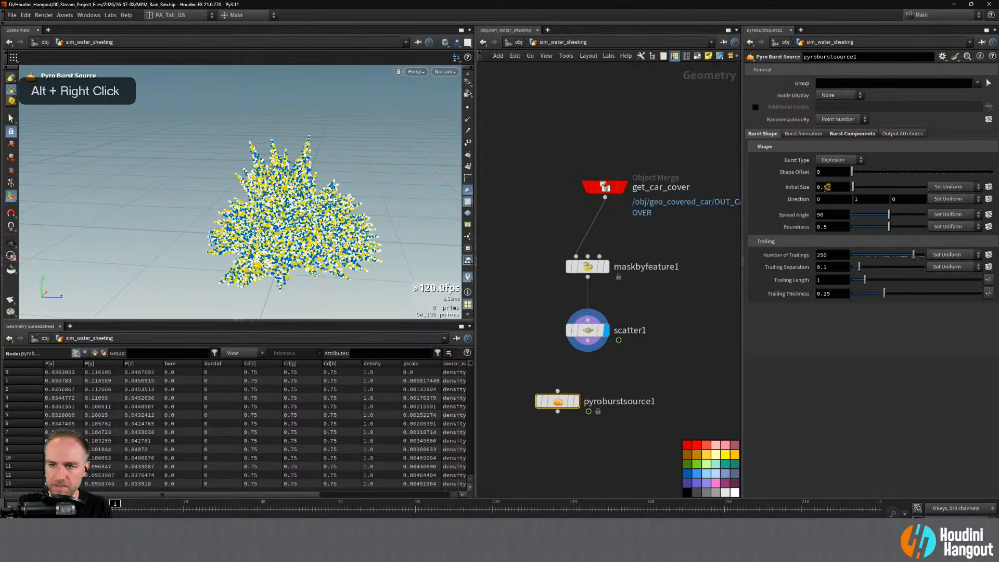
double_click(828, 187)
type("05")
key("Return")
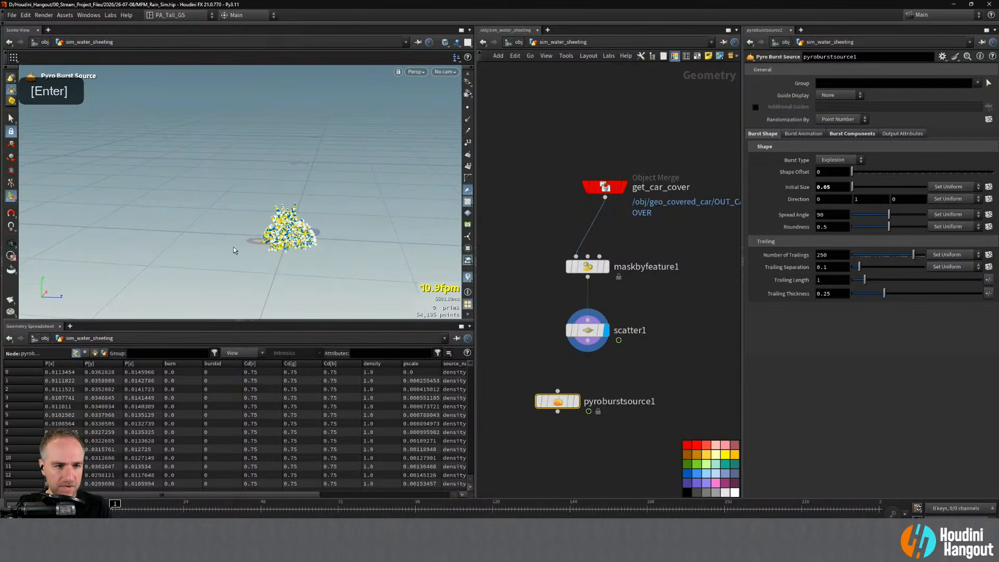
- Set pyroburstsource1's trailing separation to 0.2 to thin out the burst's points
right_click_drag(234, 251, 386, 159, "alt")
left_click_drag(338, 244, 250, 208, "alt")
middle_click_drag(249, 208, 241, 197, "alt")
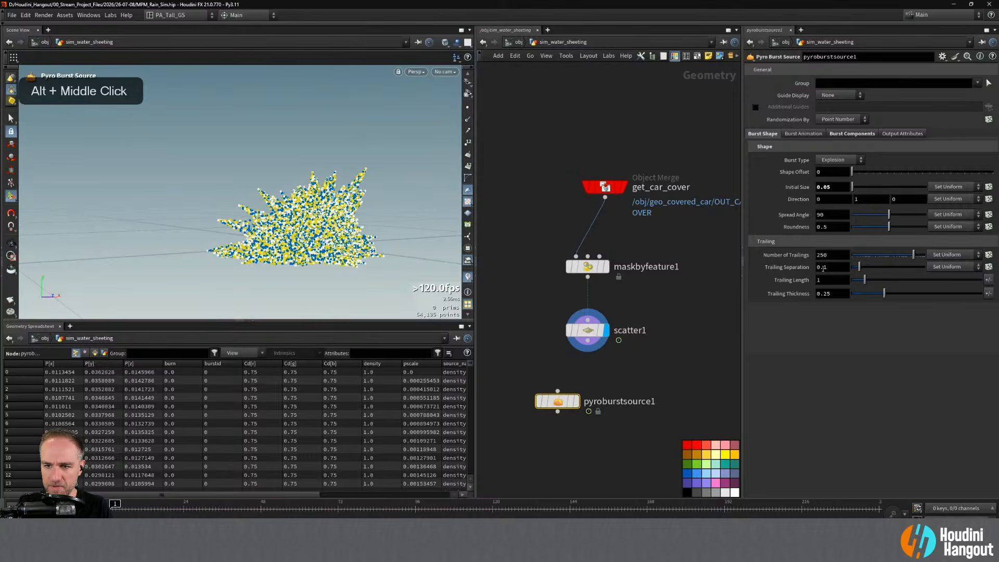
type("2")
key("Return")
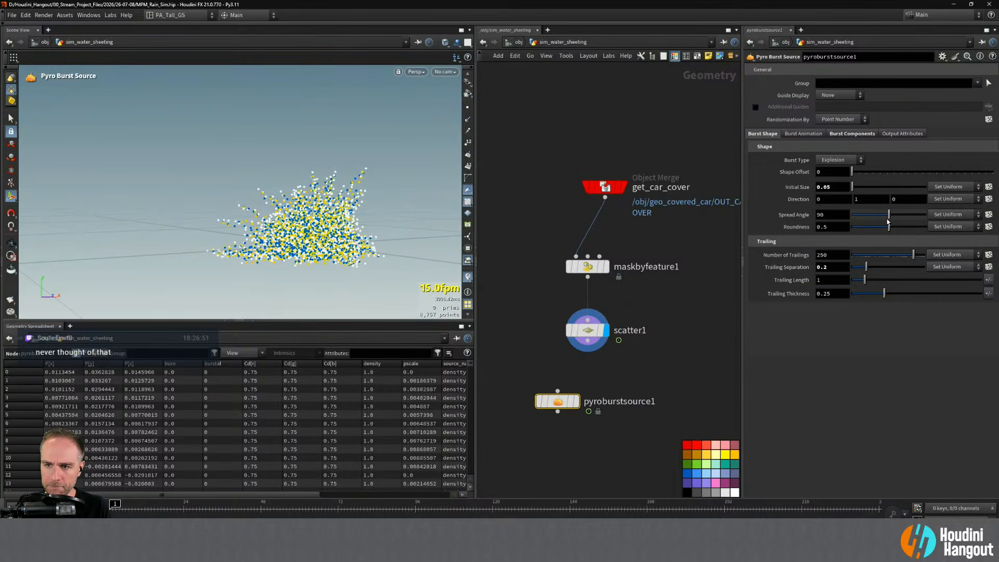
- Narrow the burst's spread angle to 27.6
left_click_drag(889, 216, 865, 215)
key("alt")
left_click_drag(264, 207, 297, 206, "alt")
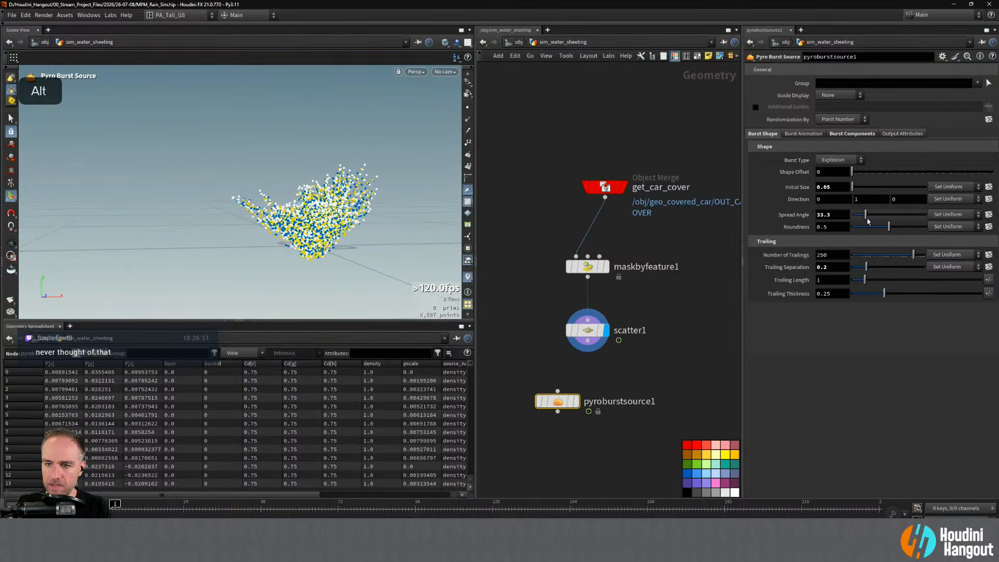
left_click_drag(865, 216, 864, 216)
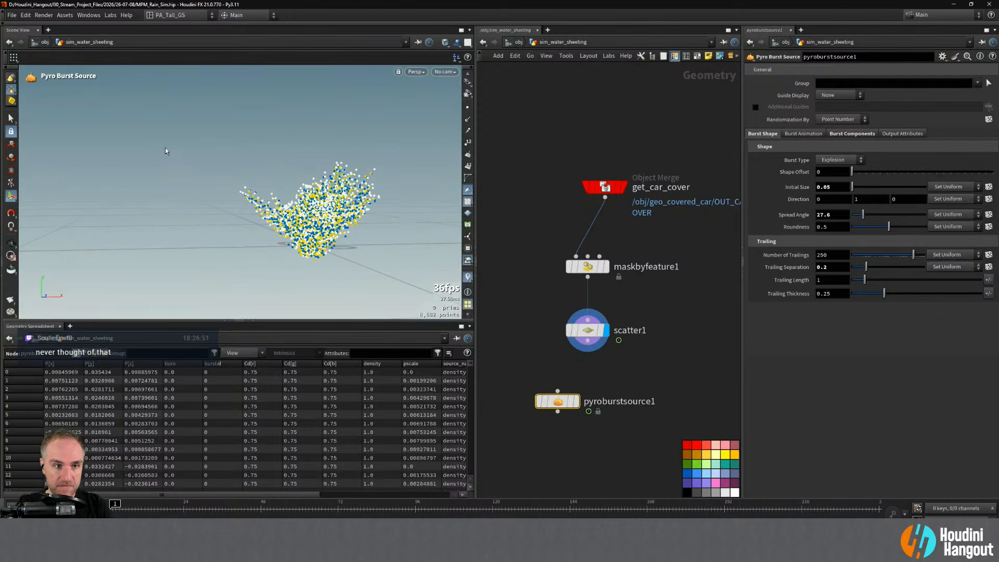
- Show the car cover wireframe again for scale and set the burst's initial size to 0.03
right_click_drag(219, 187, 179, 185, "alt")
middle_click_drag(178, 185, 296, 213, "alt")
left_click_drag(296, 214, 322, 224, "alt")
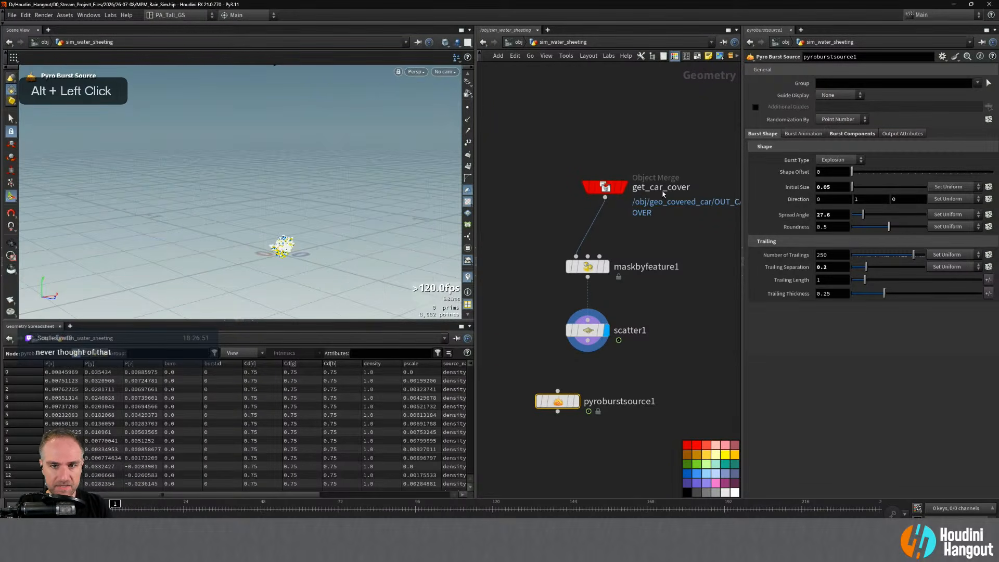
left_click(620, 186)
right_click_drag(414, 238, 365, 234, "alt")
left_click_drag(364, 234, 286, 214, "alt")
left_click(831, 188)
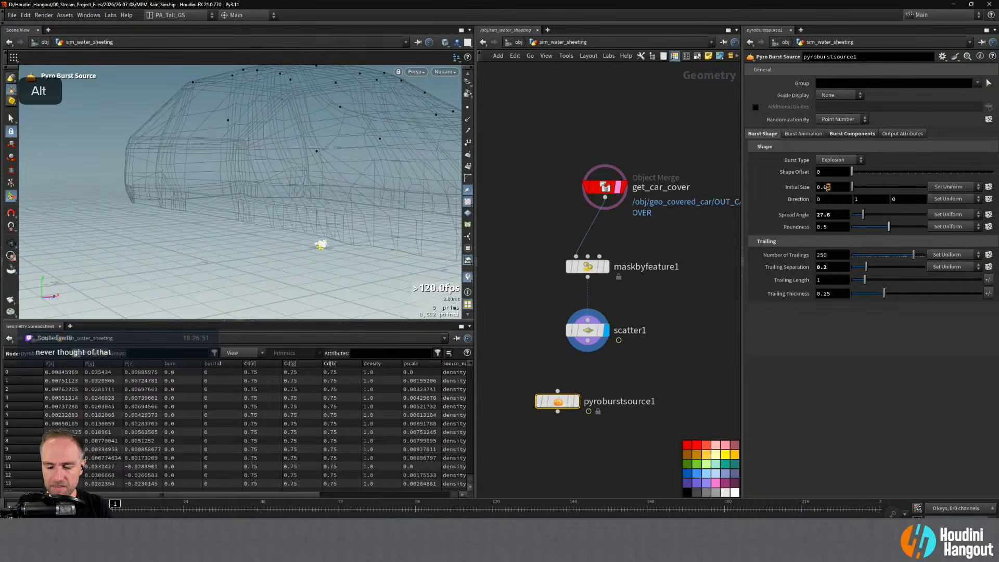
key("BackSpace")
type("3")
key("Return")
right_click_drag(359, 235, 350, 215, "alt")
left_click_drag(351, 216, 338, 217, "alt")
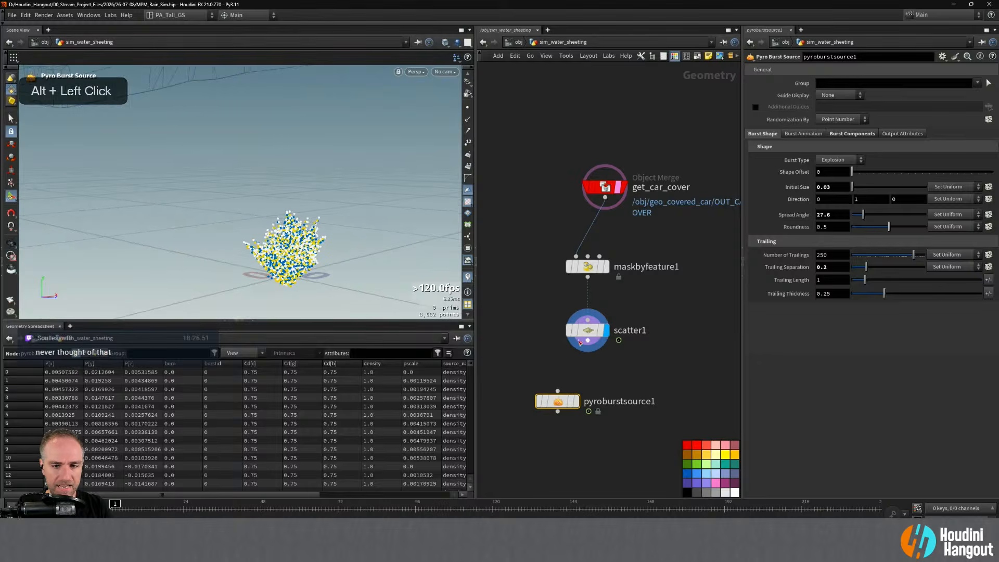
- Connect scatter1's output to pyroburstsource1 and display the burst source
left_click(558, 391)
left_click(587, 340)
left_click(576, 401)
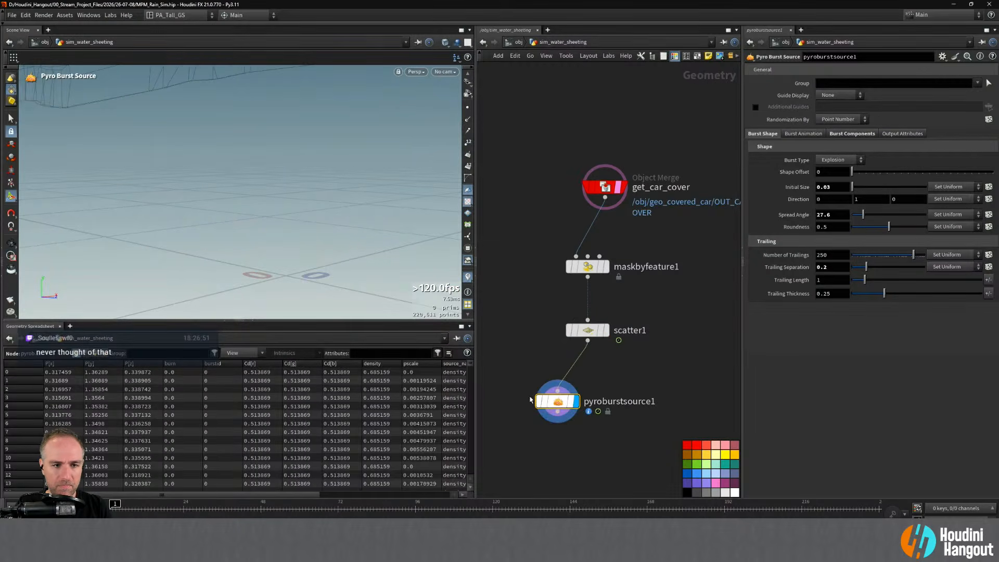
- Examine the bursts on the car cover from several angles, including one burst up close for its shape and direction
right_click_drag(93, 179, 43, 164, "alt")
middle_click_drag(300, 143, 312, 229, "alt")
right_click_drag(312, 228, 291, 172, "alt")
middle_click_drag(291, 172, 294, 203, "alt")
left_click_drag(417, 167, 359, 156, "alt")
right_click_drag(359, 157, 391, 183, "alt")
left_click_drag(392, 182, 345, 195, "alt")
left_click_drag(285, 220, 274, 178, "alt")
right_click_drag(273, 177, 255, 147, "alt")
left_click_drag(254, 146, 316, 145, "alt")
right_click_drag(315, 146, 386, 96, "alt")
middle_click_drag(387, 95, 359, 125, "alt")
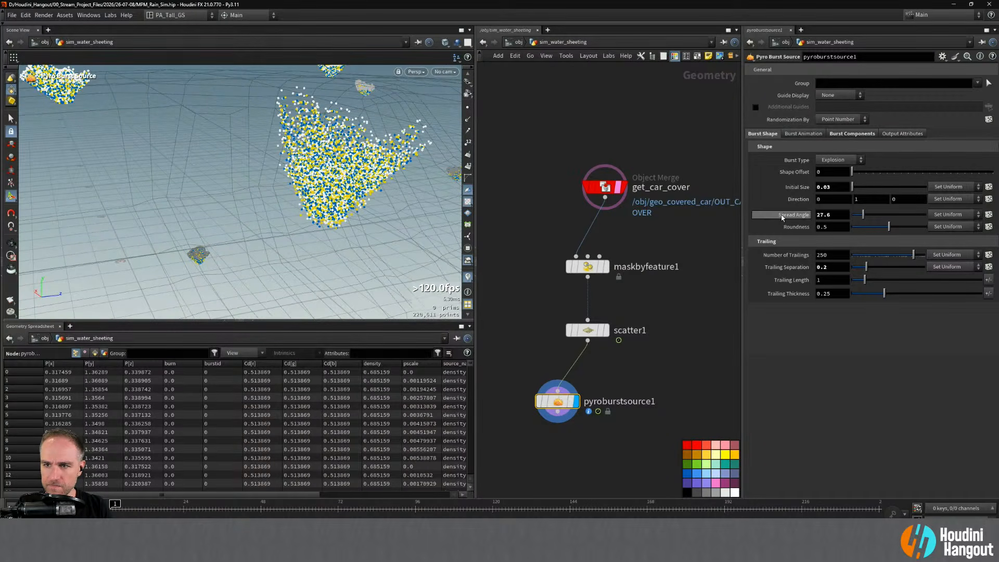
- Set the burst's frame duration to 1 and play the timeline to check the bursts, returning to frame 1
left_click(850, 134)
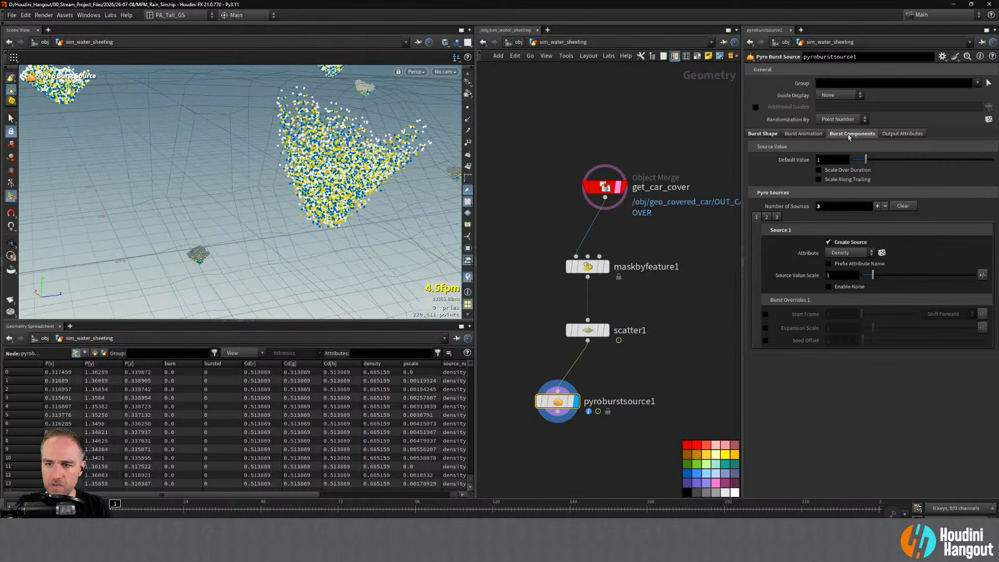
left_click(805, 135)
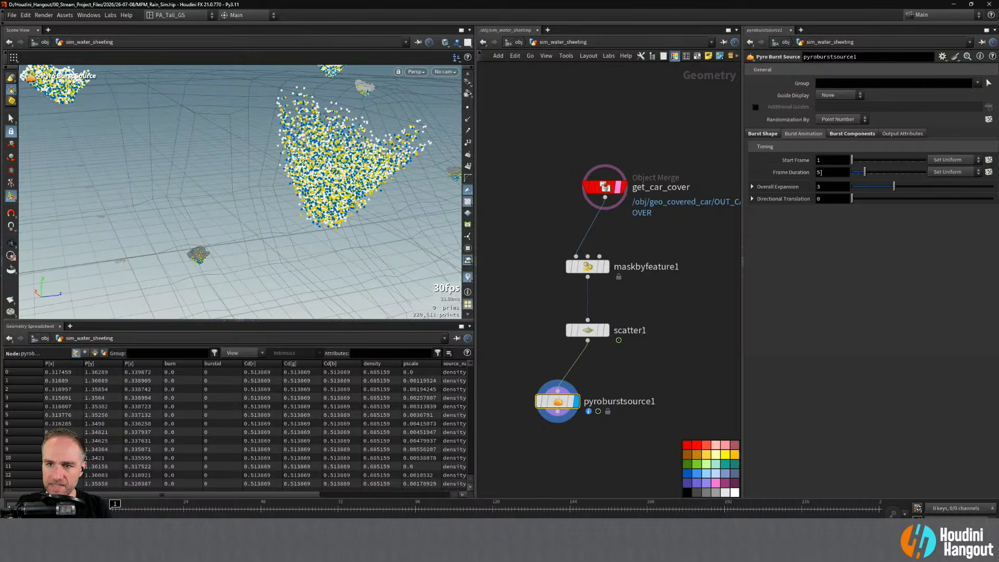
type("1")
key("Return")
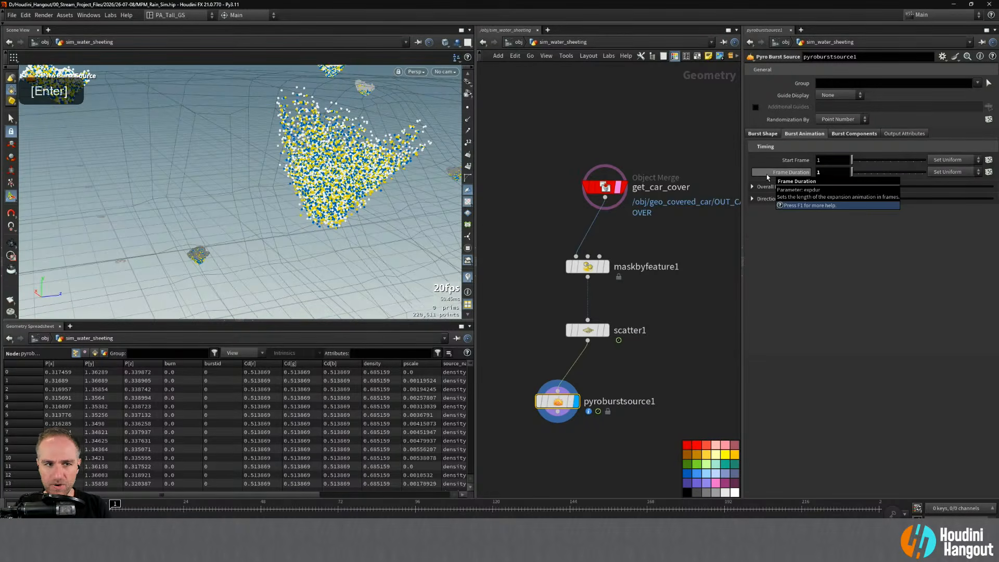
right_click_drag(263, 198, 278, 191, "alt")
left_click_drag(278, 191, 234, 158, "alt")
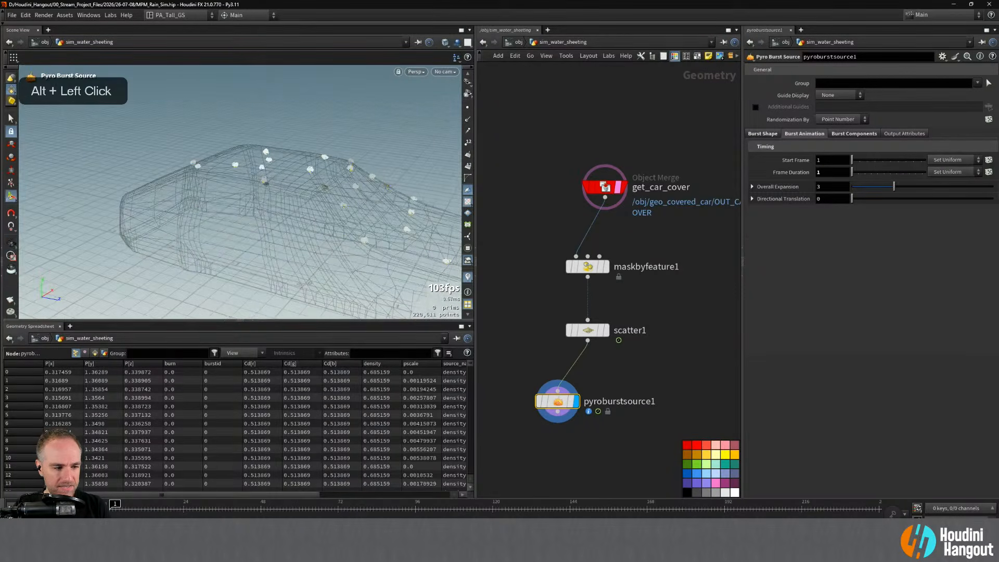
key("Up")
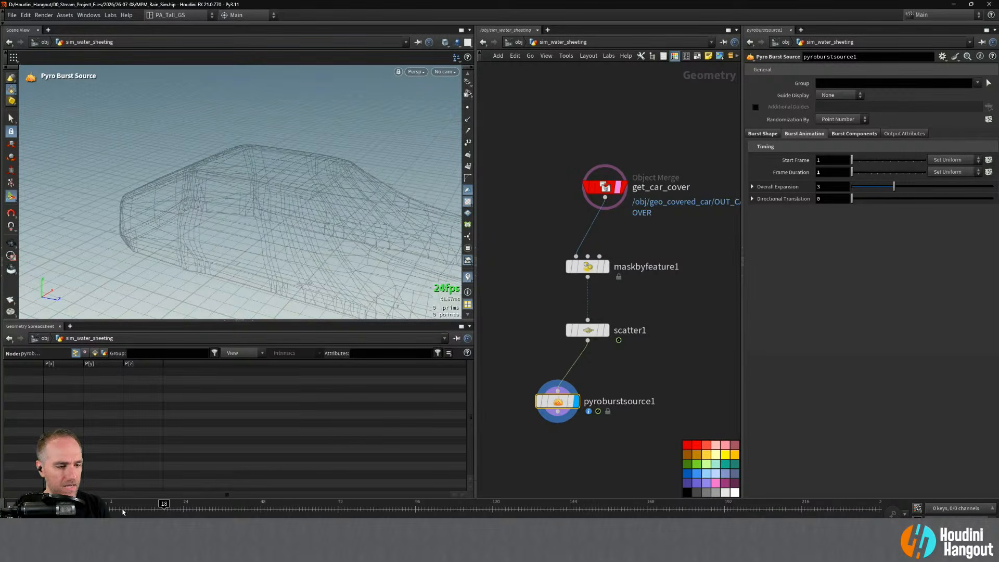
left_click_drag(164, 511, 110, 510)
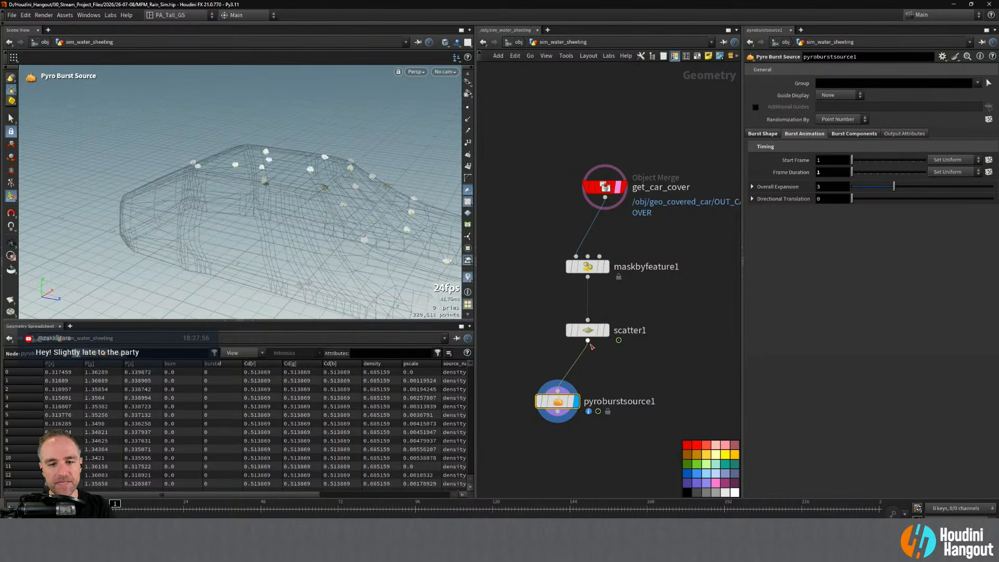
- Set scatter1's force total count to 1000 and check the denser bursts across the car cover
left_click(587, 330)
double_click(823, 128)
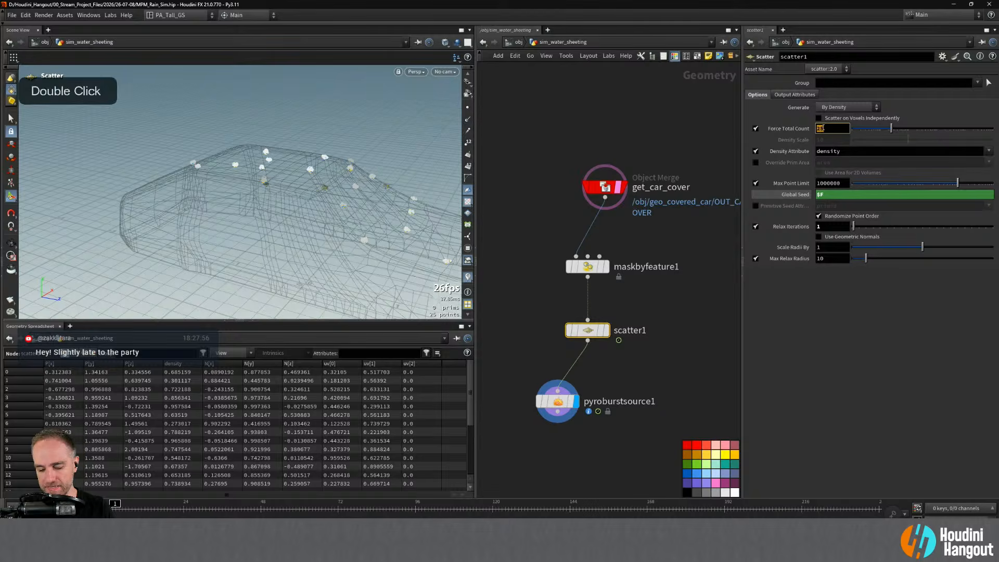
type("1000")
key("Return")
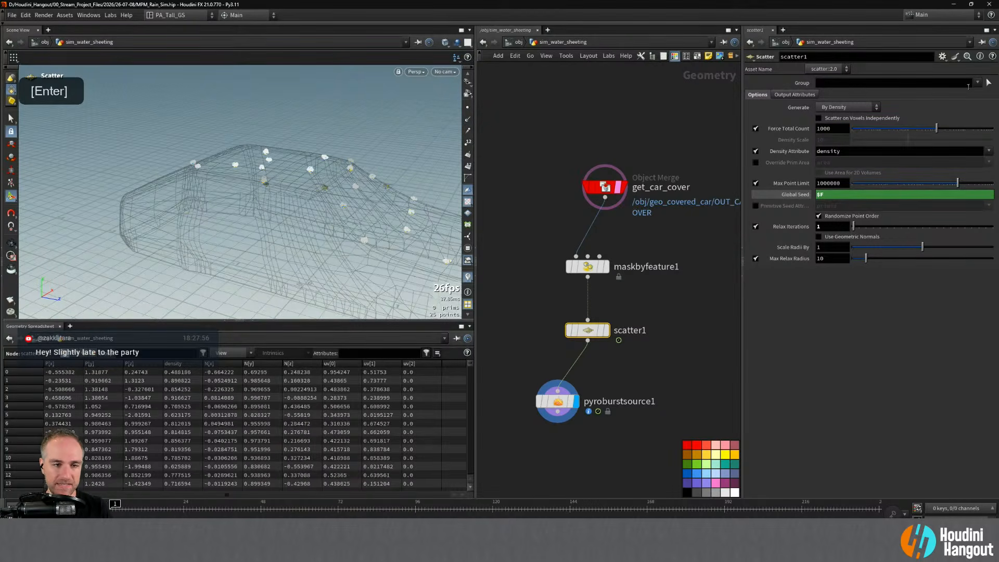
left_click_drag(235, 177, 416, 185, "alt")
left_click(544, 401)
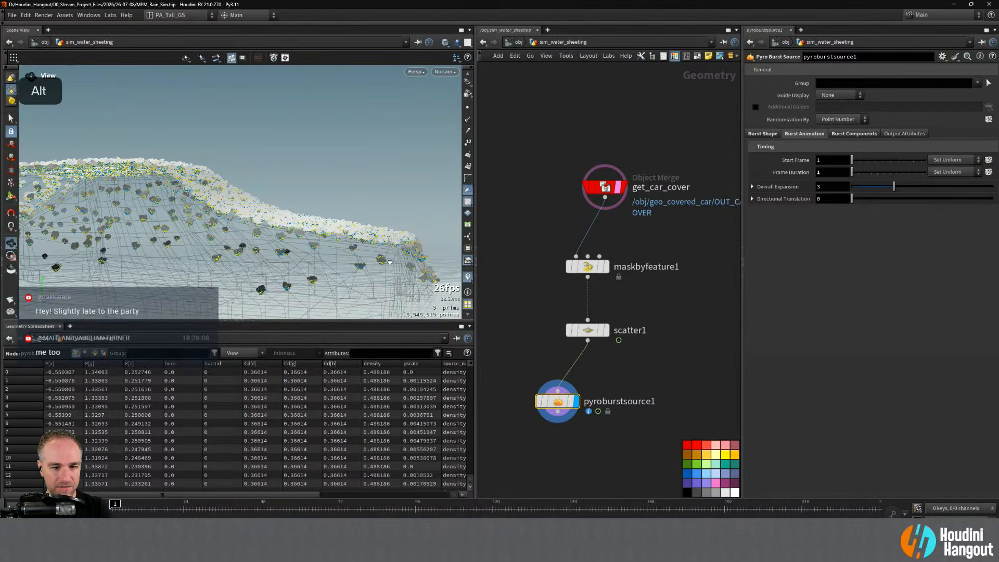
left_click_drag(312, 268, 343, 270, "alt")
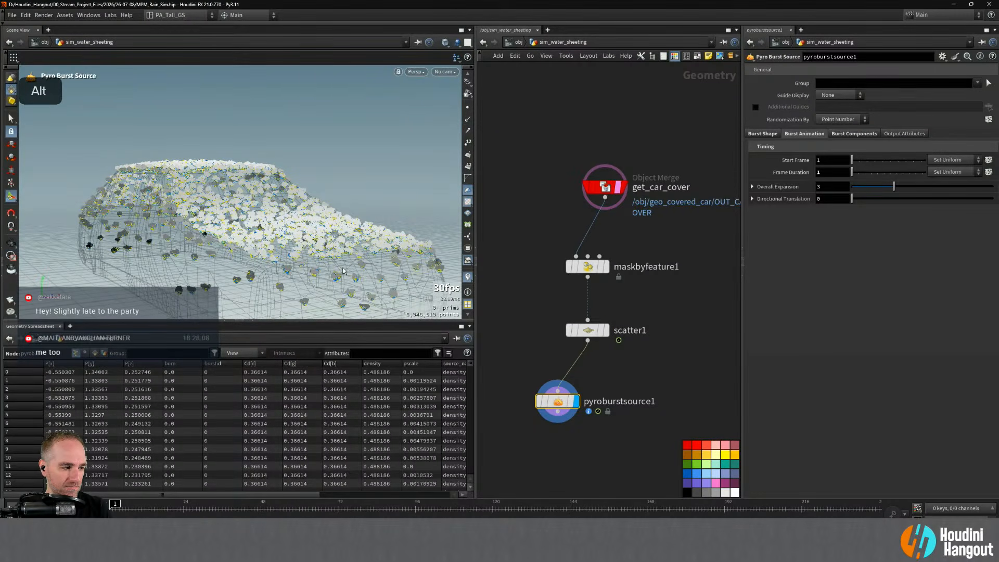
- Move pyroburstsource1 slightly lower in the network and set its start frame to Use Attribute
left_click_drag(547, 401, 548, 422)
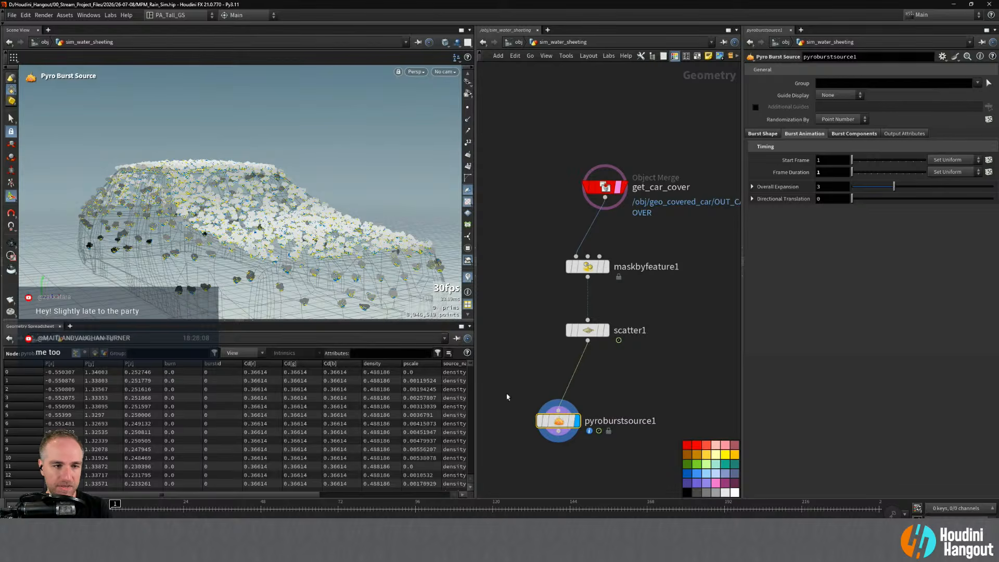
left_click_drag(315, 251, 346, 281, "alt")
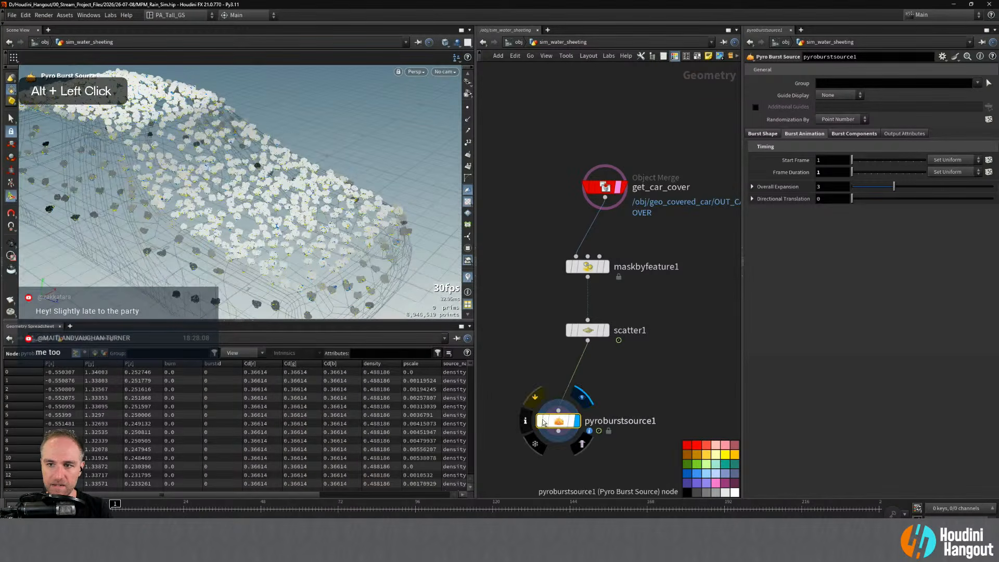
left_click(958, 159)
left_click(944, 209)
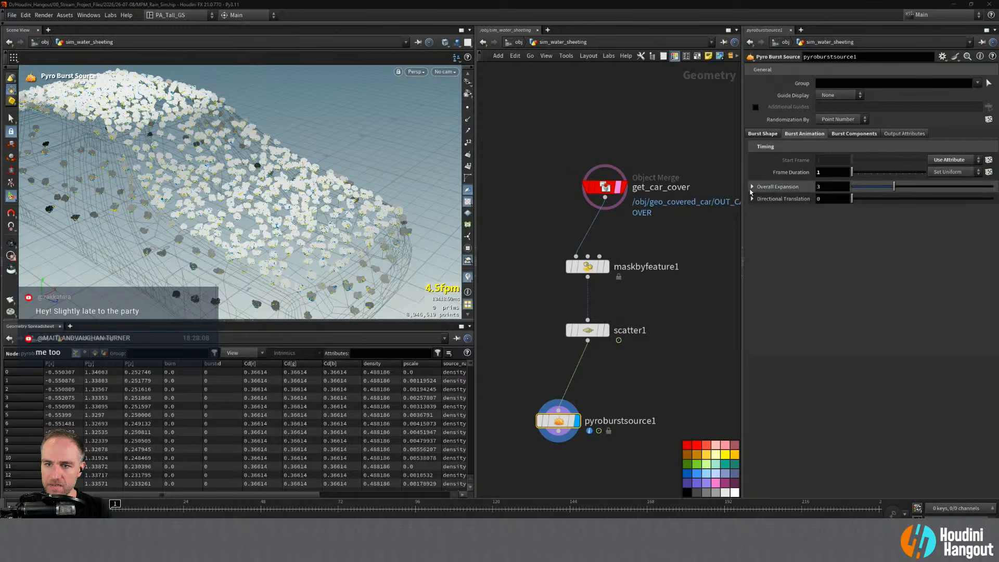
- Review pyroburstsource1's other parameter groups and open the help entry for Start Frame
left_click(856, 133)
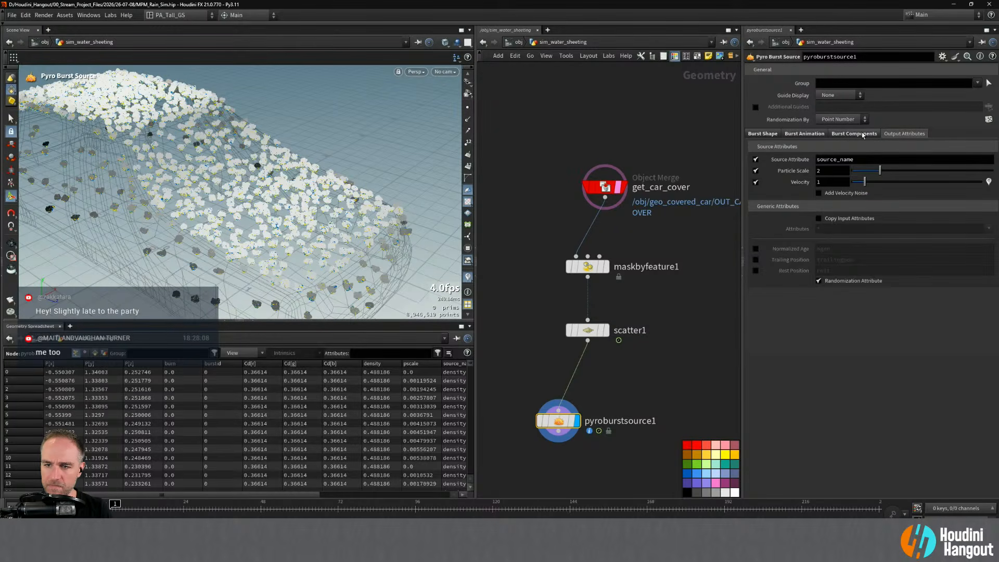
left_click(773, 134)
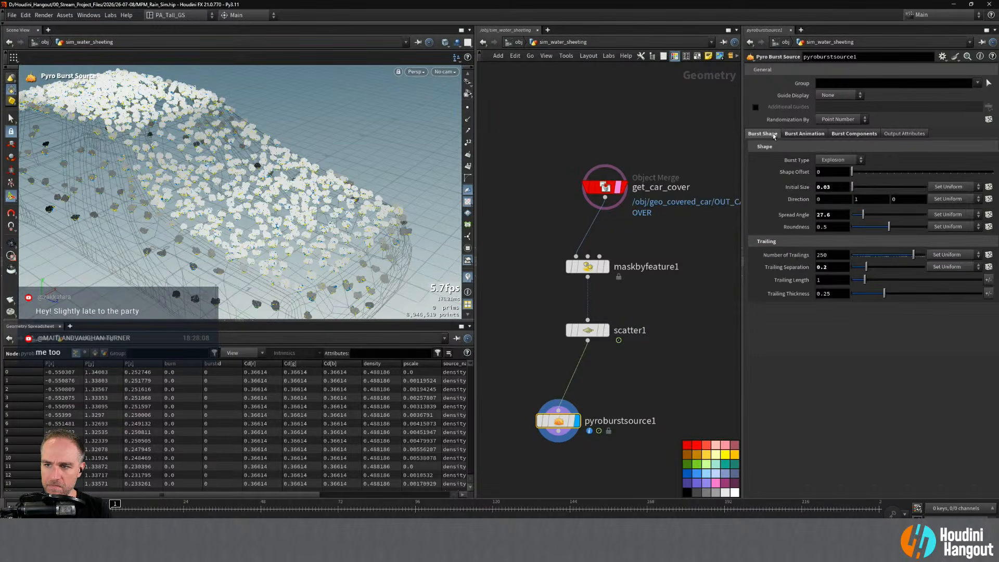
left_click(805, 134)
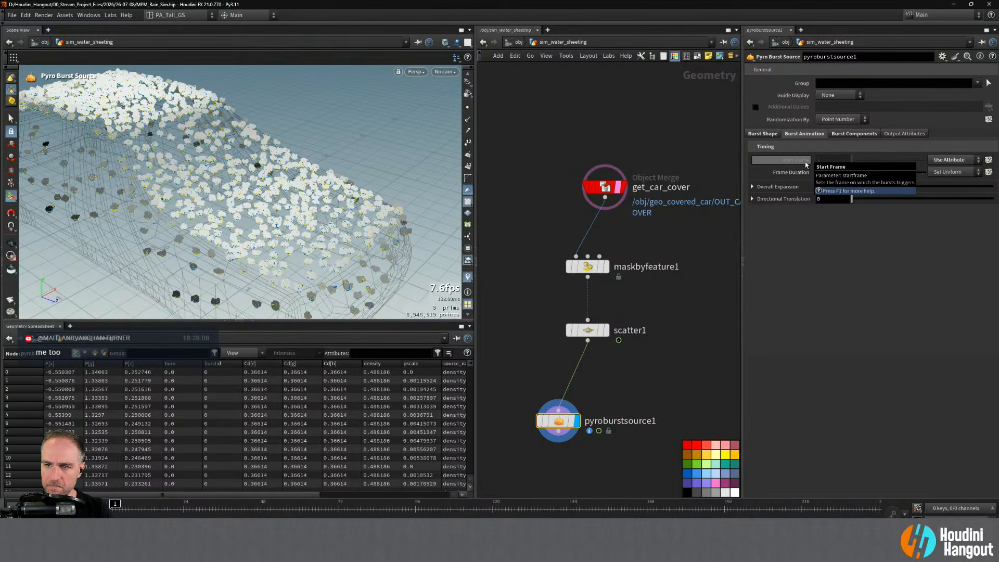
key("F1")
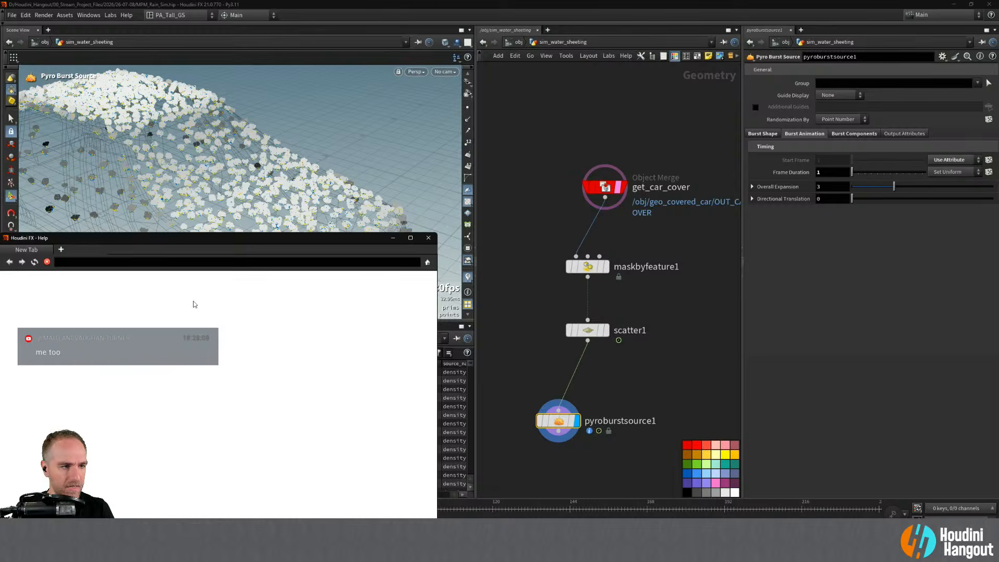
left_click_drag(196, 240, 267, 145)
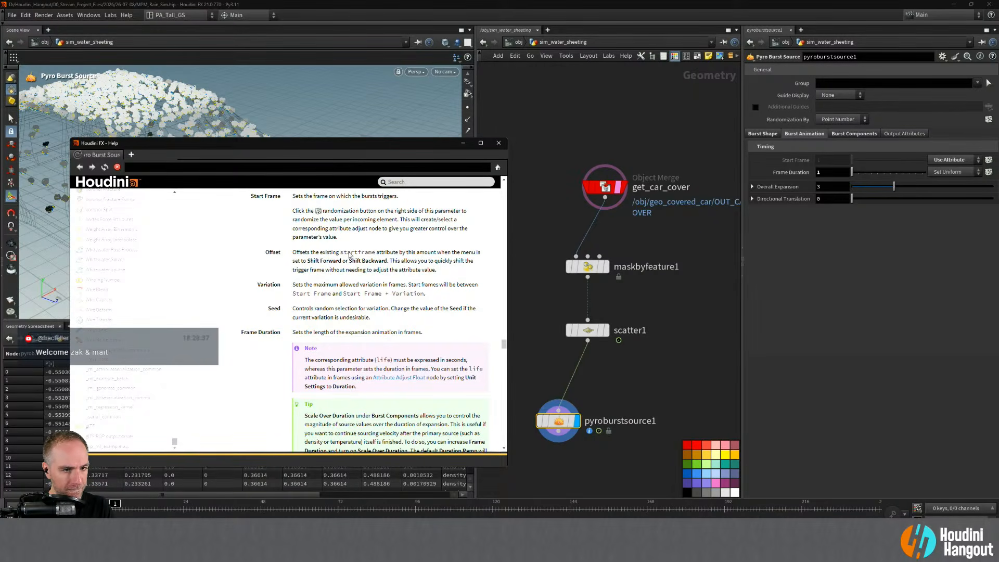
- Close the help window and insert an Attribute Adjust Integer node between scatter1 and pyroburstsource1
left_click(463, 143)
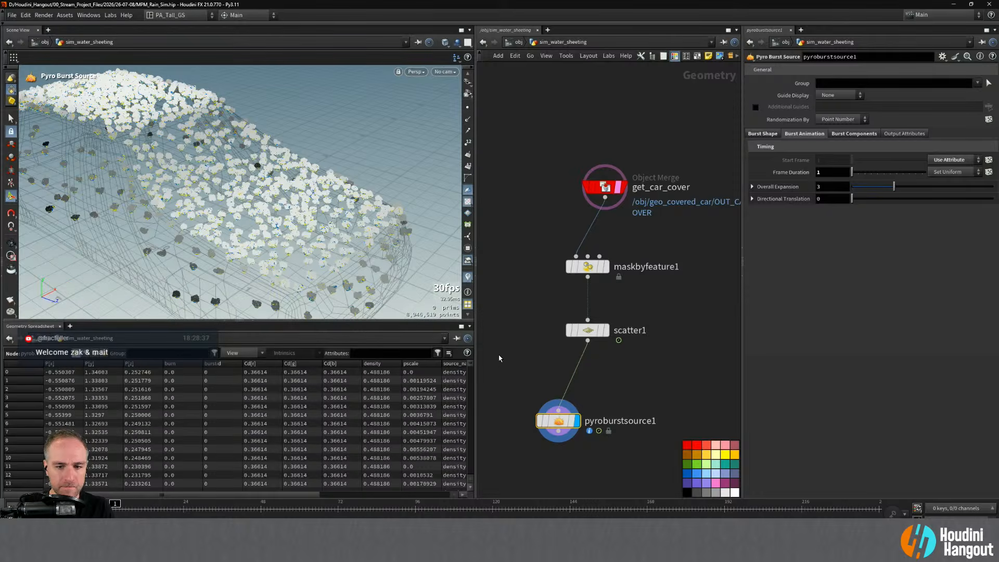
middle_click_drag(526, 378, 531, 374)
key("Tab")
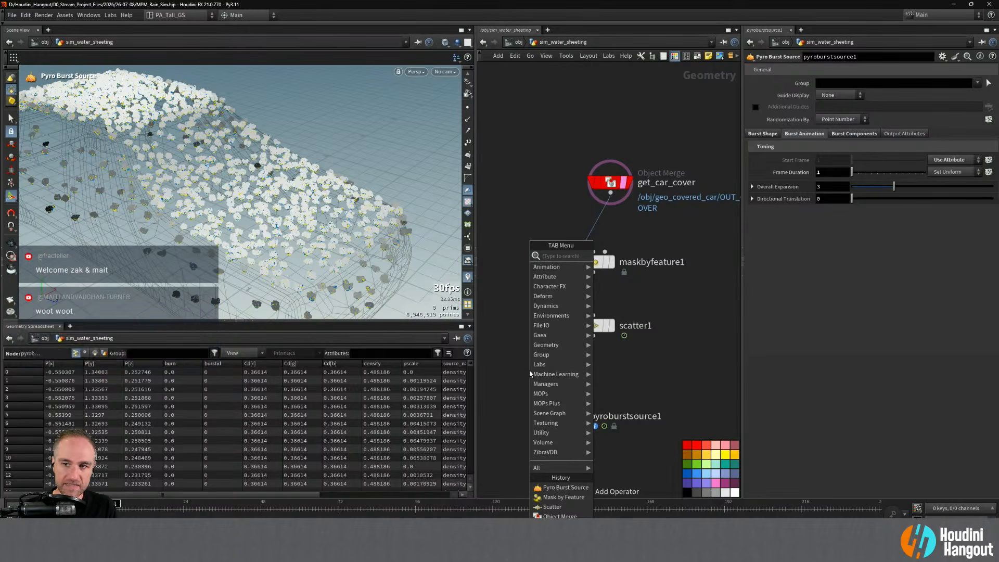
type("att adj")
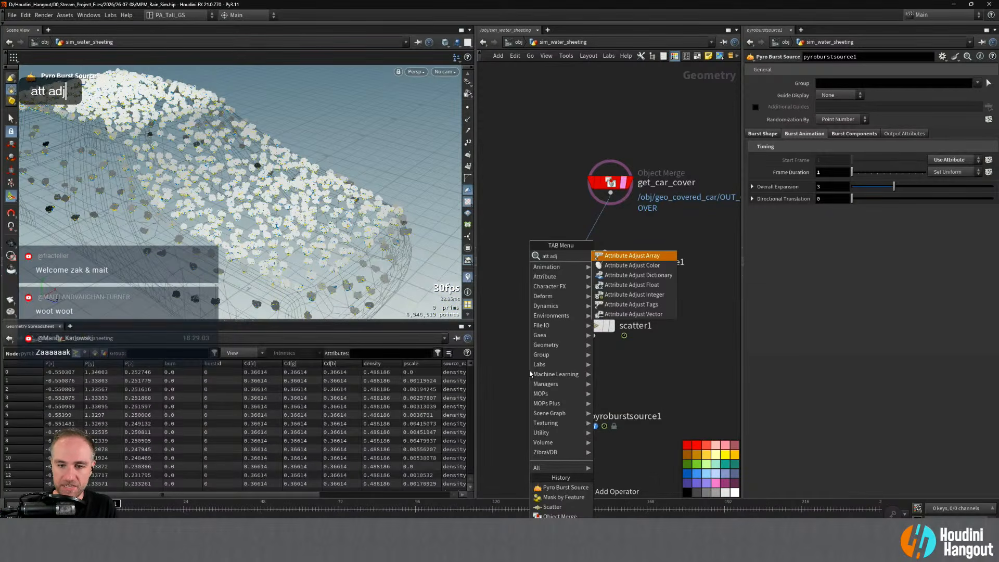
key("Down")
key("Down")
key("Down")
key("Return")
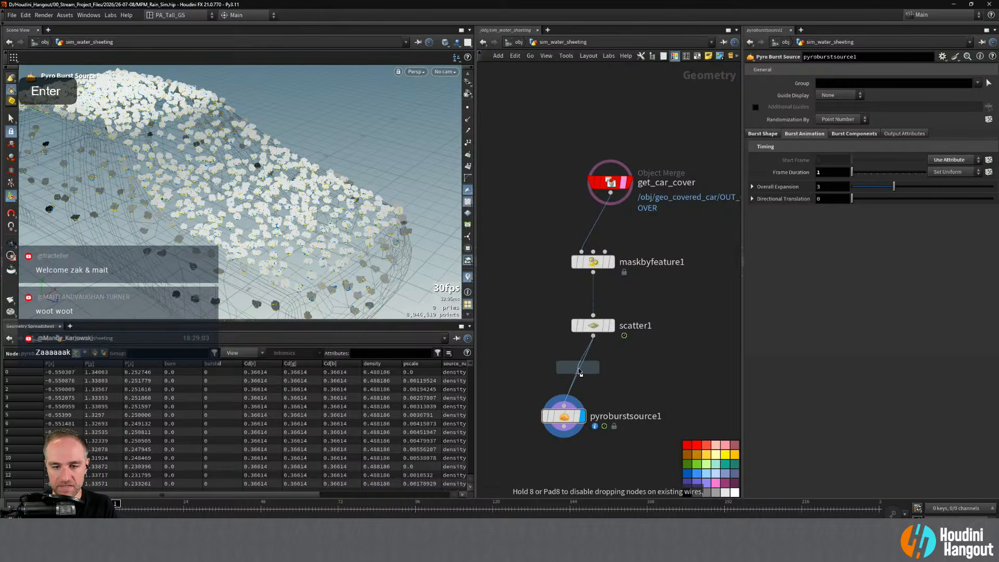
left_click(562, 369)
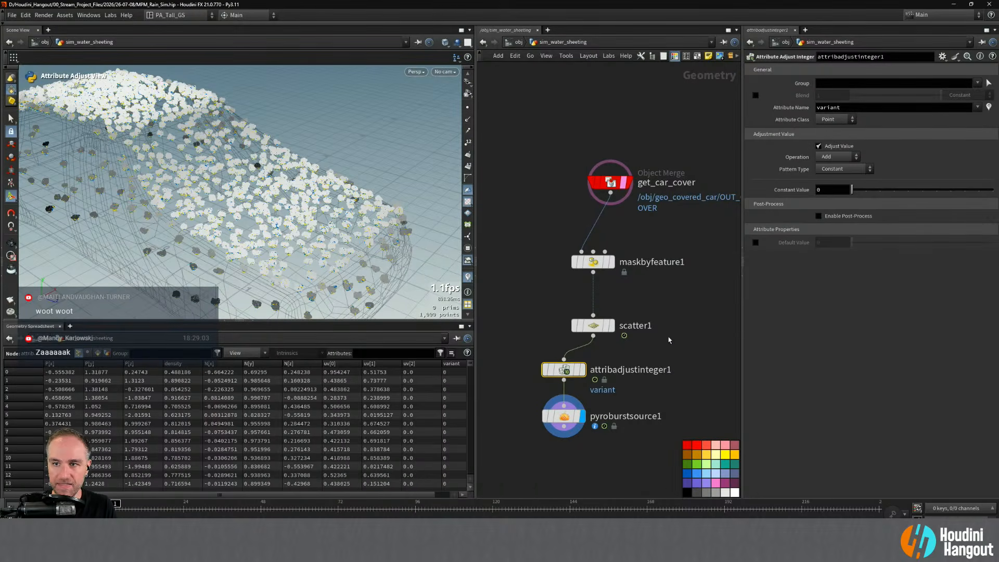
- Name the integer node's attribute startframe and change its pattern type to Random
double_click(858, 106)
type("star")
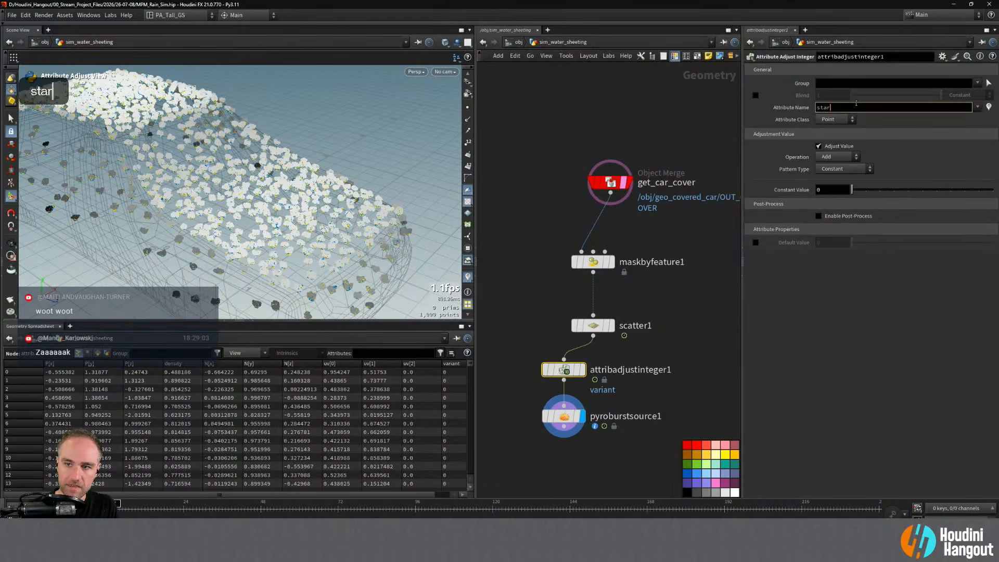
type("tframe")
key("Return")
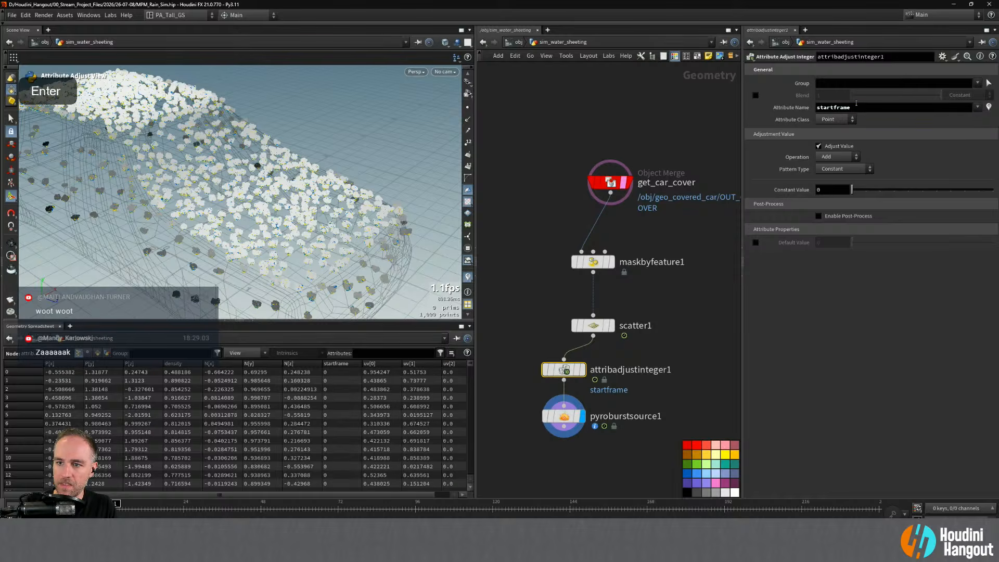
left_click(838, 169)
left_click(833, 191)
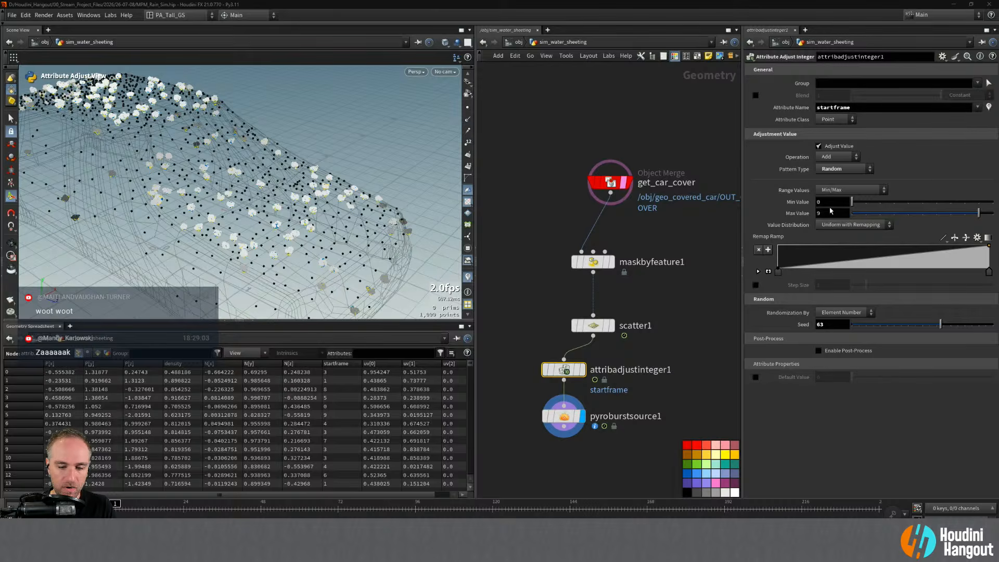
- Set the random startframe range to a minimum of 1 and a maximum of 240, and check the bursts on the car
double_click(829, 203)
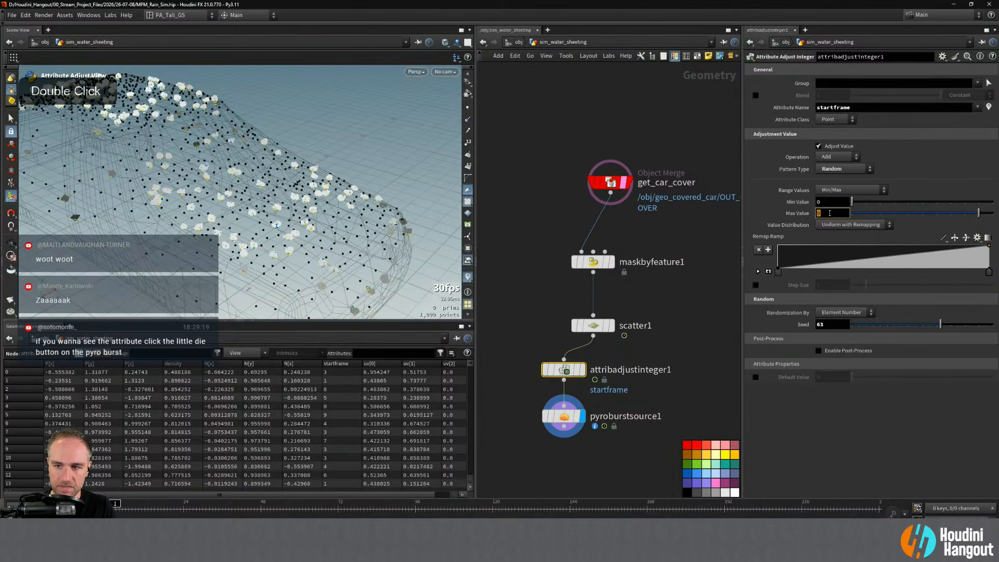
type("1")
key("Tab")
type("240")
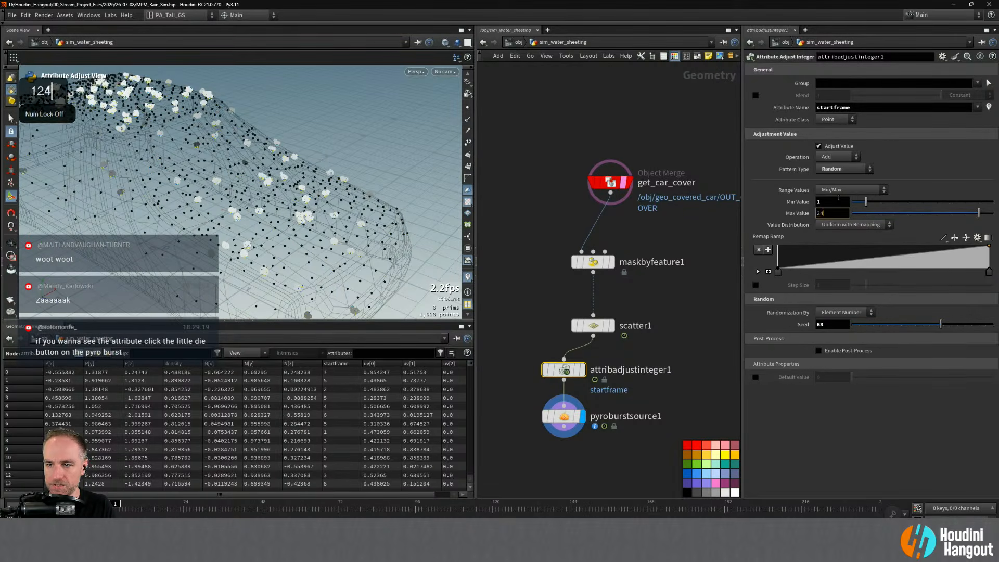
key("Return")
left_click_drag(307, 218, 377, 172, "alt")
left_click(554, 330)
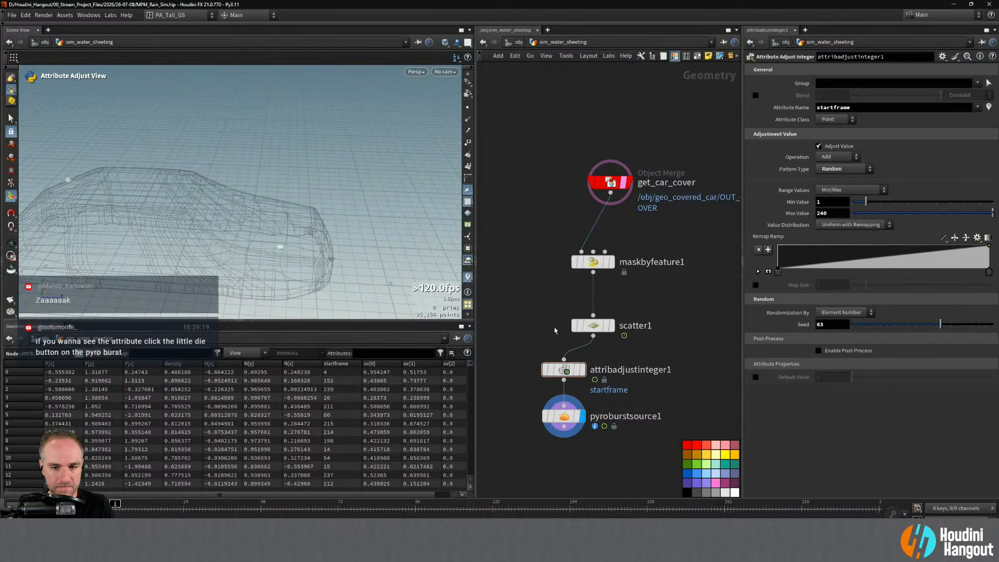
key("Up")
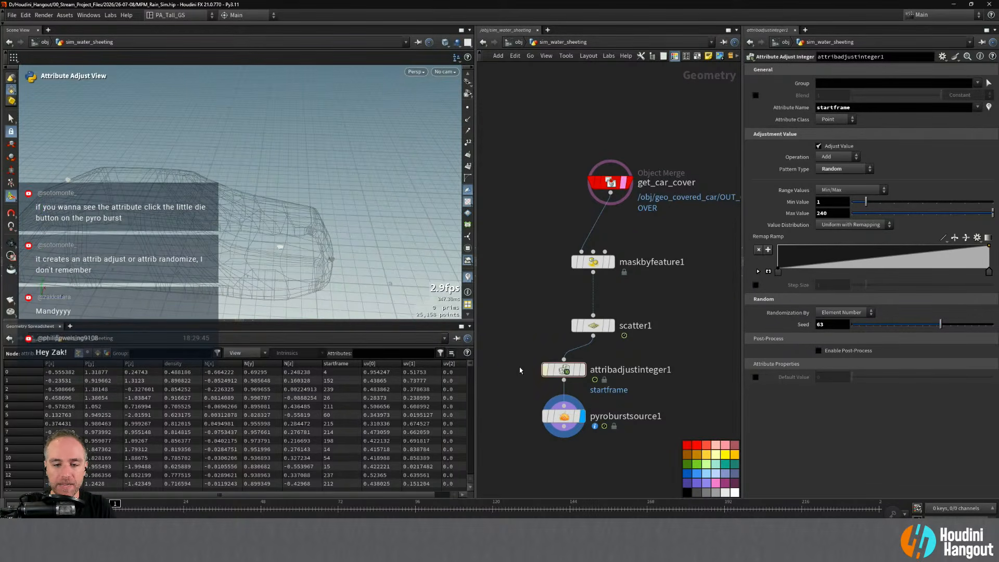
- Replace the integer adjust node with the attribute node generated by pyroburstsource1's Start Frame randomization
left_click(564, 369)
key("Delete")
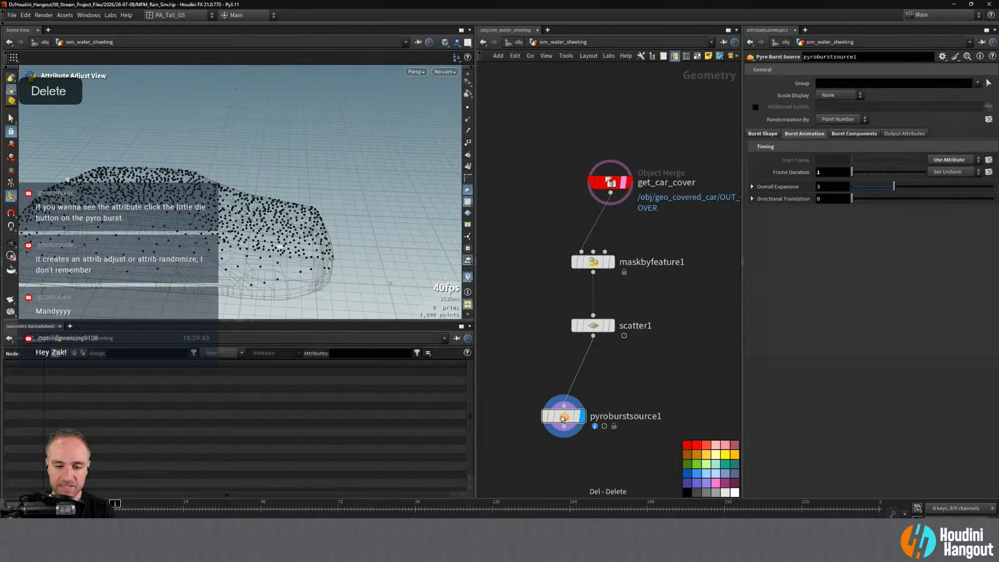
left_click(988, 159)
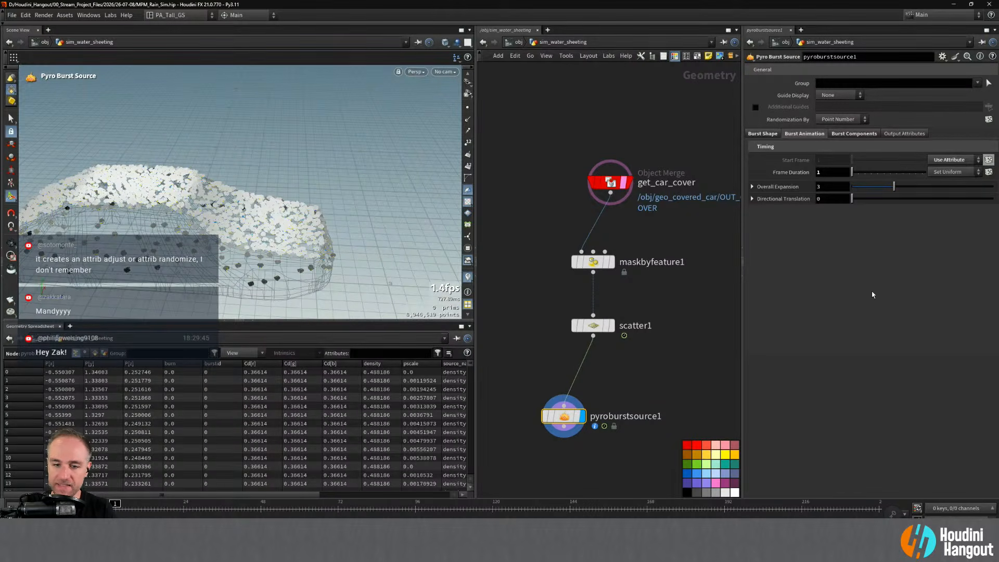
left_click_drag(597, 333, 571, 336)
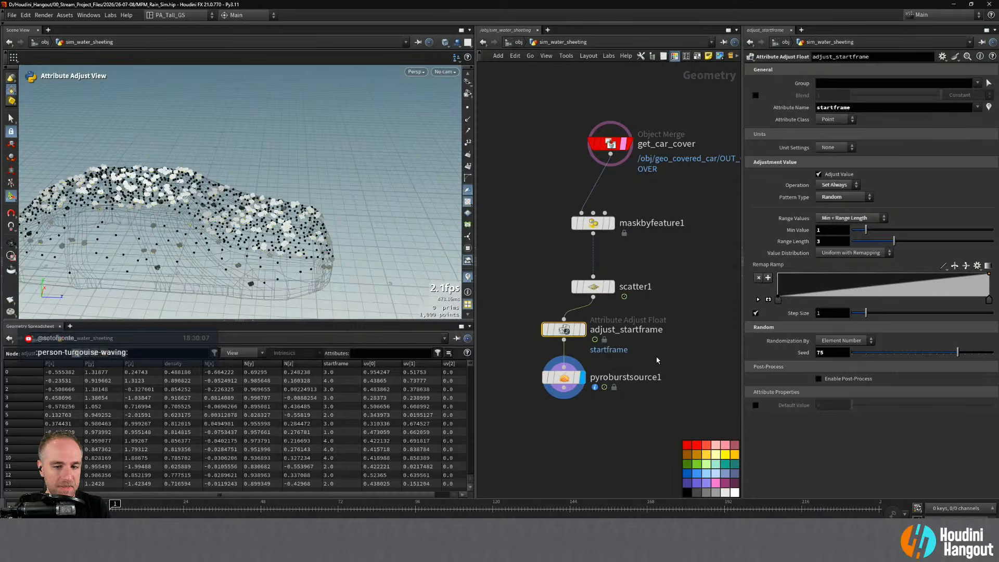
- Inspect the bursts from pyroburstsource1 across the car cover with the randomized start frames
left_click(569, 377)
right_click_drag(229, 197, 265, 204, "alt")
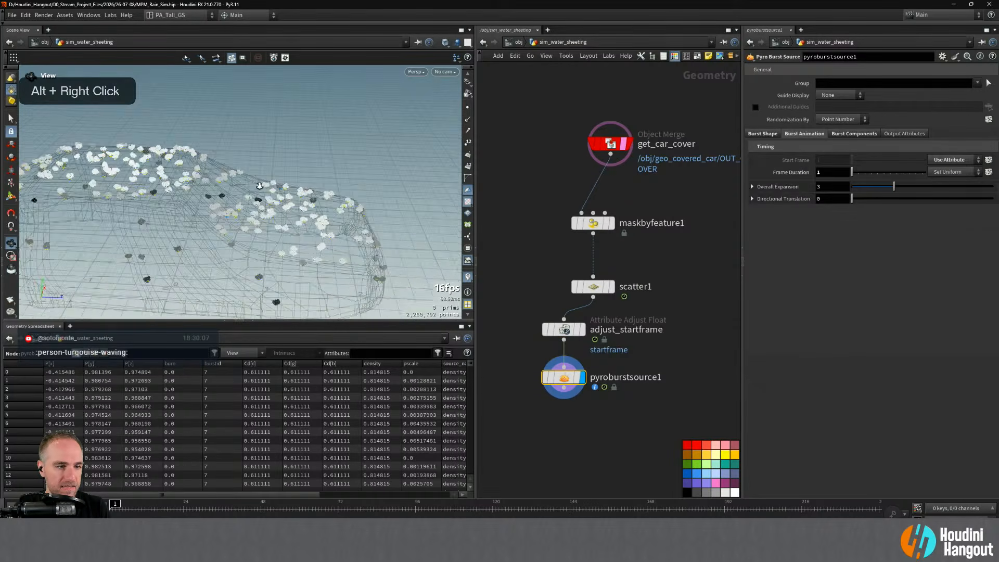
left_click_drag(266, 204, 224, 194, "alt")
middle_click_drag(224, 194, 252, 182, "alt")
left_click_drag(252, 182, 281, 170, "alt")
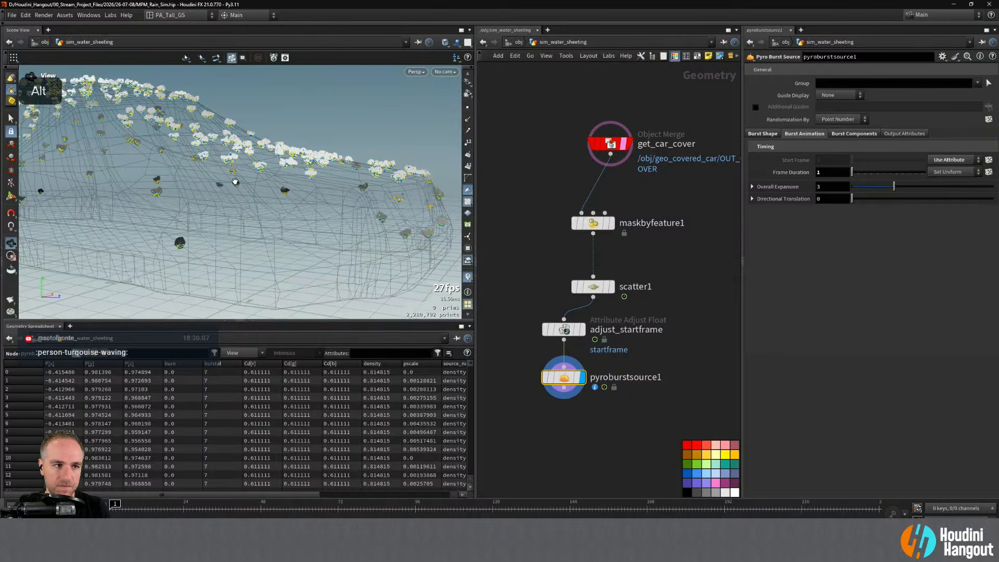
left_click_drag(281, 211, 277, 191, "alt")
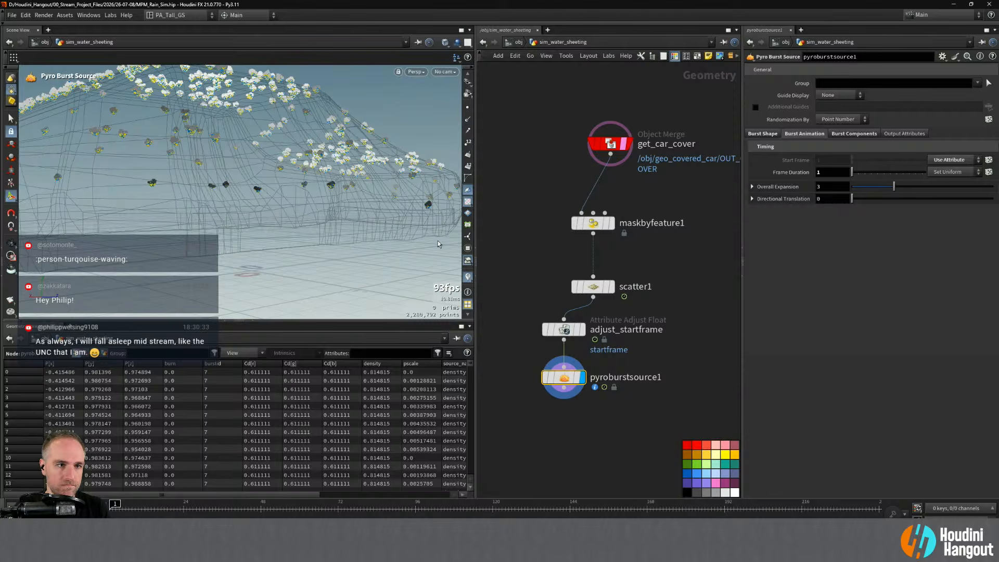
- Try deleting scatter1 and adjust_startframe from the network, and undo the deletion
left_click_drag(541, 285, 635, 341)
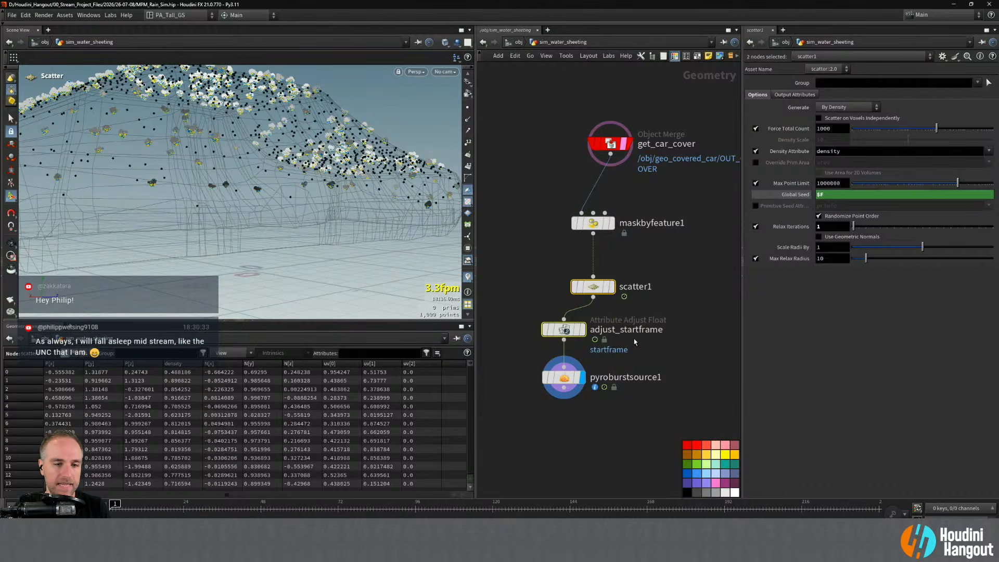
left_click_drag(274, 131, 231, 182, "alt")
right_click_drag(232, 182, 206, 156, "alt")
middle_click_drag(205, 156, 219, 161, "alt")
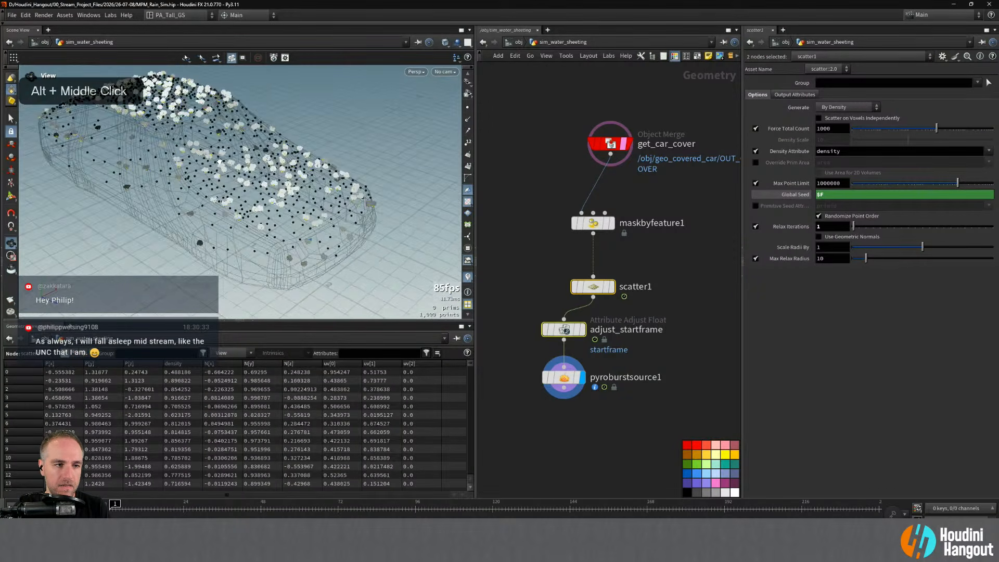
left_click_drag(219, 161, 267, 198, "alt")
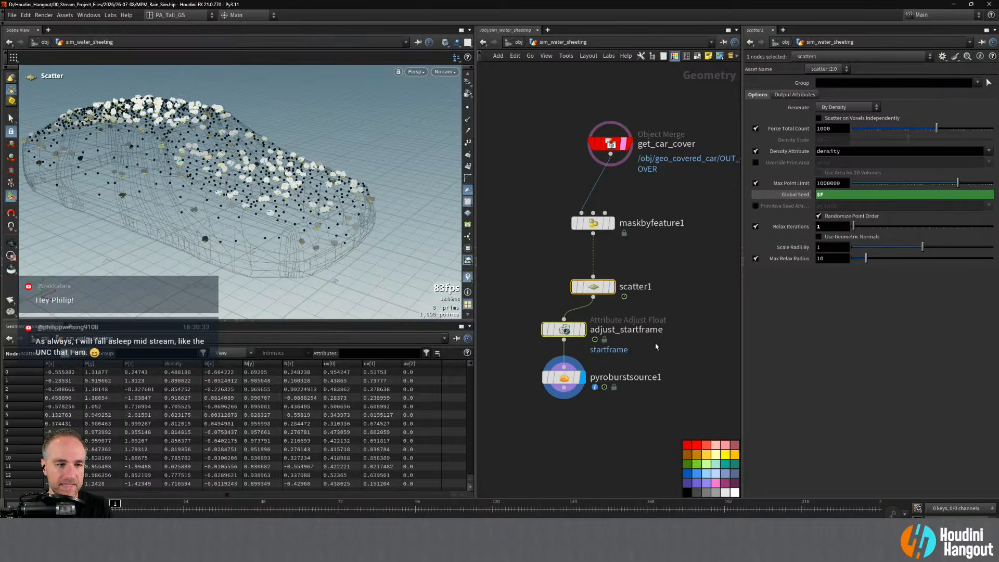
key("Delete")
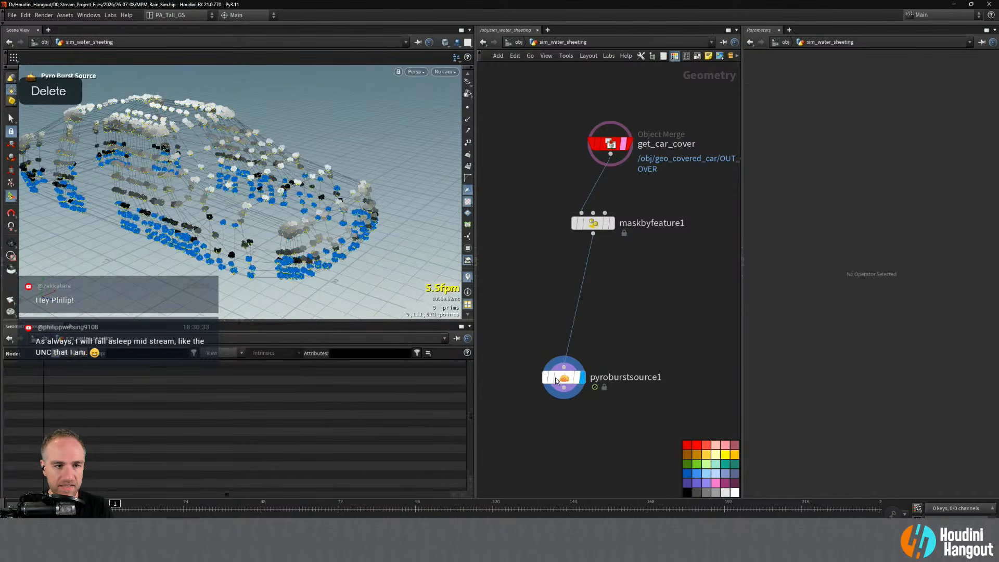
mouse_move(552, 383)
key("ctrl+z")
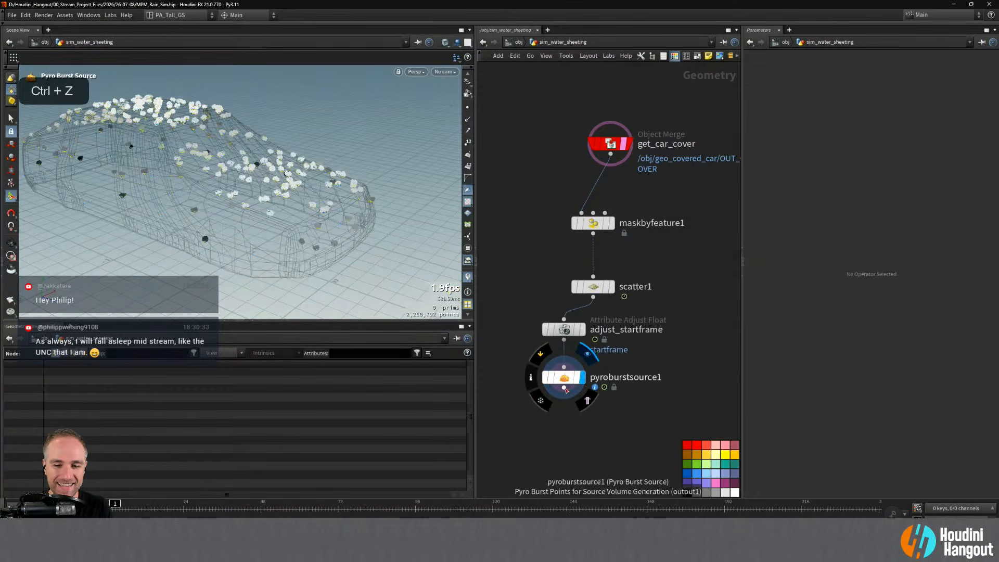
- Detach pyroburstsource1 from the chain, place it beside scatter1, and delete adjust_startframe
left_click_drag(569, 386, 495, 269)
left_click(496, 269)
right_click_drag(292, 156, 221, 208, "alt")
left_click_drag(223, 206, 318, 195, "alt")
left_click(563, 330)
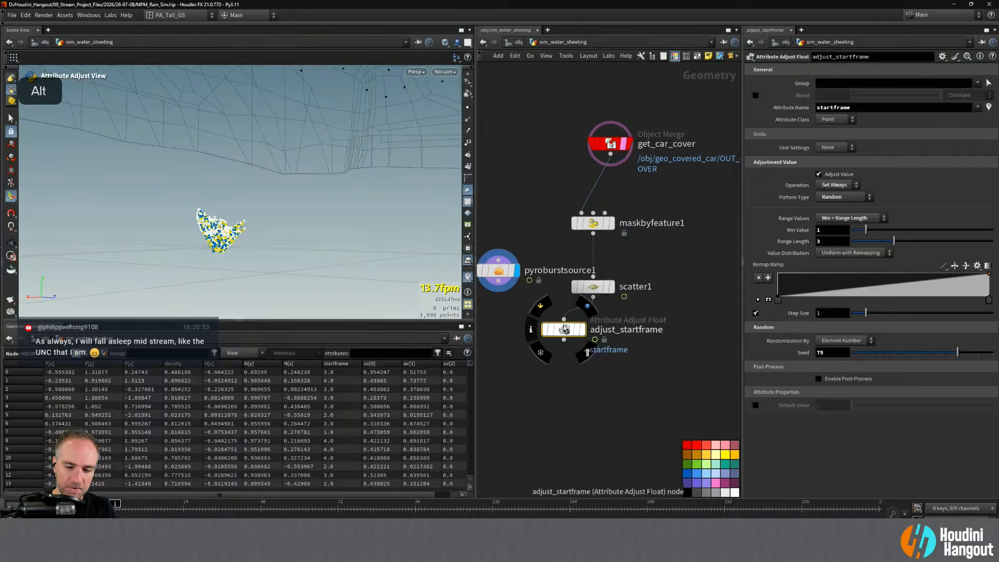
key("Delete")
left_click_drag(503, 270, 497, 285)
- Add a Copy to Points node that copies pyroburstsource1 onto the scatter1 points, and display its result
key("Tab")
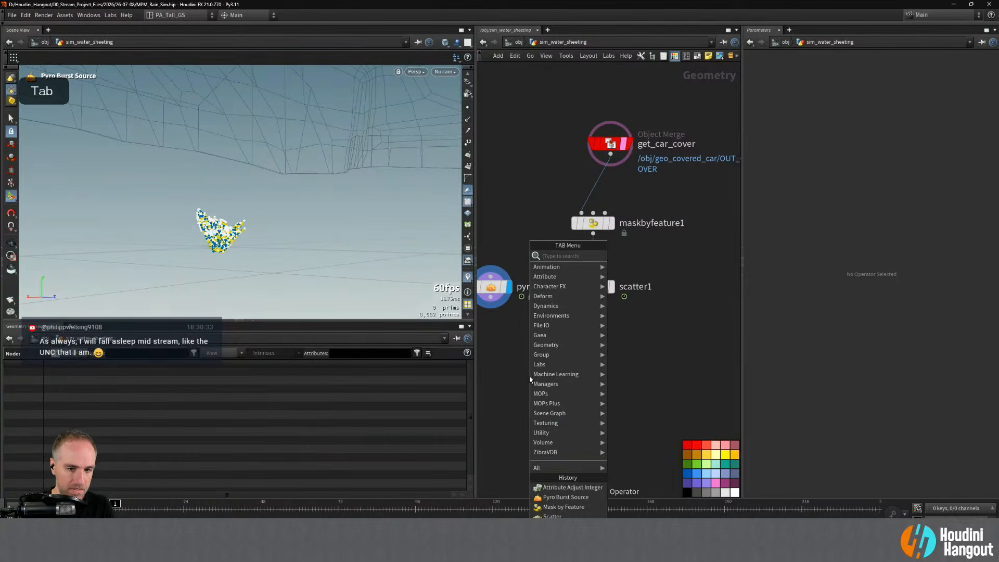
type("copy to")
key("Return")
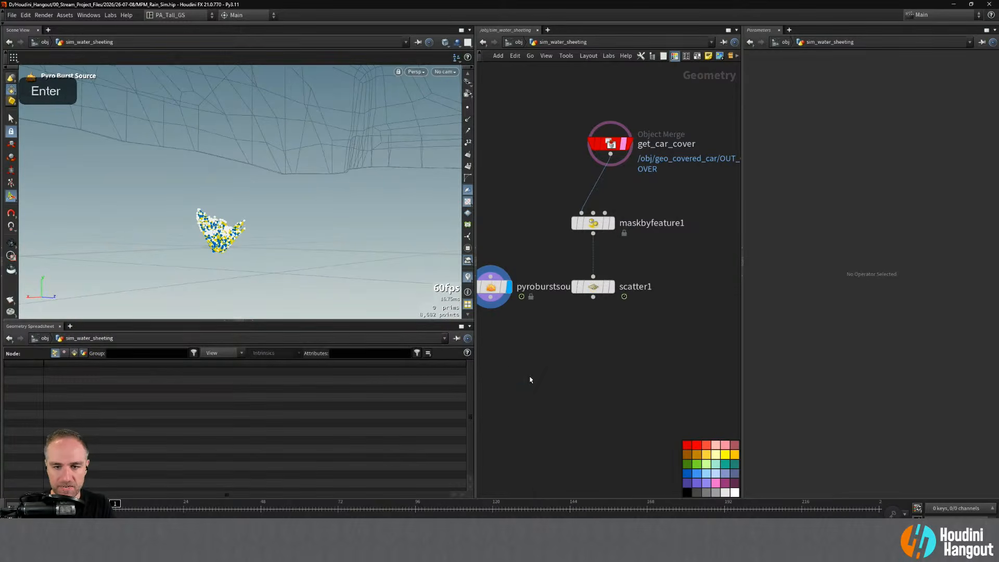
left_click(537, 357)
left_click_drag(528, 346, 490, 297)
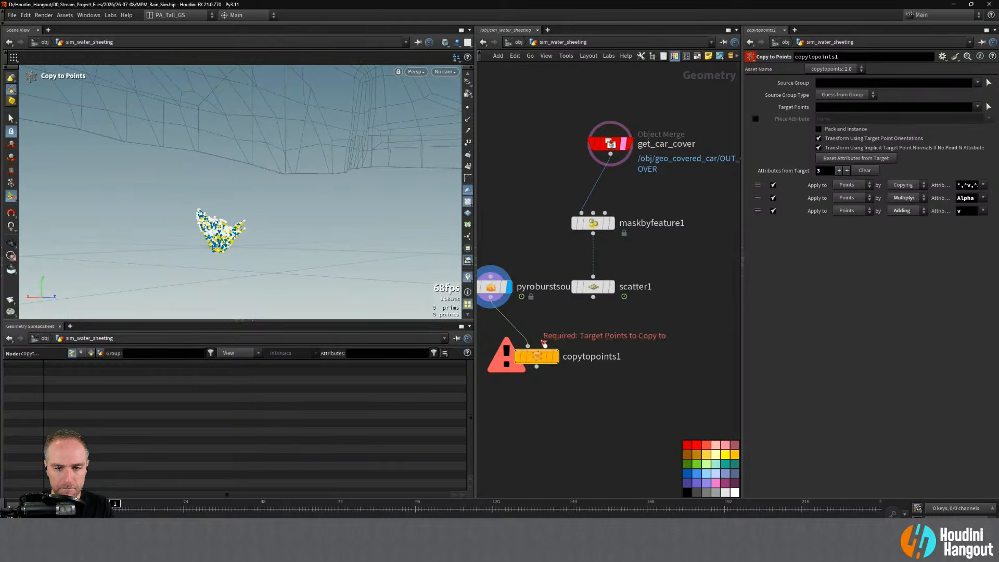
left_click_drag(545, 346, 593, 298)
left_click(556, 356)
- Examine the copied bursts over the whole car cover and close up for their orientation
right_click_drag(208, 161, 260, 140, "alt")
middle_click_drag(261, 141, 271, 197, "alt")
left_click_drag(271, 198, 316, 128, "alt")
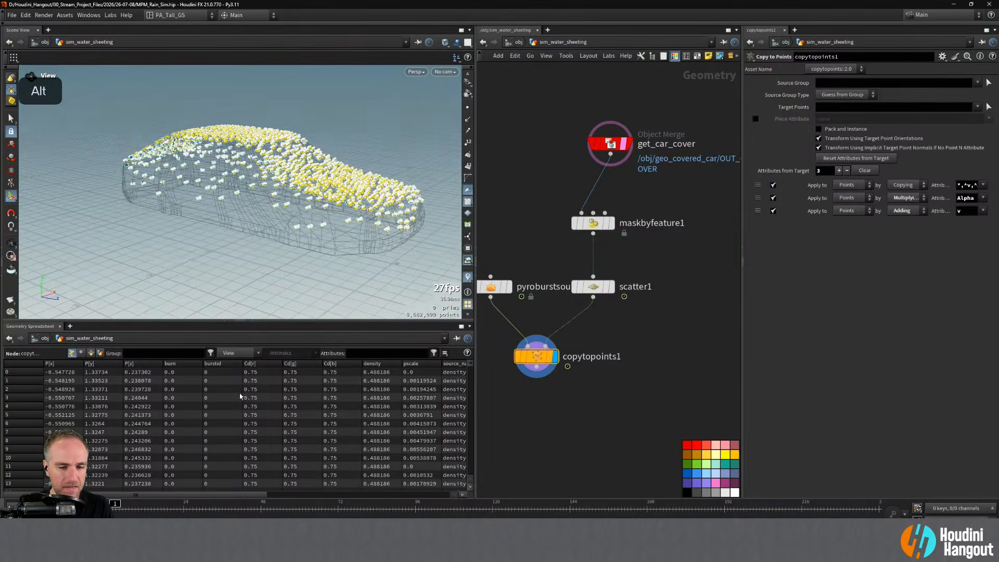
right_click_drag(316, 127, 250, 229, "alt")
left_click_drag(250, 229, 275, 237, "alt")
right_click_drag(274, 237, 249, 270, "alt")
left_click_drag(250, 271, 201, 218, "alt")
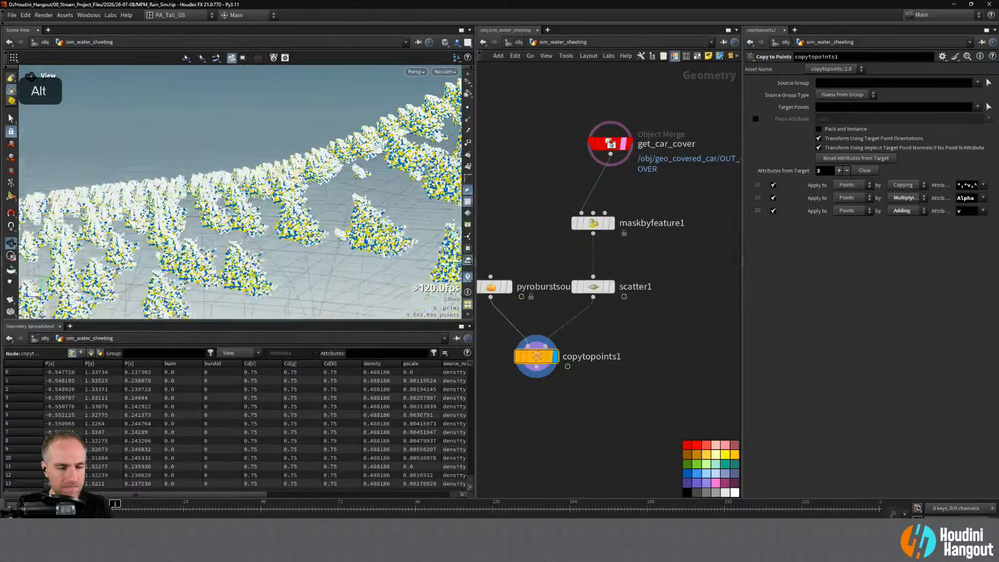
- Display scatter1 with its point normals to check their directions, and hide the normals again
left_click(611, 286)
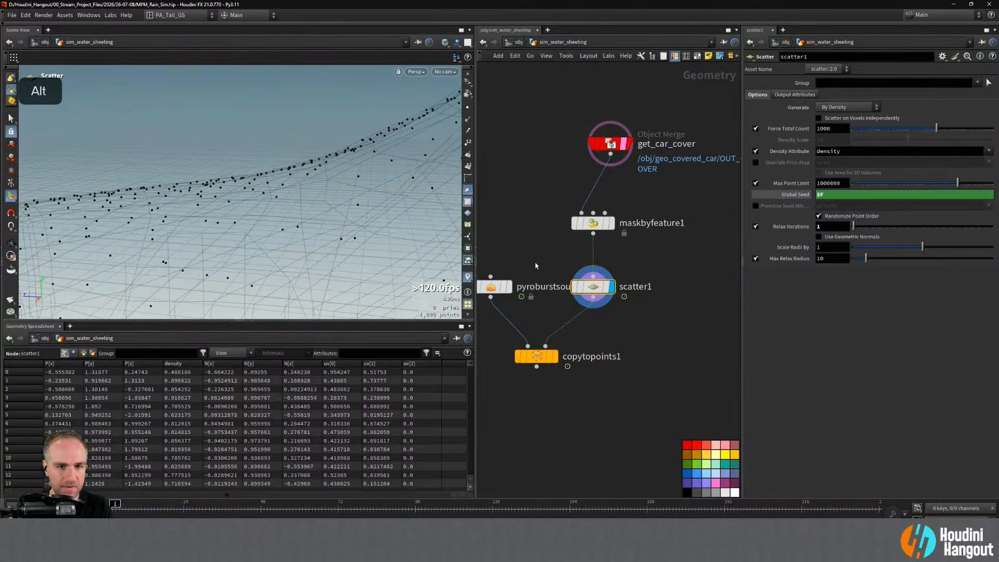
left_click(468, 123)
right_click_drag(317, 189, 260, 202, "alt")
left_click_drag(260, 201, 384, 201, "alt")
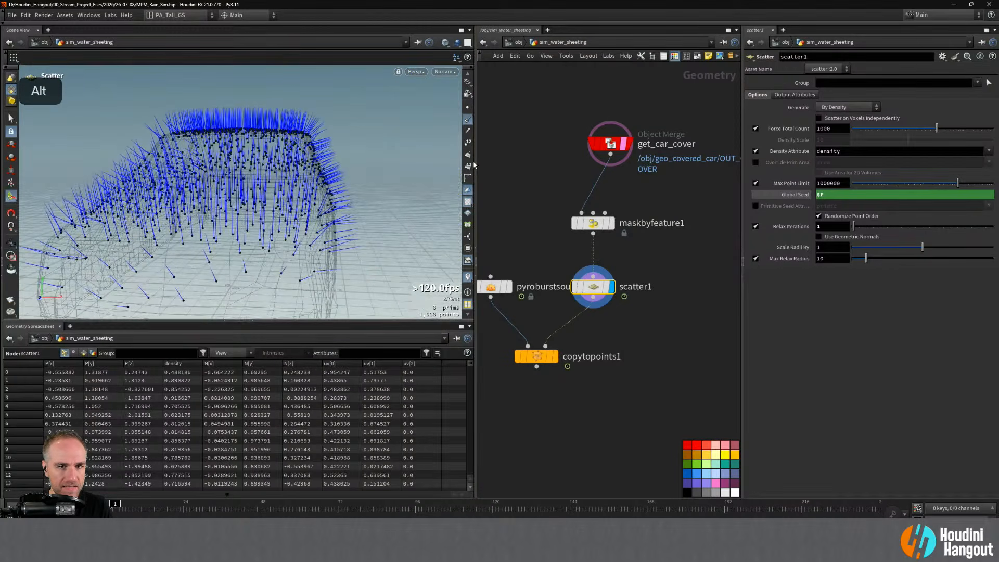
left_click(468, 121)
- Display pyroburstsource1 and move it slightly up and away from scatter1 in the network
middle_click_drag(504, 232, 555, 238, "alt")
left_click(564, 270)
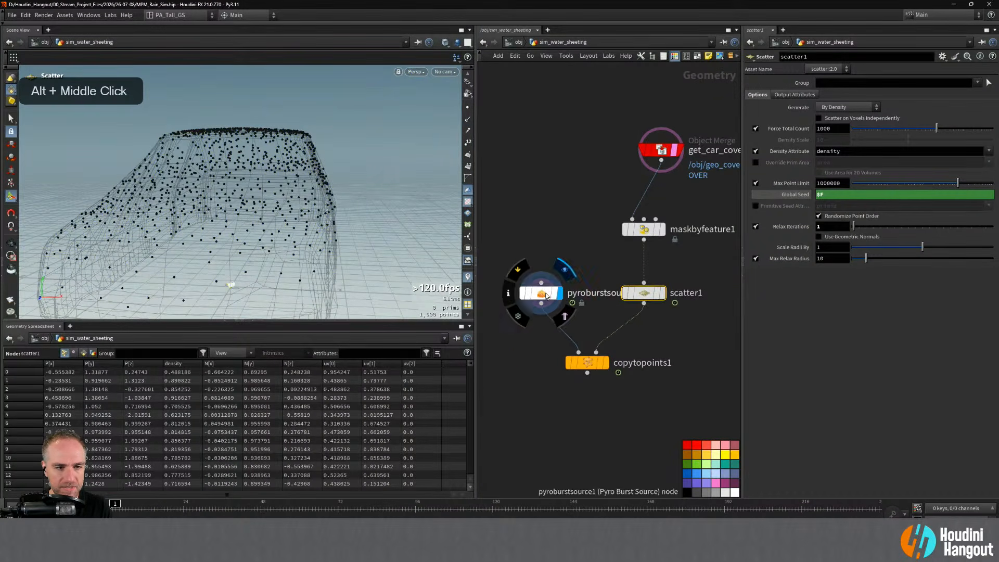
left_click_drag(545, 296, 538, 281)
left_click(538, 281)
- Examine the single source burst at the origin from several angles and distances
left_click_drag(283, 179, 299, 204, "alt")
right_click_drag(299, 204, 334, 163, "alt")
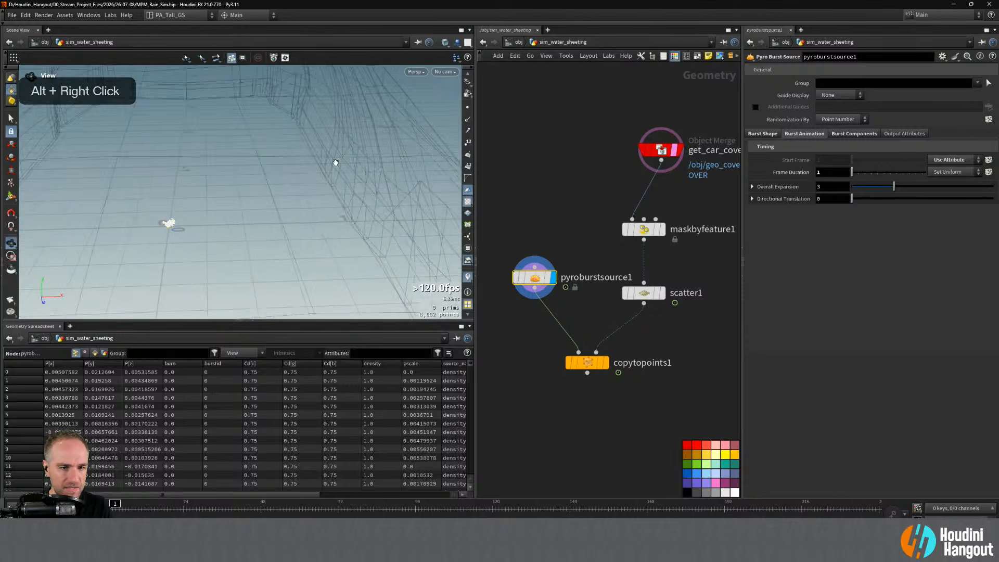
middle_click_drag(335, 163, 325, 202, "alt")
right_click_drag(273, 217, 326, 174, "alt")
left_click_drag(156, 238, 288, 212, "alt")
mouse_move(289, 213)
middle_mouse_down("alt")
mouse_move(276, 231)
mouse_move(288, 227)
middle_mouse_up("alt")
right_click_drag(288, 227, 192, 232, "alt")
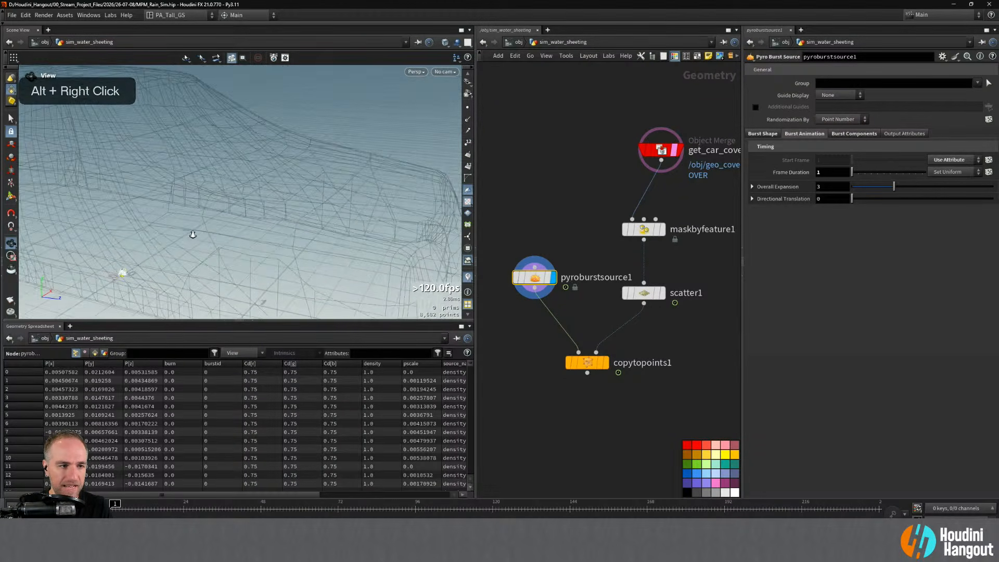
middle_click_drag(192, 233, 297, 230, "alt")
right_click_drag(297, 230, 309, 194, "alt")
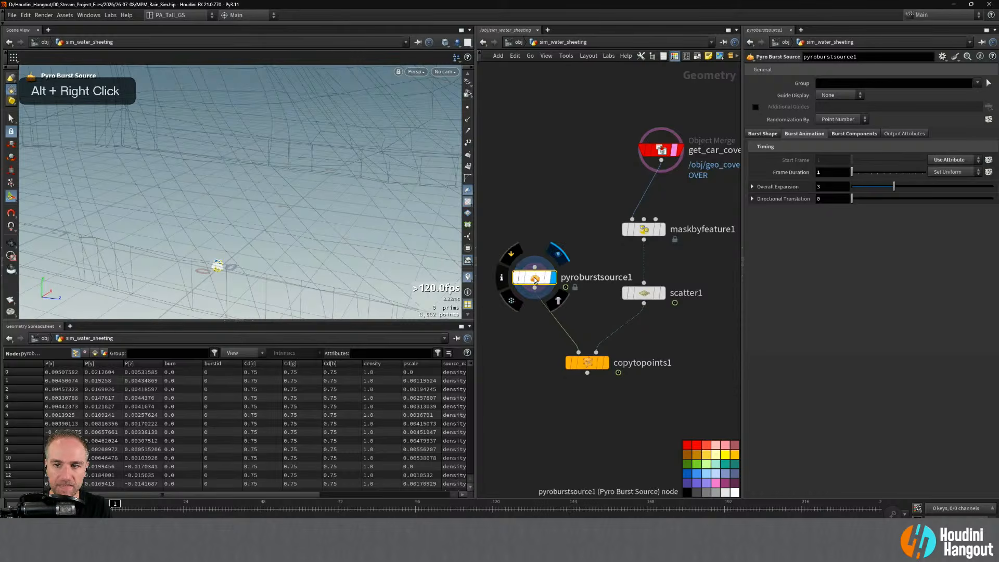
- Set the burst direction to 0, 0, 1 in pyroburstsource1's burst shape settings
left_click(764, 134)
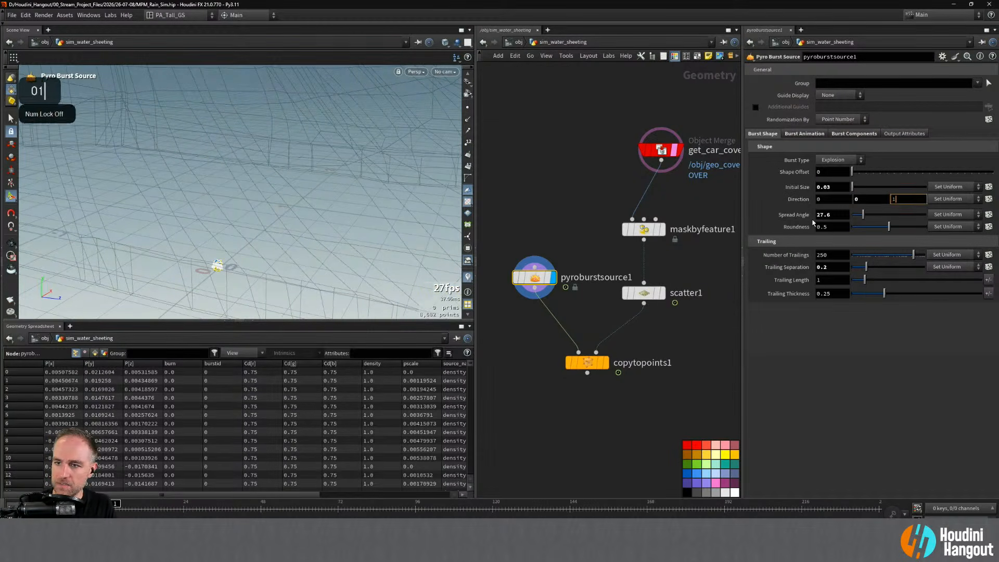
type("1")
key("Return")
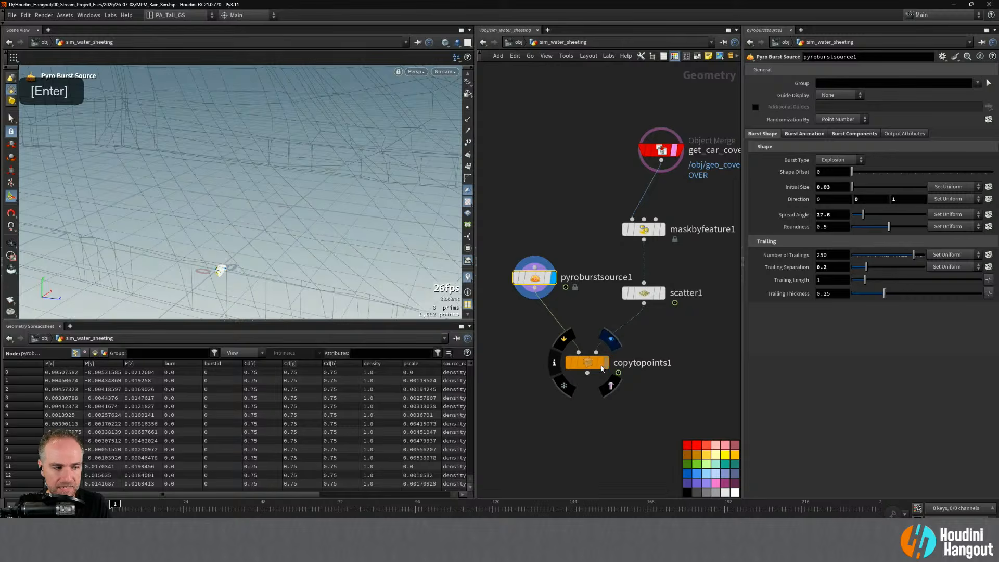
- Display copytopoints1 and examine the orientation of the copied bursts across the car cover from several angles
left_click(604, 365)
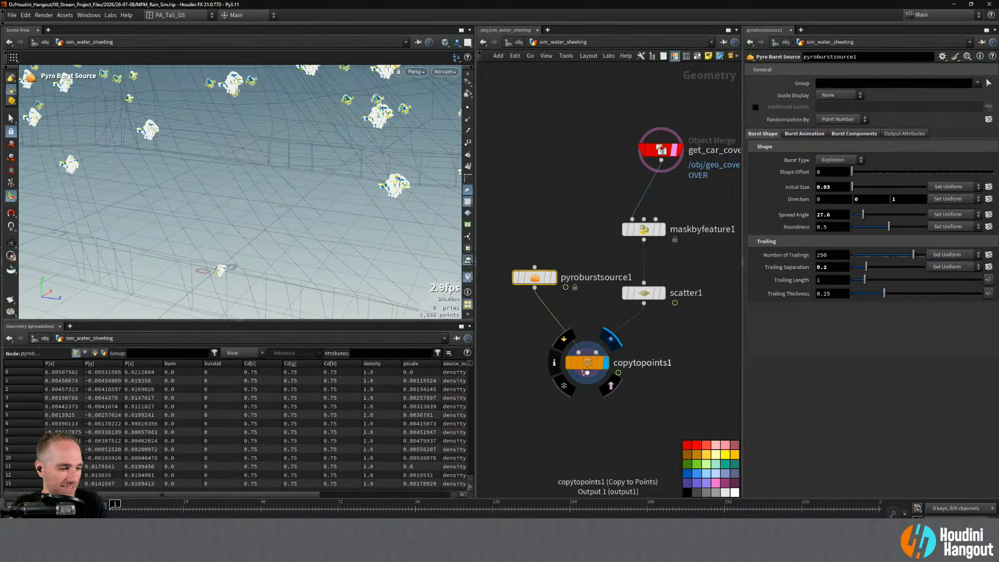
left_click(588, 368)
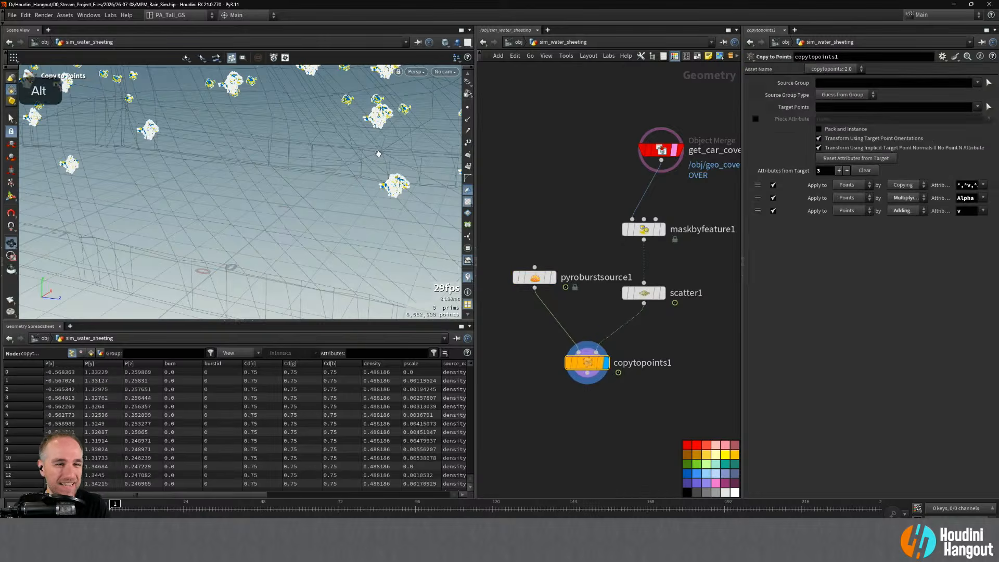
right_click_drag(343, 148, 286, 183, "alt")
left_click_drag(285, 184, 229, 180, "alt")
right_click_drag(229, 180, 383, 61, "alt")
right_click_drag(195, 254, 210, 238, "alt")
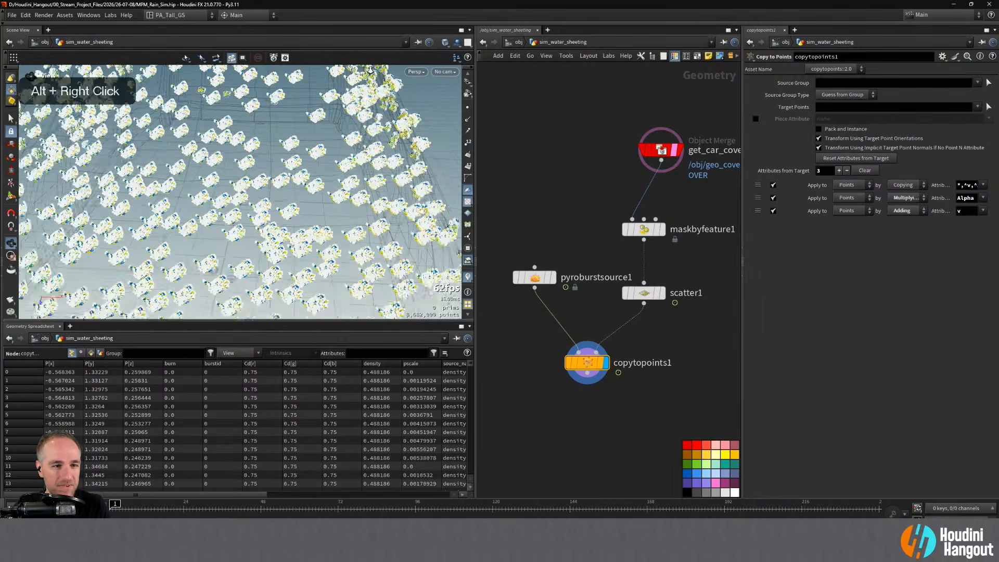
left_click_drag(209, 238, 292, 122, "alt")
right_click_drag(292, 122, 276, 151, "alt")
left_click_drag(276, 150, 169, 174, "alt")
right_click_drag(169, 175, 260, 179, "alt")
left_click_drag(260, 180, 517, 251, "alt")
right_click_drag(333, 219, 374, 208, "alt")
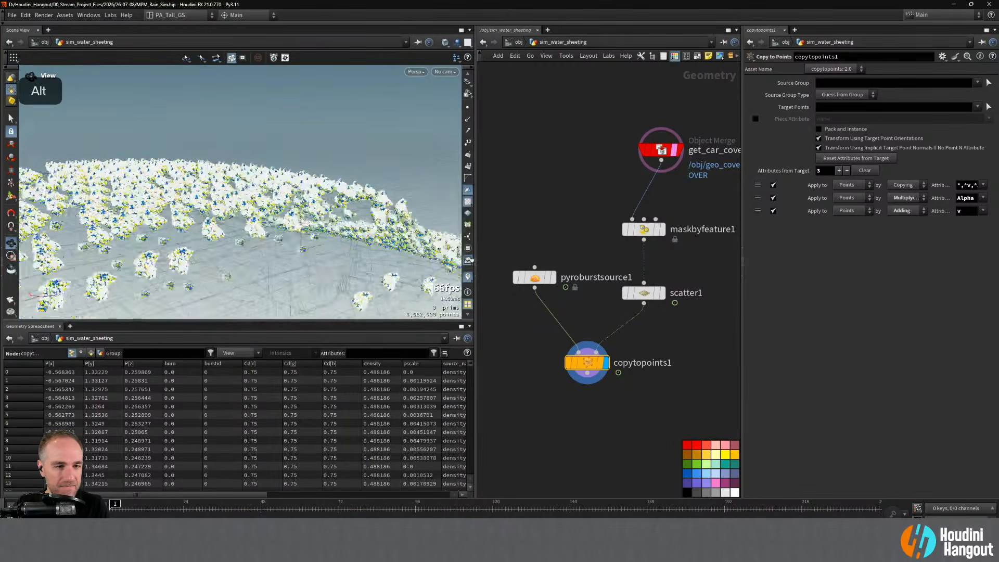
middle_click_drag(374, 208, 333, 182, "alt")
left_click_drag(292, 187, 385, 174, "alt")
middle_click_drag(385, 174, 356, 172, "alt")
right_click_drag(356, 172, 390, 203, "alt")
left_click_drag(390, 203, 364, 229, "alt")
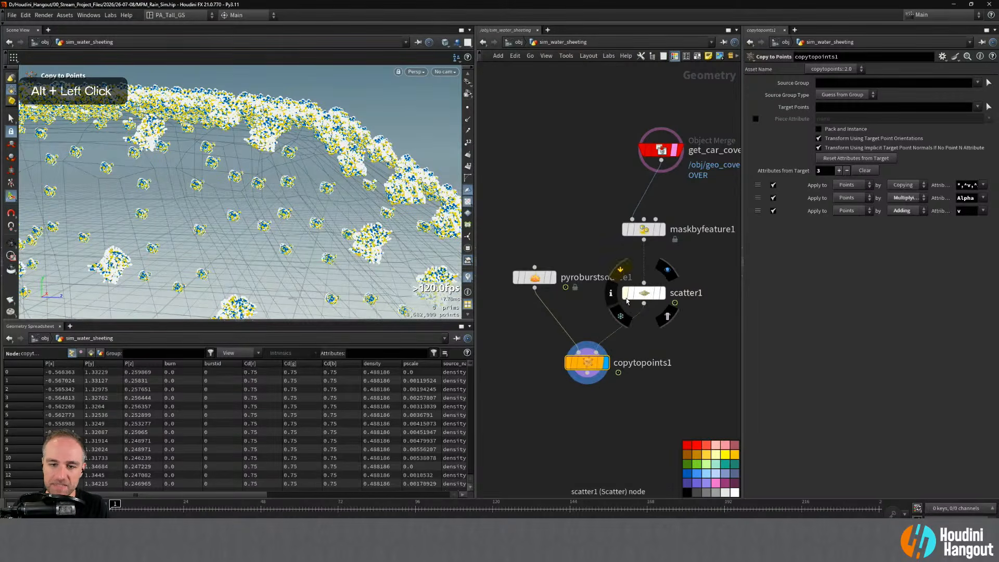
- Spread the existing nodes apart and insert a Scatter and Align node between scatter1 and copytopoints1
left_click_drag(641, 296, 641, 281)
left_click_drag(530, 280, 487, 267)
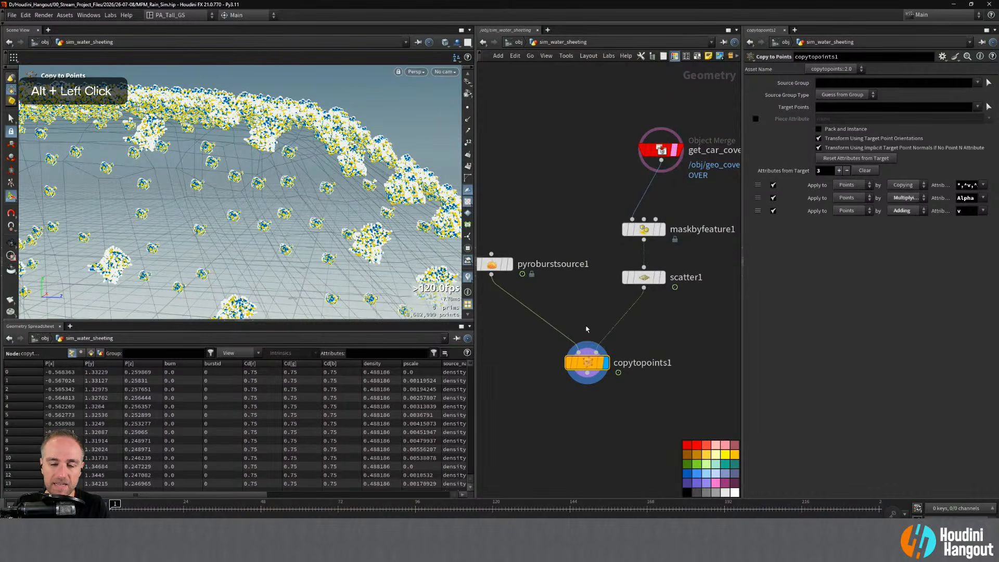
left_click_drag(584, 372, 562, 418)
key("Tab")
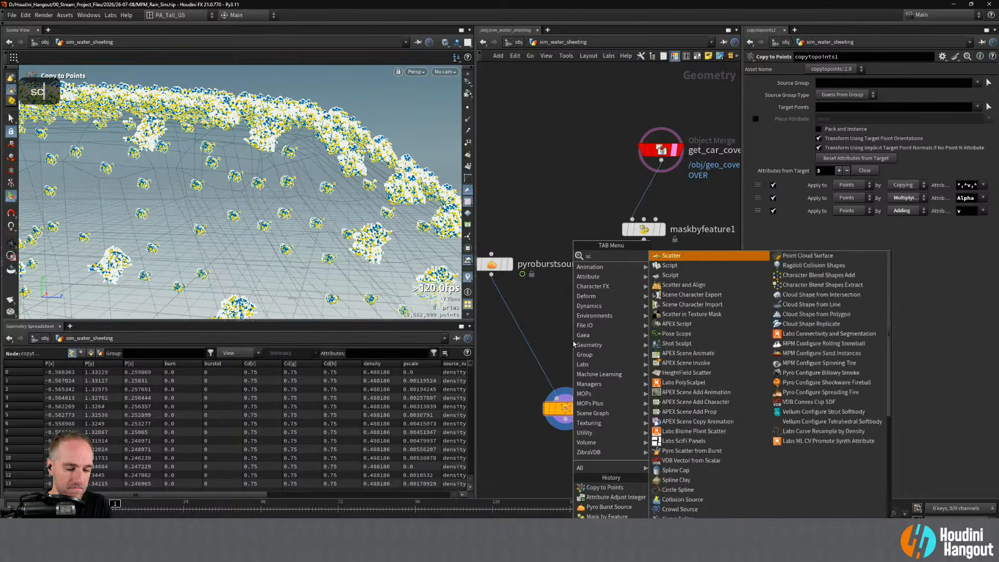
type("scatter")
key("Return")
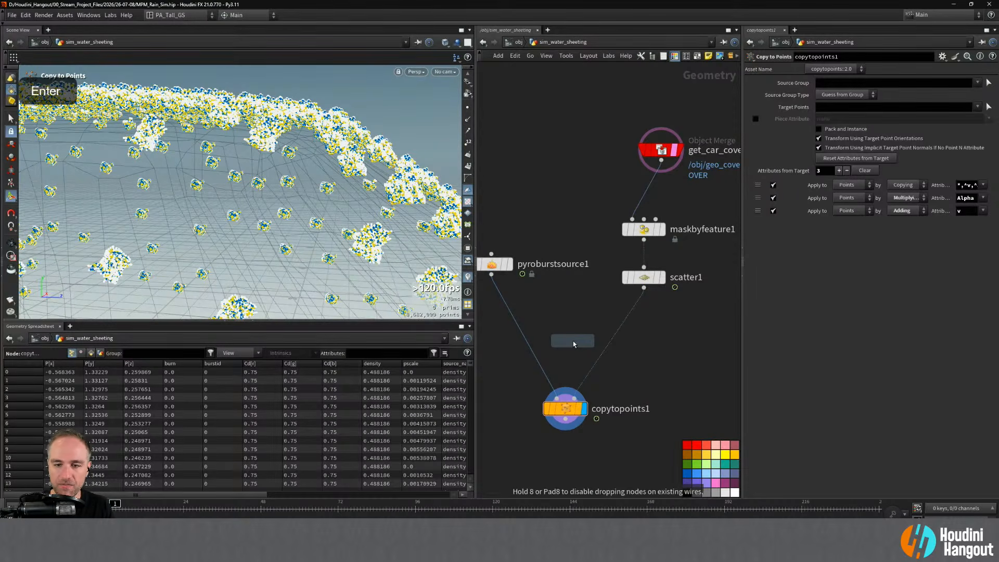
left_click(619, 327)
left_click_drag(621, 326, 640, 332)
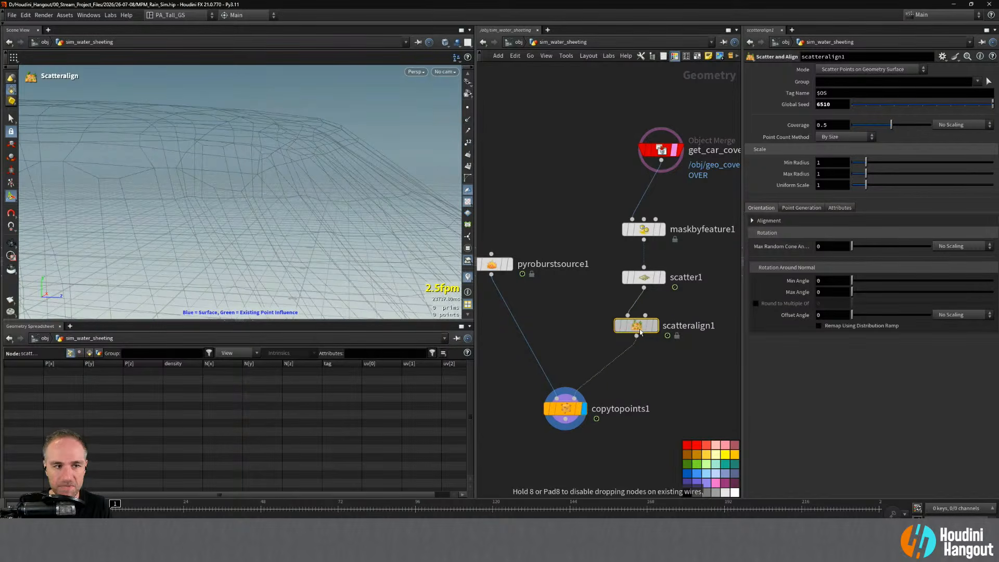
- Set scatteralign1's mode to Add Attributes to Existing Point Cloud
left_click(833, 71)
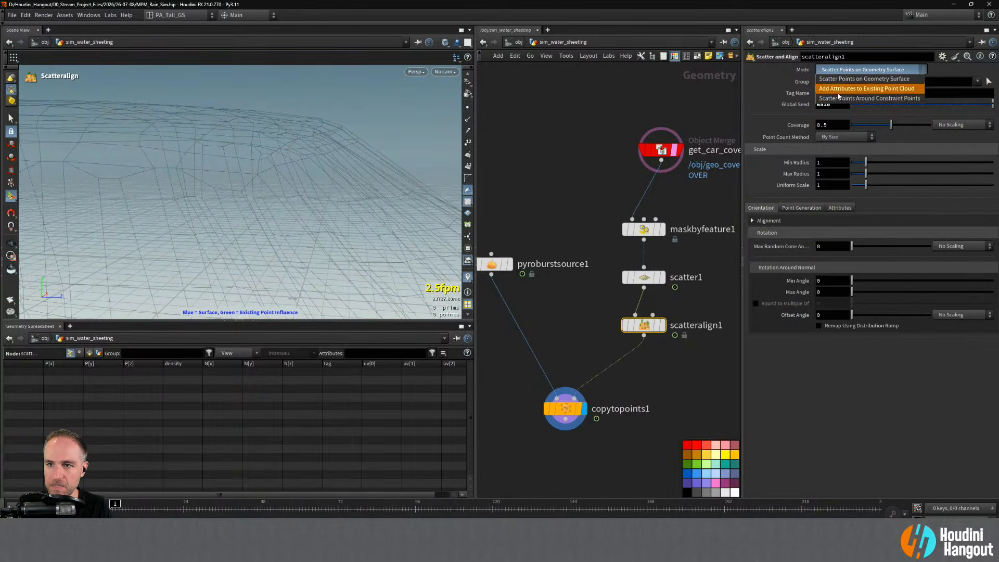
left_click(837, 88)
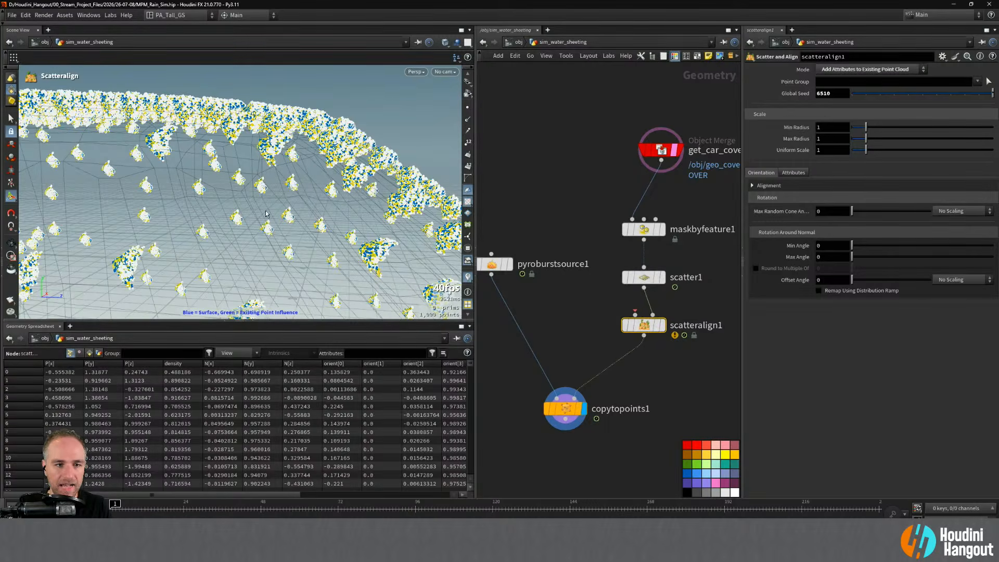
left_click_drag(266, 214, 465, 257, "alt")
- Set the burst direction on pyroburstsource1 to 0, 1, 0
left_click(494, 264)
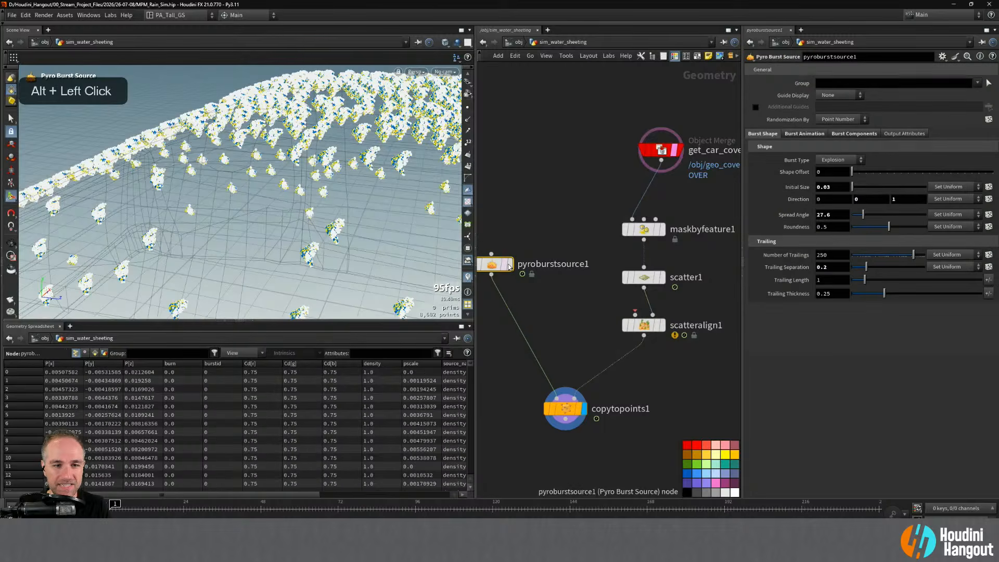
left_click(869, 199)
type("1")
key("Tab")
type("0")
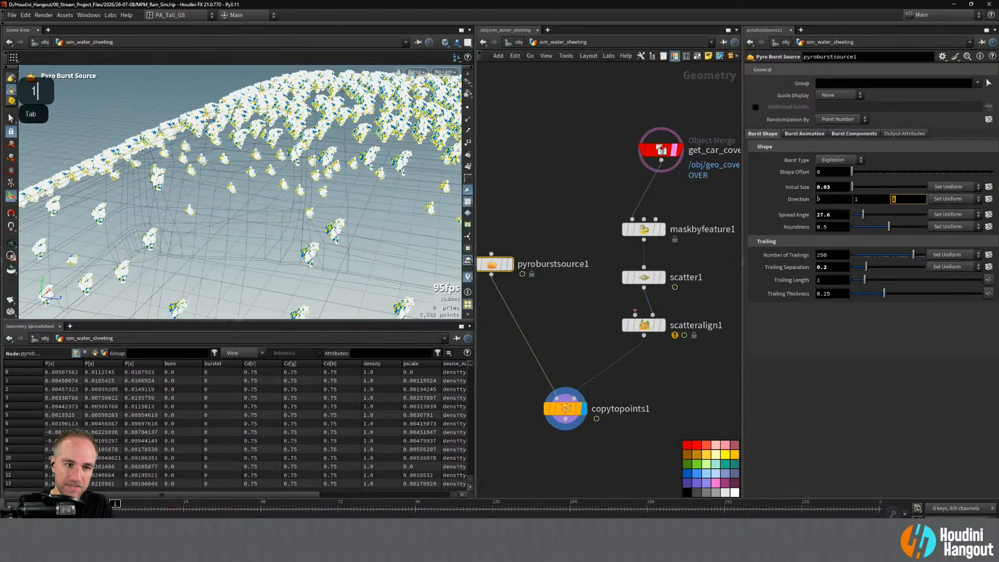
key("Return")
- Set the maximum angle of rotation around the normal to 360 on scatteralign1
left_click_drag(364, 156, 375, 226, "alt")
left_click(639, 327)
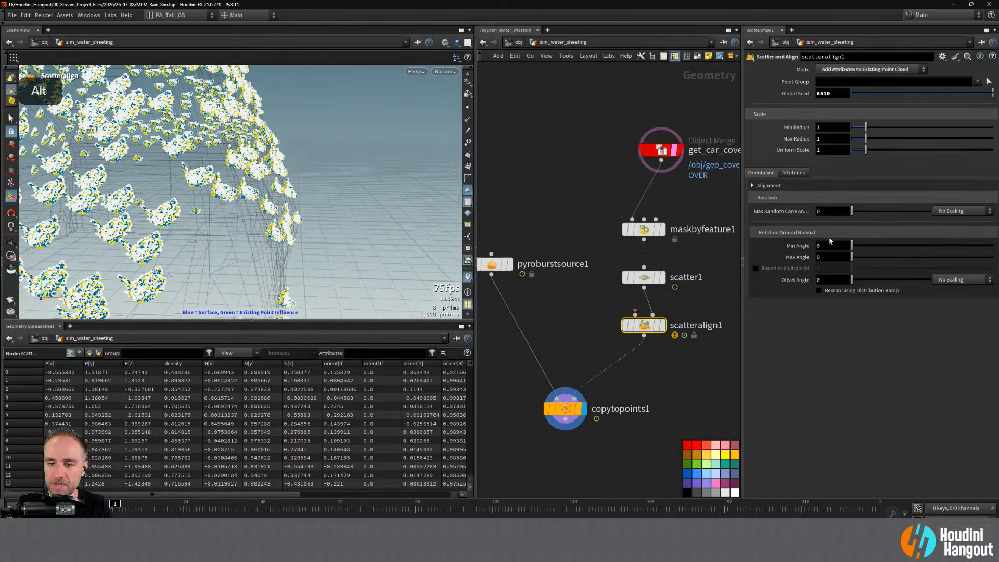
left_click_drag(998, 264, 998, 263)
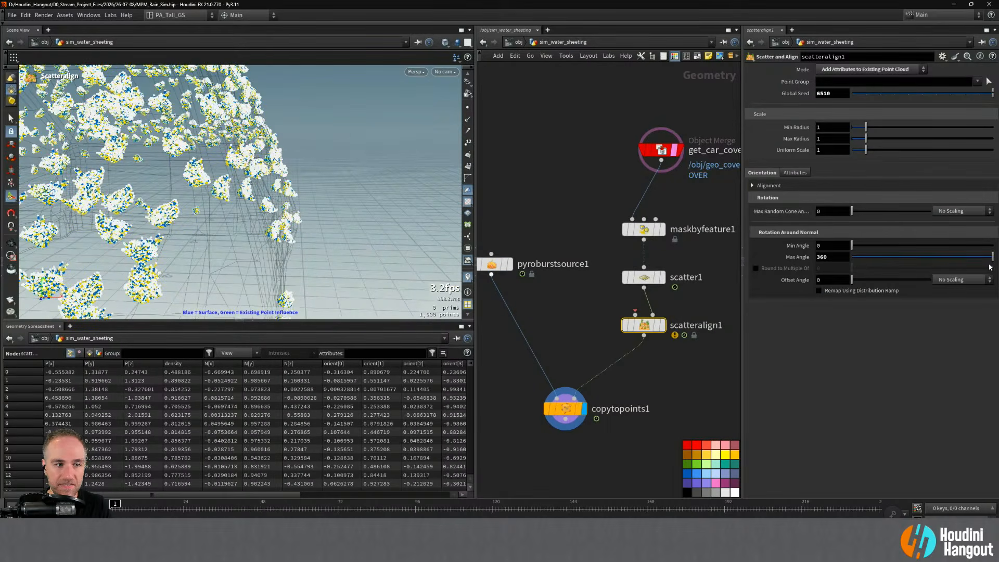
- Examine the randomly rotated bursts over the car cover, up close and from farther away
left_click_drag(317, 193, 170, 151, "alt")
right_click_drag(170, 150, 187, 156, "alt")
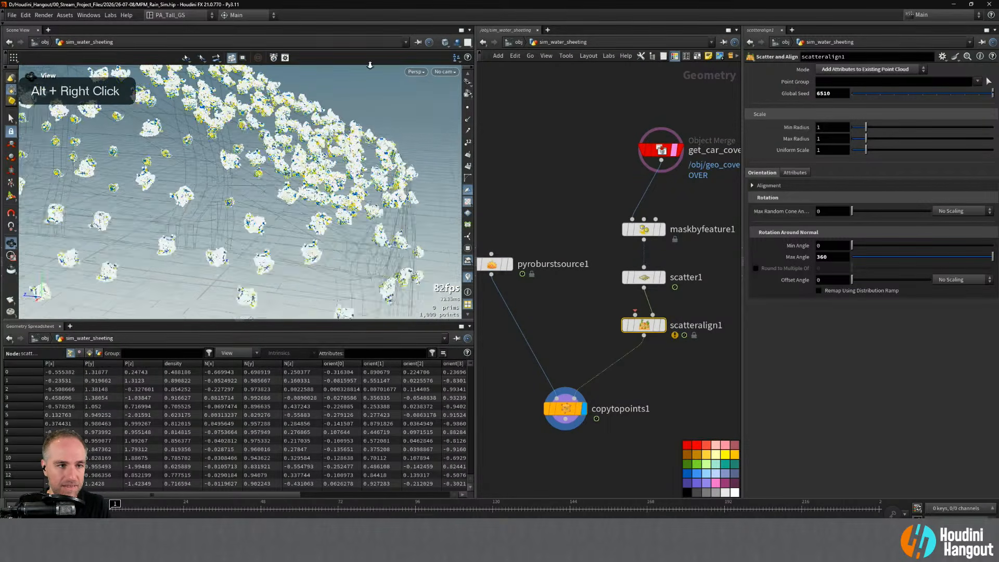
left_click_drag(188, 156, 218, 148, "alt")
middle_click_drag(218, 149, 242, 161, "alt")
right_click_drag(242, 161, 253, 165, "alt")
left_click_drag(254, 166, 265, 157, "alt")
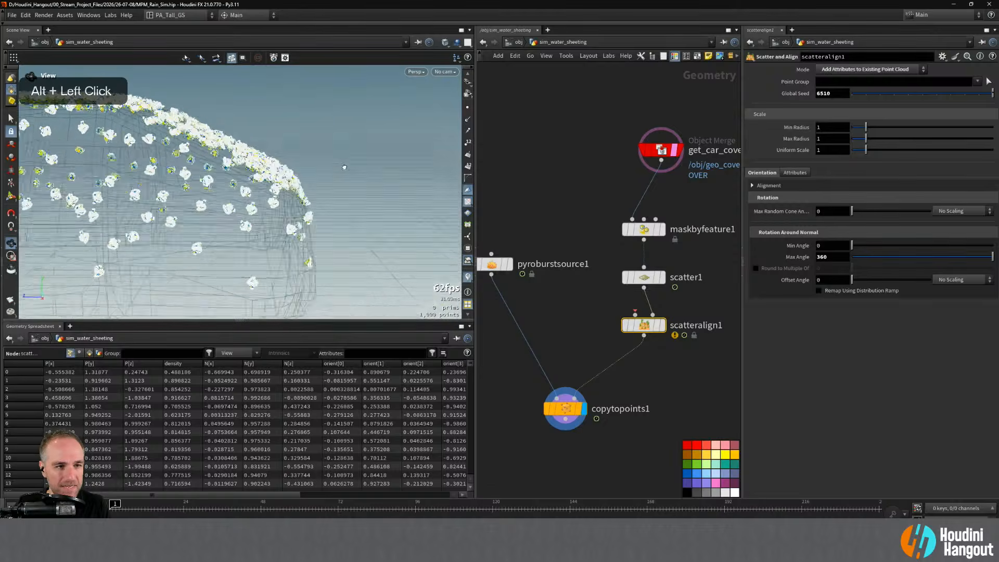
middle_click_drag(266, 156, 276, 177, "alt")
right_click_drag(276, 177, 286, 198, "alt")
left_click_drag(286, 197, 308, 217, "alt")
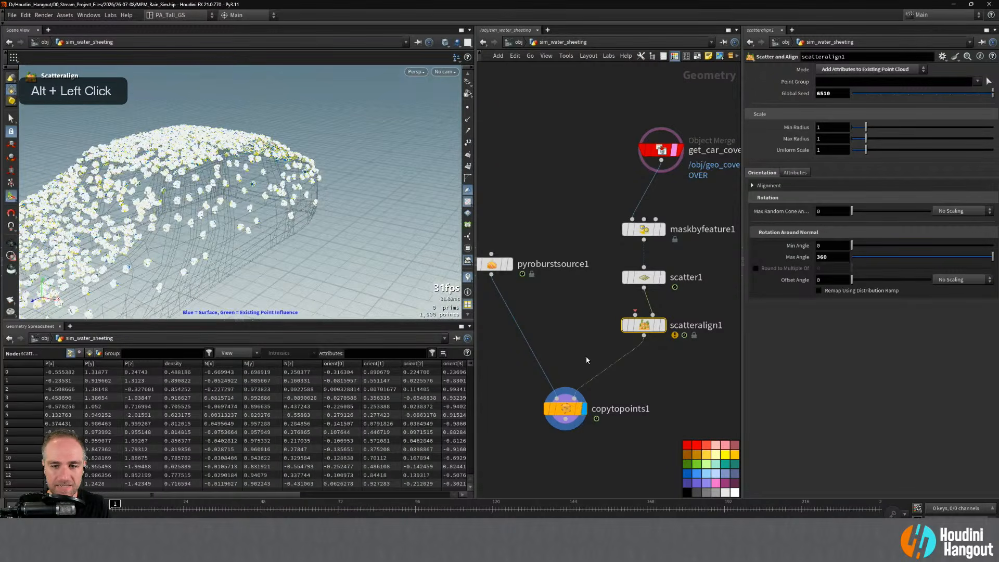
- Set scatter1's forced total point count to 25
left_click(644, 278)
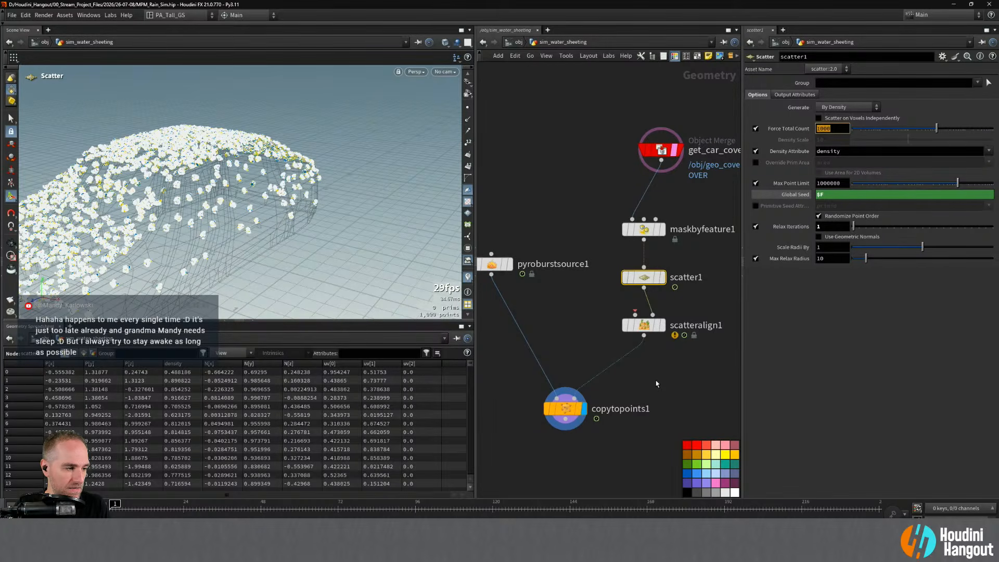
type("25")
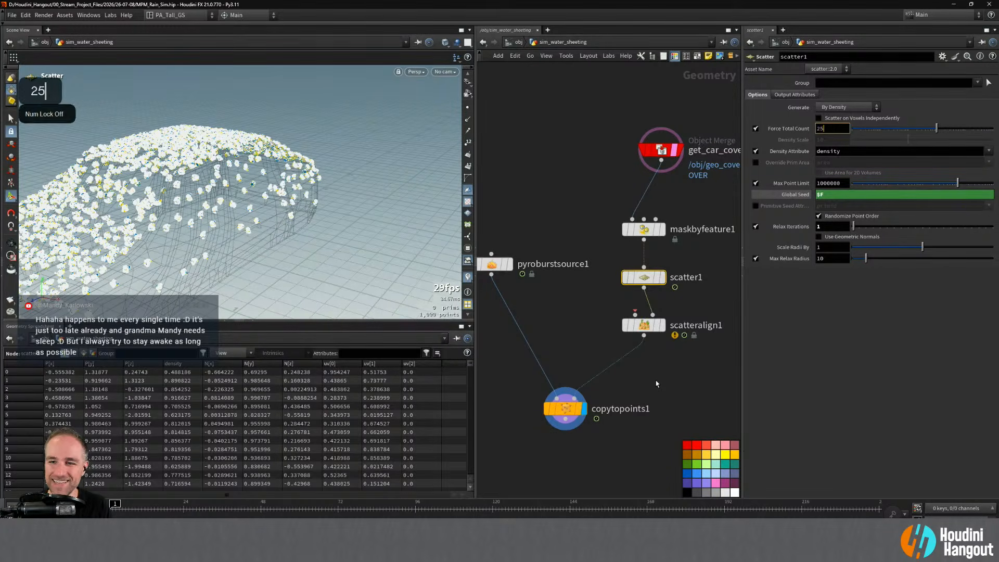
key("Return")
middle_click_drag(263, 149, 279, 154, "alt")
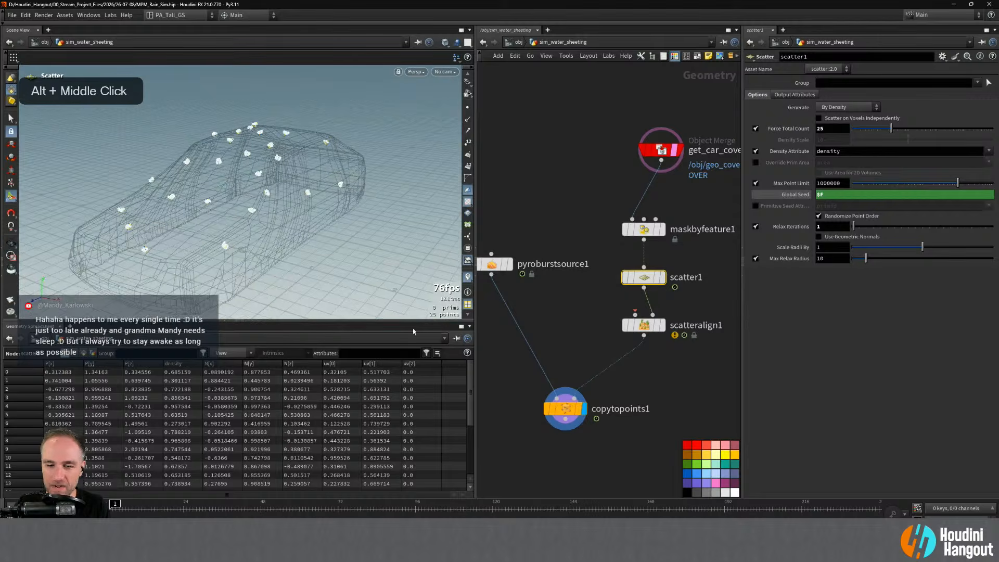
- Play the timeline with copytopoints1 selected to check the bursts over time, and return to the first frame
left_click(566, 411)
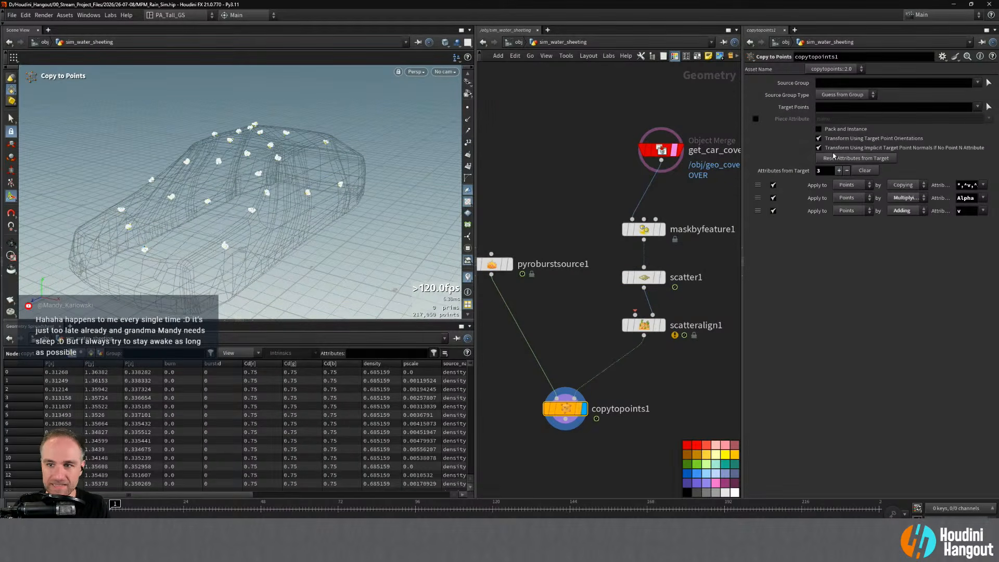
key("Up")
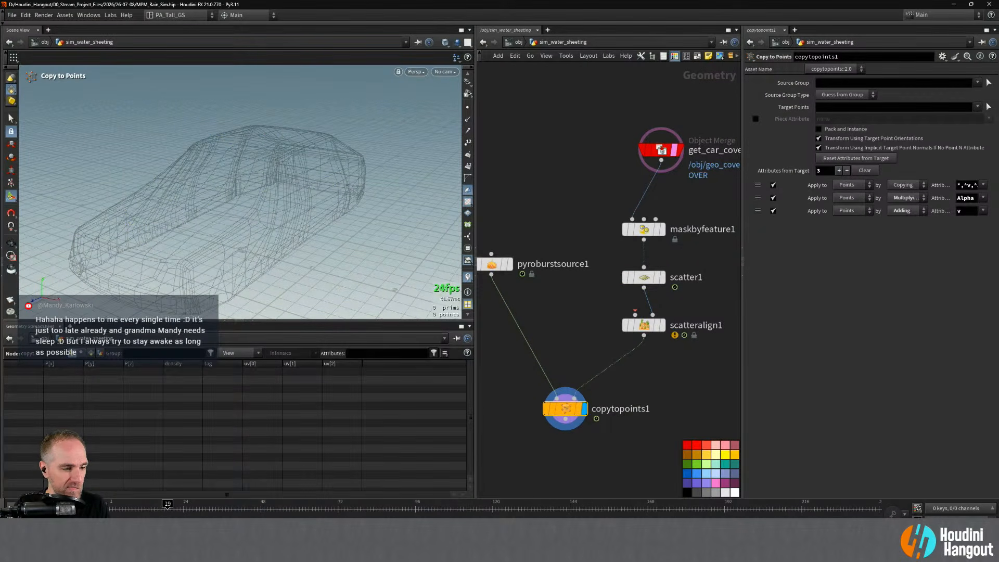
key("ctrl+Up")
- Display pyroburstsource1 and insert a Time Shift node between it and copytopoints1
left_click(509, 264)
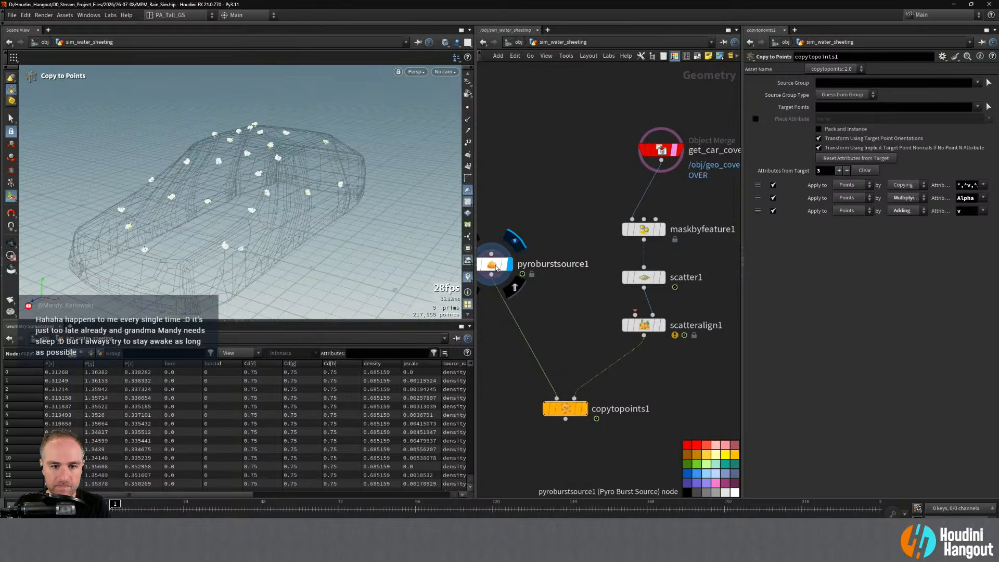
key("Tab")
type("time")
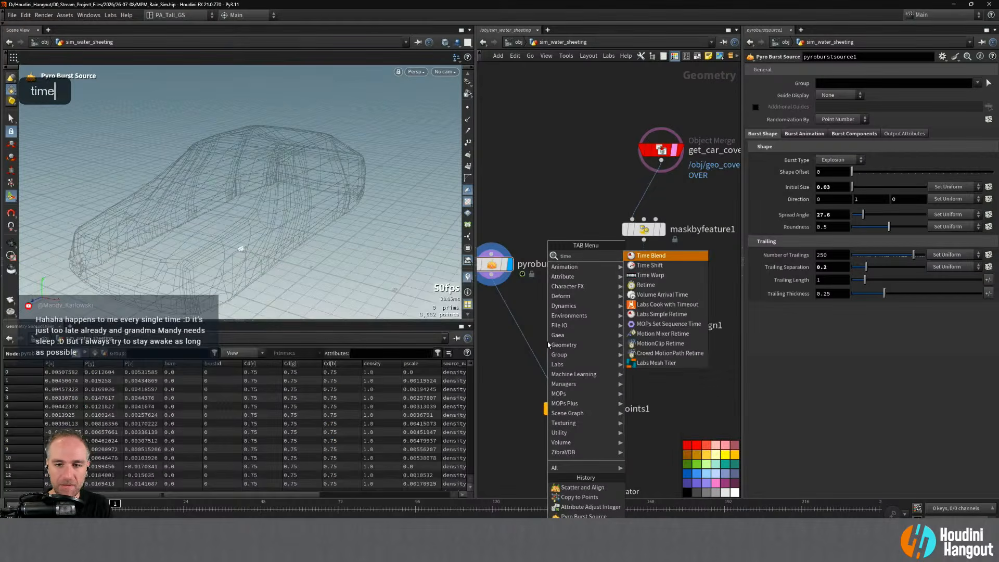
key("Down")
key("Return")
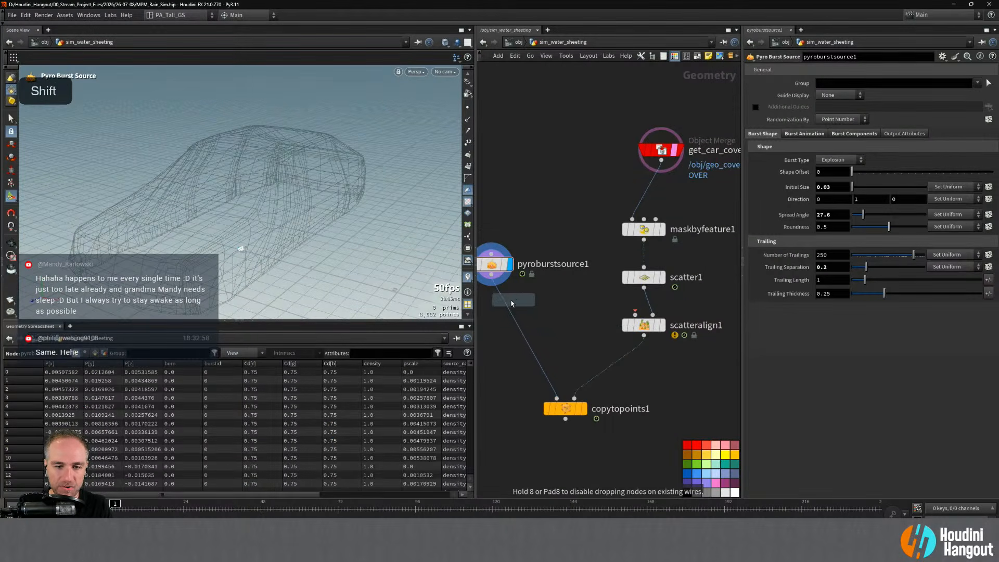
left_click(505, 307)
left_click_drag(505, 307, 495, 307)
- Remove the expression from timeshift1's frame so it holds frame 1, shift both burst nodes down and display timeshift1
right_click(804, 81)
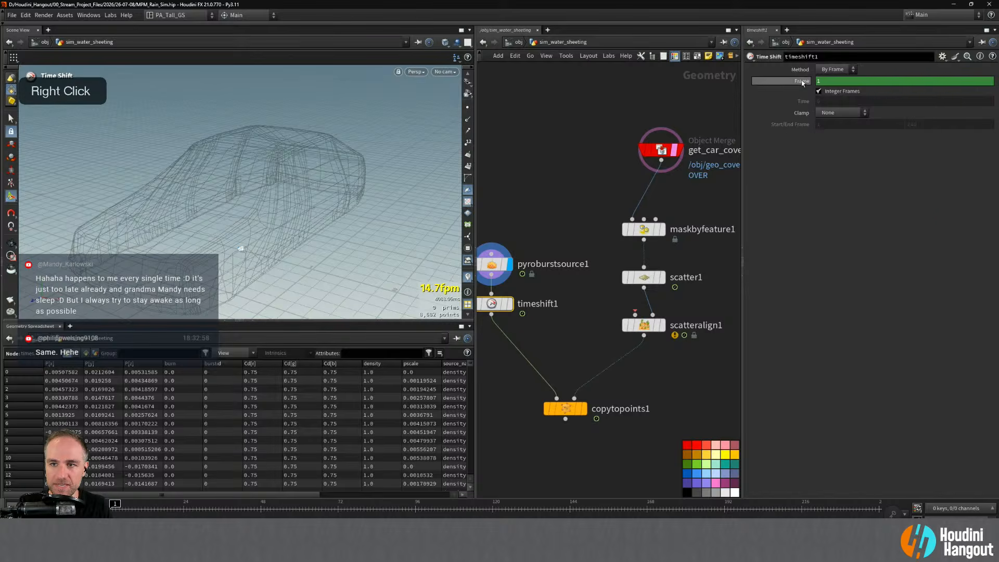
left_click(843, 214)
left_click_drag(539, 244, 490, 306)
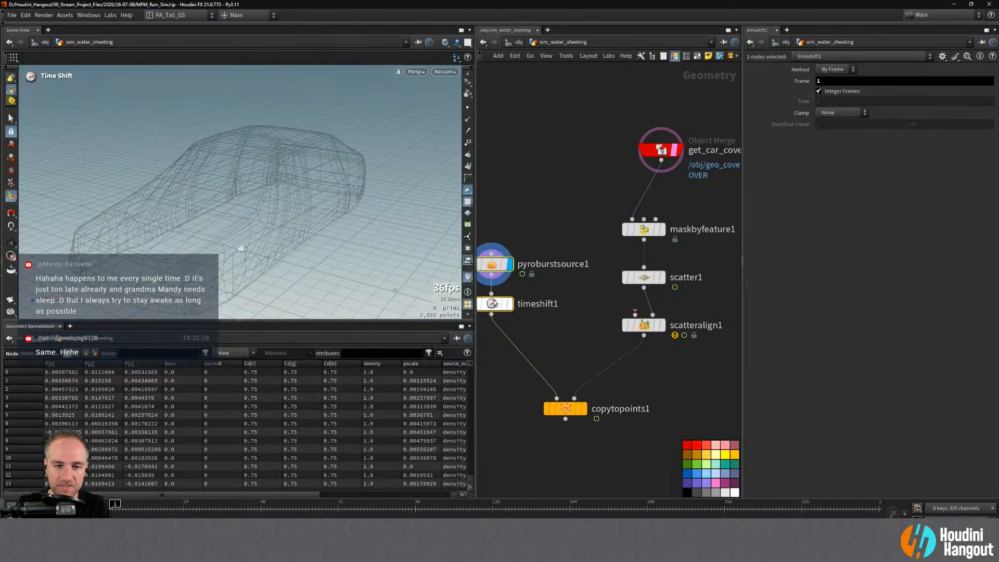
left_click_drag(497, 265, 504, 301)
left_click(514, 342)
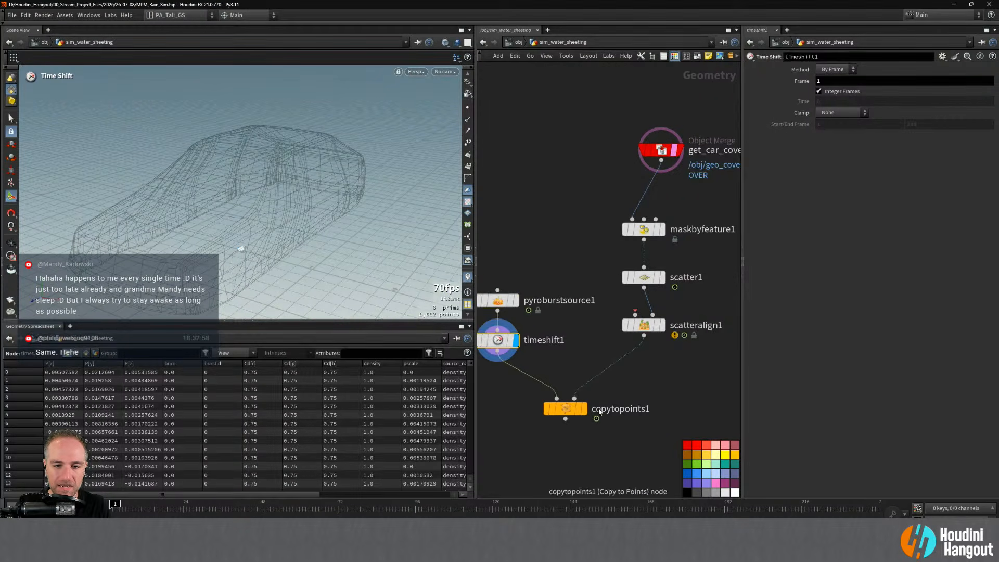
- Display copytopoints1, play the timeline while examining the changing bursts around the car, and return to the first frame
left_click(583, 409)
key("Up")
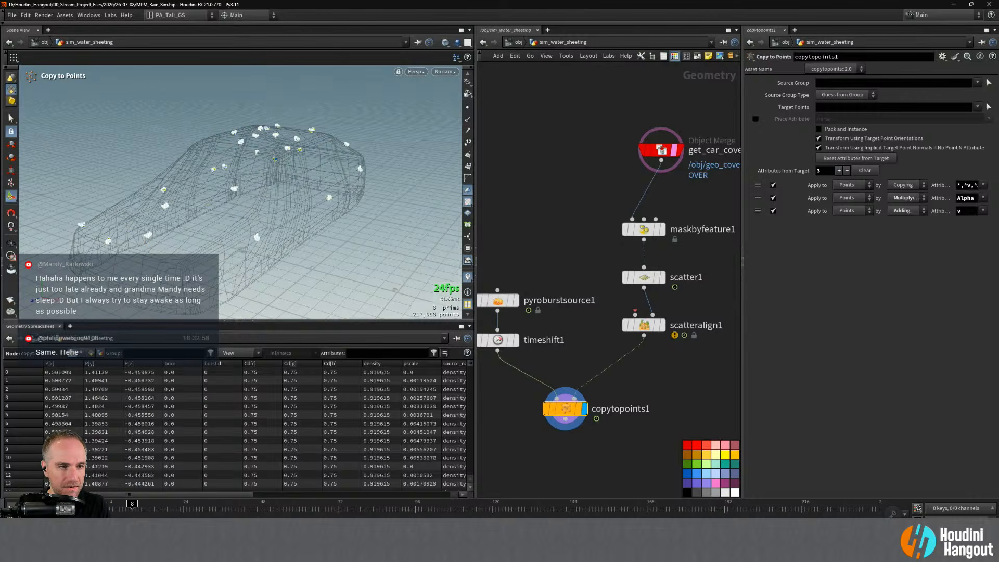
left_click_drag(207, 203, 277, 122, "alt")
right_click_drag(277, 107, 270, 148, "alt")
left_click_drag(271, 149, 179, 169, "alt")
right_click_drag(179, 169, 177, 136, "alt")
left_click_drag(178, 137, 214, 216, "alt")
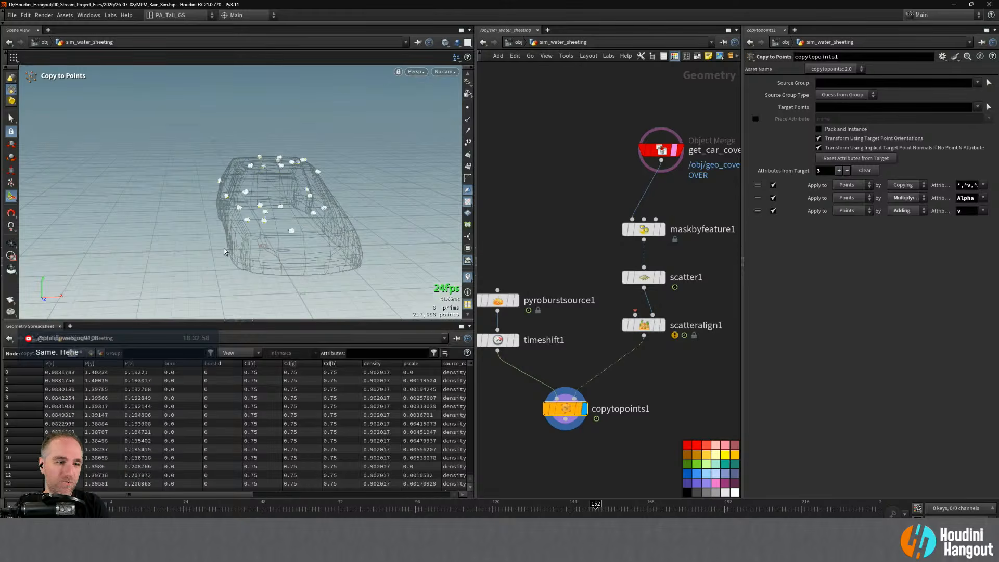
key("ctrl+Up")
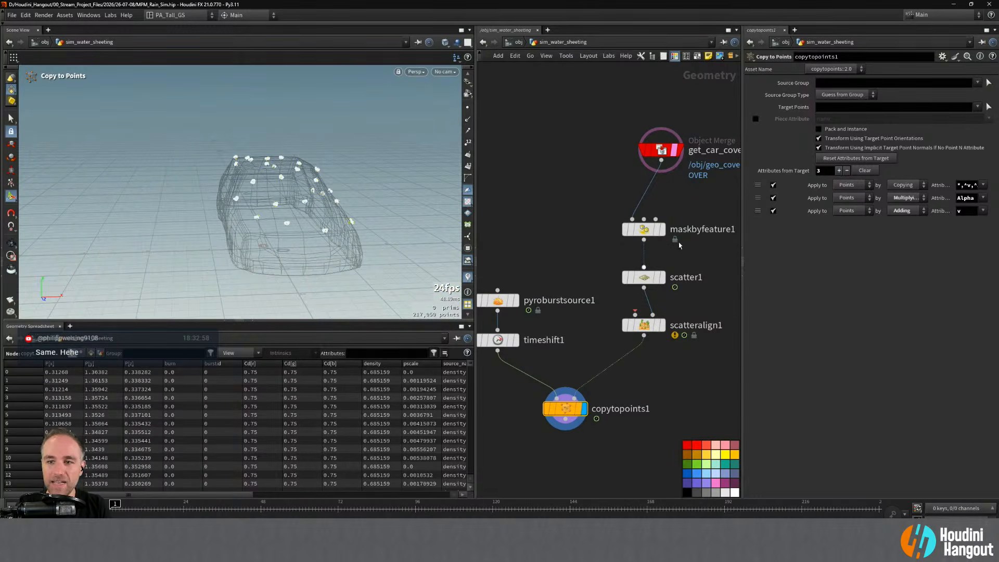
right_click_drag(396, 282, 317, 269, "alt")
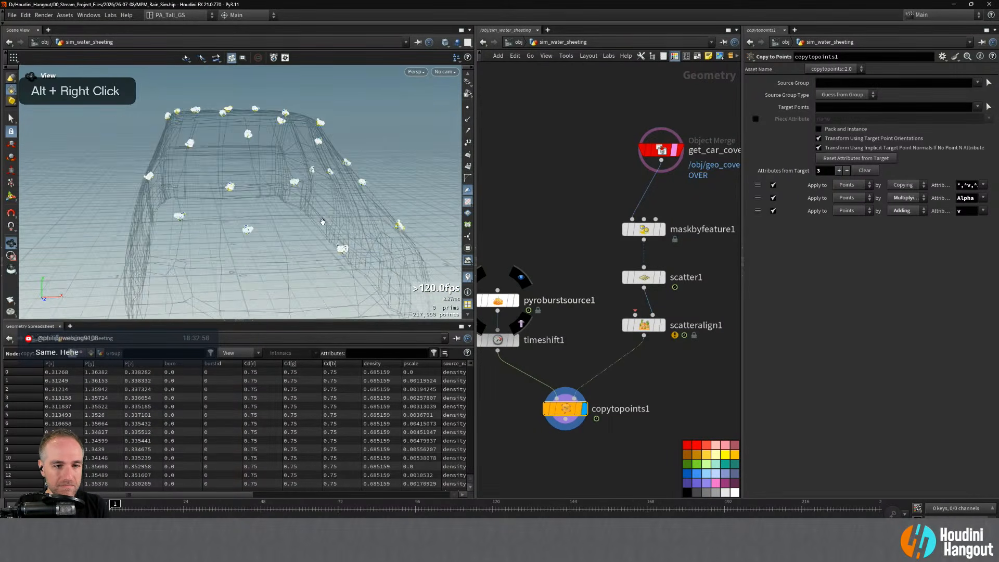
- Examine the copied splash bursts on the car cover up close and from several angles
left_click_drag(318, 269, 354, 265, "alt")
right_click_drag(354, 265, 299, 260, "alt")
left_click_drag(299, 260, 436, 252, "alt")
right_click_drag(435, 253, 368, 221, "alt")
middle_click_drag(368, 220, 366, 223, "alt")
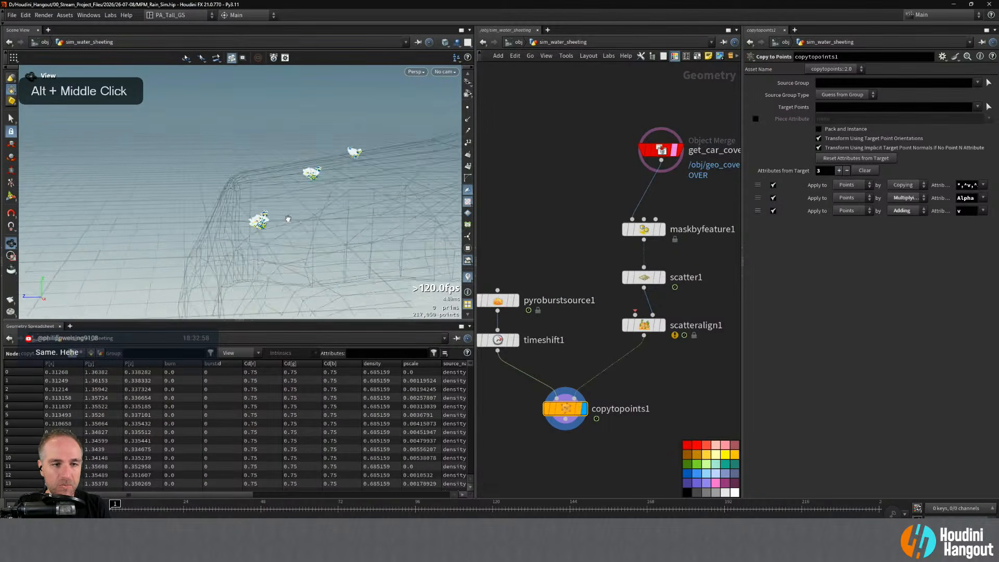
right_click_drag(365, 224, 341, 219, "alt")
left_click_drag(341, 219, 319, 237, "alt")
right_click_drag(318, 237, 243, 241, "alt")
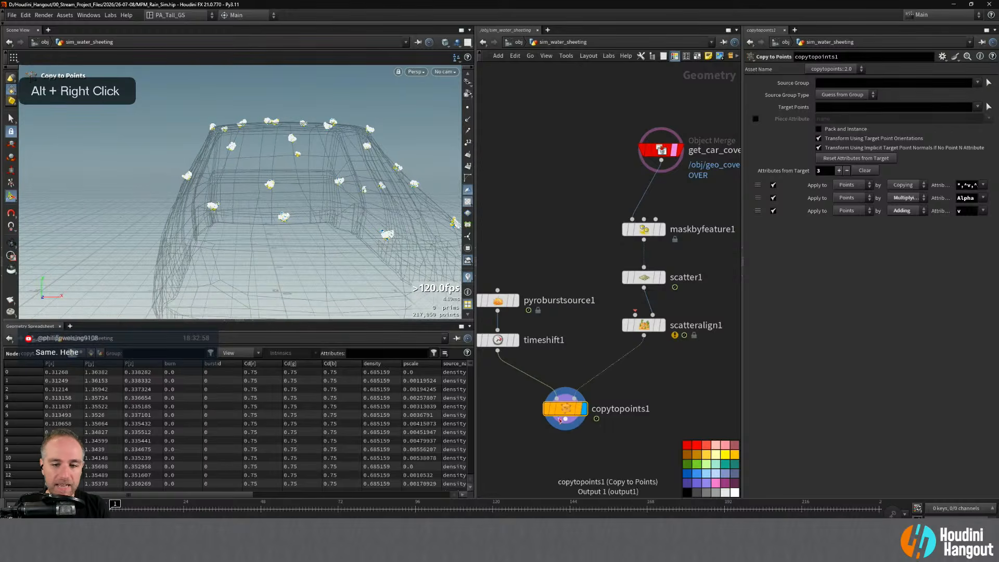
- Nudge copytopoints1 beneath its inputs and inspect the copied points' attributes and their spread over the whole car
left_click_drag(565, 409, 575, 411)
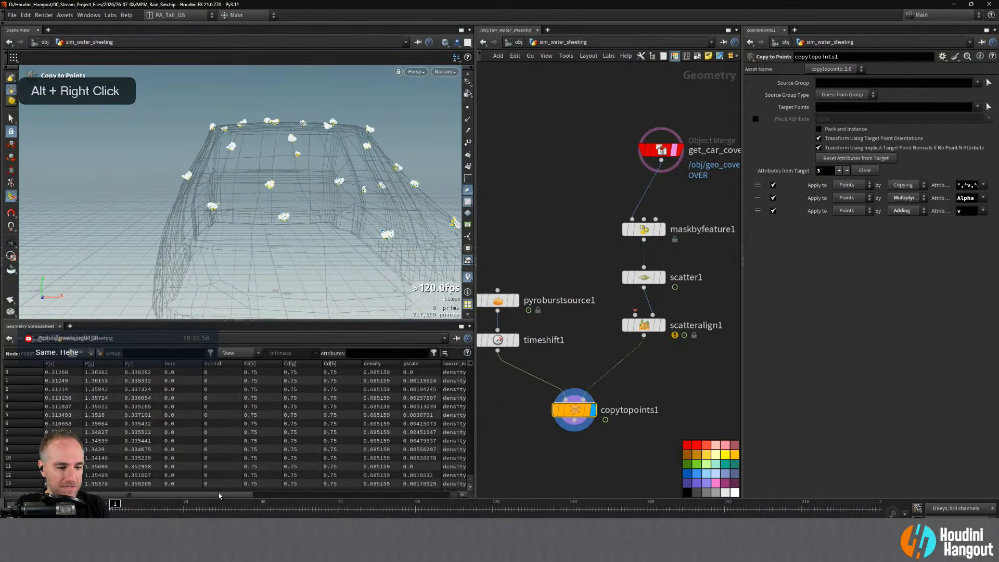
left_click_drag(220, 495, 259, 499)
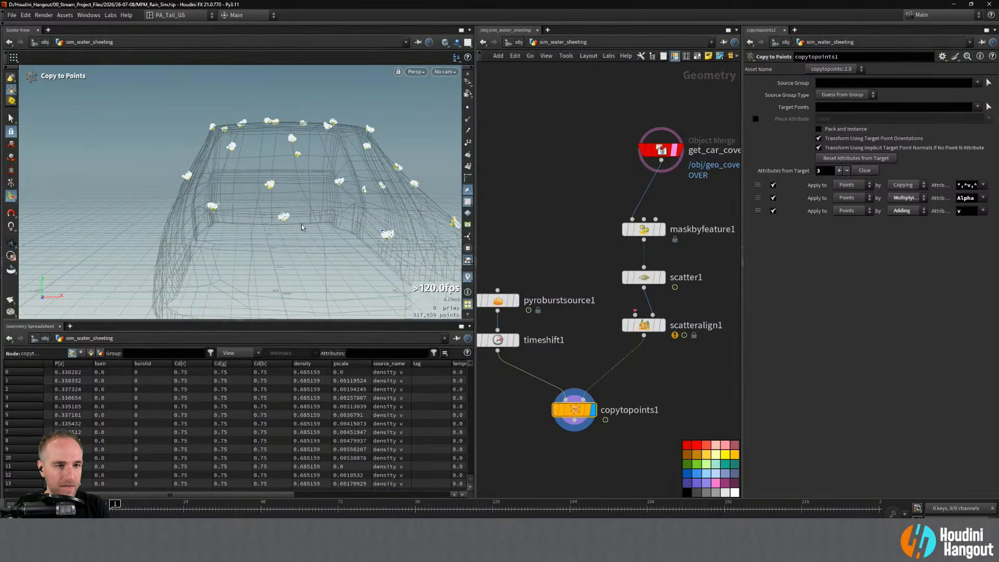
right_click_drag(302, 226, 286, 195, "alt")
left_click_drag(286, 195, 313, 210, "alt")
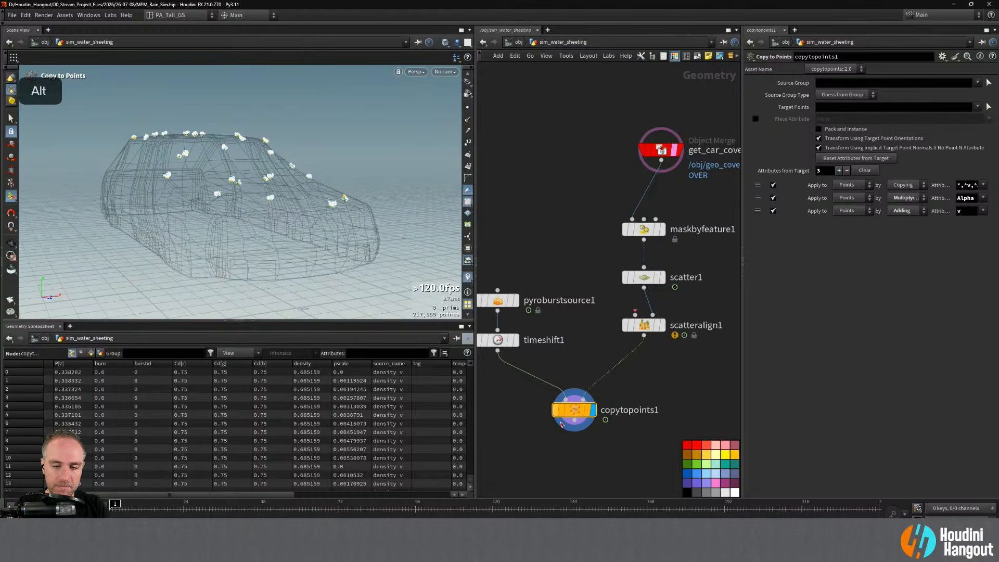
- Add an MPM Configure setup with source, collider, container and solver below copytopoints1
right_click_drag(561, 424, 580, 397, "alt")
key("Tab")
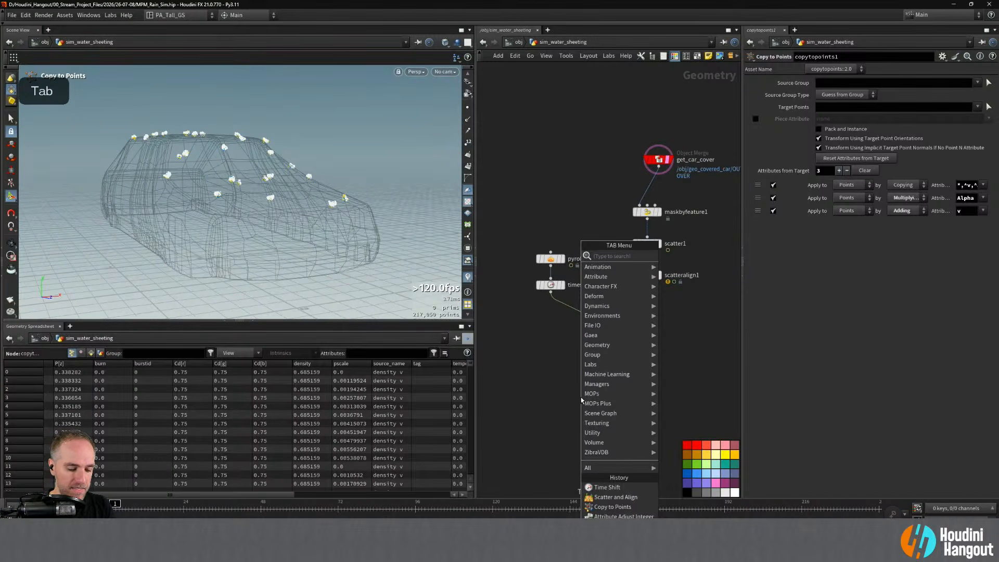
type("config")
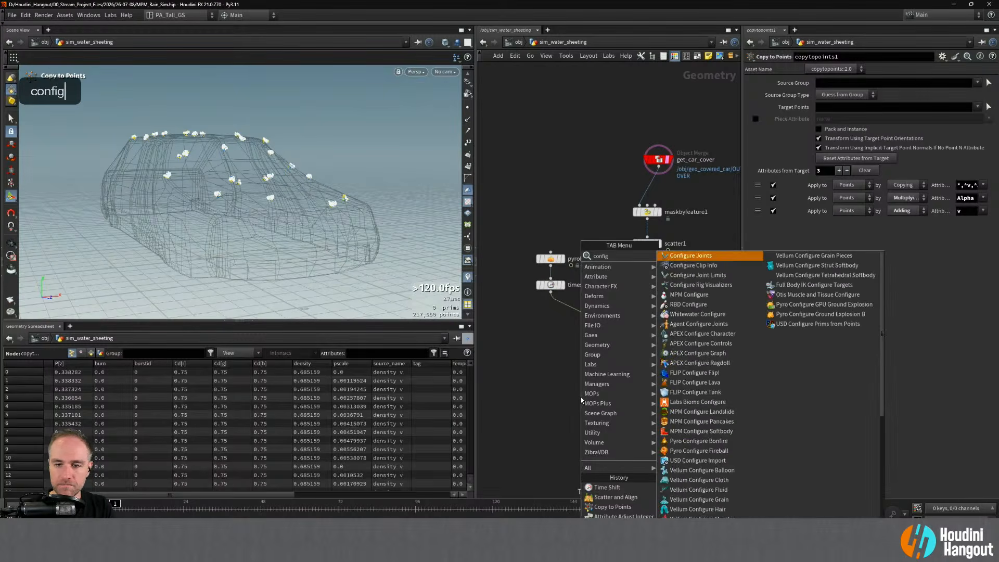
type("ure mpo")
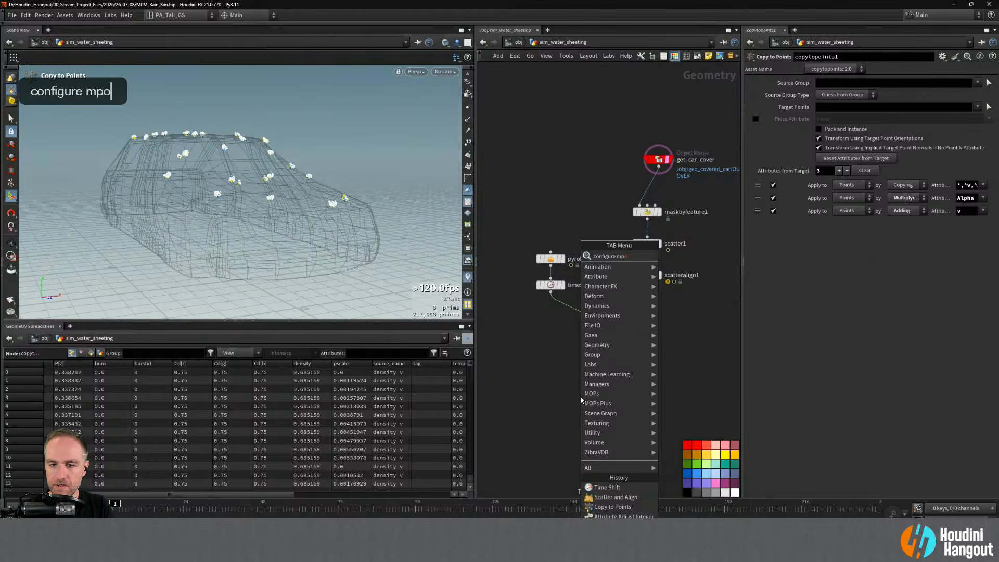
key("Return")
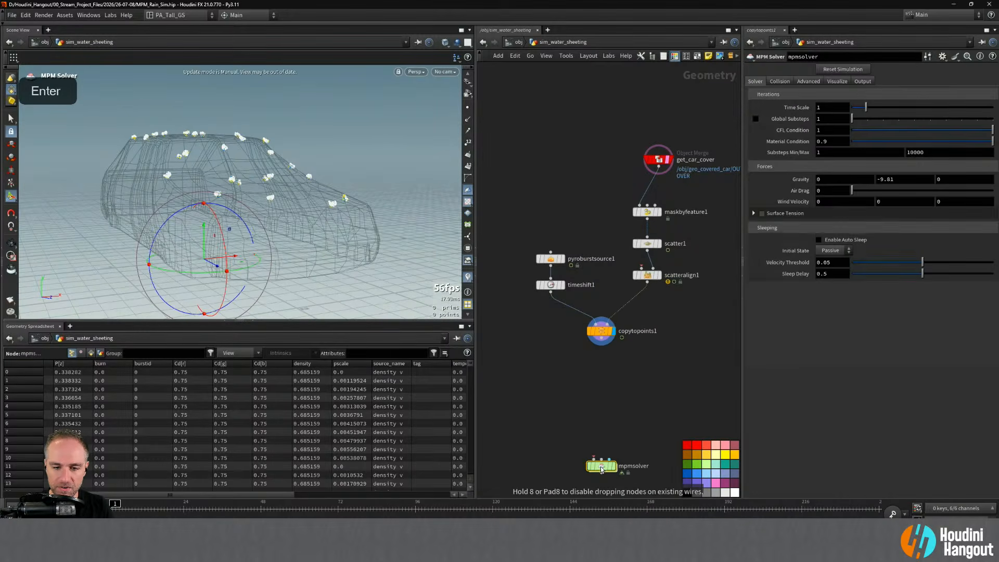
left_click(541, 477)
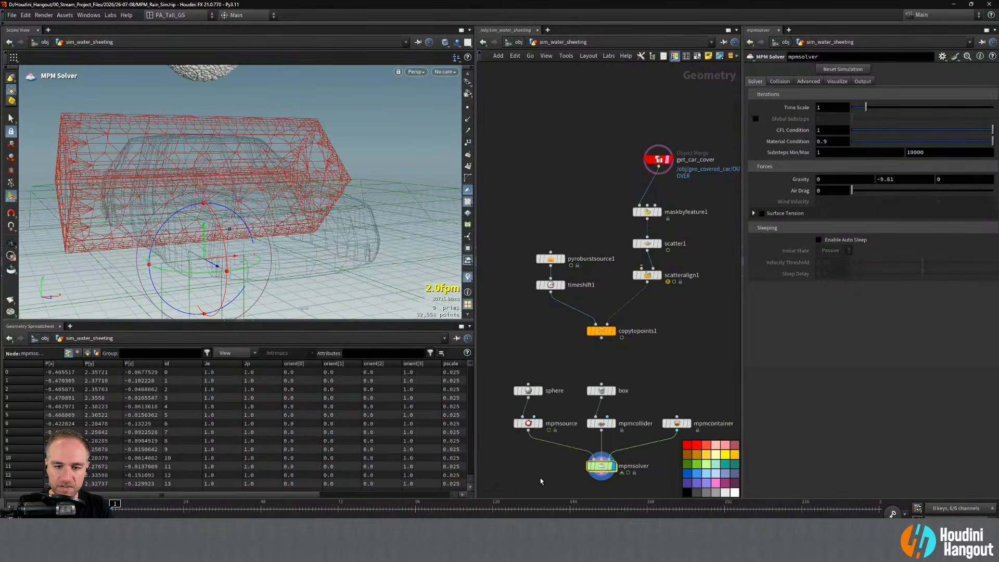
- Insert a VDB from Polygons node between the sphere and mpmsource, then inspect mpmsource's settings
left_click(527, 422)
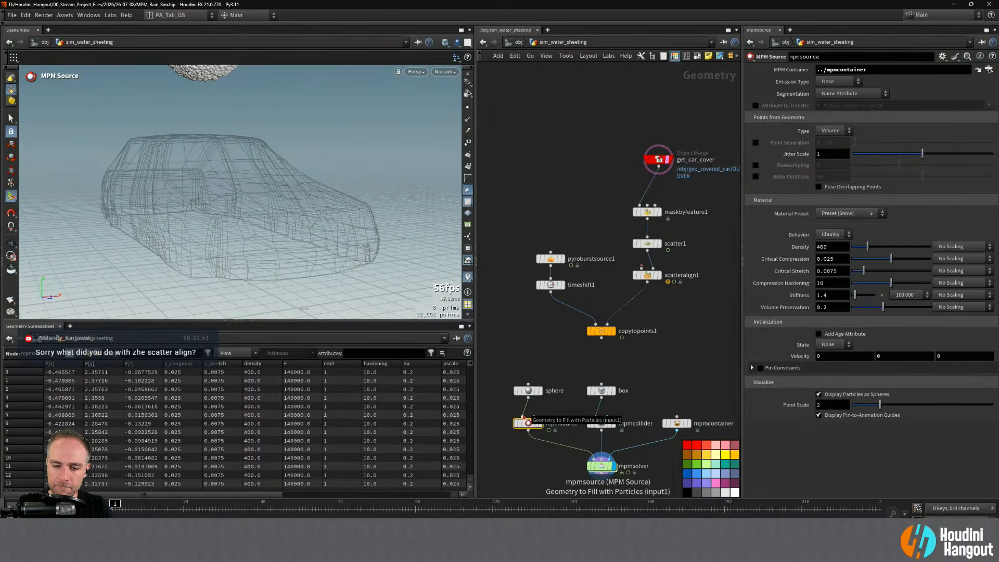
middle_click_drag(513, 456, 585, 459)
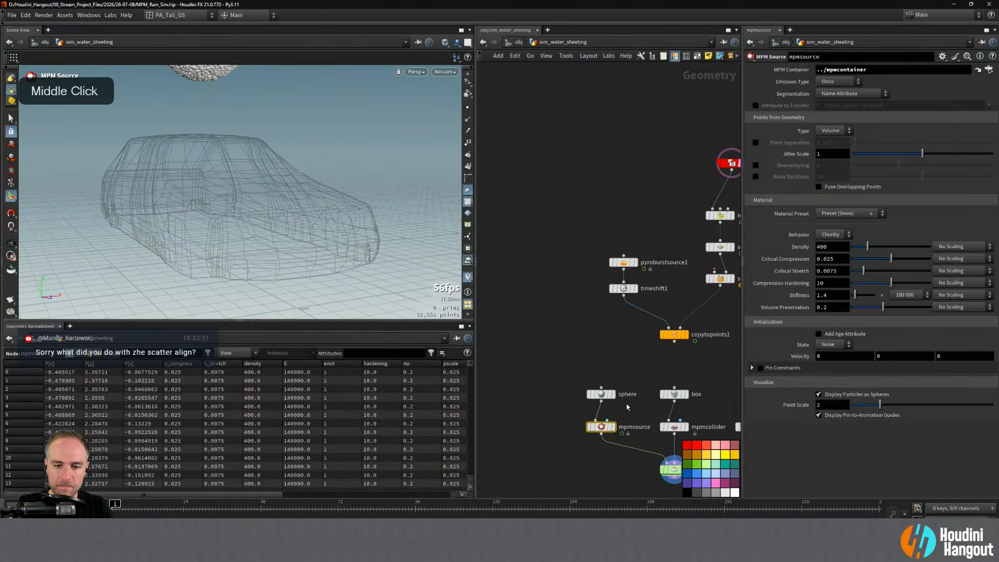
key("Tab")
type("vdb fr")
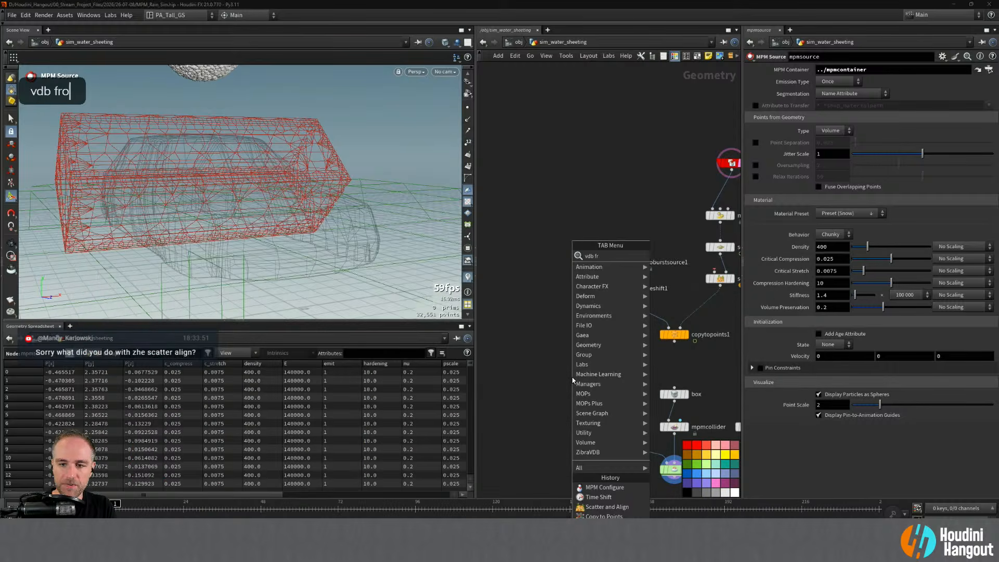
type("opm")
key("Return")
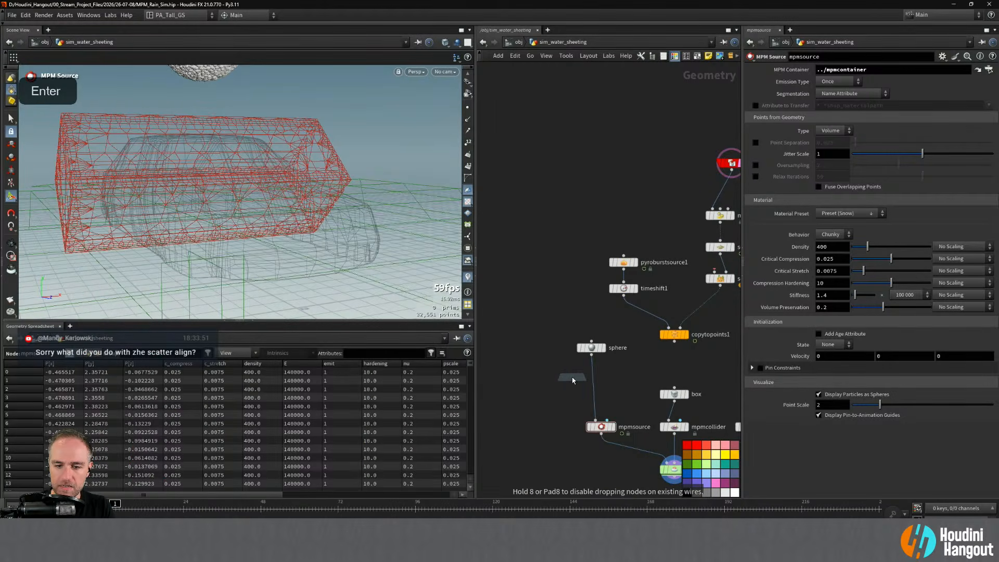
left_click(599, 379)
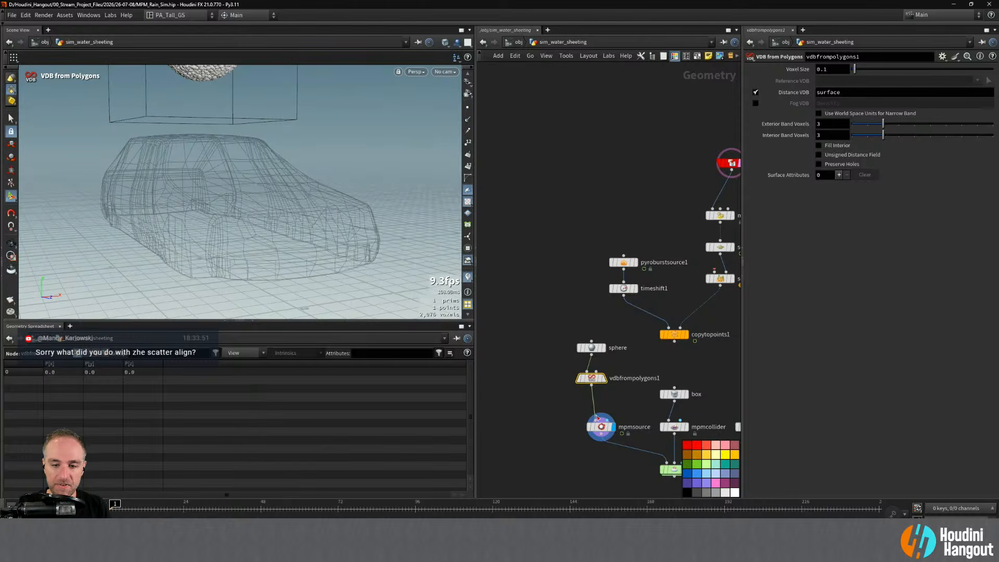
left_click(606, 428)
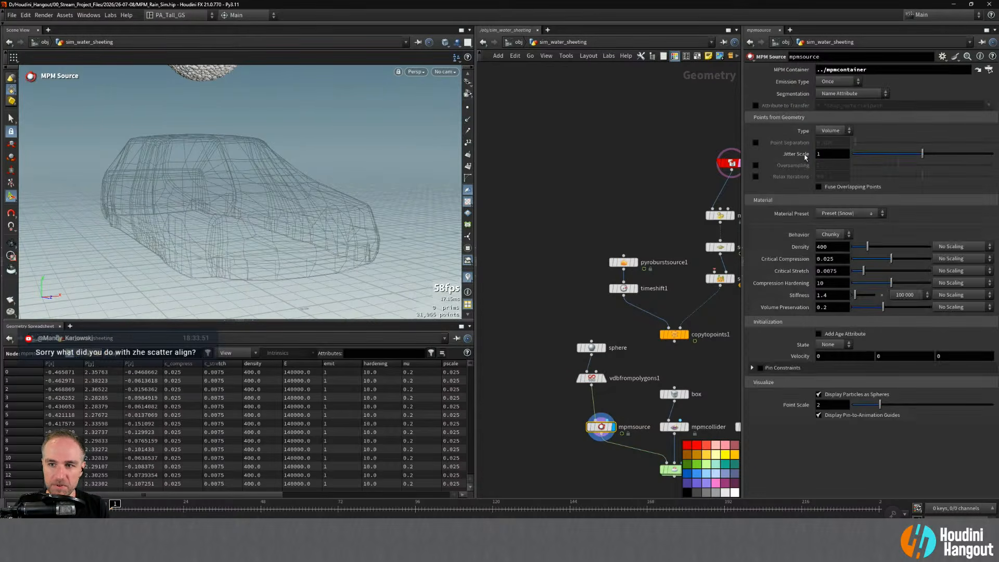
- Delete the sphere and vdbfrompolygons1, and shift the remaining MPM nodes down to leave room below copytopoints1
left_click_drag(538, 316, 611, 387)
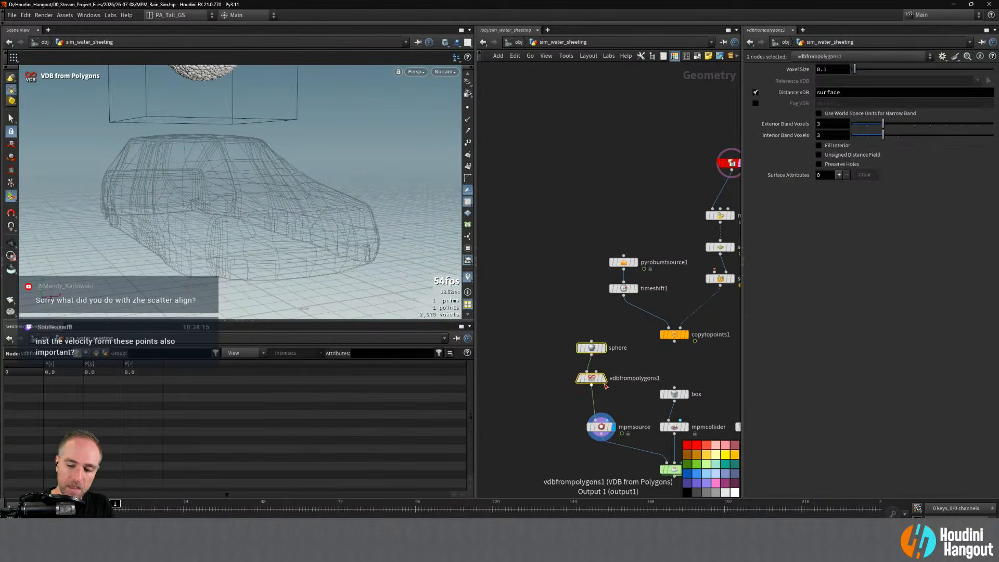
key("Delete")
middle_click_drag(646, 383, 565, 360, "alt")
left_click_drag(502, 359, 673, 455)
left_click_drag(600, 462, 606, 487)
left_click_drag(600, 403, 605, 436)
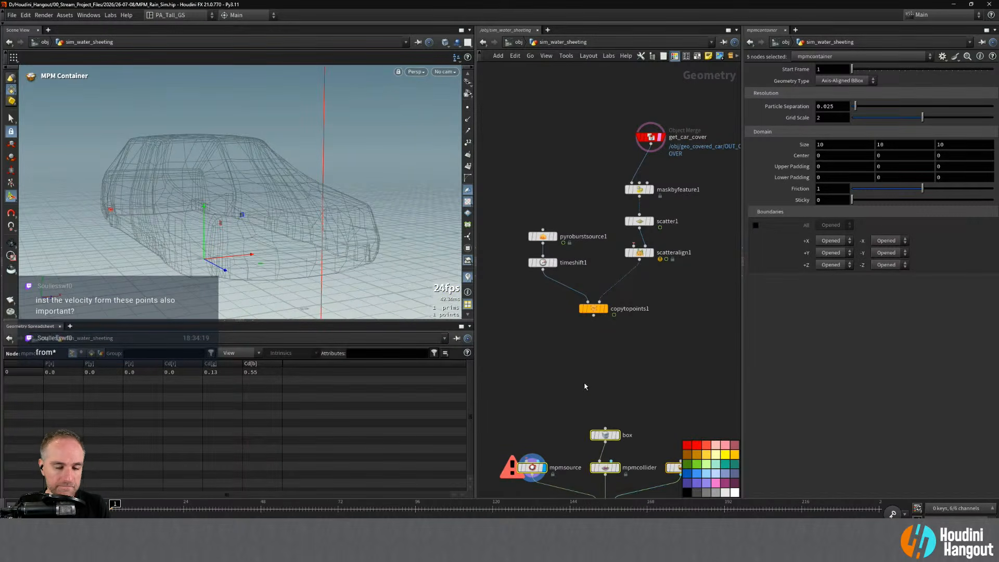
- Move the mpmsource node upward, away from the mpmcollider row, and view its node info
left_click(584, 384)
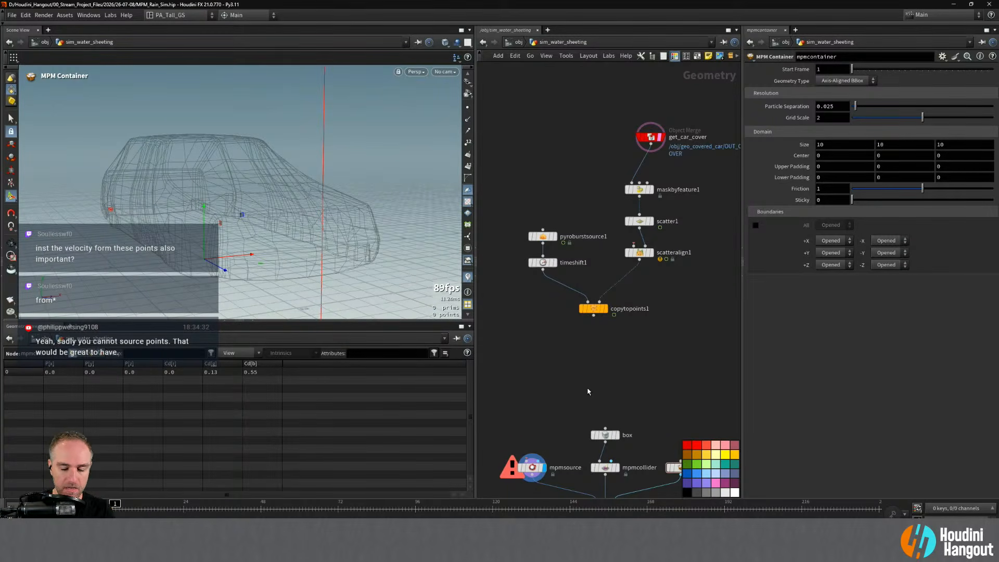
left_click_drag(531, 465, 530, 429)
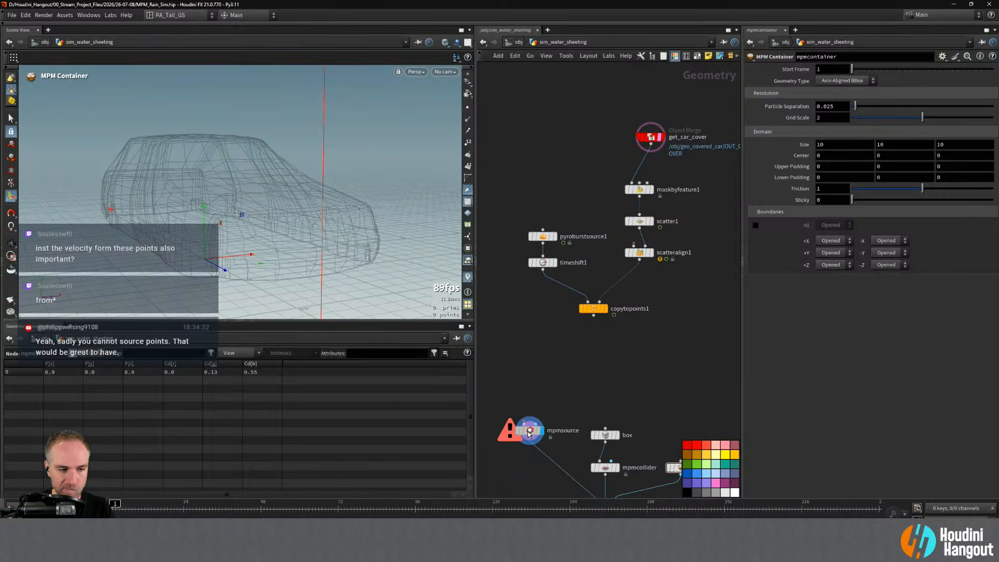
middle_click(529, 431)
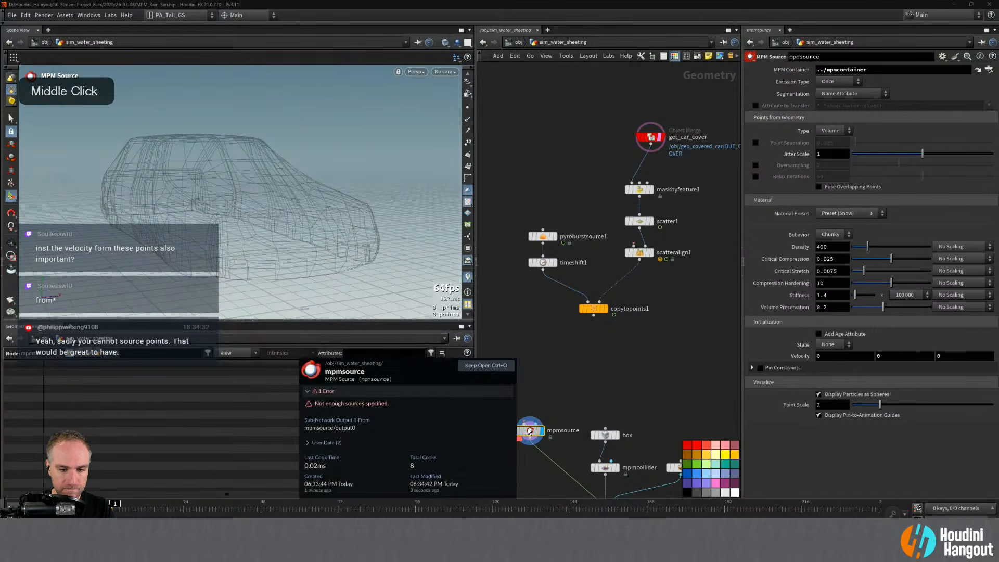
- Add a Sphere above mpmsource, wire it into the first input, and view the resulting point attributes in the spreadsheet
key("Tab")
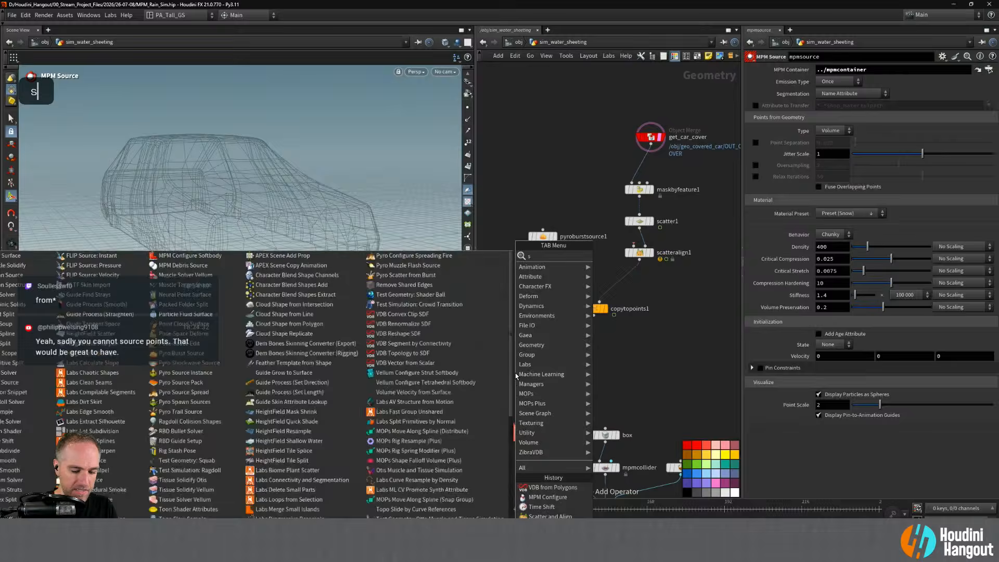
type("sphe")
key("Return")
left_click(515, 372)
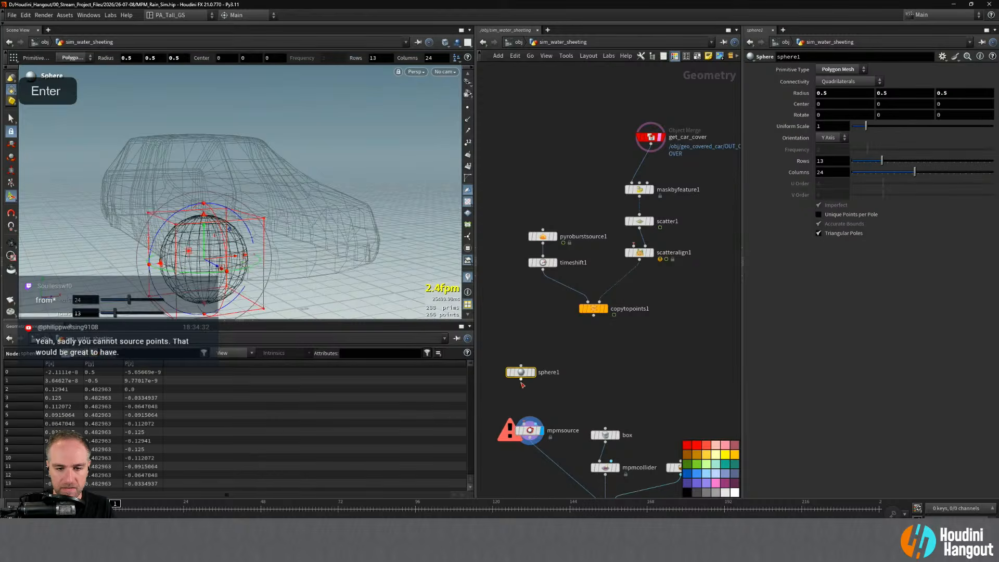
left_click_drag(521, 378, 529, 436)
left_click(530, 435)
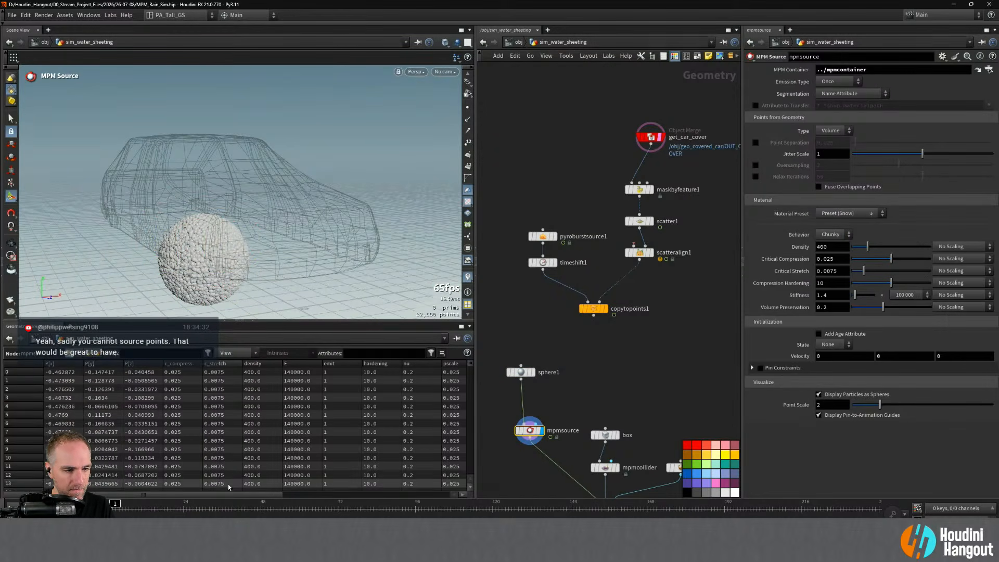
left_click_drag(226, 494, 293, 494)
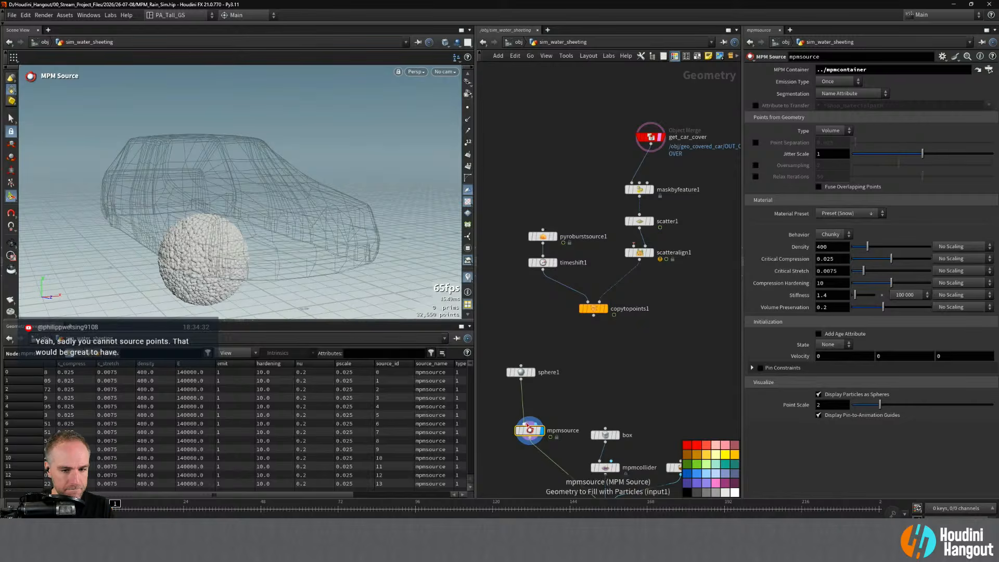
- Try copytopoints1 as the mpmsource input, wire the sphere back in, and inspect the source points' attributes including velocity
left_click_drag(524, 423, 594, 316)
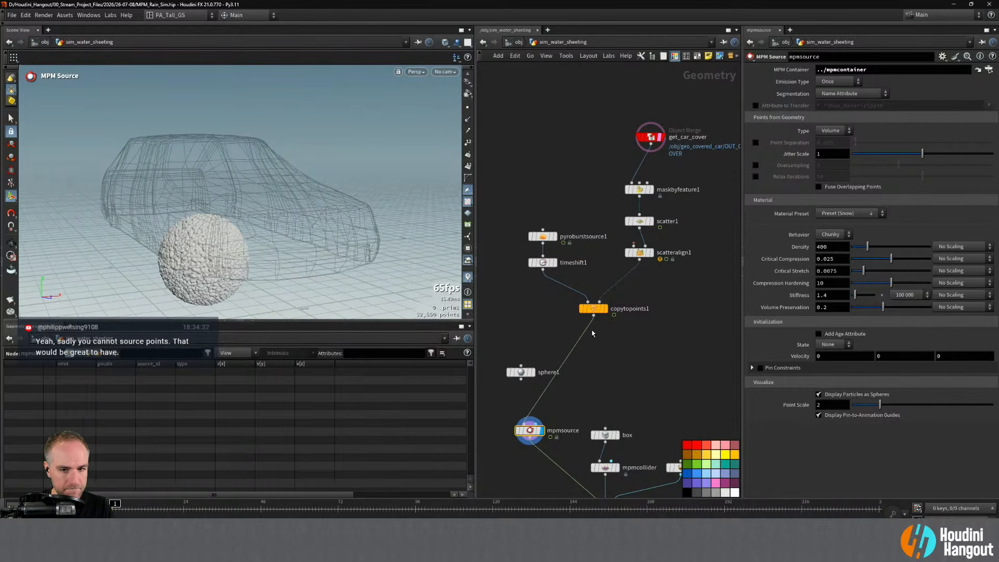
middle_click(529, 430)
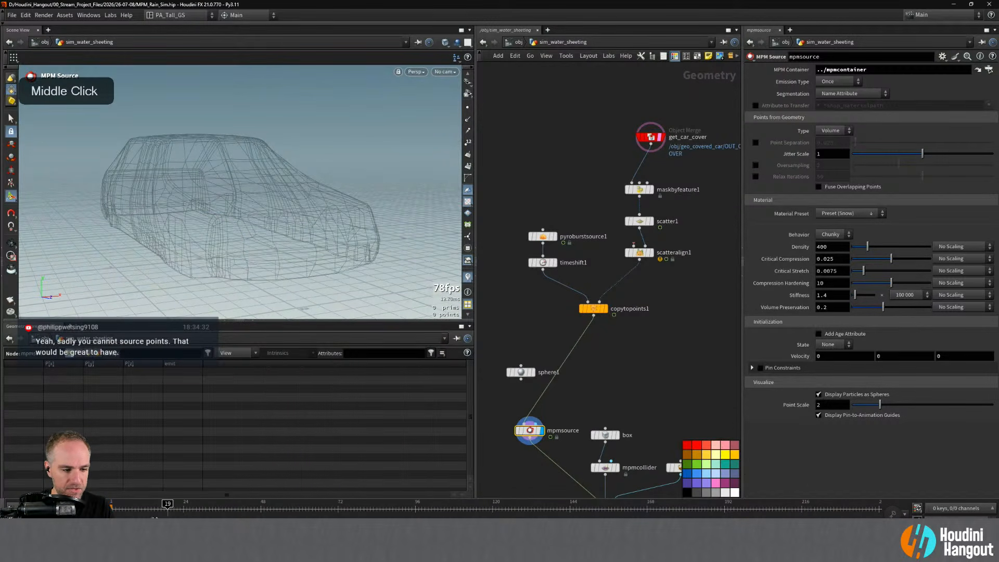
mouse_move(525, 380)
left_click_drag(520, 379, 529, 422)
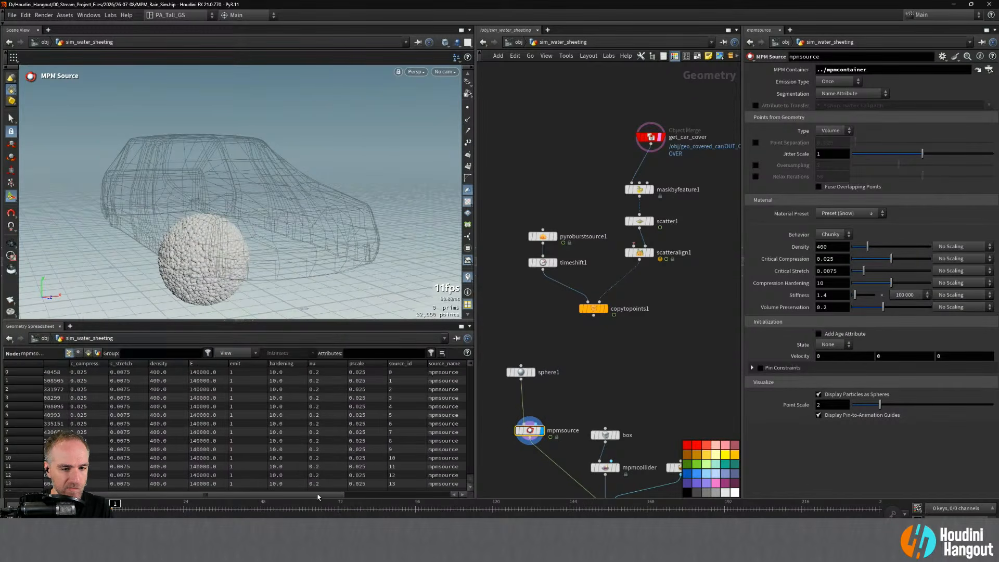
left_click_drag(271, 494, 439, 494)
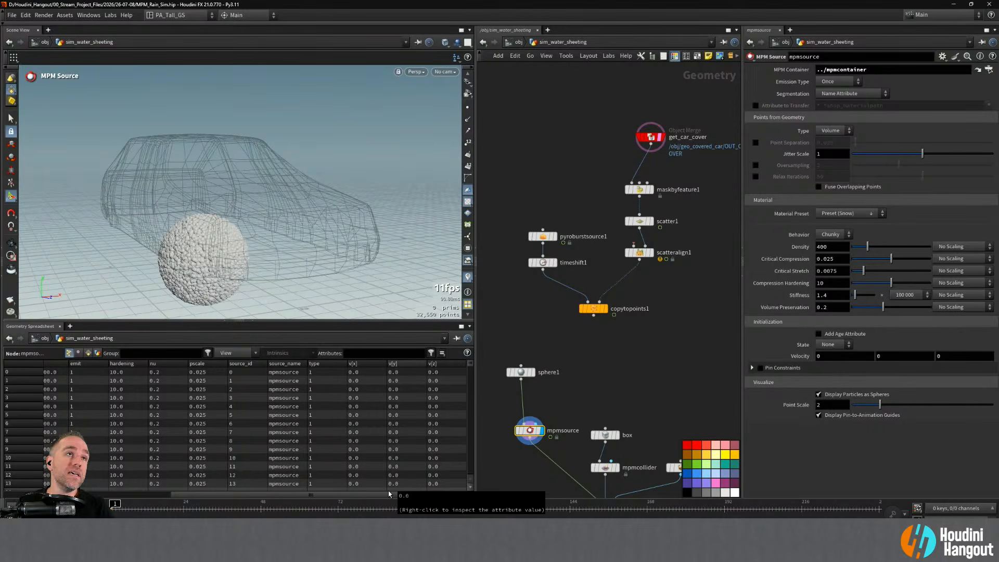
- Display copytopoints1 with point trails and examine the splash velocities on the car up close
left_click(605, 309)
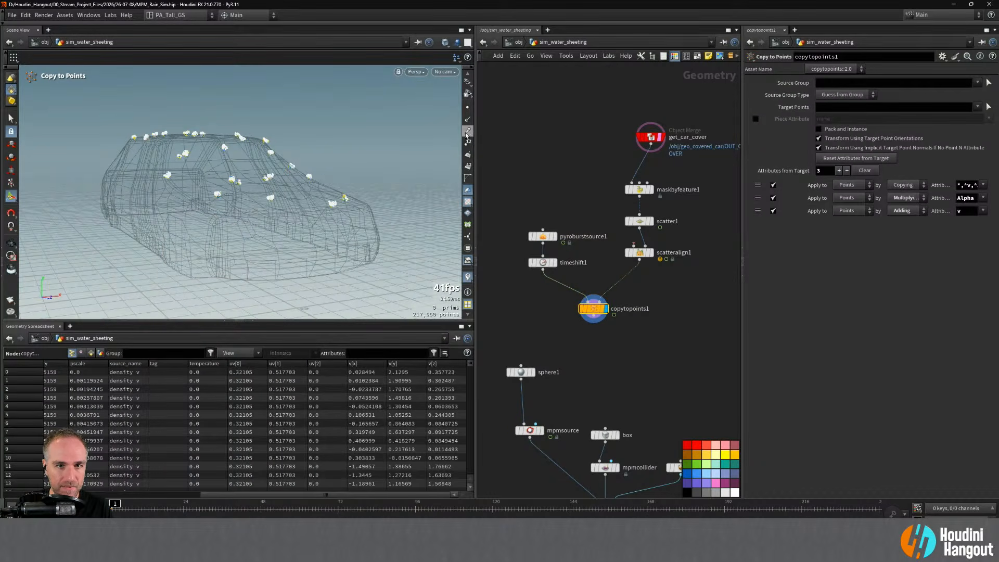
left_click(468, 133)
right_click_drag(282, 210, 333, 104, "alt")
left_click_drag(250, 208, 297, 229, "alt")
right_click_drag(297, 229, 338, 200, "alt")
left_click_drag(338, 200, 281, 239, "alt")
right_click_drag(281, 239, 312, 228, "alt")
left_click_drag(312, 229, 356, 246, "alt")
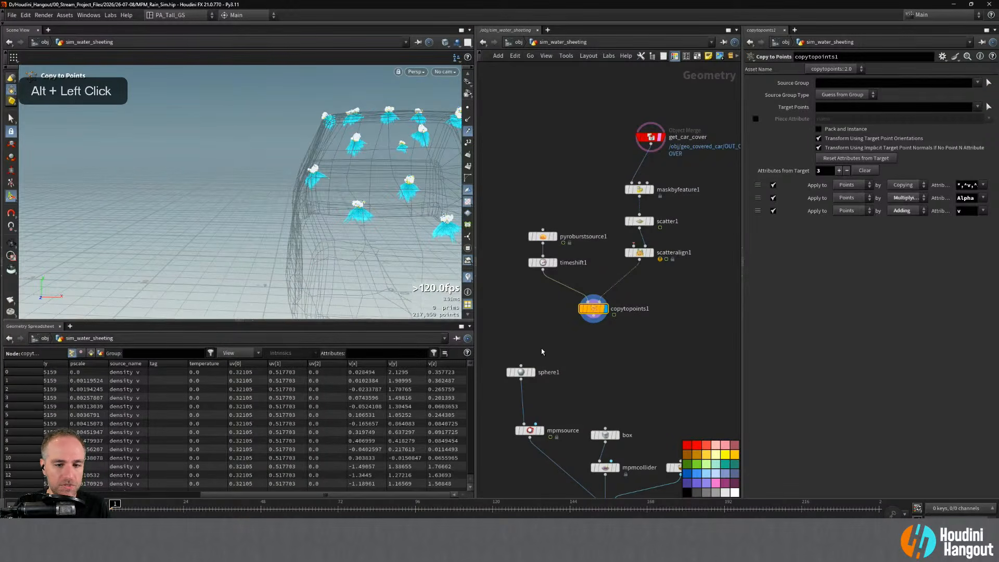
- Delete the sphere node above mpmsource
left_click_drag(504, 349, 545, 382)
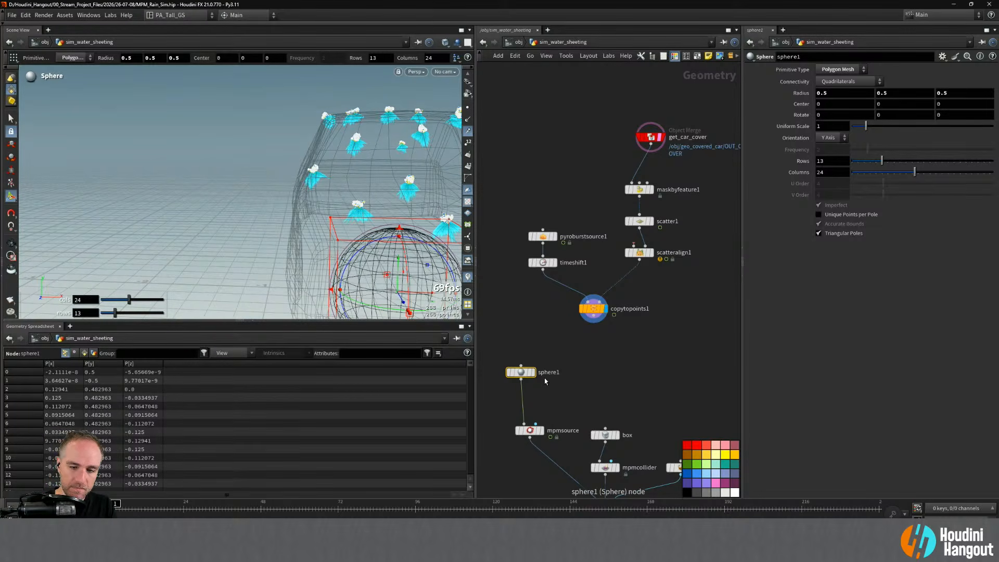
key("Delete")
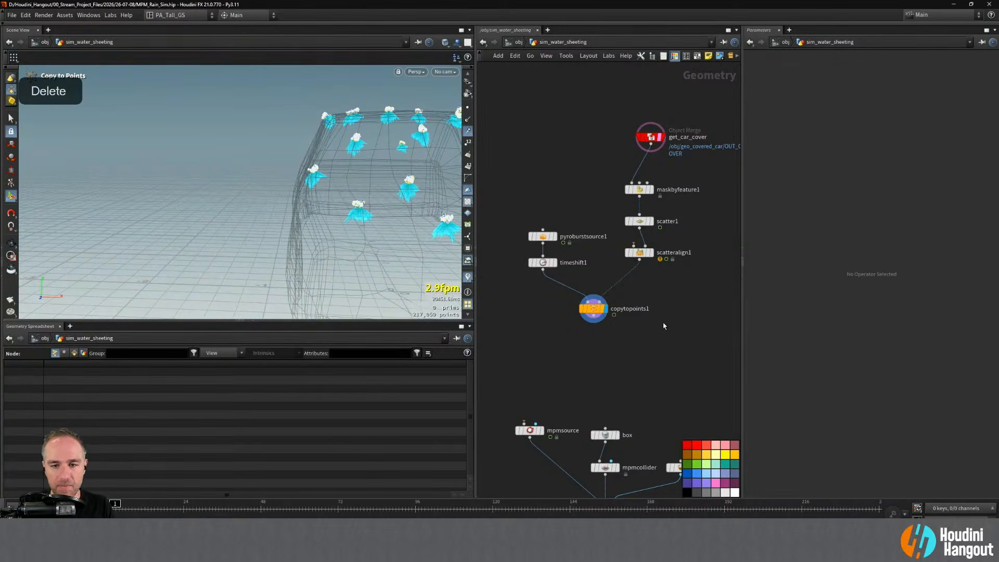
- Add a VDB from Particles node fed by copytopoints1 and display it
key("Tab")
type("vdb from")
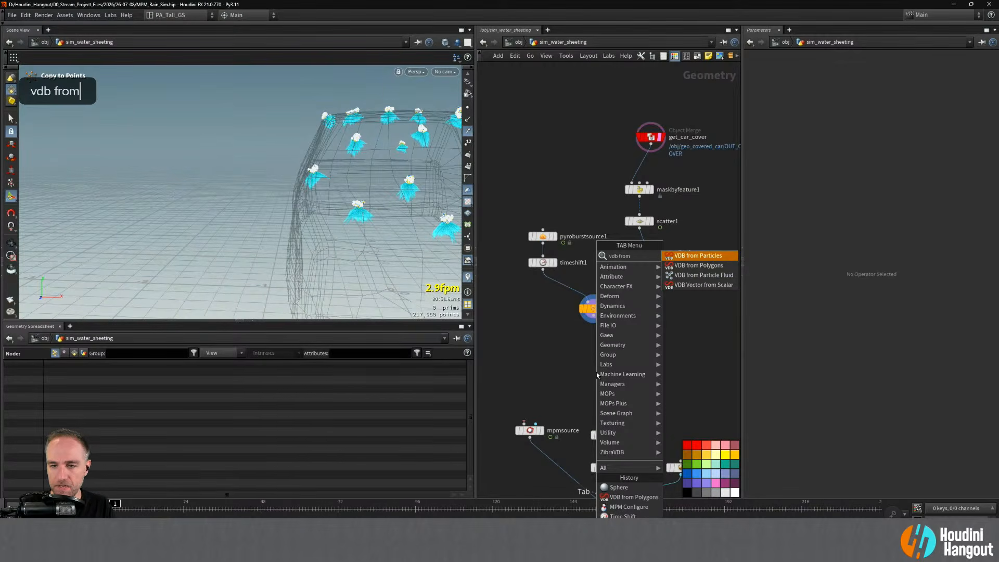
left_click(698, 256)
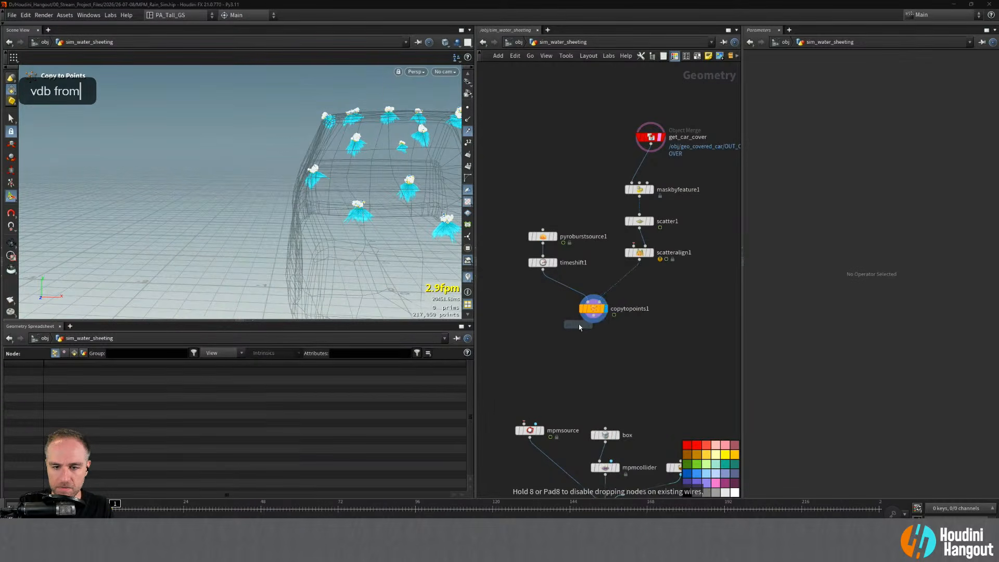
left_click(594, 318)
left_click(605, 337)
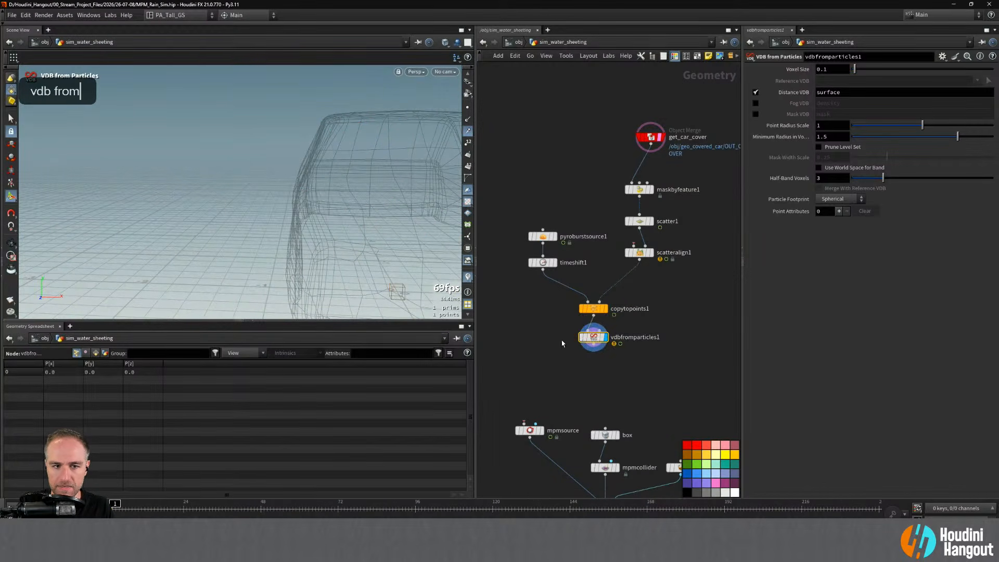
- Set the Voxel Size of the VDB from Particles node to 0.01
middle_click_drag(368, 223, 327, 230, "alt")
left_click_drag(328, 230, 364, 231, "alt")
right_click_drag(364, 231, 408, 226, "alt")
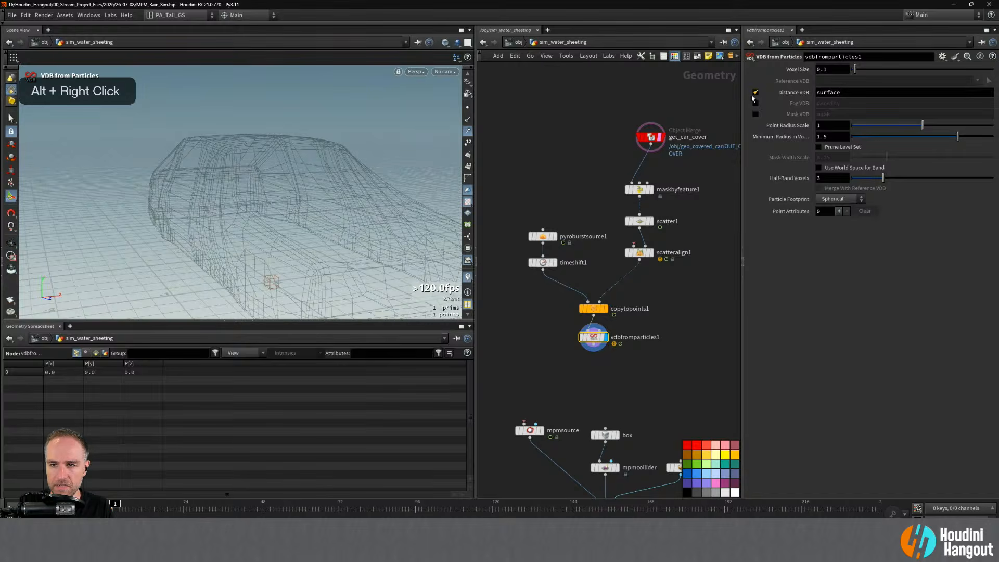
left_click(822, 71)
type("0")
key("Return")
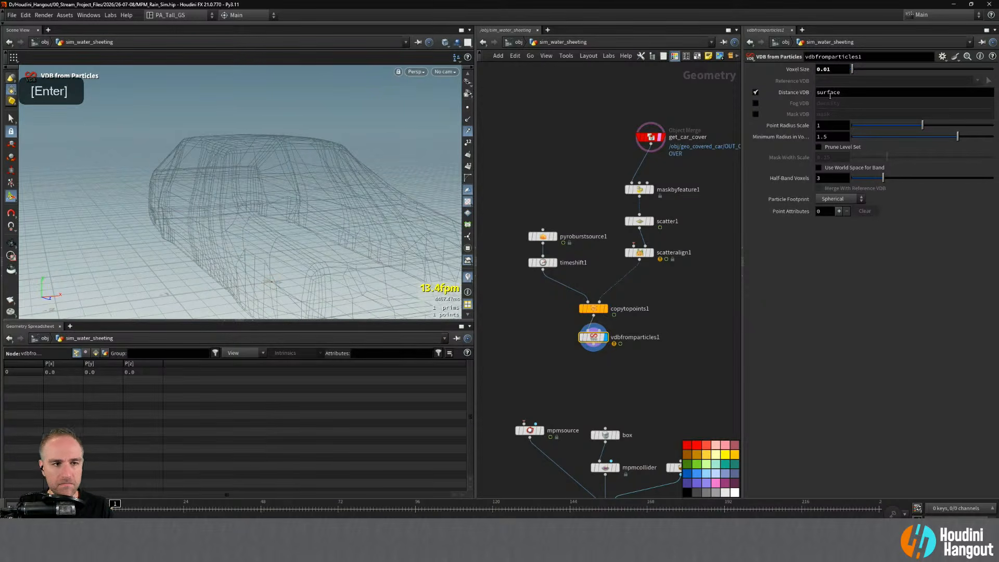
- Check the VDB from Particles node info, try a lower Minimum Radius in Voxels, and undo that change
middle_click(595, 341)
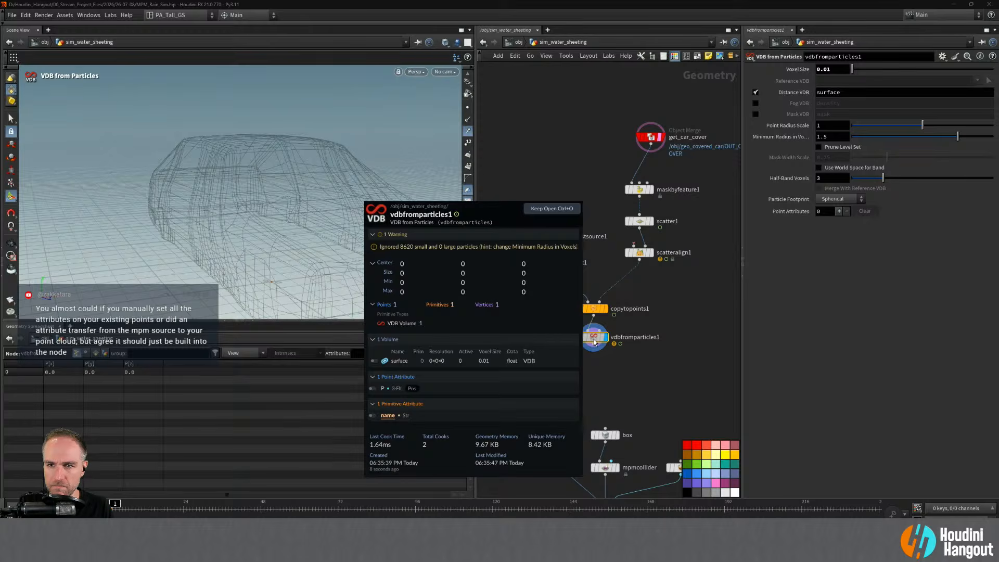
middle_click(595, 341)
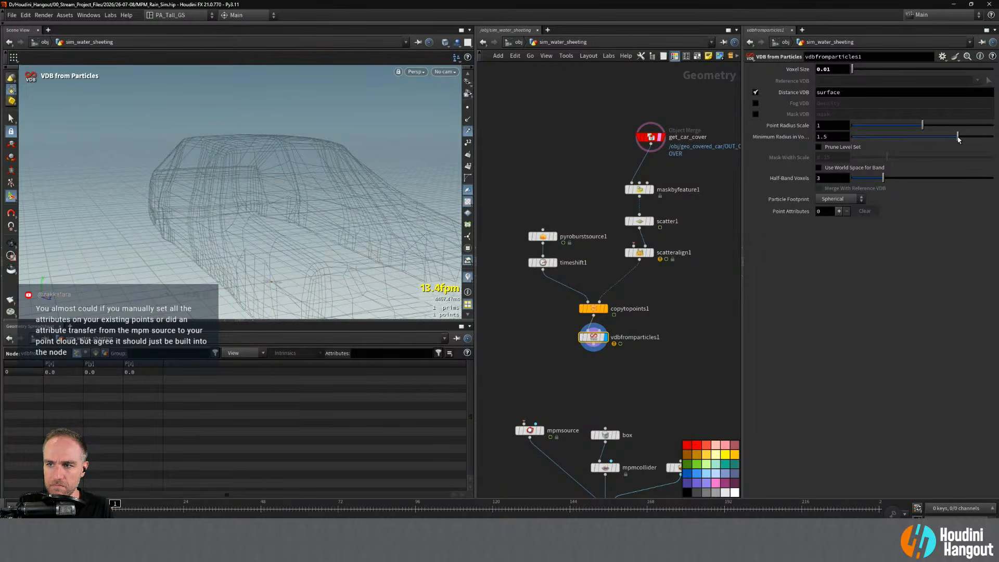
left_click_drag(958, 136, 943, 138)
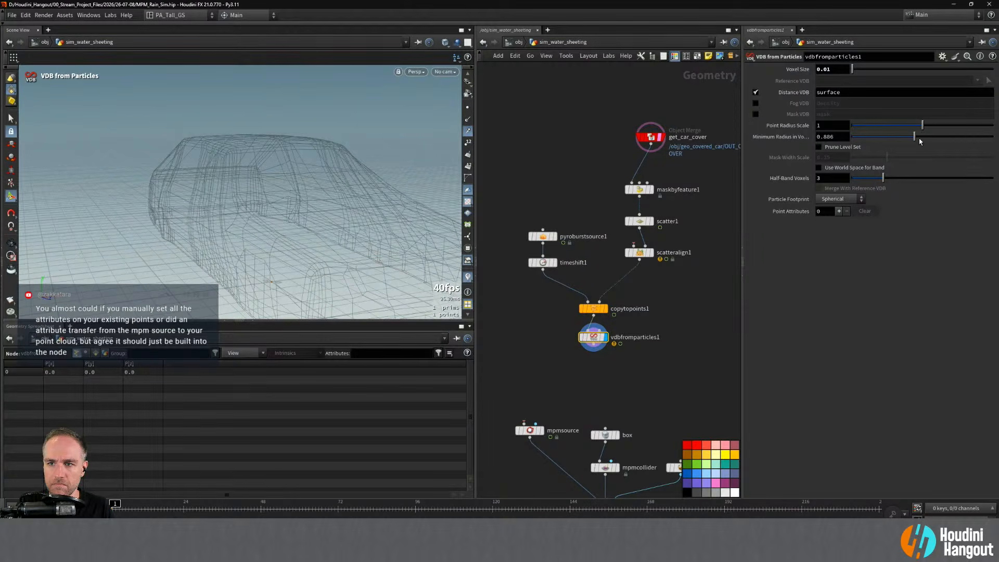
key("ctrl+z")
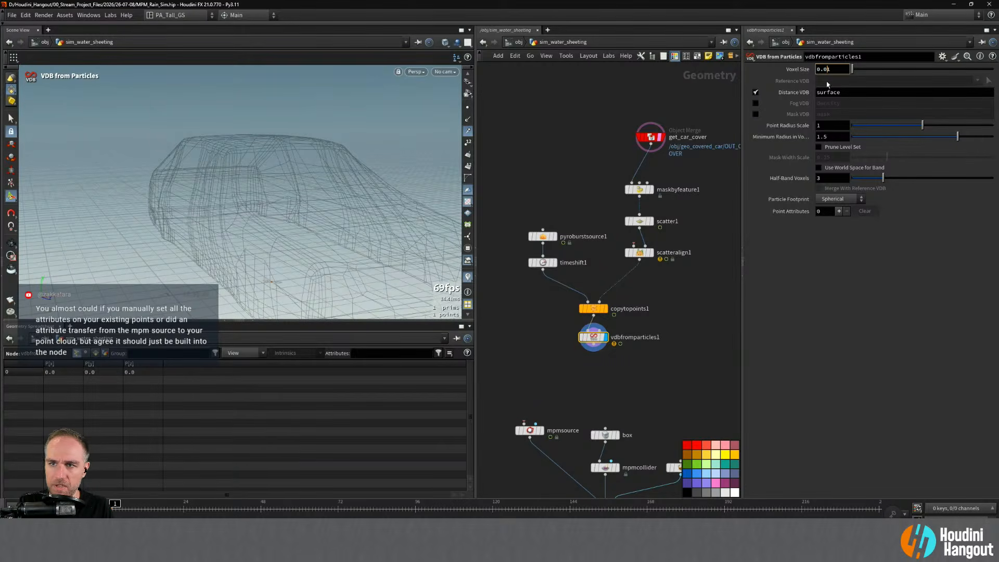
- Set the Voxel Size of the VDB from Particles node to 0.001
type("0")
key("Return")
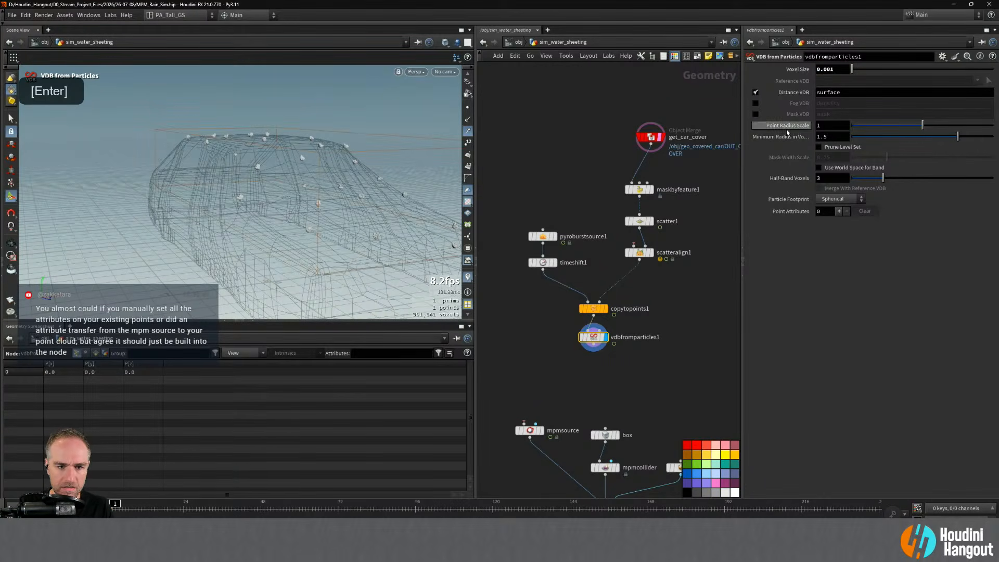
- Examine the shape and detail of the VDB splash clusters on the car from close up
right_click_drag(291, 200, 309, 201, "alt")
left_click_drag(310, 201, 283, 212, "alt")
right_click_drag(283, 212, 241, 224, "alt")
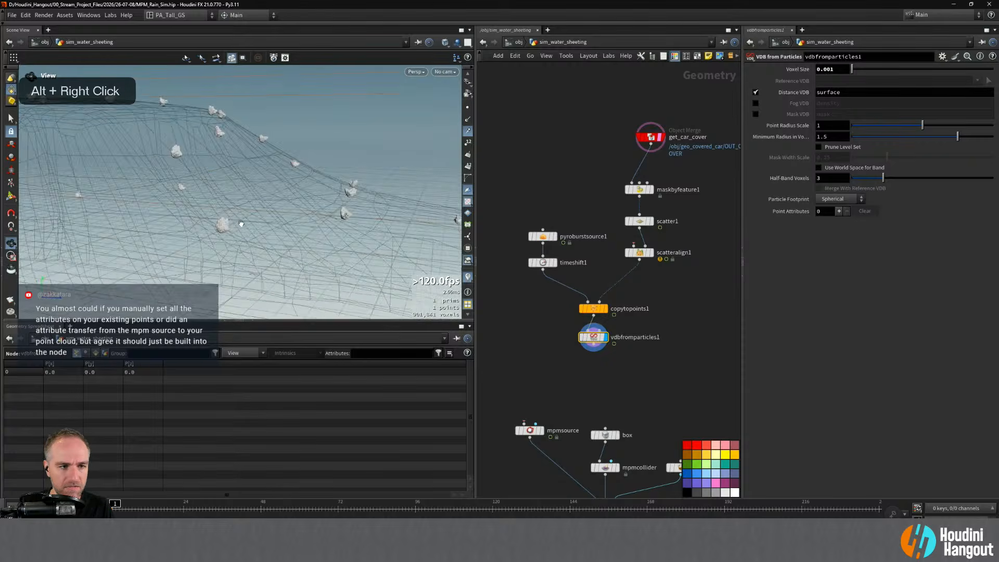
left_click_drag(229, 227, 249, 216, "alt")
right_click_drag(248, 216, 352, 167, "alt")
left_click_drag(222, 224, 568, 222, "alt")
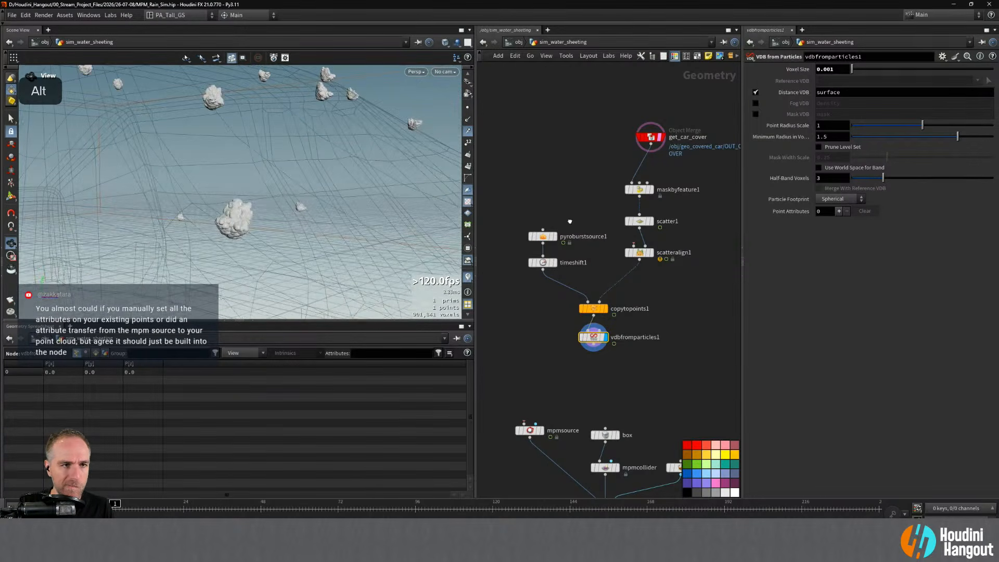
right_click_drag(354, 200, 282, 188, "alt")
left_click_drag(282, 188, 424, 279, "alt")
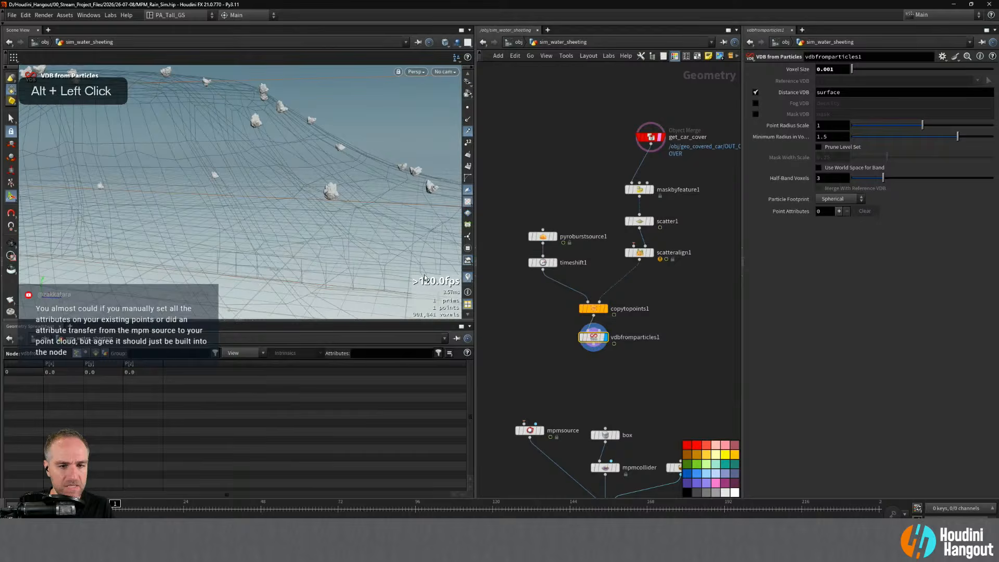
- Play the timeline to review how the VDB splashes change across the car, and return to the first frame
middle_click(567, 350)
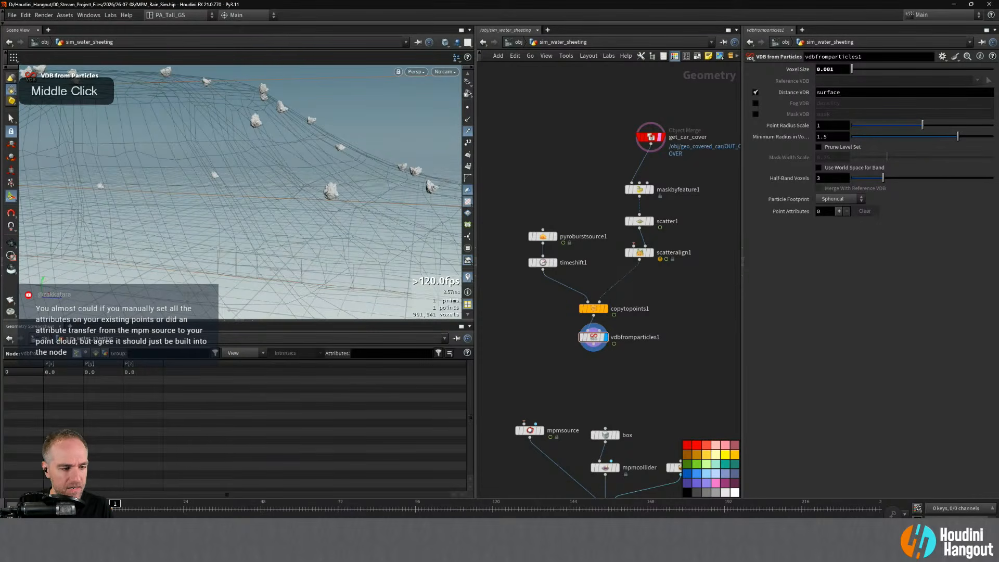
key("Up")
right_click_drag(245, 216, 195, 204, "alt")
left_click_drag(255, 209, 175, 220, "alt")
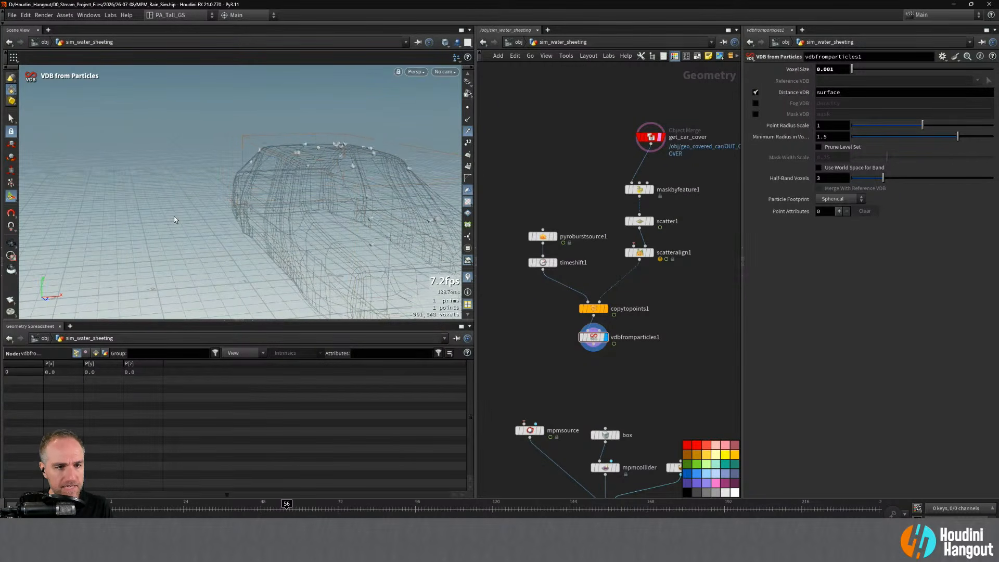
key("ctrl+Up")
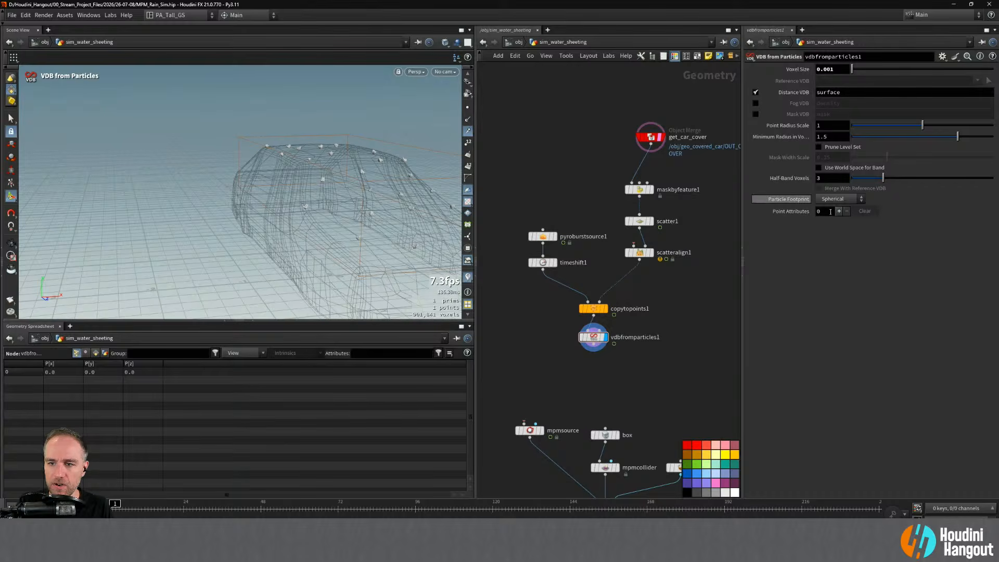
- Add a point attribute transferring v to a VDB named vel, with vector type Displacement/Velocity/Acceleration
left_click(838, 210)
left_click(862, 226)
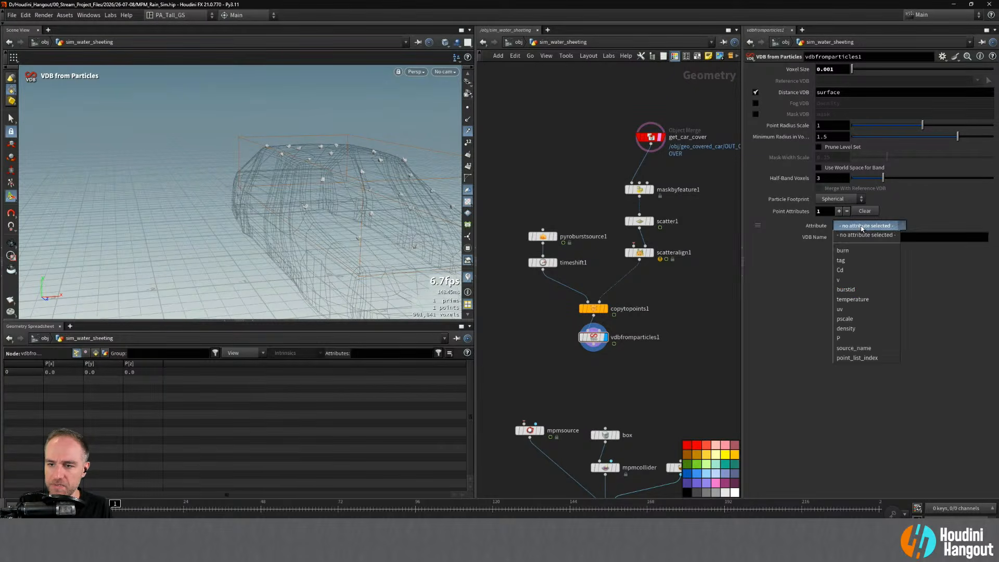
left_click(843, 280)
left_click(843, 237)
type("vel")
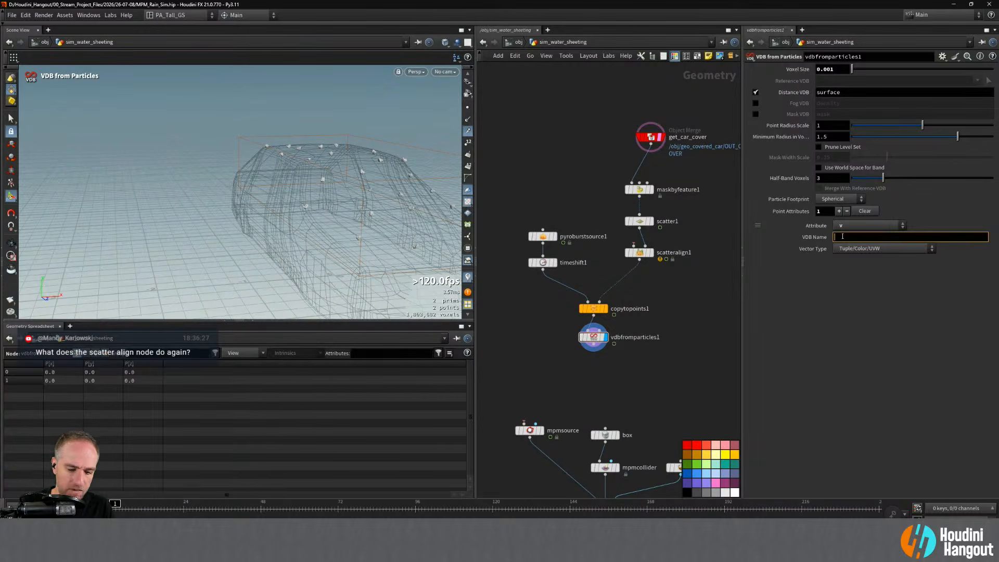
key("Return")
left_click(853, 249)
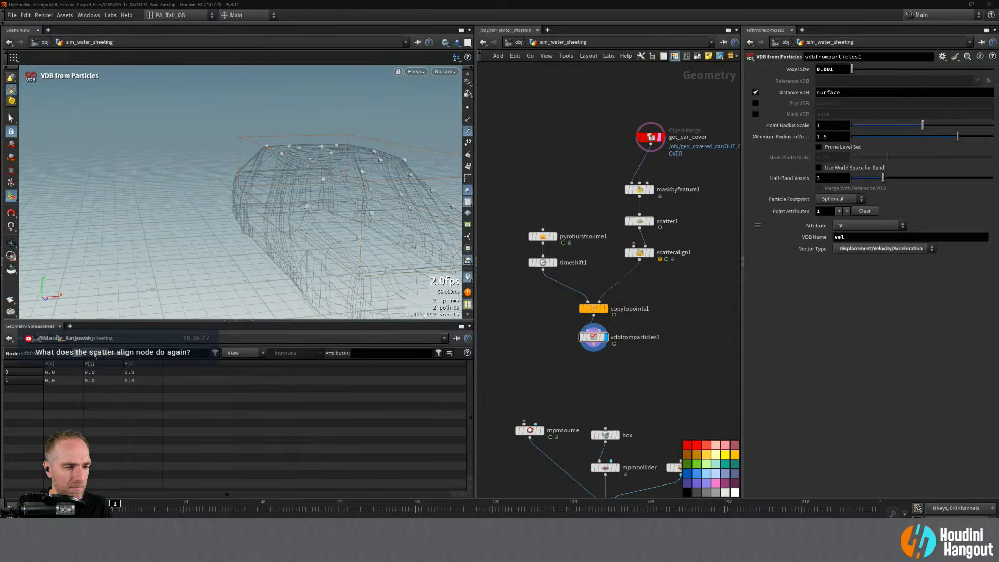
middle_click_drag(581, 383, 599, 334, "alt")
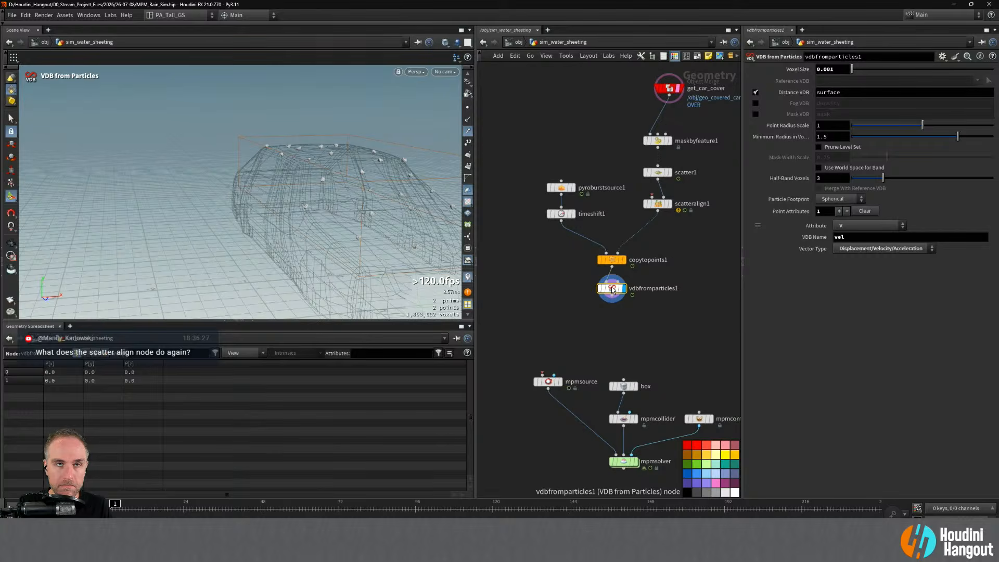
- Connect the vdbfromparticles1 output to the first input of mpmsource and display the mpmsource node
right_click(612, 291)
left_click(542, 374)
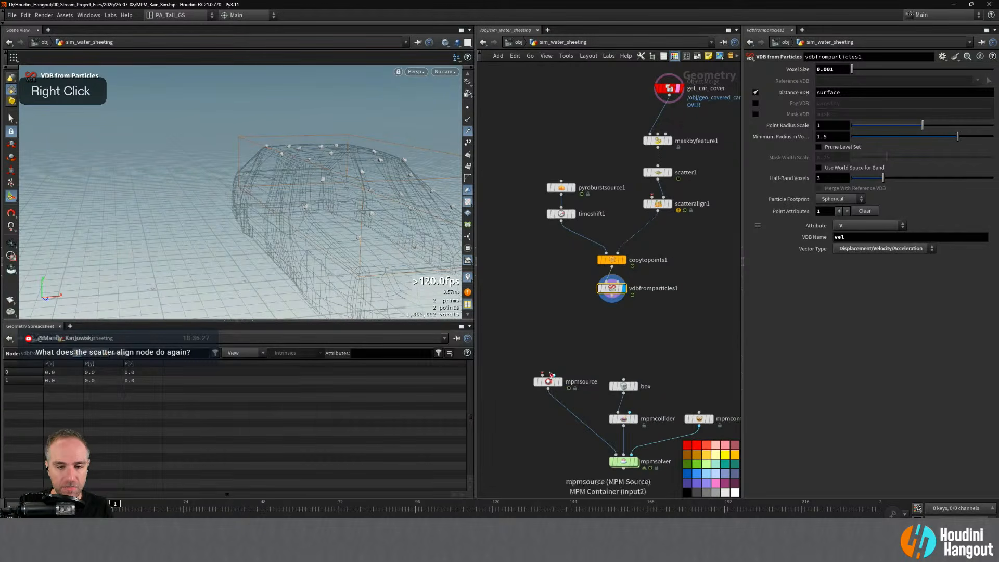
left_click(542, 374)
left_click(611, 296)
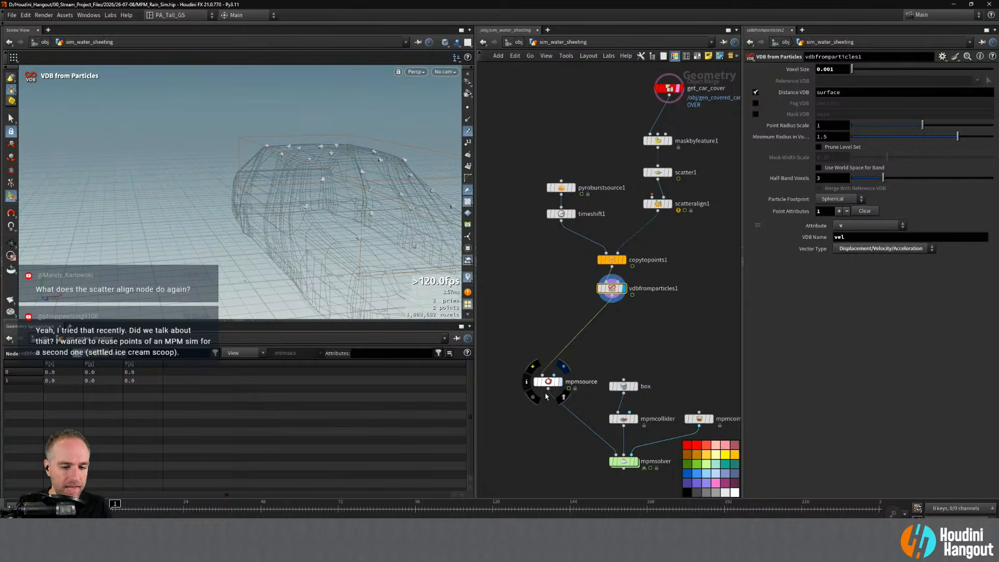
left_click(546, 397)
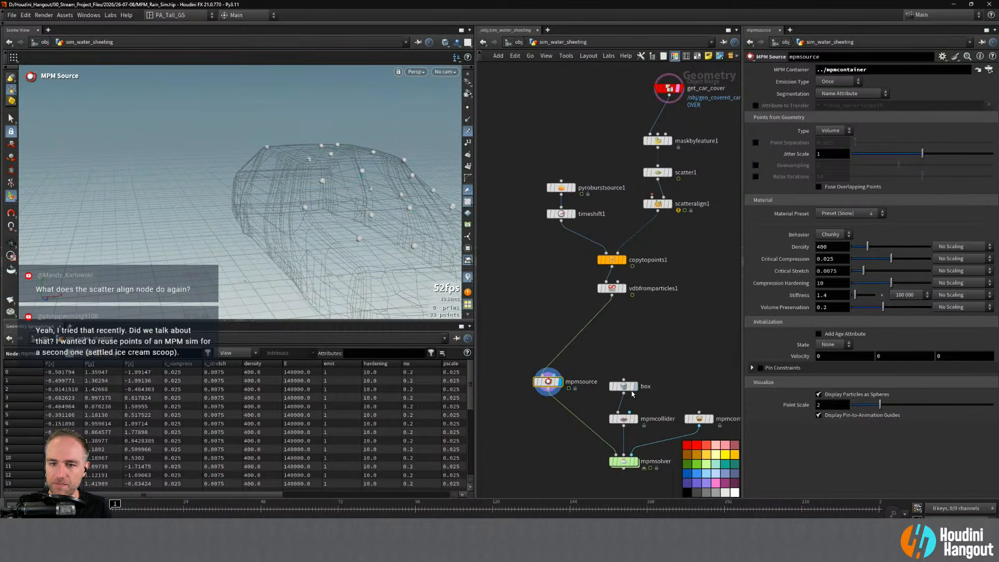
- Examine the size and distribution of the MPM source points on the car from several sides, alongside the container and source settings
middle_click_drag(633, 394, 621, 387, "alt")
right_click_drag(622, 388, 606, 388, "alt")
left_click(649, 379)
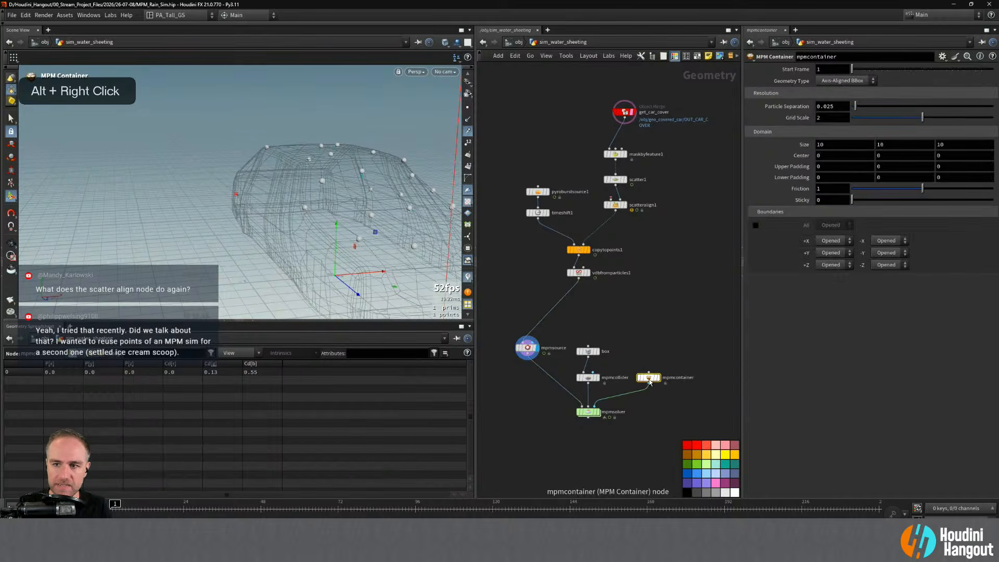
right_click_drag(366, 229, 357, 240, "alt")
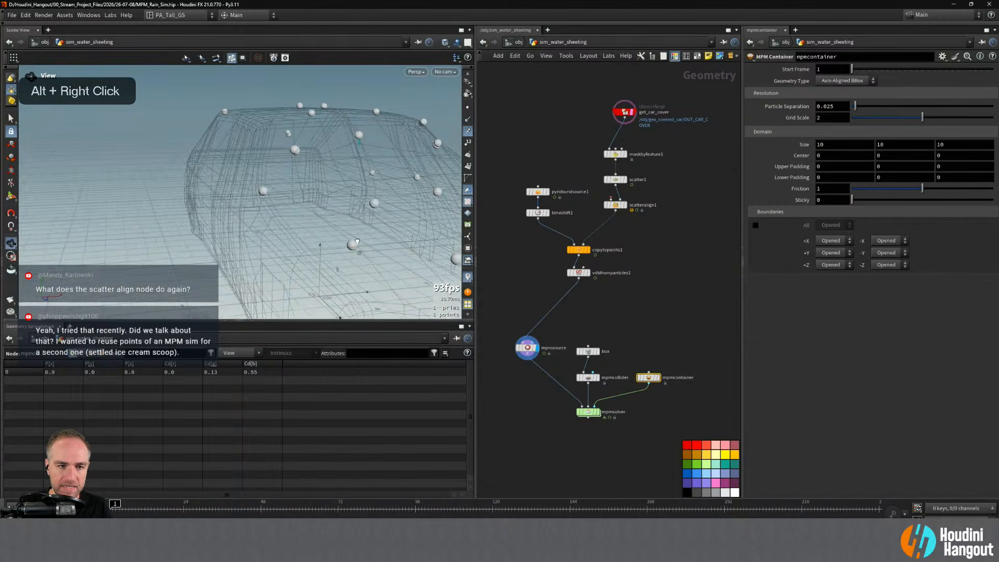
left_click_drag(357, 241, 300, 225, "alt")
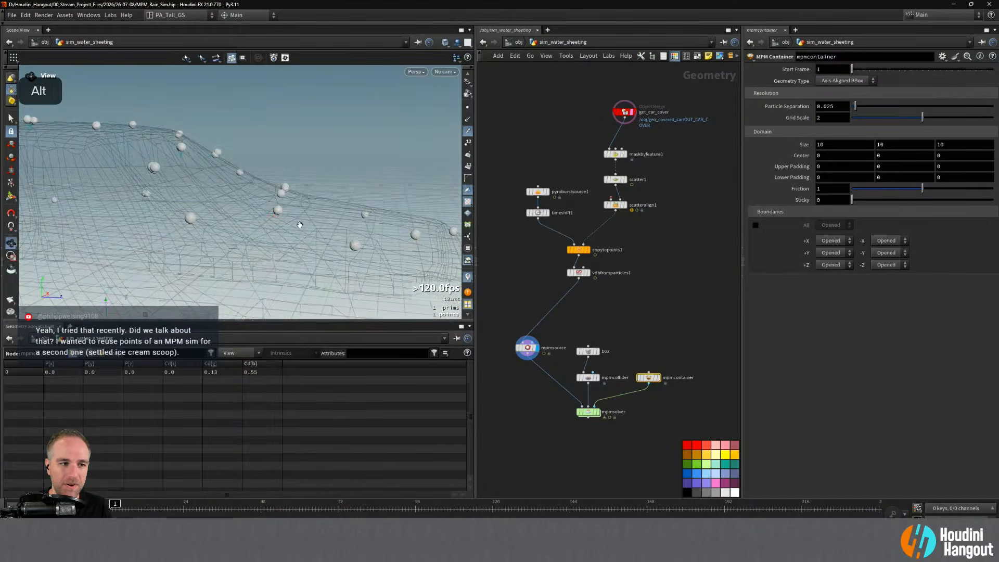
right_click_drag(300, 225, 260, 227, "alt")
left_click_drag(289, 225, 260, 222, "alt")
right_click_drag(260, 222, 289, 226, "alt")
left_click_drag(281, 224, 218, 177, "alt")
right_click_drag(221, 174, 242, 151, "alt")
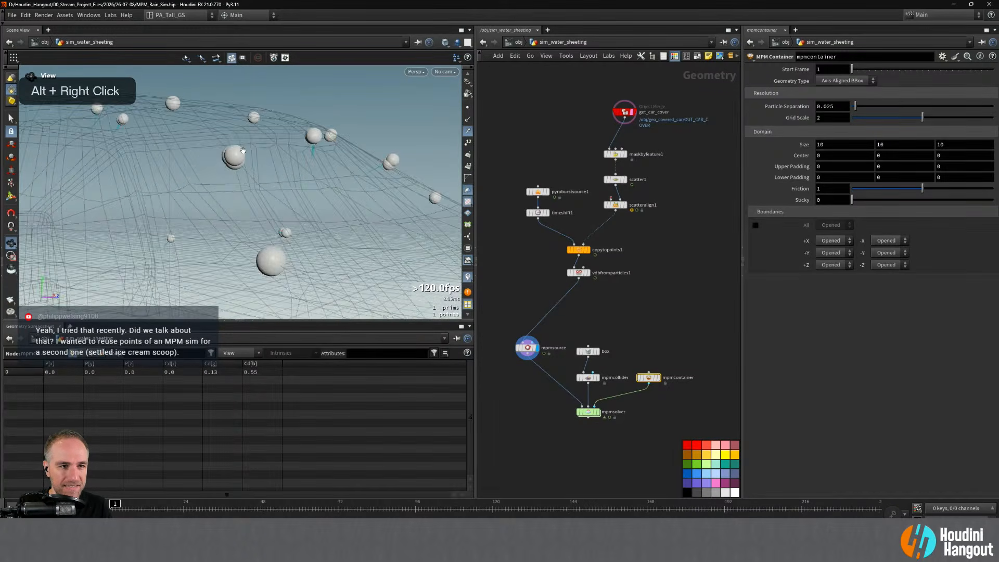
mouse_move(243, 151)
left_mouse_down("alt")
mouse_move(337, 141)
mouse_move(237, 157)
left_mouse_up("alt")
right_click_drag(237, 157, 198, 172, "alt")
left_click_drag(197, 172, 224, 180, "alt")
left_click(527, 348)
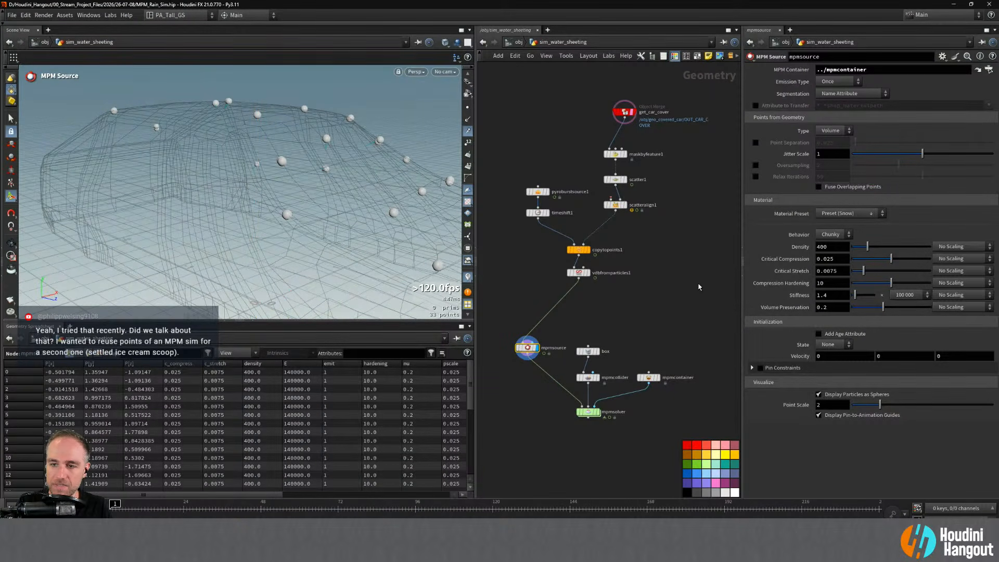
- Shrink the MPM container domain around the car along Z to a size of about 5.09
left_click(648, 378)
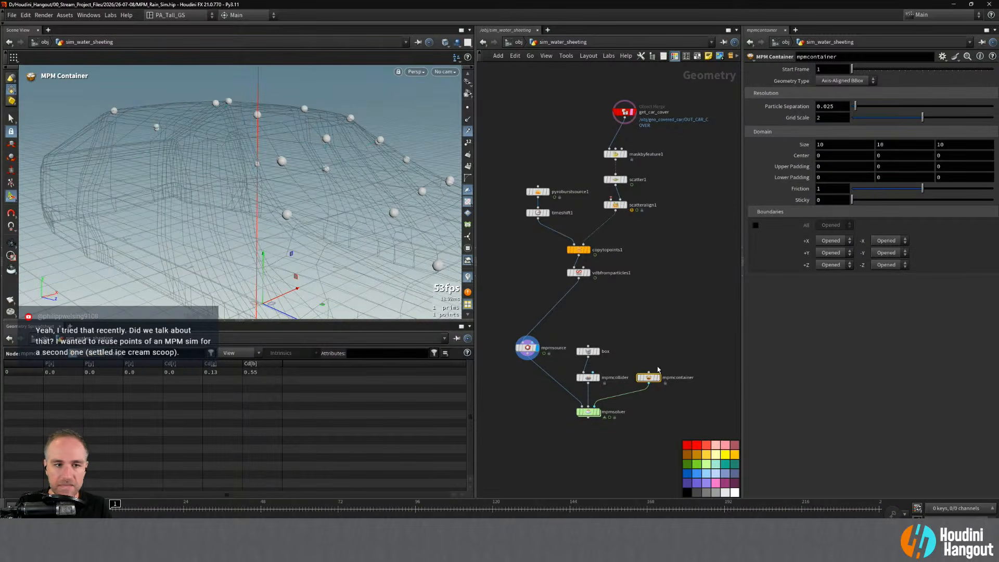
right_click_drag(318, 162, 263, 203, "alt")
left_click_drag(264, 203, 292, 211, "alt")
right_click_drag(292, 211, 293, 218, "alt")
middle_click_drag(293, 218, 306, 201, "alt")
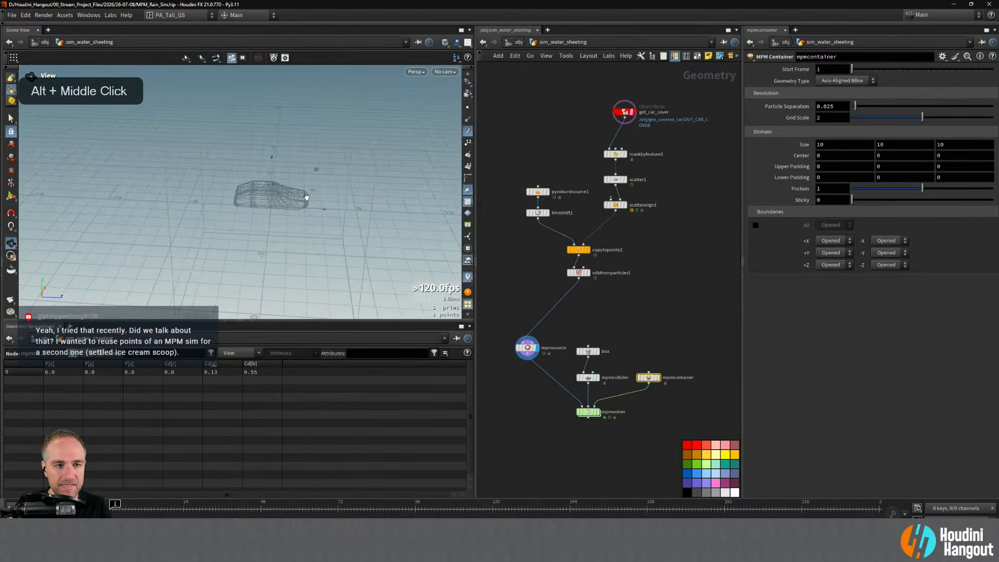
left_click_drag(305, 201, 328, 194, "alt")
right_click_drag(328, 194, 354, 214, "alt")
left_click(327, 210, "shift")
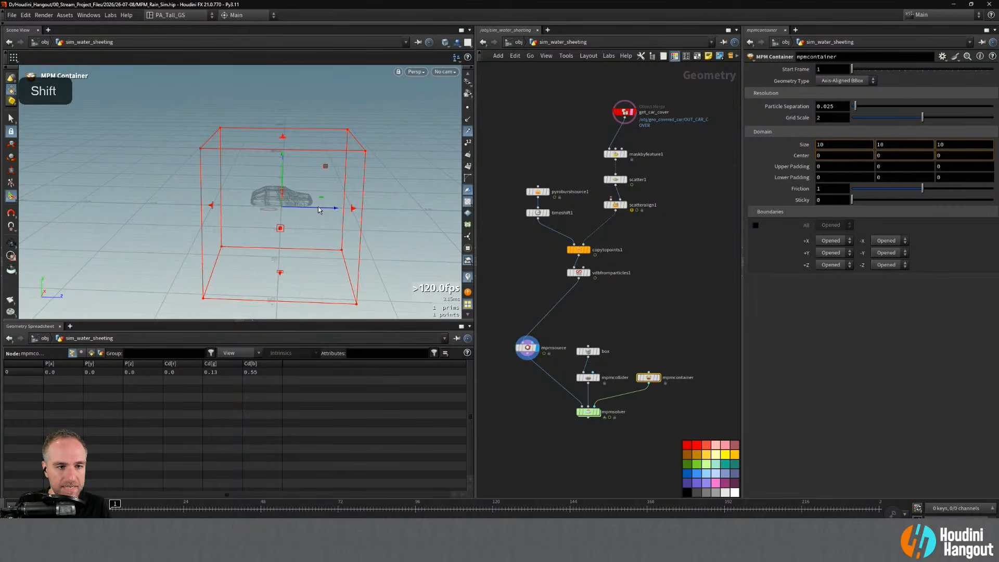
left_click_drag(320, 210, 320, 210, "shift")
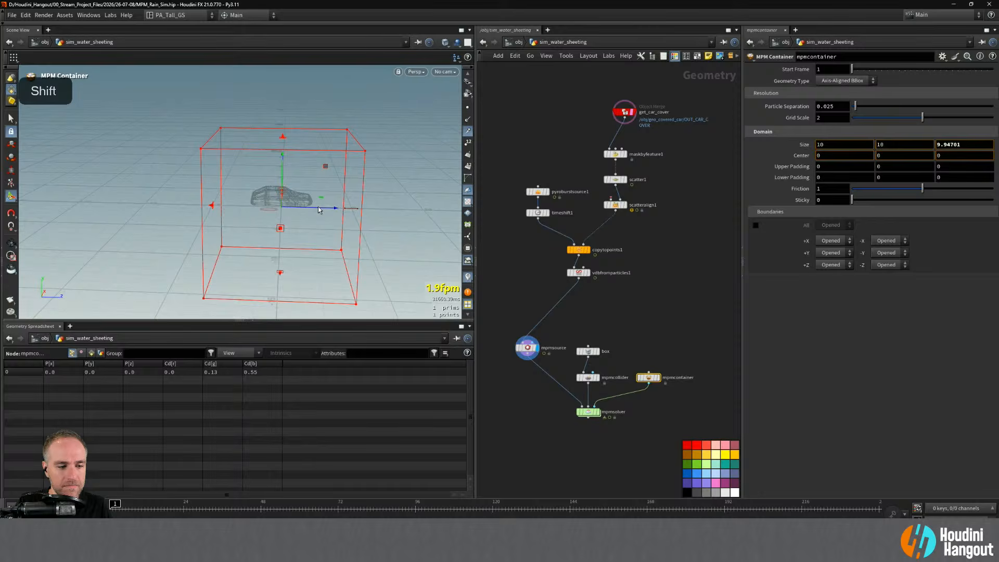
left_click_drag(319, 209, 319, 208, "shift")
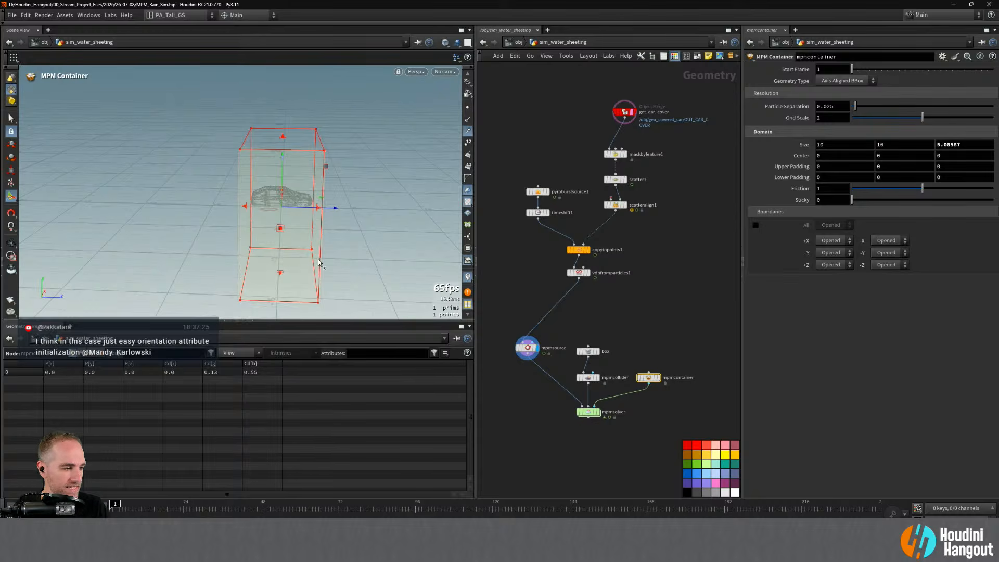
- Display the scatteralign1 node and turn on visualization of its orient point attribute, checking the axes over the car
right_click_drag(588, 301, 632, 220, "alt")
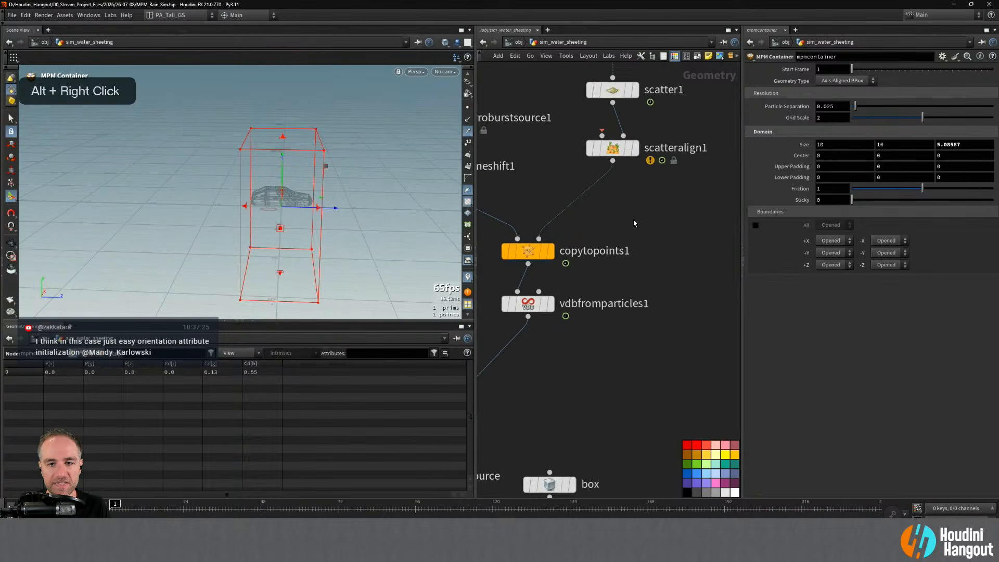
middle_click_drag(633, 220, 636, 242, "alt")
left_click(635, 200)
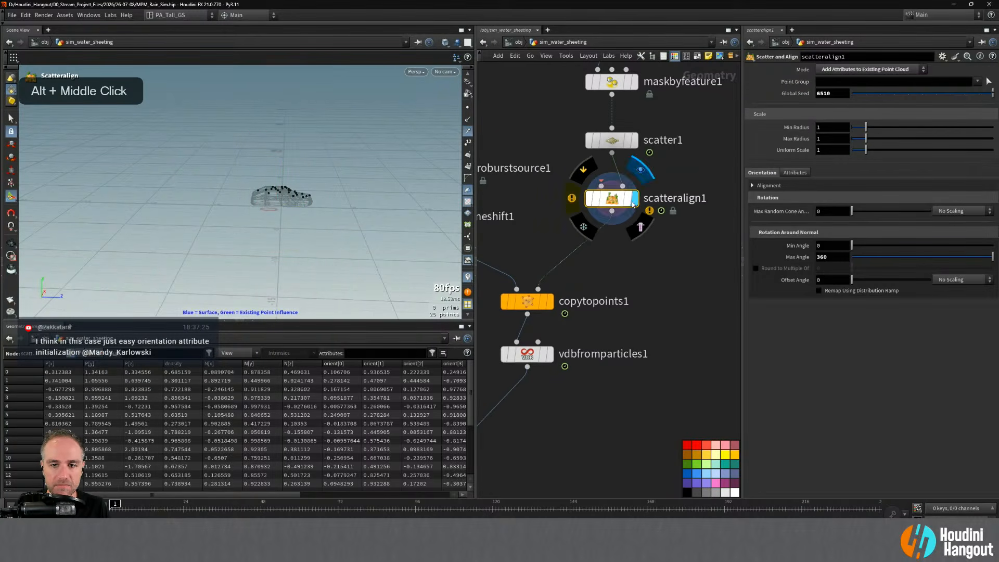
key("alt")
right_click_drag(337, 172, 308, 173, "alt")
left_click_drag(308, 172, 260, 193, "alt")
left_click_drag(262, 495, 293, 495)
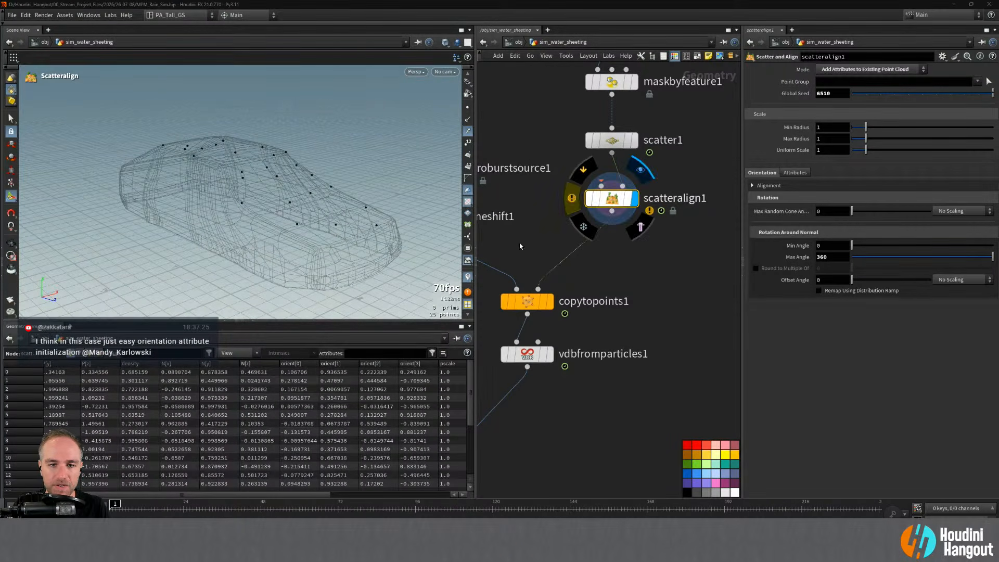
middle_click(615, 203)
left_click(354, 230)
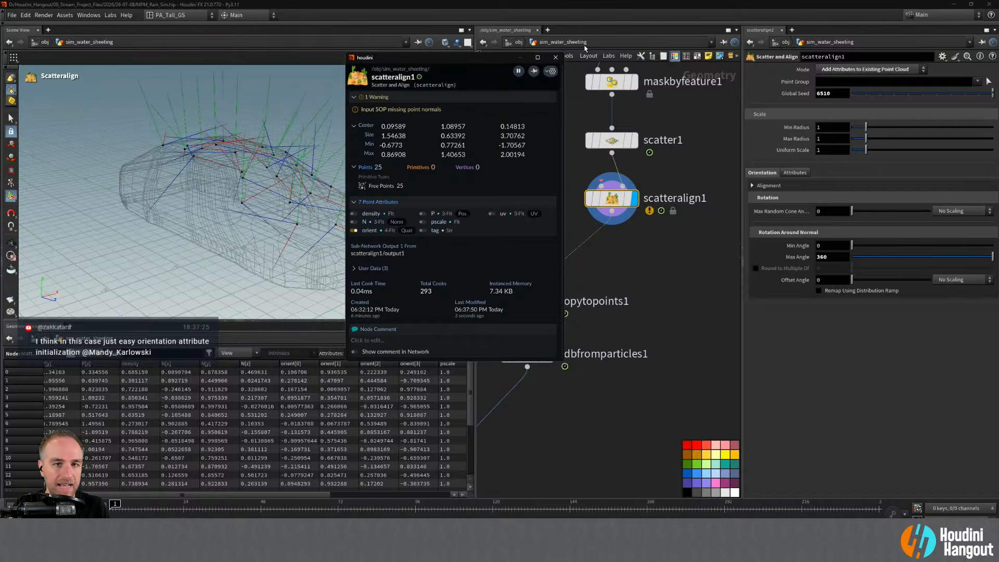
left_click(555, 58)
right_click_drag(255, 138, 281, 151, "alt")
left_click_drag(285, 156, 317, 182, "alt")
middle_click_drag(318, 183, 296, 190, "alt")
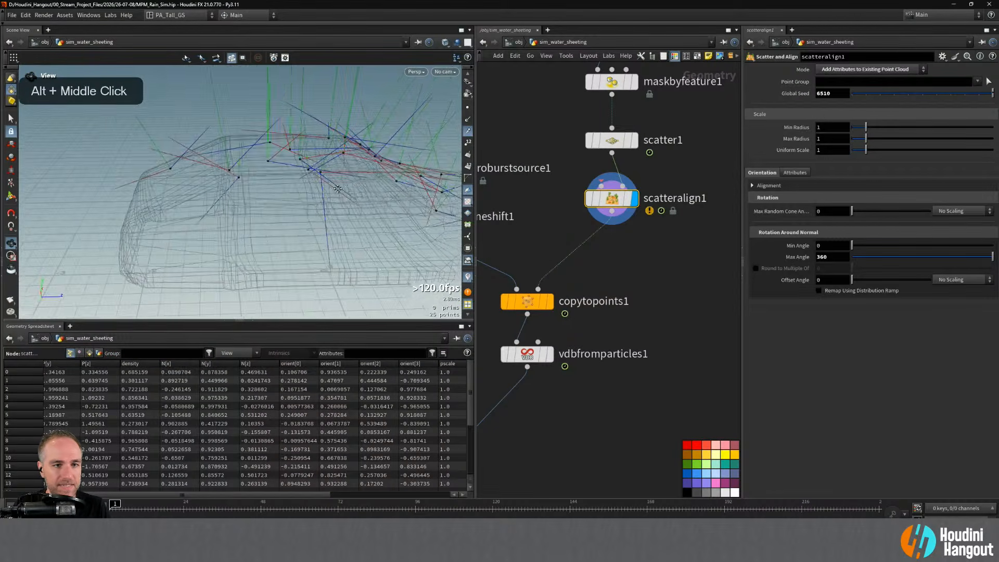
left_click_drag(297, 190, 167, 192, "alt")
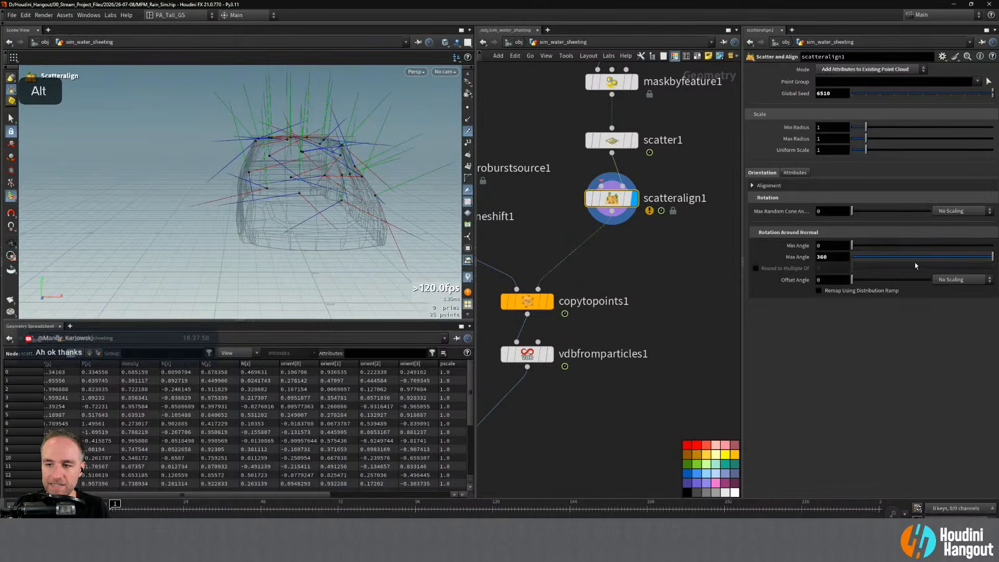
- Set the Max Random Cone Angle of the scatteralign1 node to 5
mouse_move(991, 257)
left_mouse_down()
mouse_move(892, 256)
mouse_move(993, 260)
left_mouse_up()
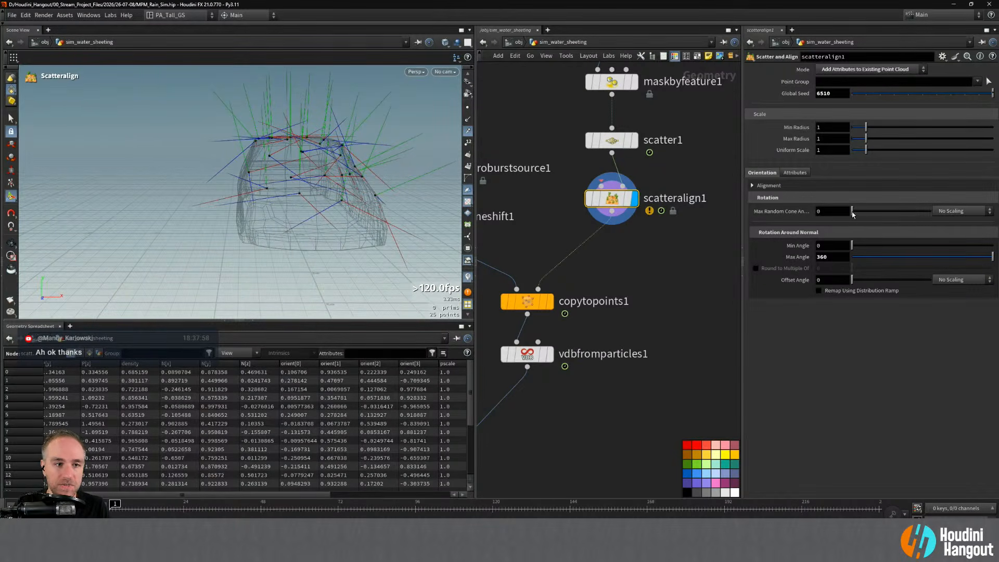
mouse_move(853, 214)
left_mouse_down()
mouse_move(874, 216)
mouse_move(835, 219)
mouse_move(855, 217)
left_mouse_up()
left_click_drag(346, 161, 306, 229, "alt")
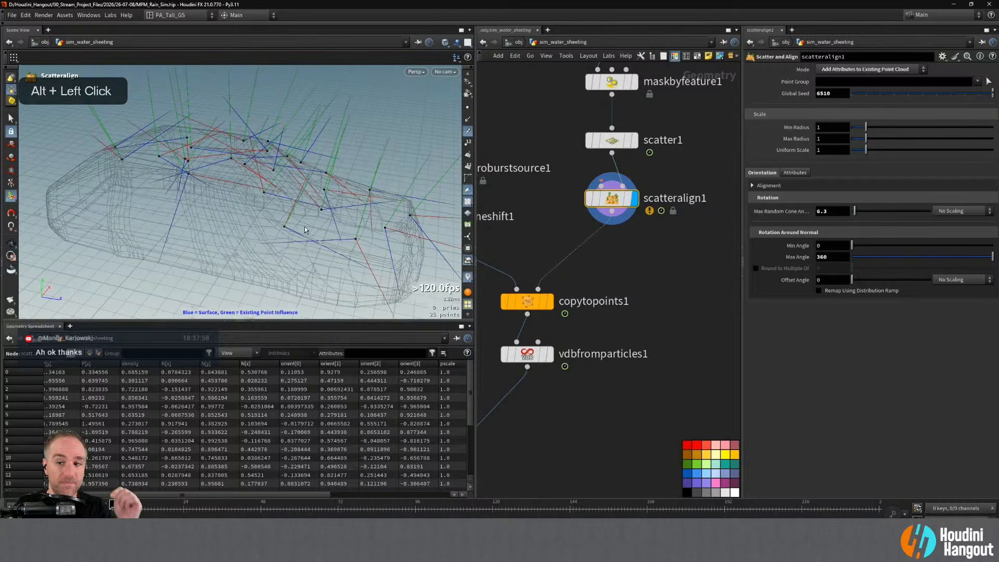
left_click(837, 209)
type("5")
key("Return")
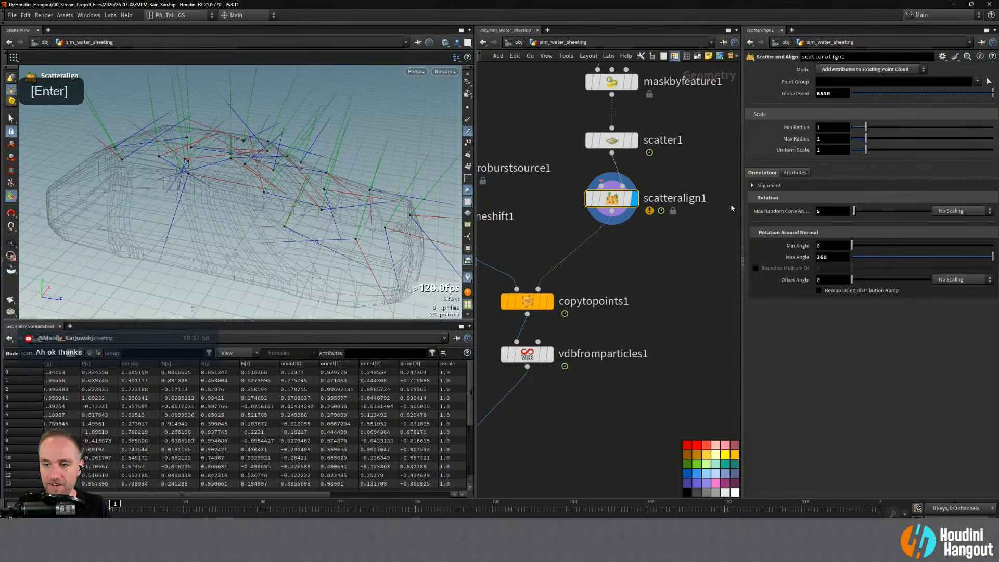
scroll(333, 219, "down", 4, "alt")
left_click_drag(333, 219, 313, 200, "alt")
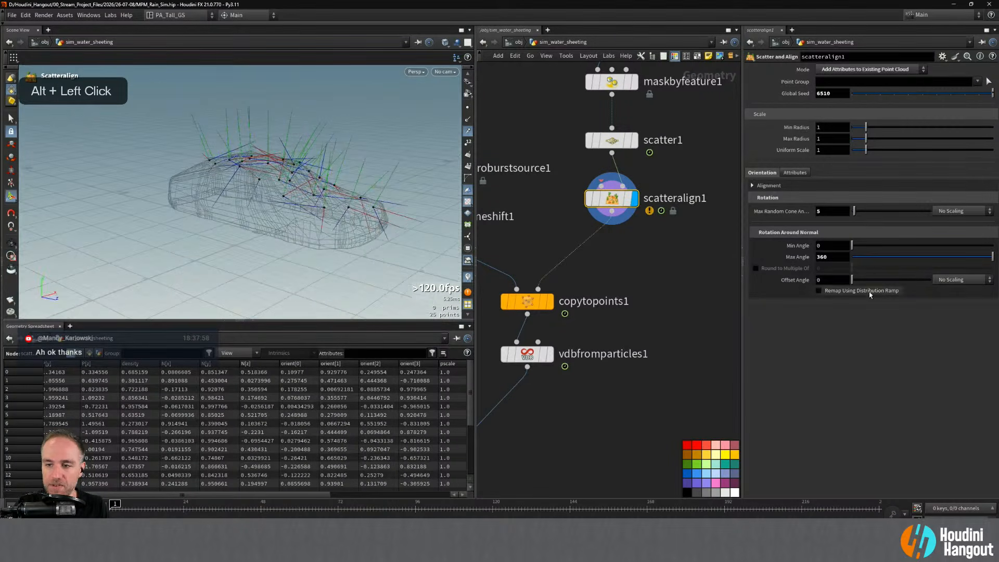
- Try the Offset Angle of the scatteralign1 node and review its available Mode options
mouse_move(853, 280)
left_mouse_down()
mouse_move(861, 284)
mouse_move(851, 281)
left_mouse_up()
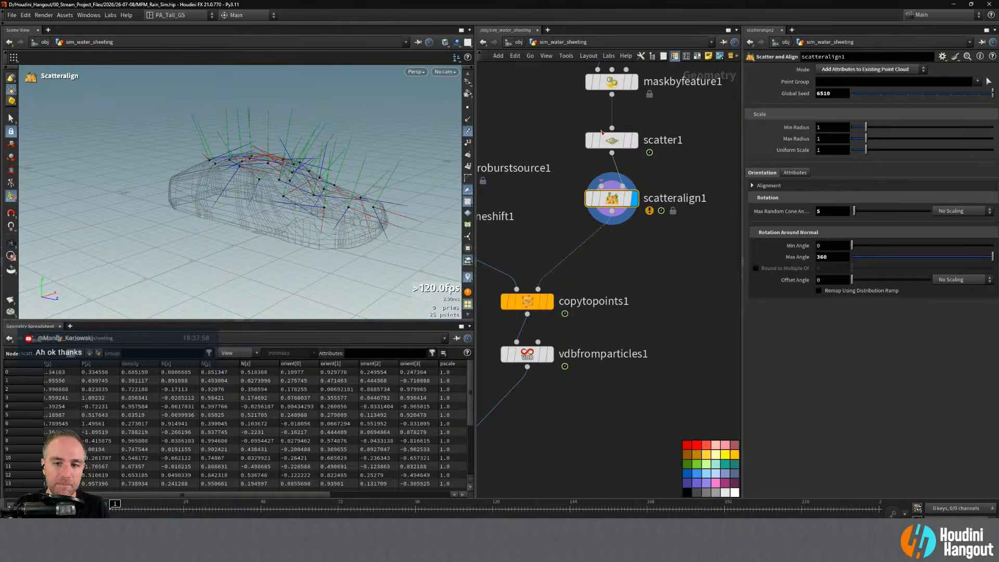
mouse_move(592, 204)
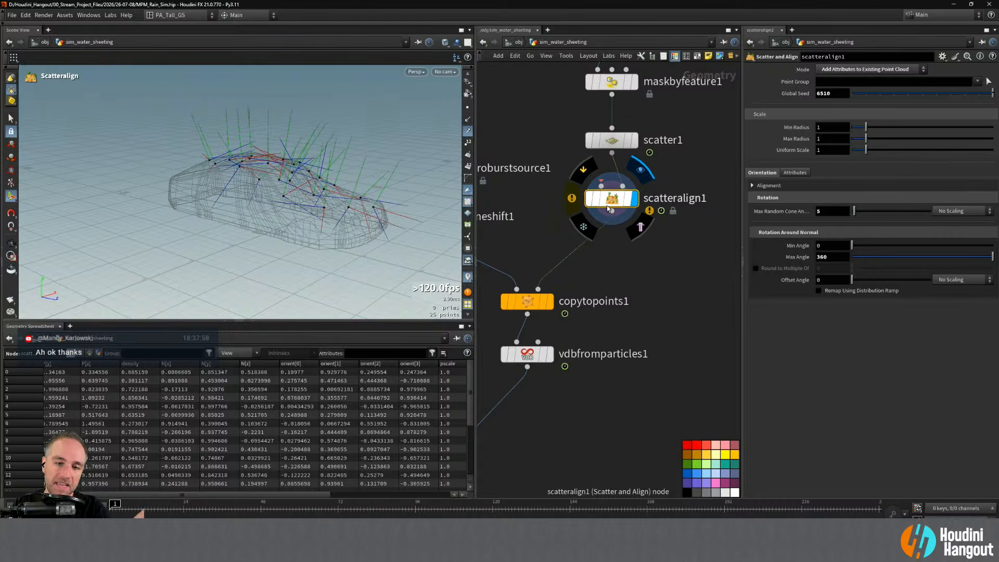
left_click(869, 70)
left_click(683, 262)
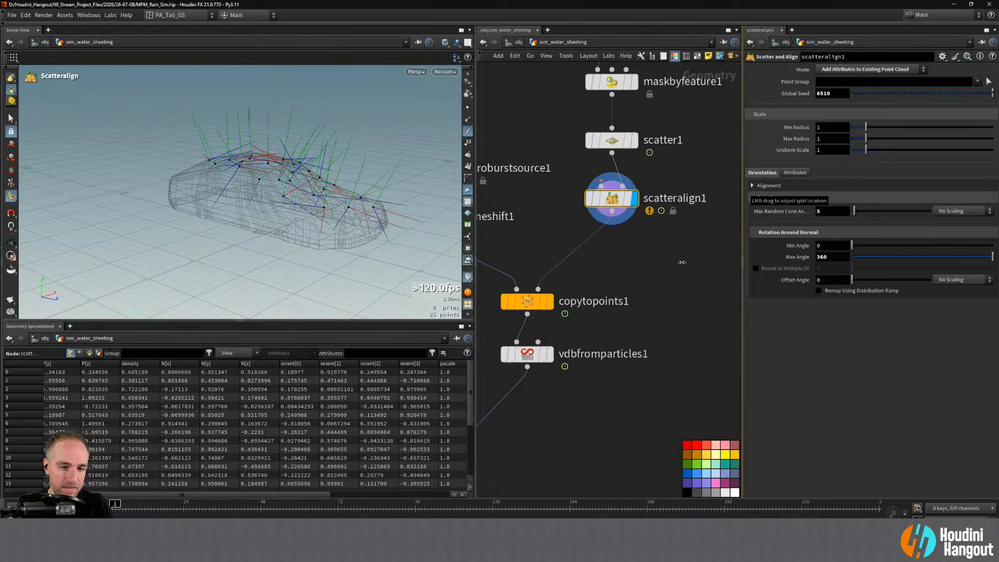
- Display the vdbfromparticles1 node and set its Voxel Size to 0.002
middle_click_drag(549, 364, 598, 336, "alt")
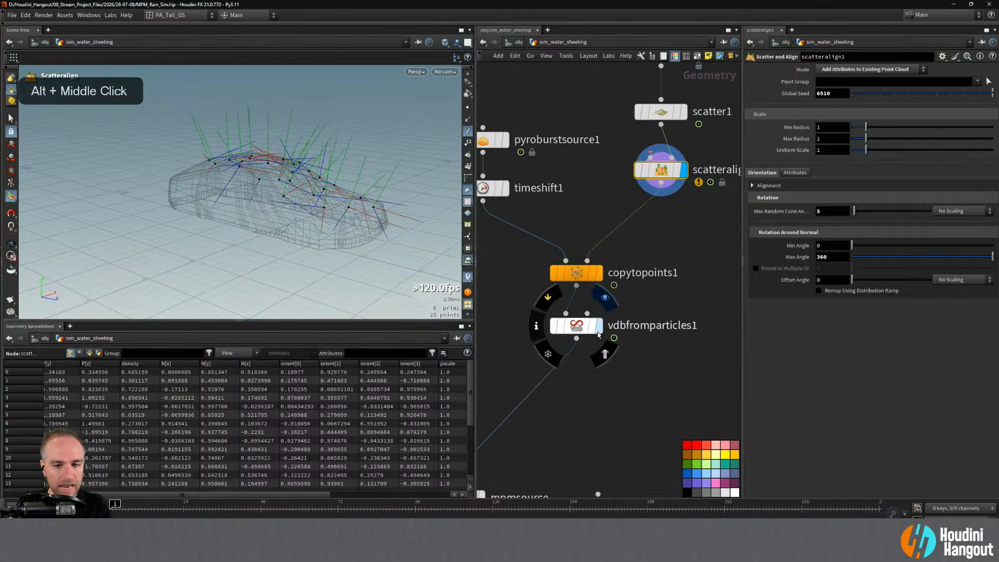
left_click(597, 327)
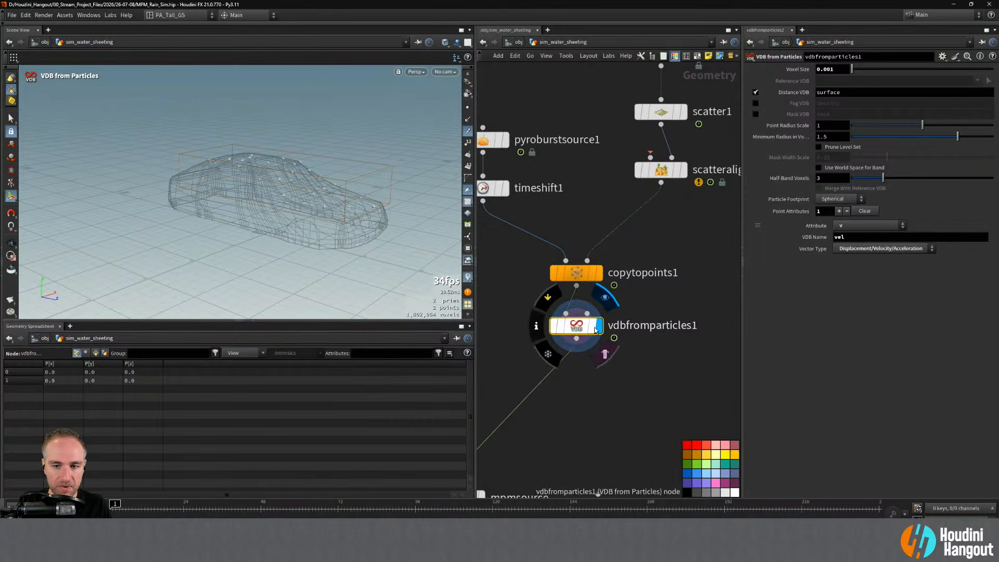
middle_click_drag(575, 425, 594, 393, "alt")
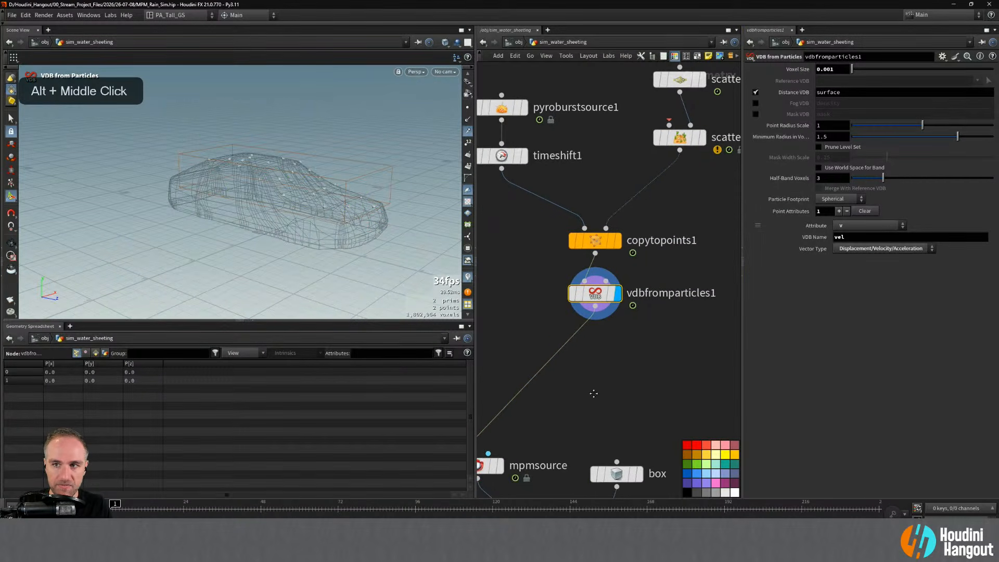
middle_click(593, 298)
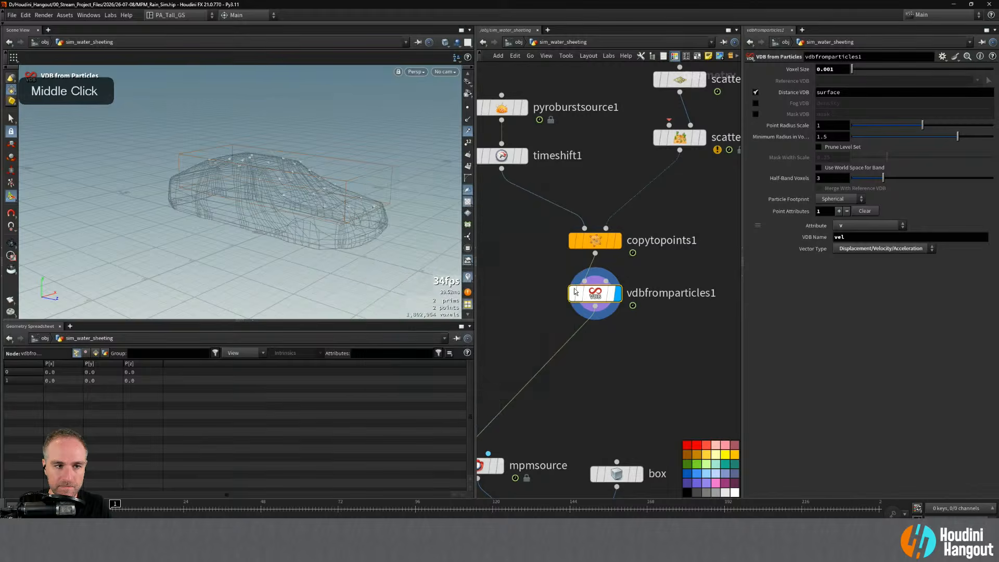
right_click_drag(289, 179, 338, 167, "alt")
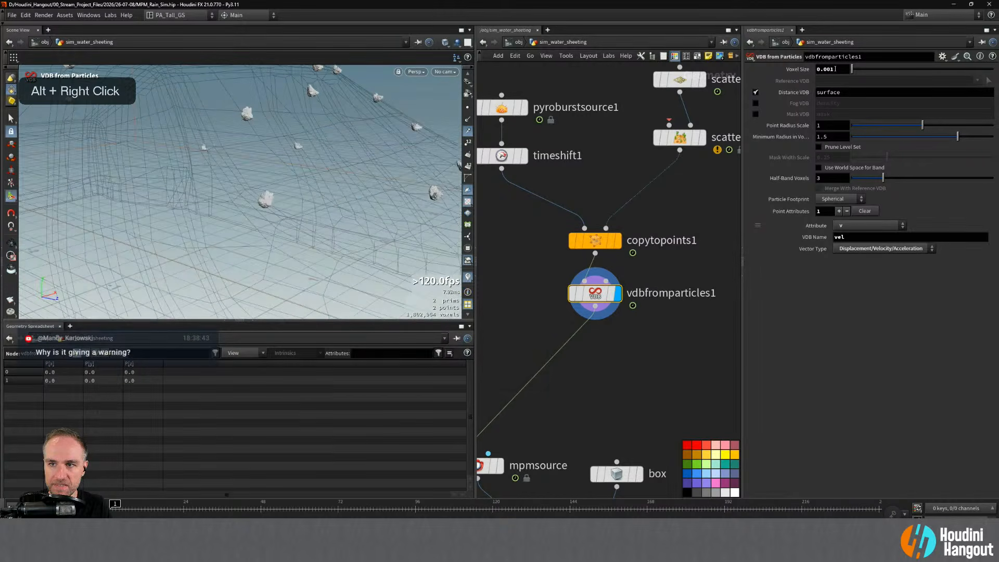
left_click_drag(835, 69, 830, 72)
type("2")
key("Return")
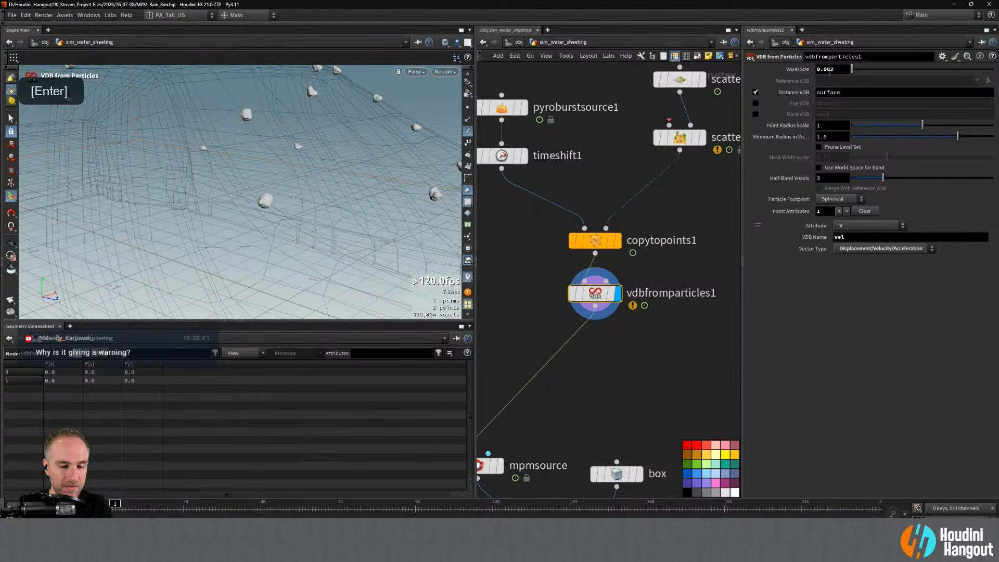
- Examine the VDB splashes of the vdbfromparticles1 node across the whole car
right_click_drag(276, 89, 278, 85, "alt")
left_click_drag(279, 86, 313, 135, "alt")
middle_click_drag(312, 136, 249, 176, "alt")
right_click_drag(250, 177, 245, 159, "alt")
left_click_drag(245, 158, 221, 179, "alt")
right_click_drag(222, 180, 298, 200, "alt")
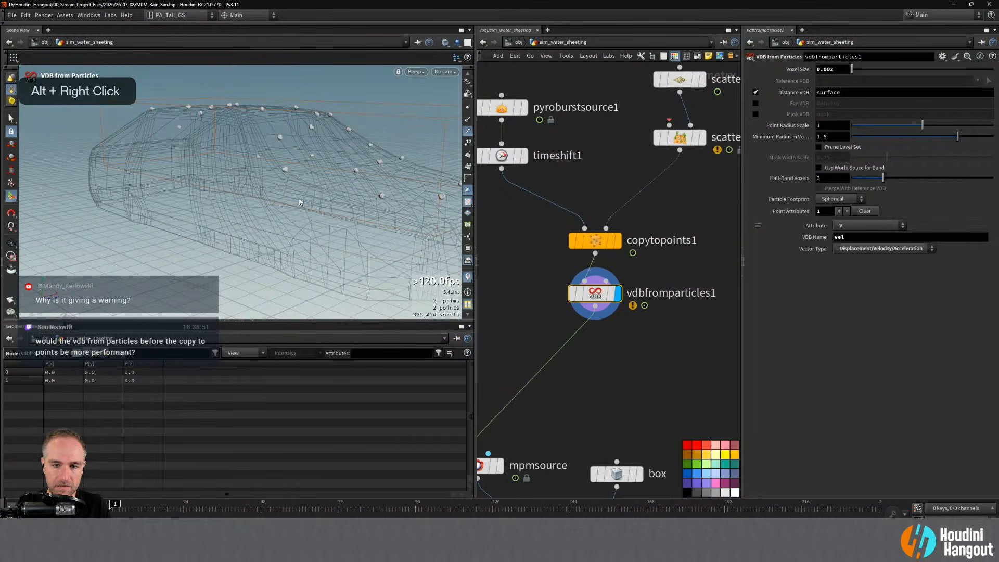
left_click(551, 295)
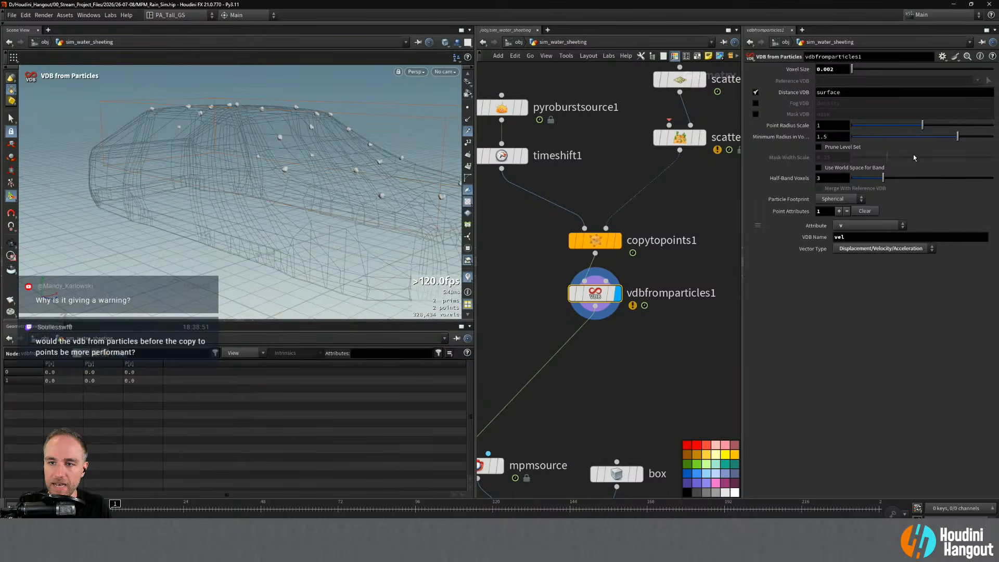
- Try lowering Minimum Radius in Voxels to 0.155 on the vdbfromparticles1 node, and reset it to the default
left_click_drag(972, 141, 989, 140)
left_click_drag(923, 145, 806, 140)
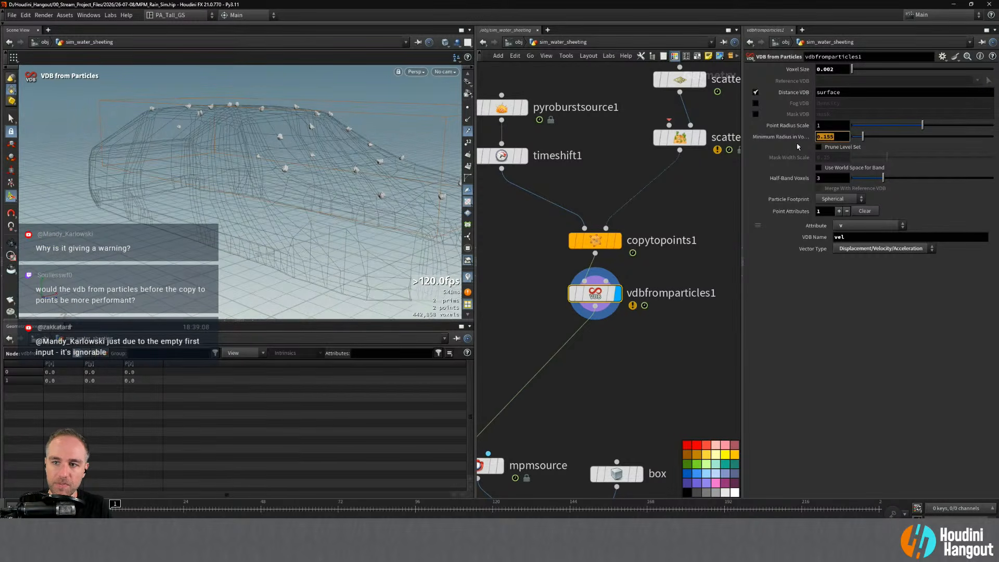
middle_click(780, 138, "ctrl")
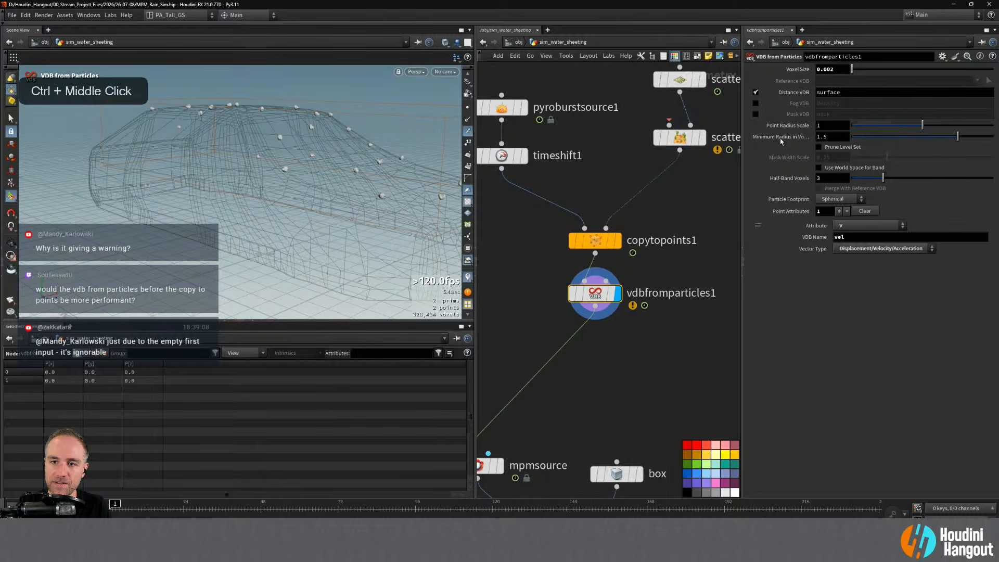
- Read the warning on the scatteralign1 node in its node information
mouse_move(619, 291)
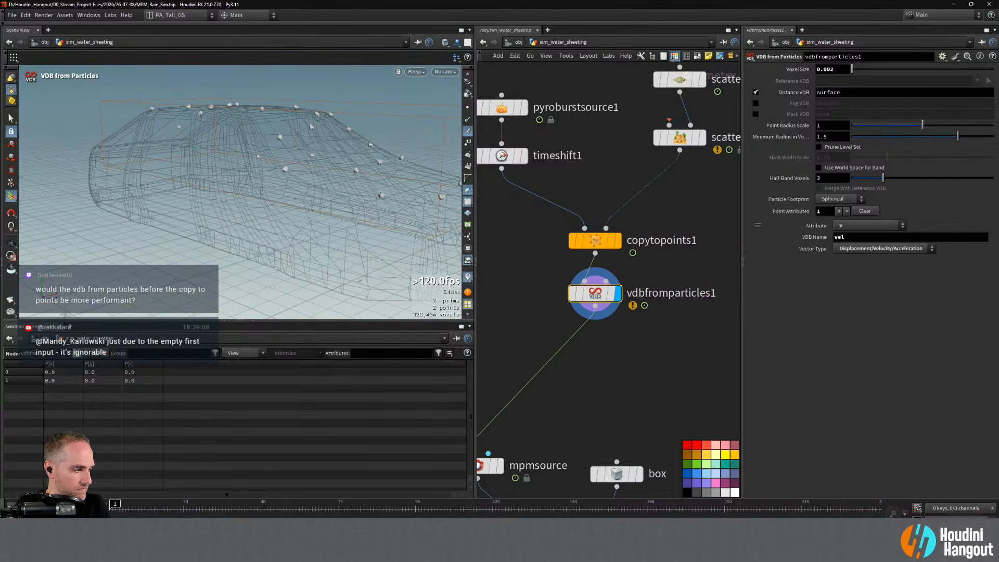
mouse_move(673, 125)
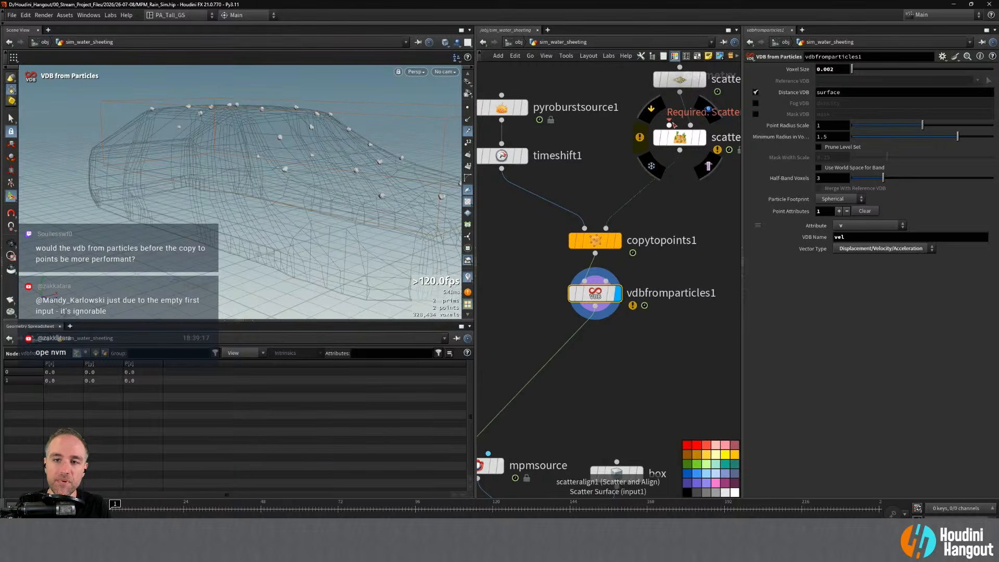
middle_click_drag(673, 125, 607, 191)
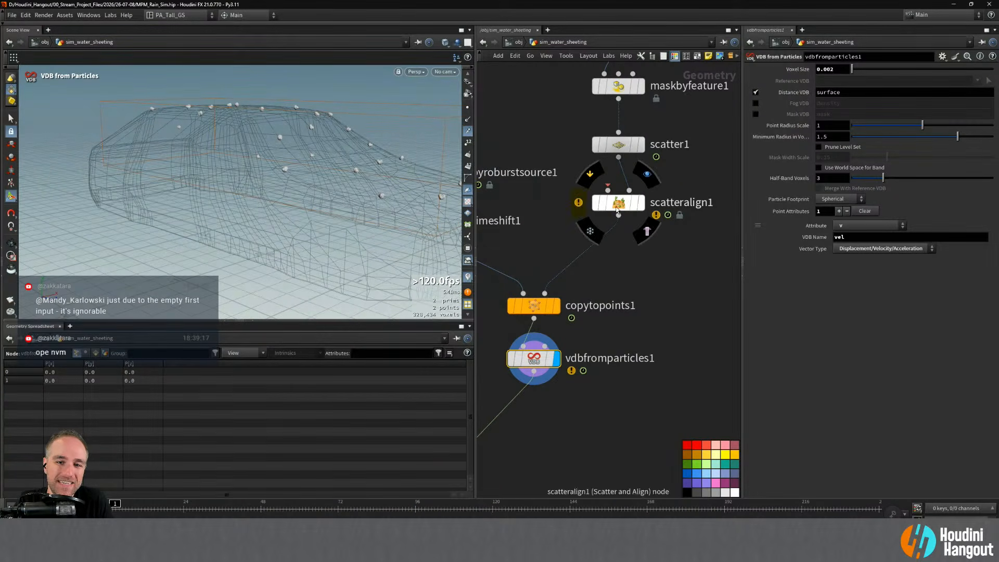
middle_click(618, 210)
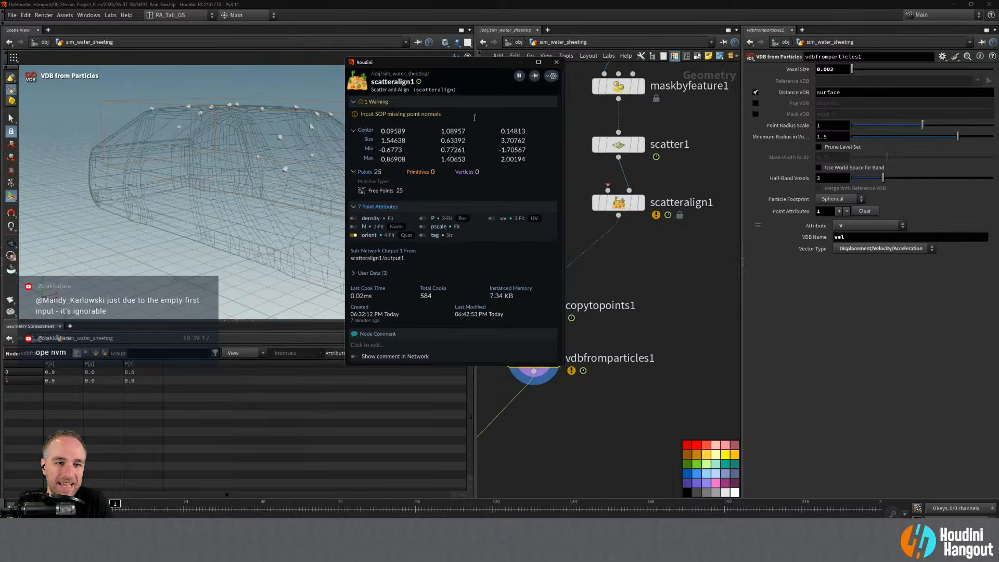
left_click(556, 62)
- Read the warning on the vdbfromparticles1 node in its node information
middle_click_drag(630, 258, 655, 218)
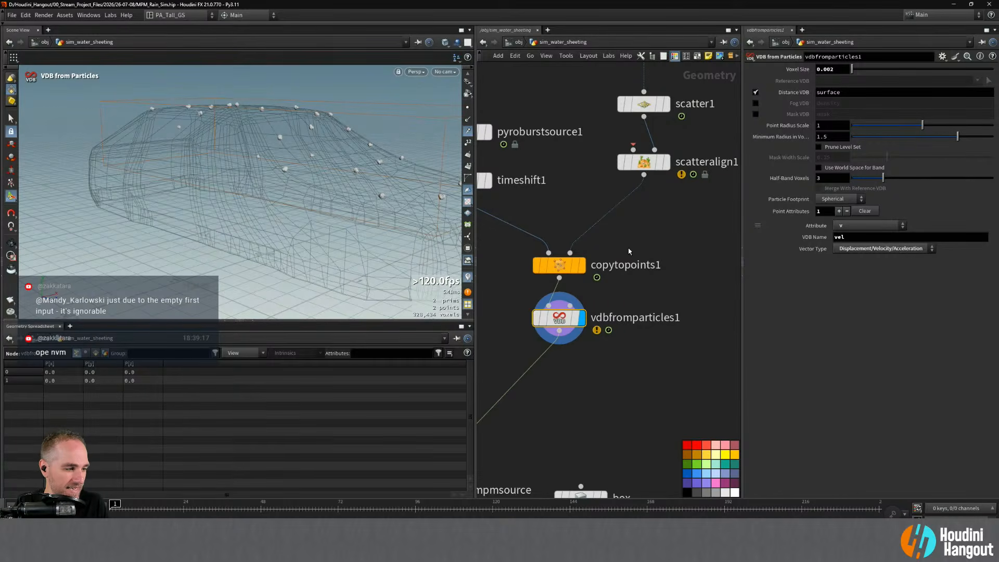
mouse_move(620, 293)
middle_mouse_down()
mouse_move(618, 285)
mouse_move(615, 308)
middle_mouse_up()
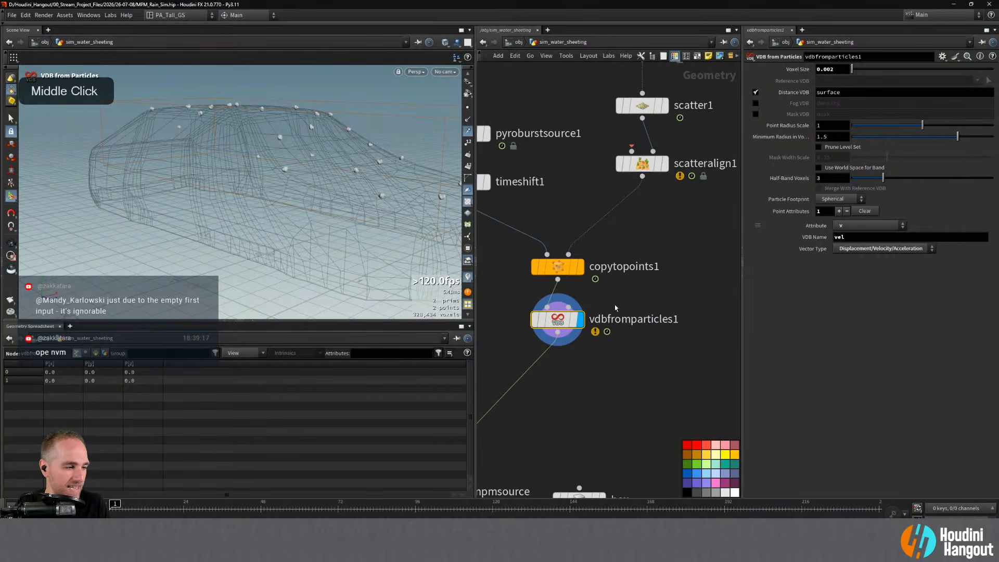
mouse_move(541, 320)
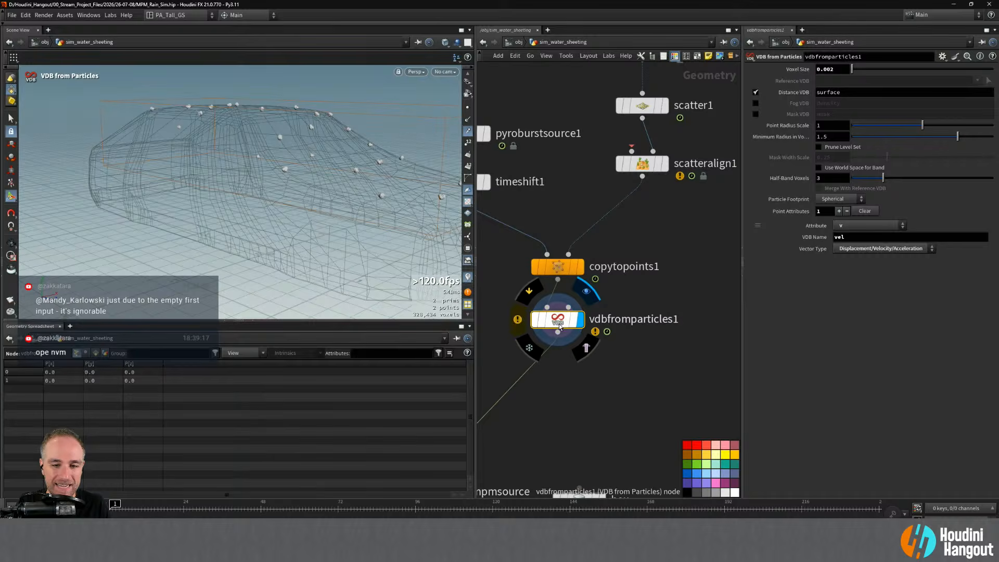
left_click(510, 323)
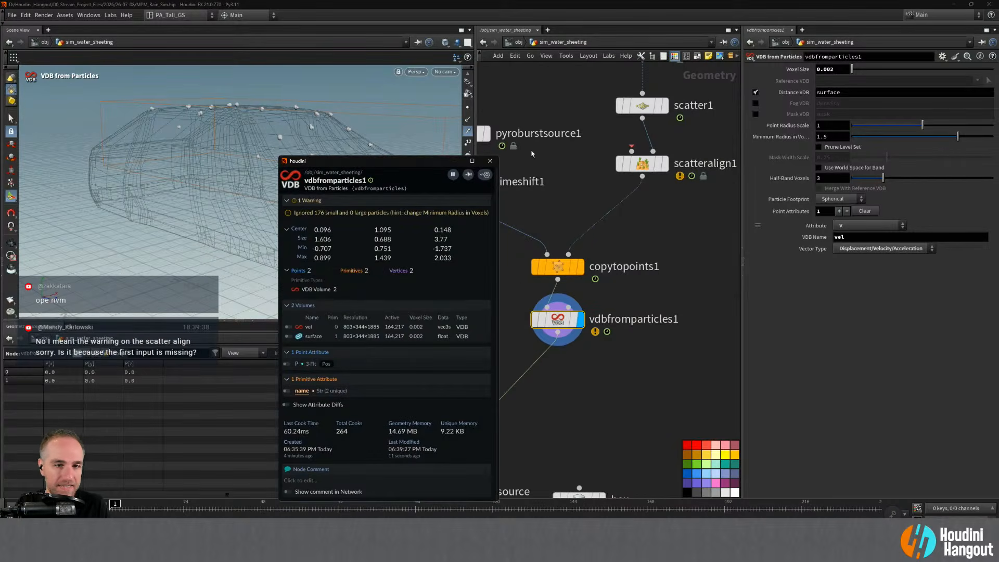
left_click(491, 160)
key("alt")
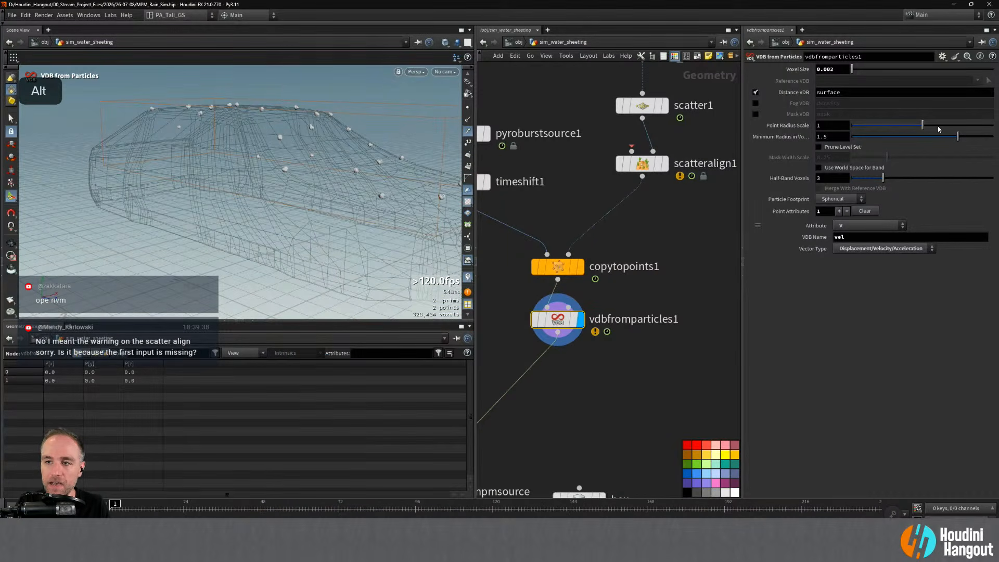
- Try a Point Radius Scale of 1.485 on the vdbfromparticles1 node, check its warning, and reset the parameter to the default
left_click_drag(922, 126, 957, 123)
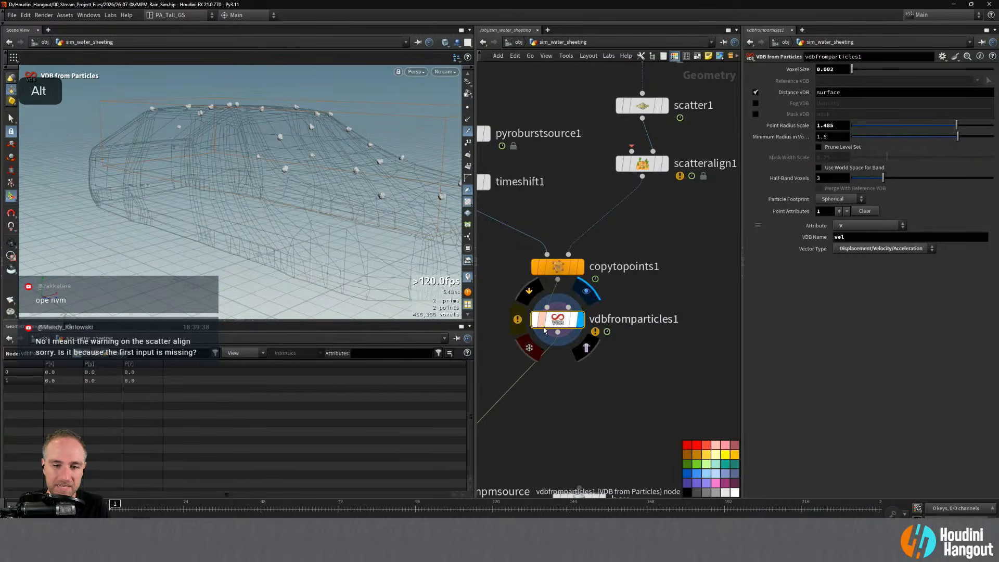
left_click(518, 320)
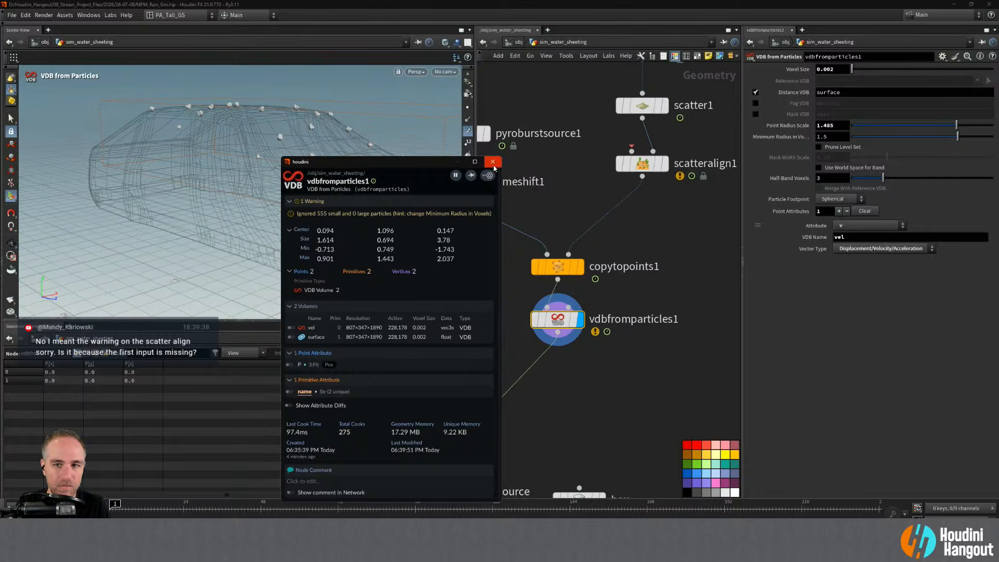
middle_click(788, 125, "ctrl")
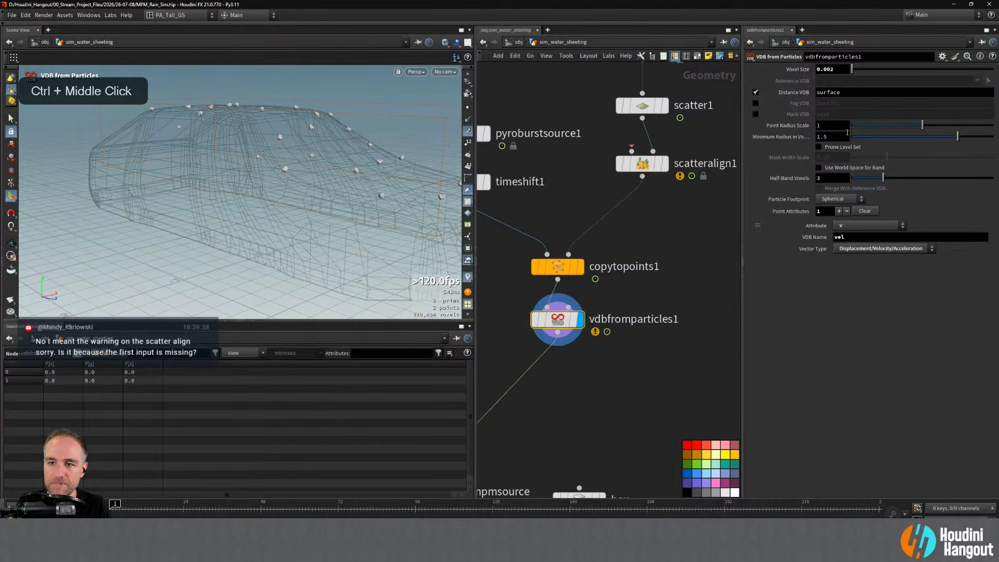
- Set Minimum Radius in Voxels to 1 and Point Radius Scale to 1.25 on the vdbfromparticles1 node
key("Num_Lock")
key("Return")
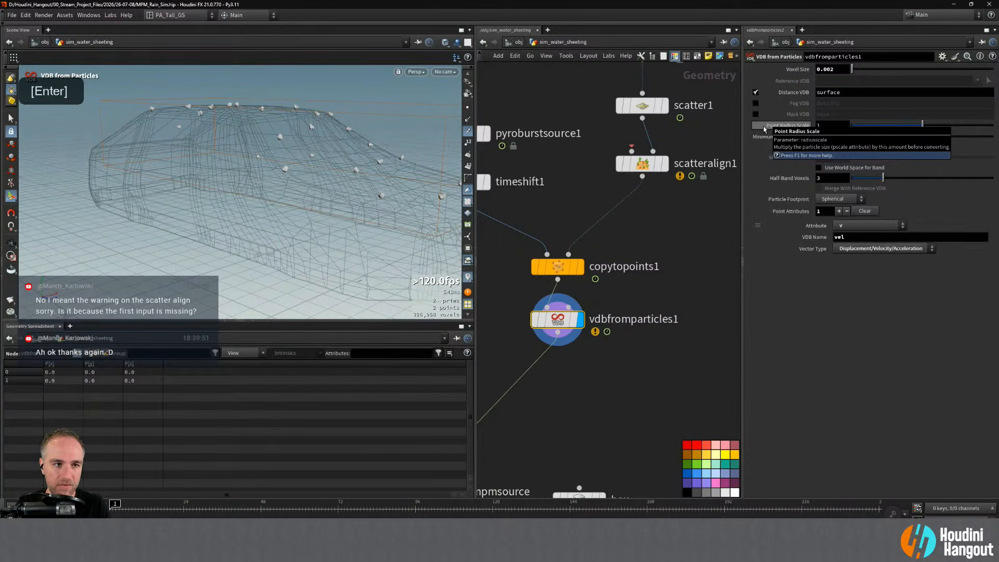
type("1.25")
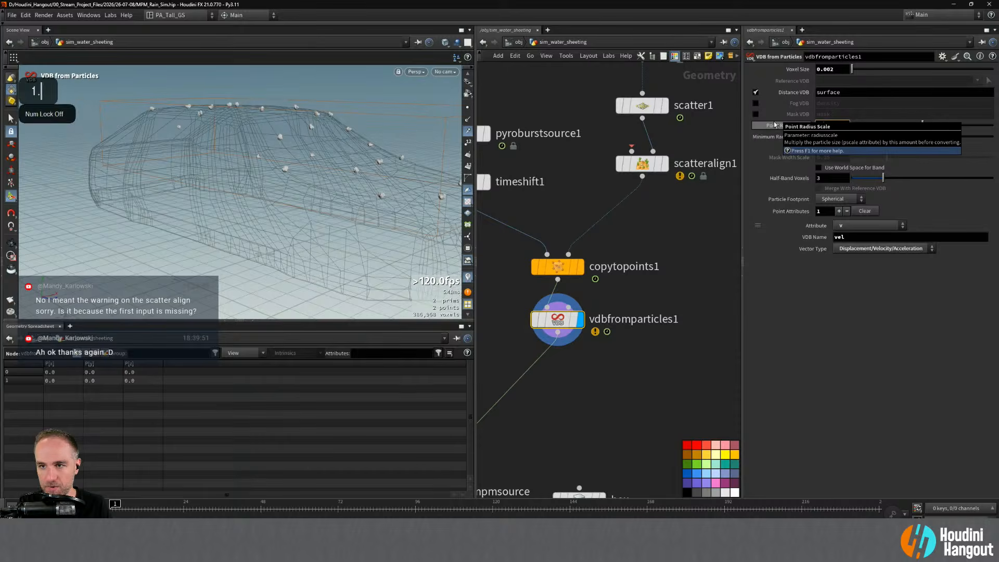
key("Return")
- Check the vdbfromparticles1 node and examine its splashes around the car from several angles
middle_click(557, 319)
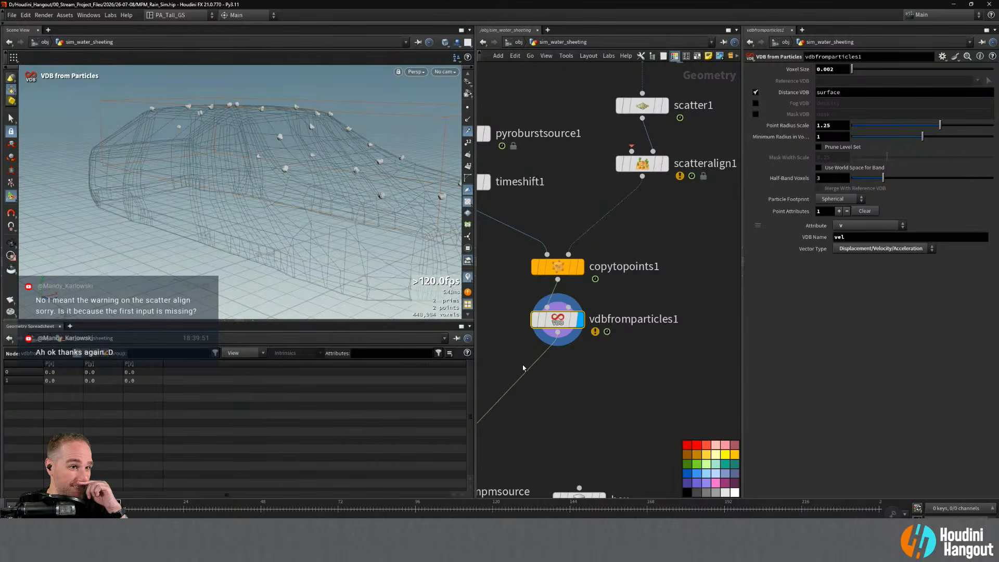
left_click_drag(353, 152, 318, 159, "alt")
middle_click_drag(318, 158, 250, 175, "alt")
right_click_drag(250, 174, 333, 250, "alt")
left_click_drag(333, 250, 343, 225, "alt")
right_click_drag(229, 194, 208, 187, "alt")
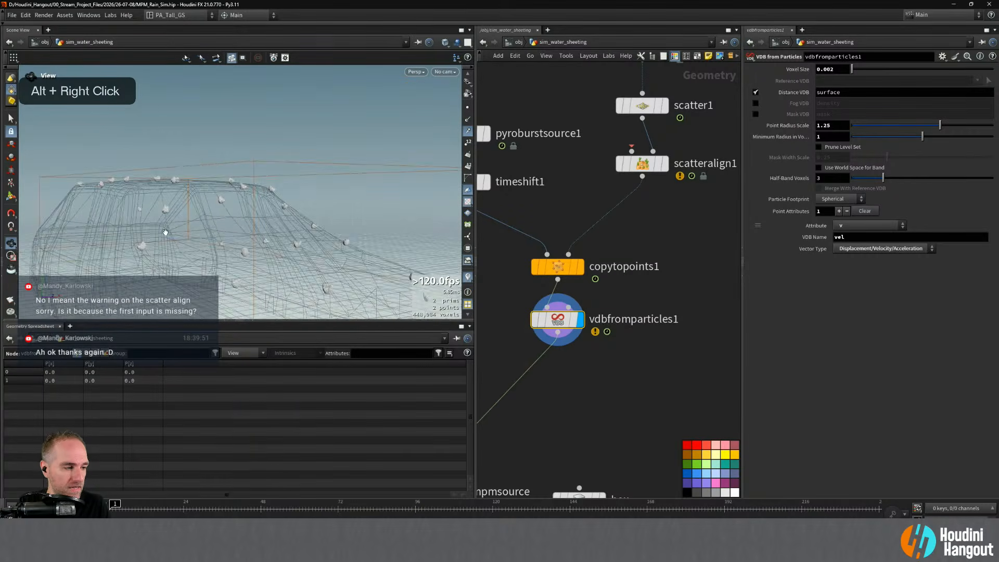
middle_click_drag(208, 188, 156, 219, "alt")
key("Return")
- Display the mpmsource node and disconnect the vdbfromparticles1 node from its input
middle_click_drag(654, 375, 778, 228)
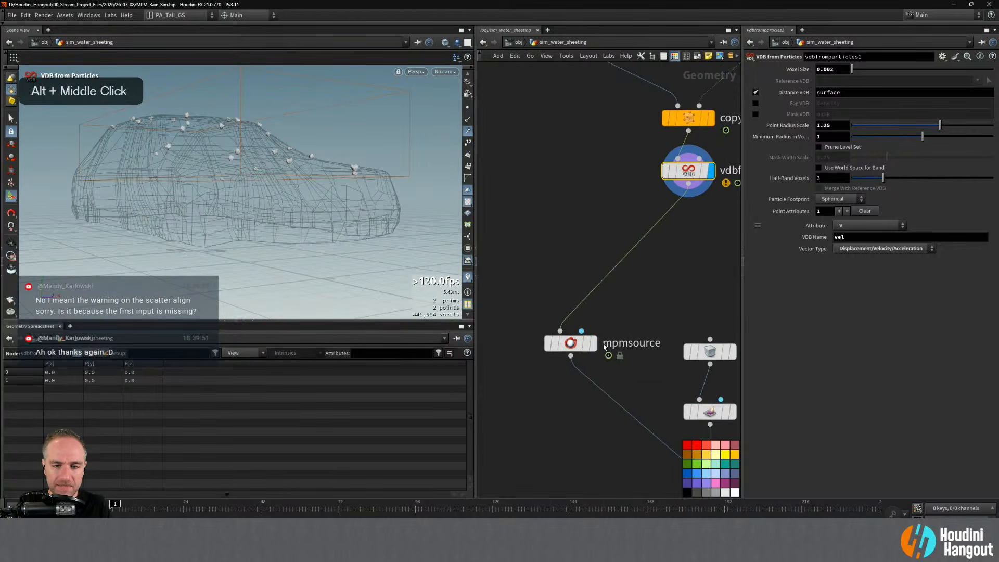
left_click(572, 344)
middle_click_drag(697, 292, 587, 303, "alt")
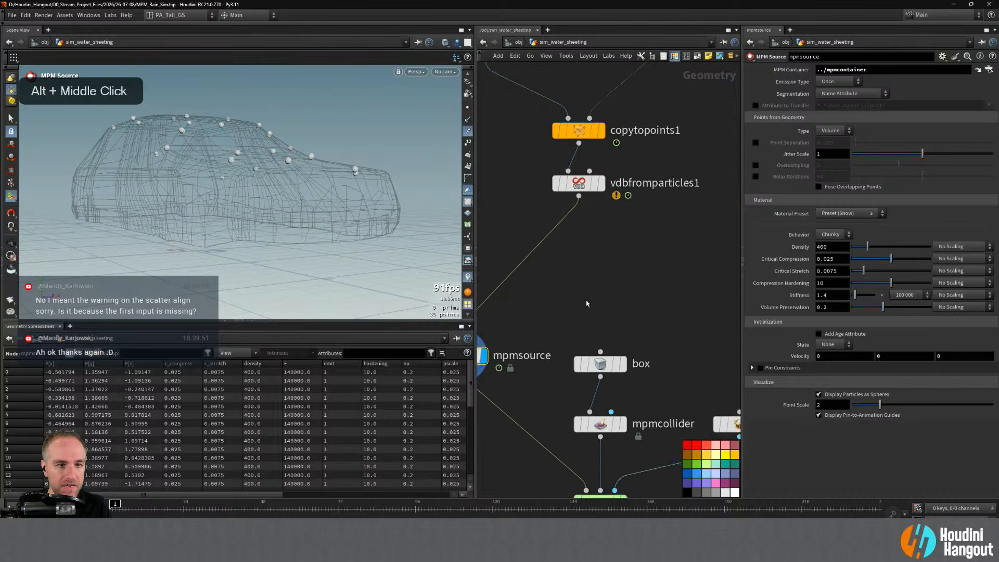
right_click_drag(599, 299, 572, 279, "alt")
middle_click_drag(638, 291, 617, 284, "alt")
right_click_drag(606, 311, 658, 291, "alt")
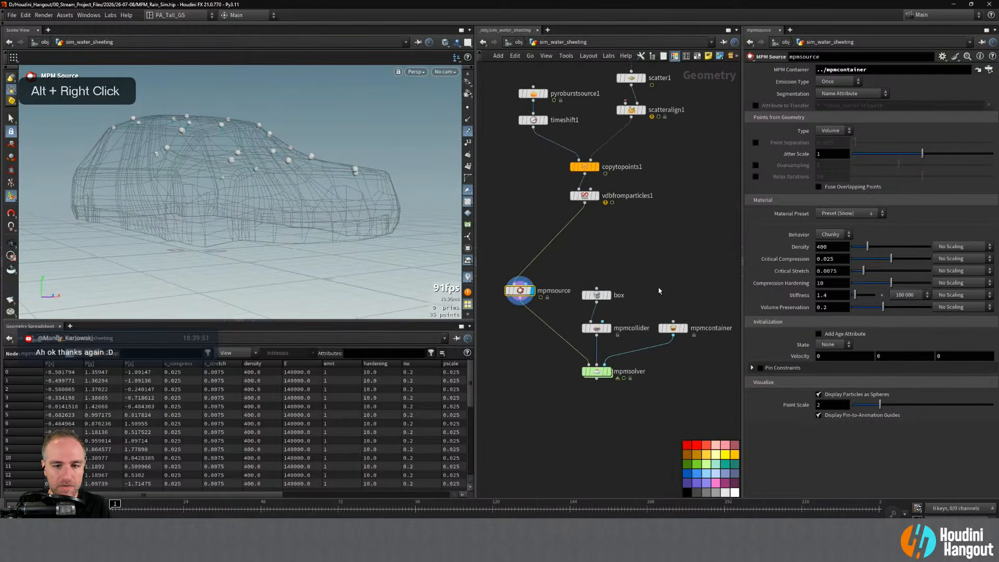
key("y")
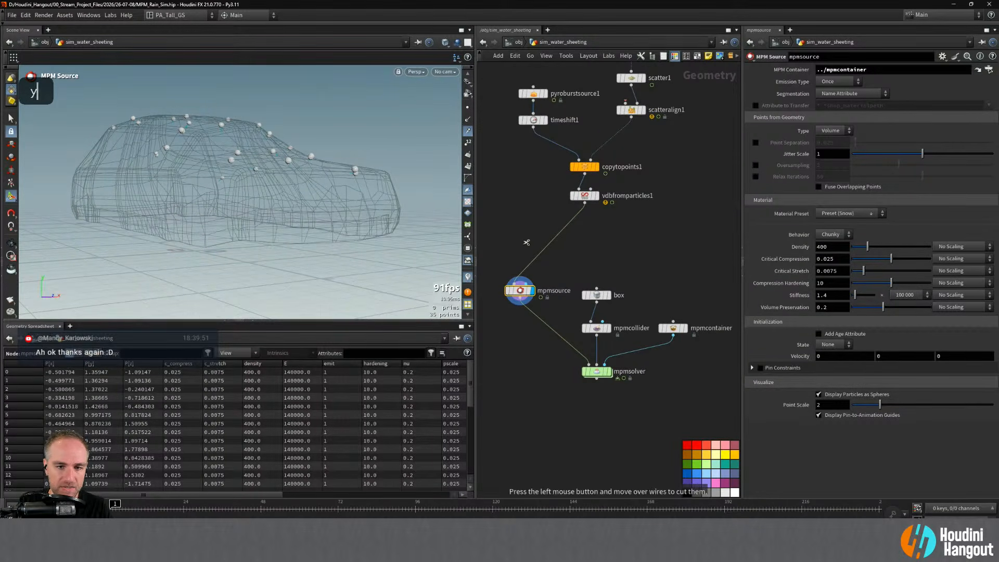
left_click_drag(523, 242, 570, 286)
- Shrink the mpmcontainer domain around the car to about 2.56 in X and 1.92 in Y, with its centre at about 0.83 in Y
left_click(673, 327)
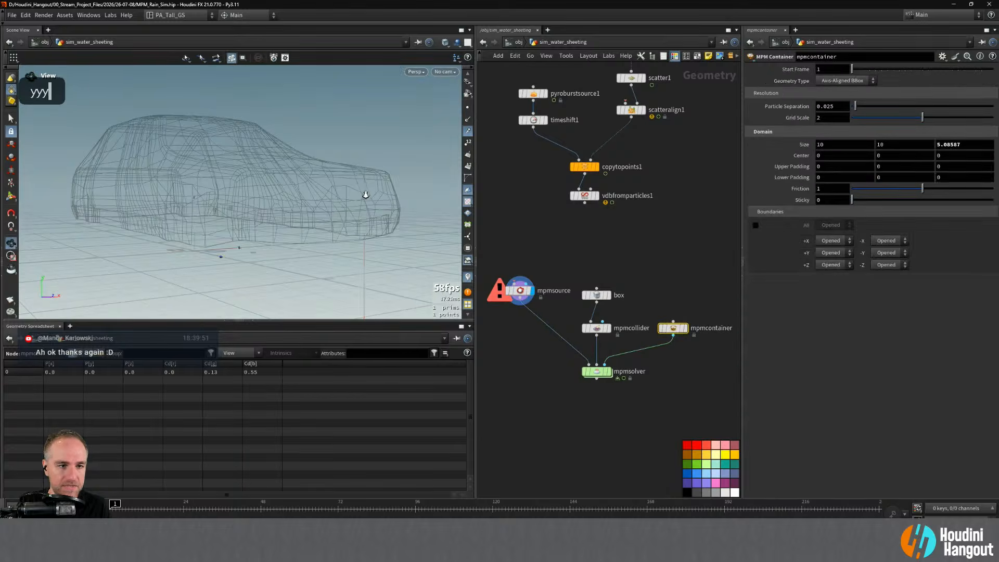
right_click_drag(368, 190, 370, 235, "alt")
left_click_drag(370, 235, 213, 229, "alt")
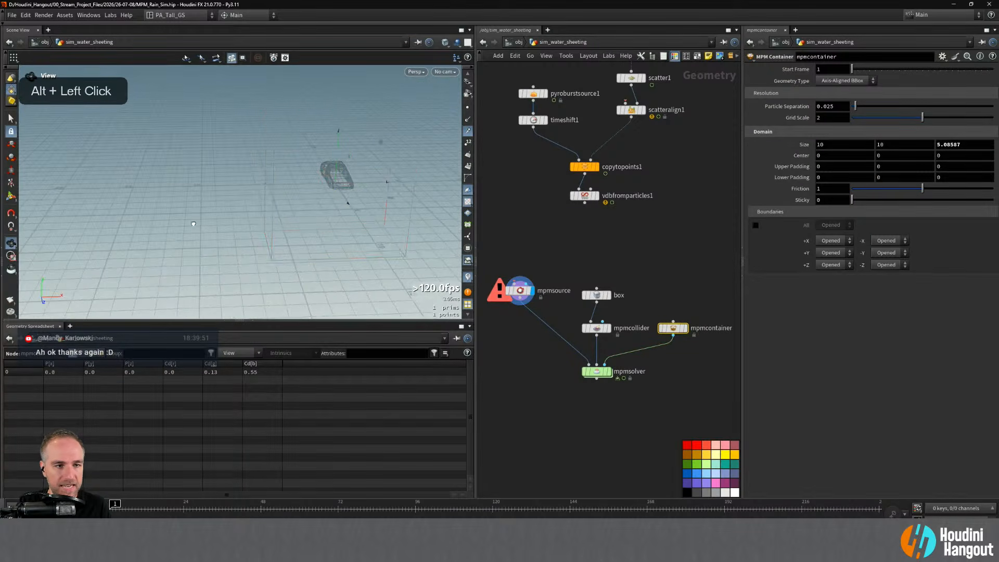
left_click_drag(270, 185, 319, 193, "shift")
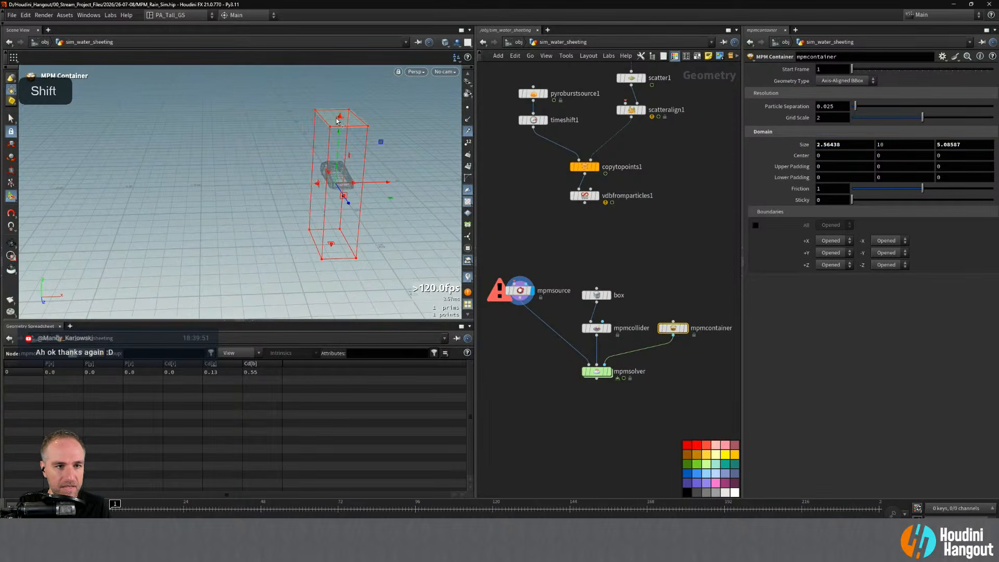
left_click_drag(345, 123, 319, 205, "shift")
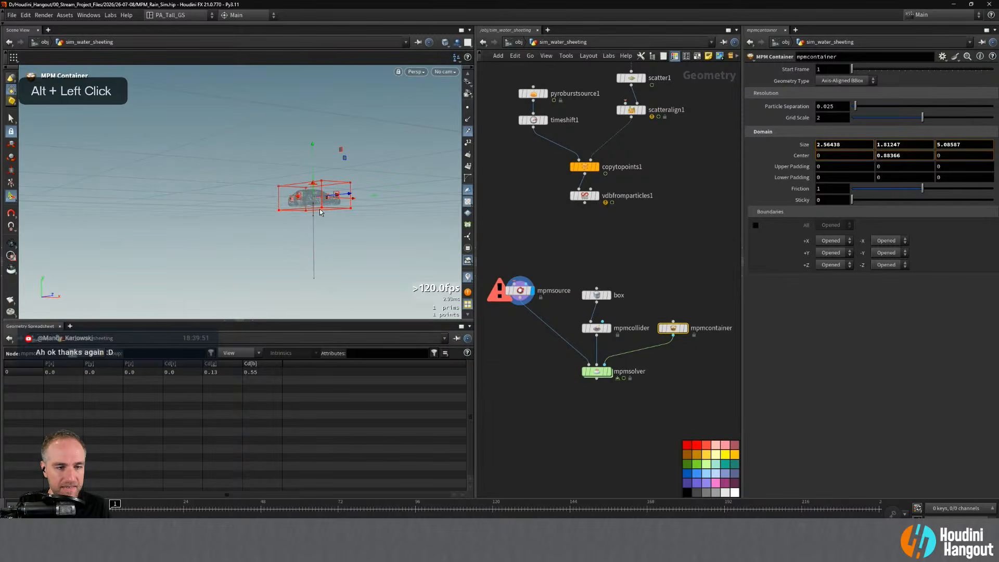
mouse_move(333, 198)
right_mouse_down("alt")
mouse_move(390, 150)
mouse_move(337, 192)
mouse_move(341, 215)
right_mouse_up("alt")
left_click_drag(341, 216, 360, 196, "alt")
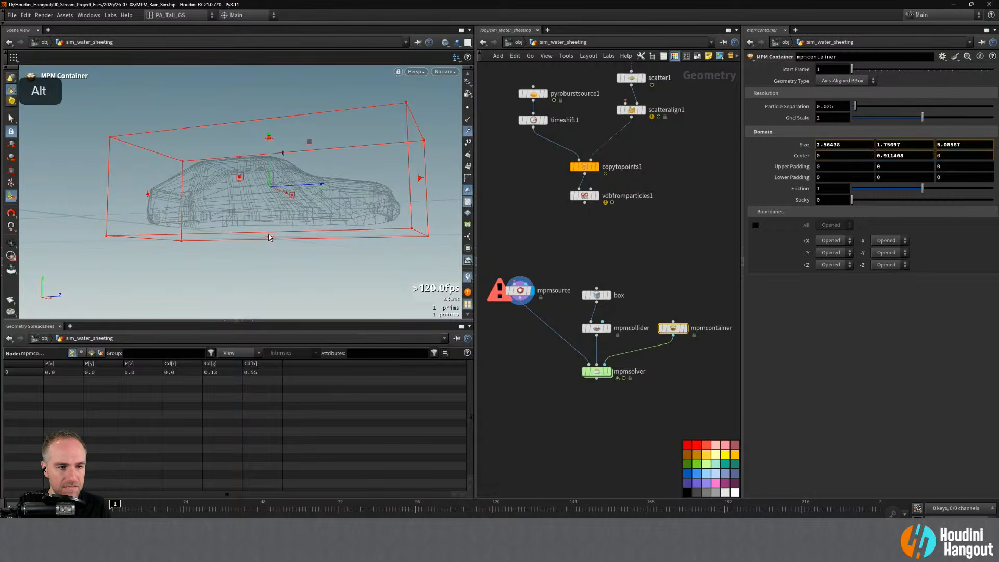
left_click_drag(271, 234, 251, 228)
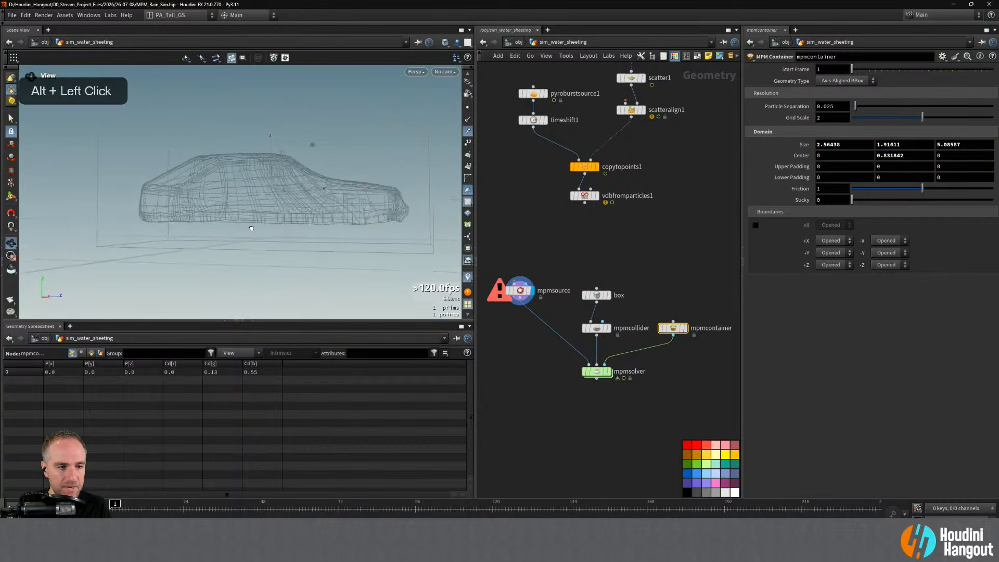
- Review the Collision settings of the mpmsolver node and examine the mpmcontainer bounds around the car
left_click(598, 371)
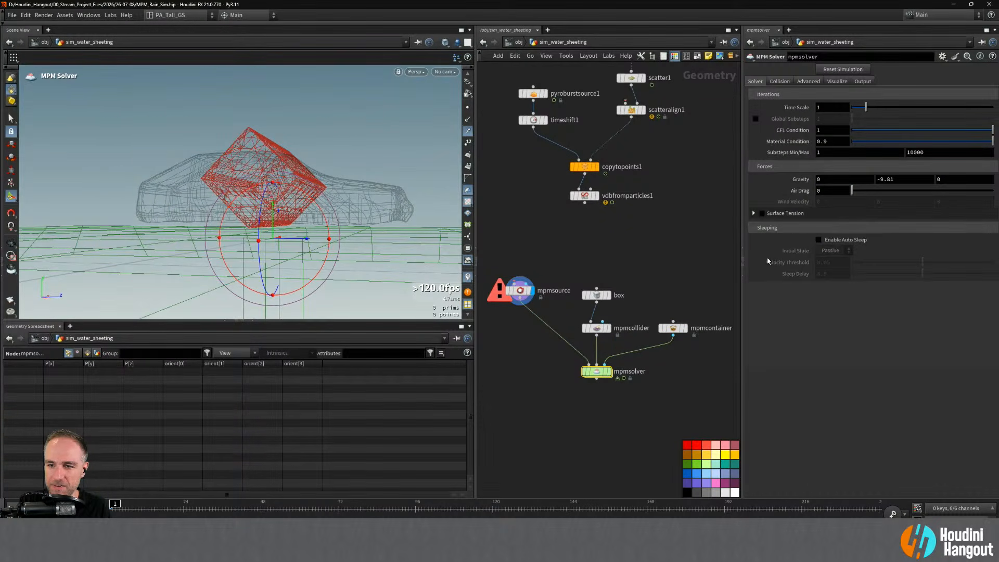
left_click(778, 81)
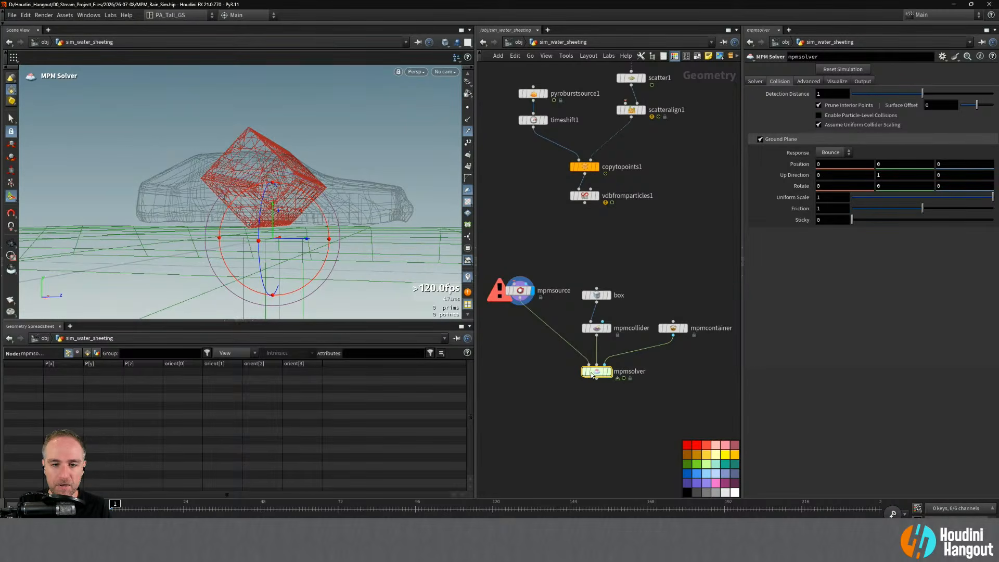
left_click(673, 328)
left_click_drag(345, 185, 341, 151, "alt")
middle_click_drag(341, 150, 283, 174, "alt")
right_click_drag(284, 173, 281, 203, "alt")
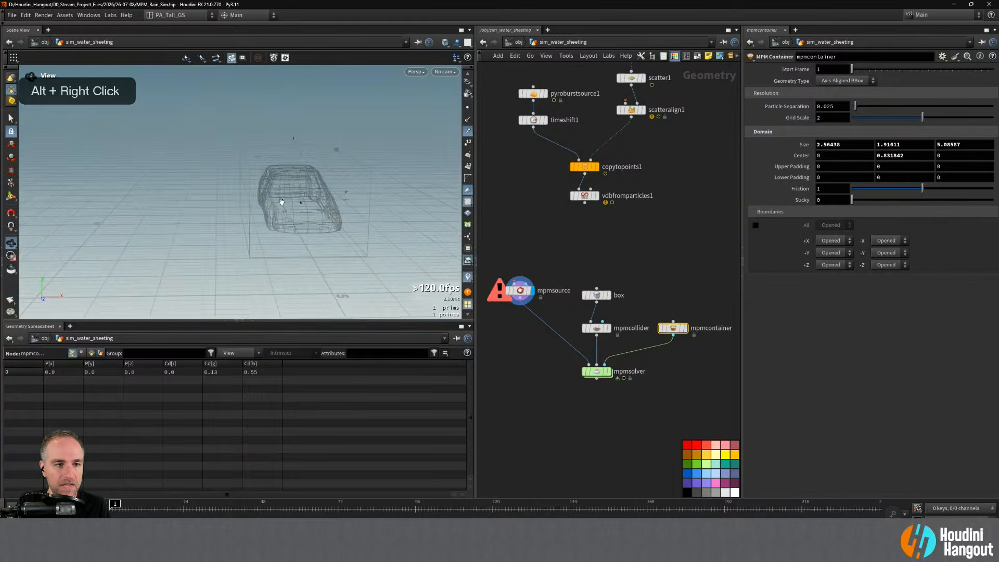
left_click_drag(281, 203, 263, 243, "alt")
middle_click_drag(263, 243, 349, 225, "alt")
right_click_drag(304, 220, 313, 239, "alt")
left_click_drag(312, 240, 362, 234, "alt")
middle_click_drag(361, 234, 312, 202, "alt")
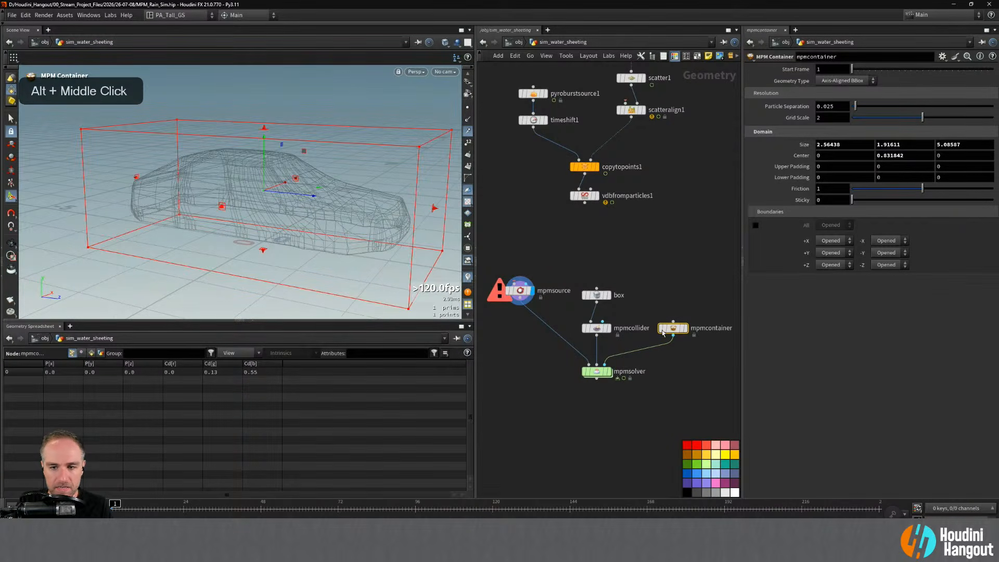
- Set the mpmcontainer's particle separation to 0.01
left_click_drag(835, 106, 828, 106)
type("1")
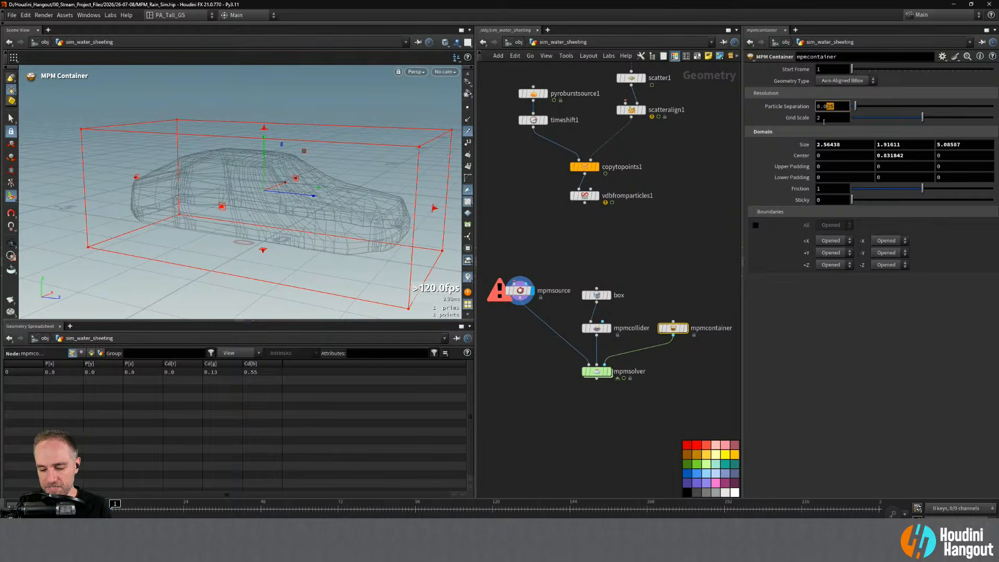
key("Return")
- Reconnect the vdbfromparticles1 output to the mpmsource input and check the emitted splash points on the car
left_click_drag(584, 203, 519, 278)
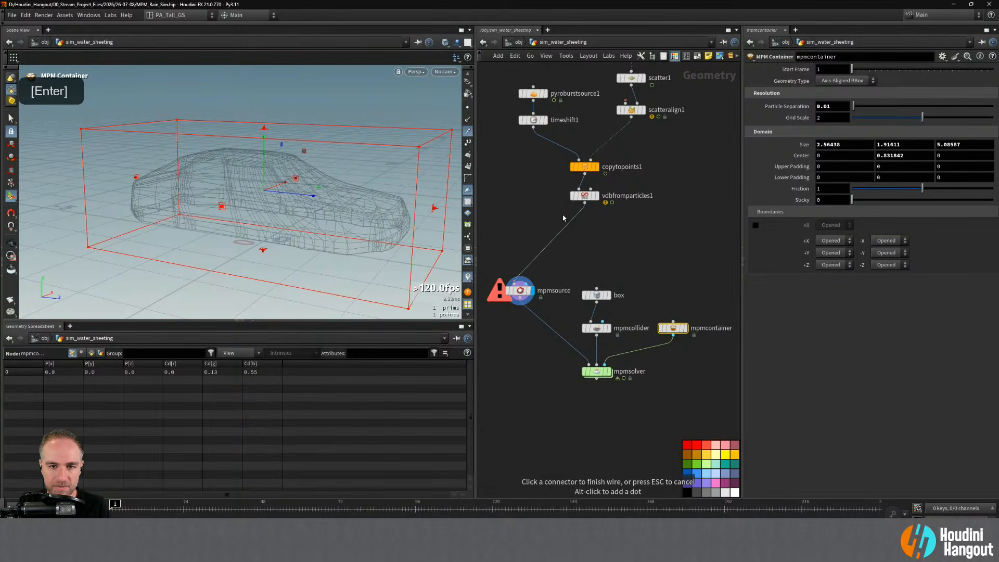
right_click_drag(319, 175, 309, 194, "alt")
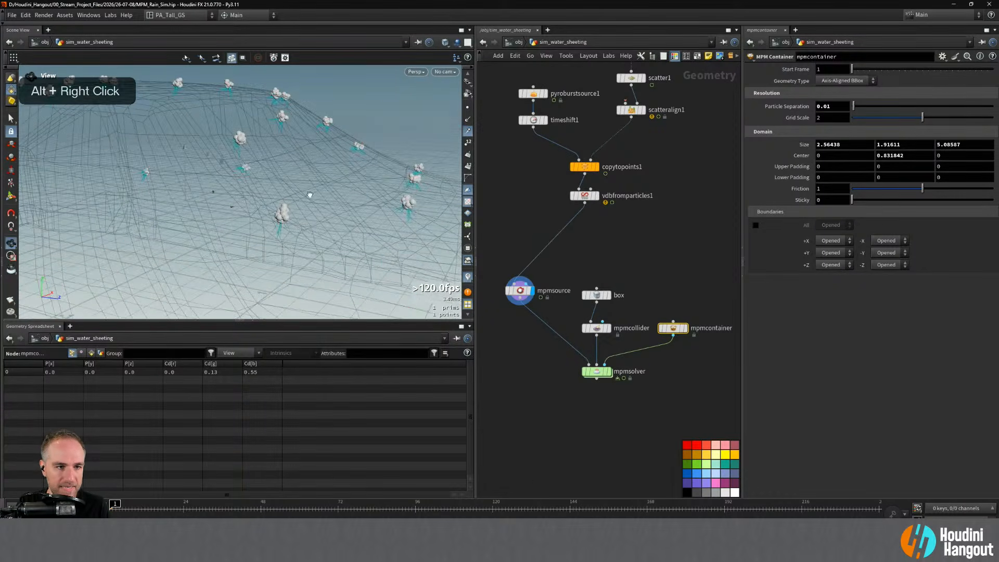
left_click_drag(286, 210, 241, 200, "alt")
right_click_drag(241, 200, 229, 198, "alt")
key("Return")
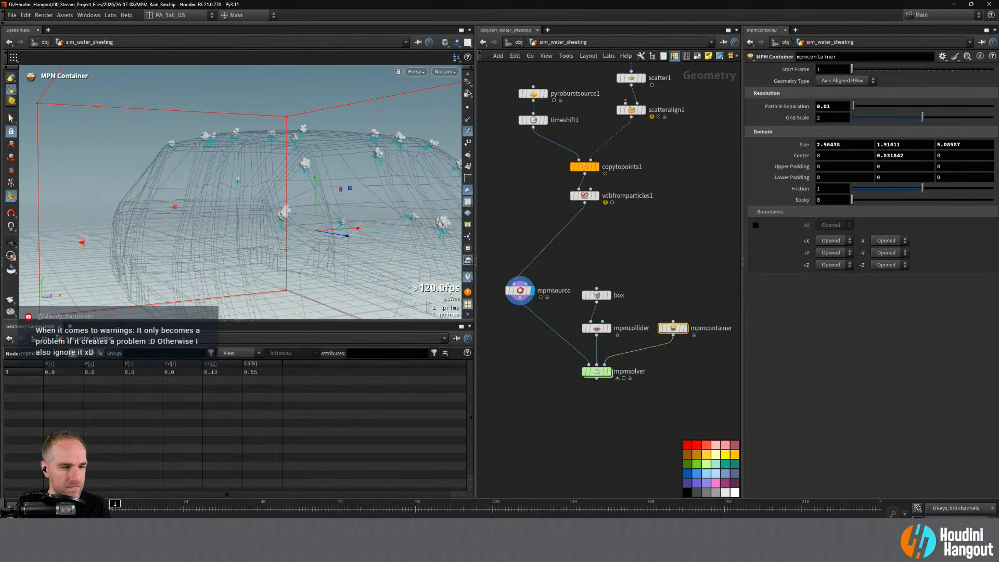
- Set the mpmsource emission type to Continuous, play the timeline to check the splashes and return to the first frame
left_click(520, 290)
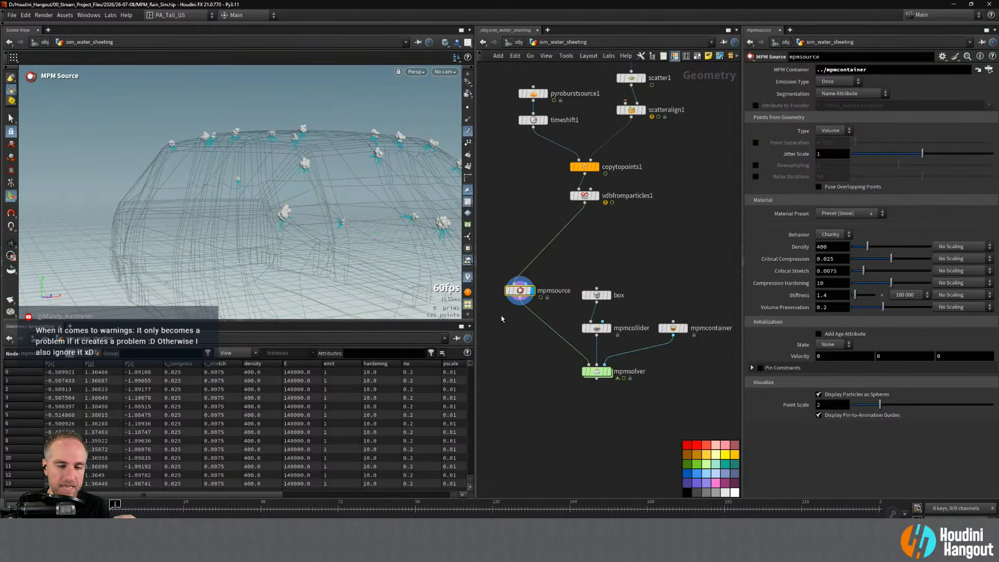
left_click(836, 83)
left_click(835, 97)
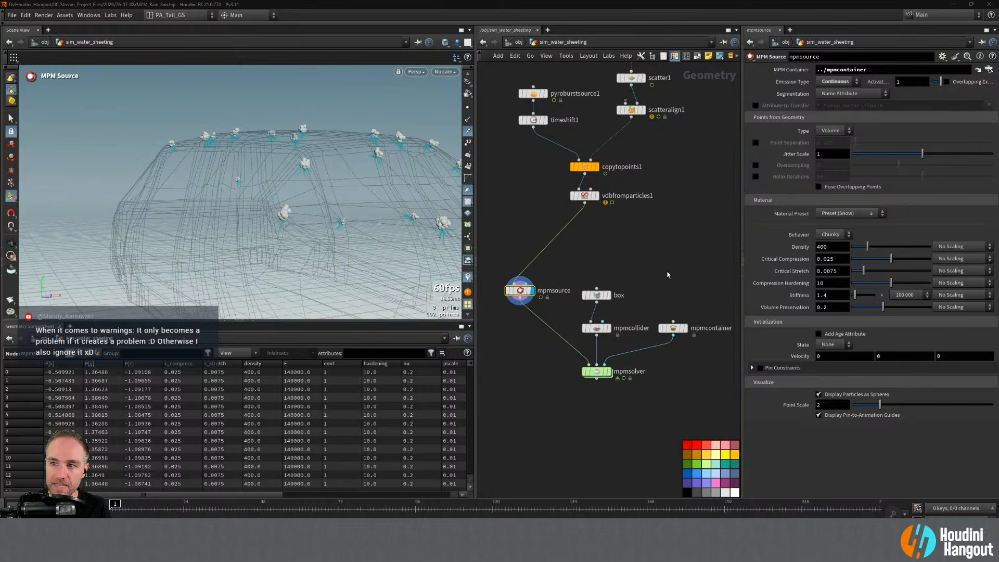
key("Up")
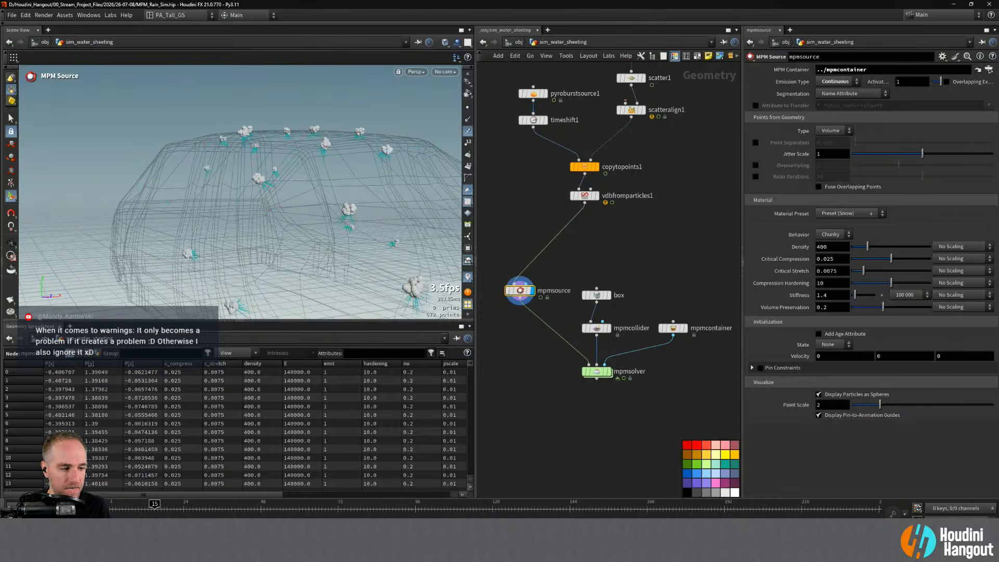
key("ctrl+Up")
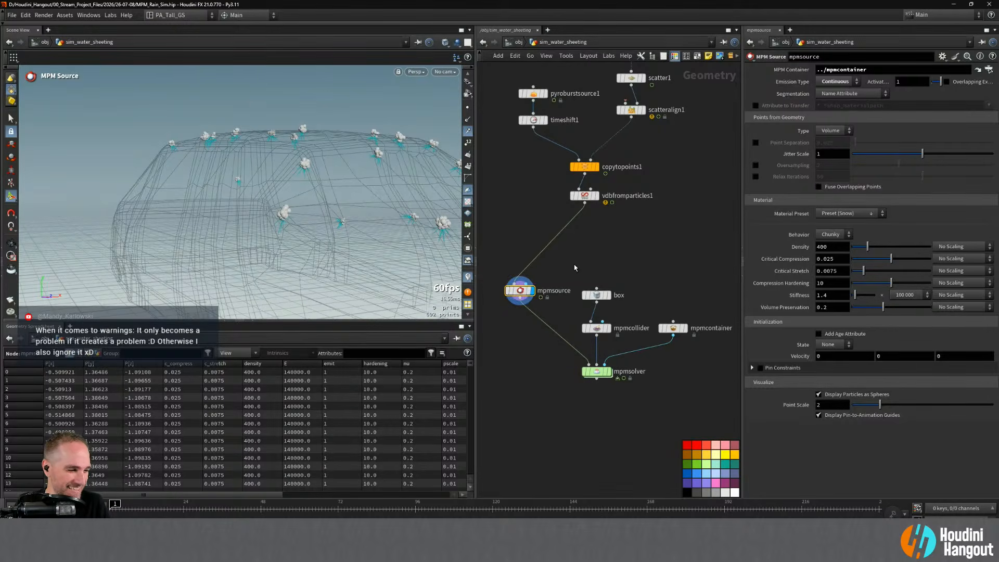
mouse_move(588, 253)
middle_mouse_down("alt")
mouse_move(599, 227)
mouse_move(581, 248)
middle_mouse_up("alt")
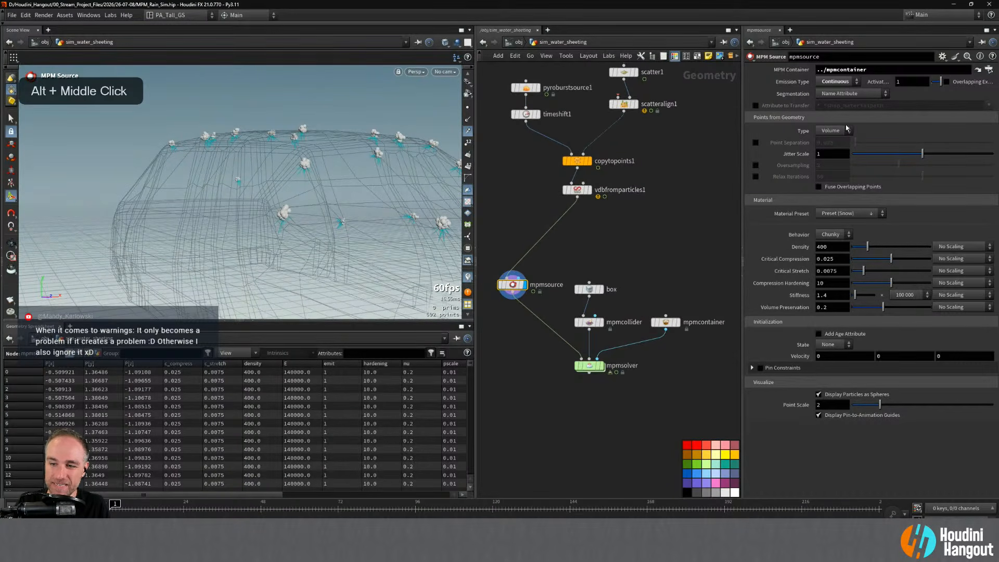
- Set the mpmcontainer's particle separation to 0.0075 and inspect the splash density around the car
left_click(665, 322)
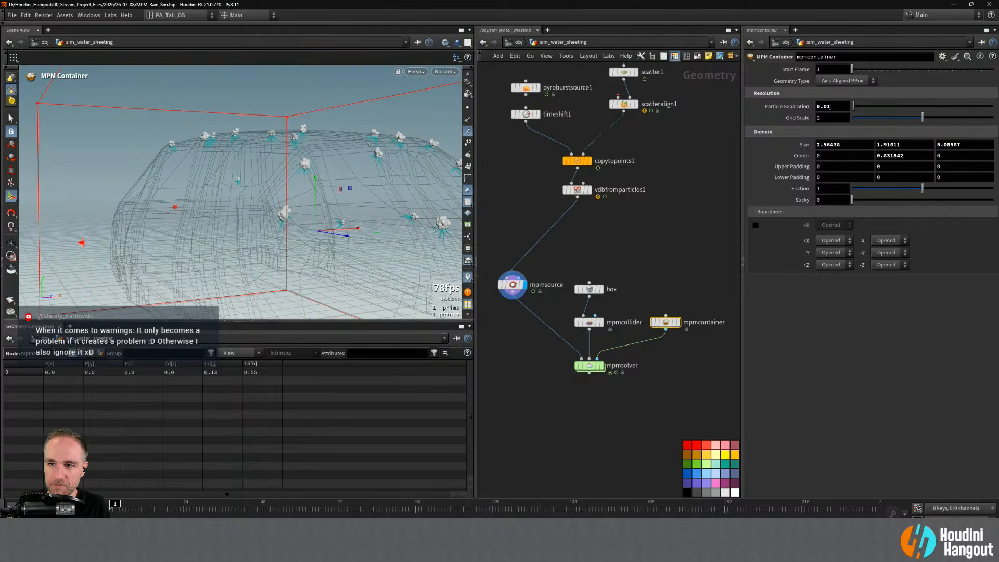
key("BackSpace")
type("075")
key("Return")
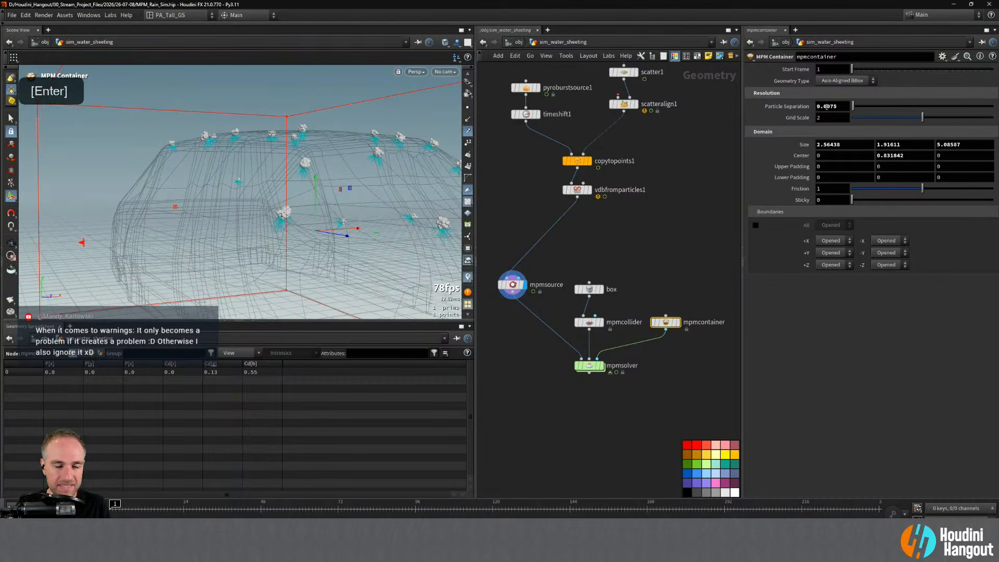
right_click_drag(350, 167, 319, 146, "alt")
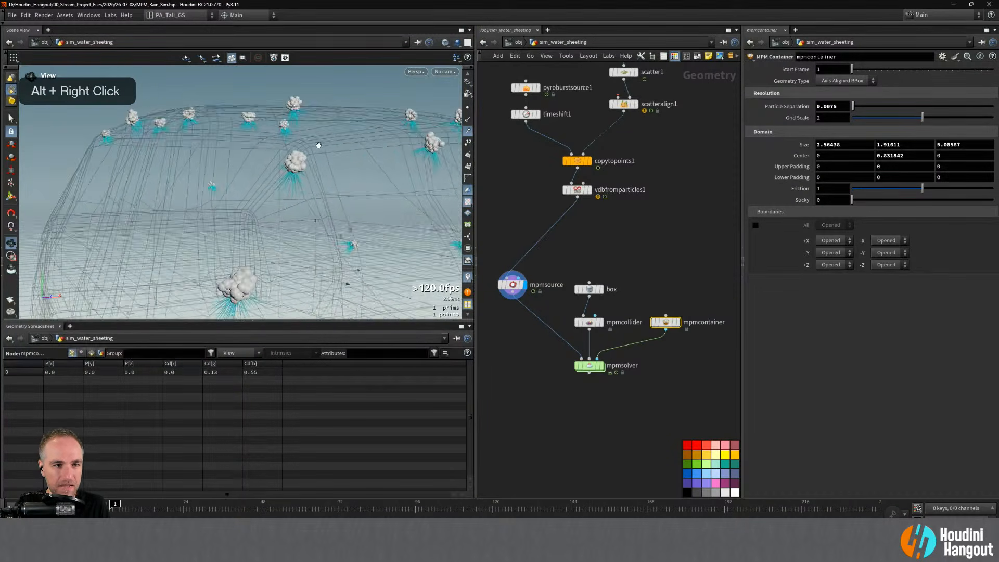
left_click_drag(318, 145, 298, 214, "alt")
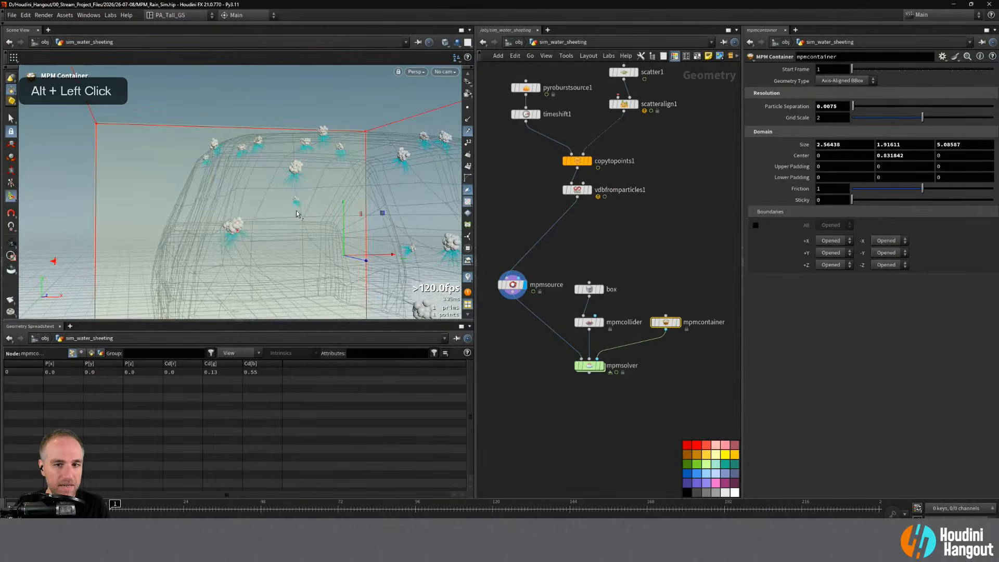
left_click_drag(327, 179, 257, 238, "alt")
right_click_drag(257, 239, 396, 213, "alt")
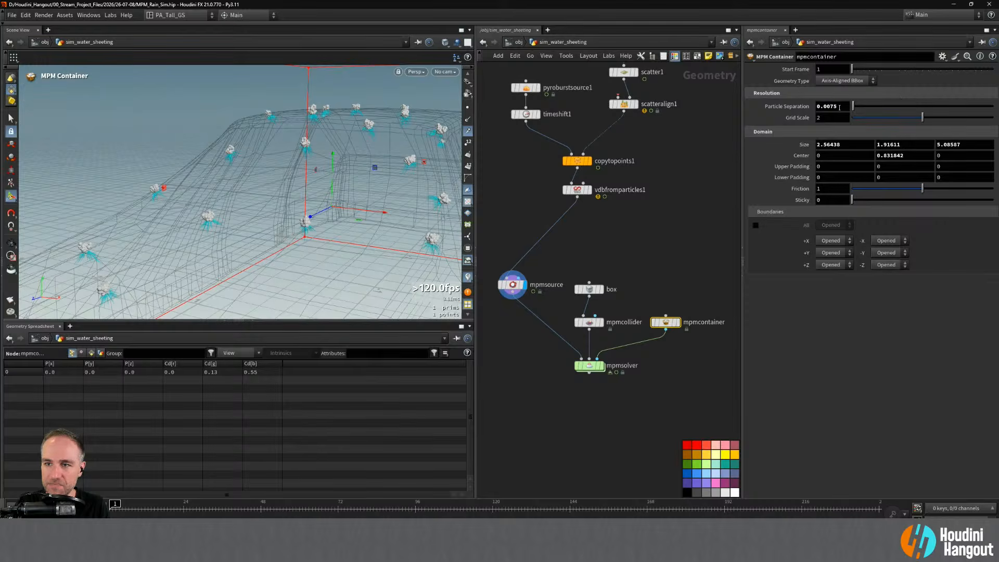
- Set the mpmcontainer's particle separation to 0.005, play through the splashes, rewind and check the mpmsource node
left_click_drag(831, 106, 836, 111)
type("5")
key("Return")
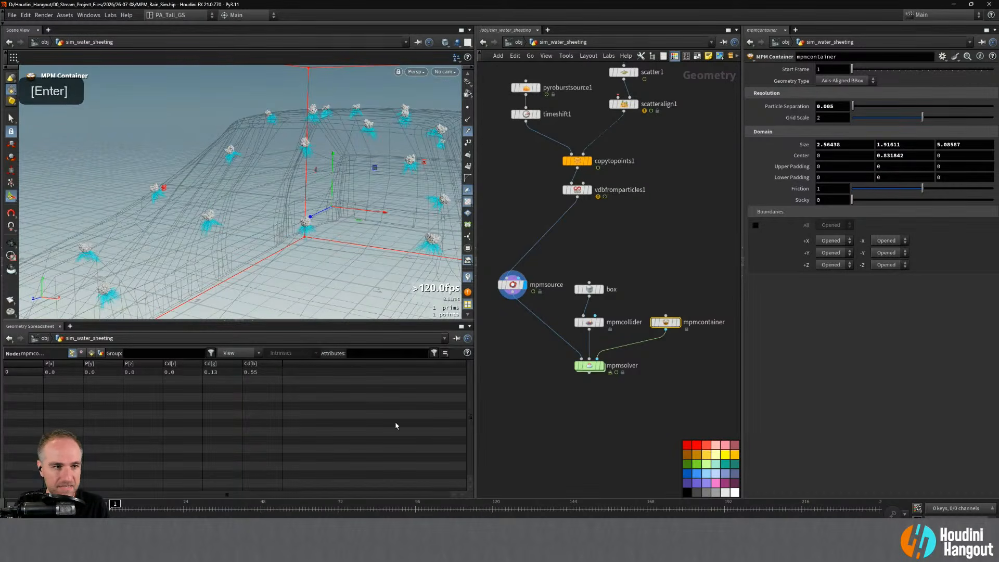
right_click_drag(383, 270, 299, 187, "alt")
left_click_drag(299, 188, 296, 211, "alt")
right_click_drag(295, 211, 286, 210, "alt")
middle_click_drag(286, 210, 288, 171, "alt")
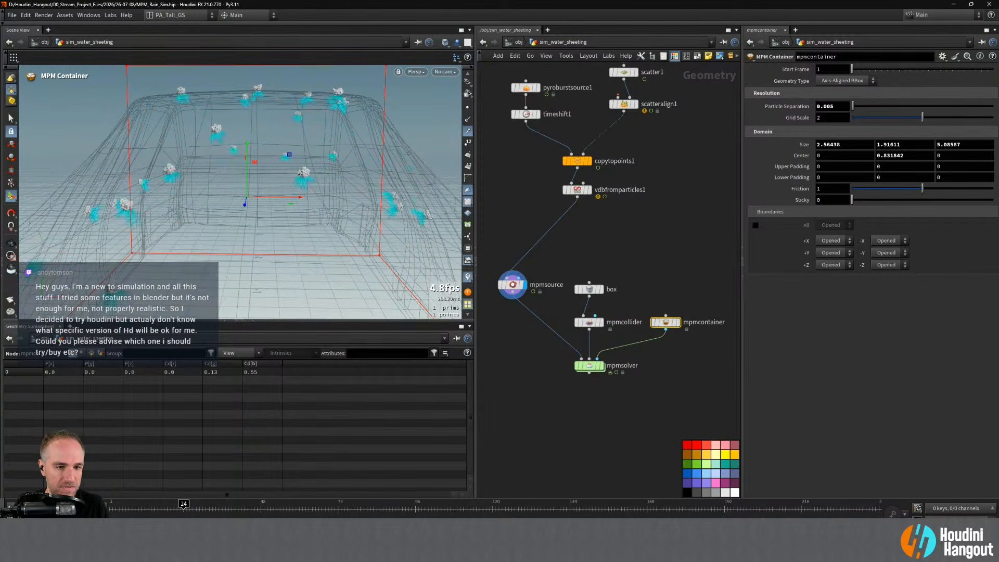
key("ctrl+Up")
left_click(515, 286)
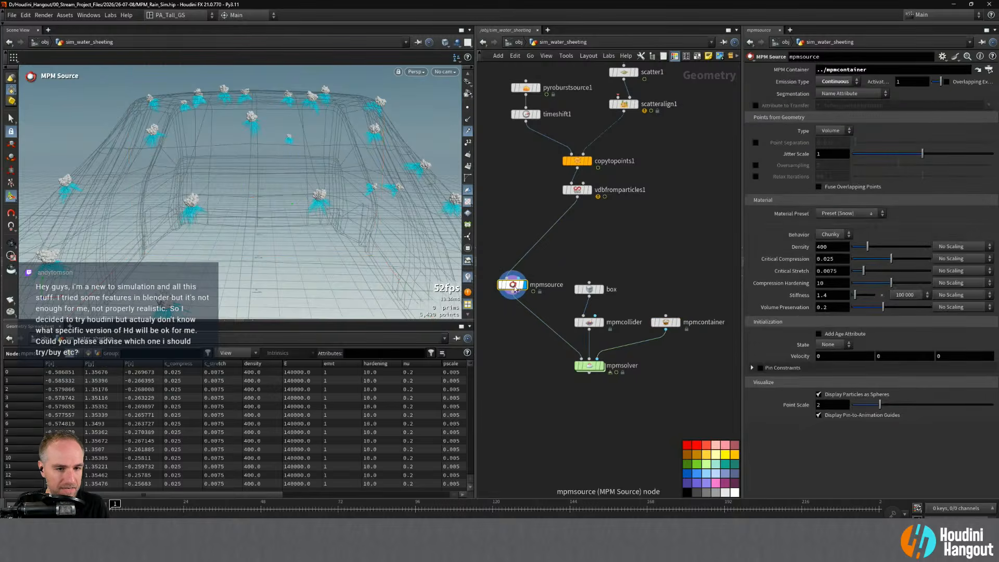
middle_click(513, 287)
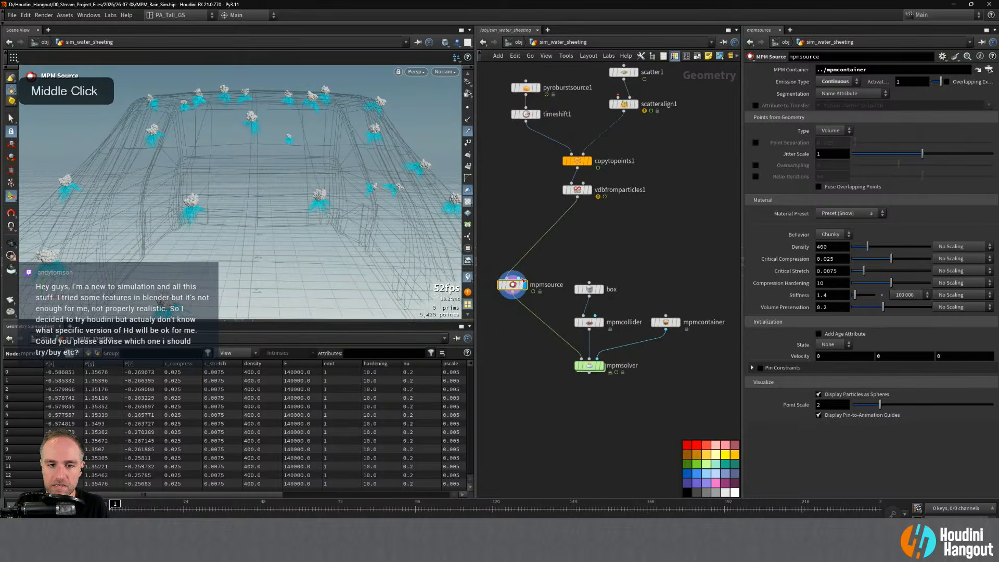
- Set the mpmcontainer's particle separation to 0.003
left_click(666, 321)
left_click(832, 106)
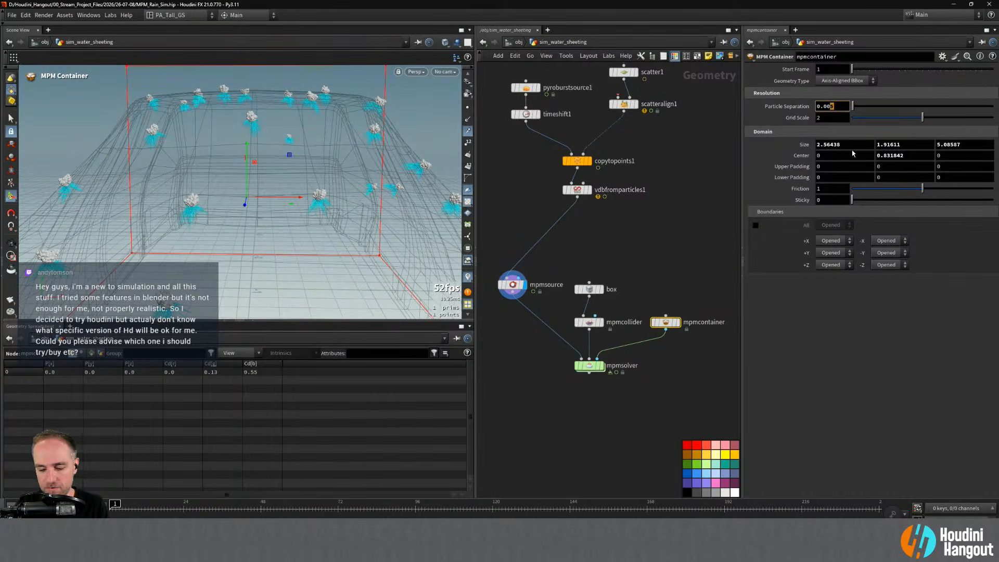
type("3")
key("Return")
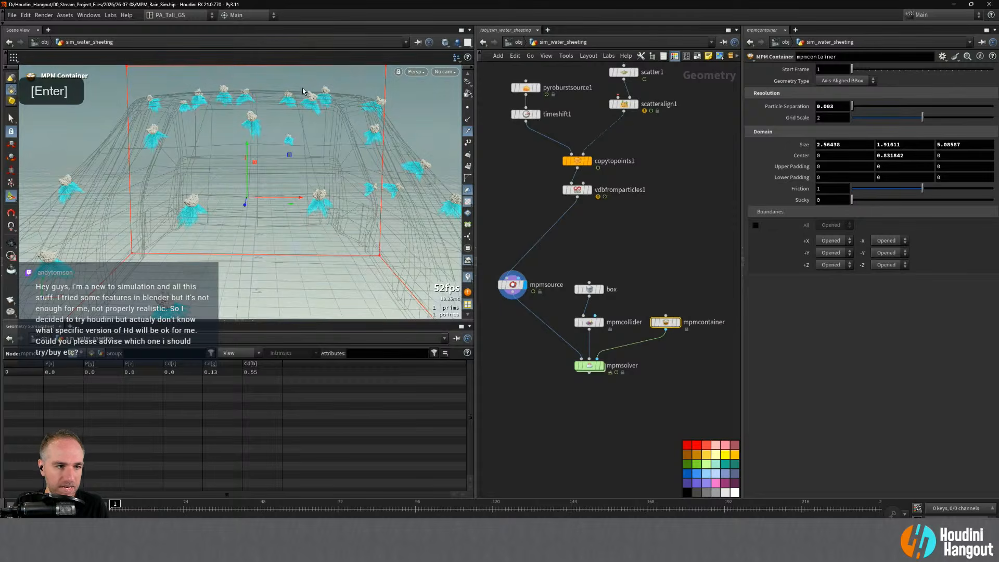
- Examine the density of the mpmsource splash points around the car from close up and from several angles
right_click_drag(270, 172, 245, 192, "alt")
left_click_drag(245, 193, 266, 222, "alt")
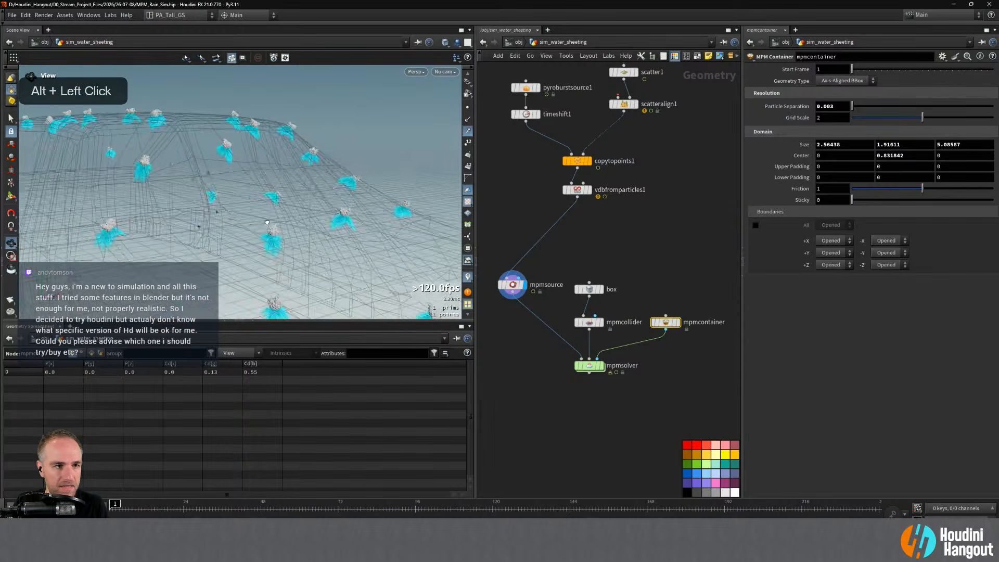
right_click_drag(229, 169, 248, 138, "alt")
left_click_drag(248, 139, 260, 167, "alt")
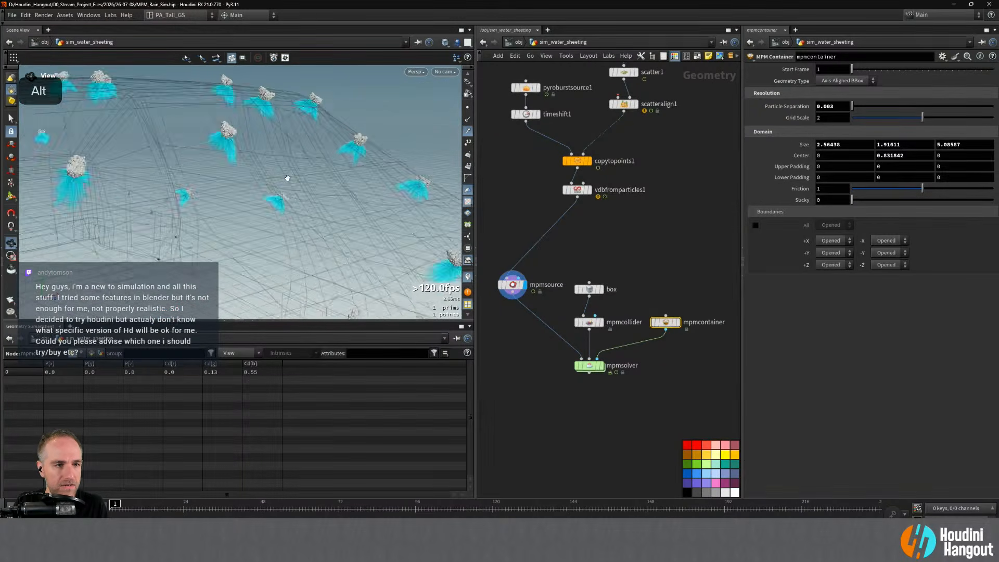
right_click_drag(260, 168, 263, 239, "alt")
left_click_drag(263, 239, 288, 214, "alt")
right_click_drag(287, 215, 261, 208, "alt")
left_click_drag(260, 207, 281, 212, "alt")
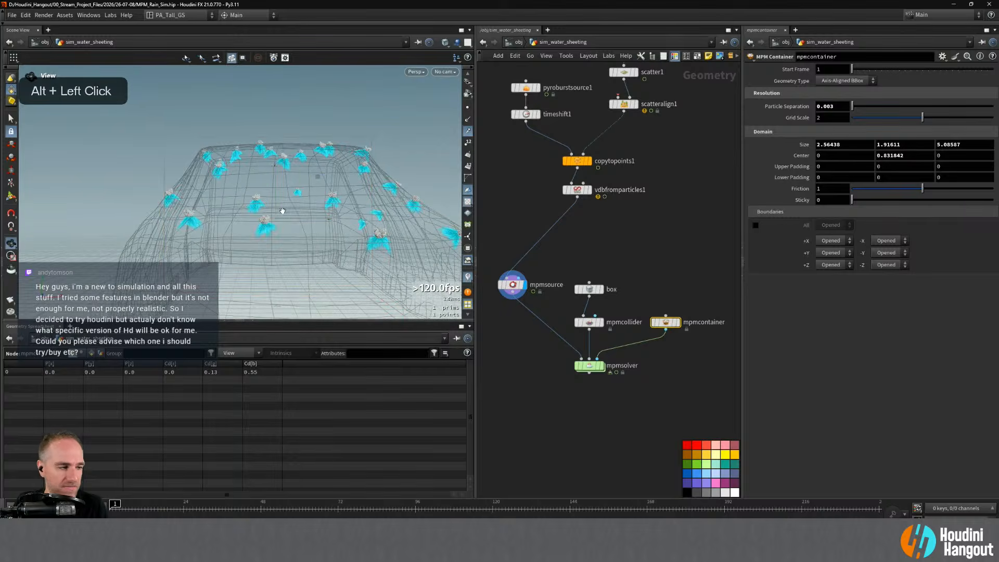
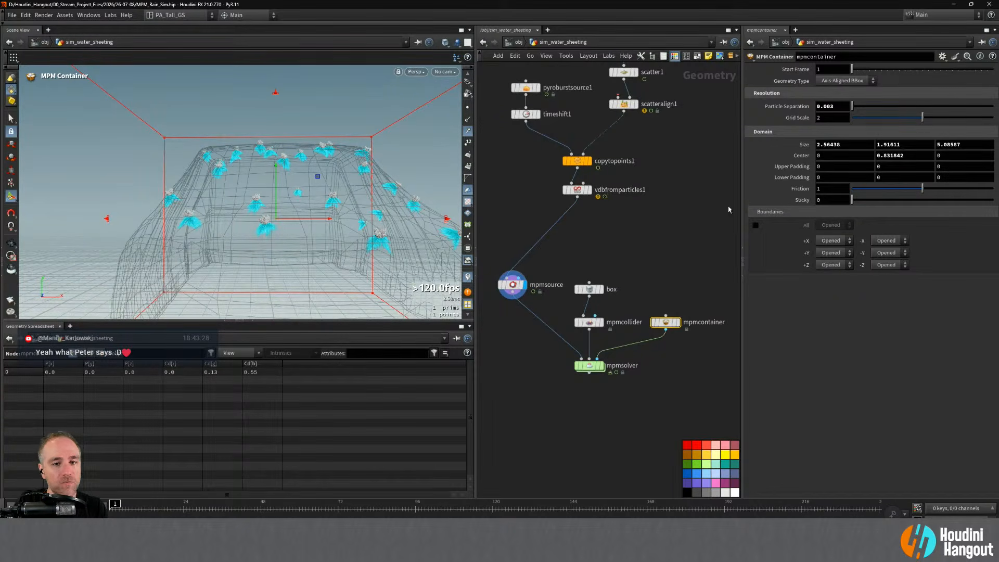
- Review the mpmsource point attributes, including the velocity components, in the geometry spreadsheet and the node information
middle_click_drag(659, 270, 627, 252, "alt")
right_click_drag(627, 252, 626, 244, "alt")
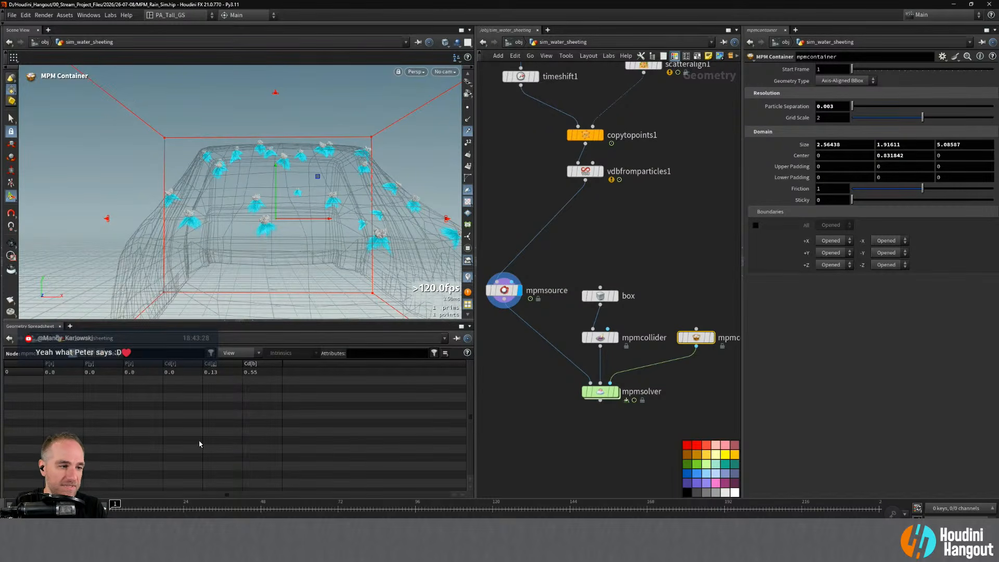
left_click(504, 289)
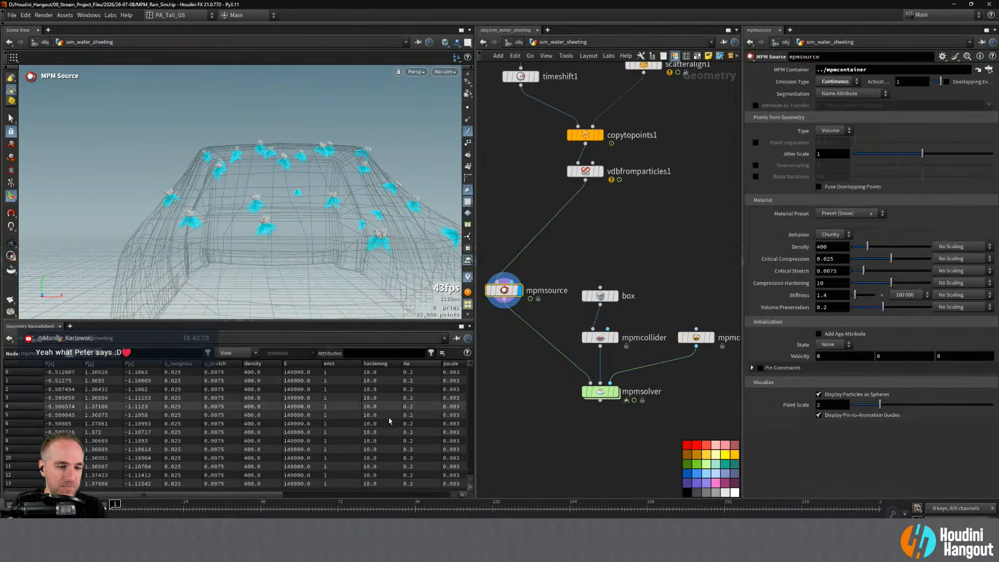
left_click_drag(205, 495, 381, 497)
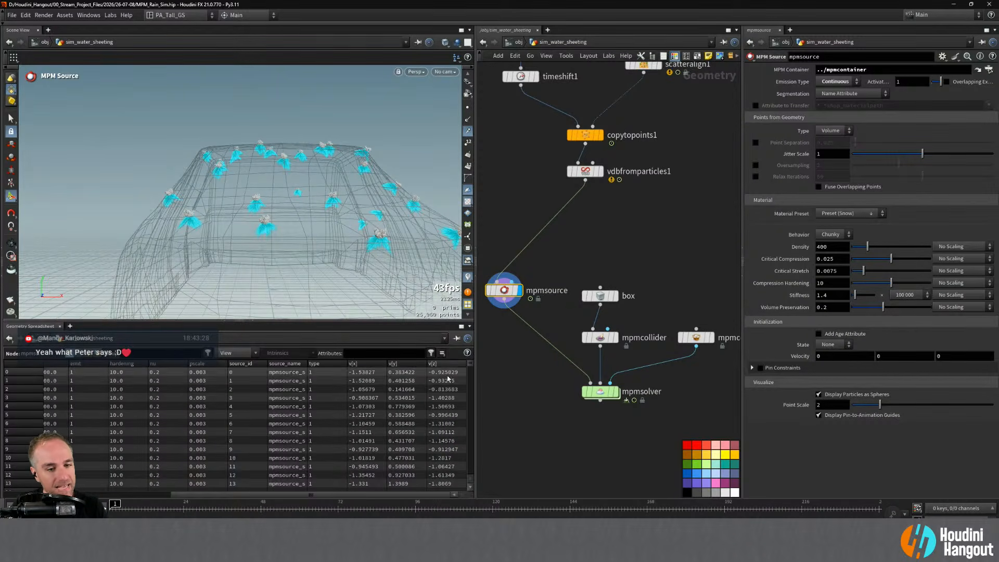
middle_click(512, 294)
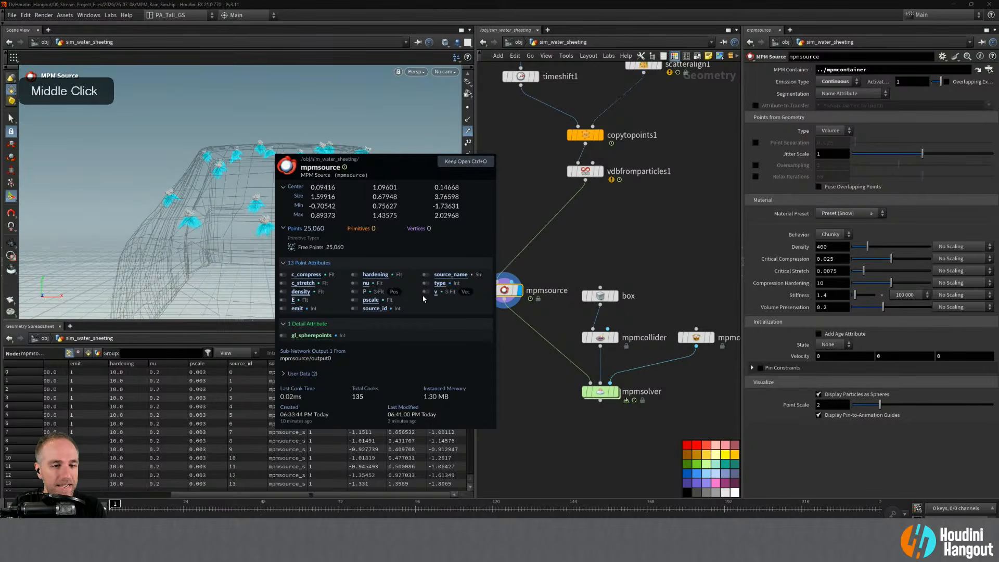
- Compare the vdbfromparticles1 output with the mpmsource points and examine the splashes up close
middle_click_drag(626, 204, 650, 254)
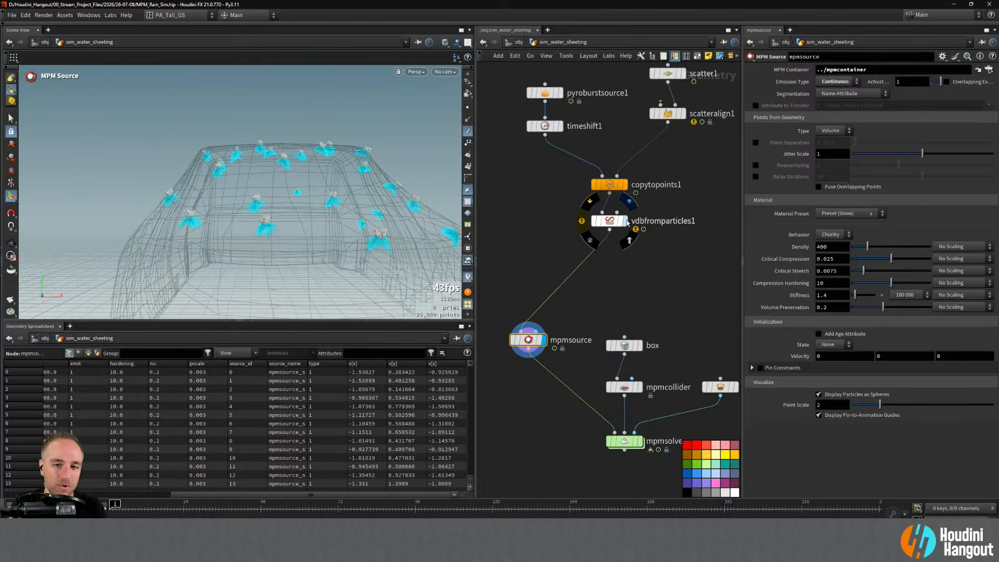
left_click(625, 220)
left_click(612, 221)
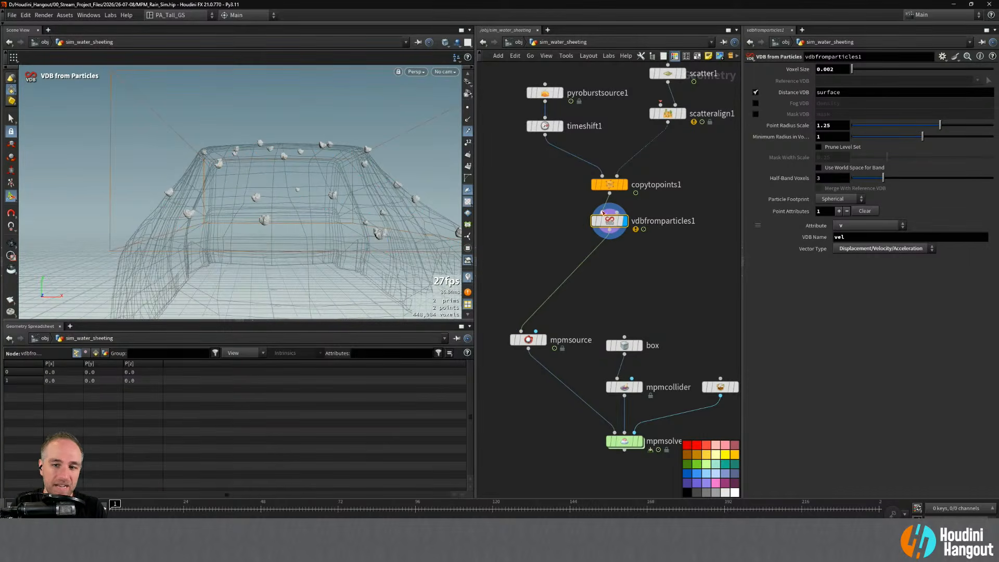
left_click(544, 341)
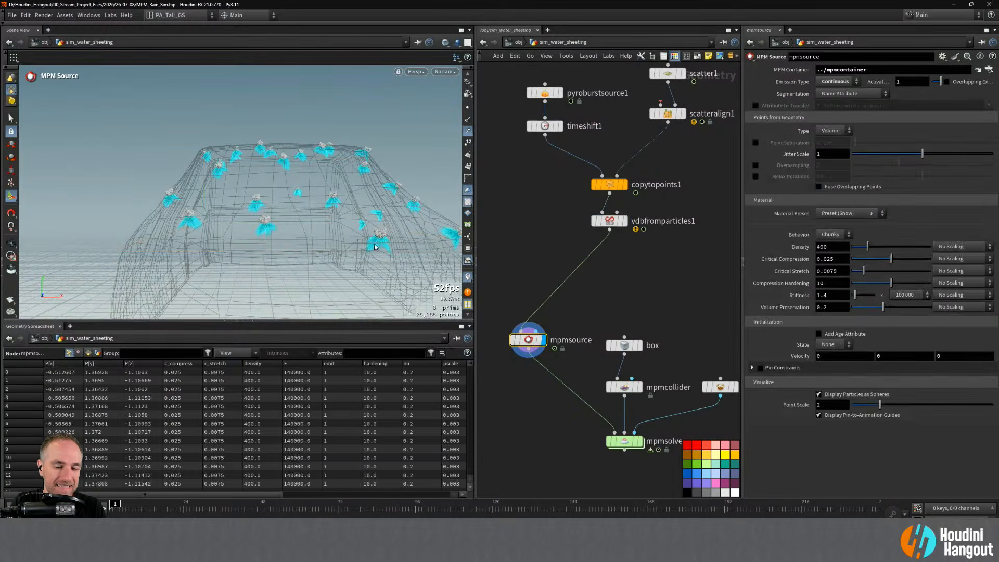
right_click_drag(269, 232, 294, 185, "alt")
left_click_drag(294, 185, 421, 146, "alt")
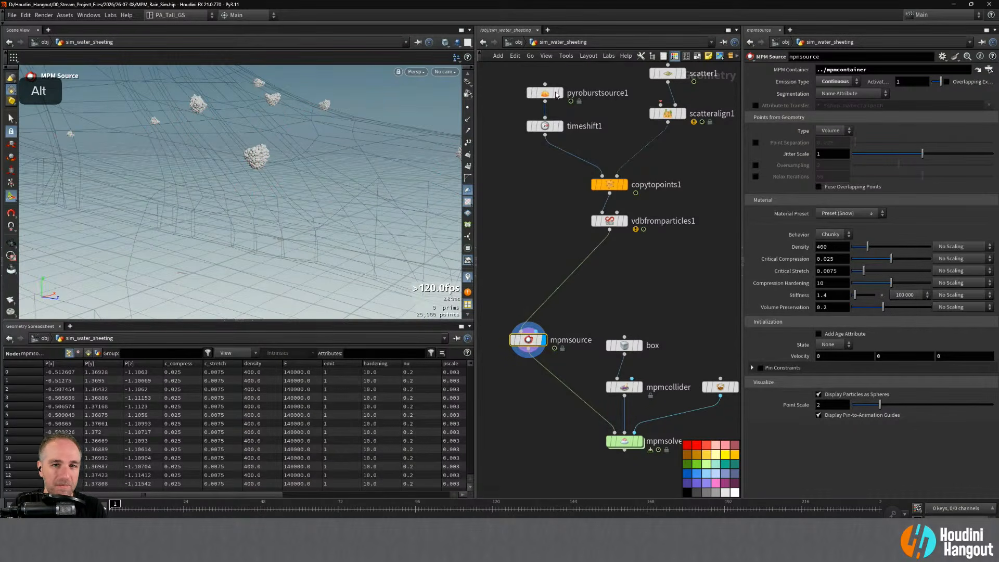
- Display the pyroburstsource1 burst and insert a Transform node between timeshift1 and copytopoints1
left_click(558, 93)
middle_click_drag(348, 205, 334, 209, "alt")
right_click_drag(334, 209, 261, 279, "alt")
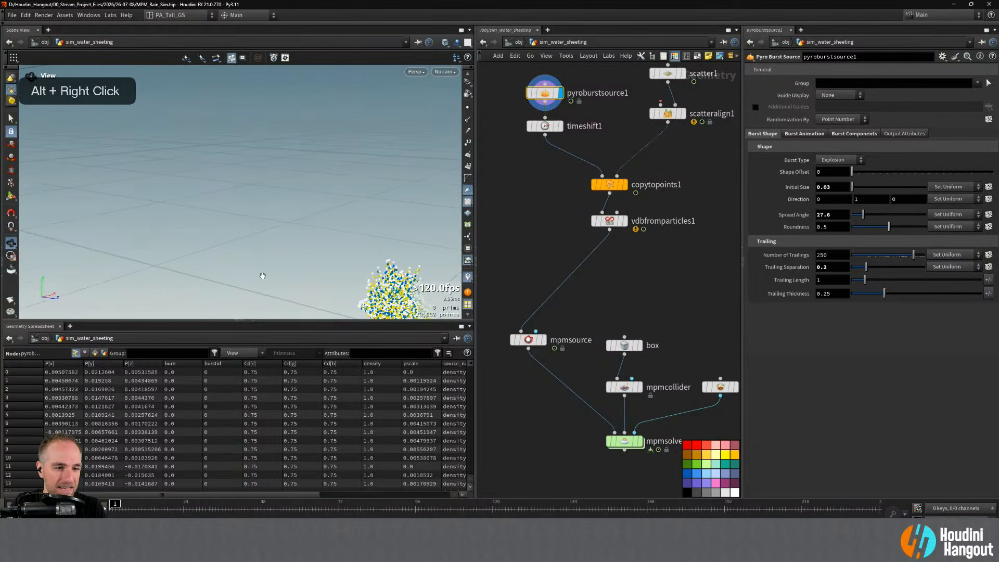
middle_click_drag(261, 278, 330, 243, "alt")
left_click_drag(330, 243, 271, 203, "alt")
key("Tab")
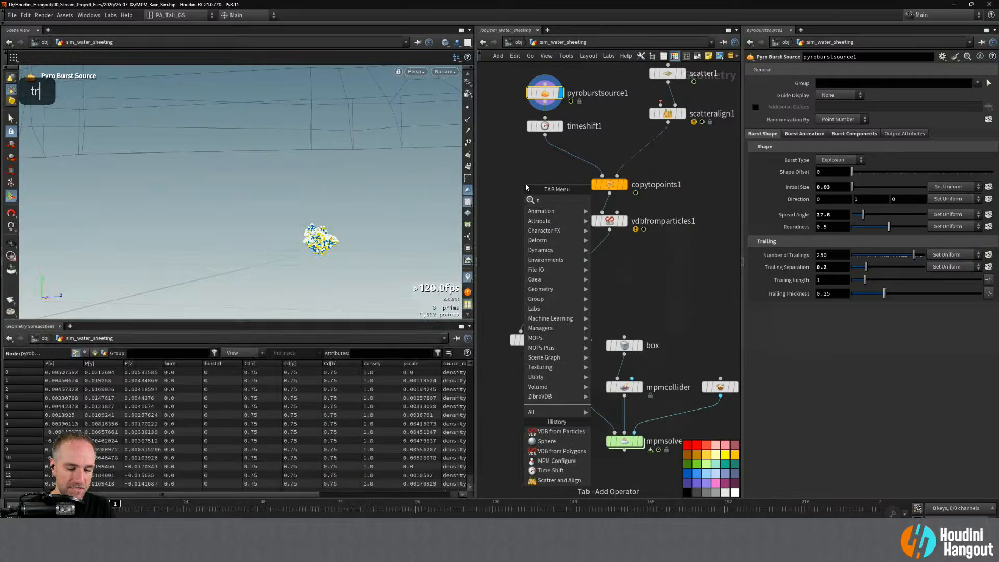
type("trans")
key("Return")
left_click(544, 162)
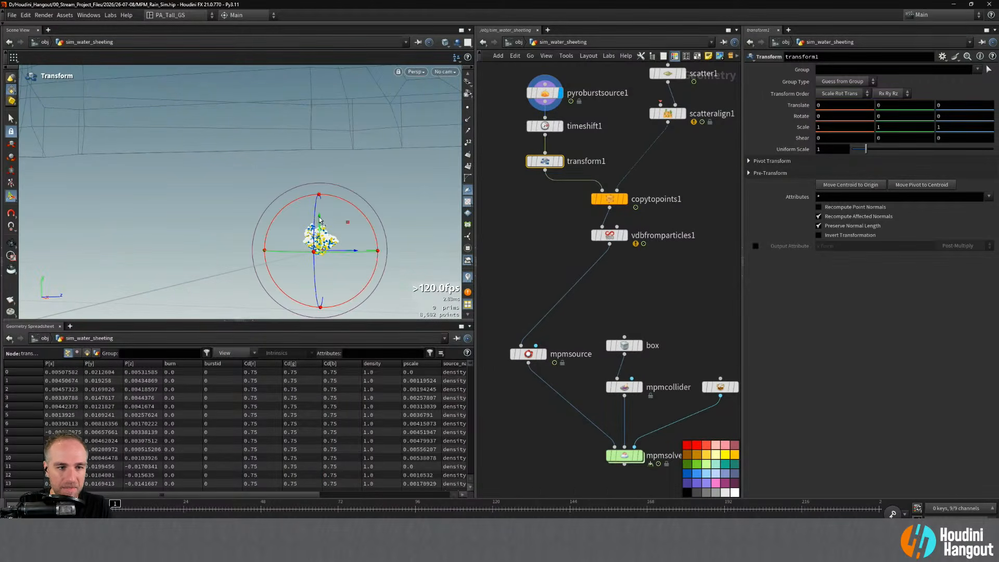
- Raise the burst about 0.0105 in Y with transform1 and display the transform1 output
left_click_drag(319, 222, 322, 217)
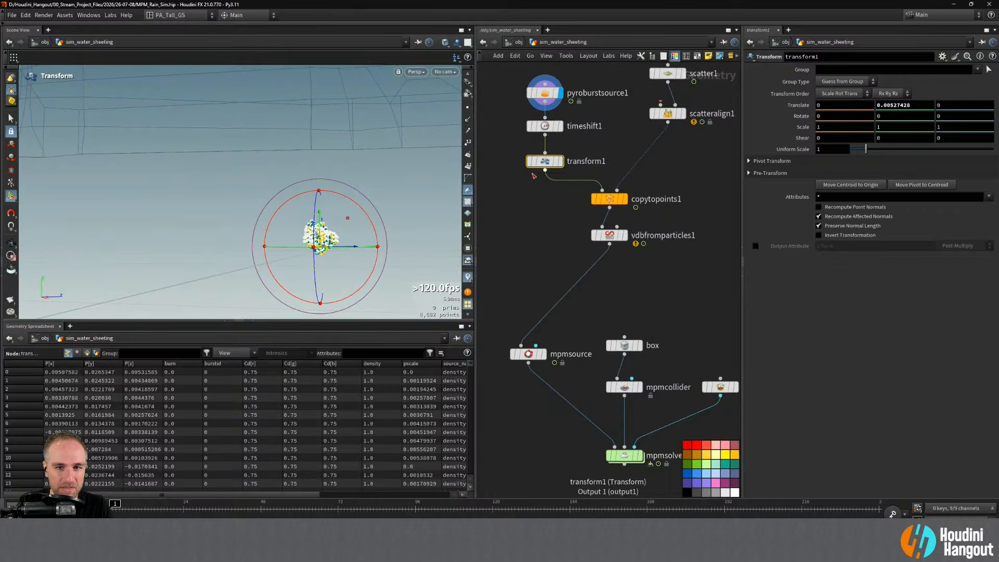
left_click(560, 161)
left_click_drag(273, 250, 319, 208, "alt")
mouse_move(318, 255)
left_mouse_down("alt")
mouse_move(323, 244)
mouse_move(319, 256)
left_mouse_up("alt")
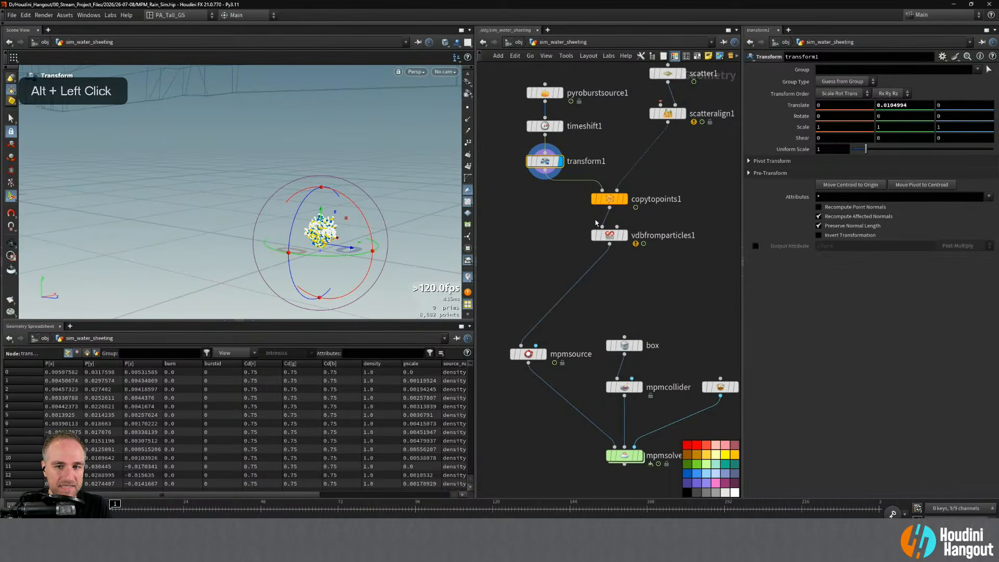
- Display copytopoints1 and examine how the raised bursts sit on the car surface from several angles
left_click(626, 200)
right_click_drag(444, 215, 273, 201, "alt")
middle_click_drag(272, 201, 276, 187, "alt")
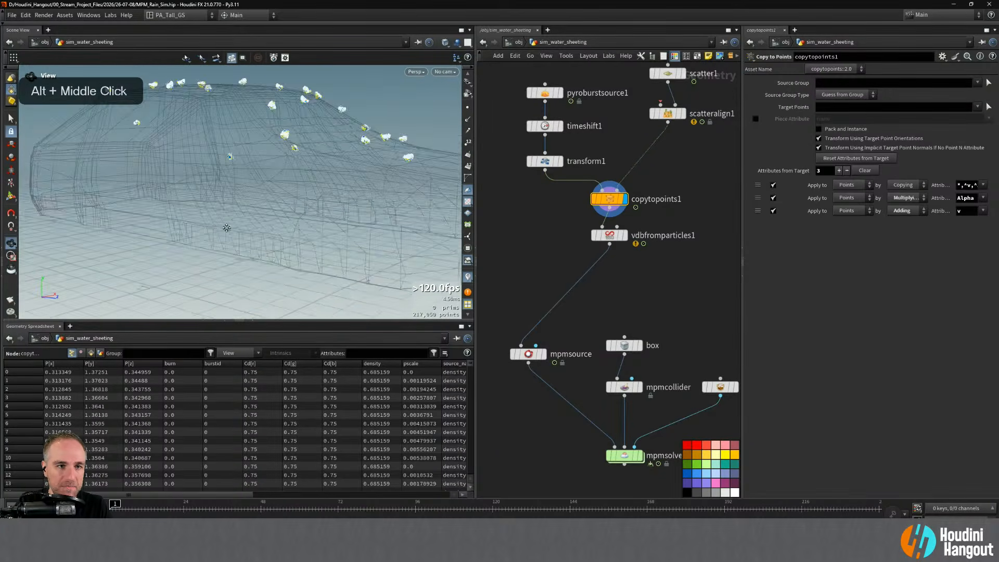
left_click_drag(276, 187, 281, 177, "alt")
right_click_drag(281, 177, 288, 170, "alt")
left_click_drag(288, 170, 297, 164, "alt")
right_click_drag(297, 164, 312, 158, "alt")
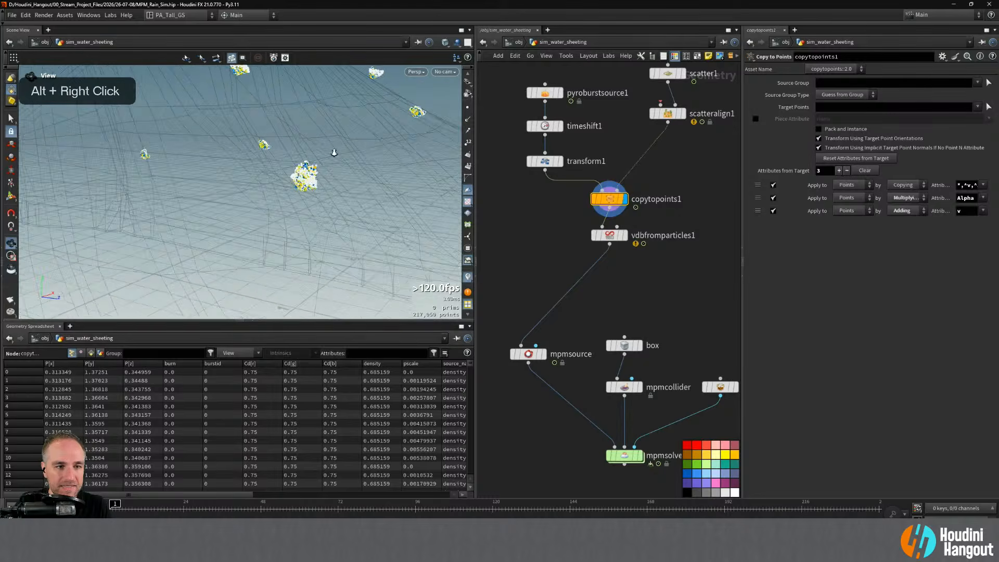
left_click_drag(313, 159, 299, 195, "alt")
right_click_drag(299, 196, 327, 209, "alt")
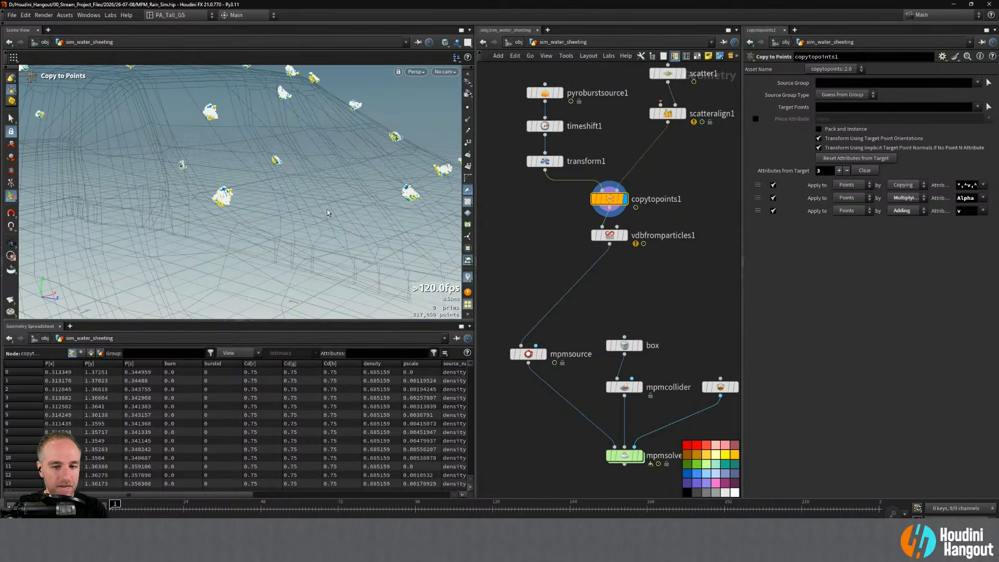
- Display mpmsource and examine the splash particles along the car body from close up and far away
left_click(542, 354)
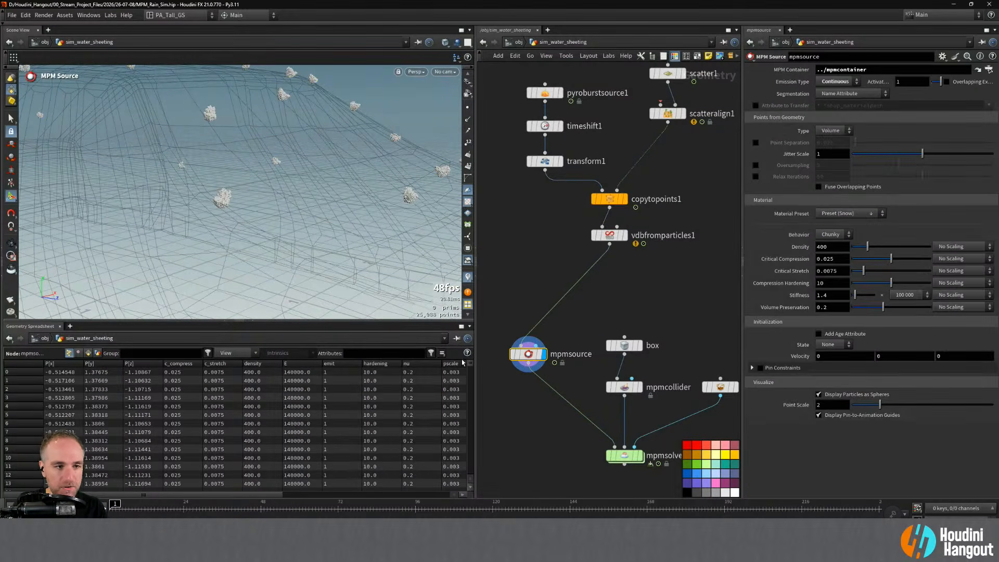
left_click_drag(291, 229, 341, 212, "alt")
right_click_drag(341, 211, 354, 229, "alt")
left_click_drag(353, 229, 338, 244, "alt")
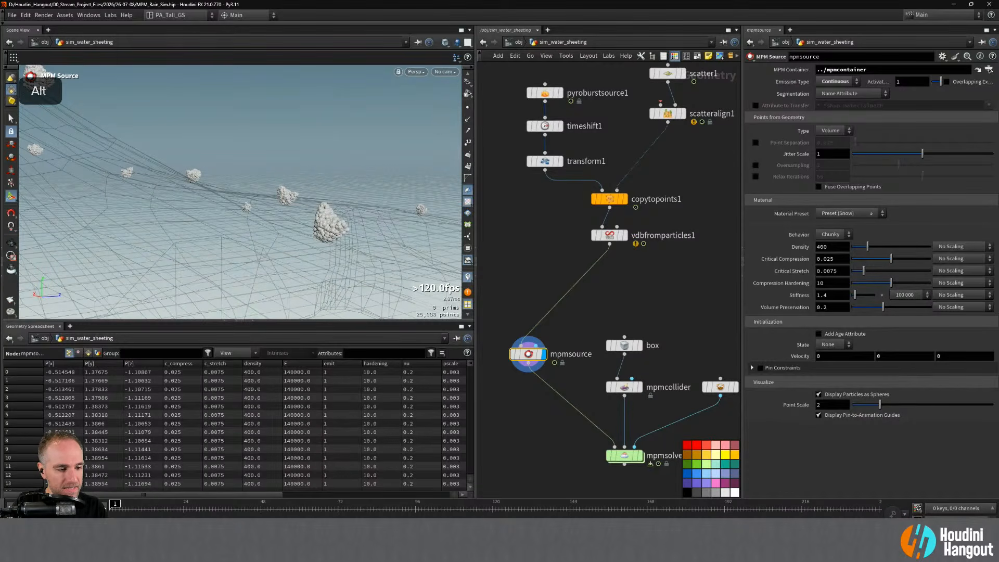
key("Up")
right_click_drag(143, 218, 243, 225, "alt")
left_click_drag(241, 225, 156, 208, "alt")
right_click_drag(156, 208, 238, 204, "alt")
middle_click_drag(237, 205, 196, 229, "alt")
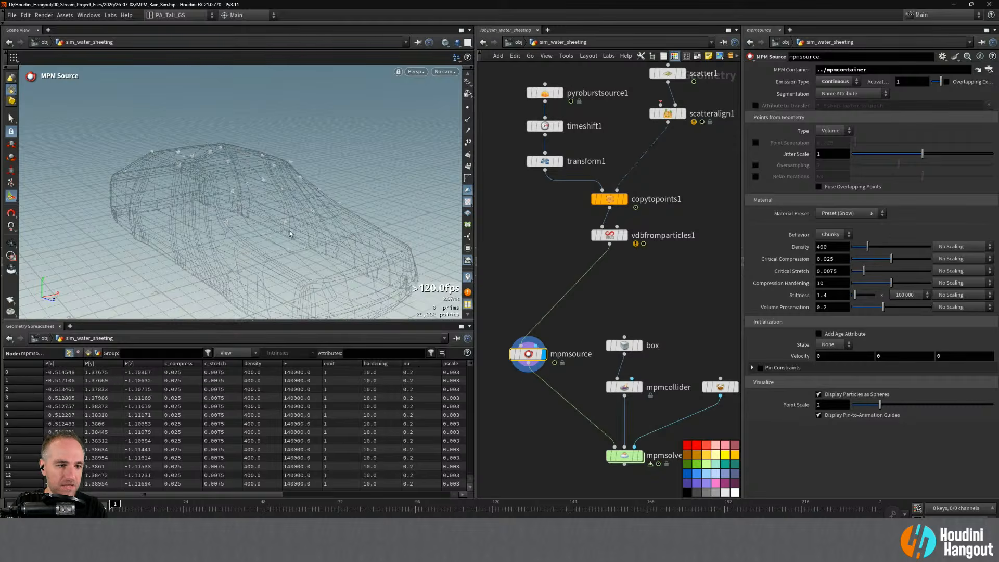
left_click_drag(196, 229, 304, 201, "alt")
right_click_drag(303, 201, 319, 214, "alt")
left_click_drag(318, 215, 296, 229, "alt")
right_click_drag(297, 229, 325, 247, "alt")
left_click_drag(325, 247, 360, 249, "alt")
key("Return")
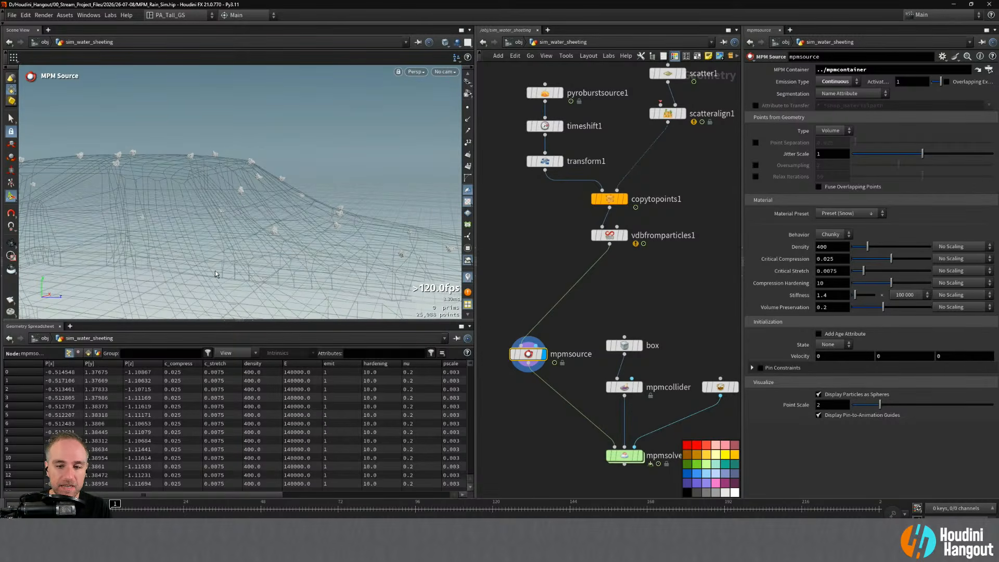
- Review the mpmsolver point attributes in the node information and its Solver settings
middle_click_drag(588, 288, 571, 241, "alt")
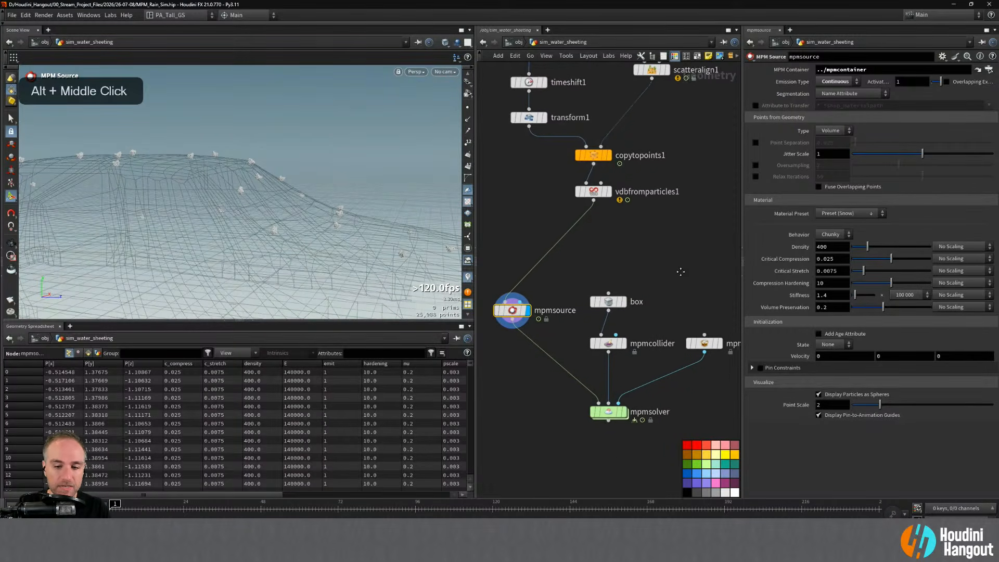
left_click(615, 413)
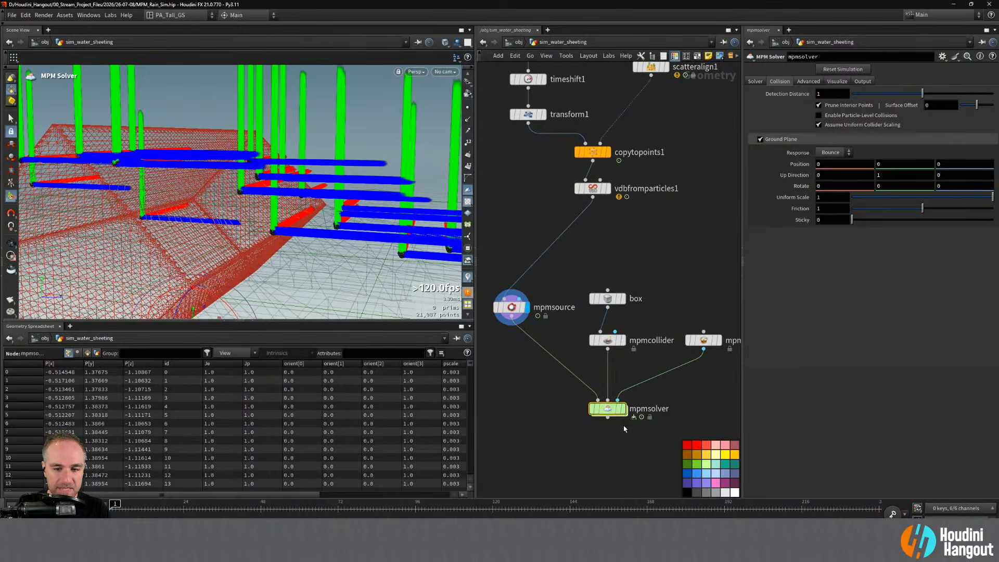
left_click(580, 409)
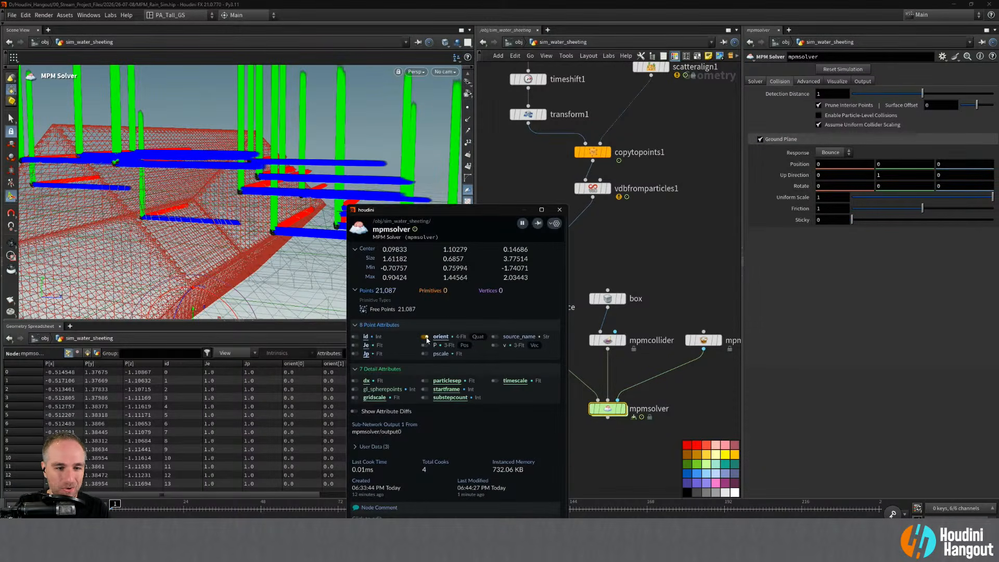
left_click(560, 209)
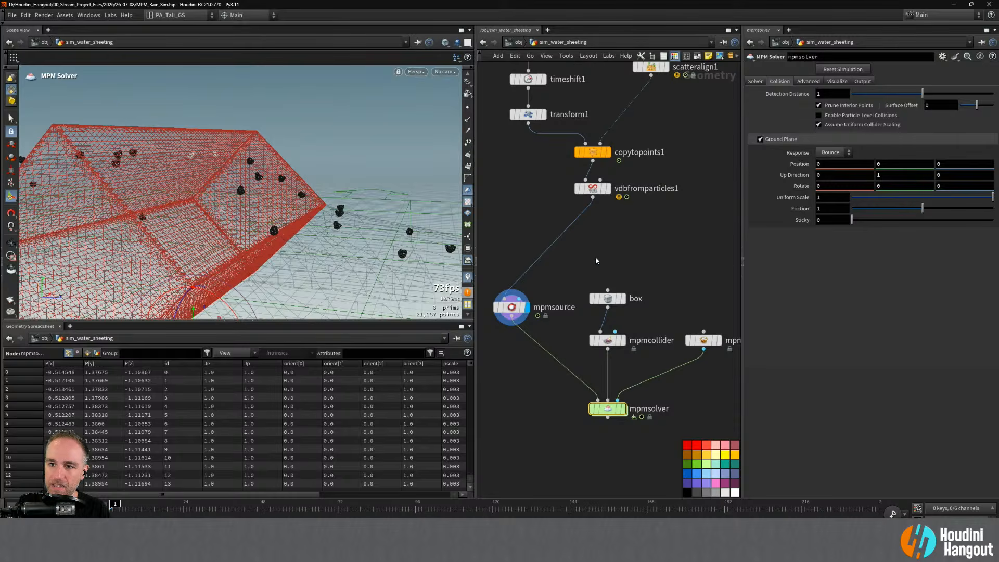
left_click(751, 82)
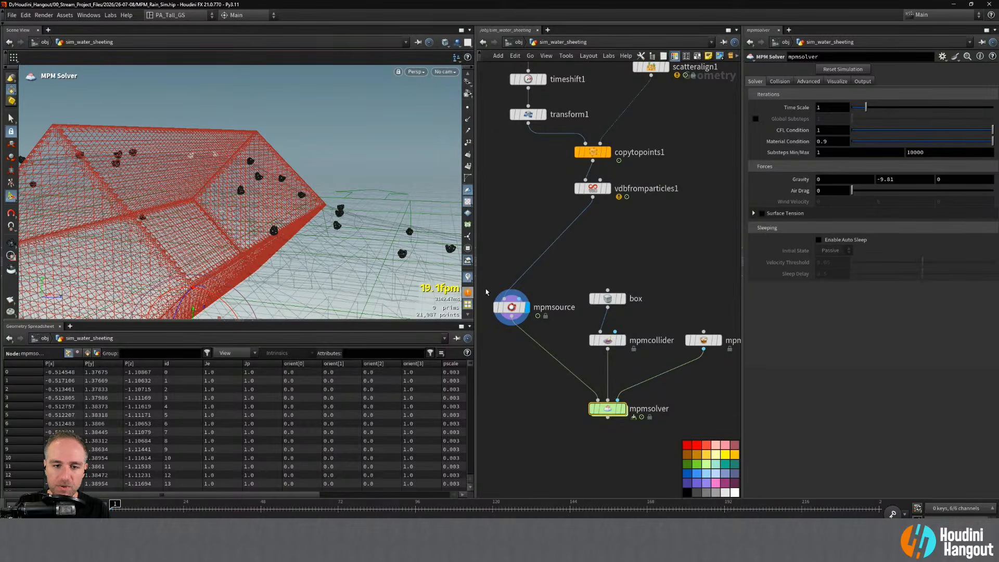
- Set the mpmsource material preset to Water and display the mpmsolver output
left_click(512, 307)
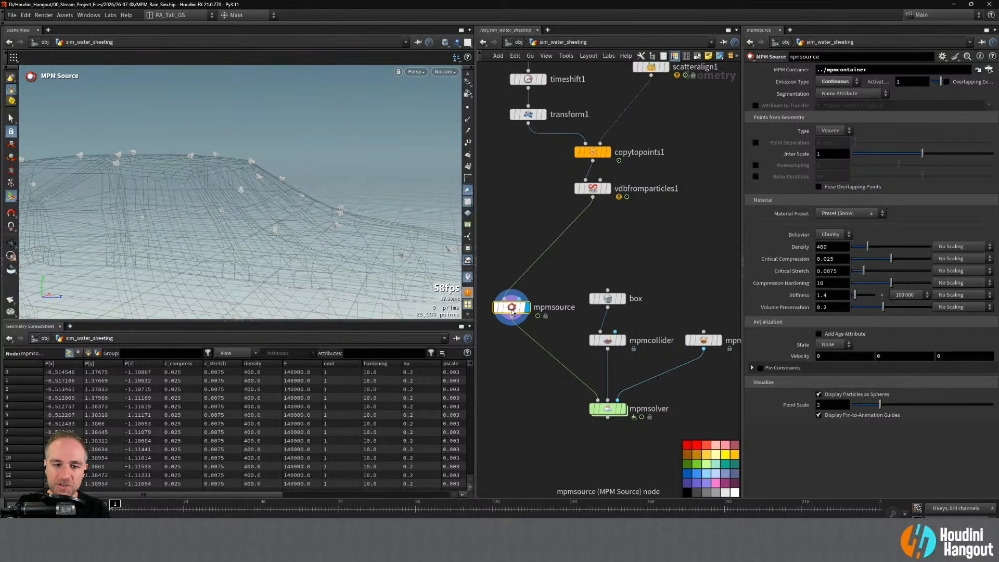
left_click(837, 213)
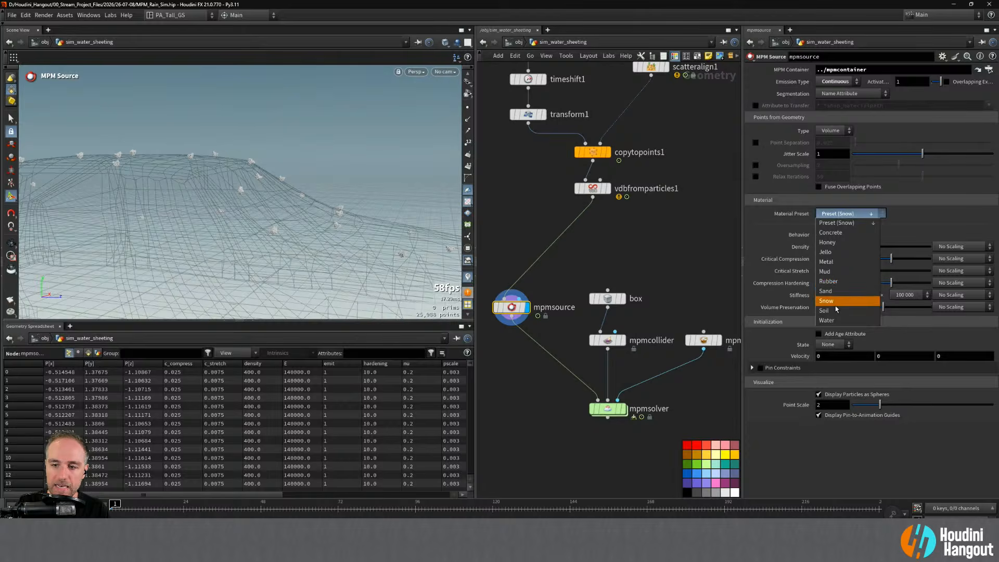
left_click(827, 320)
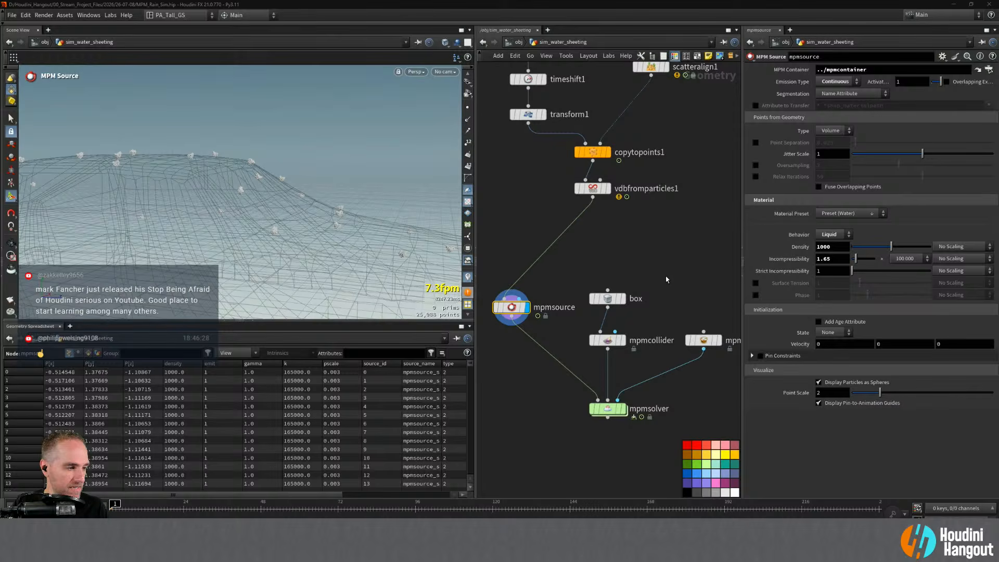
left_click(607, 408)
left_click(623, 408)
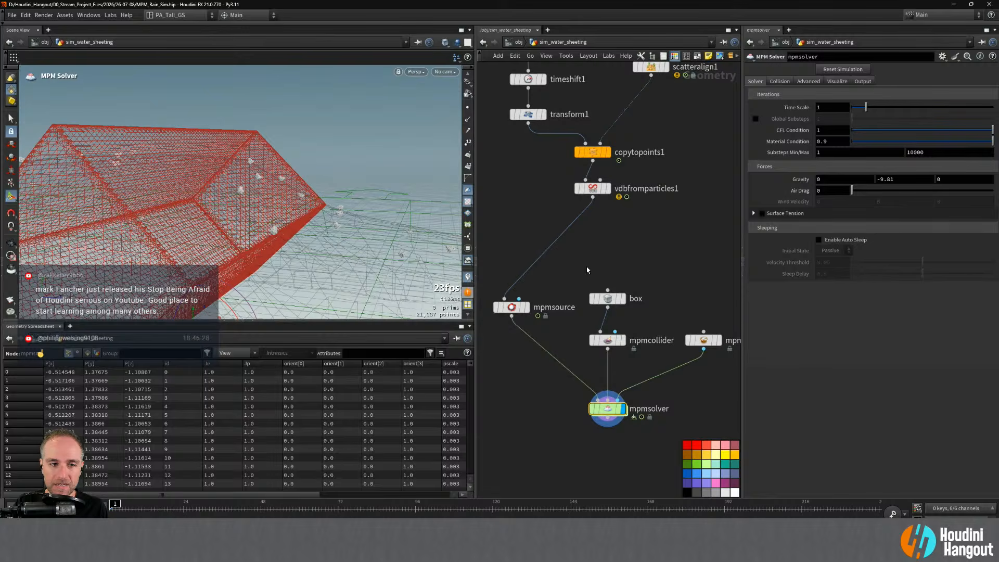
- Delete the box node that feeds mpmcollider
left_click_drag(587, 269, 642, 351)
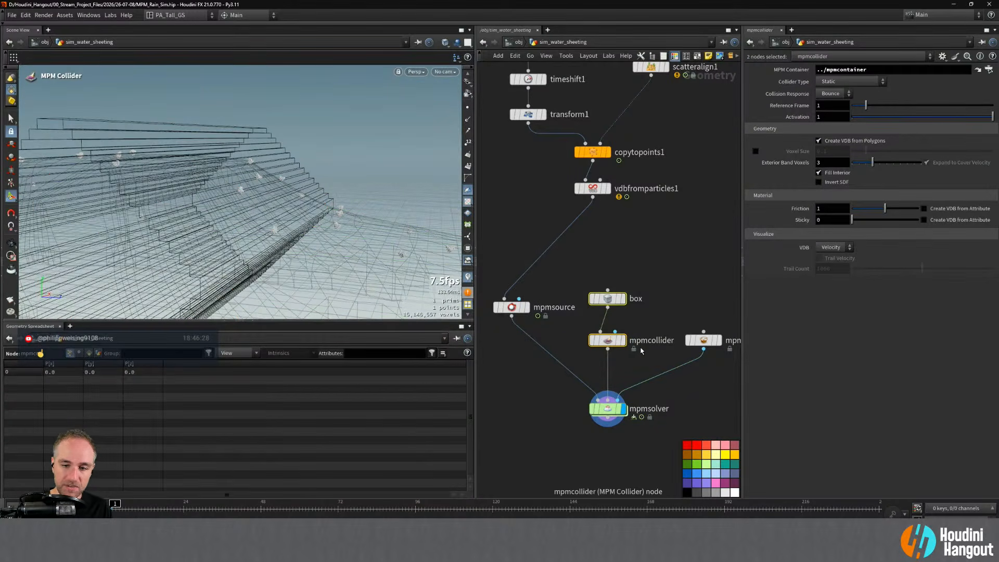
left_click_drag(660, 263, 592, 318)
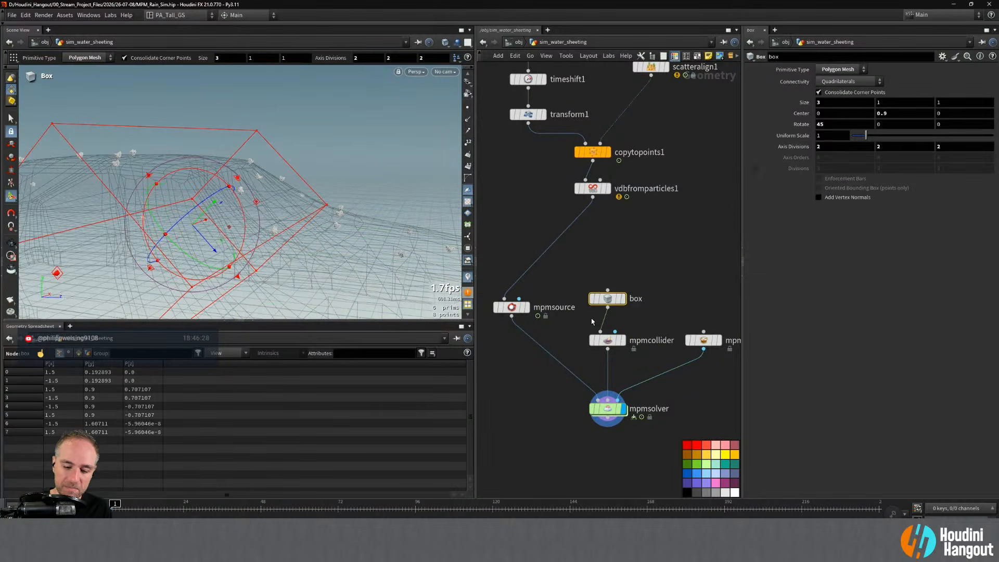
key("Delete")
- Shift the burst and scatter branch aside in the network and wire get_car_cover into the first input of mpmcollider
right_click_drag(673, 299, 649, 297, "alt")
middle_click_drag(649, 297, 637, 315, "alt")
left_click_drag(547, 130, 713, 288)
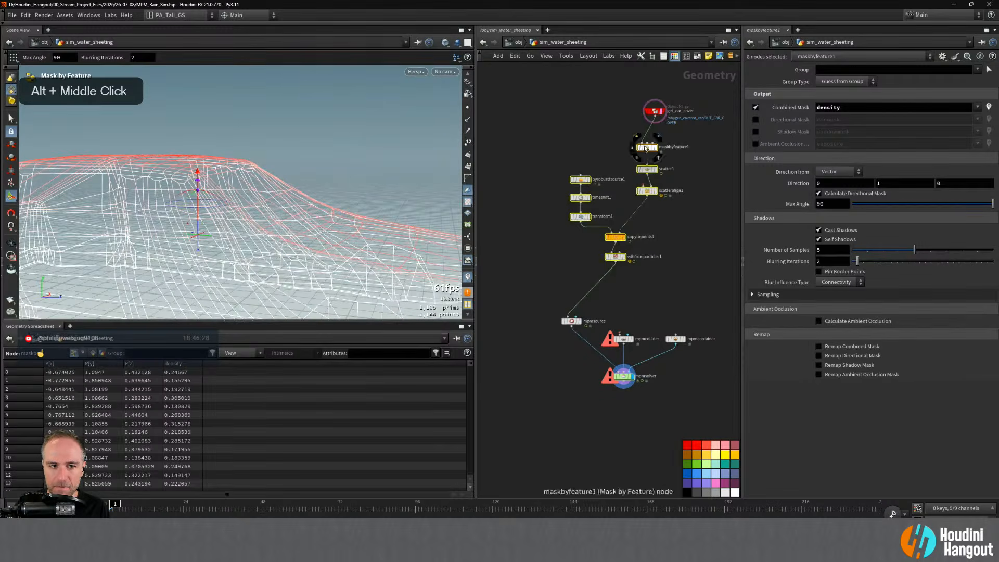
left_click_drag(645, 146, 598, 145)
left_click(638, 135)
left_click_drag(654, 111, 656, 105)
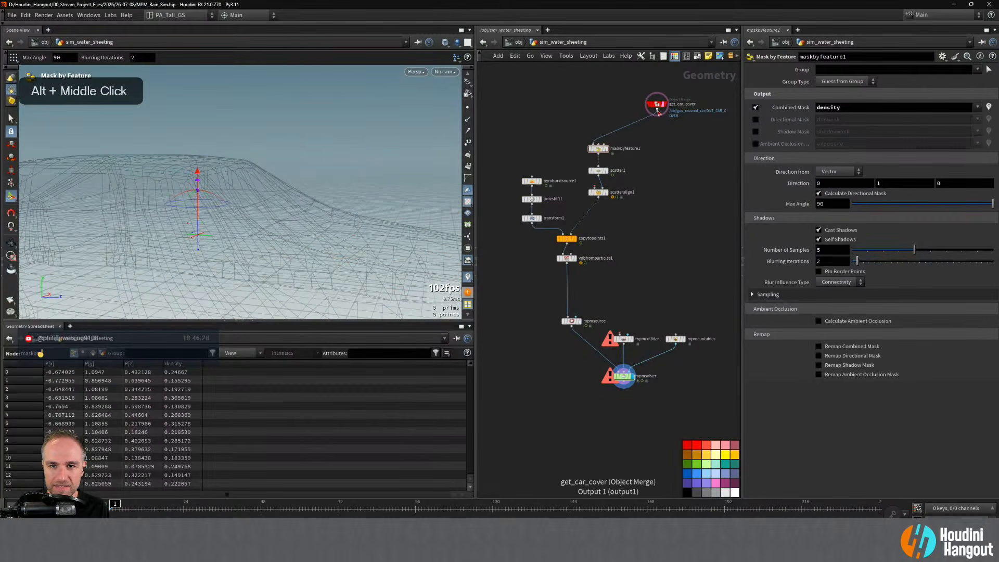
left_click(658, 109)
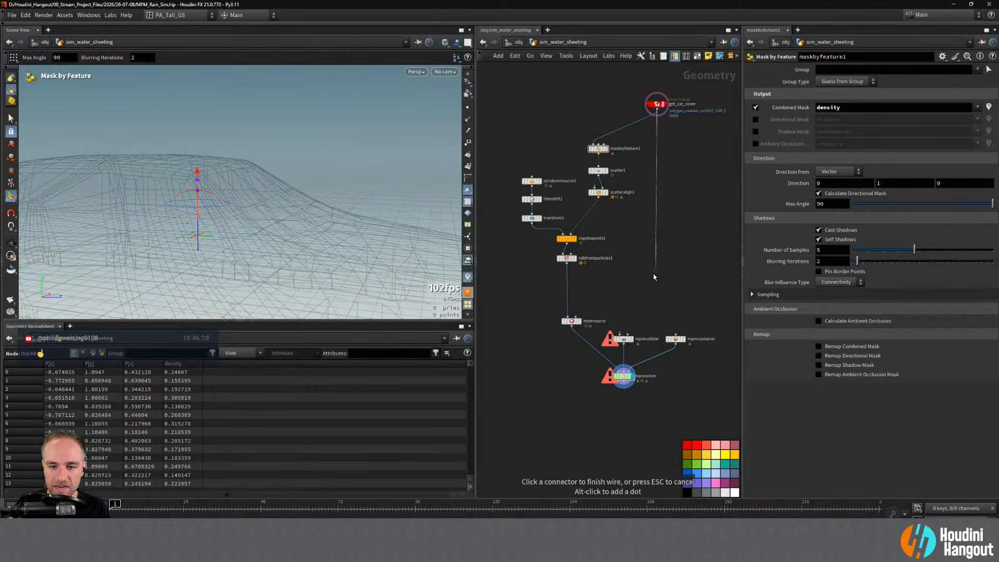
left_click(620, 336)
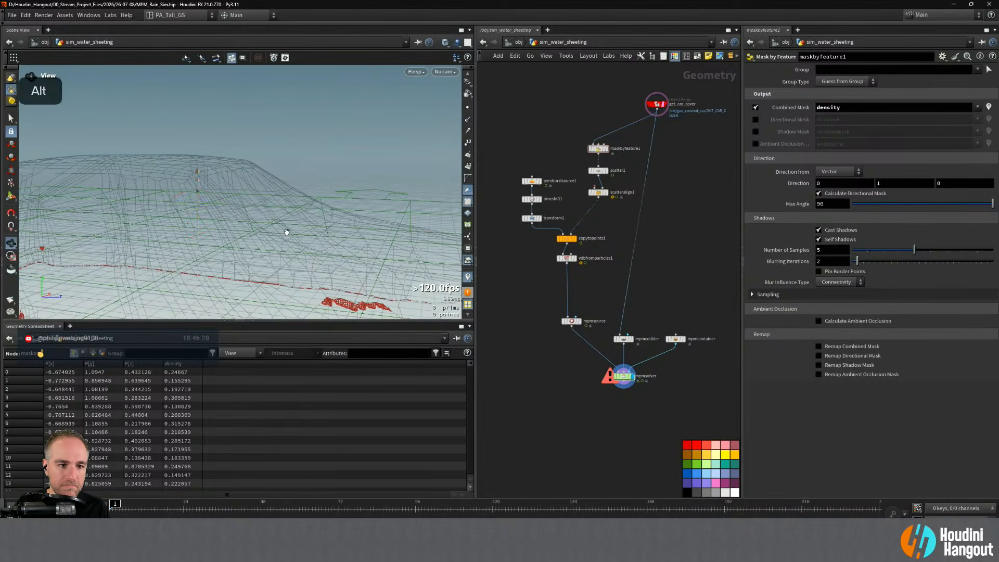
- Examine the collider guide around the car body and along its lower edge from several angles
right_click_drag(286, 229, 194, 239, "alt")
left_click_drag(194, 239, 379, 218, "alt")
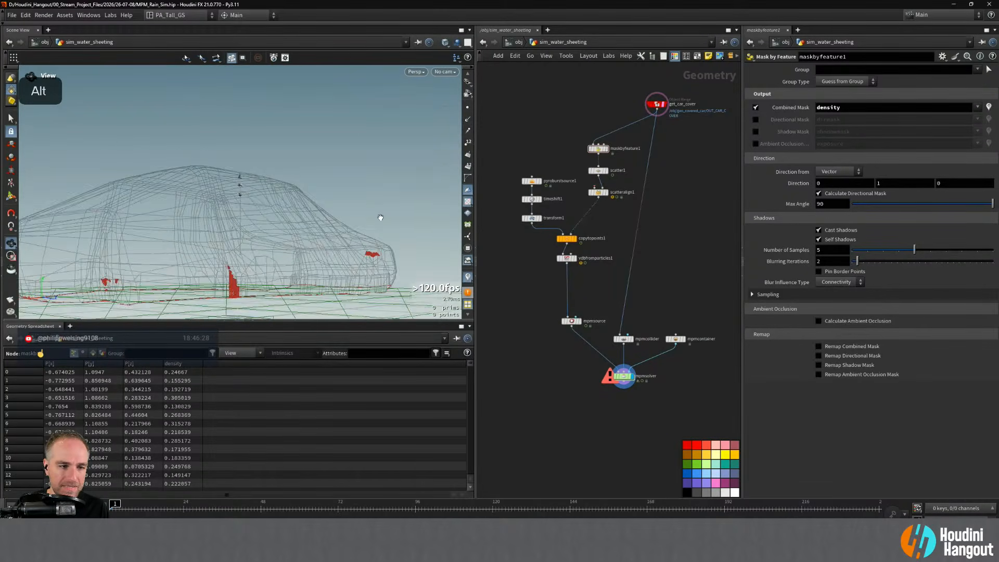
right_click_drag(380, 218, 439, 250, "alt")
left_click_drag(439, 250, 388, 252, "alt")
right_click_drag(388, 252, 328, 211, "alt")
middle_click_drag(328, 212, 302, 184, "alt")
left_click_drag(302, 183, 297, 192, "alt")
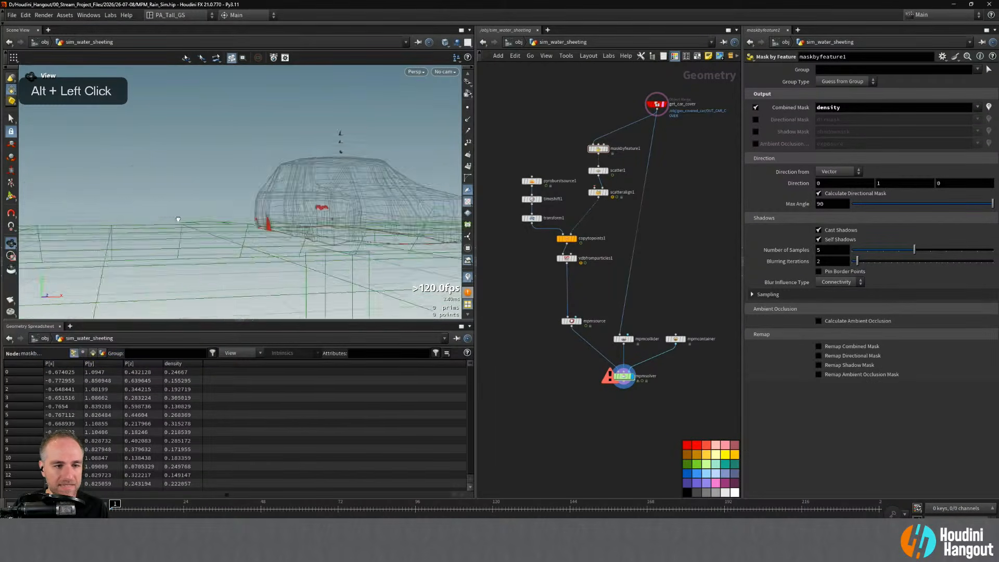
right_click_drag(296, 193, 291, 203, "alt")
middle_click_drag(291, 203, 287, 213, "alt")
left_click_drag(288, 213, 284, 223, "alt")
right_click_drag(284, 222, 266, 198, "alt")
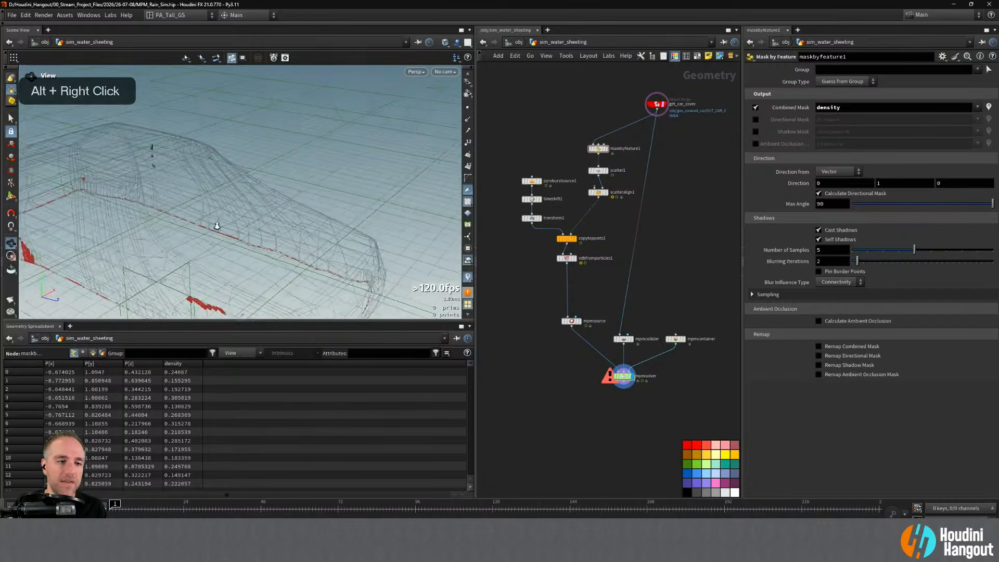
middle_click_drag(265, 198, 245, 170, "alt")
key("Return")
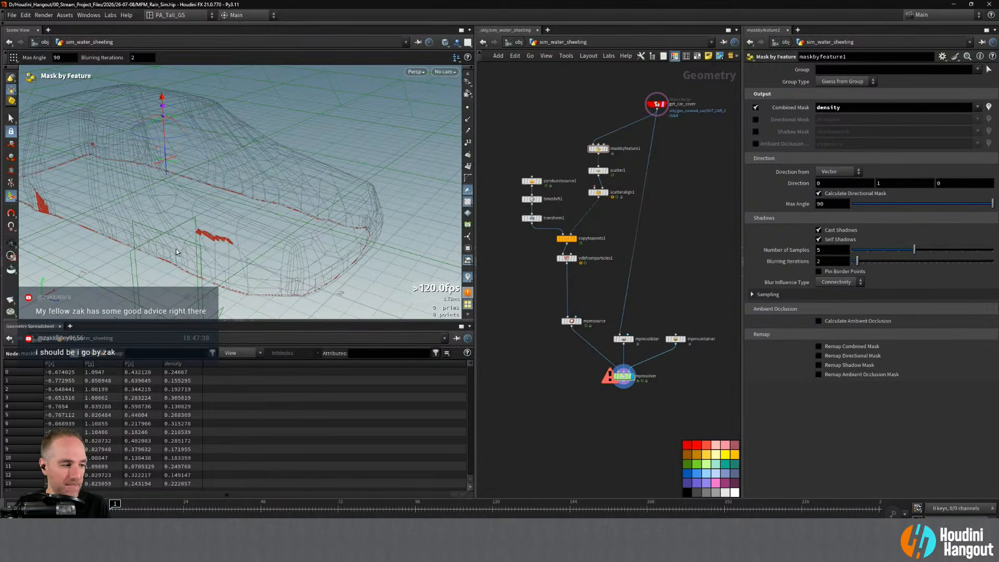
left_click_drag(201, 243, 192, 249, "alt")
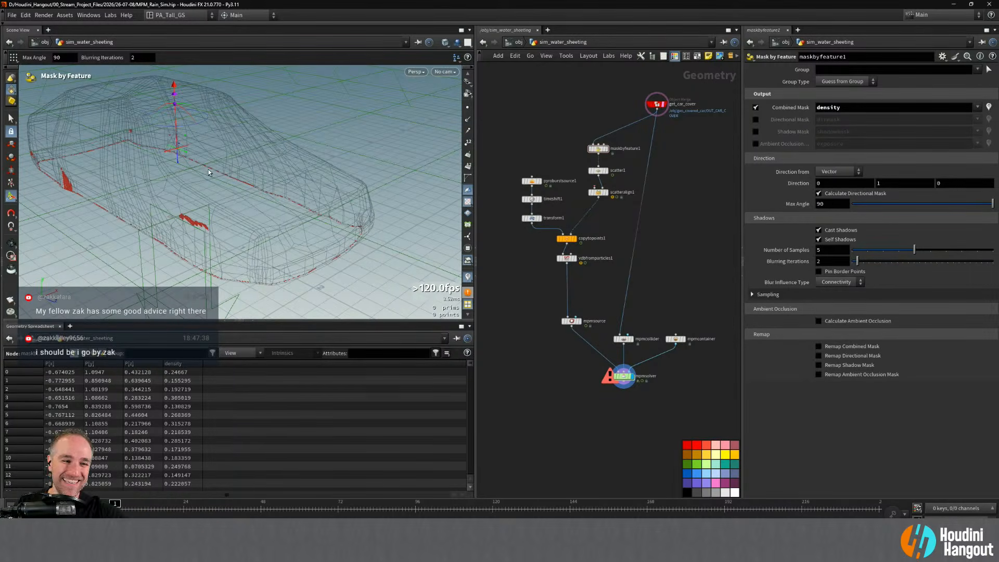
left_click_drag(183, 142, 208, 148, "alt")
middle_click_drag(208, 149, 234, 156, "alt")
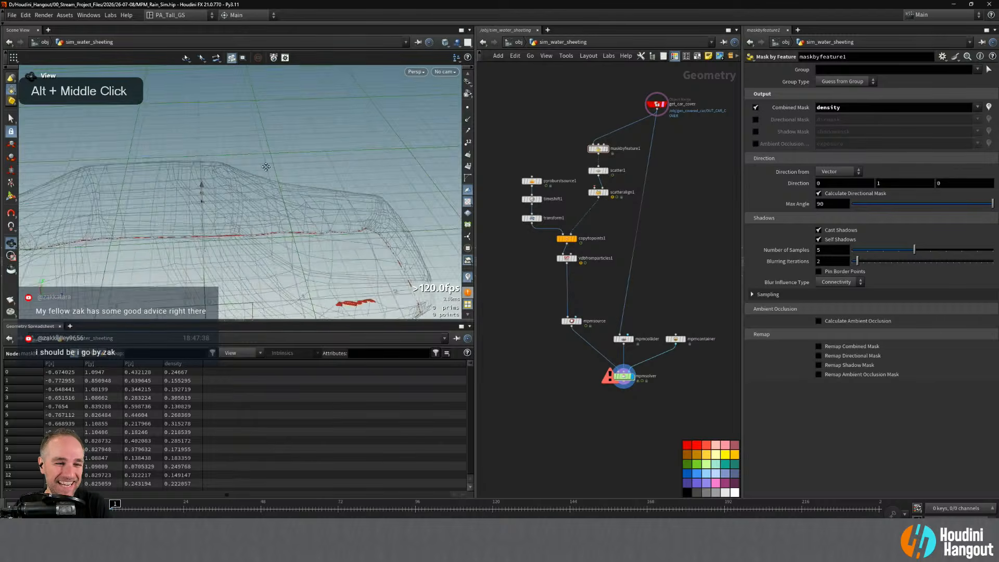
left_click_drag(234, 156, 260, 154, "alt")
right_click_drag(260, 153, 307, 164, "alt")
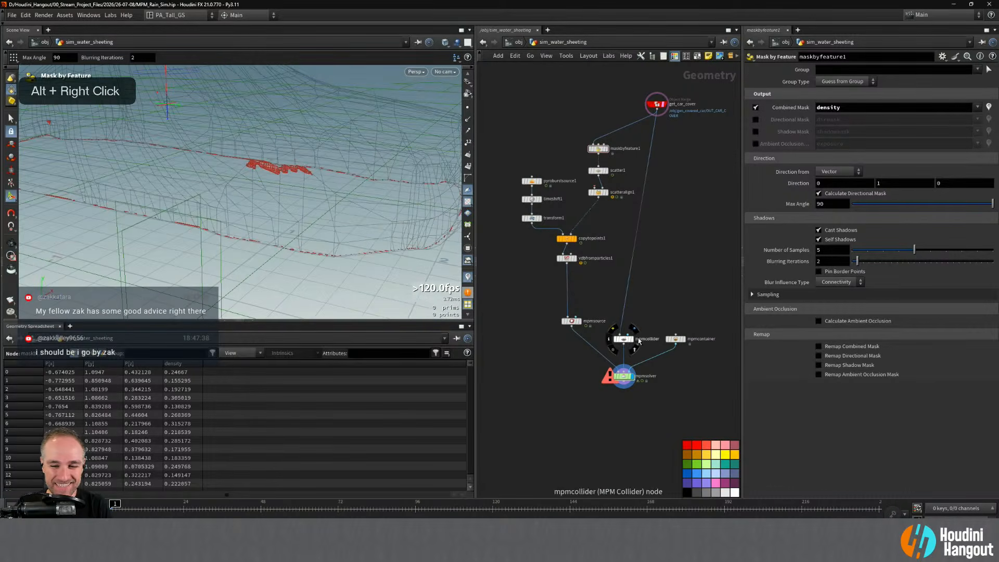
- Check the mpmsolver warning and the mpmcollider node information, and display the mpmcollider output
left_click(624, 377)
middle_click(624, 377)
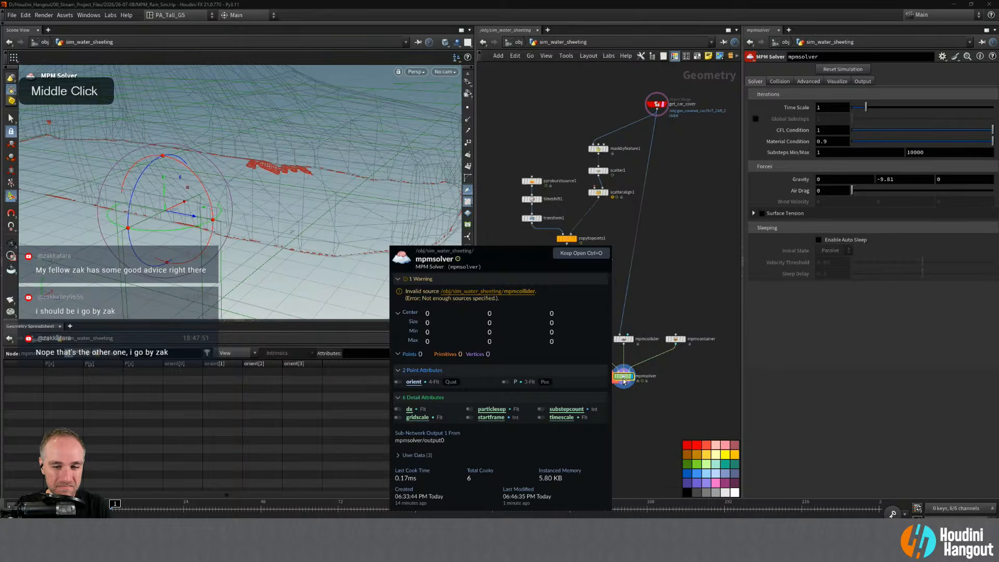
left_click(624, 340)
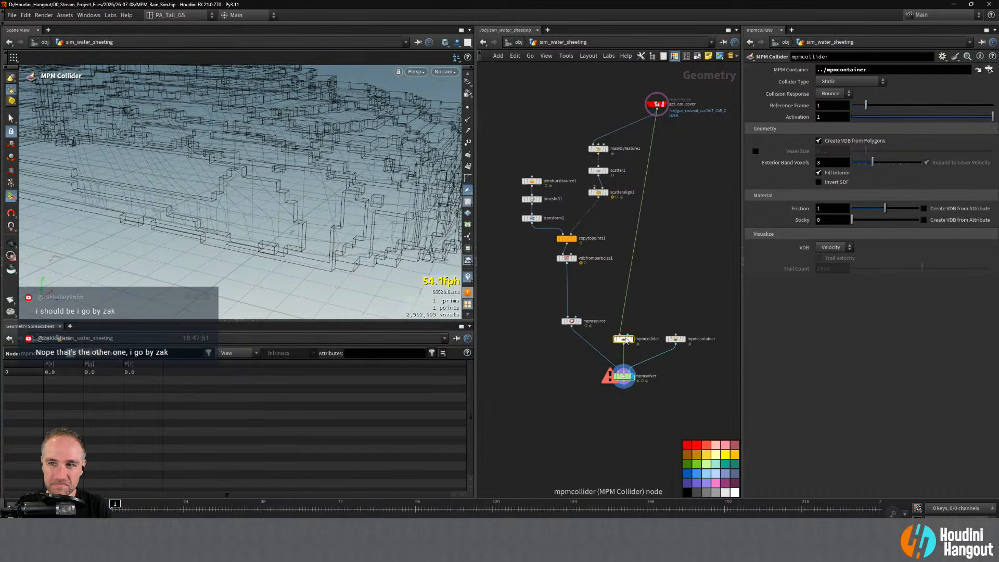
mouse_move(626, 341)
middle_click(623, 379)
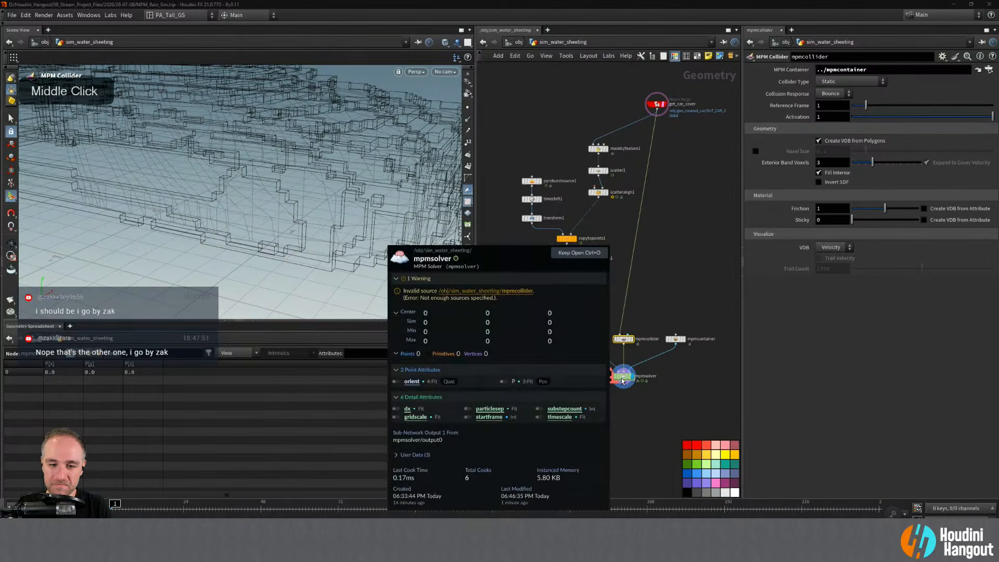
middle_click(625, 341)
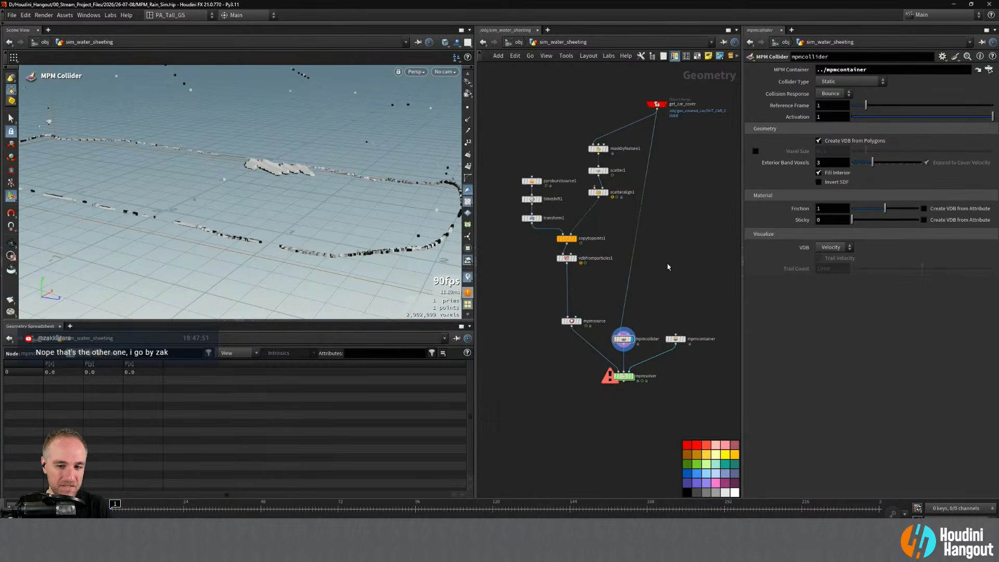
- Insert a Box node on the wire between get_car_cover and mpmcollider
key("Tab")
type("b")
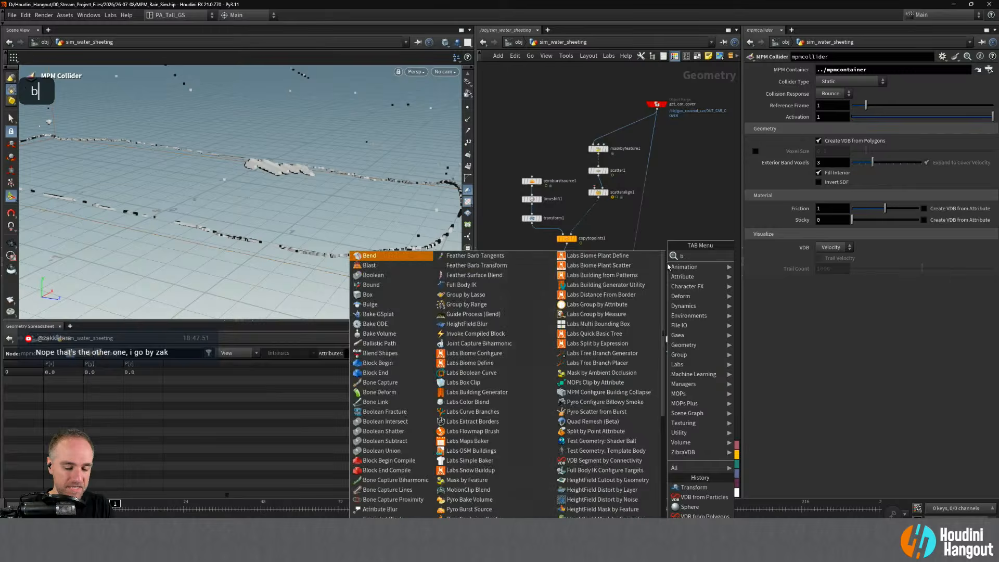
type("ox")
key("Return")
left_click(628, 297)
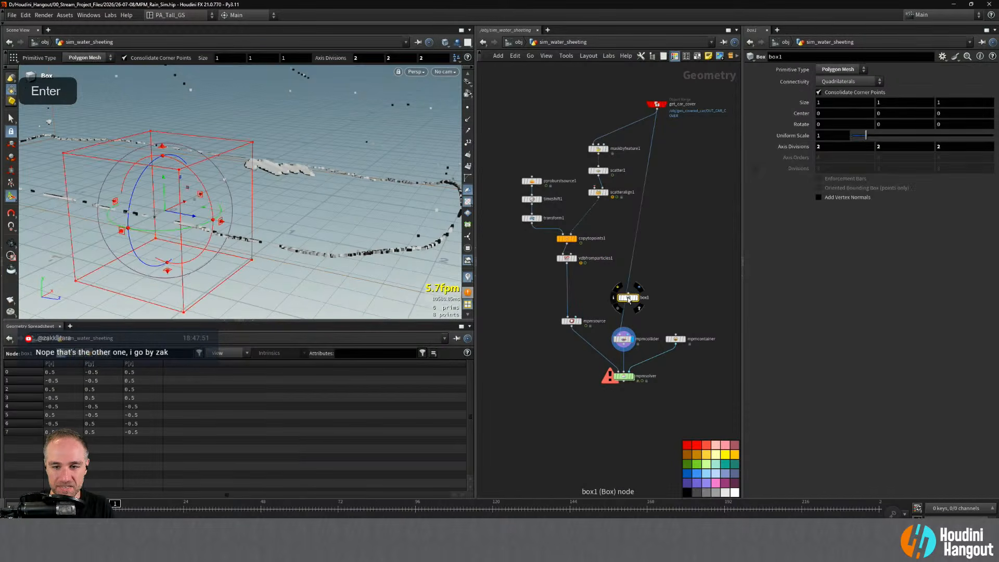
left_click_drag(627, 298, 624, 298)
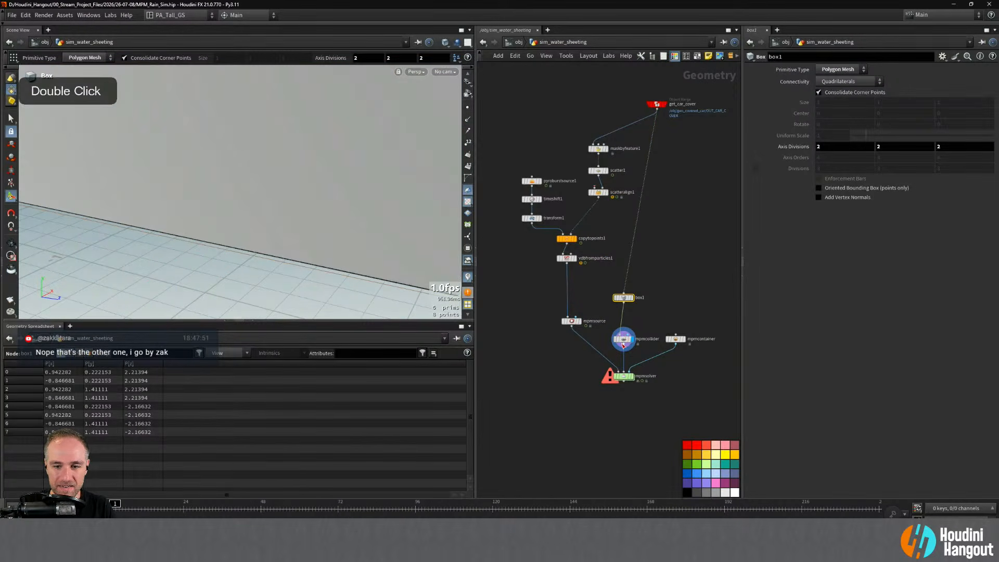
- Display the mpmsolver output and check how the simulation sets up with the bounding box as collider
left_click(624, 376)
middle_click(626, 378)
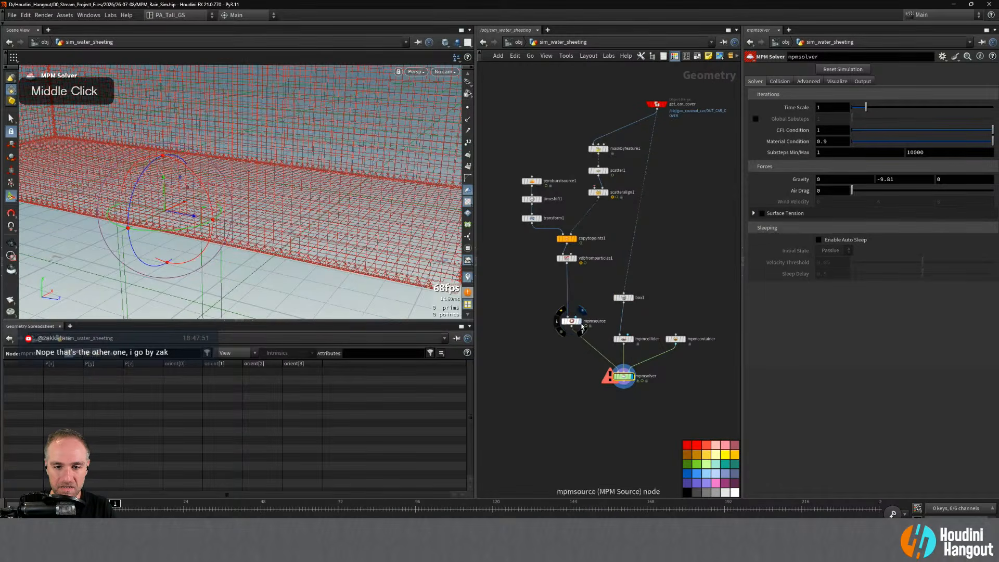
left_click(571, 321)
left_click(624, 375)
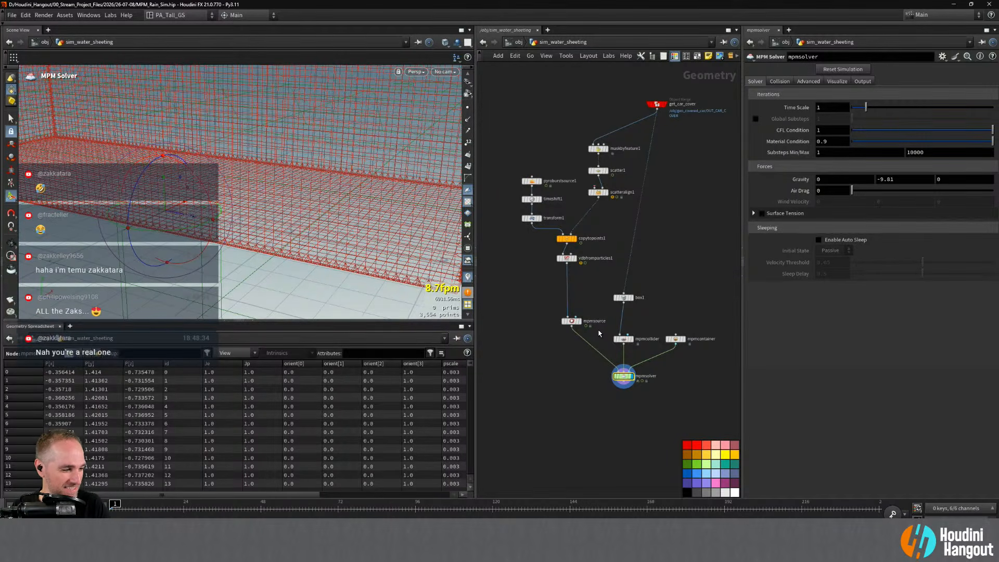
left_click(669, 280)
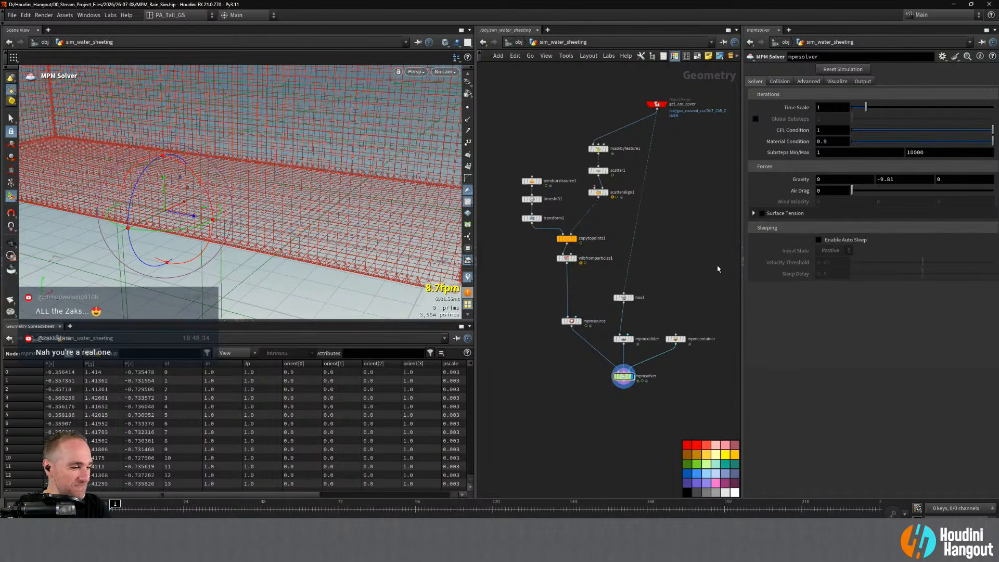
- Delete the box node above mpmcollider and select mpmsolver
left_click(623, 297)
key("Delete")
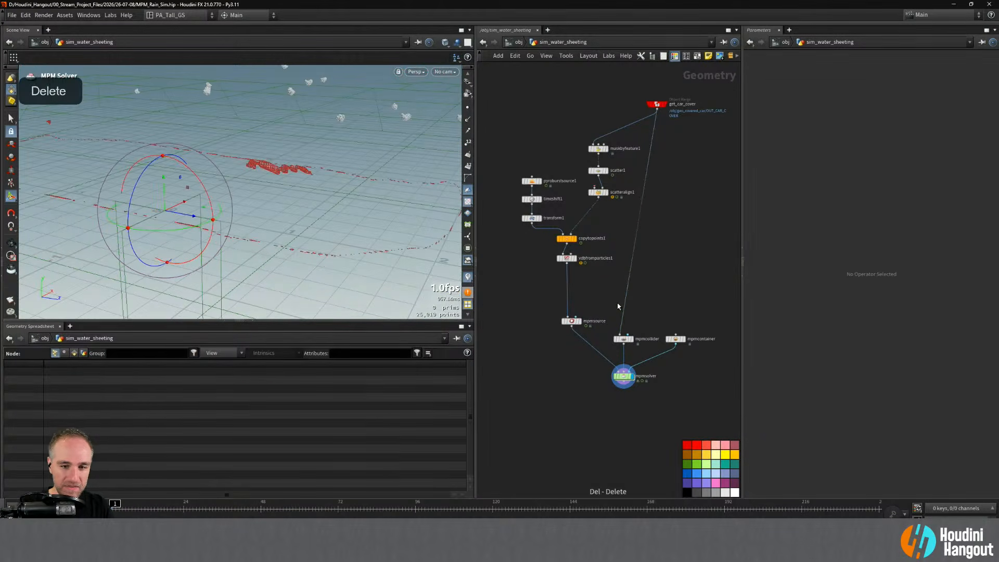
left_click(623, 376)
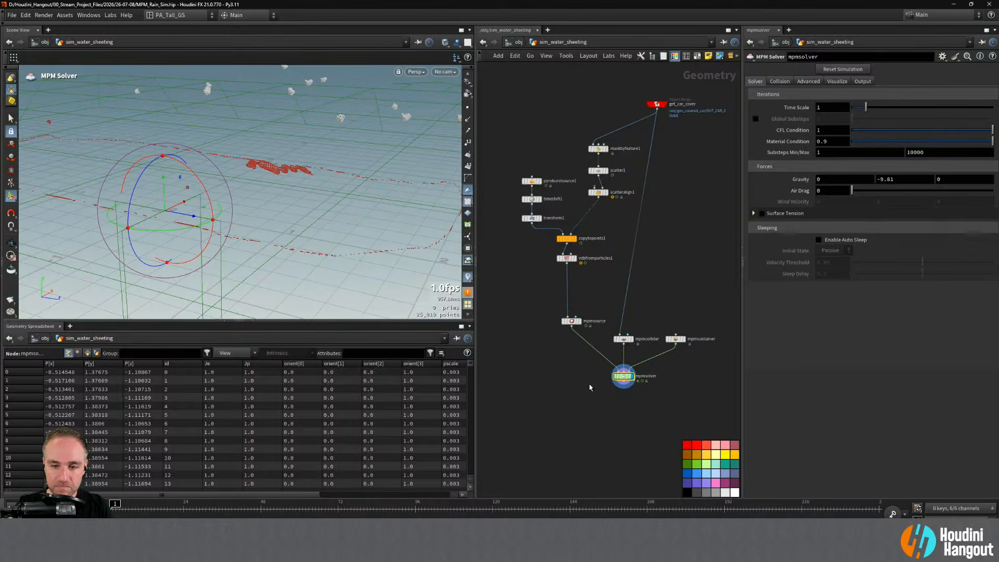
- Examine the mpmsolver points and the mpmcollider output around the car from several angles in an enlarged viewport
left_click_drag(288, 185, 250, 176, "alt")
middle_click_drag(249, 176, 255, 198, "alt")
left_click_drag(255, 198, 227, 203, "alt")
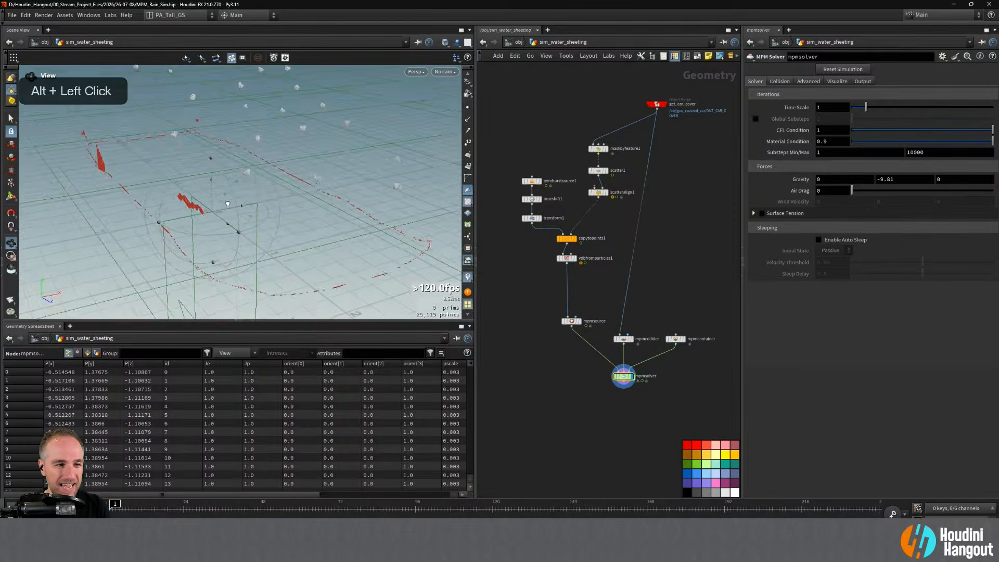
right_click_drag(227, 203, 235, 216, "alt")
left_click_drag(208, 208, 251, 194, "alt")
left_click(630, 339)
left_click(622, 339)
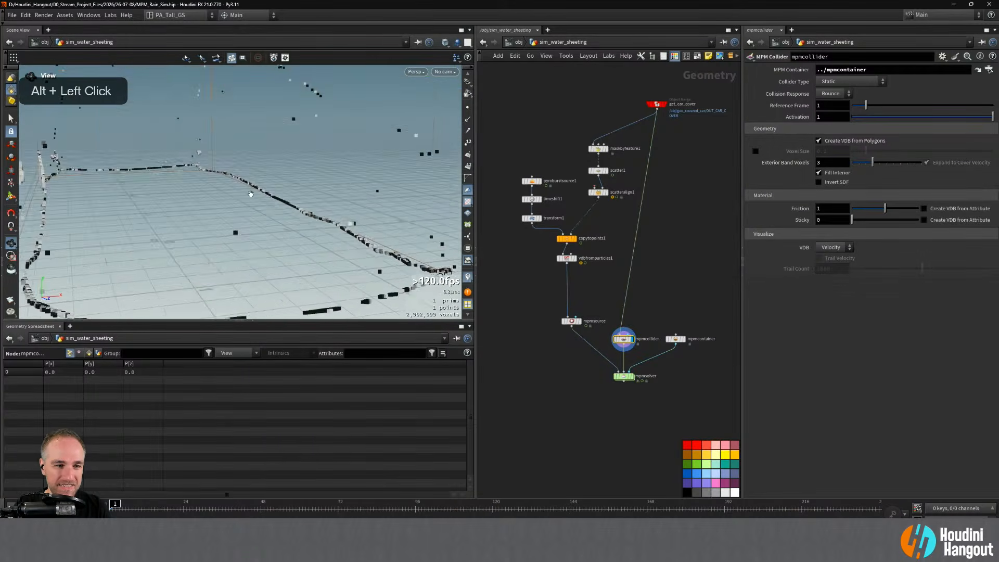
right_click_drag(250, 194, 252, 271, "alt")
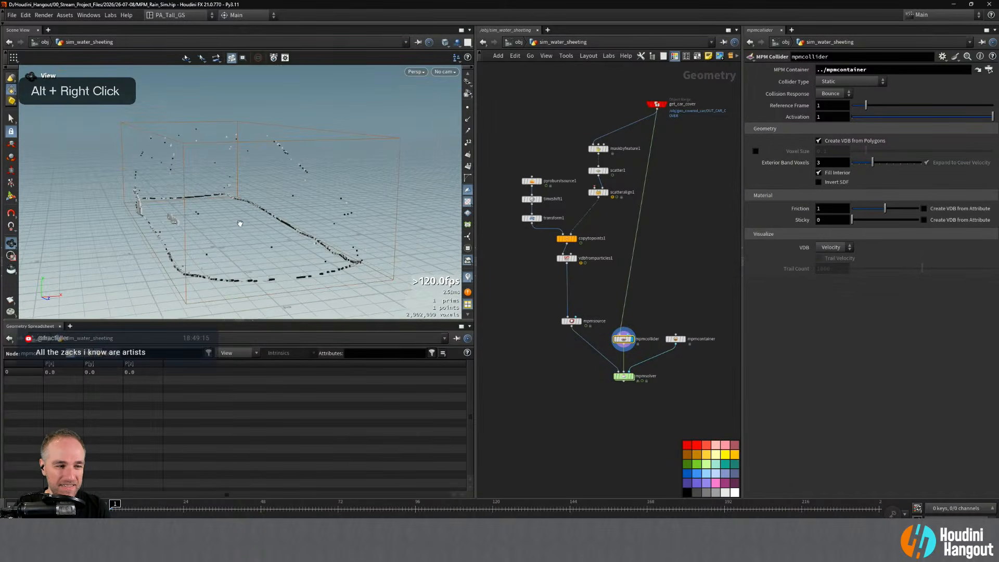
double_click(252, 326)
right_click_drag(252, 326, 195, 290, "alt")
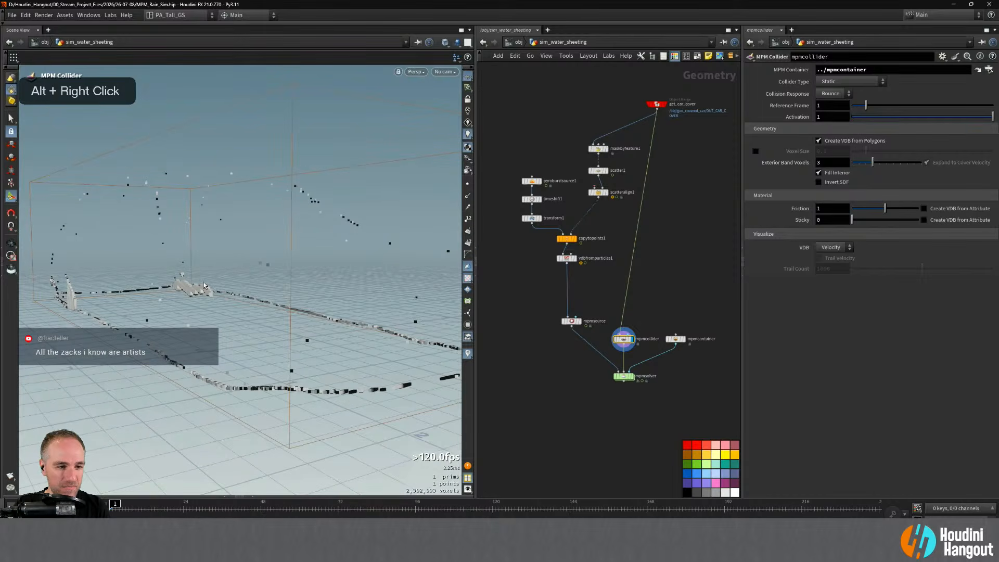
- Display the get_car_cover geometry and inspect its underside and lower hem
left_click(668, 107)
left_click_drag(291, 312, 336, 255, "alt")
middle_click_drag(336, 255, 292, 261, "alt")
left_click_drag(292, 260, 336, 329, "alt")
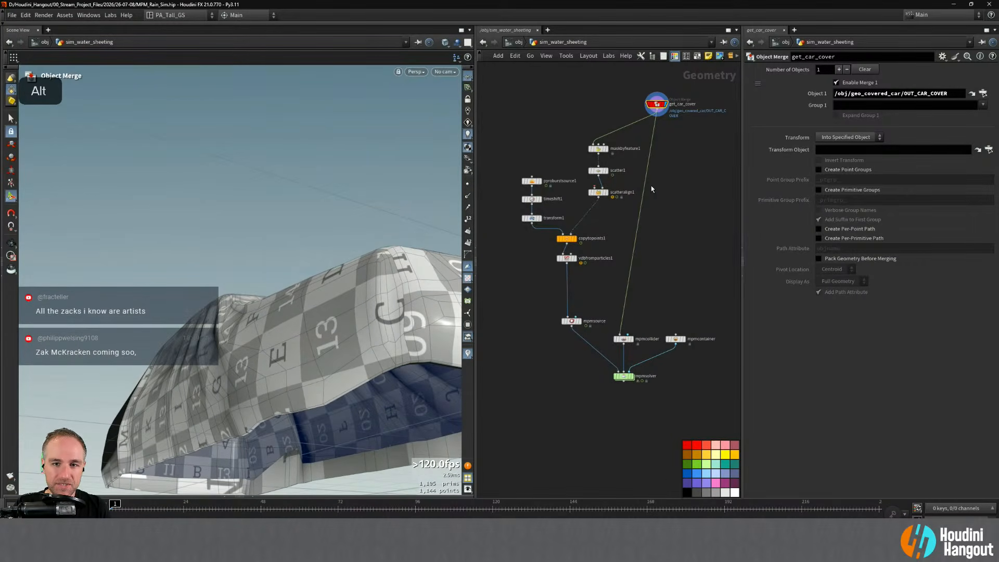
- Rewire mpmcollider's input to come from maskbyfeature1, insert a Blast node on that wire, and display it
left_click(599, 155)
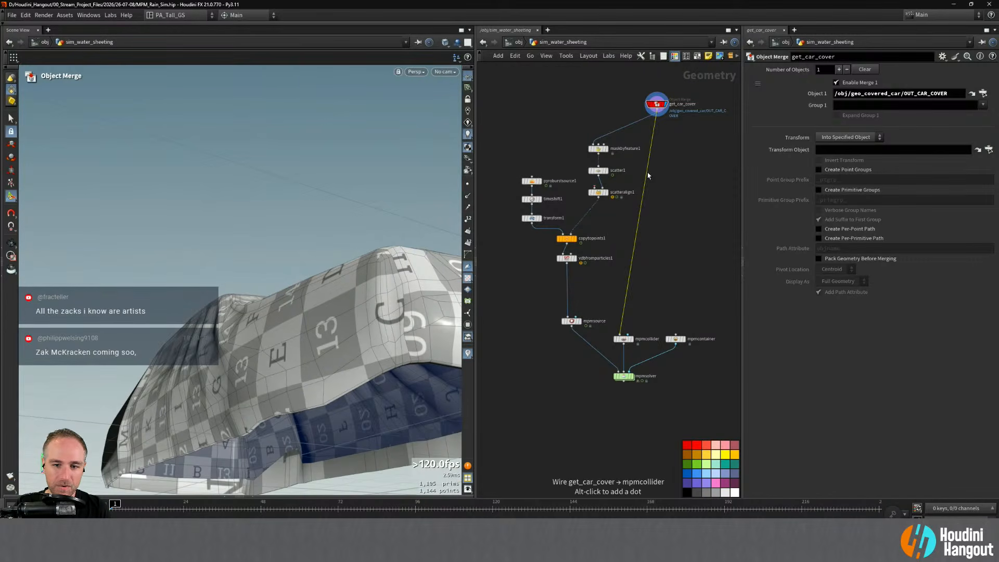
left_click(619, 336)
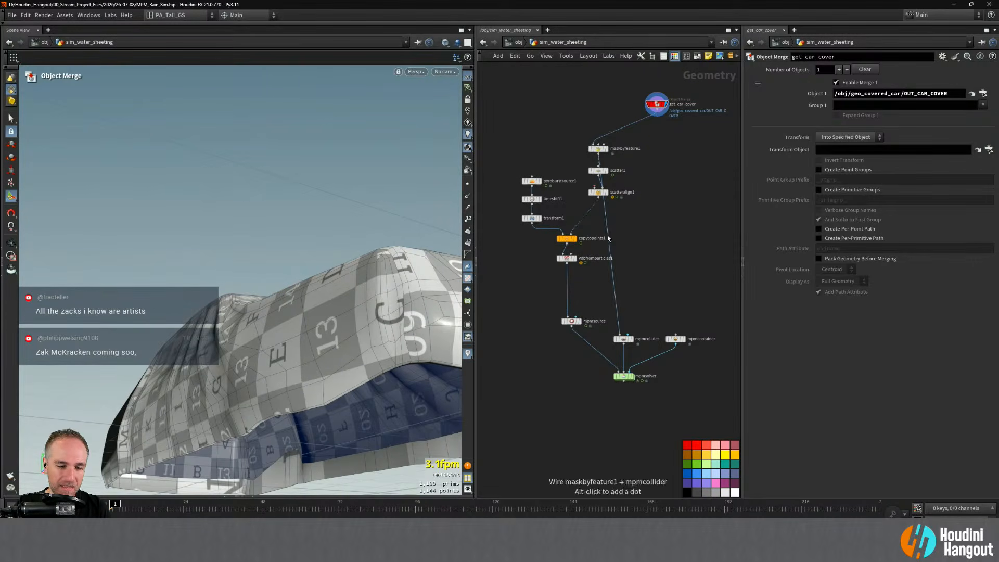
key("Tab")
type("bla")
key("Return")
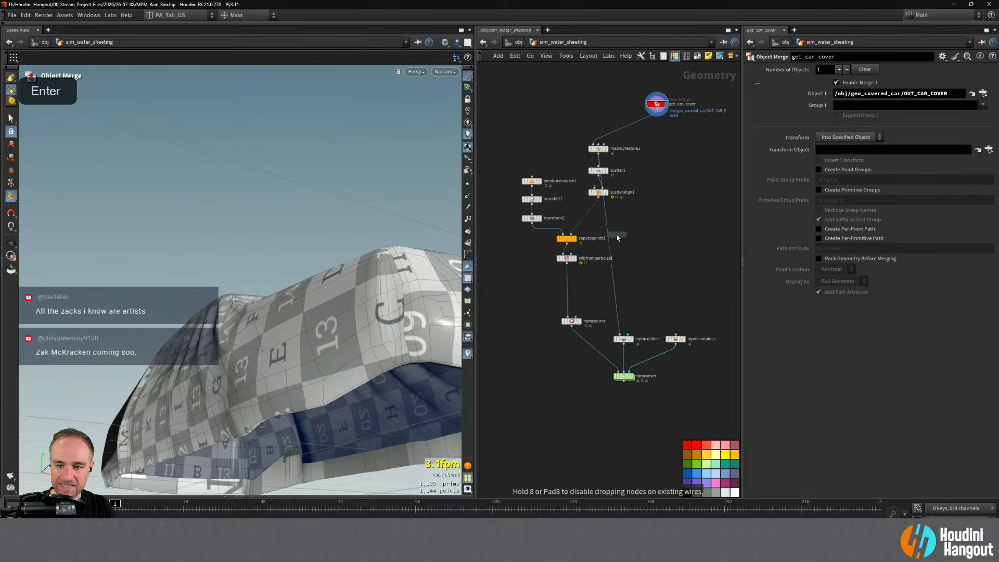
left_click(606, 232)
left_click_drag(606, 232, 658, 215)
key("r")
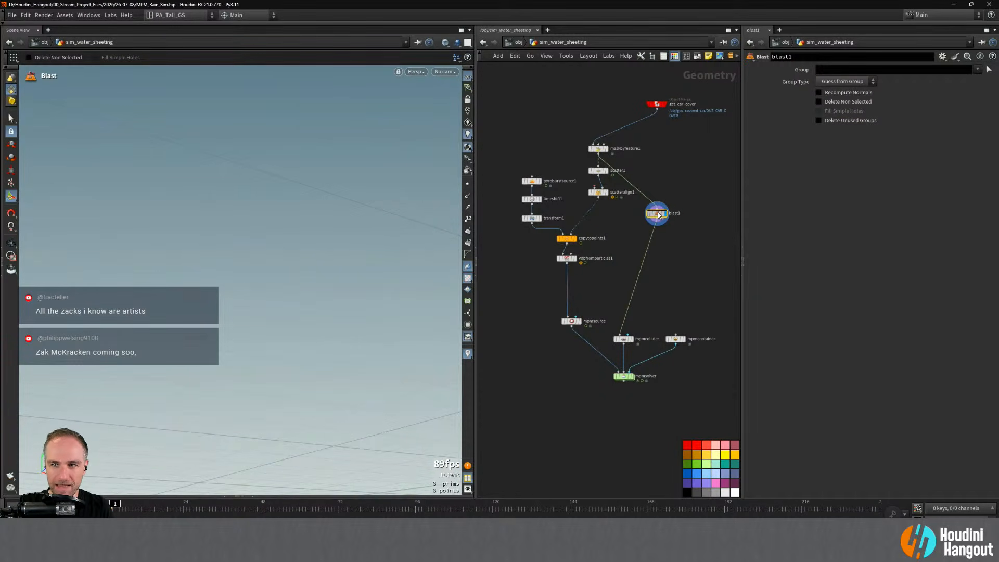
left_click(977, 70)
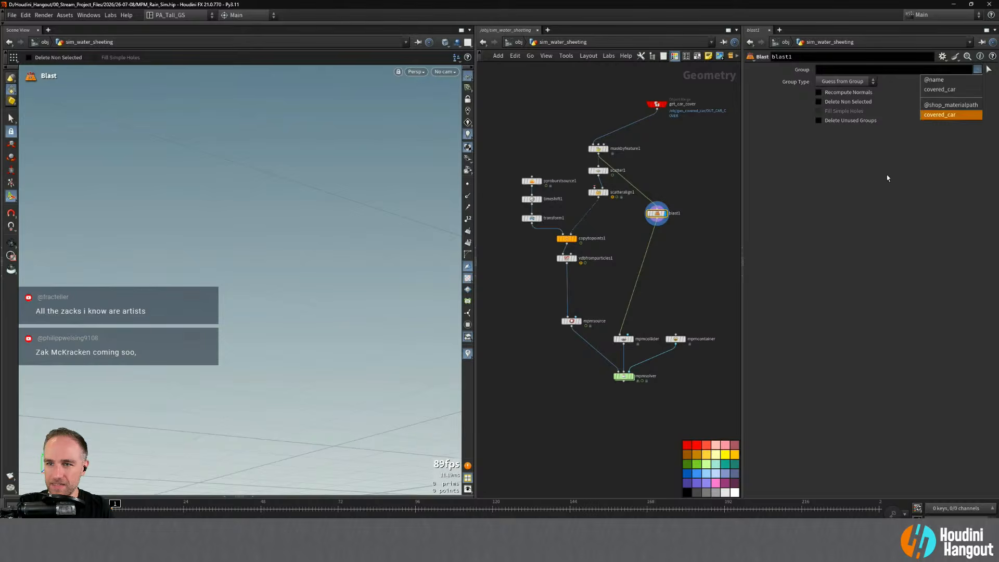
left_click(843, 82)
left_click(835, 130)
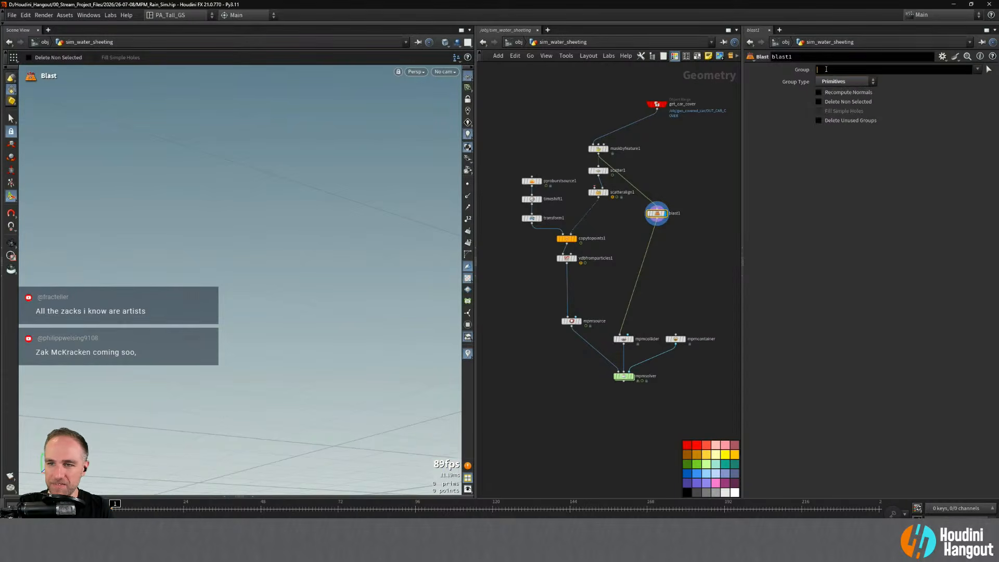
middle_click(601, 152)
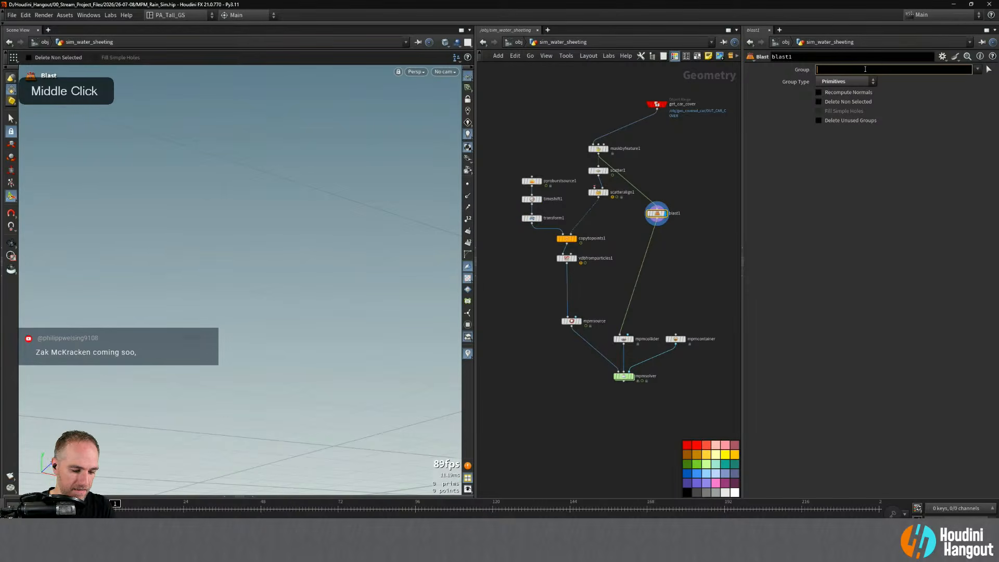
type("@density")
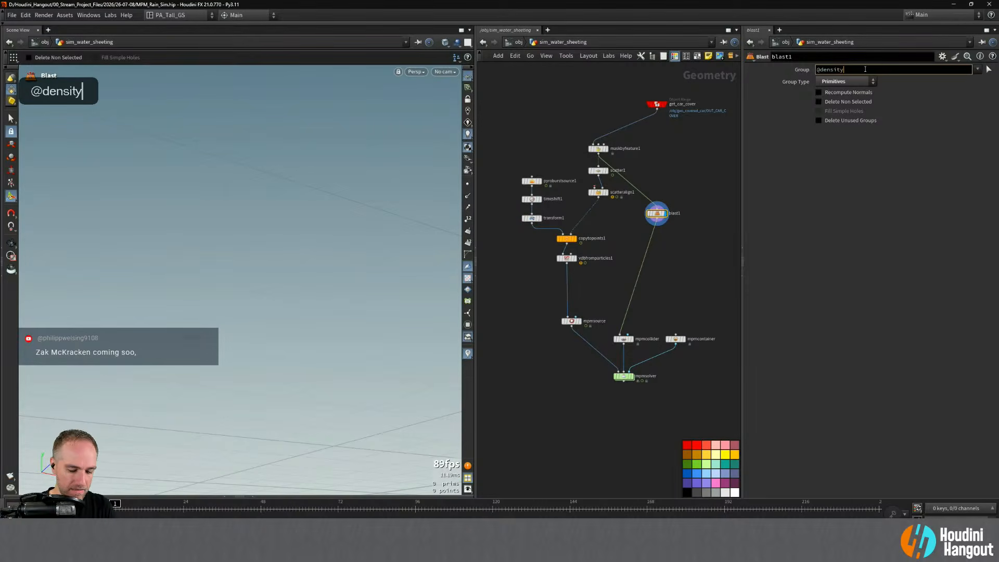
type(">0")
key("Return")
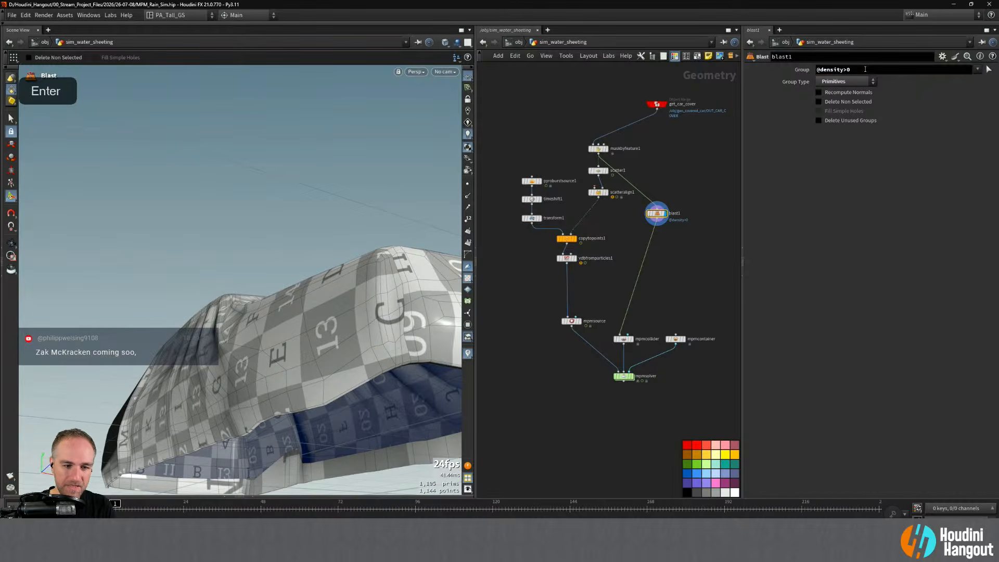
- Inspect the blasted cover and check maskbyfeature1's primitive and point attributes in the geometry spreadsheet
left_click_drag(284, 346, 312, 317, "alt")
middle_click_drag(320, 318, 245, 305, "alt")
left_click_drag(245, 304, 305, 326, "alt")
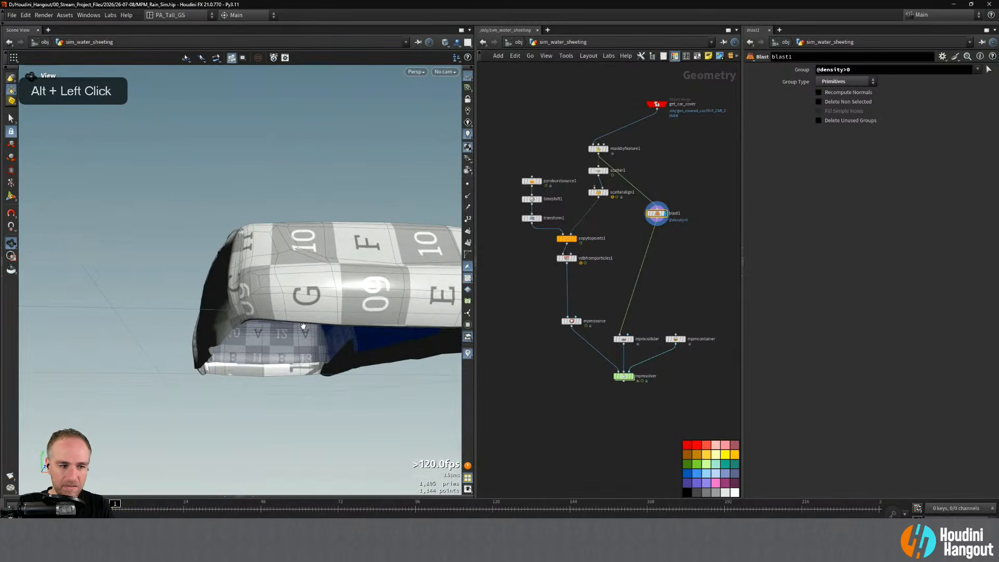
left_click(598, 150)
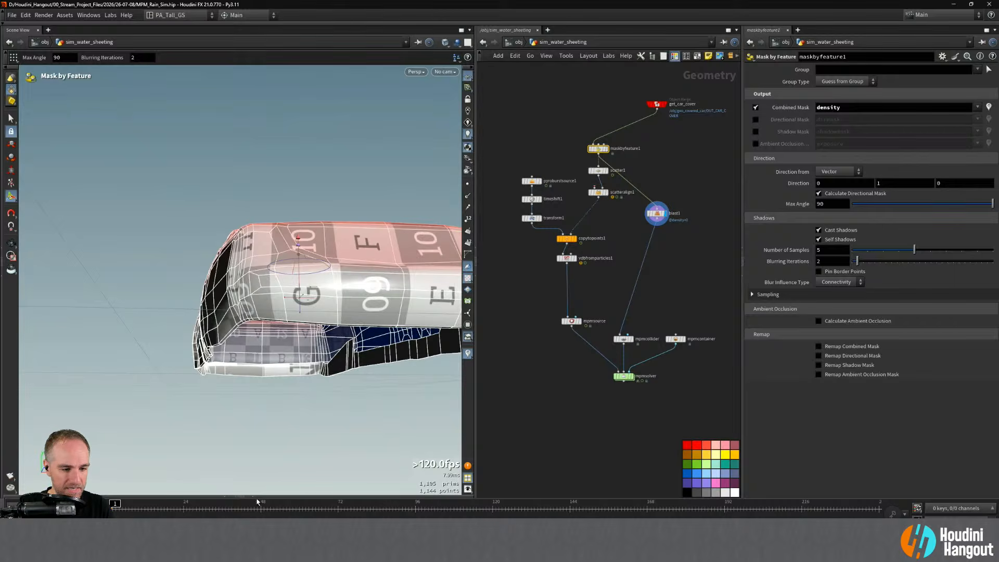
left_click(93, 353)
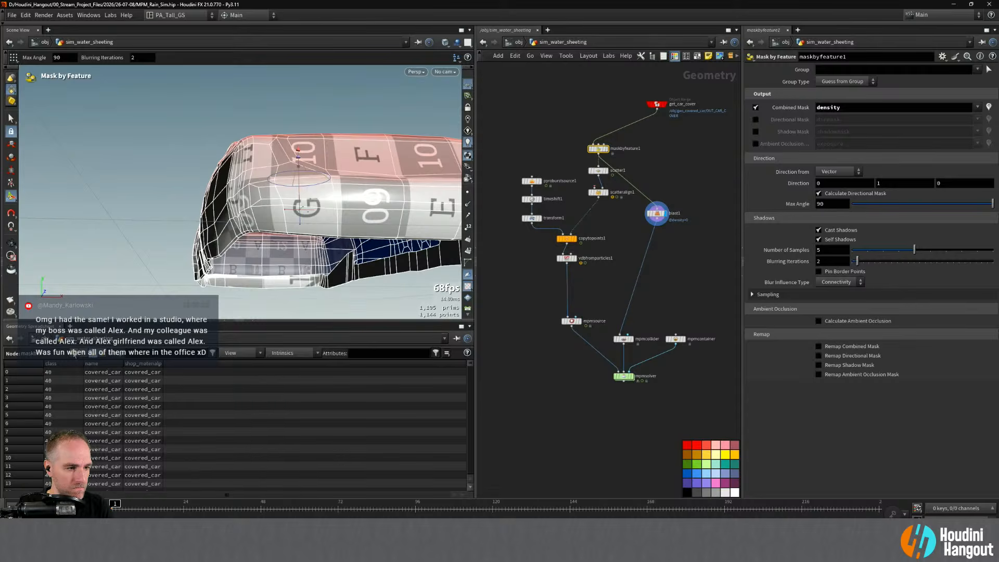
left_click(74, 354)
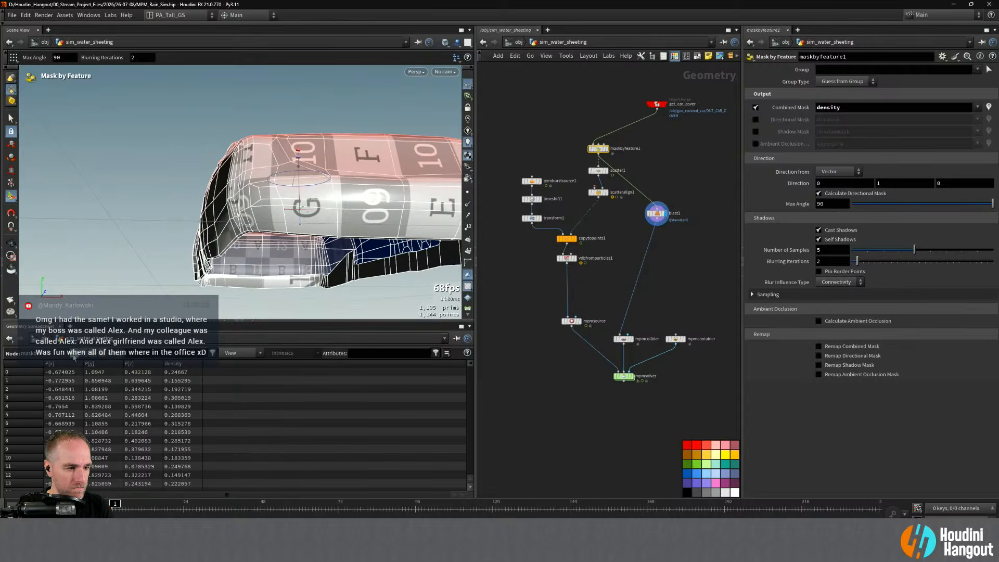
- Change blast1's group type to Points and sort the spreadsheet by the density attribute
left_click(656, 213)
left_click(839, 82)
left_click(827, 120)
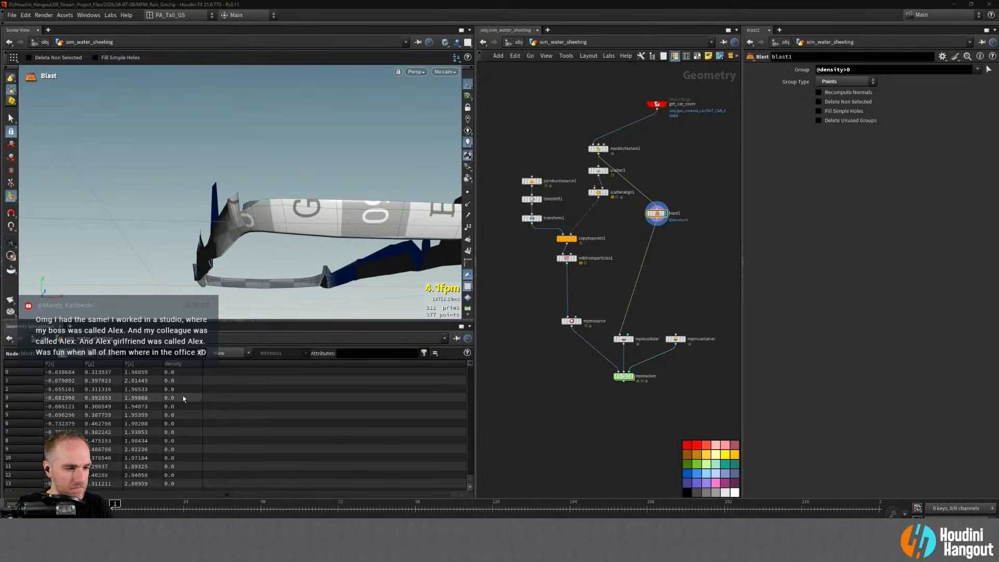
left_click(177, 364)
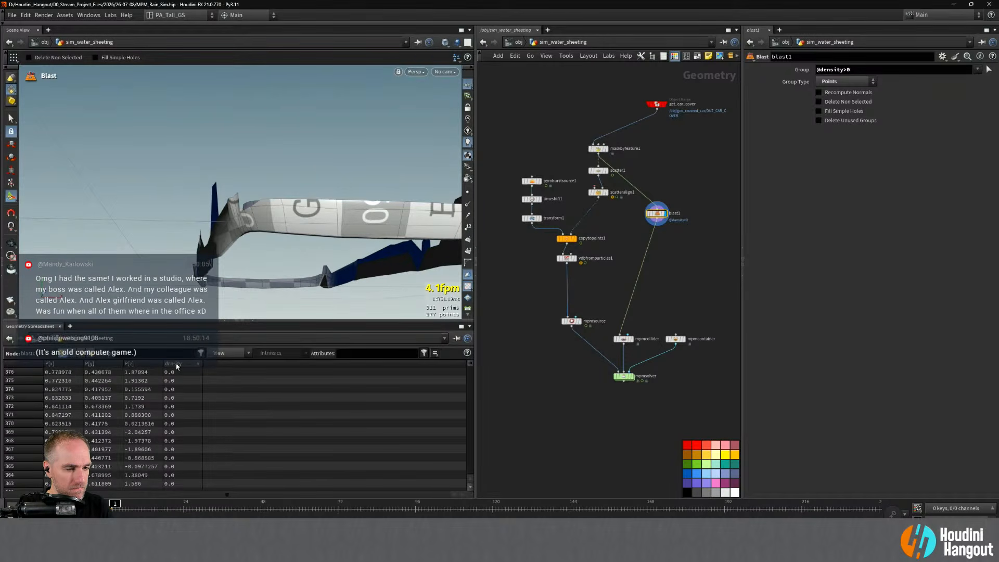
left_click(177, 365)
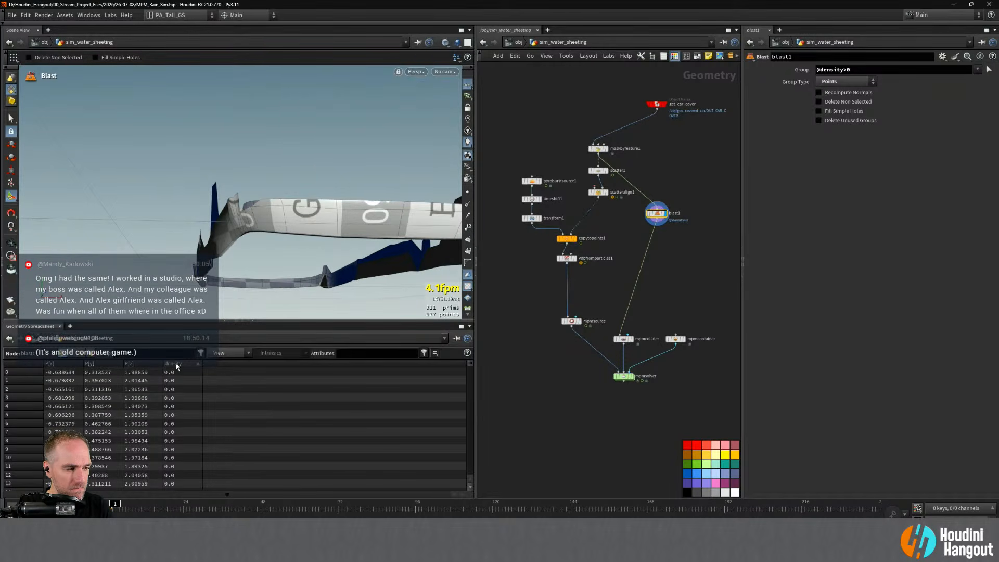
- Enable Delete Non Selected on blast1 and inspect the remaining car cover from several angles
left_click(818, 102)
right_click_drag(250, 250, 270, 239, "alt")
left_click_drag(270, 239, 362, 195, "alt")
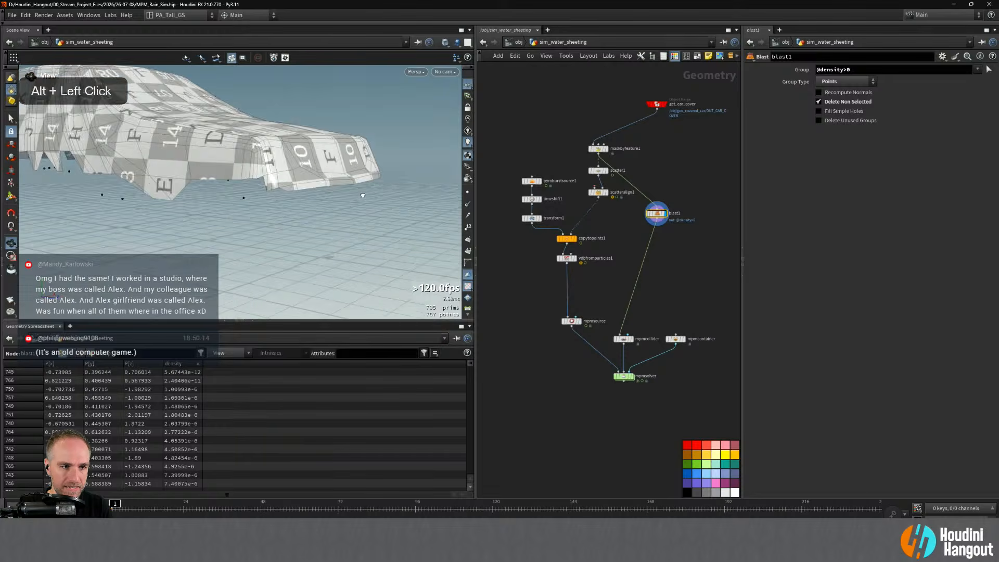
right_click_drag(363, 195, 318, 196, "alt")
left_click_drag(318, 196, 245, 188, "alt")
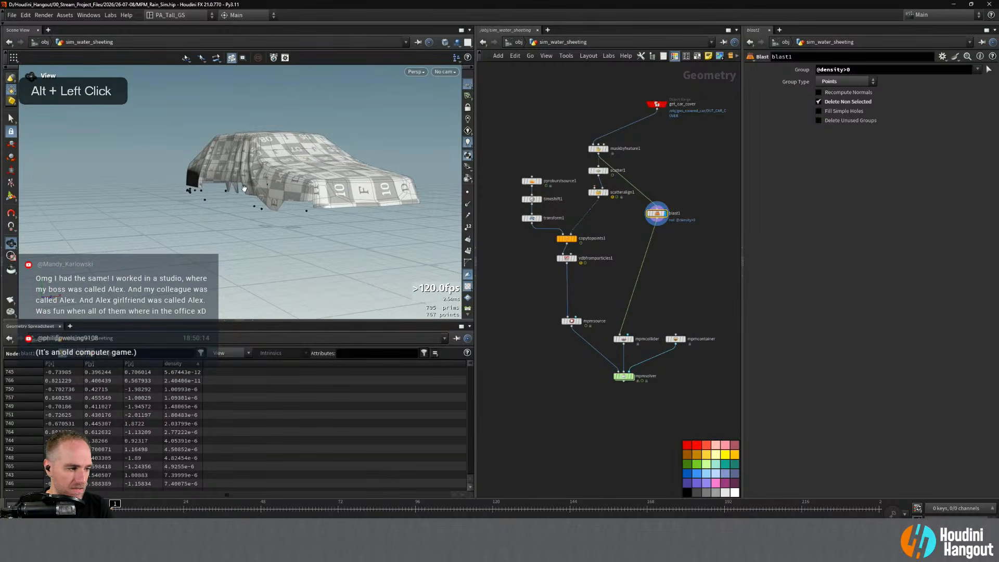
key("Return")
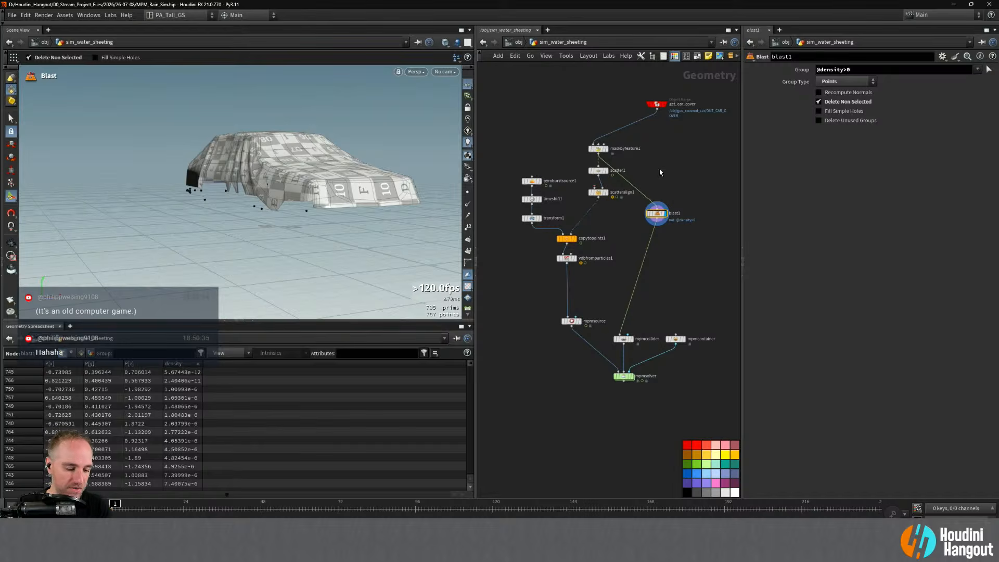
- Add a second Mask by Feature node fed by get_car_cover, display it, and visualize its combined mask attribute
key("Tab")
type("mask")
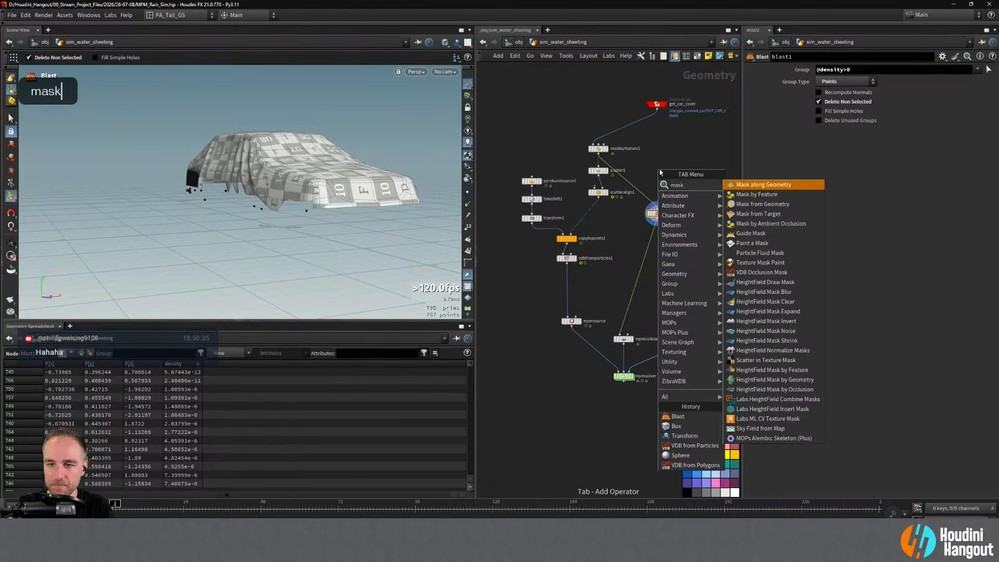
key("Return")
right_click(660, 172)
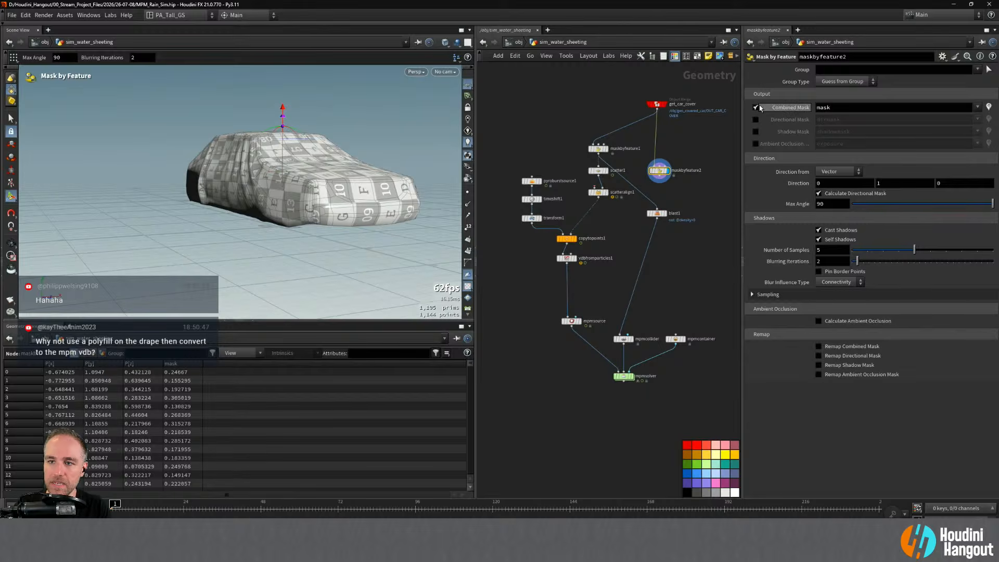
left_click(989, 107)
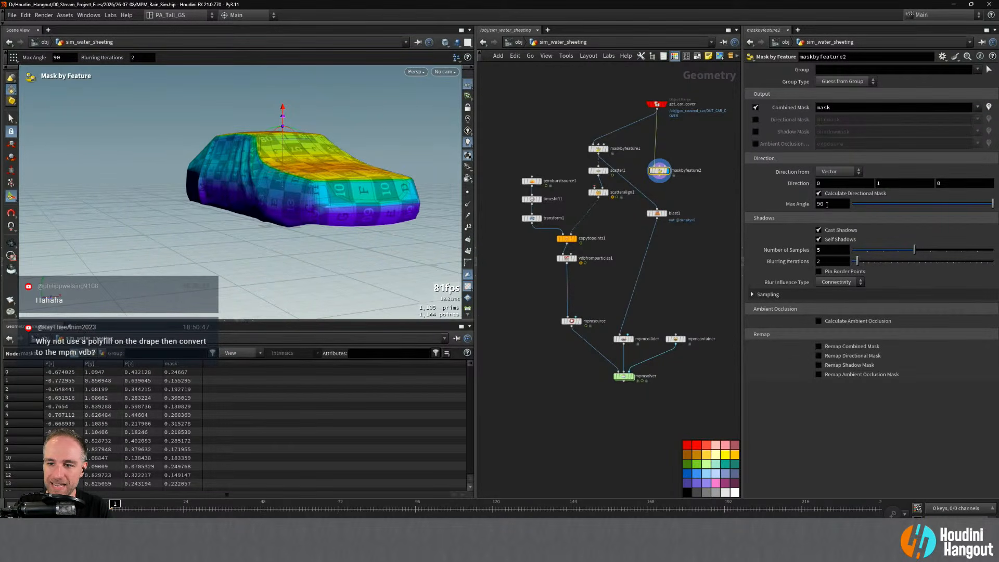
- Test the mask on maskbyfeature2 with a Max Angle of 2139 and with a Max Angle of 0
middle_click_drag(828, 204, 991, 175)
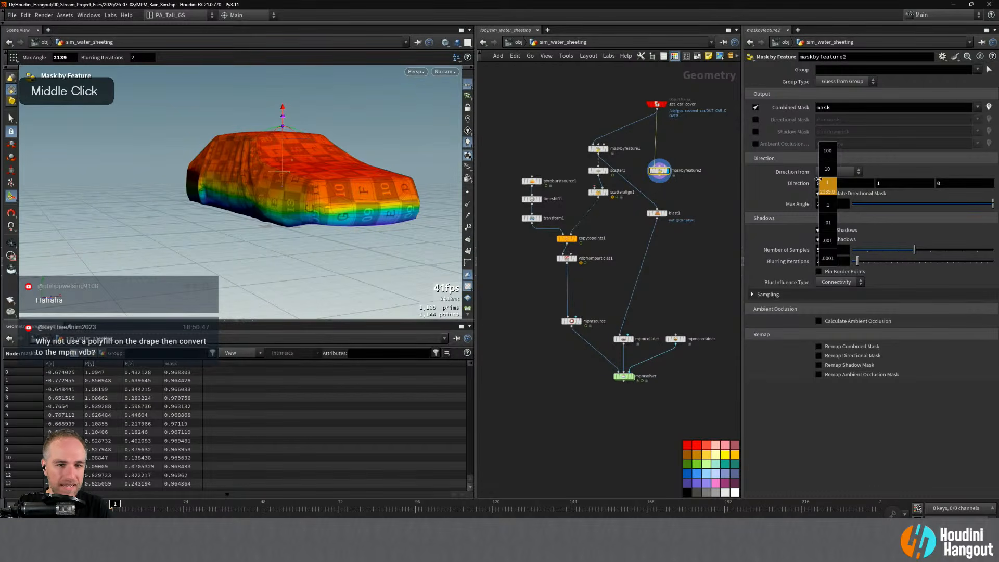
middle_click_drag(756, 181, 756, 180)
middle_click(806, 205, "ctrl")
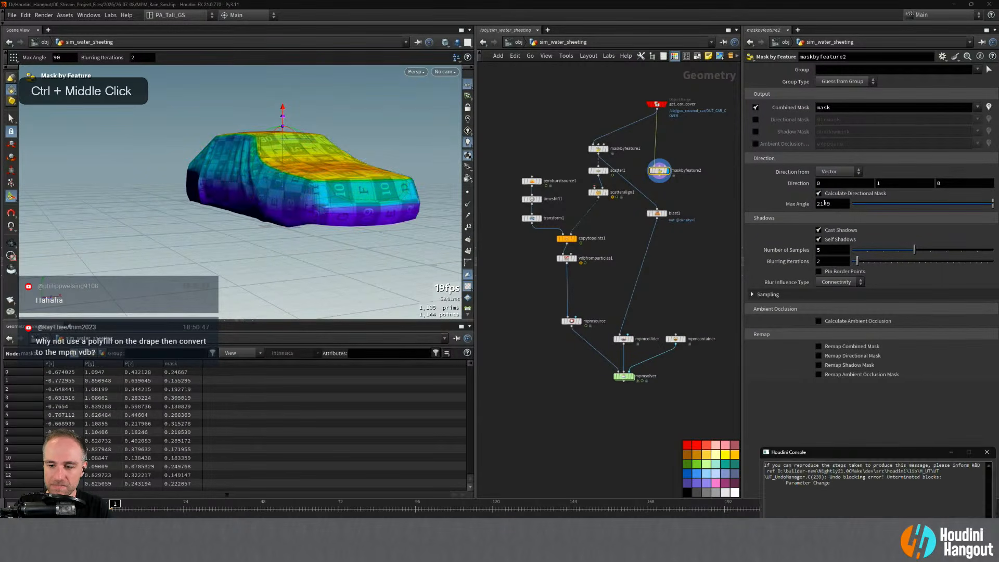
left_click(986, 452)
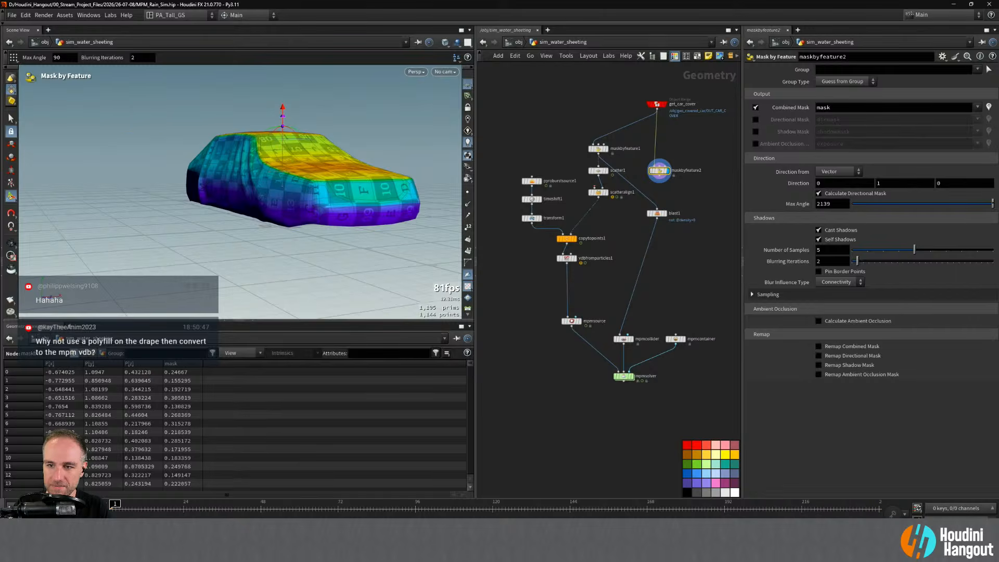
middle_click(794, 205, "ctrl")
double_click(824, 204)
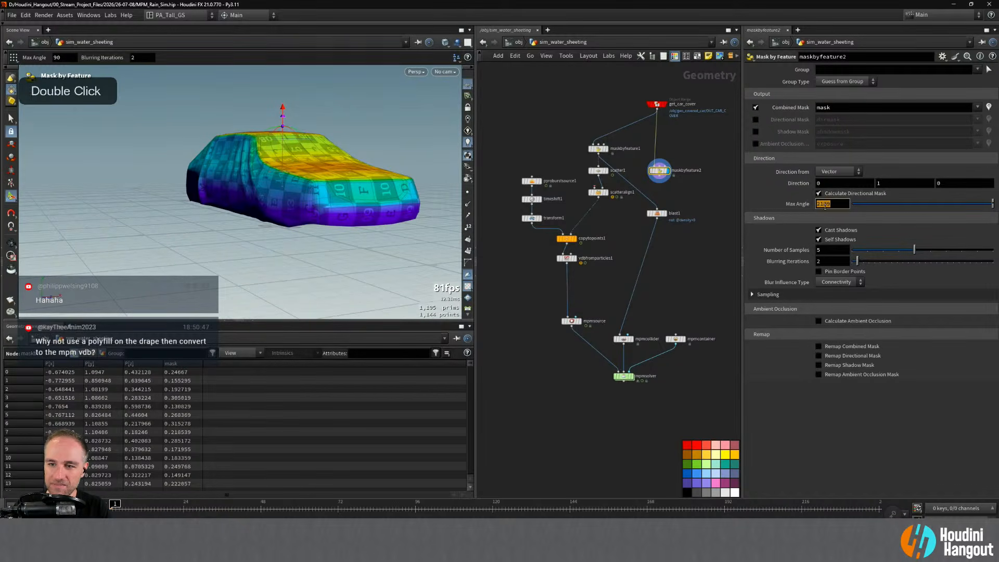
type("0")
key("Return")
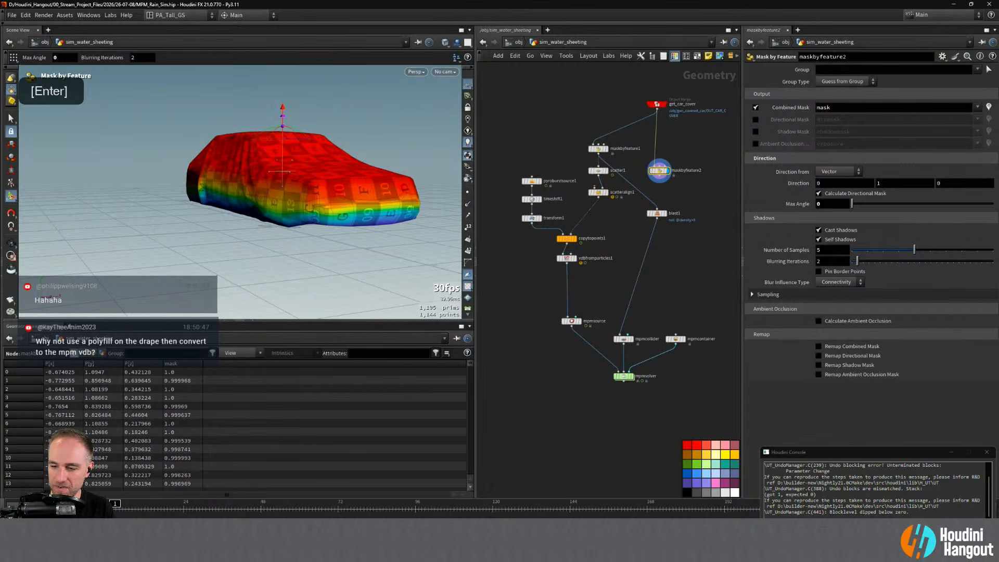
- Compare the mask on maskbyfeature2 using Max Angle values of 90, 135 and 160
double_click(835, 204)
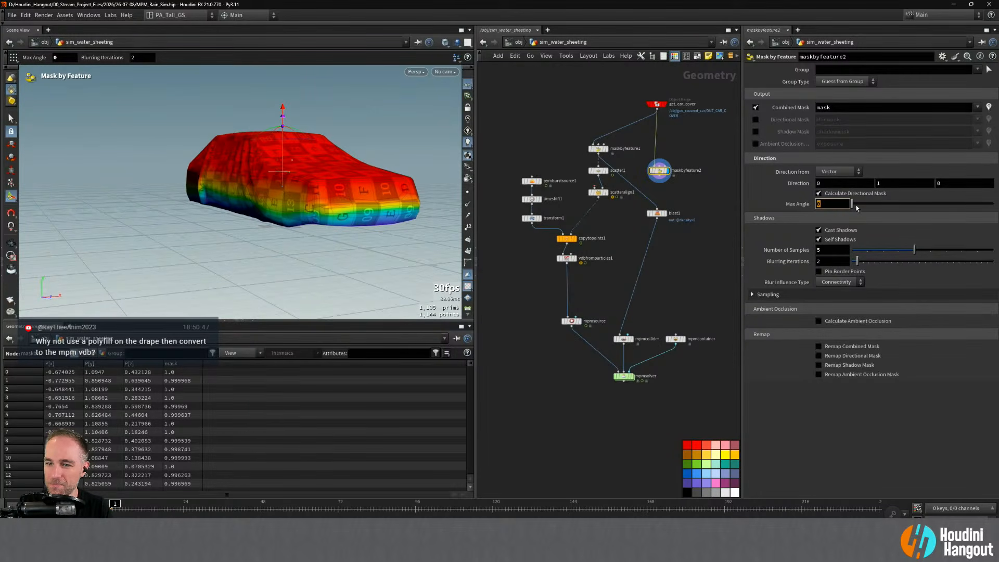
double_click(829, 204)
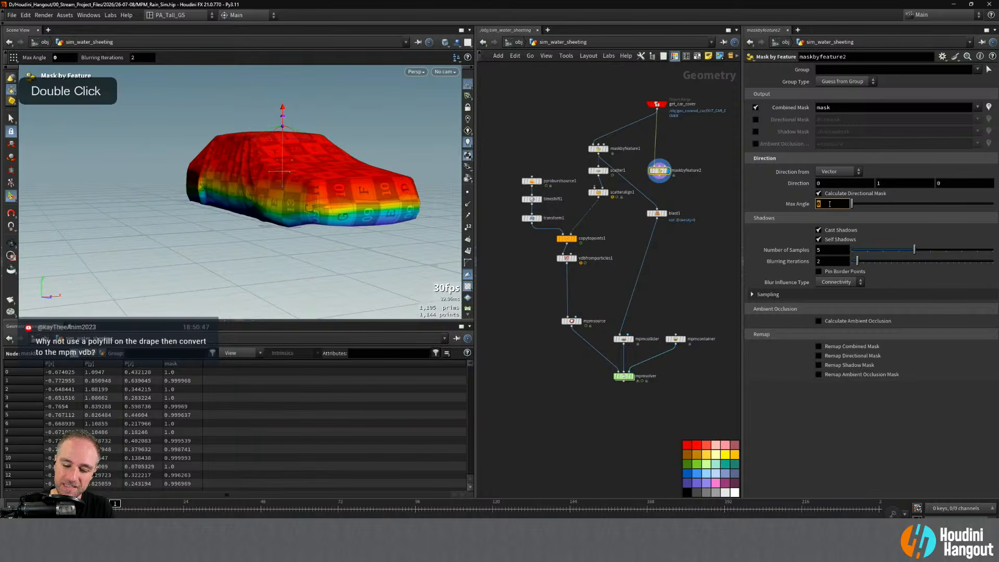
type("90")
key("Return")
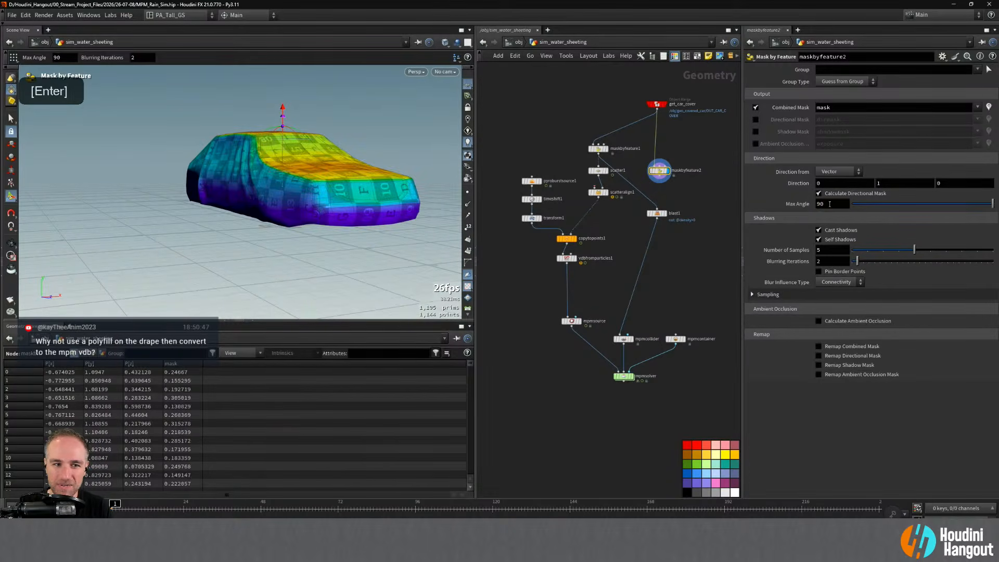
double_click(830, 204)
type("135")
key("Return")
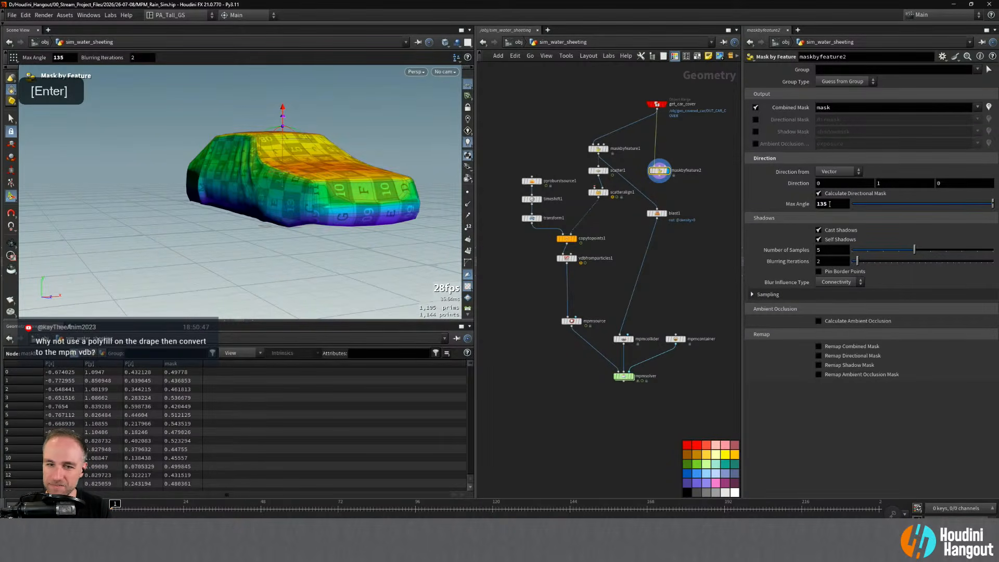
double_click(831, 204)
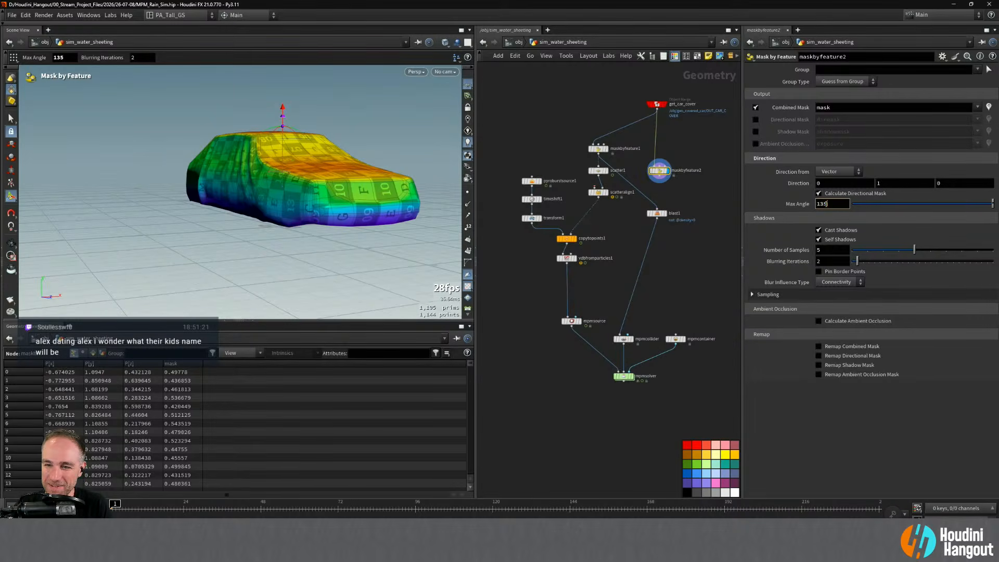
double_click(821, 204)
type("160")
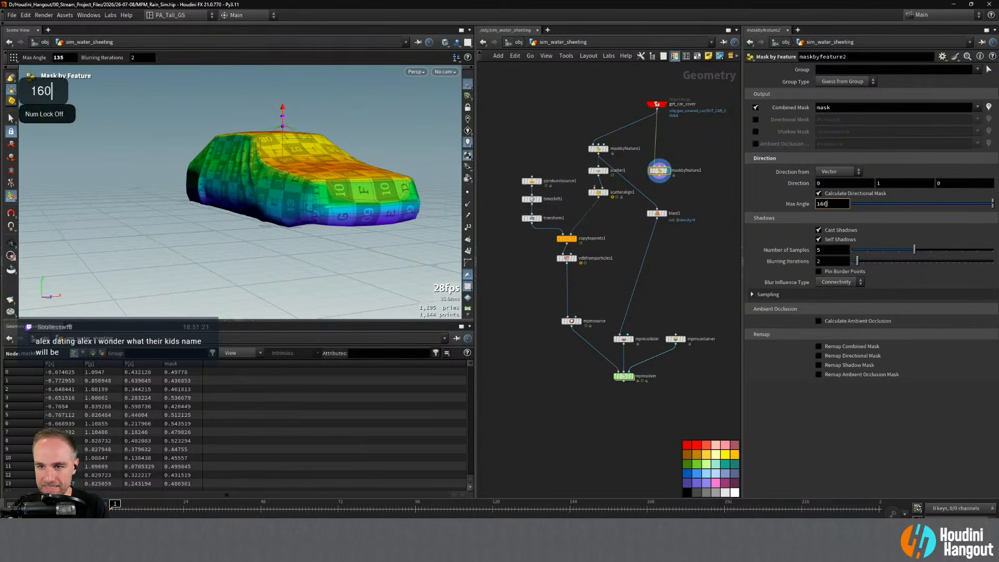
key("Return")
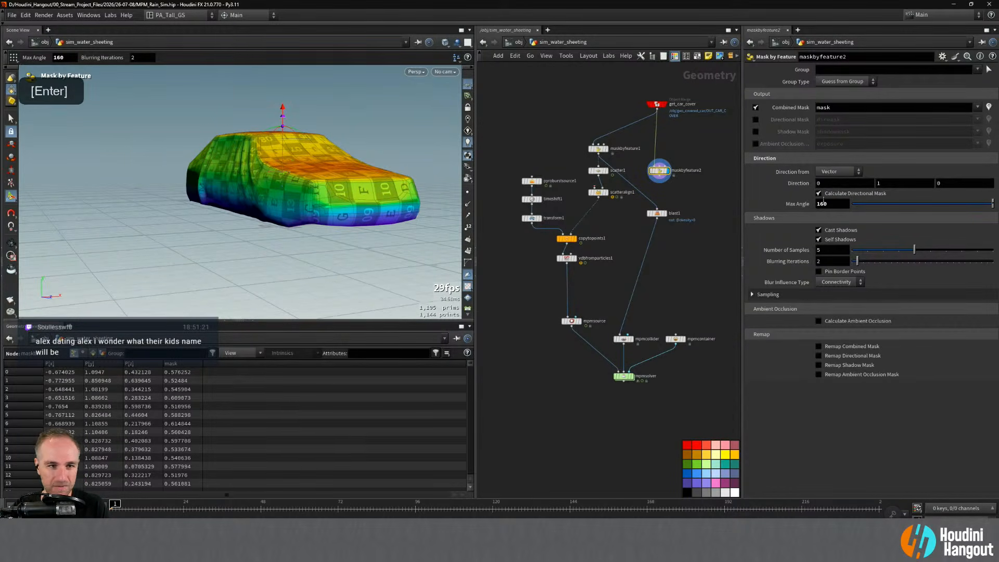
left_click_drag(660, 176, 657, 209)
left_click(656, 214)
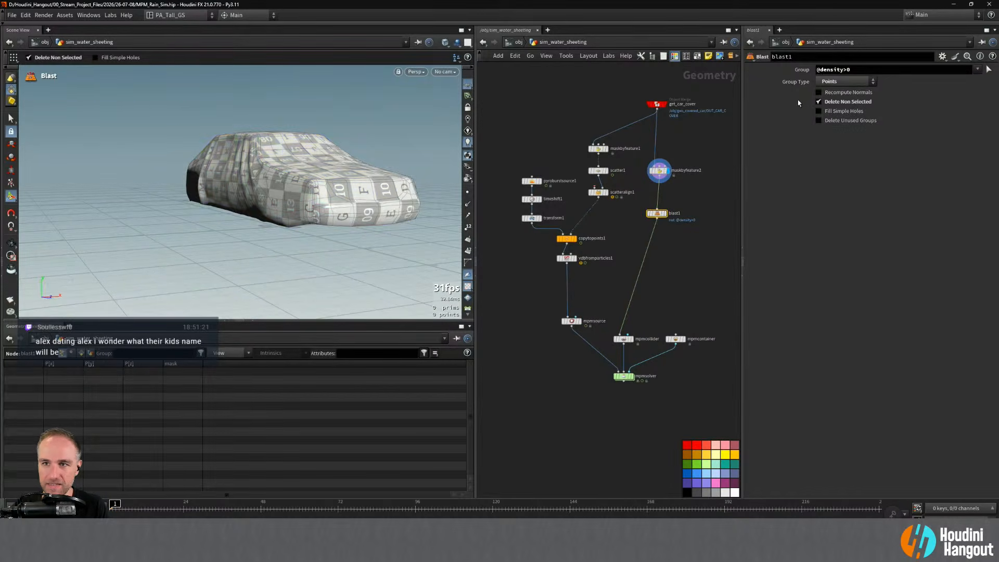
left_click_drag(844, 71, 820, 70)
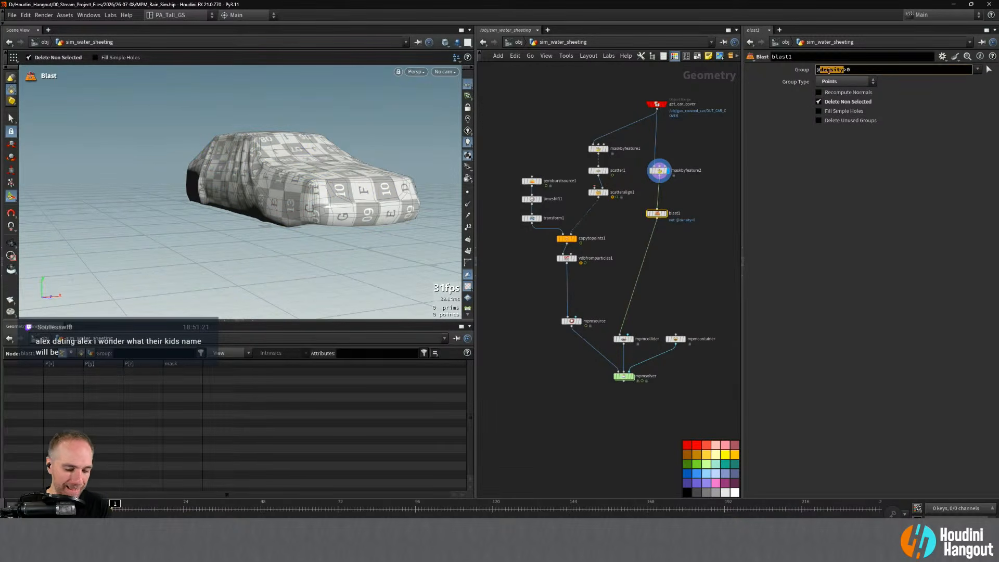
type("mask")
key("Return")
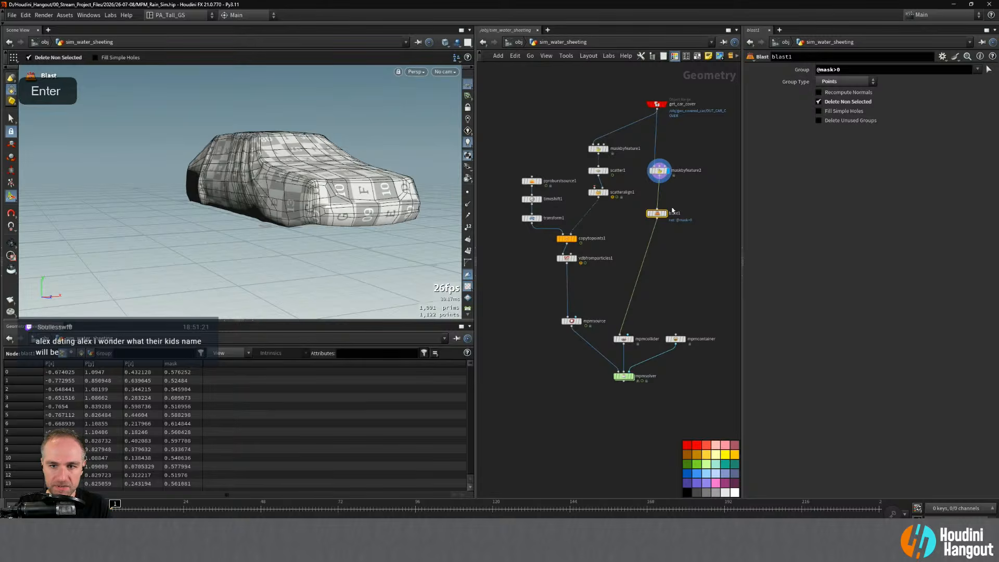
left_click_drag(244, 156, 291, 159, "alt")
right_click_drag(291, 159, 312, 169, "alt")
left_click_drag(312, 170, 325, 164, "alt")
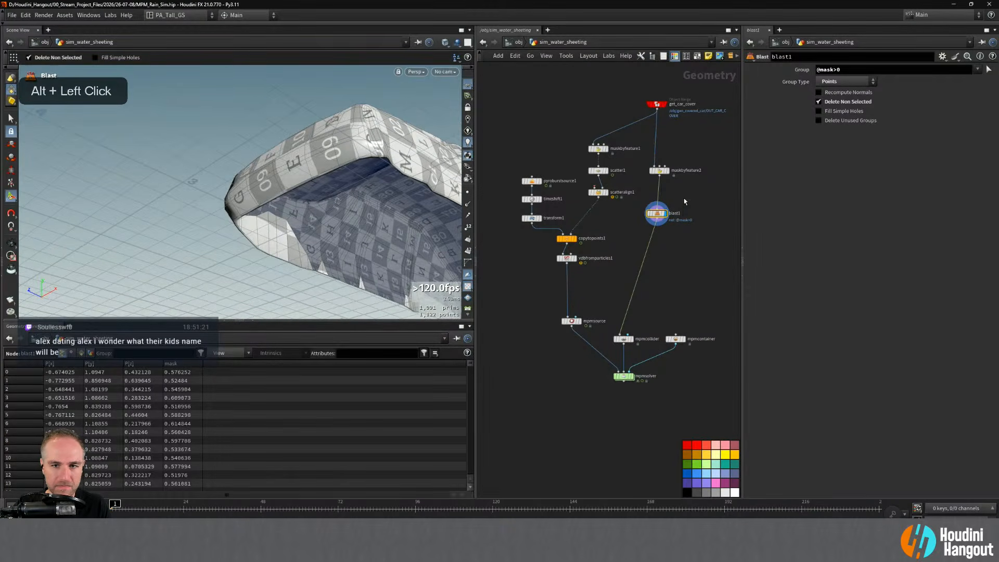
- Set maskbyfeature2's Max Angle to 120 and inspect the trimmed cover from blast1 from below and from the sides
left_click(663, 175)
left_click_drag(313, 208, 341, 220, "alt")
key("Return")
middle_click_drag(832, 204, 809, 174)
left_click_drag(297, 175, 367, 193, "alt")
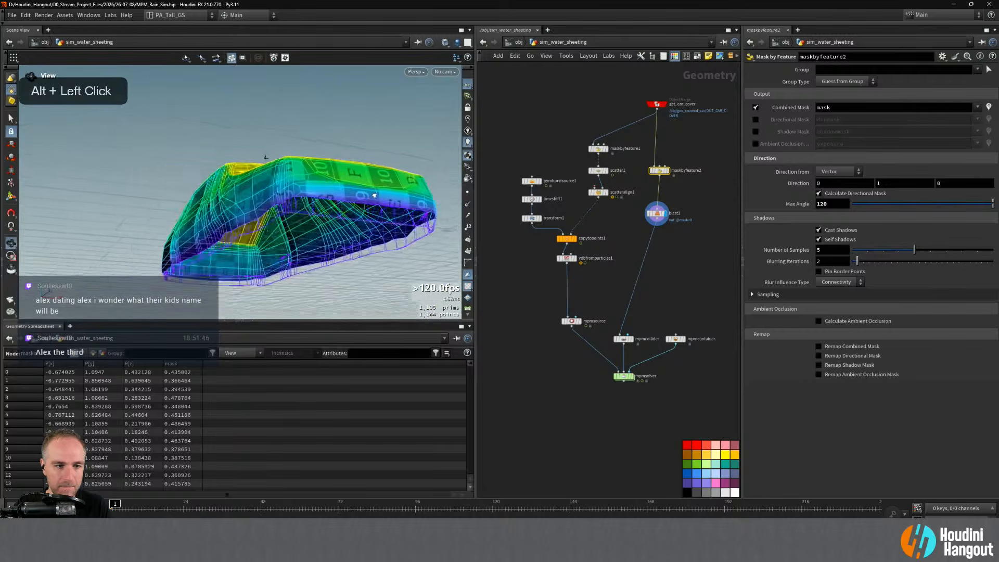
right_click_drag(367, 192, 350, 207, "alt")
left_click(658, 213)
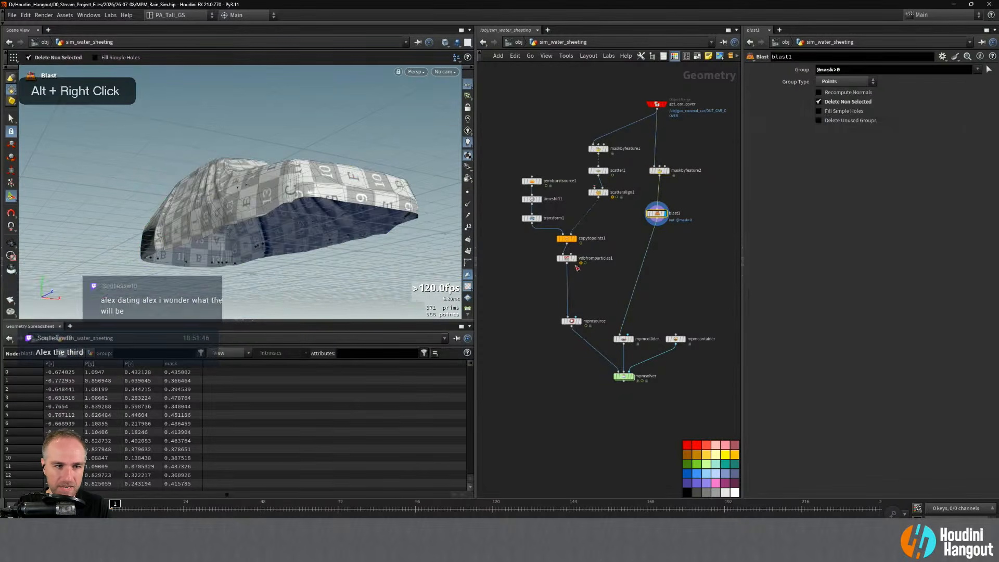
left_click_drag(307, 202, 399, 169, "alt")
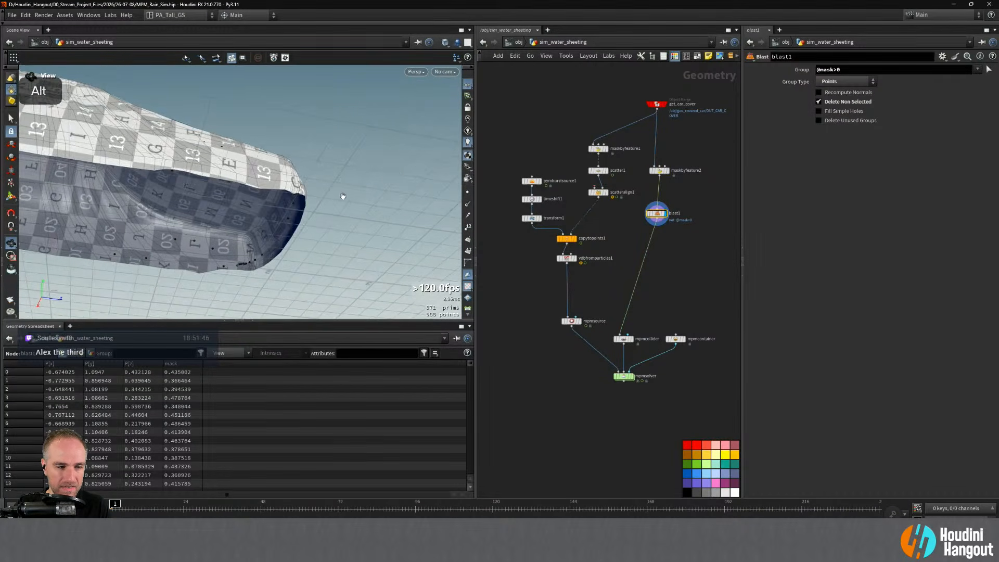
middle_click_drag(227, 211, 317, 193, "alt")
left_click_drag(316, 193, 121, 244, "alt")
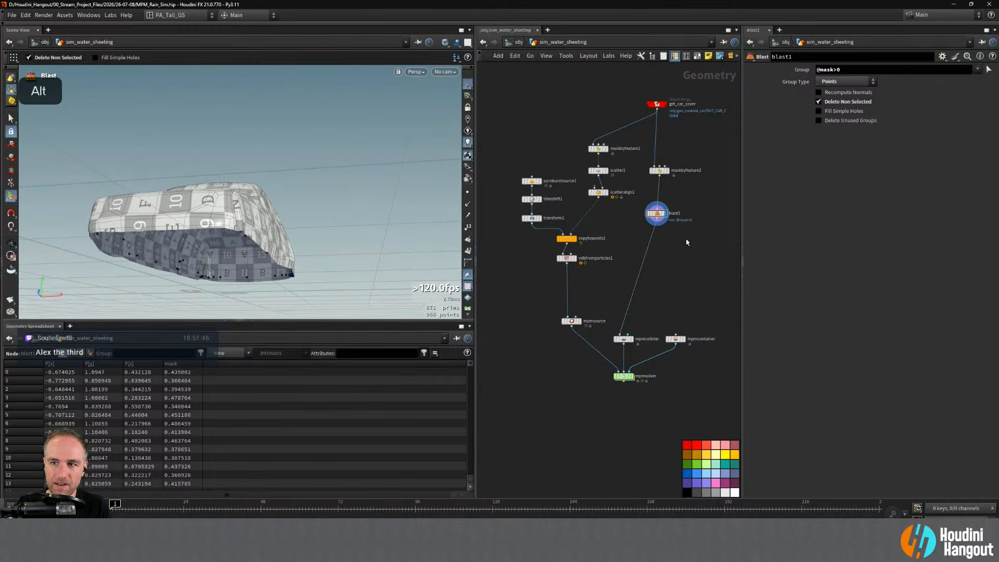
- Insert a Clean node between blast1 and the MPM collider, display it, and move maskbyfeature2 close above blast1
key("Tab")
type("clean")
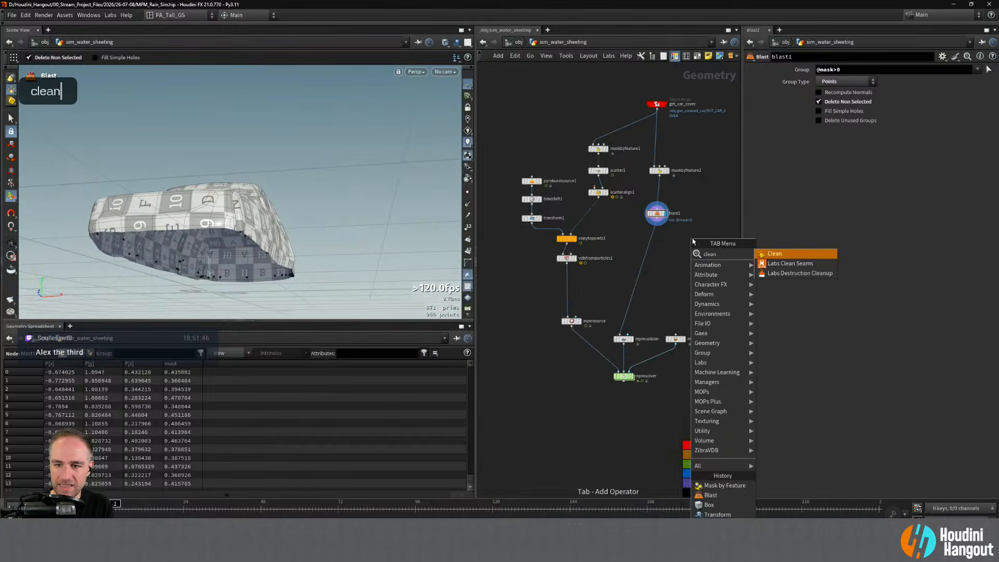
key("Return")
left_click(652, 230)
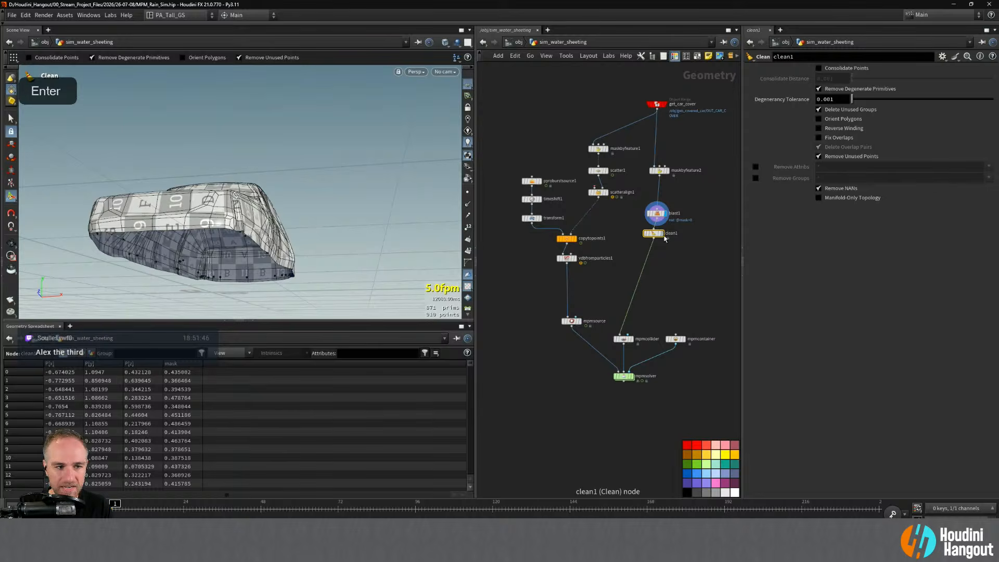
left_click_drag(664, 238, 667, 243)
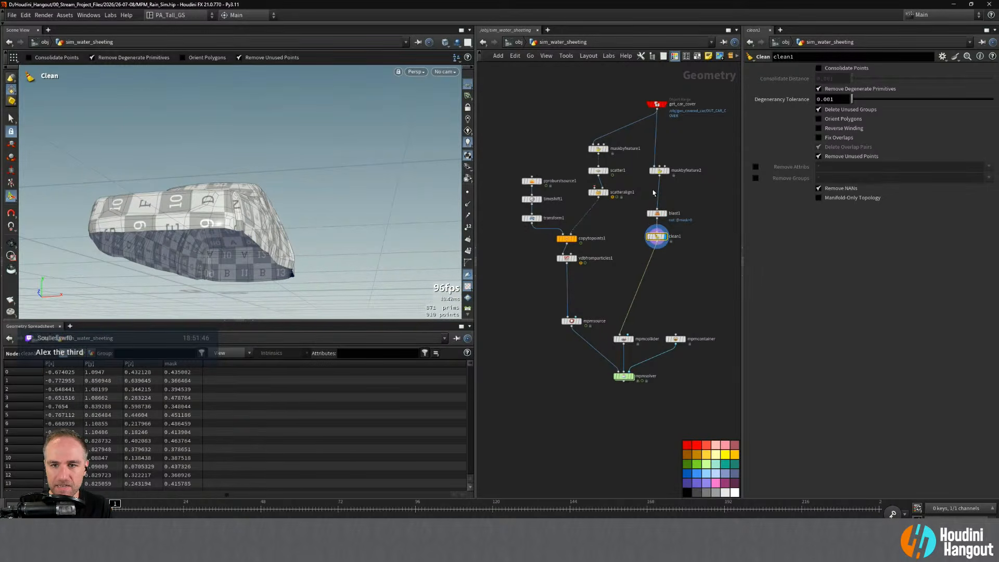
left_click_drag(660, 178, 658, 201)
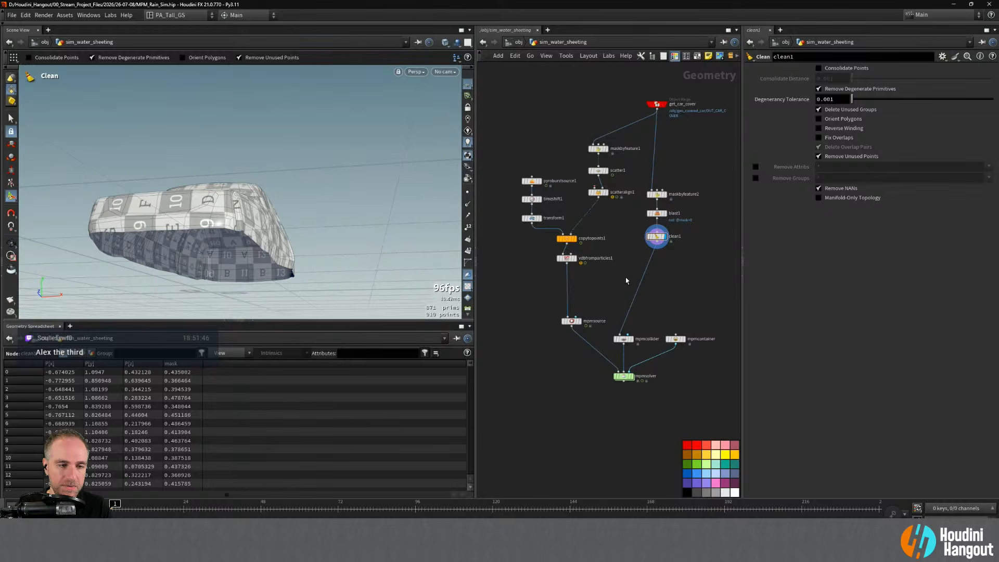
- Add a Shrinkwrap node fed by get_car_cover and display its result
key("Tab")
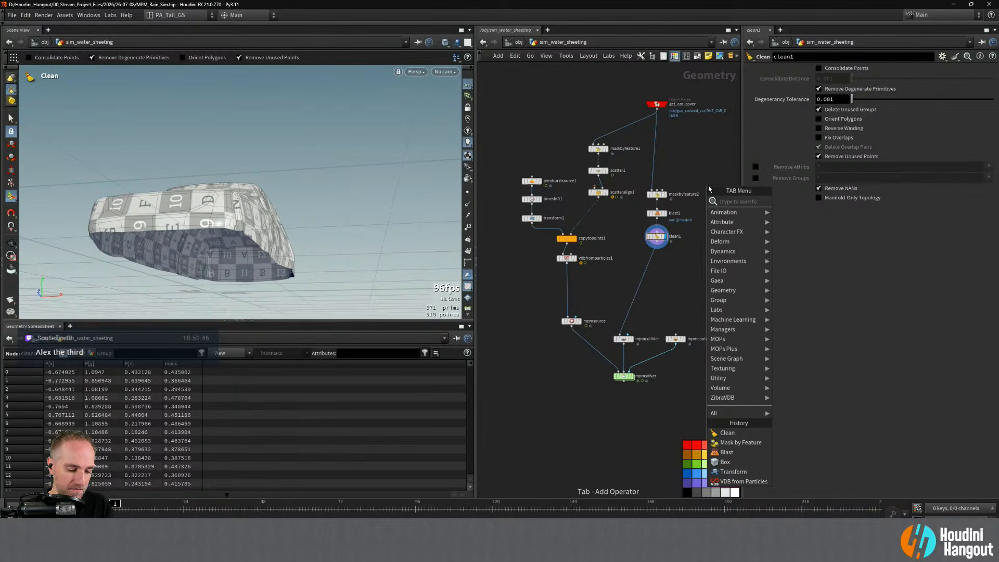
type("shrink")
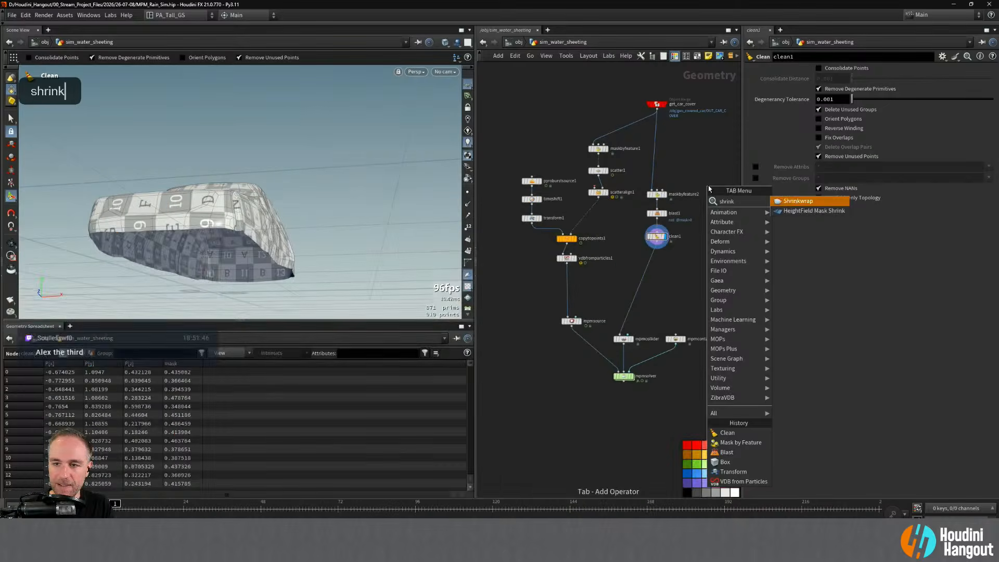
key("Return")
left_click(720, 195)
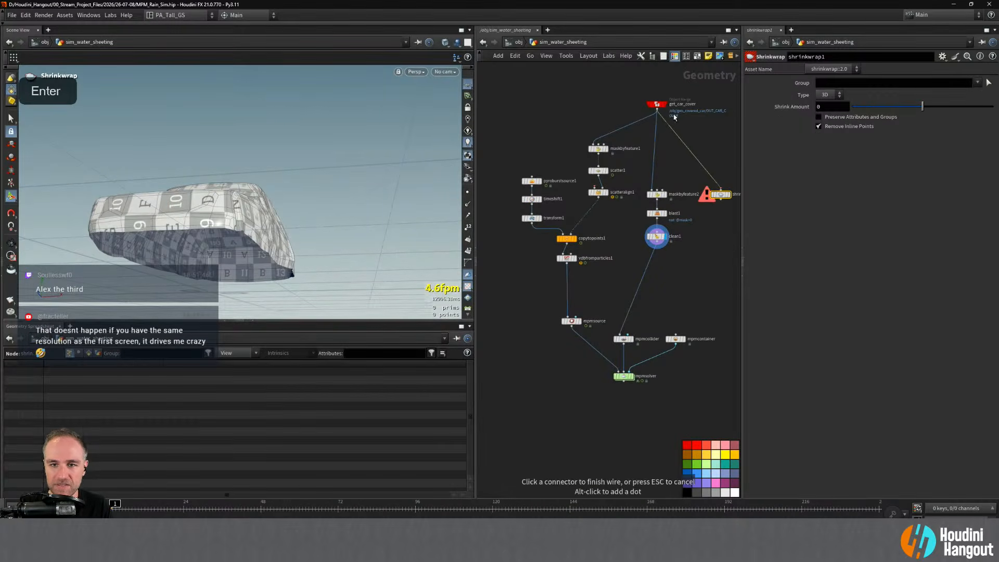
left_click_drag(384, 274, 212, 200, "alt")
- Compare the clean1 output with the shrinkwrapped cover, examining the front, side and underside
left_click(665, 237)
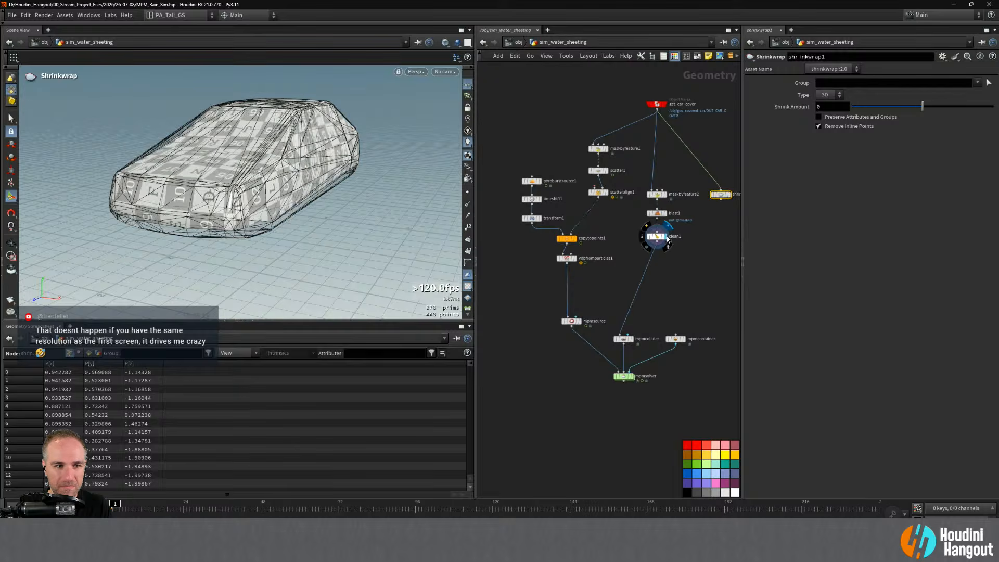
left_click(655, 239)
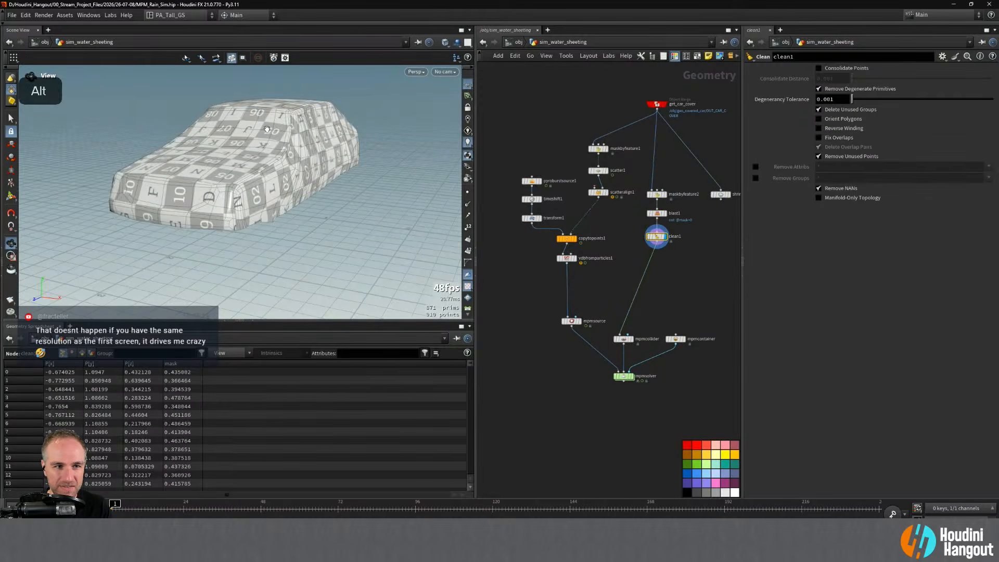
left_click_drag(218, 119, 348, 109, "alt")
left_click(729, 195)
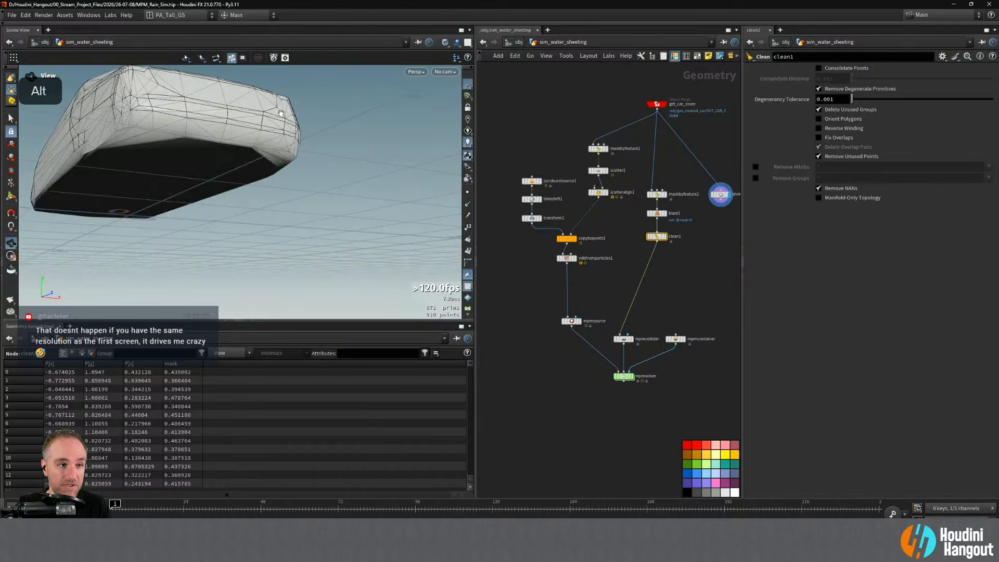
left_click_drag(249, 130, 245, 177, "alt")
middle_click_drag(244, 177, 239, 194, "alt")
left_click_drag(238, 194, 240, 157, "alt")
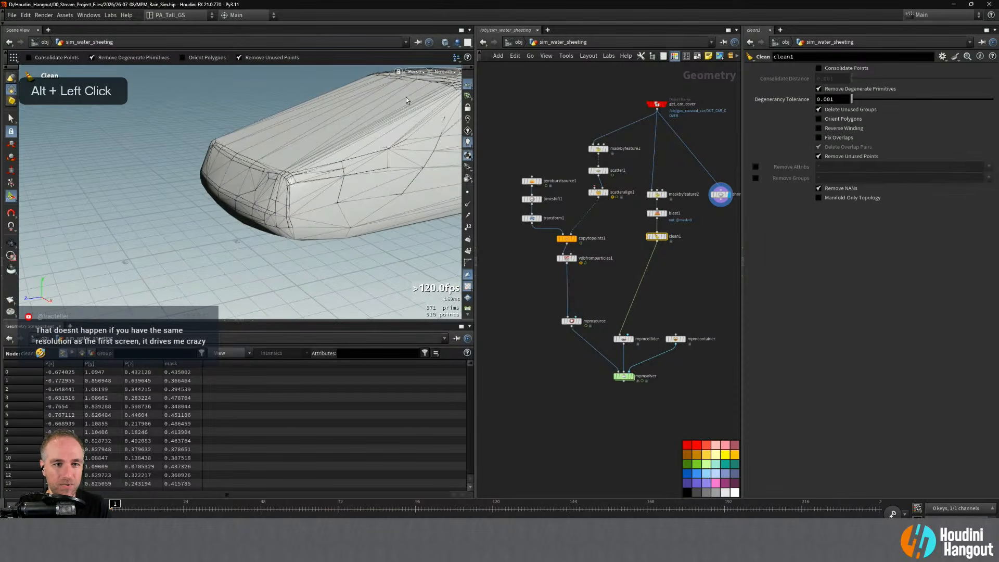
middle_click_drag(307, 112, 170, 126, "alt")
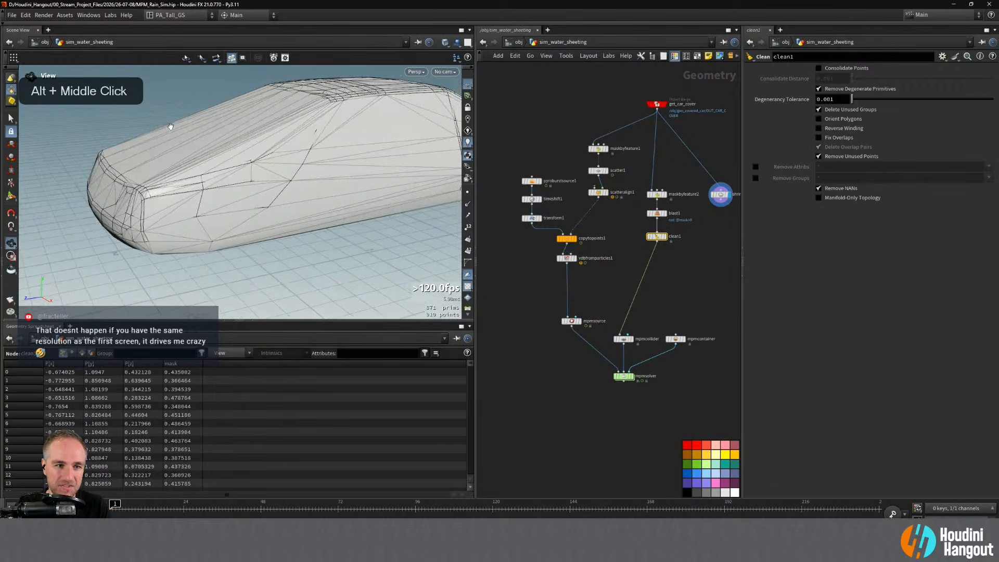
left_click_drag(107, 197, 302, 178, "alt")
right_click_drag(301, 178, 279, 125, "alt")
middle_click_drag(279, 125, 276, 110, "alt")
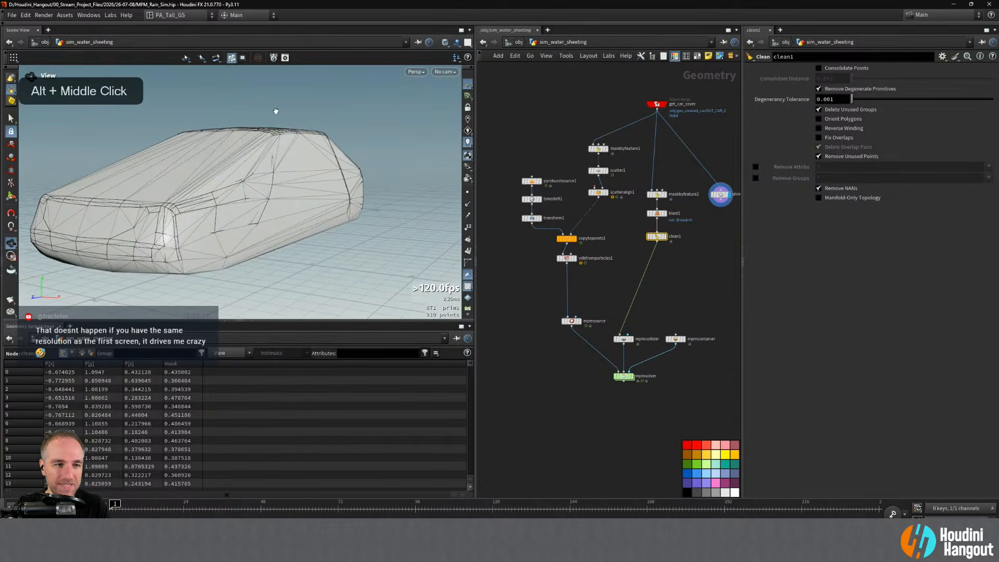
- Delete the Shrinkwrap node and examine the underside of the original car cover
left_click(720, 194)
key("Delete")
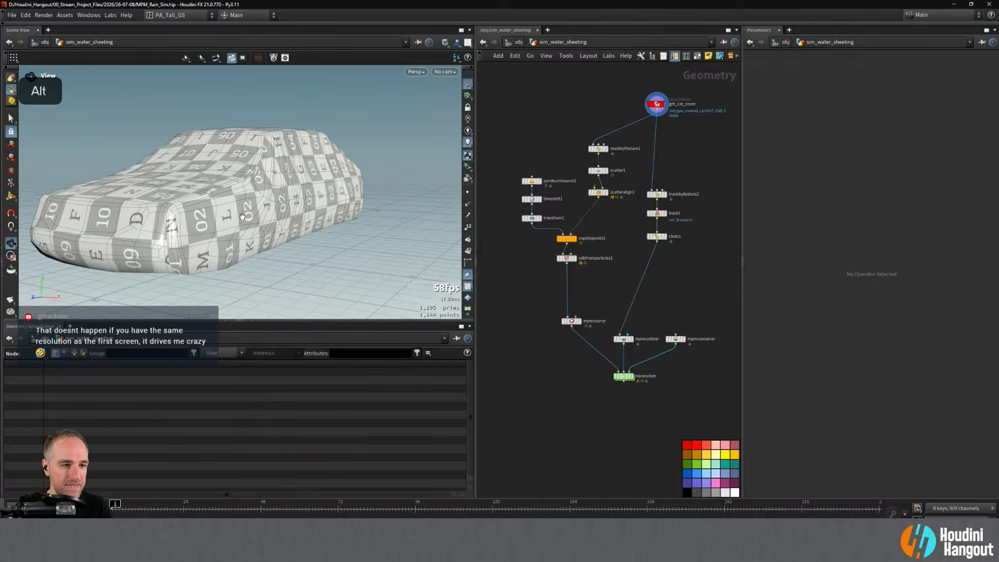
left_click_drag(250, 198, 229, 169, "alt")
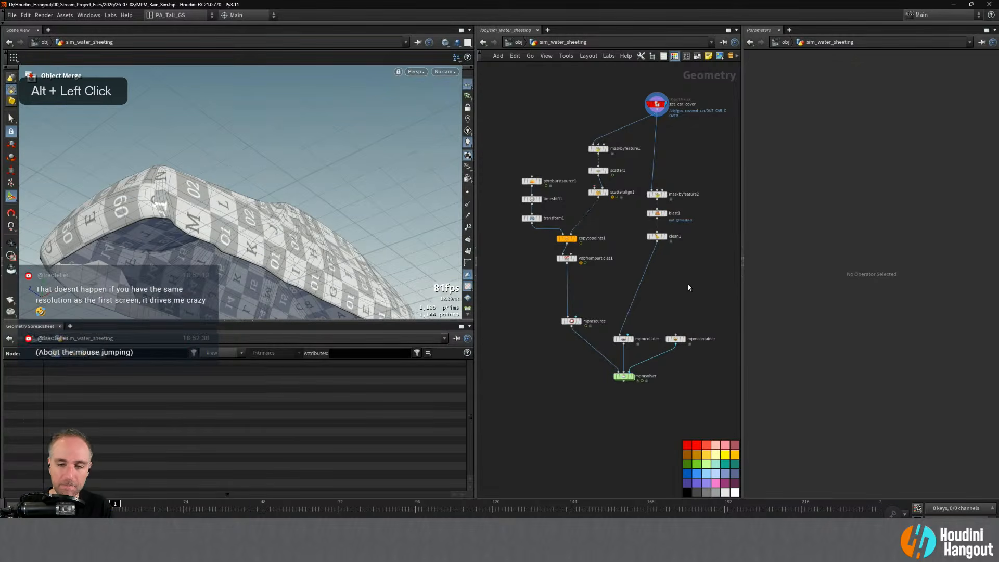
- Insert a PolyFill node between clean1 and the MPM collider and display its result
key("Tab")
type("poly fi")
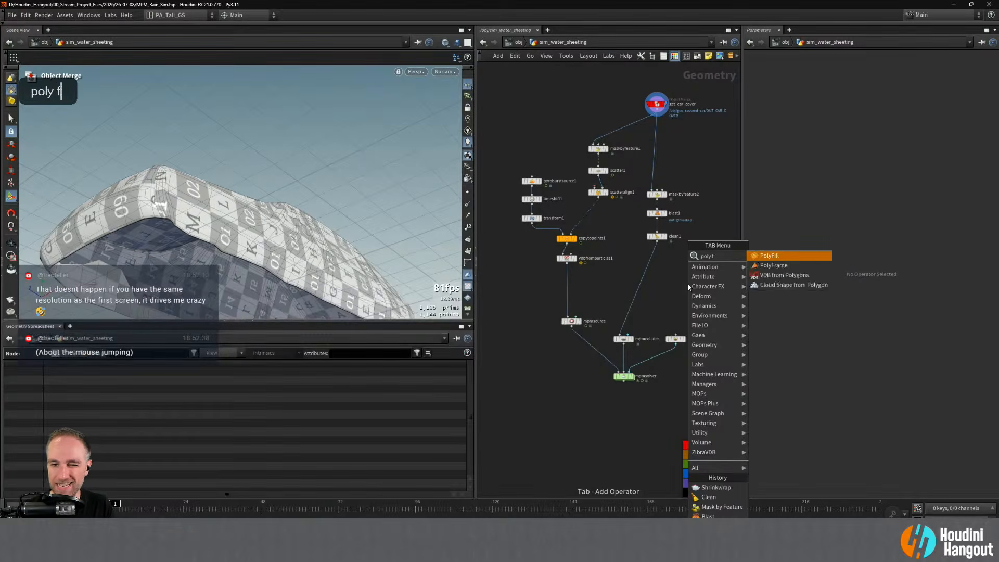
key("Return")
left_click(650, 261)
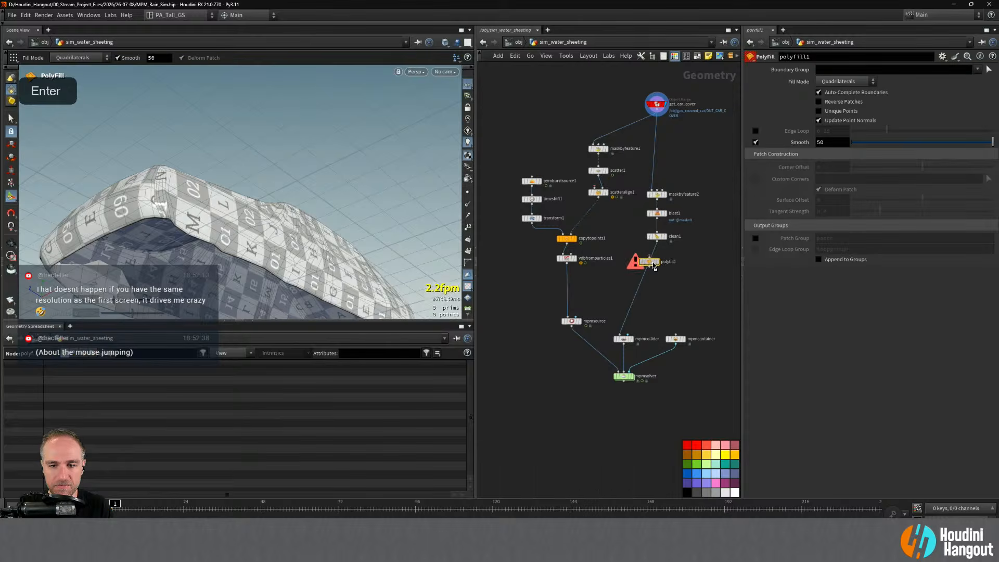
left_click(667, 266)
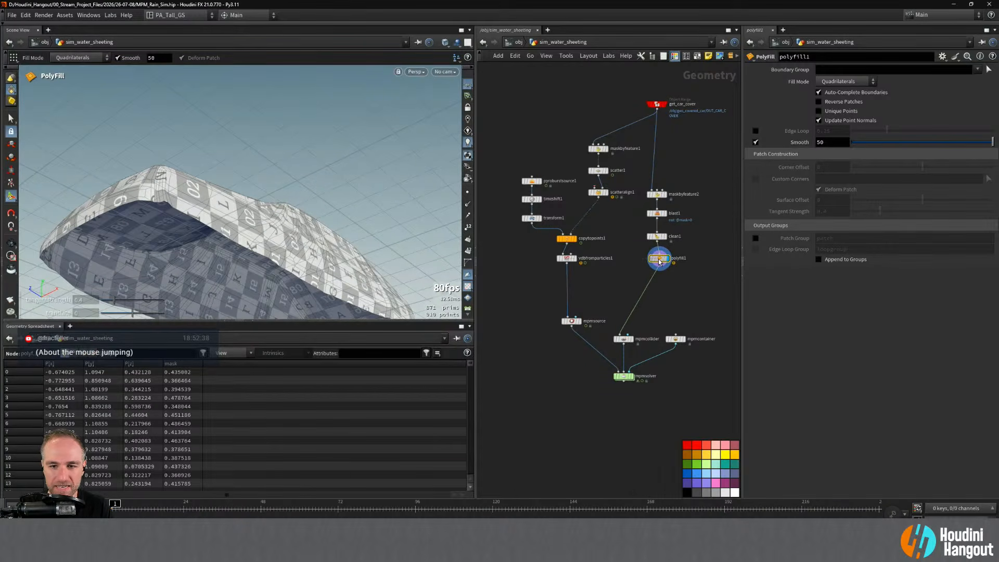
- Check polyfill1's node information and set its Fill Mode to Triangles to close the cover's open underside
left_click_drag(108, 234, 306, 166, "alt")
middle_click(661, 262)
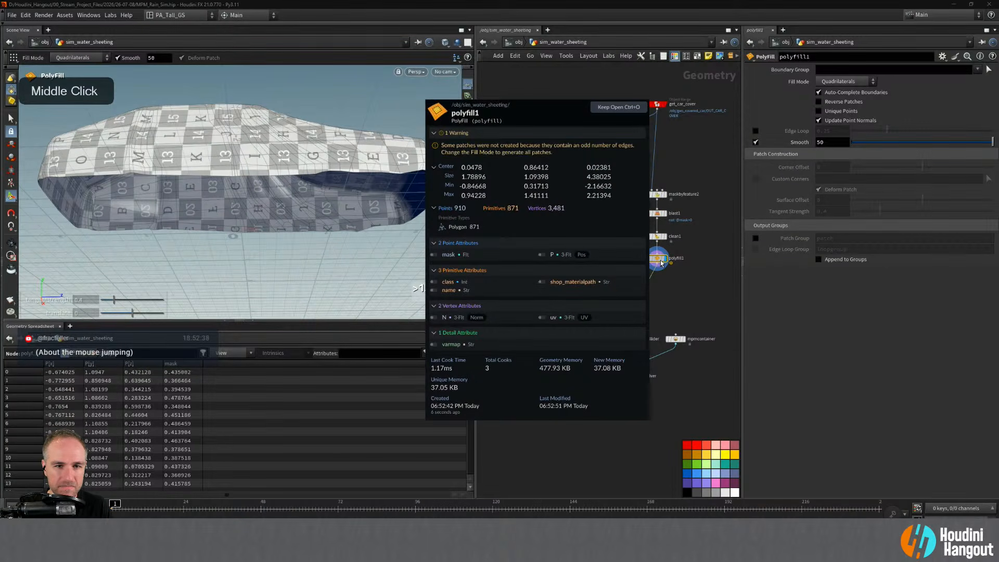
left_click(844, 81)
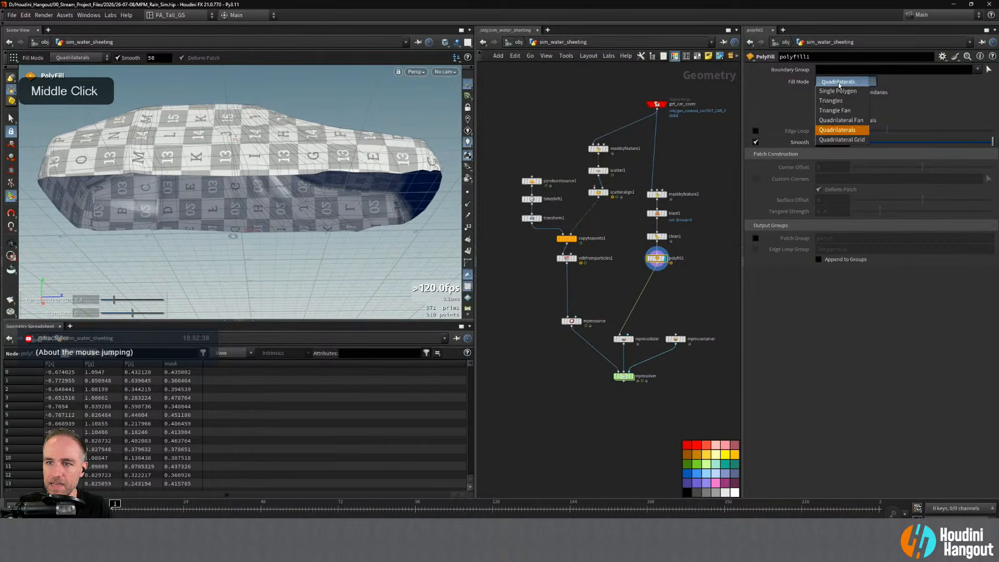
left_click(827, 105)
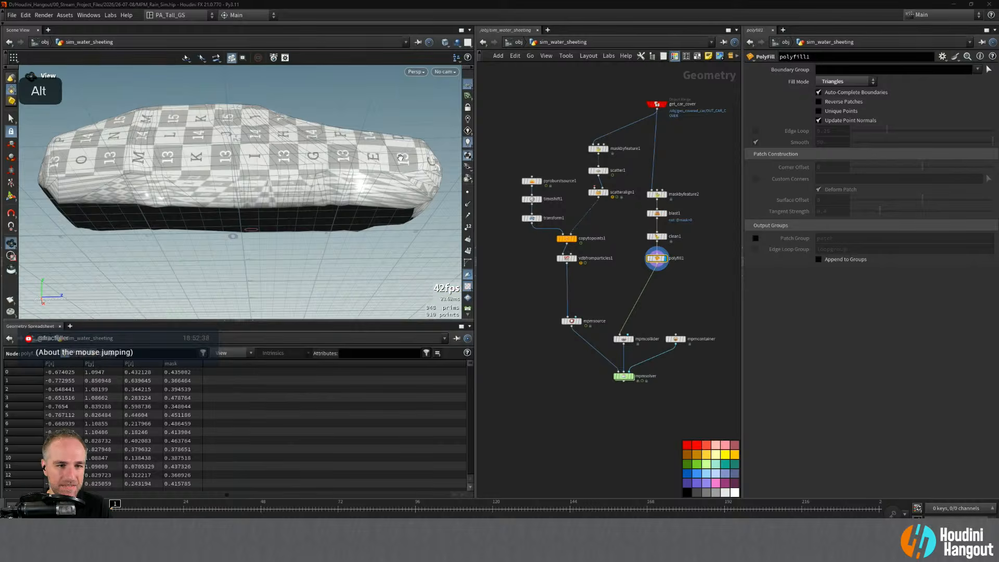
- Examine the filled car cover from the sides, underside and end to check the closed surface
left_click_drag(250, 172, 289, 163, "alt")
middle_click_drag(290, 163, 235, 168, "alt")
left_click_drag(236, 169, 313, 160, "alt")
middle_click_drag(197, 164, 324, 168, "alt")
left_click_drag(325, 168, 238, 173, "alt")
right_click_drag(239, 173, 364, 109, "alt")
middle_click_drag(365, 109, 325, 126, "alt")
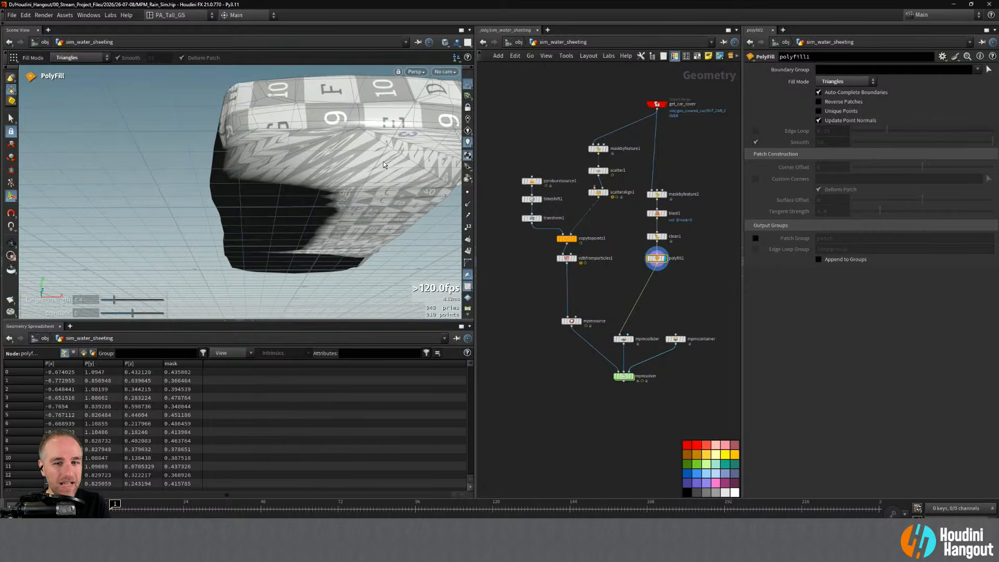
left_click_drag(318, 168, 436, 211, "alt")
middle_click_drag(411, 176, 307, 237, "alt")
scroll(307, 237, "down", 3)
left_click_drag(307, 237, 330, 214, "alt")
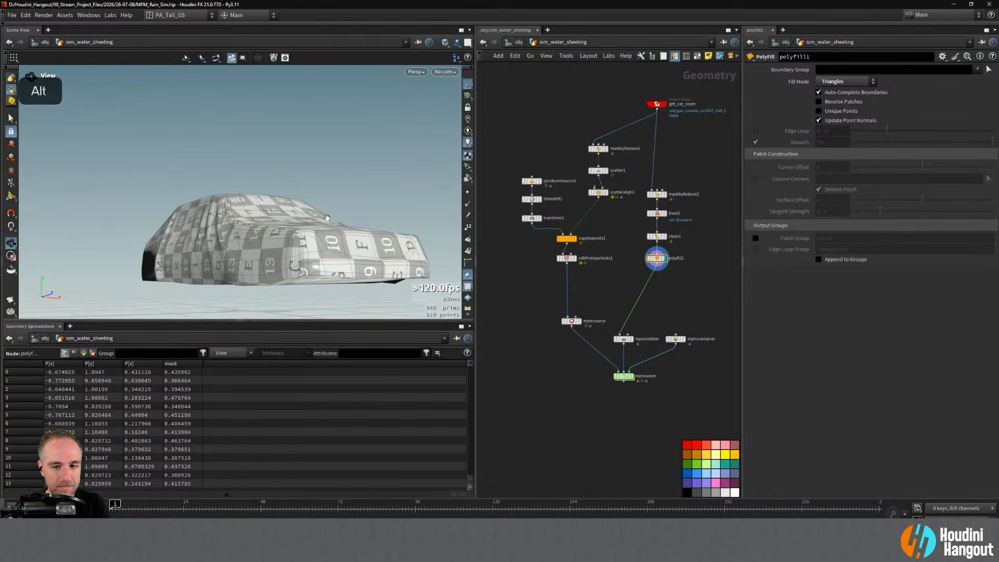
- Display the MPM collider and examine its VDB surface from several angles around the car
left_click(633, 343)
left_click(623, 339)
left_click_drag(326, 250, 343, 260, "alt")
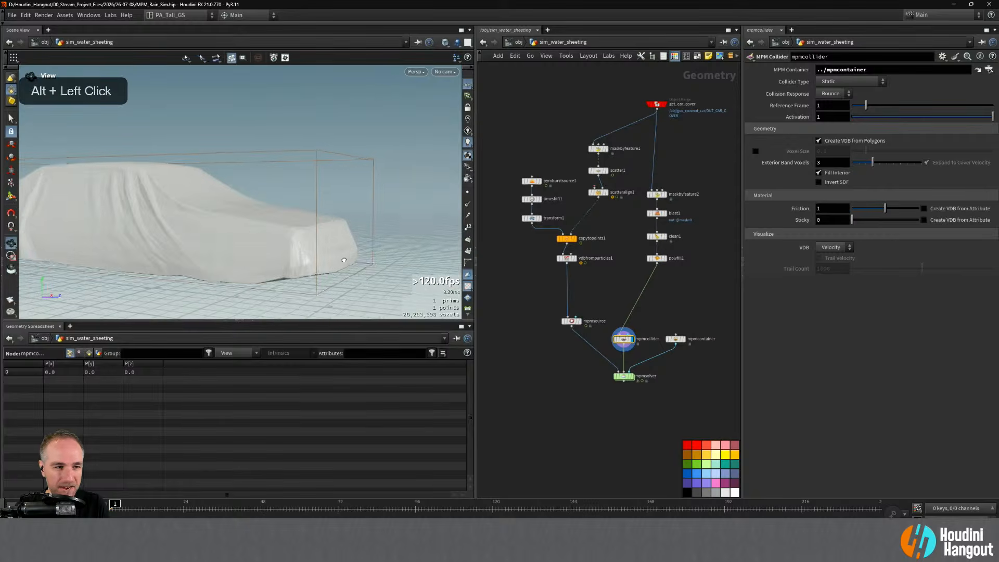
middle_click_drag(343, 260, 383, 239, "alt")
left_click_drag(383, 239, 156, 207, "alt")
left_click_drag(346, 206, 235, 211, "alt")
right_click_drag(234, 211, 228, 220, "alt")
left_click_drag(228, 220, 319, 264, "alt")
- Compare the polyfill1 mesh with the MPM collider's surface by displaying each in turn
left_click(664, 259)
right_click_drag(319, 264, 323, 266, "alt")
middle_click_drag(323, 265, 354, 216, "alt")
left_click_drag(355, 215, 312, 186, "alt")
right_click_drag(313, 187, 284, 190, "alt")
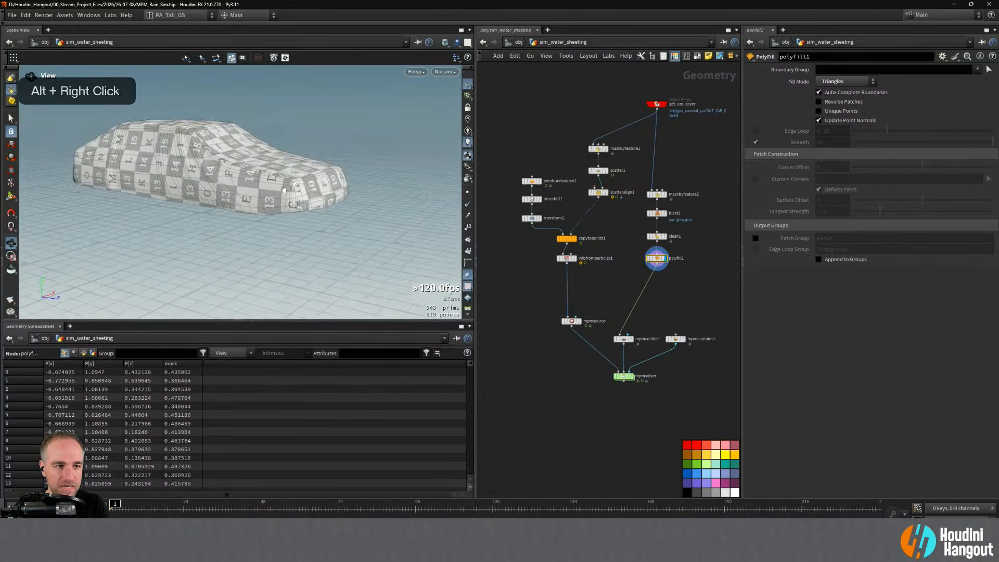
middle_click_drag(284, 189, 311, 234, "alt")
left_click_drag(311, 234, 276, 256, "alt")
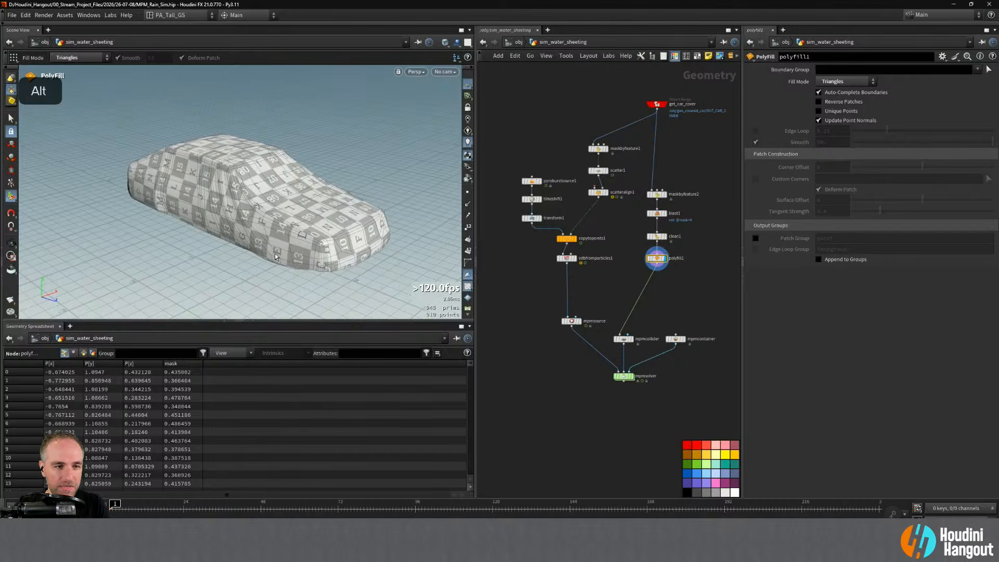
left_click(631, 339)
left_click_drag(318, 198, 344, 197, "alt")
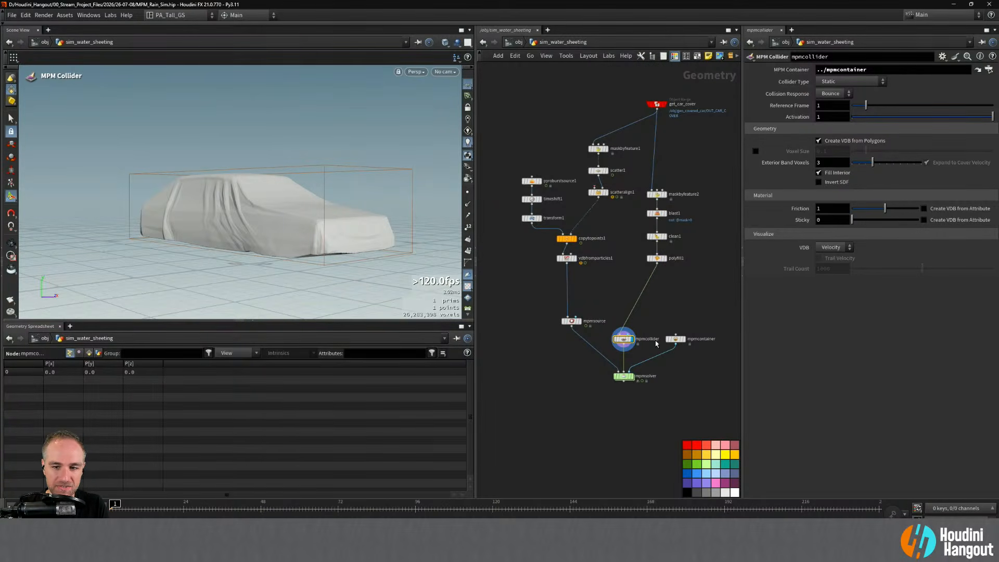
- Review the MPM container and source, and examine the water points up close against polyfill1 shown as a wireframe template
left_click(674, 340)
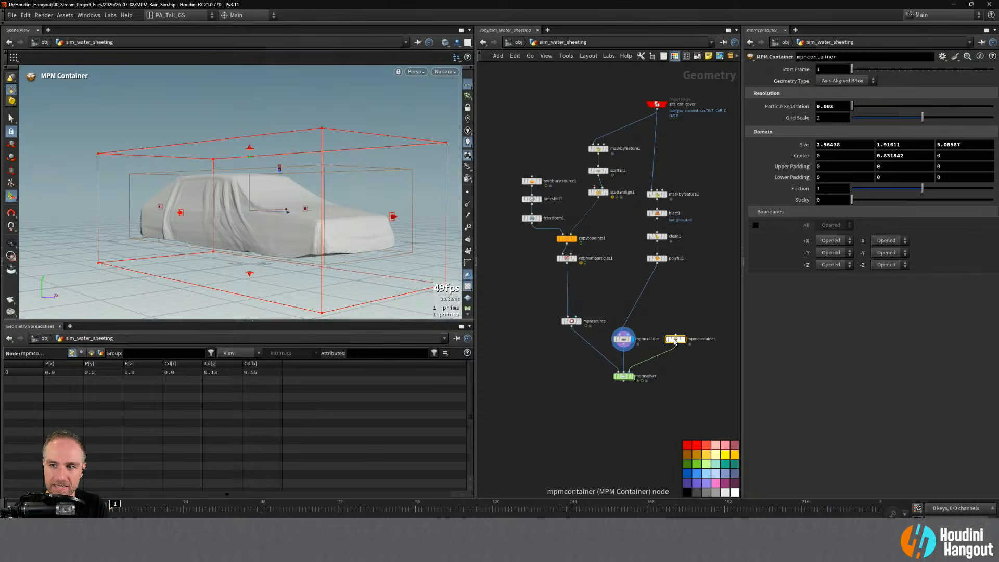
left_click(623, 339)
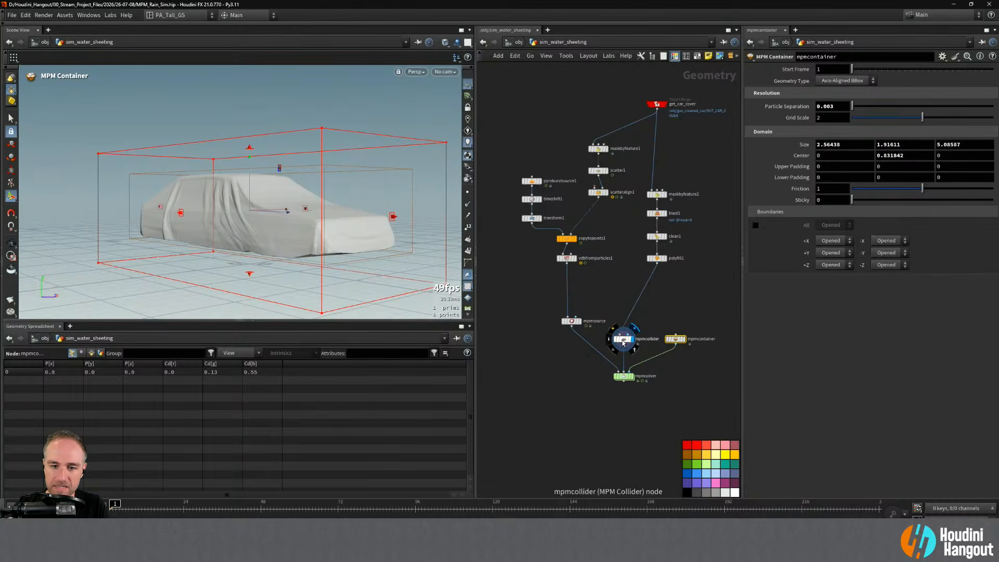
left_click(571, 321)
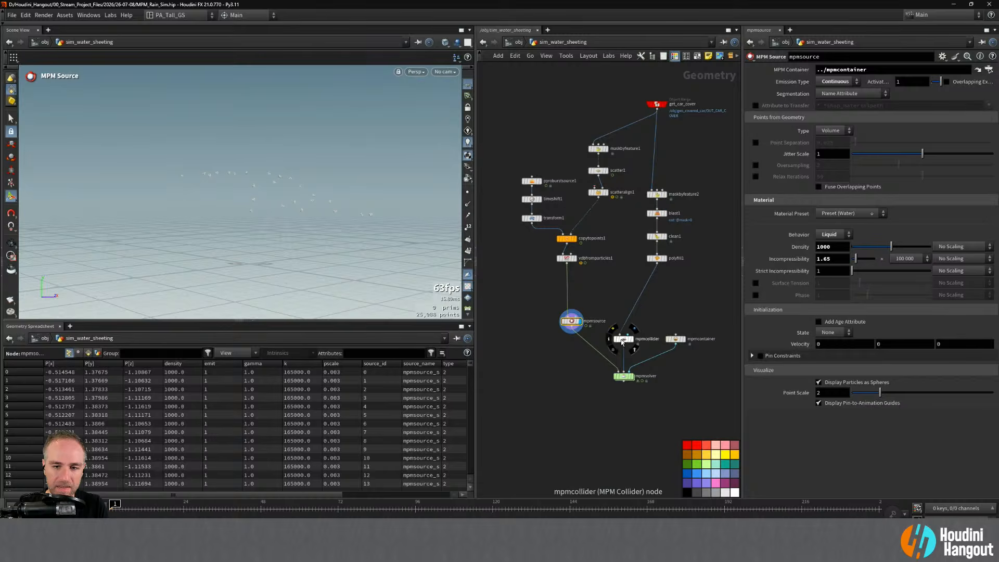
left_click(675, 340)
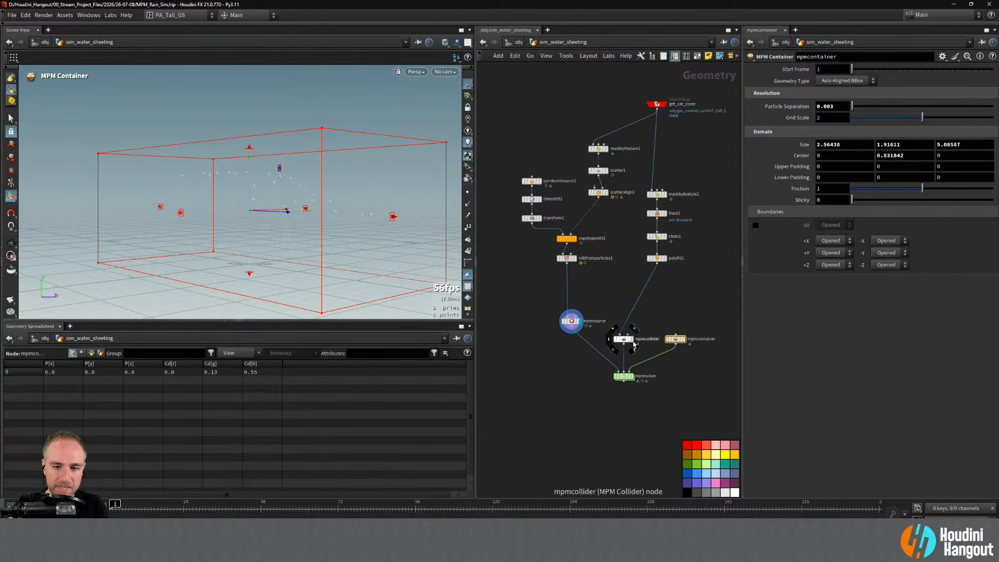
left_click(669, 268)
mouse_move(333, 227)
left_mouse_down("alt")
mouse_move(152, 223)
mouse_move(344, 223)
left_mouse_up("alt")
mouse_move(343, 223)
right_mouse_down("alt")
mouse_move(422, 174)
mouse_move(377, 203)
mouse_move(400, 190)
right_mouse_up("alt")
left_click_drag(317, 224, 396, 237, "alt")
- Set the MPM container's Particle Separation to 0.005
mouse_move(679, 344)
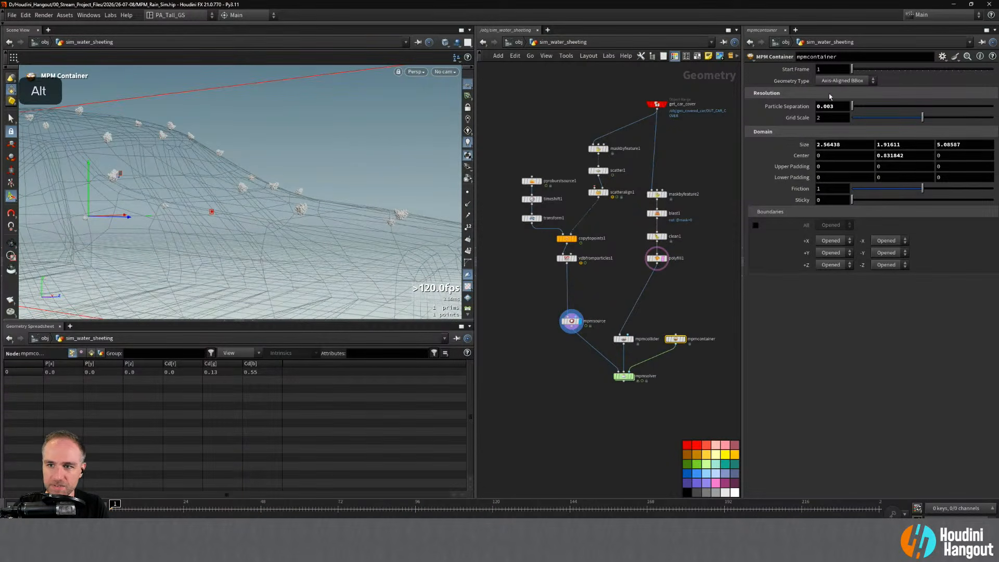
left_click_drag(830, 107, 836, 108)
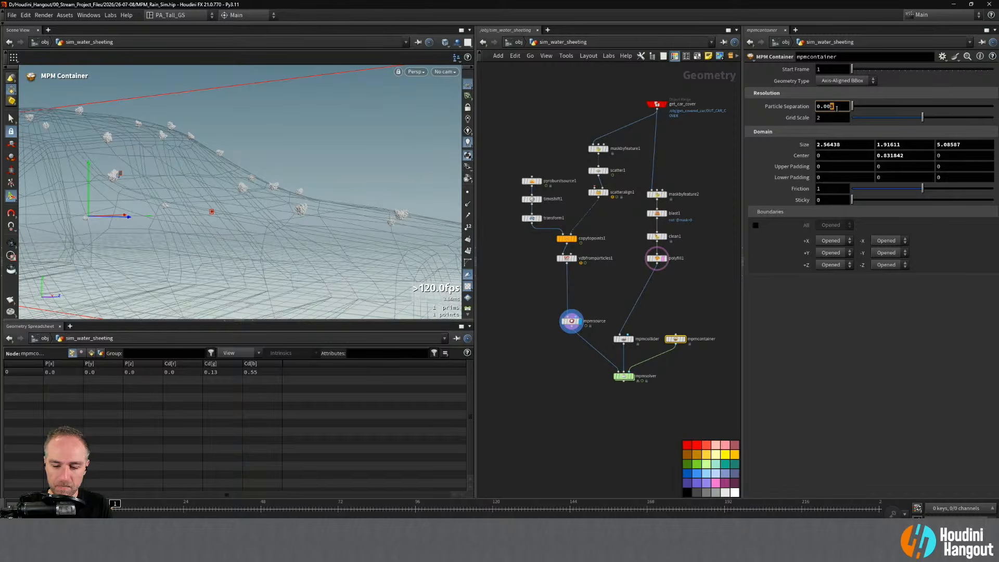
type("5")
key("Return")
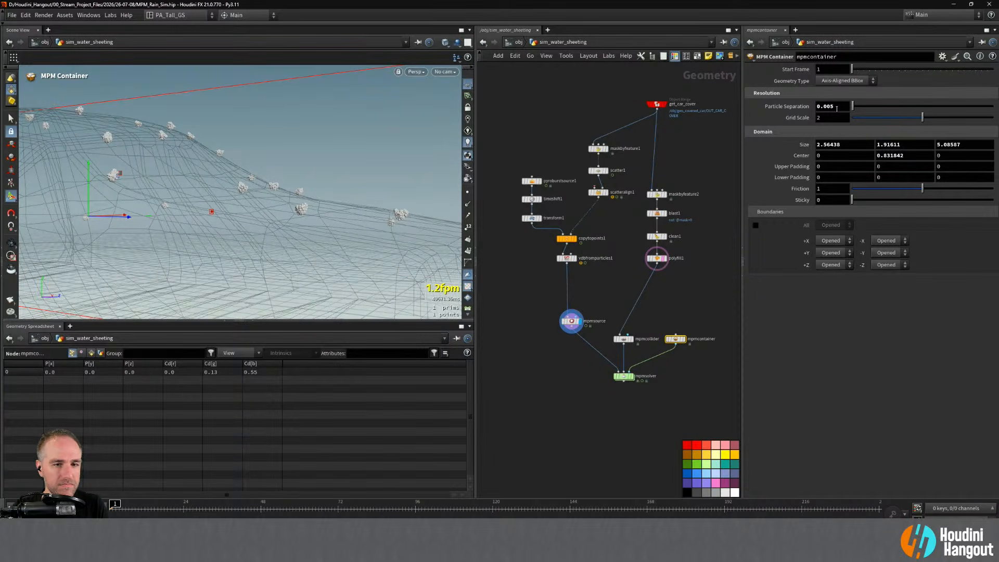
left_click(828, 118)
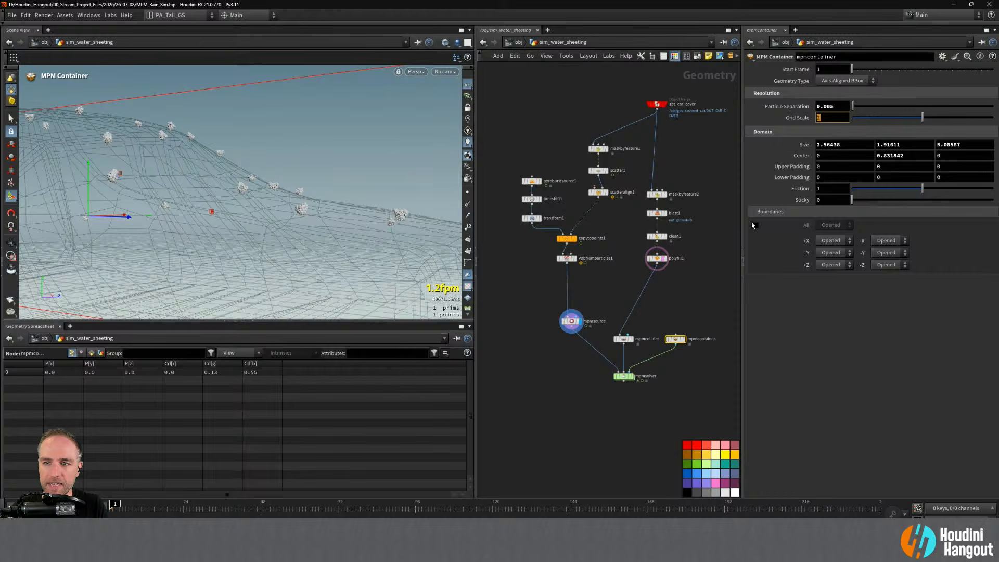
- Turn off the wireframe template, display the MPM collider and examine its surface at the coarser resolution
left_click(632, 345)
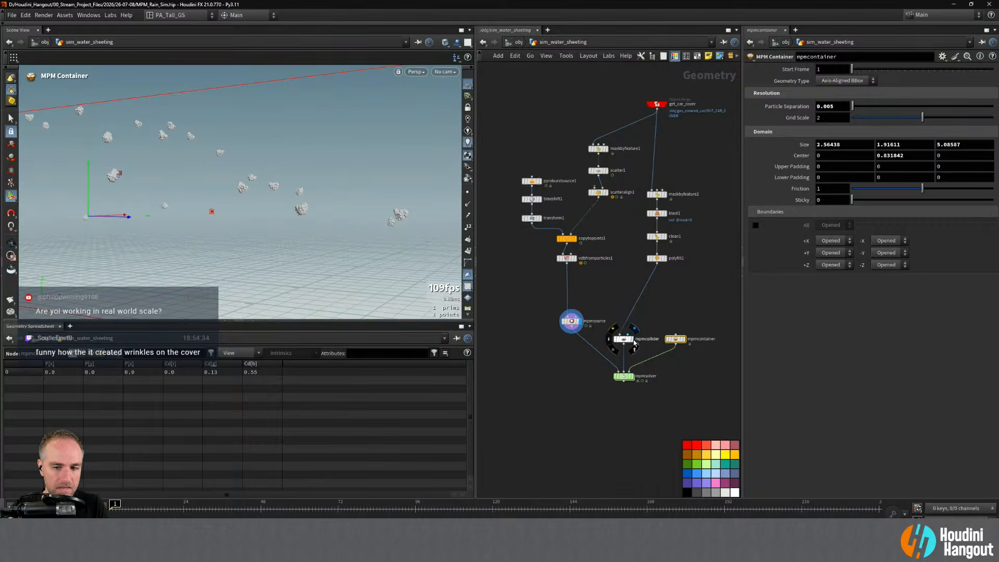
left_click(612, 340)
right_click_drag(267, 221, 261, 217, "alt")
left_click_drag(261, 217, 310, 220, "alt")
key("Return")
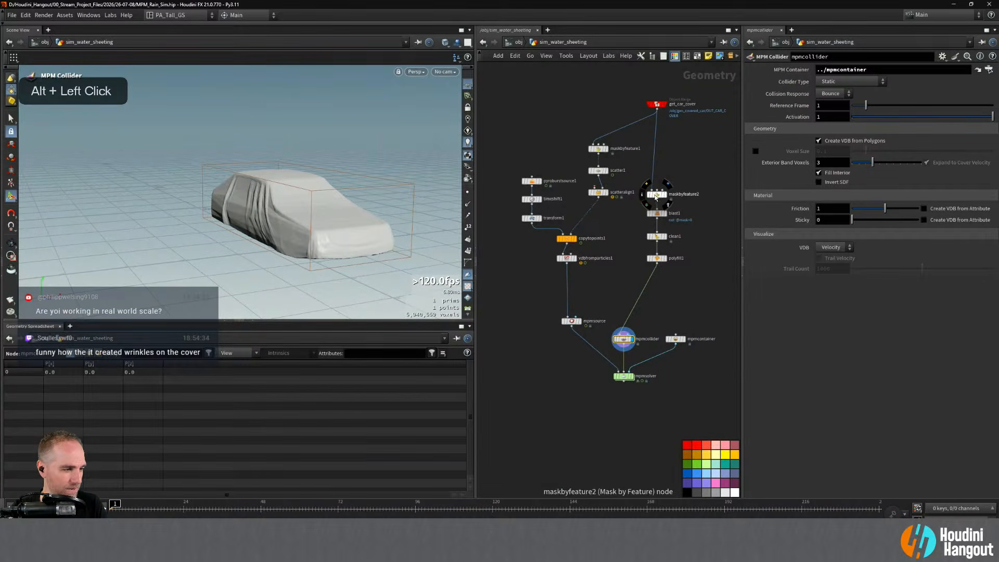
left_click_drag(389, 201, 464, 251, "alt")
key("alt")
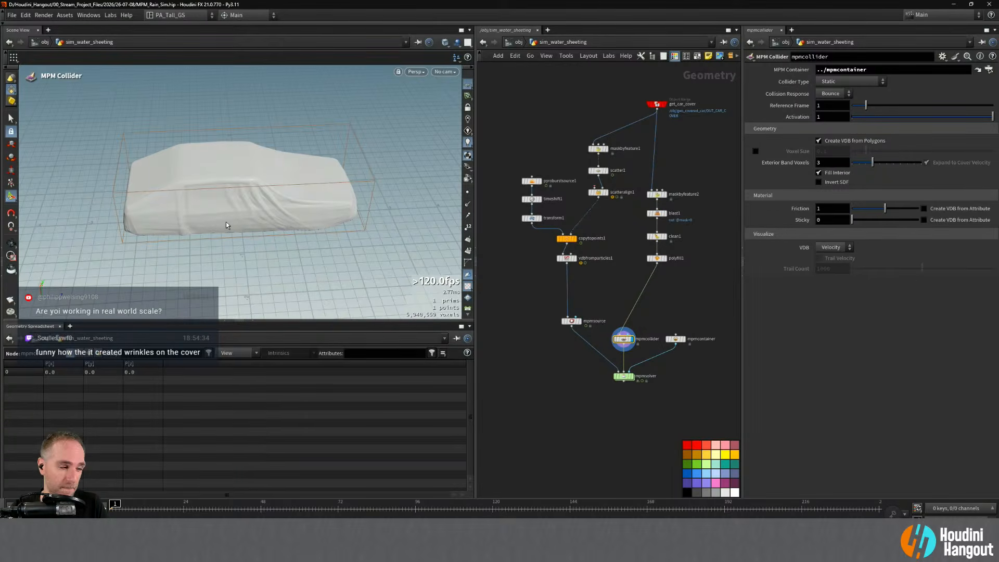
- Display get_car_cover and examine the original cover mesh from the front, underside and side
left_click(658, 104)
left_click_drag(223, 161, 160, 167, "alt")
right_click_drag(159, 167, 286, 140, "alt")
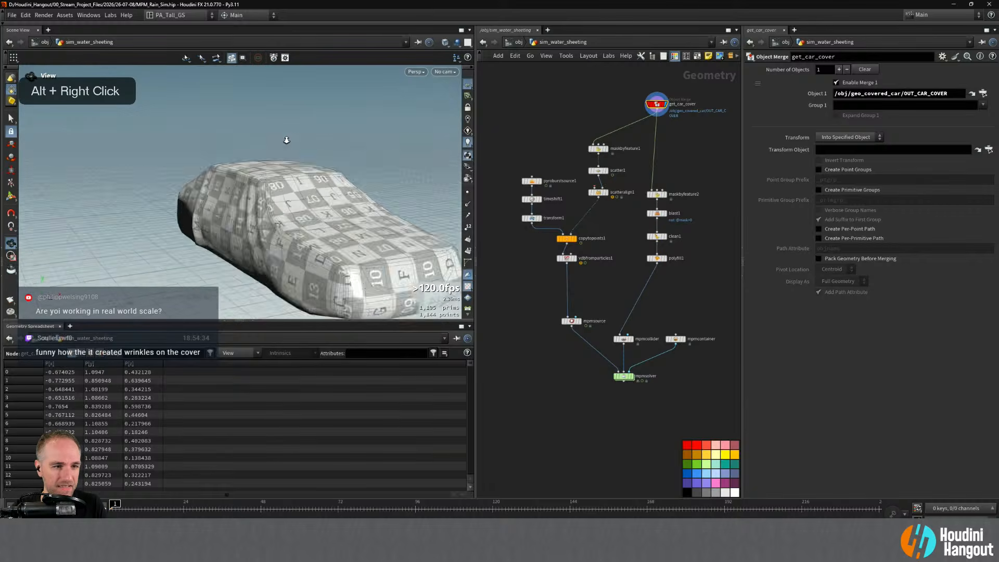
left_click_drag(285, 140, 333, 156, "alt")
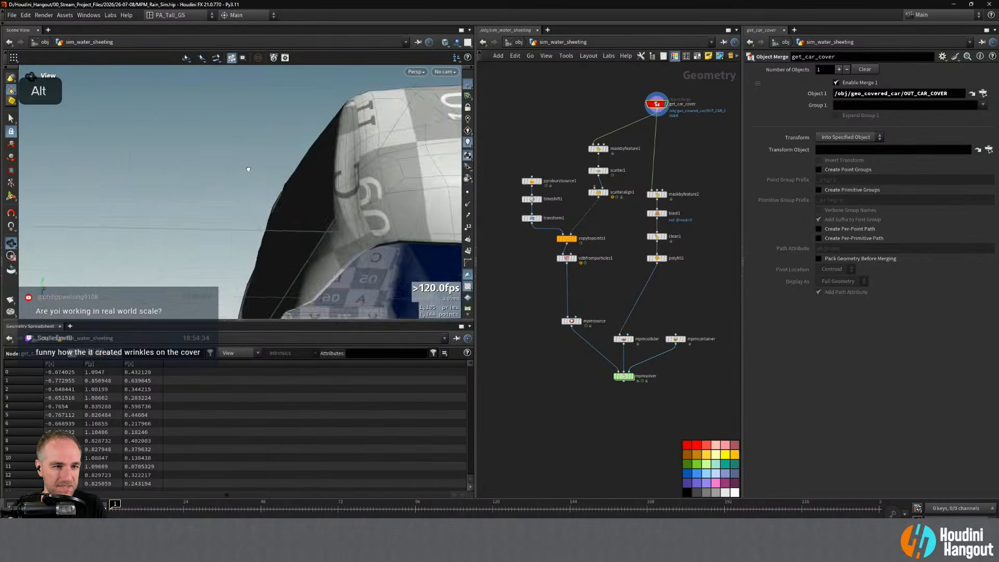
right_click_drag(333, 156, 250, 198, "alt")
left_click_drag(250, 197, 323, 251, "alt")
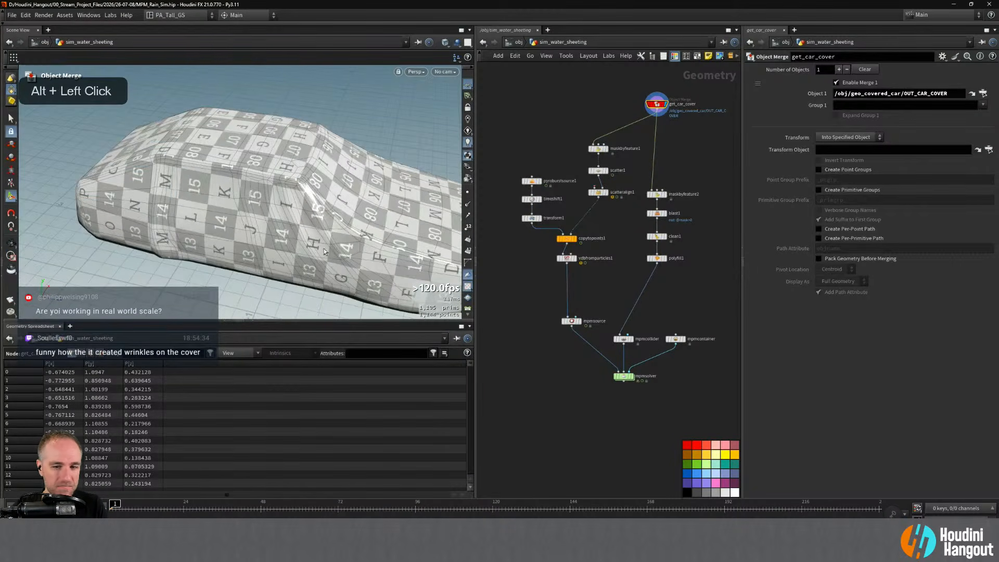
- Display the MPM solver and examine the water points together with the car collider from the side
left_click(631, 376)
right_click_drag(288, 199, 278, 201, "alt")
left_click_drag(277, 200, 229, 176, "alt")
right_click_drag(228, 175, 260, 200, "alt")
left_click_drag(260, 200, 223, 192, "alt")
middle_click_drag(224, 191, 197, 190, "alt")
right_click_drag(198, 190, 167, 193, "alt")
left_click_drag(167, 193, 150, 225, "alt")
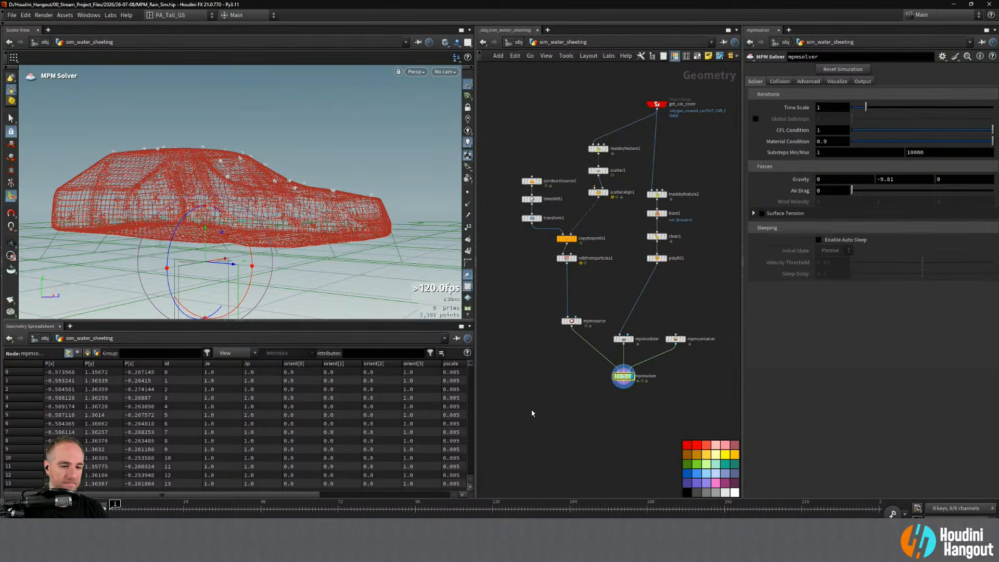
- Interrupt the running MPM simulation, dismiss the console and switch the display to the MPM source
key("Escape")
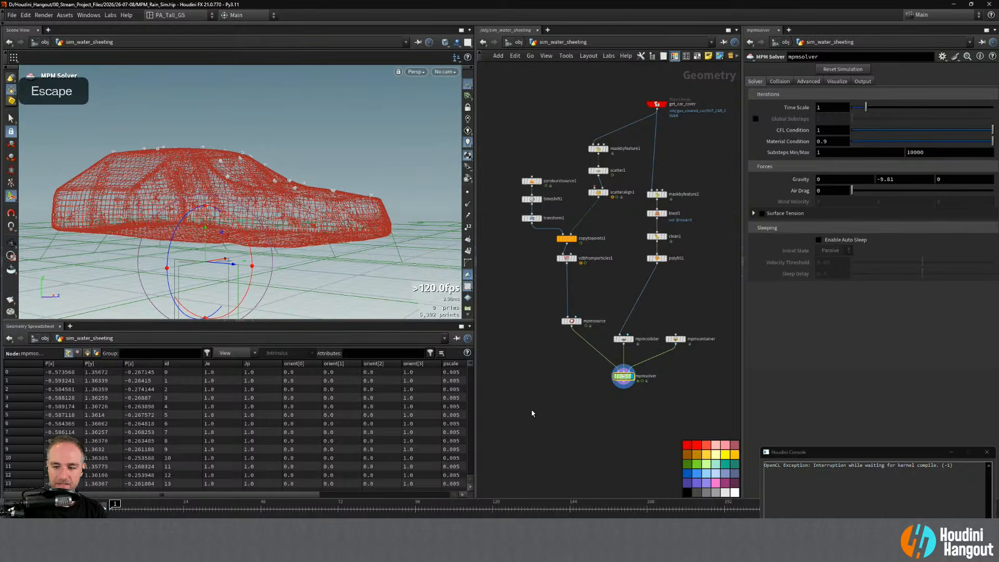
double_click(832, 486)
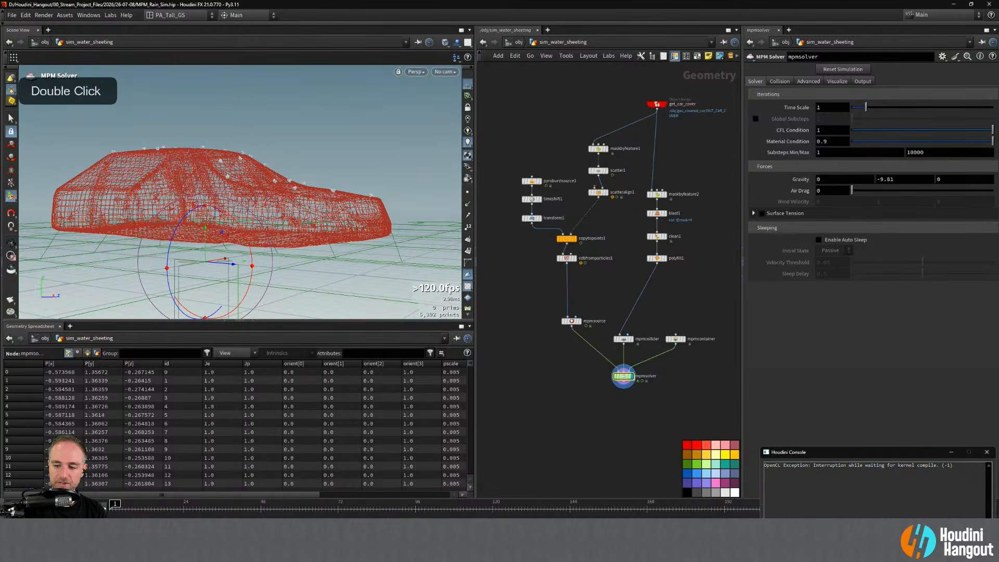
key("Escape")
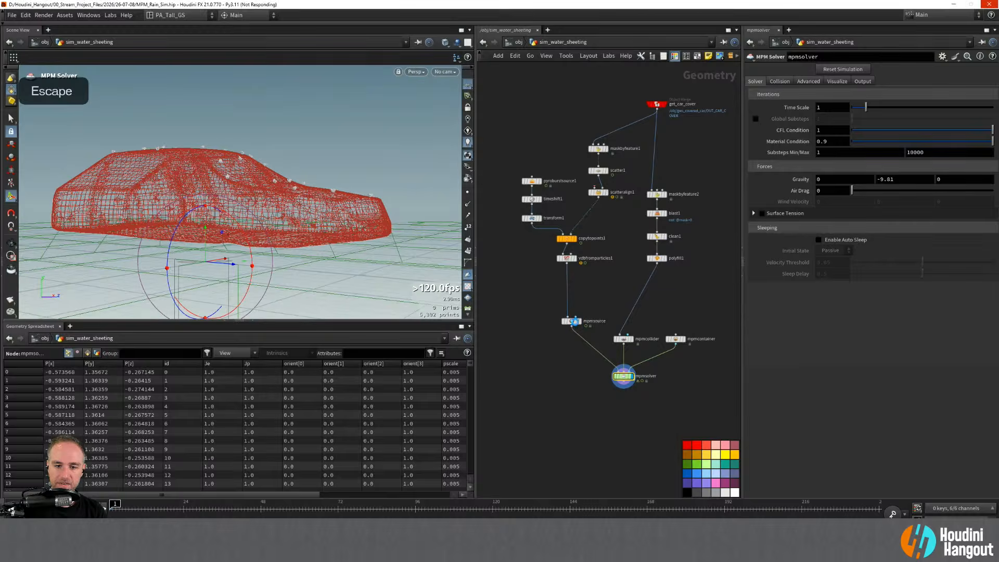
left_click(571, 322)
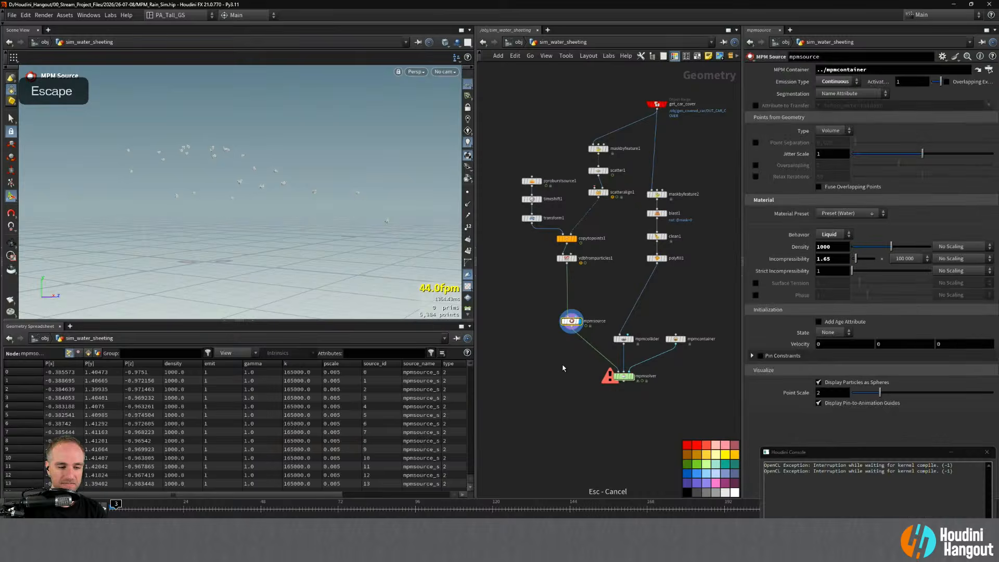
key("Escape")
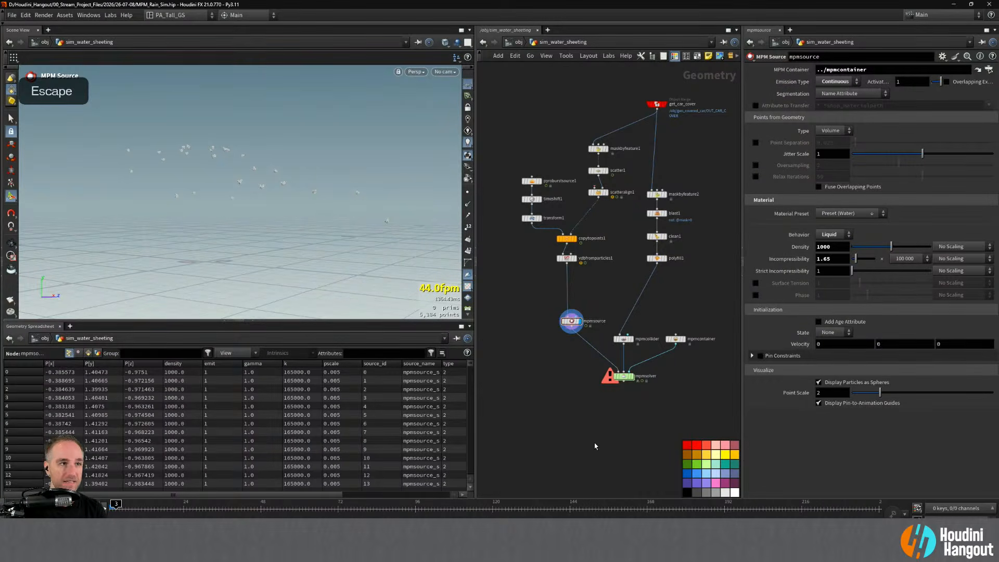
- Save the scene and display the MPM solver again
key("ctrl")
key("ctrl+s")
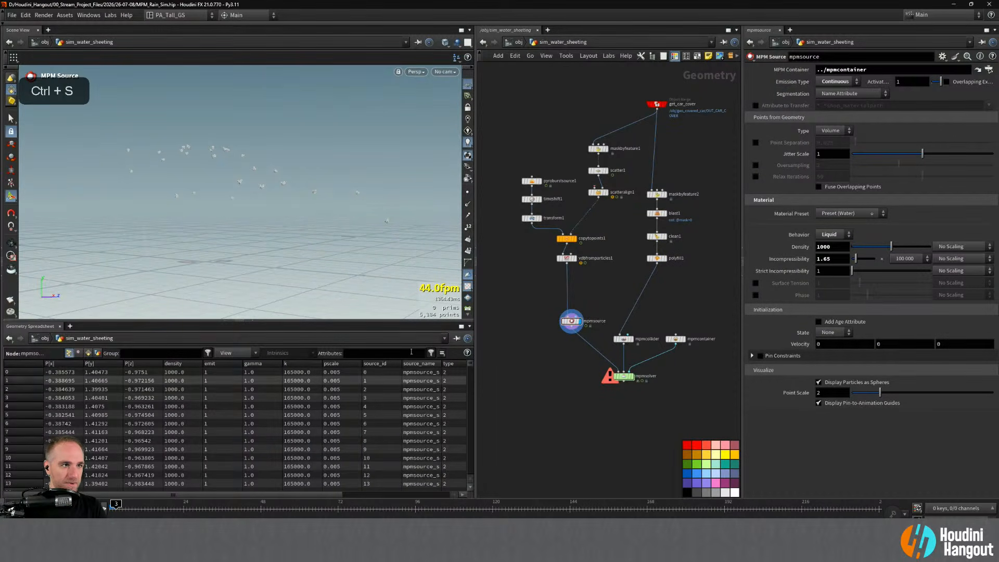
left_click(26, 16)
left_click(41, 285)
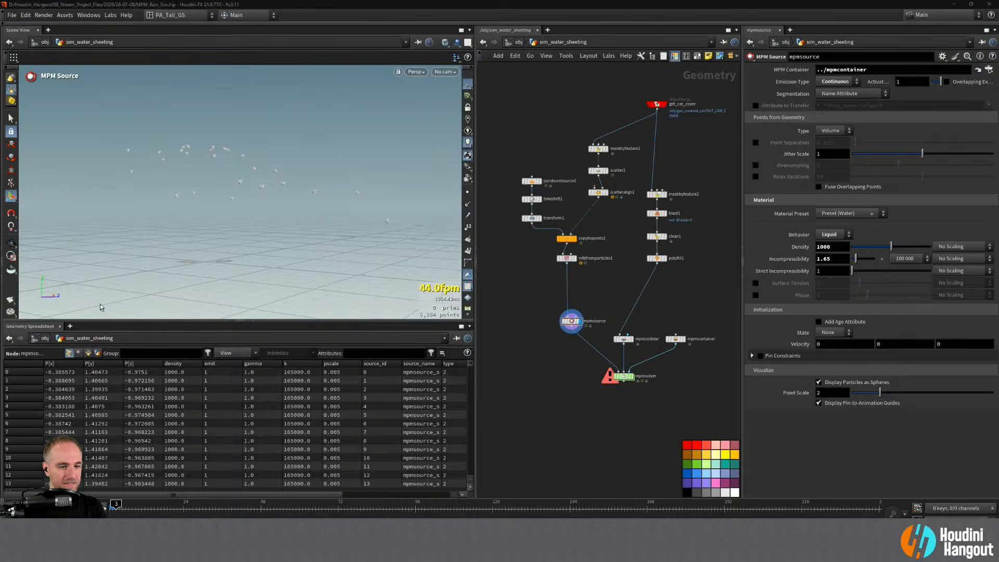
left_click(623, 377)
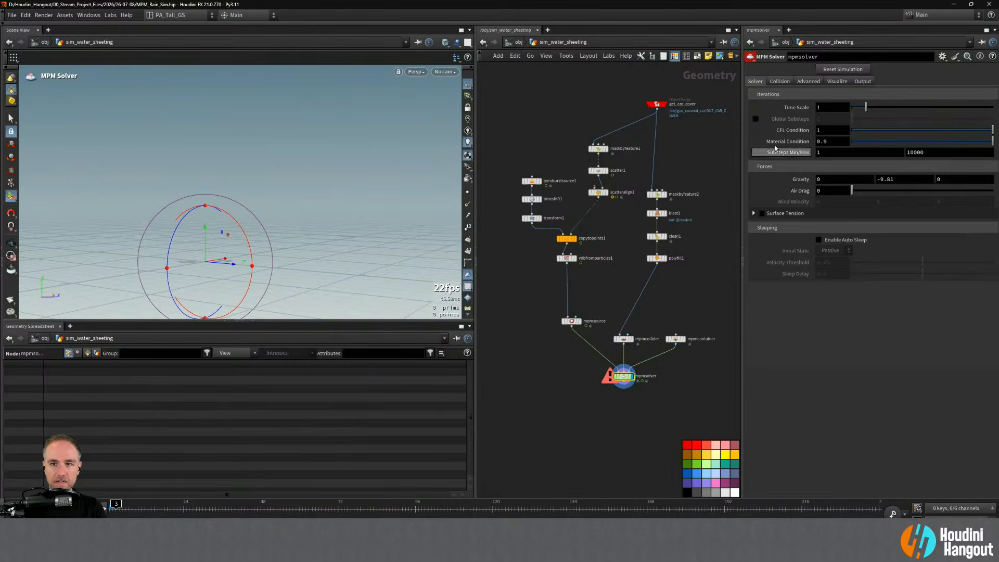
- Reset the MPM simulation and examine the splash points against the car collider from above, up close and from the side
left_click(843, 69)
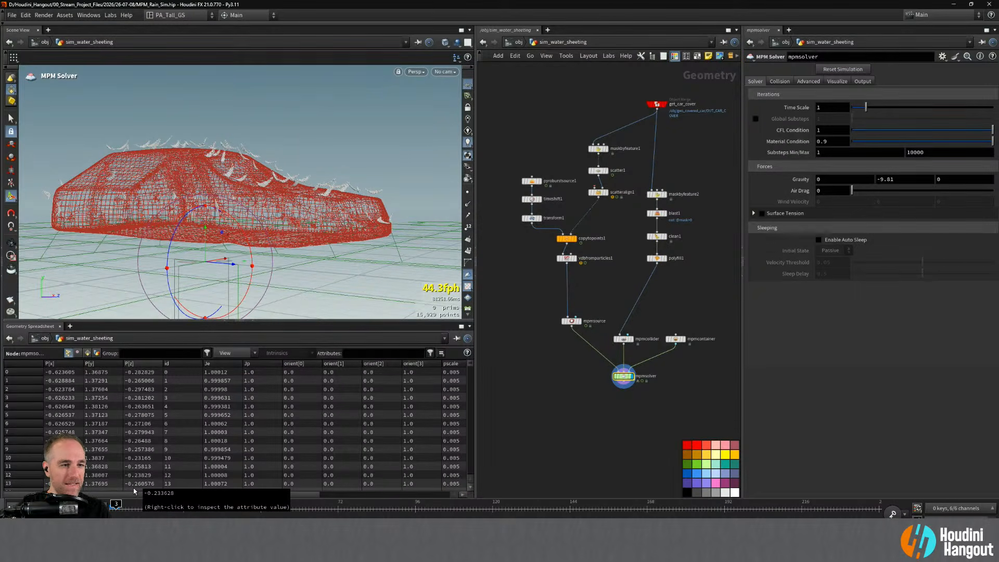
left_click_drag(249, 172, 289, 127, "alt")
right_click_drag(289, 127, 294, 119, "alt")
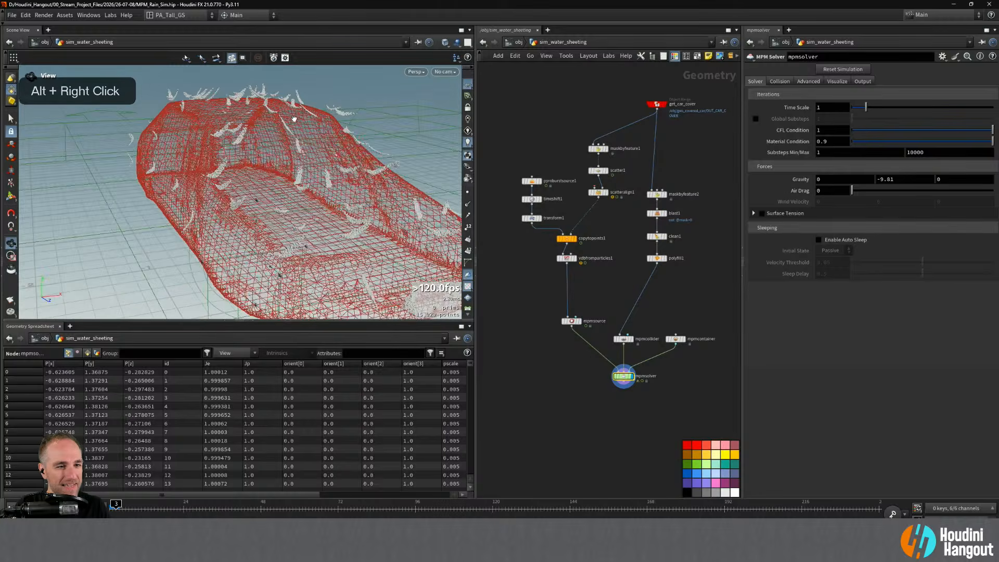
left_click_drag(294, 119, 307, 177, "alt")
right_click_drag(307, 177, 309, 185, "alt")
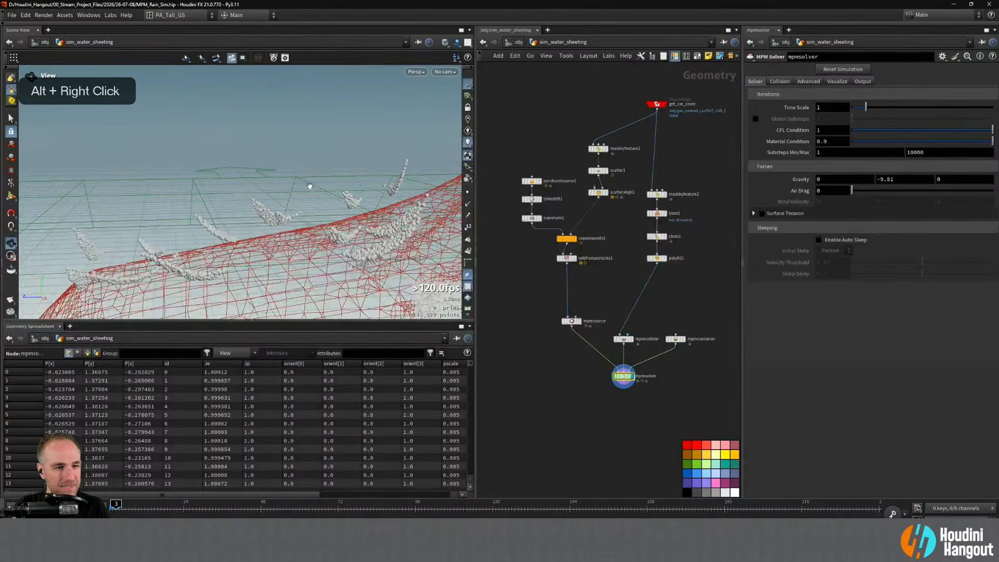
left_click_drag(310, 185, 373, 225, "alt")
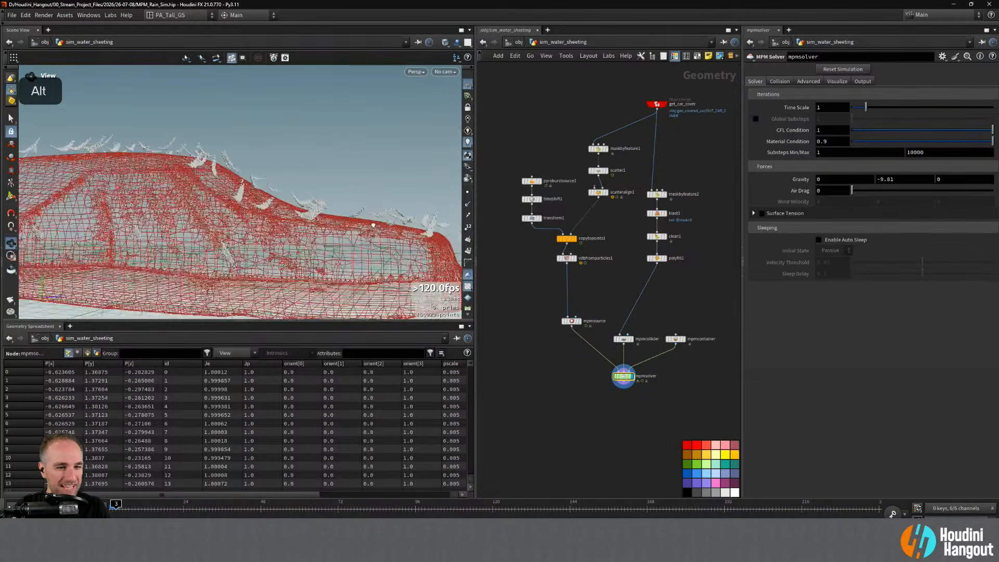
right_click_drag(373, 225, 383, 216, "alt")
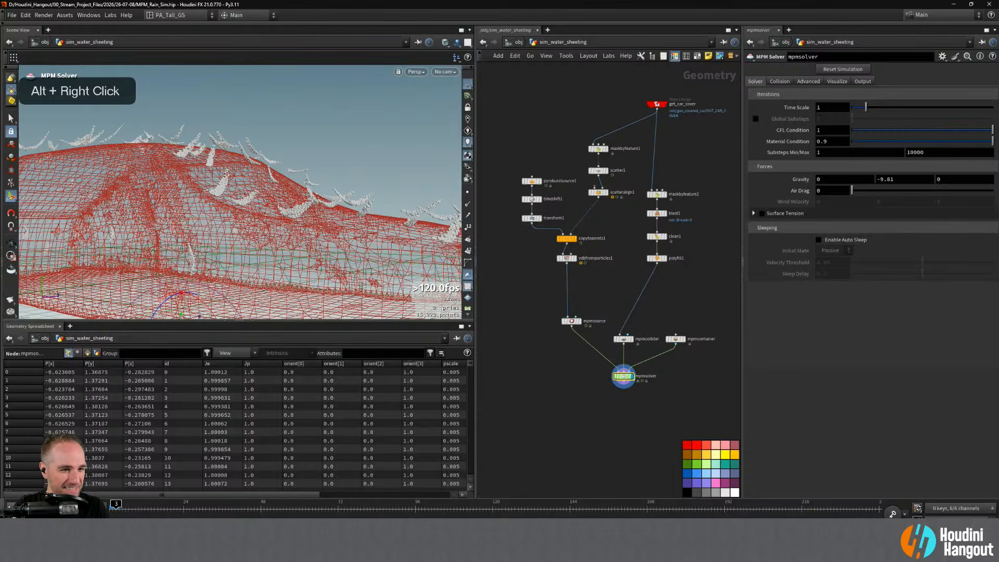
- Play the simulation from the start to frame 11 and examine the water on the car from the front and side
key("ctrl+Up")
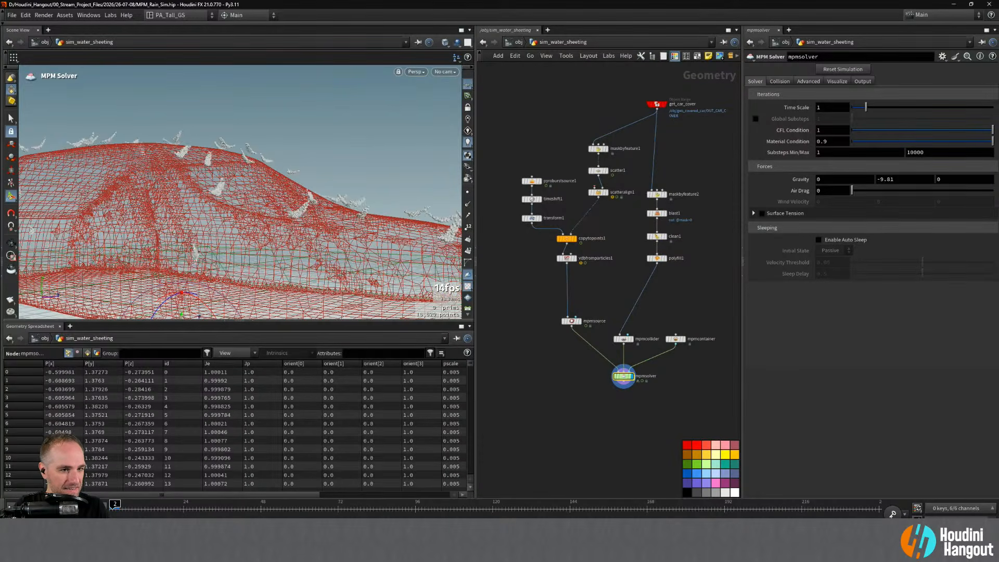
double_click(109, 513)
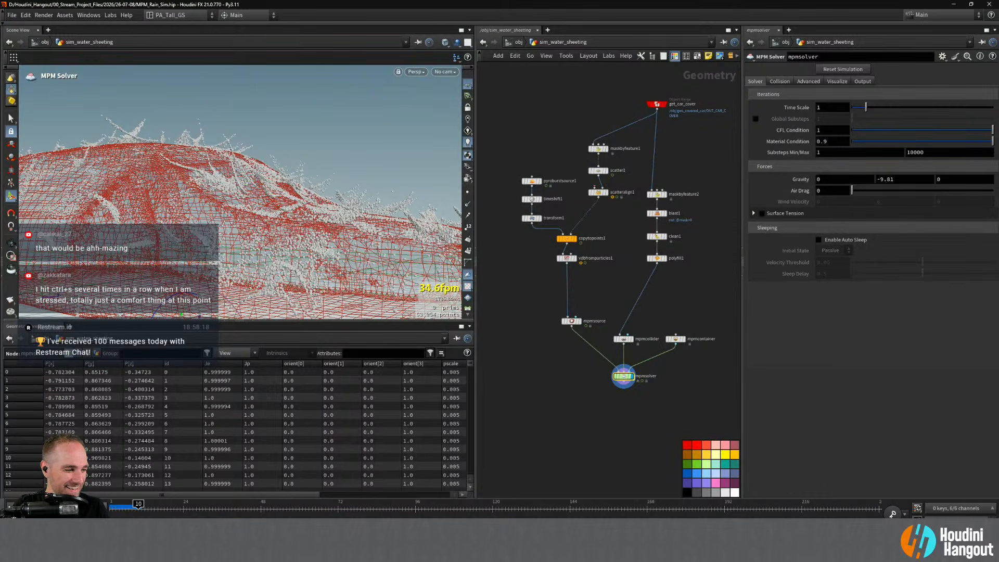
left_click_drag(346, 218, 364, 216, "alt")
right_click_drag(364, 216, 351, 212, "alt")
left_click_drag(351, 212, 256, 195, "alt")
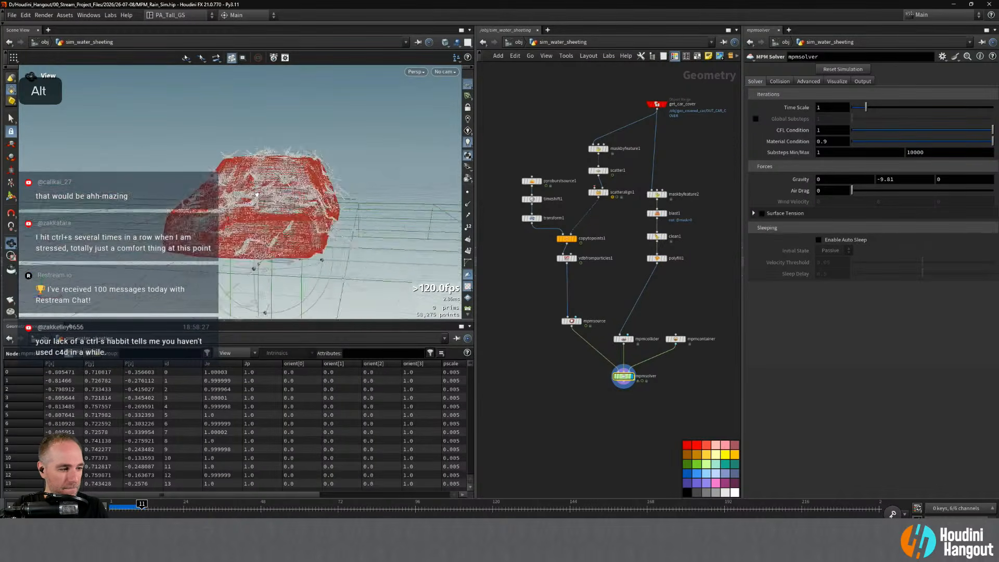
middle_click_drag(255, 194, 260, 197, "alt")
left_click_drag(260, 197, 306, 211, "alt")
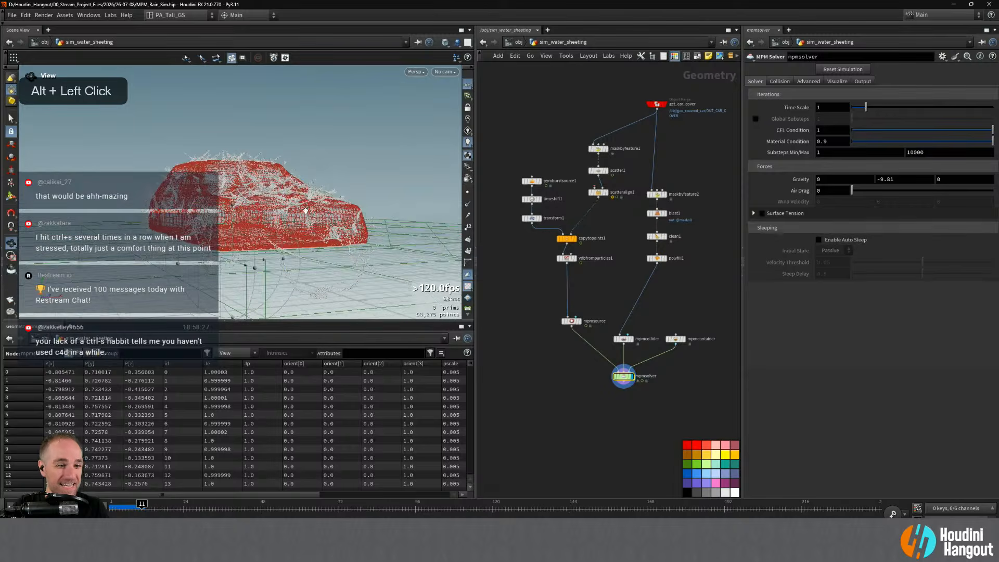
right_click_drag(305, 211, 348, 211, "alt")
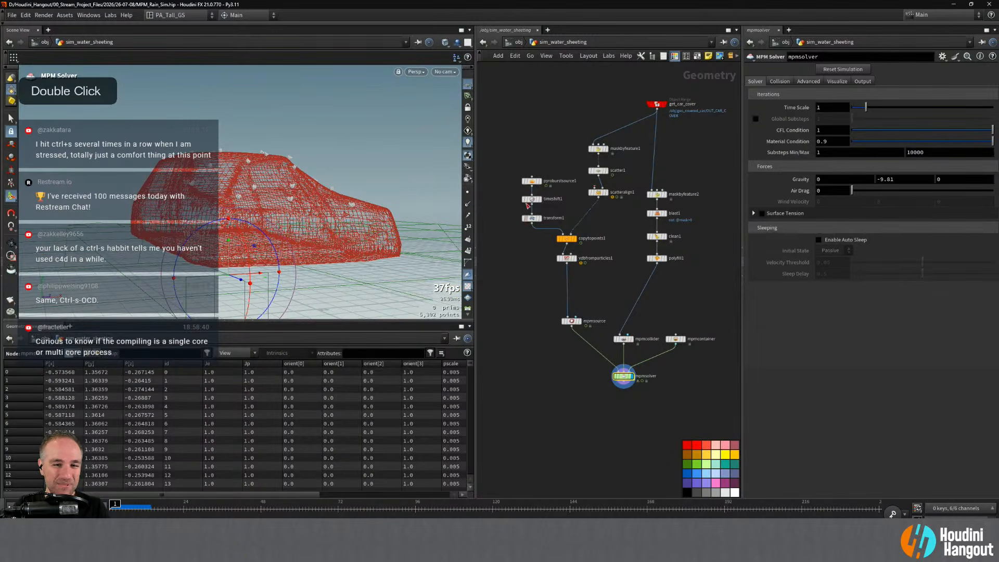
- Move the pyroburstsource, timeshift and transform nodes up together and inspect the initial splash points on the car at frame 1
left_click_drag(546, 225, 526, 163)
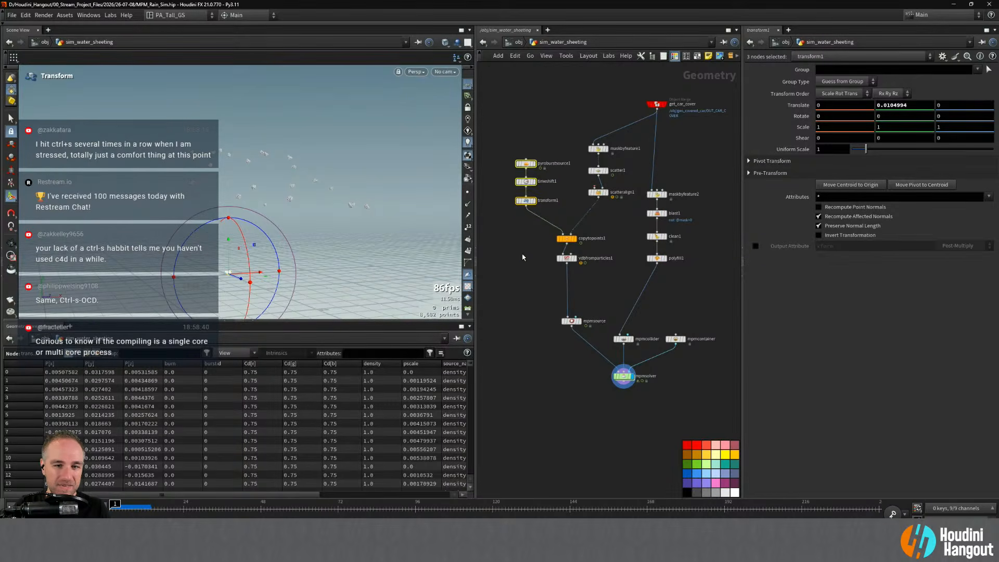
left_click(523, 306)
right_click_drag(276, 193, 252, 179, "alt")
left_click_drag(252, 179, 310, 197, "alt")
right_click_drag(311, 196, 250, 166, "alt")
middle_click_drag(250, 165, 306, 188, "alt")
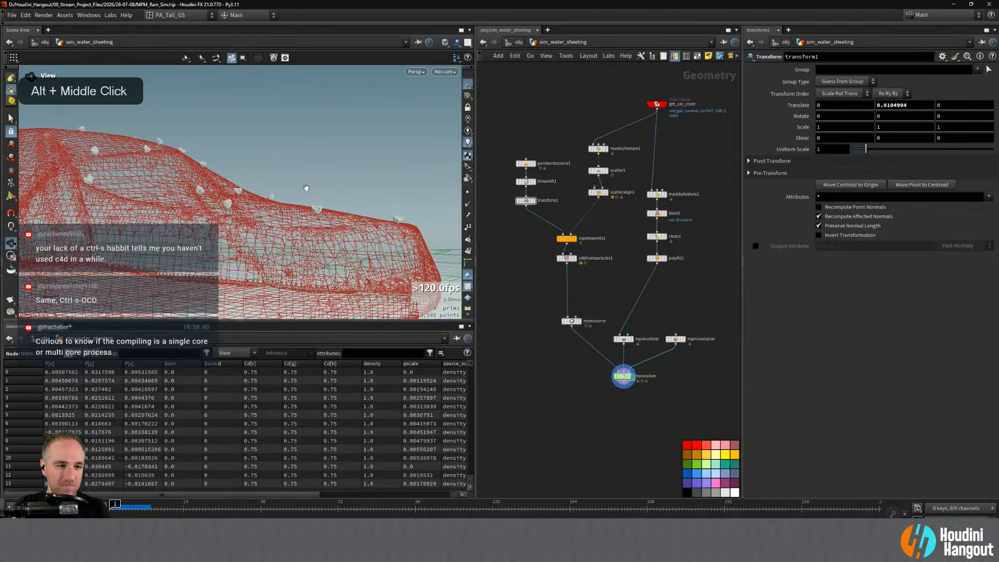
left_click_drag(306, 188, 243, 217, "alt")
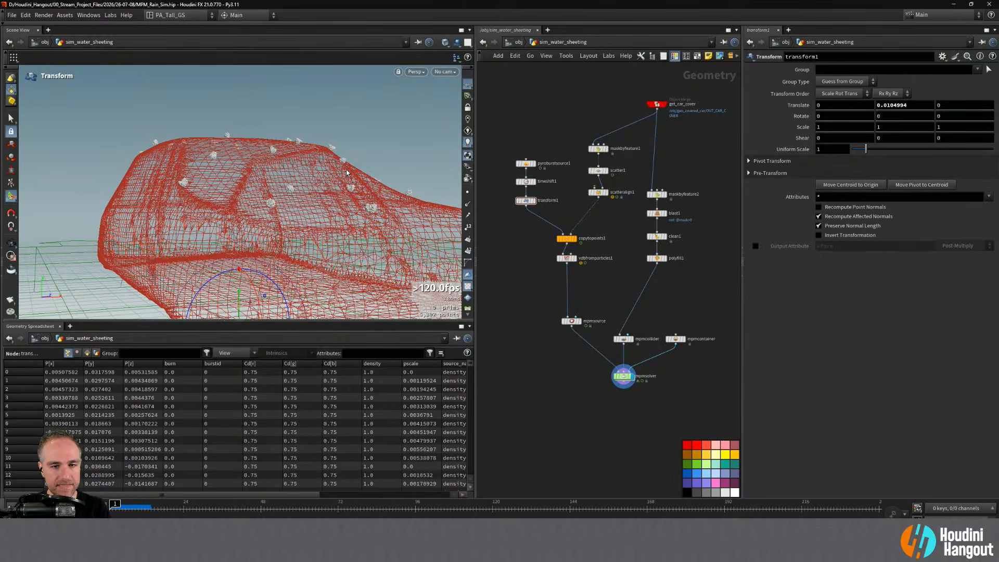
- Align mpmsource under vdbfromparticles1, insert a Point Wrangle between mpmsource and the MPM solver, and display the wrangle
left_click_drag(572, 324, 568, 325)
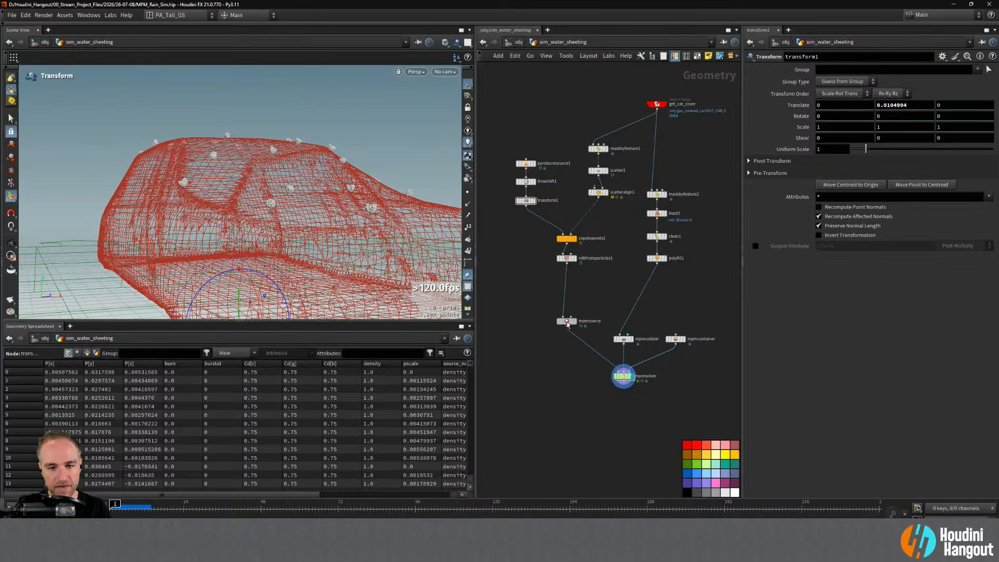
left_click(567, 322)
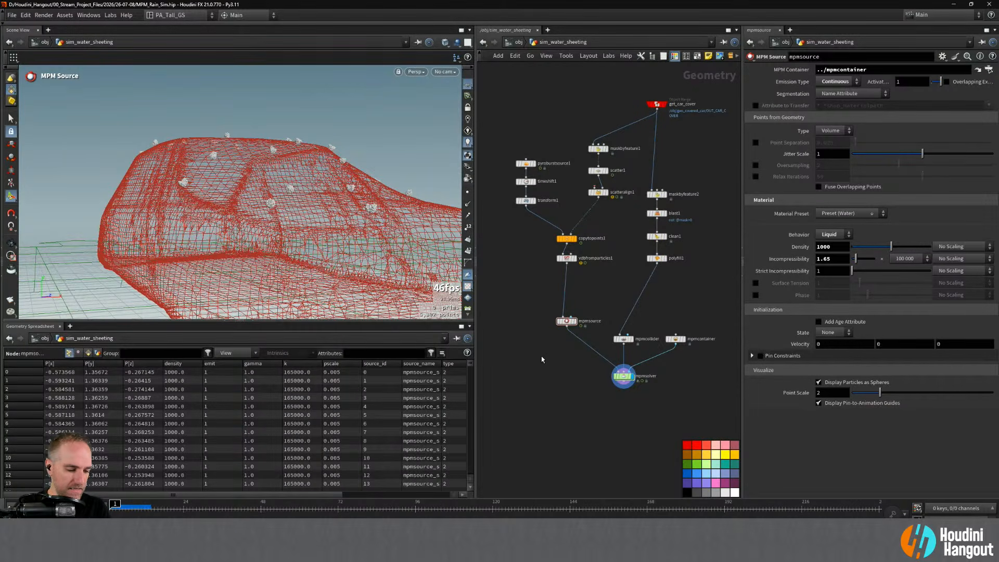
key("Tab")
type("point ve")
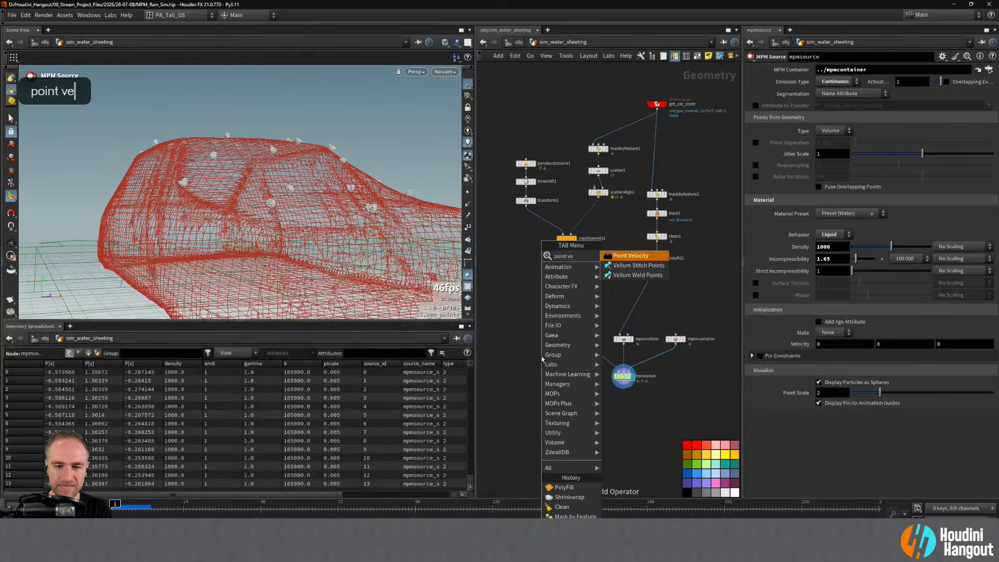
key("Tab")
type("point wr")
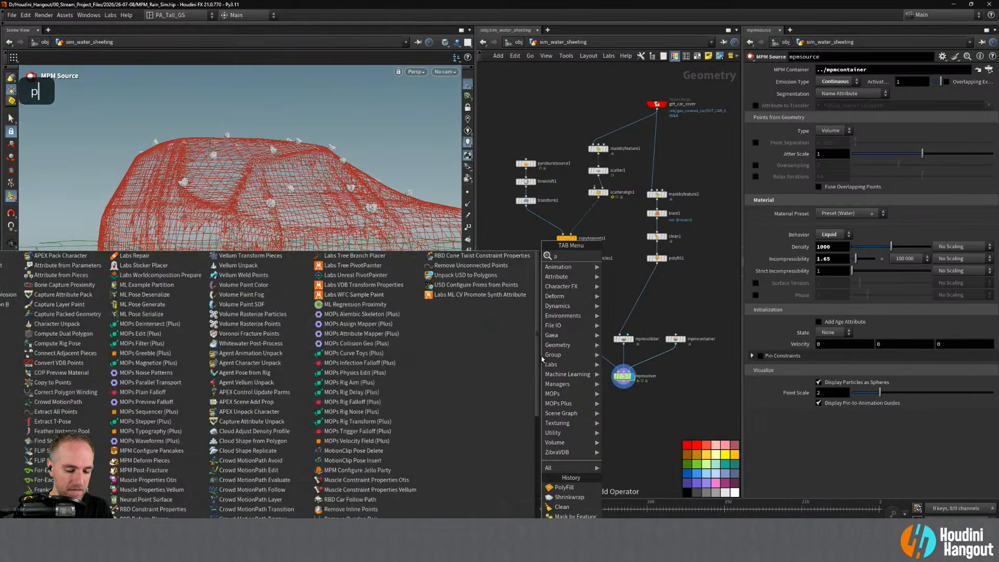
key("Return")
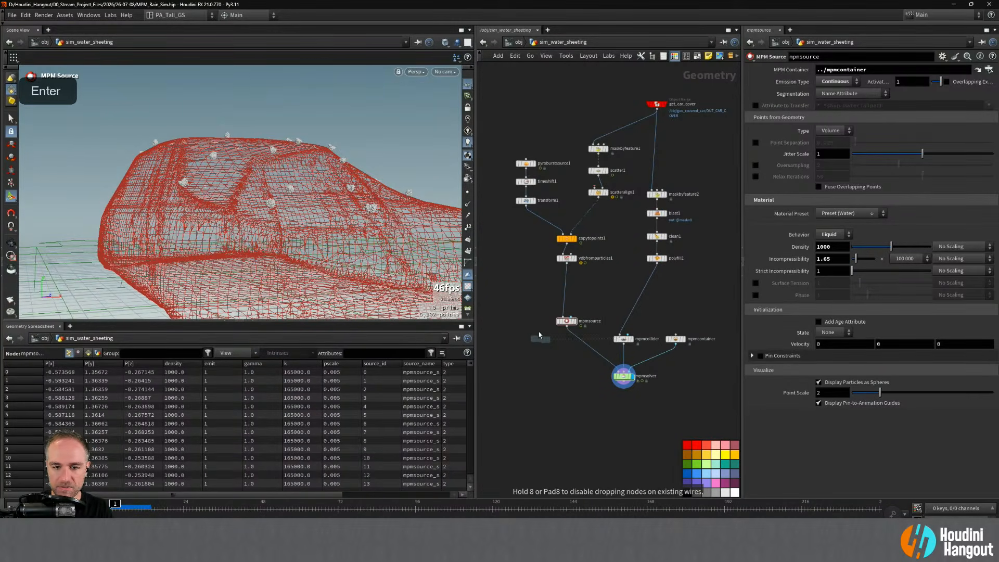
left_click(564, 296)
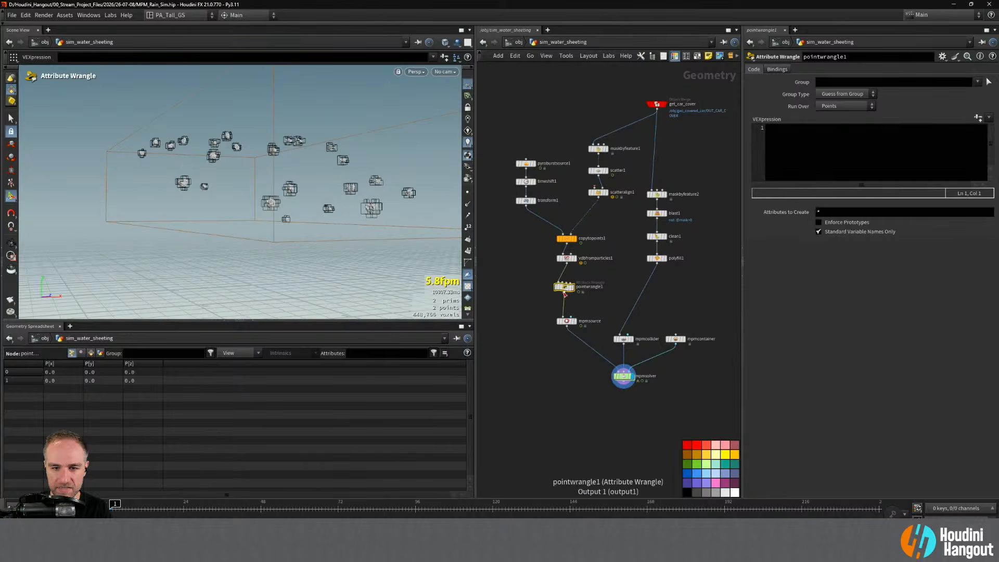
left_click_drag(570, 289, 567, 344)
left_click(574, 342)
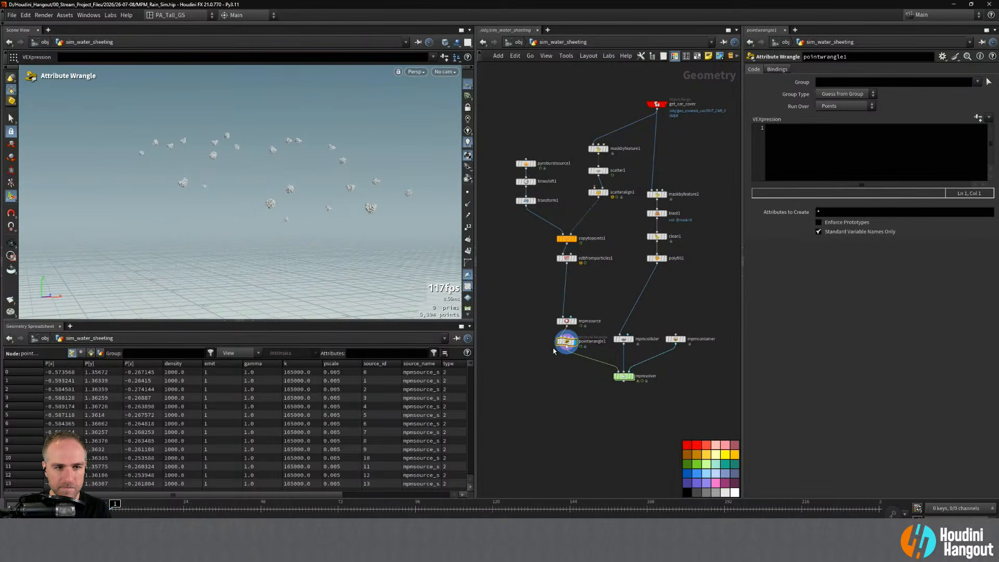
- Show point velocity trails in the viewport for a closer look at the splashes, and even out the mpmsource and wrangle spacing
left_click(468, 215)
right_click_drag(306, 170, 303, 195, "alt")
left_click_drag(304, 195, 311, 227, "alt")
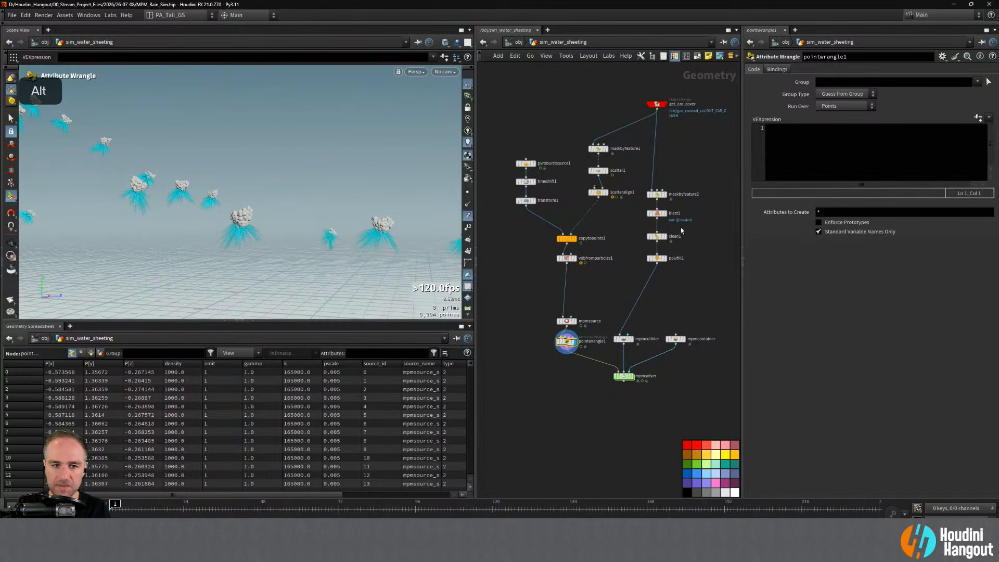
left_click_drag(568, 324, 567, 341)
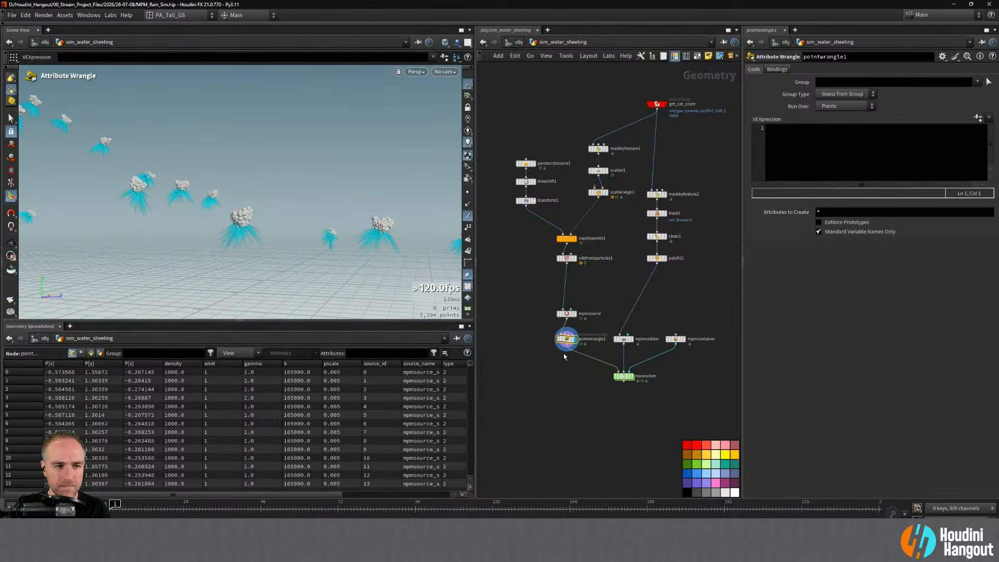
- Write v@v *= ch("Velocity_Scale"); in the point wrangle and create its Velocity Scale parameter
left_click(784, 142)
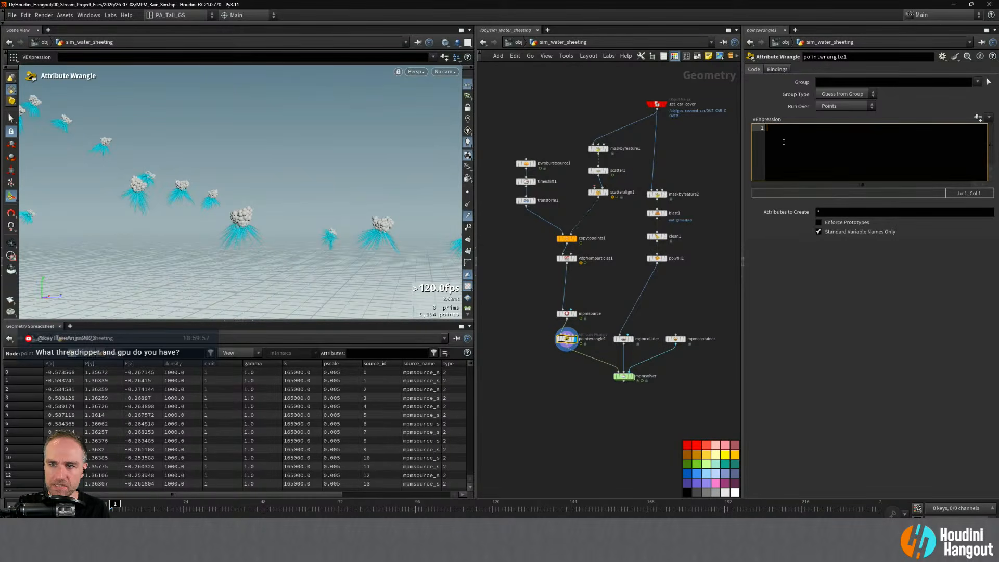
type("v@v")
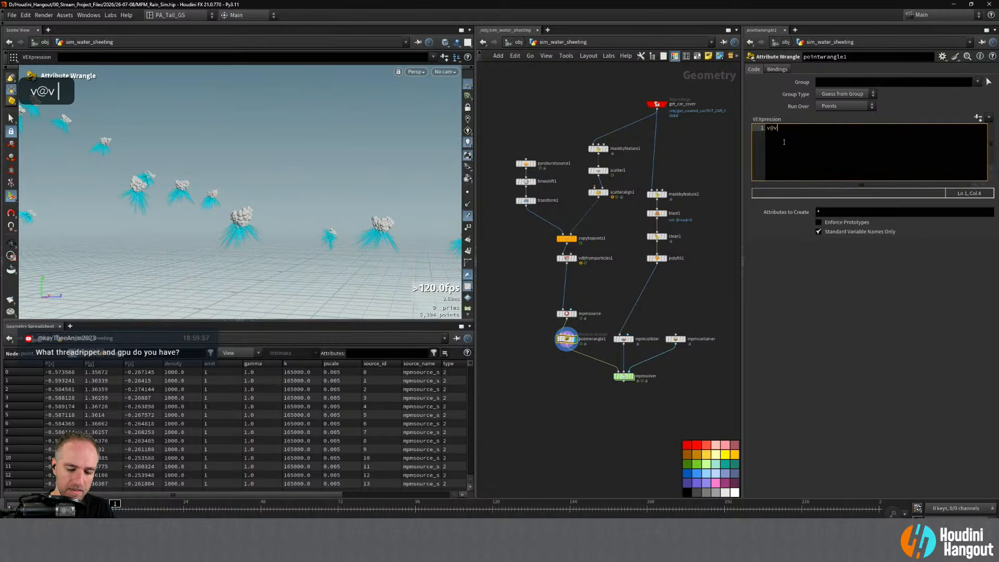
type(" *= ")
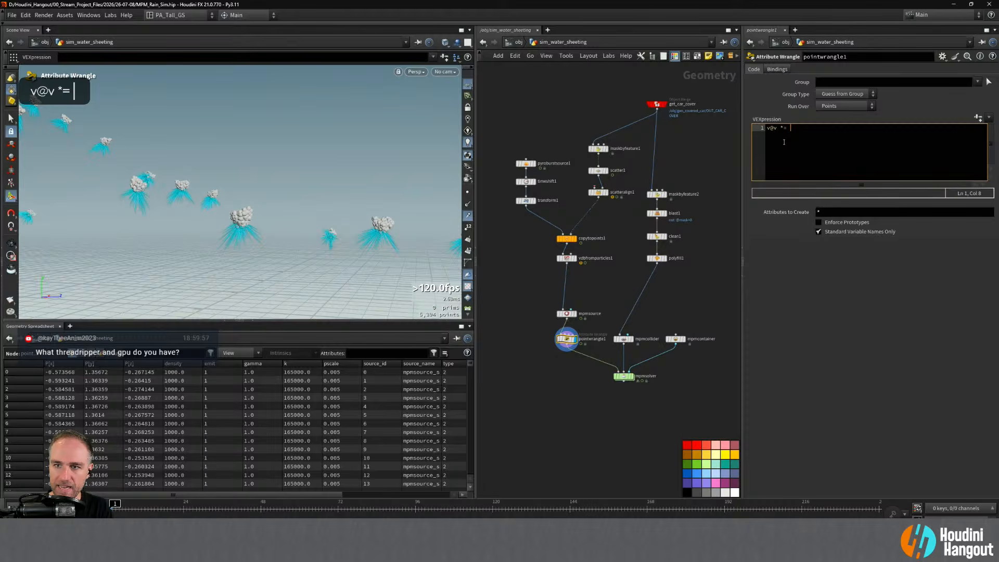
type("ch(")
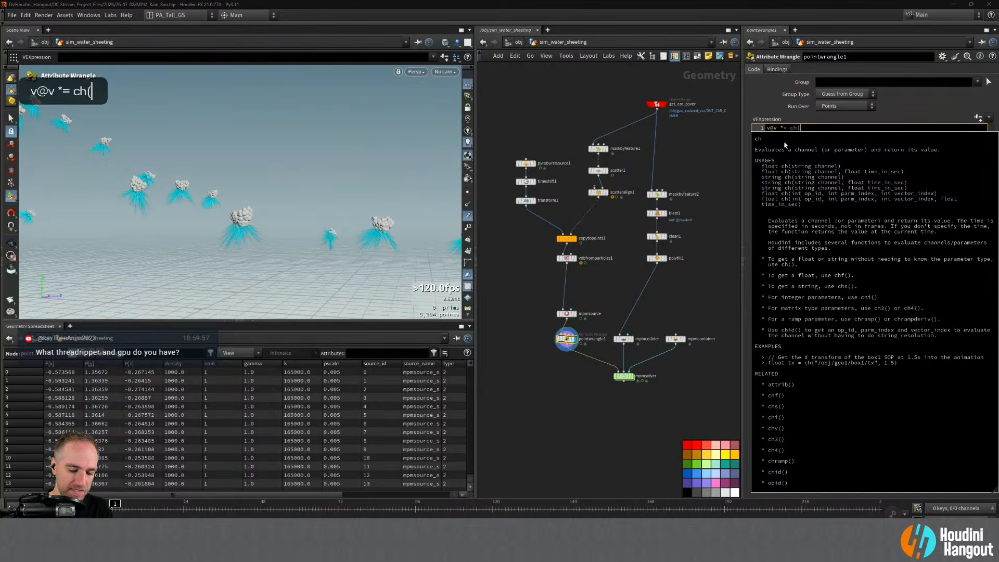
type("\"")
type("Velocity")
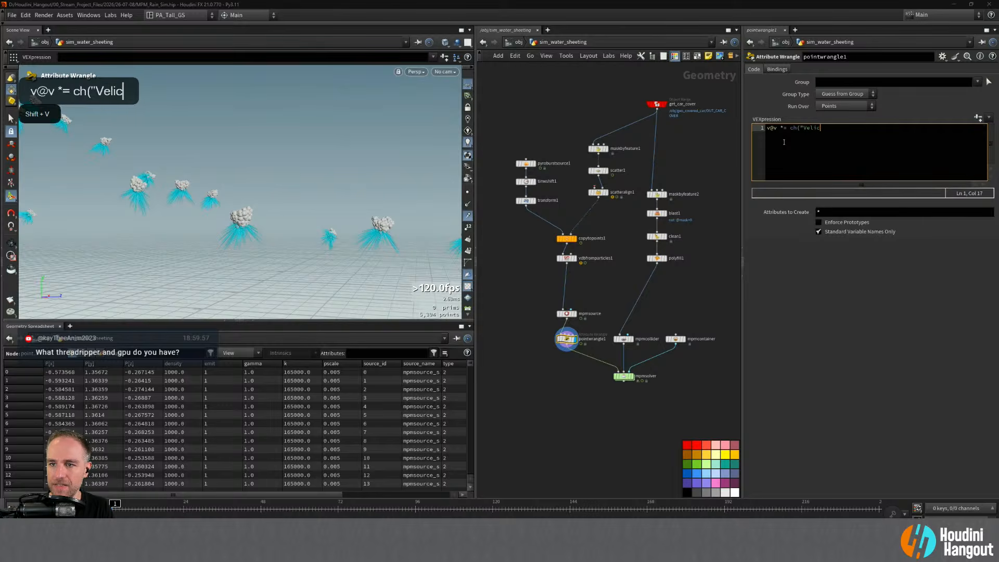
type("_Sca")
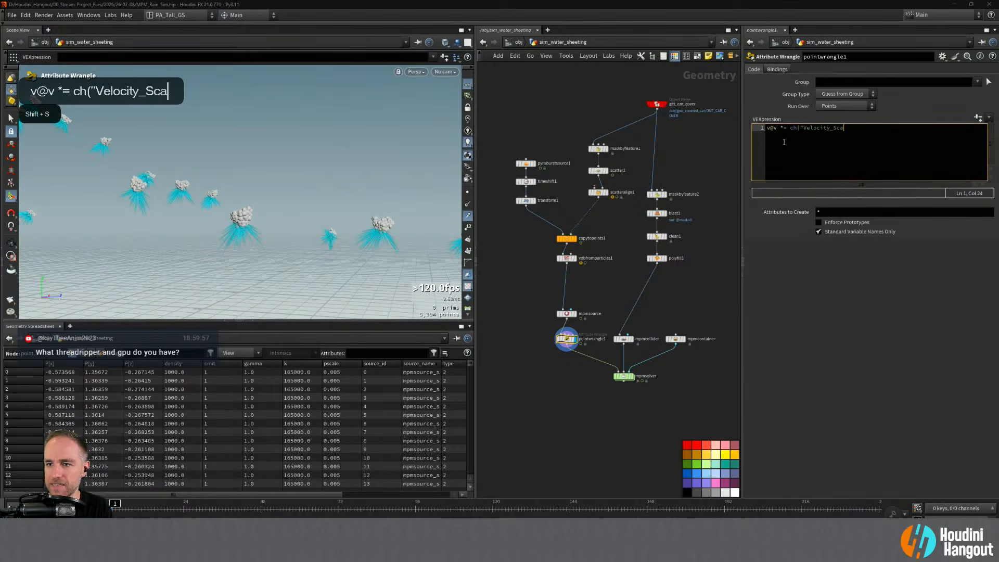
type("le\");")
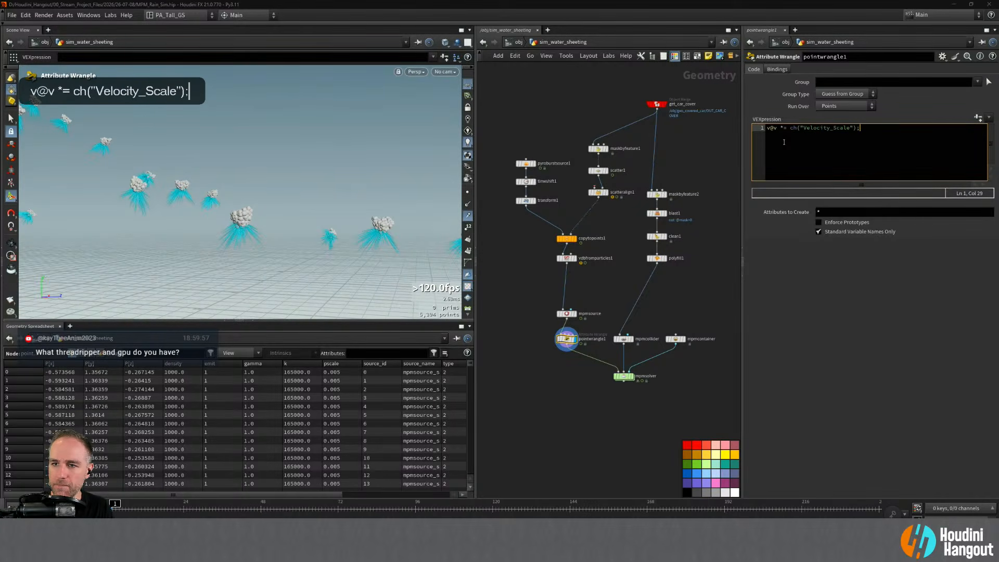
left_click(977, 118)
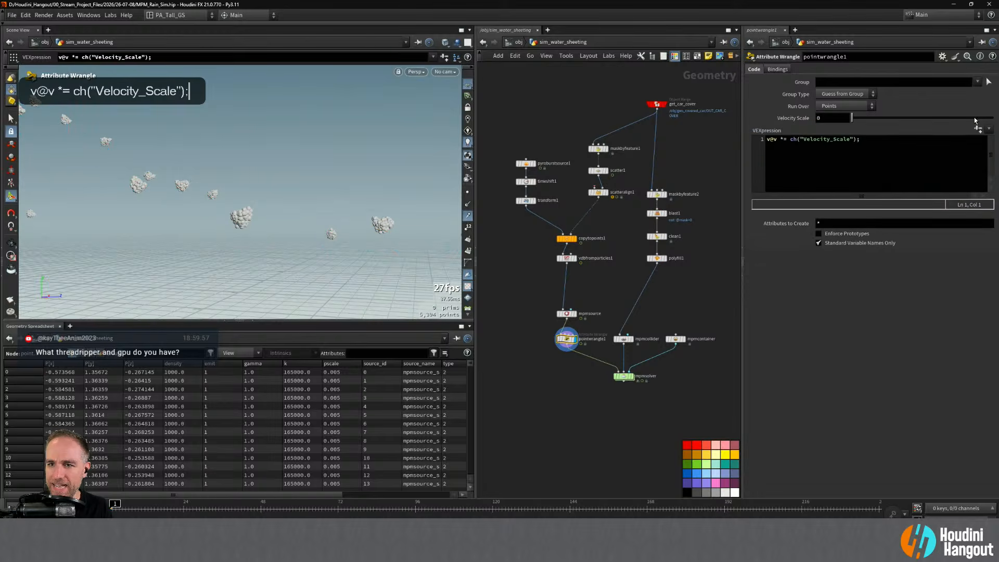
- Set the wrangle's Velocity Scale to 0.5 and display mpmsource to compare the unscaled velocities
left_click(830, 120)
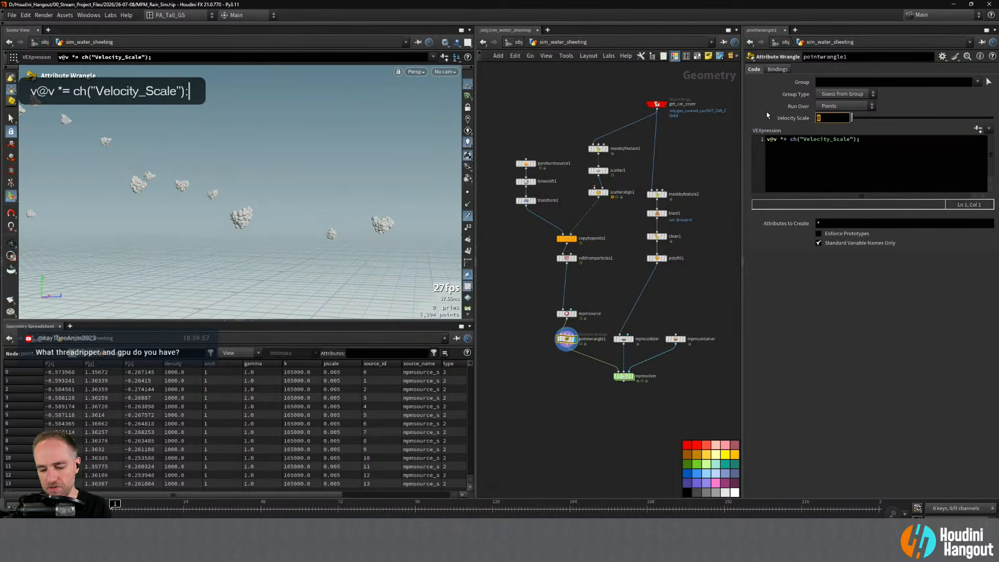
type("1")
key("Return")
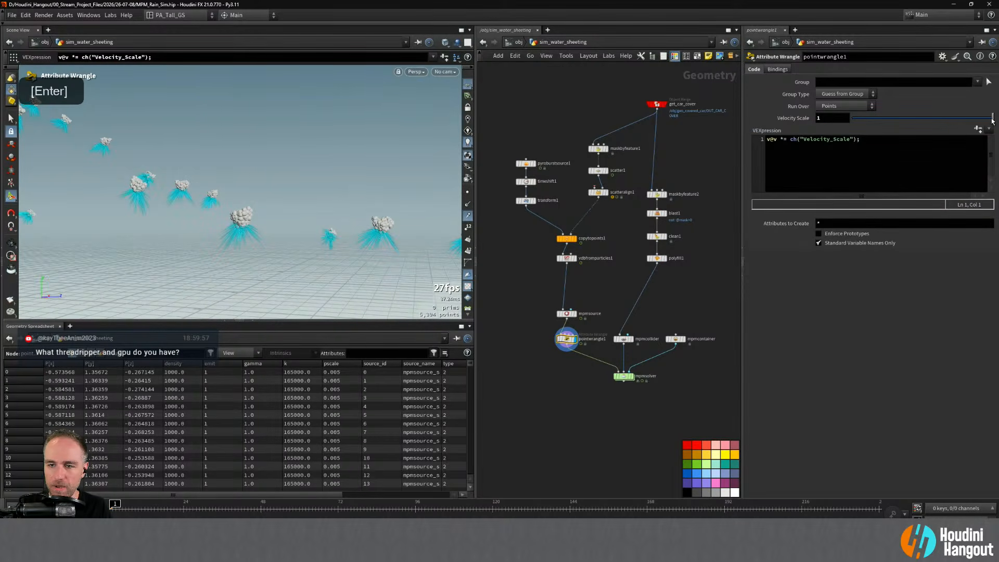
mouse_move(992, 121)
left_mouse_down()
mouse_move(924, 120)
mouse_move(923, 128)
left_mouse_up()
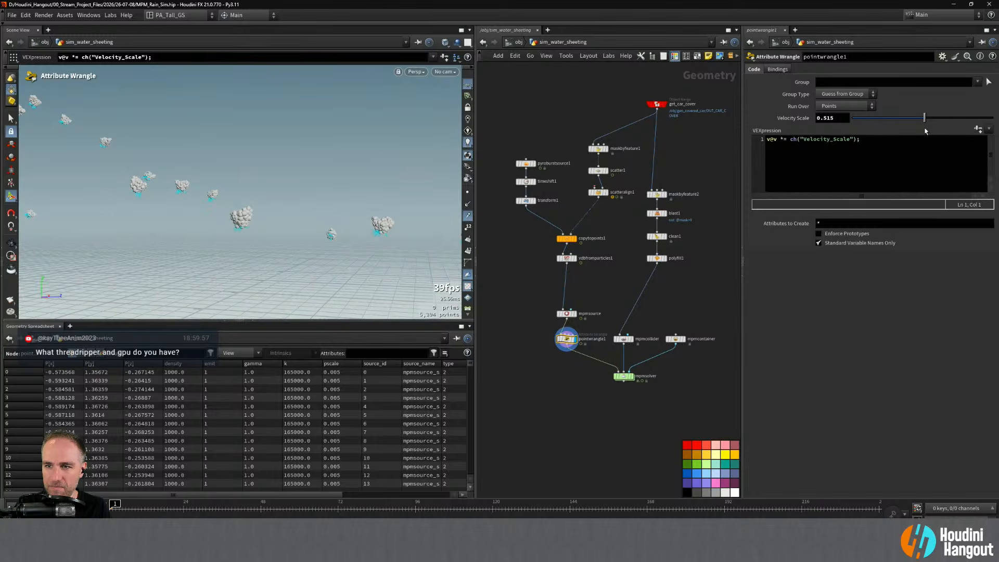
double_click(832, 118)
type("0.5")
key("Return")
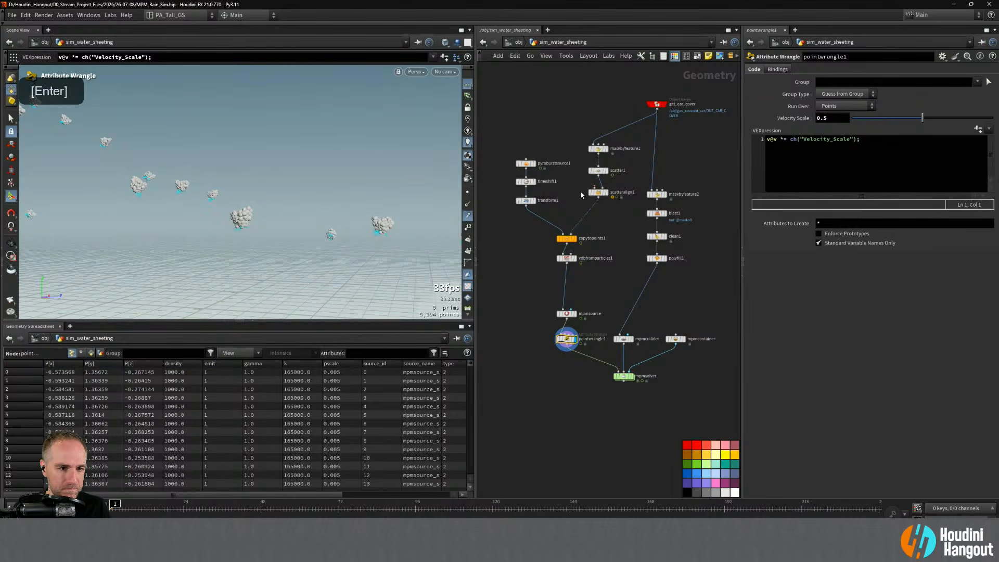
left_click(575, 314)
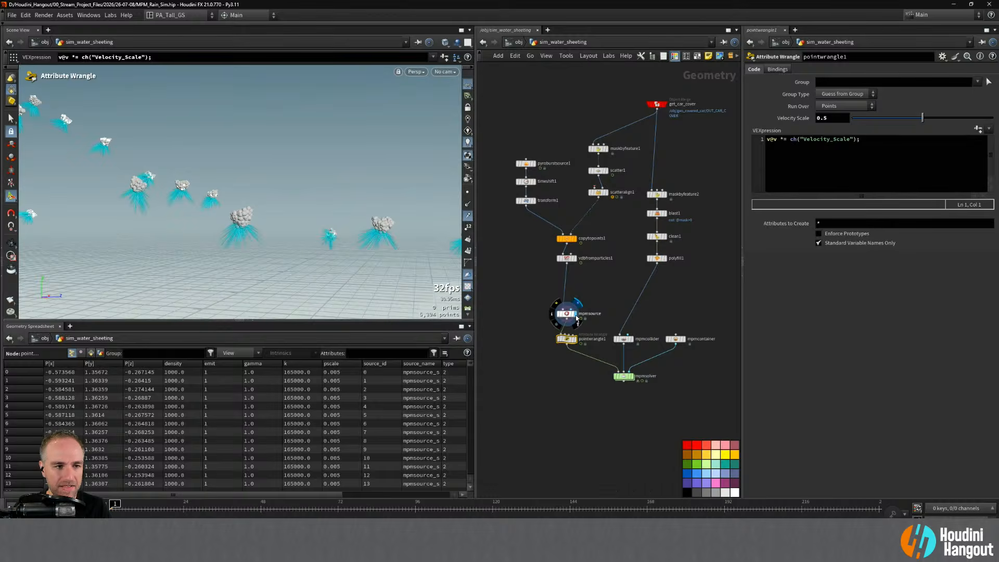
- Move mpmsource up to make room and insert an Attribute Randomize node between it and pointwrangle1
left_click(565, 314)
left_click_drag(357, 243, 339, 225, "alt")
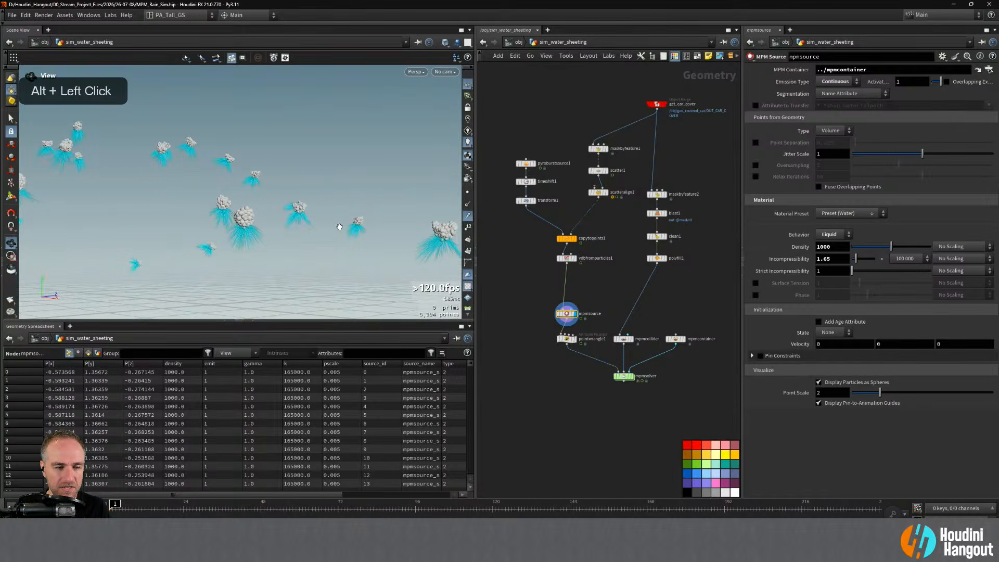
right_click_drag(339, 226, 359, 243, "alt")
left_click_drag(566, 314, 566, 292)
right_click_drag(211, 197, 301, 222, "alt")
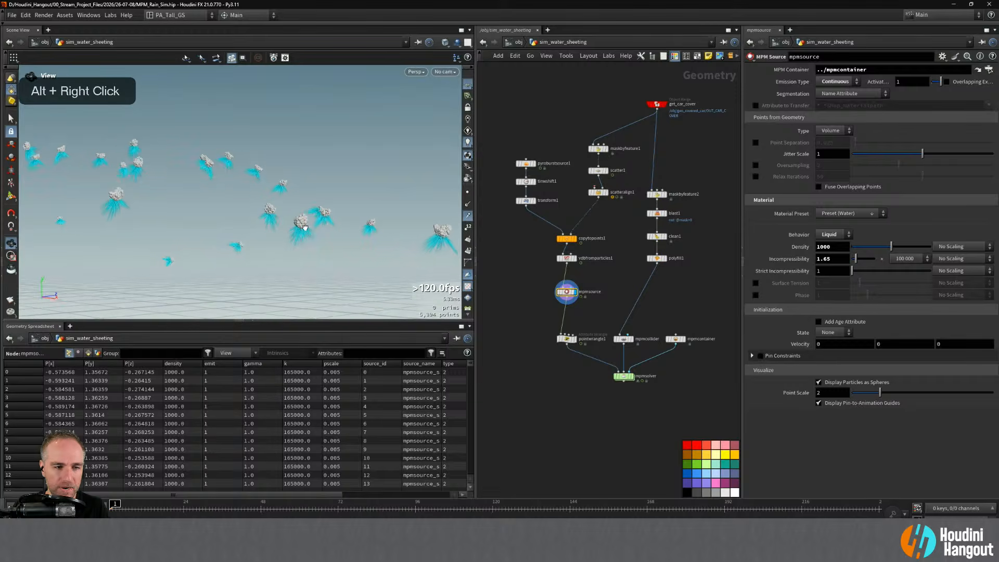
left_click_drag(301, 222, 274, 219, "alt")
key("Tab")
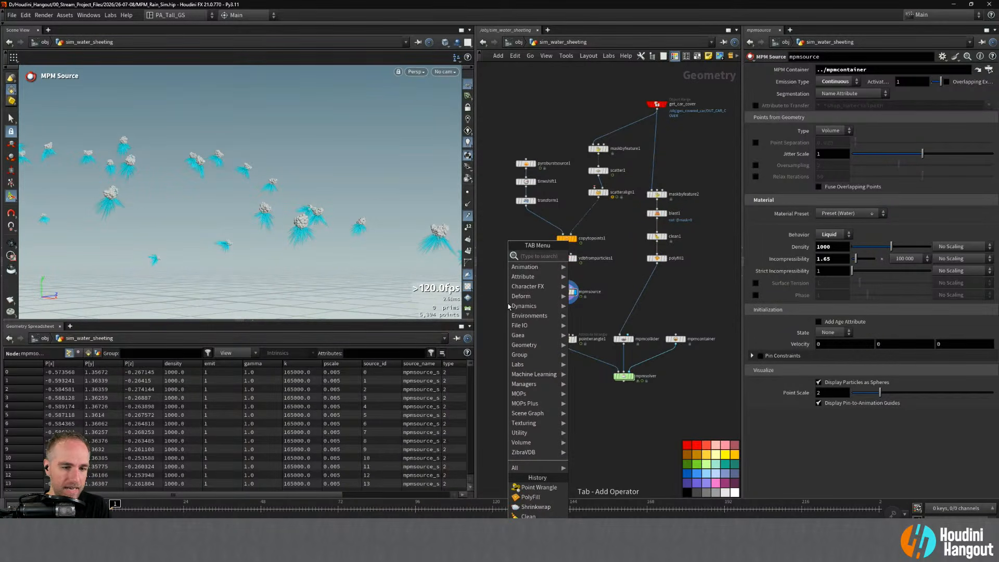
type("att rand")
key("Return")
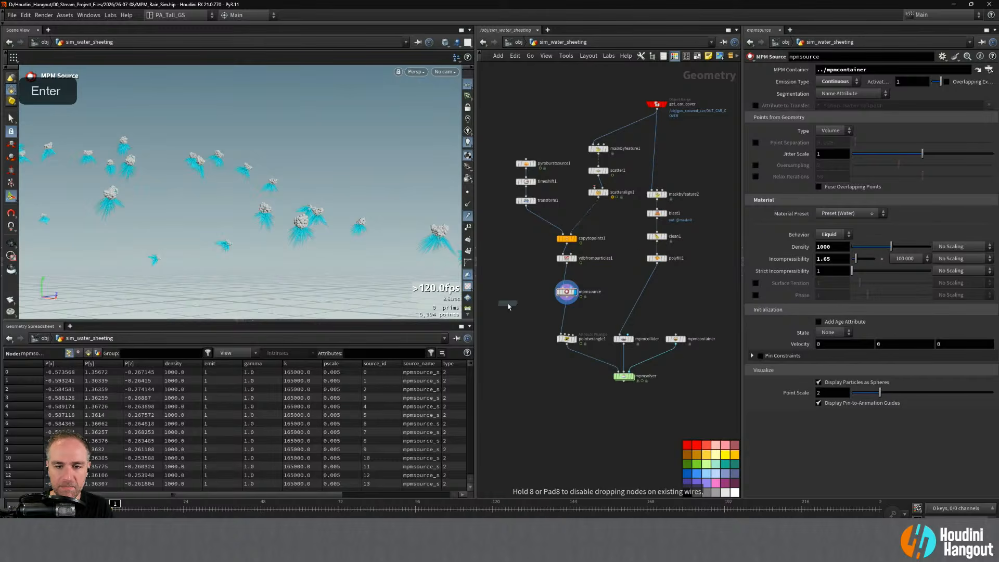
left_click(563, 316)
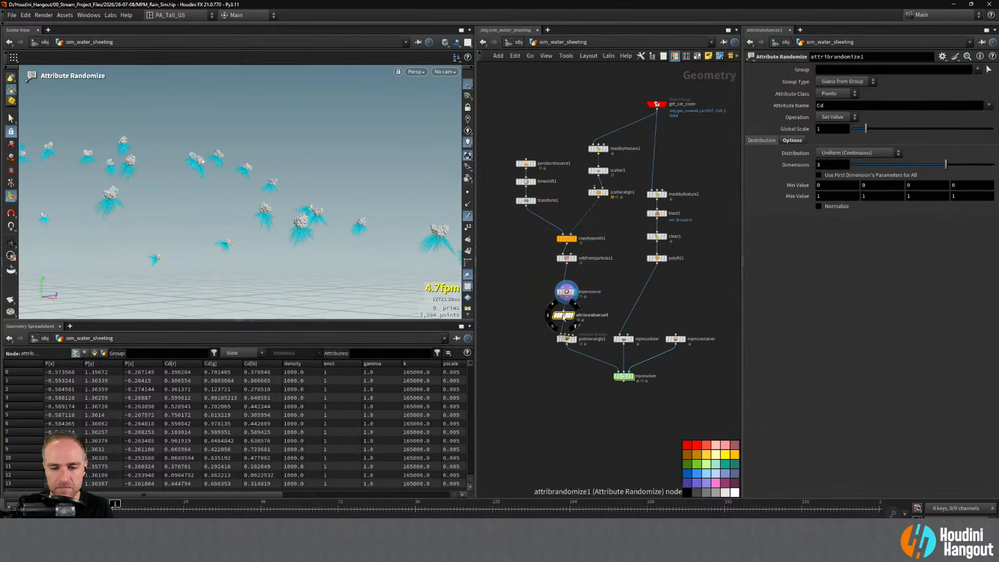
right_click_drag(551, 370, 554, 370)
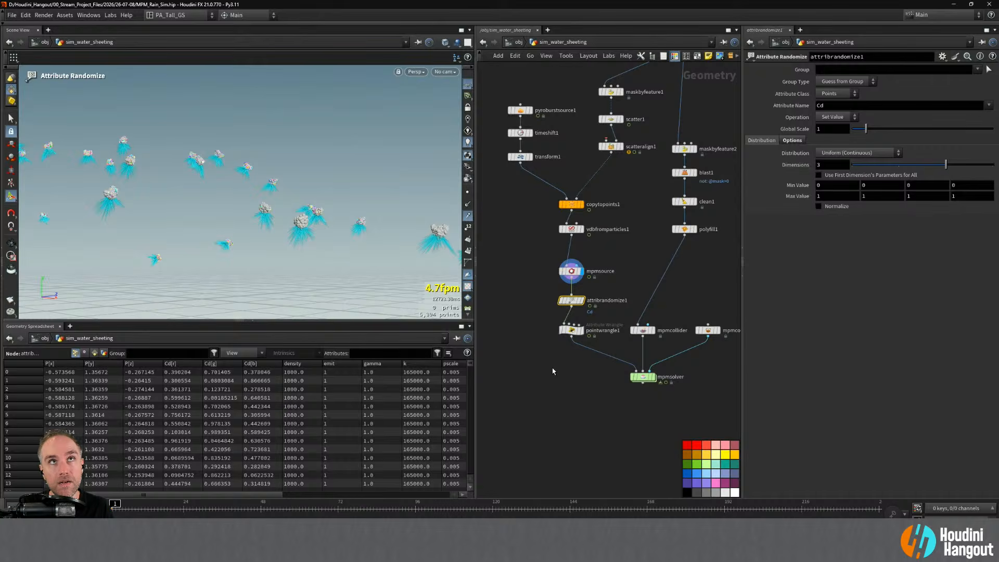
- Set the randomize node's attribute name to v and its distribution to Inside Sphere
double_click(841, 105)
type("v")
key("Return")
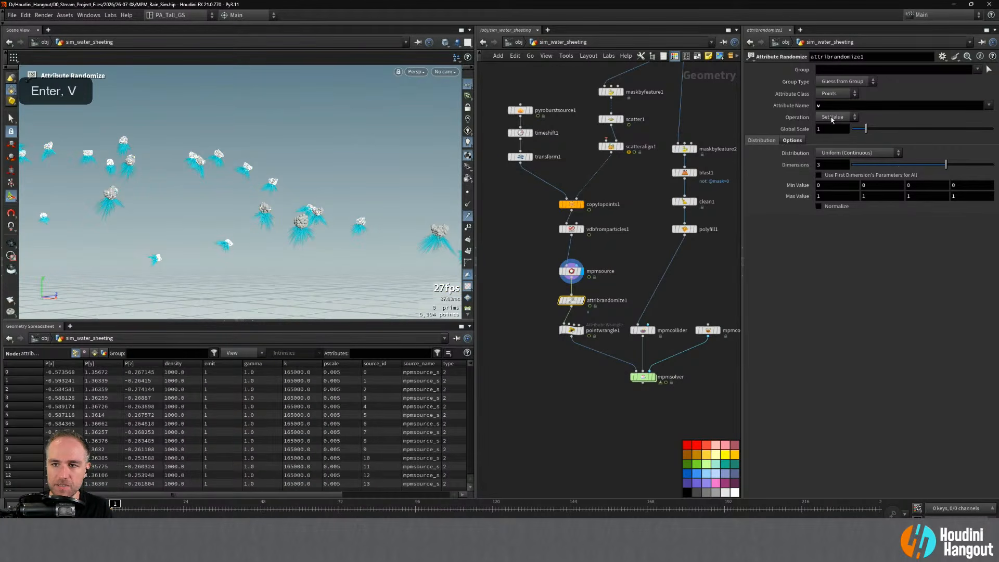
left_click(854, 152)
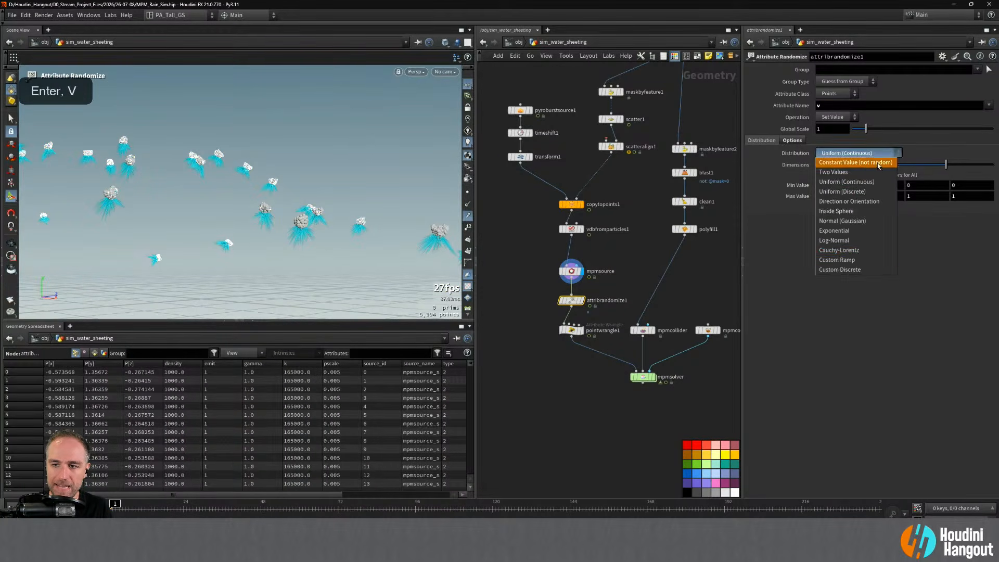
left_click(840, 212)
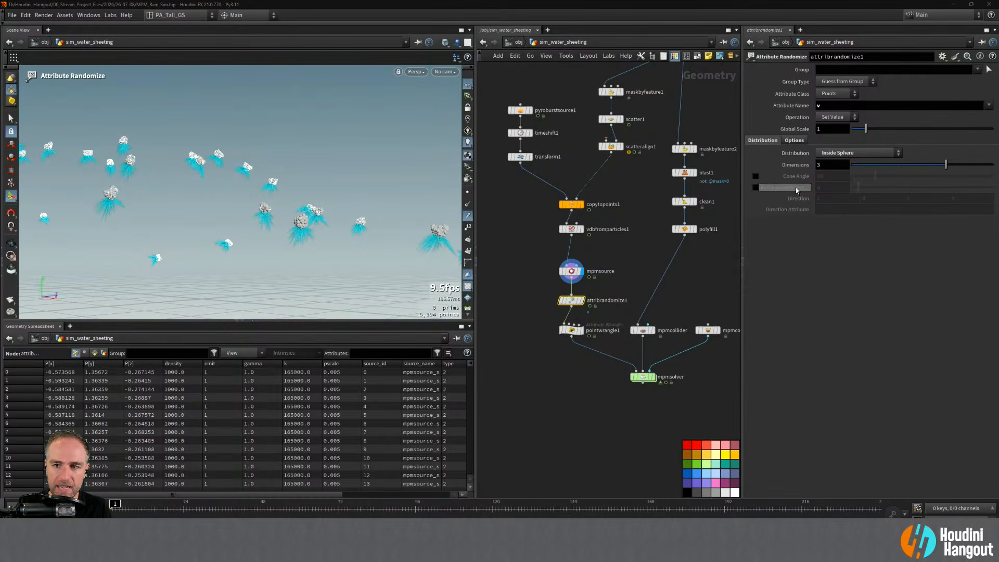
- Enable Bias Toward Direction on the randomize node and set the direction to 0, 1, 0
left_click(756, 188)
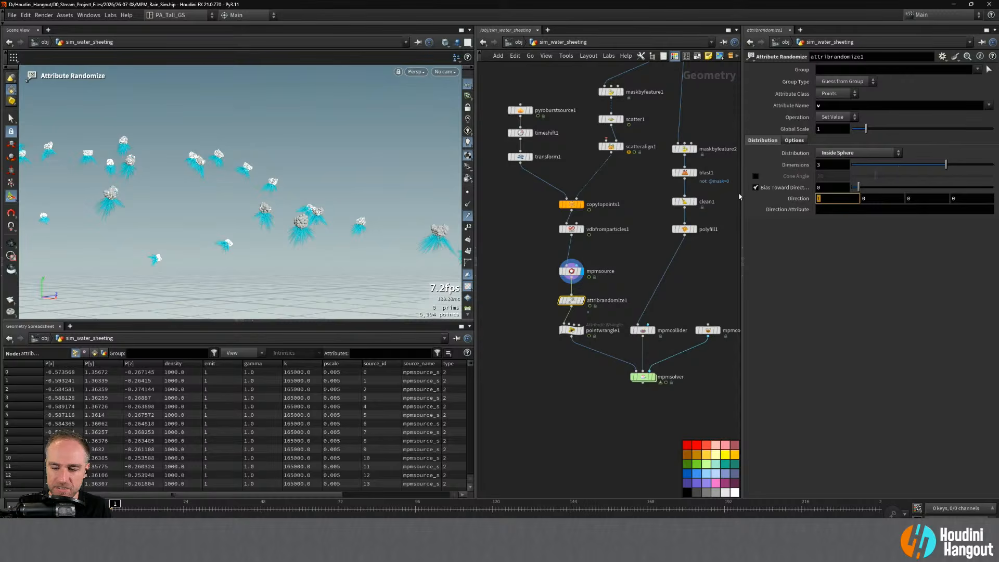
type("0")
key("Tab")
type("1")
key("Return")
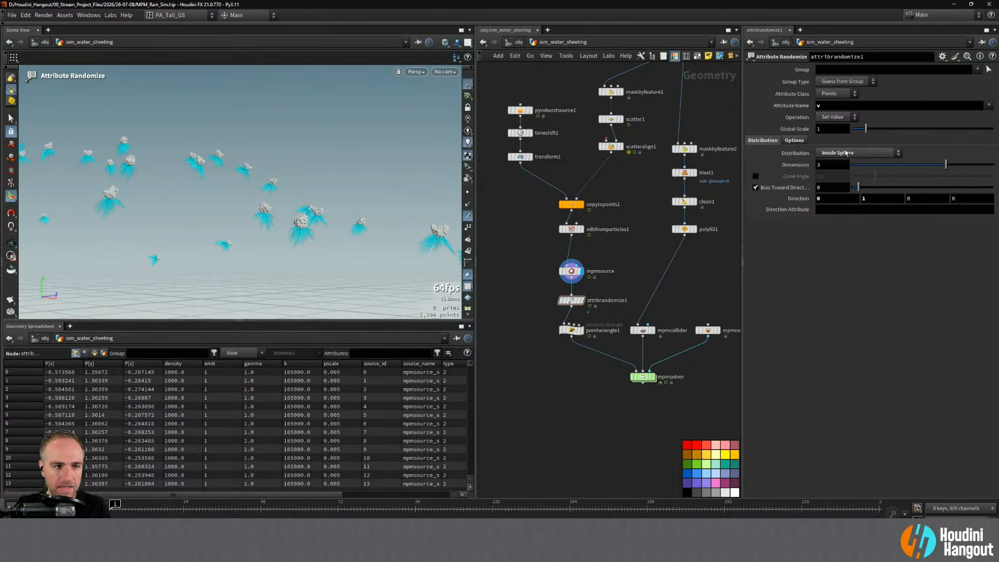
- Display attribrandomize1 and raise its Global Scale to 1.44
mouse_move(867, 129)
left_mouse_down()
mouse_move(848, 132)
mouse_move(872, 131)
mouse_move(862, 133)
left_mouse_up()
key("ctrl+z")
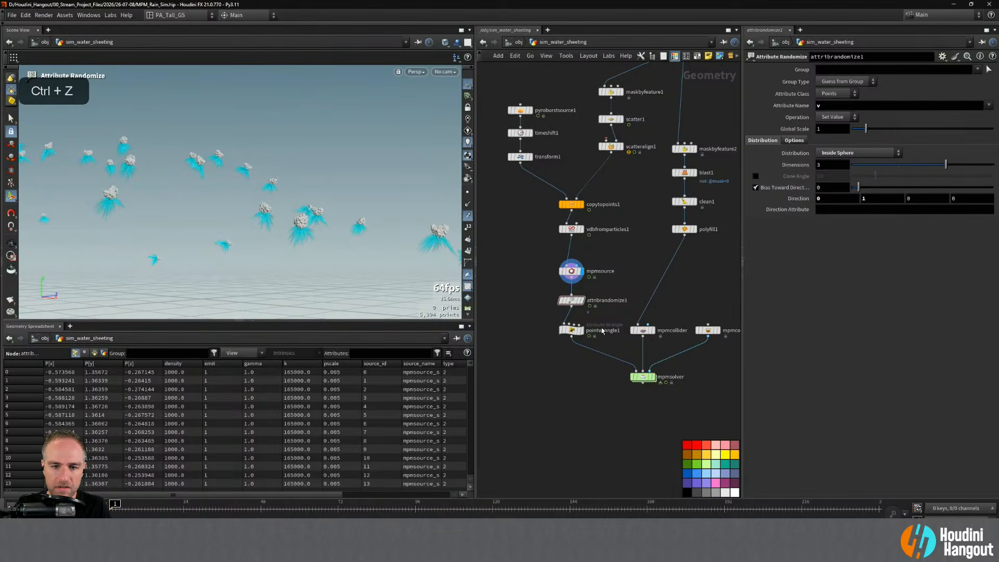
left_click(573, 305)
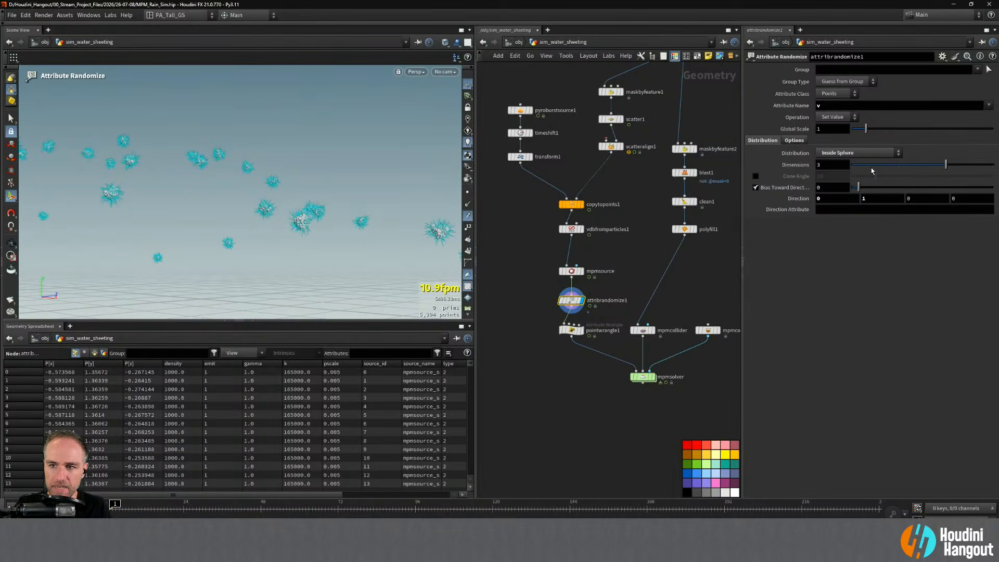
mouse_move(866, 130)
left_mouse_down()
mouse_move(855, 130)
mouse_move(872, 130)
left_mouse_up()
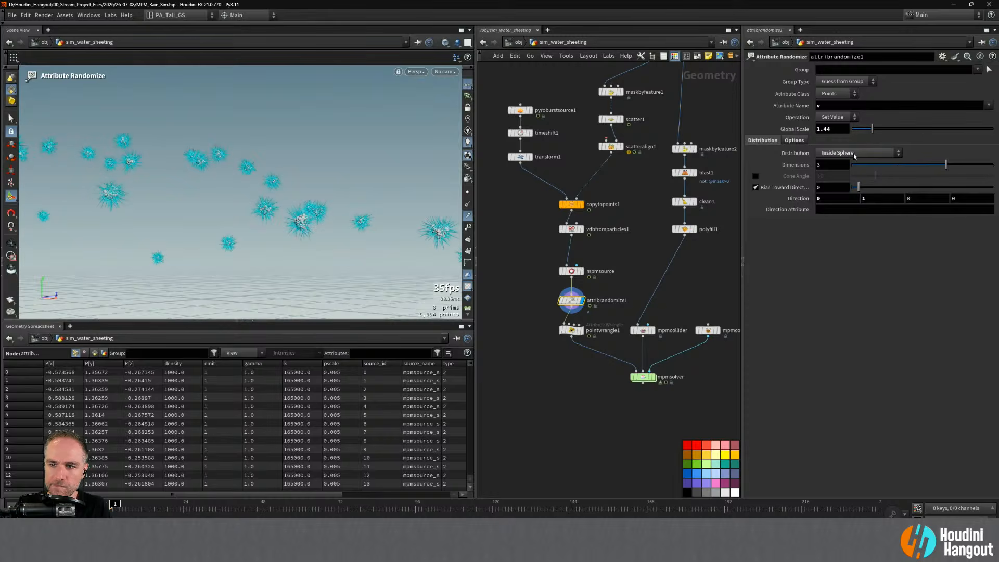
- Enable Cone Angle at 23.9 on attribrandomize1 and set its operation to Add Value
left_click(755, 175)
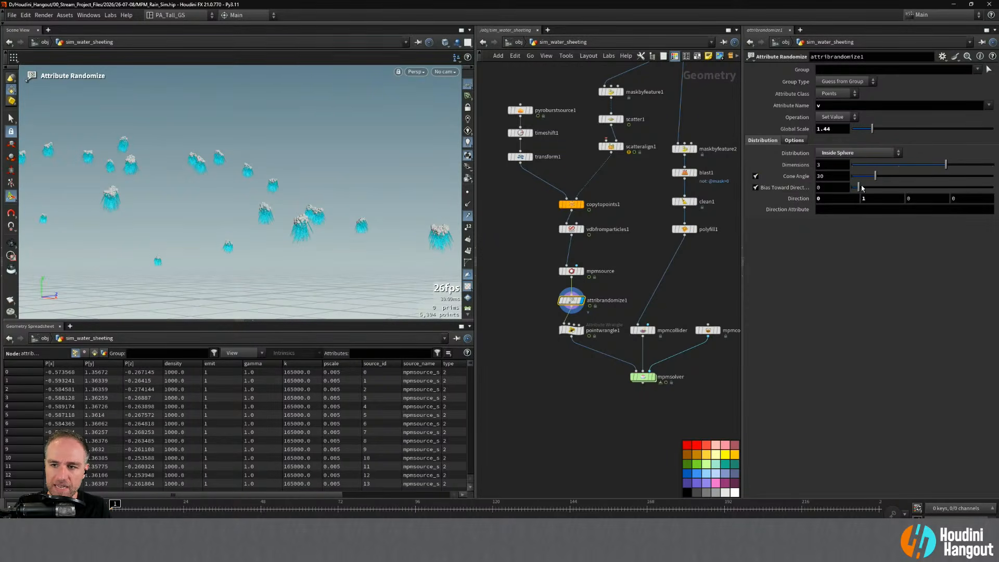
mouse_move(875, 175)
left_mouse_down()
mouse_move(858, 176)
mouse_move(871, 176)
left_mouse_up()
left_click(837, 117)
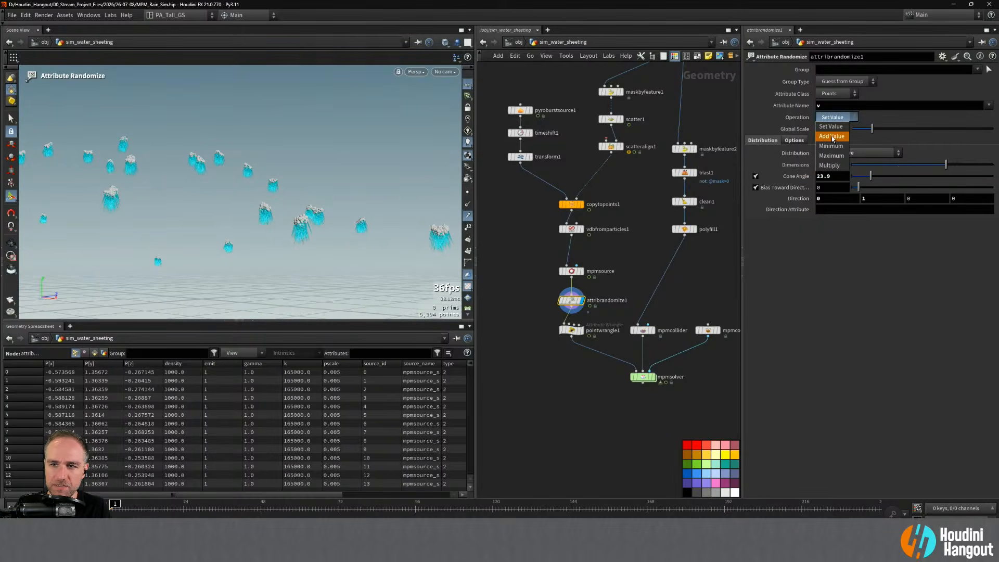
left_click(832, 136)
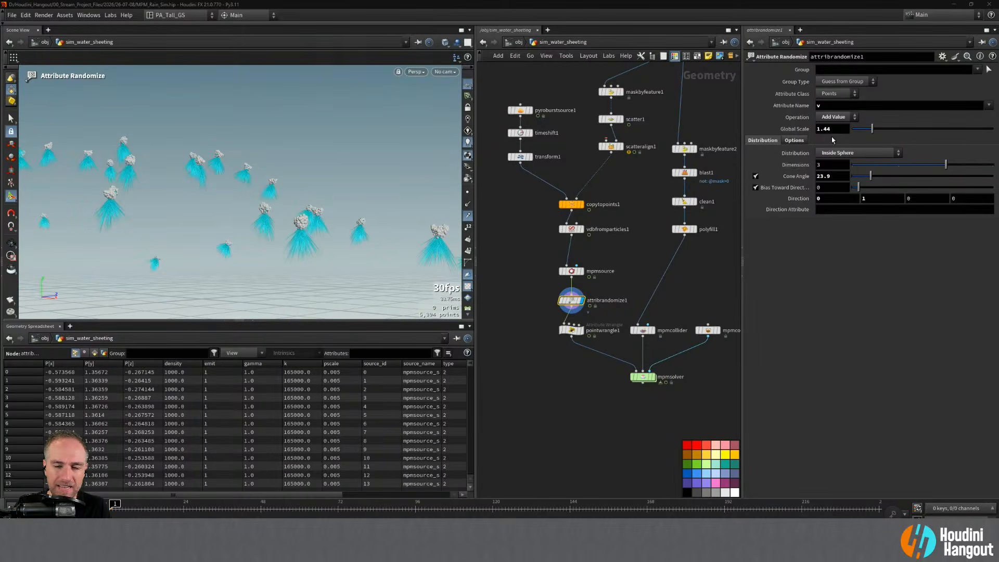
- Reset the randomize node's Global Scale to its default and narrow the Cone Angle to 14
middle_click(825, 129, "ctrl")
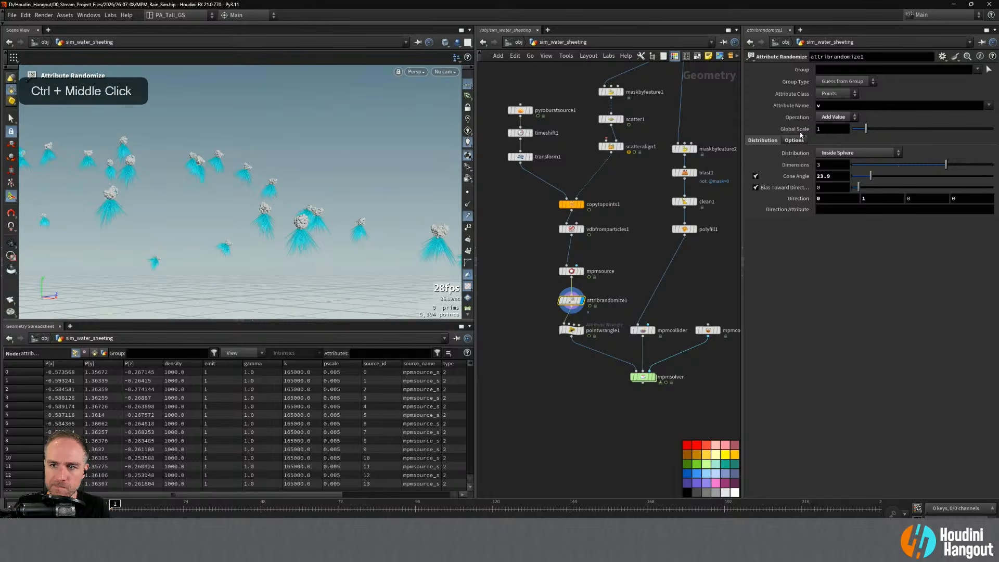
mouse_move(868, 178)
left_mouse_down()
mouse_move(846, 180)
mouse_move(905, 180)
mouse_move(861, 191)
left_mouse_up()
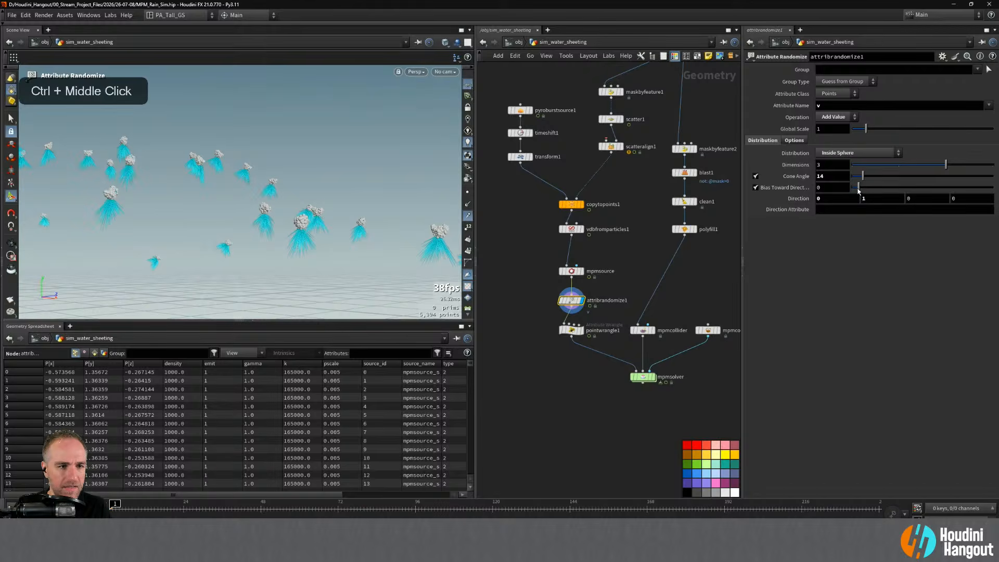
key("ctrl+z")
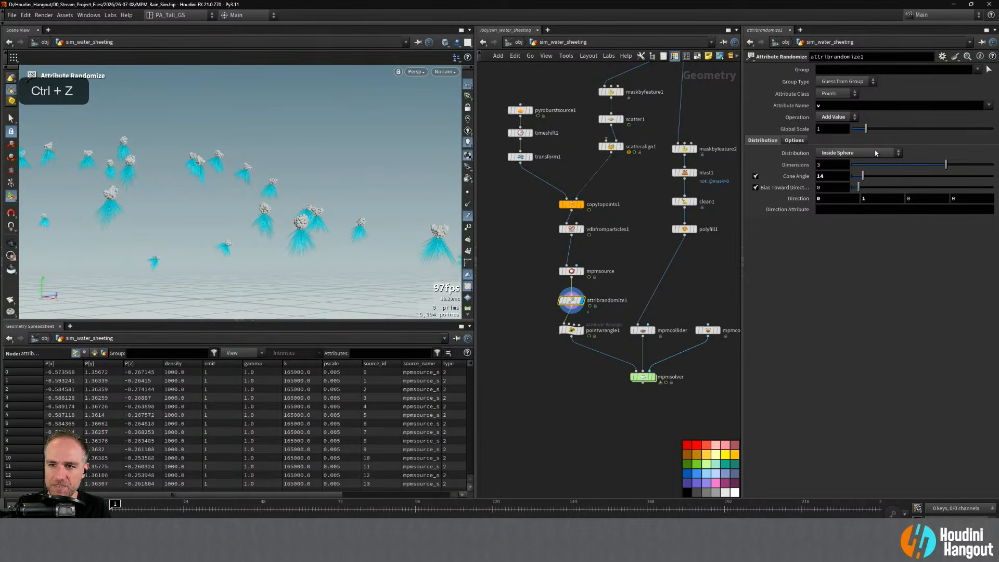
- Try the Multiply operation on attribrandomize1 with a Global Scale of 1.05
mouse_move(866, 128)
left_mouse_down()
mouse_move(835, 130)
mouse_move(891, 130)
mouse_move(838, 142)
mouse_move(854, 144)
left_mouse_up()
left_click(834, 117)
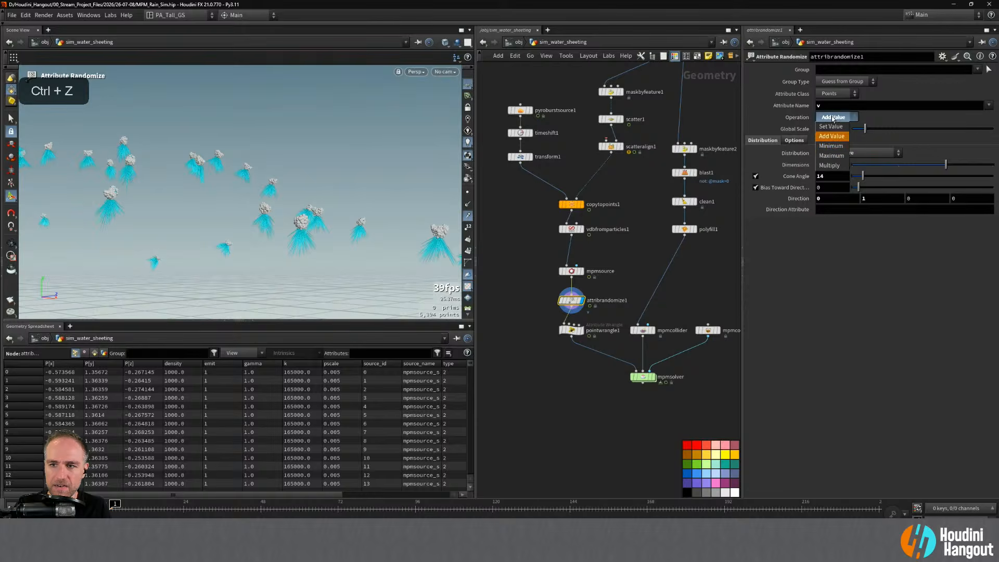
left_click(832, 165)
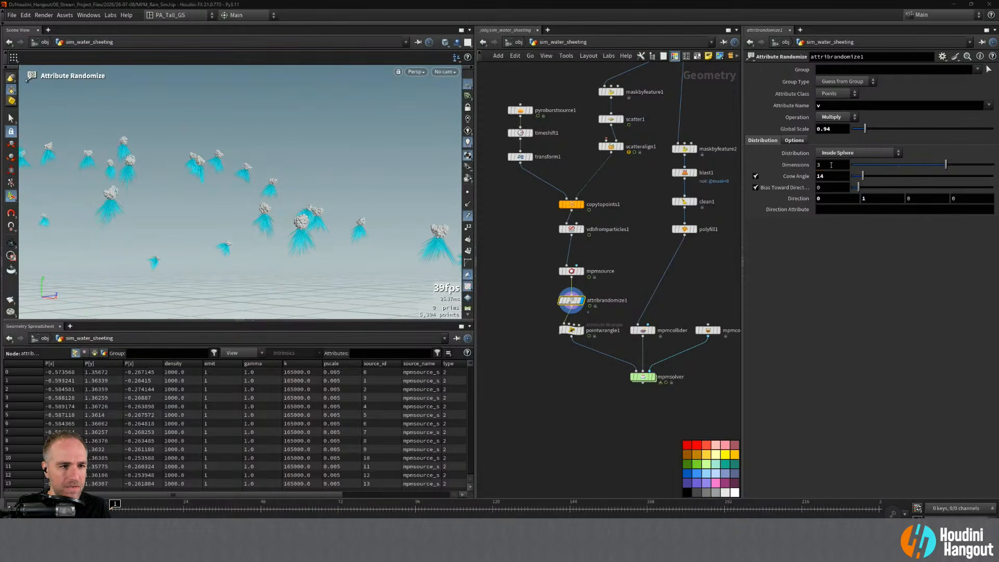
mouse_move(865, 125)
left_mouse_down()
mouse_move(853, 129)
mouse_move(879, 130)
mouse_move(867, 133)
left_mouse_up()
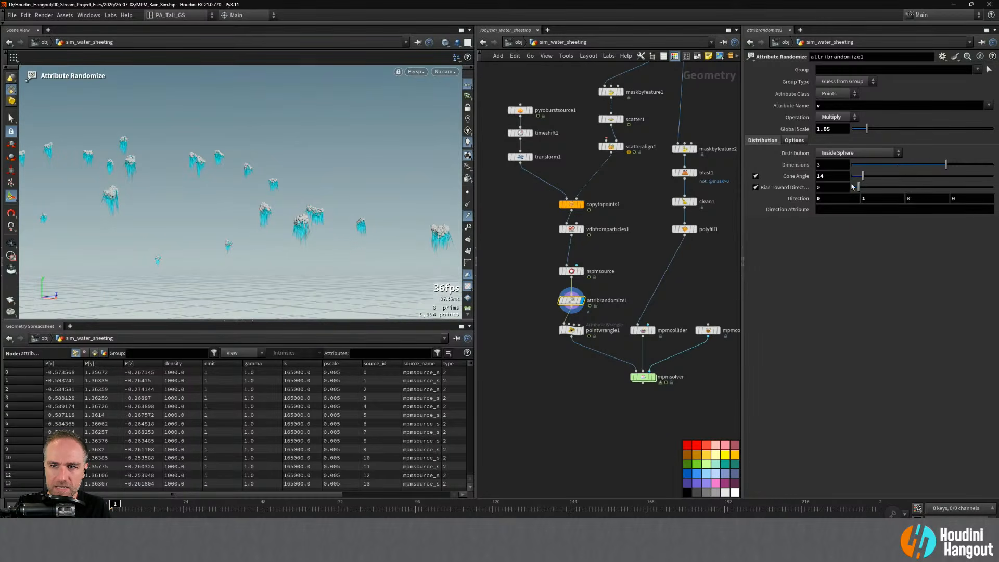
- Try a Global Seed of 7.17 on attribrandomize1 and undo the seed change
left_click(795, 140)
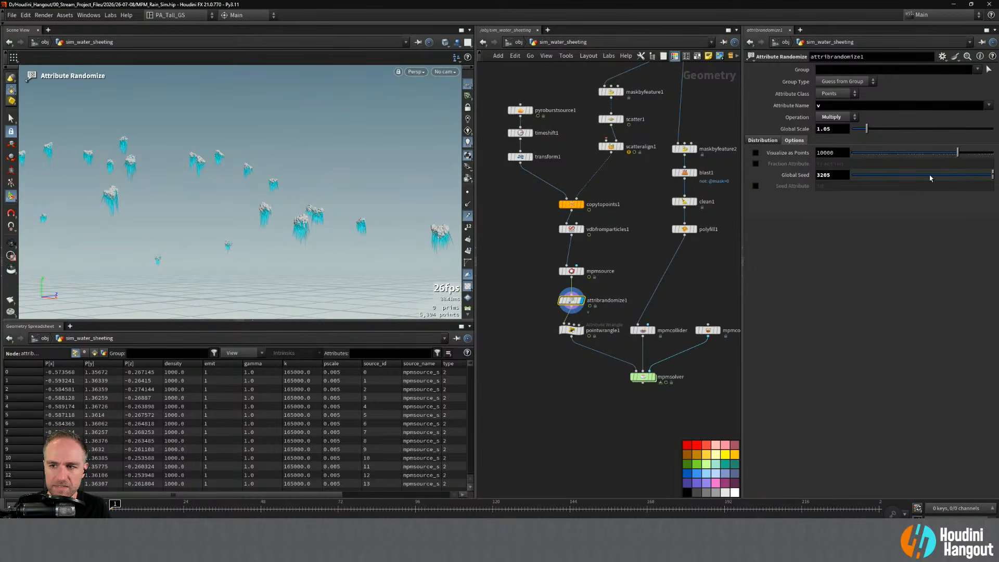
mouse_move(931, 178)
left_mouse_down()
mouse_move(894, 178)
mouse_move(953, 178)
left_mouse_up()
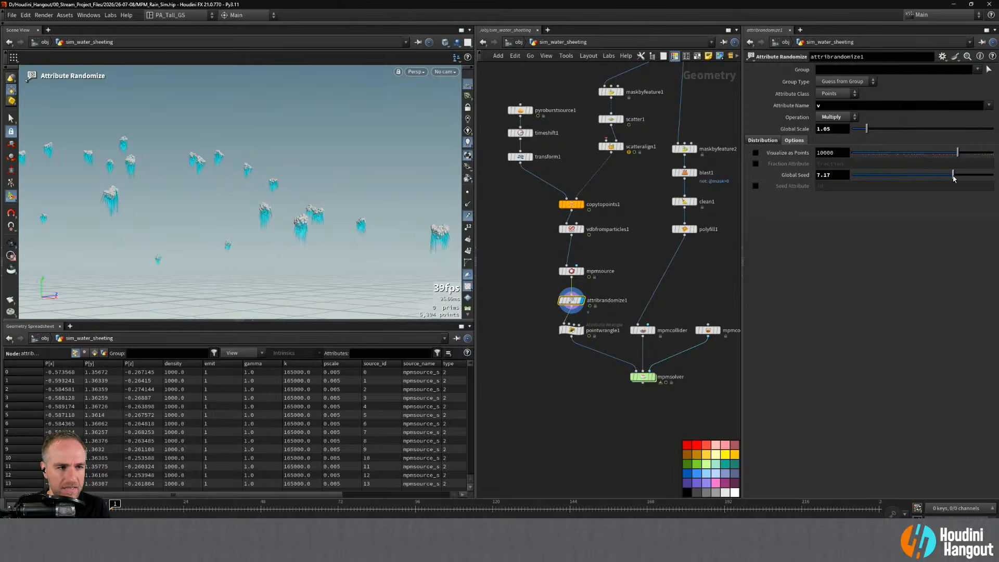
key("ctrl+z")
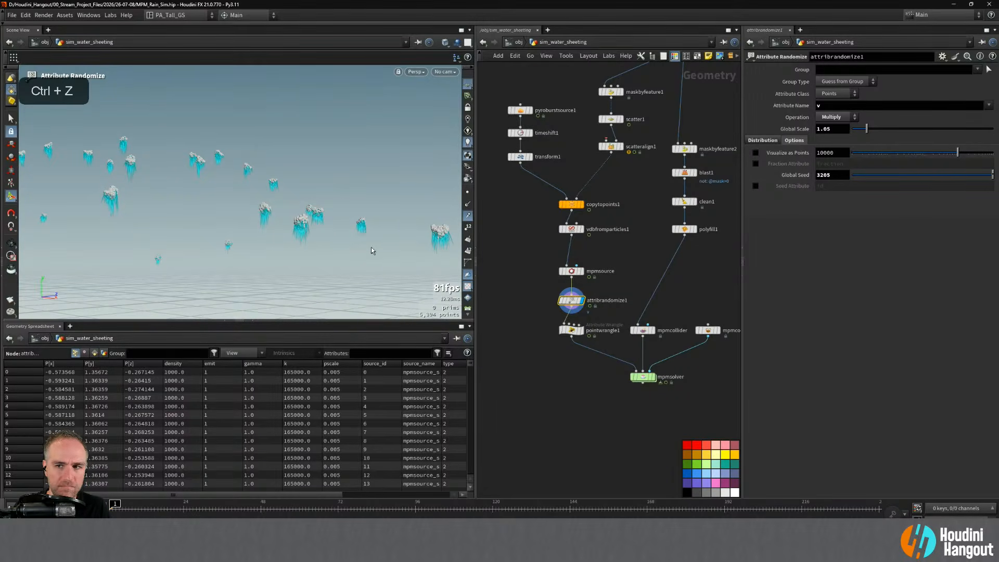
- Try a larger Global Scale and the Maximum operation on attribrandomize1
left_click_drag(865, 130, 871, 129)
left_click(855, 118)
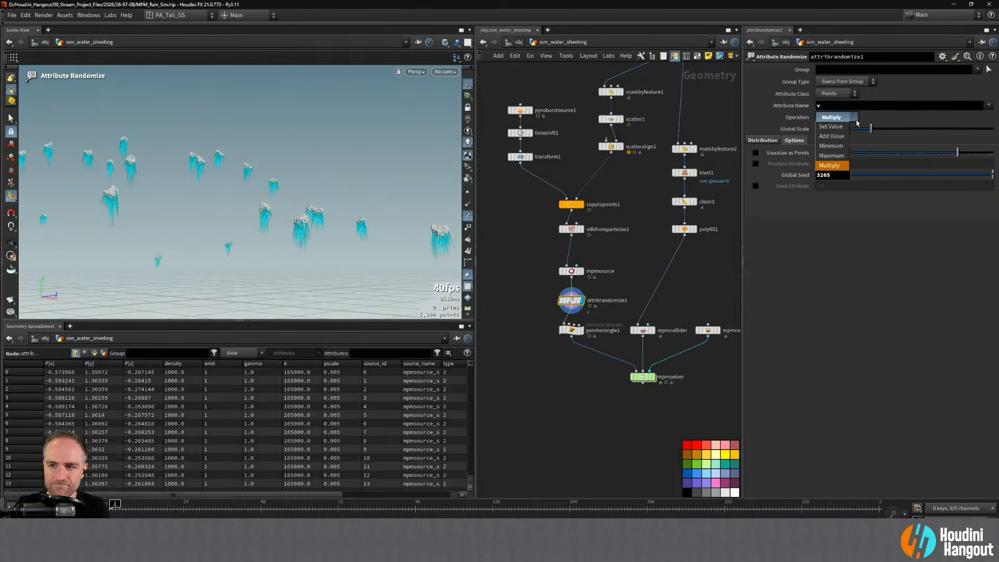
left_click(827, 156)
- Set attribrandomize1's operation to Add Value with a Global Scale of 0.53, and inspect the velocity trails
left_click(825, 119)
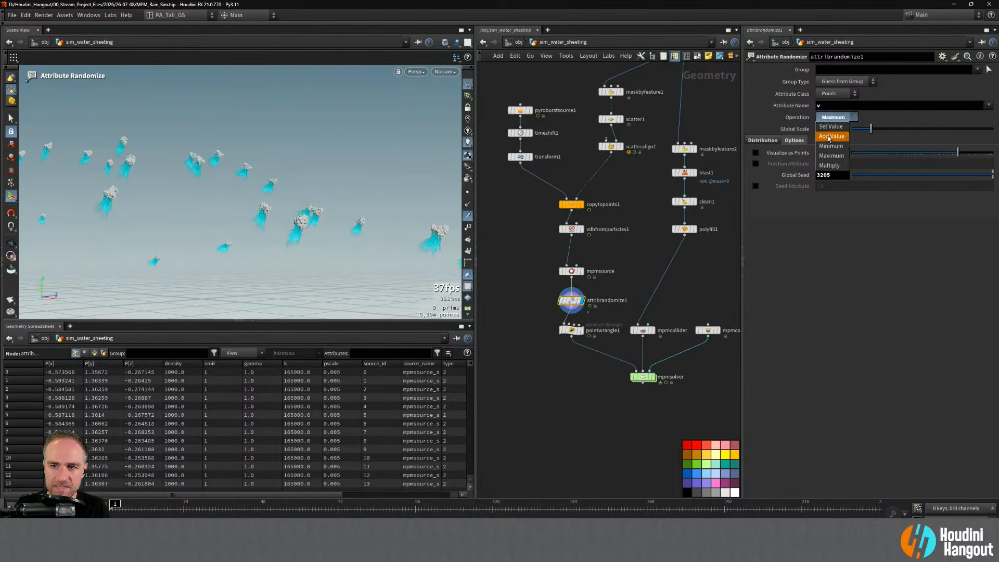
left_click(834, 128)
mouse_move(870, 129)
left_mouse_down()
mouse_move(849, 133)
mouse_move(860, 132)
left_mouse_up()
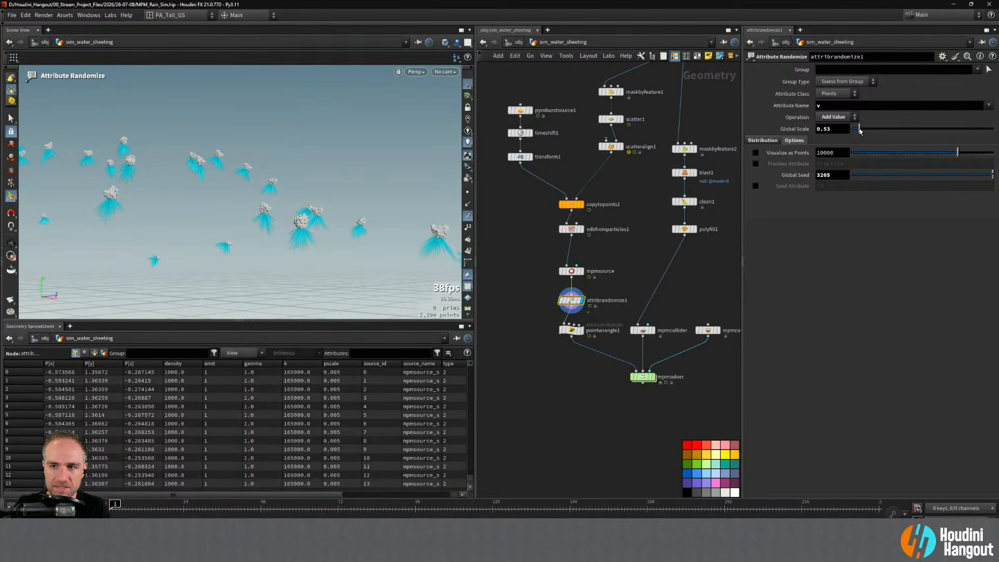
left_click(759, 141)
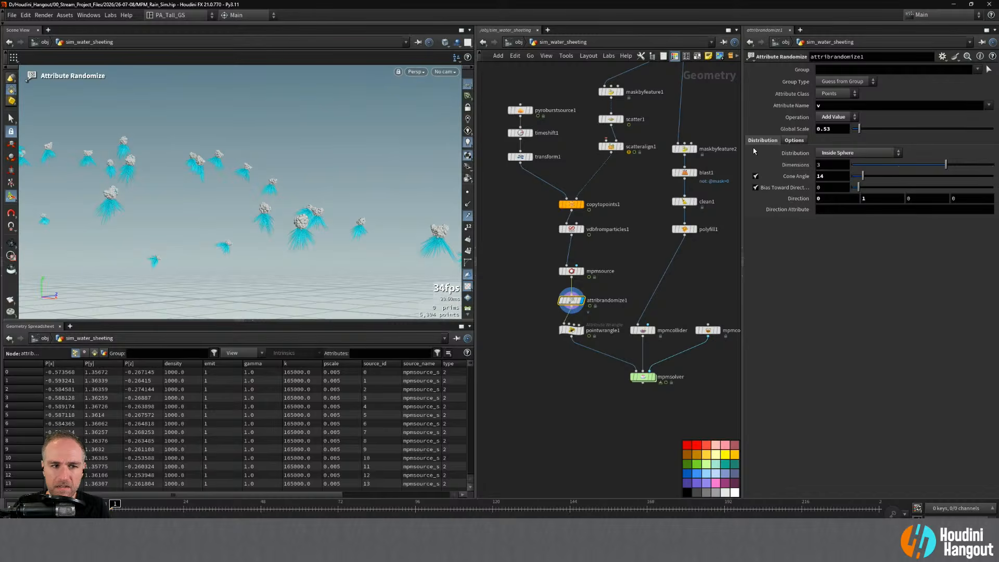
left_click_drag(301, 218, 307, 255, "alt")
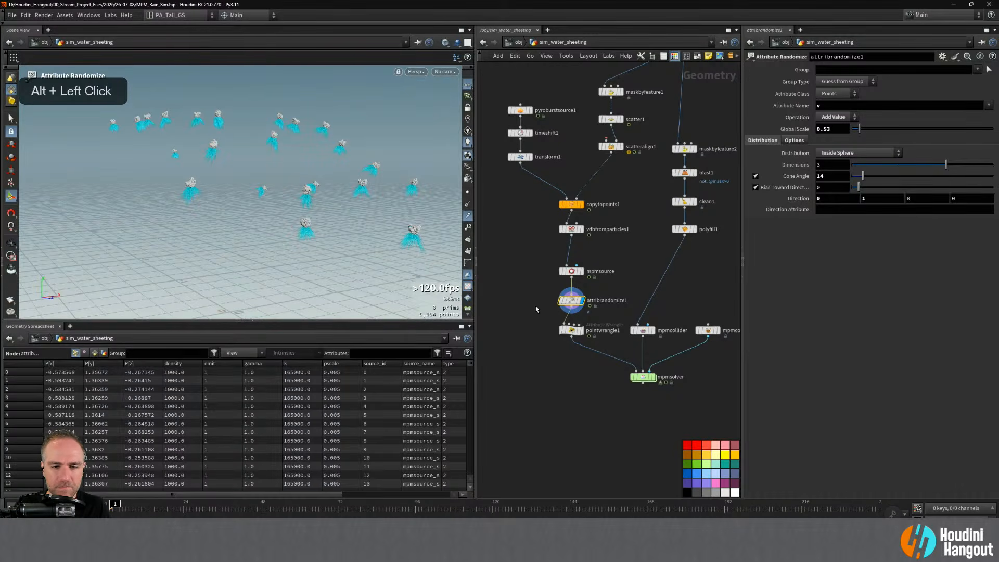
- Display pointwrangle1 and set its Velocity Scale to 0.5
left_click(572, 330)
mouse_move(922, 118)
left_mouse_down()
mouse_move(884, 119)
mouse_move(957, 121)
mouse_move(927, 128)
left_mouse_up()
left_click(582, 331)
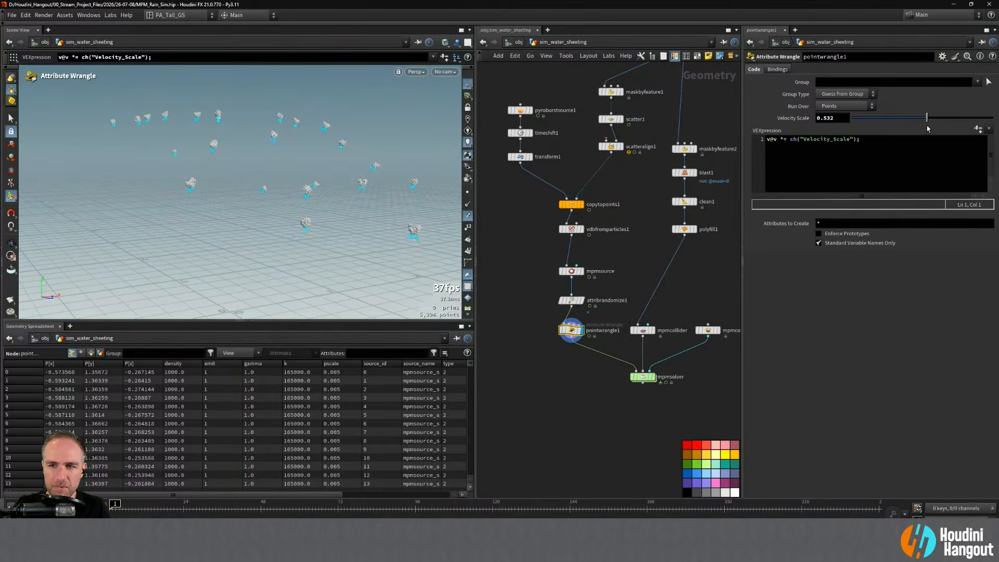
double_click(829, 118)
type("0.5")
key("Return")
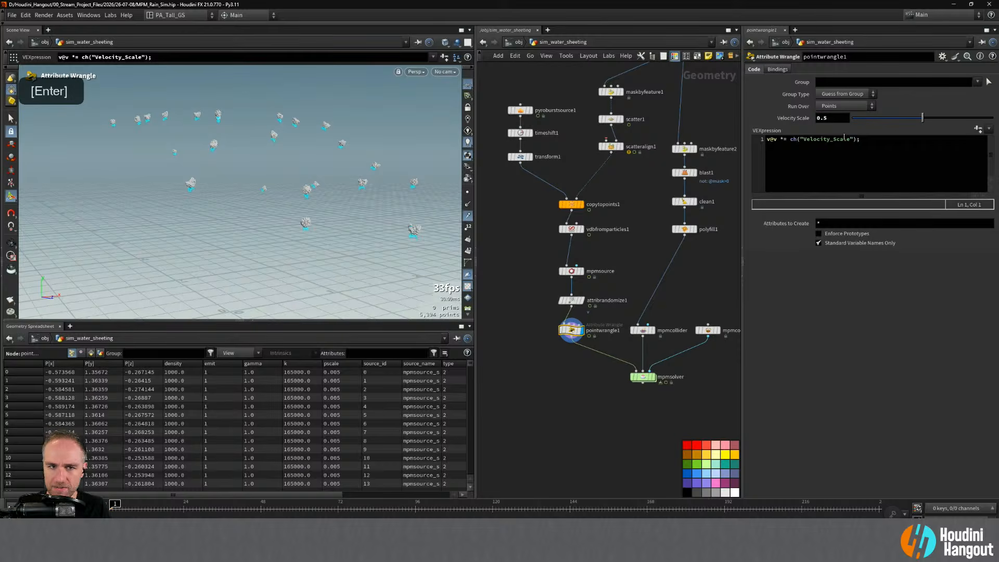
- Select attribrandomize1 and take a closer look at the scaled velocities on the splashes
left_click(572, 301)
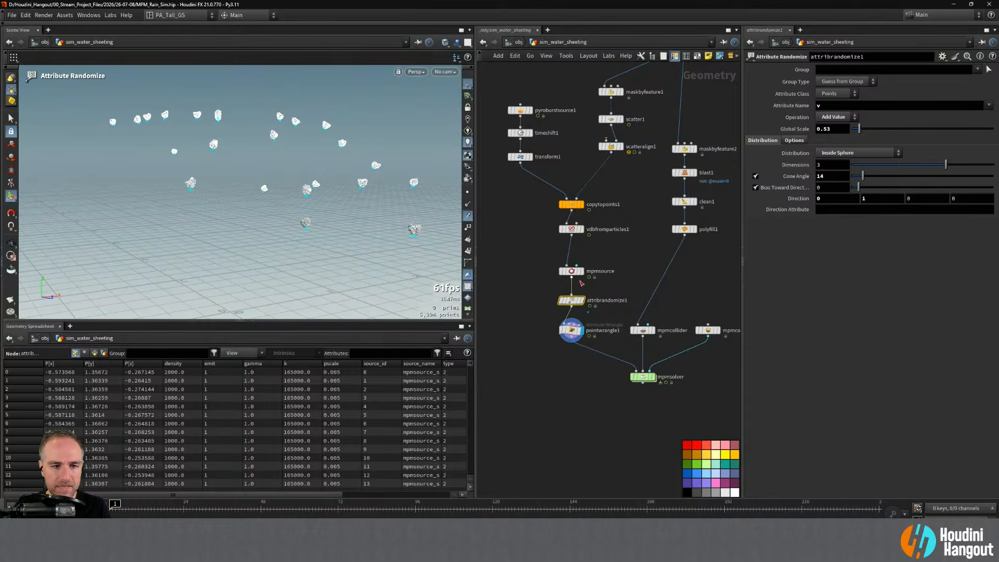
right_click_drag(323, 211, 292, 196, "alt")
left_click_drag(292, 196, 298, 203, "alt")
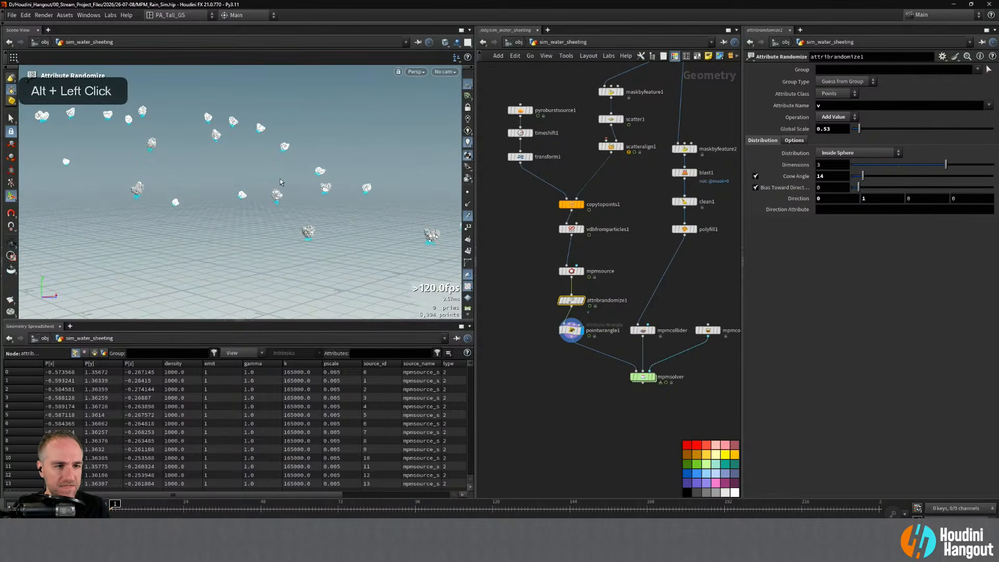
- Display mpmsolver, reframe the car and play the simulation to check the splashes with the 0.5 velocity scale
right_click_drag(280, 179, 244, 179, "alt")
left_click_drag(245, 179, 334, 219, "alt")
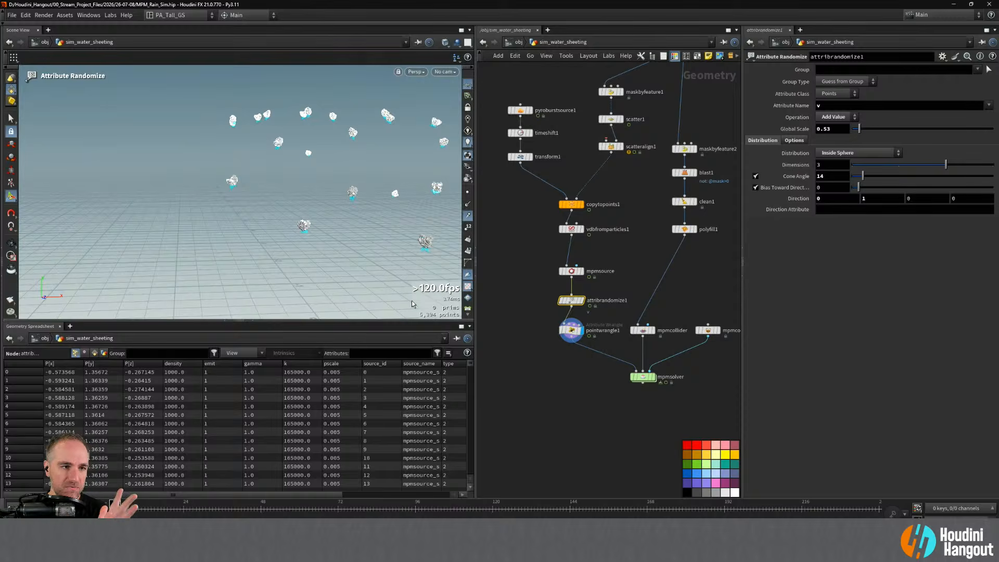
left_click(580, 413)
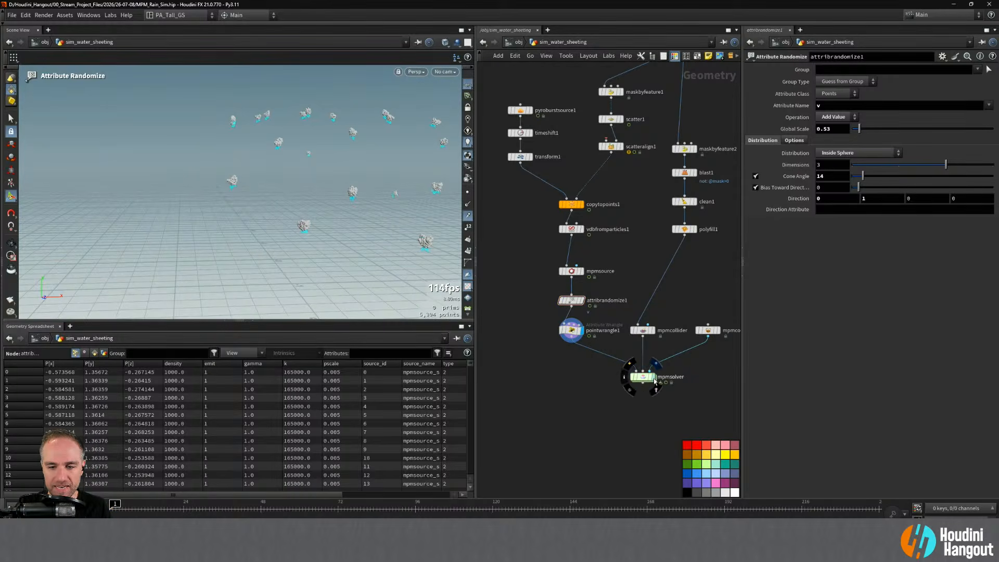
left_click(654, 381)
left_click_drag(312, 208, 371, 230, "alt")
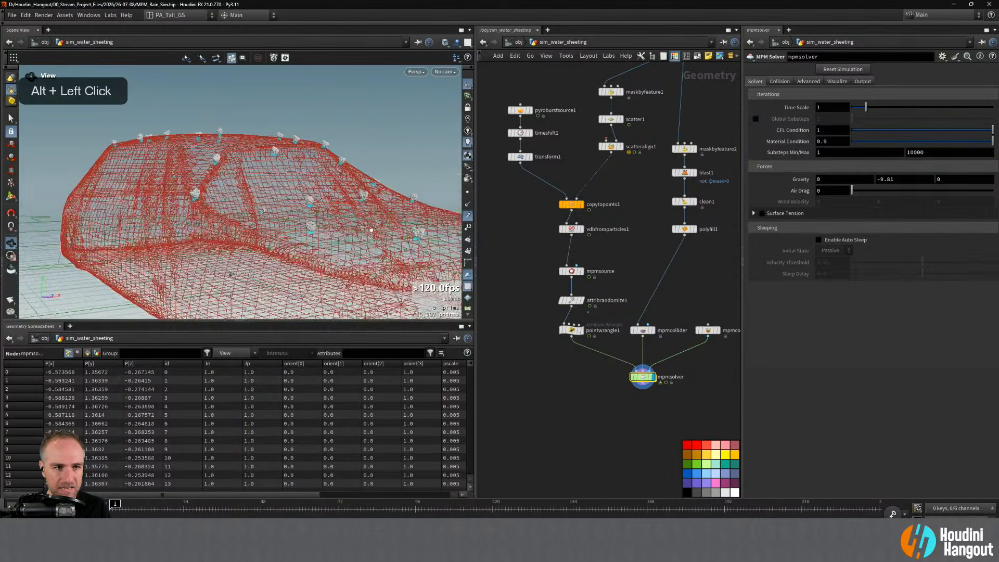
key("Return")
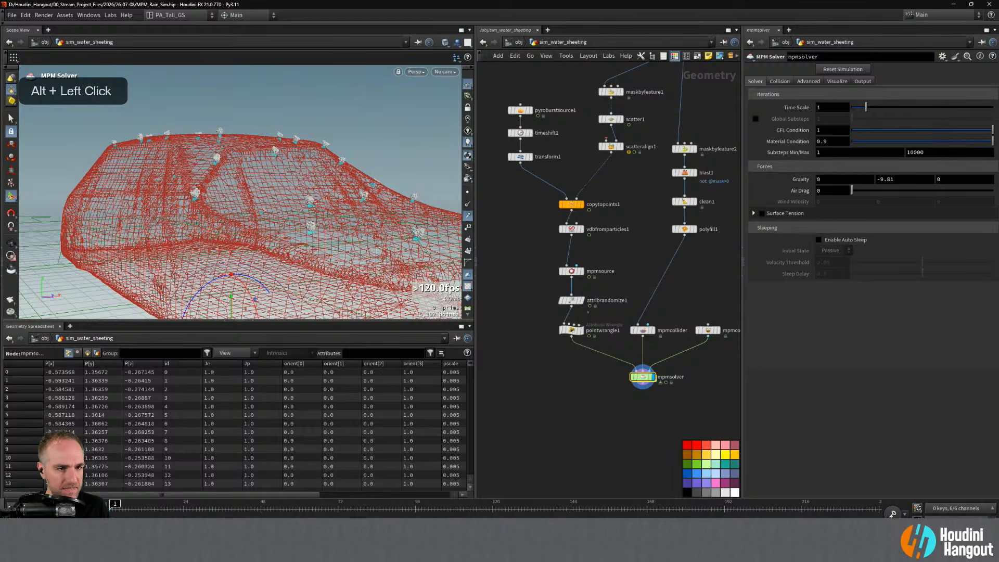
key("Up")
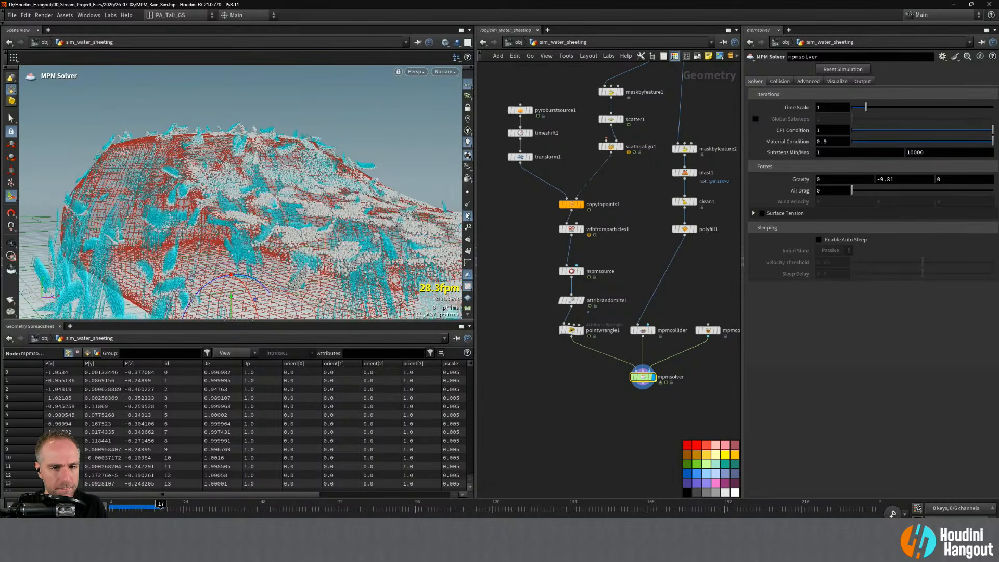
- Replay the simulation from frame 1 with the velocity trails hidden, viewing the car from another angle, and return to the first frame
key("ctrl+Up")
right_click_drag(336, 238, 305, 243, "alt")
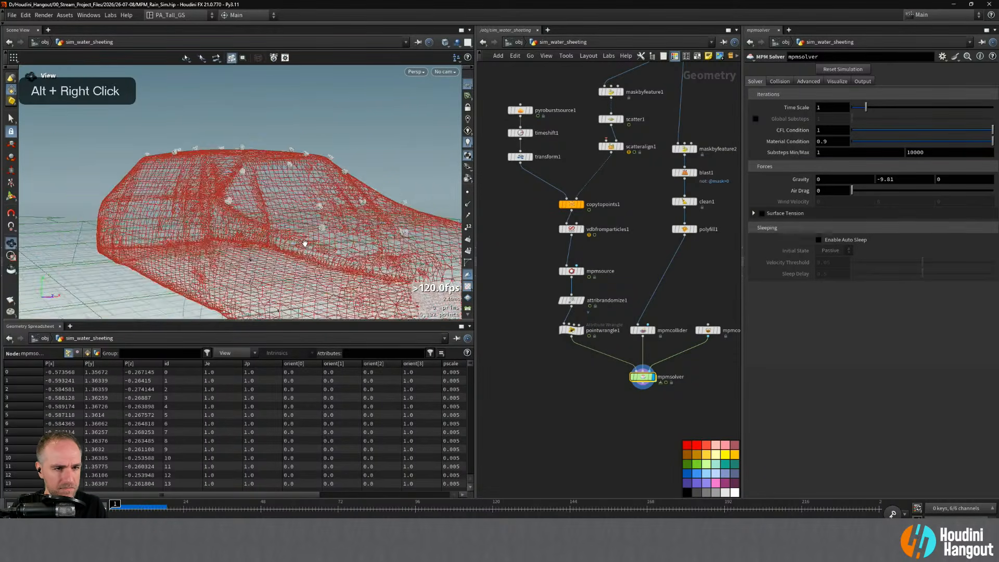
left_click_drag(304, 243, 260, 244, "alt")
key("Up")
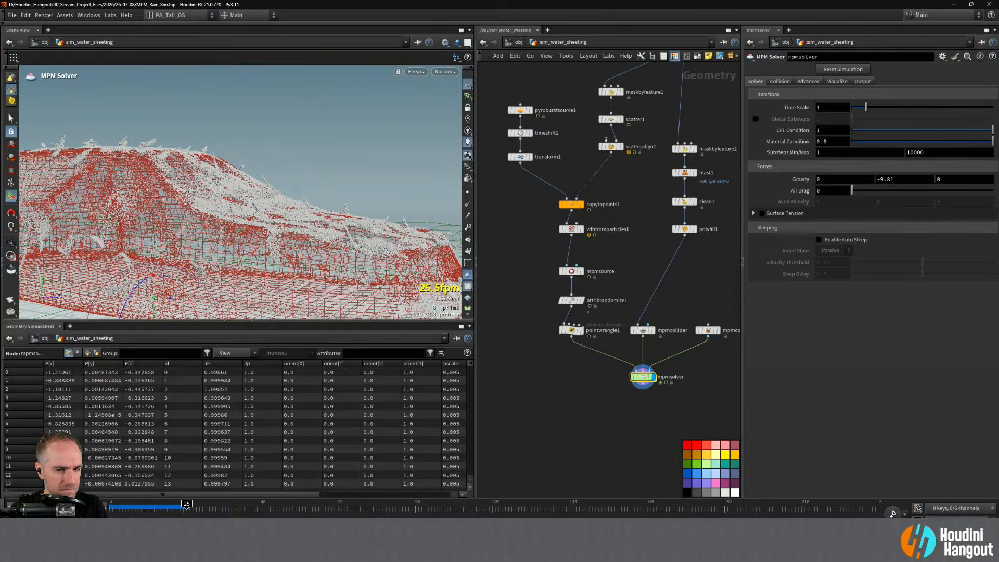
key("ctrl+Up")
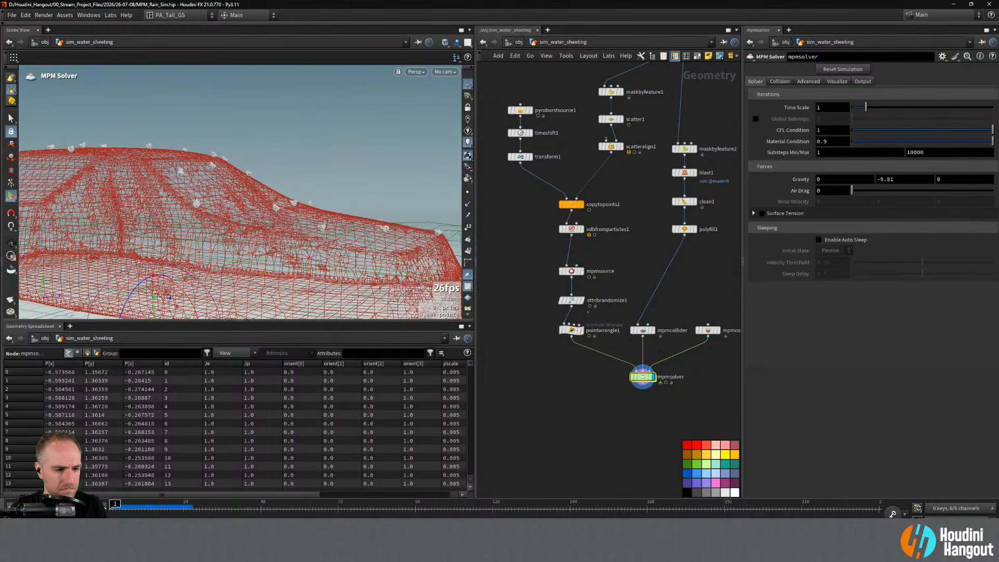
- Display pointwrangle1 and lower its Velocity Scale to 0.25
left_click(582, 330)
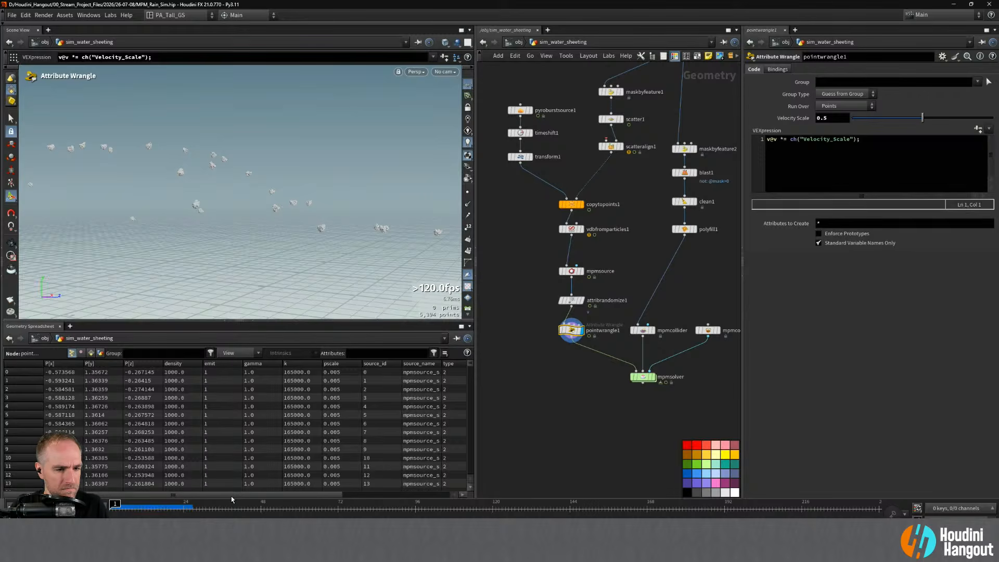
left_click_drag(227, 498, 157, 492)
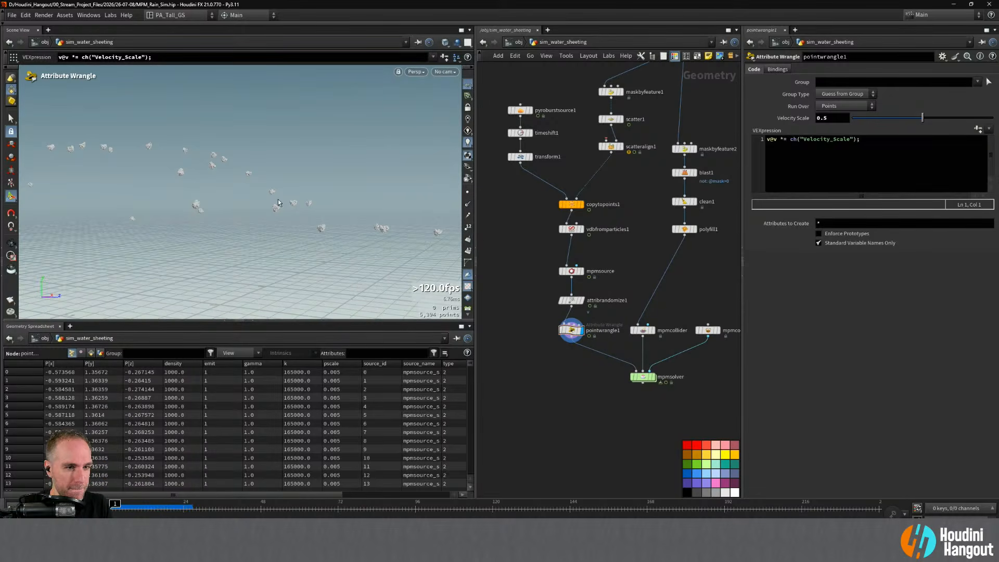
left_click_drag(321, 235, 275, 246, "alt")
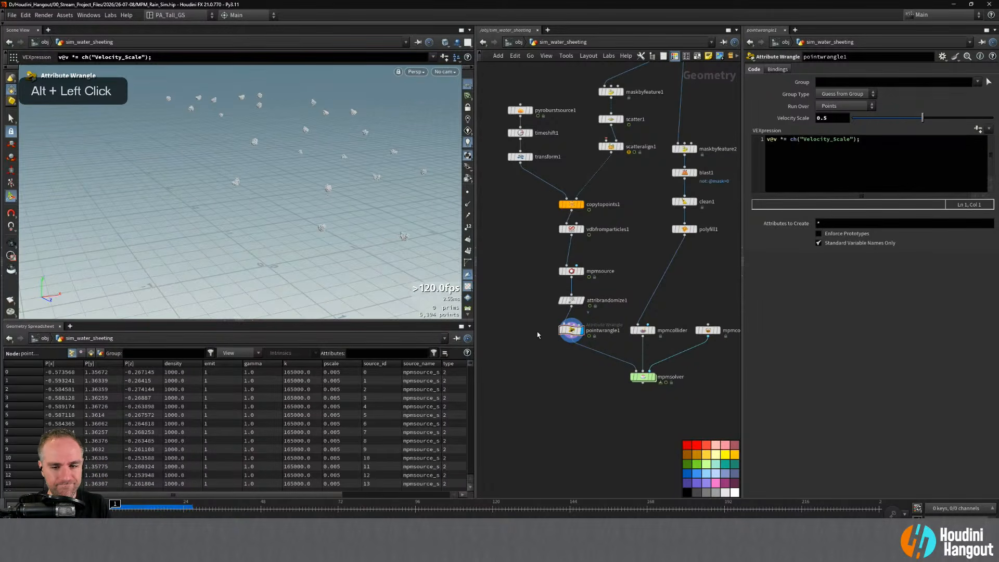
double_click(825, 119)
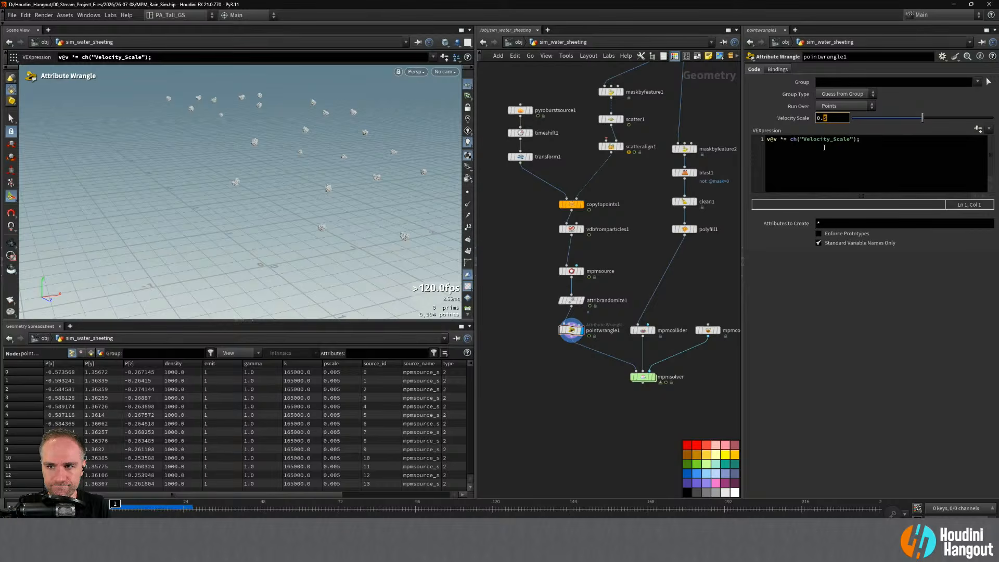
type("25")
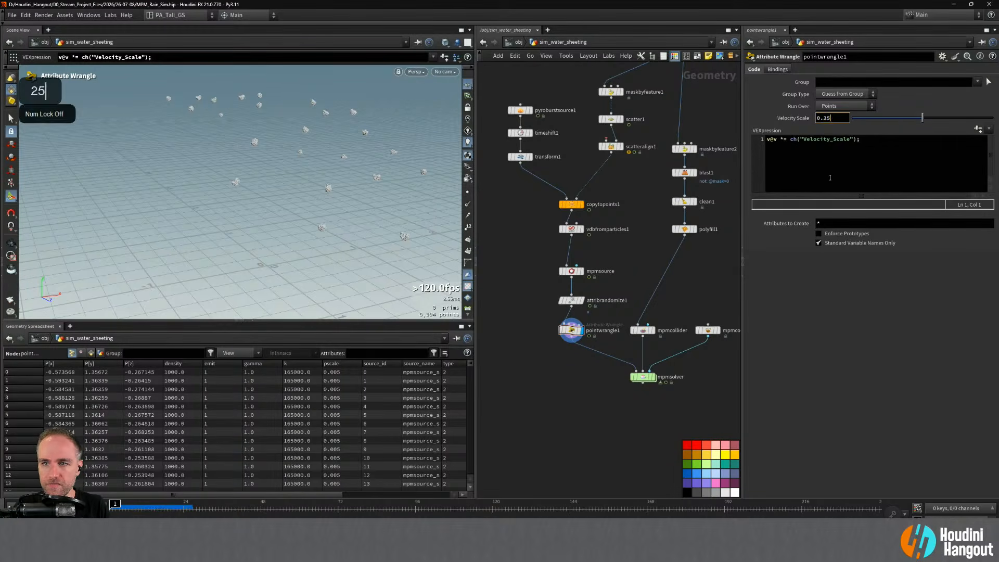
key("Return")
- Display mpmsolver, play the simulation up close to review the reduced splash velocity, and return to the first frame
left_click(654, 377)
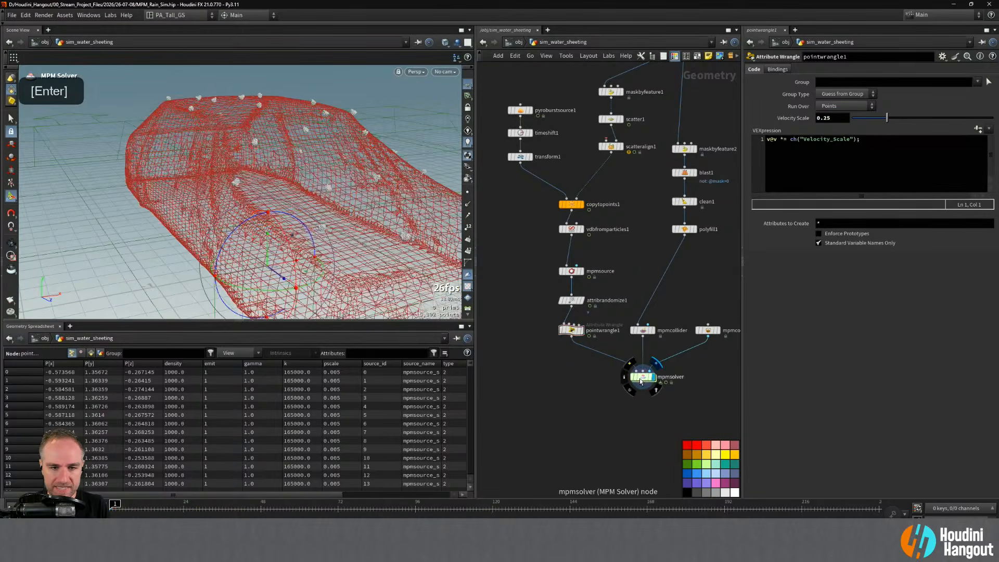
left_click(643, 377)
right_click_drag(271, 187, 304, 184, "alt")
left_click_drag(304, 184, 250, 197, "alt")
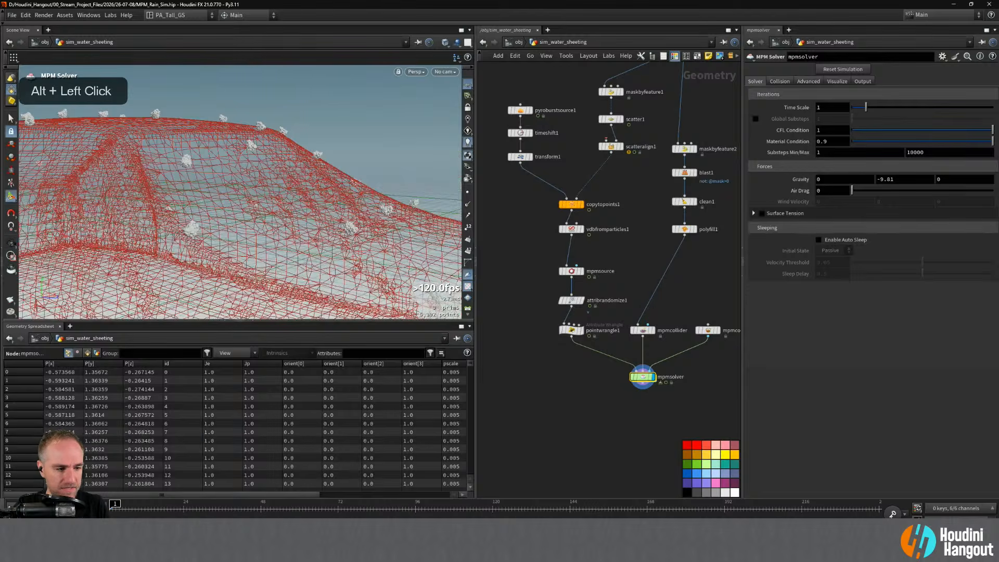
key("Up")
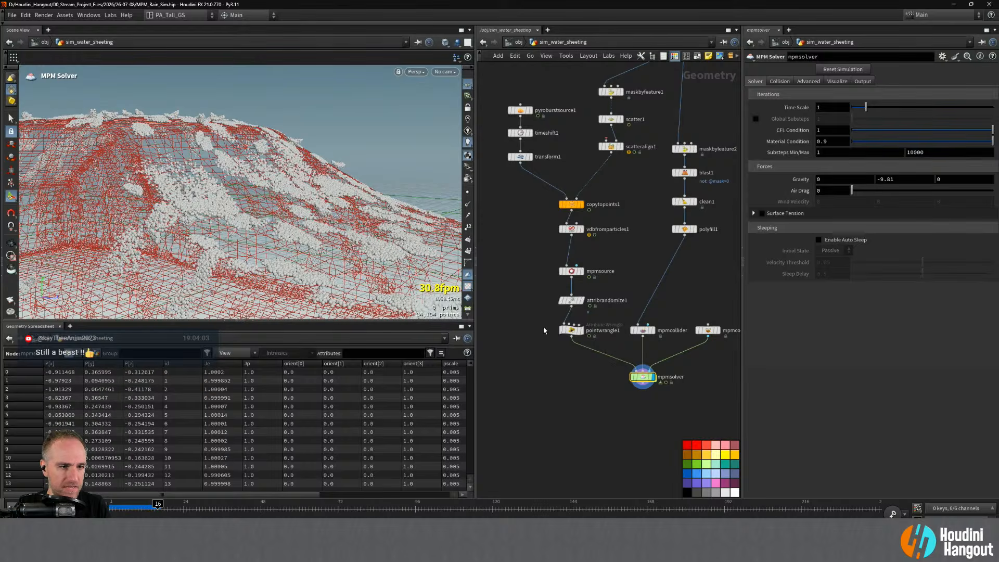
key("ctrl+Up")
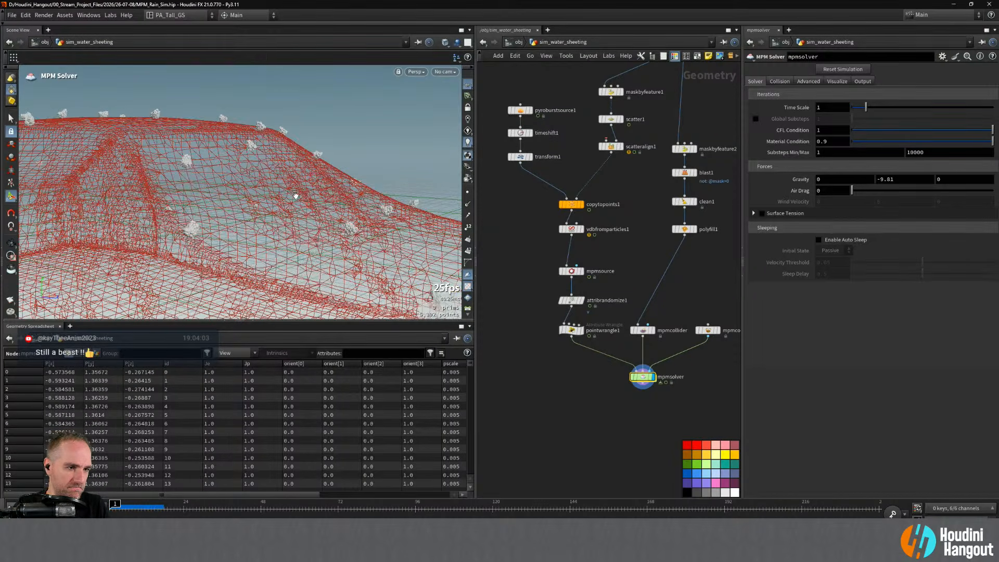
- Set pointwrangle1's Velocity Scale to 0.35 and replay the simulation with the solver still displayed
right_click_drag(293, 193, 318, 245, "alt")
left_click_drag(550, 320, 606, 355)
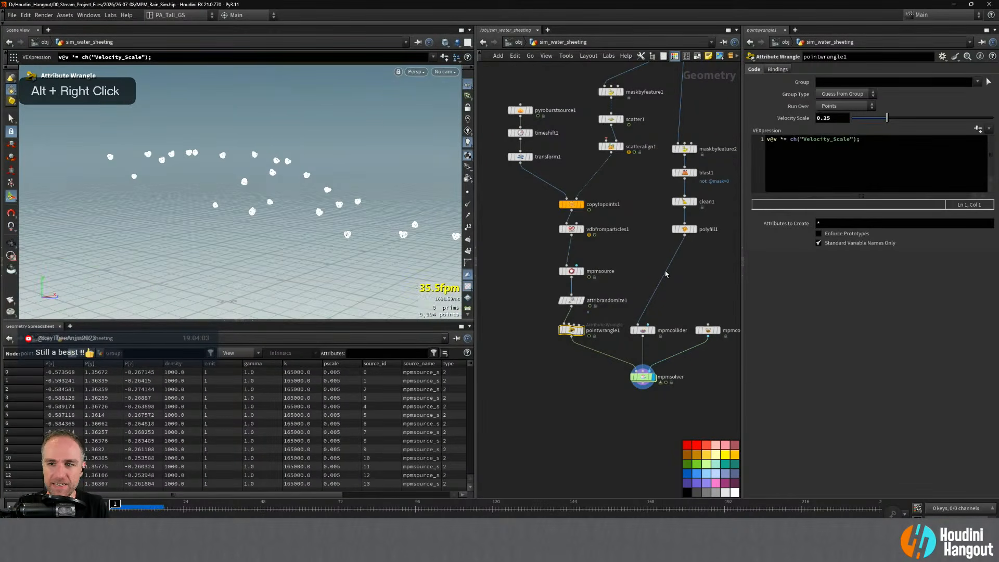
scroll(830, 120, "up", 1)
key("Return")
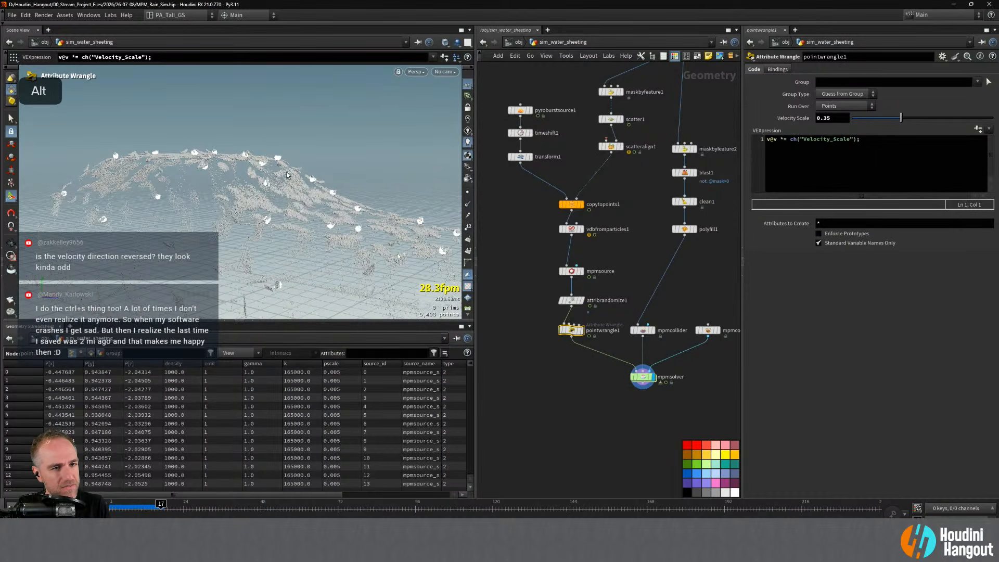
- Return to the first frame, display the attribrandomize1 output with velocity trails shown on the droplets, and save the scene
key("ctrl+Up")
left_click_drag(287, 172, 287, 172, "alt")
right_click_drag(286, 172, 284, 196, "alt")
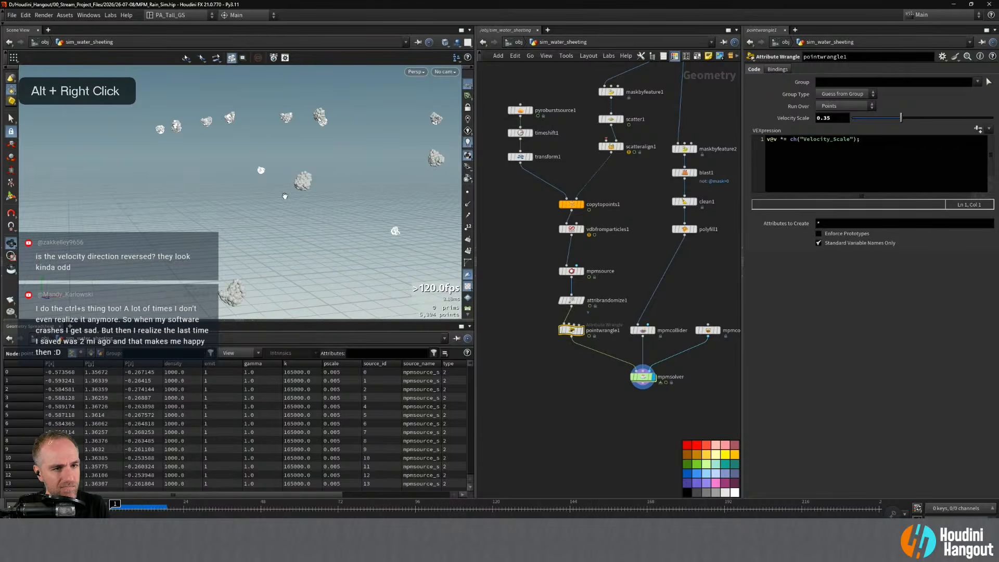
left_click(567, 300)
left_click(571, 330)
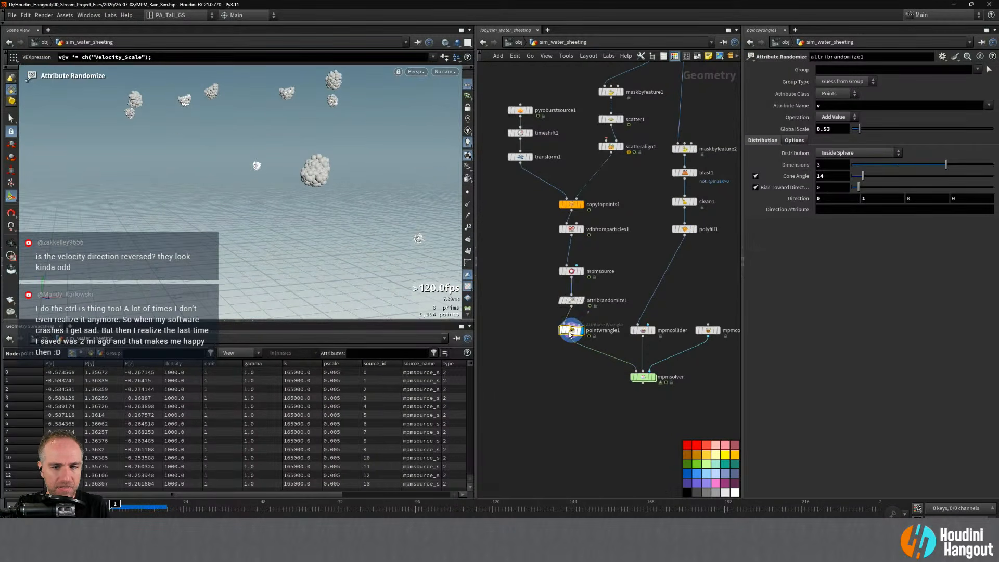
left_click(583, 301)
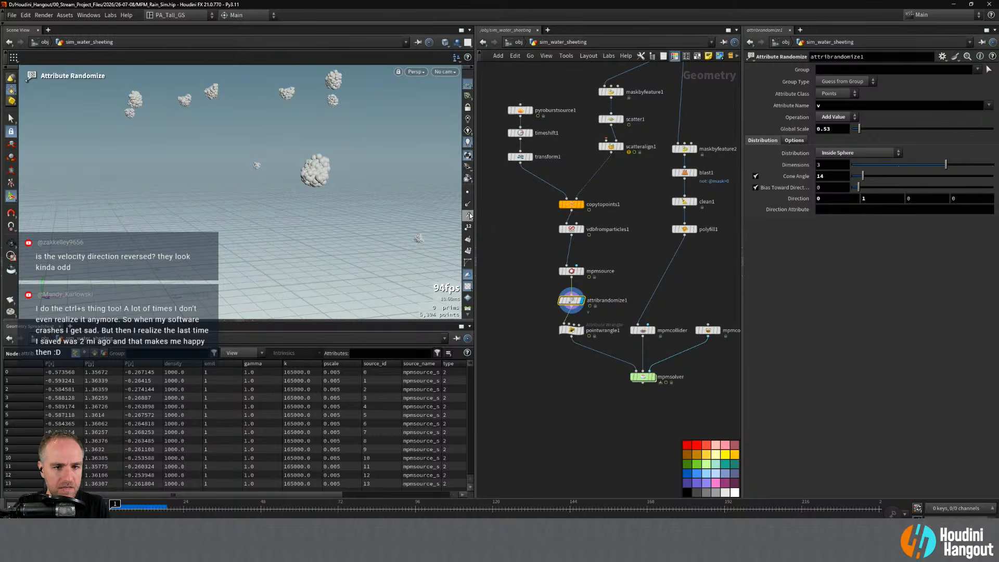
left_click_drag(338, 165, 105, 188, "alt")
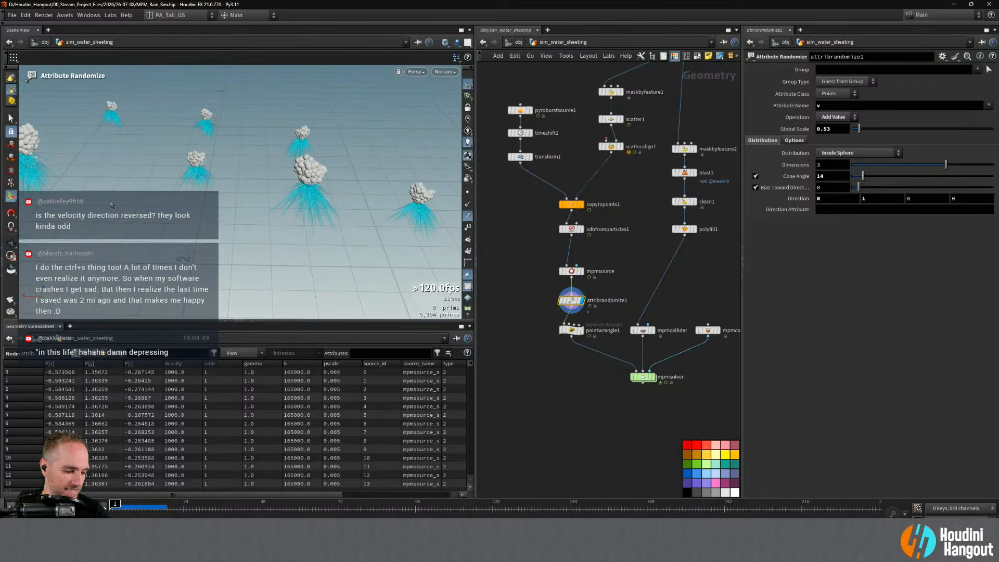
key("ctrl+s")
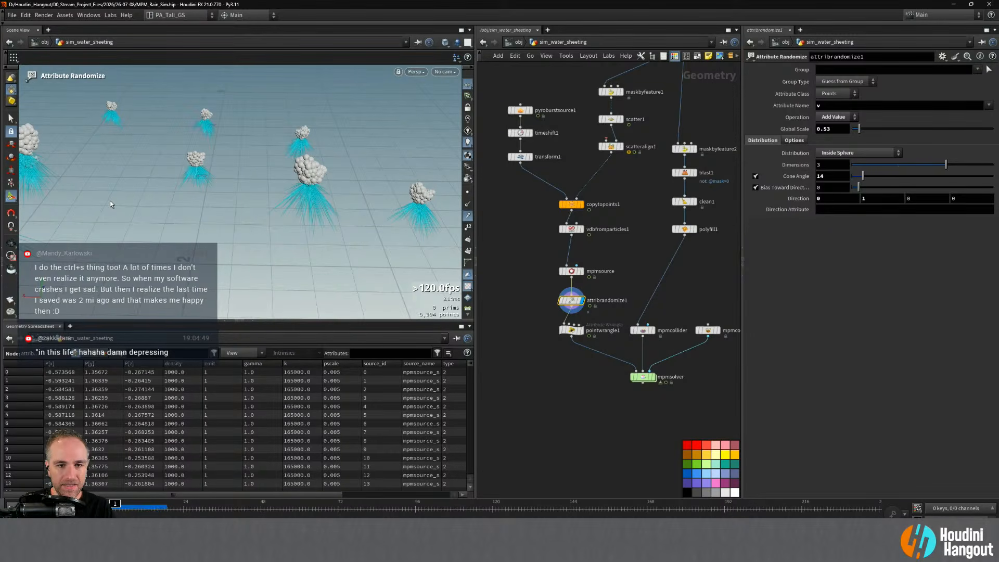
- Turn off Display Particles as Spheres on the mpmsource node and view the droplet points up close
left_click(572, 272)
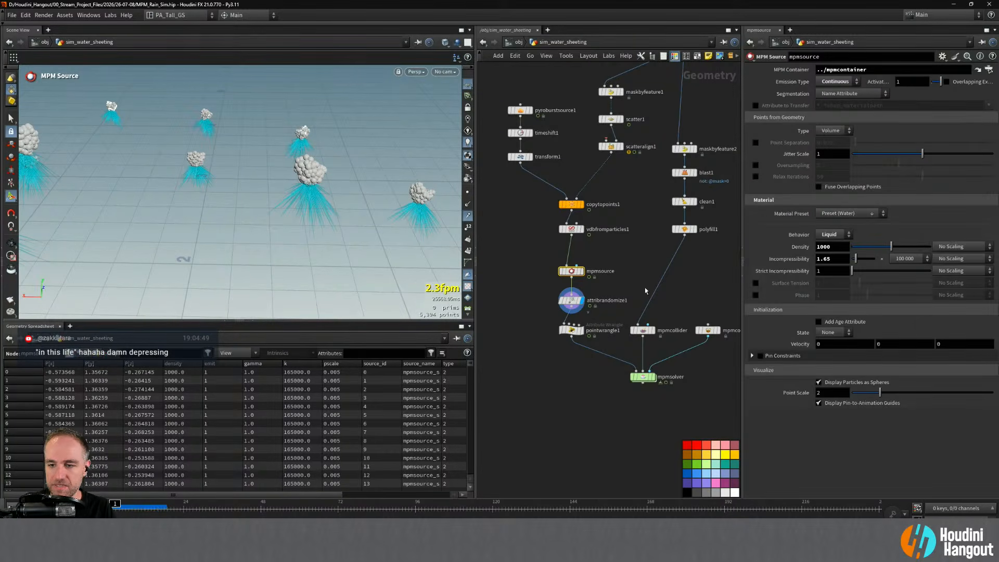
left_click(819, 383)
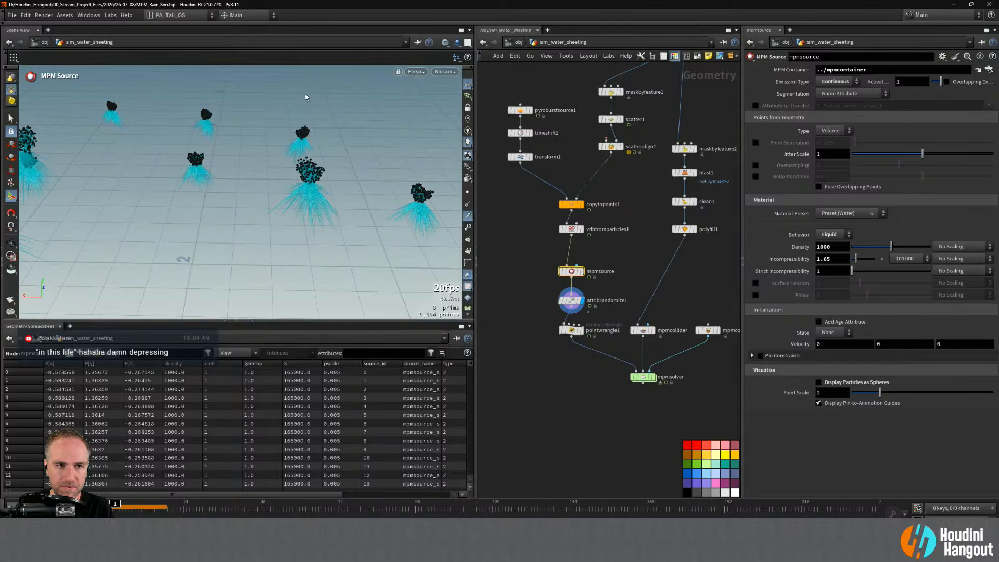
right_click_drag(315, 184, 272, 209, "alt")
left_click_drag(272, 210, 351, 203, "alt")
- Set the Velocity Scale of pointwrangle1 to about 0.363 and display that node's output
left_click(572, 332)
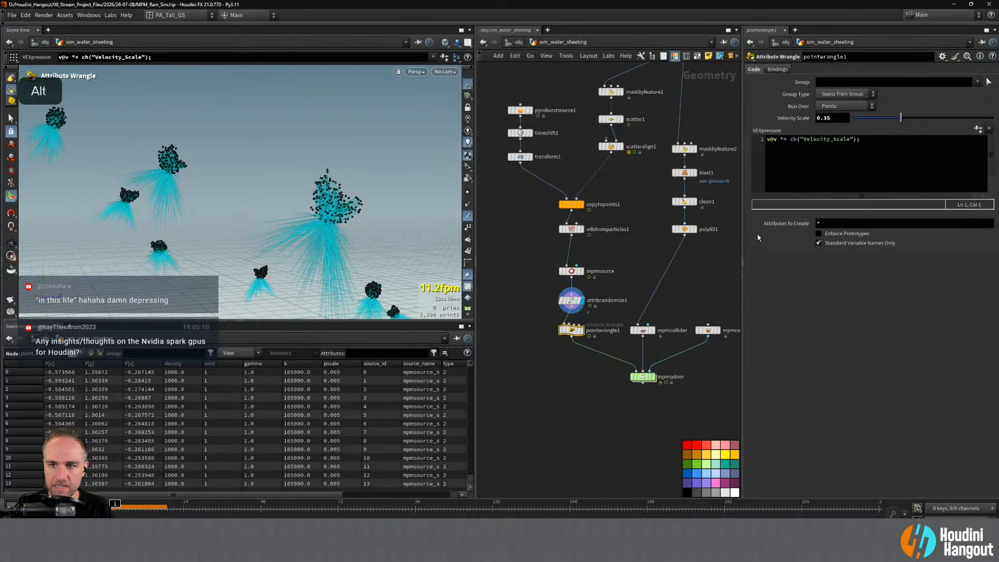
left_click_drag(833, 118, 822, 121)
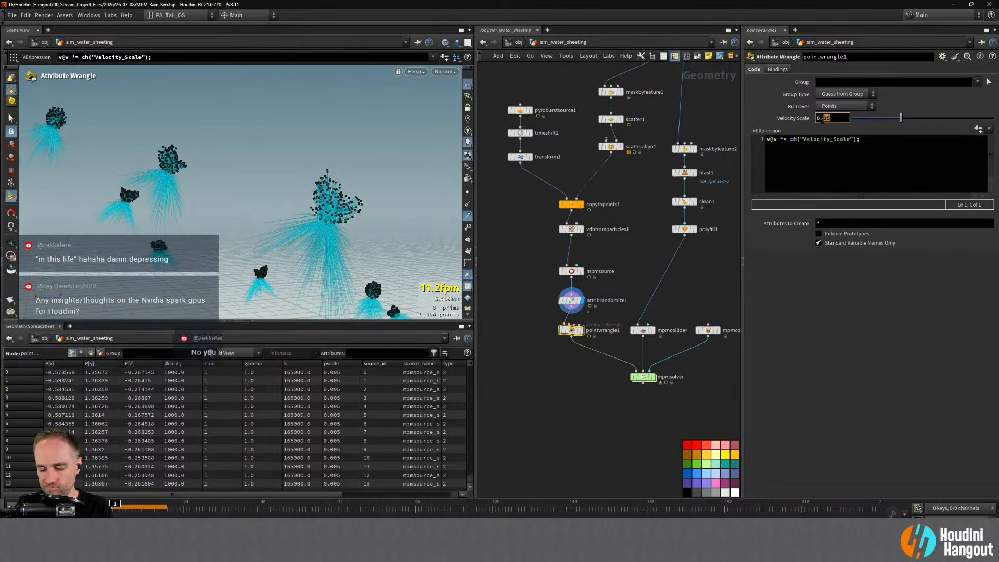
type("3")
key("Return")
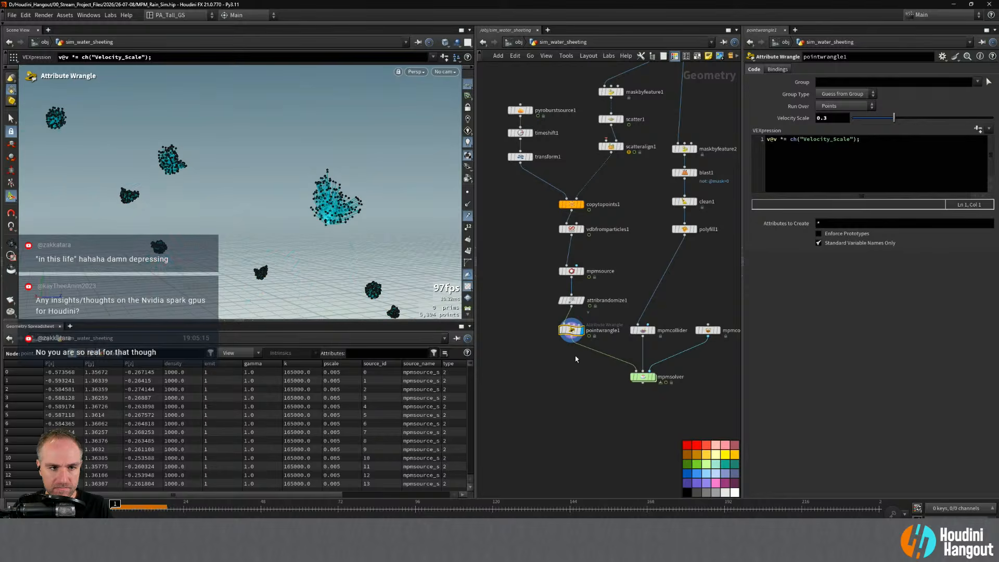
left_click_drag(894, 118, 902, 116)
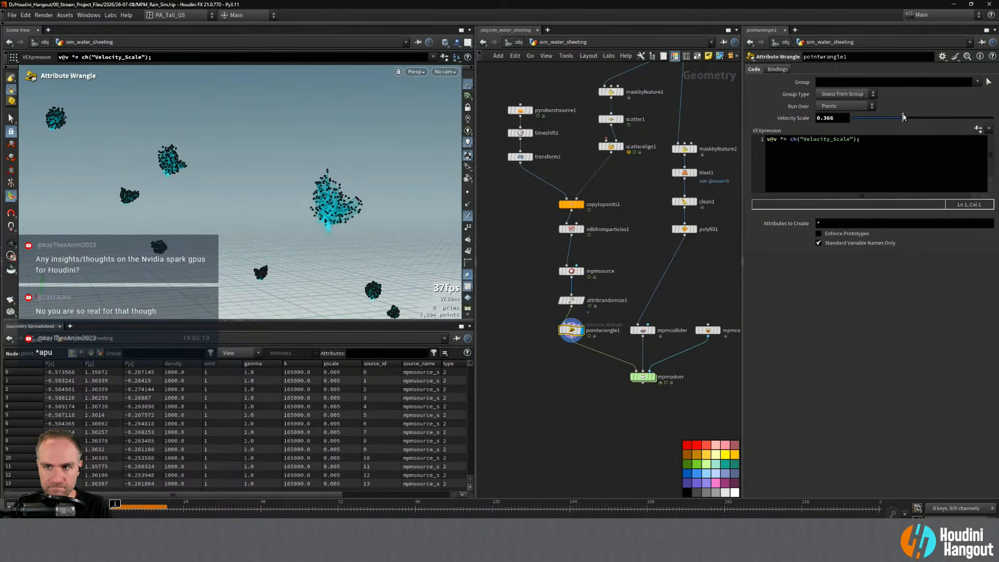
- Display the mpmsolver output over the car collider and play the simulation up to about frame 18
left_click(654, 377)
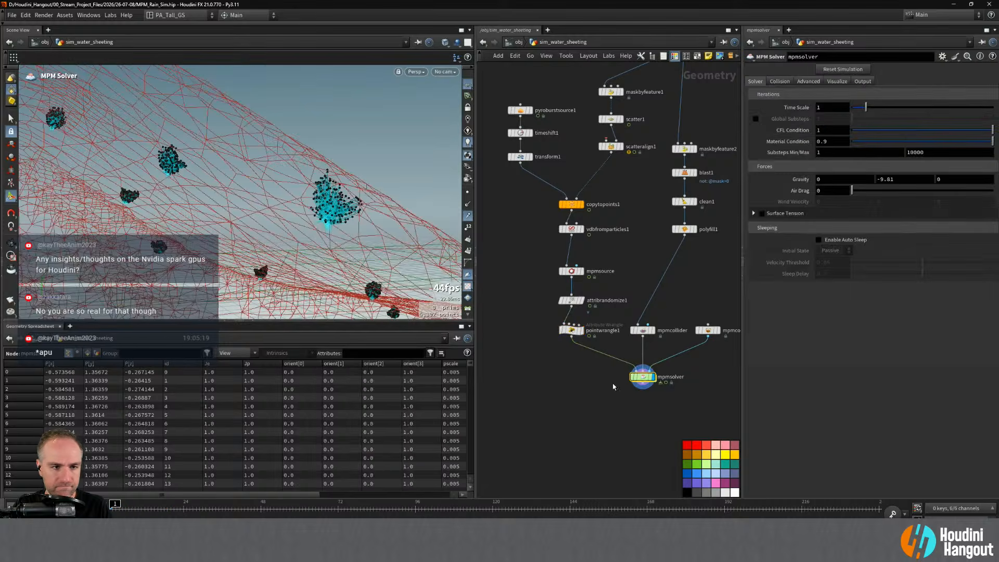
right_click_drag(187, 229, 196, 232, "alt")
left_click_drag(196, 233, 204, 206, "alt")
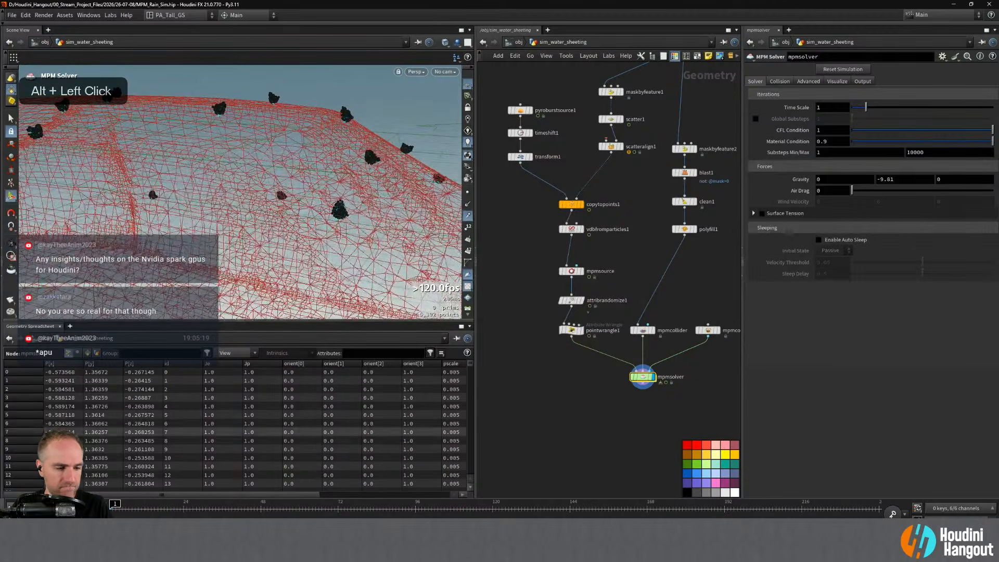
key("Up")
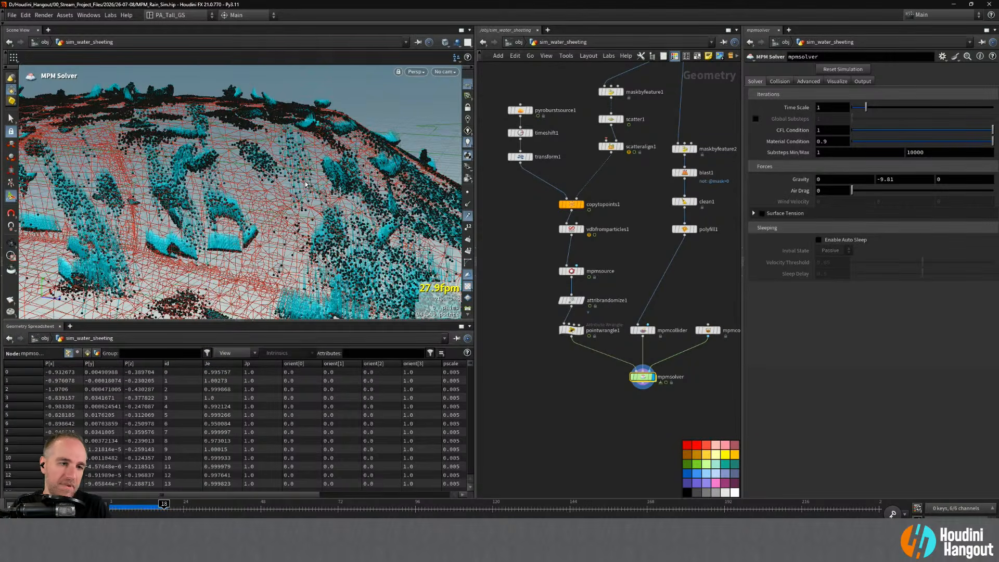
- Examine the splashes around the car from the side while scrubbing through the simulated frames, ending at frame 1
right_click_drag(305, 183, 297, 180, "alt")
left_click_drag(297, 179, 250, 169, "alt")
right_click_drag(250, 169, 229, 180, "alt")
left_click_drag(229, 180, 269, 203, "alt")
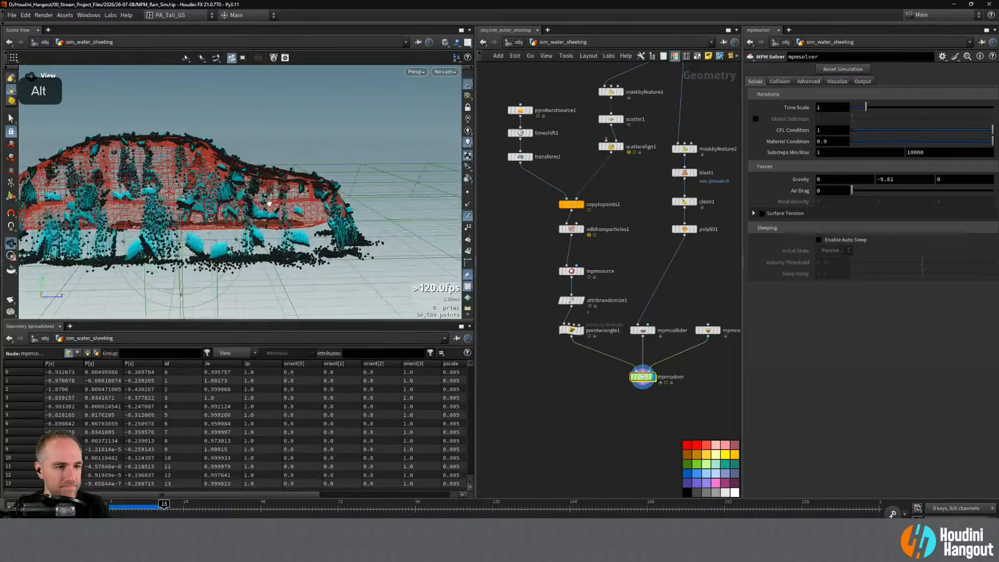
right_click_drag(269, 203, 252, 166, "alt")
left_click_drag(130, 507, 167, 506)
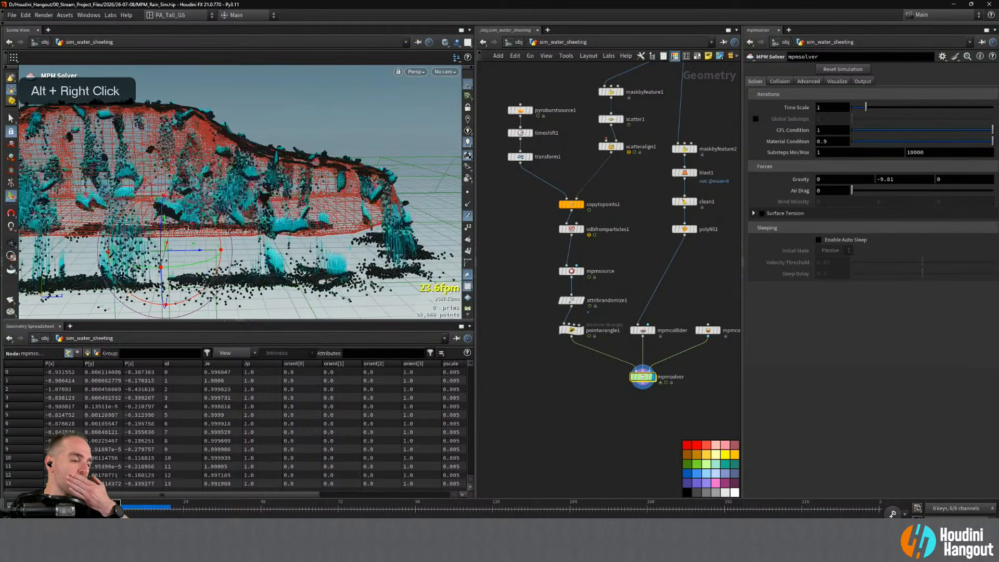
left_click_drag(168, 505, 116, 507)
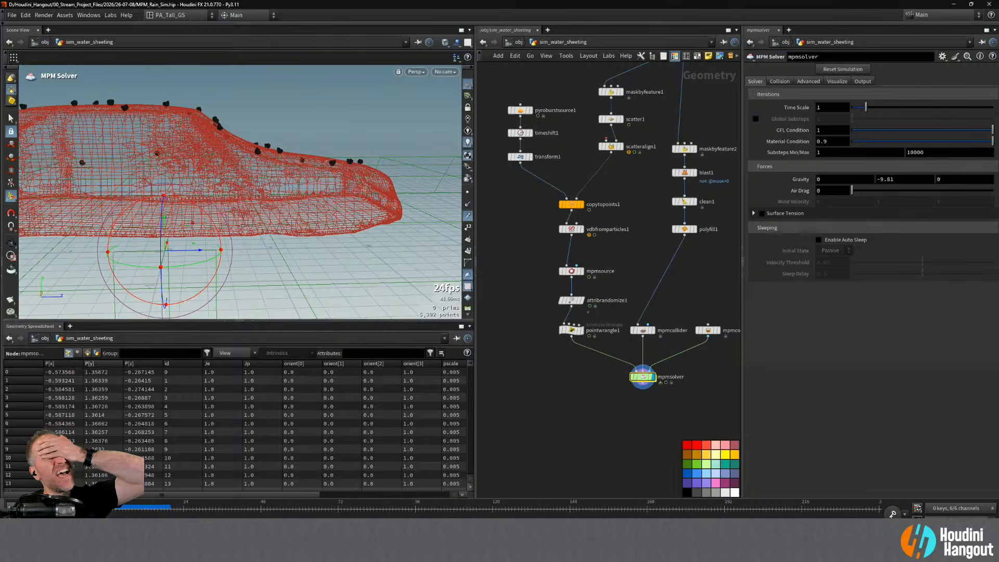
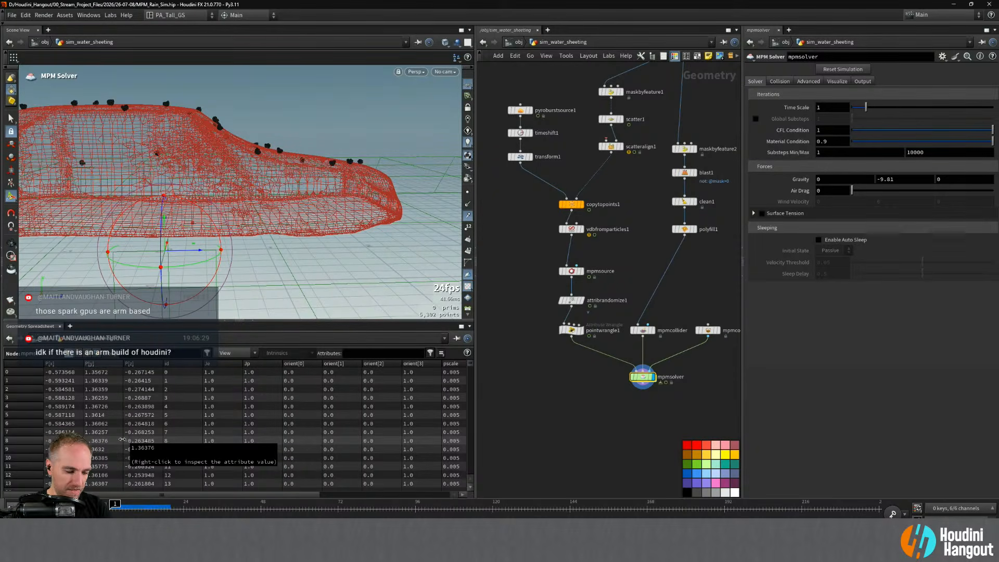
- Display the attribrandomize1 output and clear the velocity point attribute transfer from vdbfromparticles1
left_click_drag(331, 159, 242, 169, "alt")
right_click_drag(243, 170, 306, 135, "alt")
left_click_drag(306, 134, 296, 183, "alt")
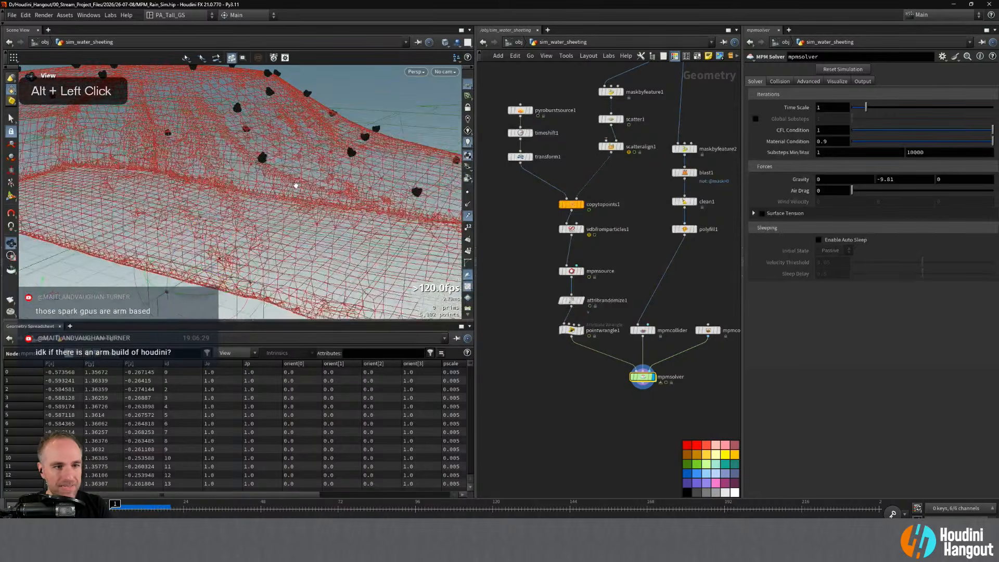
left_click(581, 300)
left_click(572, 300)
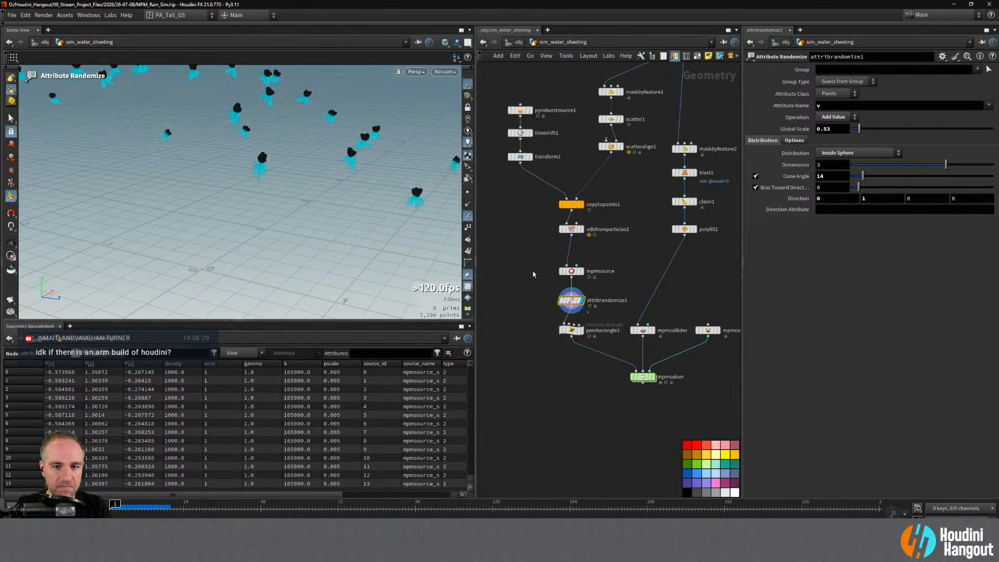
left_click(582, 229)
left_click(572, 229)
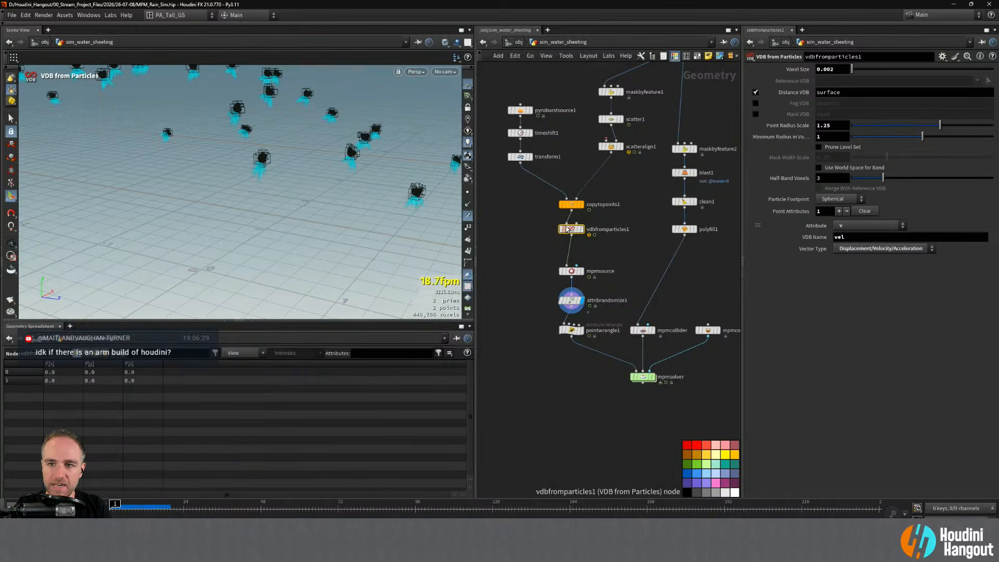
left_click(862, 211)
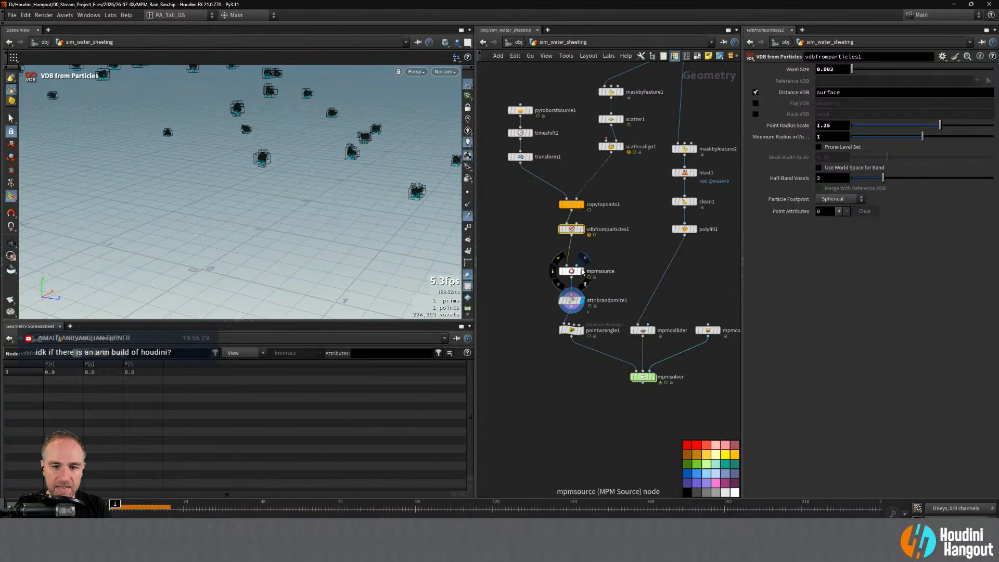
- Set the Cone Angle of attribrandomize1 to 33.4 while viewing the droplet velocities up close
left_click(571, 300)
right_click_drag(362, 164, 350, 172, "alt")
left_click_drag(350, 172, 216, 138, "alt")
right_click_drag(217, 138, 205, 150, "alt")
middle_click_drag(205, 150, 260, 161, "alt")
right_click_drag(260, 160, 262, 156, "alt")
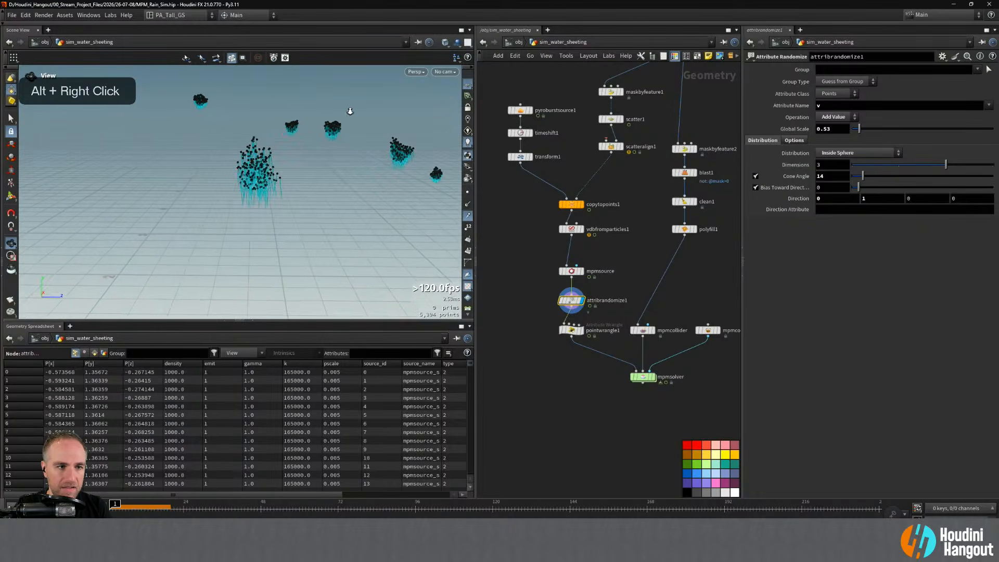
left_click_drag(263, 156, 309, 179, "alt")
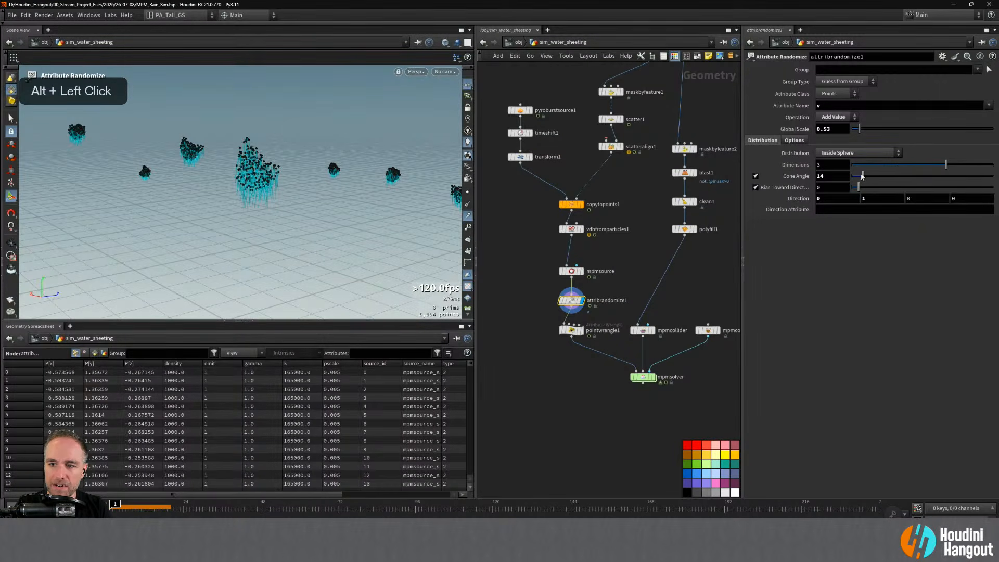
left_click_drag(862, 177, 878, 178)
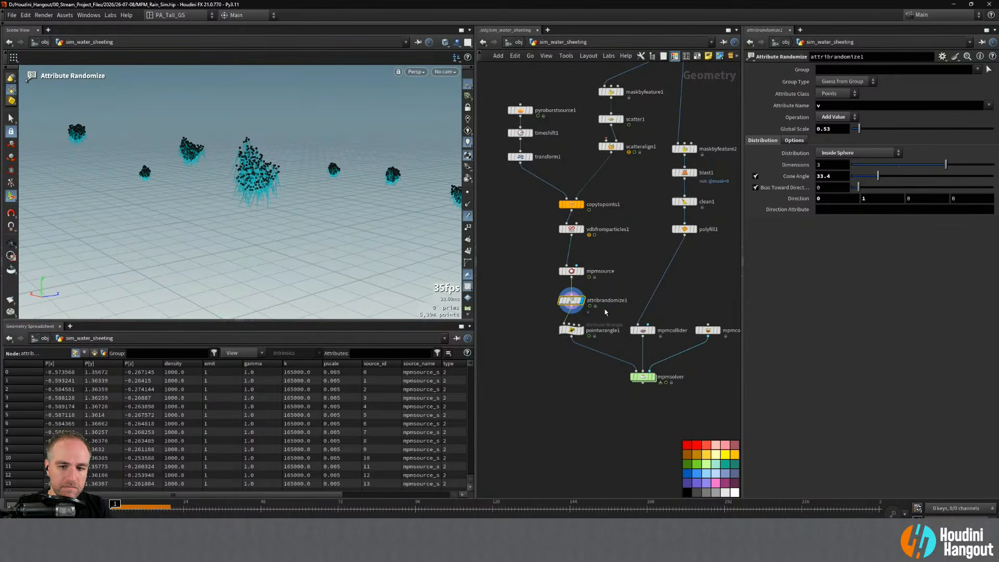
- Bypass pointwrangle1 and wire a new Attribute Adjust Vector node between mpmsource and pointwrangle1 in place of attribrandomize1, displaying its output
left_click(571, 331)
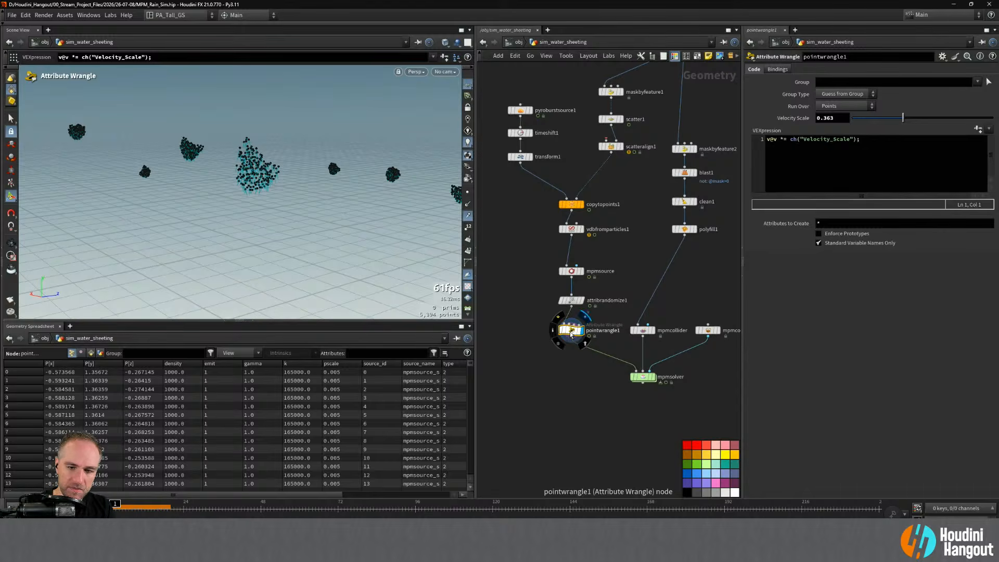
key("Tab")
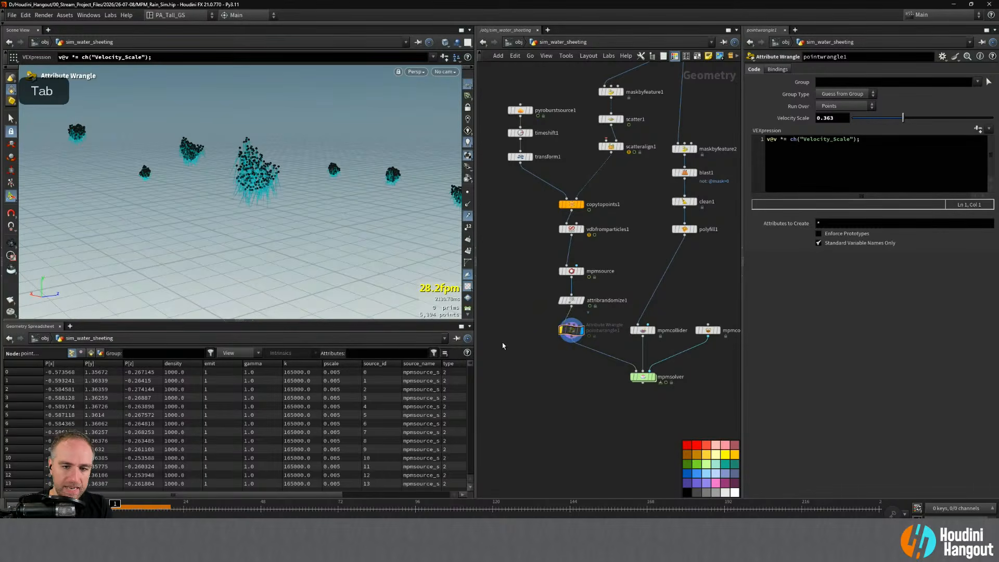
type("a")
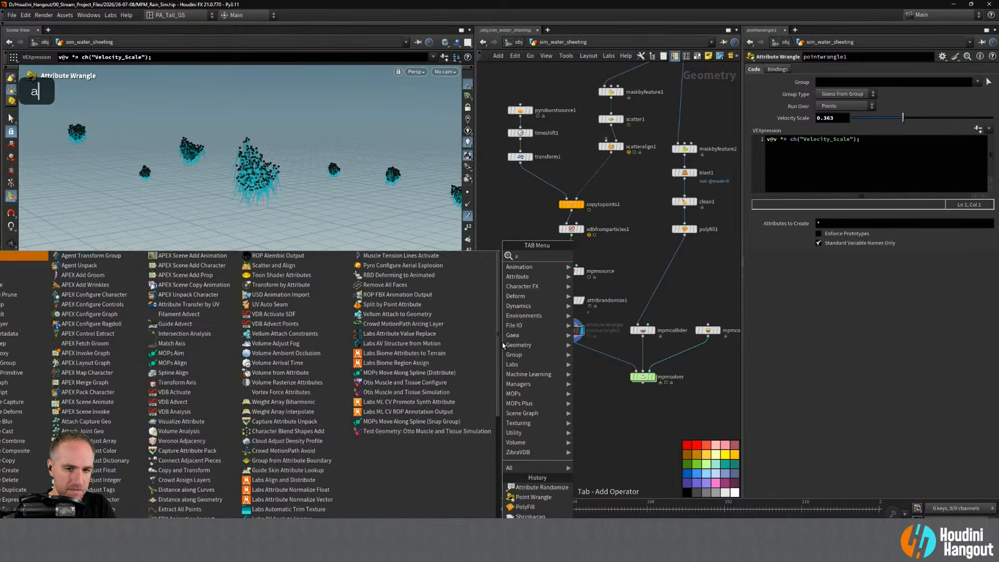
type("tt adju")
key("Down")
key("Down")
key("Down")
key("Down")
key("Down")
key("Down")
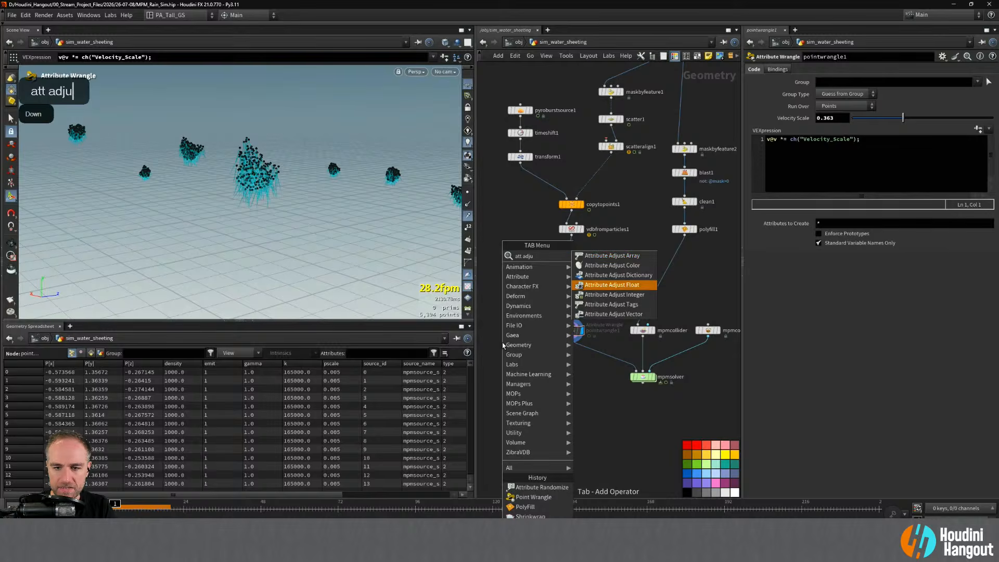
key("Return")
left_click(527, 302)
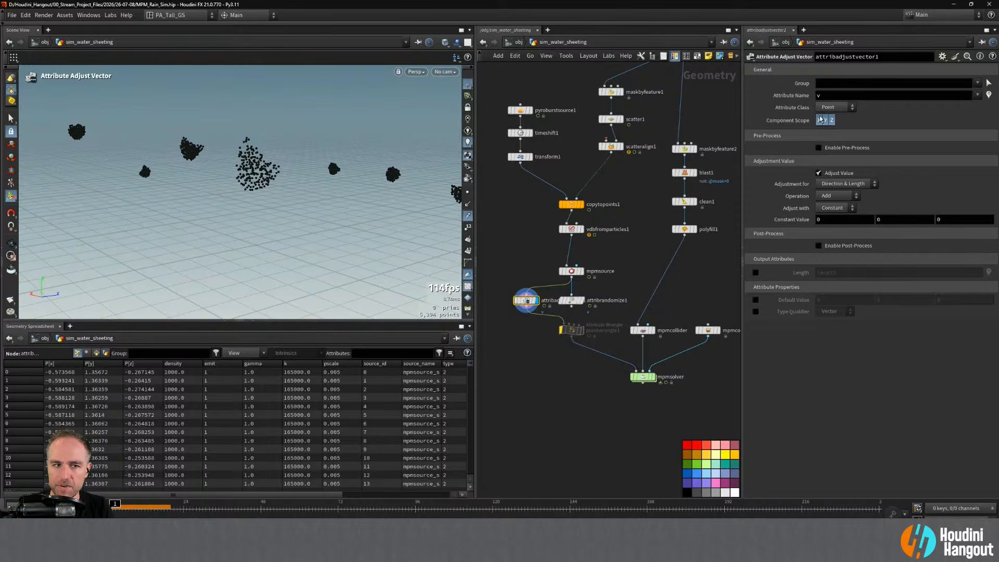
- Configure the velocity adjustment to use Noise with the Set Always operation and Zero Centered range values
left_click(833, 208)
left_click(828, 217)
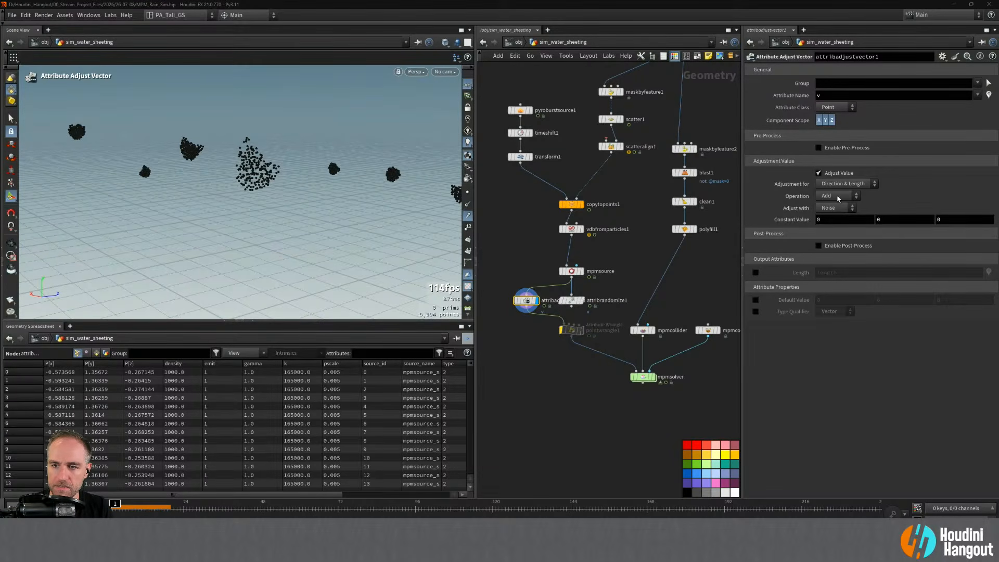
left_click(838, 198)
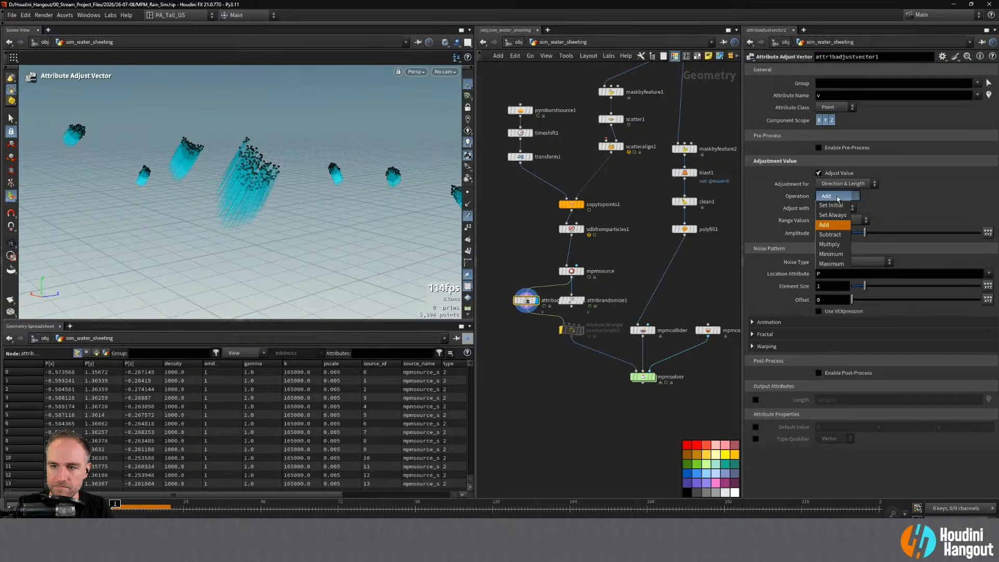
left_click(832, 216)
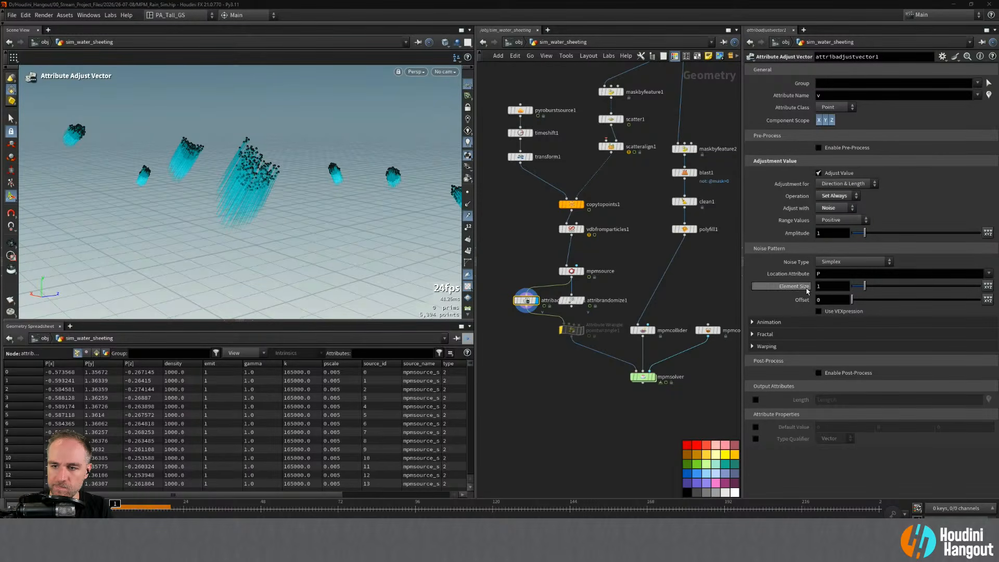
left_click(841, 221)
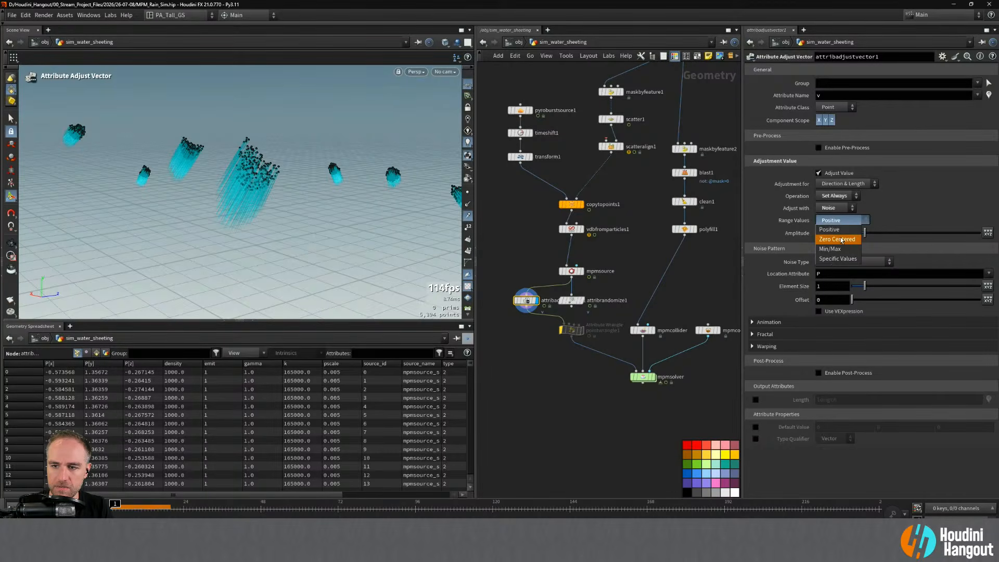
left_click(841, 240)
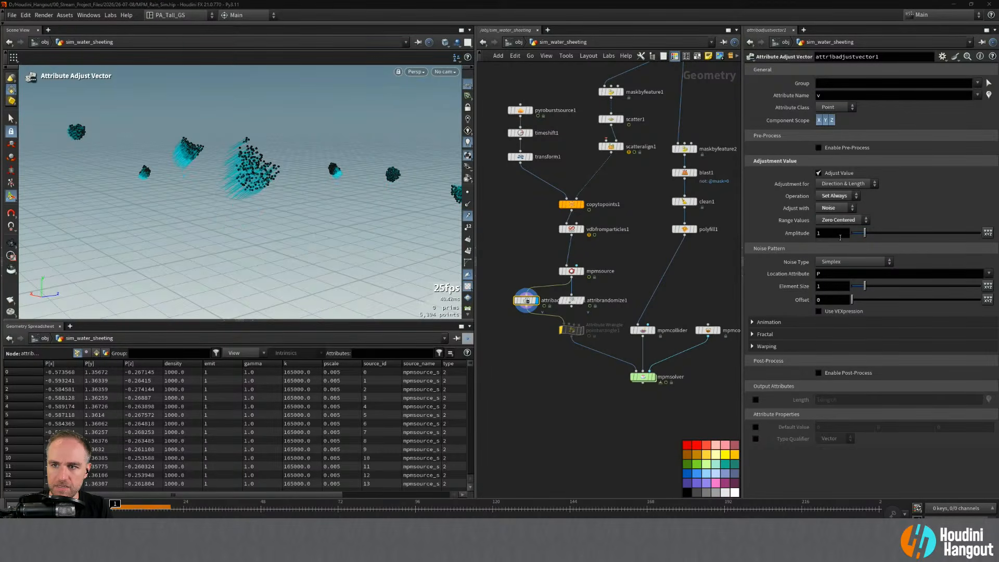
- Enable pre-processing that overwrites the initial velocity with the constant vector 0, 1, 0, and try noise Amplitude 1.96 with Element Size 2.93
left_click(819, 148)
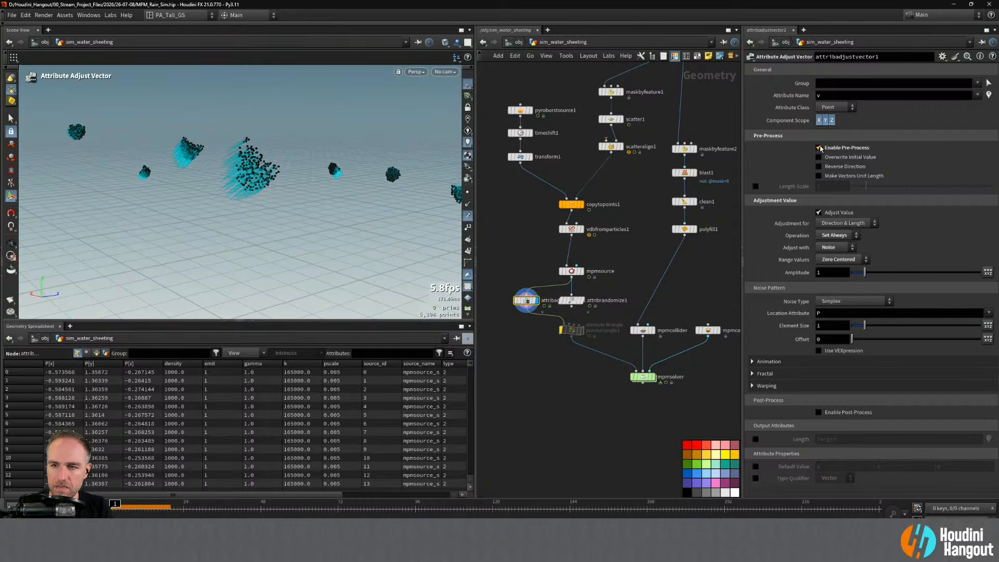
left_click(820, 158)
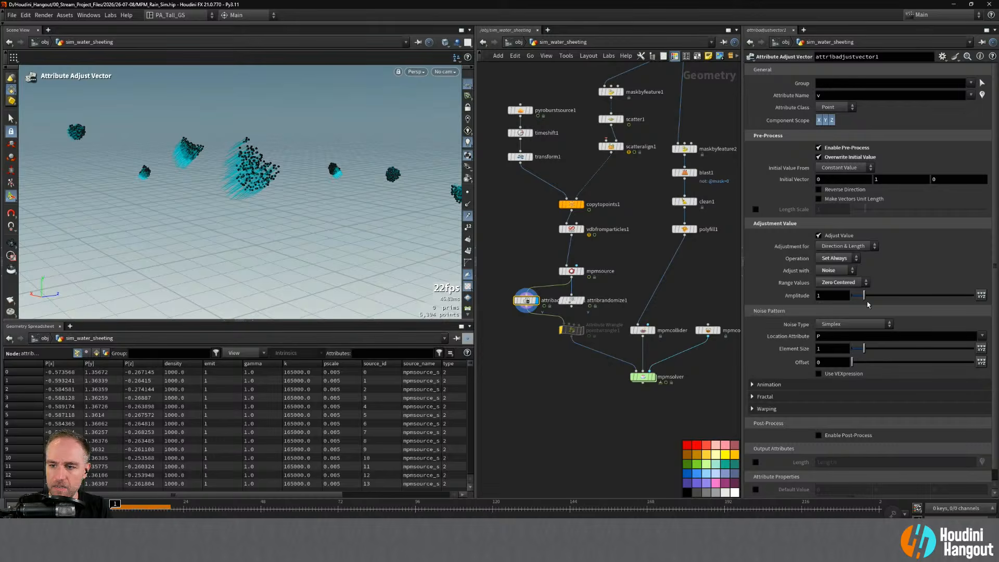
left_click_drag(864, 296, 876, 296)
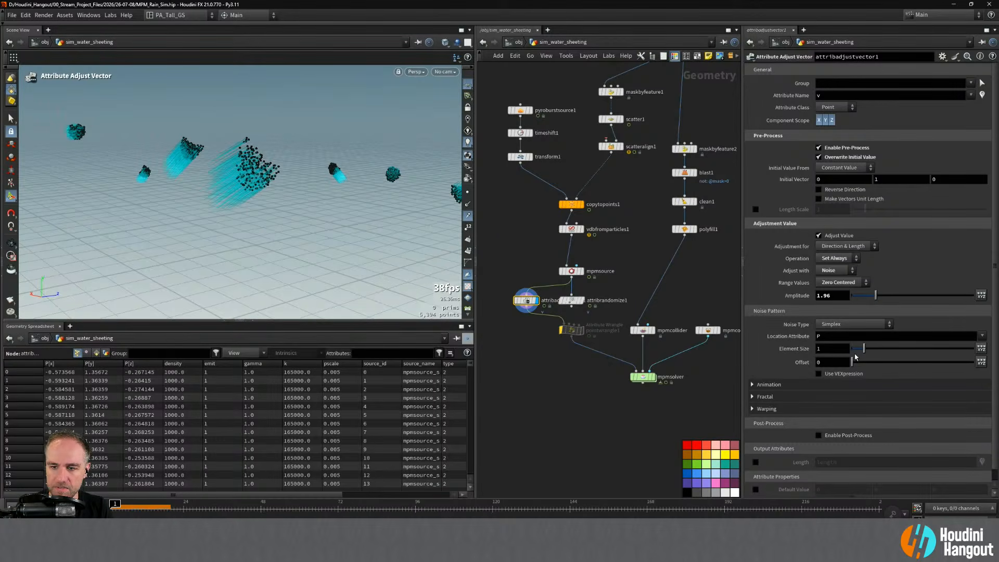
mouse_move(863, 349)
left_mouse_down()
mouse_move(848, 351)
mouse_move(917, 352)
mouse_move(891, 352)
left_mouse_up()
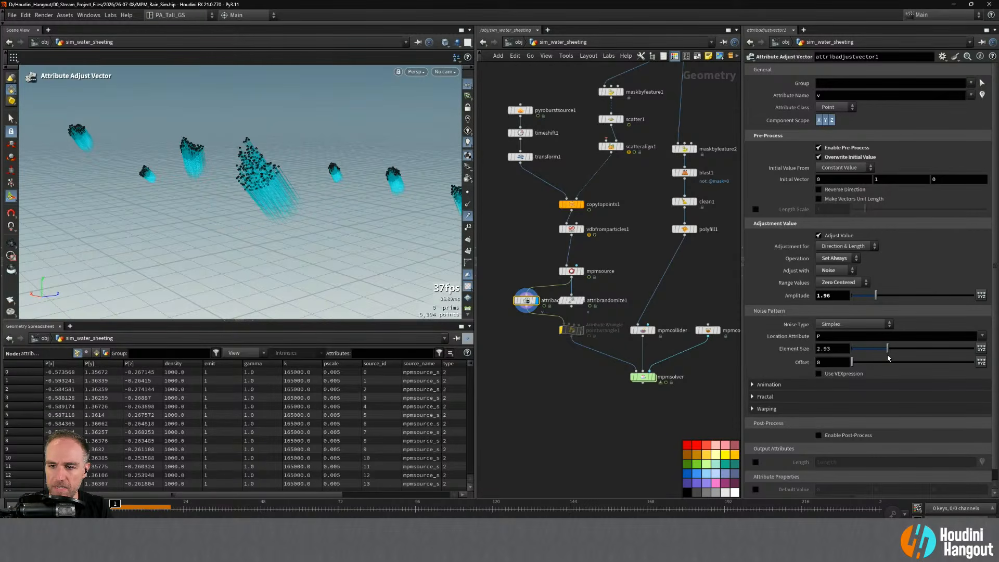
- Switch the velocity adjustment to the Add operation, with a noise Amplitude of 0.48 and an Element Size of 0.02
left_click_drag(874, 300, 846, 300)
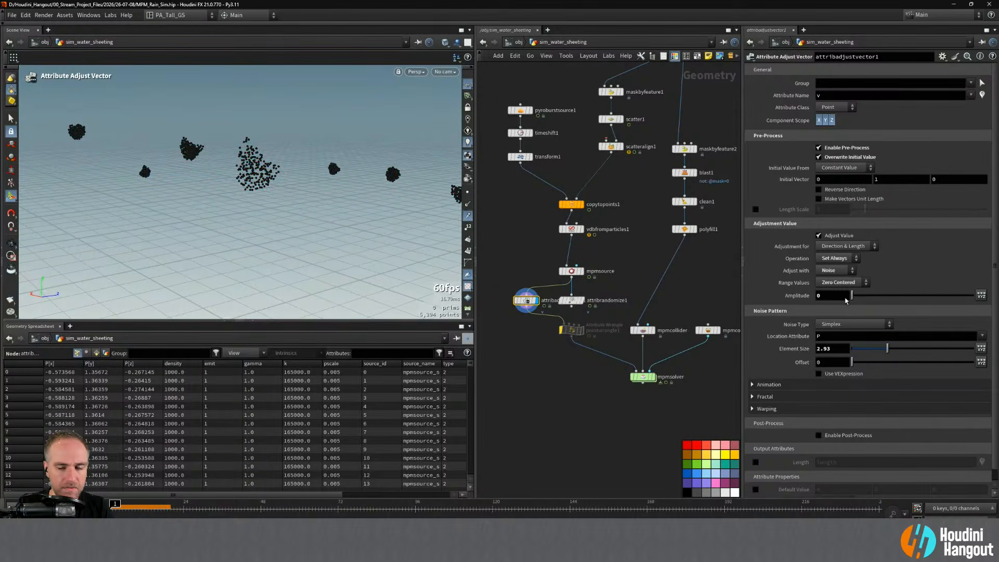
left_click(838, 258)
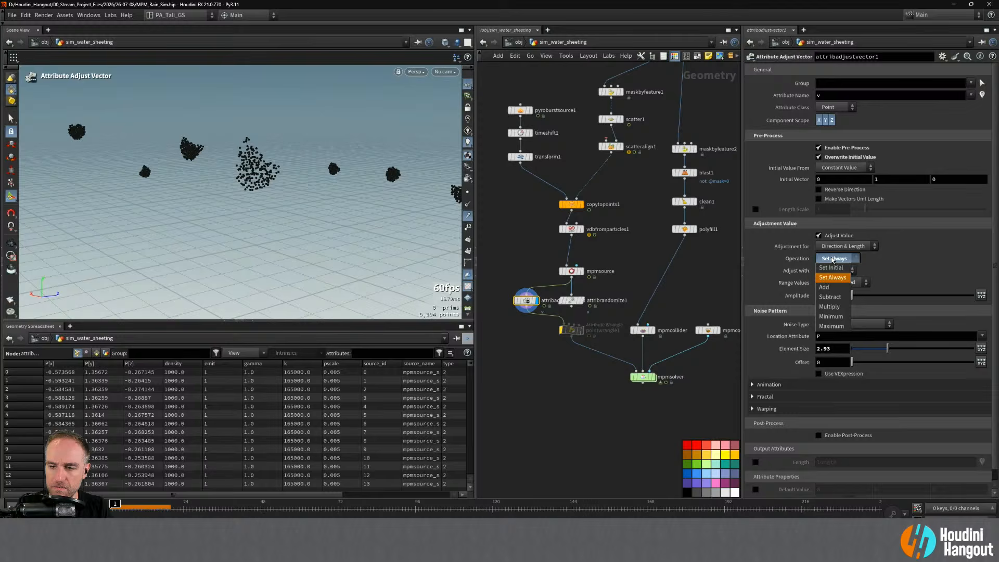
left_click(830, 287)
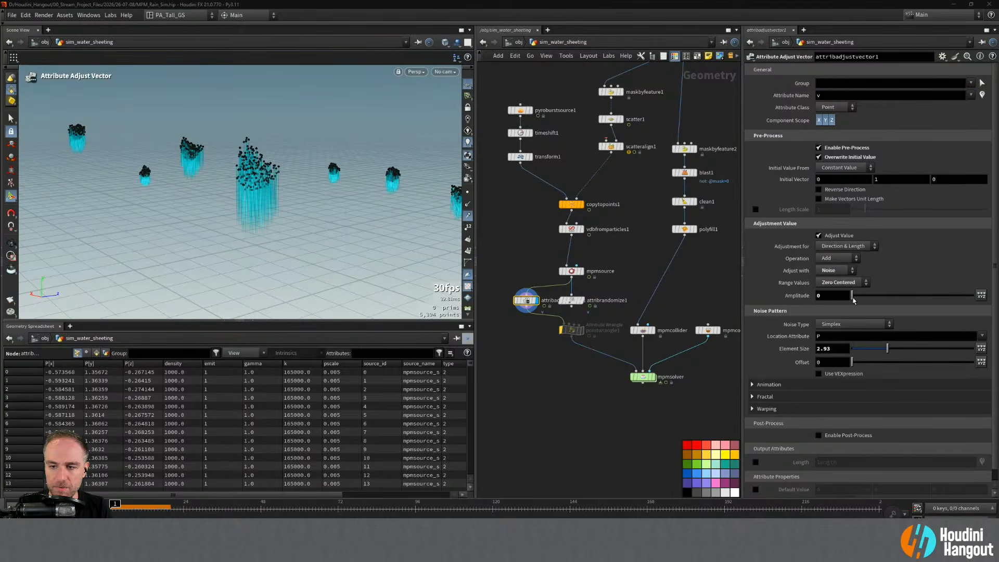
left_click_drag(853, 301, 859, 302)
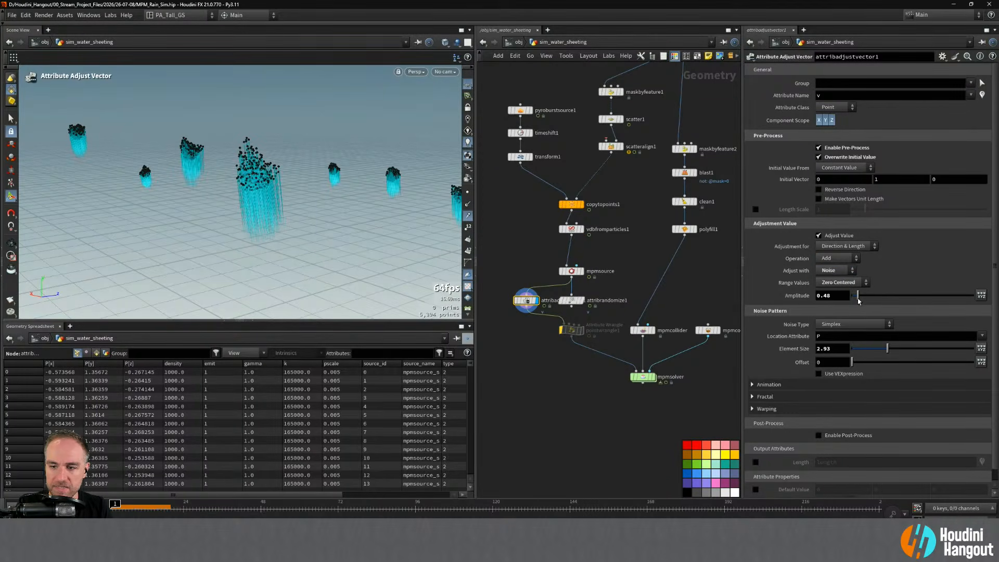
mouse_move(887, 348)
left_mouse_down()
mouse_move(845, 355)
mouse_move(854, 355)
left_mouse_up()
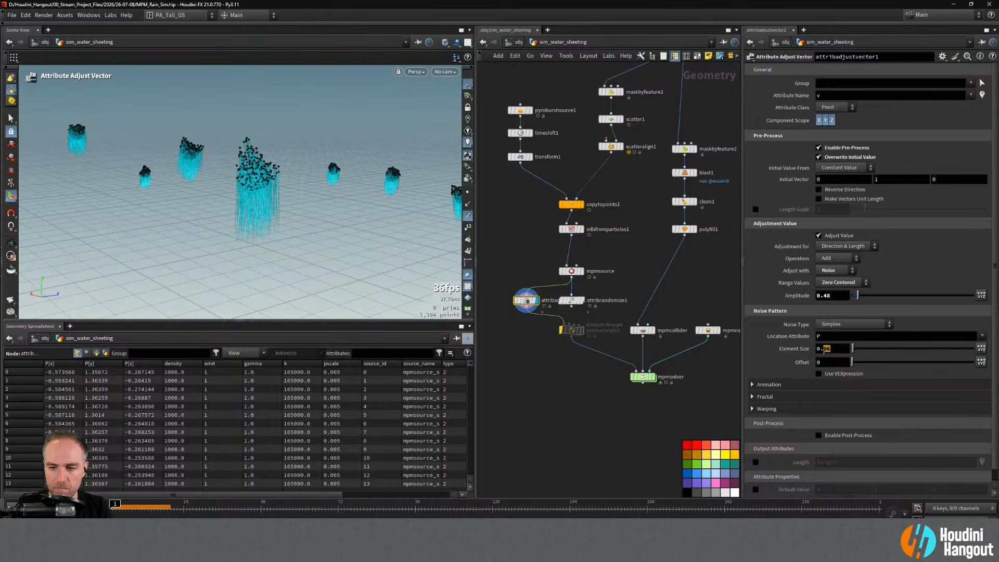
type("02")
key("Return")
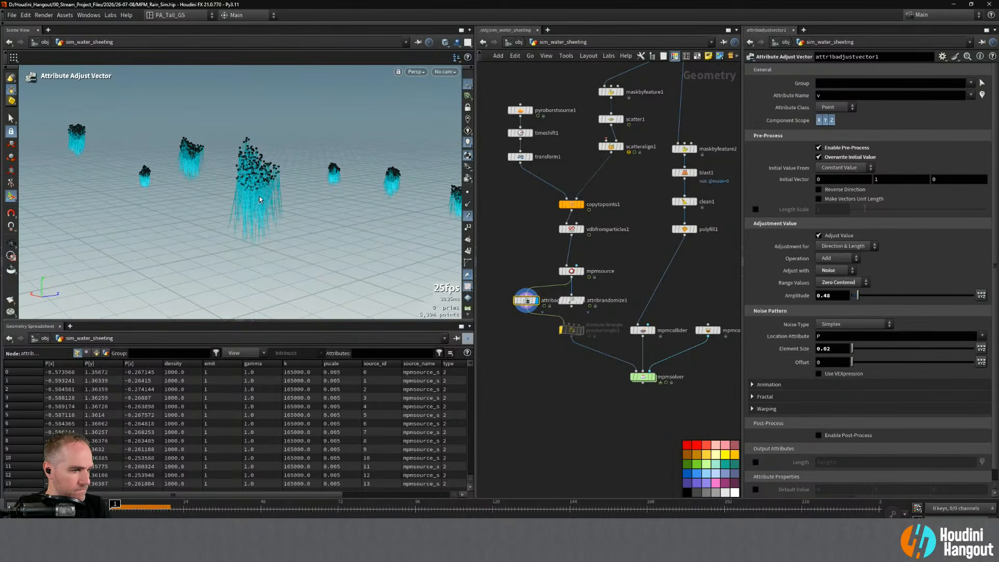
- Raise the noise Amplitude of attribadjustvector1 to 1.48 while viewing the droplet velocities from a new angle
left_click_drag(260, 200, 232, 208, "alt")
right_click_drag(232, 208, 214, 165, "alt")
middle_click_drag(284, 172, 250, 205, "alt")
mouse_move(245, 215)
left_mouse_down("alt")
mouse_move(237, 207)
mouse_move(250, 206)
left_mouse_up("alt")
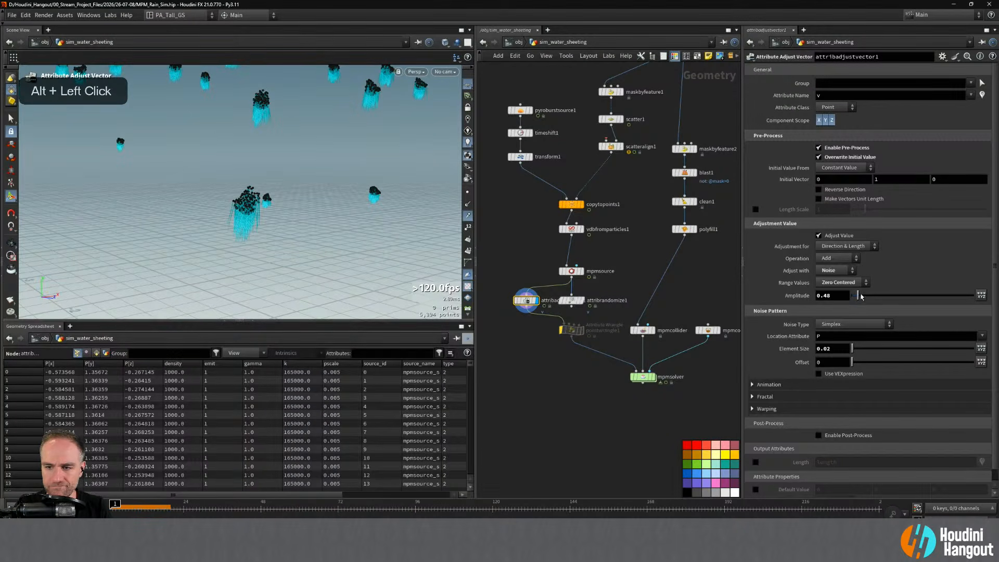
left_click_drag(861, 295, 870, 297)
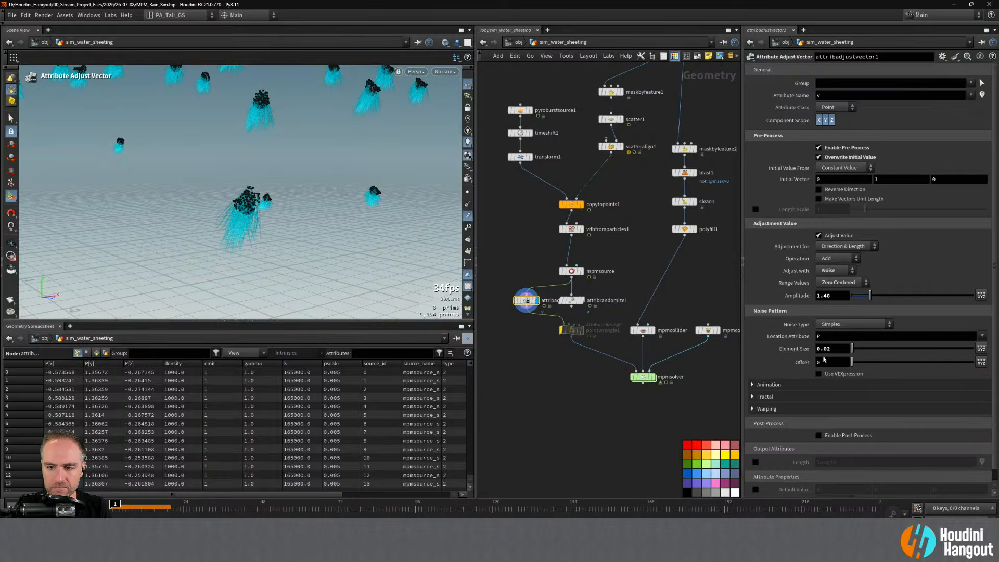
- Examine the direction and spread of the droplet velocity trails from several angles and distances
right_click_drag(233, 228, 234, 198, "alt")
middle_click_drag(235, 197, 250, 208, "alt")
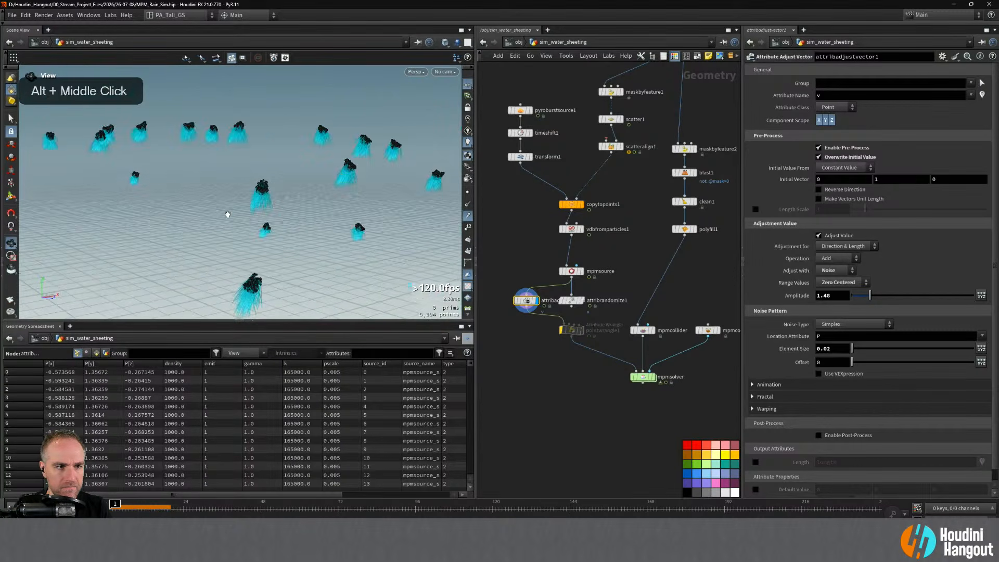
mouse_move(250, 208)
left_mouse_down("alt")
mouse_move(357, 190)
mouse_move(312, 205)
mouse_move(257, 195)
left_mouse_up("alt")
right_click_drag(258, 196, 258, 192, "alt")
left_click_drag(258, 192, 416, 234, "alt")
left_click_drag(485, 150, 321, 165, "alt")
right_click_drag(321, 164, 299, 208, "alt")
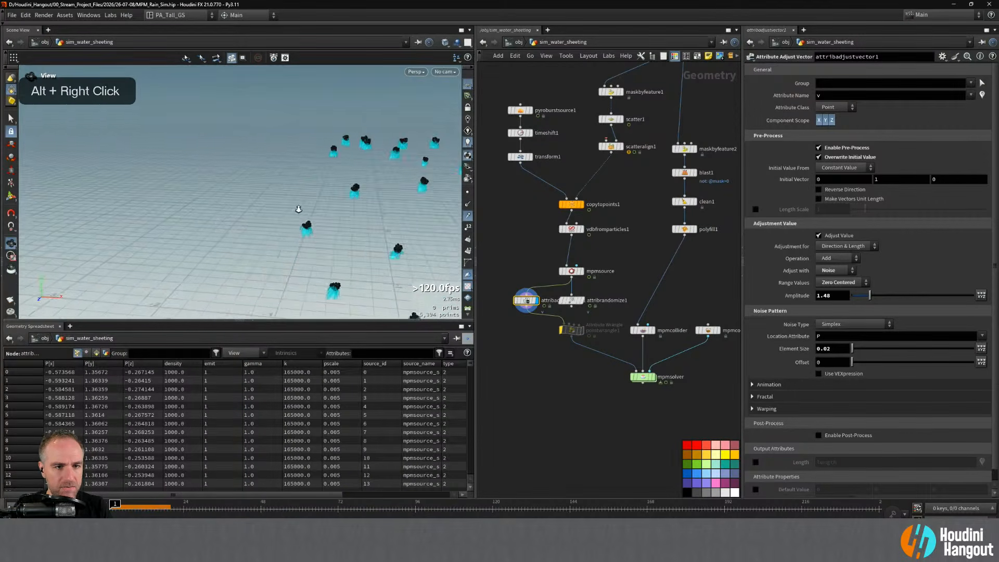
left_click_drag(299, 208, 324, 199, "alt")
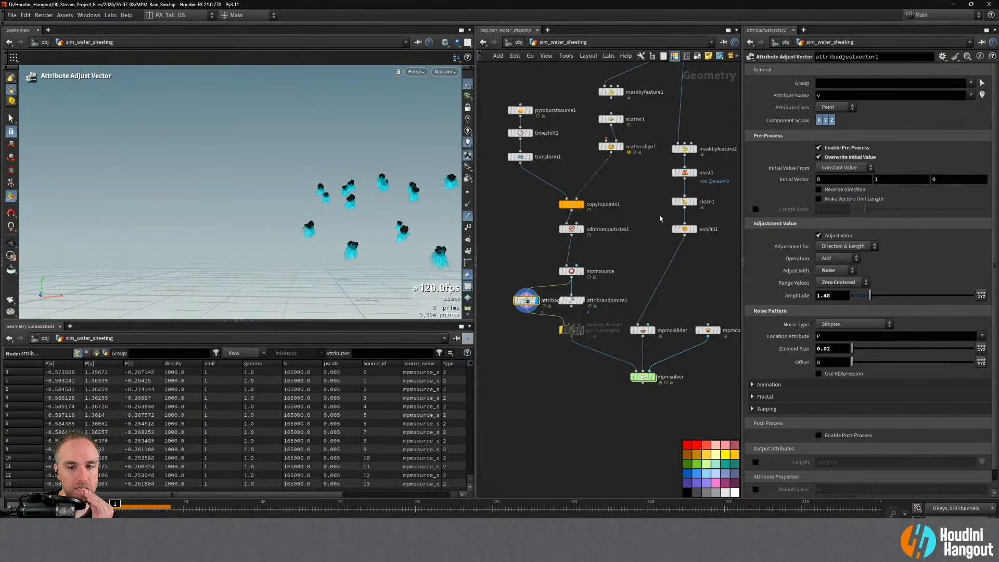
- Compare the outputs of mpmsource, vdbfromparticles1 and attribadjustvector1 by displaying each node in turn
left_click(573, 271)
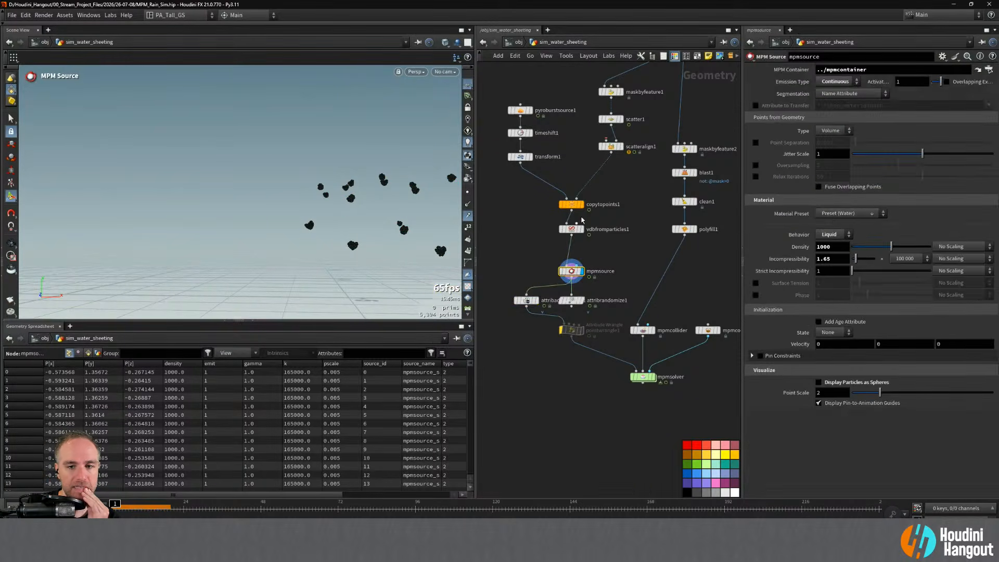
left_click(572, 230)
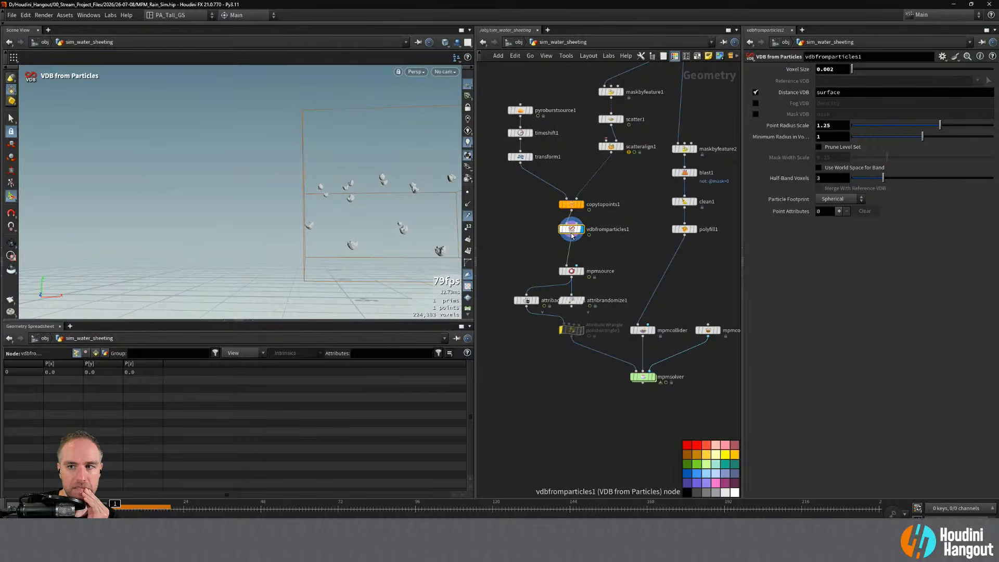
left_click(575, 272)
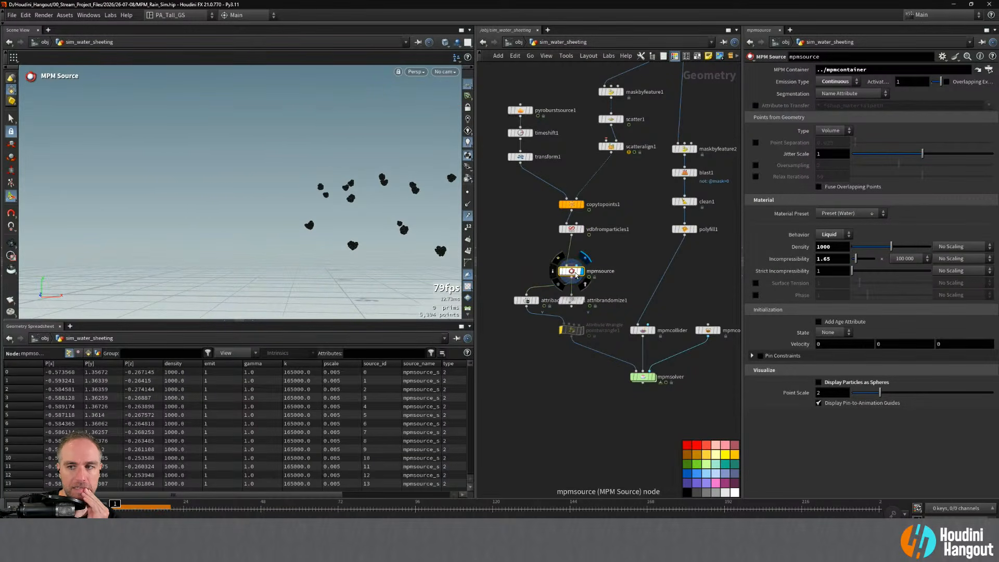
left_click(527, 302)
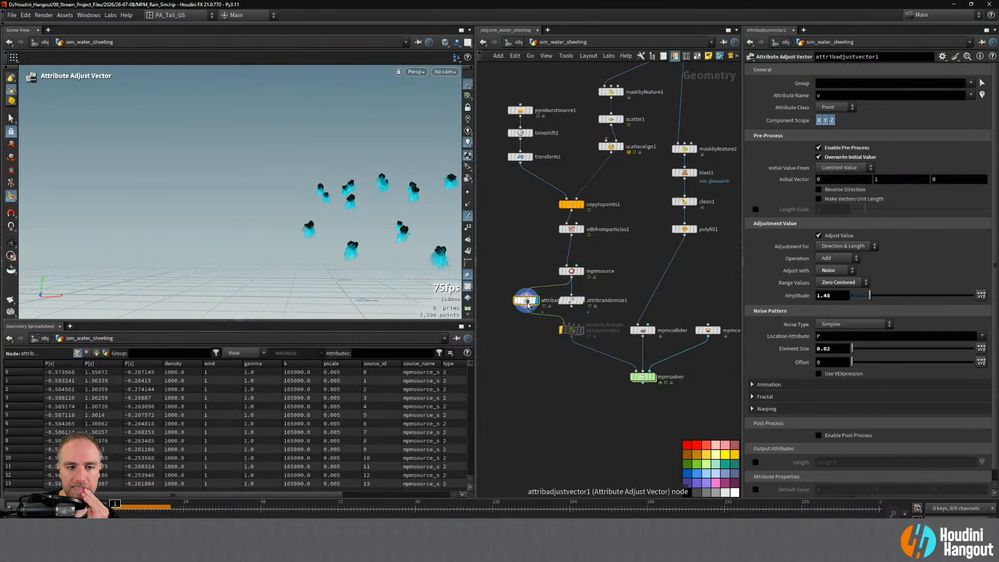
- Delete attribrandomize1 and move attribadjustvector1 into its place directly between mpmsource and pointwrangle1
left_click(572, 302)
mouse_move(559, 337)
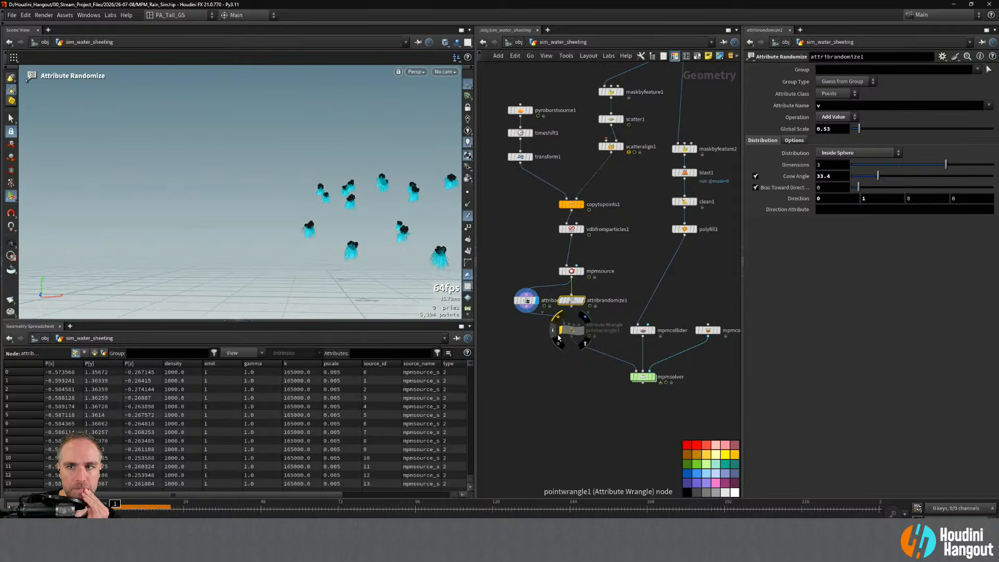
key("Delete")
mouse_move(527, 305)
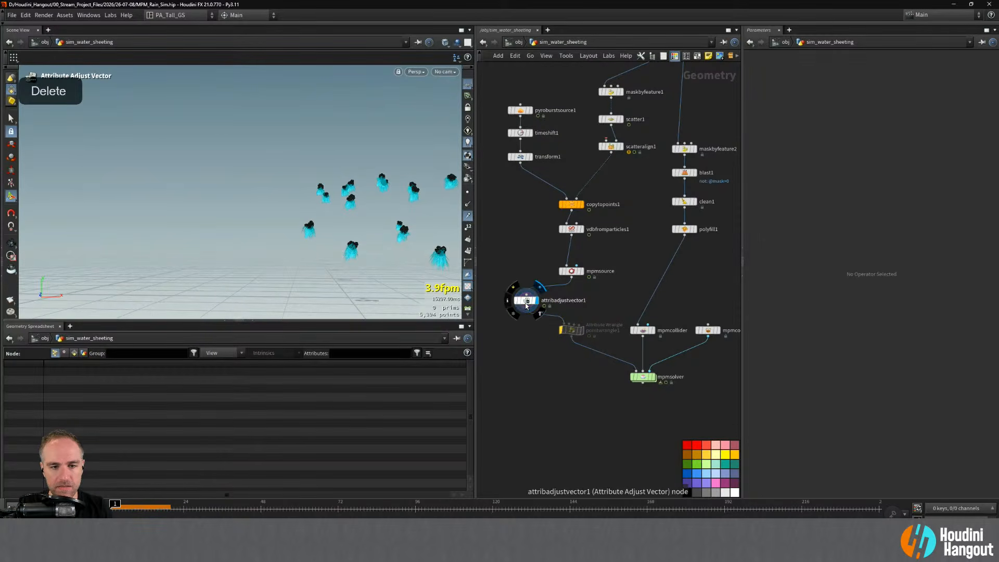
left_click_drag(526, 306, 572, 309)
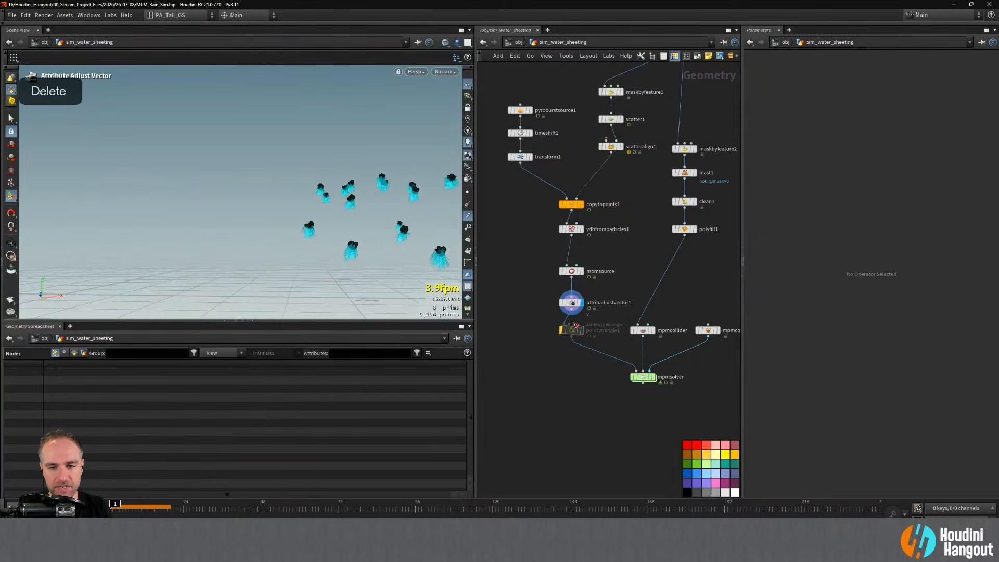
- Display mpmsolver, play the simulation over the car collider, and return to the first frame
left_click(653, 377)
left_click(642, 378)
right_click_drag(367, 276, 346, 253, "alt")
left_click_drag(346, 253, 349, 186, "alt")
middle_click_drag(349, 186, 315, 174, "alt")
left_click_drag(315, 174, 301, 218, "alt")
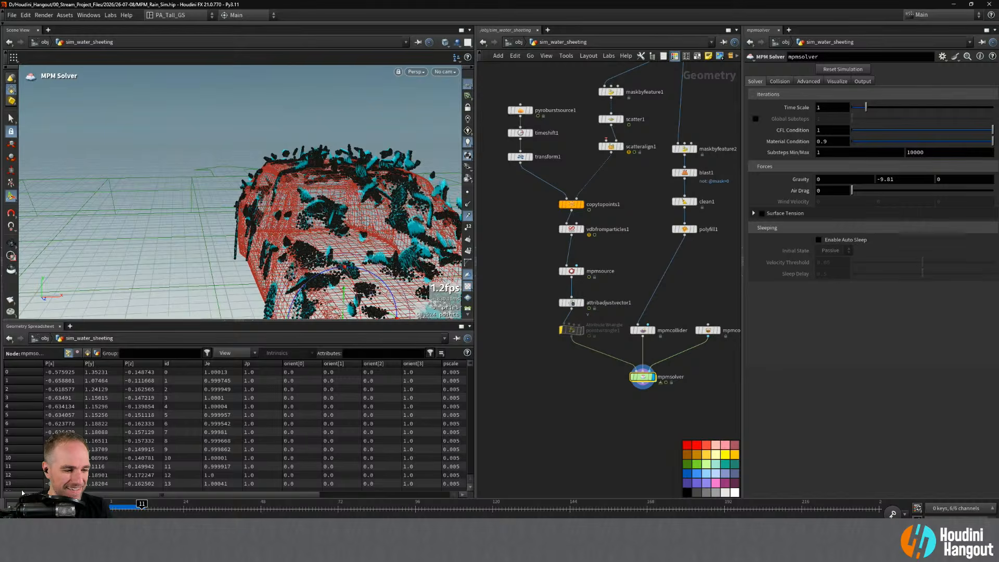
key("ctrl+Up")
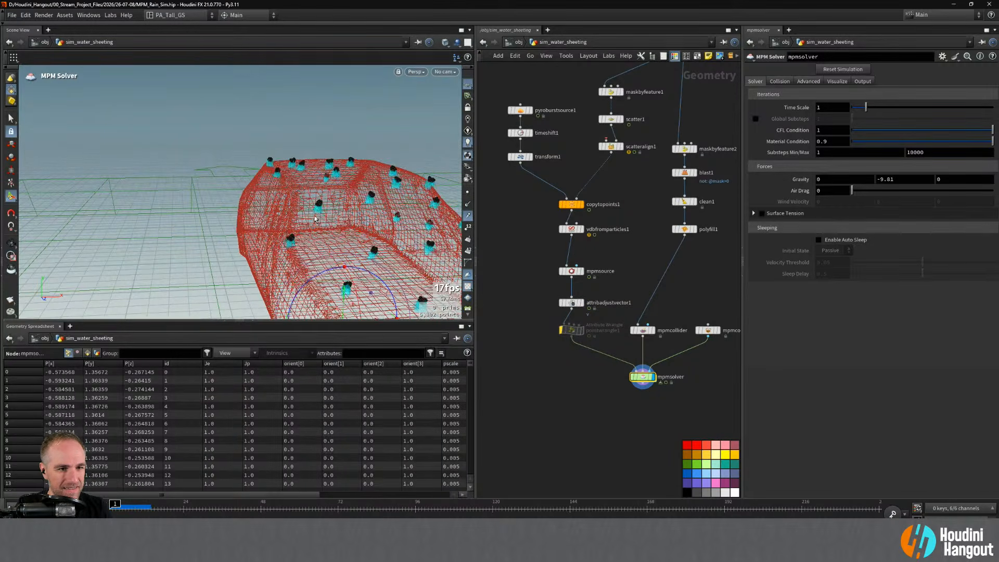
- Inspect the droplets and their initial velocity trails on the car collider up close and from several angles
left_click_drag(314, 215, 267, 210, "alt")
right_click_drag(266, 211, 409, 206, "alt")
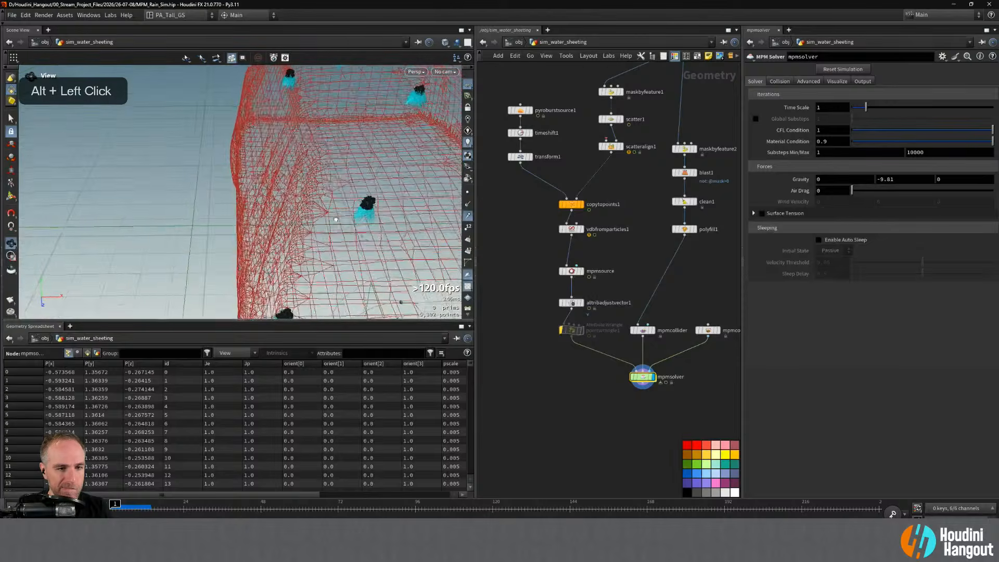
left_click_drag(409, 206, 358, 208, "alt")
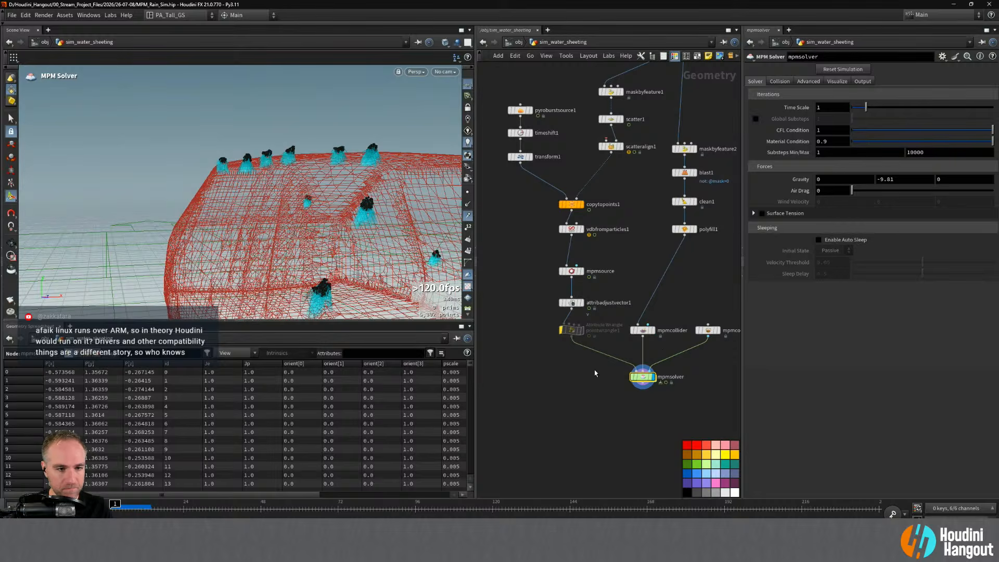
middle_click_drag(375, 217, 308, 198, "alt")
left_click_drag(308, 198, 359, 227, "alt")
middle_click_drag(359, 226, 307, 228, "alt")
left_click_drag(306, 229, 364, 232, "alt")
middle_click_drag(364, 231, 333, 224, "alt")
left_click_drag(333, 223, 313, 264, "alt")
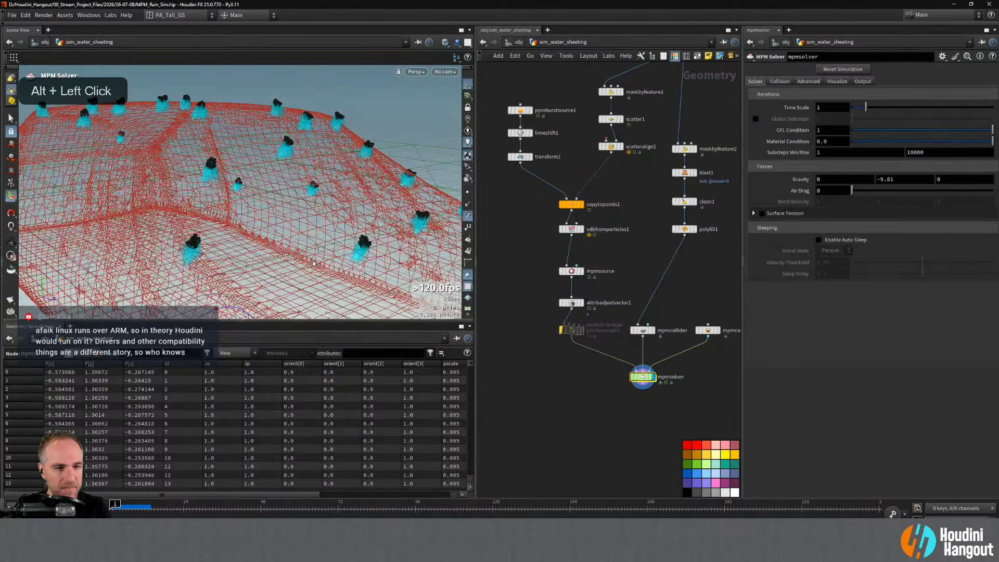
right_click_drag(314, 264, 322, 264, "alt")
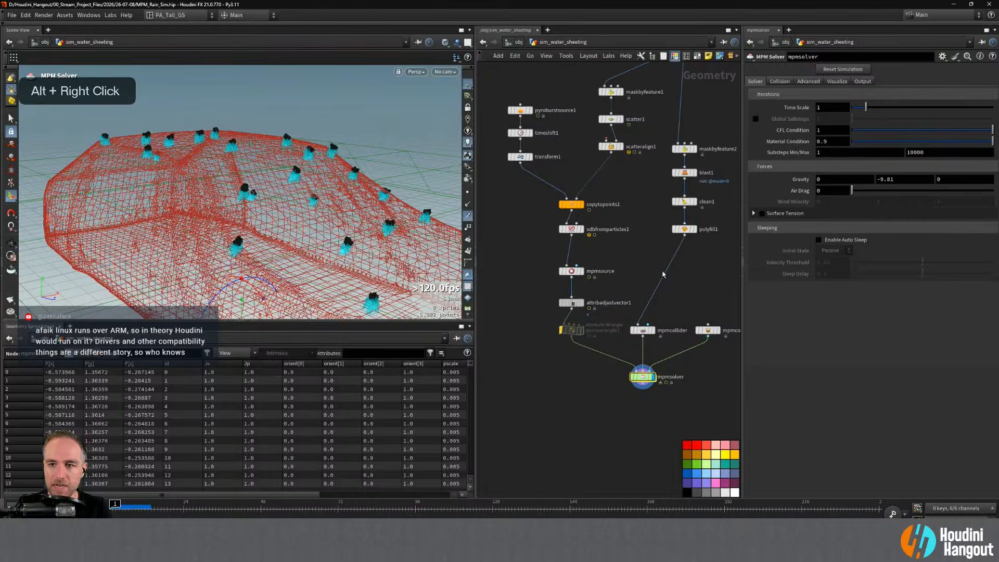
- Lower the noise Amplitude of attribadjustvector1 to 0.42, play the mpmsolver simulation again, and return to the first frame
left_click(576, 305)
left_click_drag(871, 298, 857, 296)
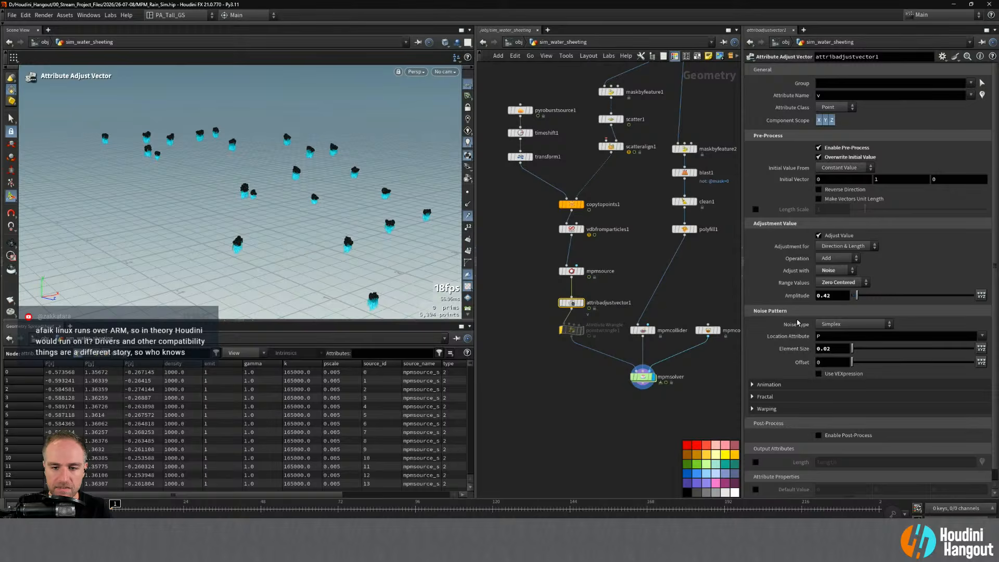
left_click(639, 383)
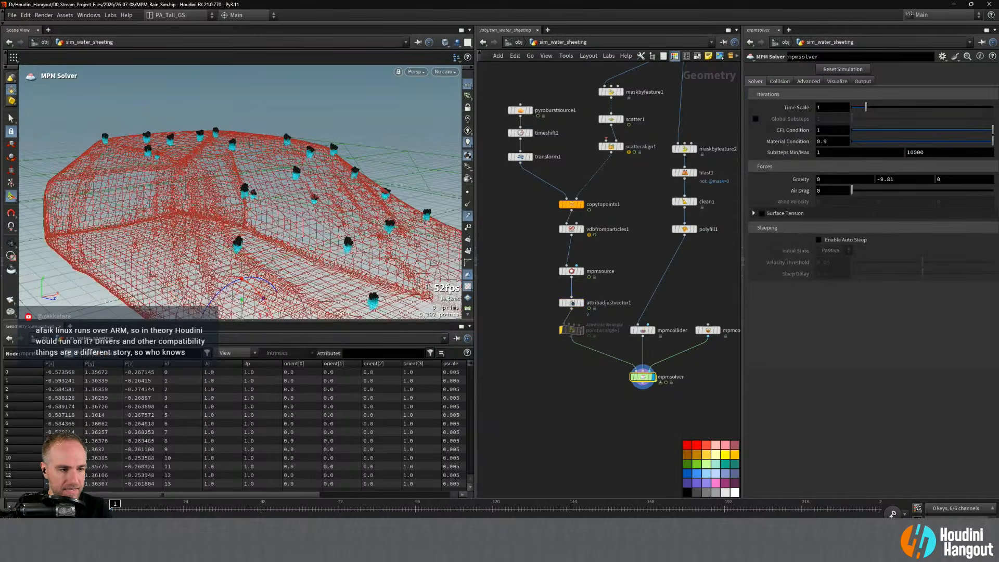
key("Up")
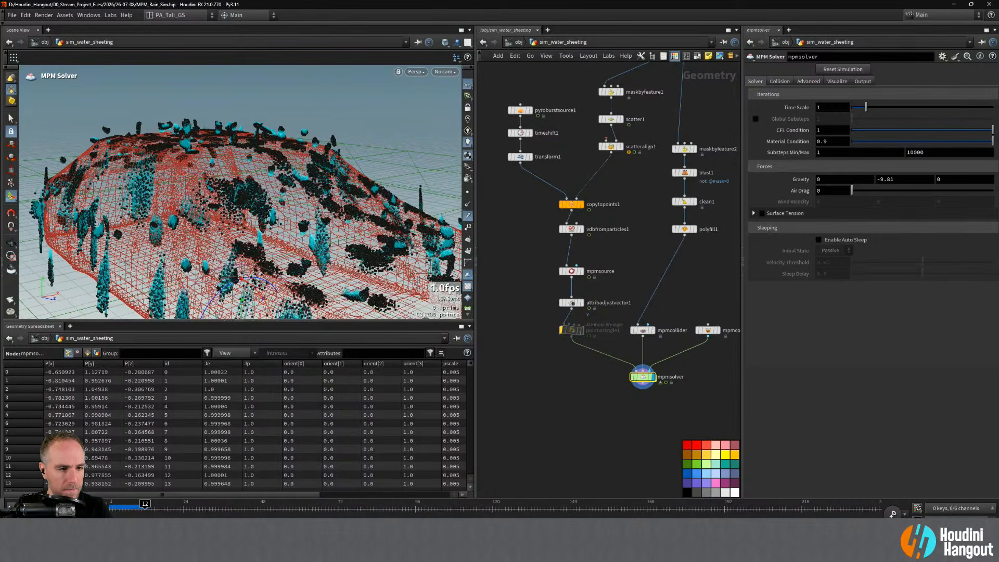
key("ctrl+Up")
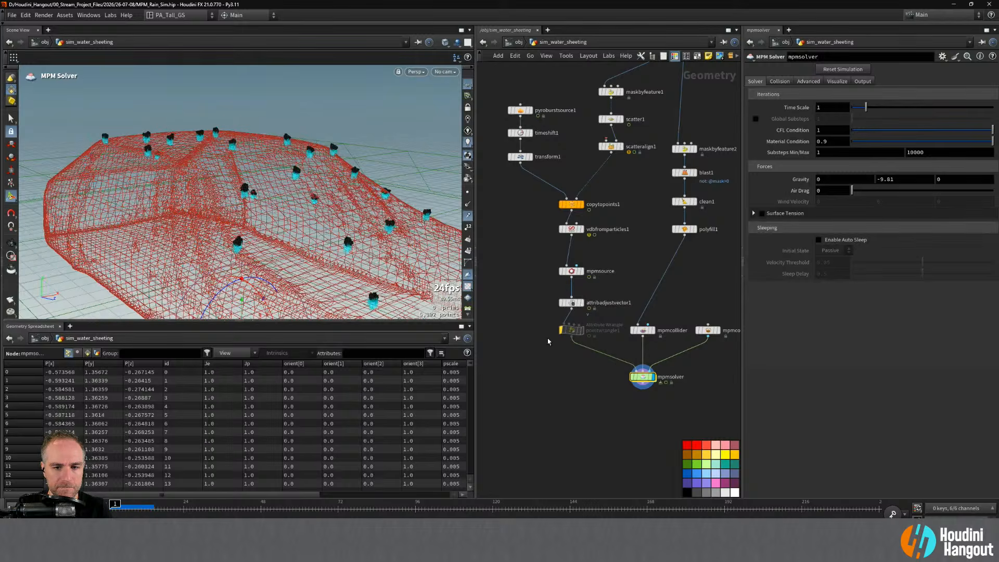
- Turn on Display Particles as Spheres for mpmsource
left_click(572, 271)
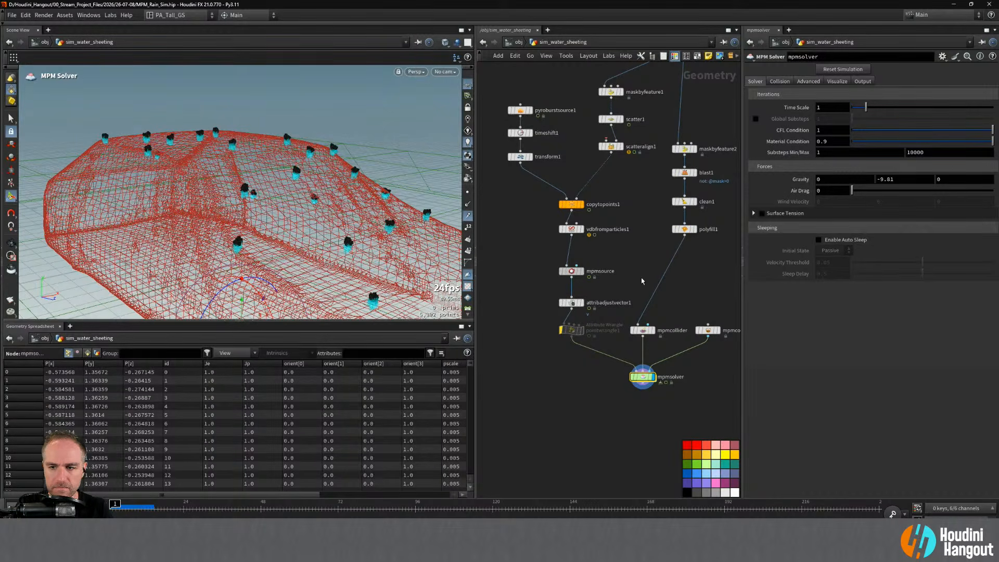
left_click(818, 382)
left_click(621, 422)
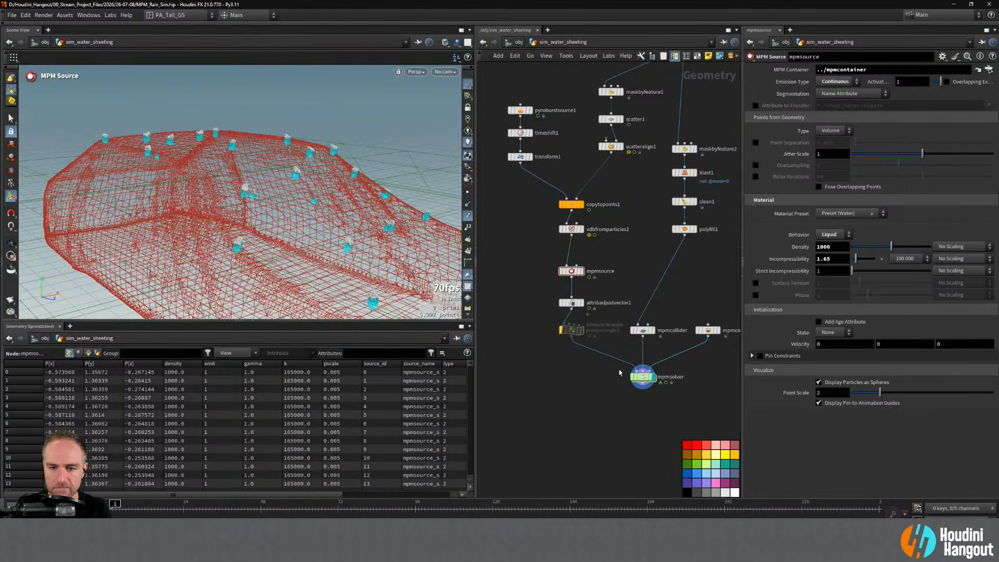
- Try an Initial Vector Y value of 0.25 on attribadjustvector1, inspect the velocity trails, and reset the vector to its default
left_click(571, 303)
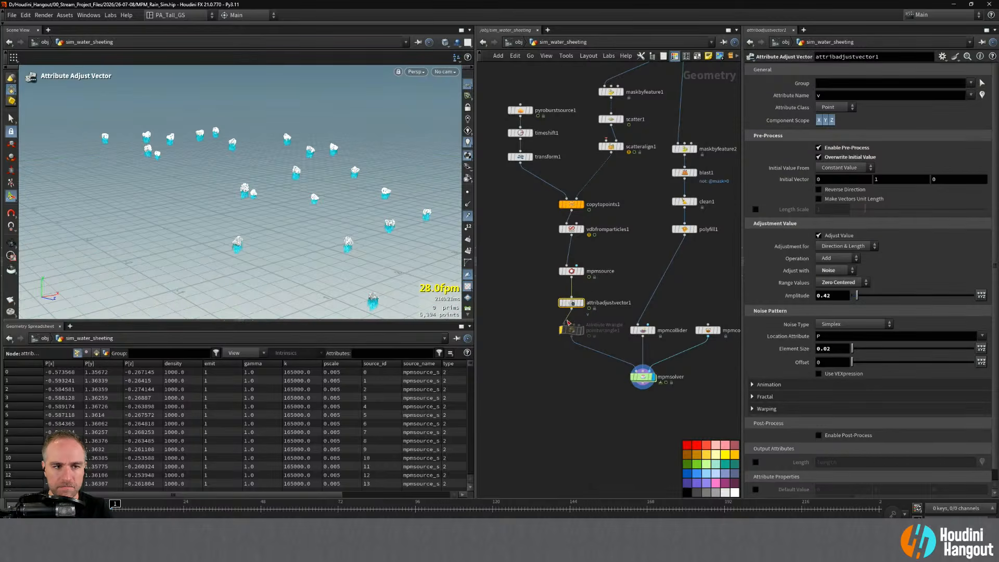
left_click(894, 179)
type("0.25")
key("Return")
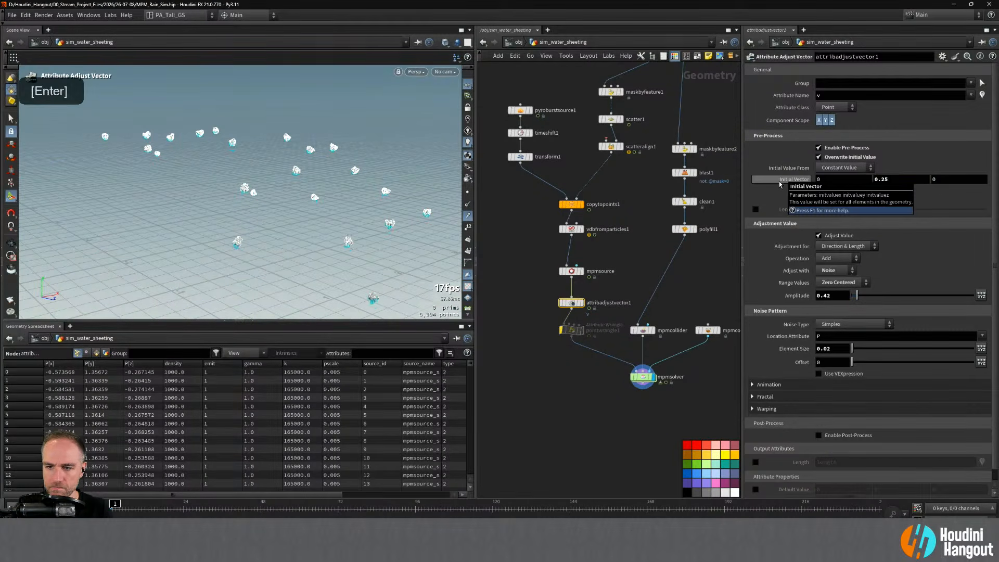
right_click_drag(260, 180, 307, 161, "alt")
left_click_drag(249, 169, 323, 94, "alt")
right_click_drag(323, 93, 291, 78, "alt")
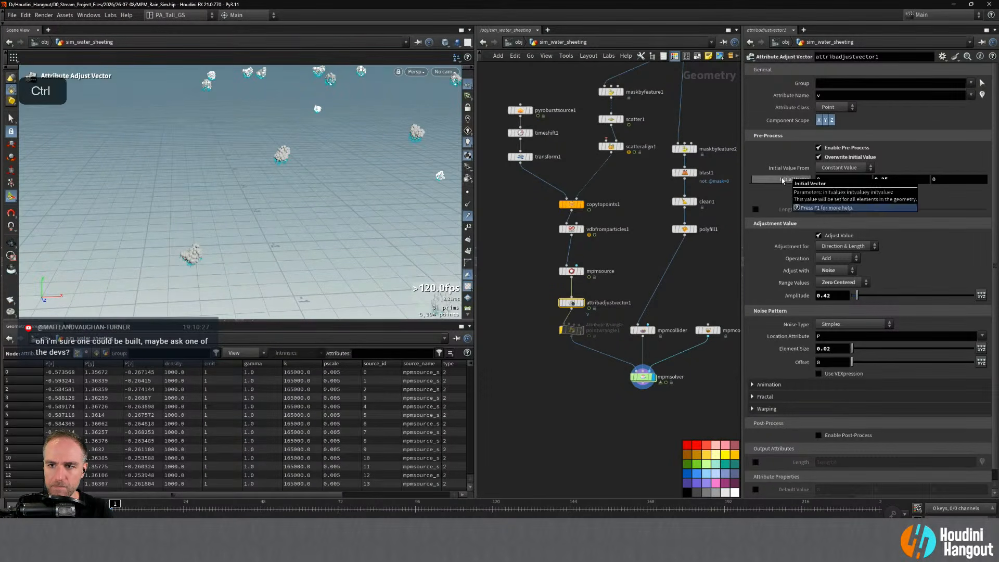
middle_click(788, 180, "ctrl")
- Enable Length Scale on attribadjustvector1, set it to 0.55, and check the shortened velocity trails
left_click(755, 209)
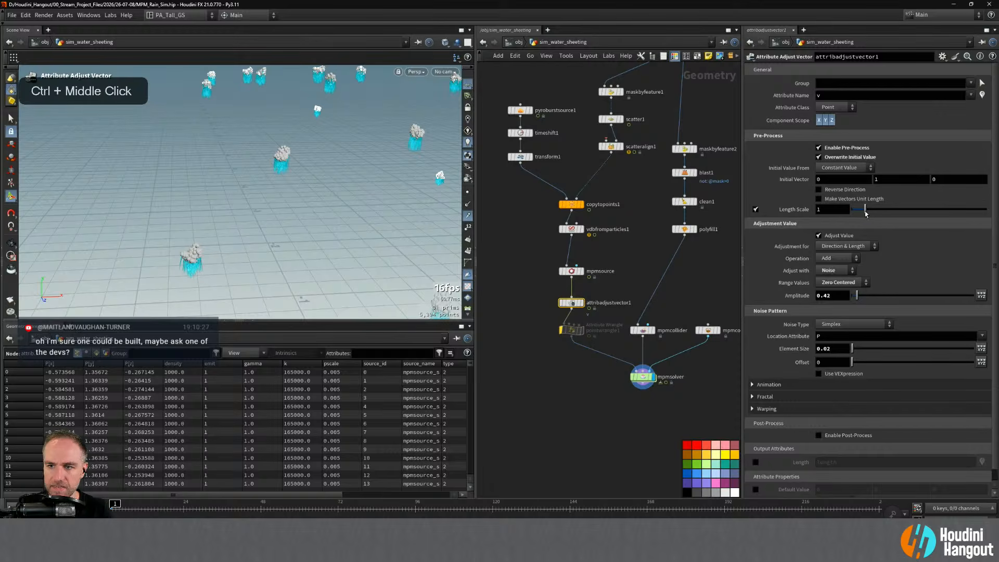
left_click_drag(865, 213, 859, 213)
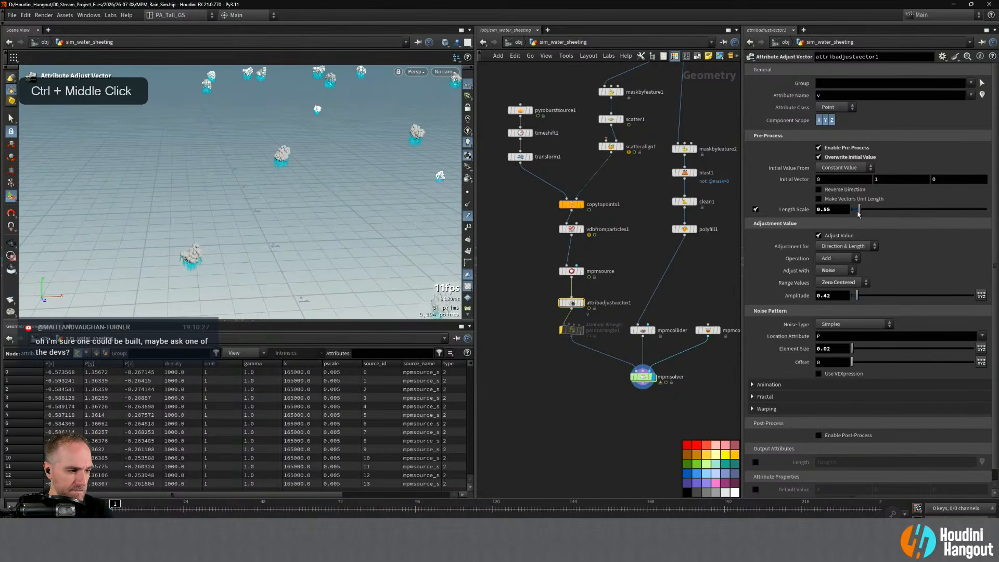
right_click_drag(330, 208, 263, 212, "alt")
middle_click_drag(263, 211, 261, 215, "alt")
left_click_drag(262, 216, 299, 214, "alt")
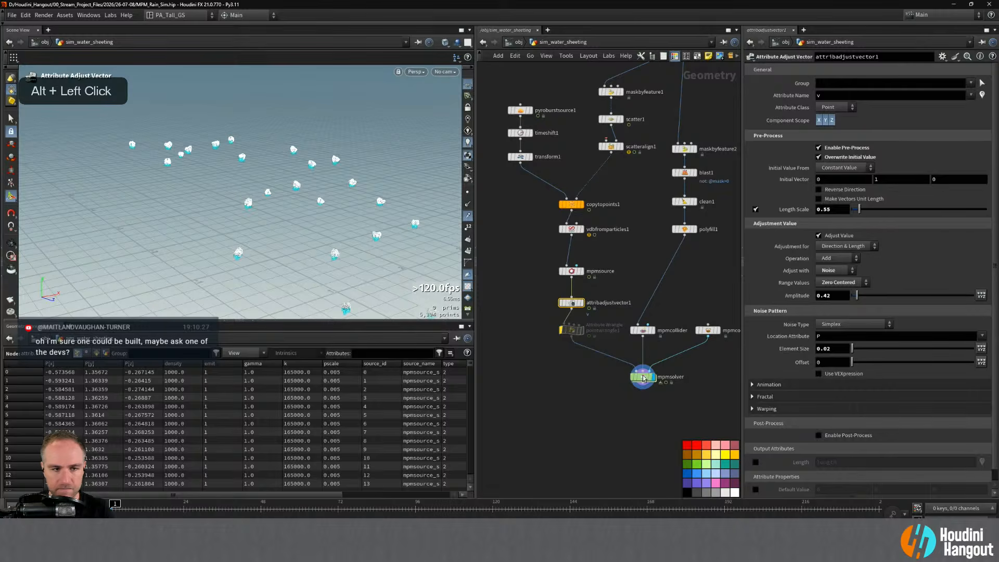
- Turn off Show Colliders in the visualization settings of mpmsolver
left_click(643, 377)
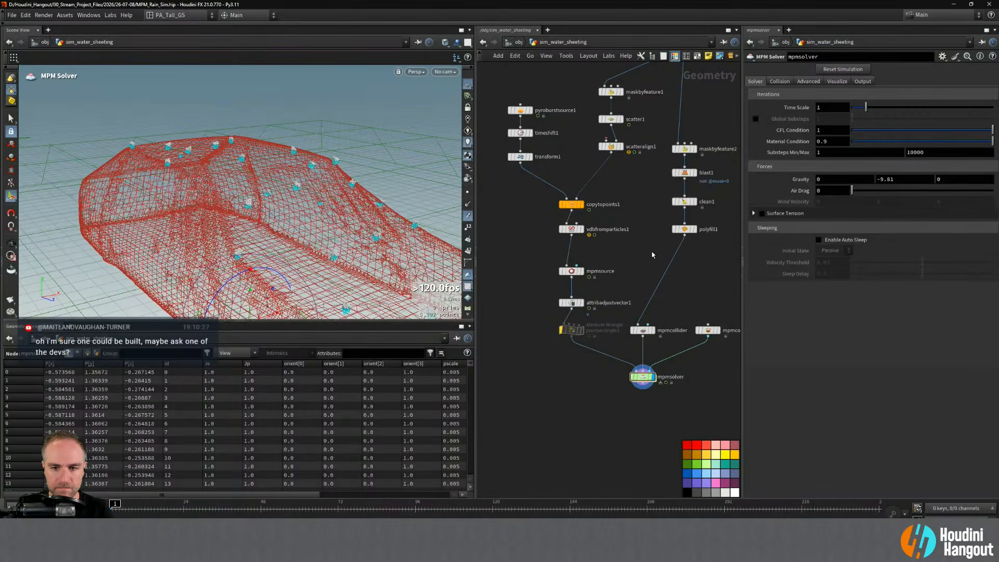
left_click(837, 82)
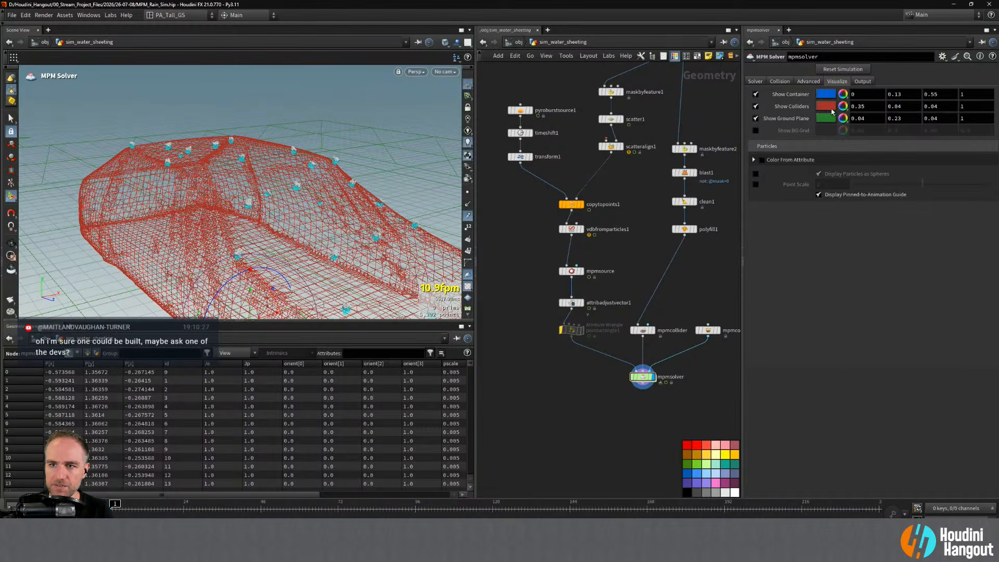
left_click(755, 108)
- Template get_car_cover so the car surface is drawn together with the mpmsolver droplets, and view it from a lower angle
middle_click(681, 231, "alt")
middle_click_drag(697, 126, 646, 262, "alt")
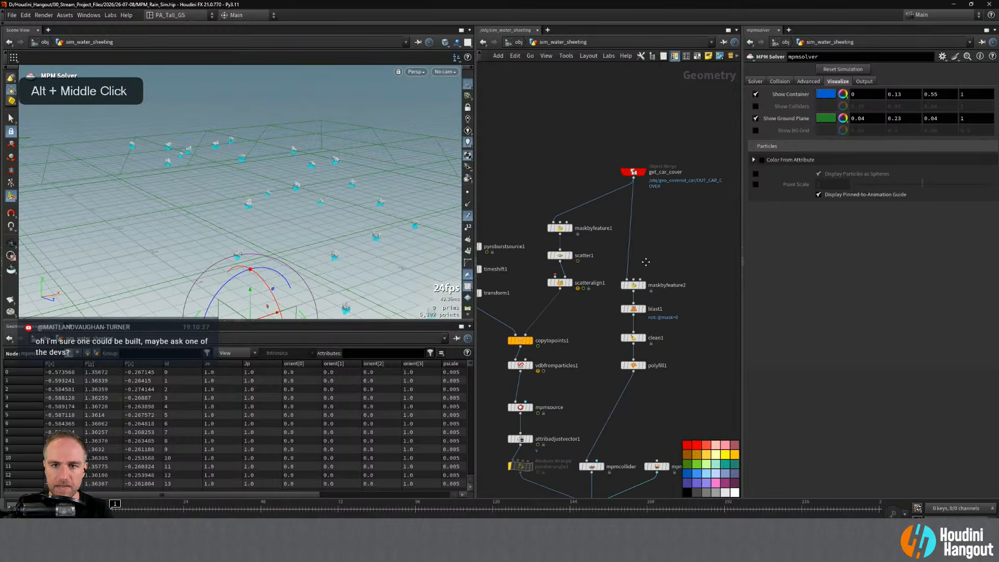
left_click(634, 172, "ctrl")
middle_click_drag(228, 224, 227, 201, "alt")
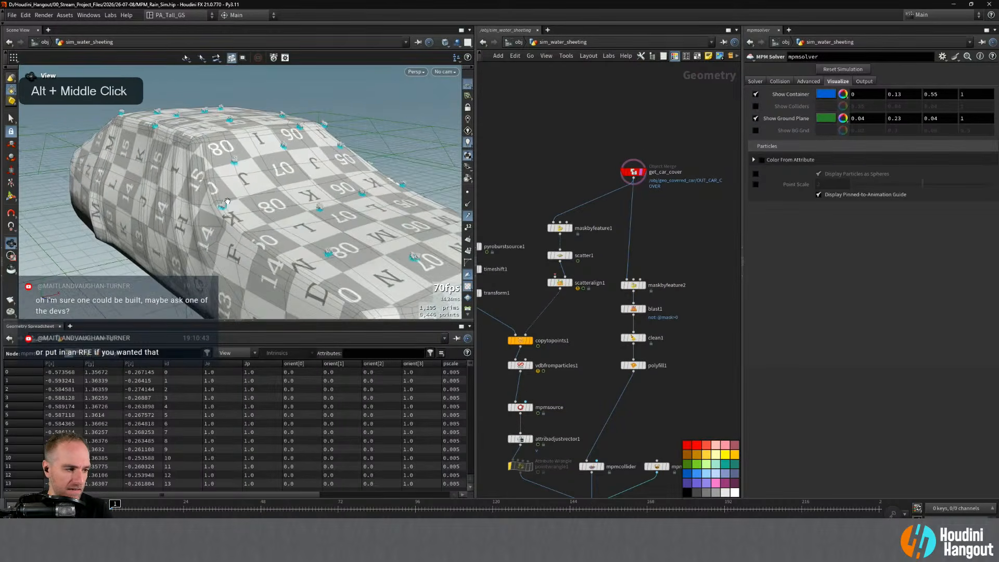
left_click_drag(227, 202, 474, 226, "alt")
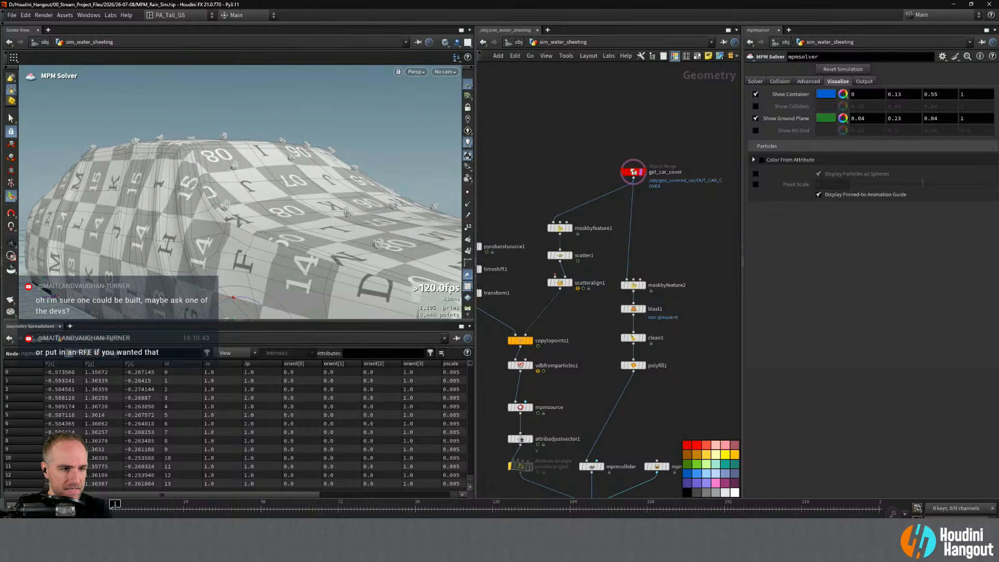
- Play the simulation over the templated car cover, return to the first frame, and look at the car from above
key("Up")
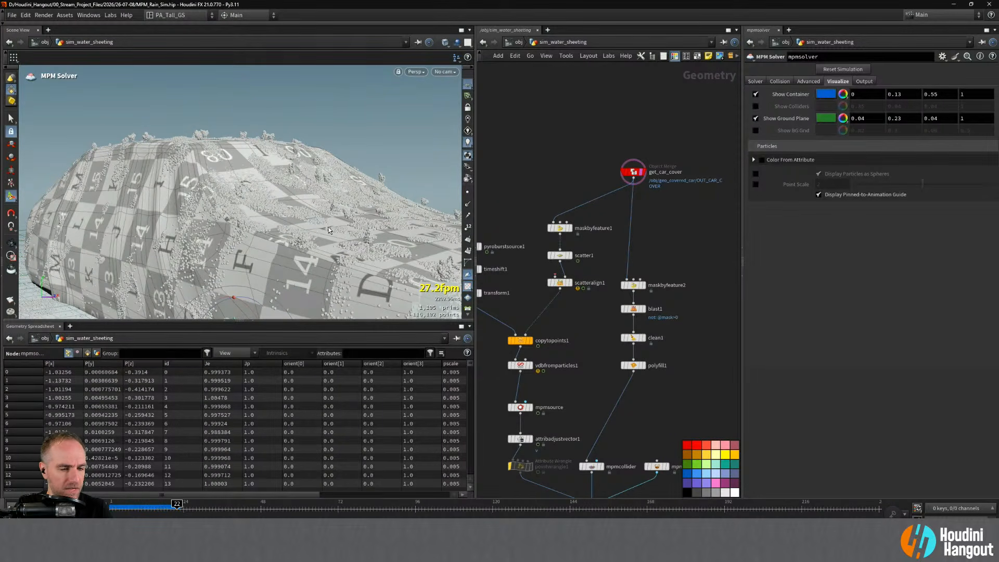
key("ctrl+Up")
right_click_drag(331, 232, 291, 199, "alt")
middle_click_drag(291, 198, 276, 177, "alt")
left_click_drag(276, 177, 275, 212, "alt")
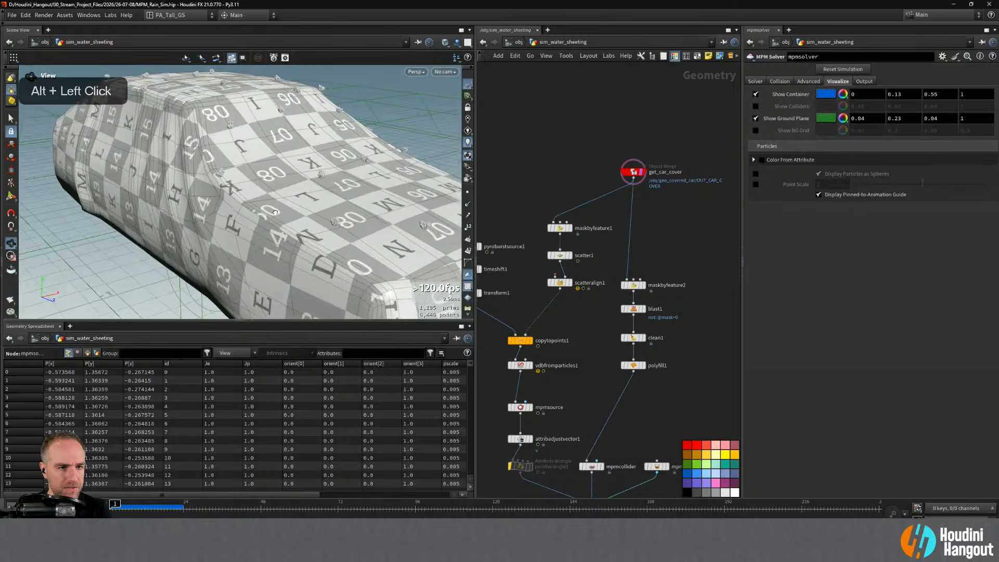
- Hide the checker texture on the car in the viewport so only plain shading with wireframe is displayed
right_click_drag(295, 215, 277, 200, "alt")
left_click(468, 287)
left_click_drag(332, 269, 307, 260, "alt")
- Add a Color node between mpmsource and attribadjustvector1
middle_click_drag(536, 411, 549, 328)
key("Tab")
type("color")
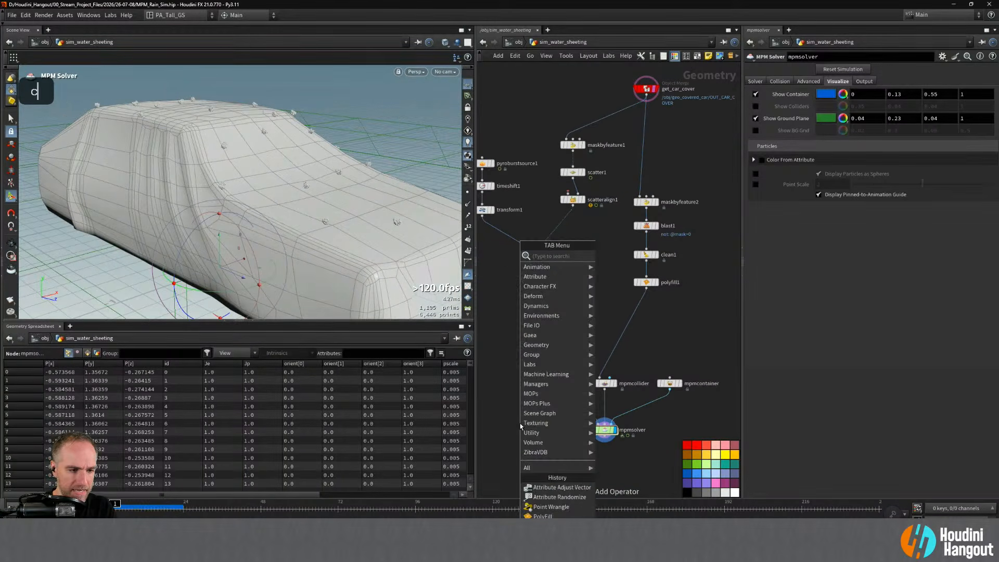
key("Return")
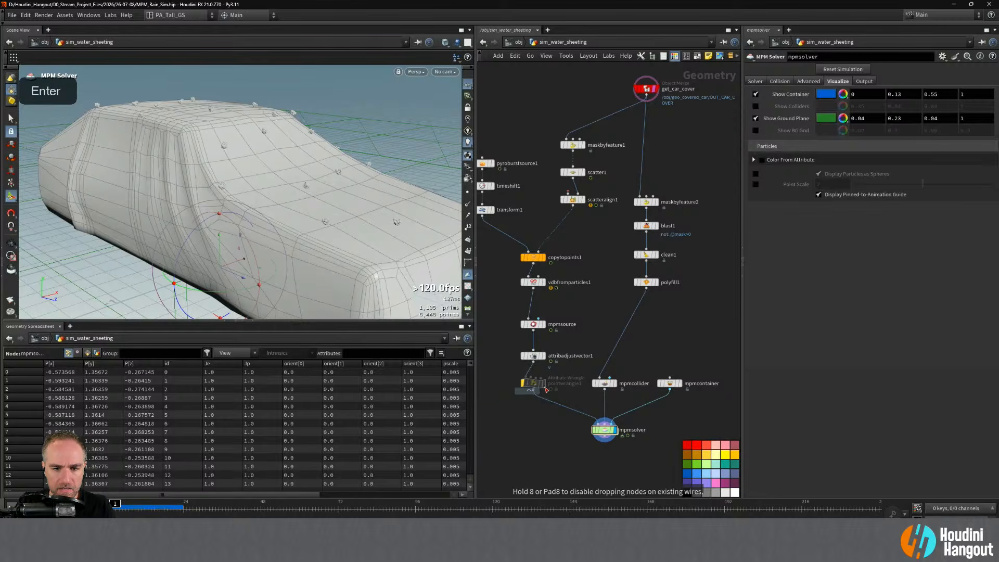
left_click(533, 348)
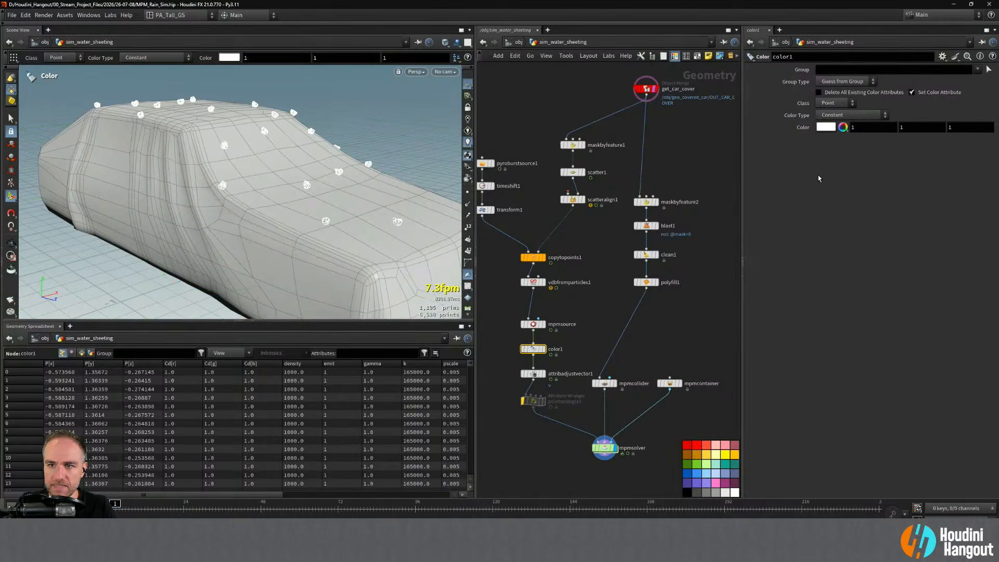
- Set the color1 particle color to a blue with RGB values 0, 0.5, 1
left_click(826, 126)
left_click(888, 58)
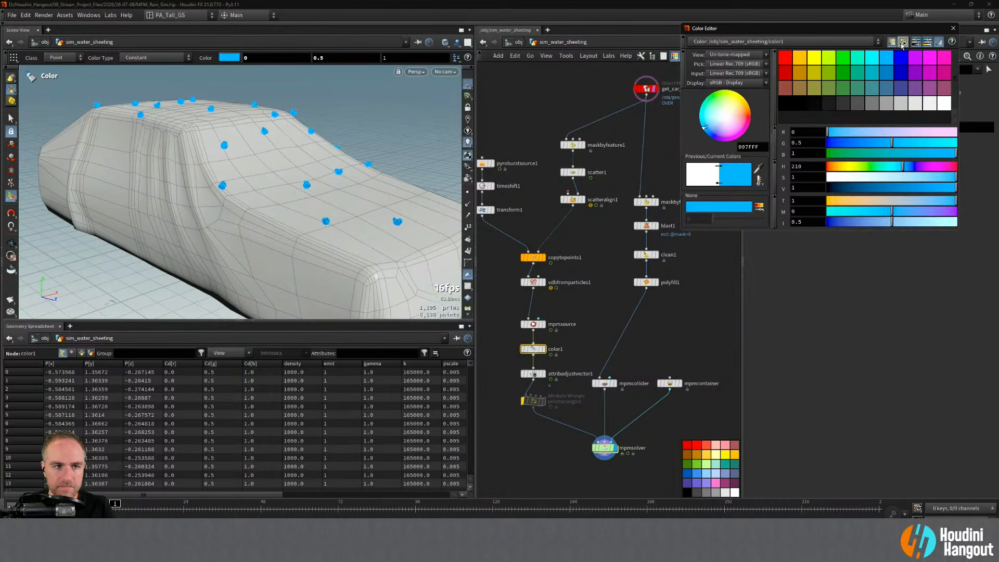
left_click(873, 58)
left_click(888, 61)
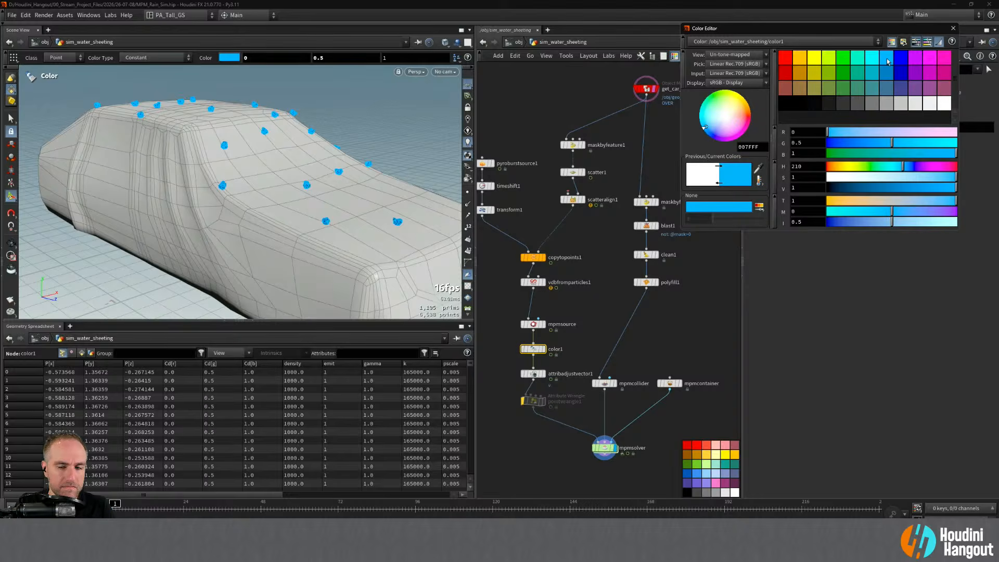
left_click(953, 28)
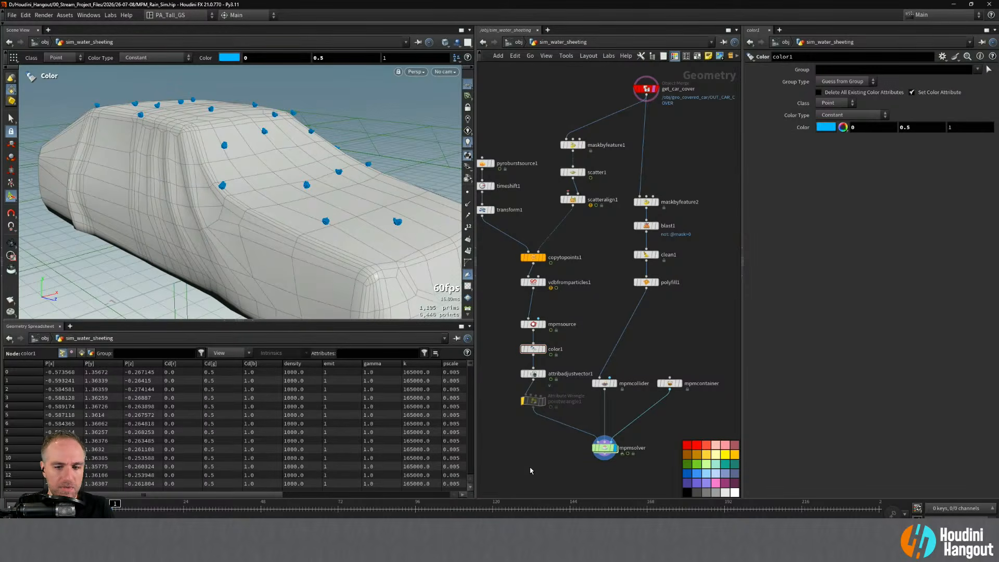
- Frame the whole car and start a flipbook of the mpmsolver simulation to MPlay, allowing mplay.exe network access
left_click(605, 449)
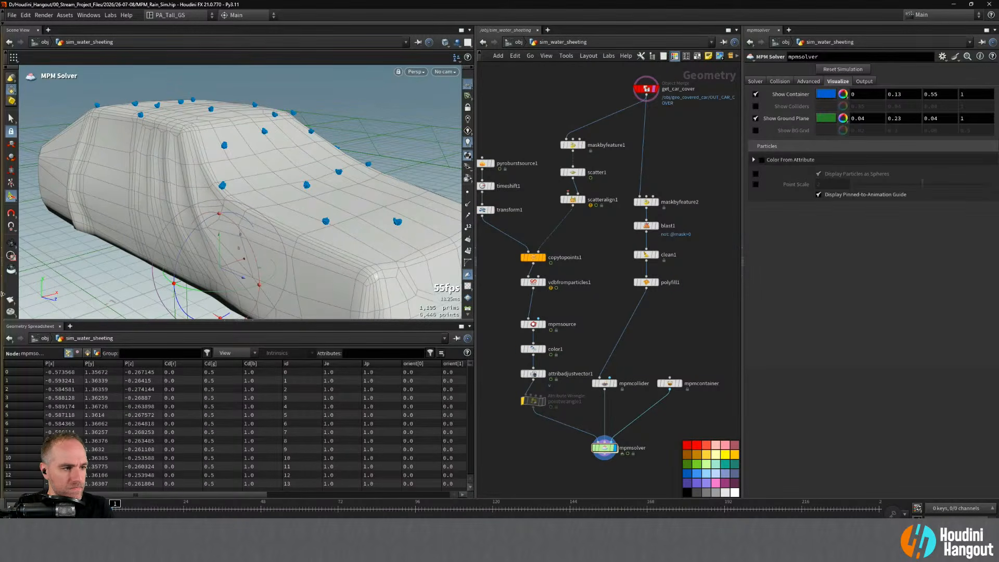
key("Escape")
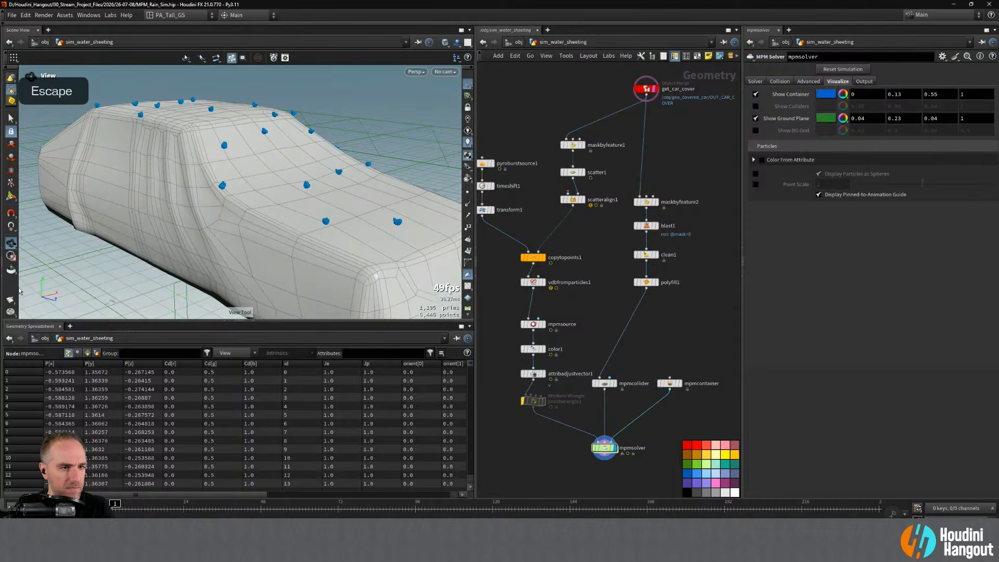
right_click_drag(155, 248, 124, 261, "alt")
left_click_drag(208, 209, 227, 201, "alt")
middle_click_drag(227, 201, 230, 207, "alt")
right_click_drag(230, 207, 234, 183, "alt")
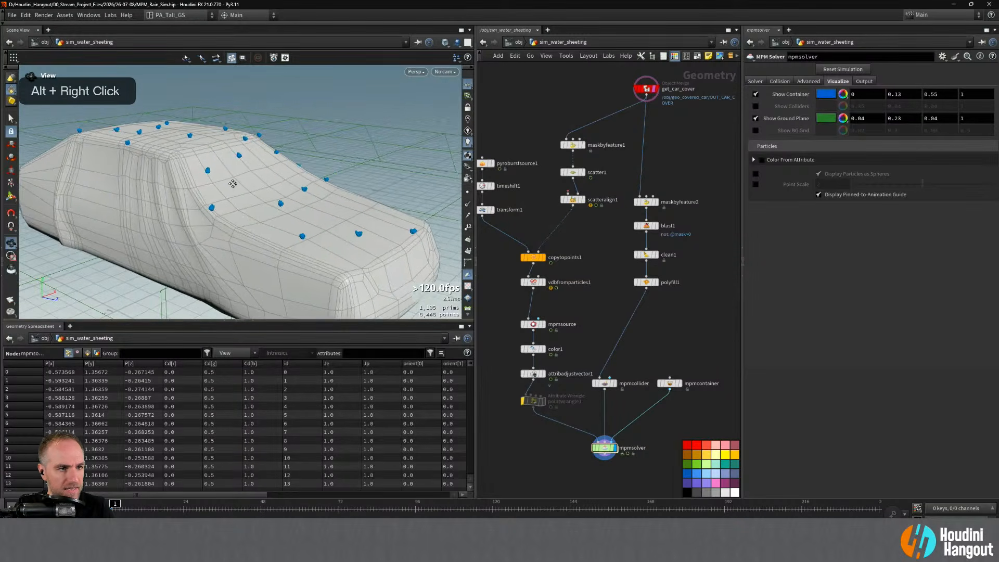
middle_click_drag(234, 184, 230, 188, "alt")
left_click(11, 300)
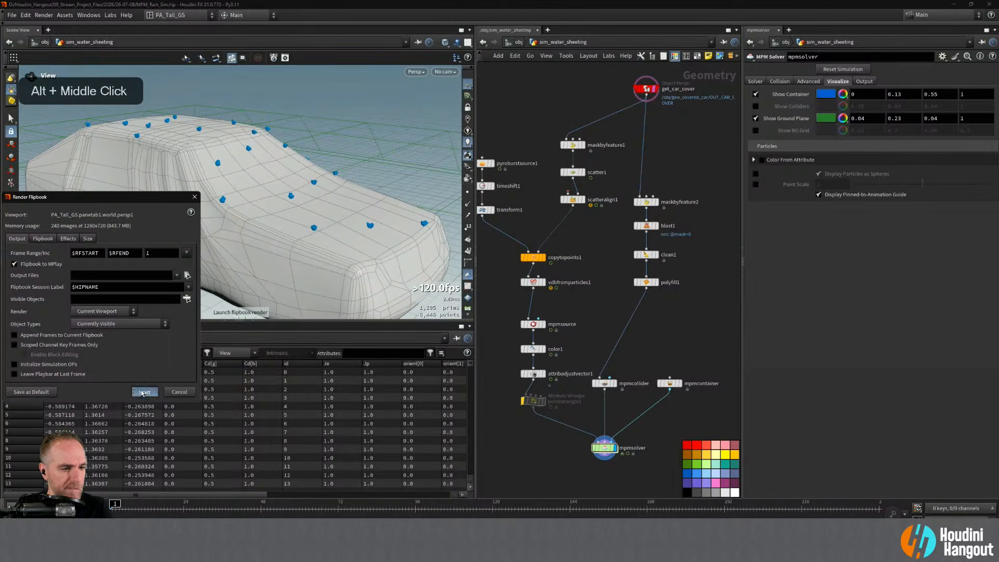
left_click(142, 397)
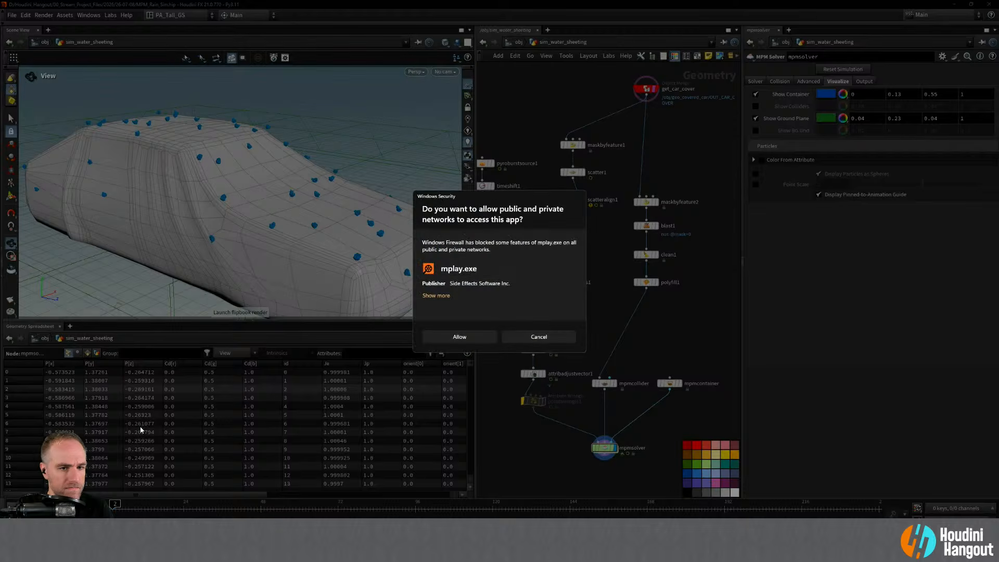
left_click(460, 337)
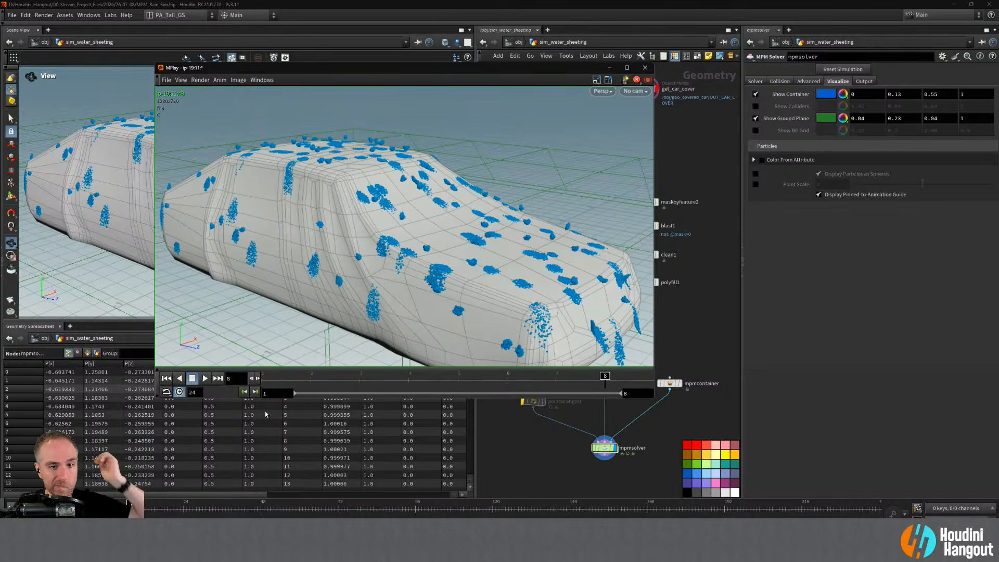
- Play back the flipbook frames rendered so far in MPlay, and stop the flipbook render
left_click(205, 379)
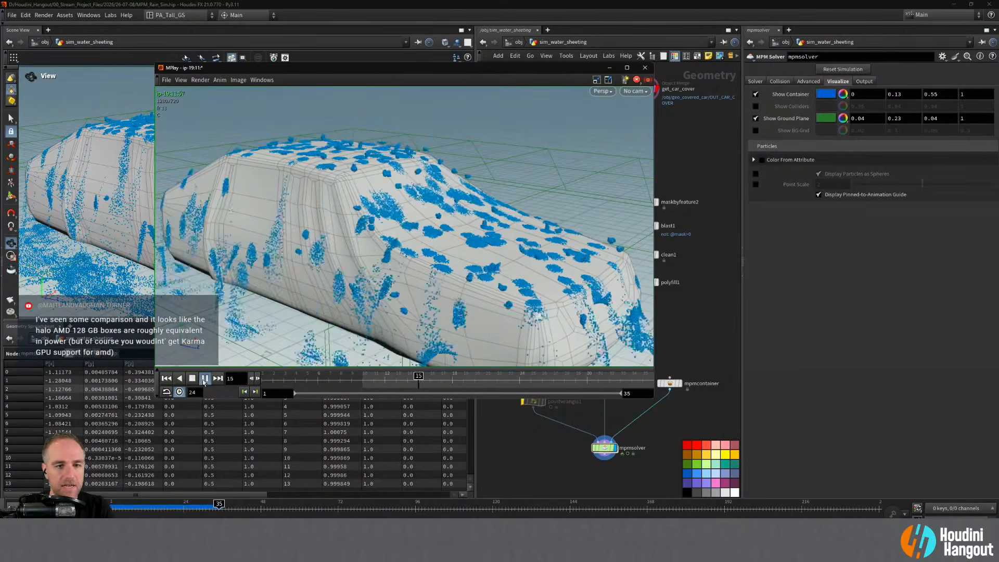
left_click(193, 379)
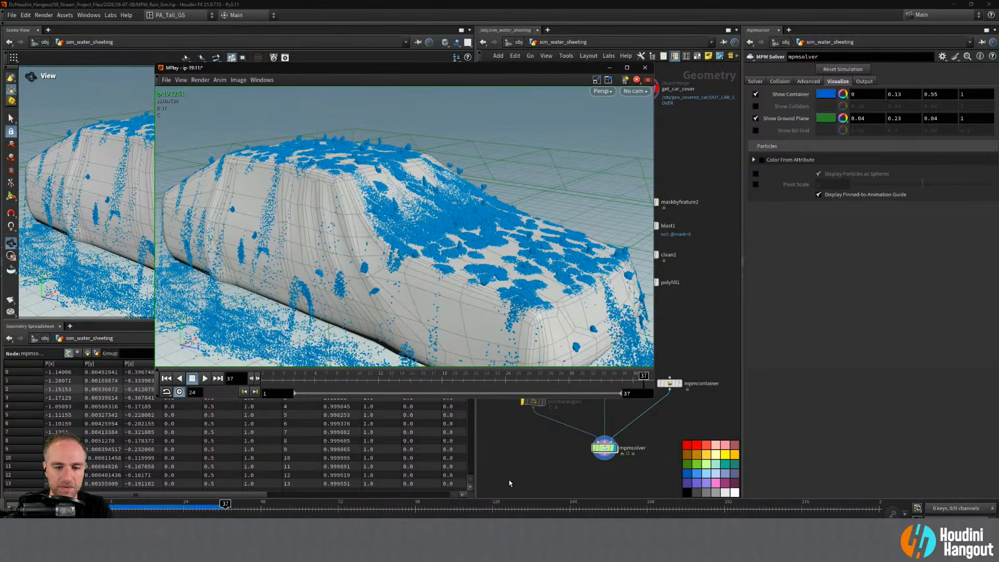
key("Escape")
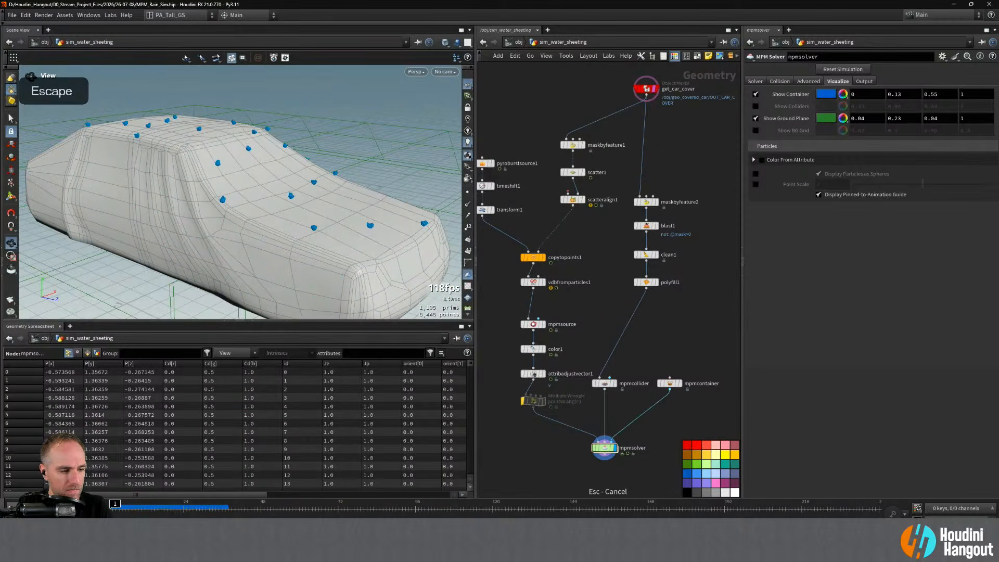
- Set both Friction and Sticky of mpmcollider to 0.5
left_click(609, 384)
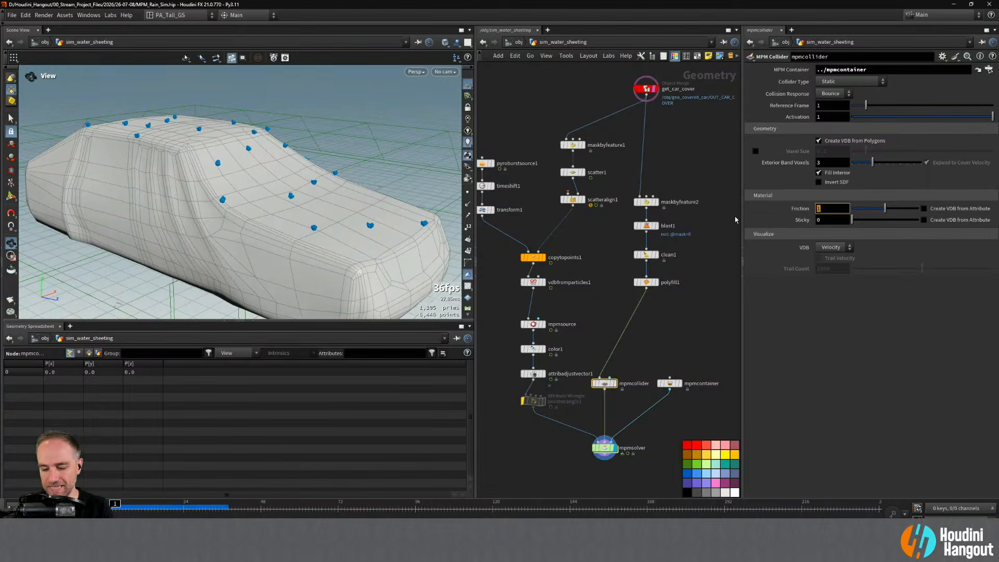
type("0.5")
key("Return")
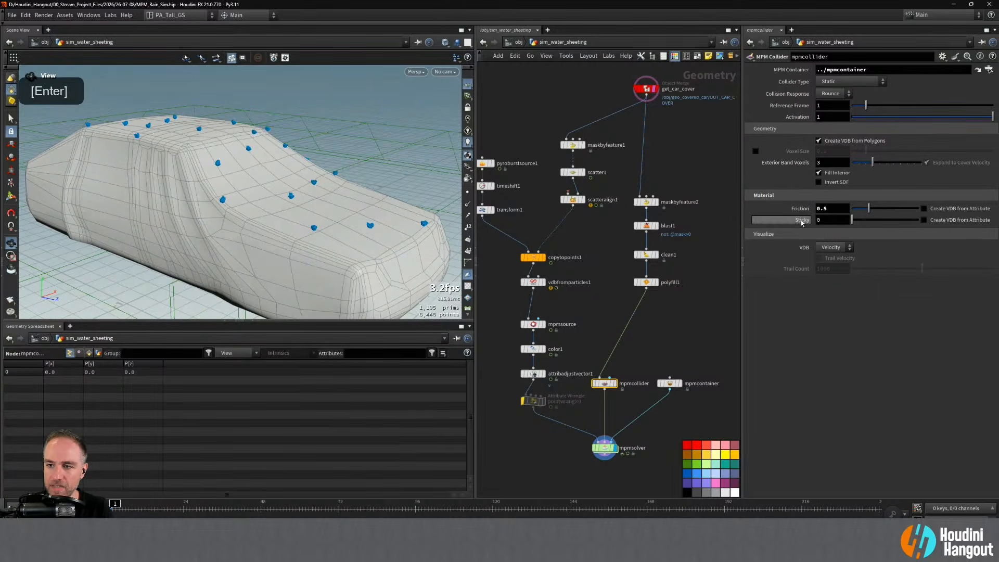
mouse_move(800, 223)
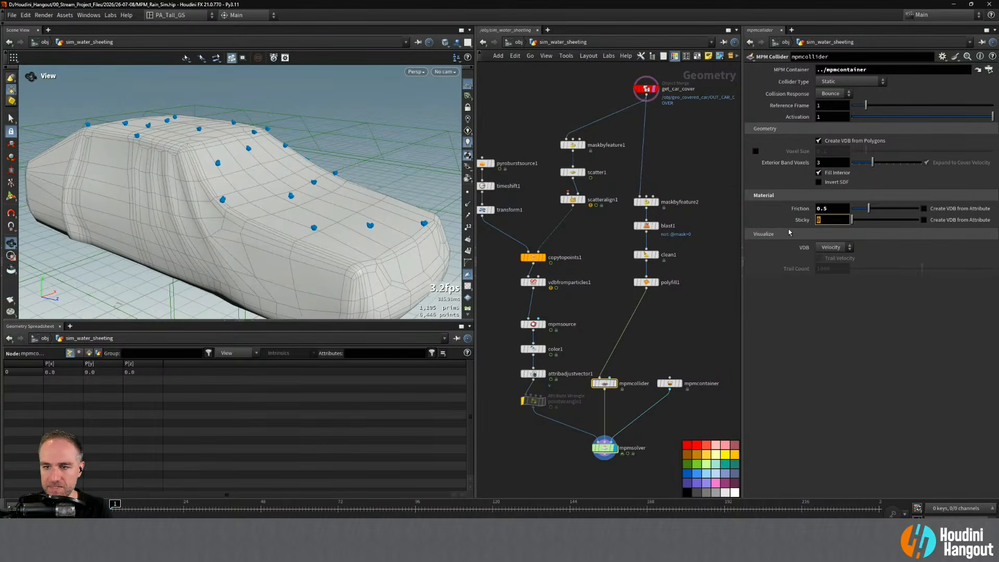
type("0.5")
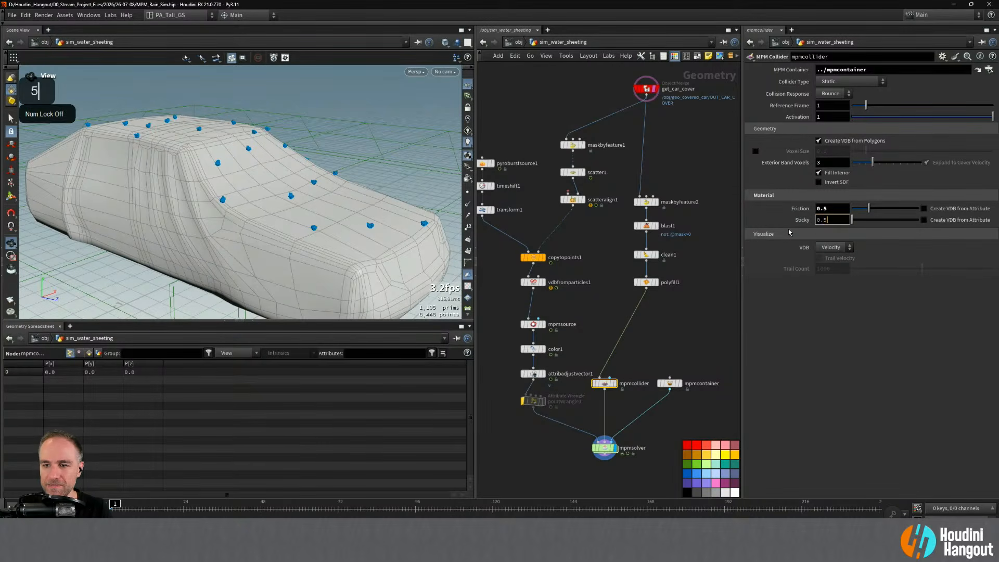
key("Return")
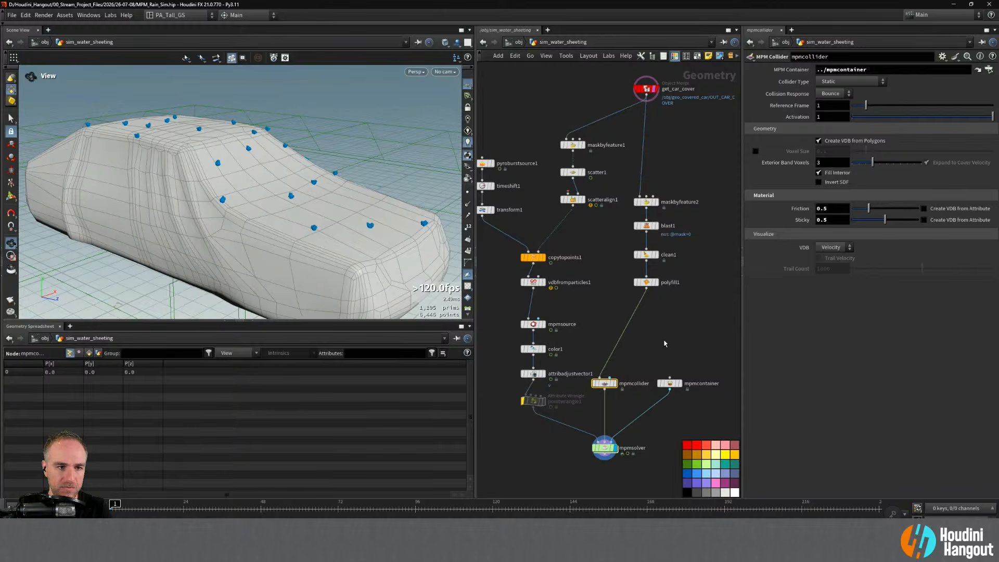
- Enable Surface Tension in the material settings of mpmsource
left_click(533, 324)
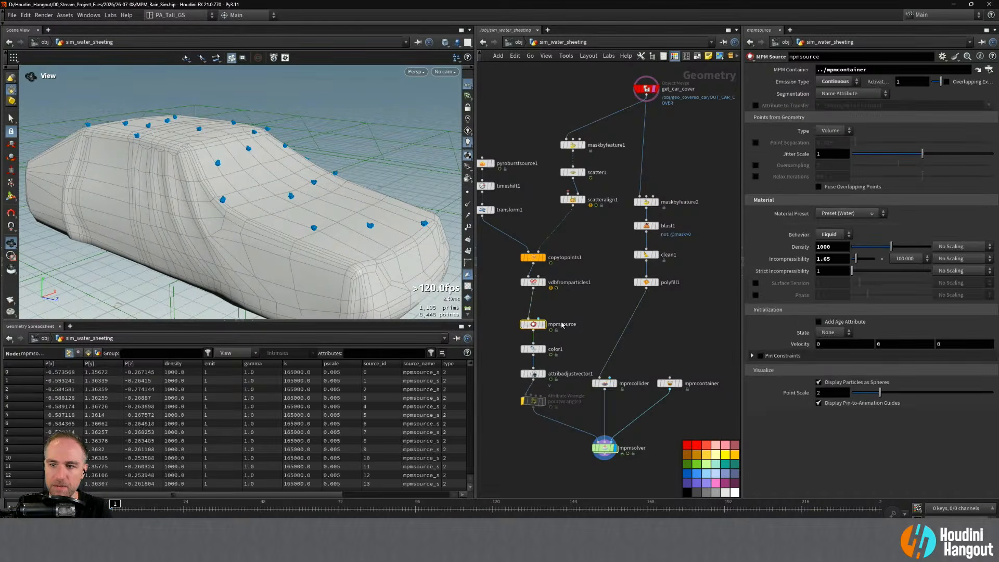
left_click(756, 284)
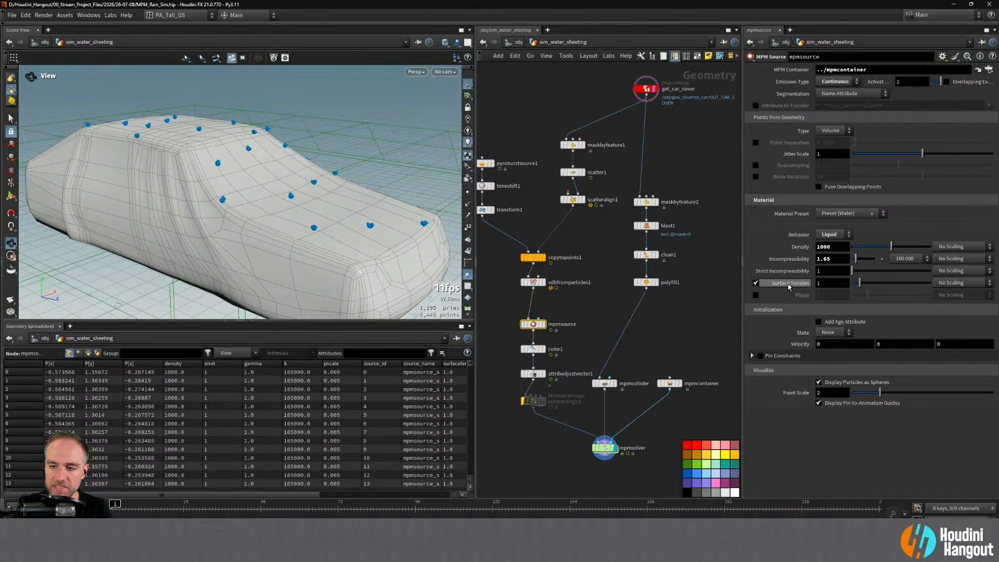
- Enable point-based Surface Tension on mpmsolver, then open its Collision settings
mouse_move(788, 283)
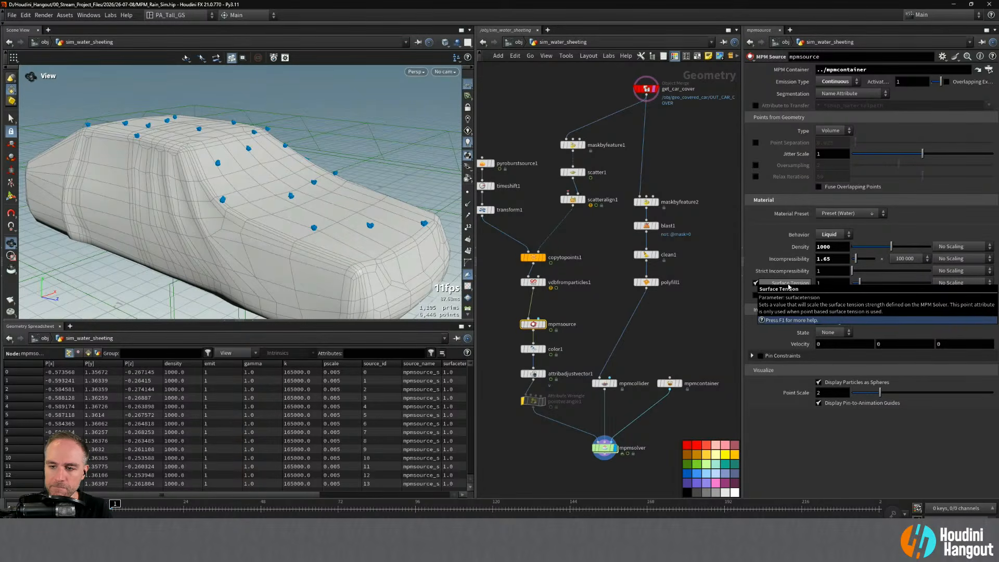
left_click(604, 447)
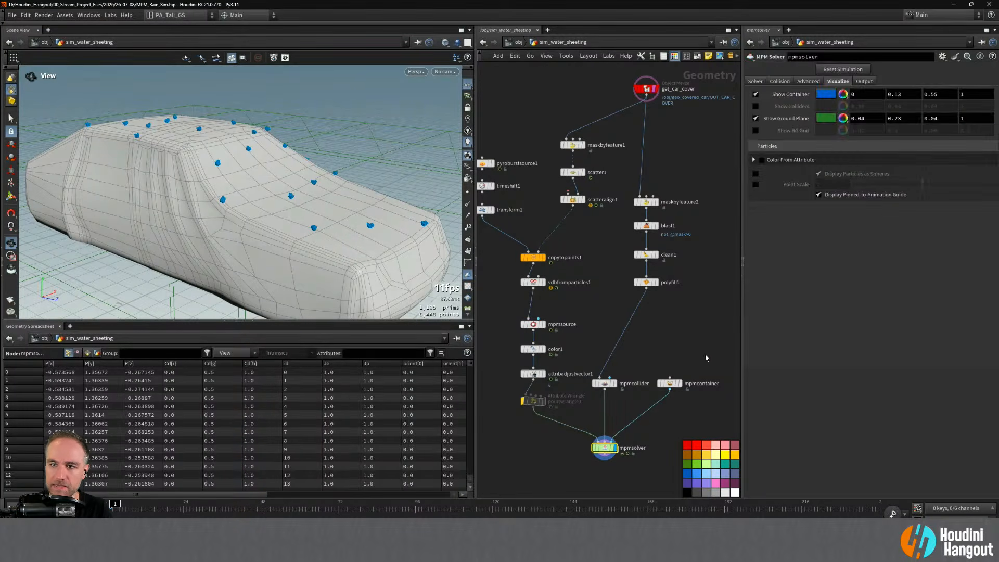
left_click(755, 81)
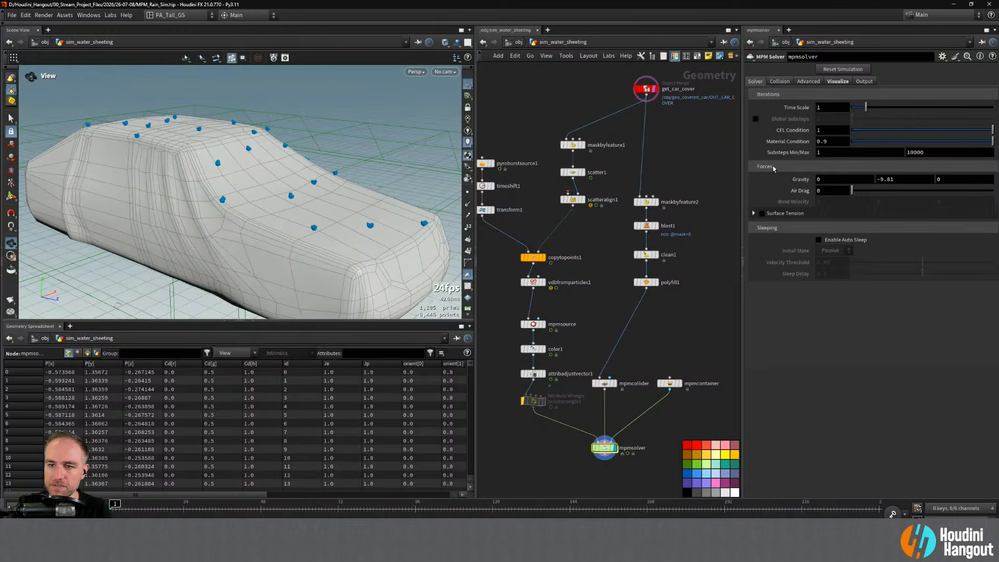
left_click(754, 213)
left_click(762, 213)
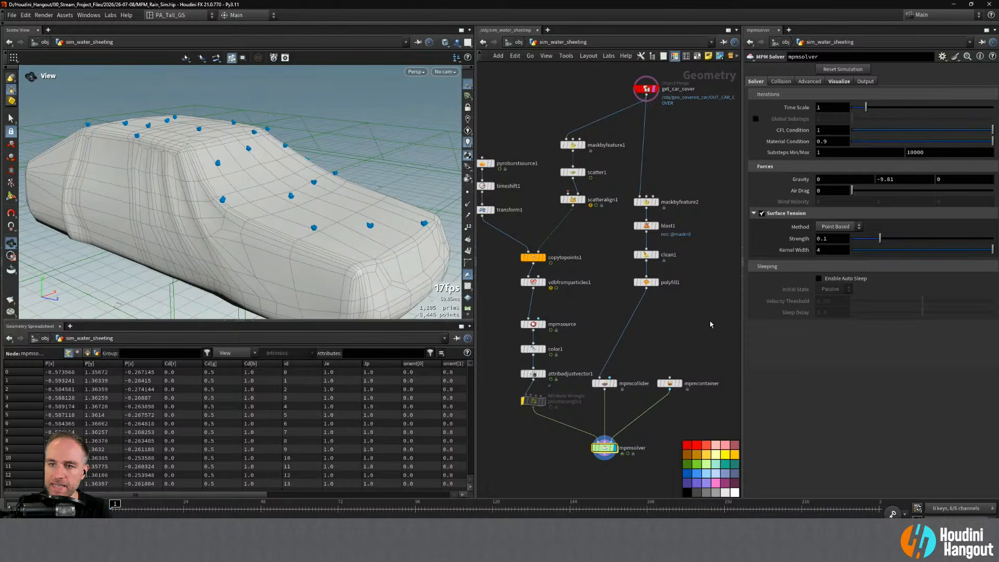
left_click(783, 82)
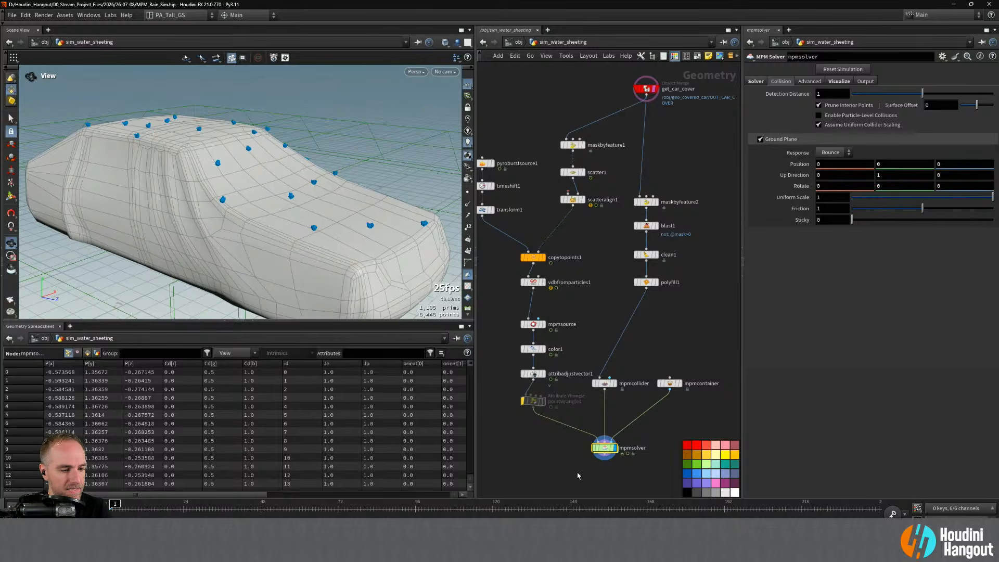
- Simulate the water through frame 38 and replay the MPlay flipbook for comparison, ending back at frame 1
key("Up")
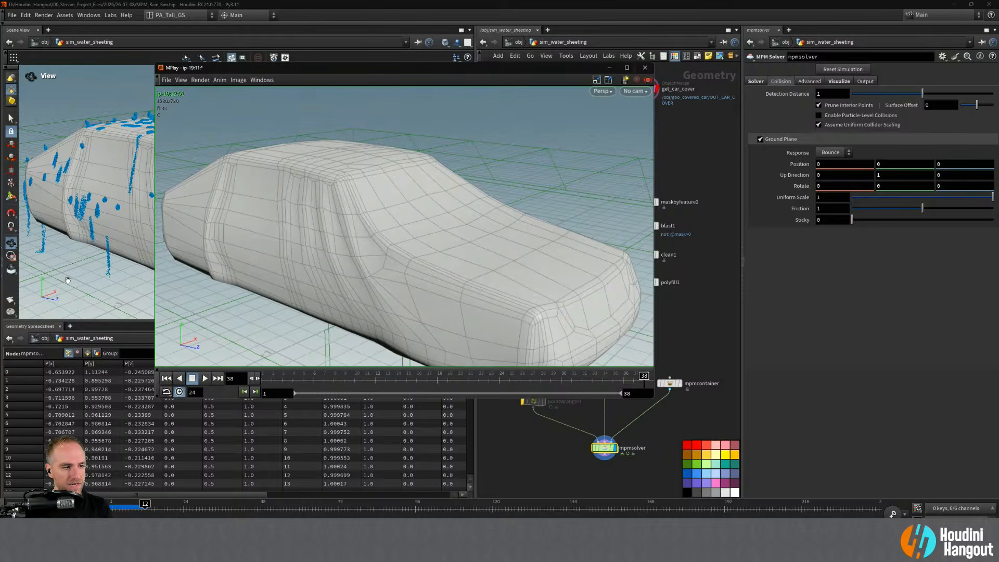
left_click(13, 301)
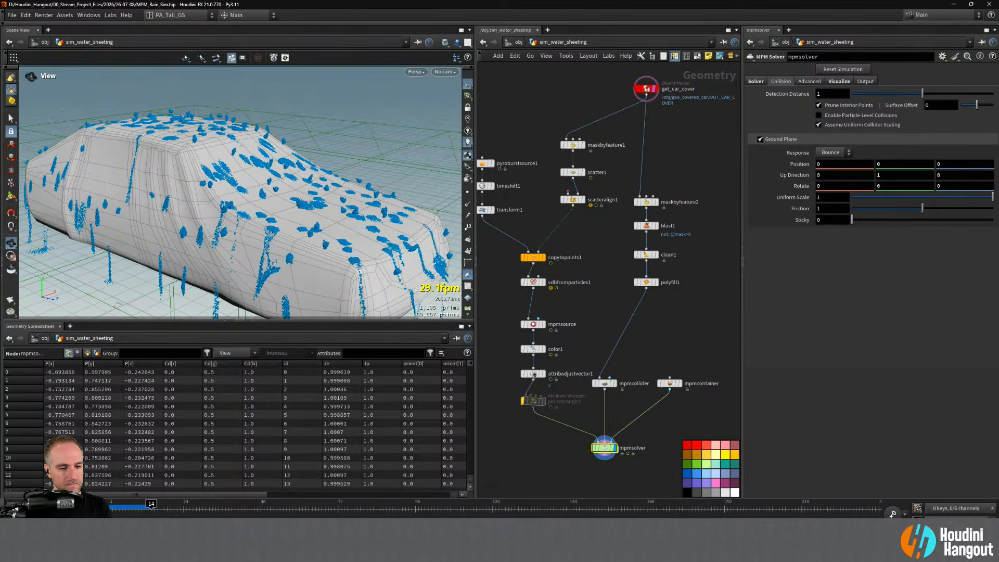
key("alt+Tab")
left_click(205, 379)
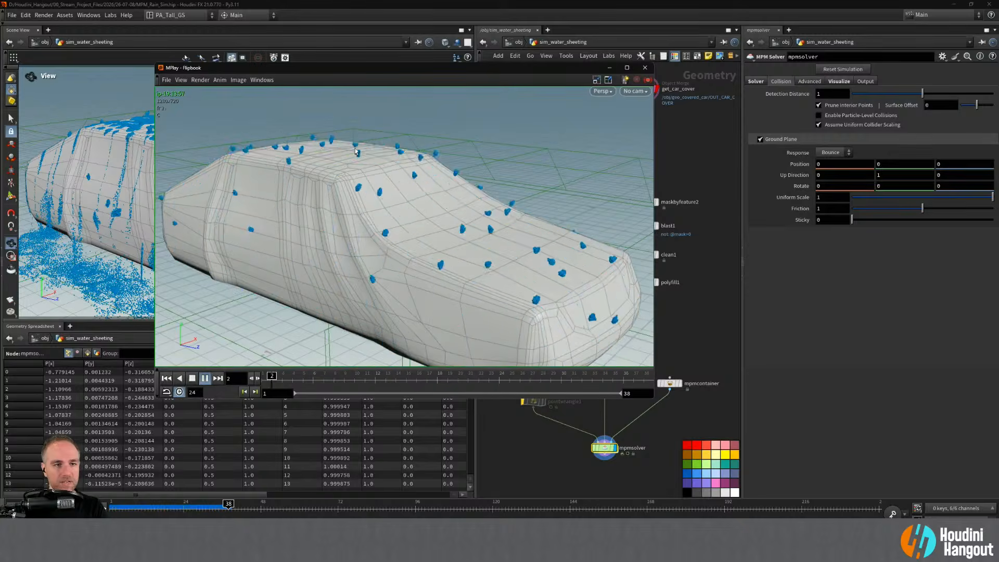
key("Escape")
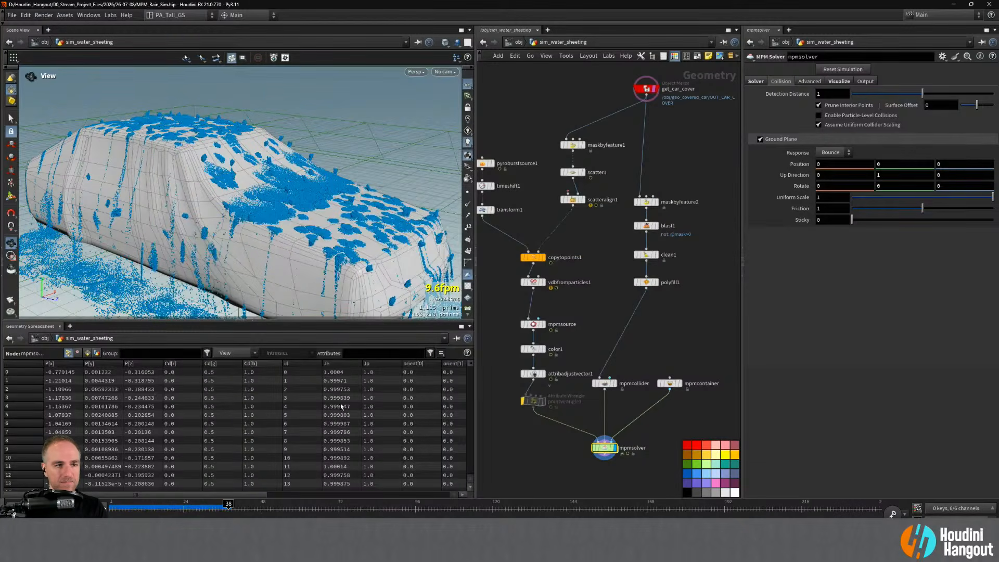
left_click_drag(156, 508, 111, 508)
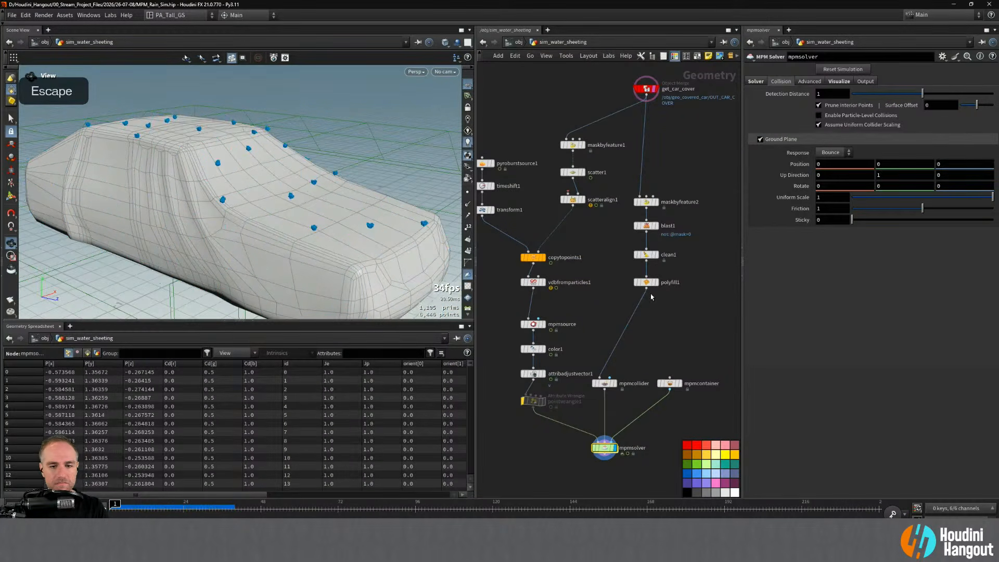
- Display attribadjustvector1 with mpmsource's particles no longer shown as spheres, and show point velocity trails on the splashes
left_click(532, 326)
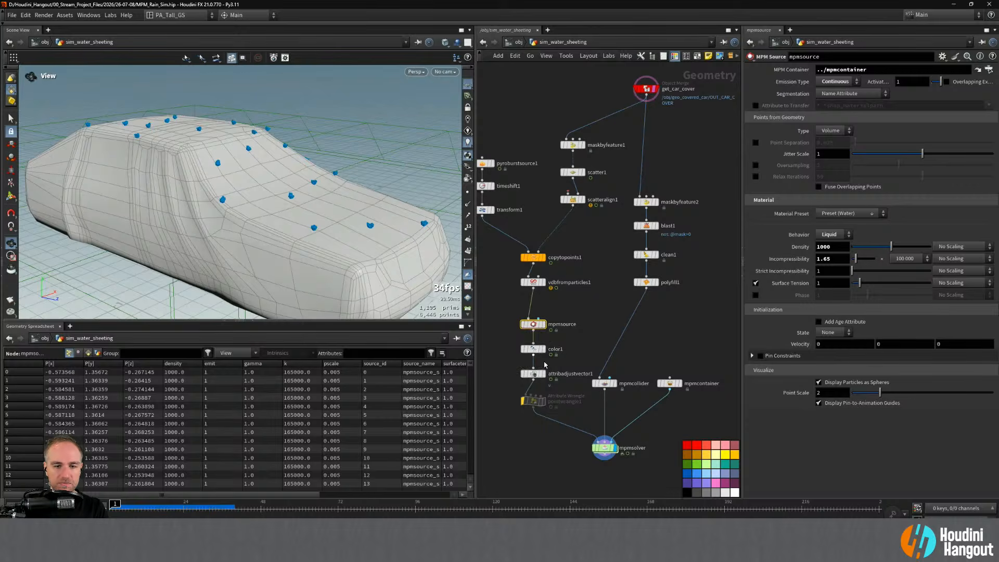
left_click(541, 374)
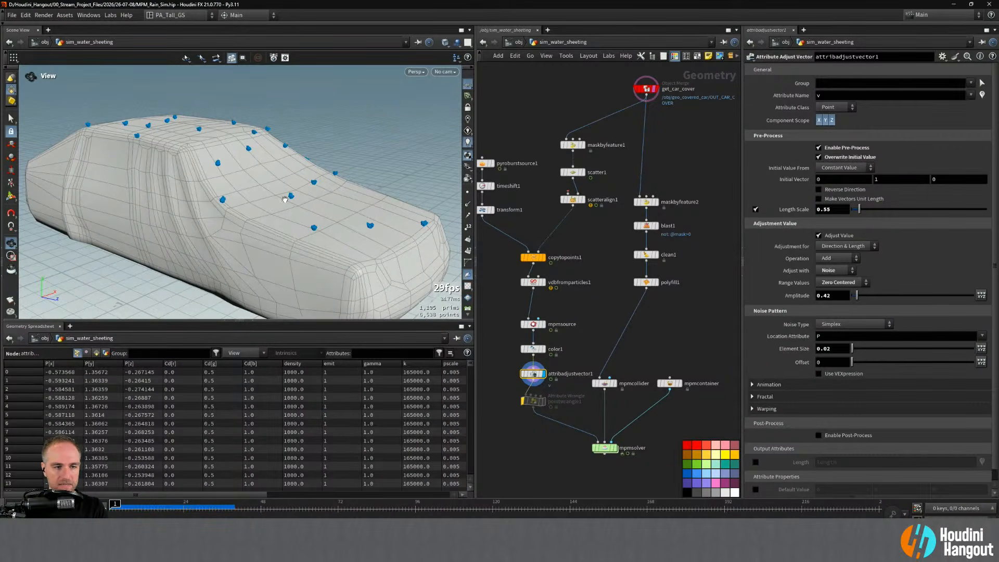
right_click_drag(282, 197, 484, 100, "alt")
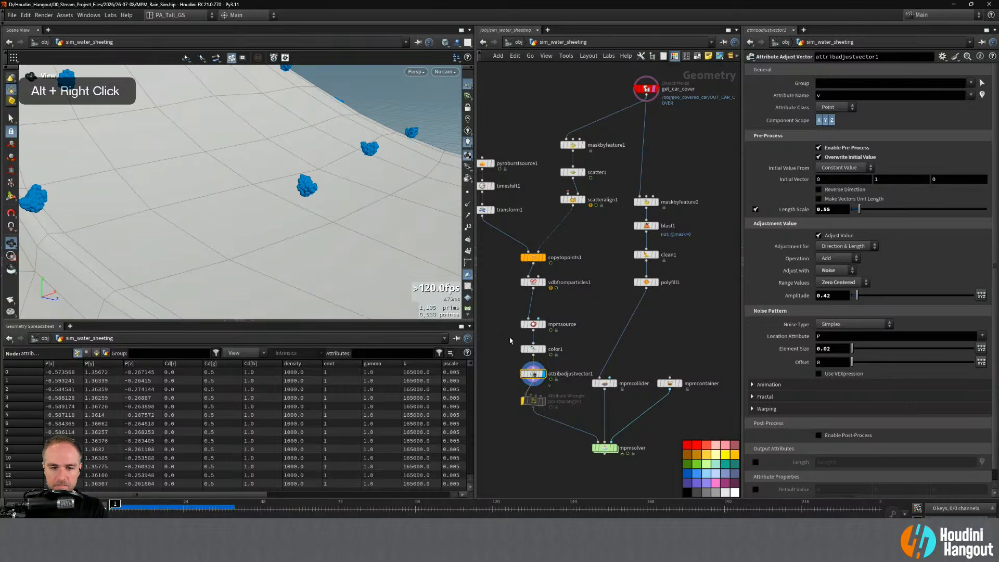
left_click(533, 324)
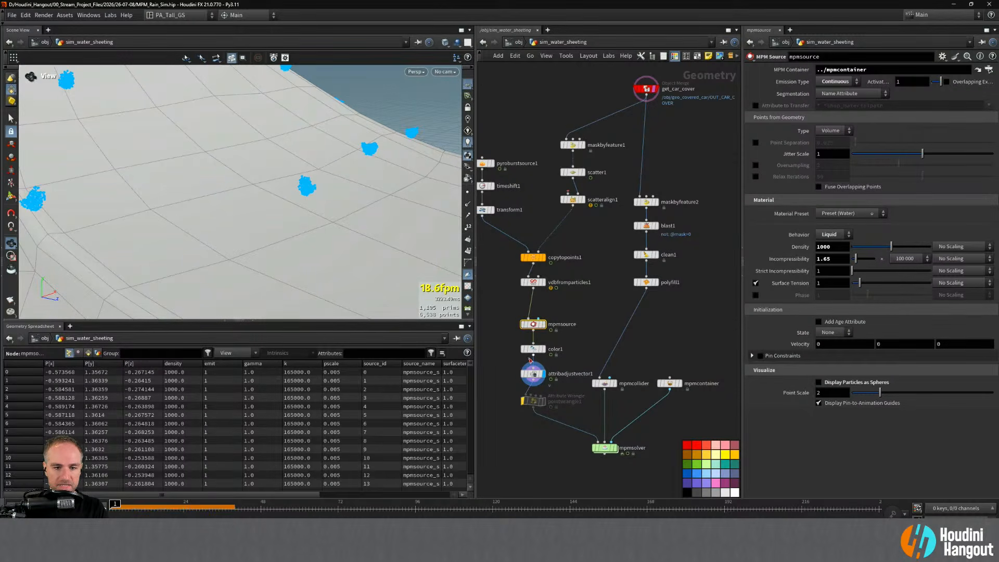
left_click(468, 215)
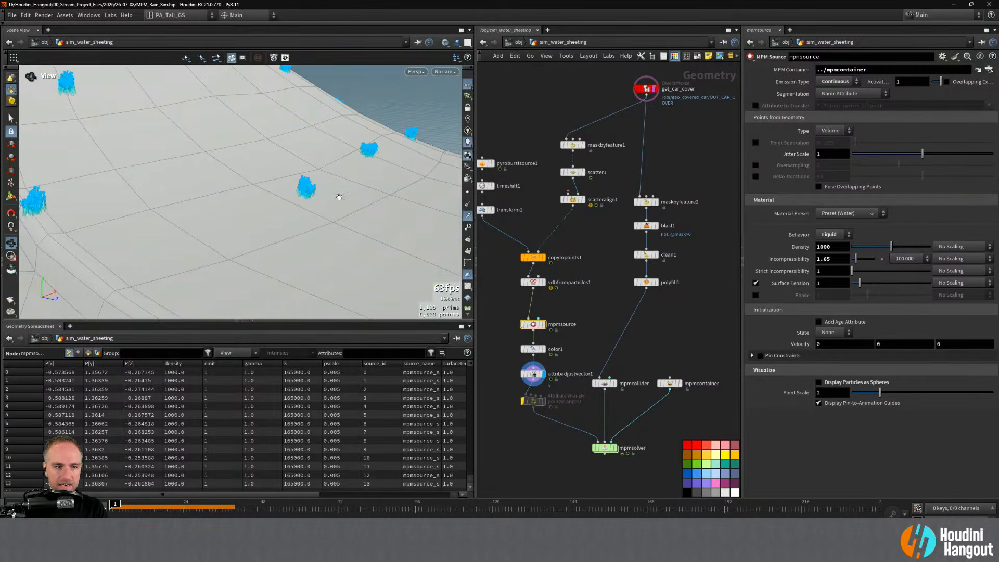
right_click_drag(340, 197, 429, 78, "alt")
left_click_drag(322, 208, 477, 233, "alt")
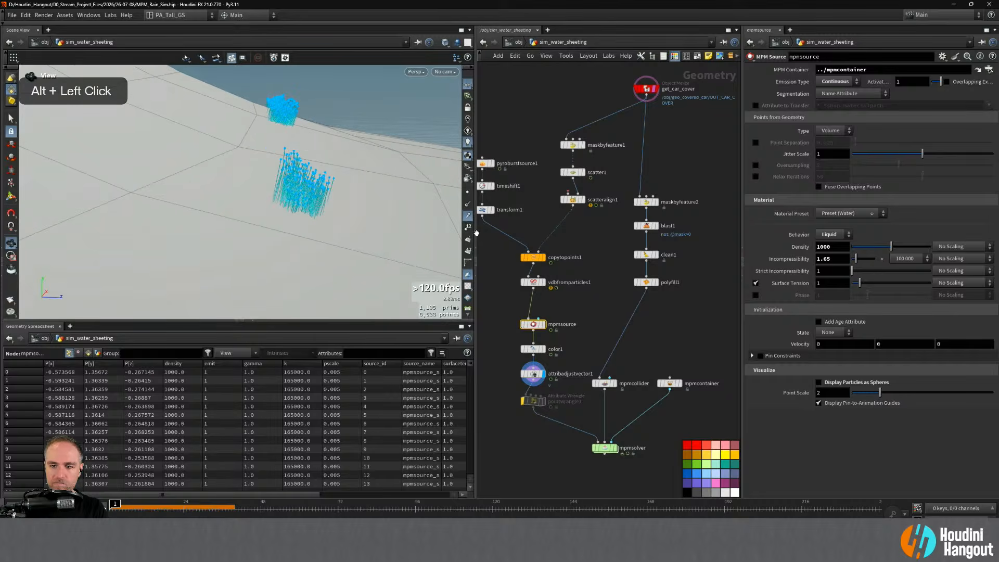
- Try a noise Element Size of 0.25 on attribadjustvector1 and check the splash velocity trails
left_click(533, 374)
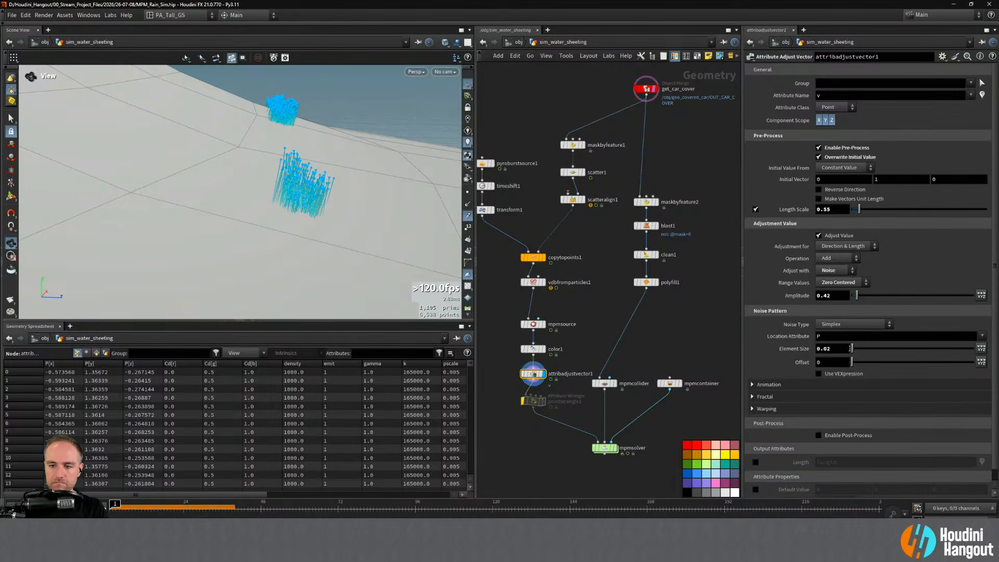
left_click_drag(853, 351, 854, 349)
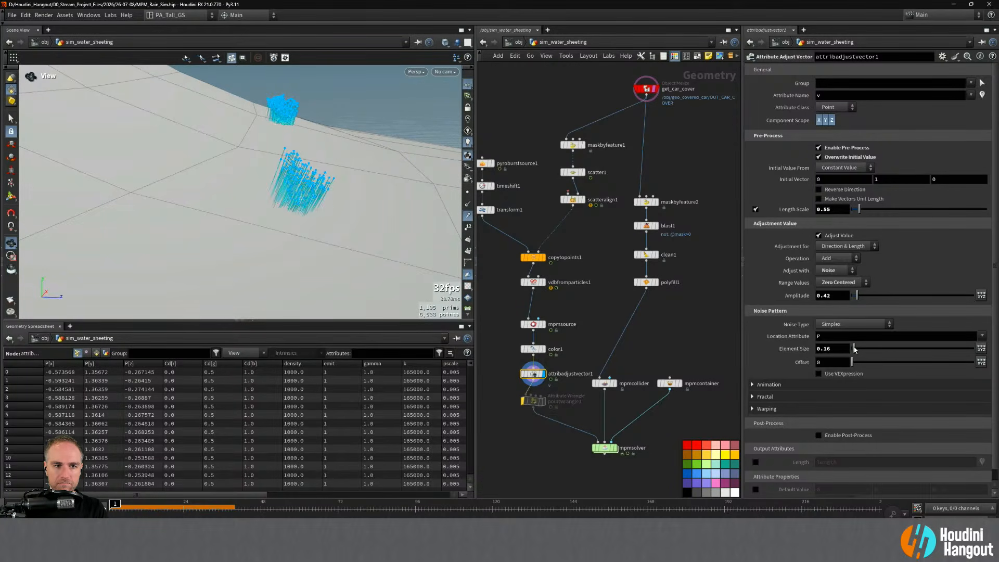
double_click(832, 348)
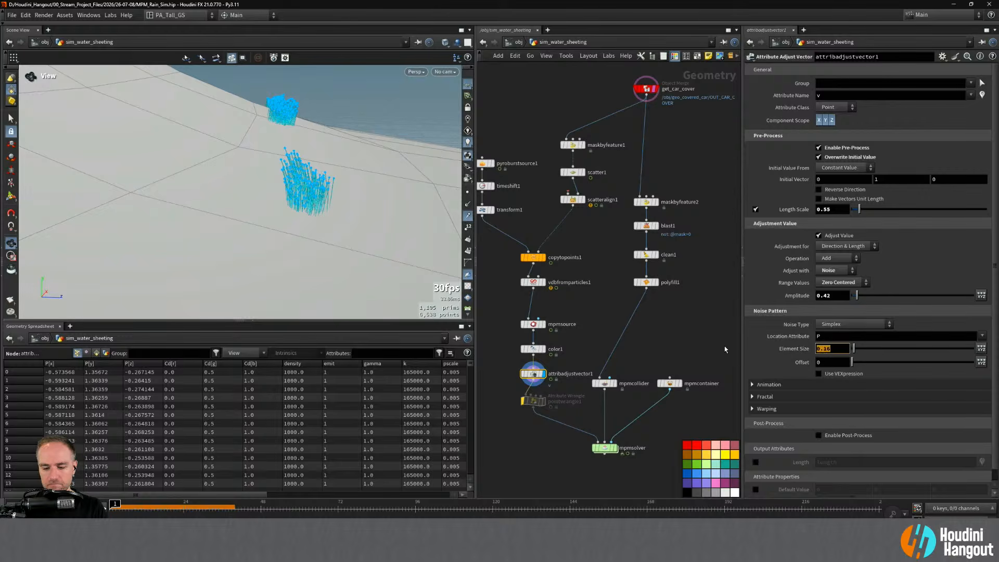
type("0.25")
key("Return")
left_click_drag(237, 205, 201, 199, "alt")
right_click_drag(201, 199, 177, 172, "alt")
left_click_drag(176, 171, 338, 182, "alt")
right_click_drag(338, 182, 268, 159, "alt")
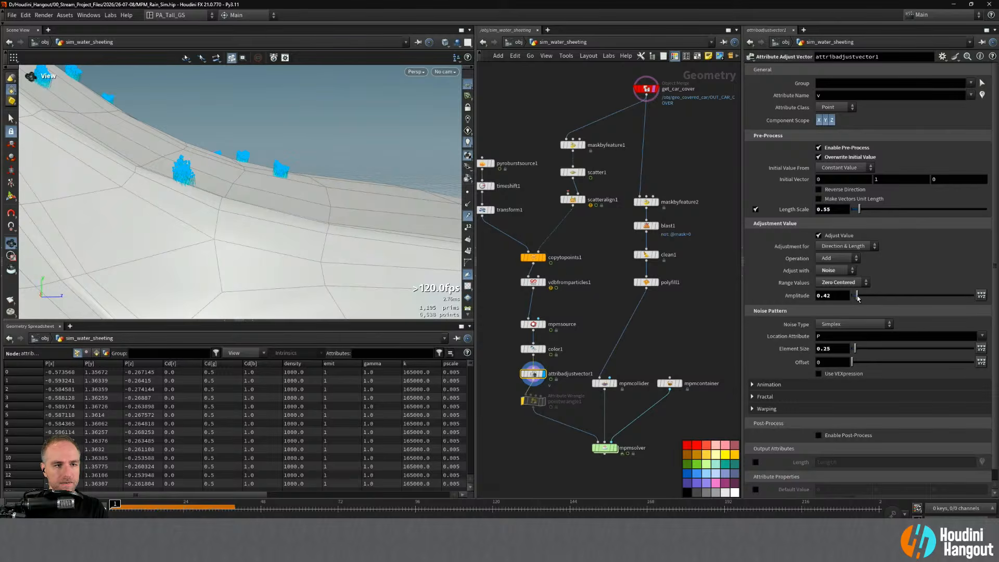
- Set the noise Amplitude of attribadjustvector1 to 0.51 and its Element Size to 0.15
left_click_drag(856, 295, 858, 296)
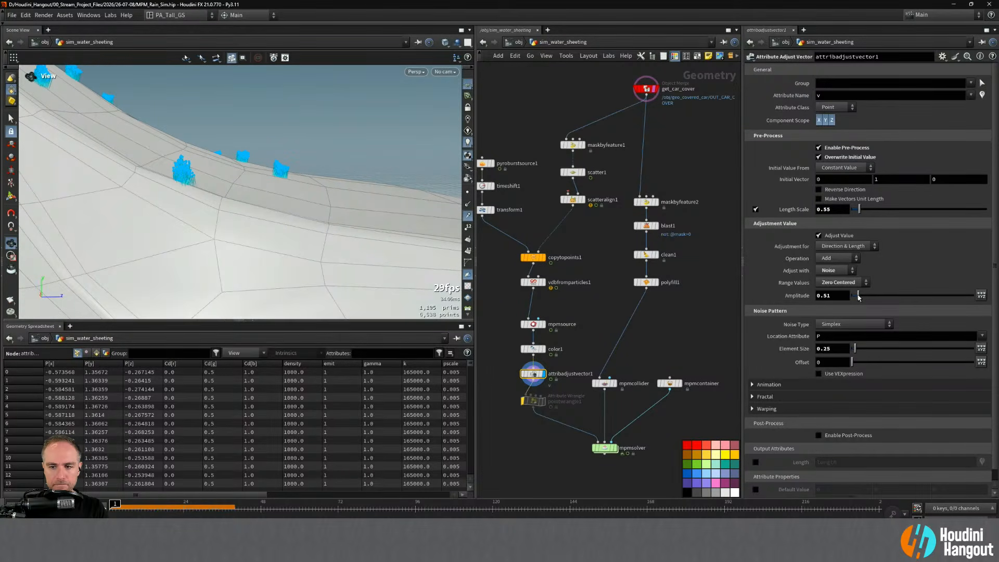
right_click_drag(130, 171, 104, 174, "alt")
left_click_drag(104, 174, 68, 190, "alt")
double_click(829, 348)
type("0.15")
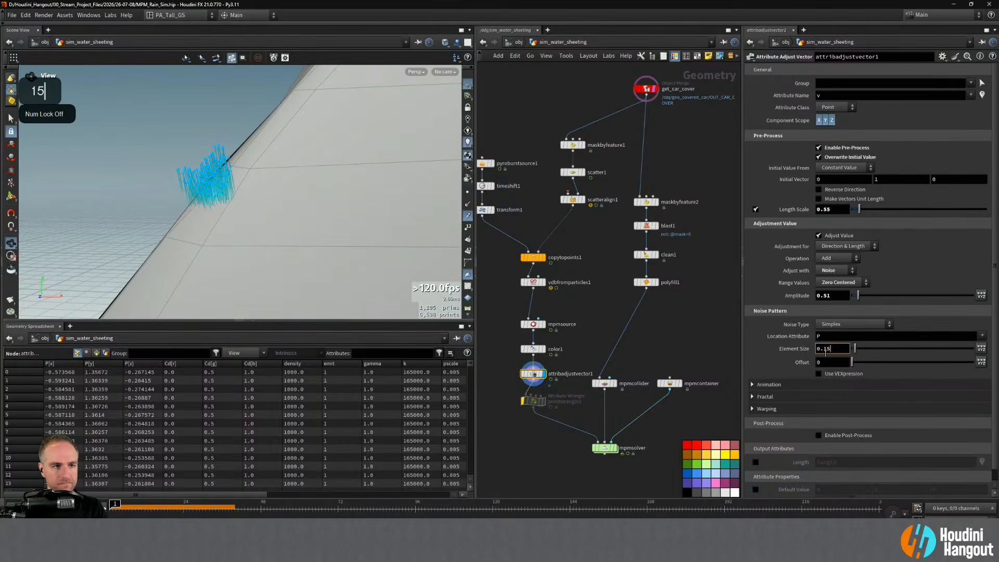
key("Return")
- Examine the direction and variation of the splash velocity trails across the car's surface from several angles
right_click_drag(179, 189, 152, 201, "alt")
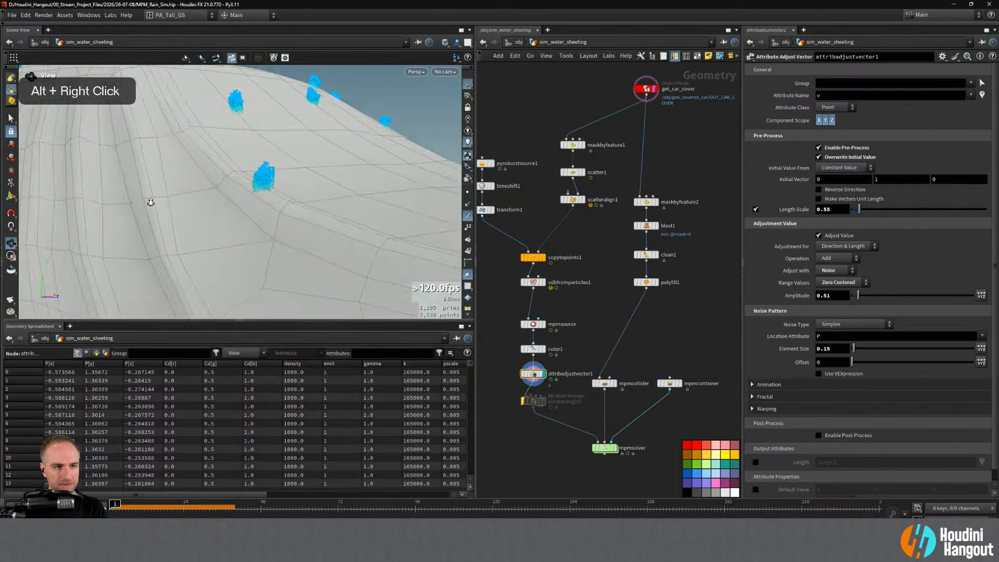
middle_click_drag(152, 201, 156, 271, "alt")
right_click_drag(156, 270, 290, 171, "alt")
left_click_drag(289, 172, 323, 221, "alt")
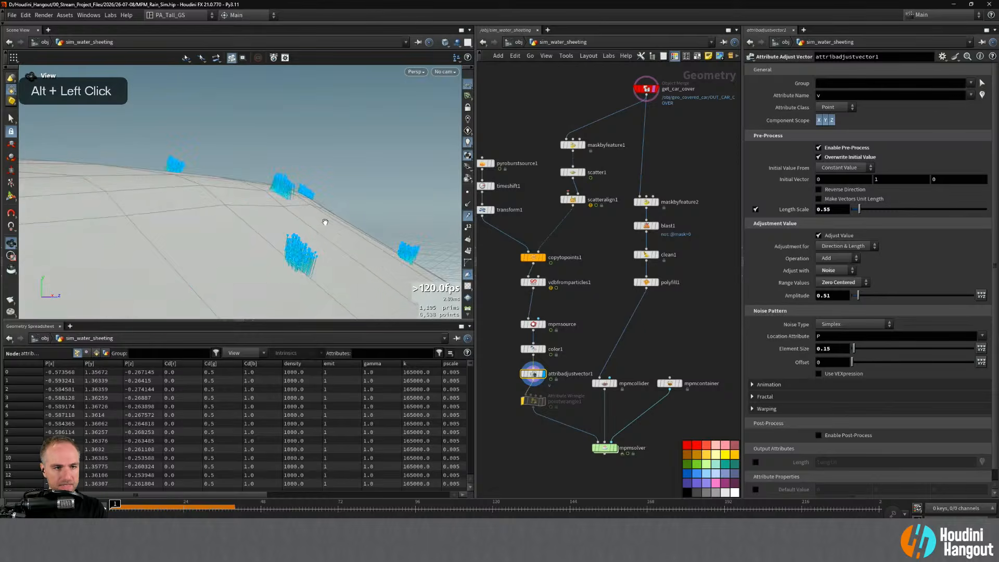
right_click_drag(323, 221, 218, 230, "alt")
left_click_drag(218, 229, 200, 252, "alt")
right_click_drag(200, 252, 394, 194, "alt")
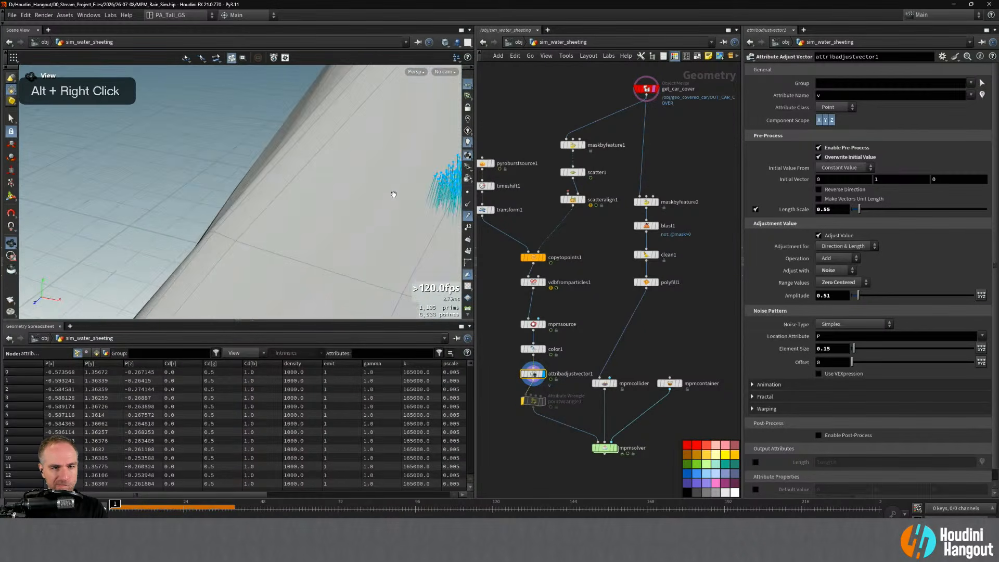
middle_click_drag(395, 194, 209, 307, "alt")
right_click_drag(209, 307, 121, 218, "alt")
middle_click_drag(121, 218, 177, 216, "alt")
left_click_drag(177, 216, 272, 215, "alt")
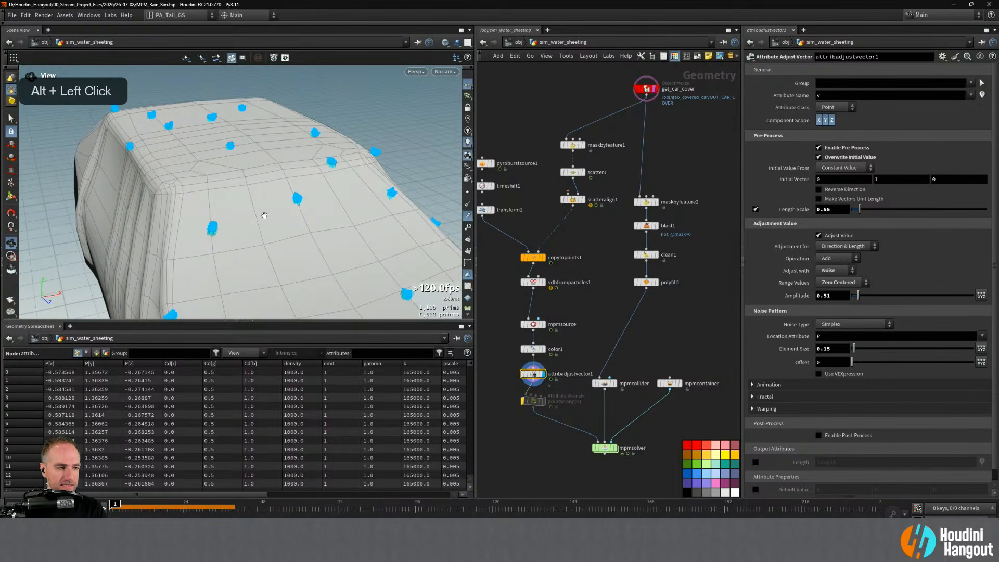
- Try a Spread Angle of 62.9 on pyroburstsource1 and inspect the splash shapes up close
left_click(483, 164)
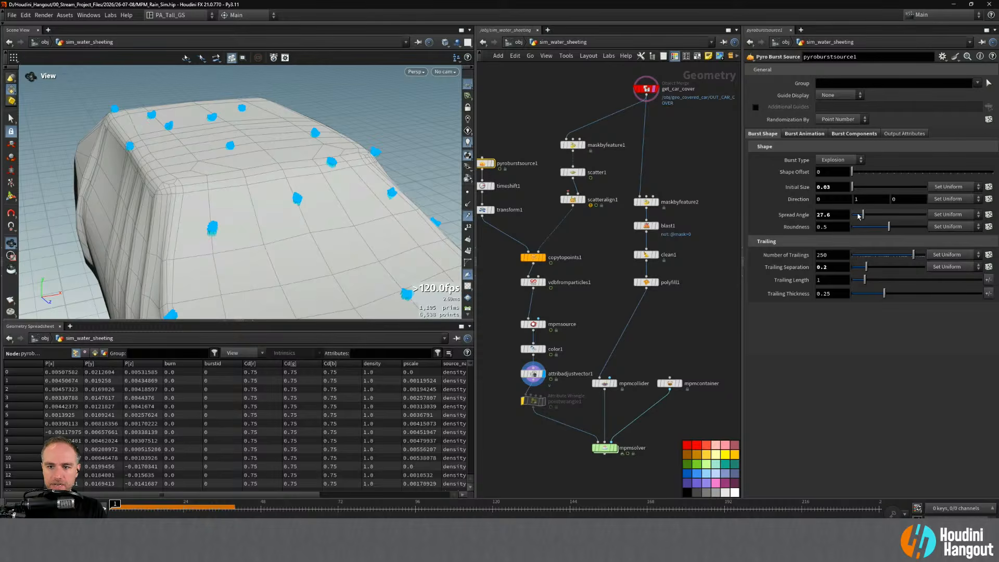
left_click_drag(864, 219, 881, 216)
right_click_drag(311, 198, 330, 232, "alt")
left_click_drag(331, 231, 150, 179, "alt")
left_click_drag(321, 169, 279, 151, "alt")
right_click_drag(278, 151, 299, 171, "alt")
left_click_drag(299, 171, 388, 223, "alt")
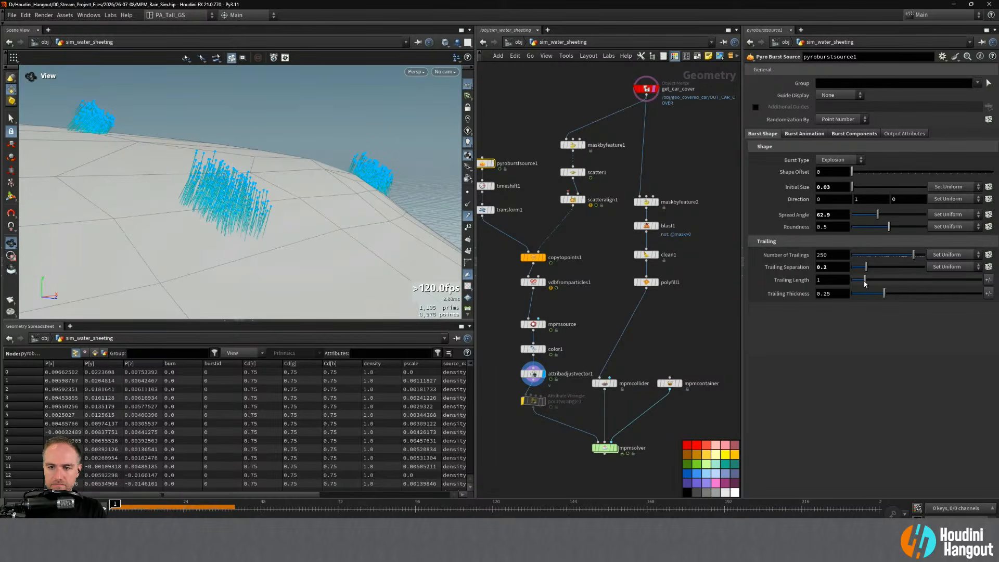
- Try a Trailing Length of 4.34 on pyroburstsource1, undo it, and set Number of Trailings to 33
left_click_drag(865, 283, 877, 284)
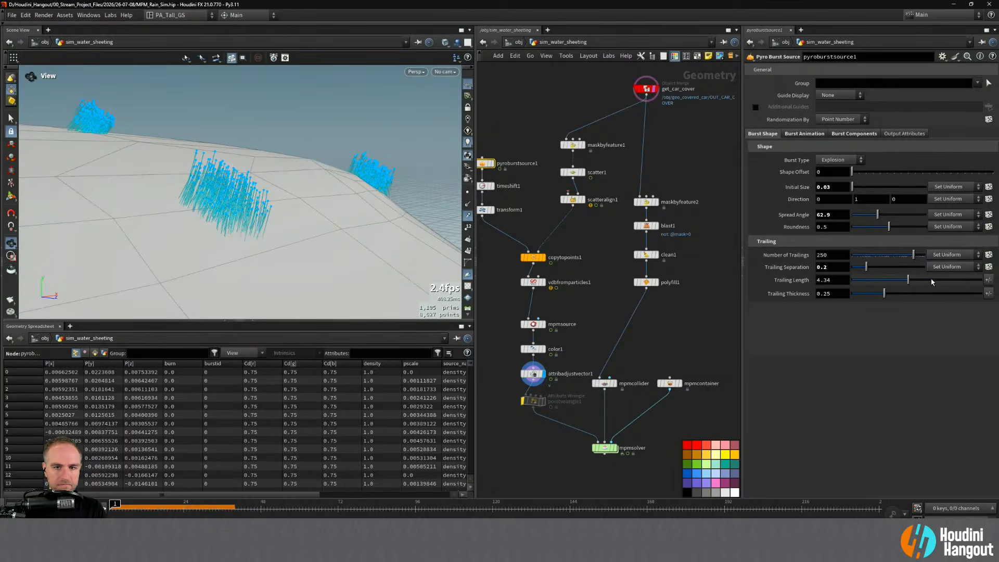
key("ctrl+z")
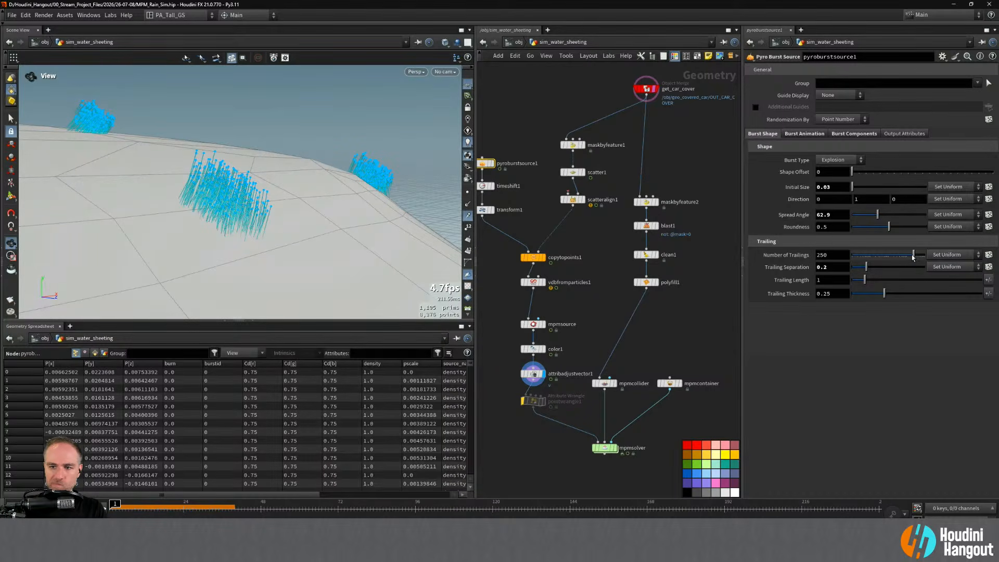
left_click_drag(913, 256, 897, 256)
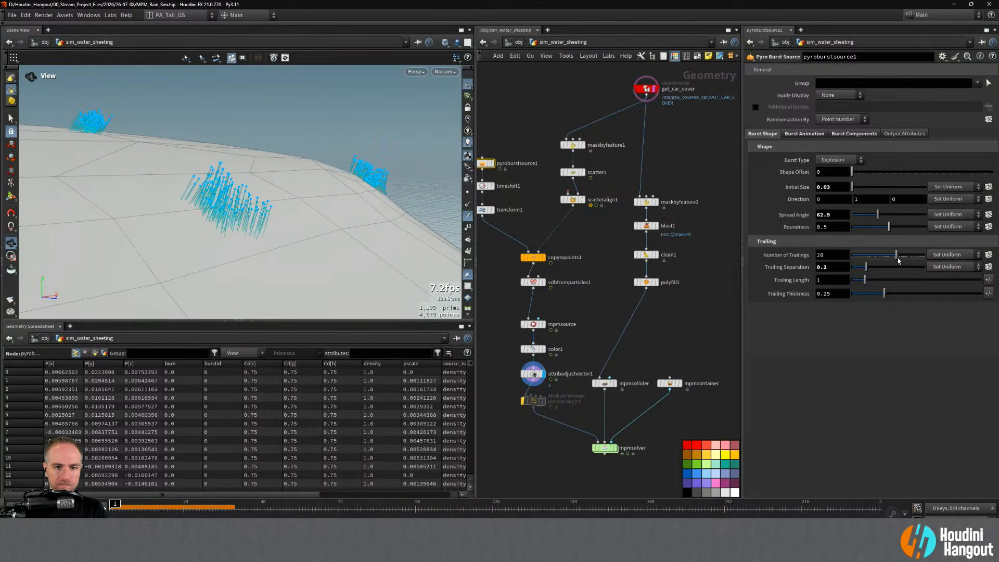
- Display copytopoints1 to view the copied bursts, and set the Spread Angle of pyroburstsource1 to 33.3
left_click(540, 258)
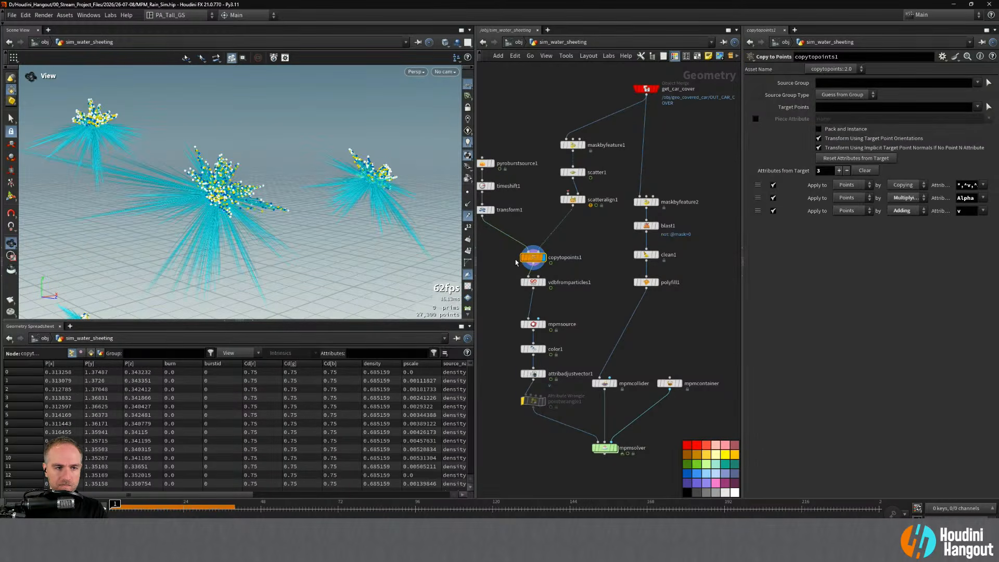
left_click(533, 257, "alt")
left_click_drag(250, 218, 426, 177, "alt")
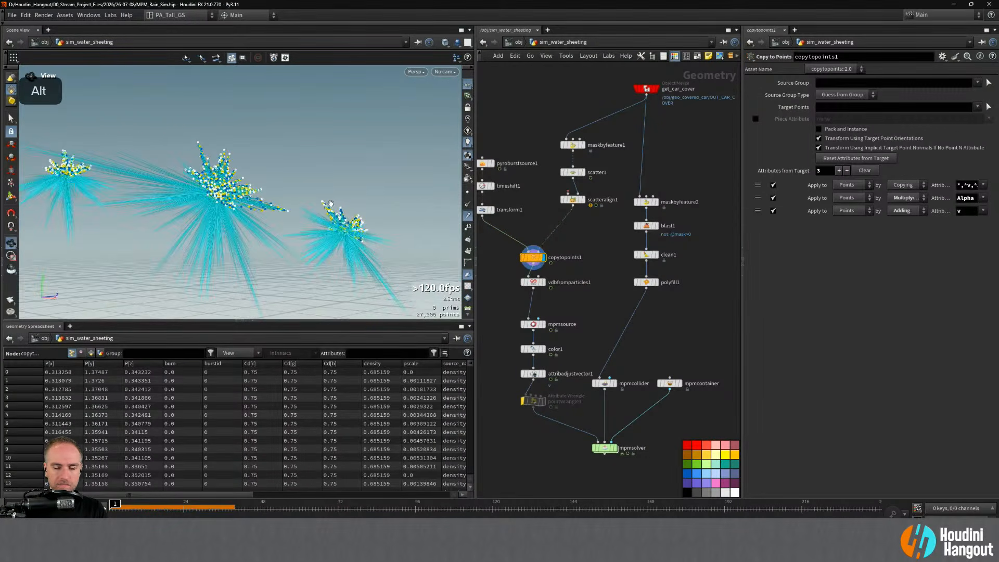
left_click(492, 167)
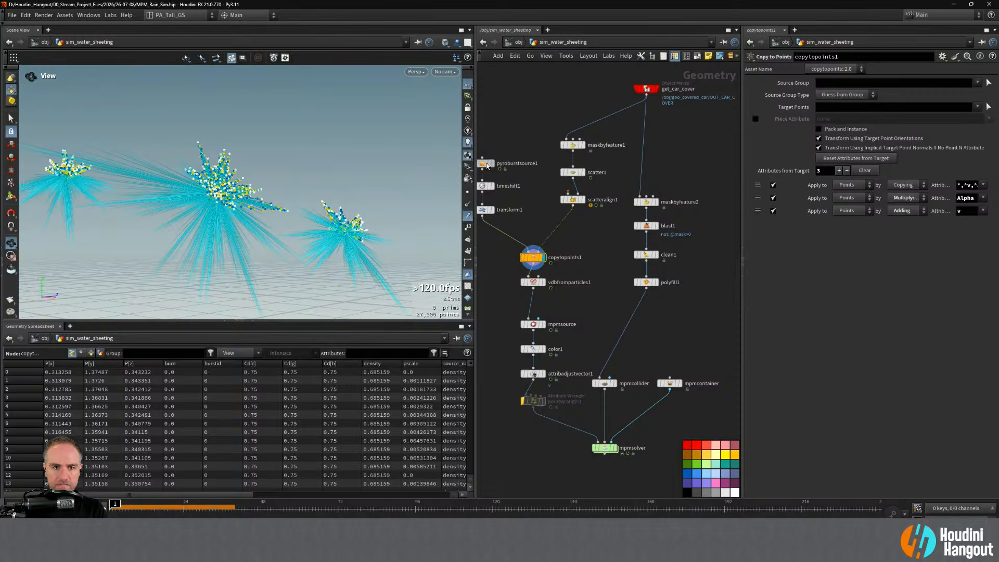
left_click_drag(889, 215, 865, 214)
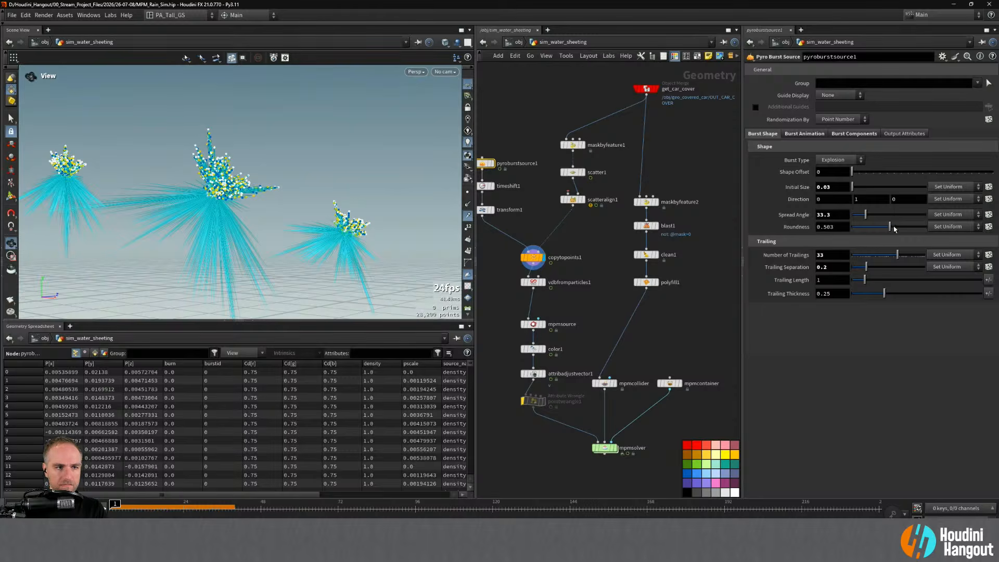
- Set the Roundness of pyroburstsource1 to 0.45 and its Trailing Separation to 0.124
mouse_move(890, 228)
left_mouse_down()
mouse_move(924, 232)
mouse_move(886, 235)
left_mouse_up()
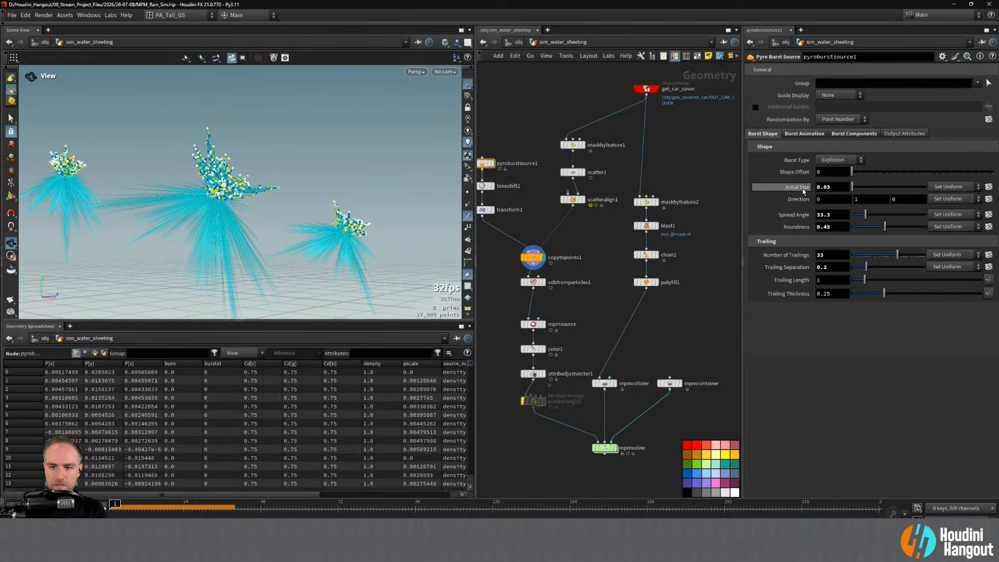
left_click_drag(864, 280, 891, 295)
key("ctrl+z")
key("ctrl+z")
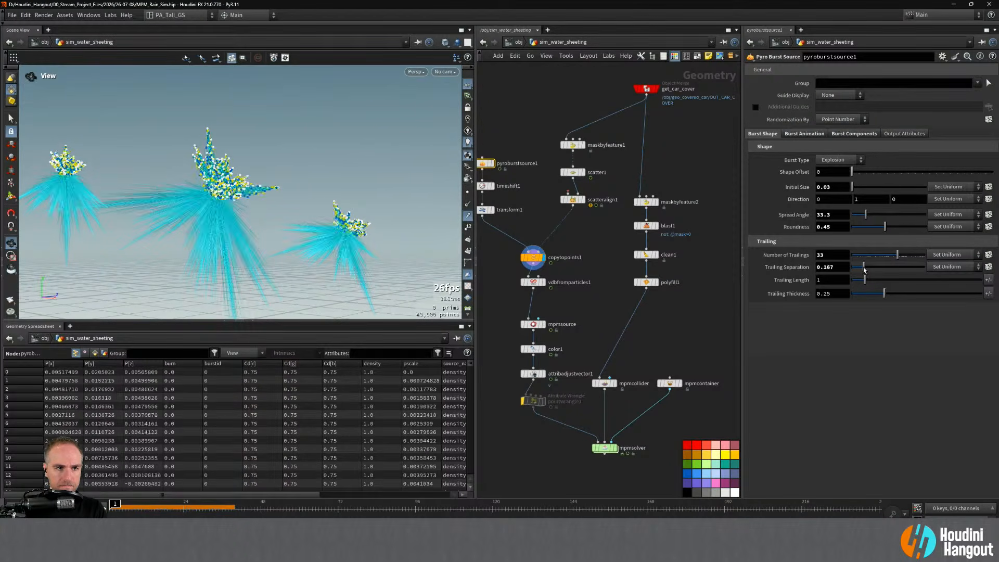
left_click_drag(866, 269, 861, 269)
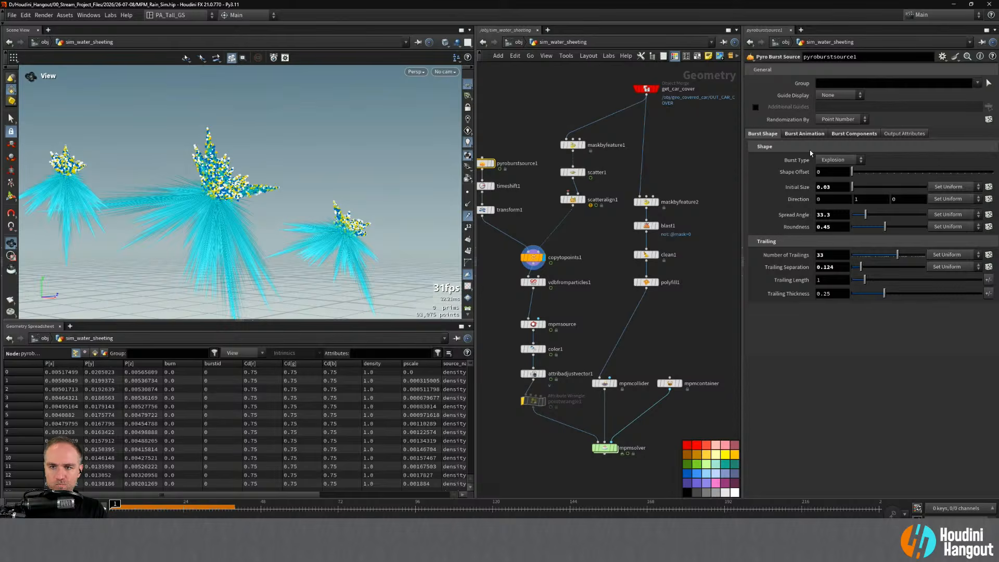
- Display the mpmsolver result and template get_car_cover so the splashes are seen over the car body
left_click(804, 134)
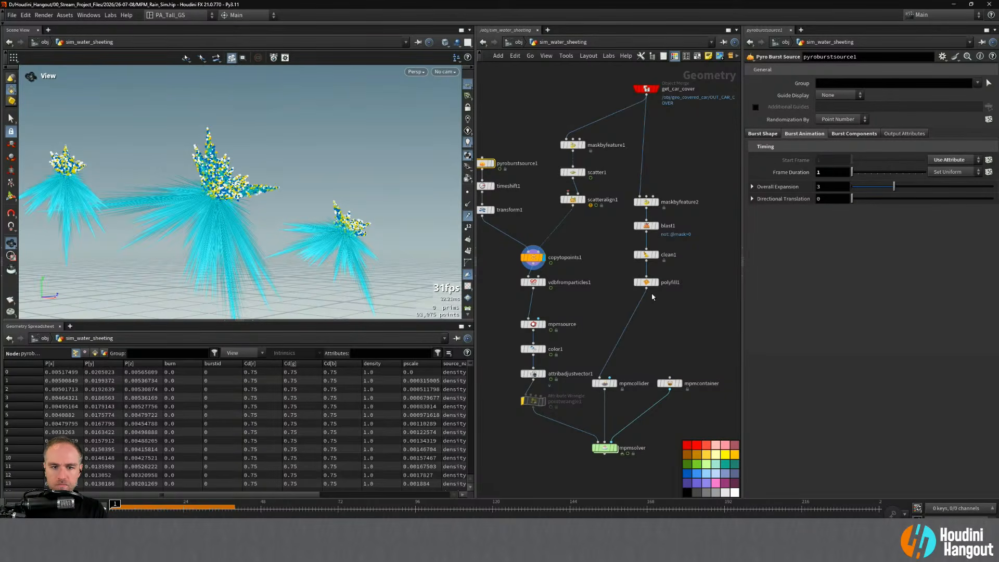
left_click(616, 448)
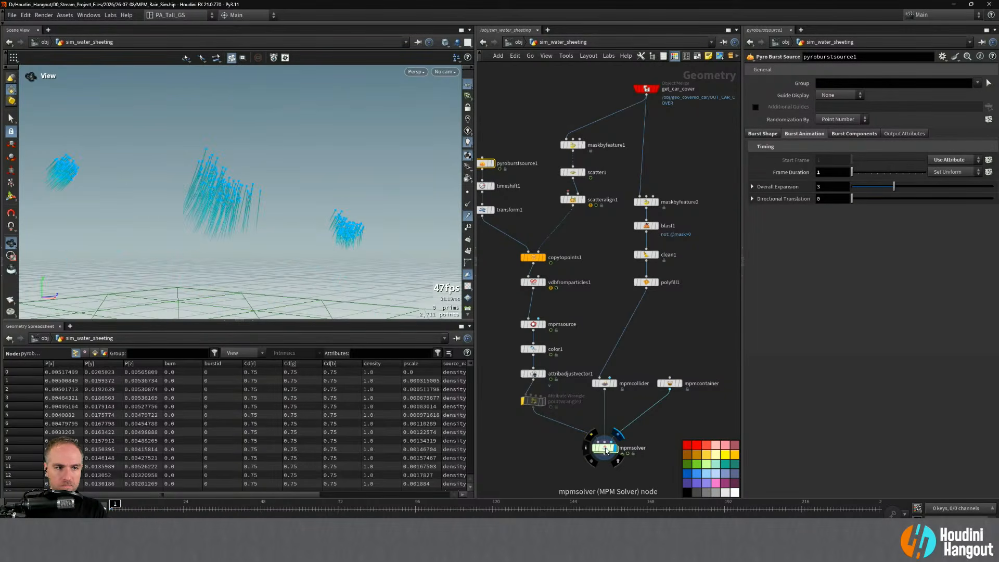
right_click_drag(234, 266, 175, 253, "alt")
left_click_drag(176, 253, 236, 249, "alt")
right_click_drag(236, 249, 226, 243, "alt")
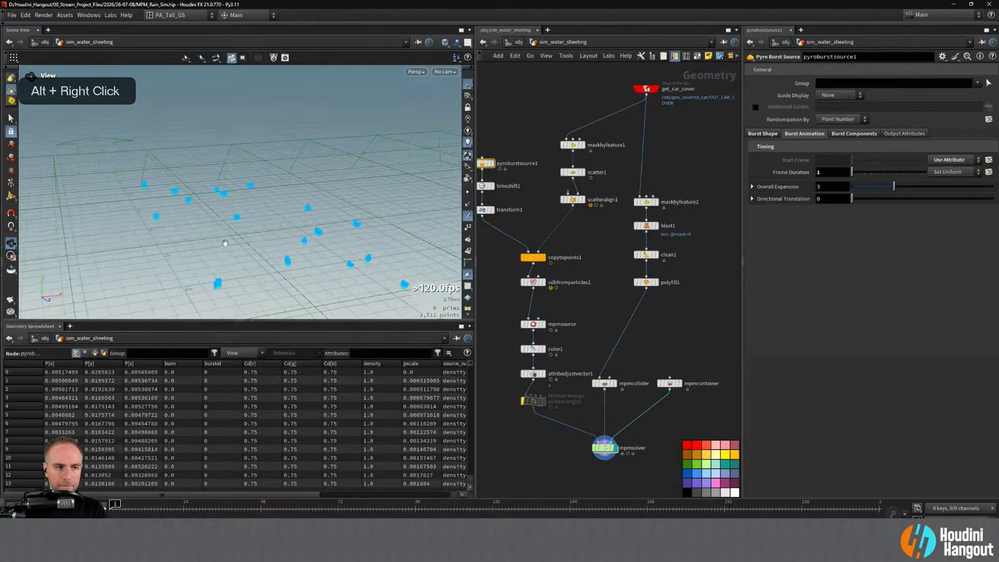
left_click_drag(226, 243, 244, 222, "alt")
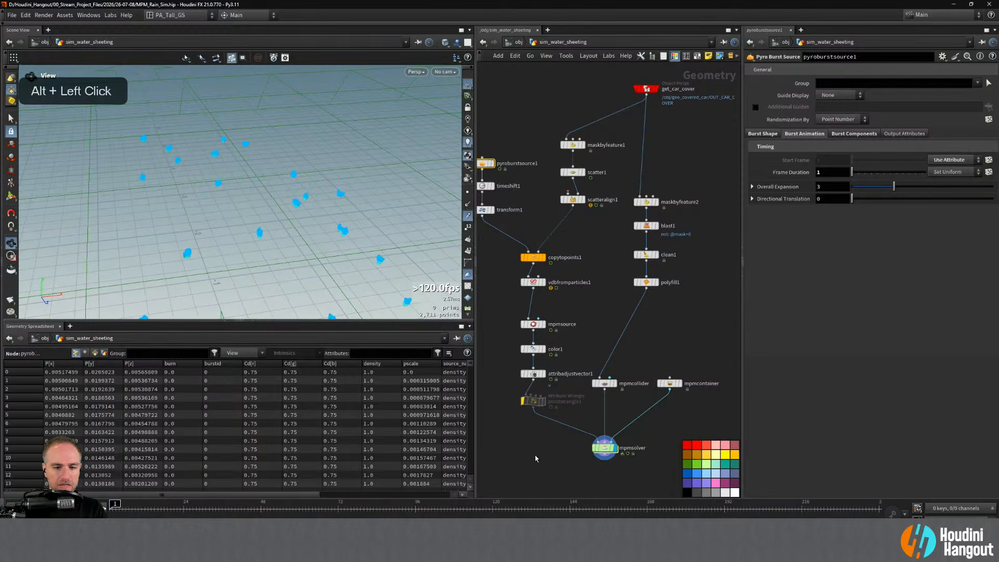
left_click(604, 448)
right_click_drag(375, 224, 292, 223, "alt")
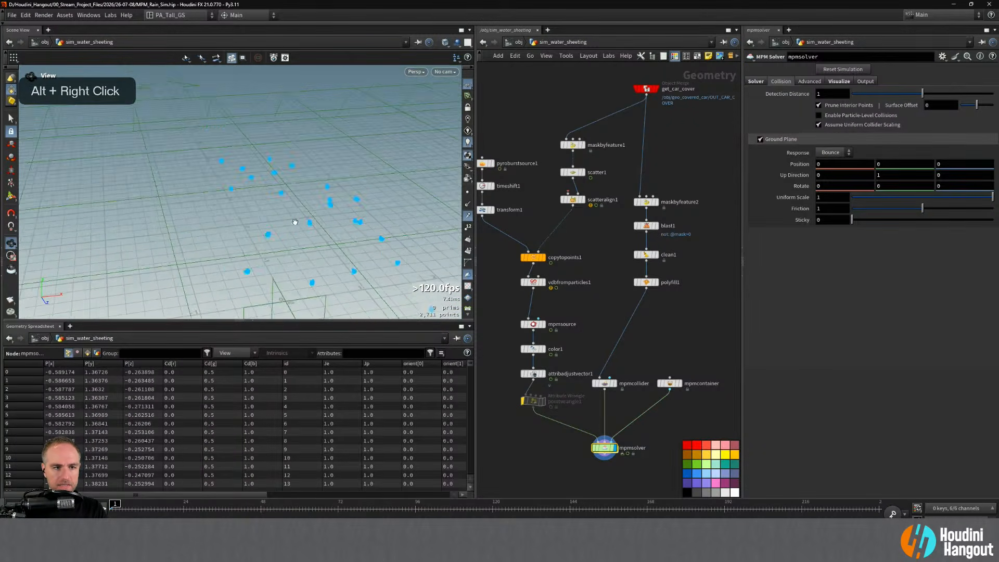
left_click_drag(291, 223, 343, 167, "alt")
left_click(645, 99, "ctrl")
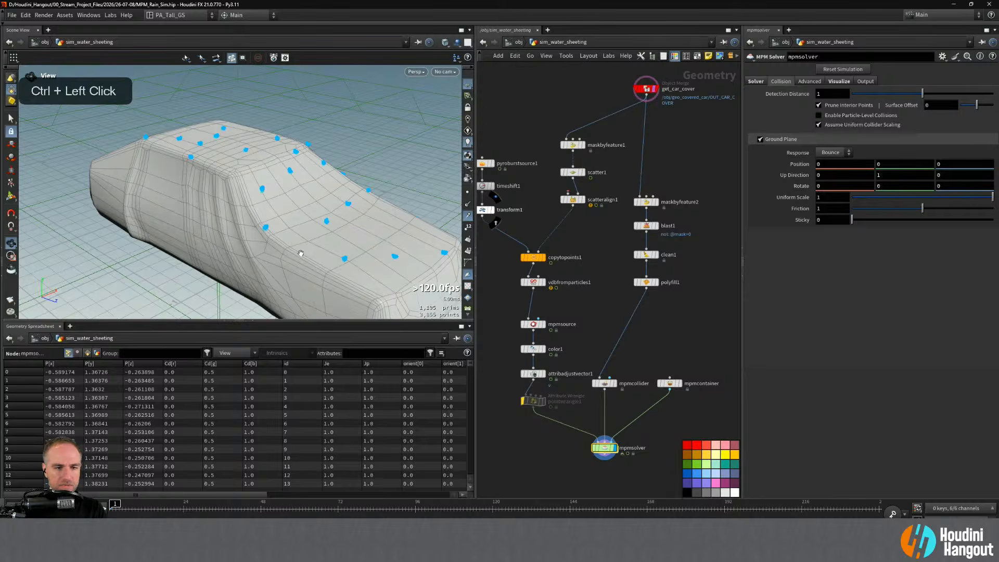
right_click_drag(300, 253, 338, 250, "alt")
- Set the mpmcollider material to a Friction of 0.1 and a Sticky value of 0.8
left_click(603, 383)
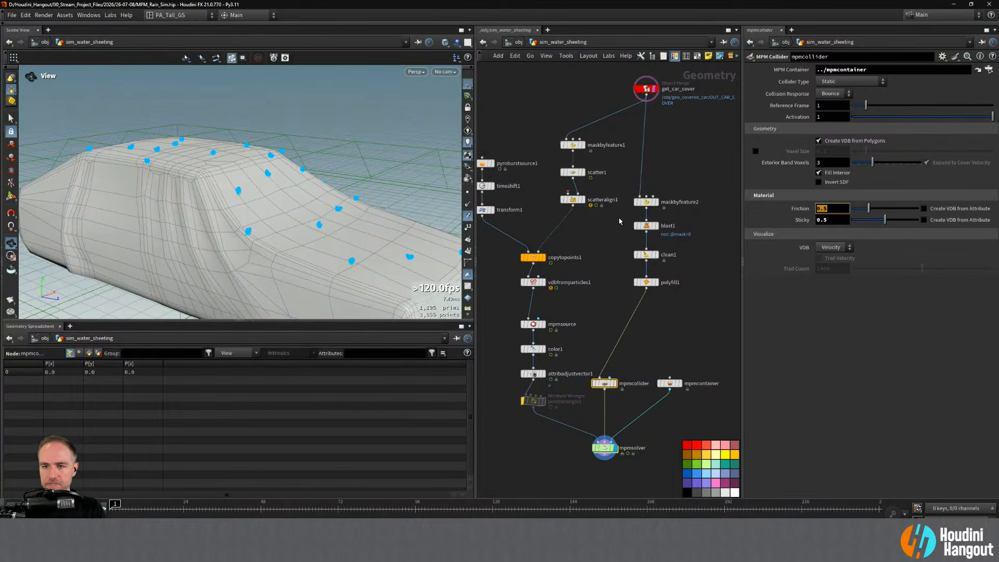
type("0.1")
key("Return")
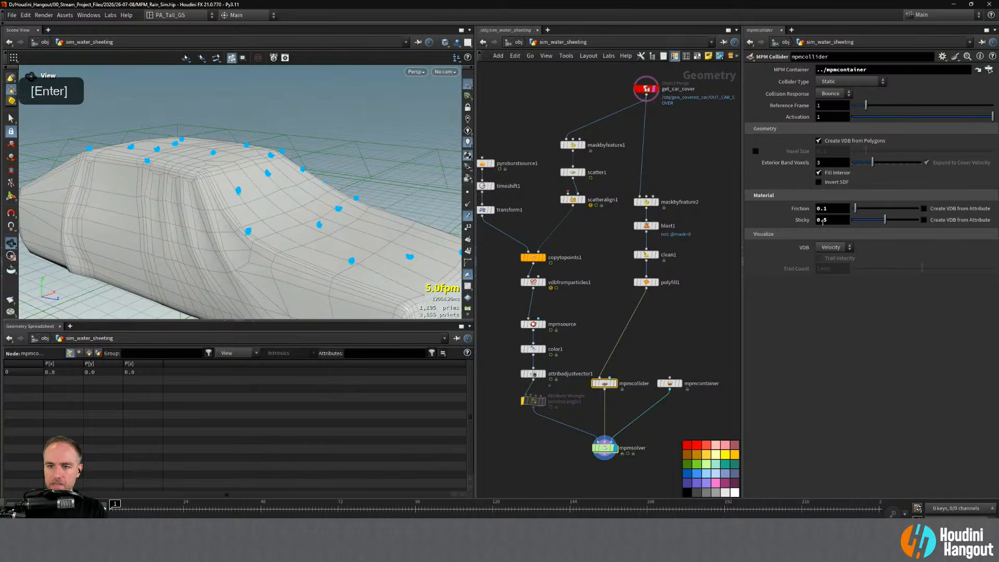
double_click(821, 220)
type("8")
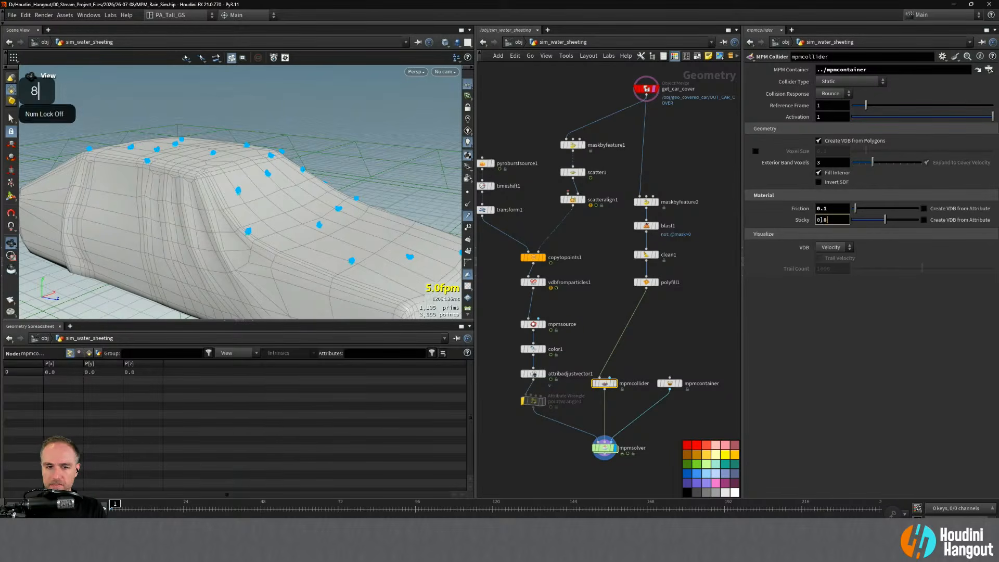
key("Return")
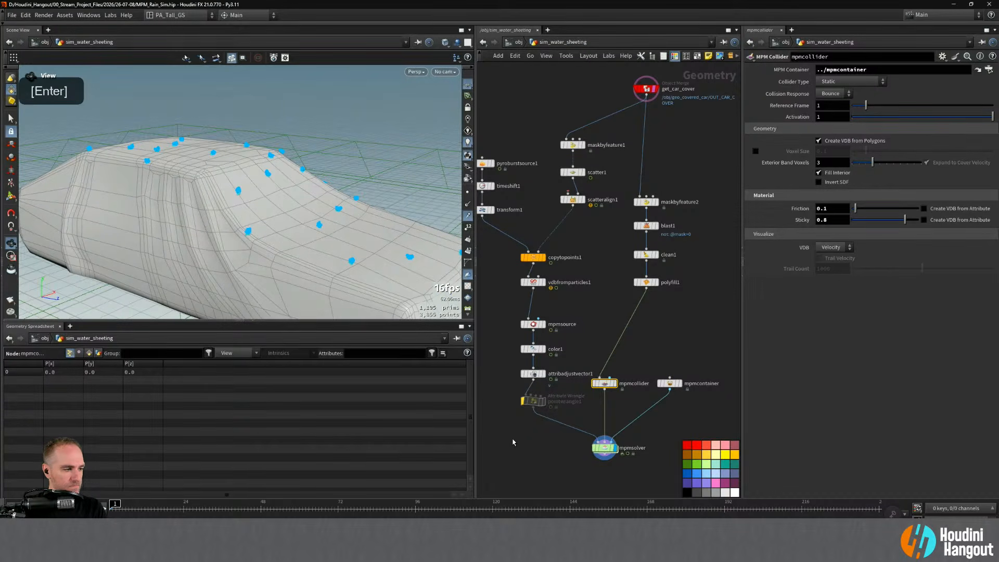
- Play the mpmsolver simulation to check how the water moves over the car, and return to the first frame
left_click(599, 446)
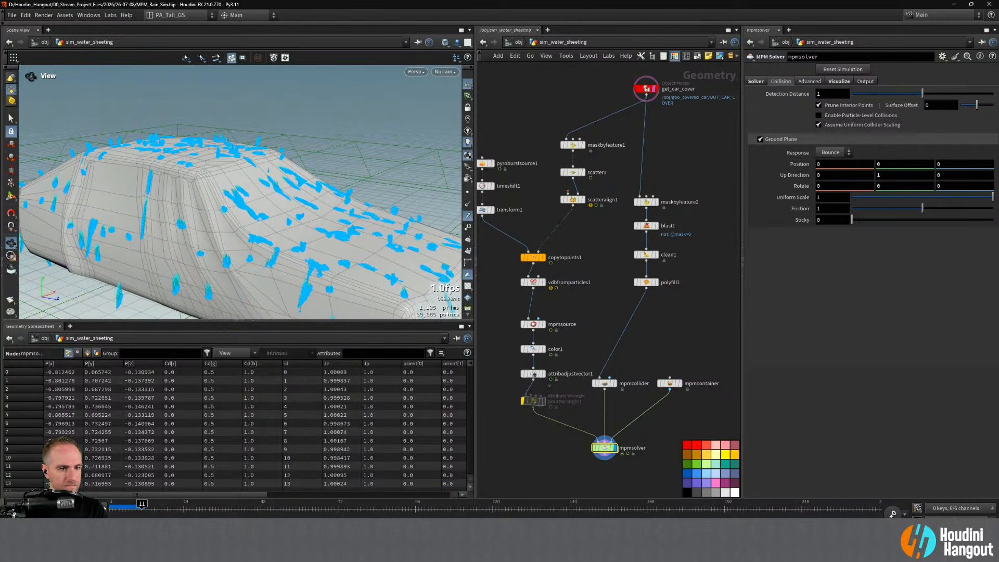
key("Escape")
double_click(341, 439)
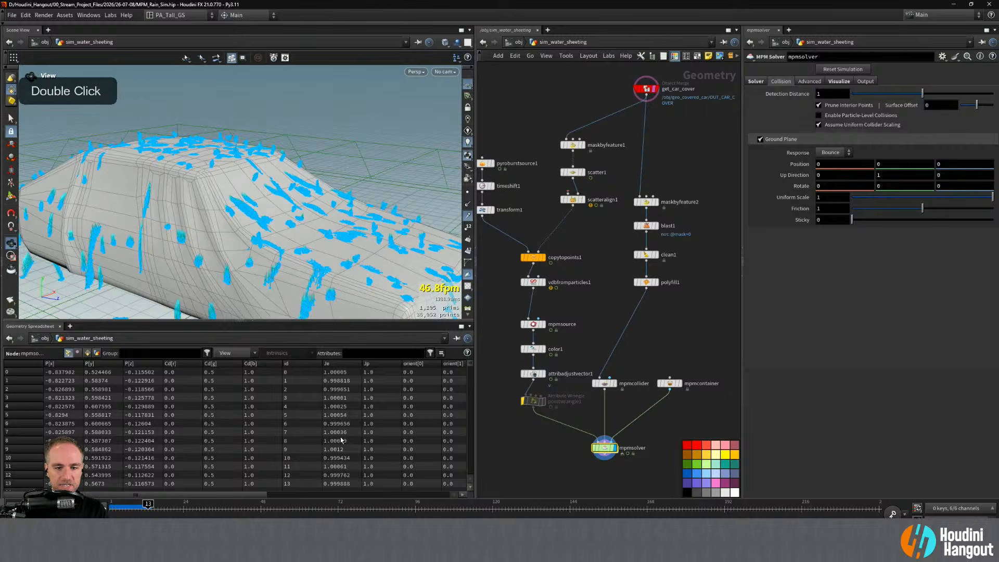
- Set the noise Amplitude of attribadjustvector1 to 0.4
left_click(529, 374)
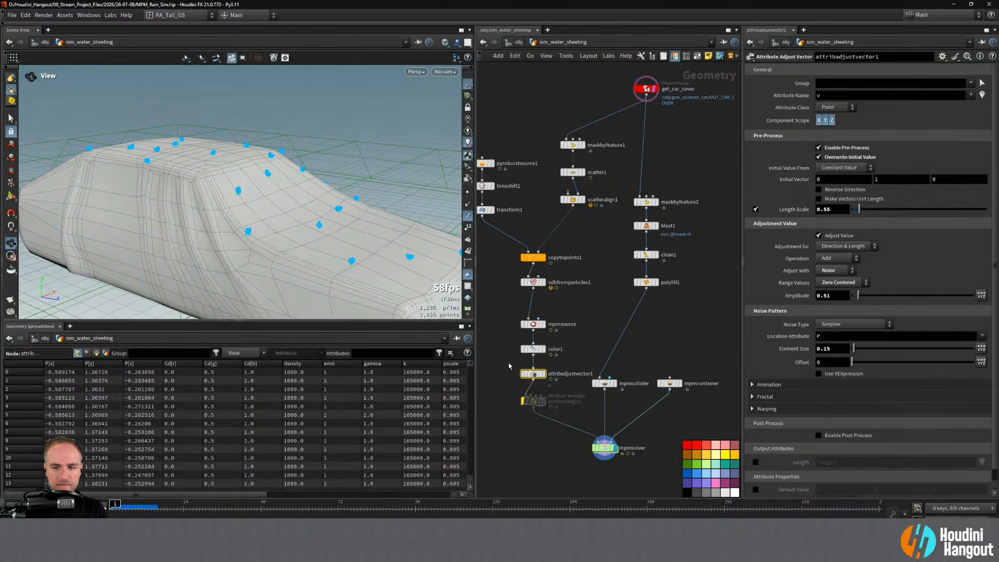
left_click(827, 295)
type("0.4")
key("Return")
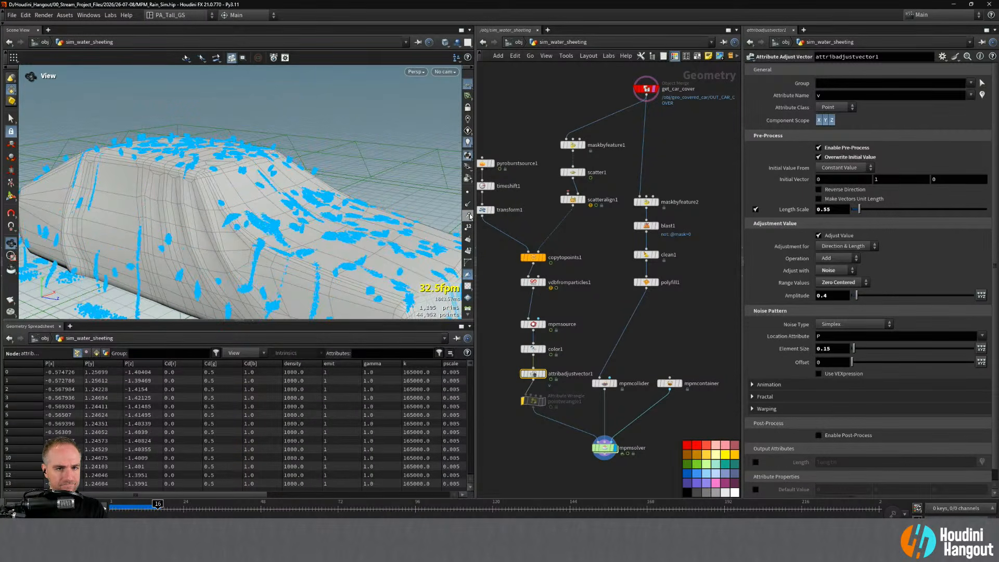
- Examine the water streaks on the car from several angles and replay the simulation from the first frame
left_click(467, 215)
left_click(468, 215)
right_click_drag(349, 247, 301, 239, "alt")
middle_click_drag(301, 238, 283, 218, "alt")
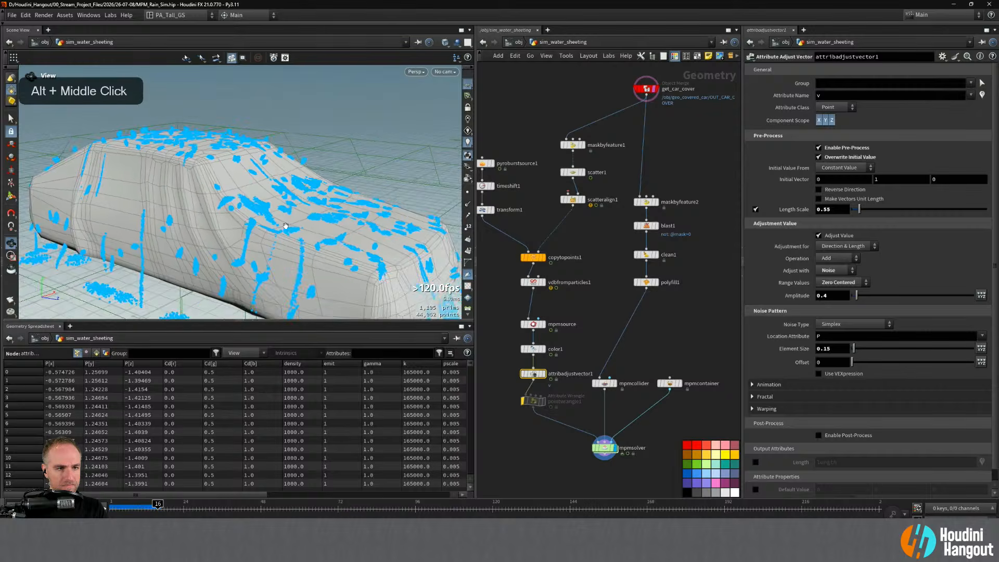
mouse_move(283, 218)
left_mouse_down("alt")
mouse_move(192, 232)
mouse_move(266, 224)
left_mouse_up("alt")
right_click_drag(265, 224, 229, 223, "alt")
left_click_drag(229, 223, 202, 217, "alt")
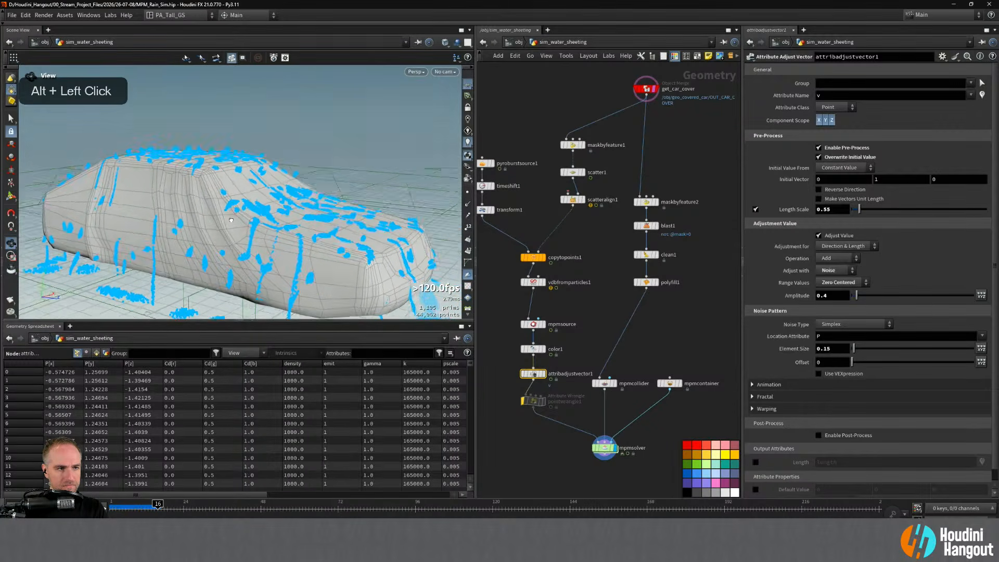
right_click_drag(202, 218, 232, 203, "alt")
left_click_drag(232, 203, 250, 212, "alt")
key("ctrl+Up")
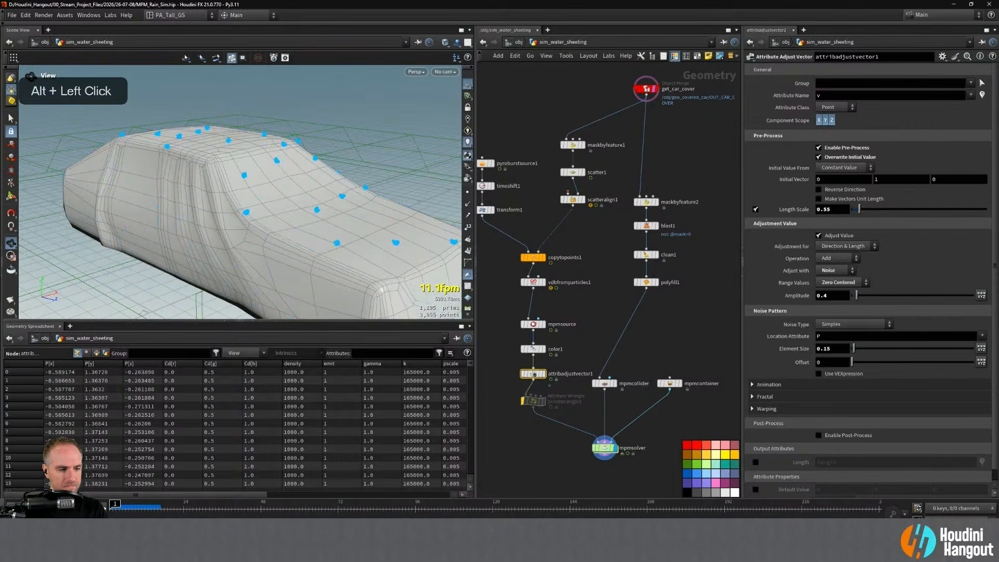
key("Up")
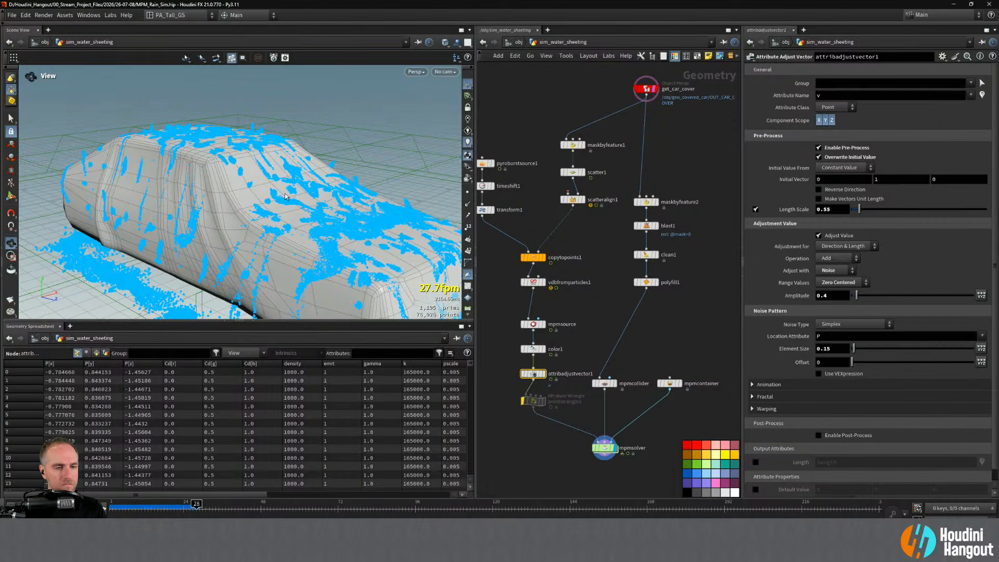
- Rewind the simulation, frame the whole car, and review the existing flipbook in MPlay
key("ctrl+Up")
right_click_drag(309, 204, 276, 217, "alt")
middle_click_drag(276, 216, 256, 194, "alt")
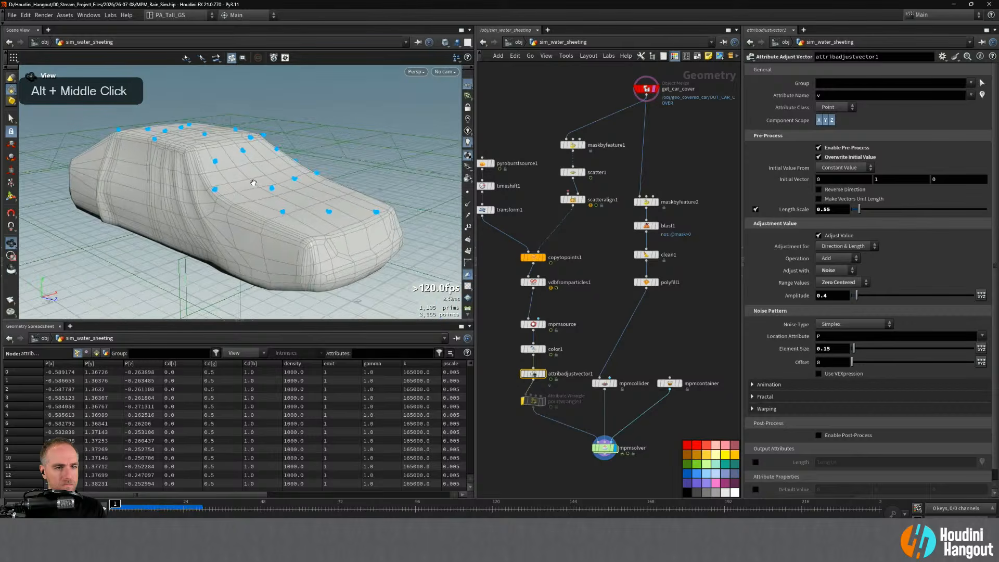
left_click_drag(256, 194, 267, 183, "alt")
middle_click_drag(267, 184, 281, 185, "alt")
left_click_drag(281, 185, 277, 183, "alt")
middle_click_drag(277, 183, 292, 180, "alt")
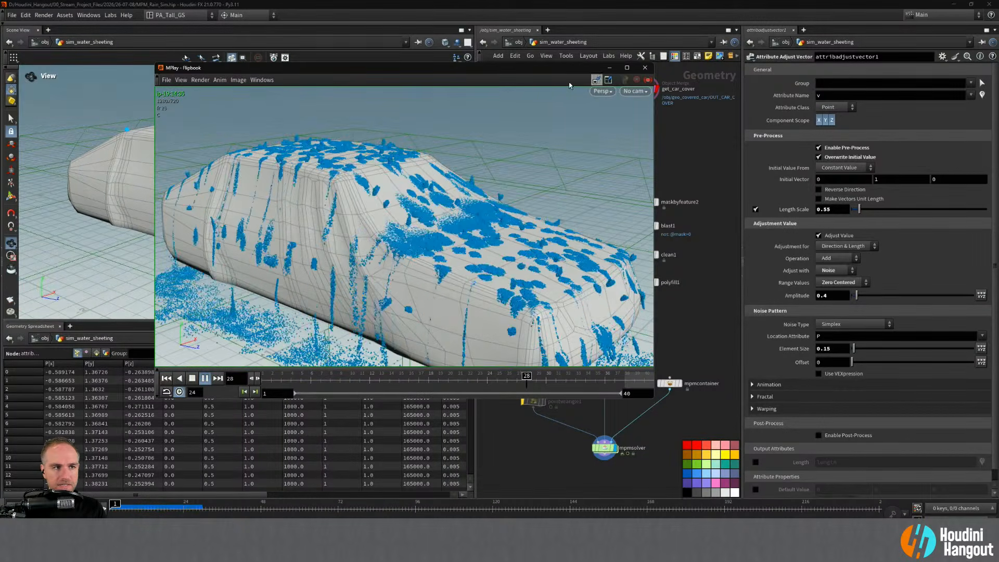
left_click(274, 3)
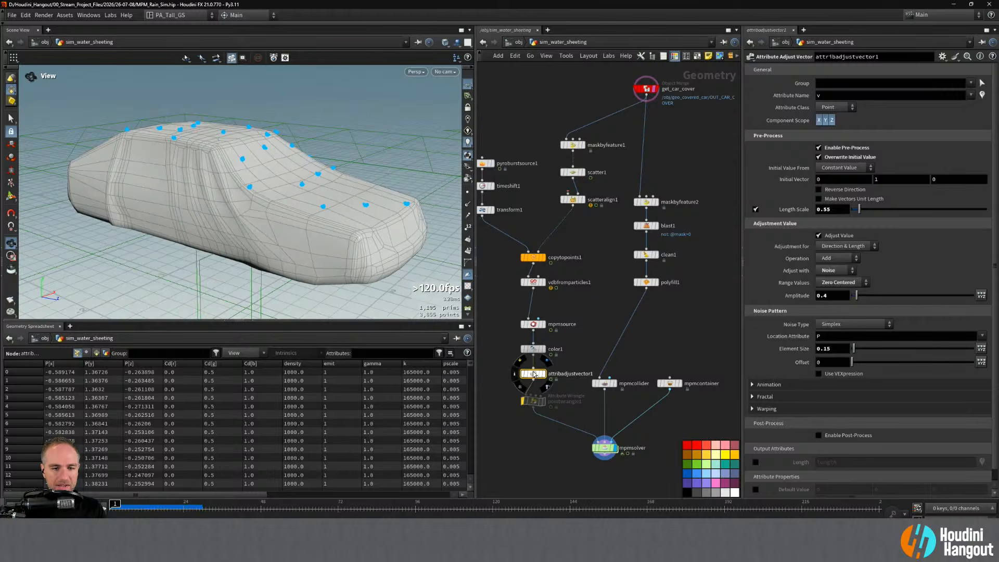
- Show the mpmsource particles as spheres, launch a flipbook of mpmsolver, stop it, and rewind to the first frame
left_click(534, 325)
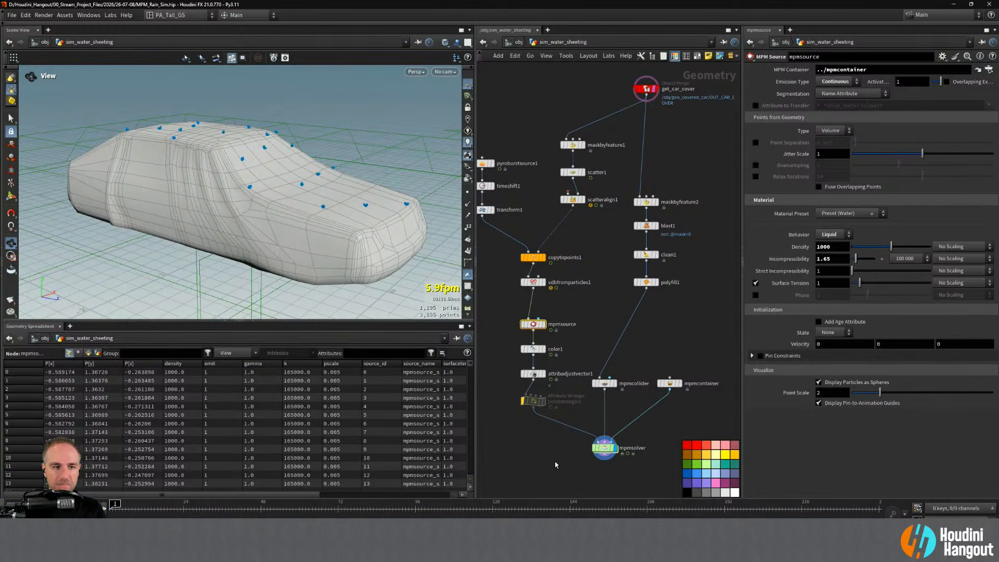
left_click(603, 447)
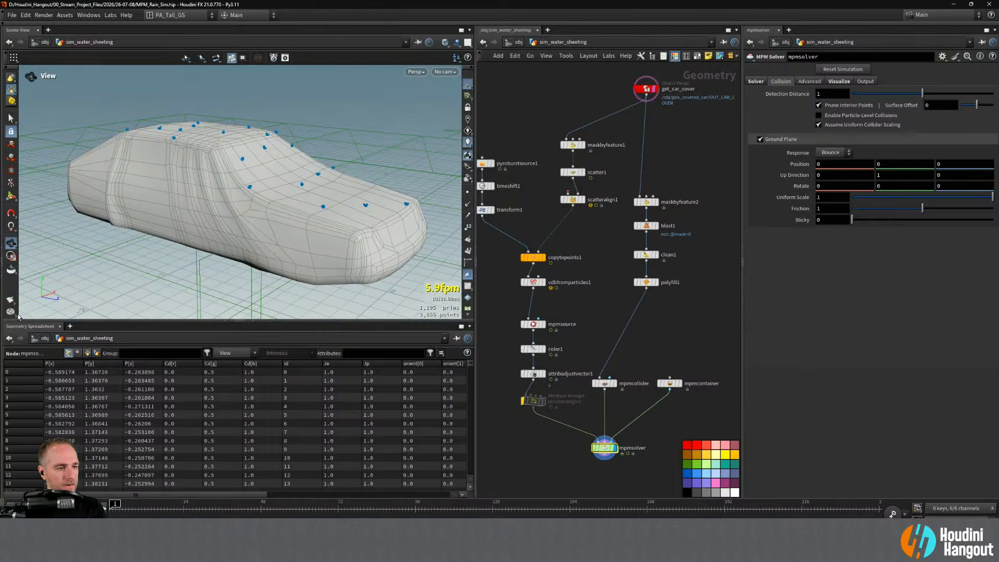
key("alt+Tab")
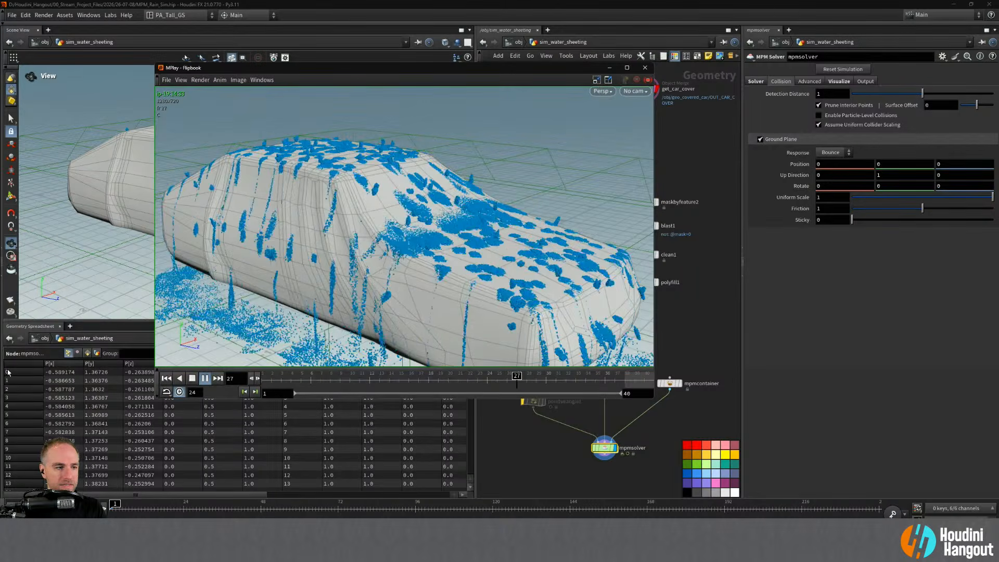
left_click(11, 300)
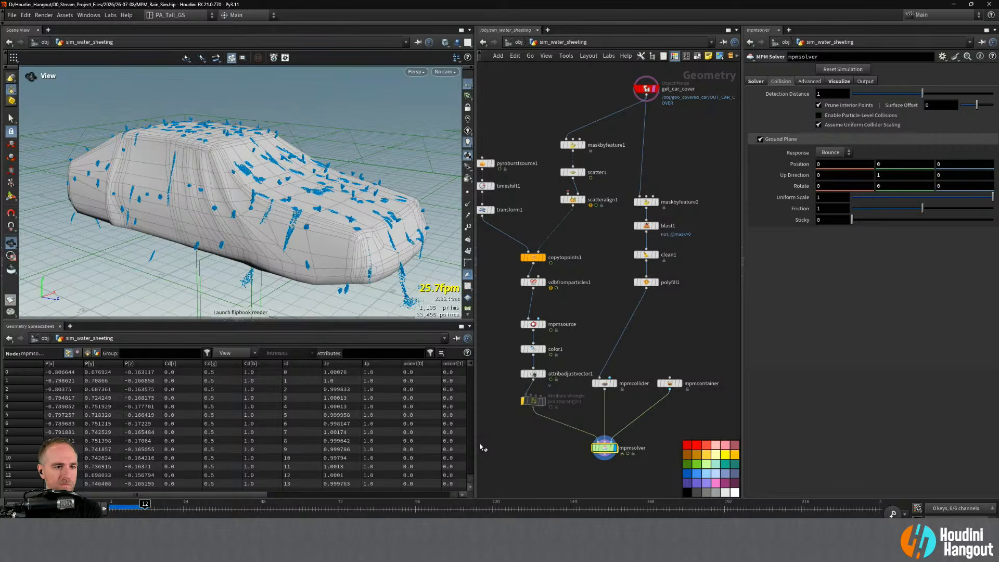
key("Escape")
double_click(12, 509)
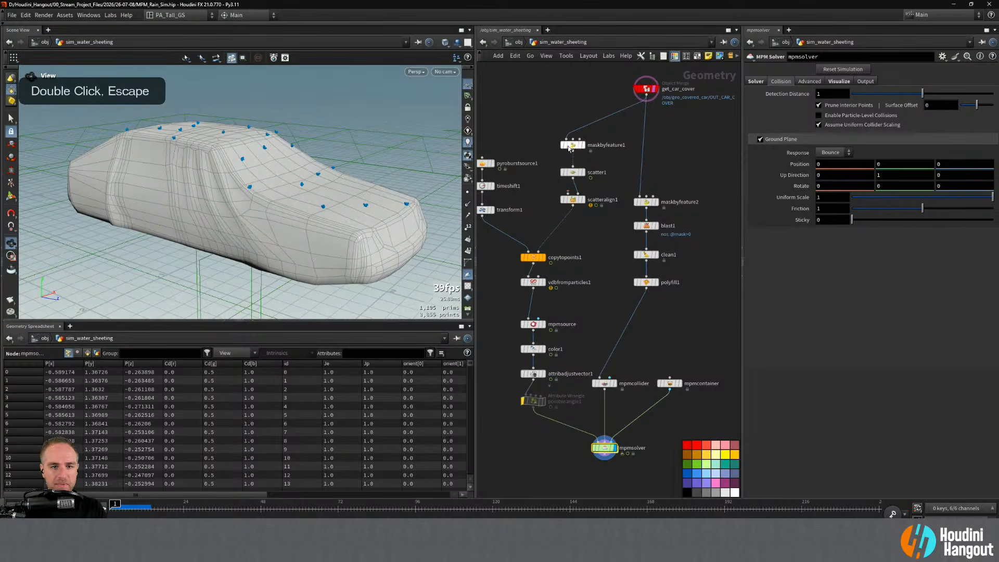
- Set the Initial Size of pyroburstsource1 to 0.05
middle_click_drag(547, 215, 569, 252)
left_click(503, 199)
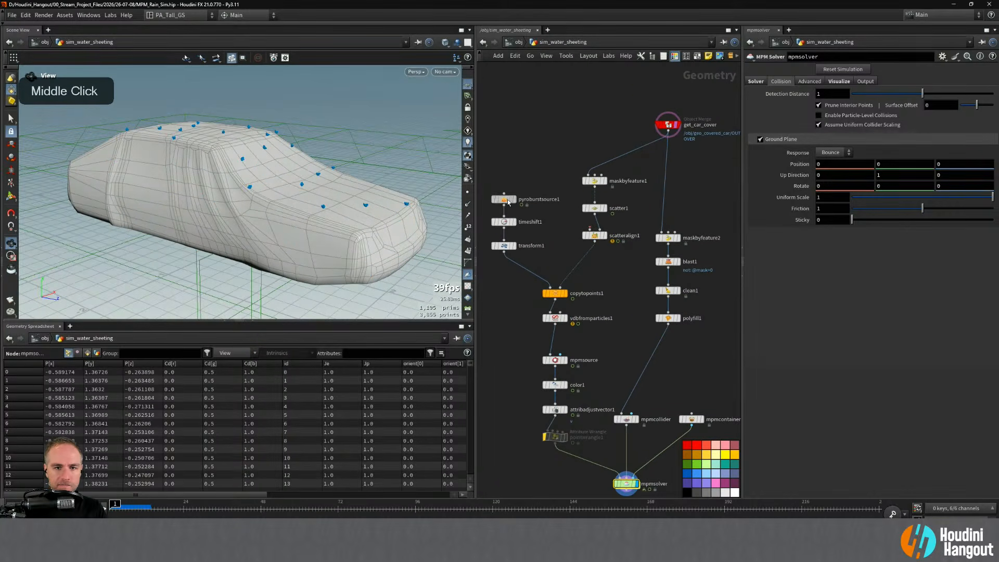
left_click(770, 135)
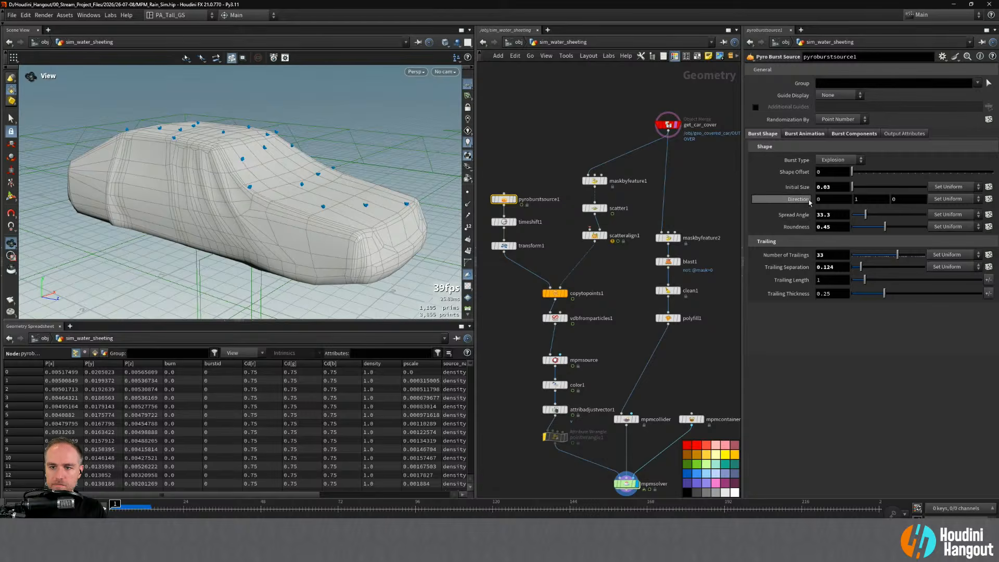
type("5")
key("Return")
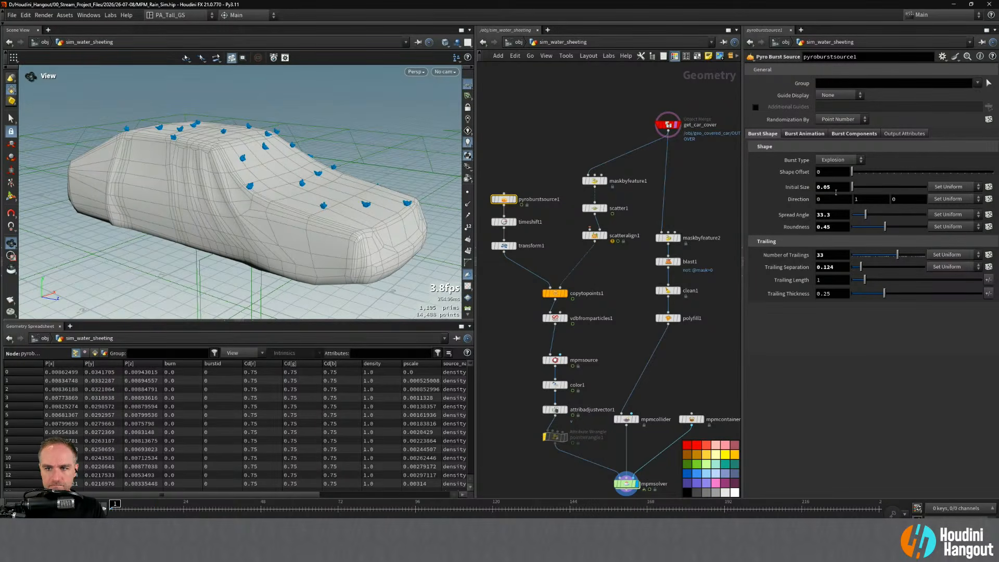
- Select mpmsolver and launch a new flipbook render of the simulation with the enlarged splashes
left_click(626, 484)
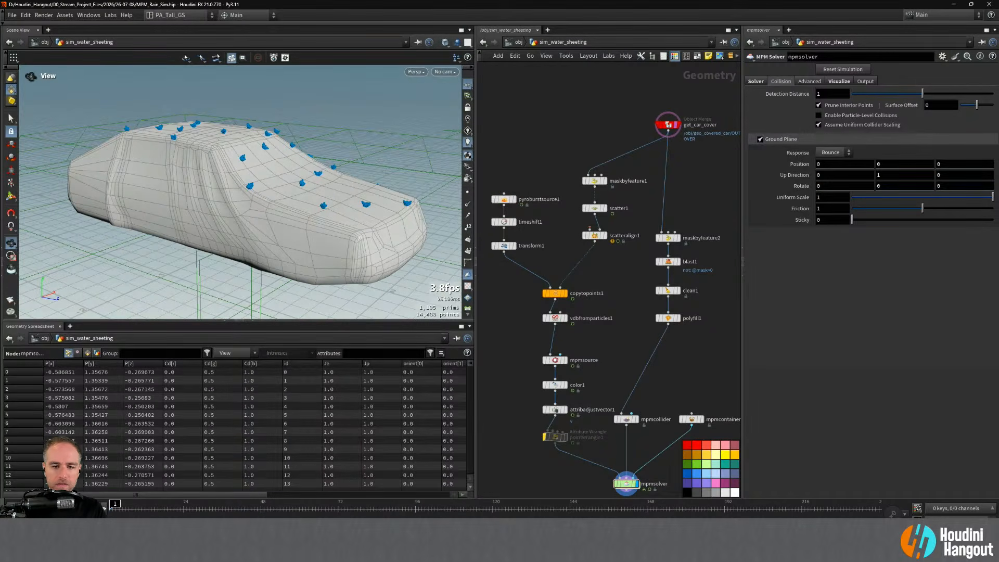
key("alt+Tab")
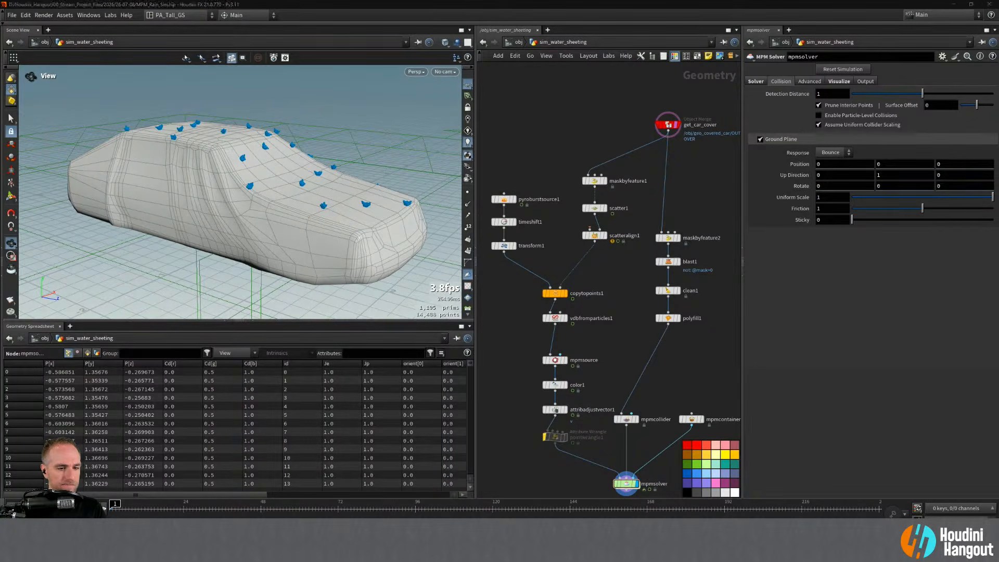
left_click(27, 343)
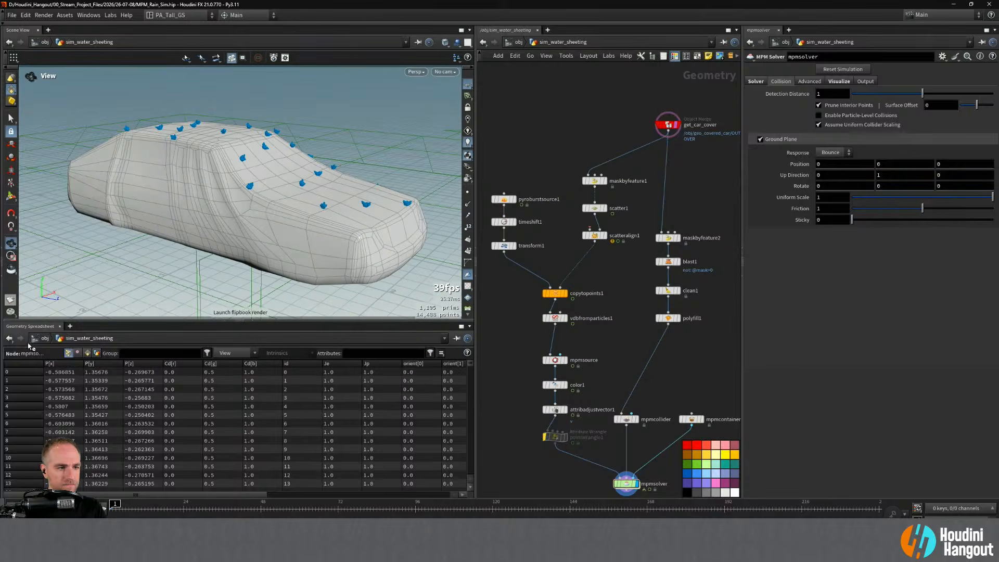
- Advance through the opening frames of the mpmsolver simulation and examine how the enlarged splashes spread over the car
key("Right")
key("Right")
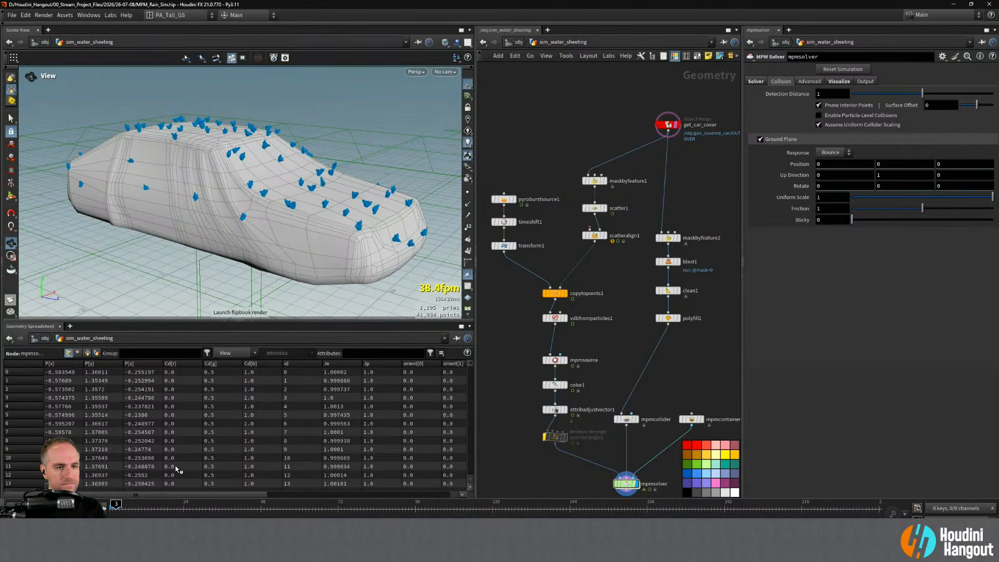
key("Right")
key("Right")
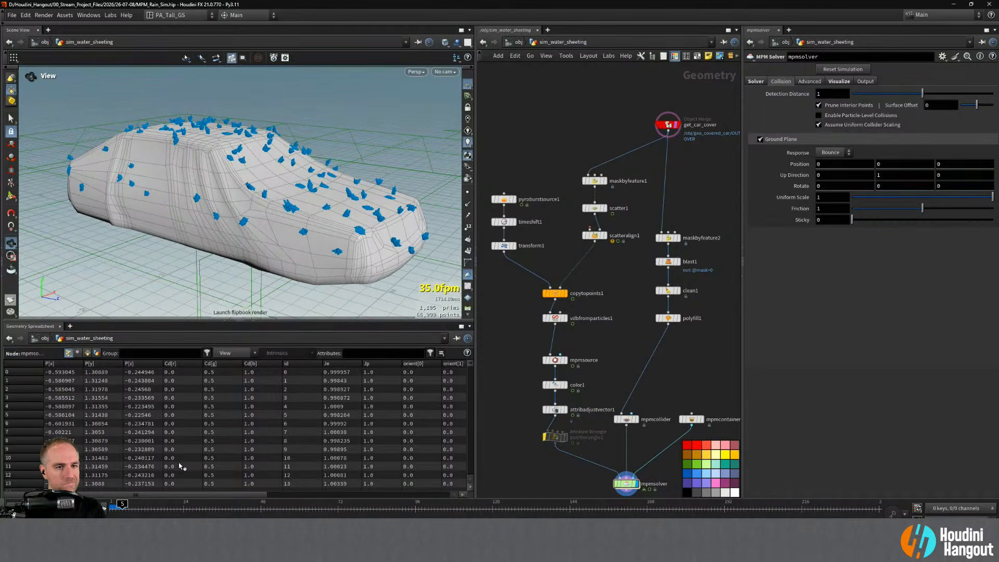
key("Right")
key("Right")
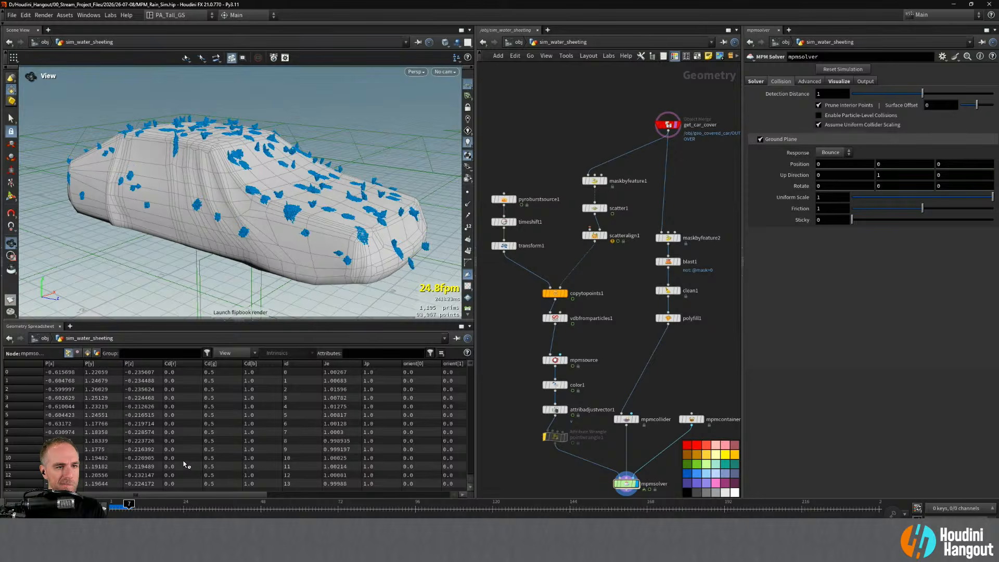
key("Right")
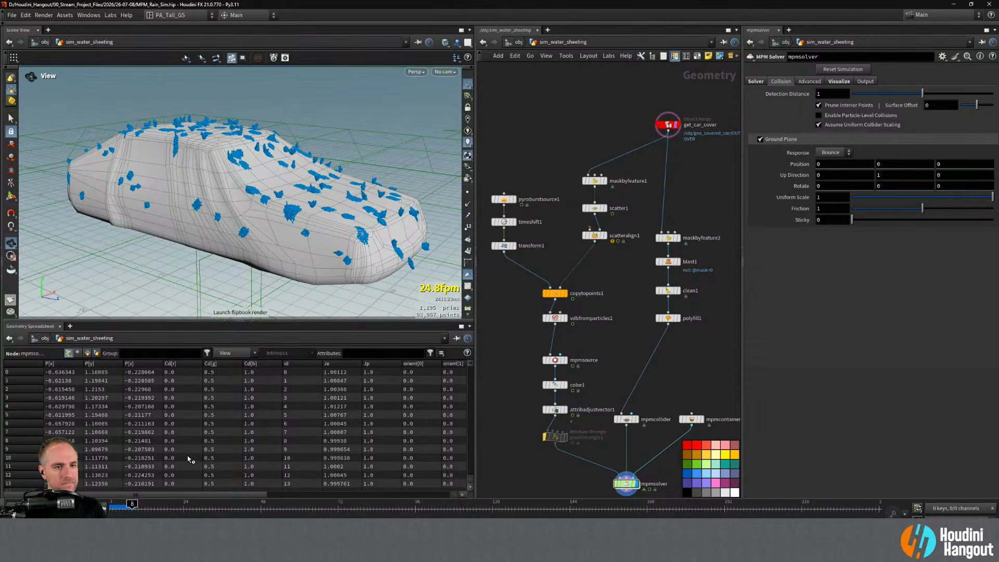
key("Right")
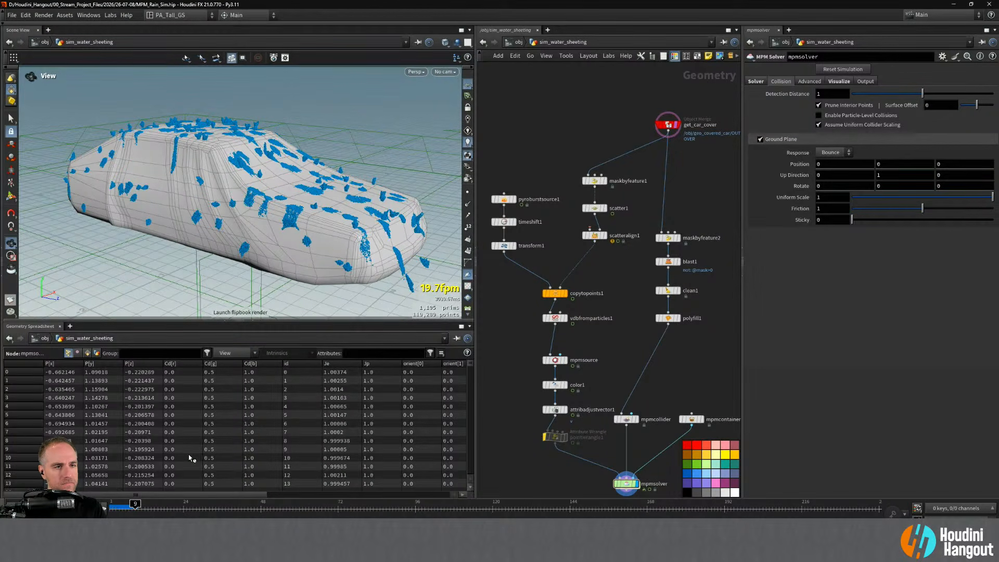
key("Right")
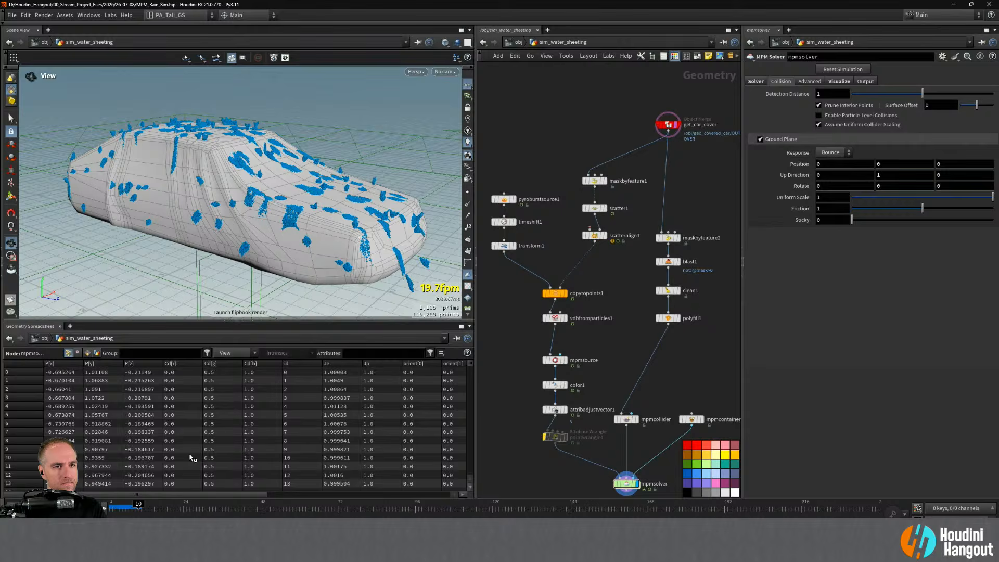
key("Right")
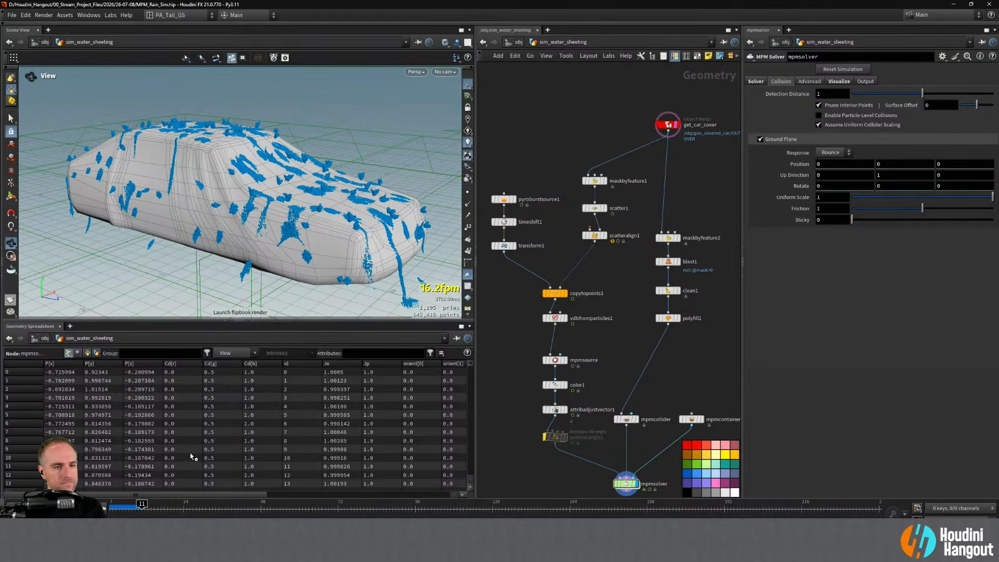
key("Right")
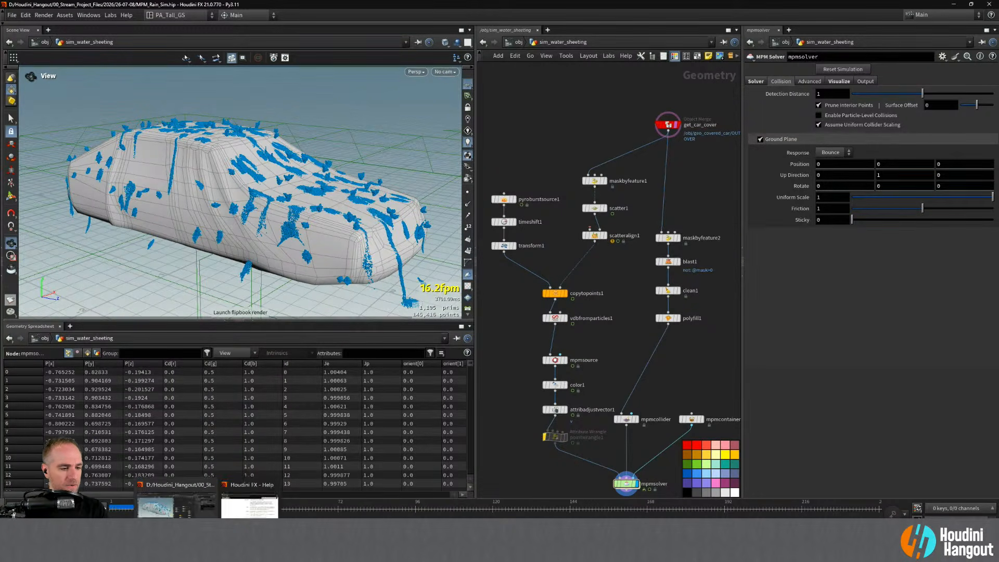
- Switch to the browser and play the rain-soaked car shot in the H21 Keynote Vancouver video as reference
key("alt+Tab")
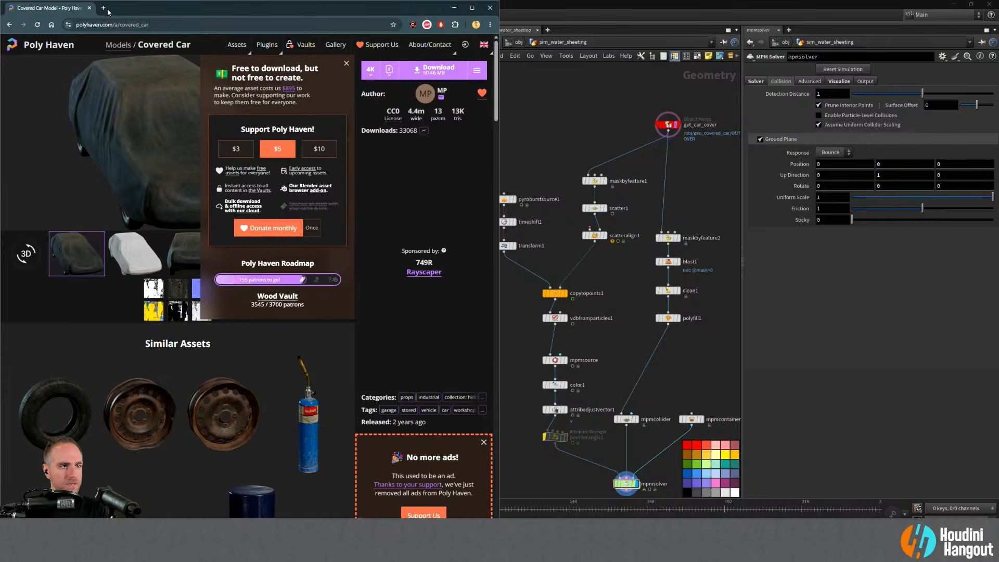
key("alt+Tab")
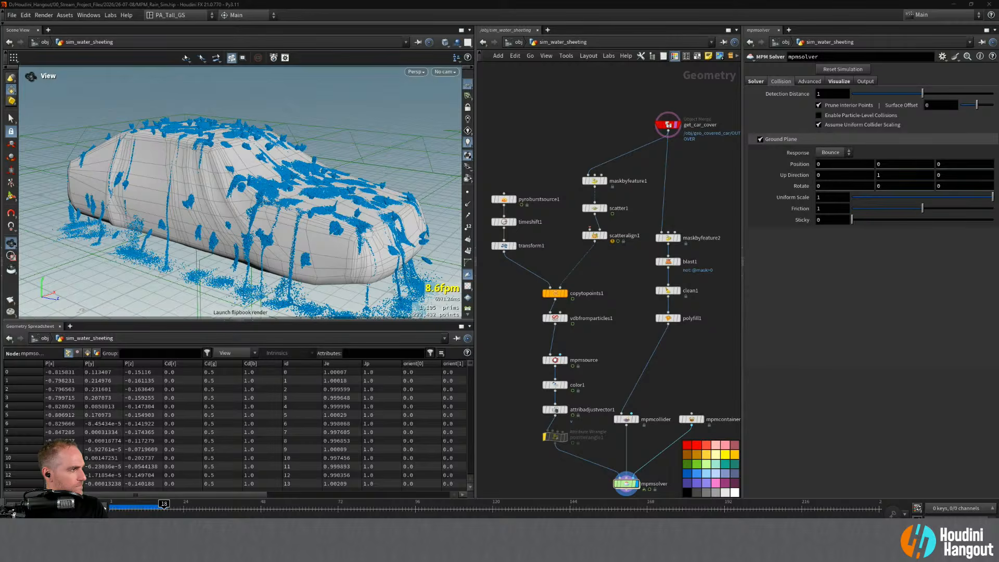
key("Right")
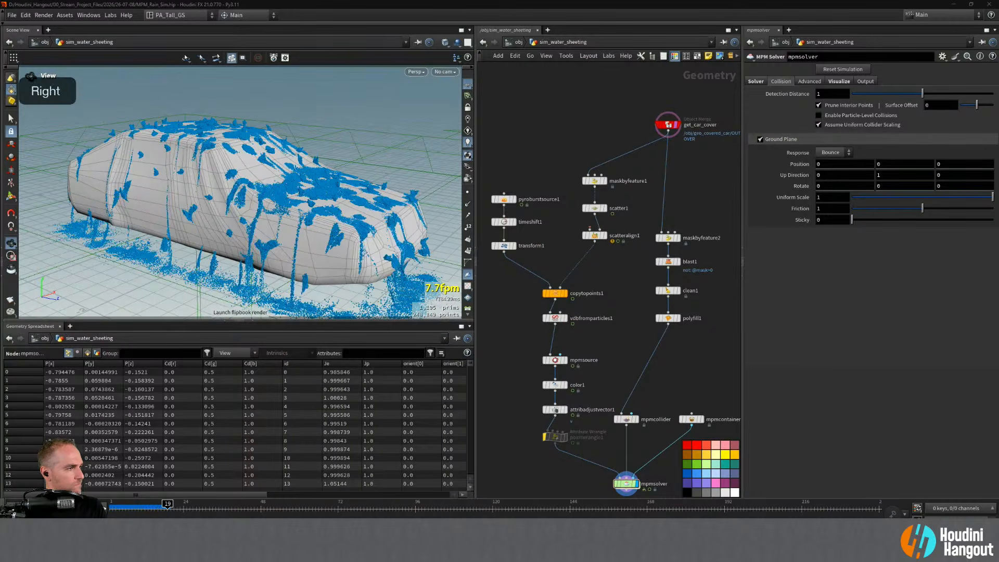
key("Left")
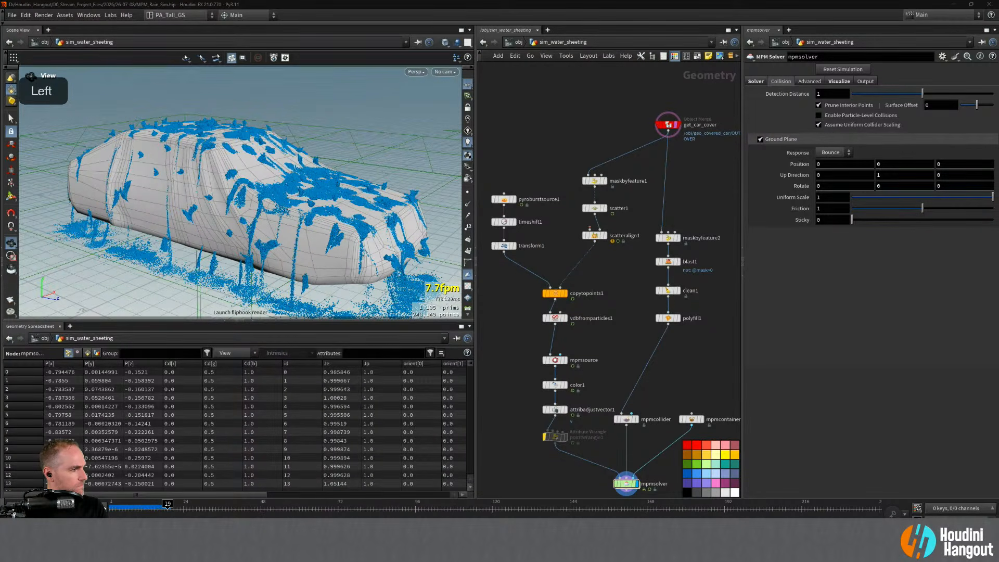
left_click_drag(0, 10, 741, 52)
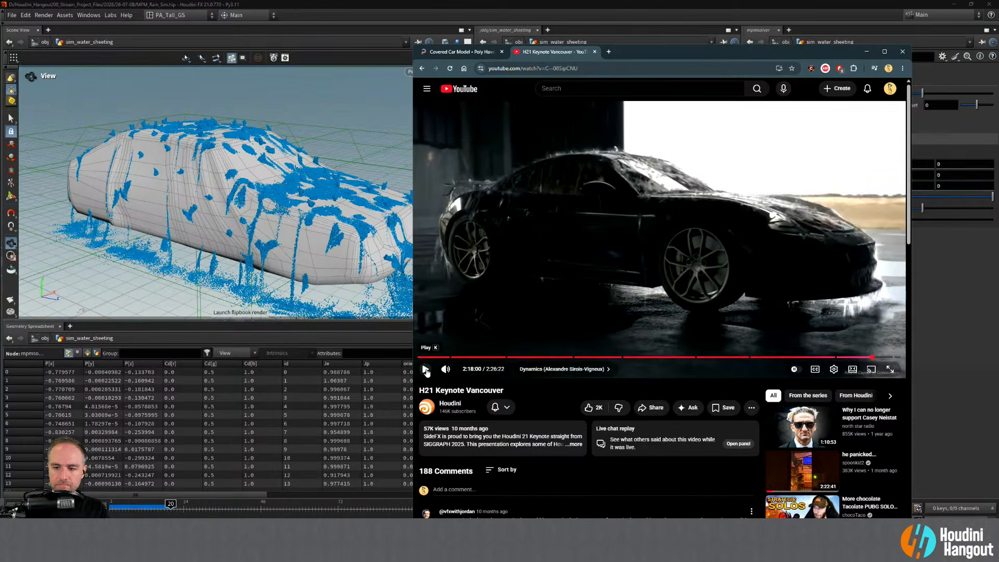
left_click(426, 369)
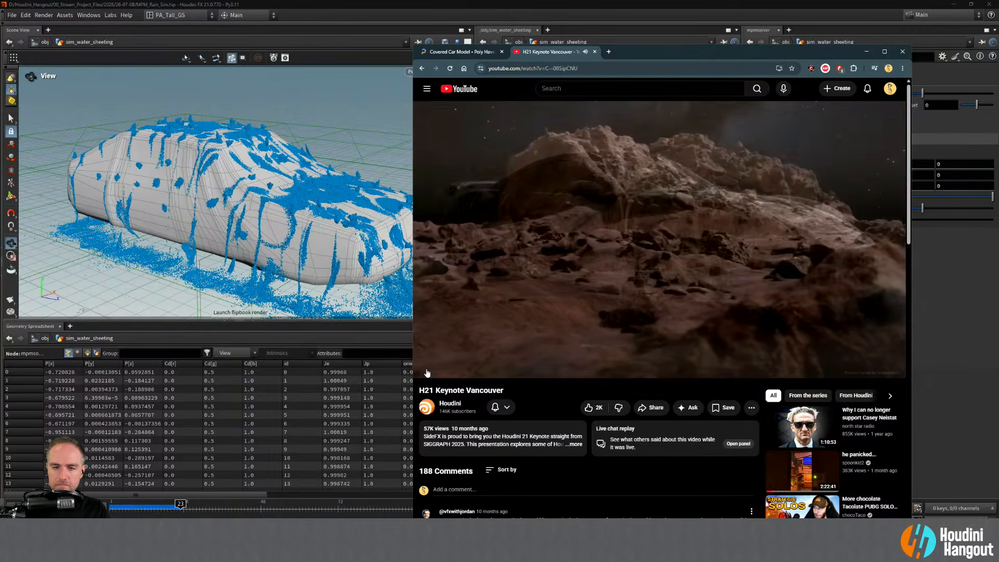
left_click(427, 373)
- Replay the keynote's wet car shot and compare its water sheeting with the simulation flipbook in MPlay
left_click(345, 5)
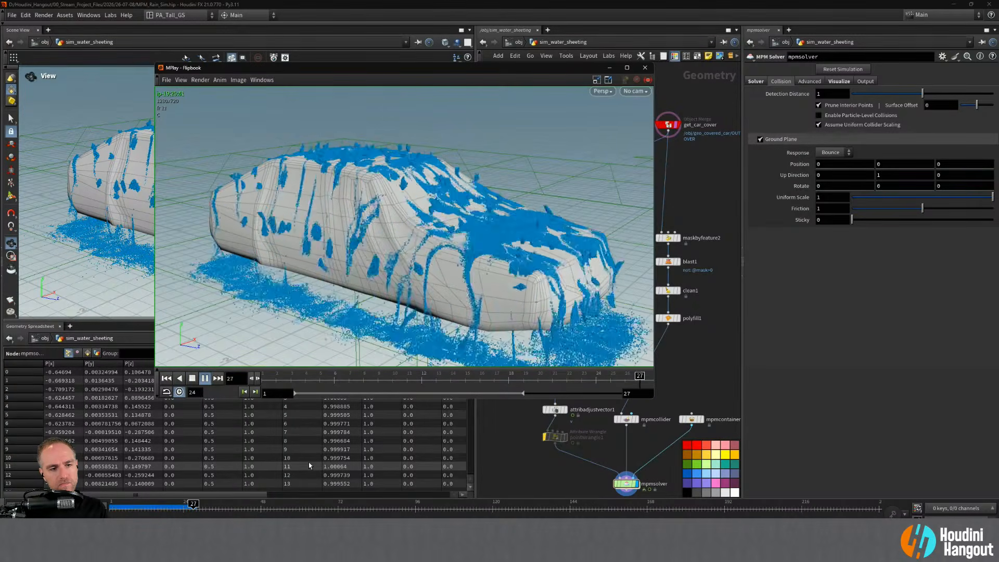
key("alt+Tab")
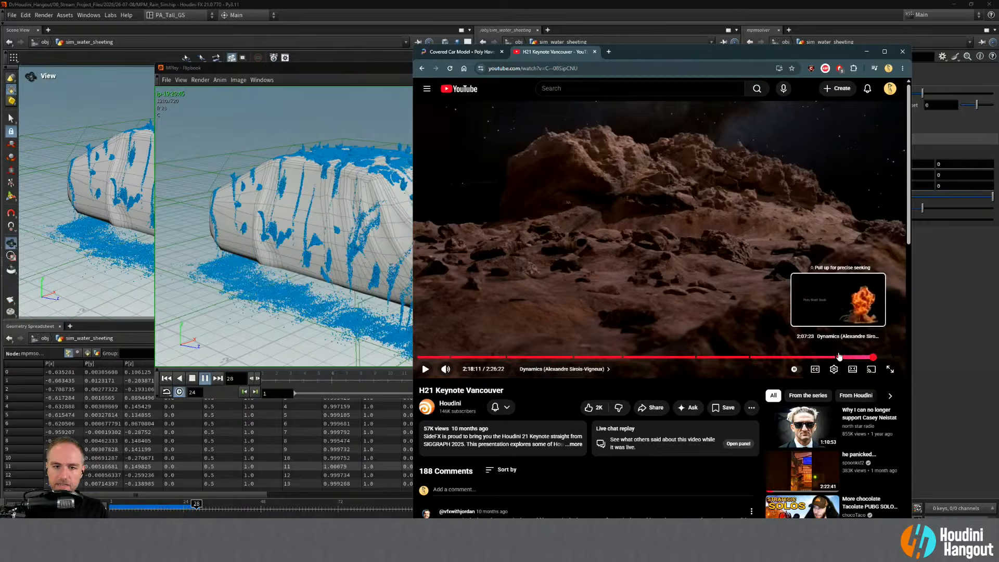
left_click(873, 357)
key("Left")
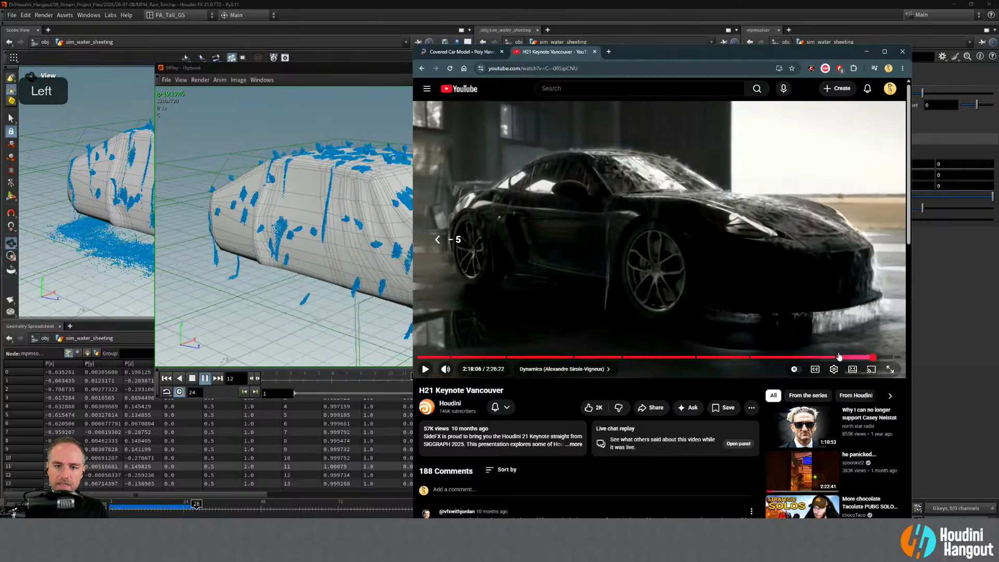
left_click(683, 216)
key("Left")
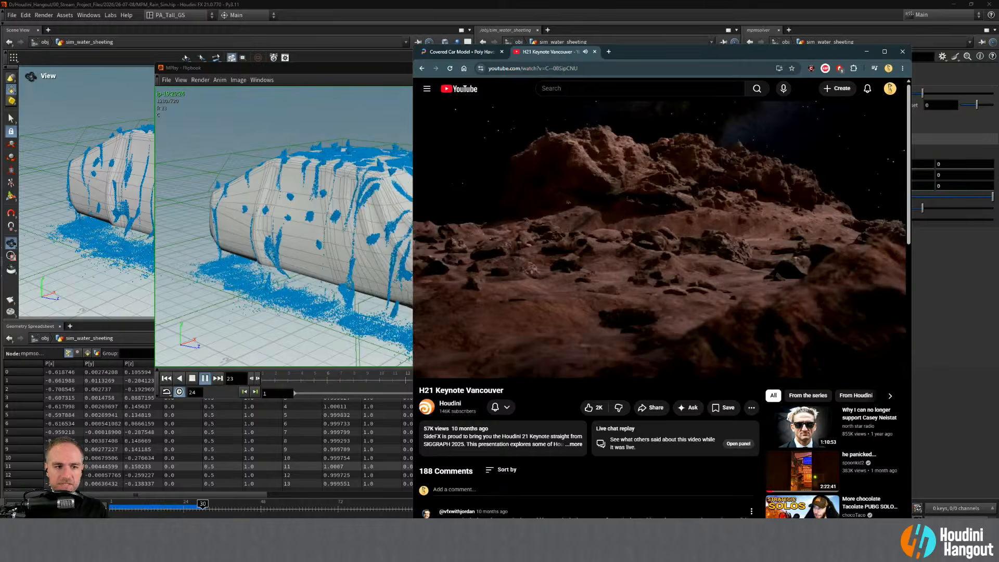
key("Left")
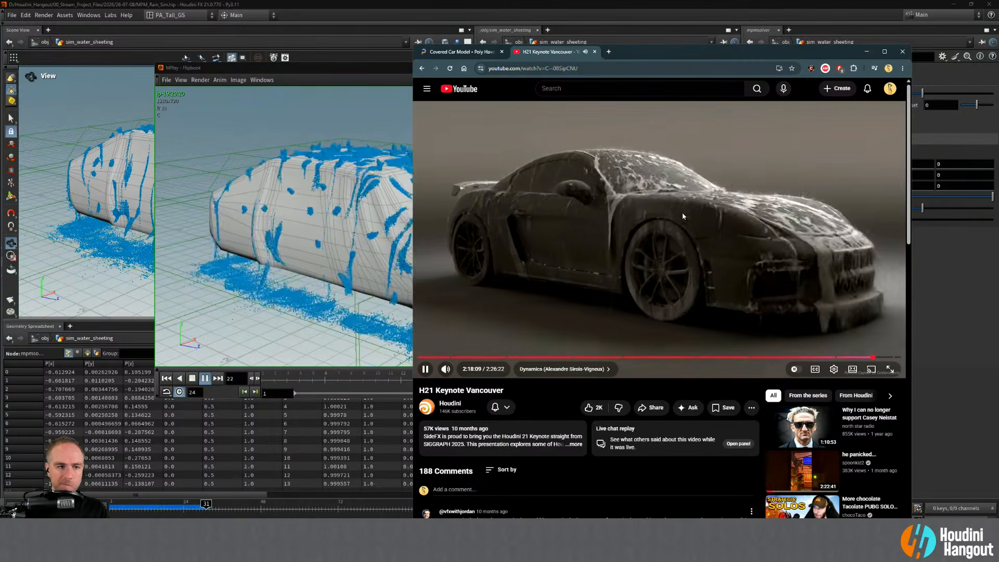
left_click(334, 73)
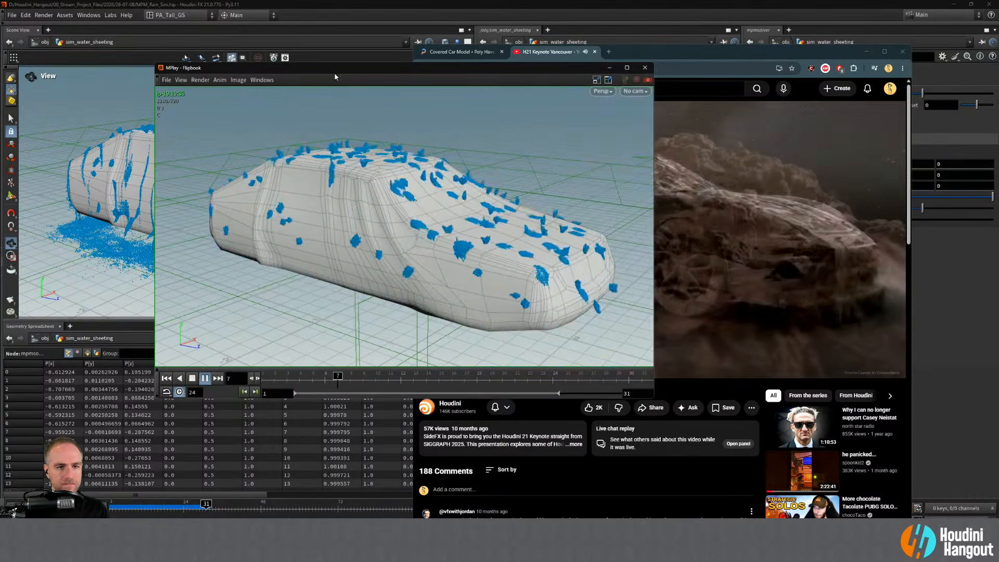
left_click(305, 4)
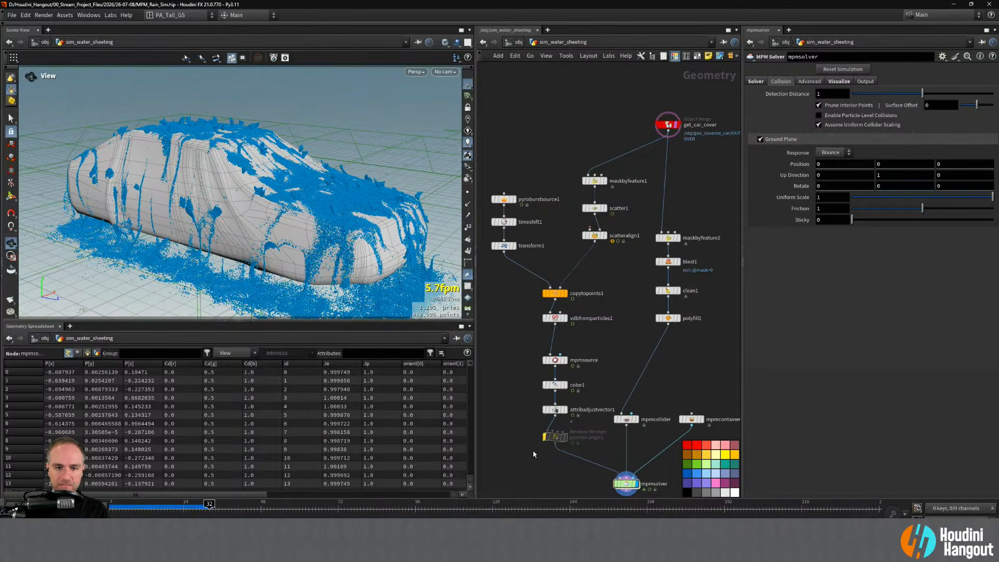
- Stop the flipbook, rewind to the first frame, and display scatter1 and copytopoints1 to inspect the droplet placement
double_click(12, 508)
key("Escape")
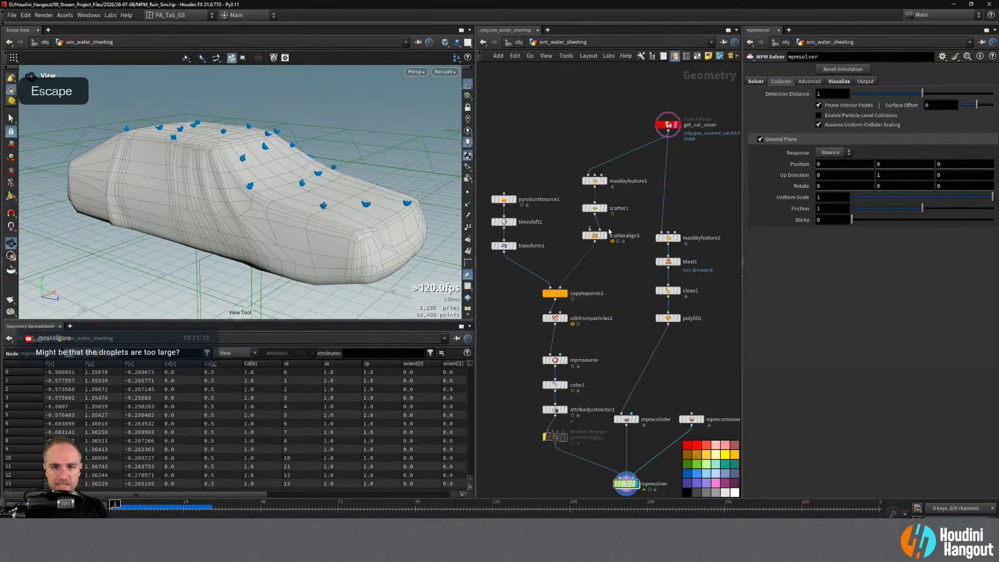
mouse_move(607, 186)
left_click(594, 207)
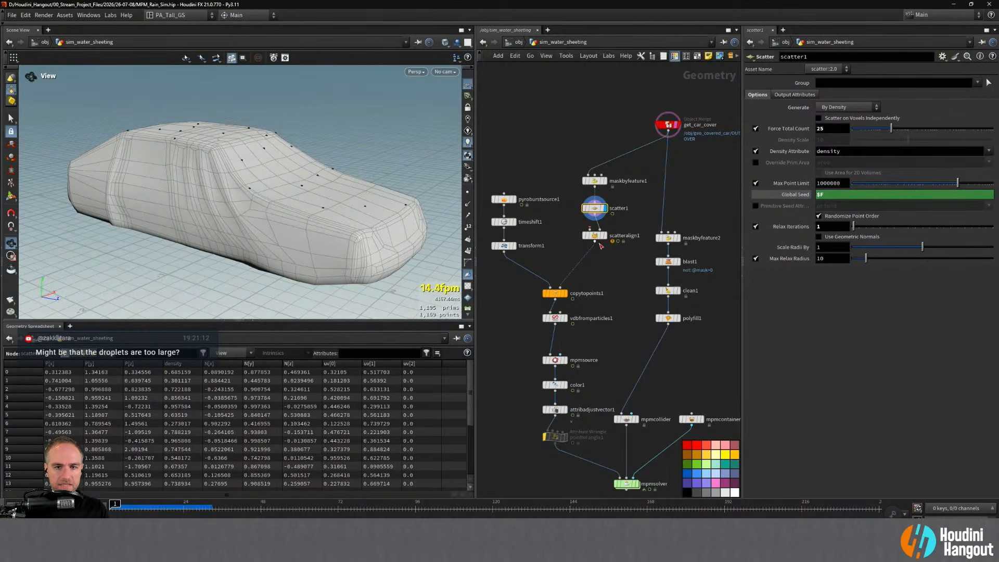
left_click(555, 293)
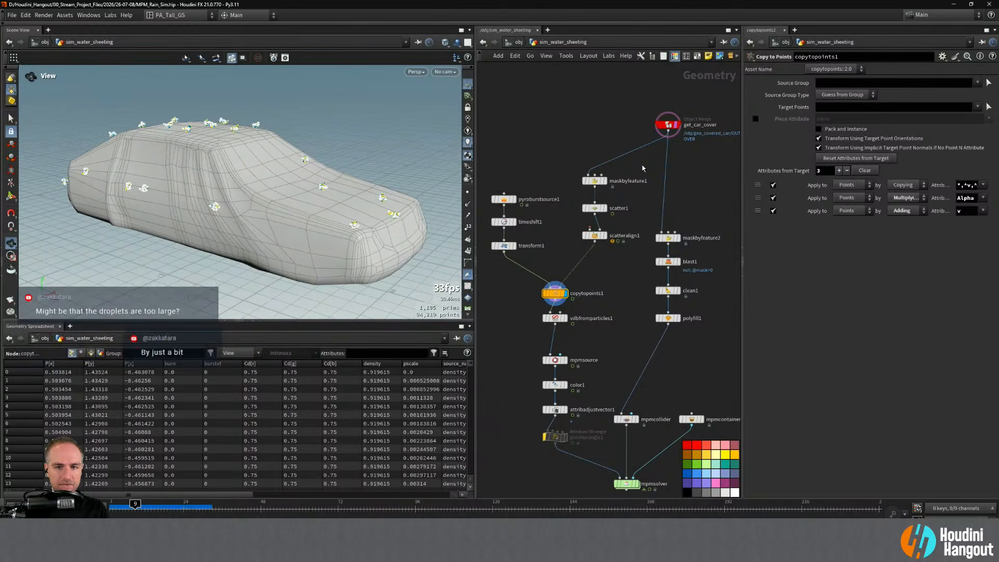
- Set the Max Angle of maskbyfeature1 to 54.6 and check the scattered splashes across the first frames
left_click(595, 181)
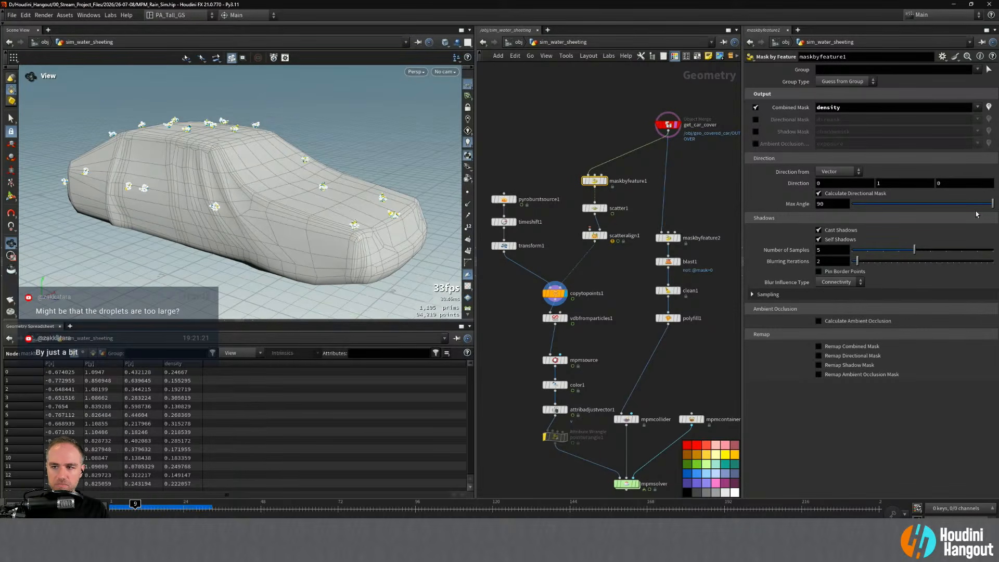
left_click_drag(993, 207, 937, 207)
left_click(139, 506)
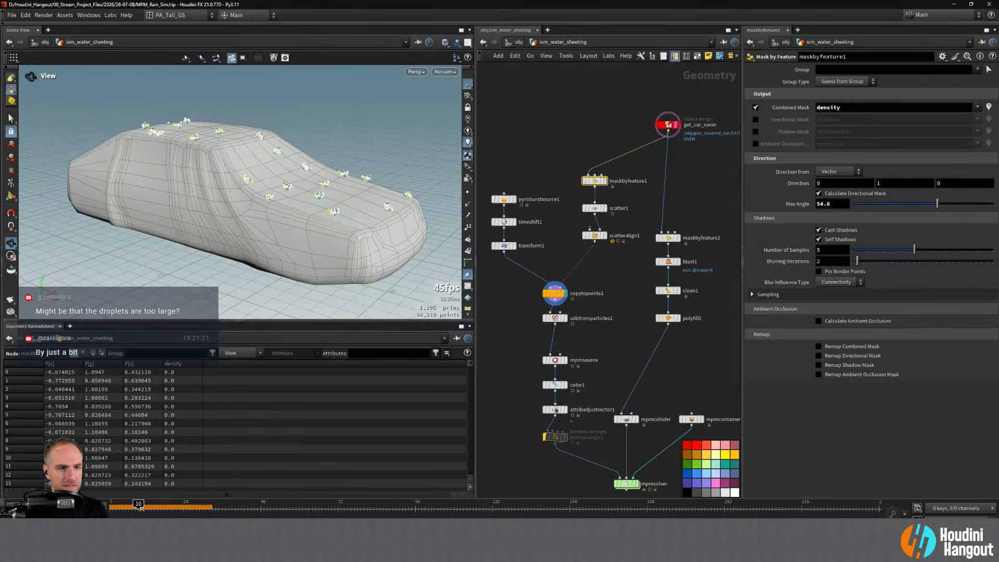
left_click_drag(141, 509, 111, 509)
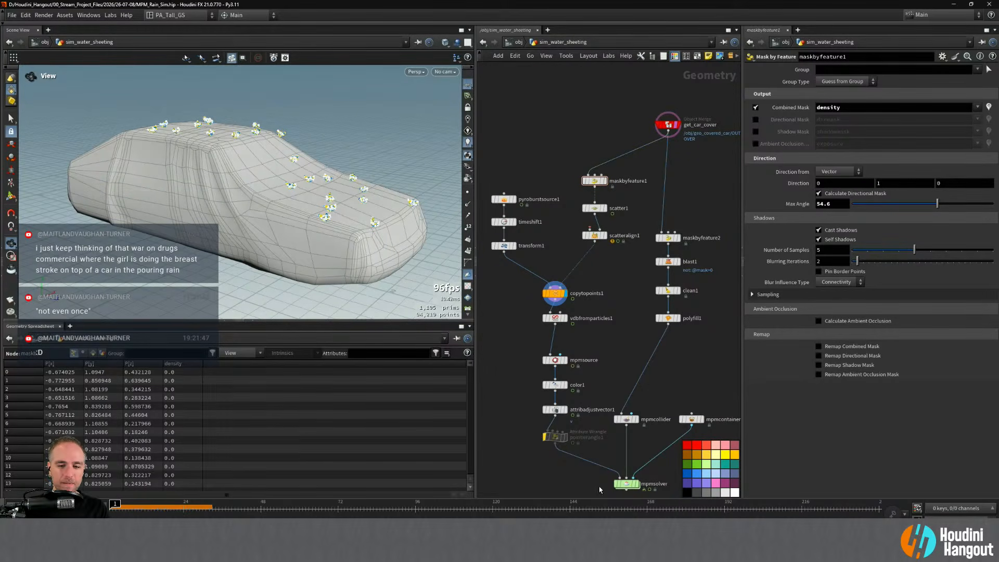
- Set the Initial Size of pyroburstsource1 to 0.04
left_click(503, 198)
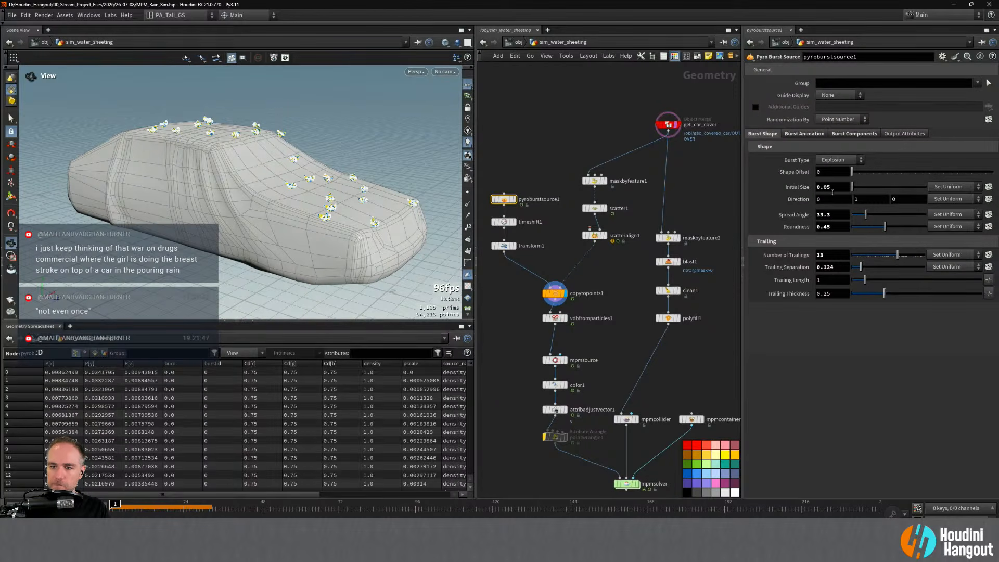
type("4")
key("Return")
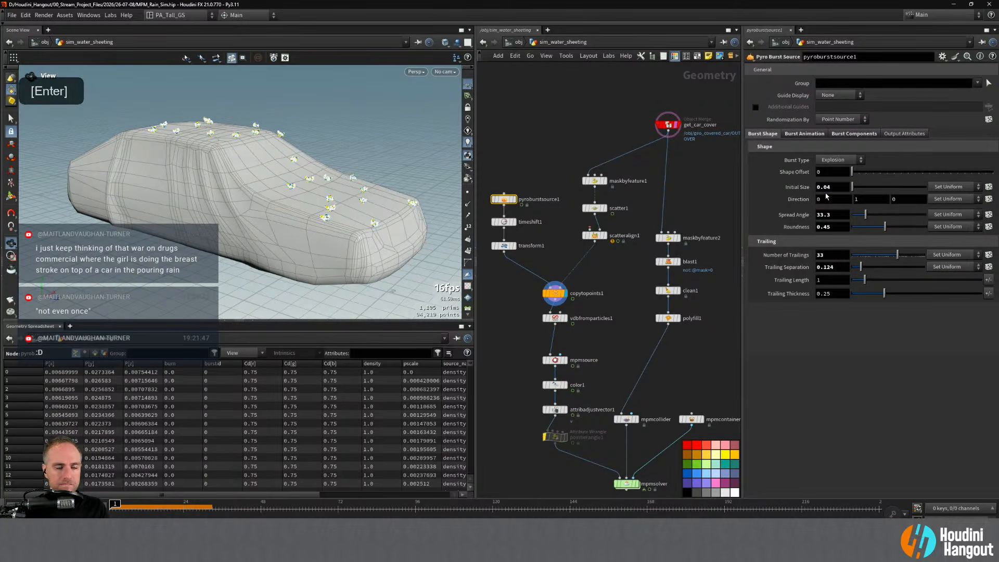
- Display mpmsolver and set the Particle Separation of mpmcontainer to 0.004
left_click(637, 484)
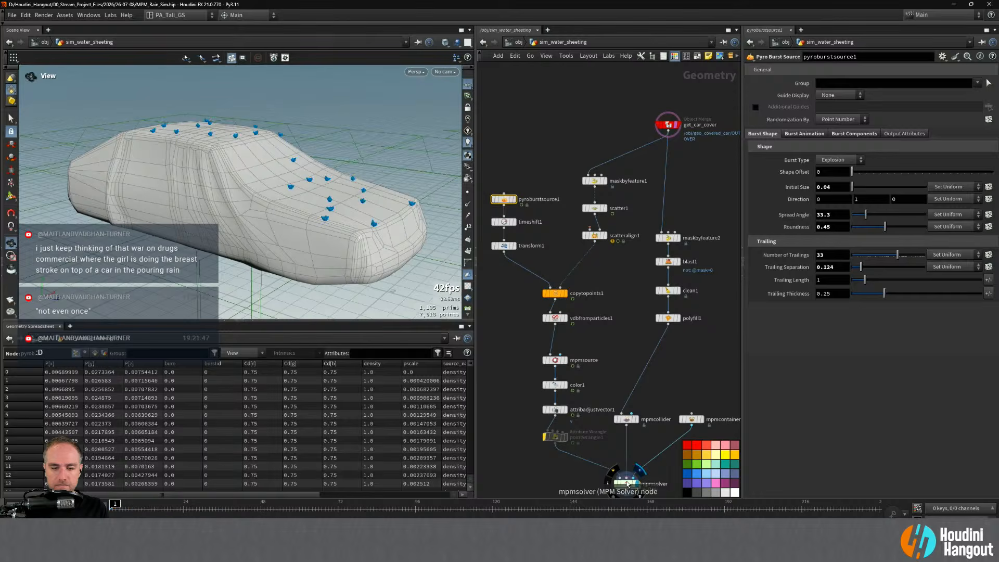
middle_click_drag(570, 478, 573, 457, "alt")
left_click(693, 397)
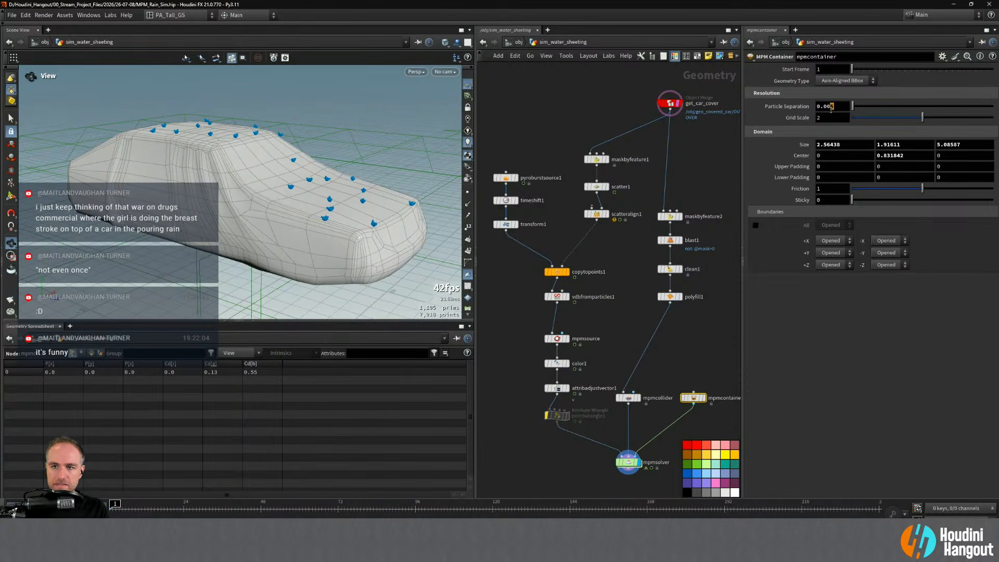
type("4")
key("Return")
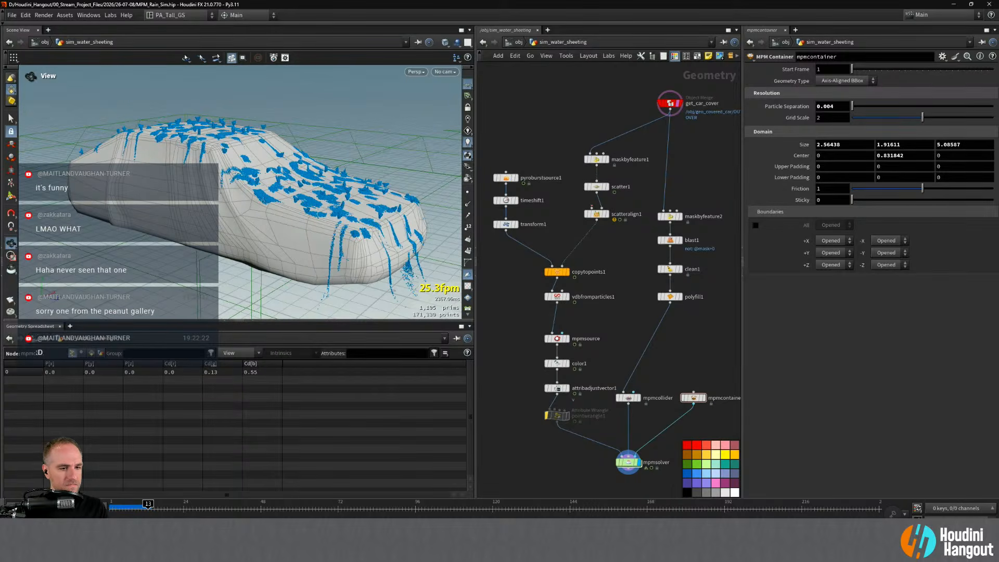
- Check the flipbook in MPlay and launch a new flipbook render of mpmsolver with the smaller, finer droplets
key("alt+Tab")
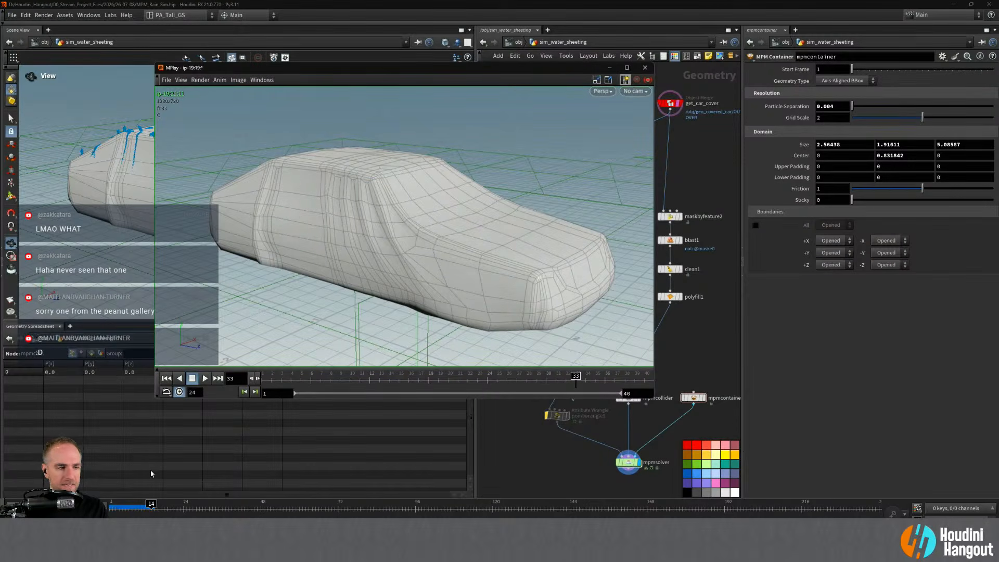
left_click(134, 4)
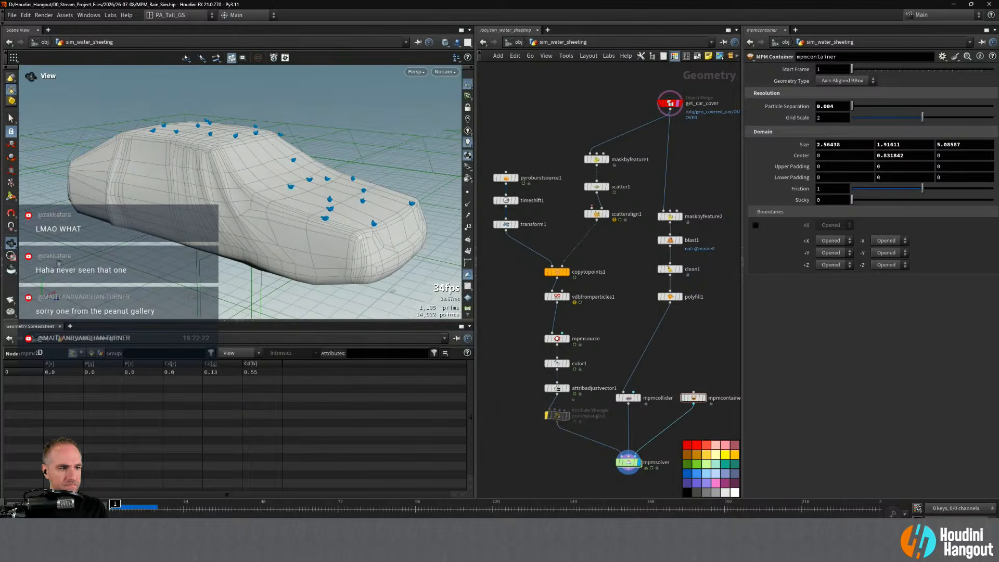
left_click(10, 301)
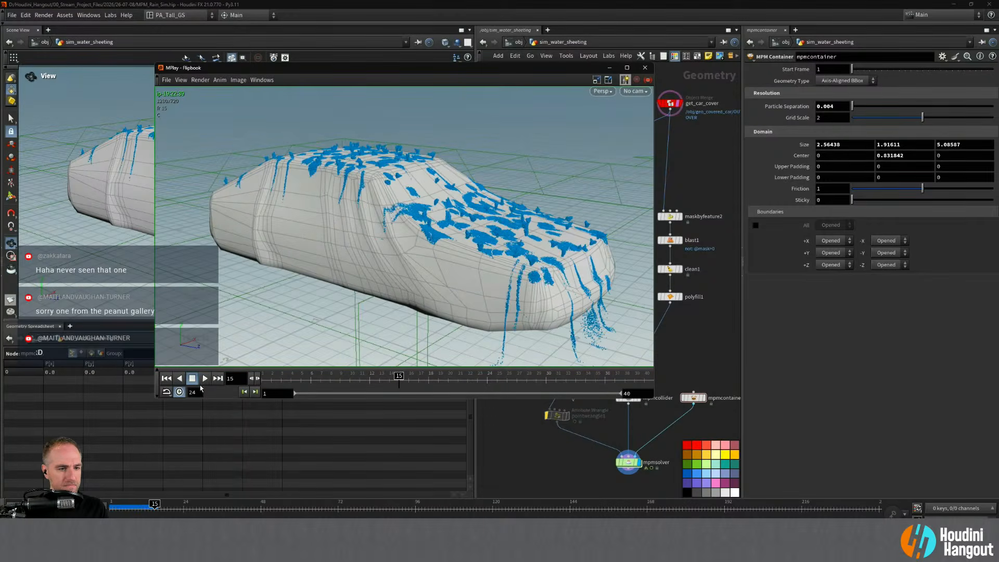
- Play back the finer-droplet flipbook in MPlay, then stop its render and return the simulation to frame 1
left_click(204, 378)
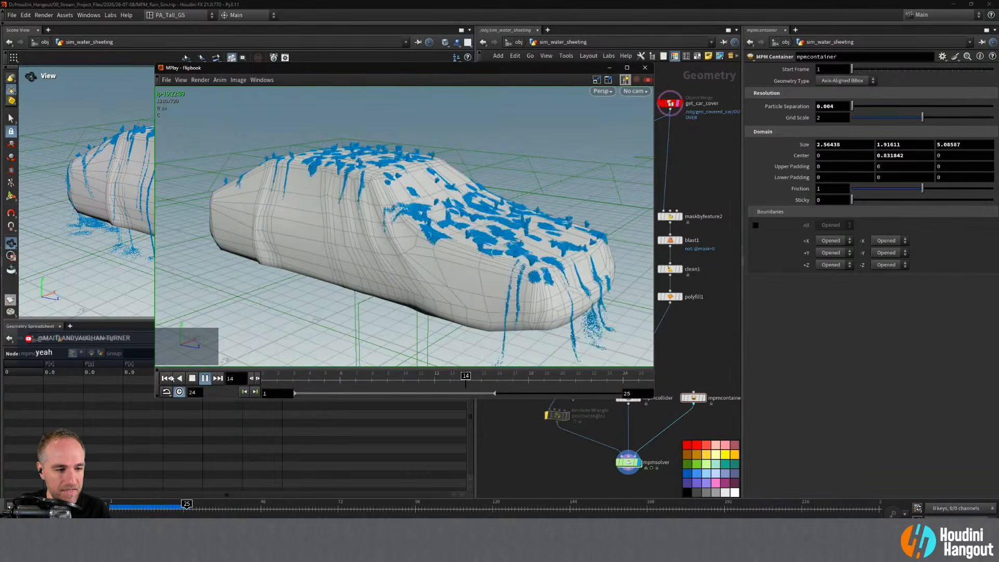
key("Escape")
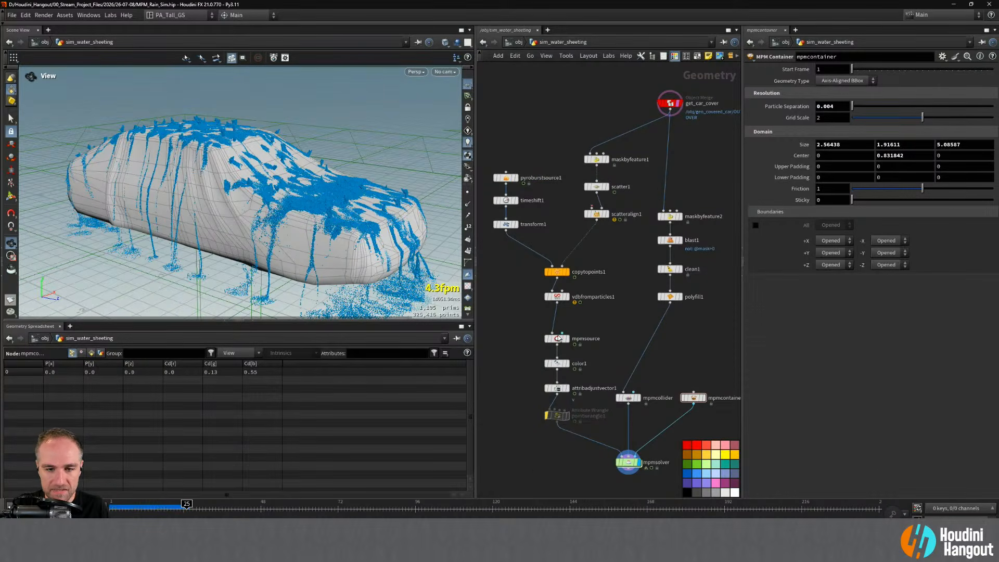
key("Escape")
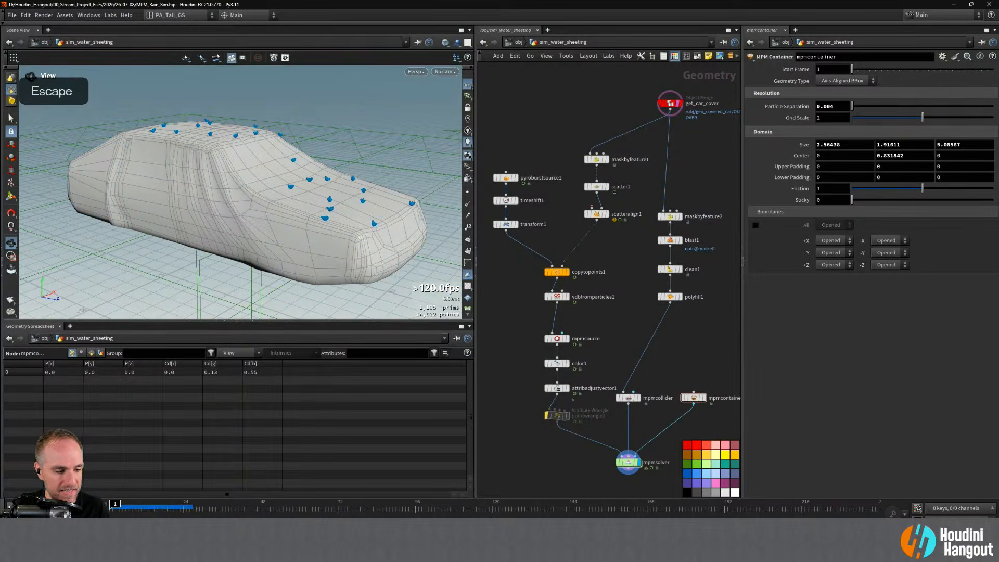
- Set the Surface Tension of mpmsource to 2
left_click(556, 338)
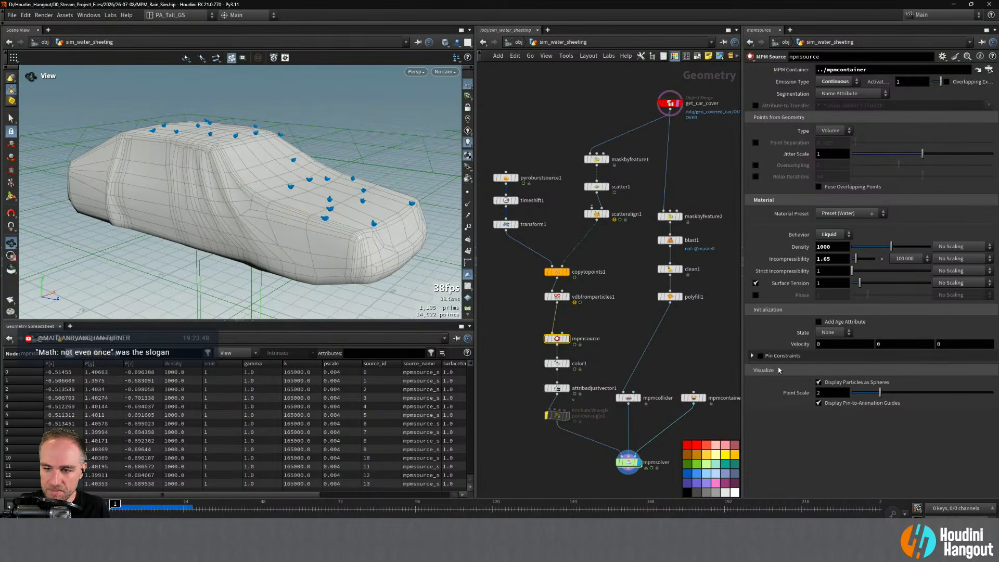
left_click_drag(789, 285, 785, 284)
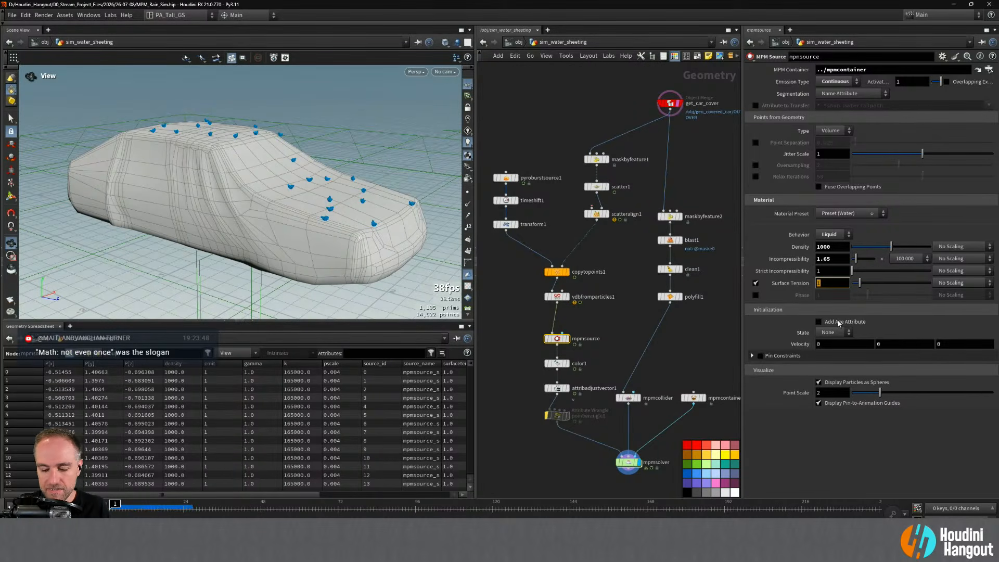
type("2")
key("Return")
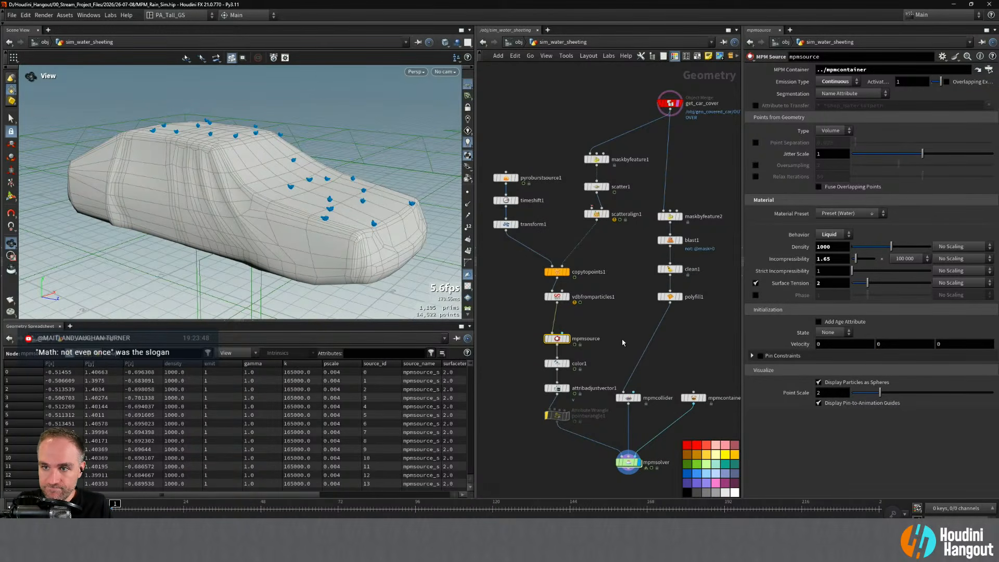
double_click(834, 131)
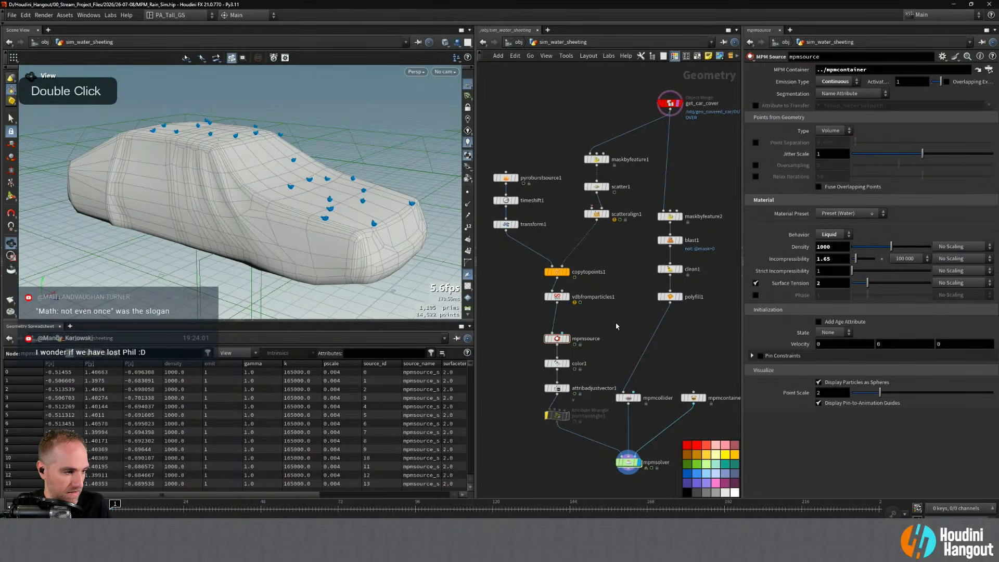
- Set the mpmcollider Friction to 0.01 and Sticky to 0.9
left_click(629, 397)
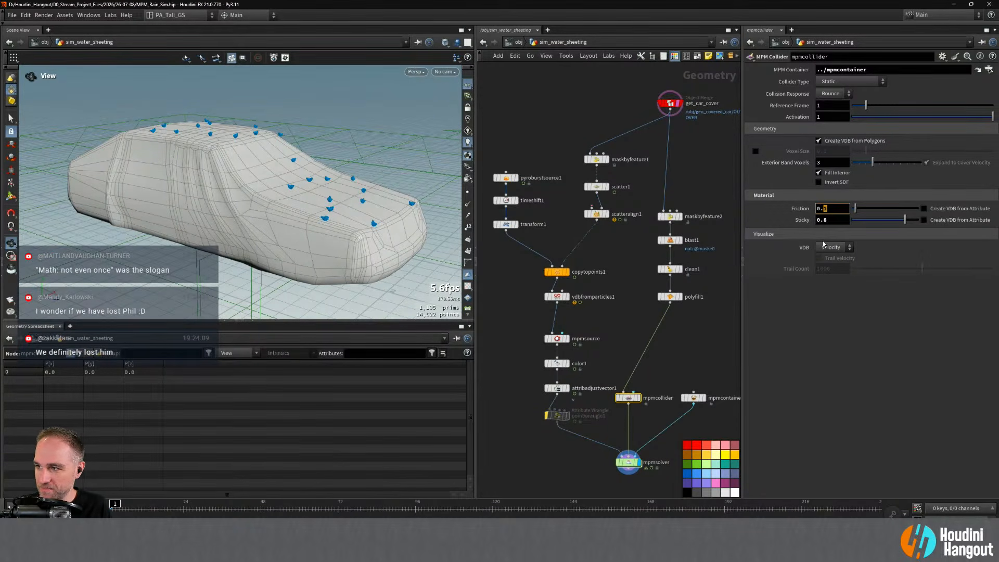
type("01")
key("Return")
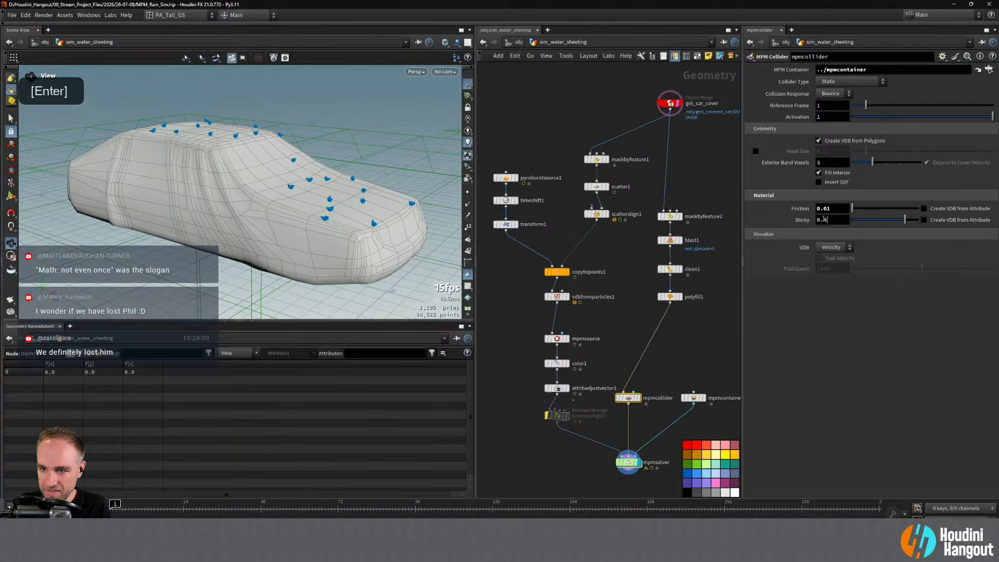
type("9")
key("Return")
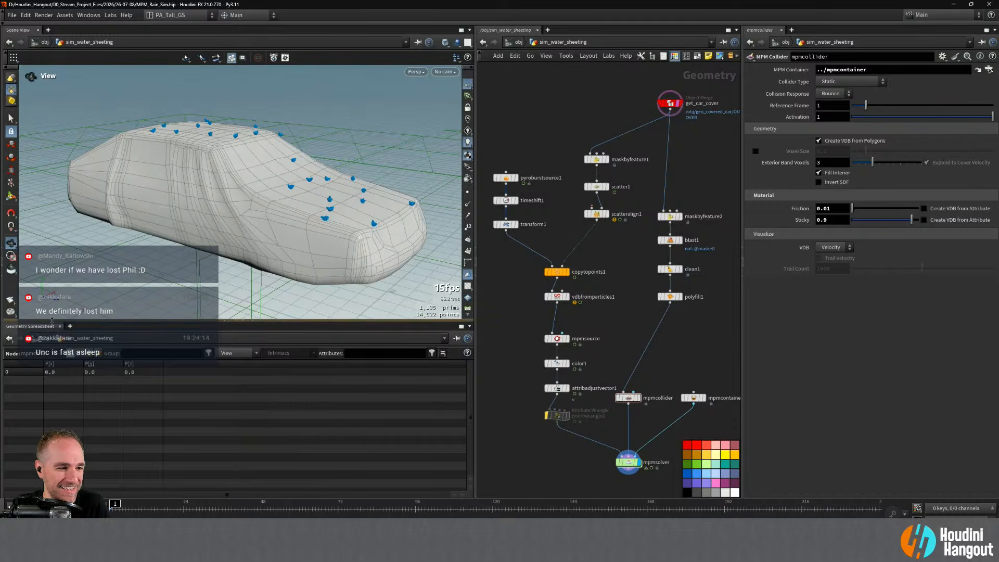
- Launch a new flipbook render of mpmsolver and play the rendered frames in MPlay
left_click(626, 463)
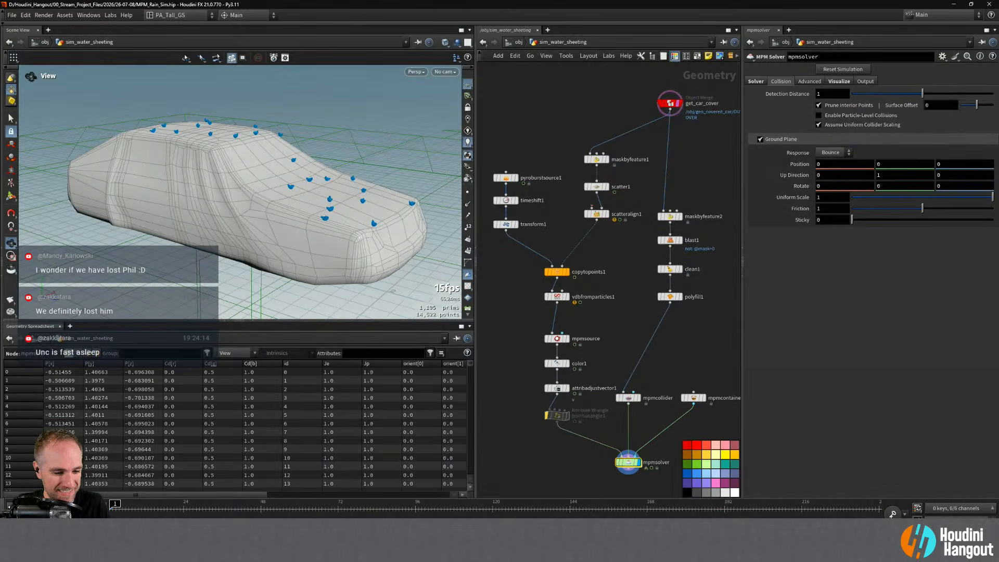
key("alt+Tab")
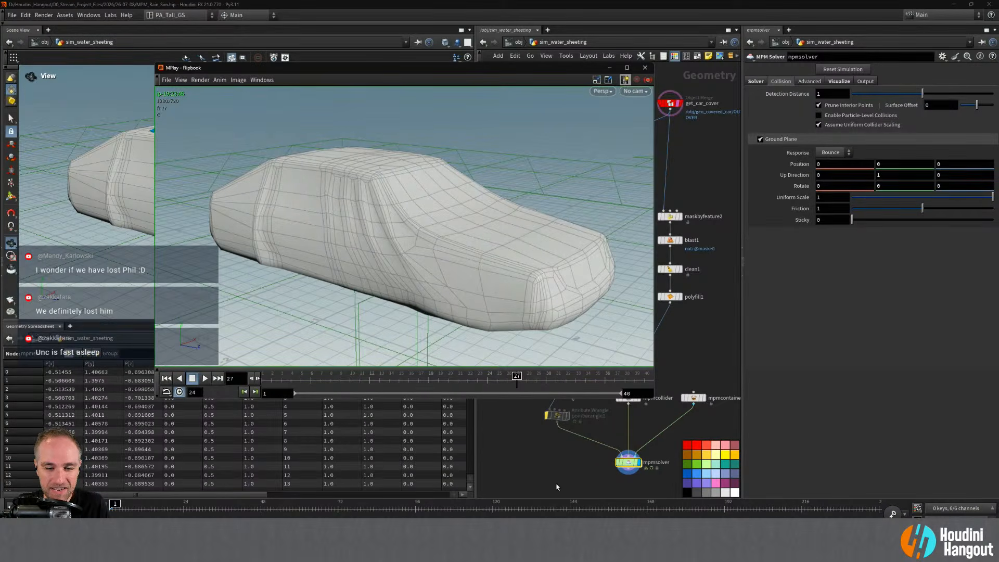
left_click(479, 467)
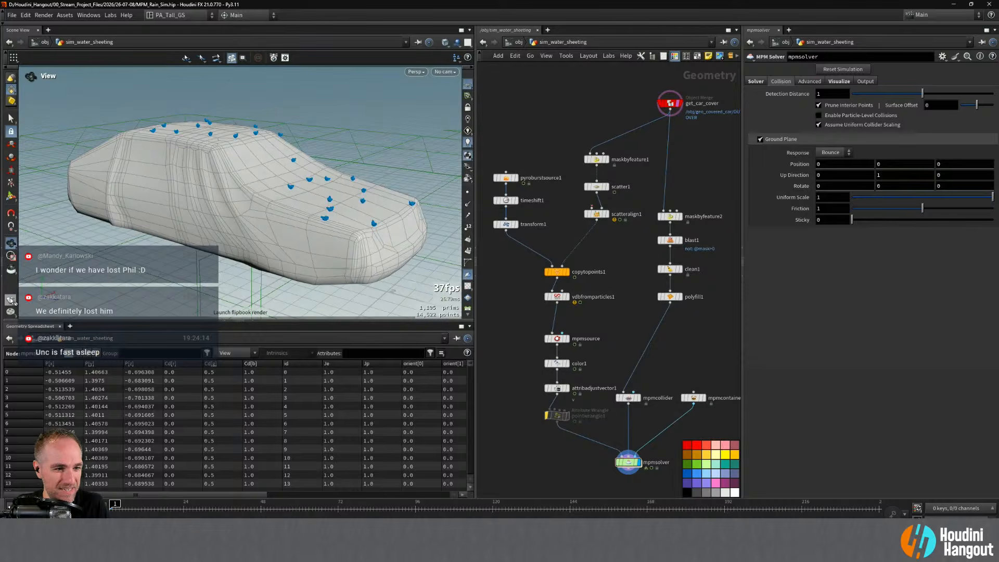
key("Up")
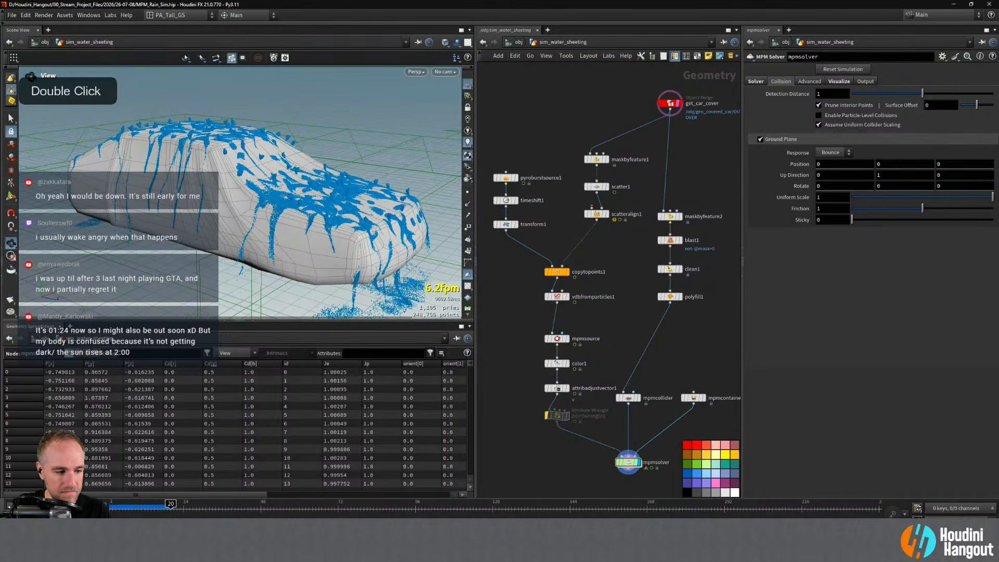
key("Escape")
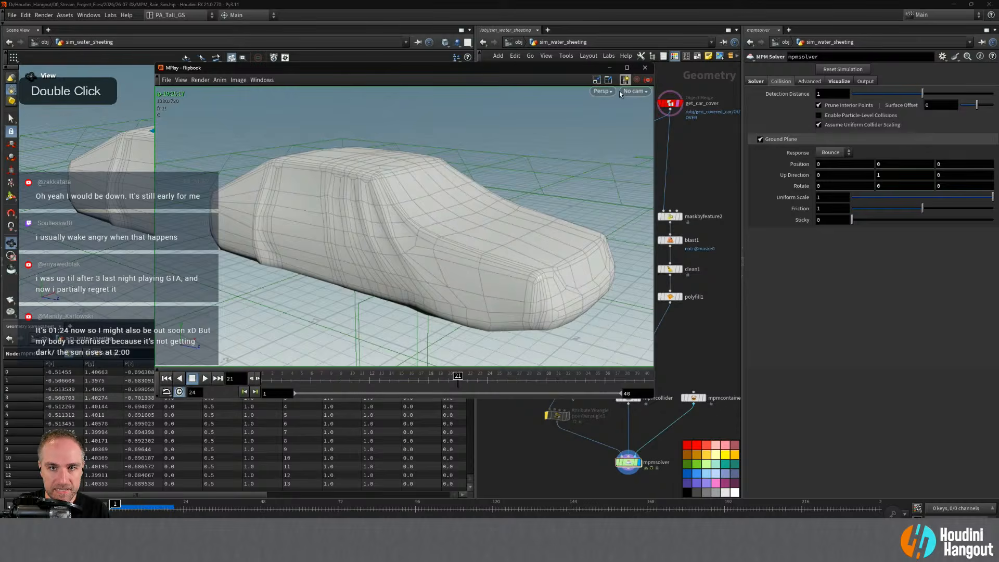
left_click(13, 308)
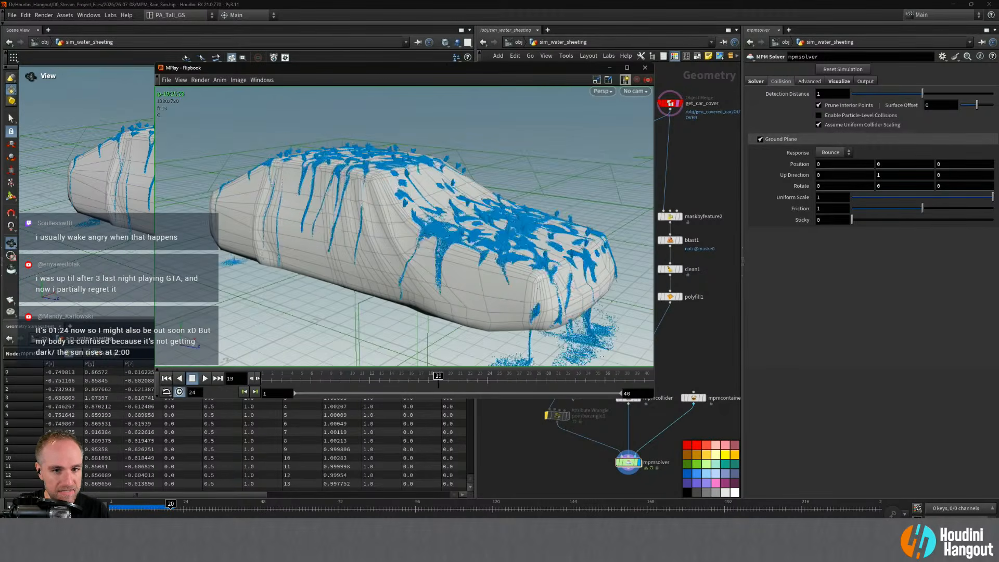
left_click(204, 378)
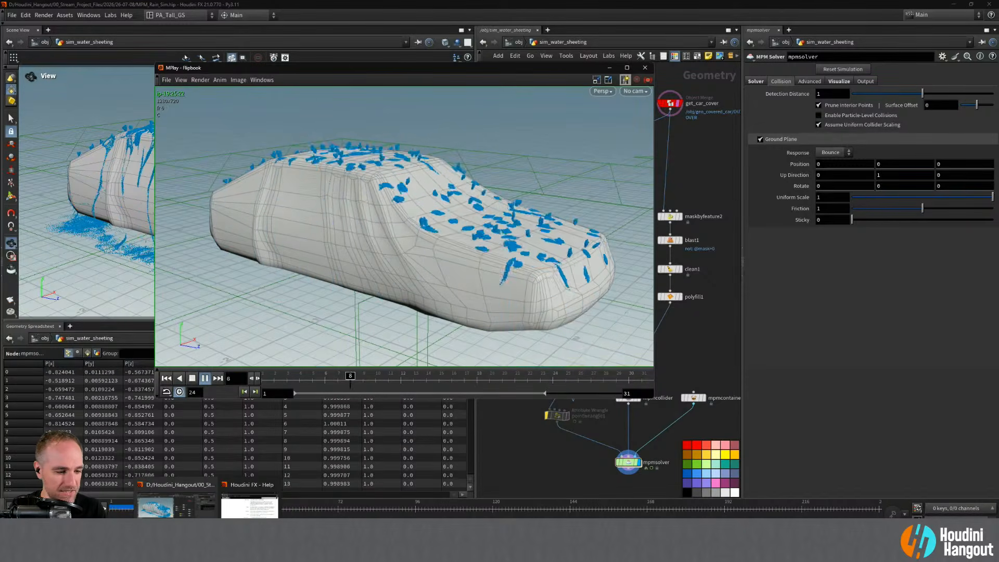
- Switch to the H21 Keynote Vancouver video, view the rainy car shot around 2:18:10 and compare it with the flipbook
left_click(229, 551)
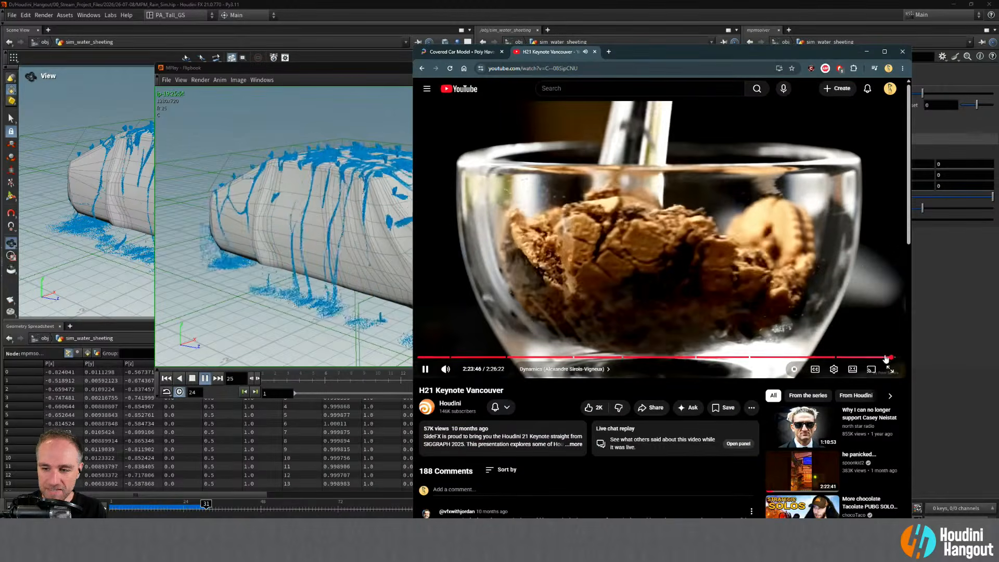
left_click_drag(881, 358, 872, 358)
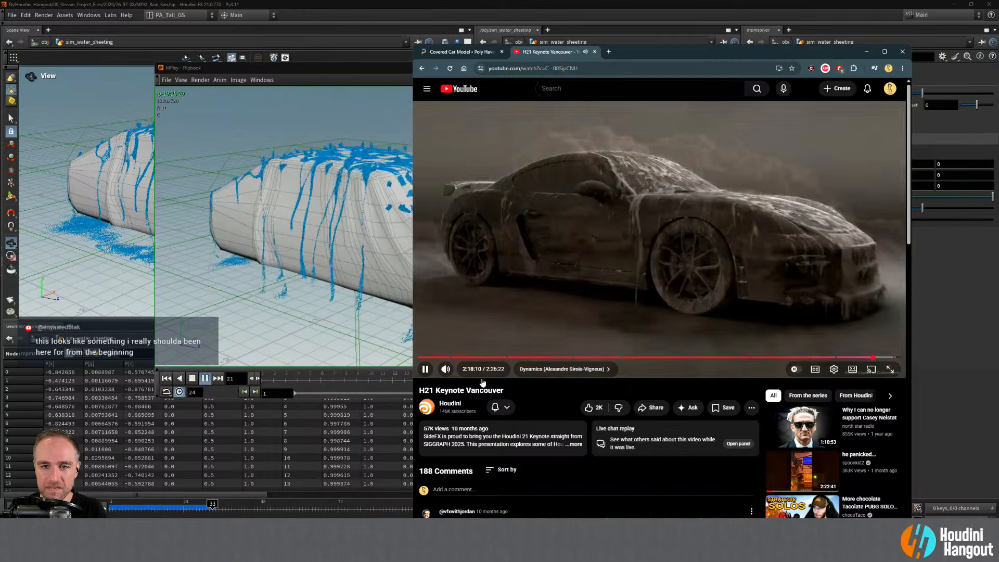
left_click(425, 369)
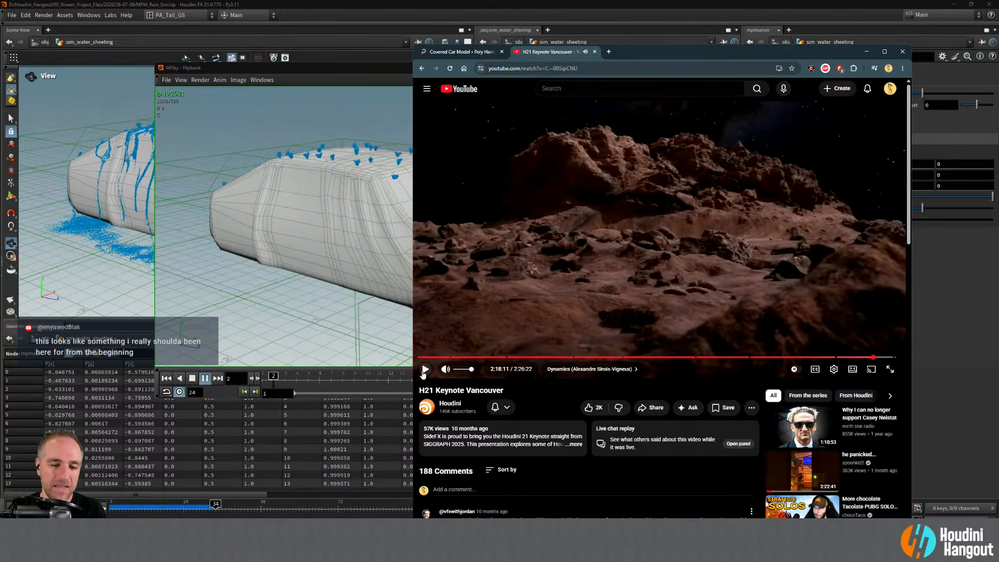
left_click(378, 267)
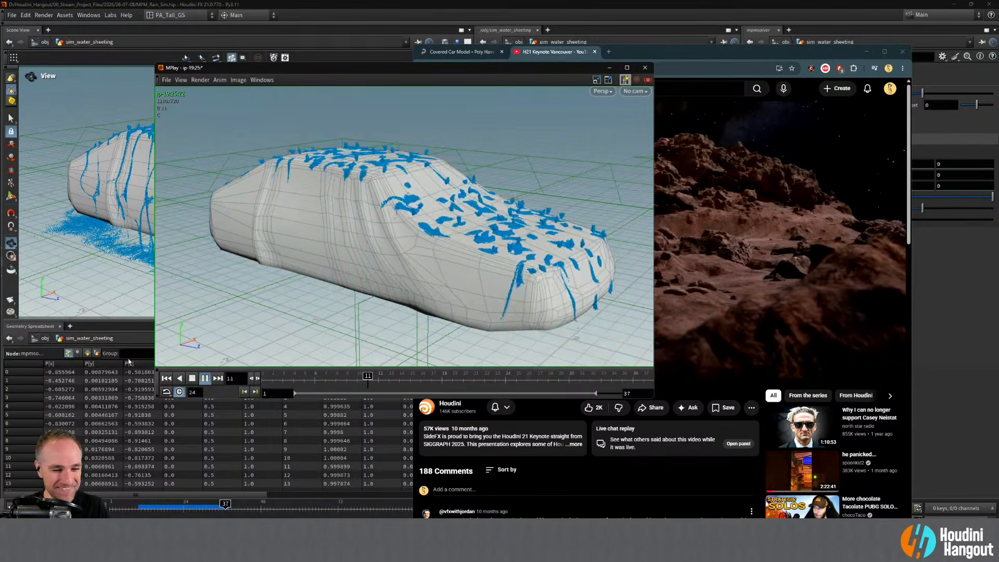
- Stop the flipbook render, display mpmsource to recook it and return the display to mpmsolver
left_click(274, 461)
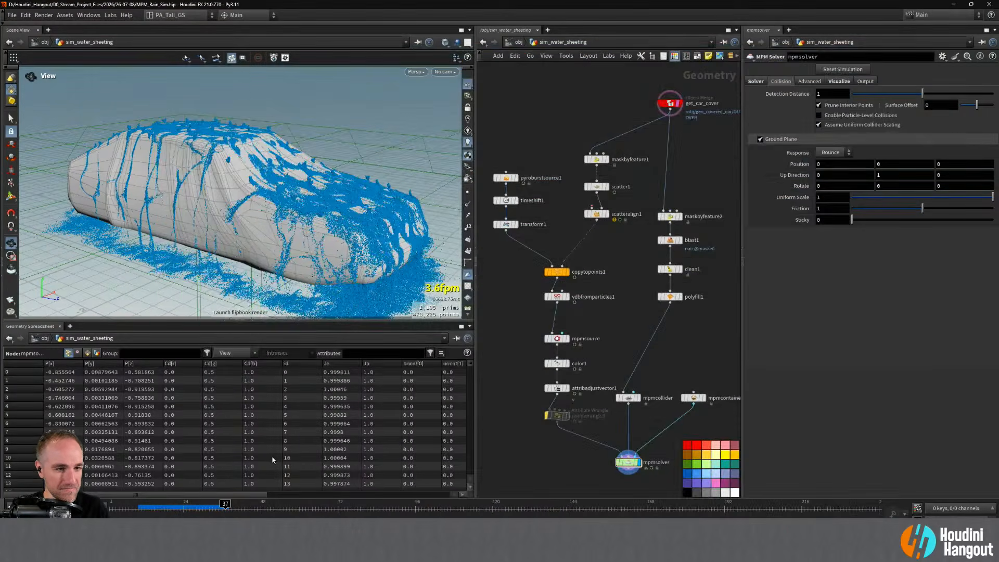
key("Escape")
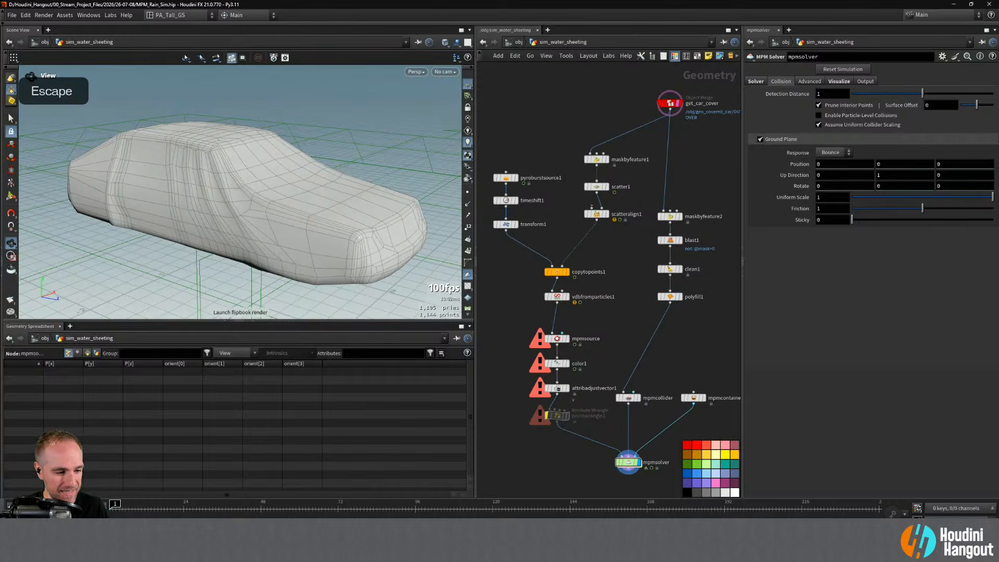
left_click(567, 338)
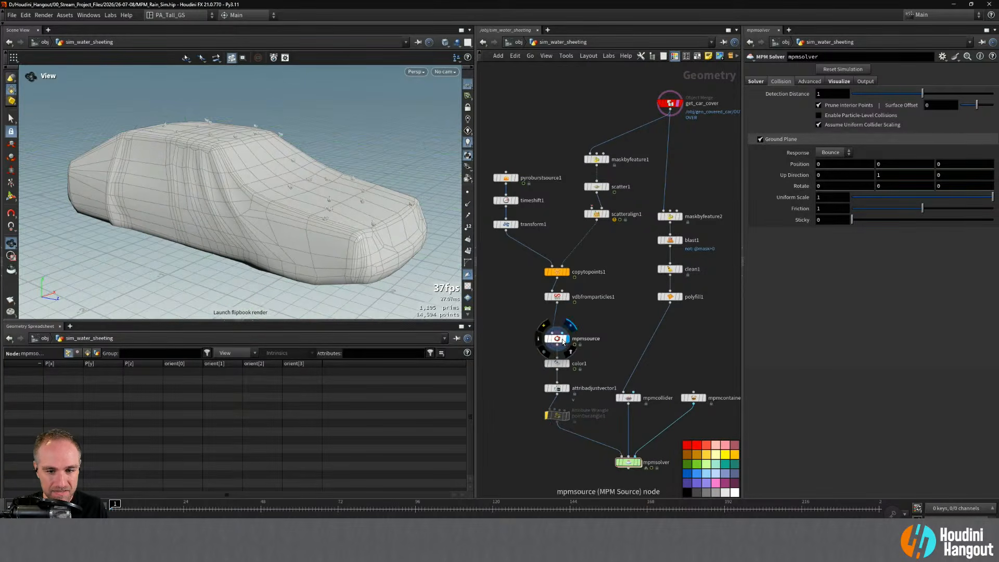
double_click(639, 462)
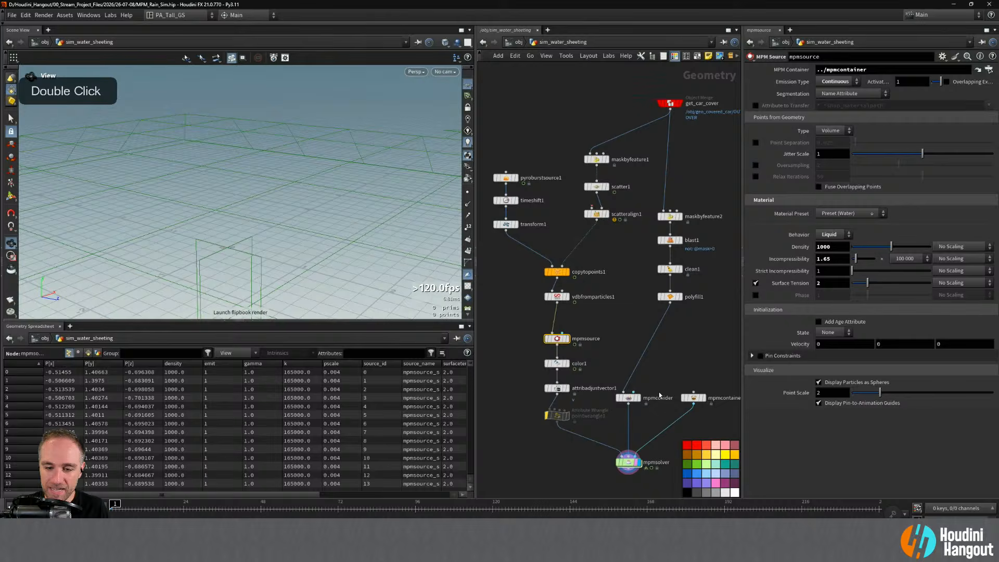
- Set the Cache Memory of mpmsolver to 32000 MB
left_click(631, 466)
left_click(864, 81)
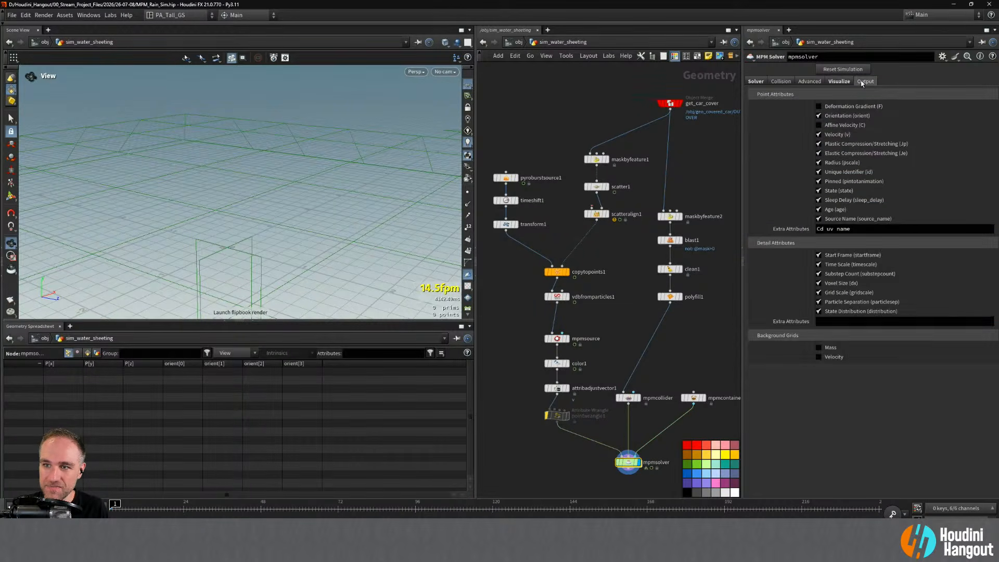
left_click(835, 82)
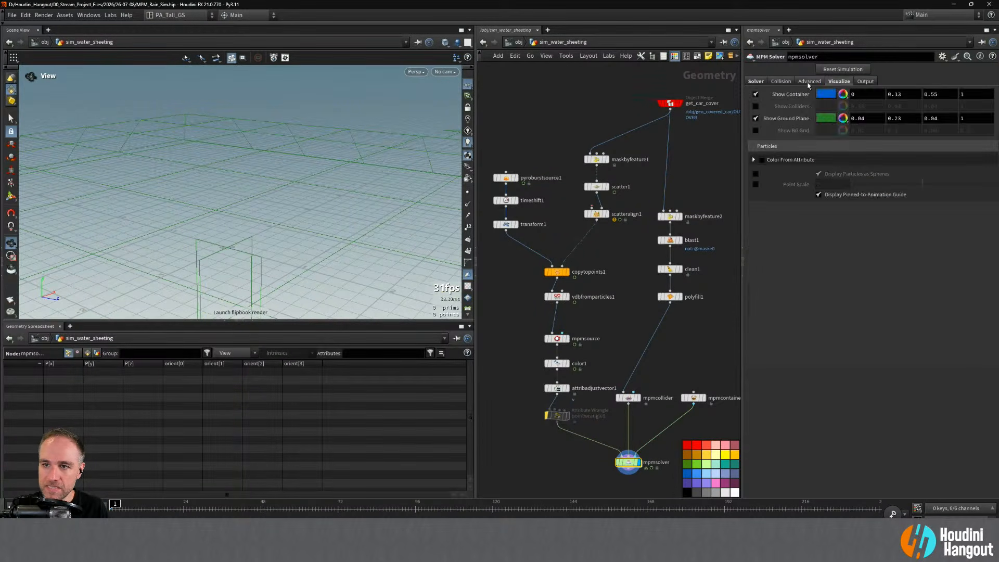
left_click(804, 82)
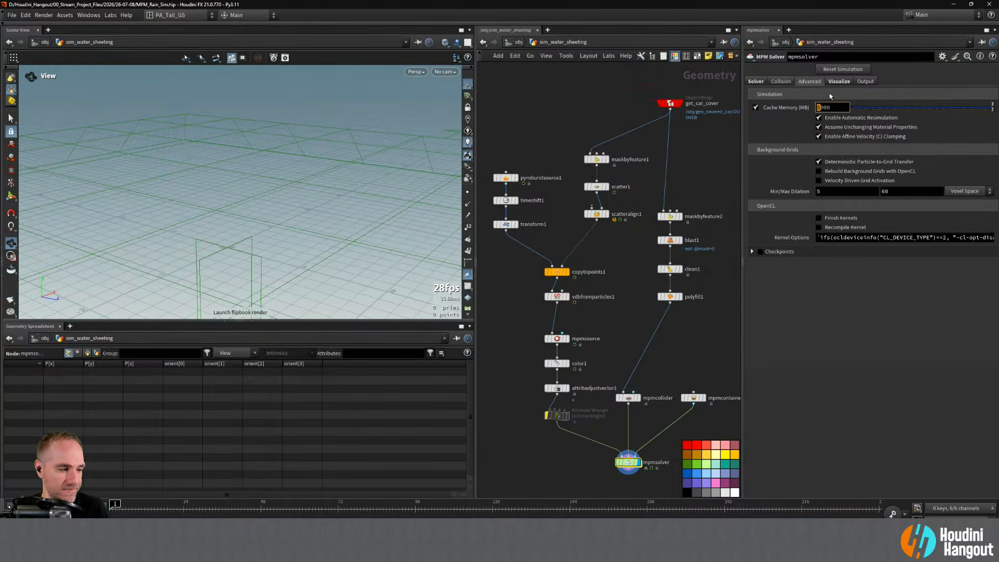
key("Return")
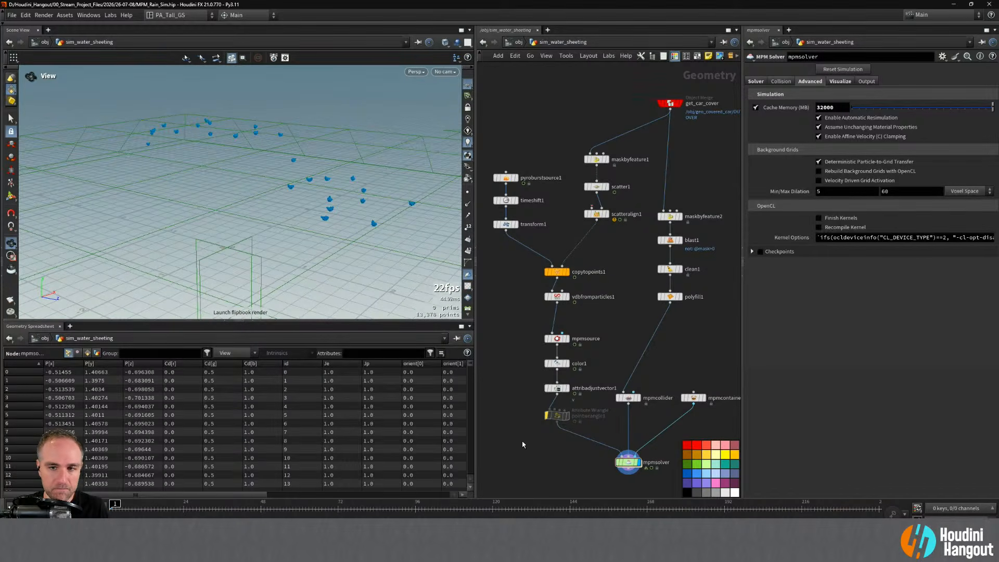
- Show get_car_cover alongside the mpmsolver particles and run the simulation through frame 15
left_click(679, 102, "ctrl")
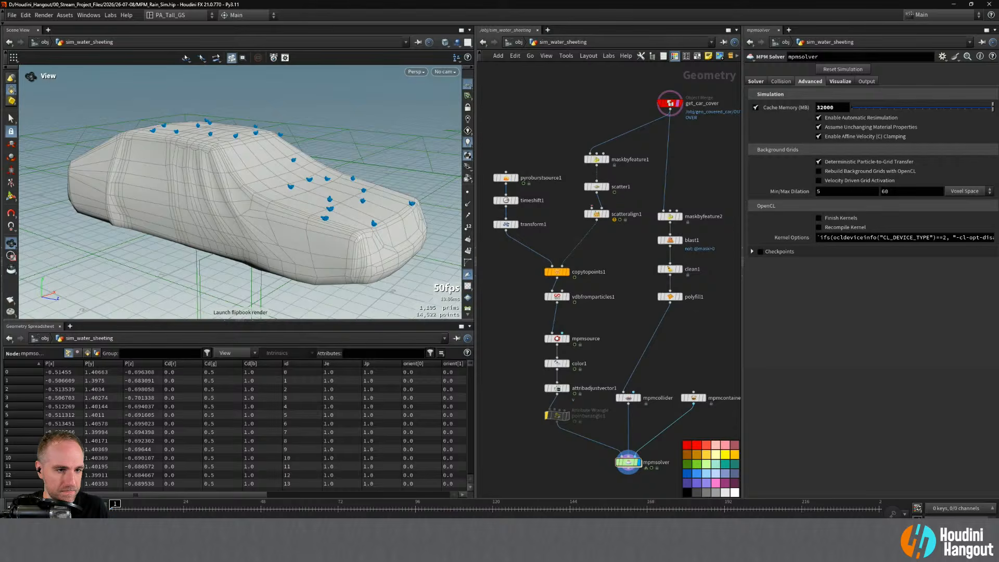
left_click(52, 507)
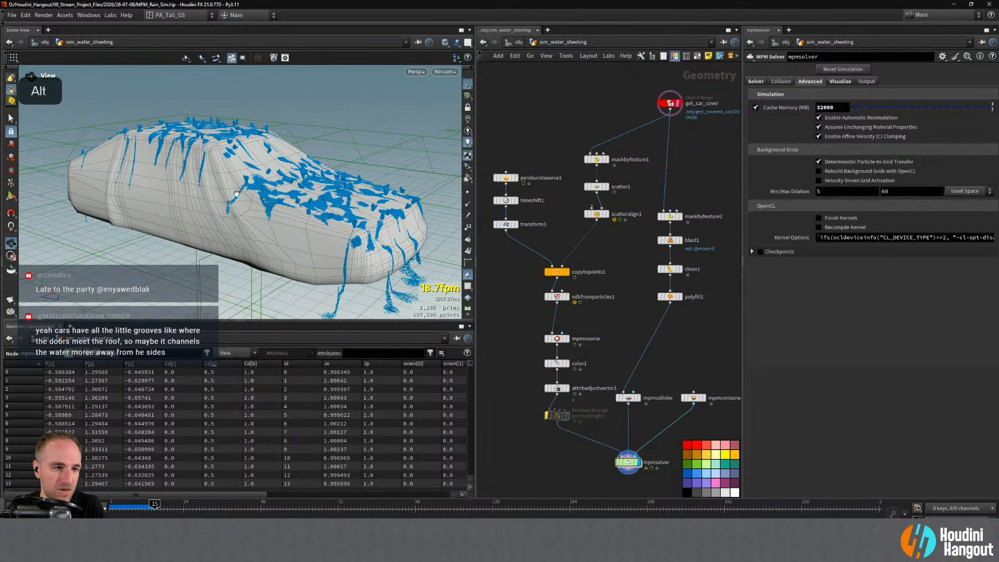
left_click(296, 183, "alt")
key("alt")
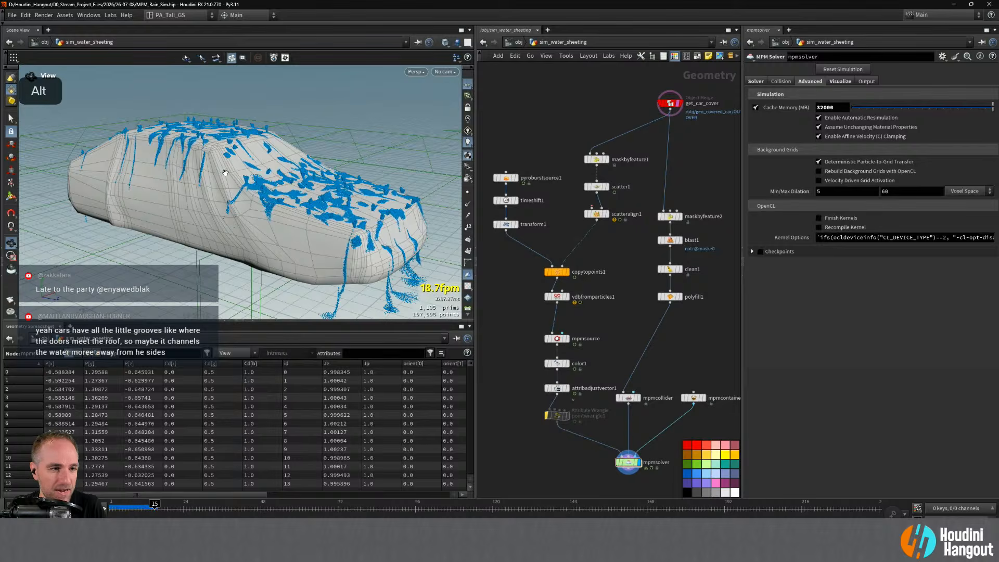
- Examine the water streaks on the car's roof and side up close around frames 15 to 17, and show the mpmcollider settings
left_click_drag(230, 175, 312, 169, "alt")
right_click_drag(312, 169, 281, 182, "alt")
left_click_drag(281, 182, 228, 177, "alt")
right_click_drag(229, 177, 225, 188, "alt")
left_click_drag(157, 504, 167, 504)
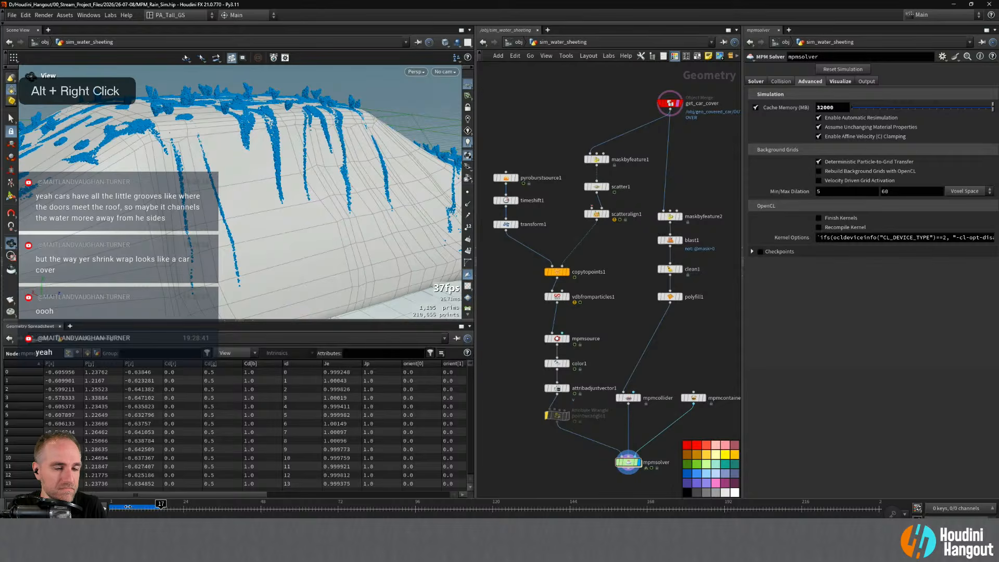
left_click_drag(124, 506, 159, 504)
left_click_drag(291, 209, 208, 229, "alt")
middle_click_drag(208, 229, 243, 322, "alt")
left_click(622, 399)
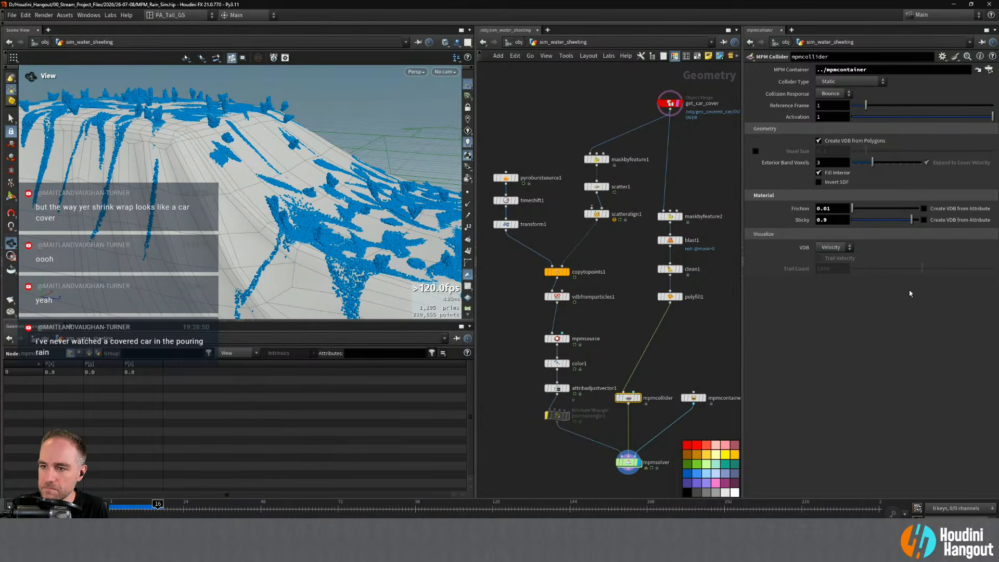
key("alt")
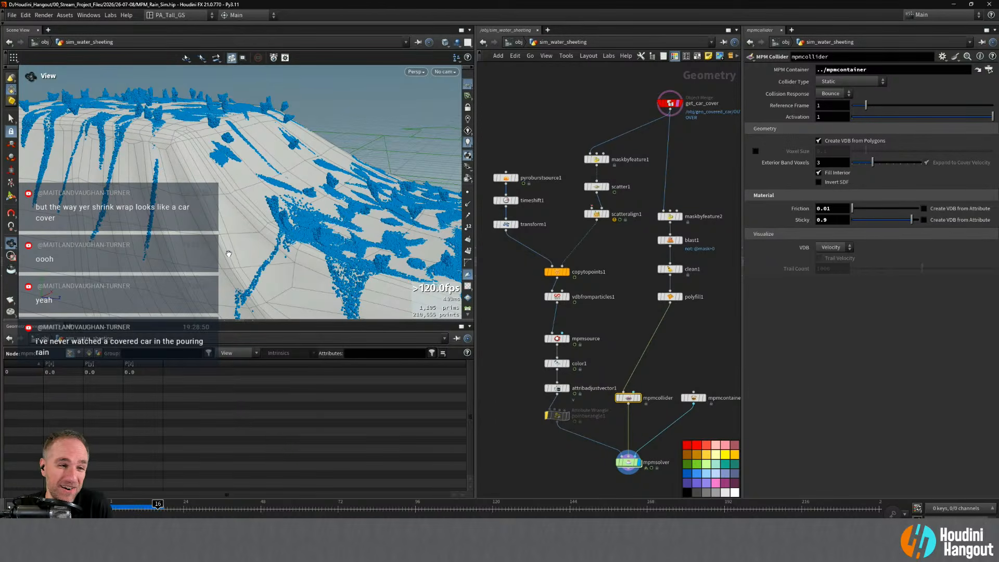
- Set the Friction of mpmcollider to 0.25
right_click_drag(241, 219, 202, 229, "alt")
left_click_drag(202, 229, 191, 218, "alt")
right_click_drag(191, 217, 251, 193, "alt")
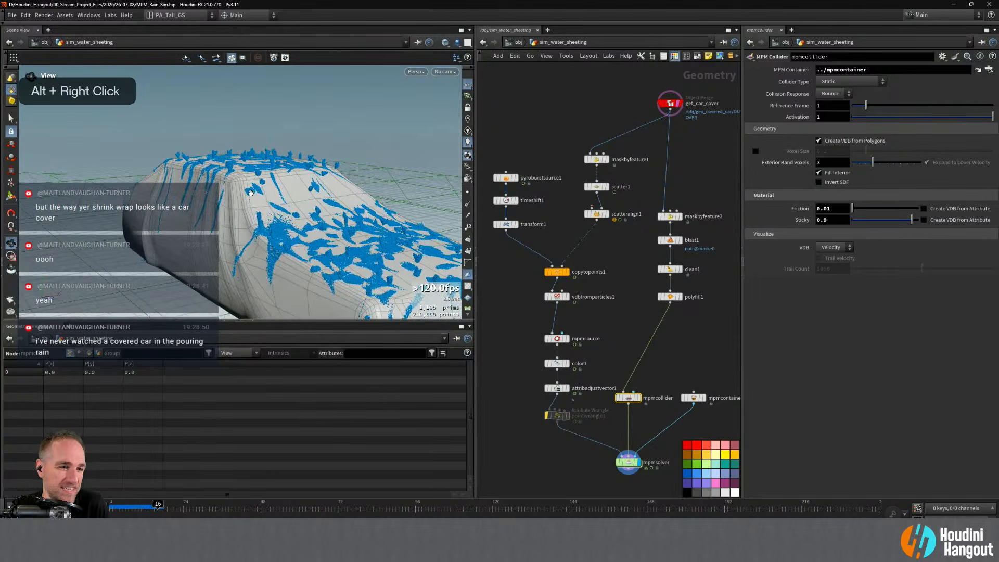
middle_click_drag(648, 384, 680, 336, "alt")
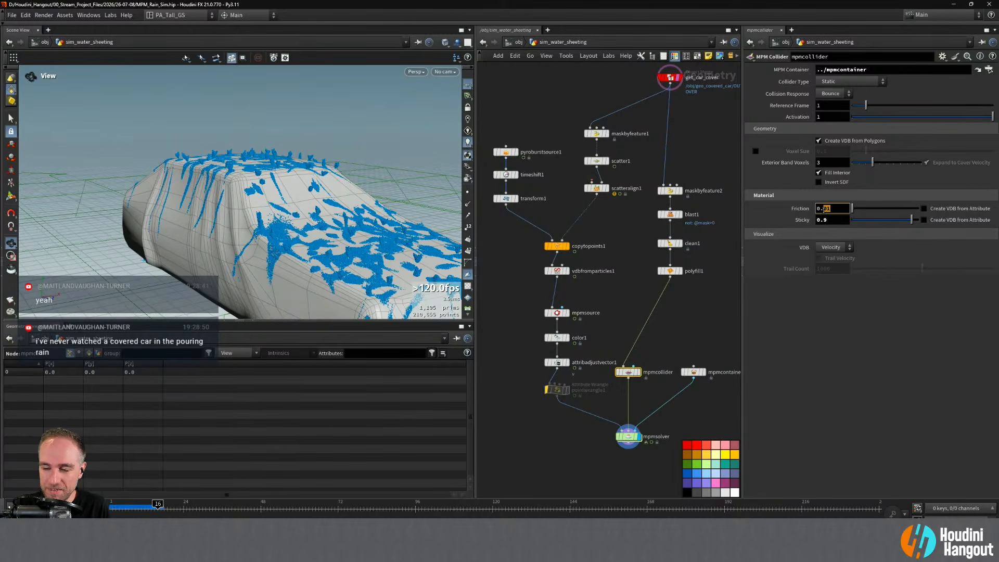
type("25")
key("Return")
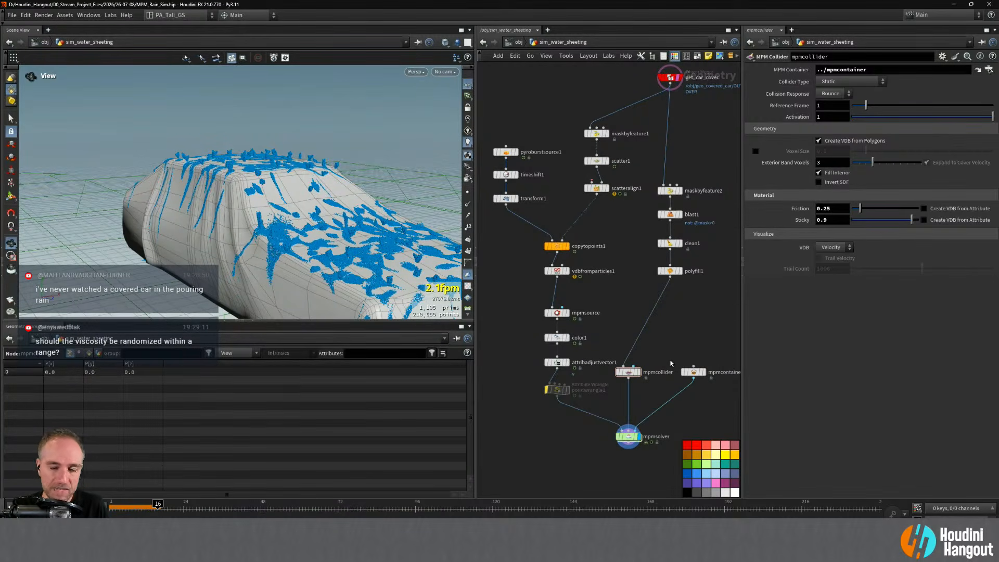
- Move mpmsolver and mpmcontainer further down the network, and lower mpmcollider slightly to leave space beneath polyfill1
middle_click_drag(688, 348, 670, 314, "alt")
right_click_drag(670, 314, 633, 346, "alt")
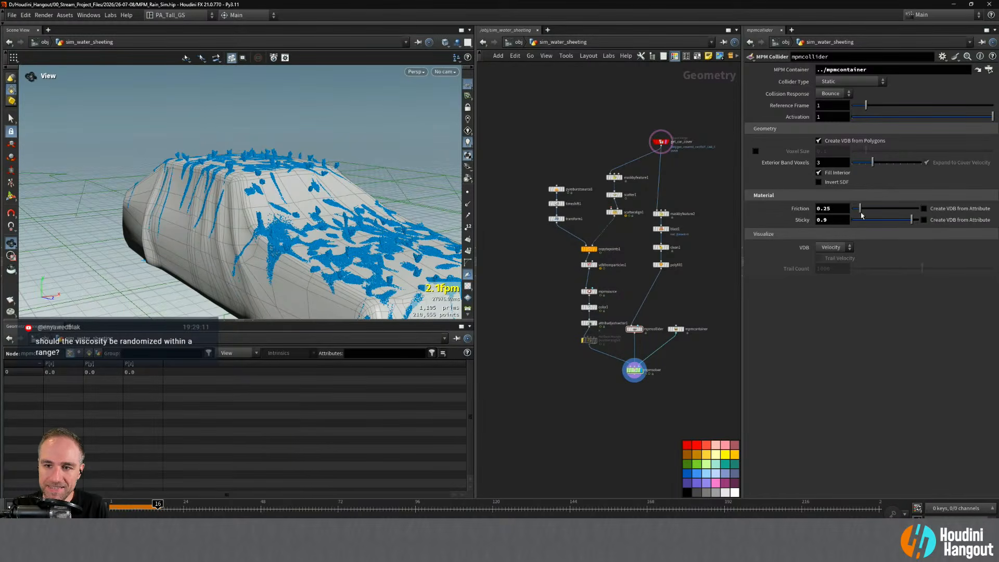
mouse_move(639, 409)
left_mouse_down()
mouse_move(621, 406)
mouse_move(656, 366)
left_mouse_up()
left_click_drag(671, 314, 712, 357, "shift")
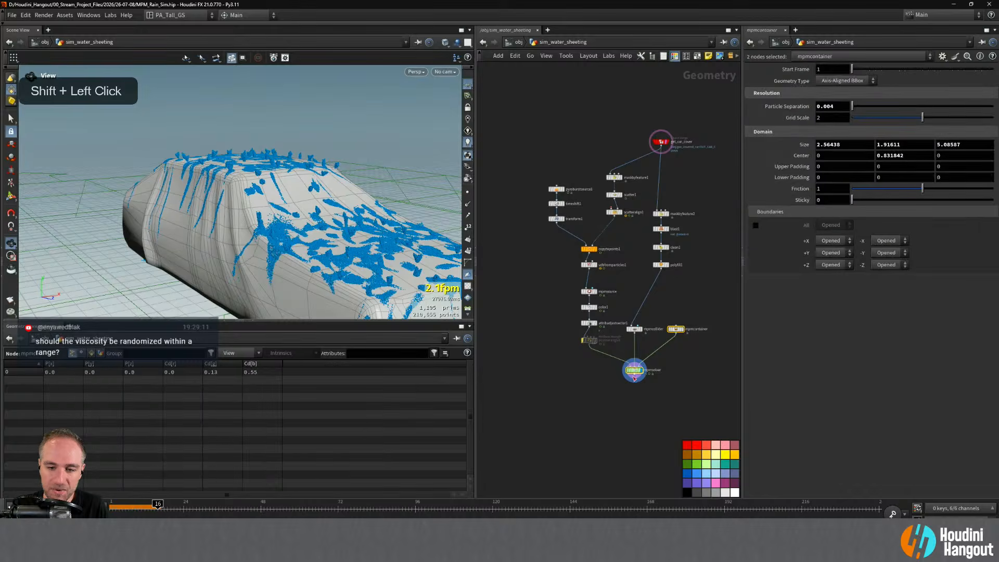
key("Escape")
left_click_drag(636, 376, 637, 395)
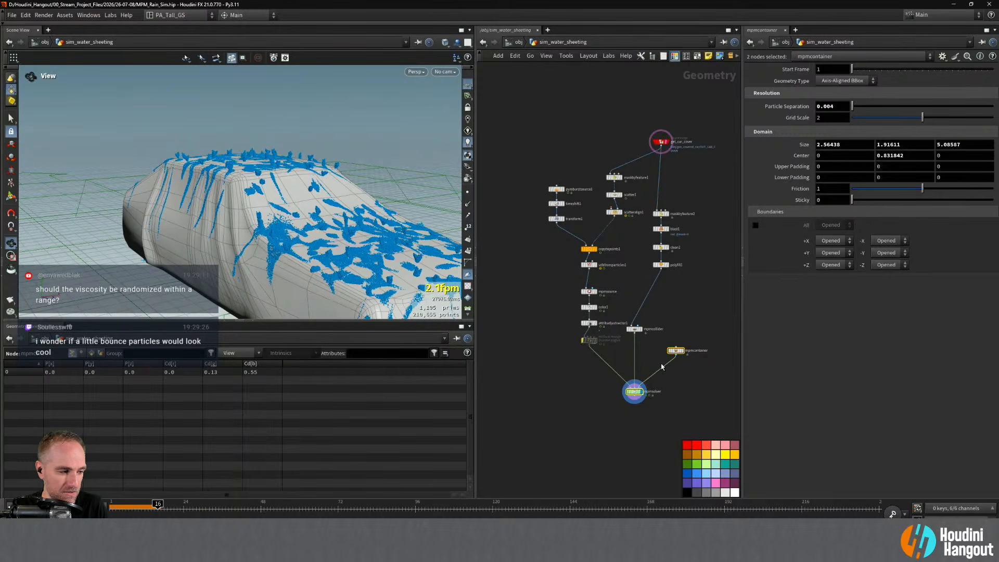
left_click_drag(636, 331, 637, 339)
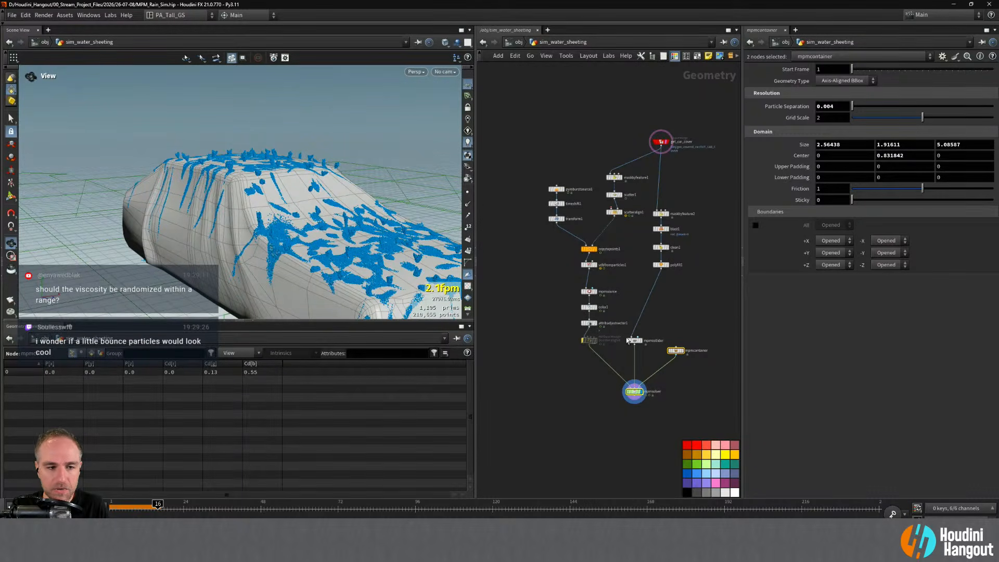
- Examine the water streaks along the car's roof edge up close around frame 16
right_click_drag(271, 157, 291, 156, "alt")
left_click_drag(291, 157, 281, 151, "alt")
right_click_drag(281, 151, 284, 144, "alt")
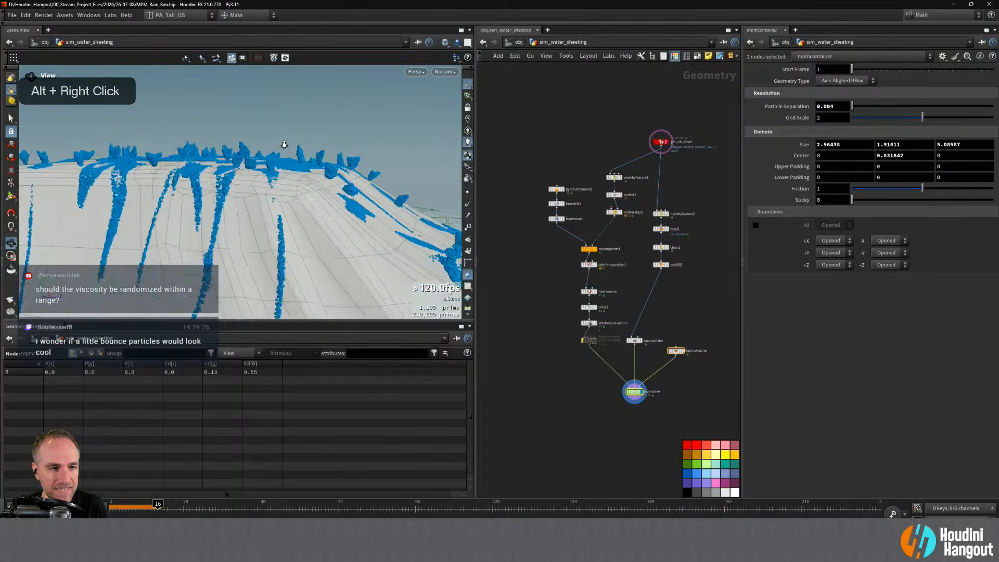
left_click_drag(285, 144, 330, 156, "alt")
right_click_drag(330, 156, 290, 153, "alt")
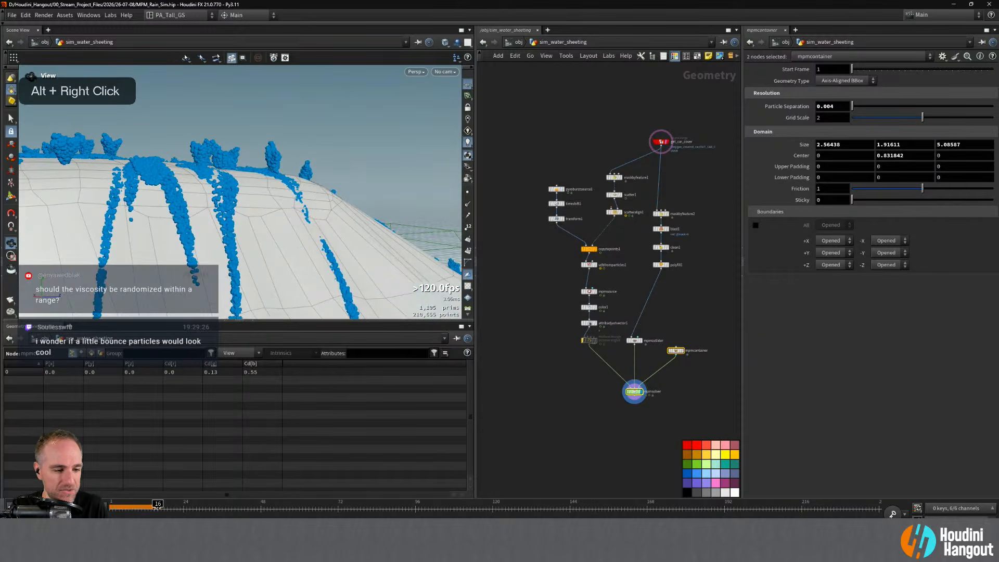
mouse_move(157, 507)
left_mouse_down()
mouse_move(136, 504)
mouse_move(158, 504)
left_mouse_up()
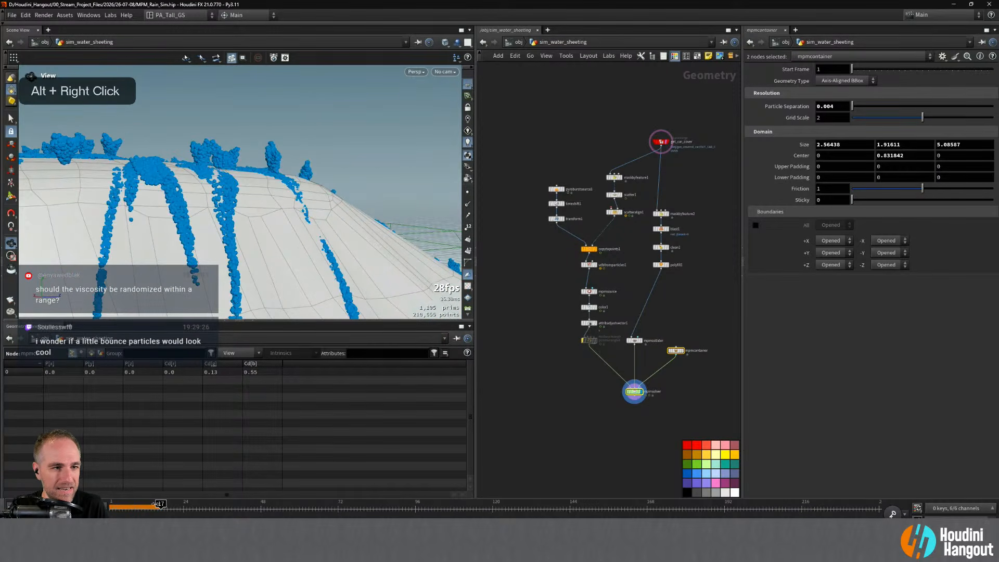
- Rewind the simulation to frame 1 and inspect the first splashes on the roof and windshield
left_click(118, 502)
key("Escape")
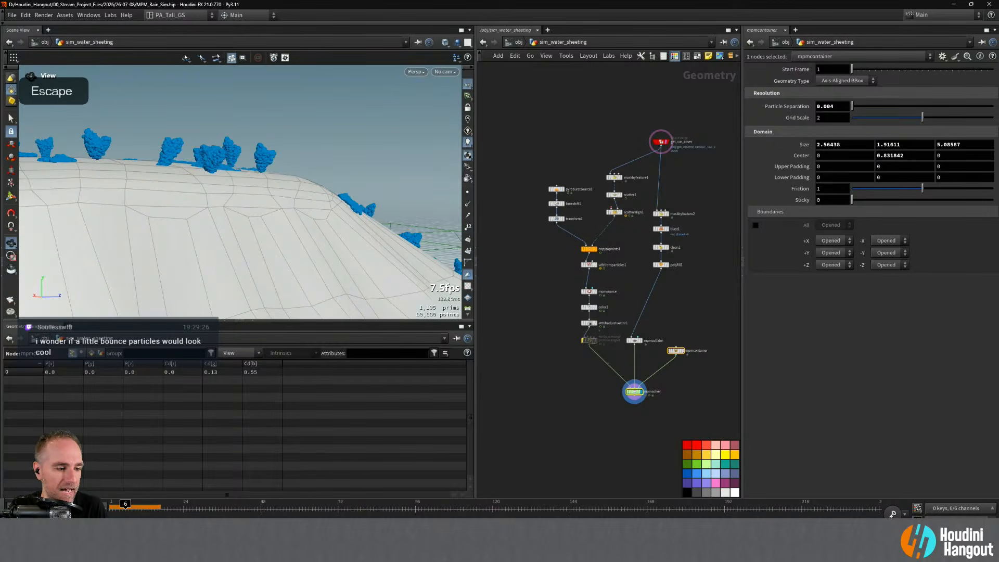
left_click_drag(126, 503, 111, 503)
left_click_drag(207, 232, 188, 265, "alt")
middle_click_drag(208, 218, 219, 234, "alt")
left_click_drag(229, 234, 181, 181, "alt")
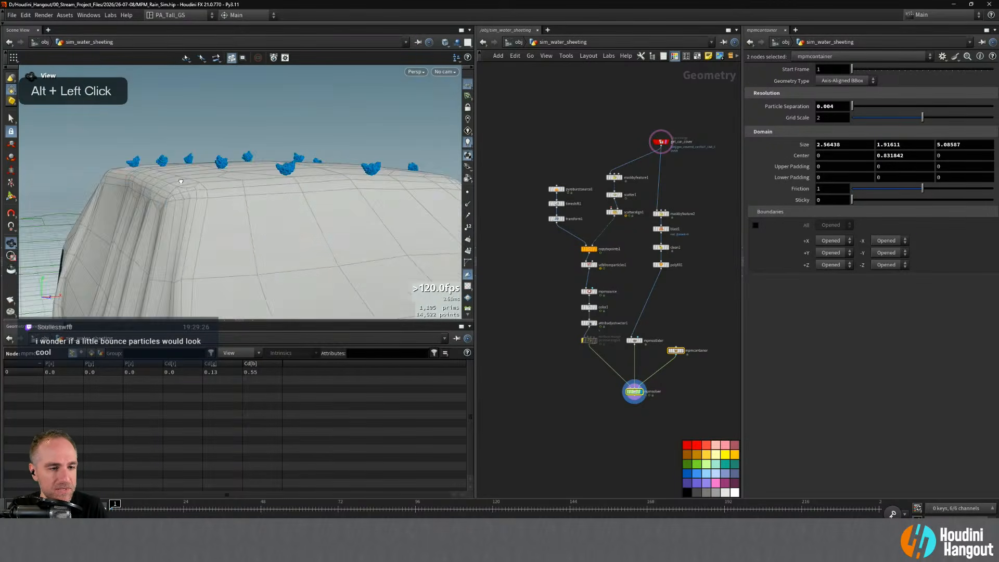
right_click_drag(180, 181, 219, 191, "alt")
left_click_drag(218, 191, 443, 252, "alt")
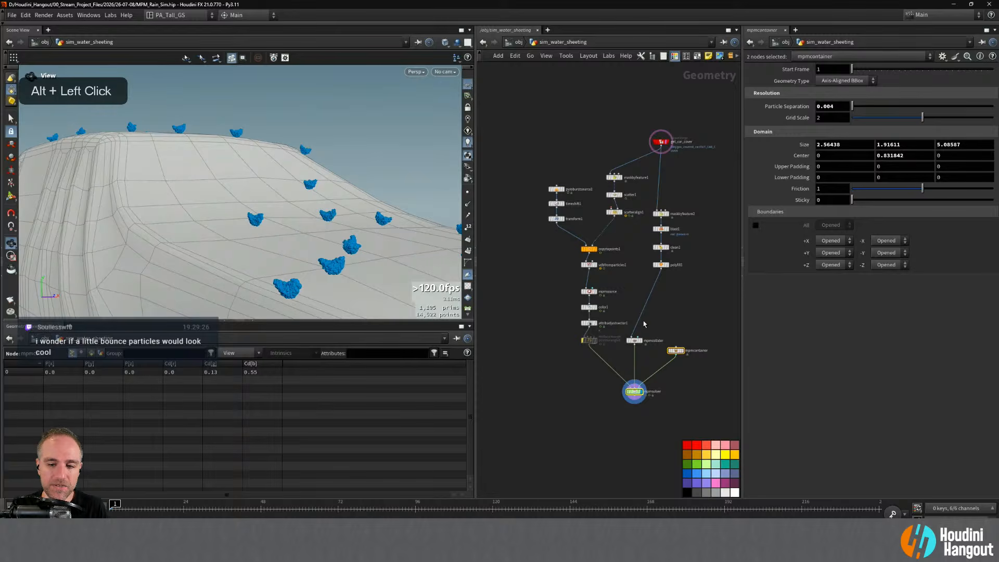
- Display polyfill1 and insert a Remesh node between it and mpmcollider, displaying the remeshed cover
left_click(667, 265)
left_click(660, 264)
left_click_drag(203, 236, 299, 263, "alt")
left_click_drag(370, 229, 456, 288, "alt")
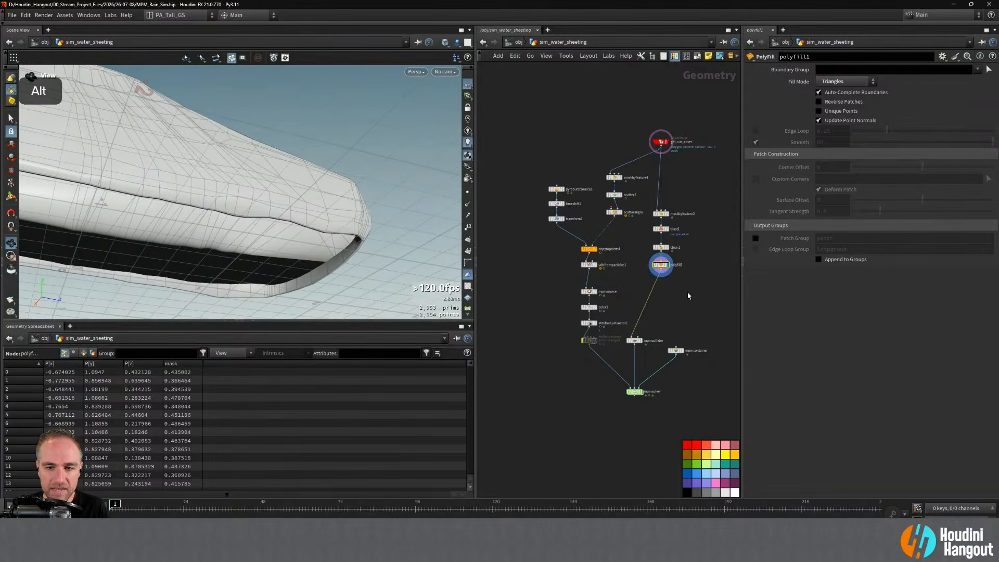
key("Tab")
type("remesh")
key("Return")
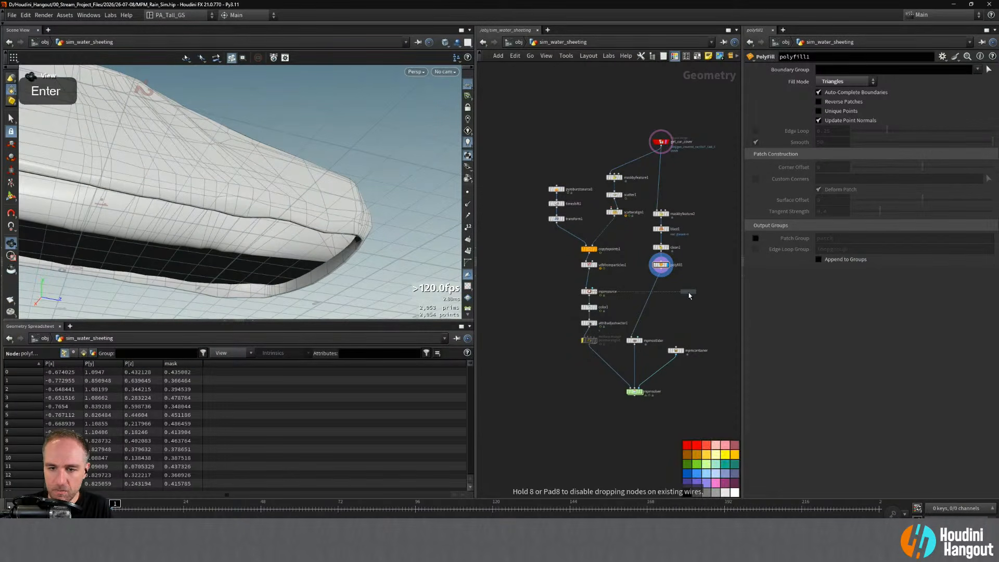
left_click(660, 291)
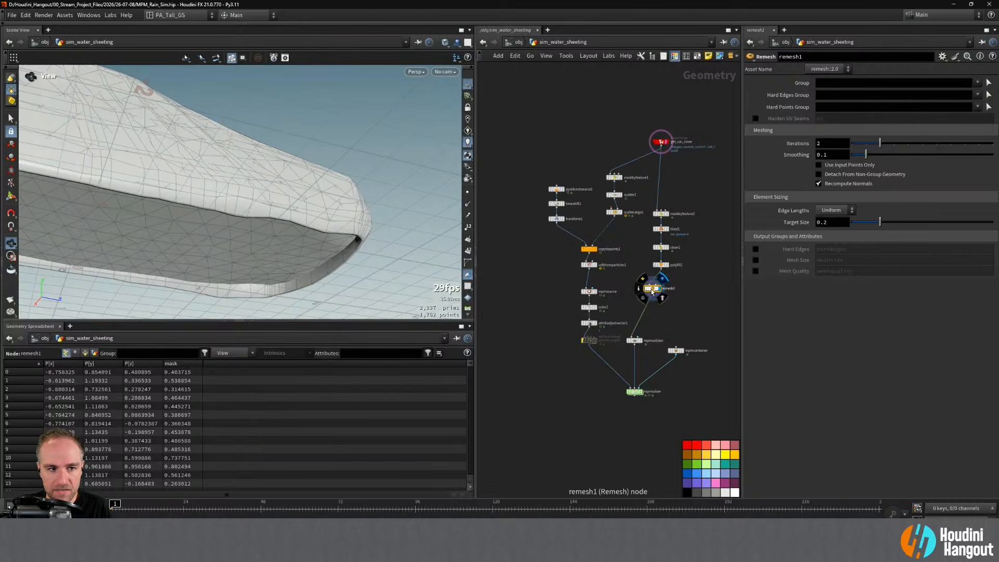
left_click_drag(660, 291, 663, 284)
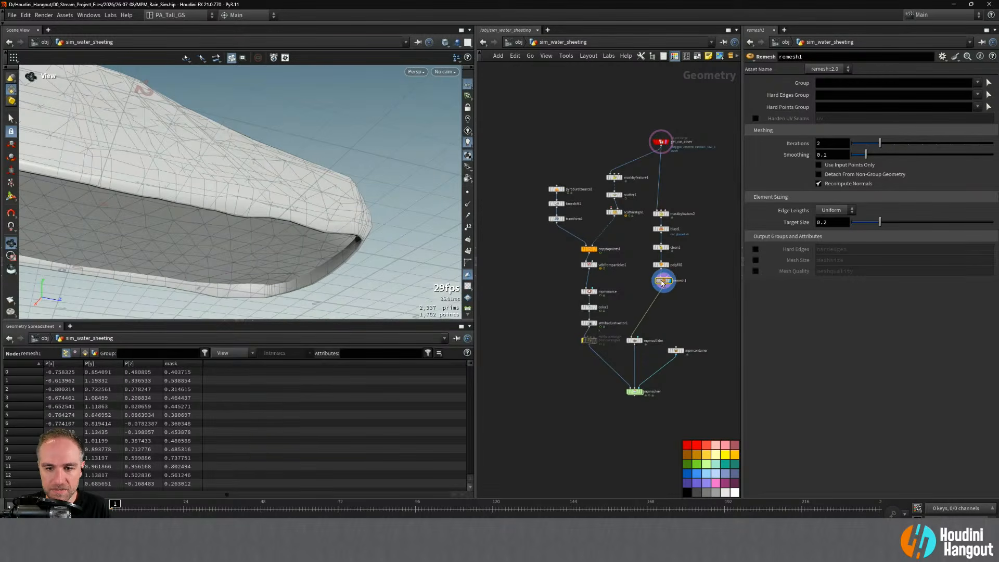
- Compare the surfaces of polyfill1 and remesh1 from the underside and the front of the car
left_click_drag(203, 233, 284, 208, "alt")
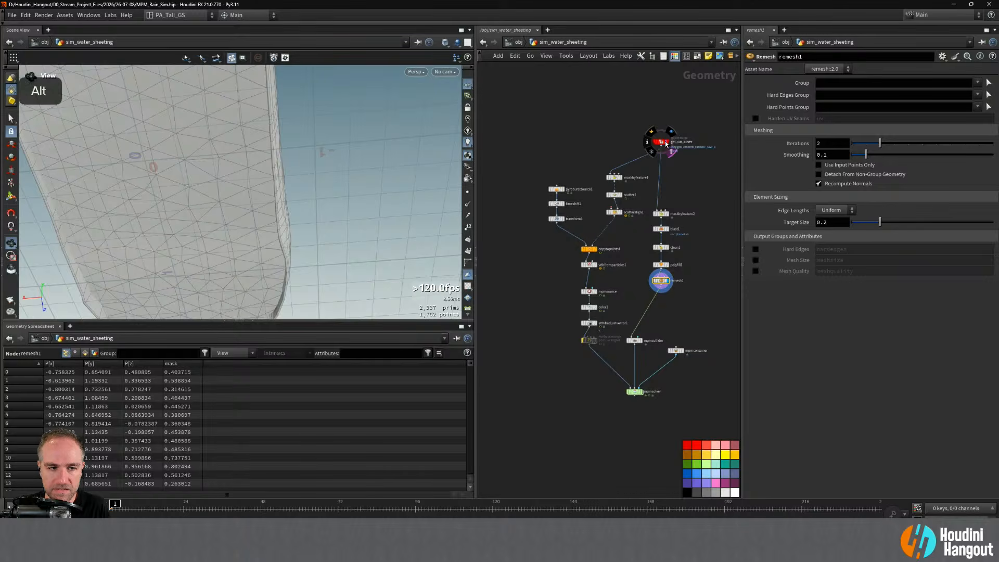
left_click_drag(216, 191, 589, 297, "alt")
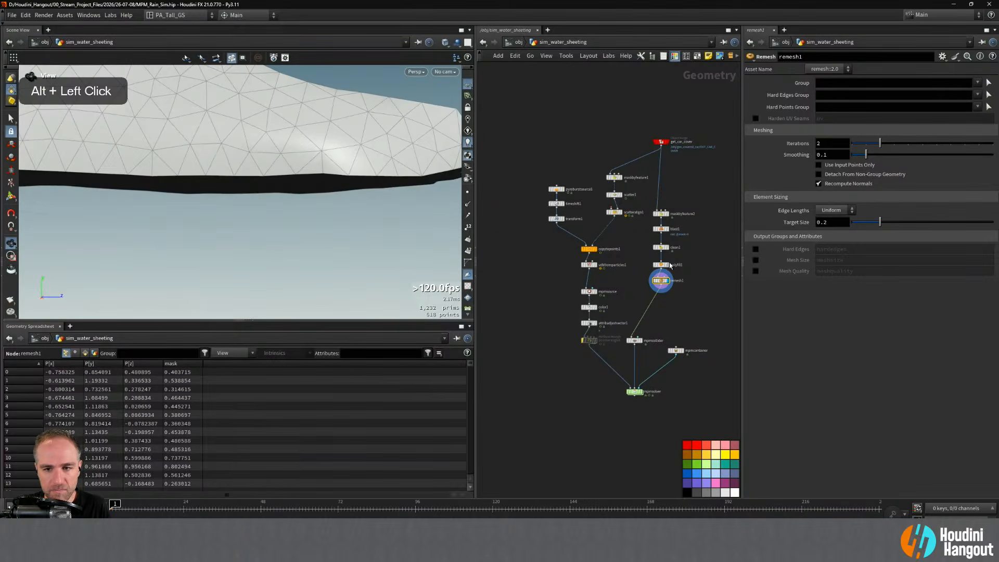
left_click(670, 265)
left_click_drag(270, 171, 307, 120, "alt")
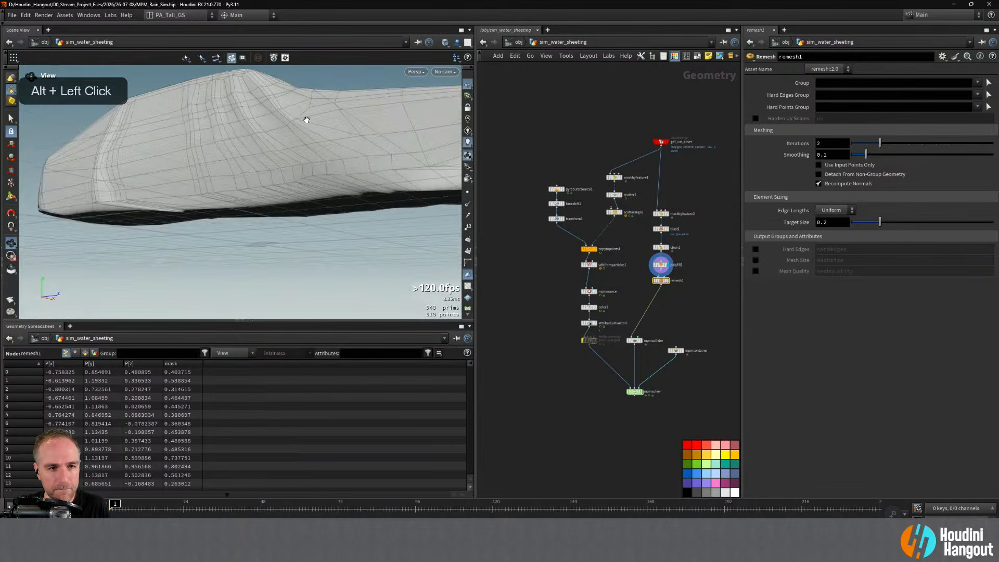
left_click(670, 281)
right_click_drag(339, 186, 252, 143, "alt")
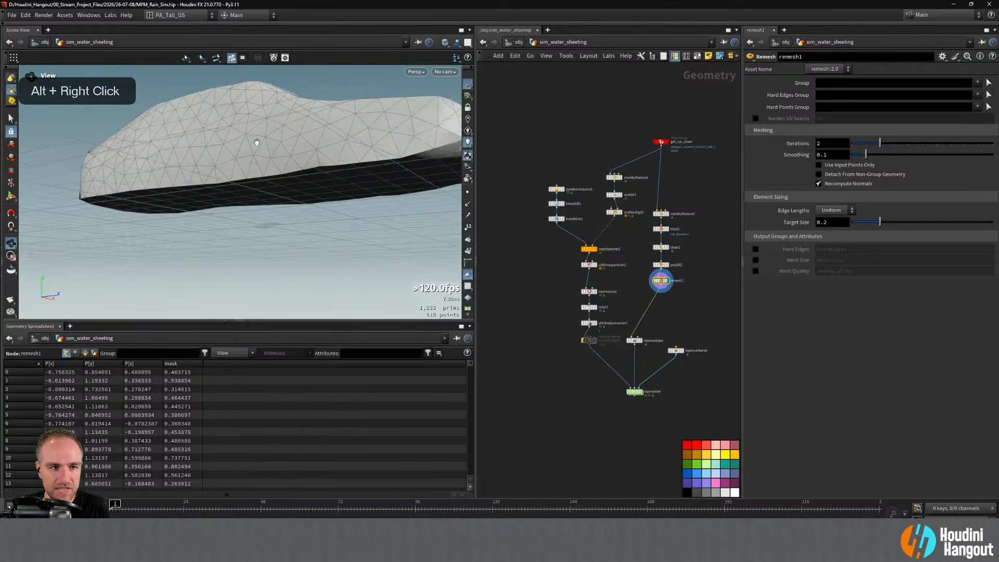
left_click_drag(252, 143, 223, 224, "alt")
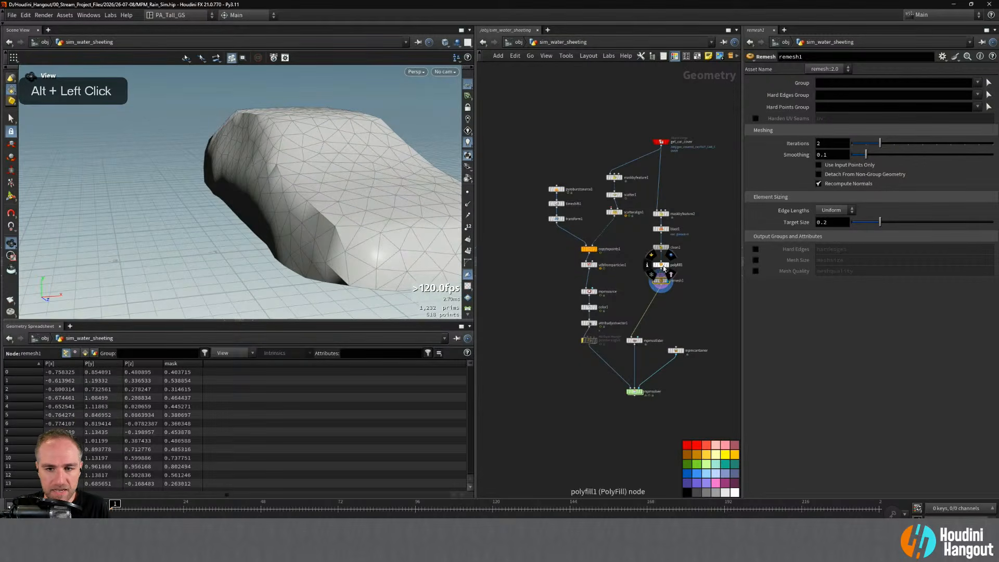
- Template polyfill1 over the remeshed cover and set remesh1's Target Size to 0.1
left_click(665, 265)
left_click_drag(263, 138, 378, 149, "alt")
type("1")
key("Return")
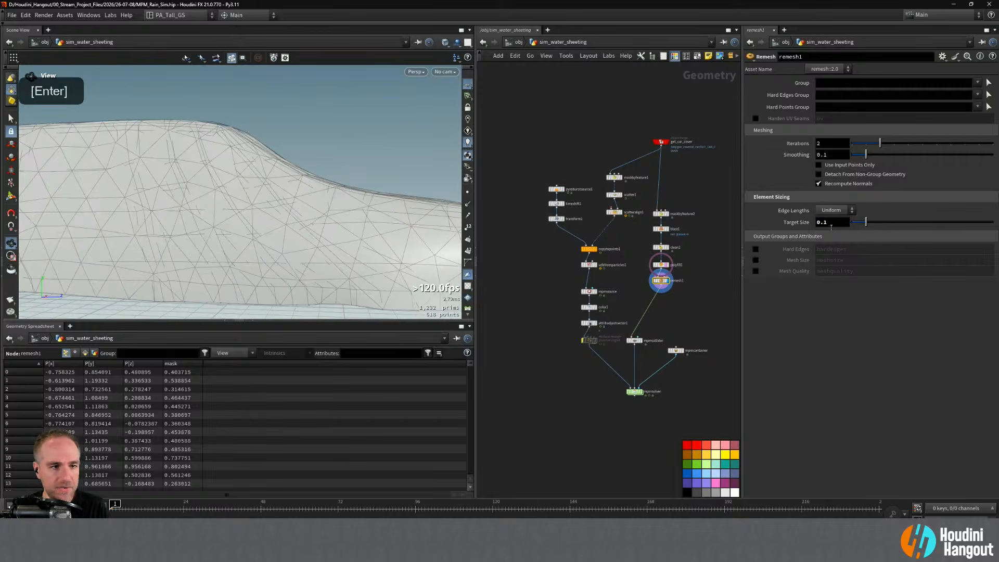
left_click_drag(312, 198, 344, 192, "alt")
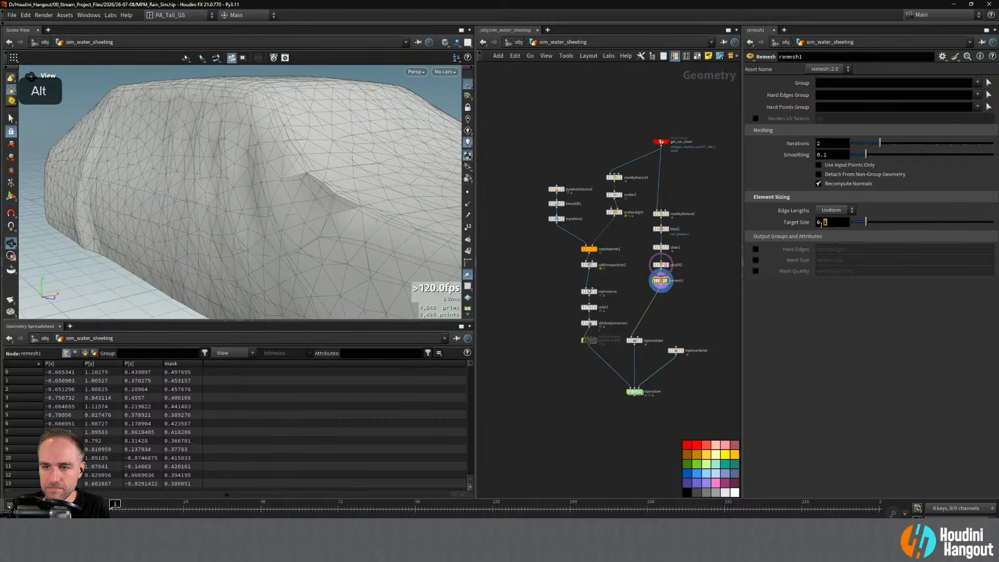
- Set remesh1's Target Size to 0.05 and check the folds in the cover
type("05")
key("Return")
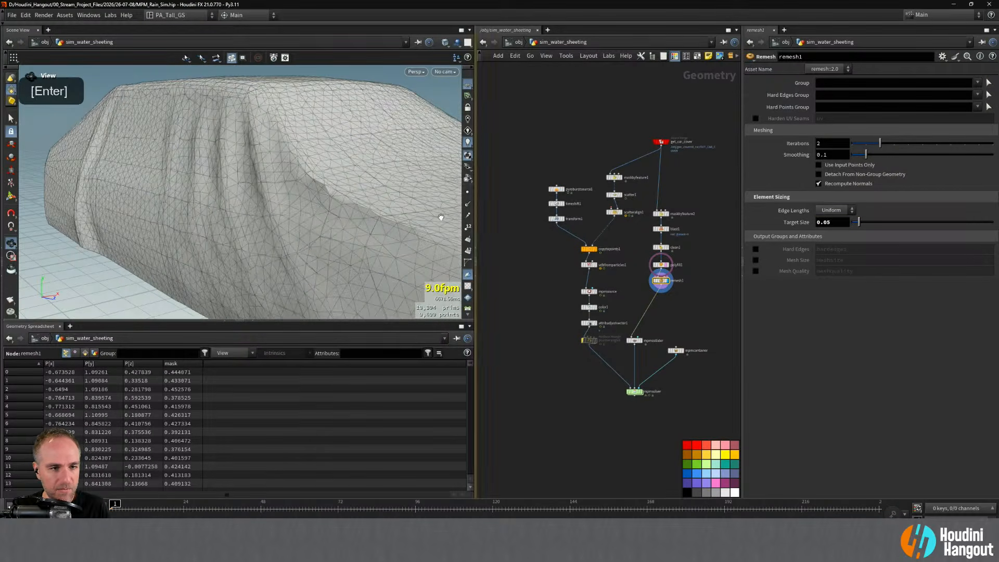
left_click_drag(441, 217, 388, 208, "alt")
right_click_drag(388, 208, 555, 210, "alt")
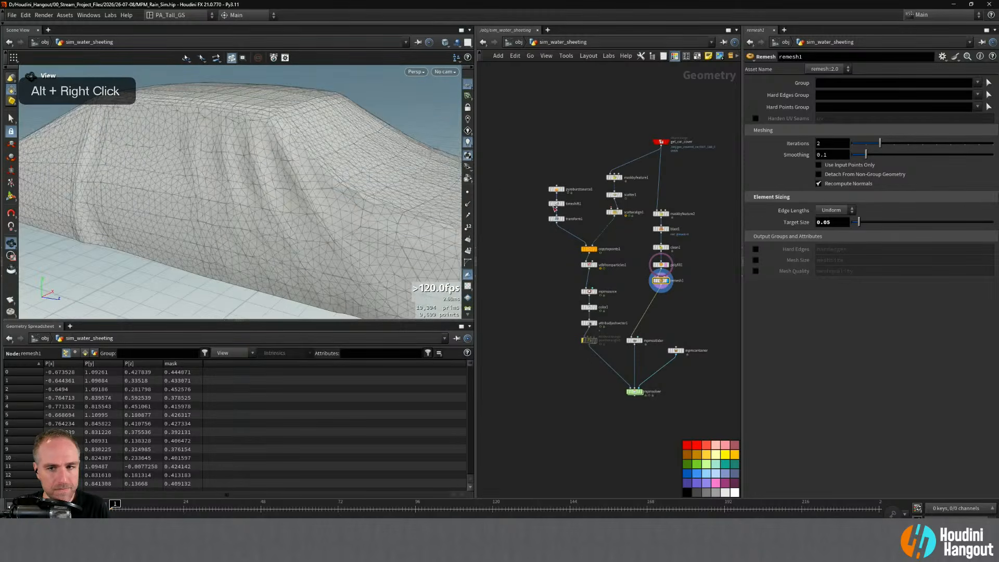
- Reduce remesh1's Target Size to 0.04 and inspect the side folds up close
left_click(828, 222)
type("0.04")
key("Return")
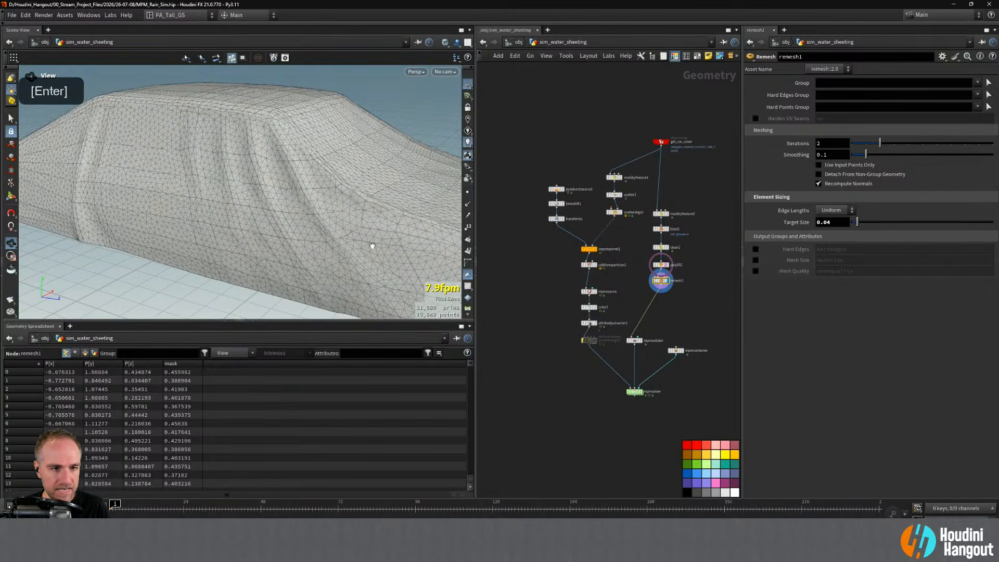
scroll(351, 179, "up", 3, "alt")
left_click_drag(351, 179, 313, 201, "alt")
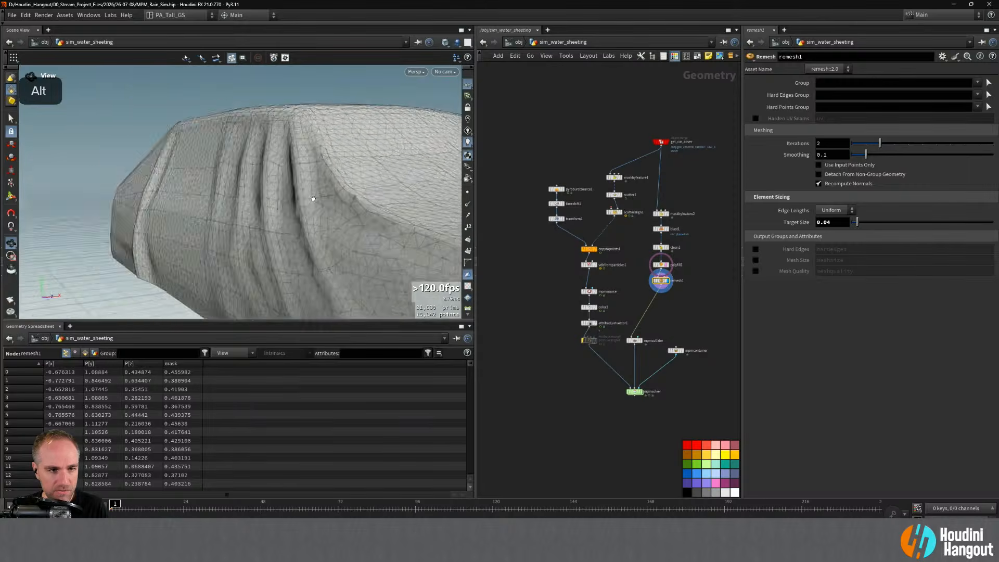
scroll(359, 215, "up", 4, "alt")
scroll(361, 216, "up", 1, "alt")
- Refine remesh1's Target Size to 0.03
double_click(828, 223)
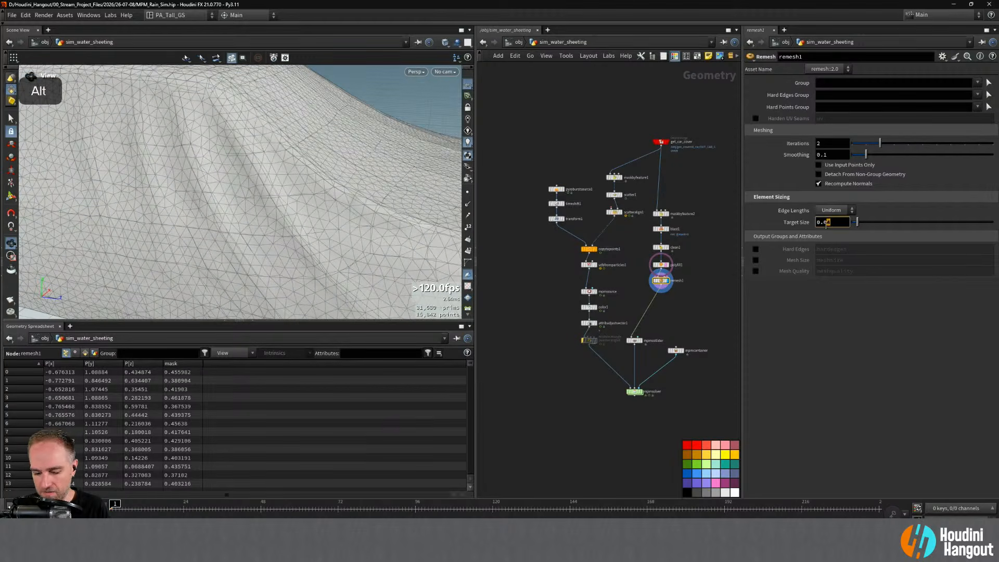
type("0.03")
key("Return")
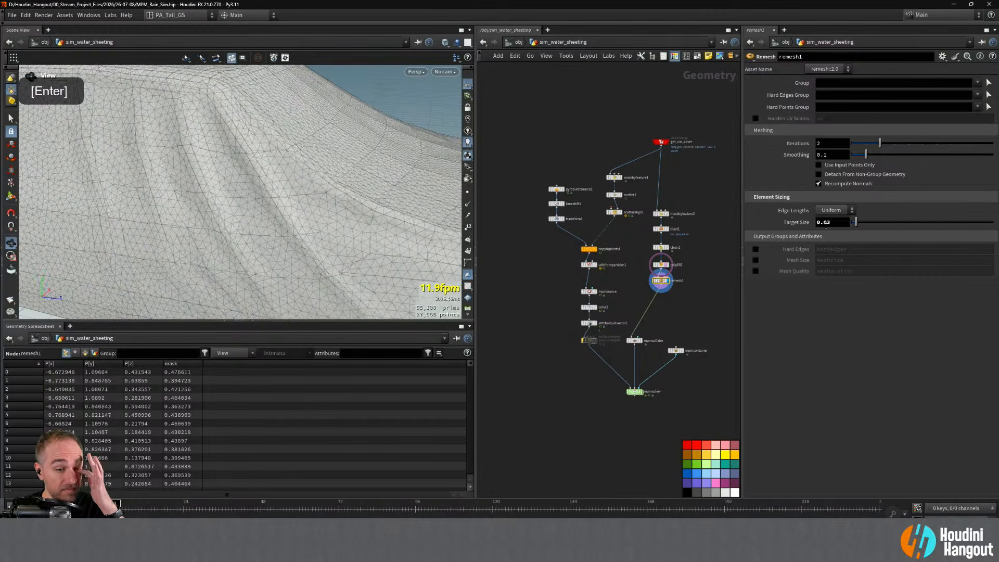
left_click_drag(331, 170, 325, 217, "alt")
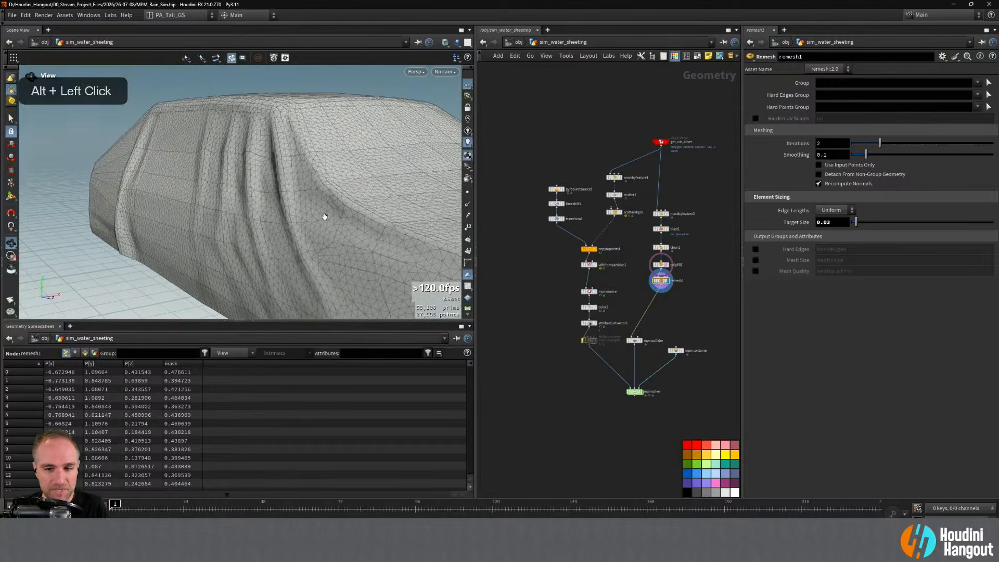
- Compare the mpmcollider surface with the remesh1 mesh around the cover's folds, then show the mpmcollider settings with remesh1 displayed
left_click(635, 340)
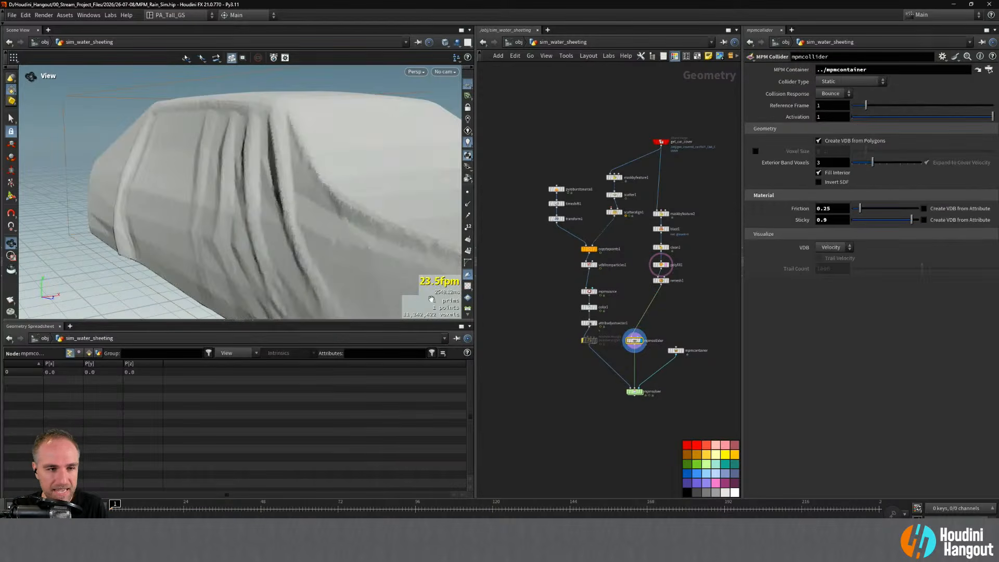
left_click_drag(288, 174, 312, 206, "alt")
right_click_drag(312, 205, 273, 192, "alt")
left_click_drag(273, 191, 281, 171, "alt")
left_click(667, 281)
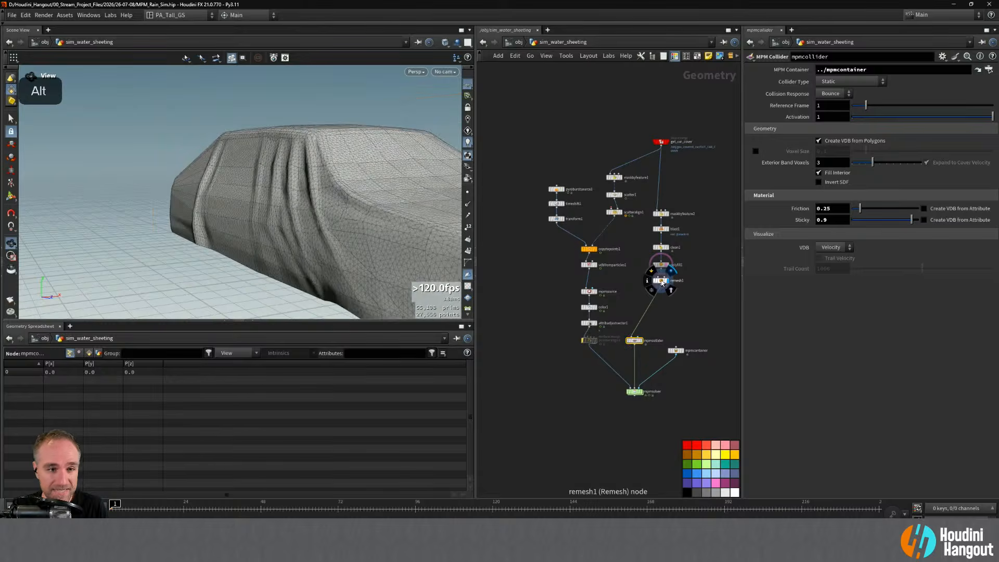
left_click(662, 281)
middle_click_drag(320, 138, 297, 180, "alt")
right_click_drag(297, 180, 305, 192, "alt")
left_click_drag(304, 192, 319, 196, "alt")
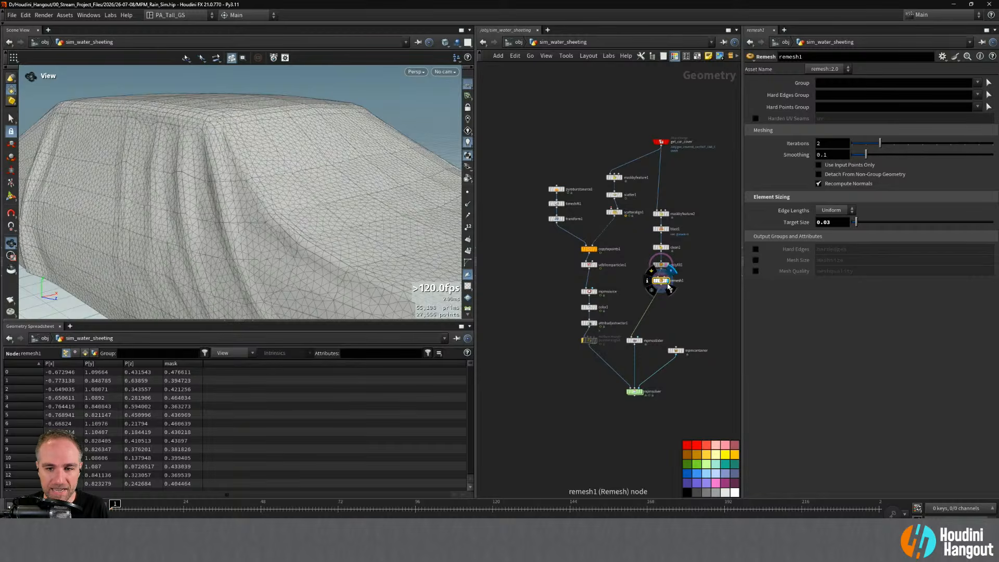
left_click(635, 340)
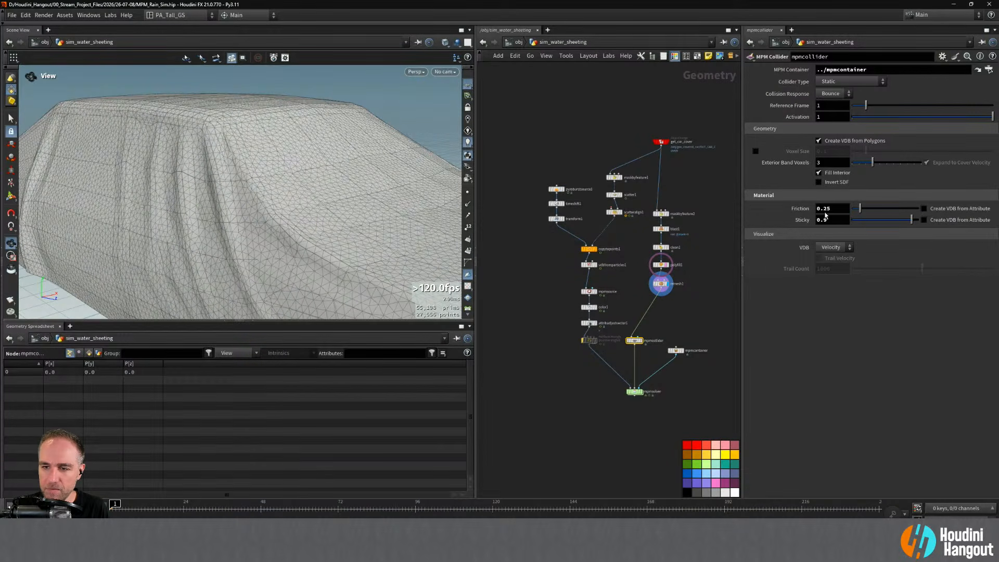
- Look up in the MPM Collider help how the Friction and Sticky parameters and their Create VDB from Attribute options work
mouse_move(793, 208)
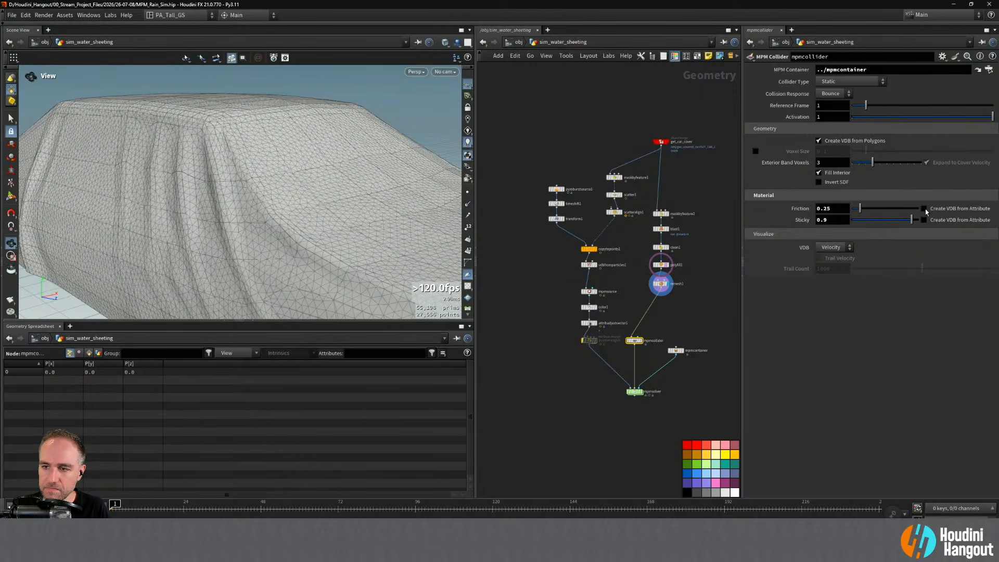
mouse_move(927, 211)
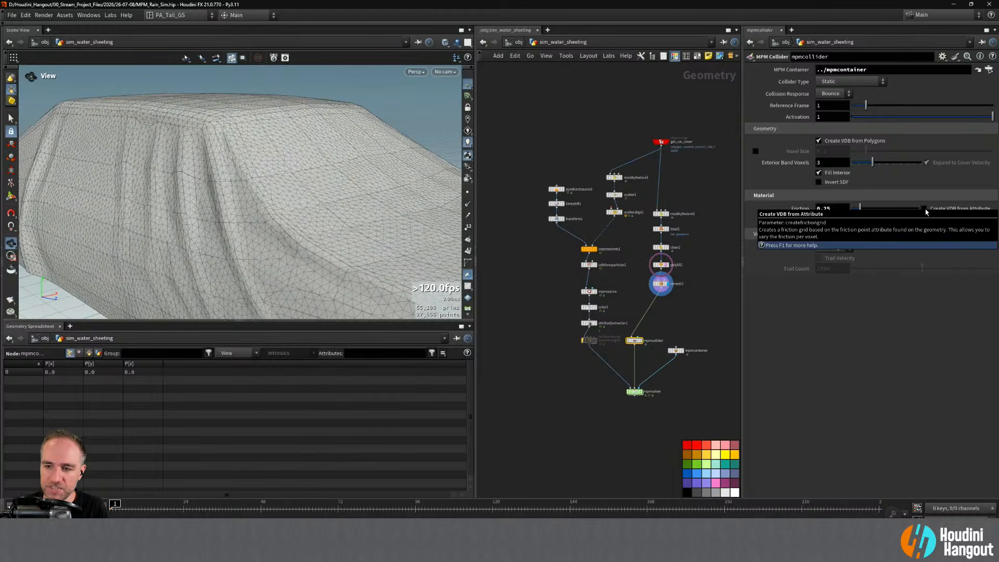
key("F1")
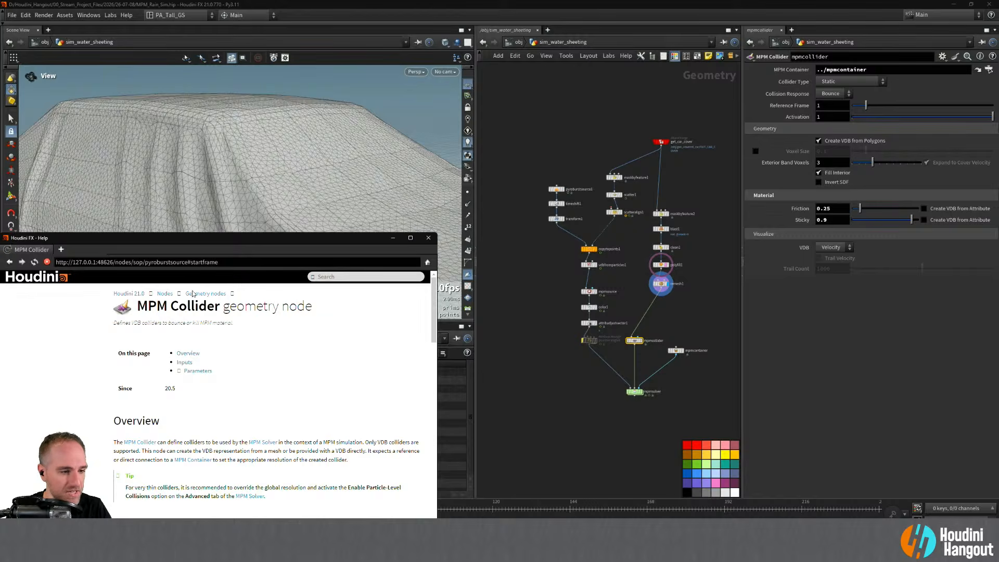
scroll(231, 361, "down", 4)
scroll(230, 361, "down", 6)
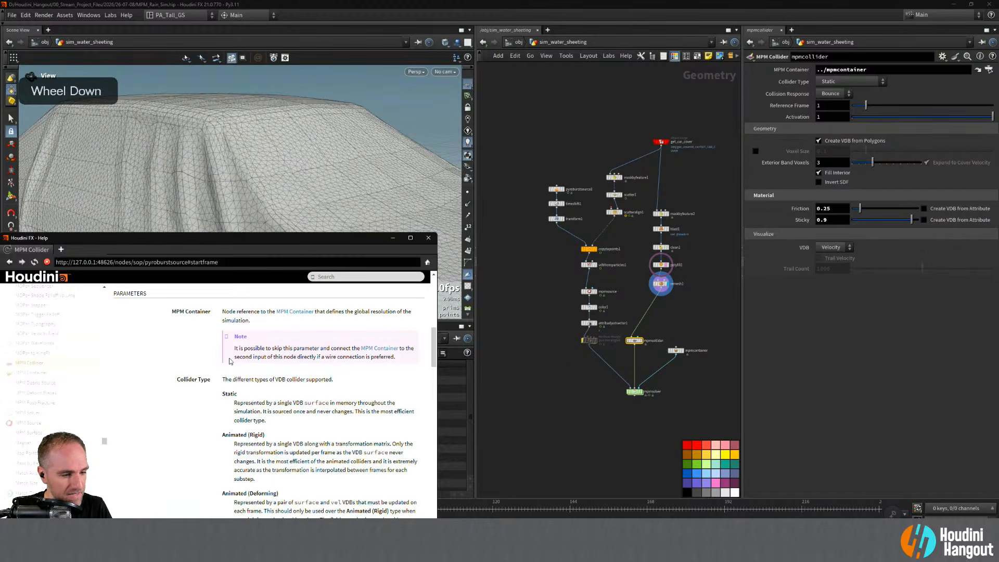
scroll(227, 362, "down", 5)
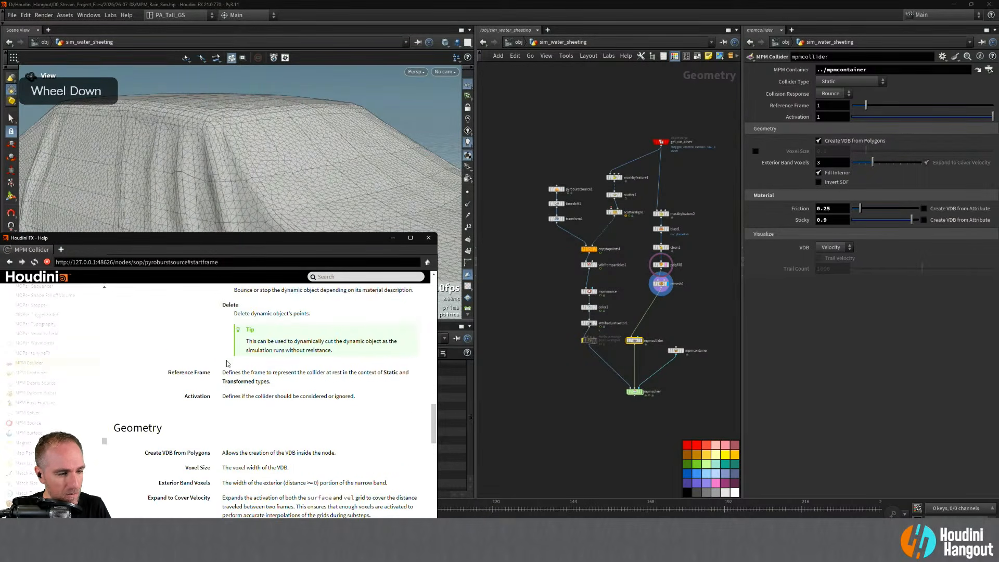
scroll(226, 363, "down", 5)
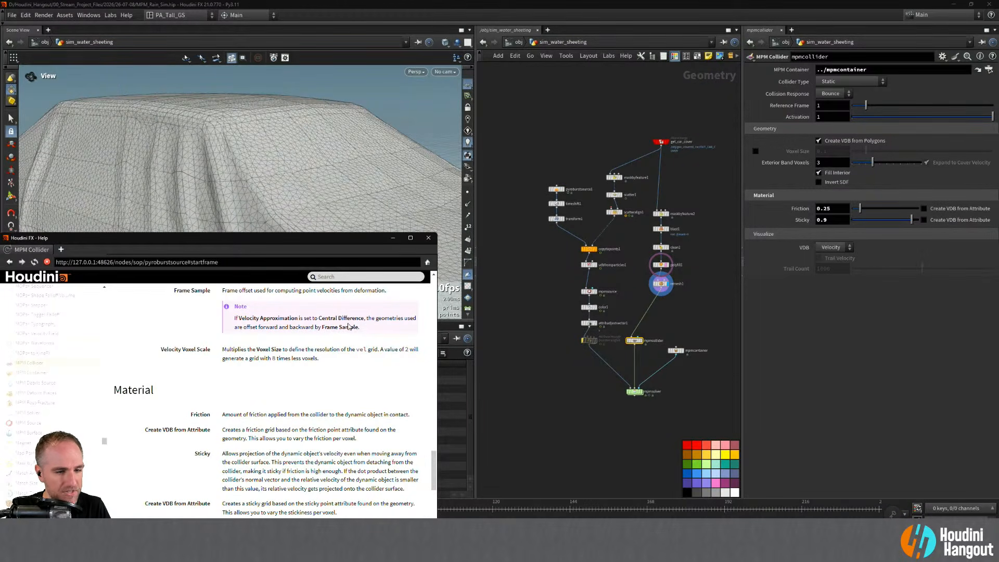
left_click(394, 242)
- Insert an Attribute Adjust Float node between remesh1 and mpmcollider, aligned below remesh1
key("Tab")
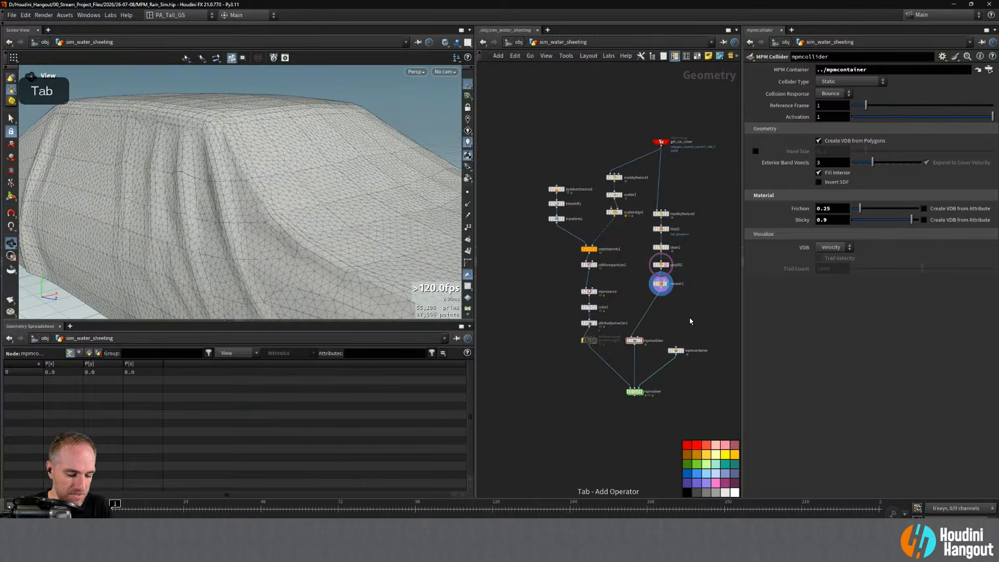
type("fr")
key("BackSpace")
key("BackSpace")
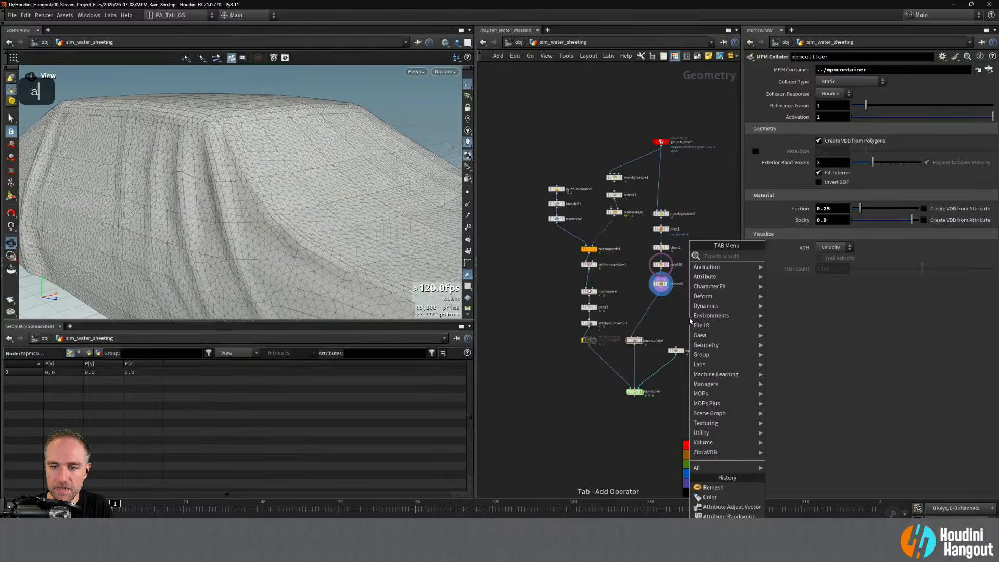
type("att adjust flo")
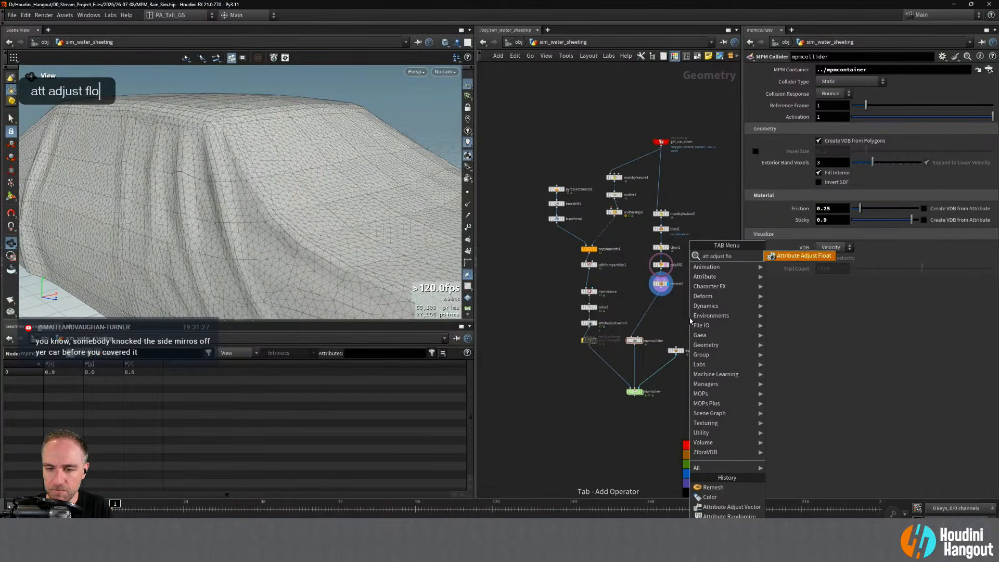
key("Return")
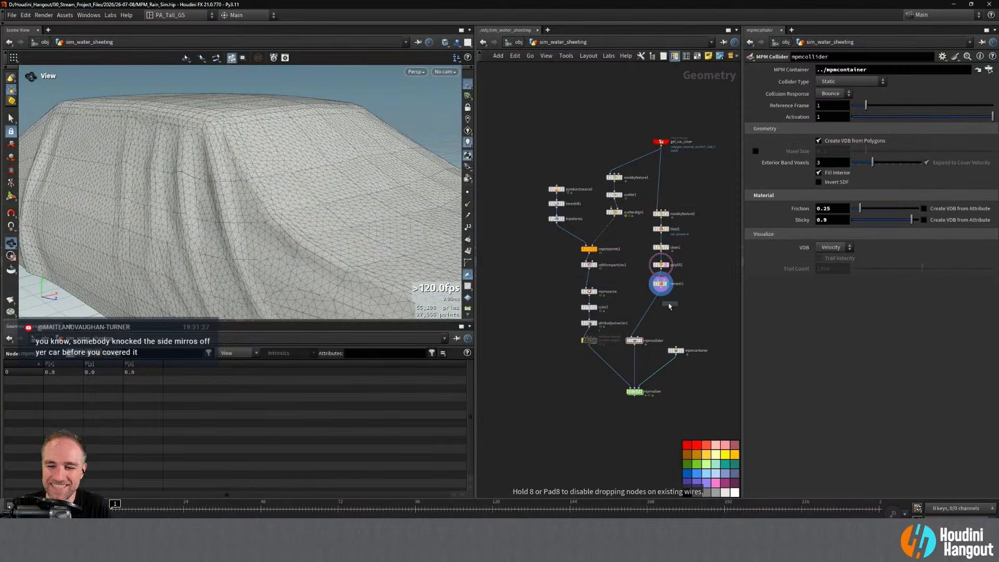
double_click(648, 301)
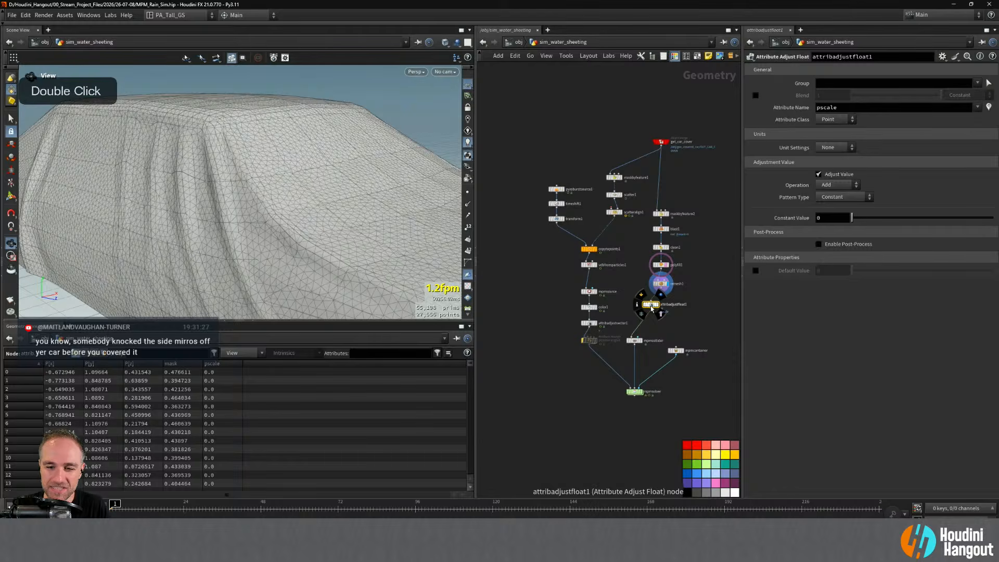
left_click_drag(653, 306, 662, 305)
- Display attribadjustfloat1 and set its Attribute Name to friction
left_click_drag(221, 276, 245, 209, "alt")
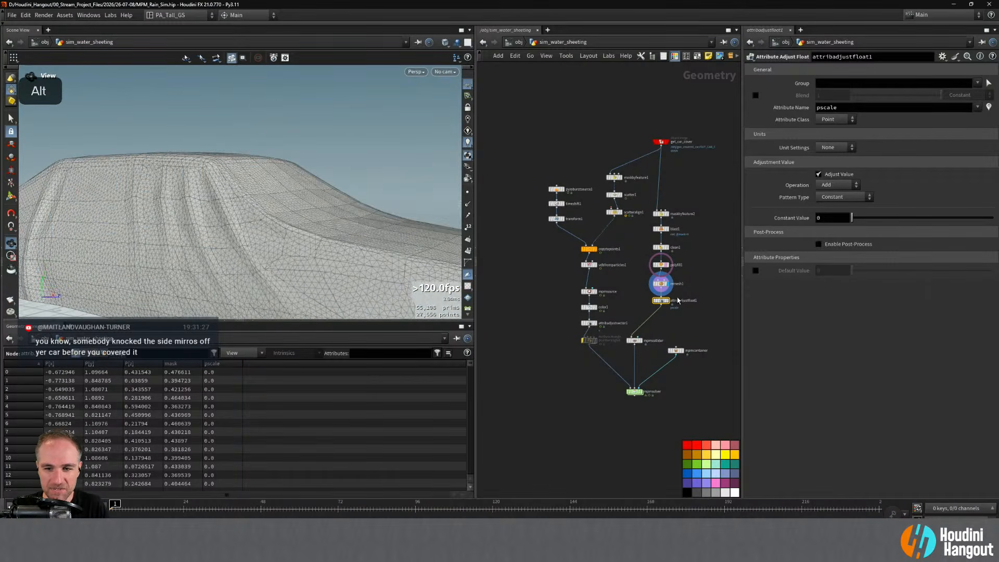
double_click(827, 108)
type("friction")
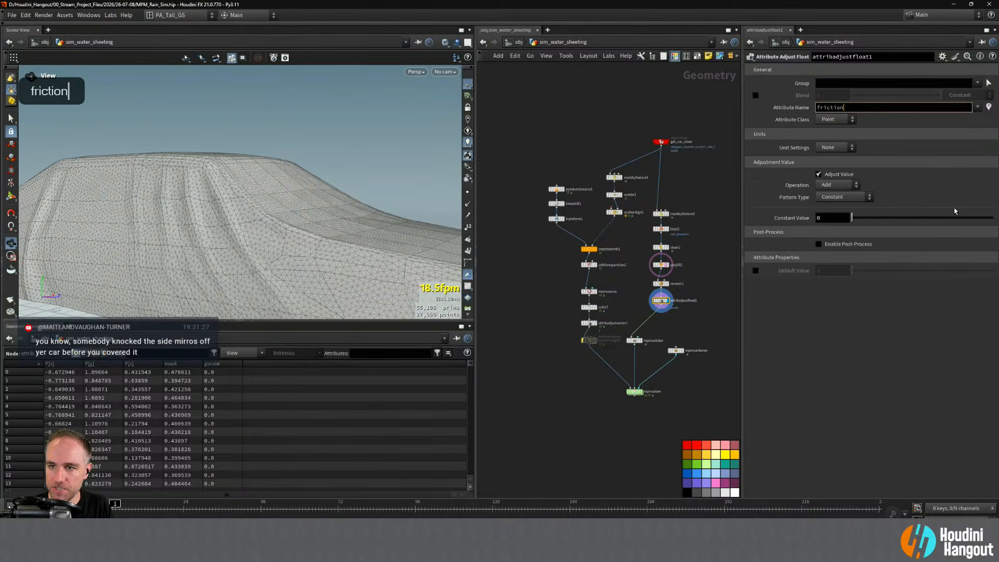
key("Return")
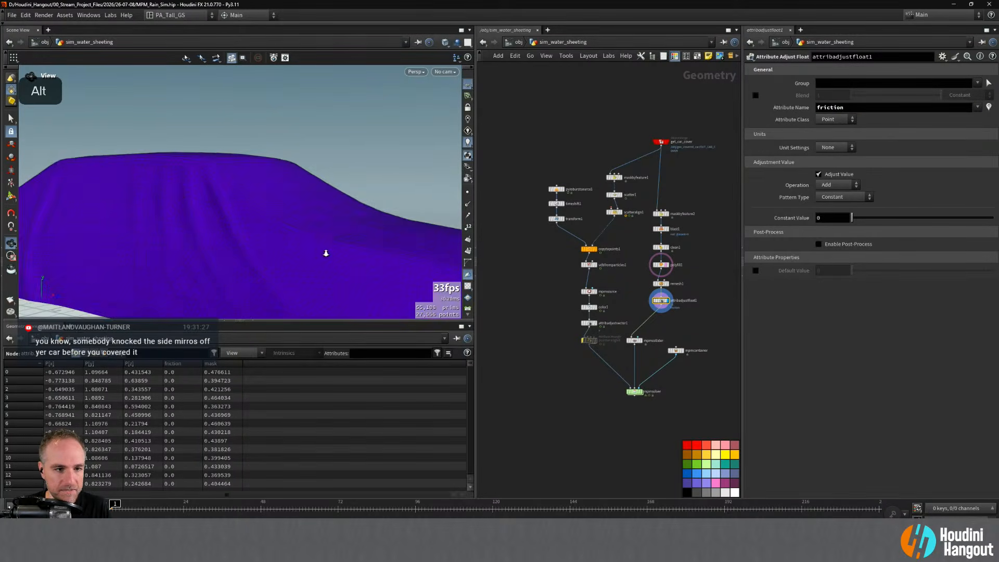
- Set the friction adjustment's Pattern Type to Noise and check the pattern across the car cover
left_click_drag(326, 252, 267, 260, "alt")
left_click(826, 197)
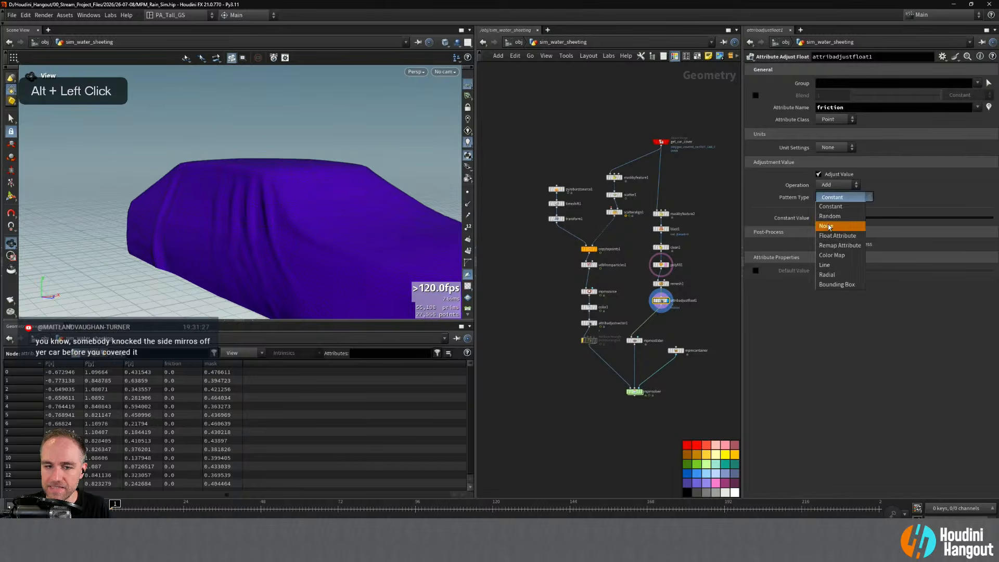
left_click(833, 223)
middle_click_drag(350, 239, 335, 223, "alt")
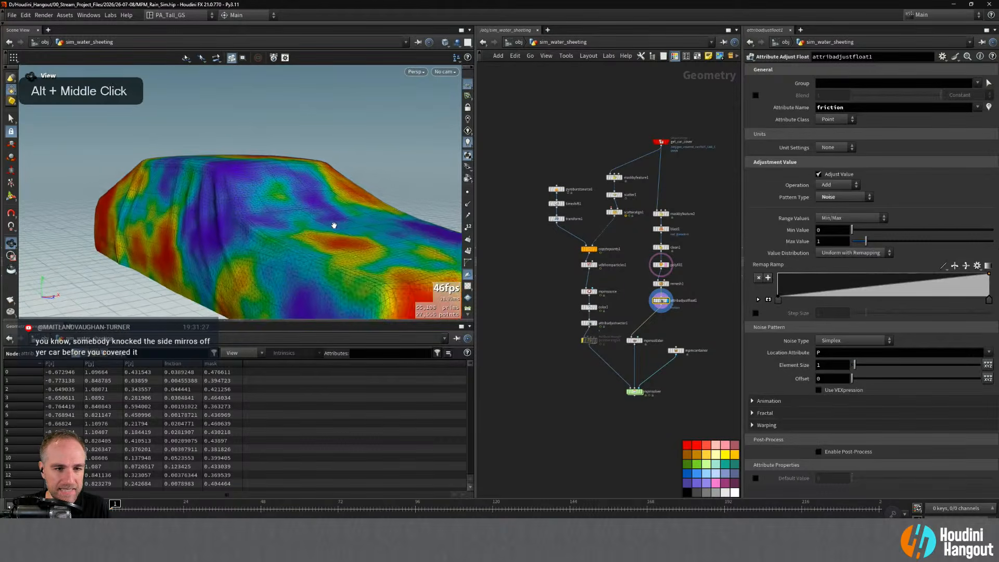
left_click_drag(335, 223, 502, 260, "alt")
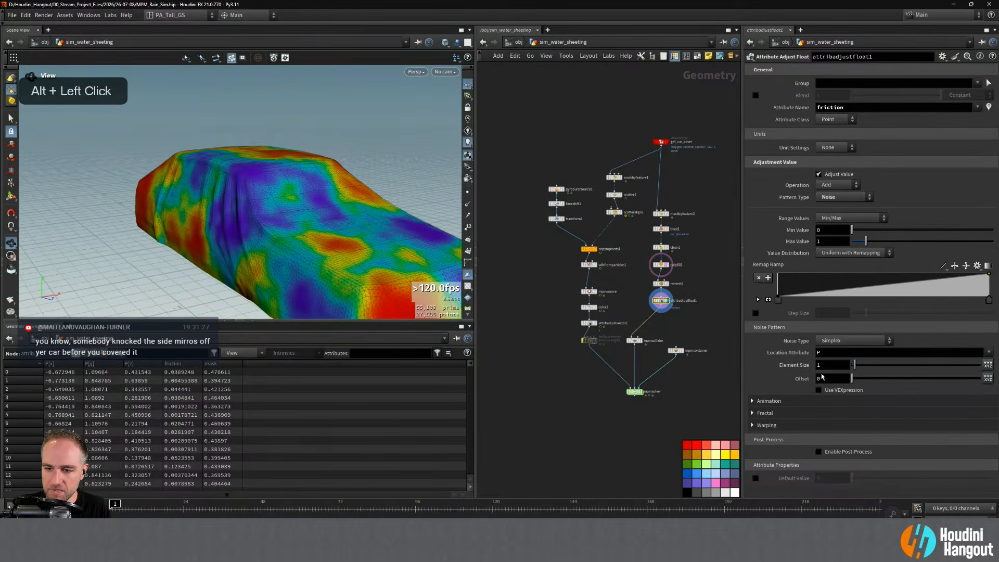
- Try the friction noise with an Element Size of 0.5 and of 0.25
type("0.5")
key("Return")
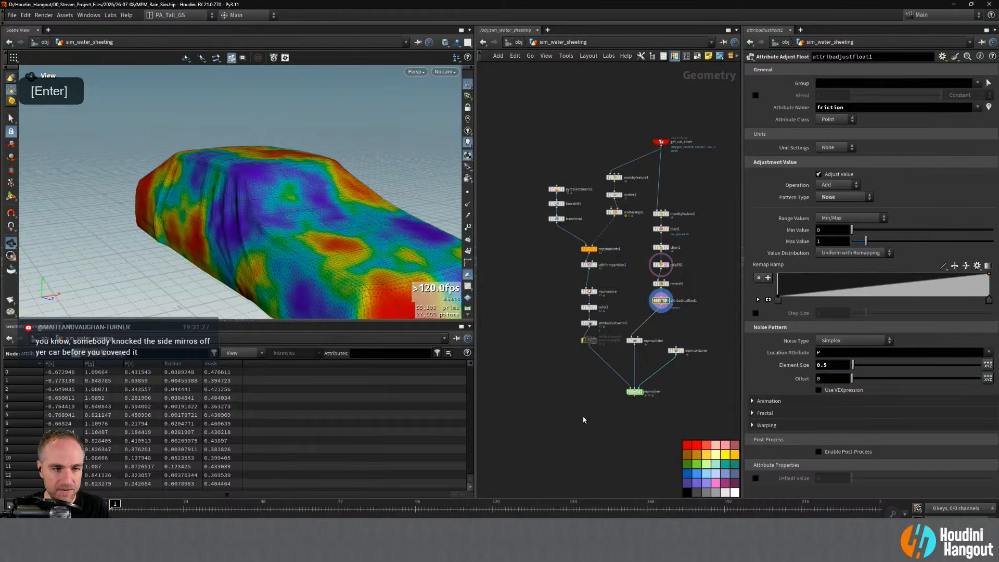
left_click(823, 365)
key("BackSpace")
type("25")
key("Return")
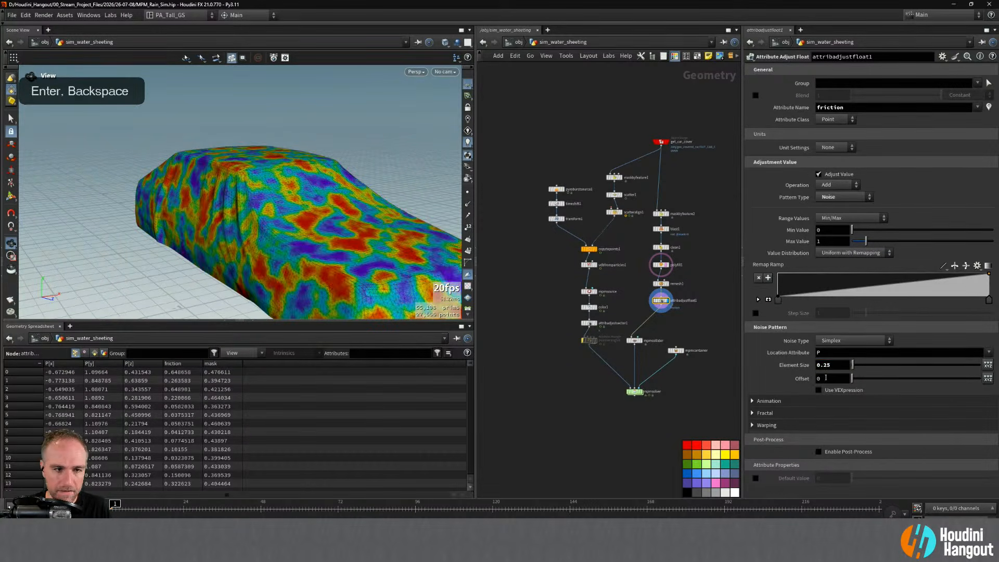
- Set the friction noise's Element Size to 0.125 and inspect the pattern on the cover
right_click_drag(440, 212, 312, 174, "alt")
left_click_drag(312, 174, 333, 195, "alt")
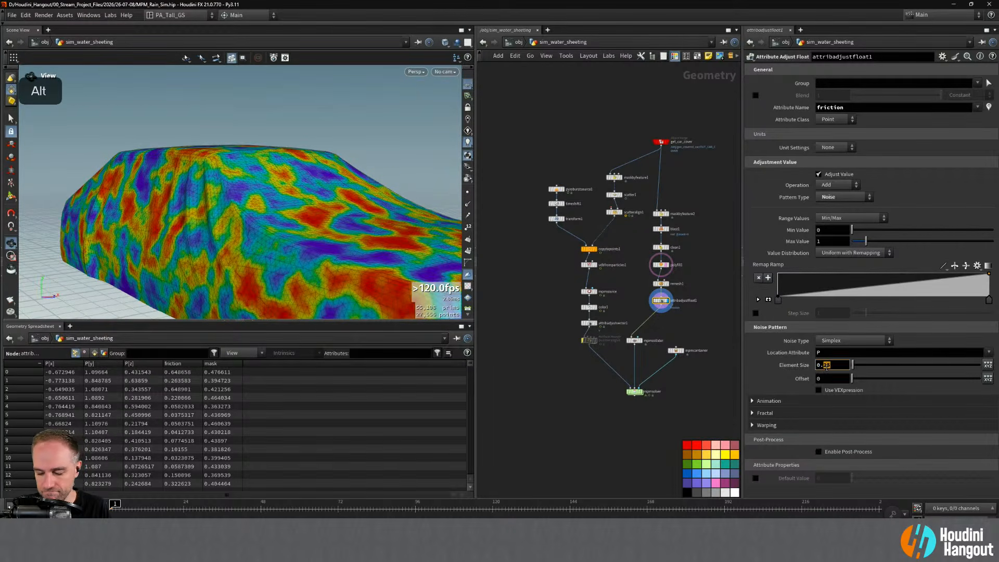
type("125")
key("Return")
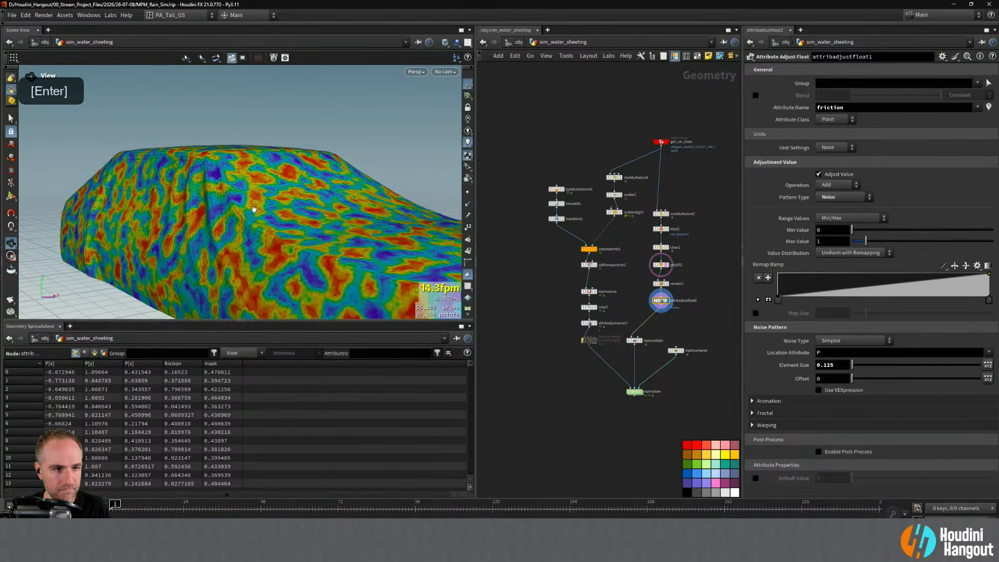
right_click_drag(253, 209, 323, 201, "alt")
mouse_move(322, 201)
left_mouse_down("alt")
mouse_move(312, 201)
mouse_move(335, 213)
left_mouse_up("alt")
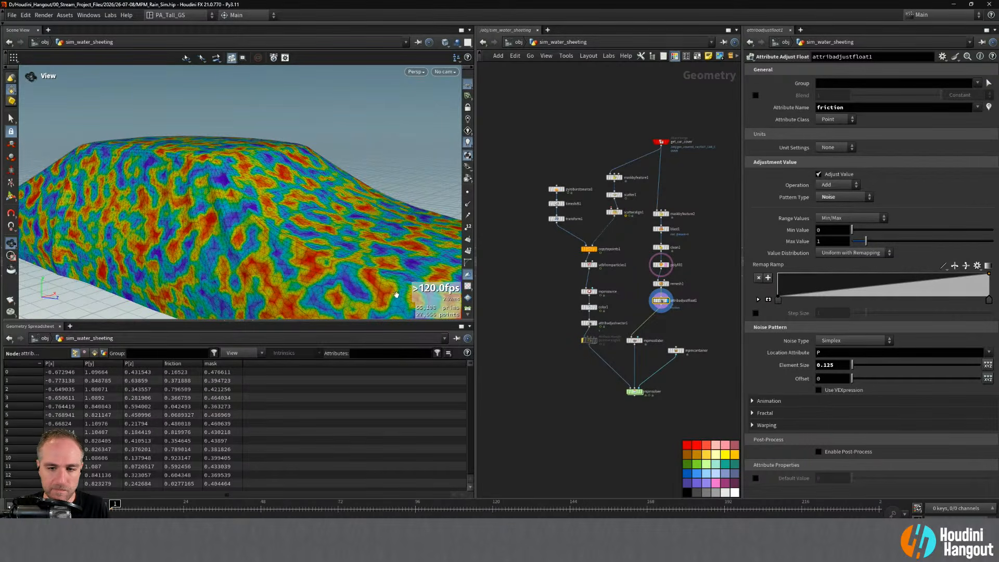
- Set the mpmcollider's Friction to 1
left_click(634, 341)
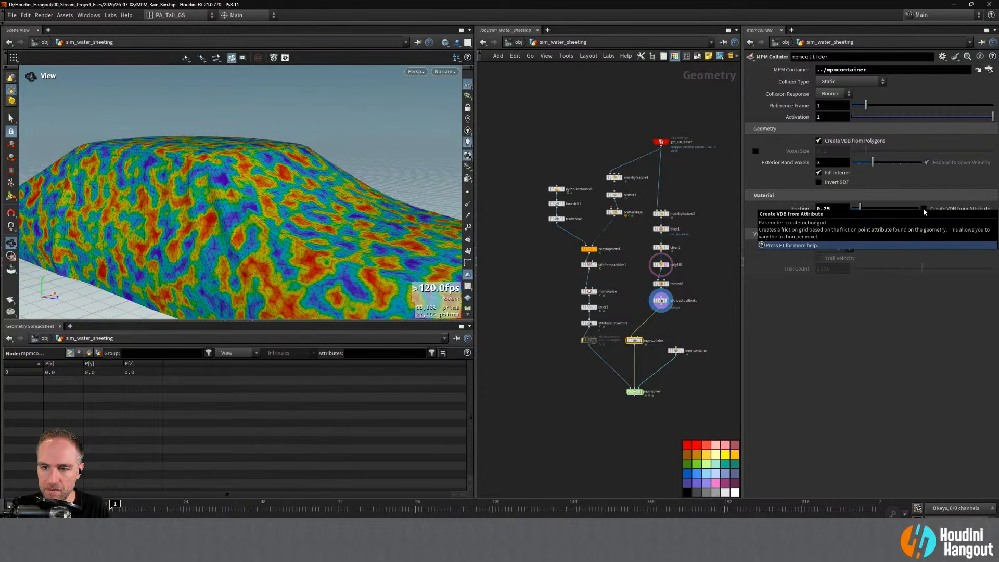
double_click(824, 210)
type("1")
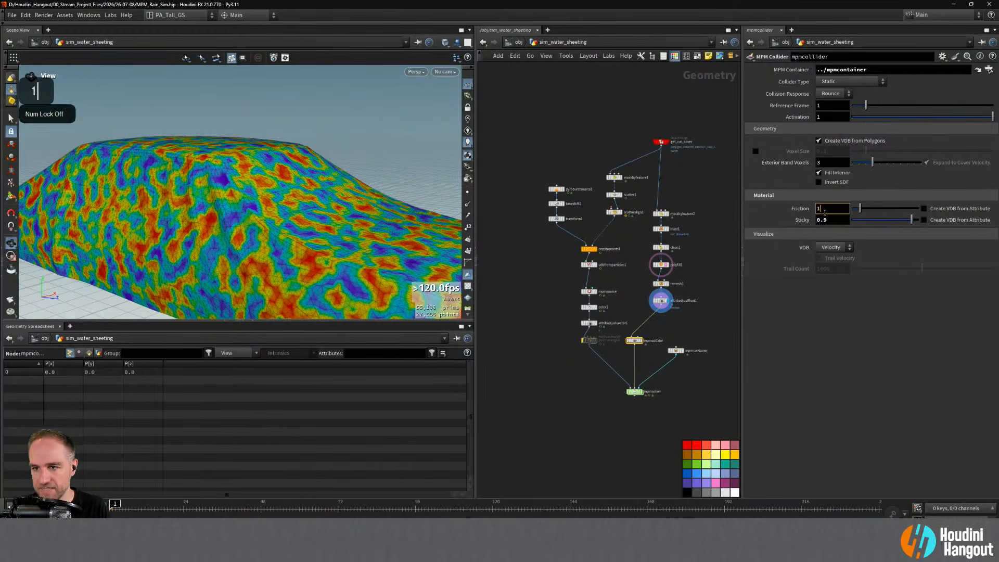
key("Return")
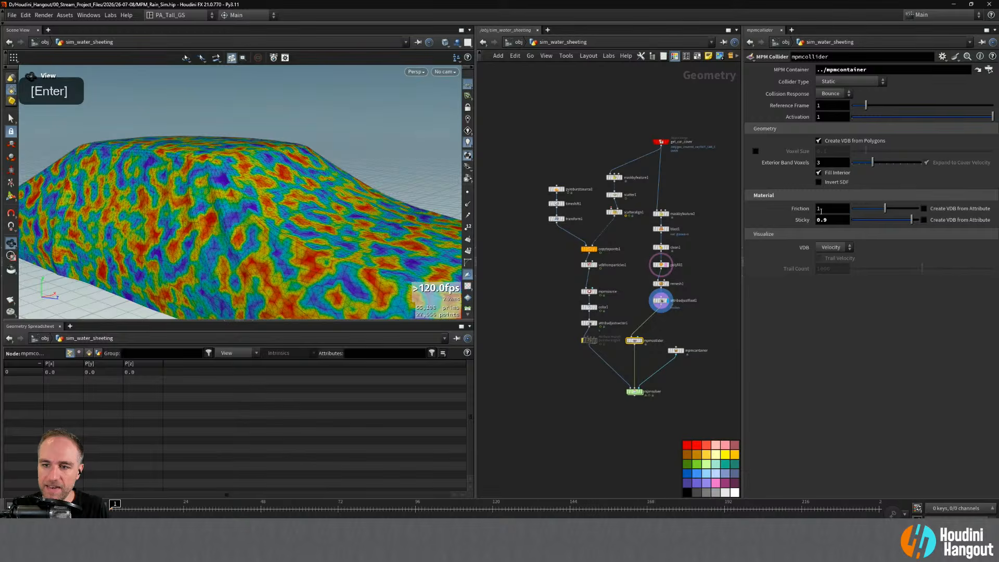
- Set the Min Value of attribadjustfloat1's friction noise to 0.25
left_click(660, 300)
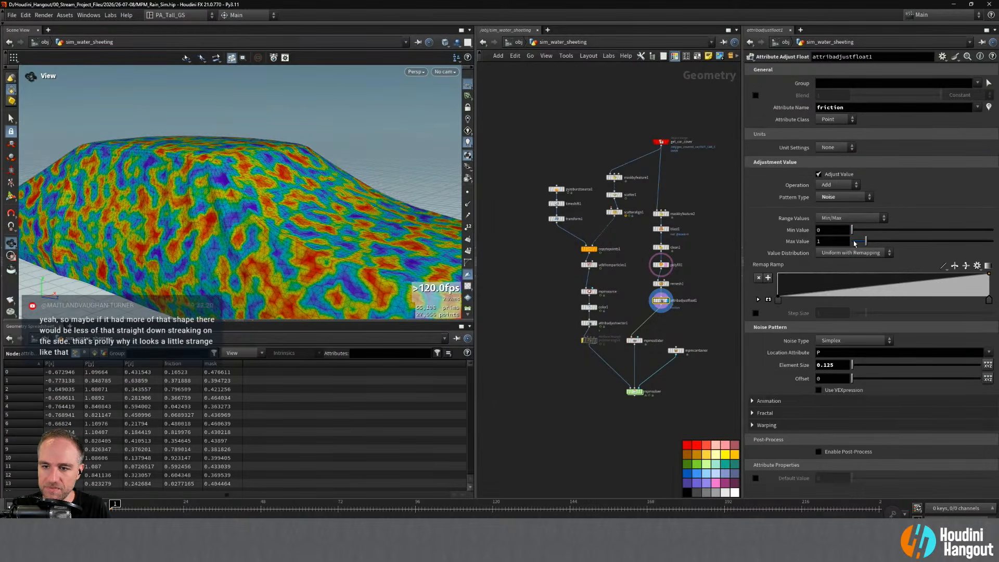
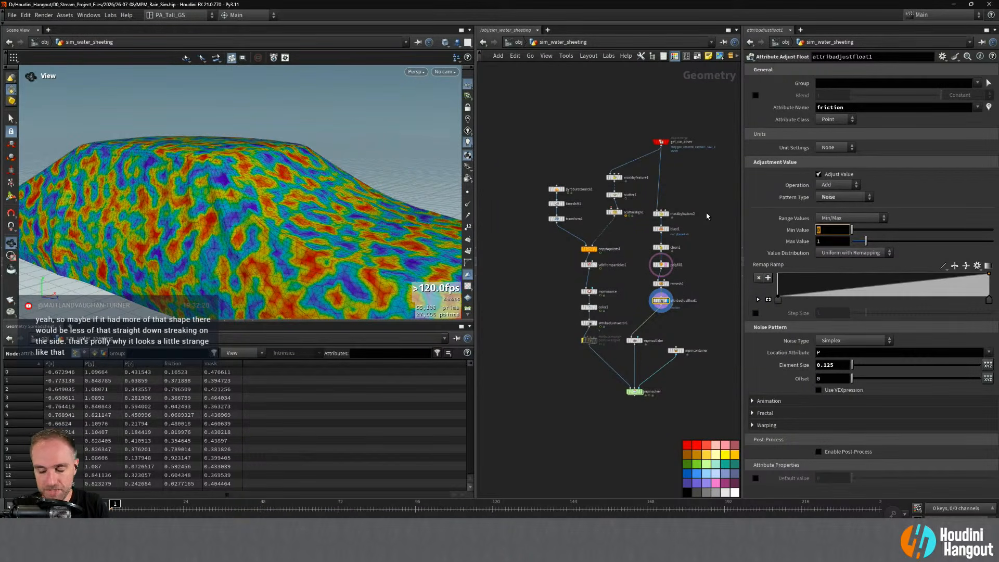
type(".25")
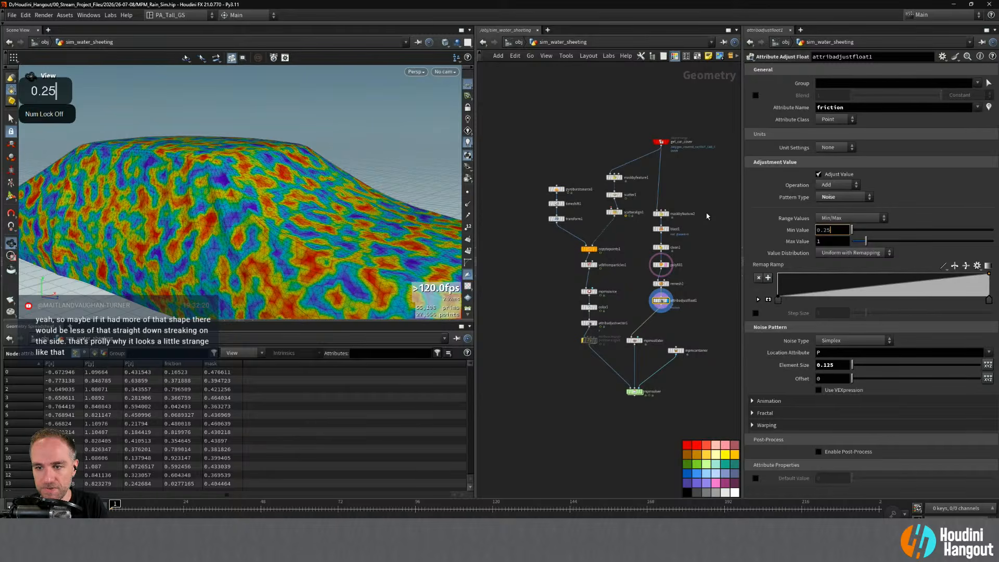
double_click(819, 242)
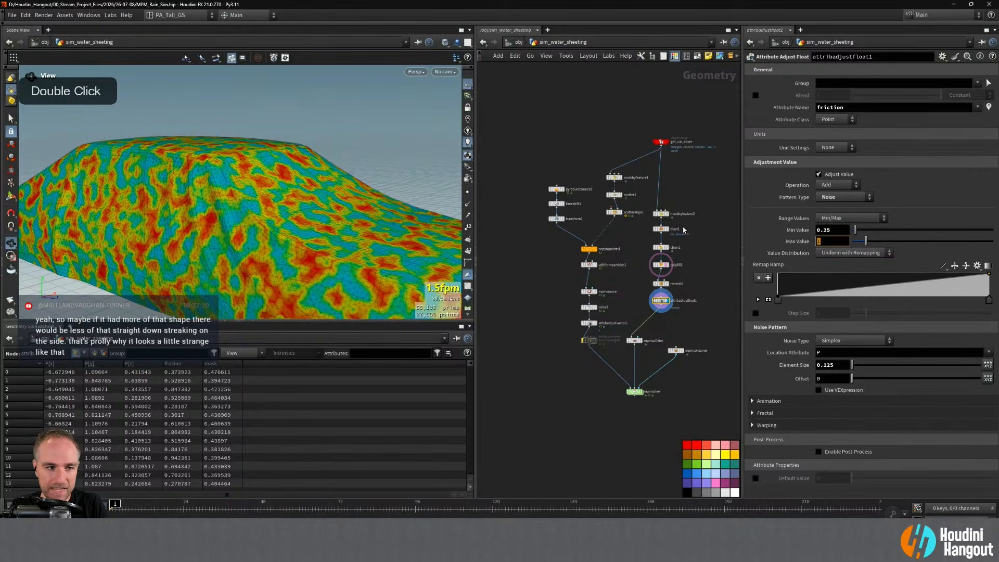
left_click(722, 220)
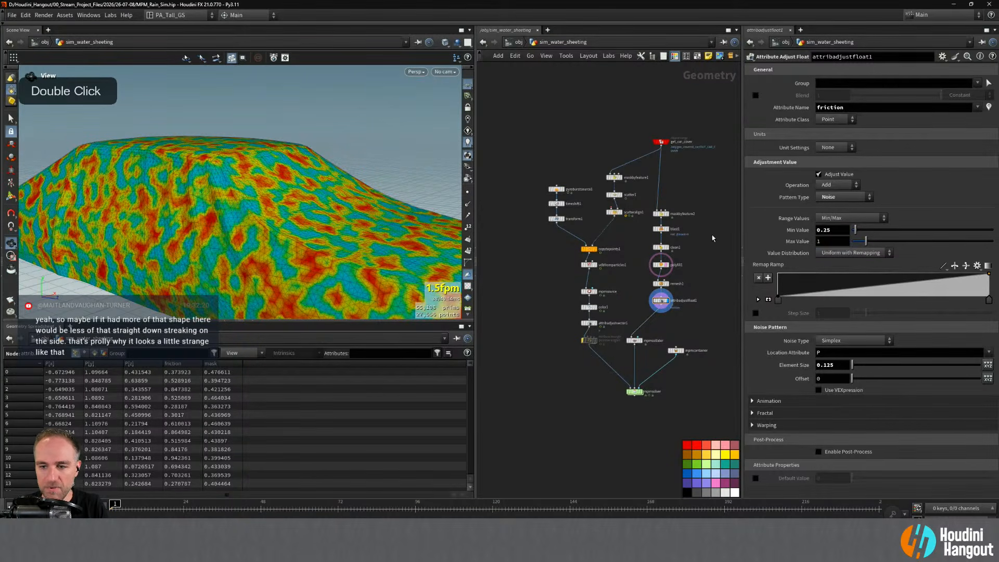
- Enable Create VDB from Attribute for the mpmcollider's Friction, display the collider and check its node info
left_click(635, 341)
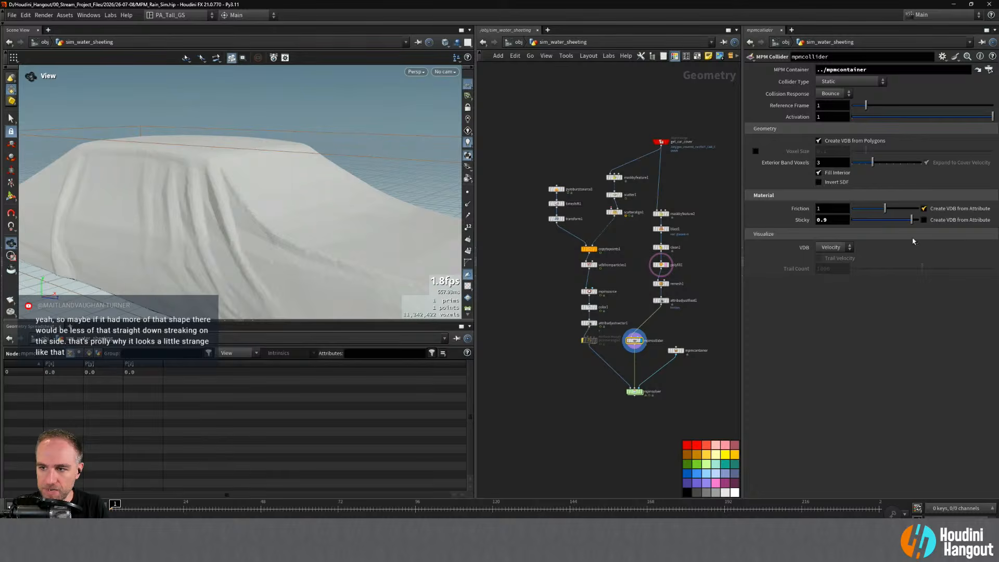
middle_click(635, 341)
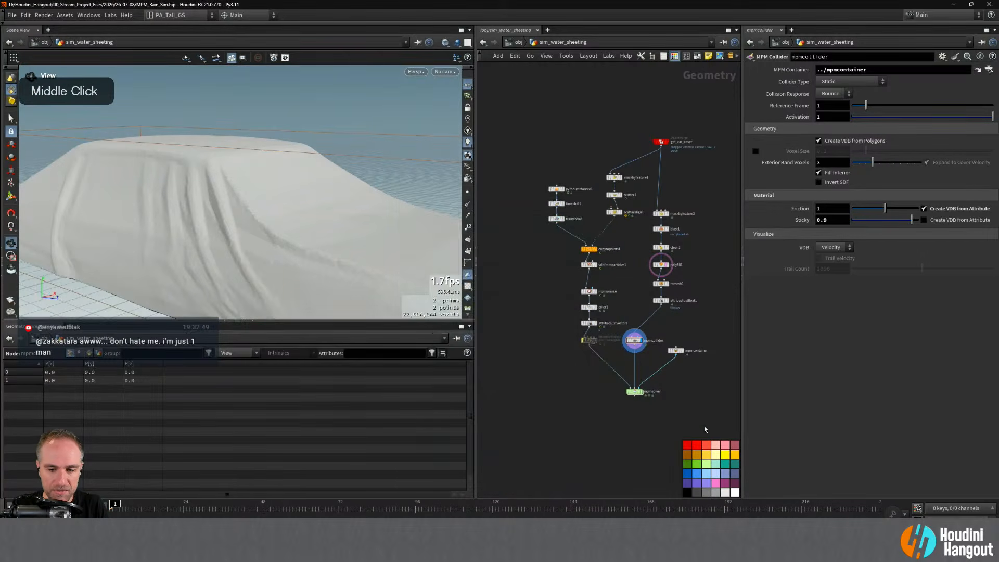
- Display the mpmsolver and review its collision settings and its main solver settings
left_click(642, 392)
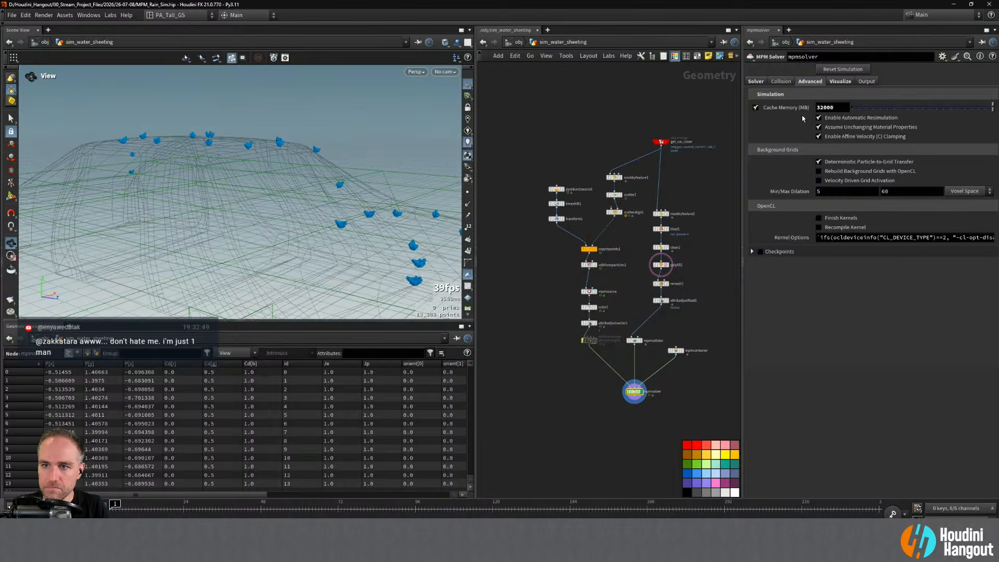
left_click(774, 82)
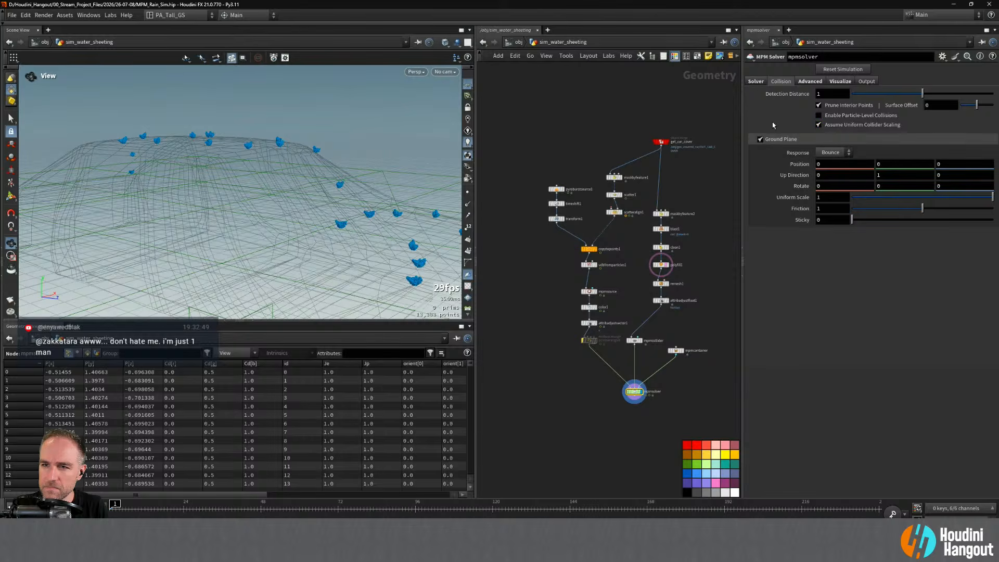
left_click(753, 81)
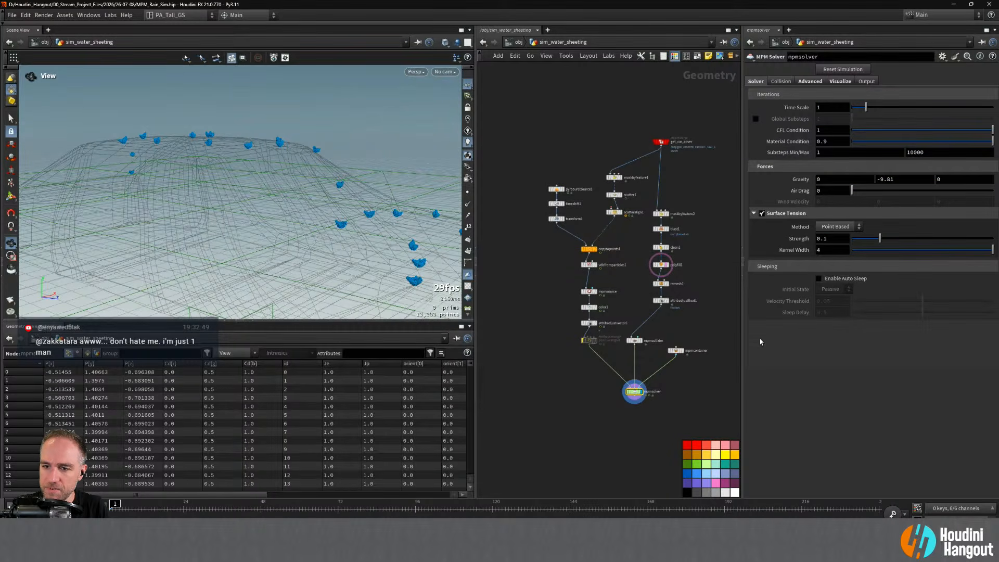
- Keep the mpmsolver's surface tension Method at Point Based and set its Air Drag to 0.25
left_click(827, 228)
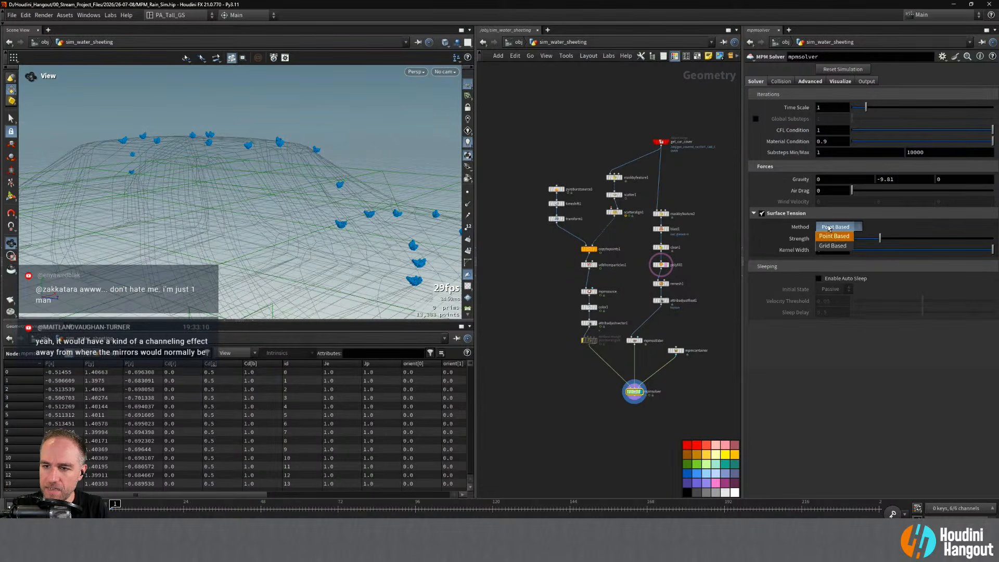
left_click(827, 229)
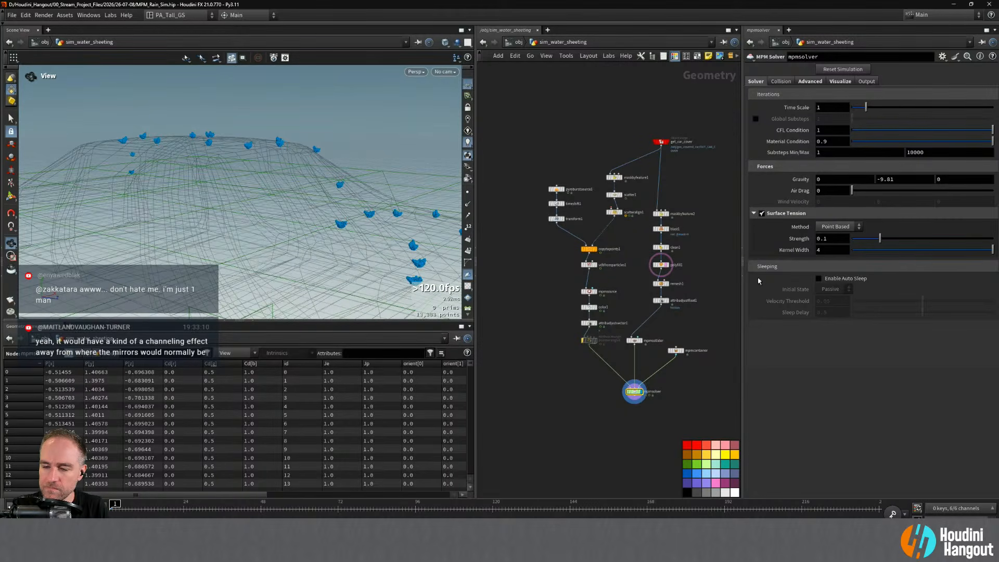
double_click(832, 190)
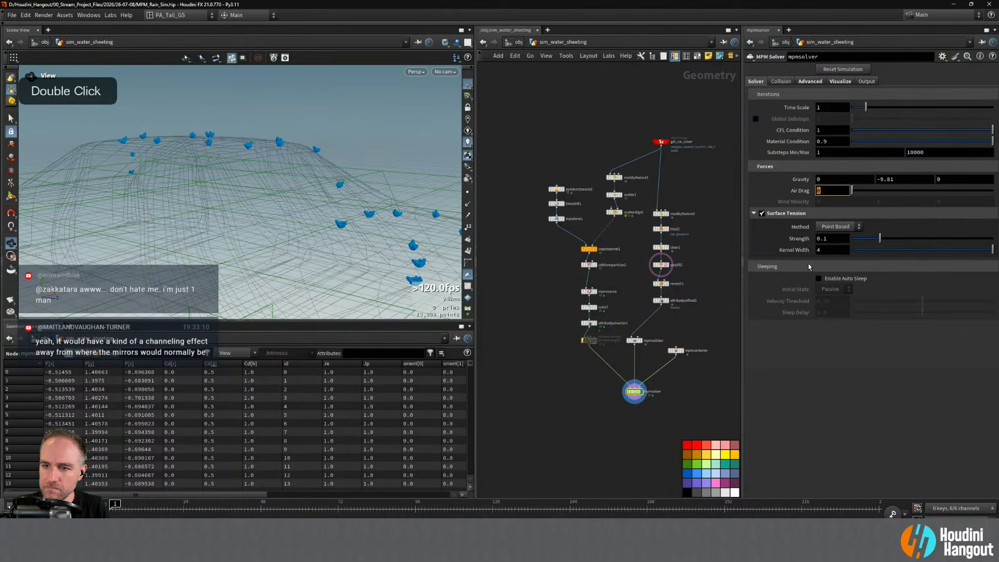
type("1")
key("Return")
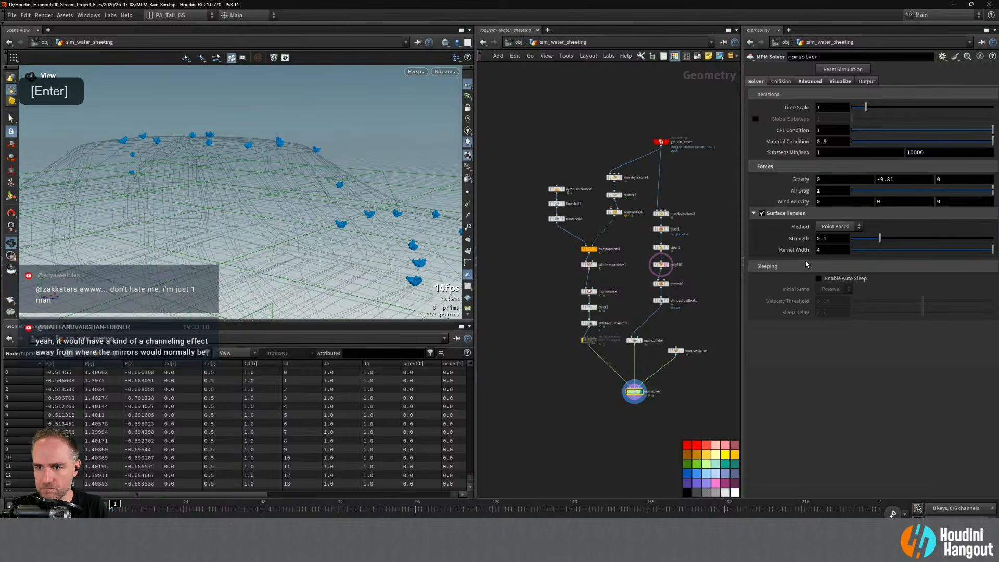
double_click(828, 192)
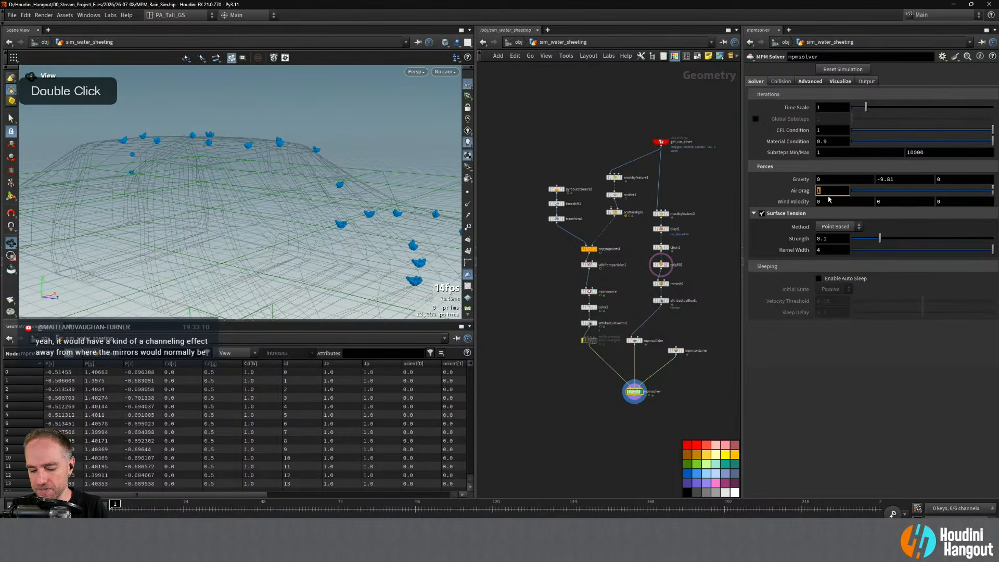
key("Num_Lock")
type("0.25")
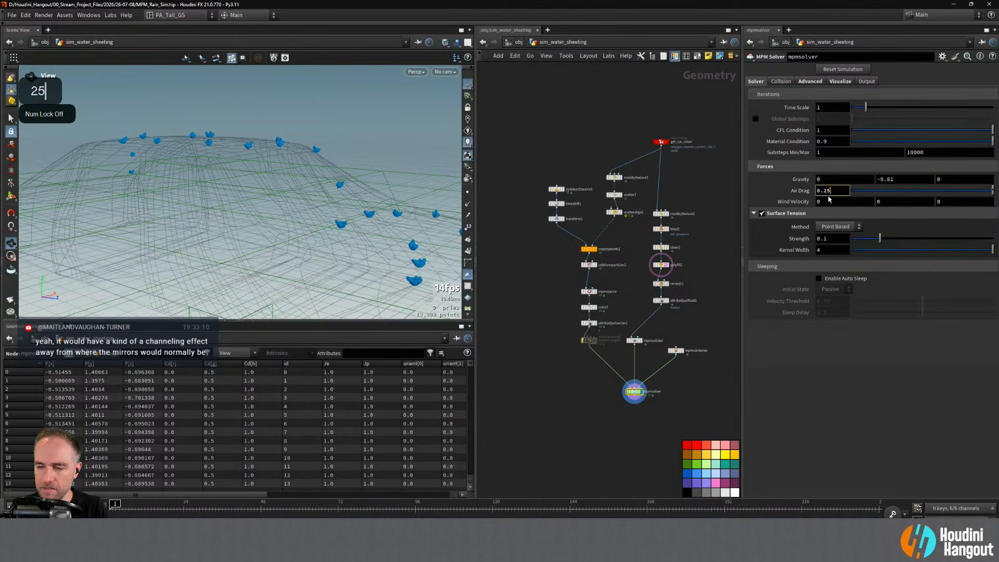
key("Return")
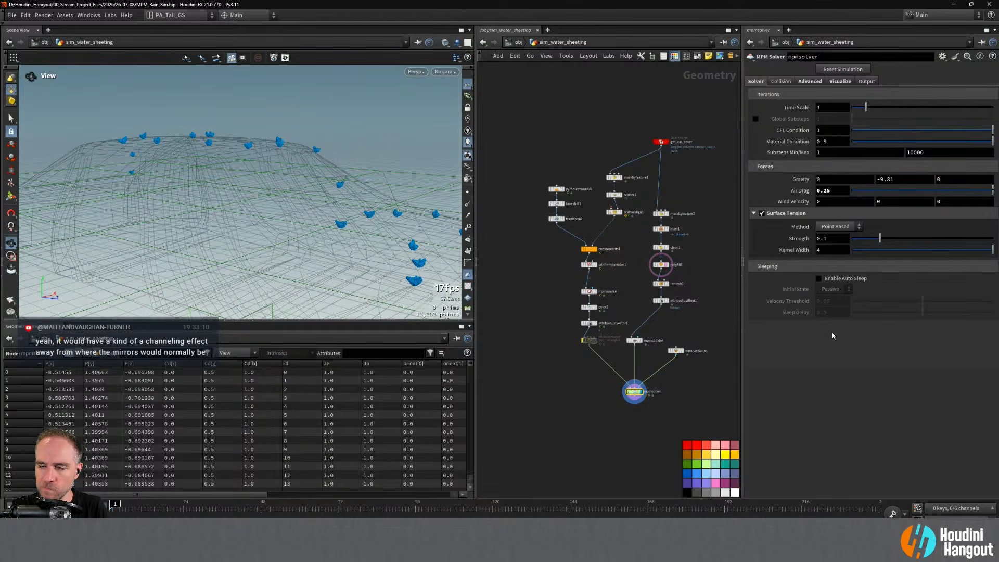
- Review the mpmsolver's advanced, visualization and output settings, and return to its main solver settings
left_click(812, 82)
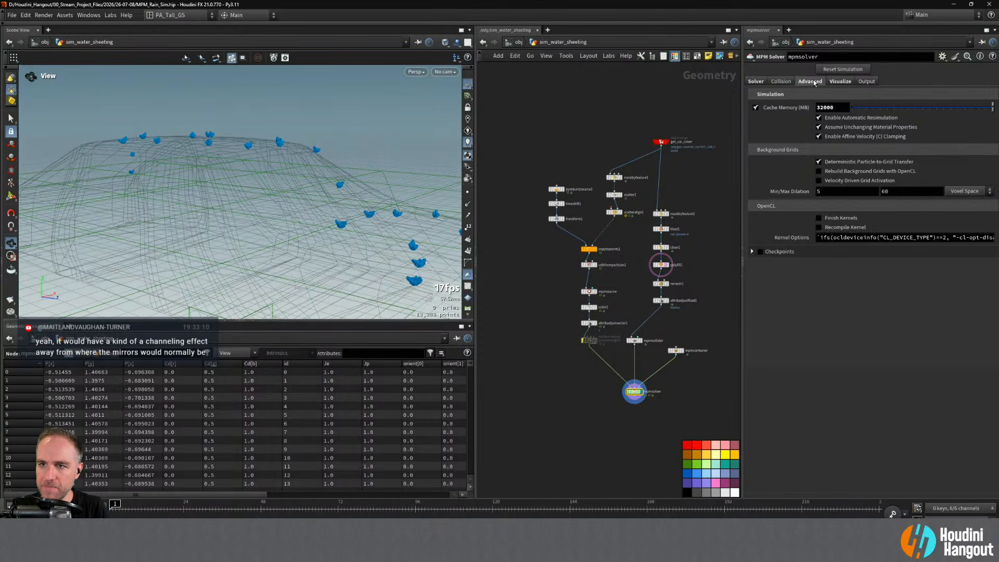
left_click(843, 83)
left_click(866, 84)
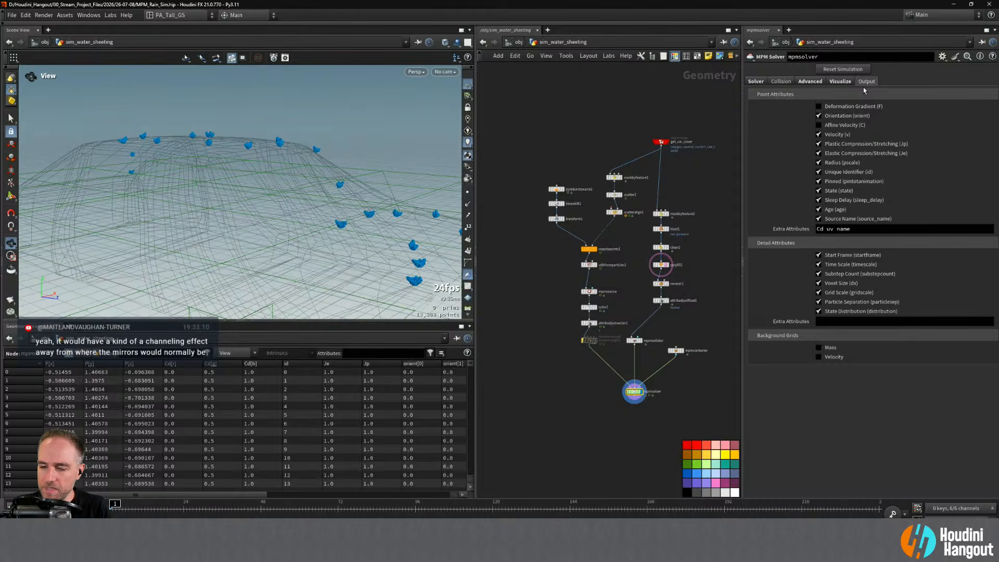
left_click(756, 81)
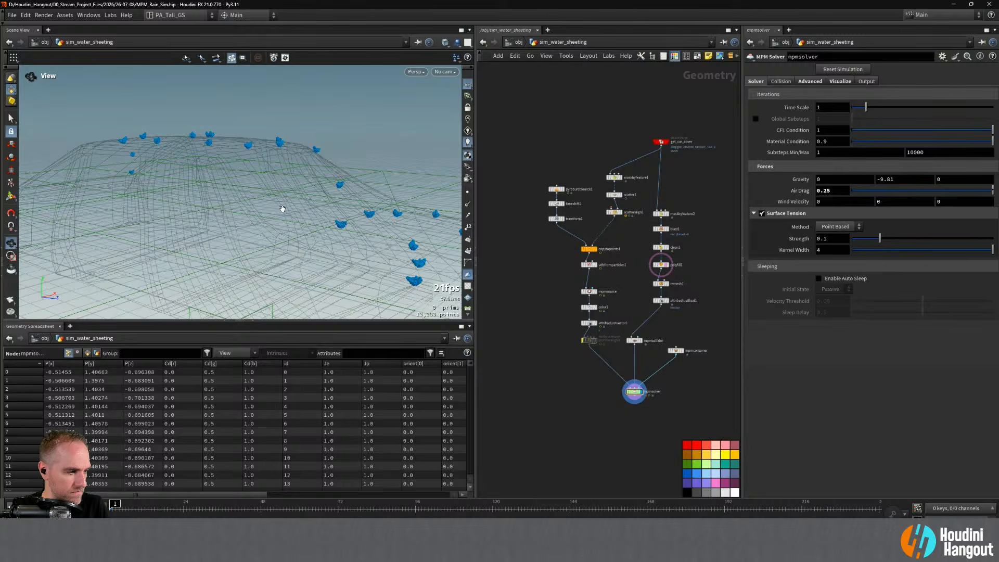
- Frame the whole covered car, run the simulation to frame 25 and scrub back to frame 17 to check the water
right_click_drag(311, 203, 281, 206, "alt")
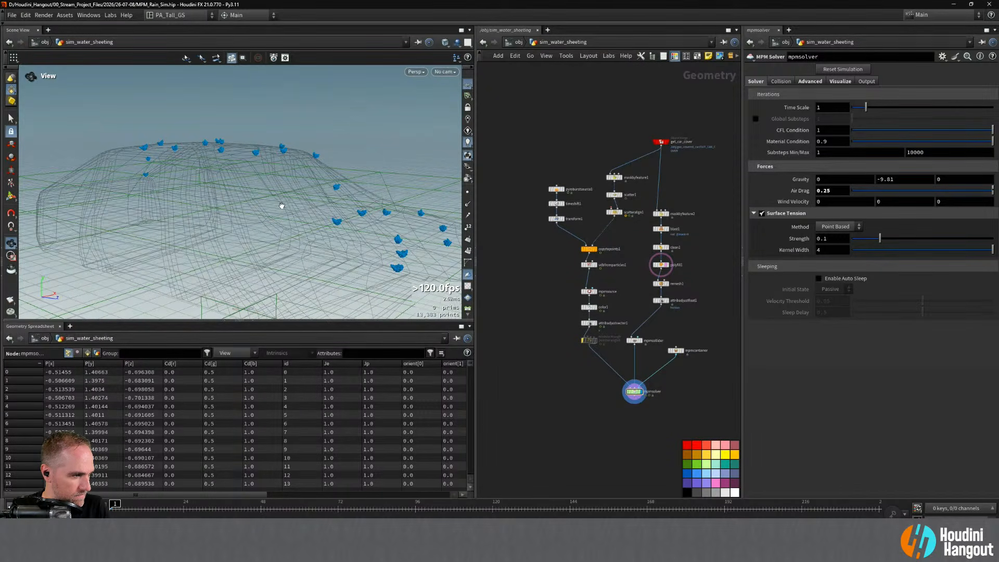
right_click_drag(281, 205, 258, 219, "alt")
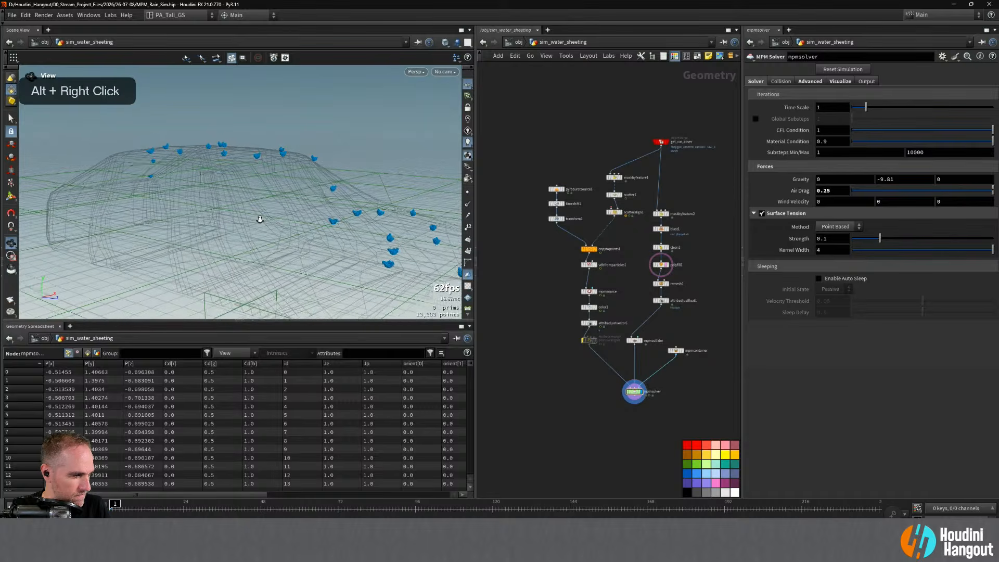
middle_click_drag(259, 219, 241, 233, "alt")
right_click_drag(242, 233, 265, 224, "alt")
mouse_move(264, 224)
middle_mouse_down("alt")
mouse_move(273, 217)
mouse_move(258, 207)
middle_mouse_up("alt")
left_click_drag(255, 211, 283, 216, "alt")
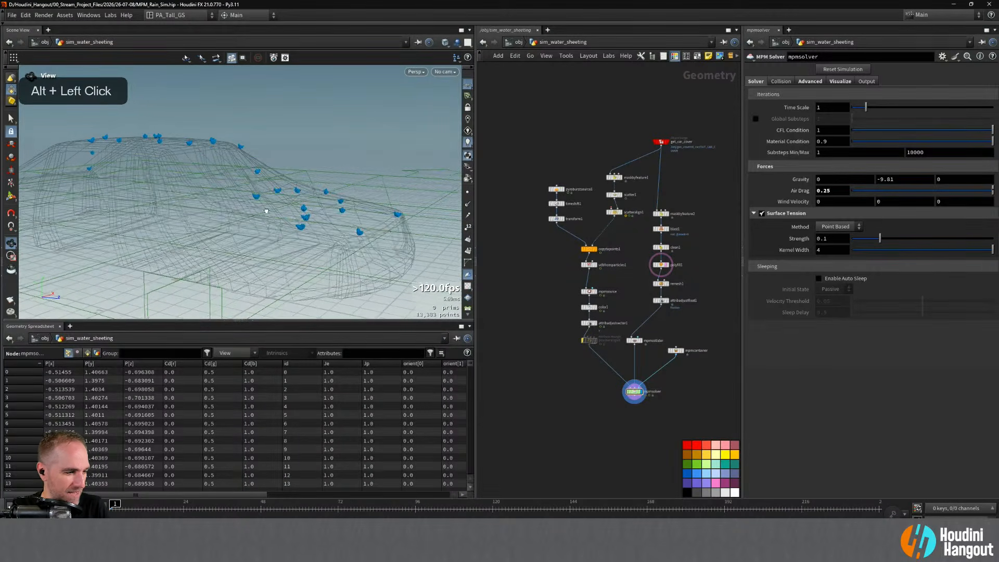
right_click_drag(284, 216, 263, 216, "alt")
middle_click_drag(264, 217, 300, 206, "alt")
left_click_drag(300, 206, 282, 211, "alt")
left_click(639, 394)
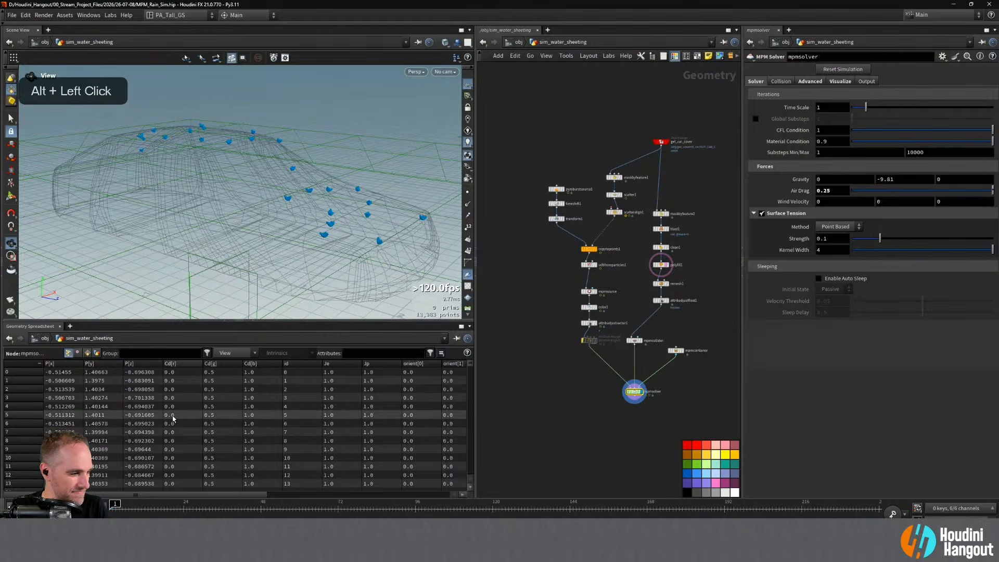
right_click_drag(301, 160, 283, 182, "alt")
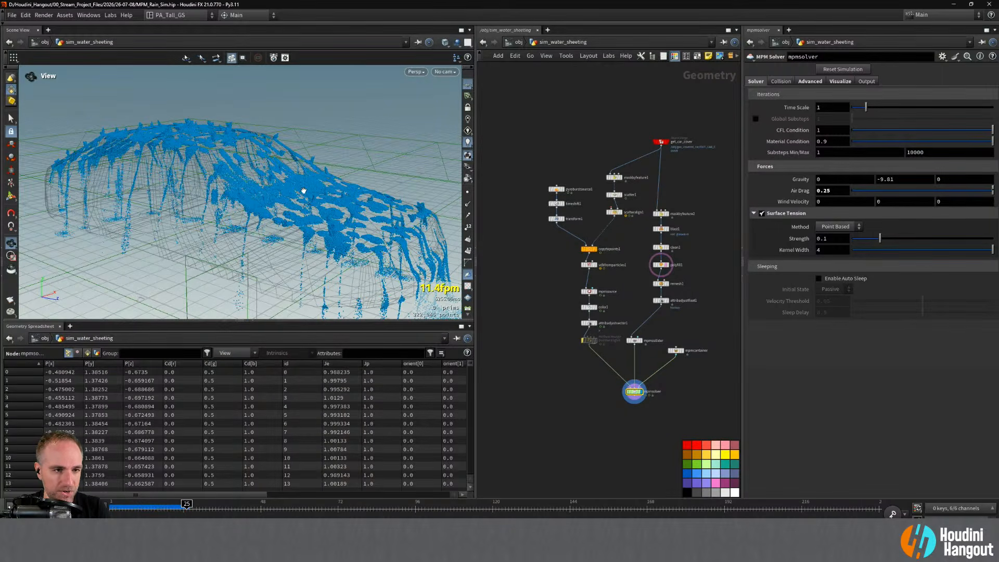
left_click_drag(186, 504, 161, 504)
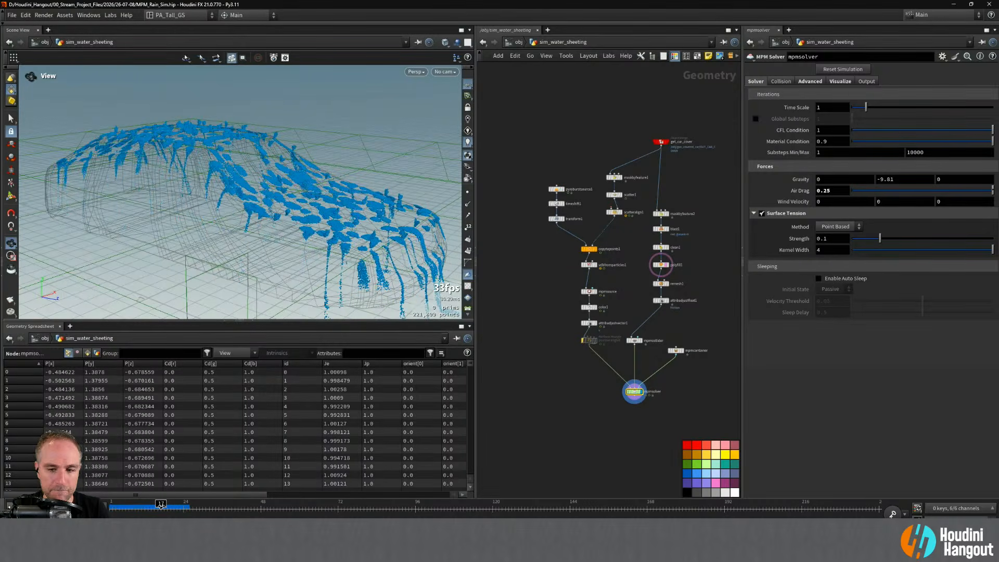
- Try Color From Attribute with Jp on the mpmsolver's particles and switch it off again
left_click(839, 81)
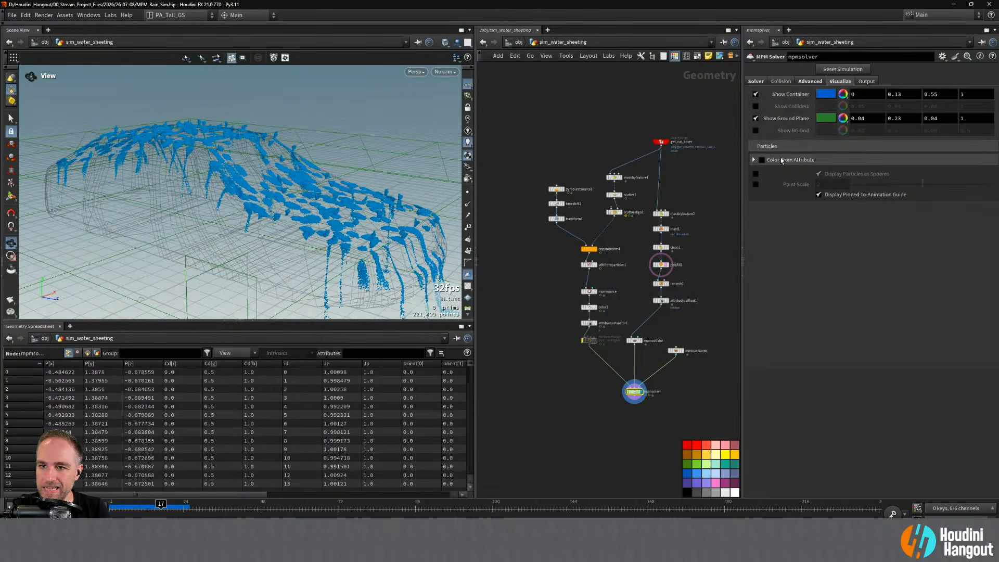
left_click(753, 160)
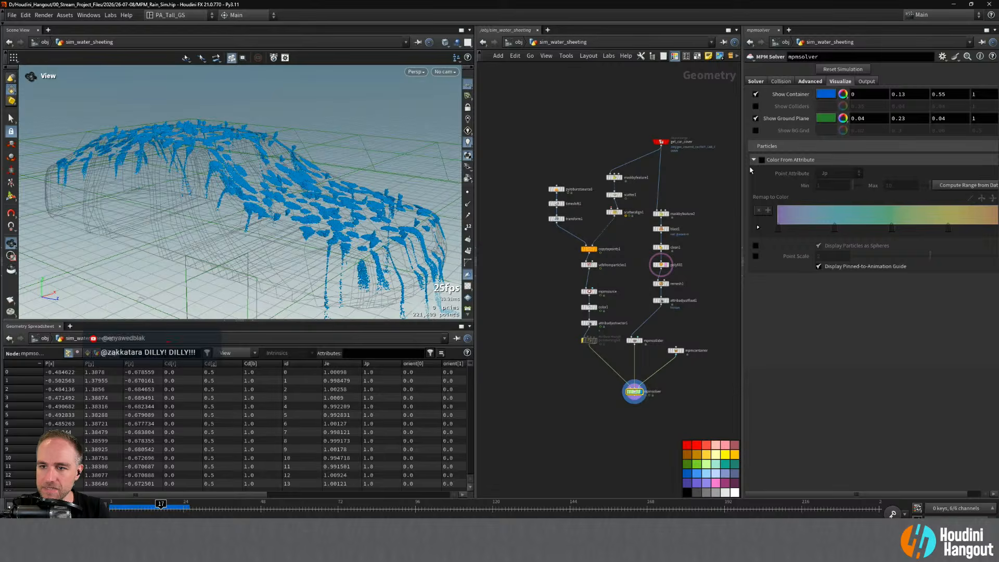
left_click(762, 160)
left_click(849, 175)
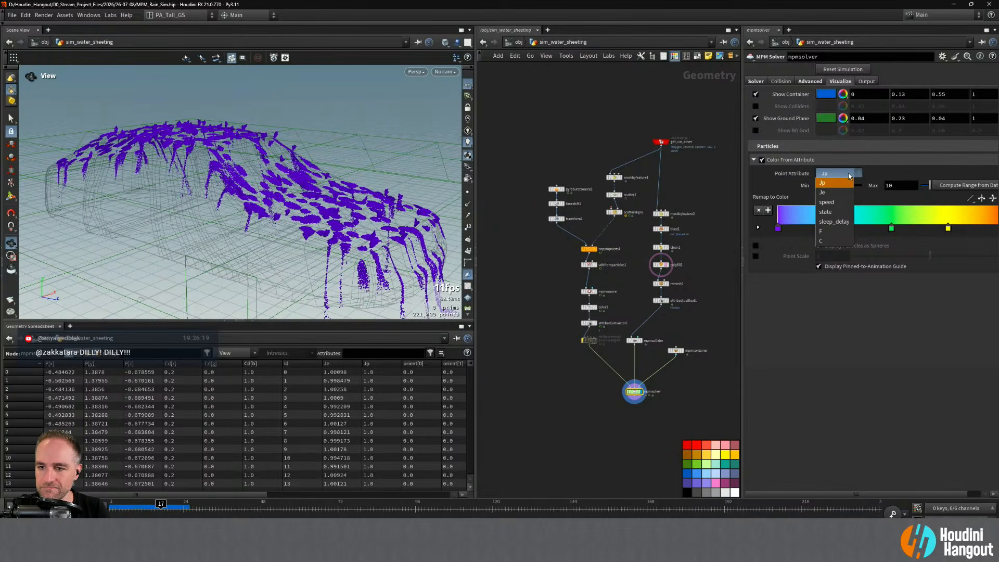
left_click(905, 167)
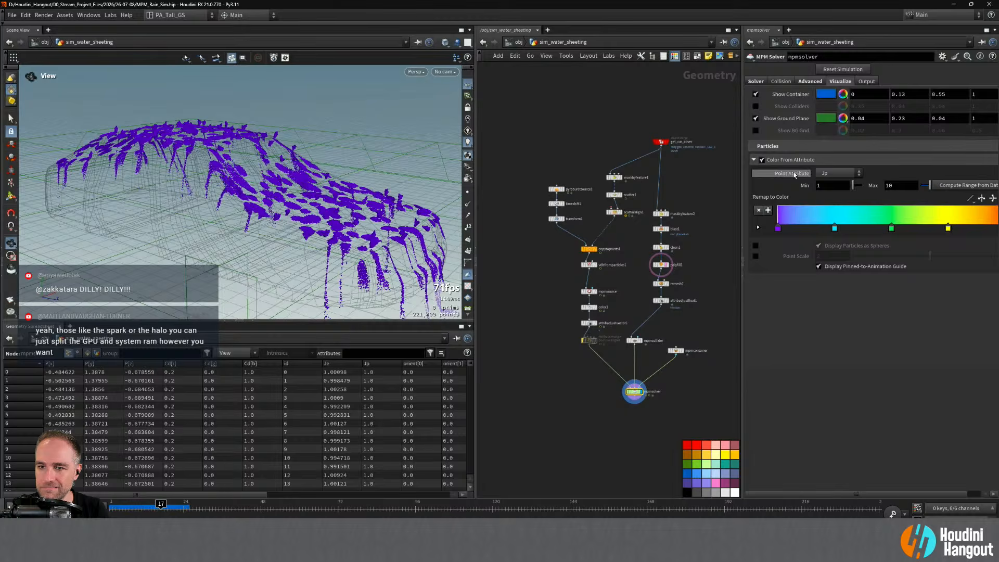
left_click(761, 159)
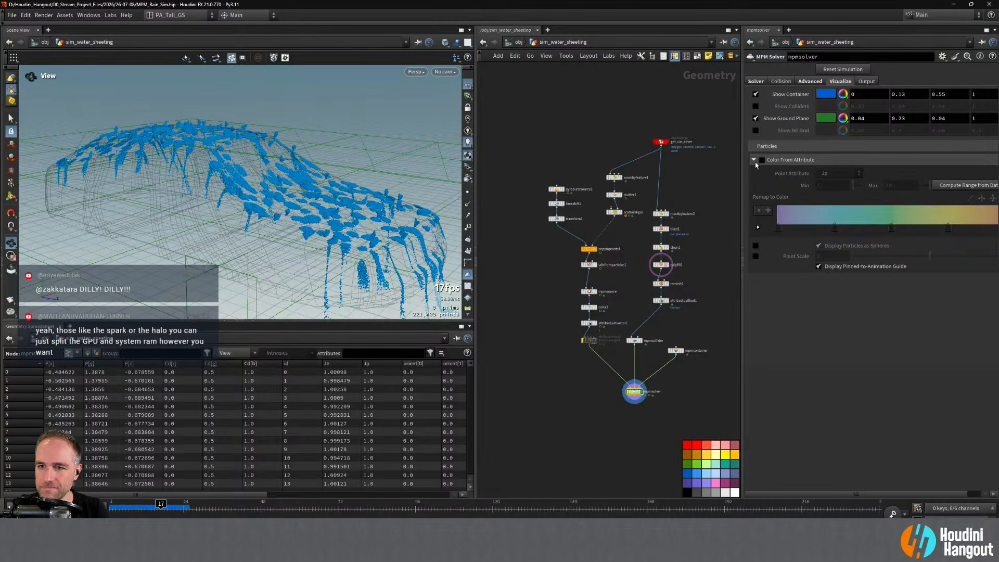
left_click(753, 160)
- Examine the water sheets and drips along the car's roof, side and front from close up and several angles
right_click_drag(244, 189, 328, 151, "alt")
left_click_drag(327, 151, 249, 176, "alt")
right_click_drag(250, 176, 300, 162, "alt")
left_click_drag(300, 161, 287, 149, "alt")
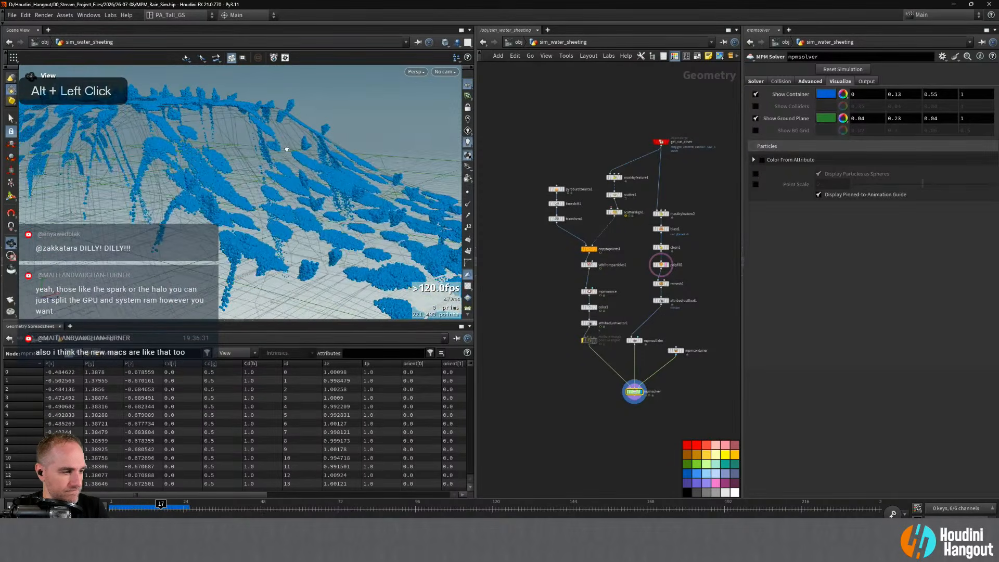
right_click_drag(286, 150, 297, 155, "alt")
left_click_drag(297, 155, 257, 163, "alt")
right_click_drag(295, 173, 276, 165, "alt")
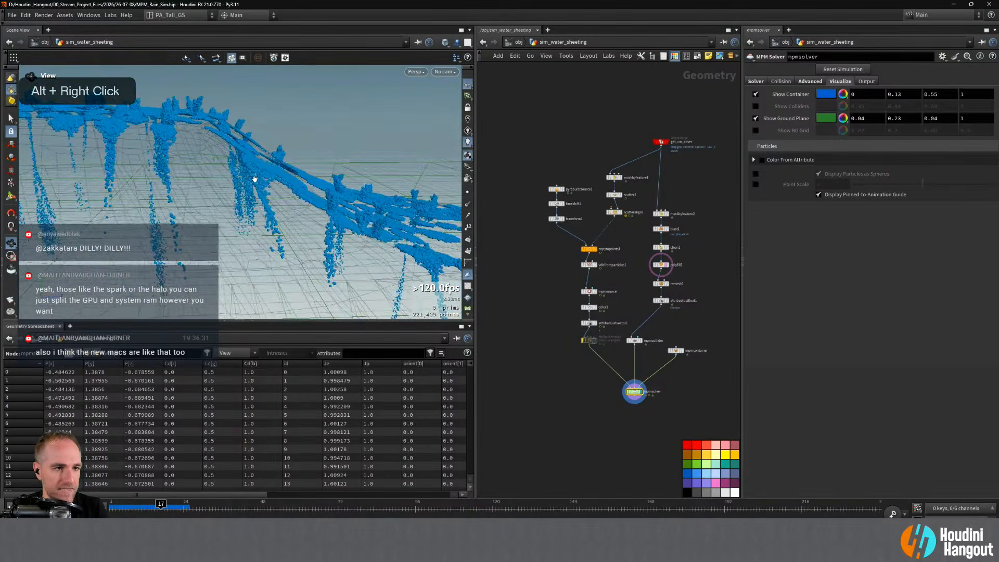
left_click_drag(276, 165, 294, 171, "alt")
middle_click_drag(294, 172, 289, 200, "alt")
left_click_drag(289, 200, 299, 195, "alt")
mouse_move(300, 195)
right_mouse_down("alt")
mouse_move(288, 187)
mouse_move(307, 180)
right_mouse_up("alt")
mouse_move(307, 179)
left_mouse_down("alt")
mouse_move(291, 190)
mouse_move(302, 173)
left_mouse_up("alt")
middle_click_drag(345, 147, 361, 156, "alt")
right_click_drag(362, 156, 245, 174, "alt")
left_click_drag(404, 151, 369, 161, "alt")
- Reconnect the output of attribadjustfloat1 to the mpmcollider and select the collider
left_click(660, 301)
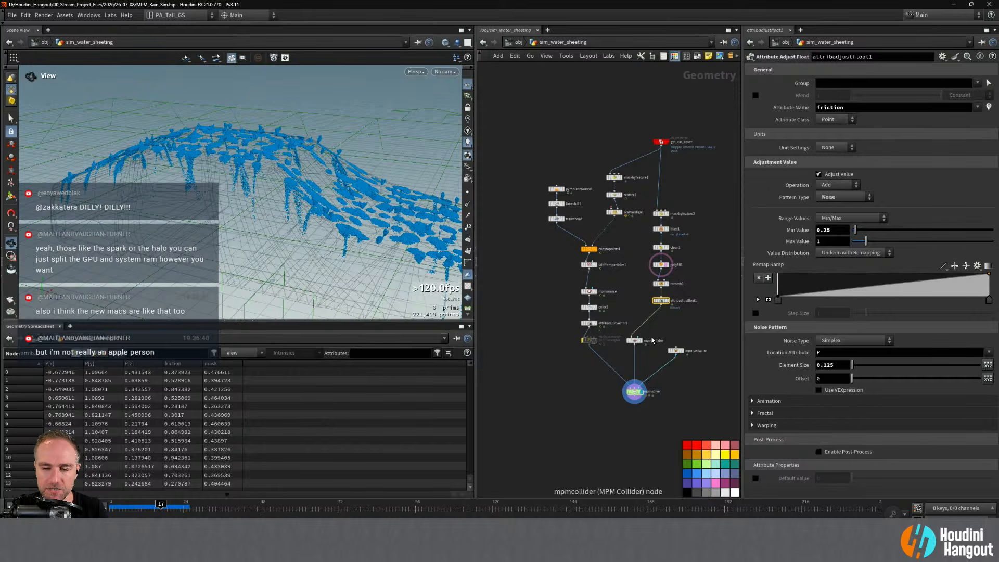
left_click(636, 340)
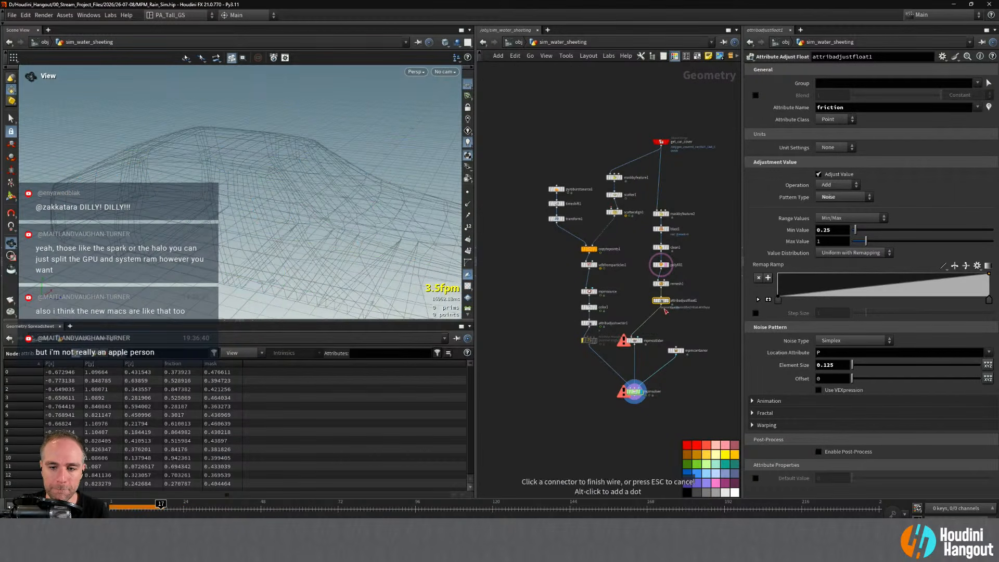
left_click(633, 342)
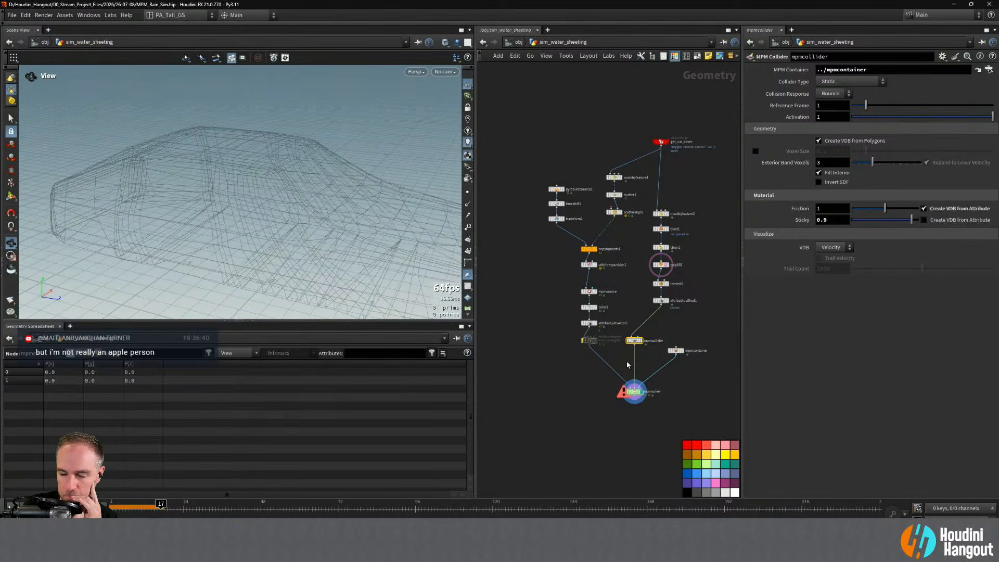
- Enable the mpmcollider's own Voxel Size, display the collider and set the voxel size to 0.05
left_click(755, 151)
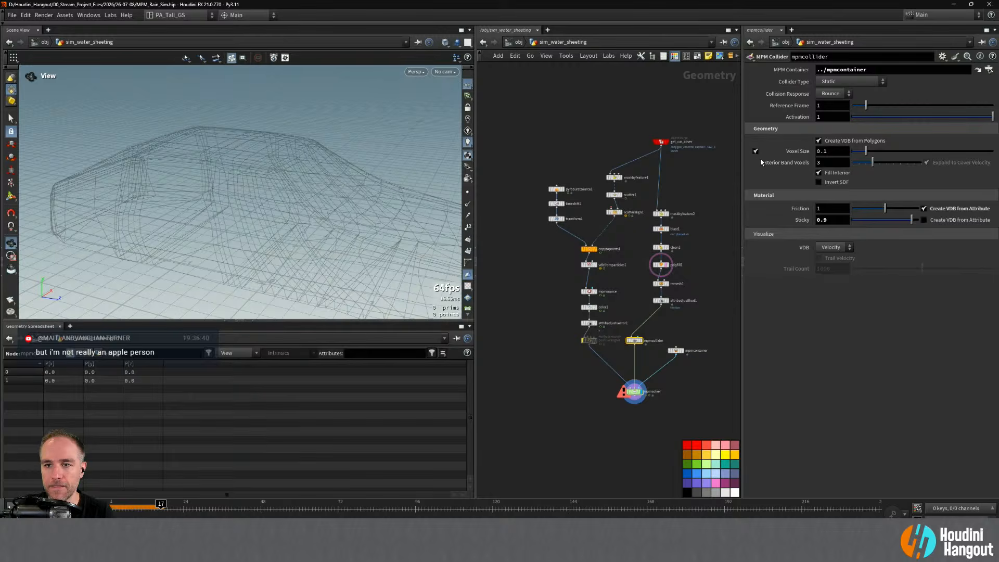
left_click(641, 341)
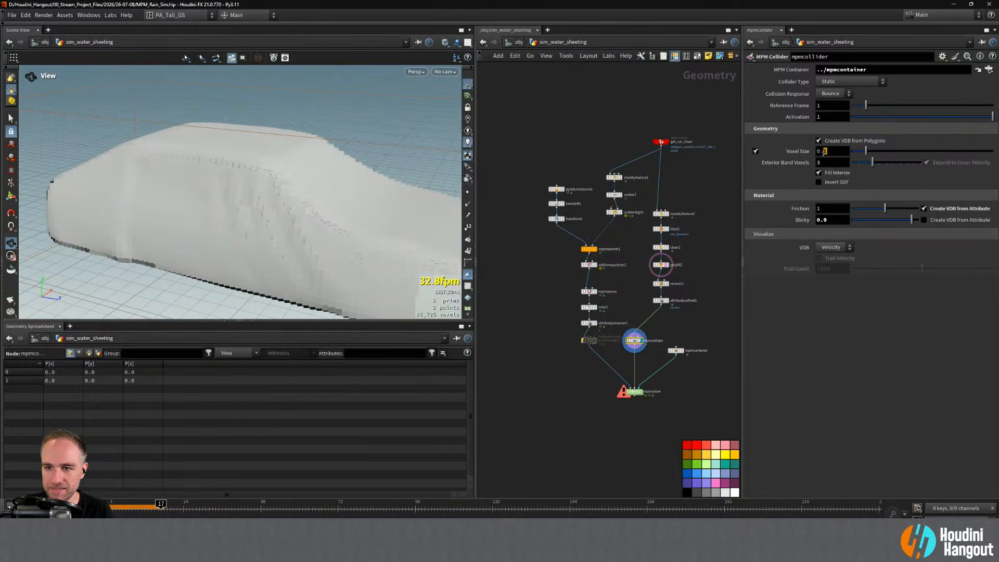
left_click_drag(824, 152, 857, 157)
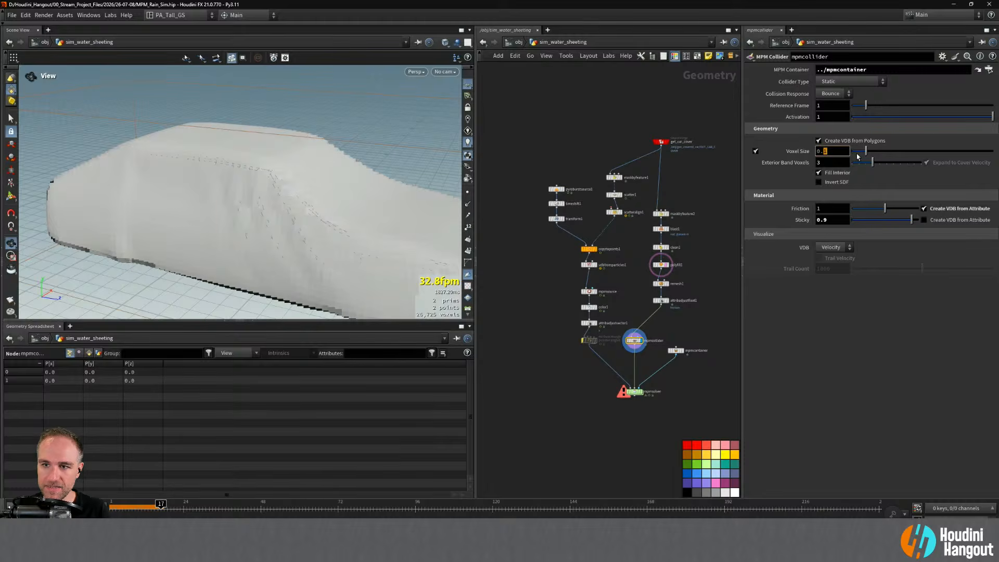
type("05")
key("Return")
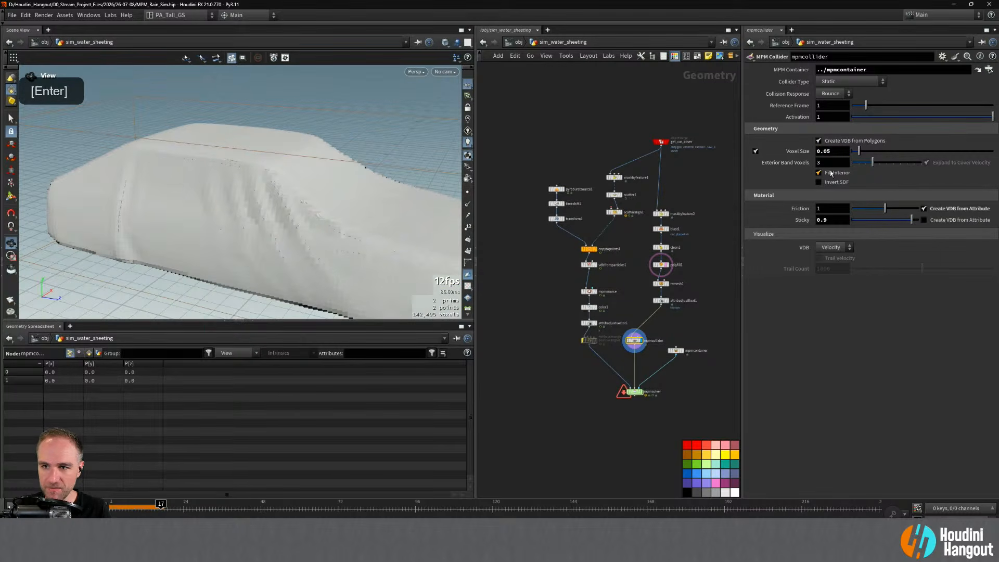
- Refine the mpmcollider's Voxel Size first to 0.025 and finally to 0.0125
left_click(826, 152)
type("2")
key("Return")
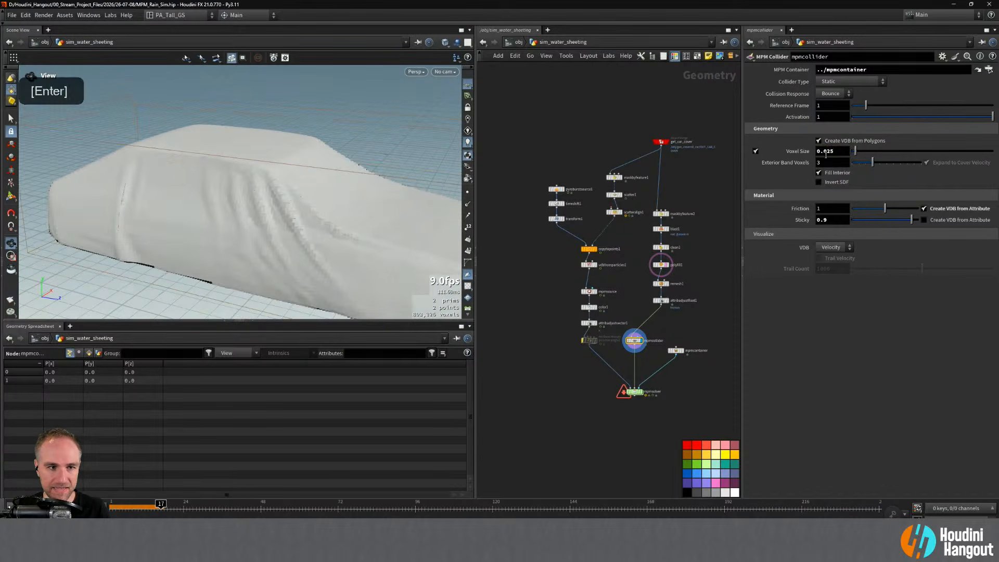
left_click_drag(834, 153, 827, 155)
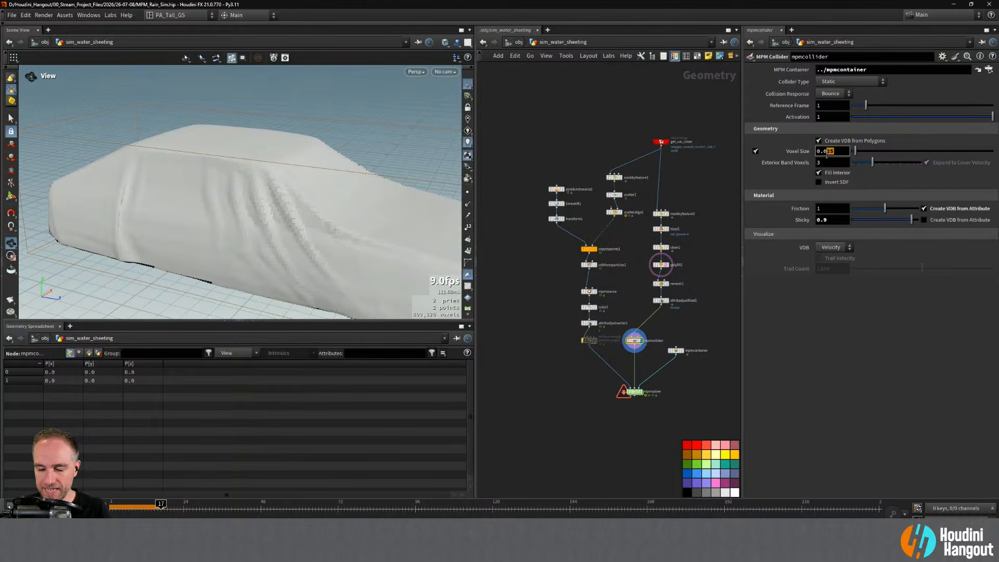
type("125")
key("Return")
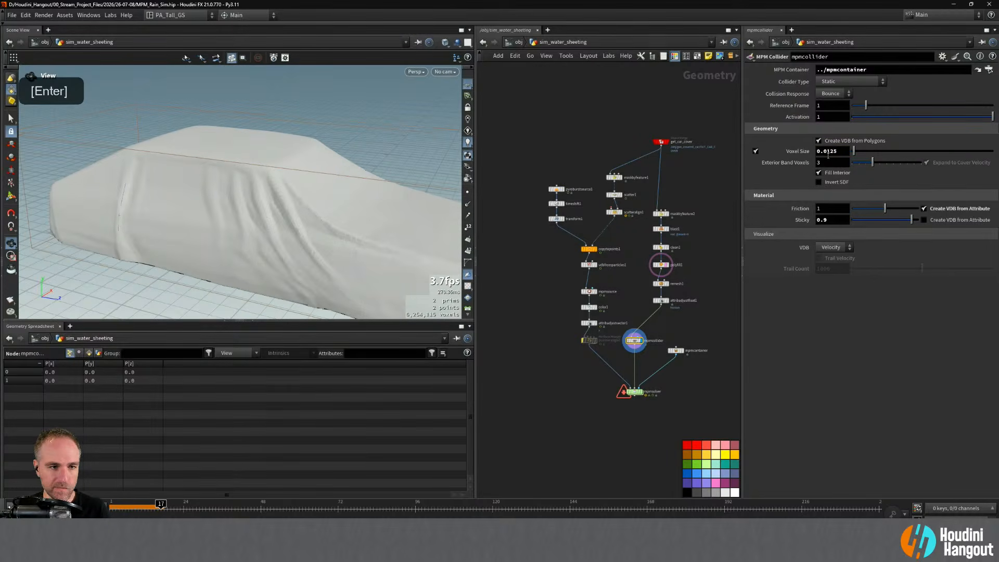
- Set the mpmcollider's Voxel Size to 0.02 and inspect the collider's cloth folds from several angles
mouse_move(320, 203)
left_mouse_down("alt")
mouse_move(290, 216)
mouse_move(313, 209)
left_mouse_up("alt")
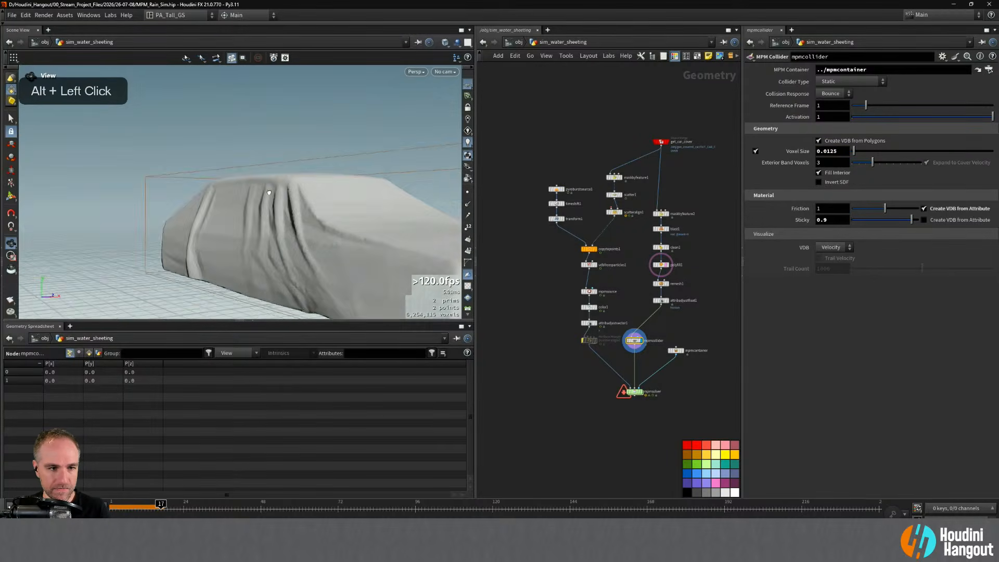
right_click_drag(312, 208, 312, 196, "alt")
middle_click_drag(312, 196, 333, 192, "alt")
double_click(832, 151)
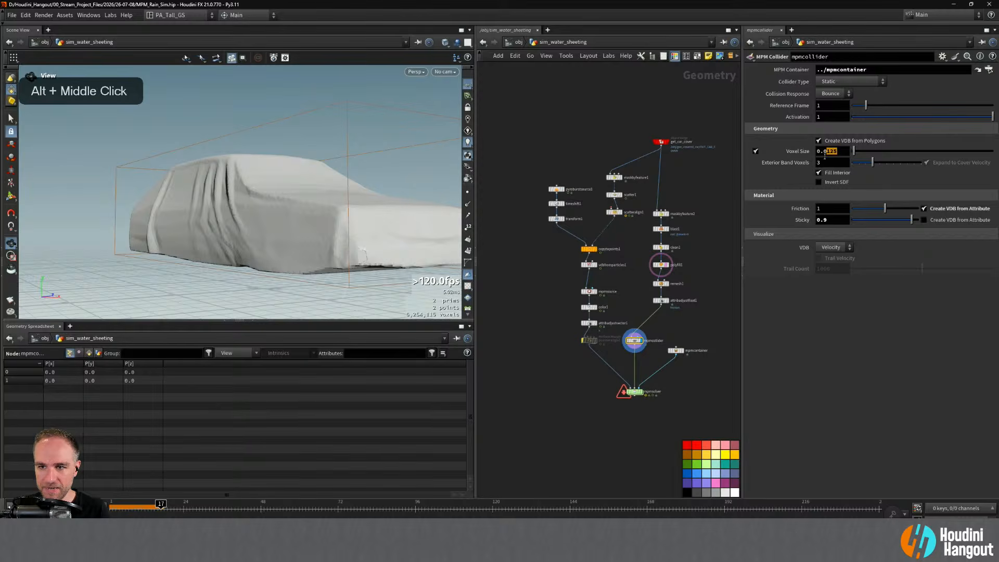
type("0.02")
key("Return")
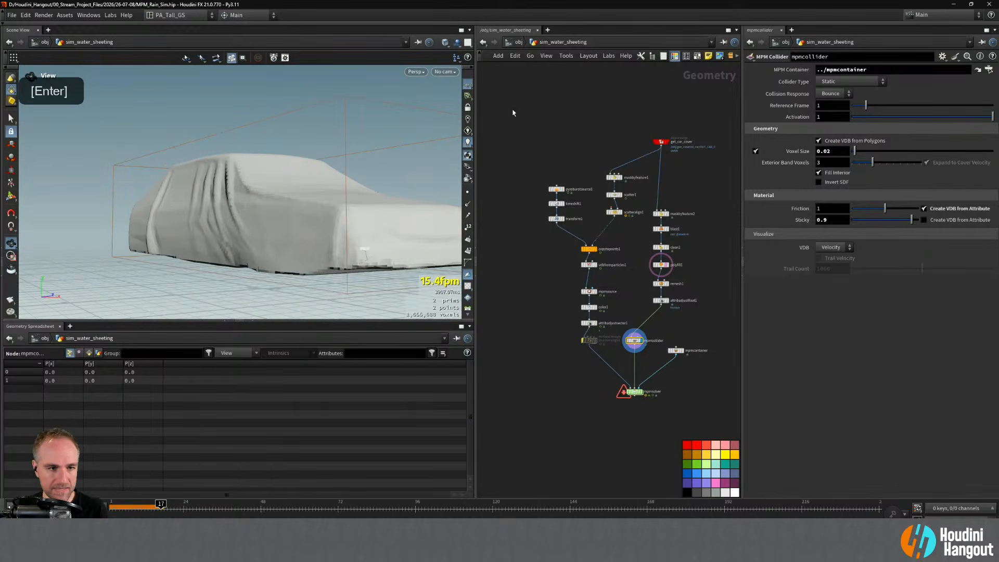
right_click_drag(194, 171, 212, 193, "alt")
left_click_drag(212, 193, 271, 218, "alt")
middle_click_drag(268, 200, 252, 222, "alt")
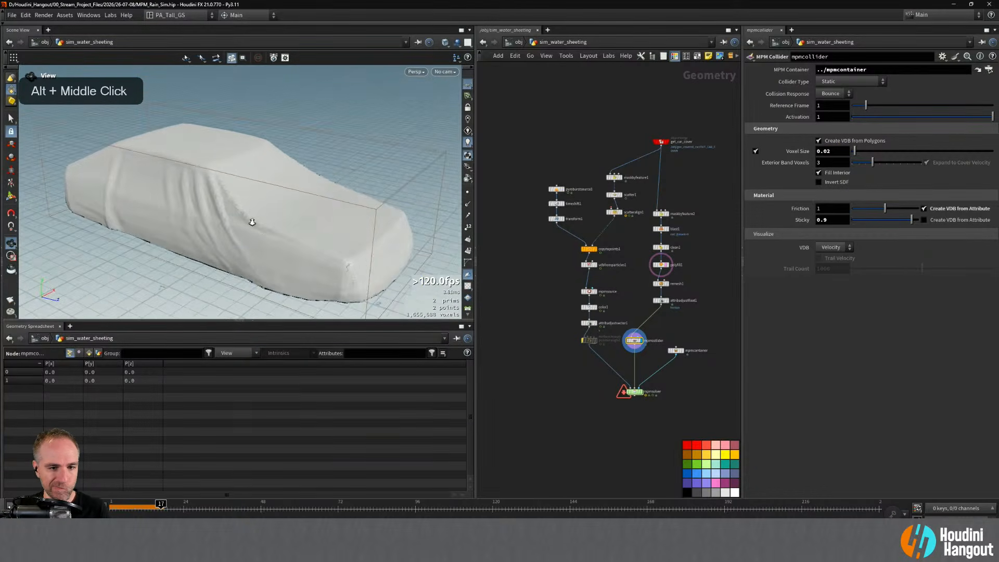
left_click_drag(252, 222, 261, 229, "alt")
middle_click_drag(261, 230, 243, 211, "alt")
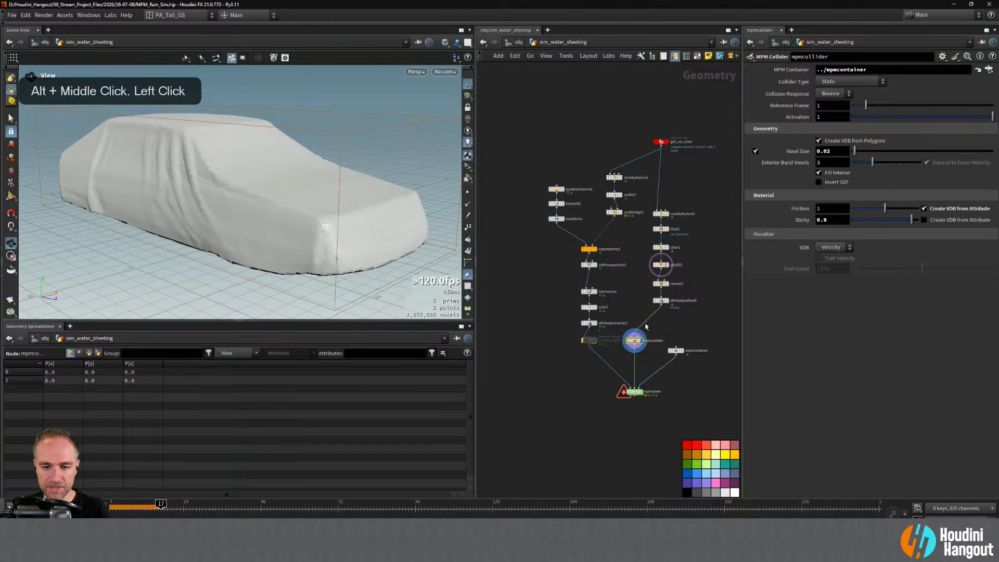
- Display the mpmsolver, reset its simulation and rerun the rain from the first frame to frame 16
left_click(641, 395)
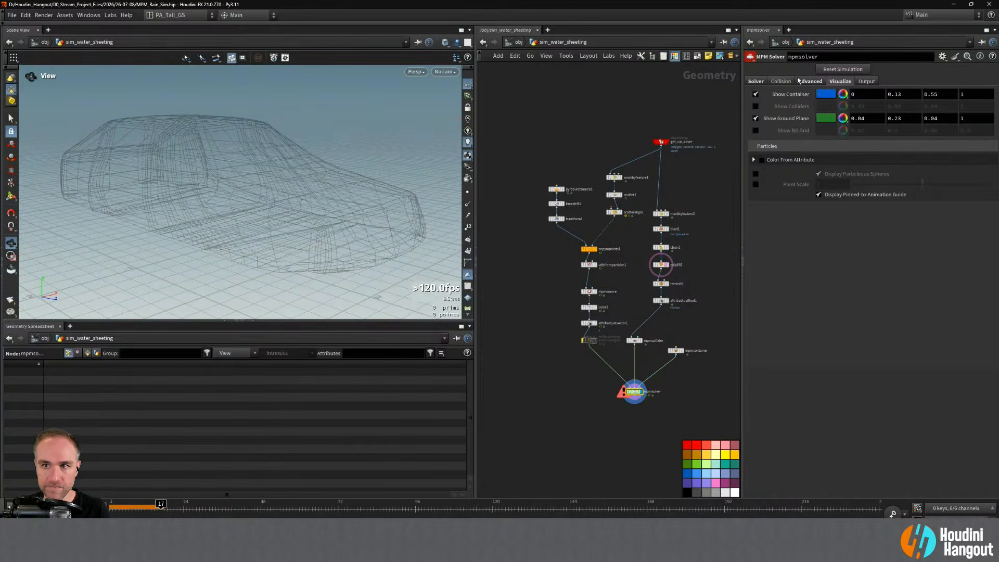
left_click(843, 69)
key("Escape")
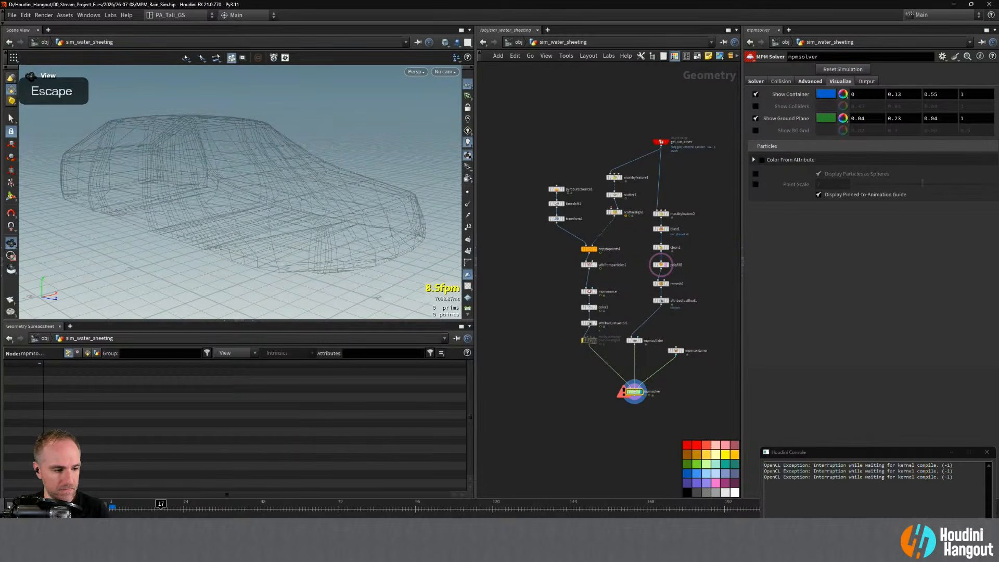
key("ctrl+Up")
left_click(987, 452)
left_click(554, 411)
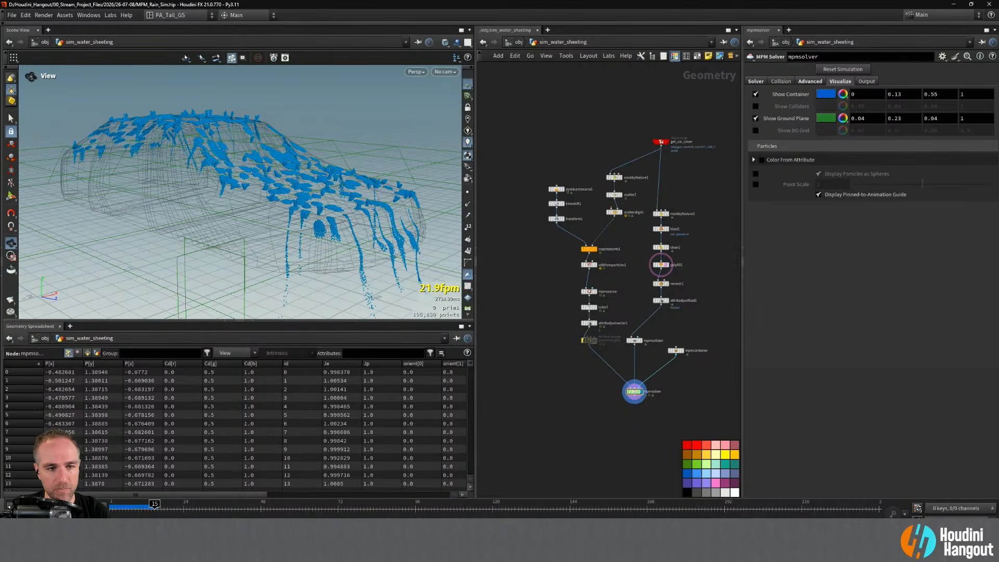
key("Escape")
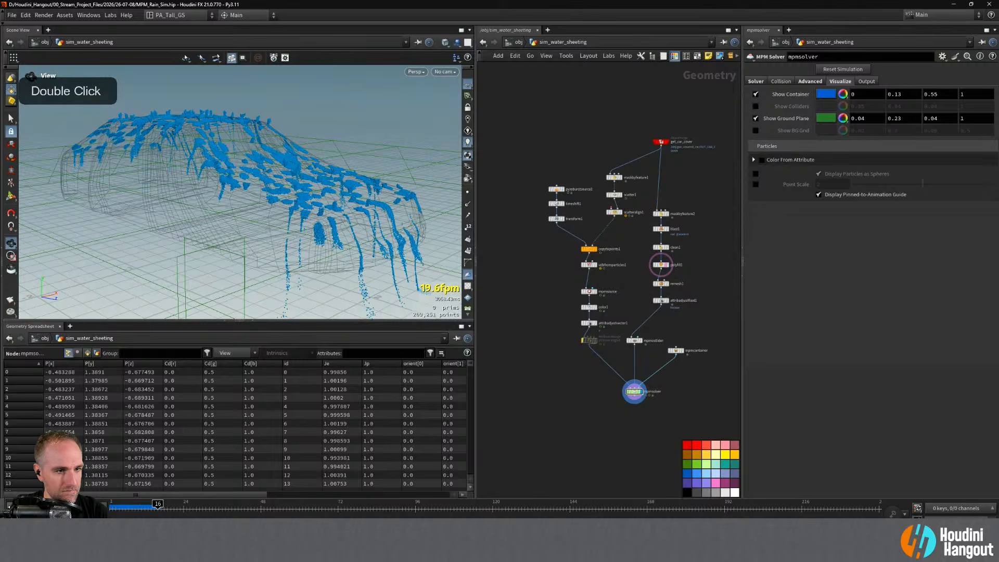
key("Escape")
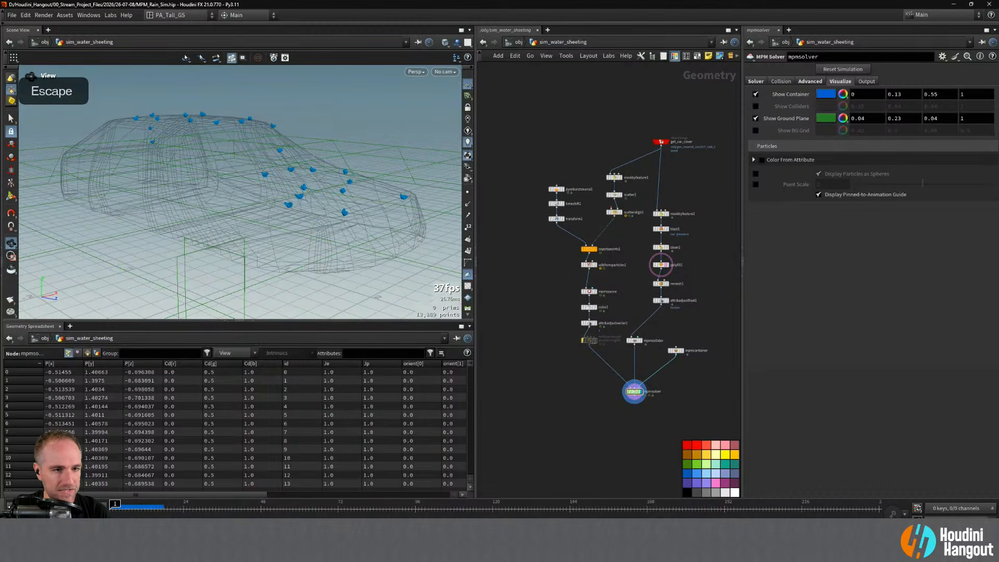
- Lower the friction noise's Max Value to 0.5 on attribadjustfloat1
left_click(633, 344)
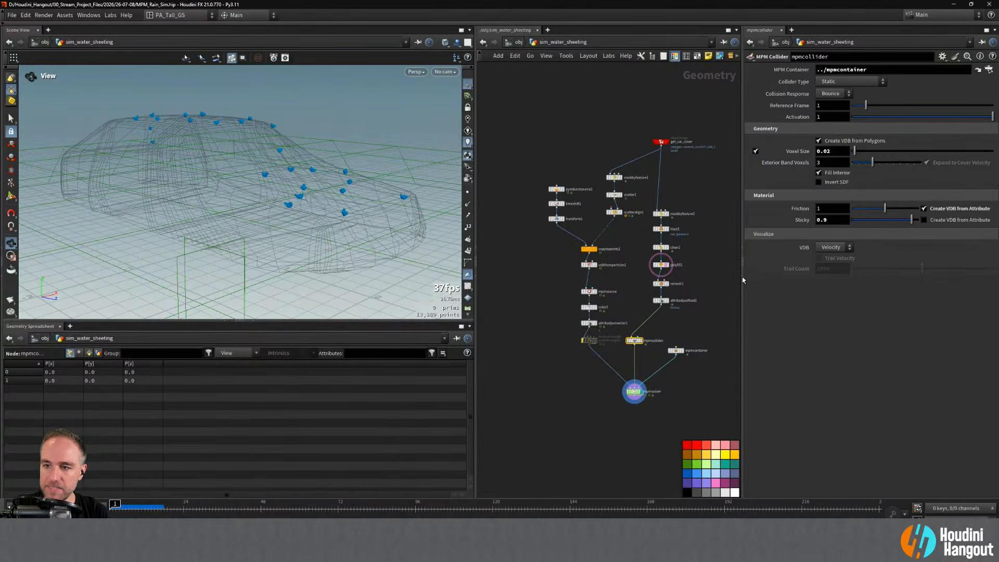
left_click(661, 300)
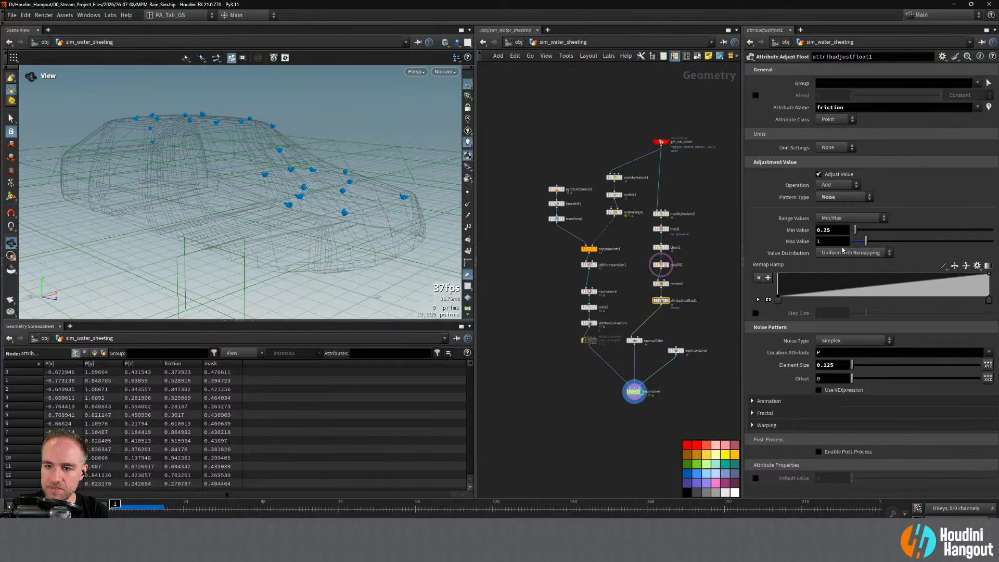
left_click(825, 242)
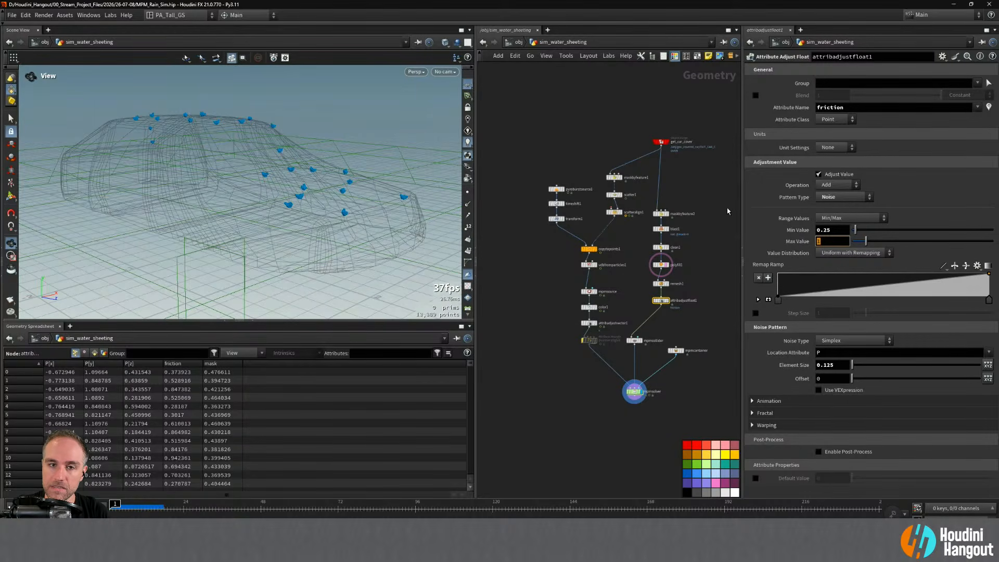
type("0.5")
key("Return")
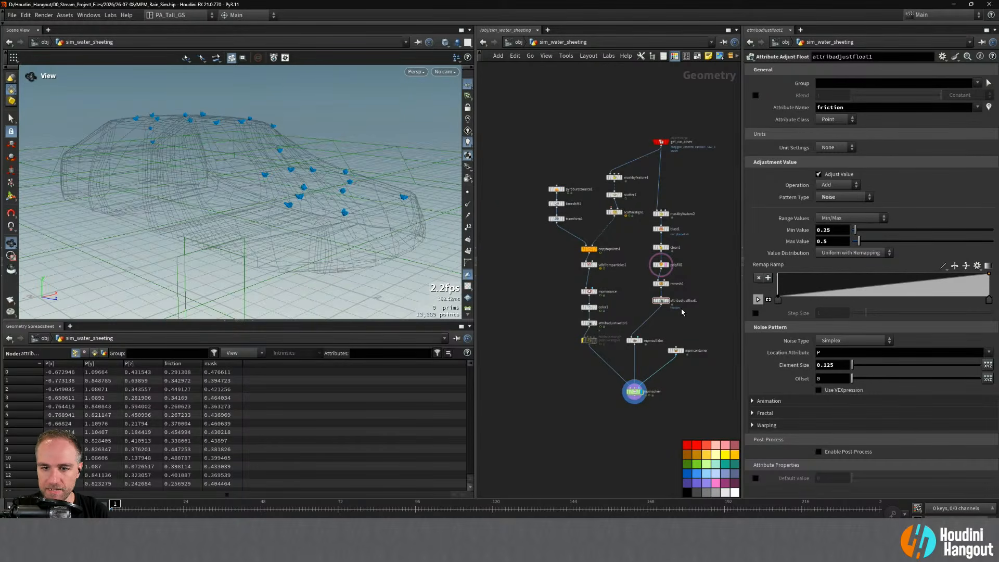
- Enable Create VDB from Attribute for the Sticky parameter on the mpmcollider
mouse_move(661, 292)
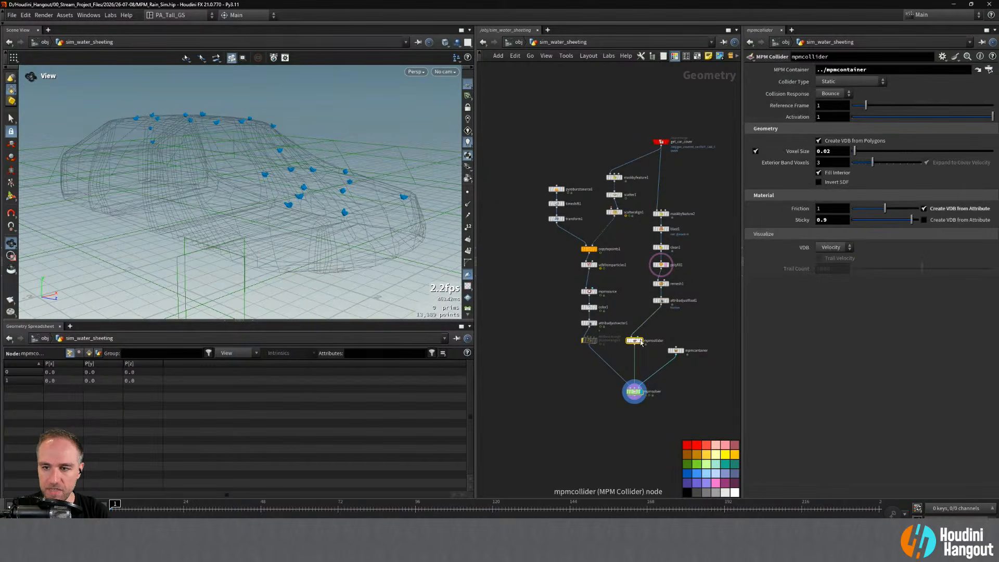
left_click(634, 340)
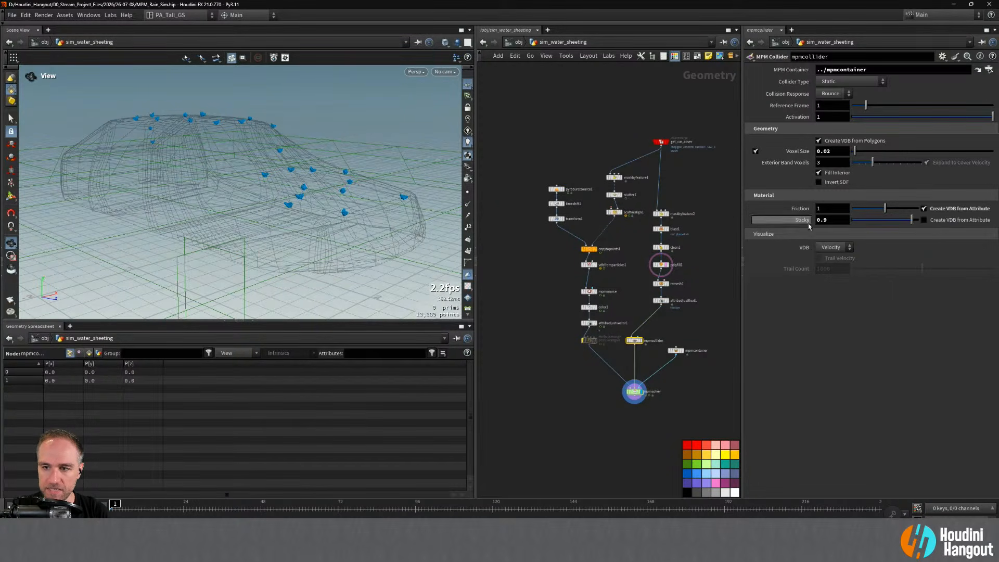
left_click(924, 220)
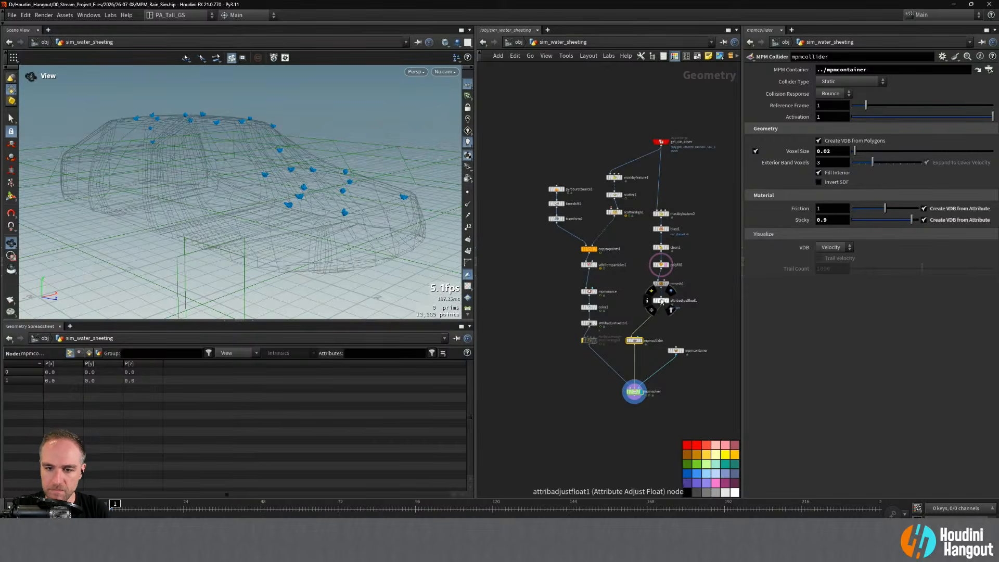
- Duplicate attribadjustfloat1, insert the copy between the original and the mpmcollider, and select it
left_click_drag(661, 300, 646, 331, "alt")
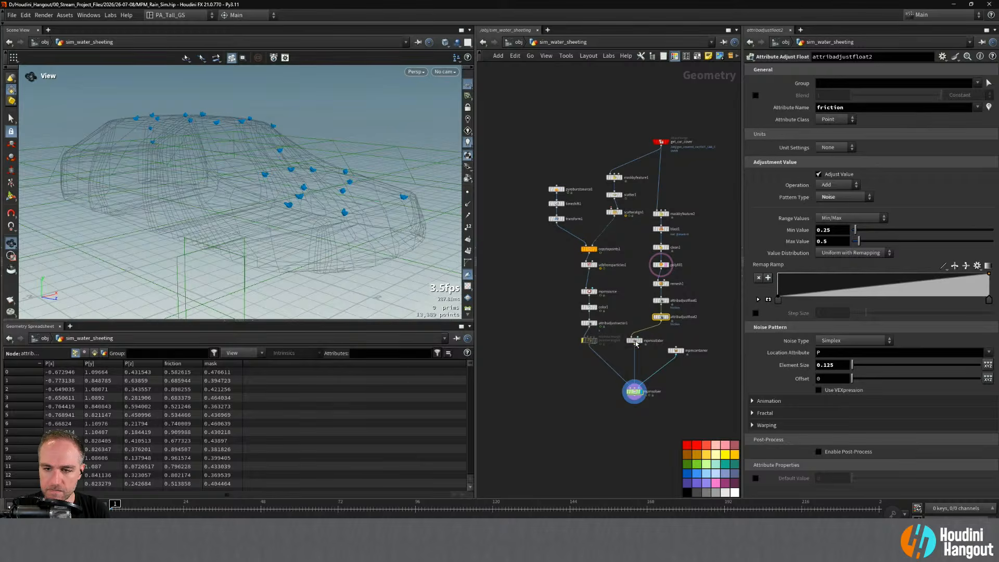
left_click(634, 342)
left_click(661, 317)
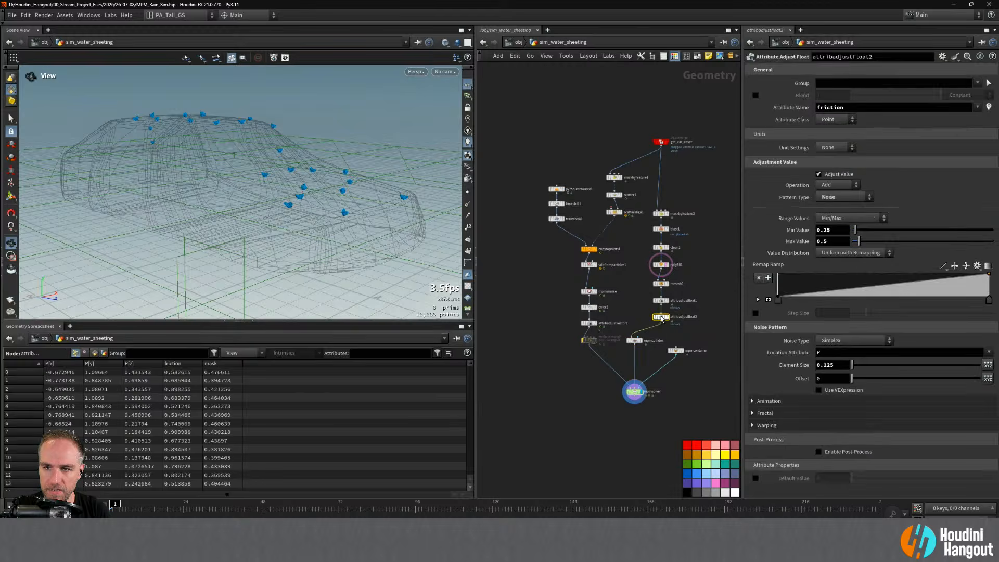
- Set the attribute name on the second Attribute Adjust Float node to stickiness
double_click(832, 107)
type("stick")
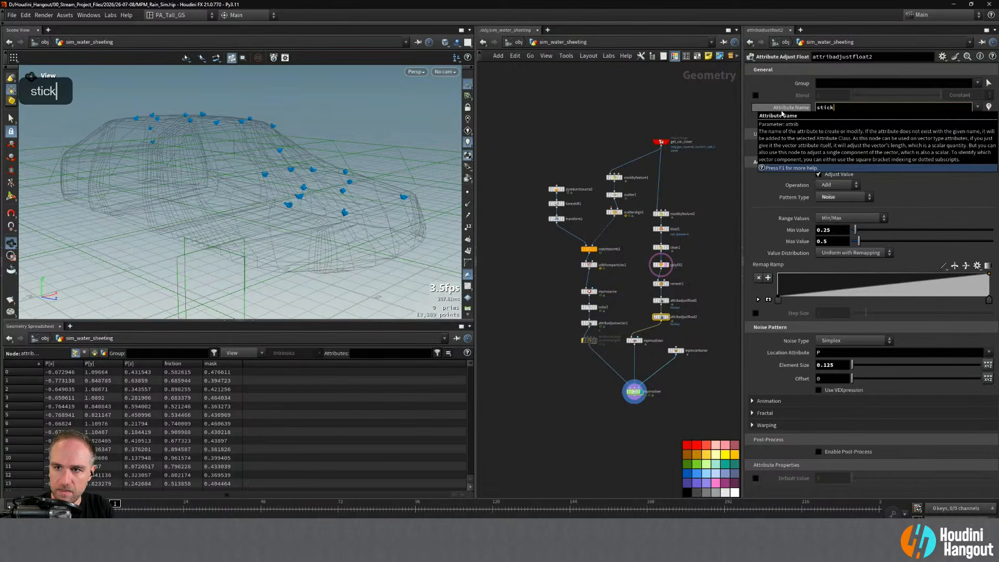
type("iness")
key("Return")
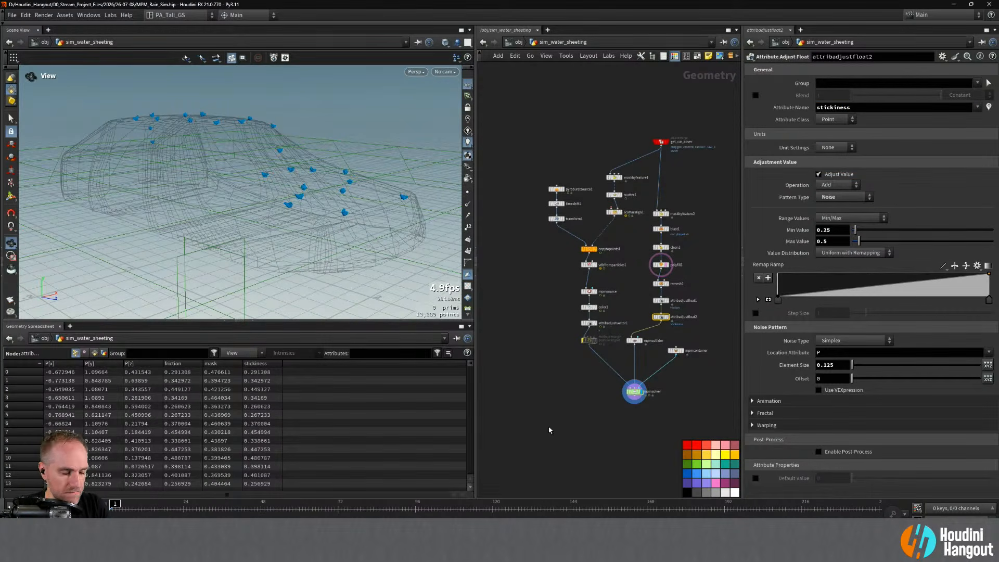
- Set the stickiness noise range to a minimum of 0 and a maximum of 0.9
left_click(643, 358)
left_click(661, 317)
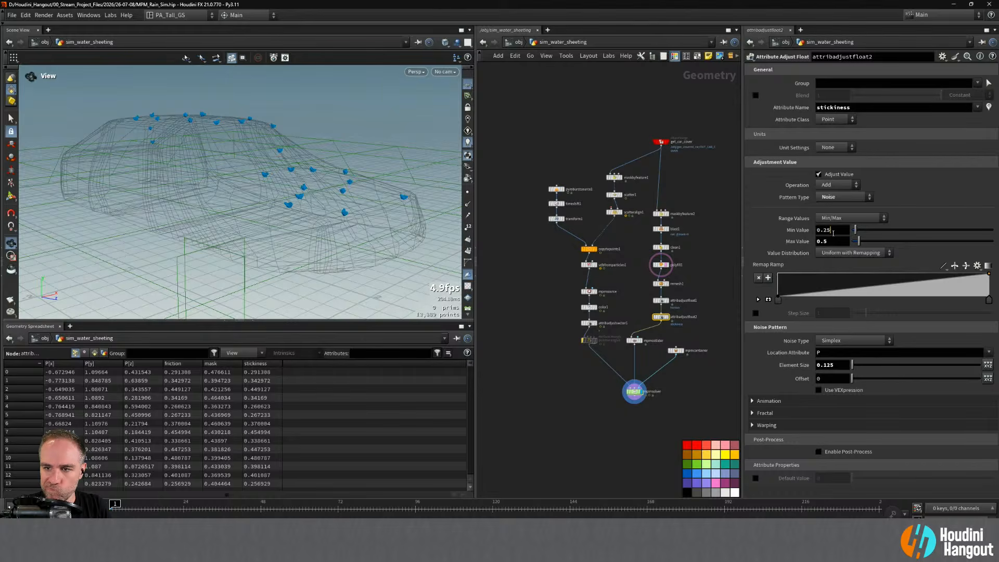
left_click_drag(832, 234, 818, 230)
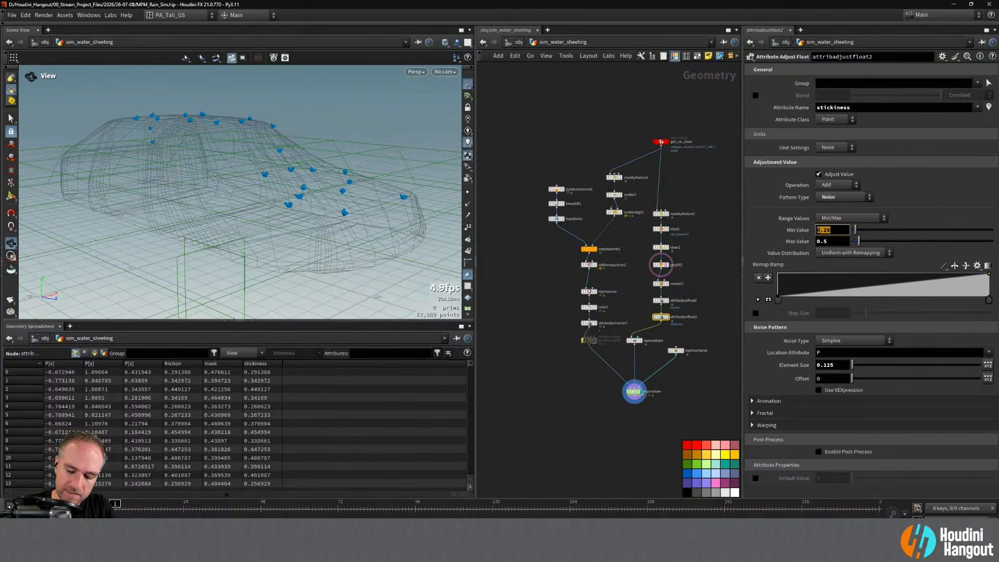
type("0")
key("Tab")
type("0.9")
key("Return")
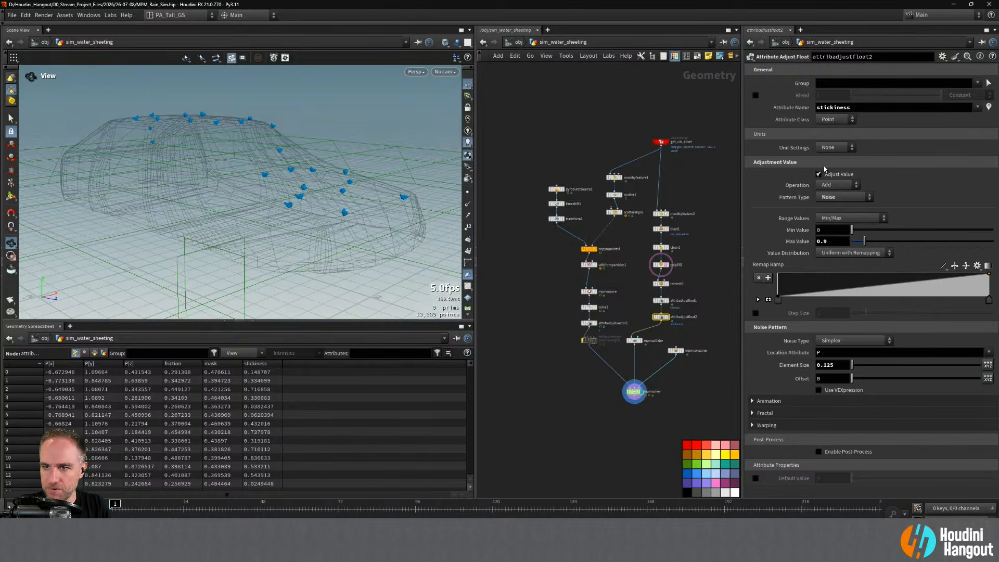
- Set the stickiness noise pattern's offset to 21
scroll(762, 235, "down", 2)
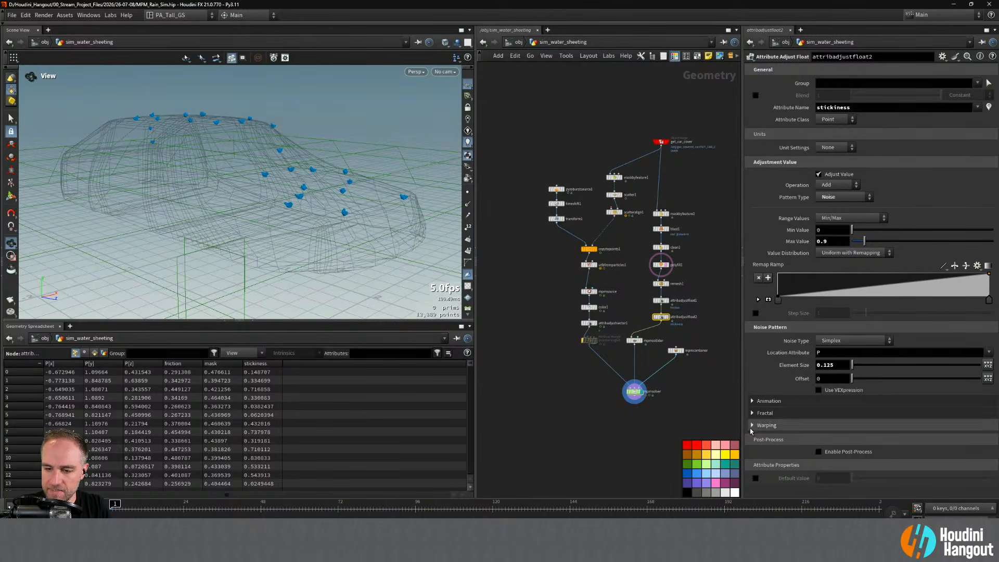
double_click(825, 376)
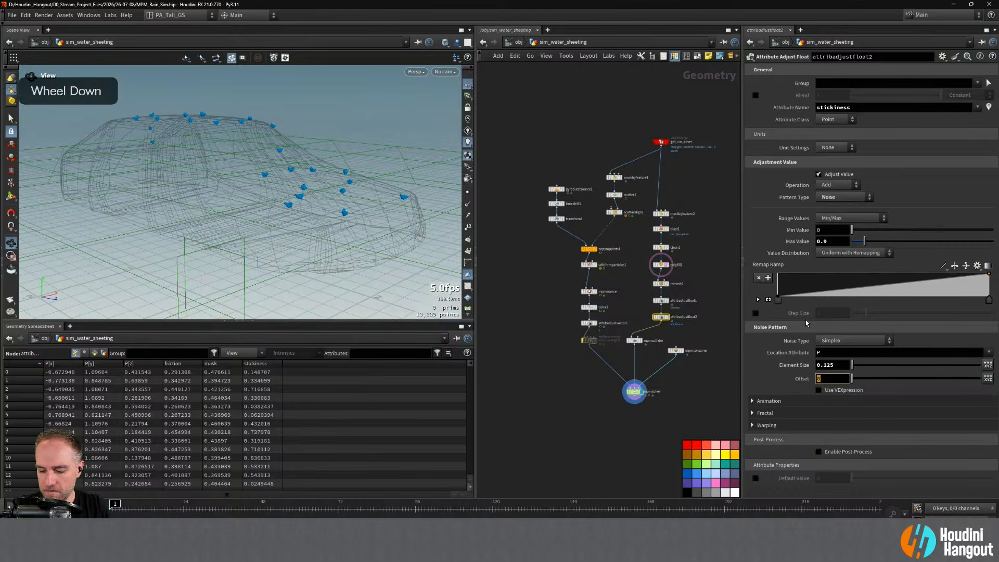
type("21")
key("Return")
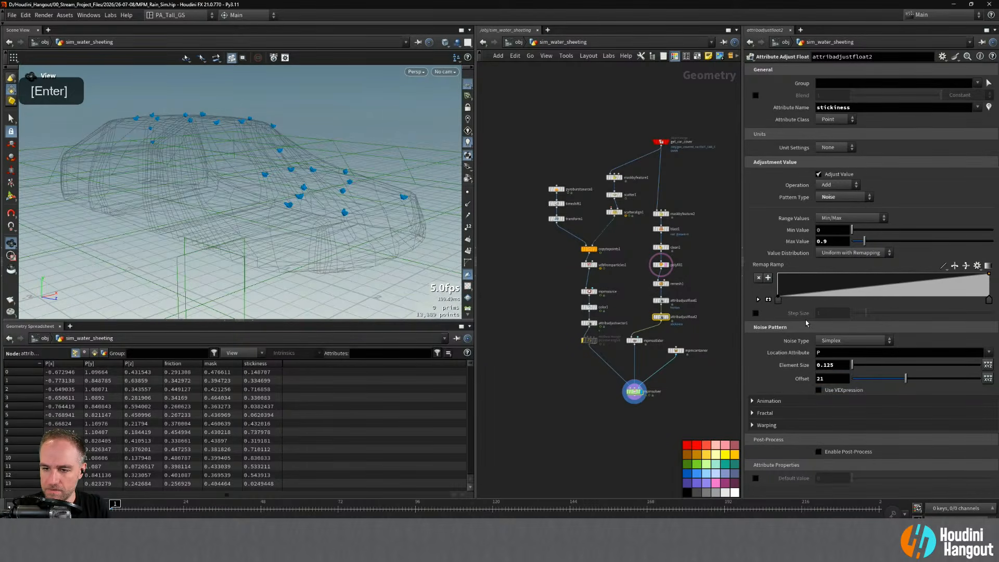
- Visualize the stickiness attribute on the car cover, and the friction attribute from the node above it, to compare their noise patterns
left_click(667, 317)
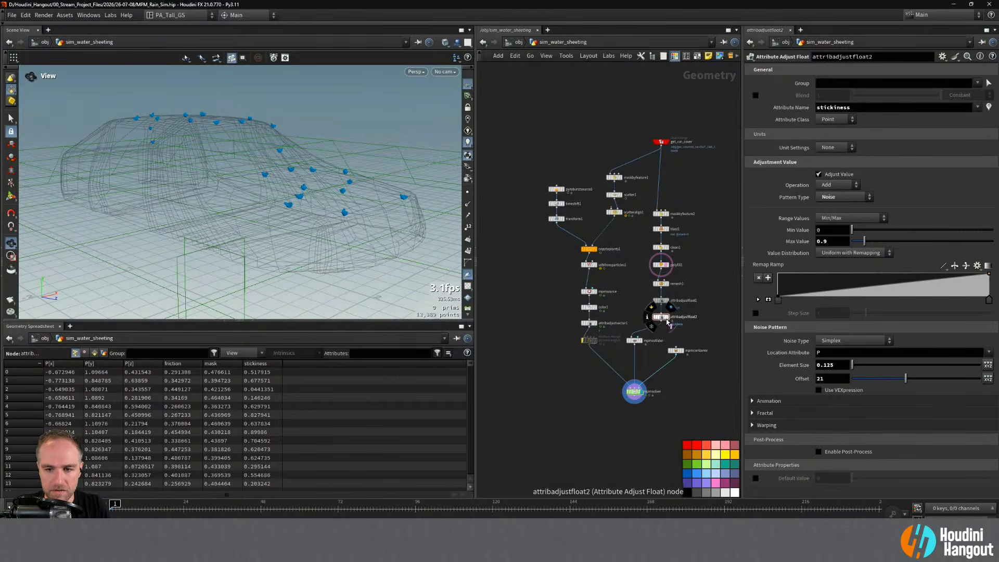
left_click(989, 107)
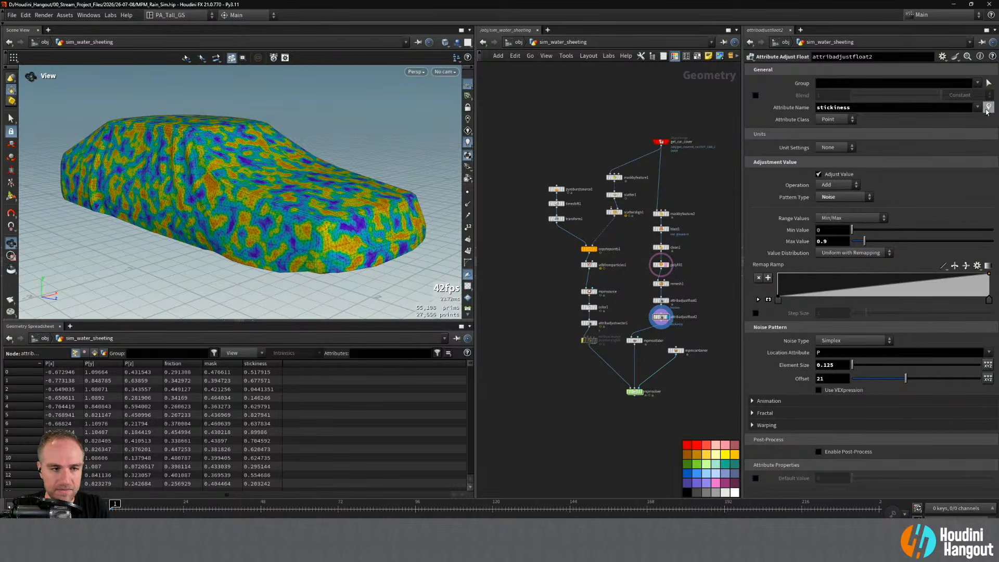
left_click(668, 300)
left_click(659, 300)
left_click(988, 108)
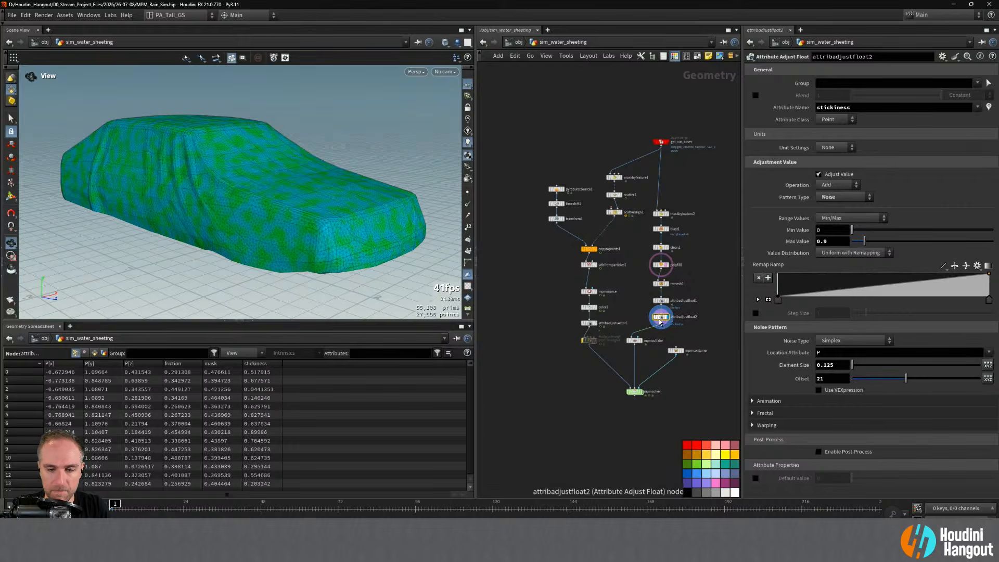
- Display the MPM solver's result and run the water simulation to about frame 24
left_click(641, 391)
left_click(634, 392)
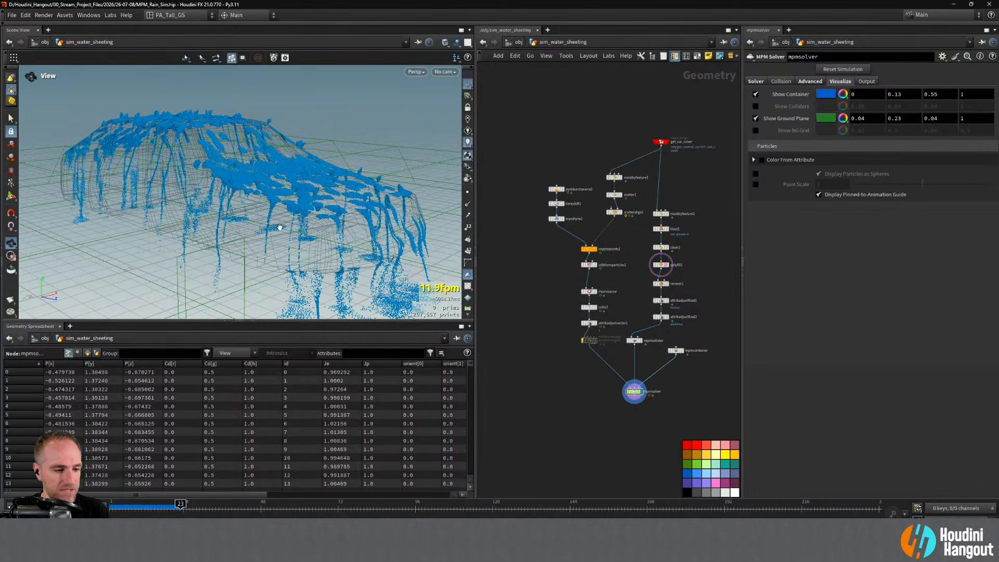
key("Escape")
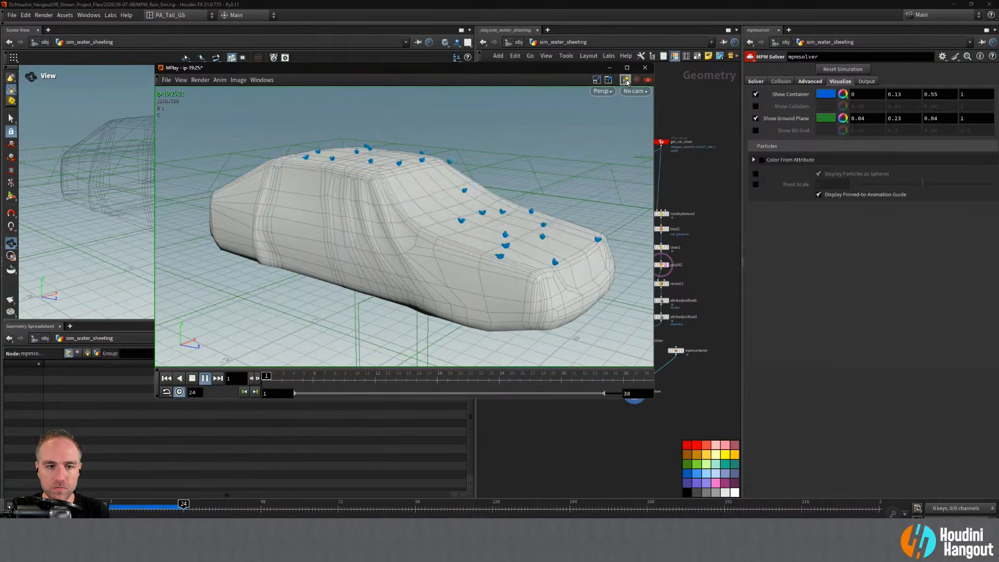
- Template the imported car cover instead of the PolyFill geometry, and render a viewport flipbook of the simulation
left_click(263, 227)
left_click_drag(261, 225, 283, 220, "alt")
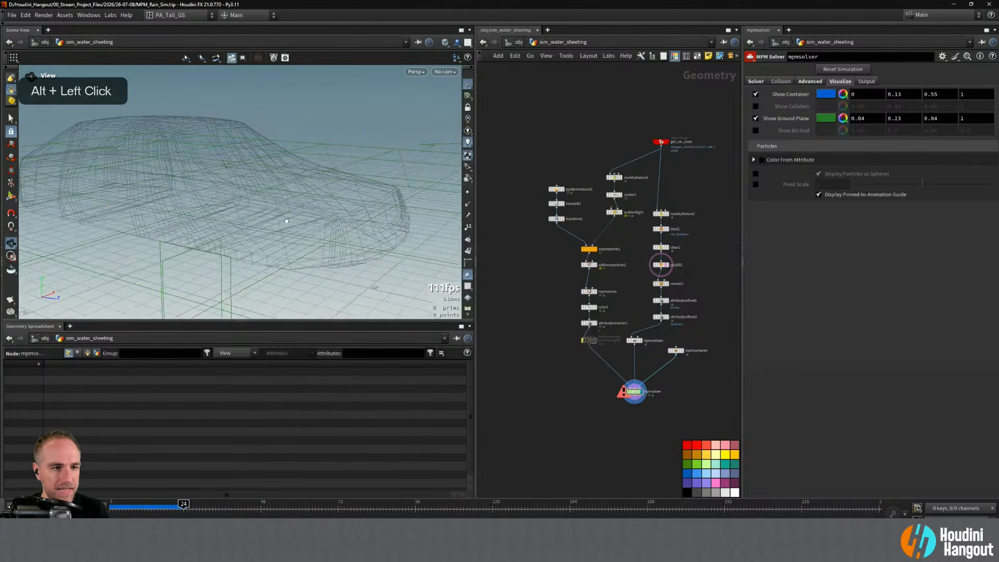
middle_click_drag(283, 221, 295, 212, "alt")
left_click_drag(294, 212, 281, 225, "alt")
right_click(281, 229, "alt")
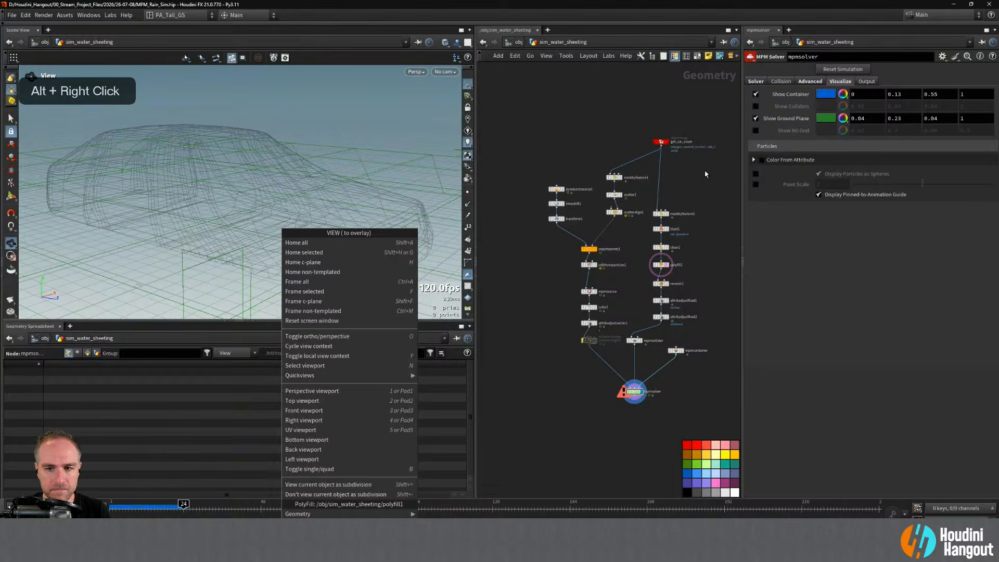
key("Escape")
left_click(653, 264)
left_click(665, 145, "ctrl")
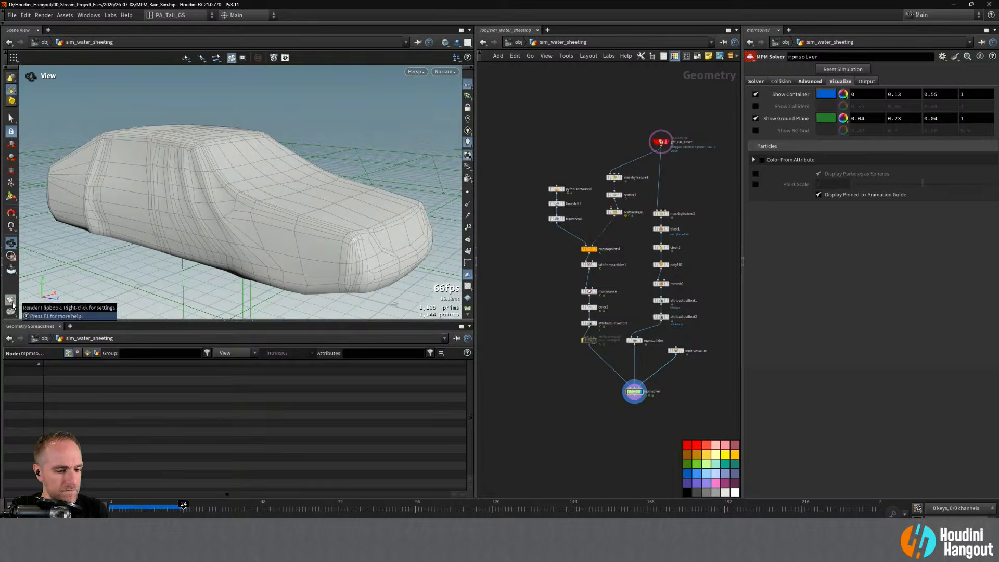
key("alt+Tab")
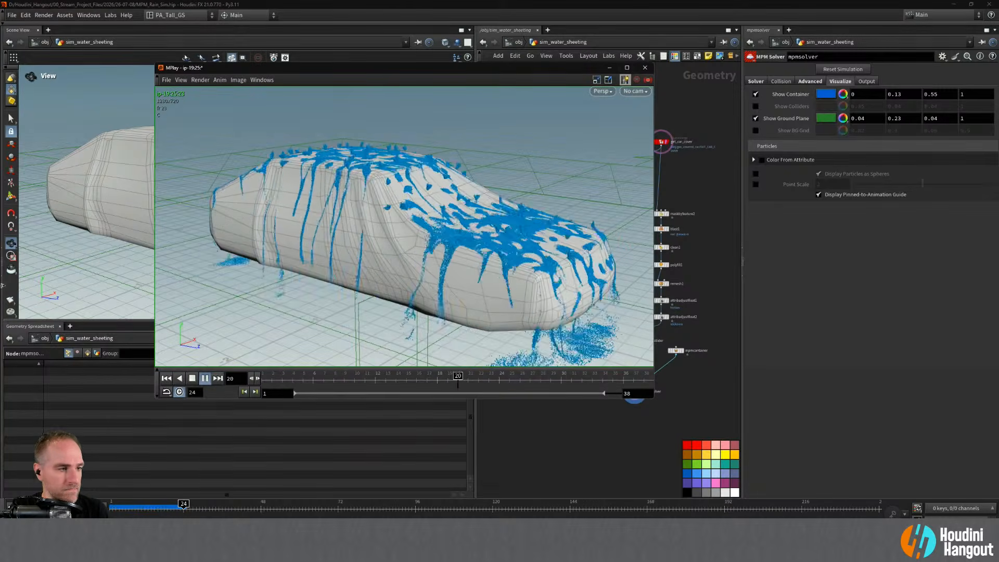
left_click(10, 301)
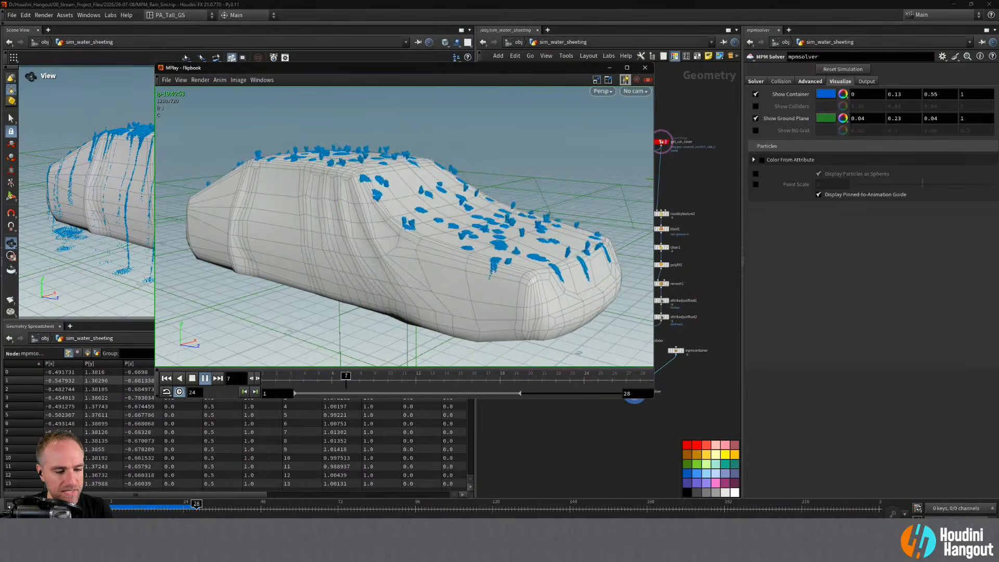
- Switch to the browser and play the H21 Keynote Vancouver video from around 2:18:11 as a reference
left_click(177, 502)
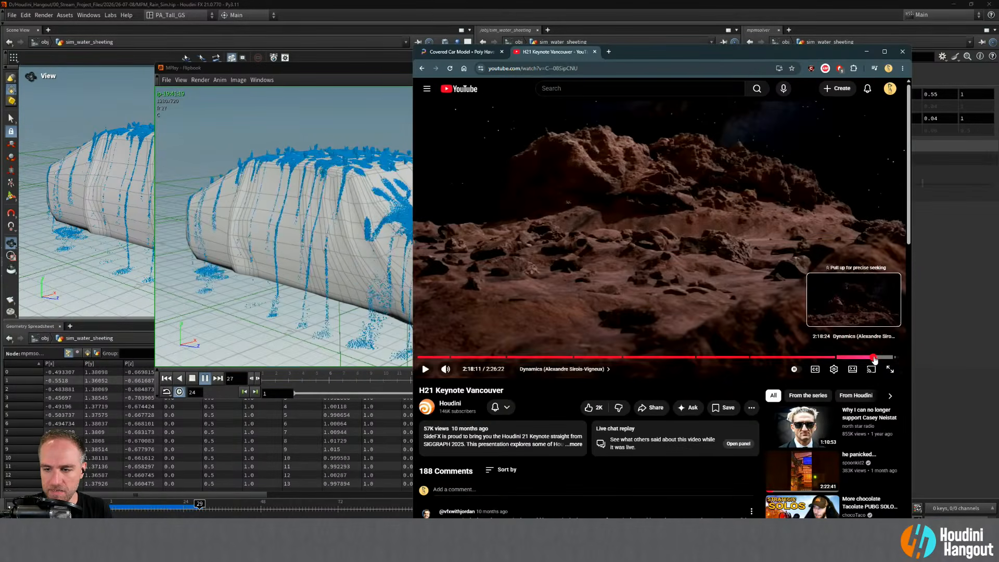
left_click(872, 358)
left_click_drag(307, 69, 197, 68)
left_click(872, 358)
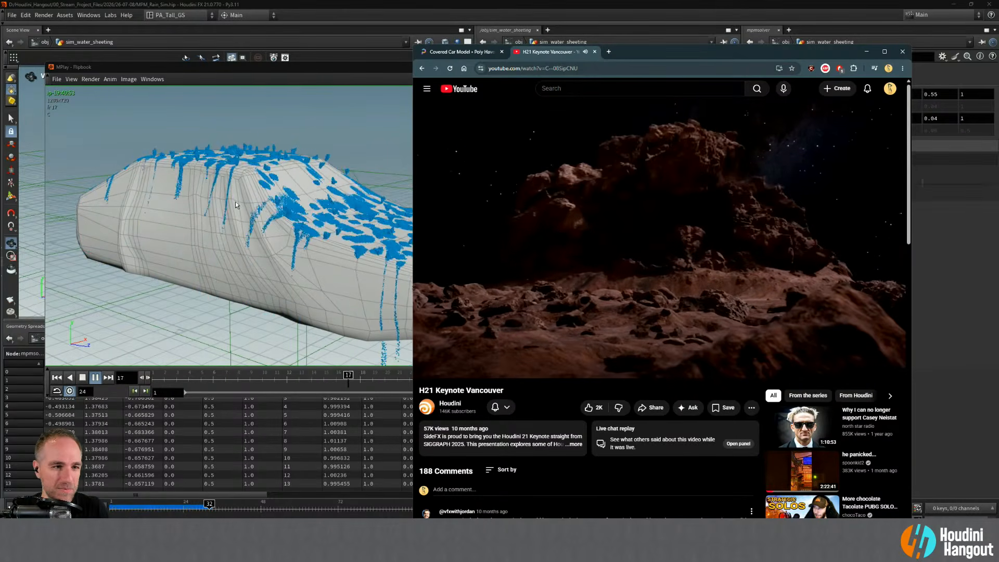
- Move the browser window clear of the flipbook, review the flipbook playback, and stop rendering it
left_click(270, 78)
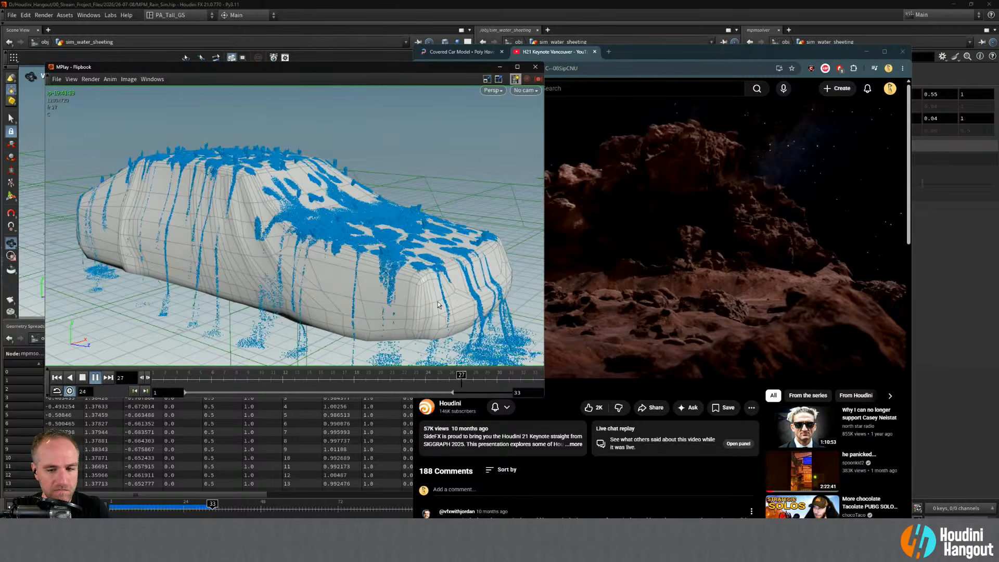
left_click_drag(690, 60, 728, 177)
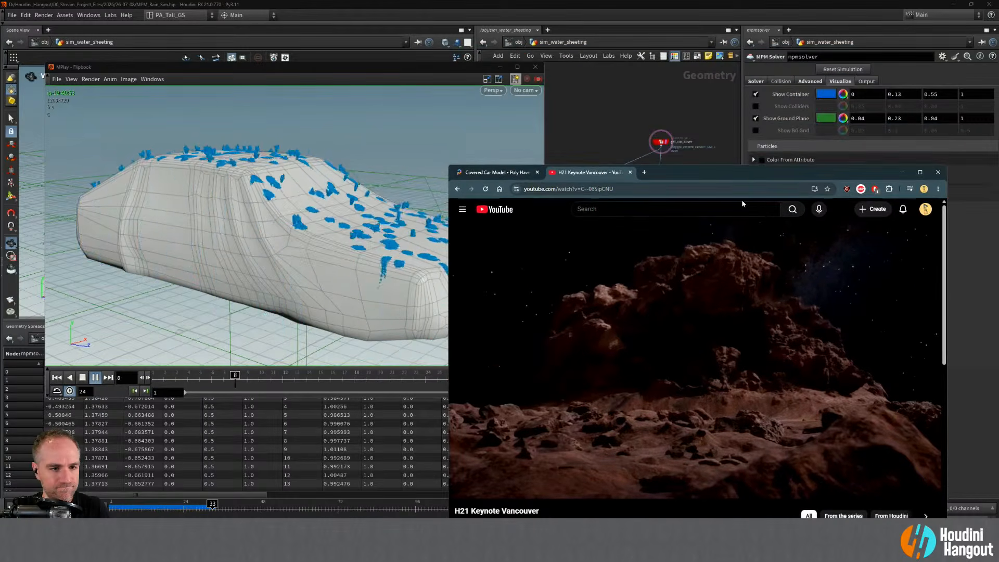
left_click(320, 298)
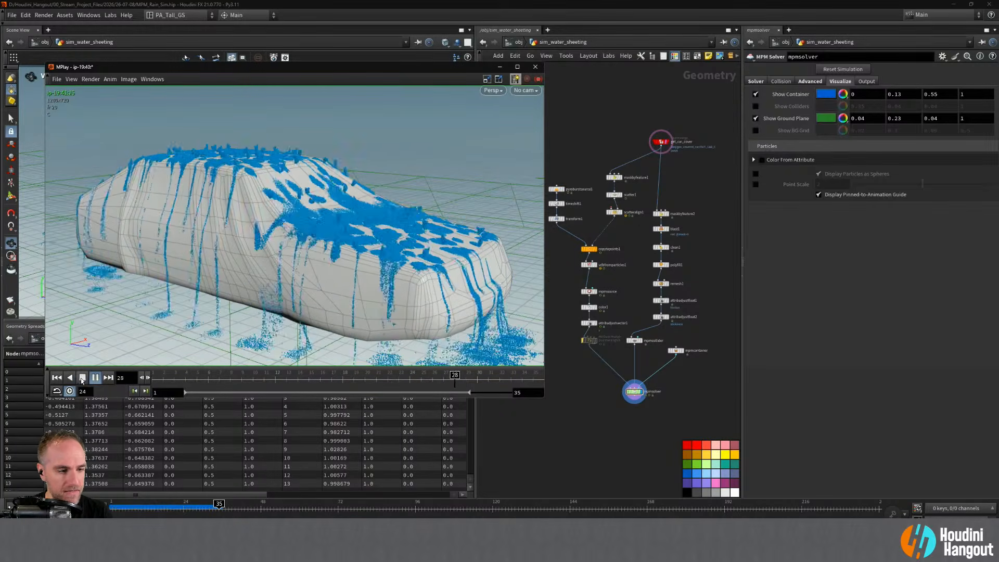
key("Escape")
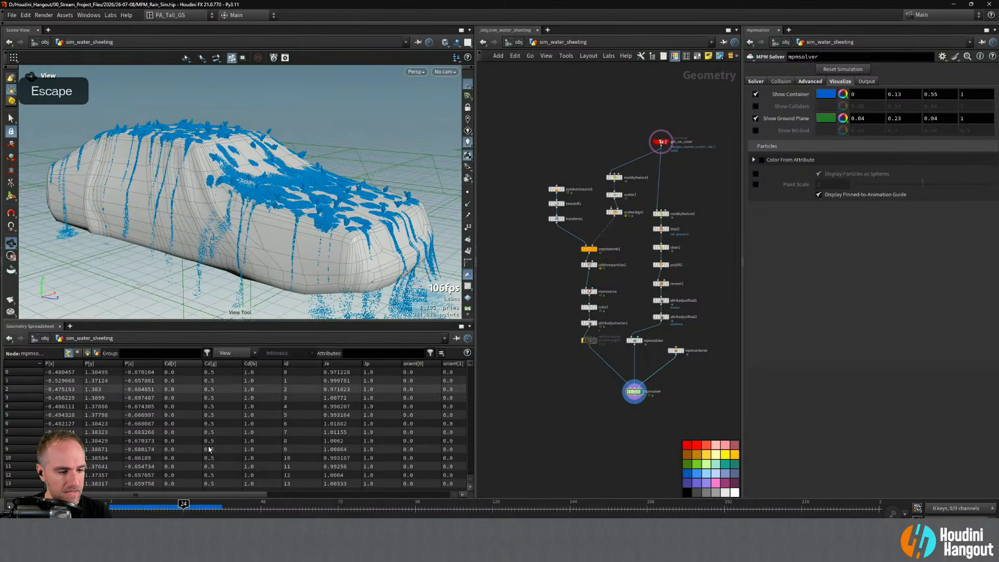
- Inspect the water running down the end of the car, scrubbing the simulation to frame 29
left_click_drag(125, 208, 172, 203, "alt")
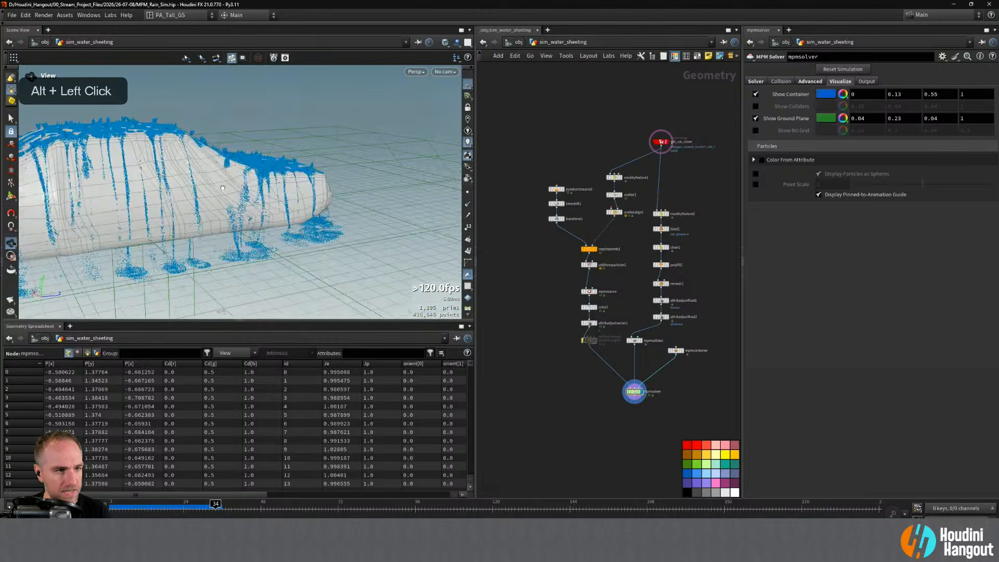
middle_click_drag(172, 203, 208, 171, "alt")
left_click_drag(208, 172, 245, 156, "alt")
right_click_drag(244, 157, 268, 137, "alt")
left_click_drag(268, 137, 267, 156, "alt")
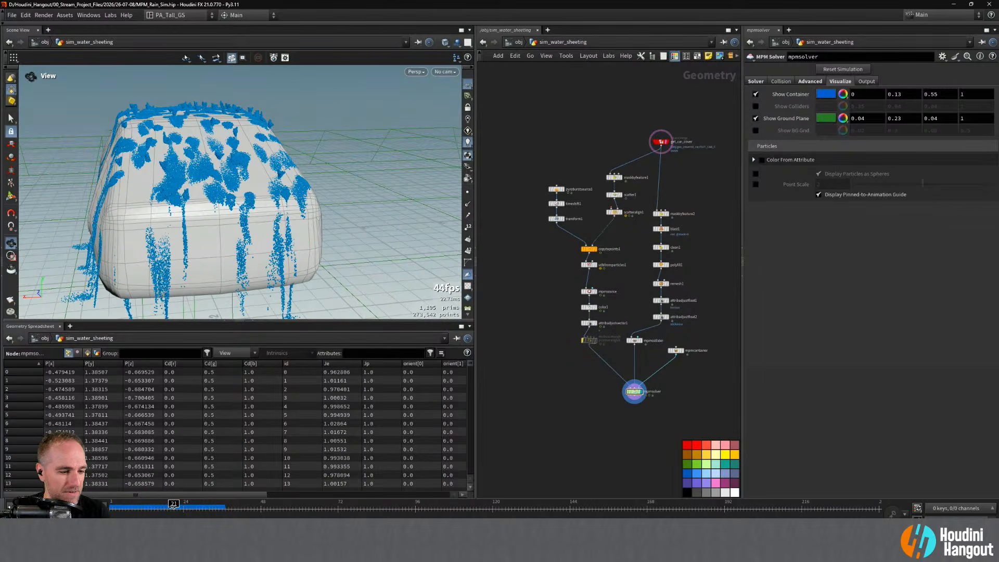
left_click_drag(173, 508, 201, 511)
key("Escape")
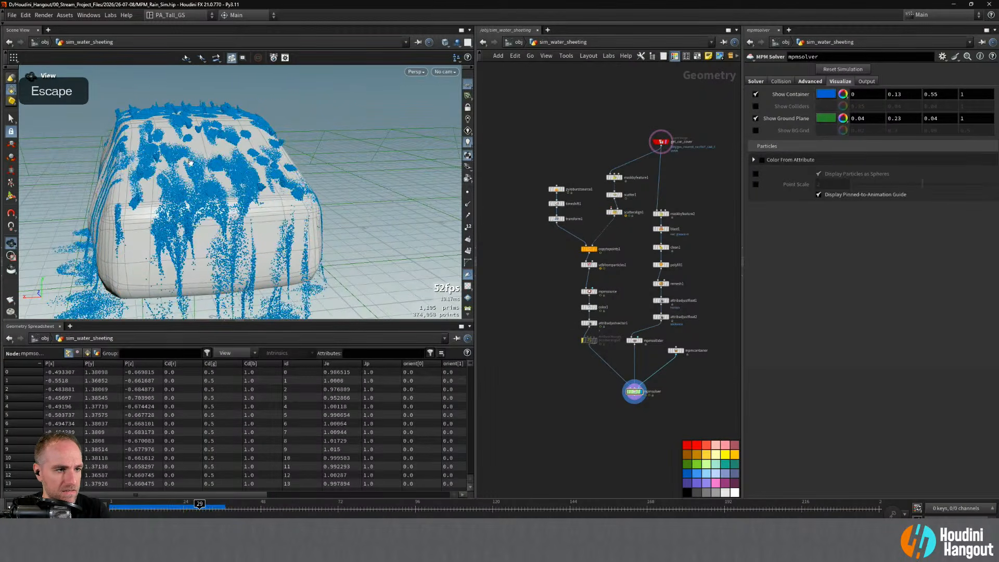
- Examine the water coverage on the hood and roof from several angles at frame 29, and scrub back to frame 10
left_click_drag(191, 163, 333, 143, "alt")
middle_click_drag(333, 143, 297, 148, "alt")
right_click_drag(296, 148, 250, 151, "alt")
left_click_drag(250, 151, 333, 182, "alt")
middle_click_drag(333, 182, 297, 174, "alt")
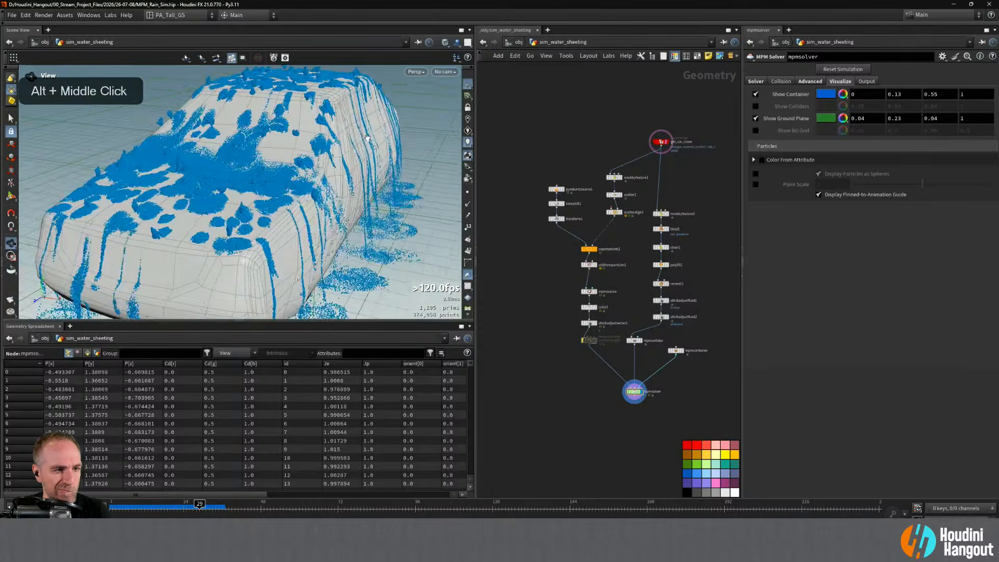
right_click_drag(297, 174, 250, 166, "alt")
left_click_drag(250, 167, 281, 171, "alt")
left_click_drag(200, 508, 139, 512)
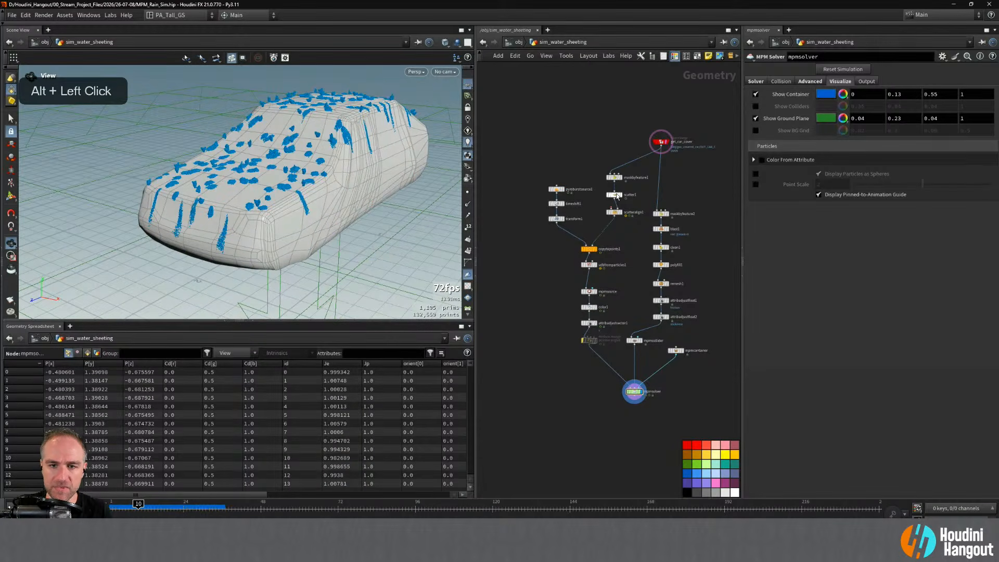
- Set the Scatter node's forced total count to 50
left_click(615, 195)
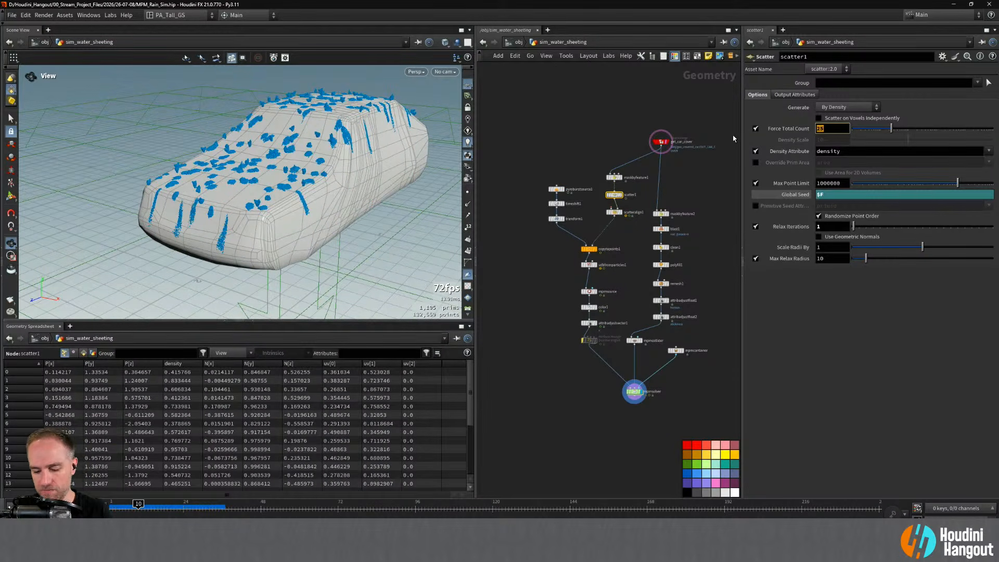
type("50")
key("Return")
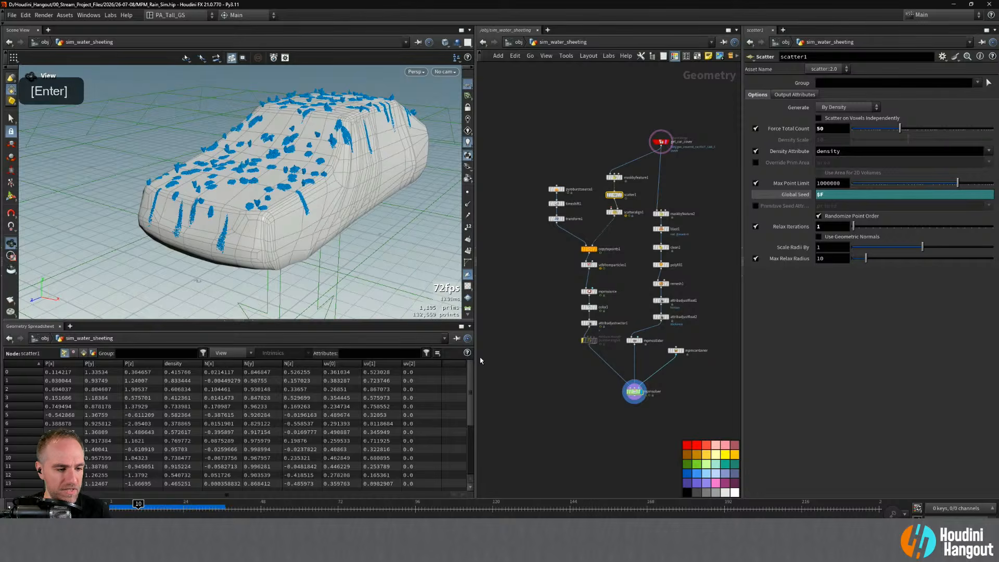
key("Escape")
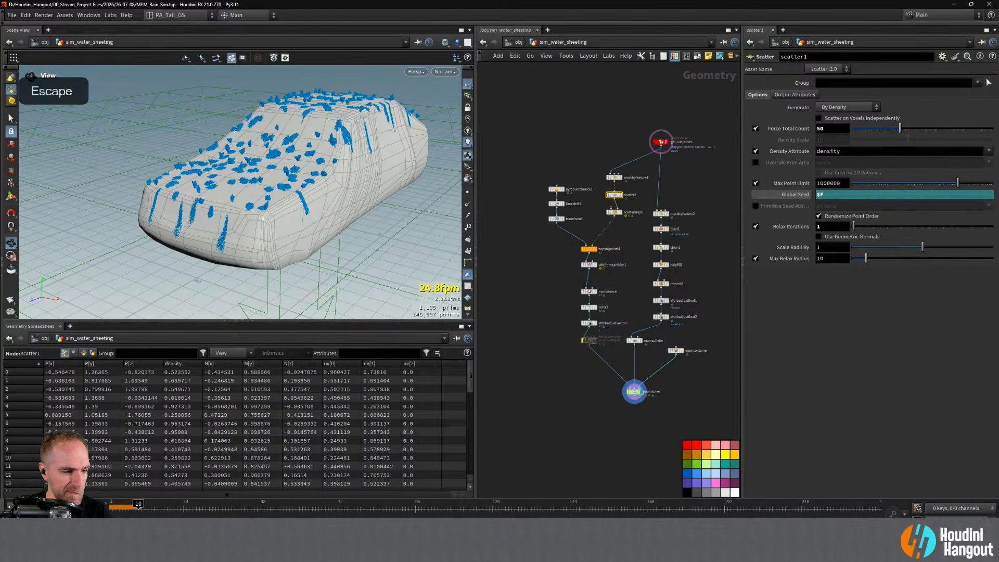
- Simulate the water with the denser scatter up to frame 10, and return to frame 1
key("ctrl+Up")
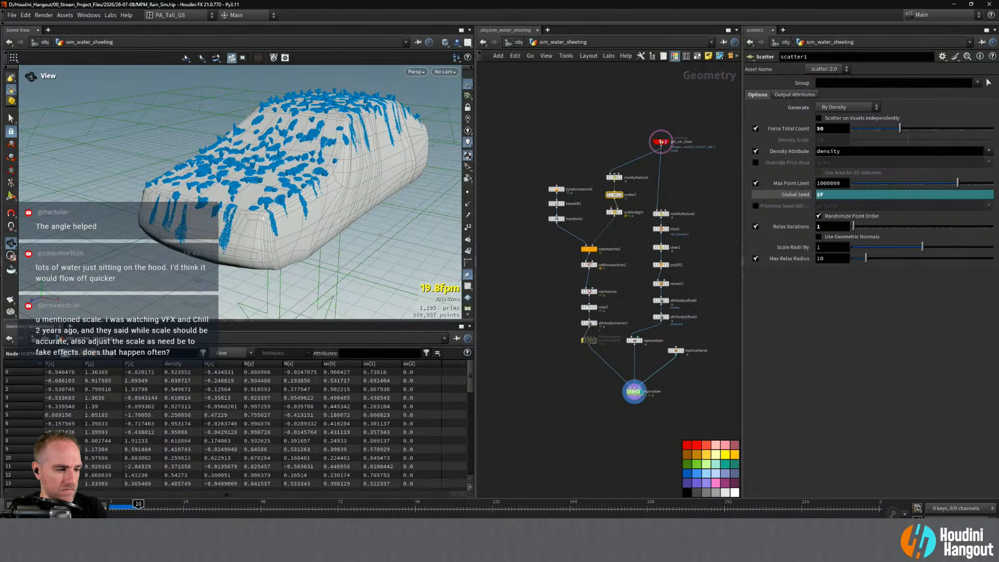
key("Escape")
double_click(11, 508)
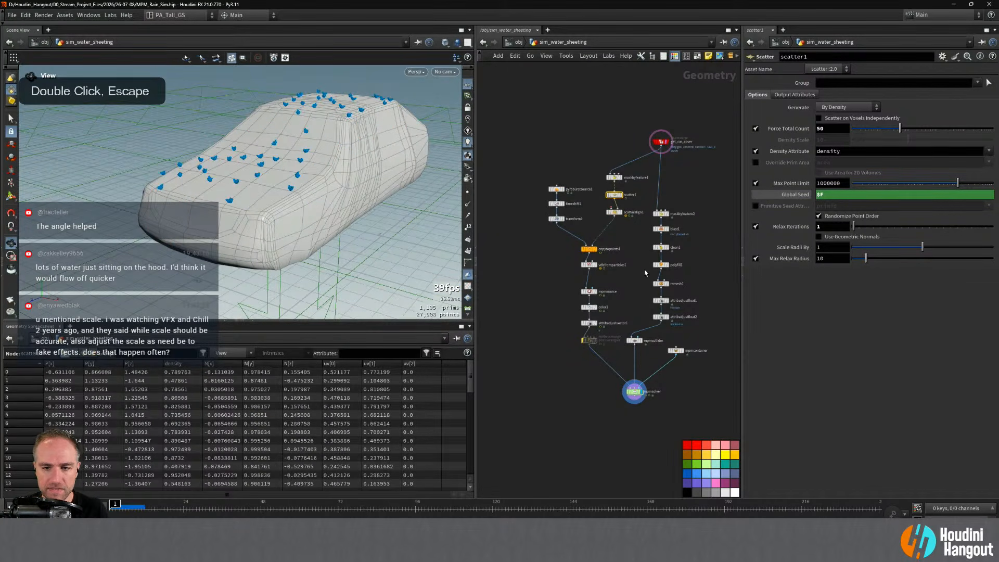
- Set the friction noise range on the first Attribute Adjust Float node to a minimum of 0.01 and a maximum of 0.1
left_click(660, 300)
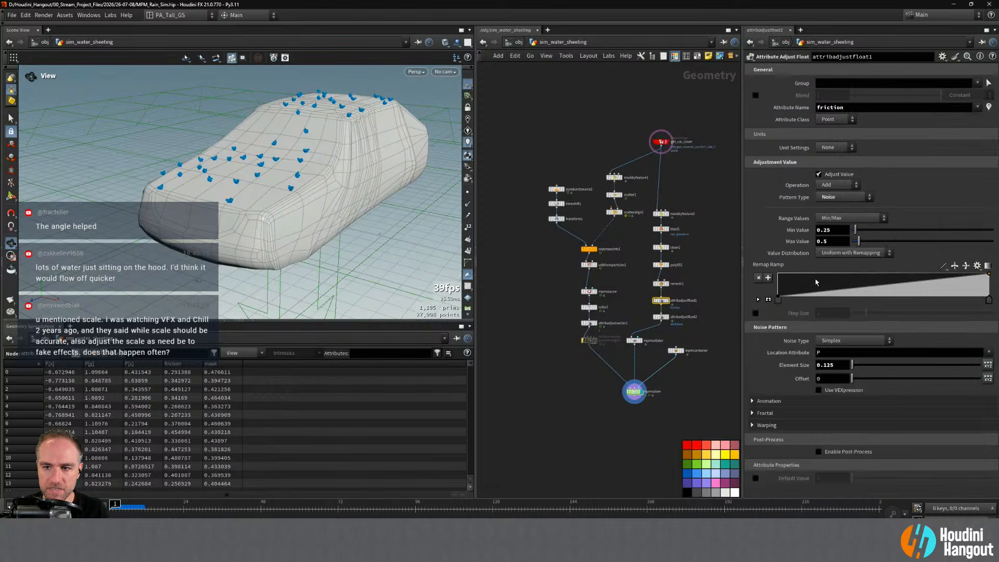
type("0")
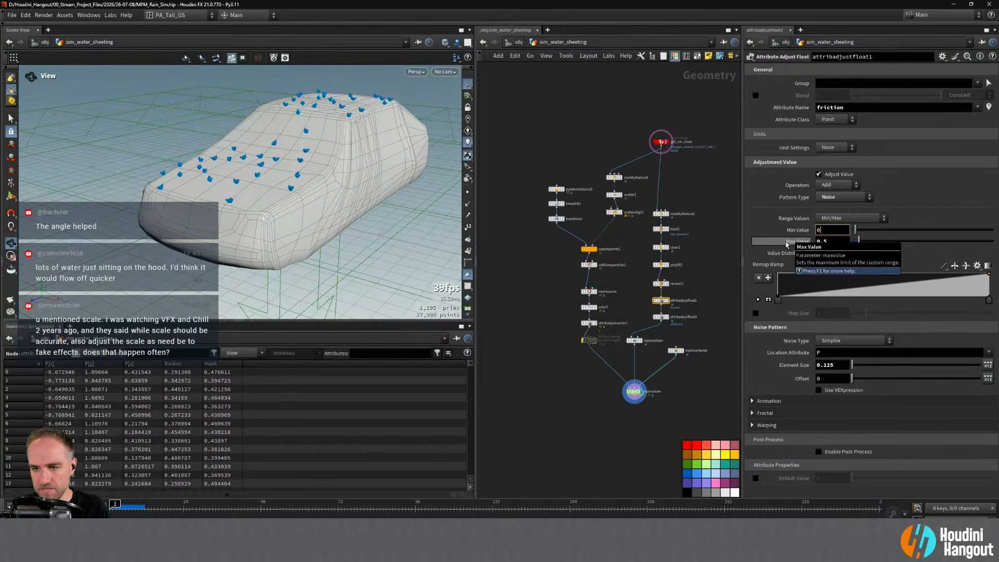
type(".0")
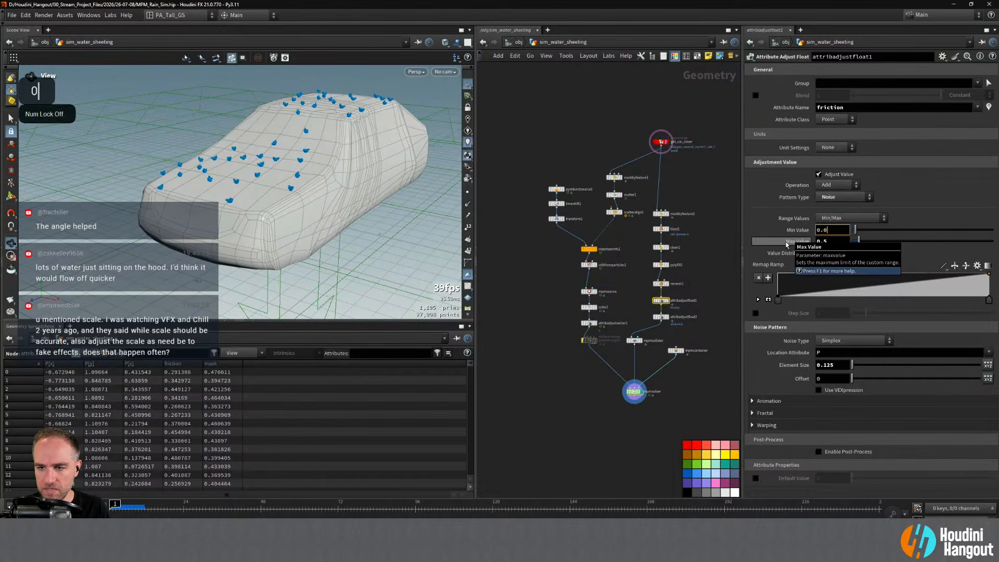
type("1")
key("Tab")
type("0.025")
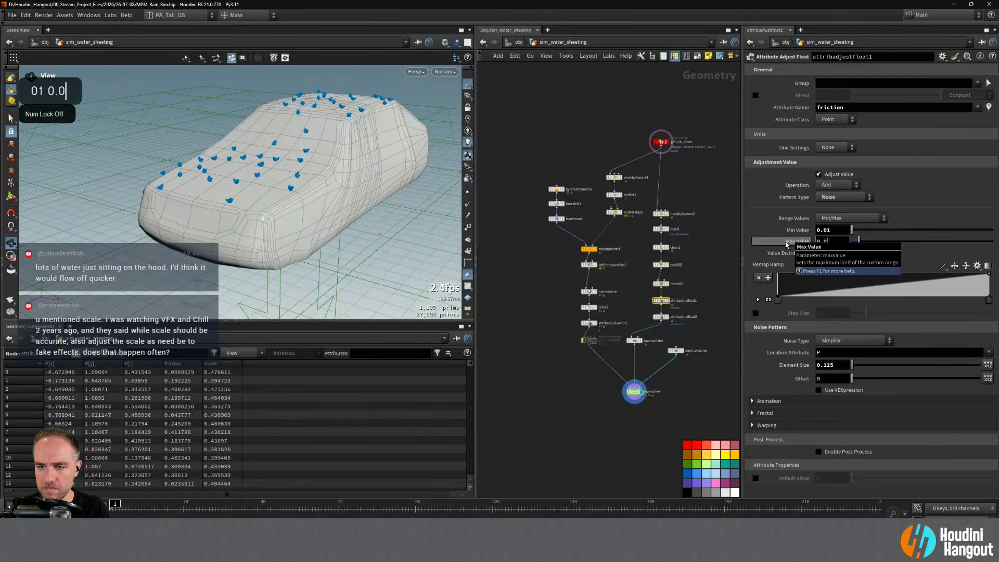
key("BackSpace")
key("BackSpace")
key("BackSpace")
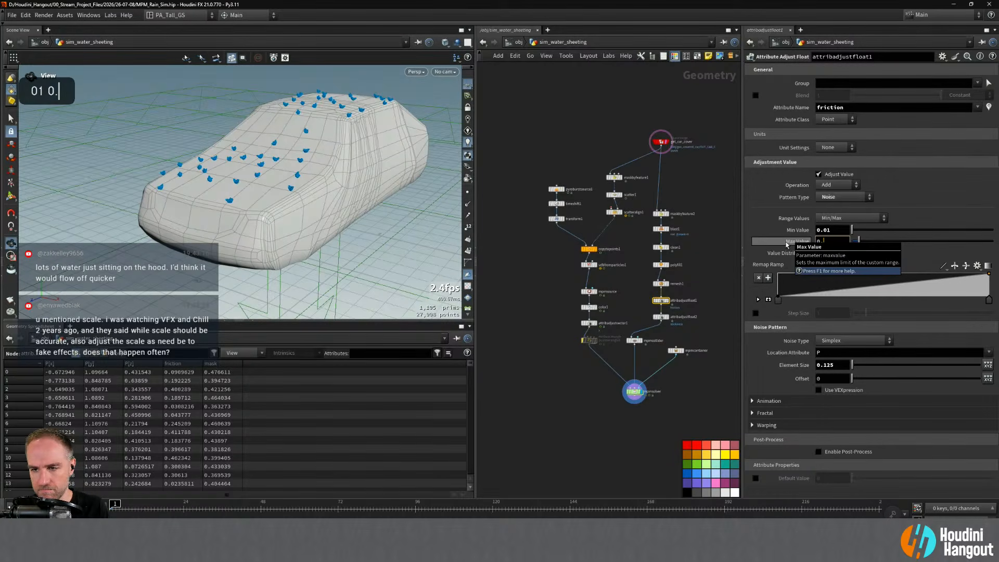
type("1")
key("Return")
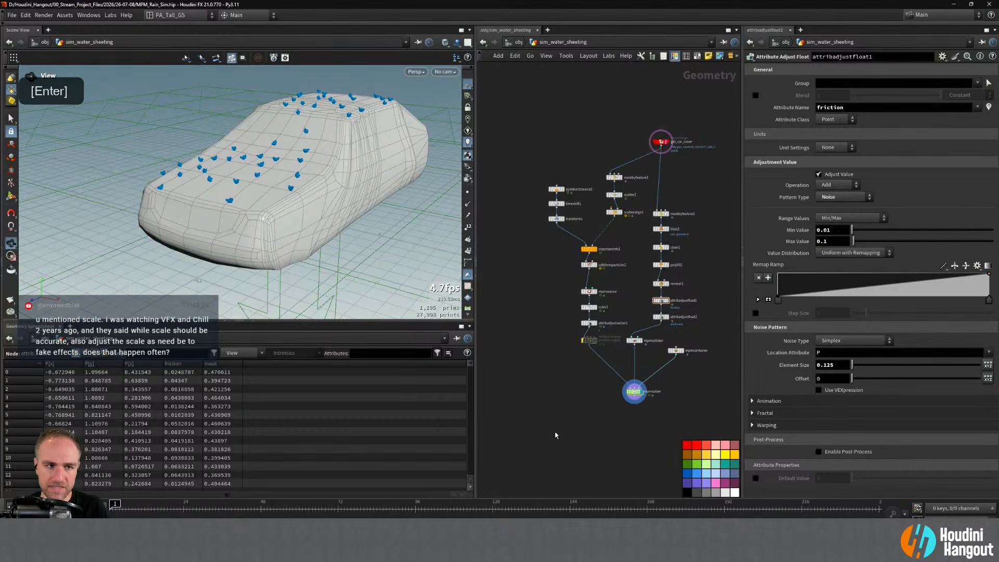
- Reframe the car from its hood side, generate a flipbook of the low-friction water through frame 20, play it back and close it
left_click_drag(271, 178, 413, 172, "alt")
middle_click_drag(265, 151, 320, 174, "alt")
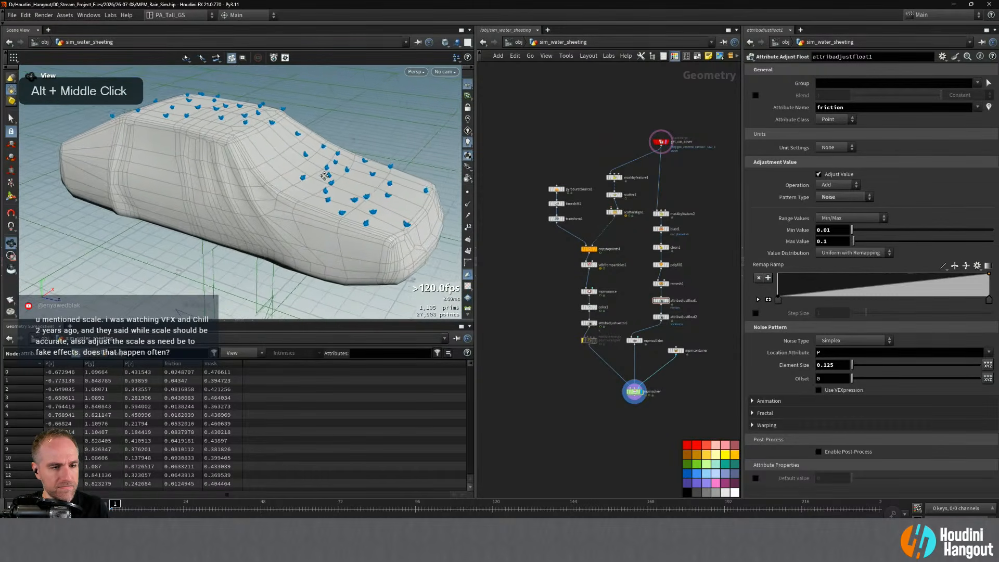
right_click_drag(320, 175, 312, 172, "alt")
left_click_drag(312, 171, 309, 173, "alt")
middle_click_drag(309, 173, 306, 179, "alt")
left_click_drag(306, 180, 300, 178, "alt")
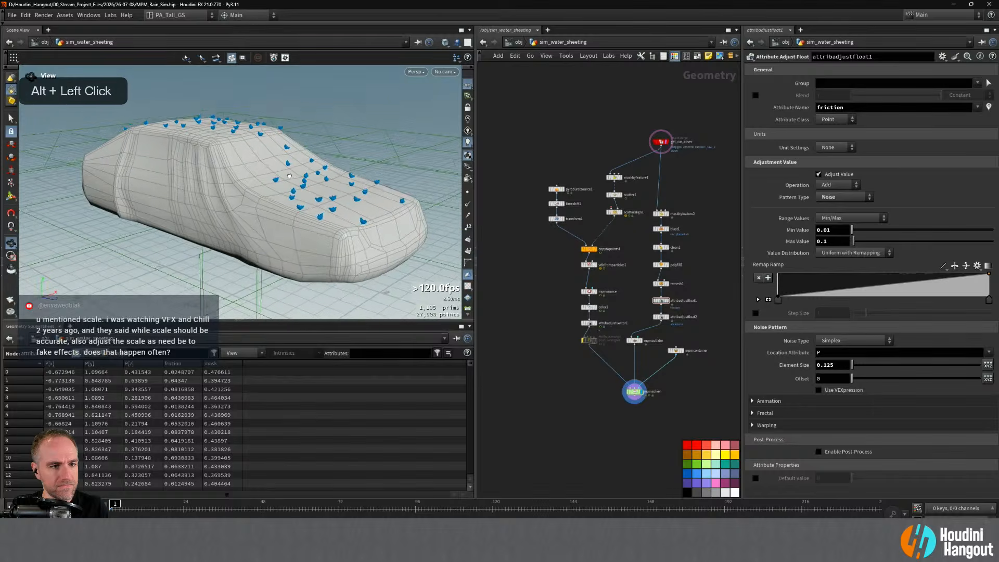
middle_click_drag(299, 178, 295, 179, "alt")
left_click_drag(295, 180, 290, 180, "alt")
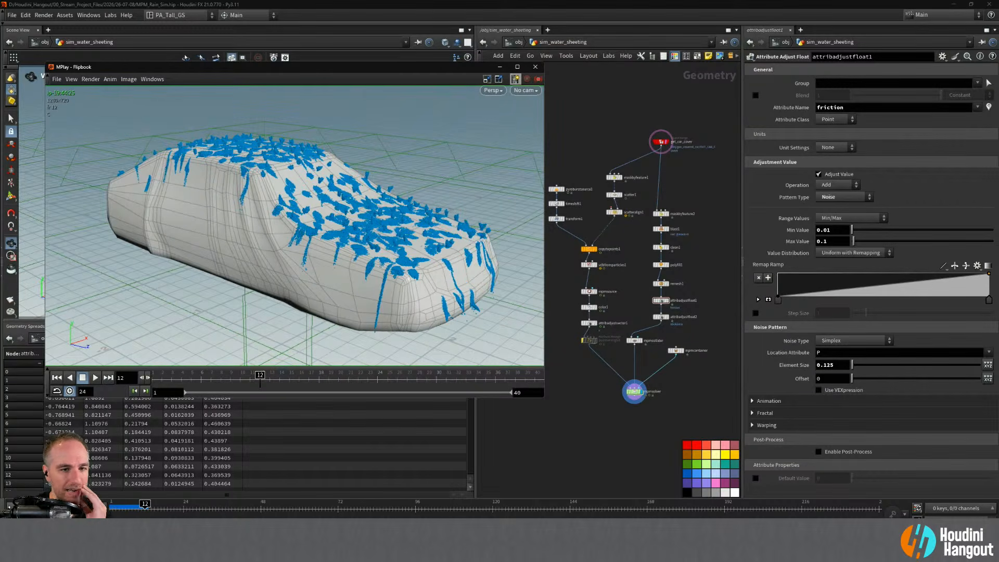
left_click(95, 378)
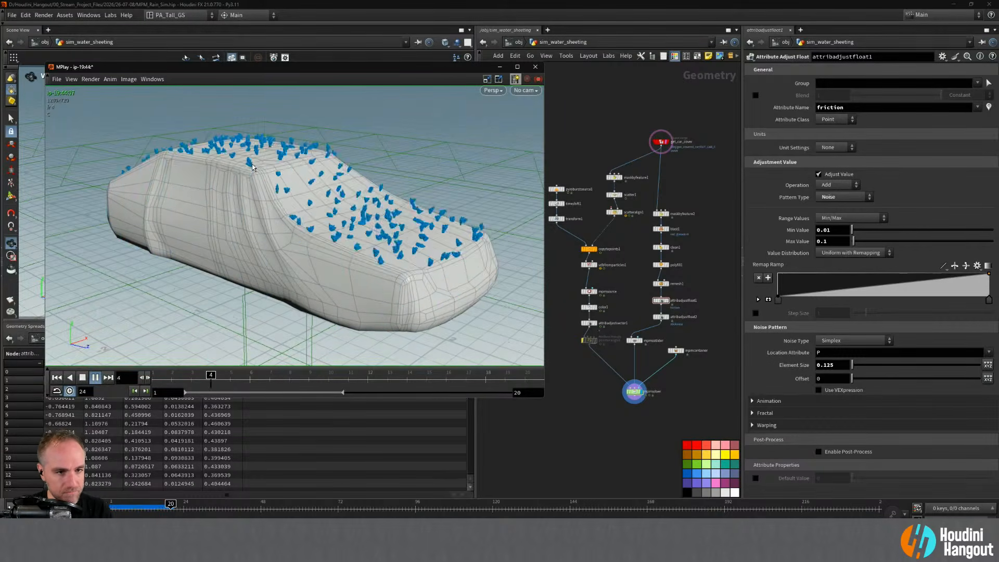
key("Escape")
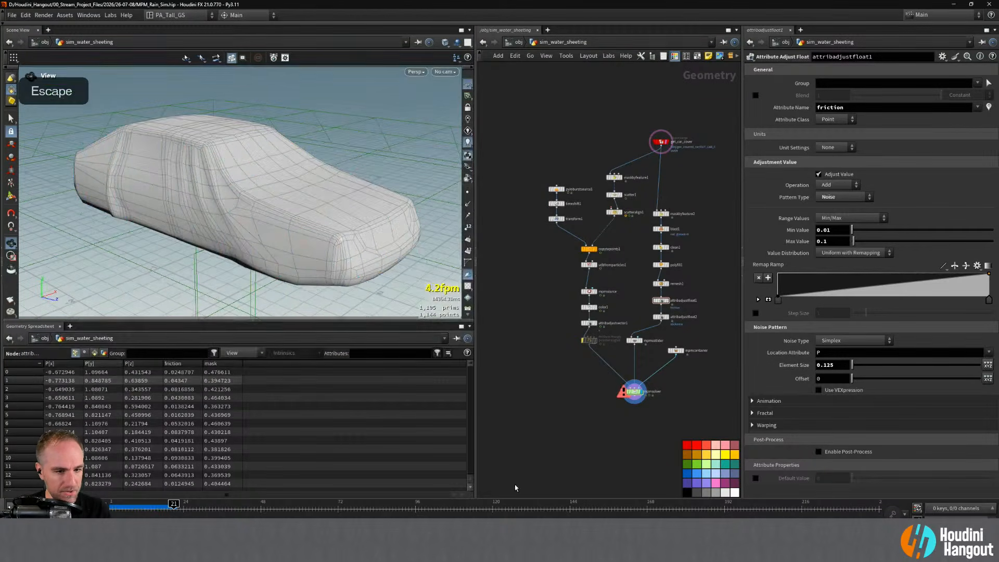
- Go to frame 20 and examine the water running over the hood and down the sides from close and wide views
left_click(167, 508)
key("Escape")
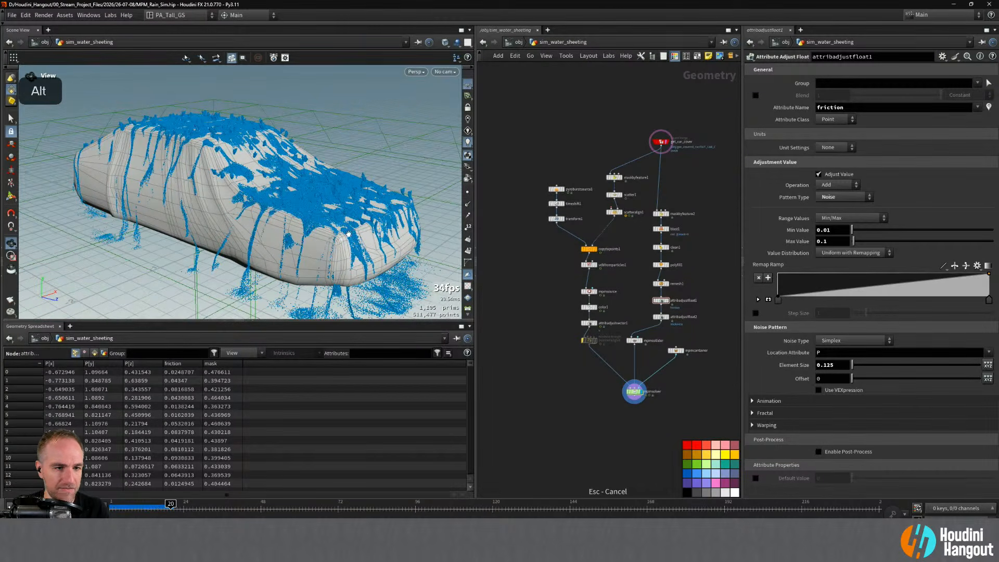
left_click_drag(397, 289, 390, 271, "alt")
right_click_drag(391, 270, 386, 250, "alt")
left_click_drag(386, 250, 382, 234, "alt")
right_click_drag(382, 234, 365, 224, "alt")
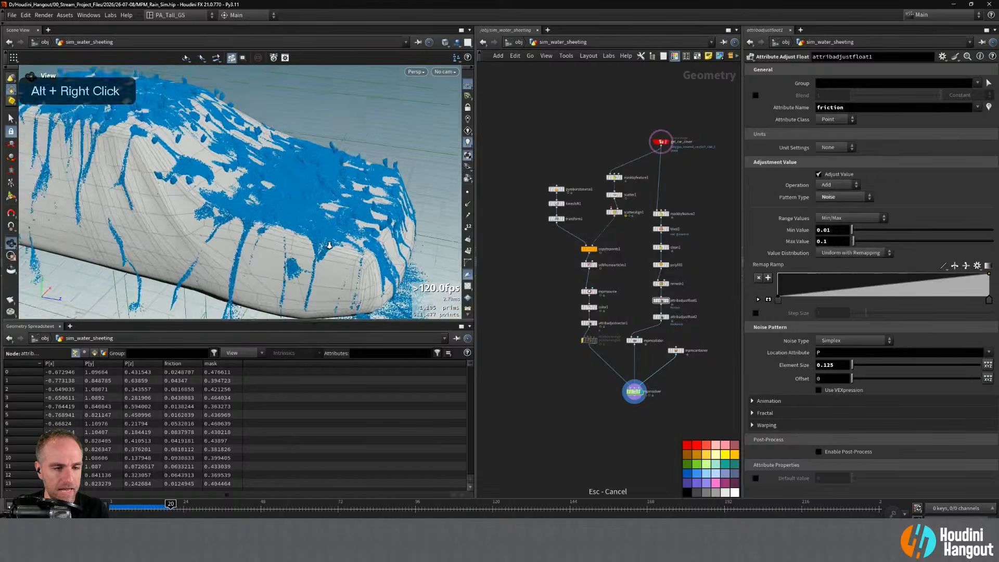
left_click_drag(364, 224, 278, 190, "alt")
left_click_drag(330, 223, 354, 233, "alt")
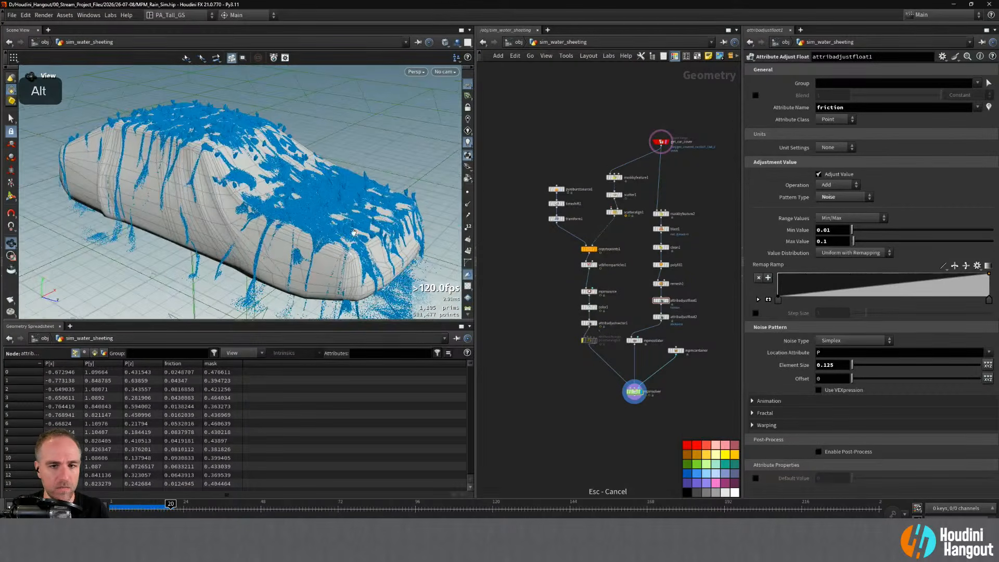
- Review the Mask by Feature and Scatter settings and the MPM Solver's node info against the water at frame 20
left_click(614, 177)
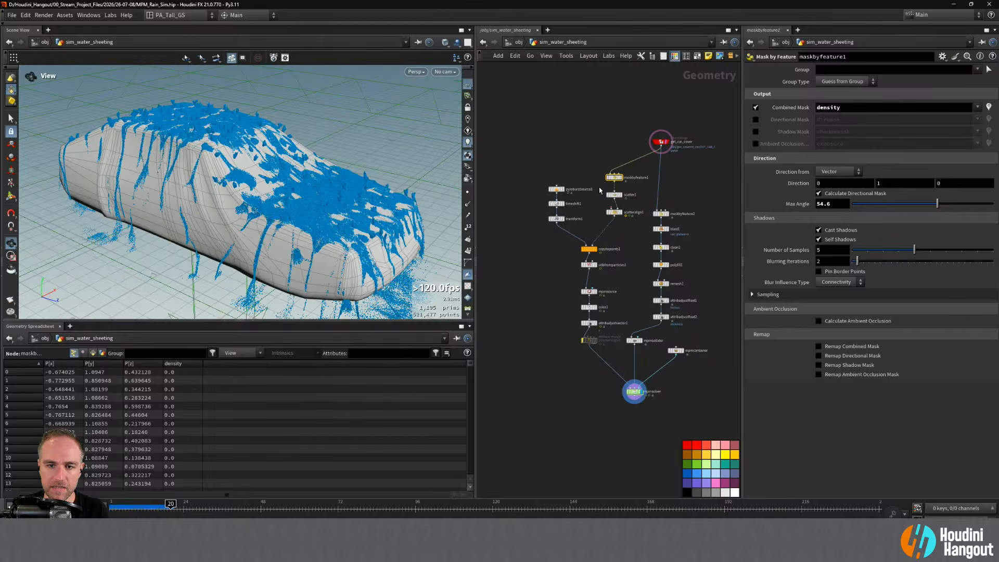
left_click(614, 194)
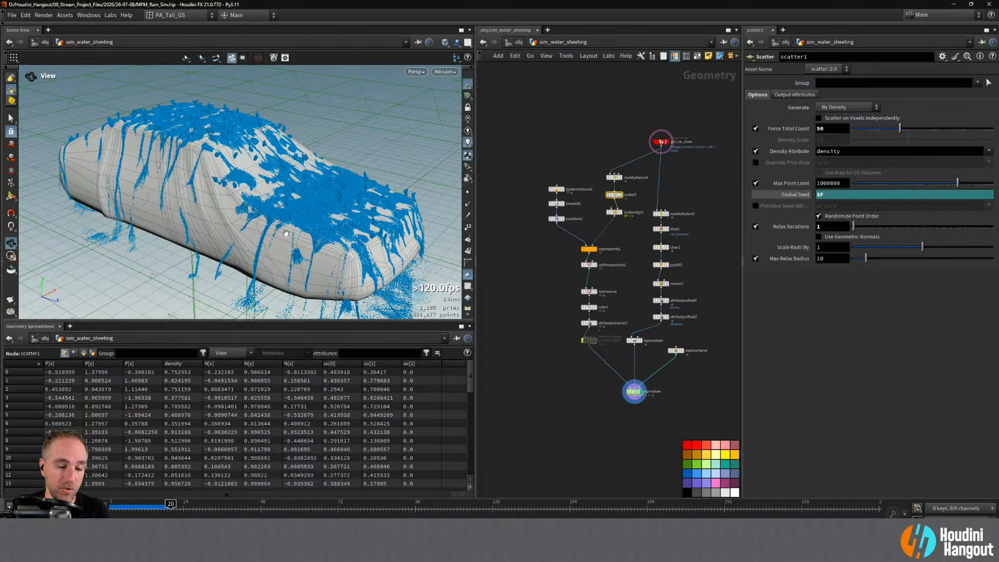
left_click_drag(287, 196, 258, 178, "alt")
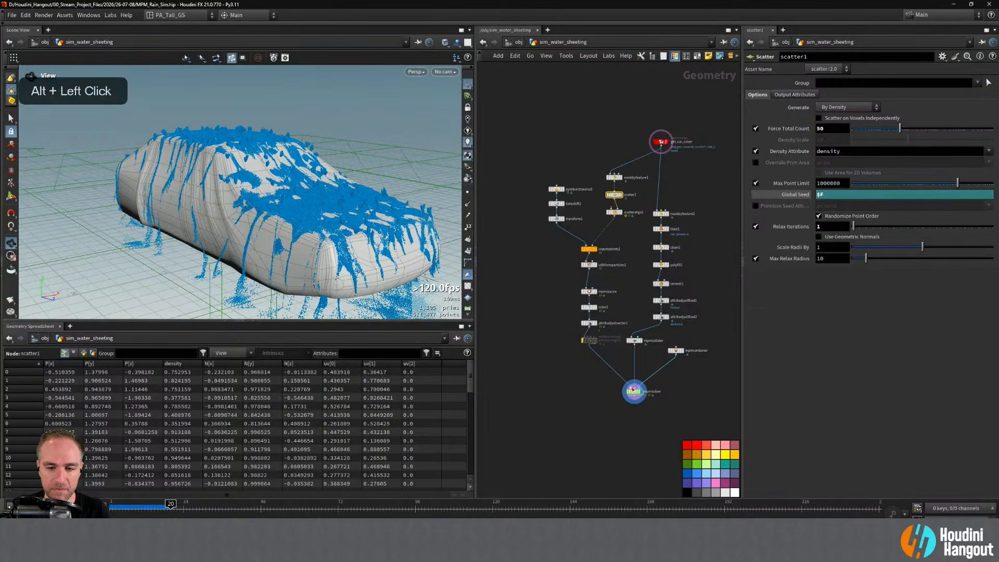
middle_click(635, 395)
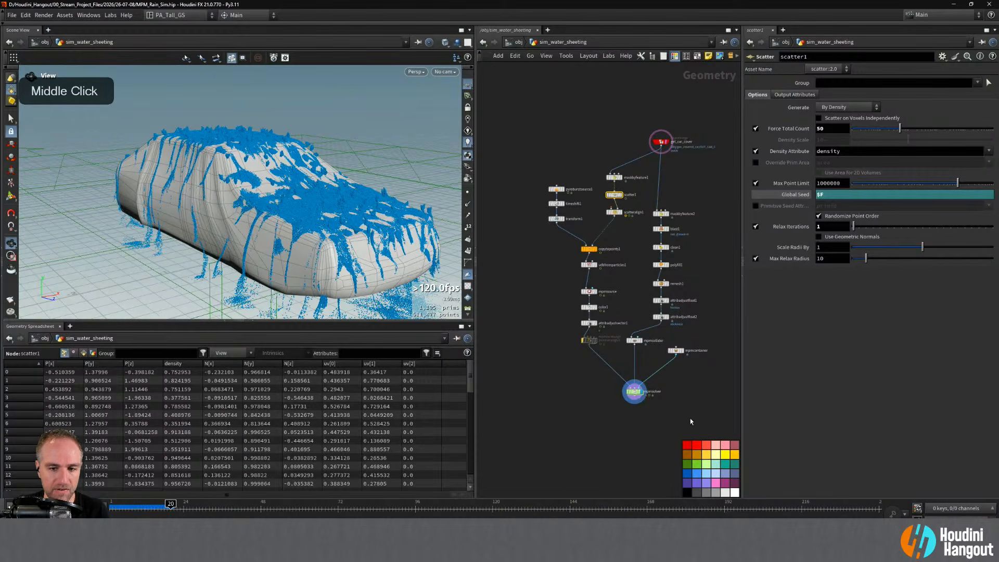
mouse_move(633, 394)
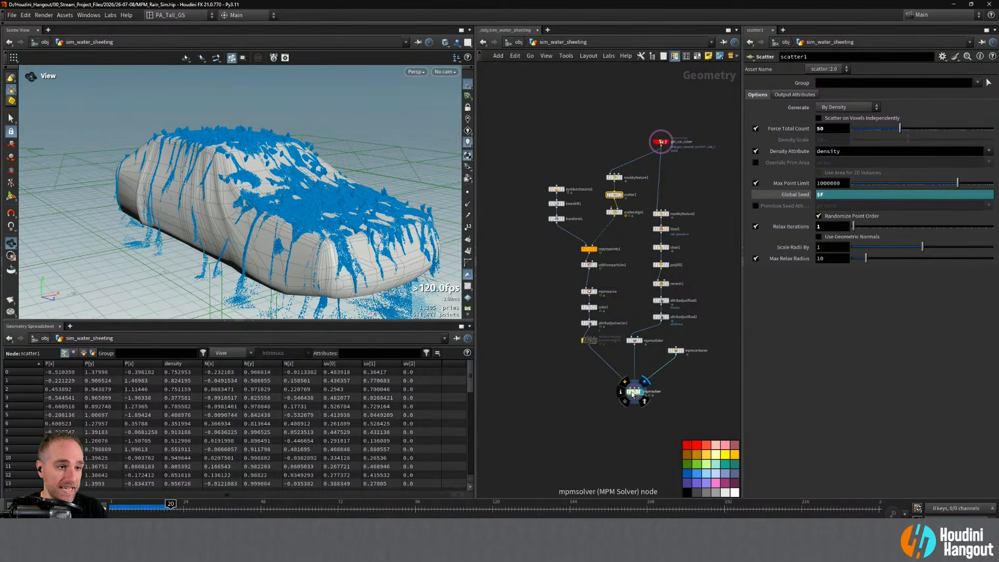
left_click_drag(275, 180, 225, 200, "alt")
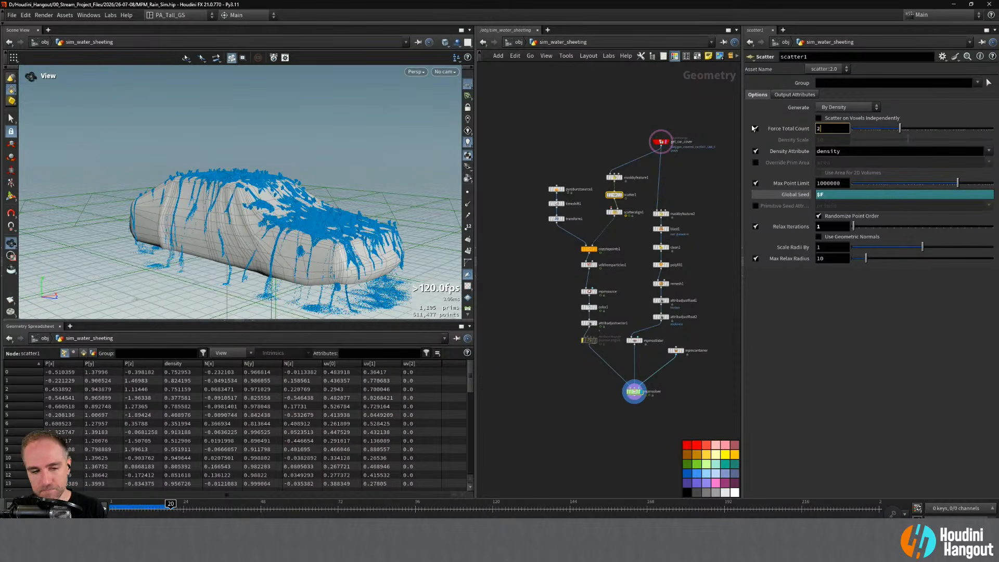
- Set the Scatter node's forced total count to 25 and return to frame 1 with the car reframed
type("5")
key("Return")
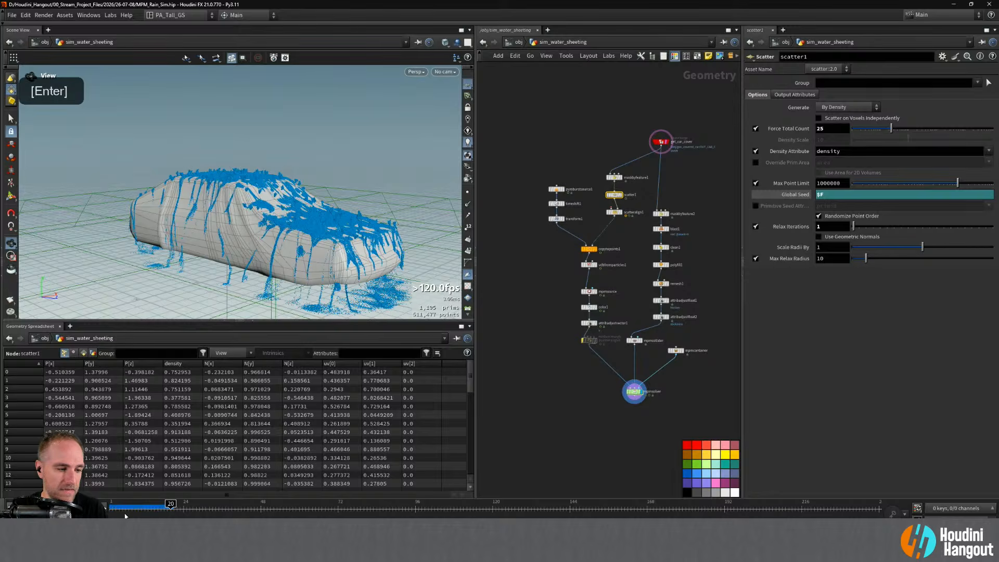
key("Escape")
double_click(10, 506)
middle_click_drag(292, 208, 263, 198, "alt")
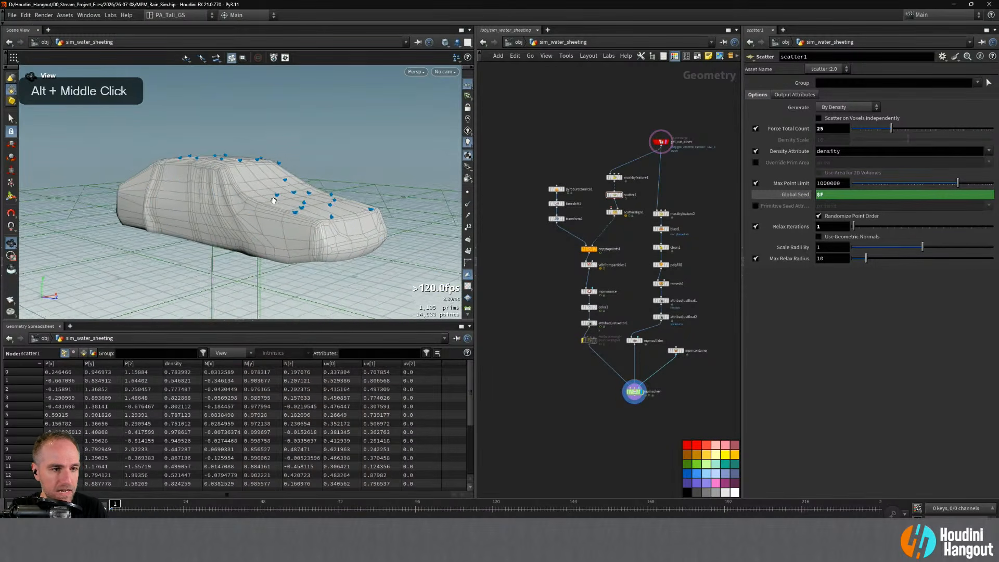
right_click_drag(263, 198, 283, 208, "alt")
mouse_move(284, 208)
middle_mouse_down("alt")
mouse_move(287, 197)
mouse_move(302, 215)
middle_mouse_up("alt")
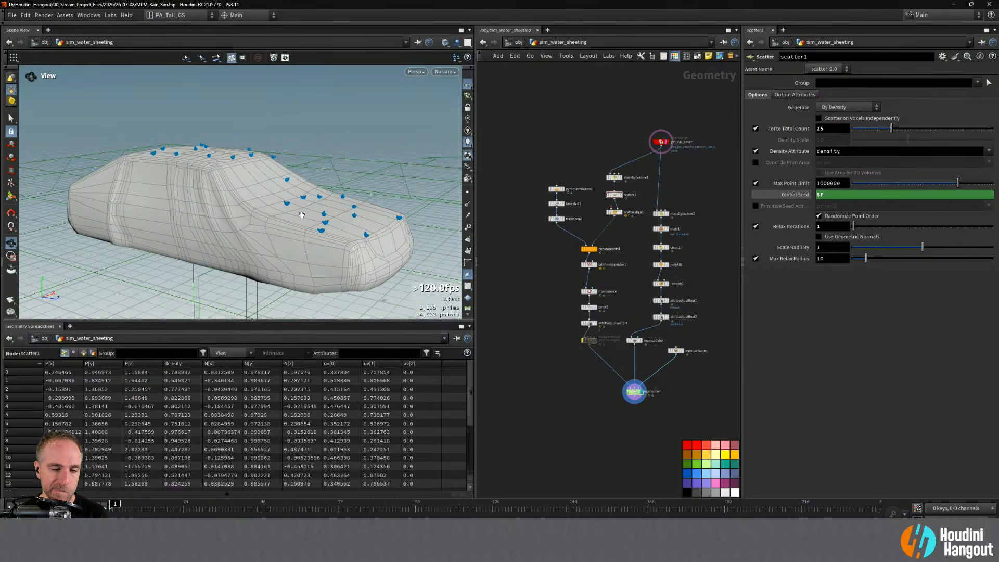
- Set the friction noise's maximum value to 0.2
left_click(661, 302)
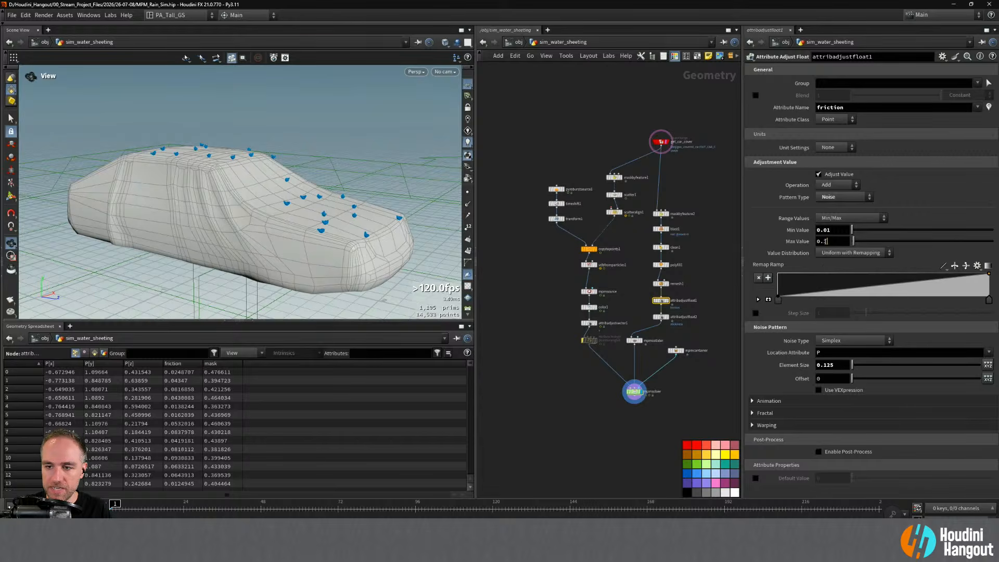
type("2")
key("Return")
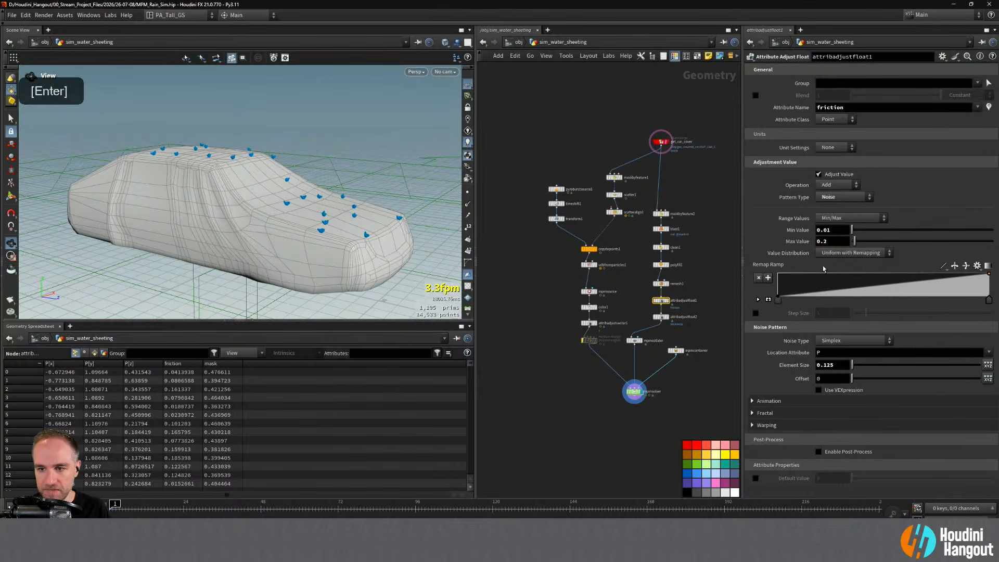
- Check the MPM Collider's material settings and set the stickiness noise's minimum value to 0.5
left_click(633, 340)
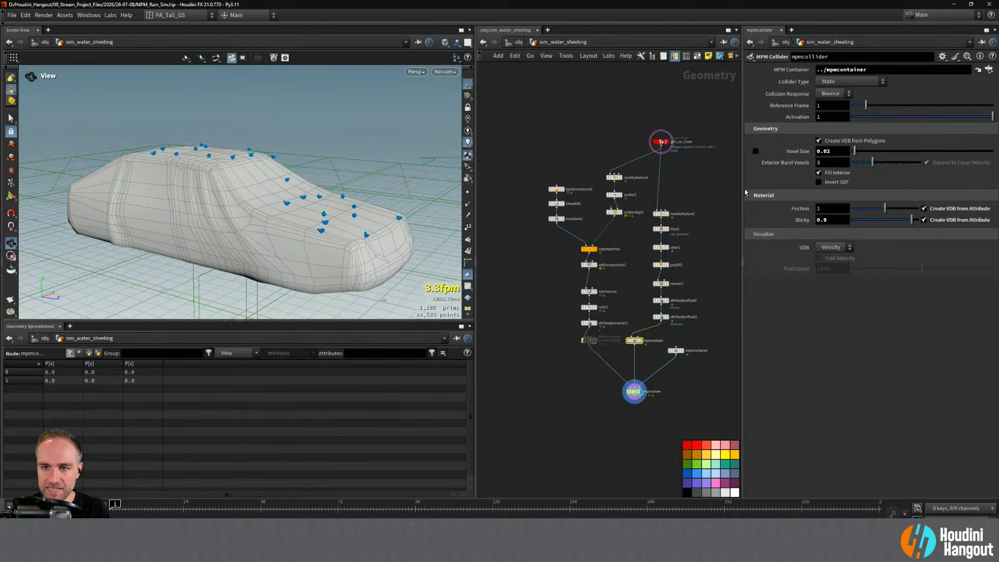
mouse_move(635, 349)
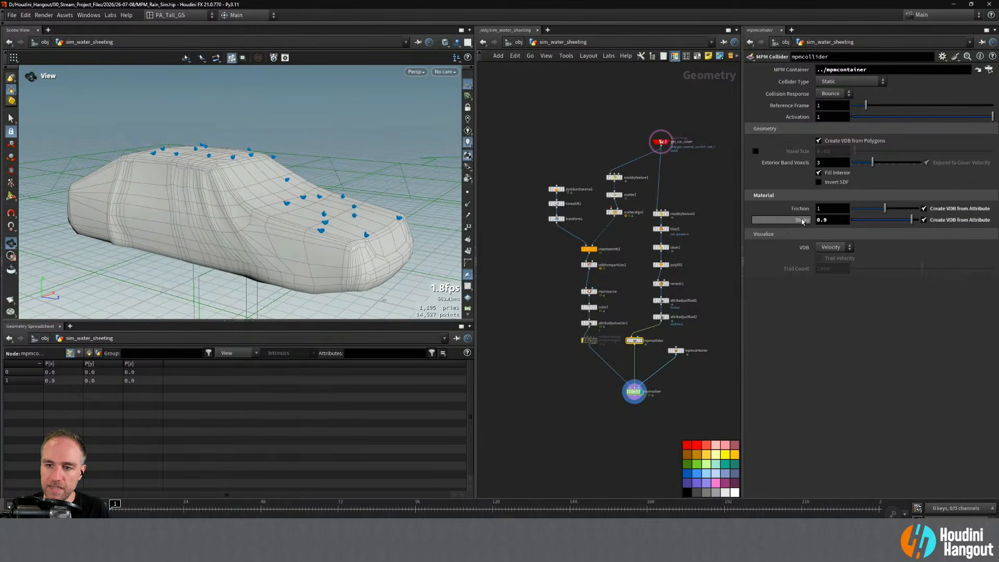
left_click(660, 317)
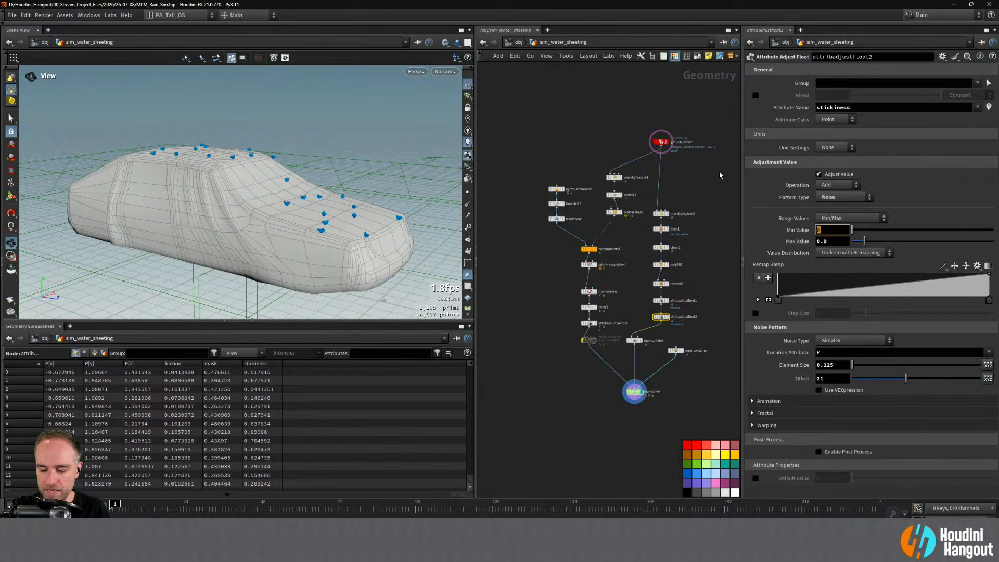
type("0.5")
key("Return")
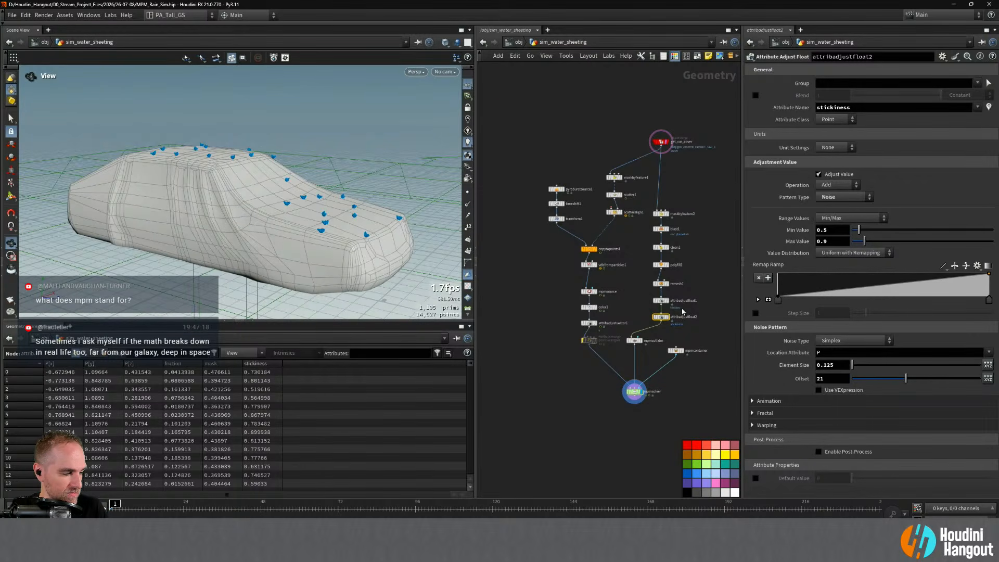
- Set the MPM Collider's Sticky value to 1
left_click(636, 341)
double_click(821, 220)
type("1")
key("Return")
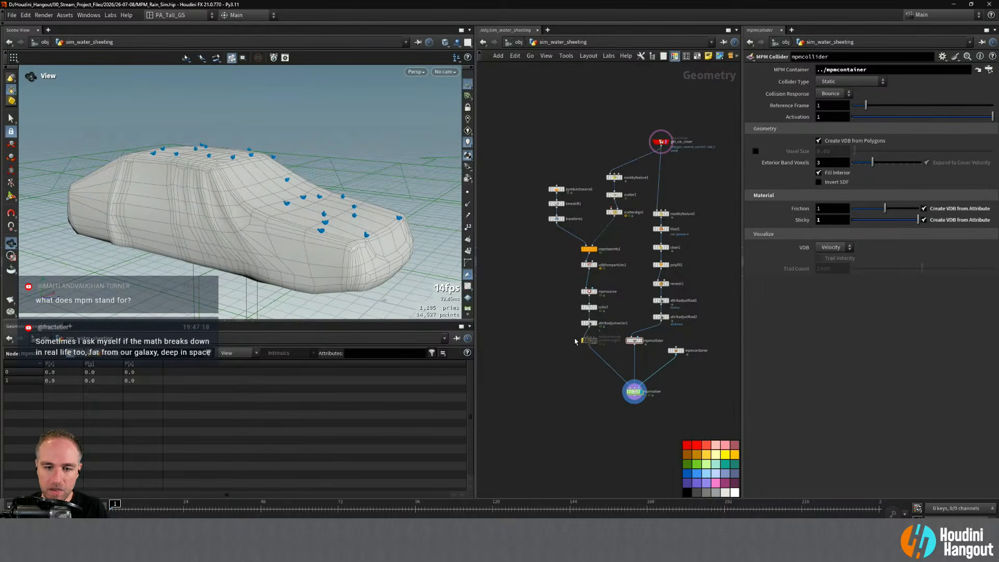
- Set the MPM Source's surface tension to 1
left_click(607, 295)
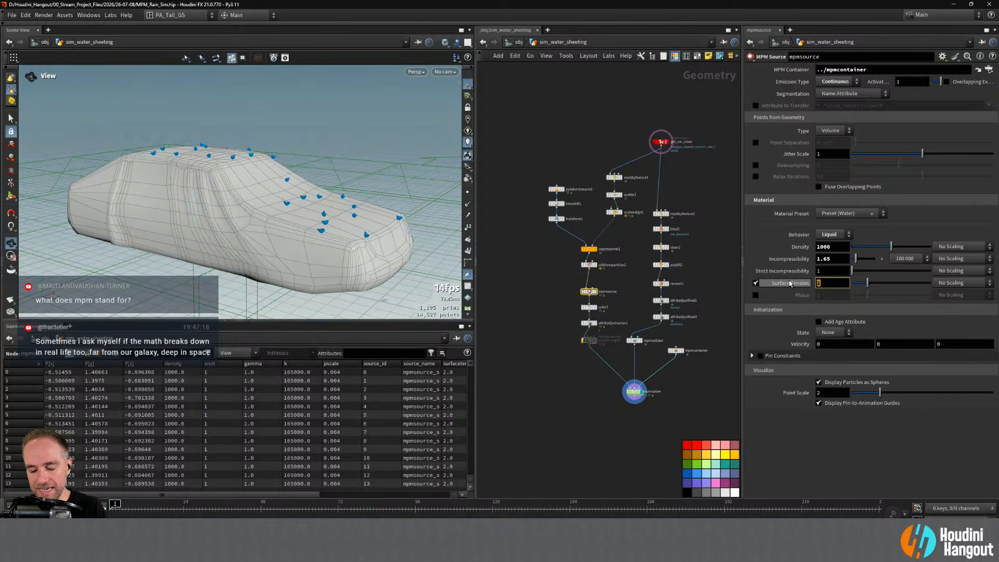
type("1")
key("Return")
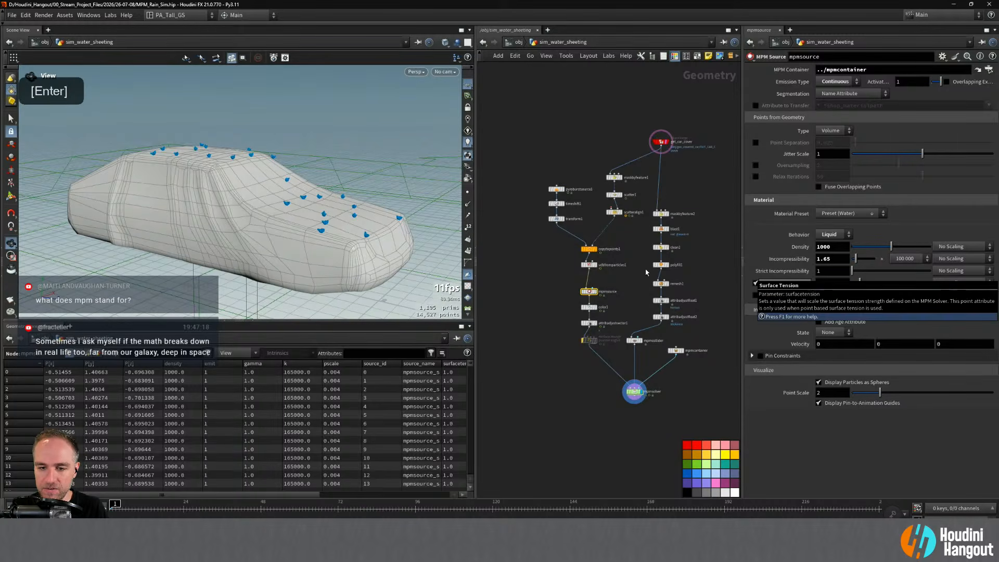
- Simulate the water with the revised settings past frame 10 and bring up the MPM Collider help page on its material parameters
left_click(634, 393)
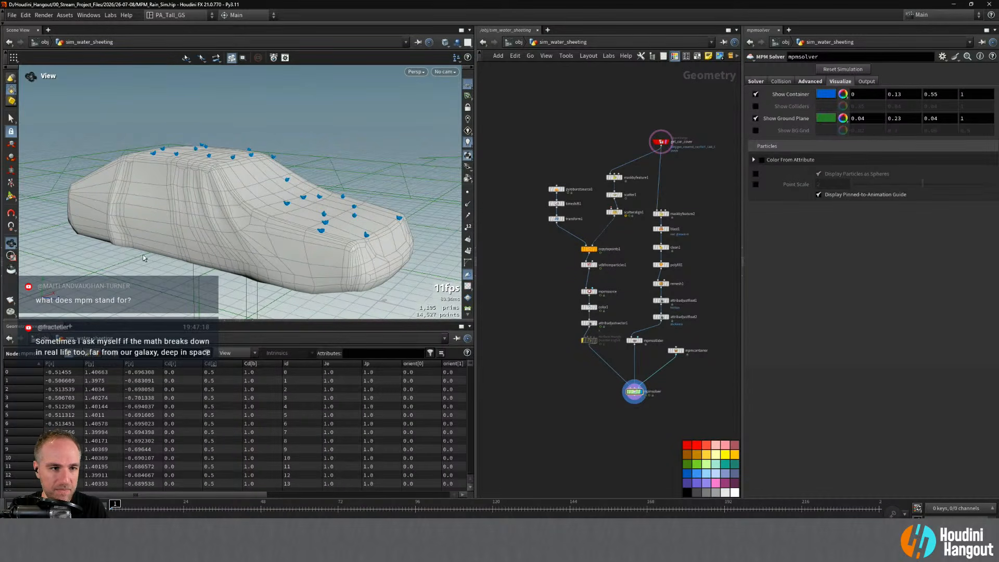
key("Up")
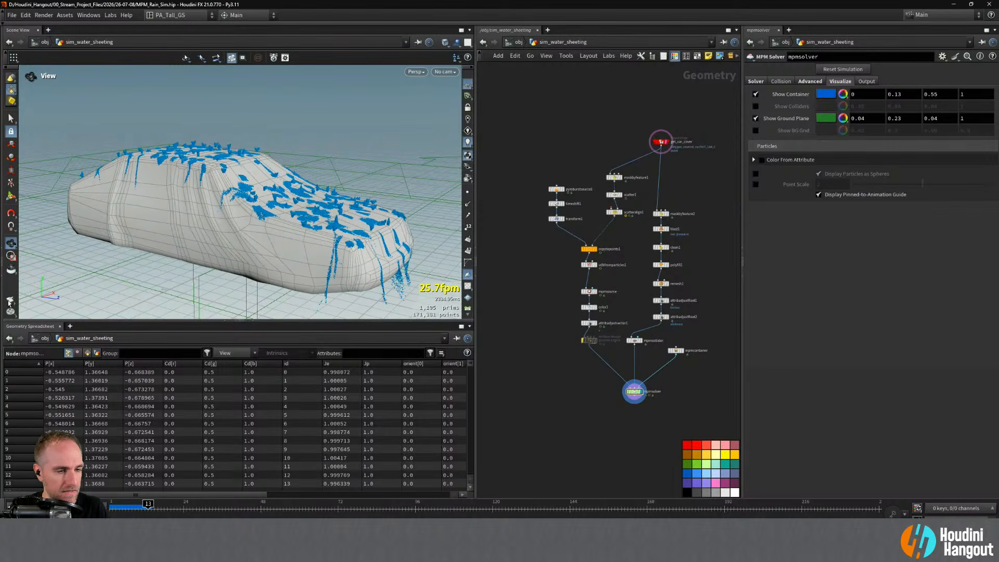
key("alt+Tab")
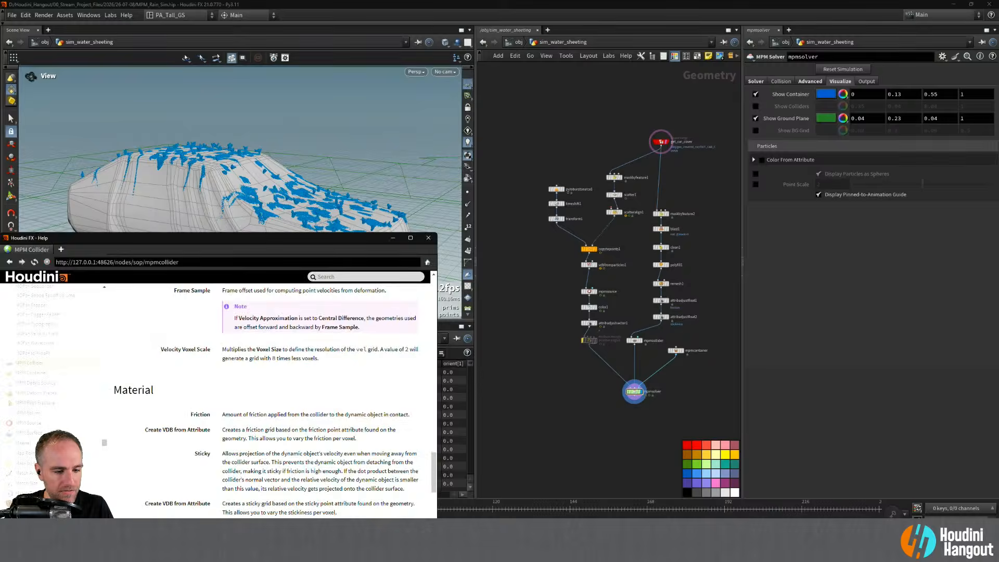
- Review the running flipbook of the water simulation in MPlay, put the help page away, and stop the render
key("alt+Tab")
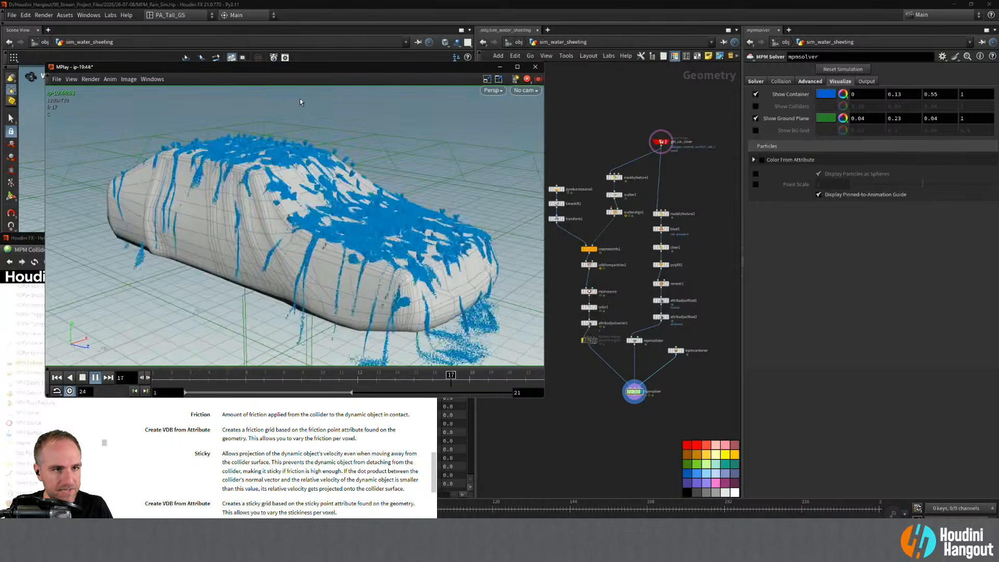
left_click_drag(320, 77, 373, 94)
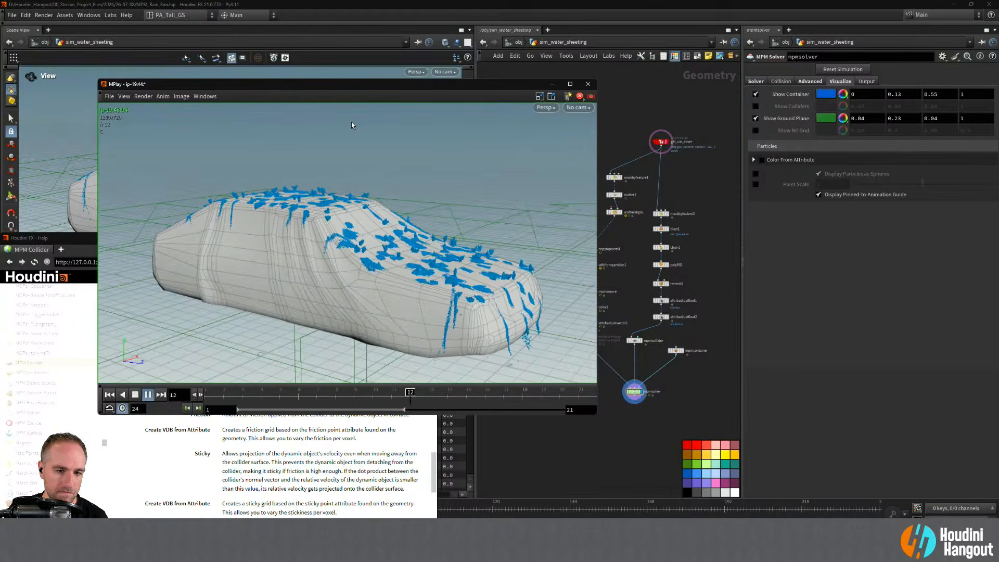
left_click_drag(358, 85, 421, 101)
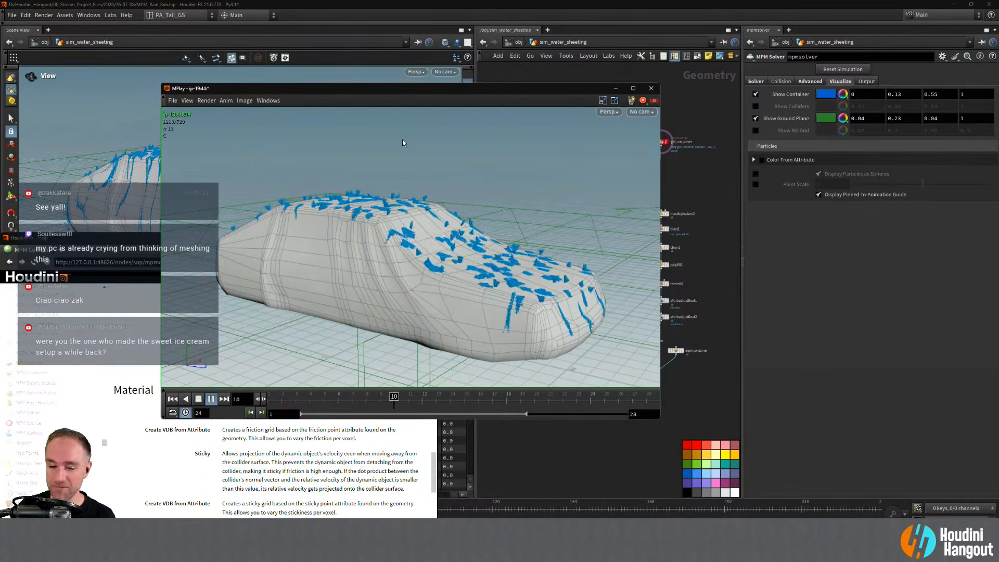
left_click(333, 442)
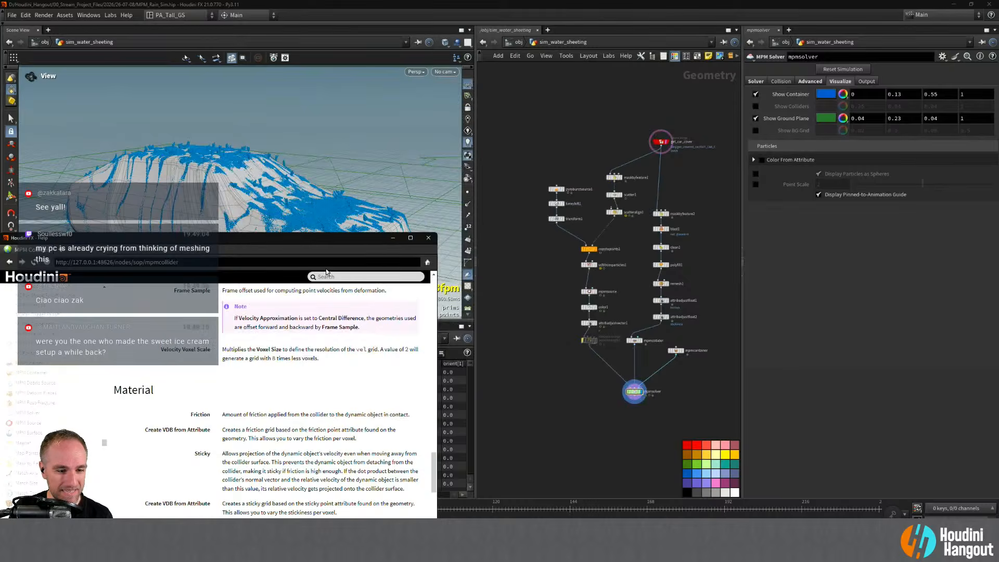
left_click(393, 239)
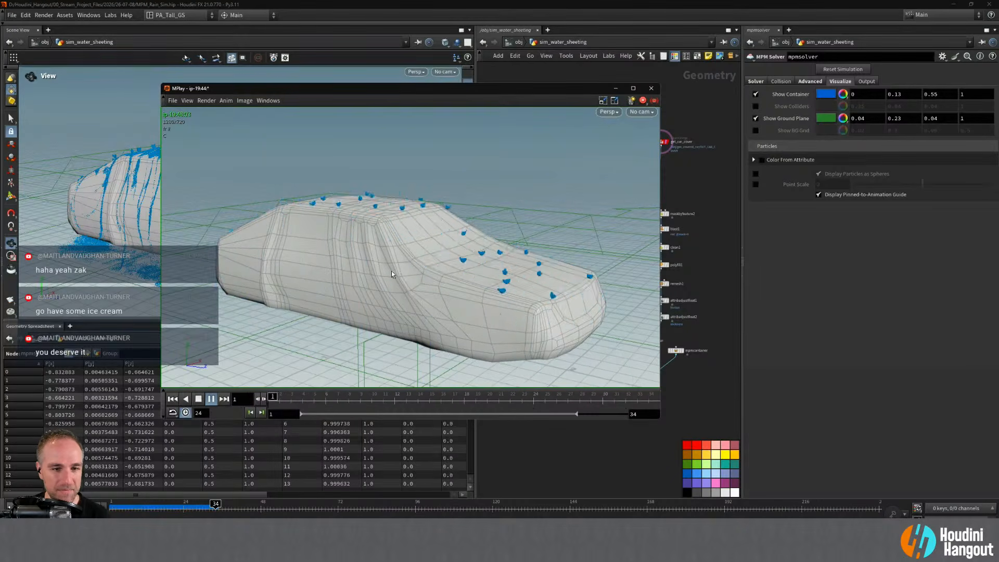
left_click(209, 399)
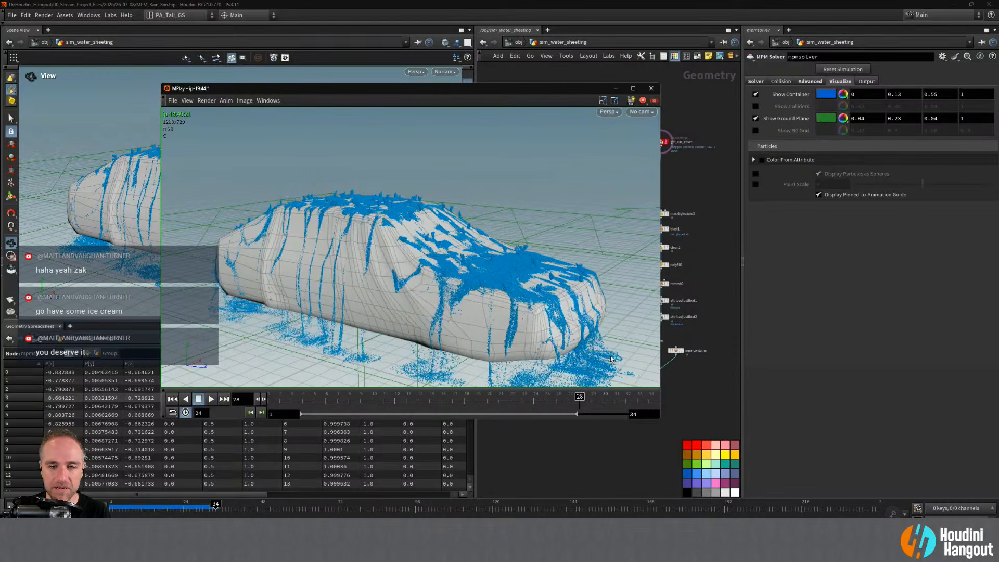
key("Escape")
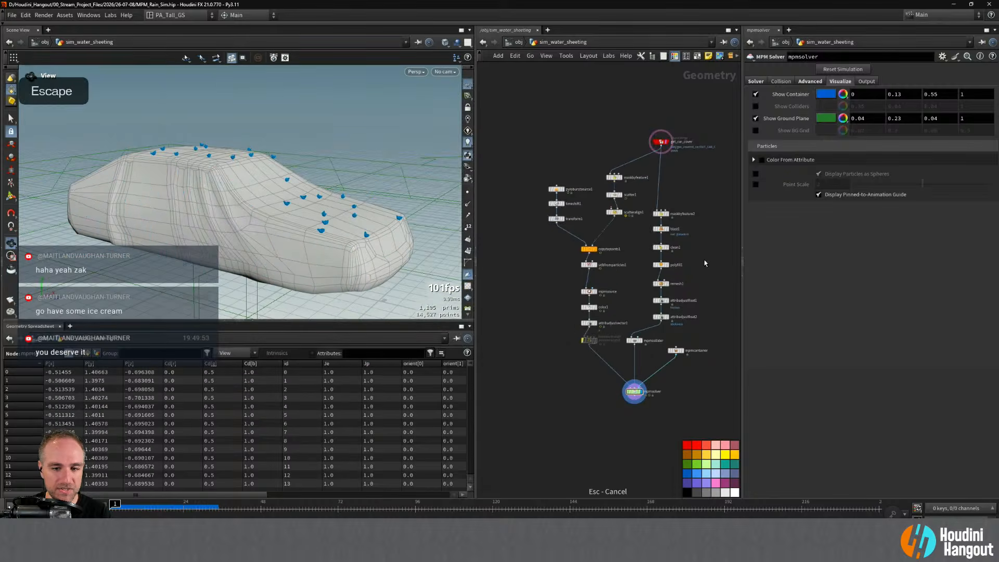
- Set the MPM Solver's Air Drag to 0.25 and start a new flipbook of the simulation, playing its first frames
left_click(755, 82)
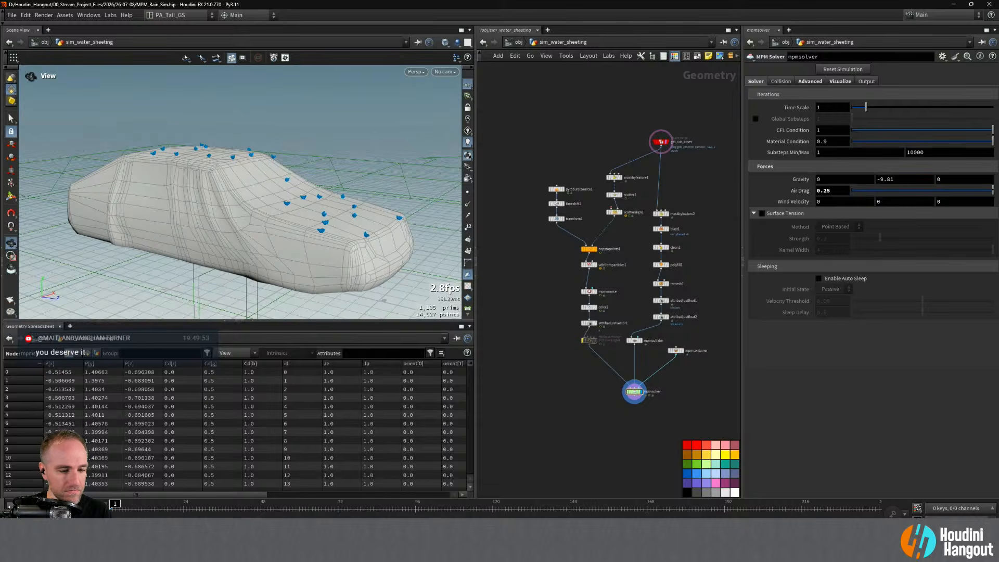
key("alt+Tab")
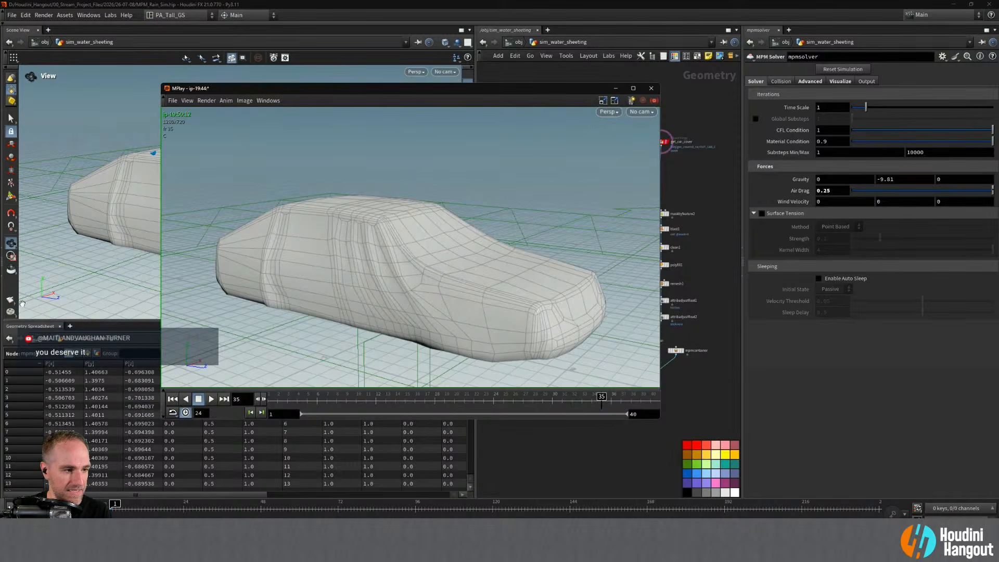
left_click(10, 302)
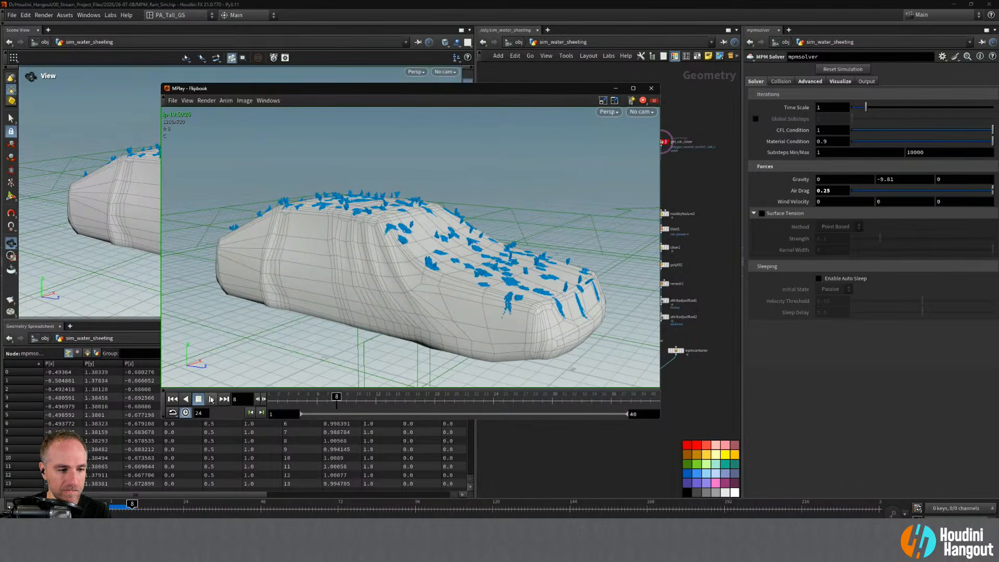
left_click(212, 399)
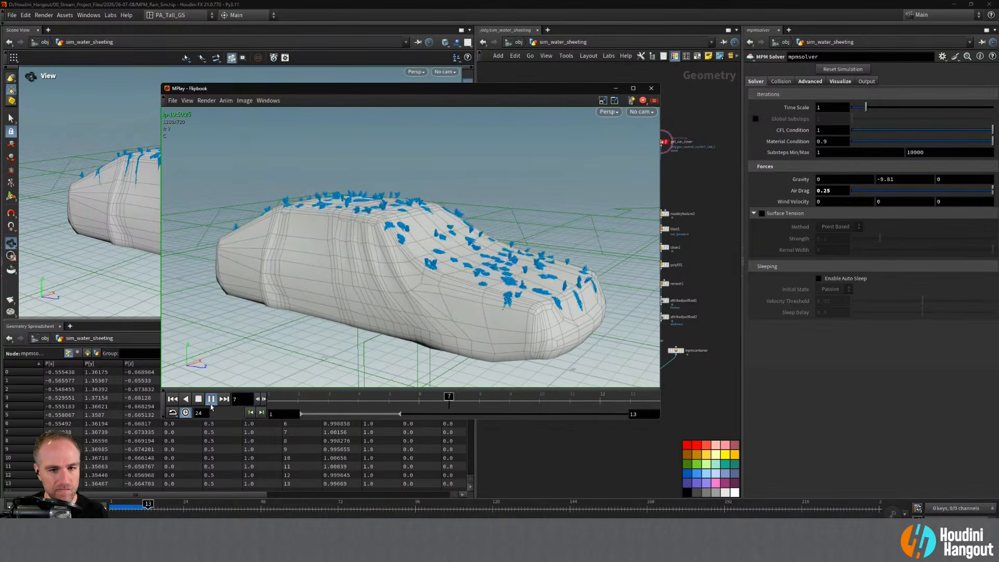
- Bring up the flipbook's sequence list and compare the newest sequence with the previous one in the early frames
left_click(266, 101)
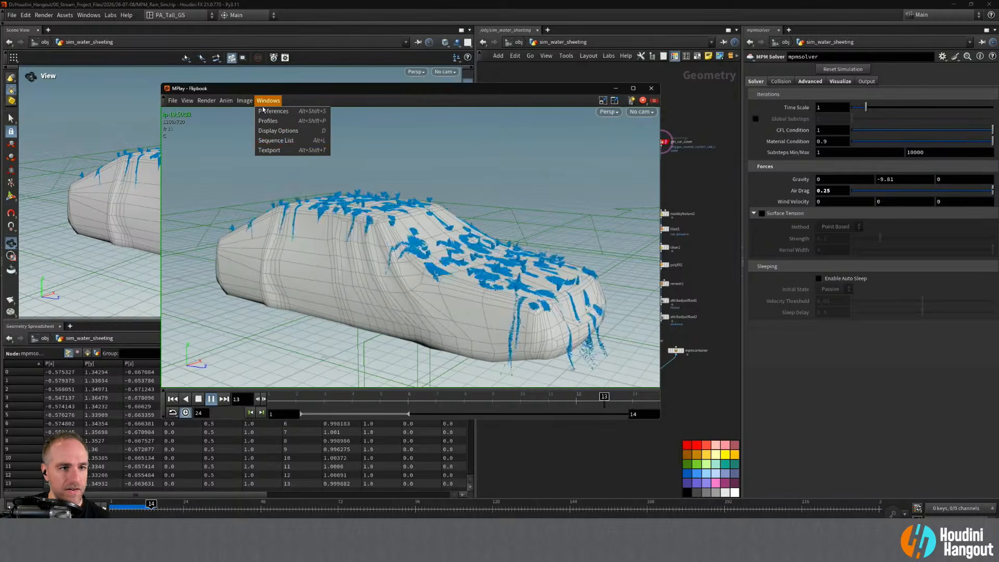
left_click(275, 141)
mouse_move(313, 51)
left_mouse_down()
mouse_move(762, 111)
mouse_move(777, 97)
left_mouse_up()
left_click(561, 211)
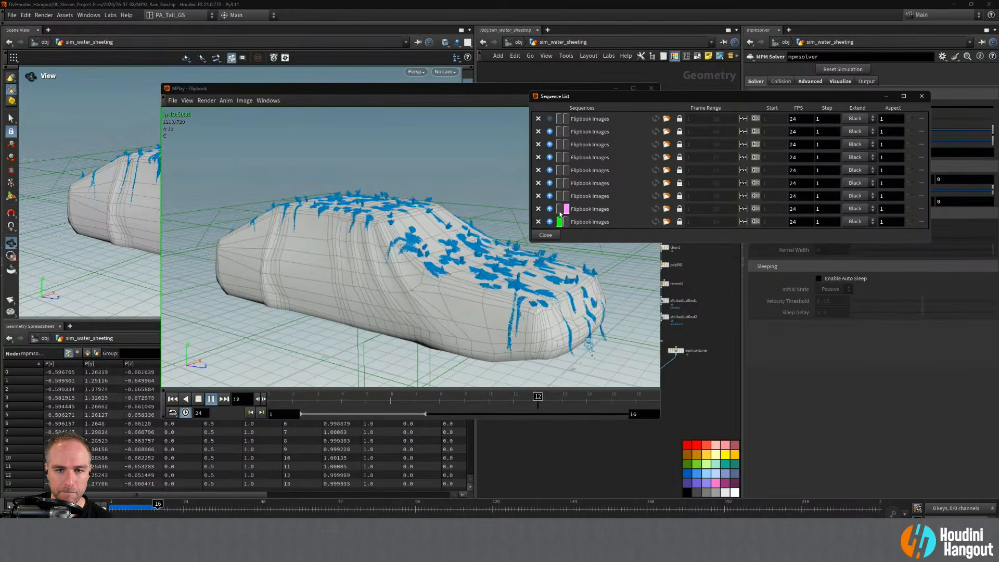
left_click(559, 210)
left_click(560, 223)
left_click(560, 210)
left_click(559, 223)
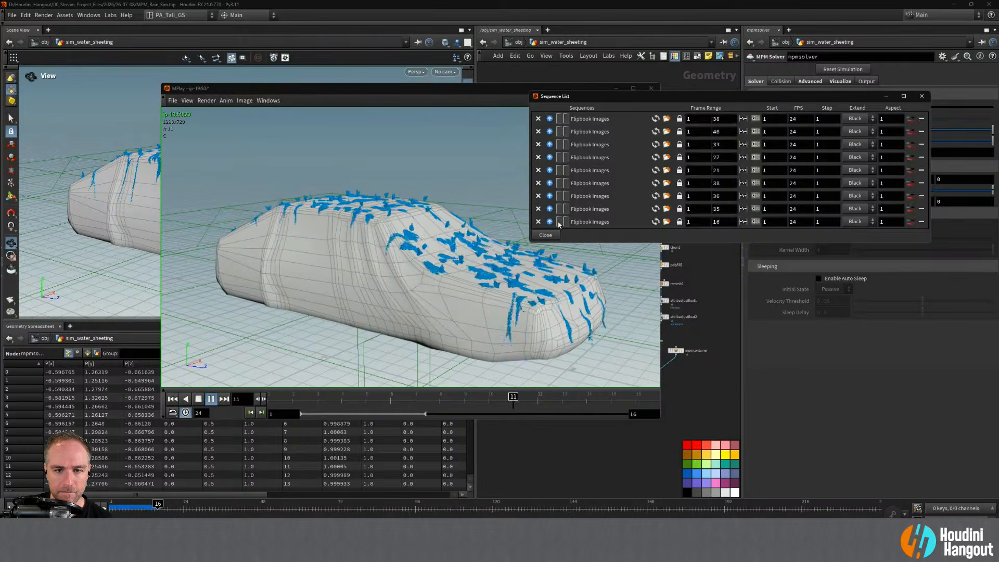
left_click(566, 209)
scroll(600, 199, "down", 2)
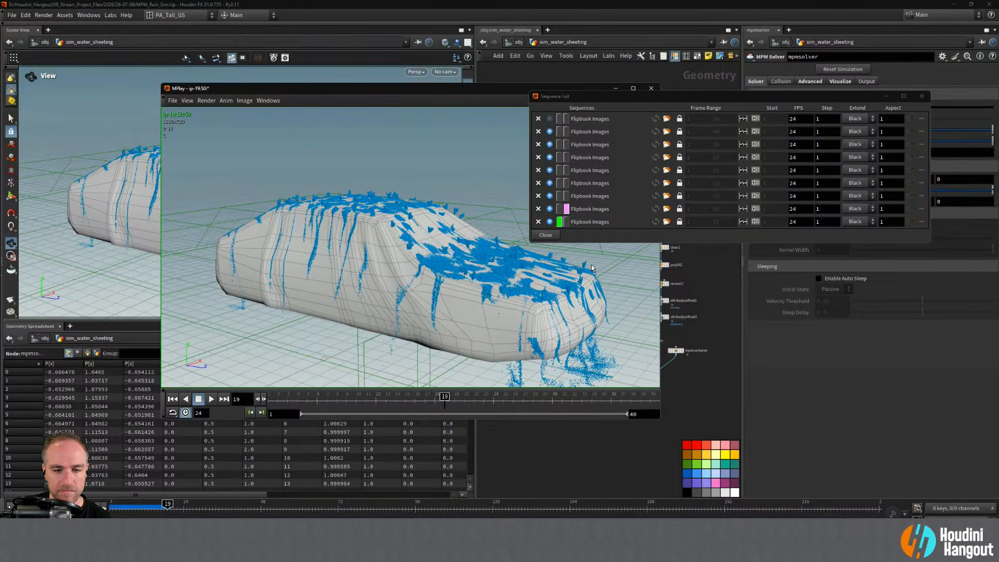
- Compare the newest and previous flipbook sequences again from frame 19 to frame 24 and close the sequence list
left_click(559, 211)
left_click(560, 222)
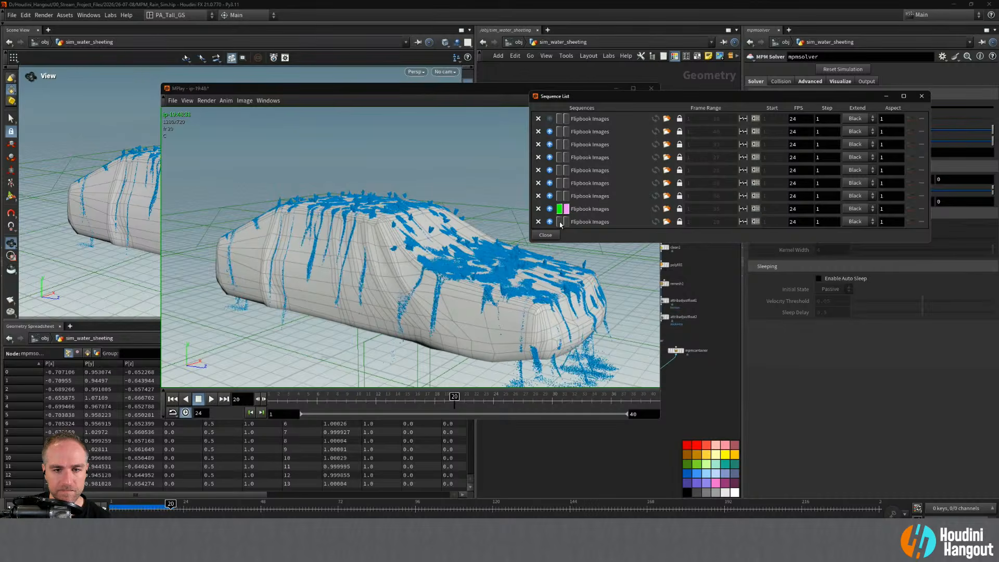
left_click(560, 208)
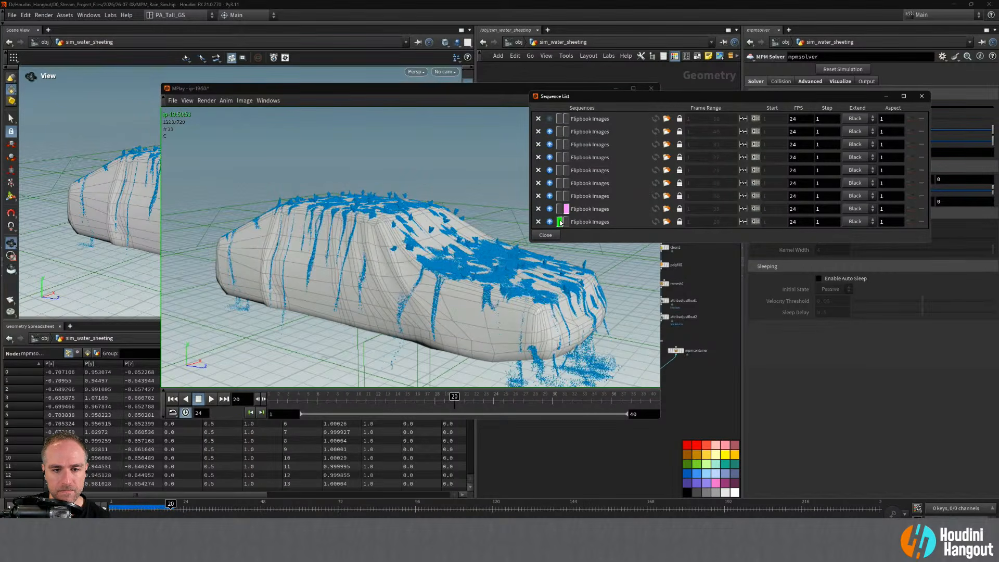
left_click(560, 221)
left_click(558, 210)
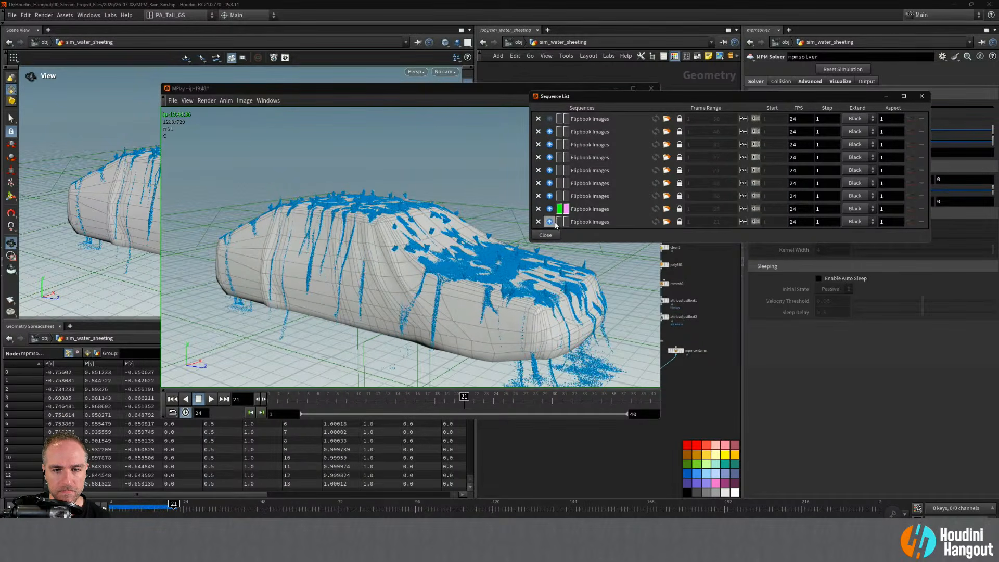
left_click(560, 222)
left_click(560, 210)
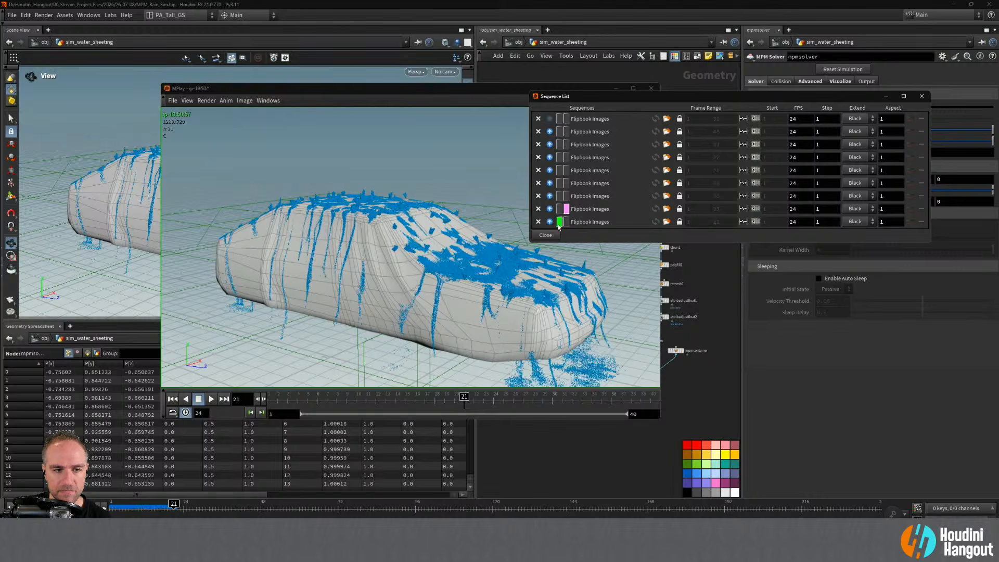
left_click(558, 222)
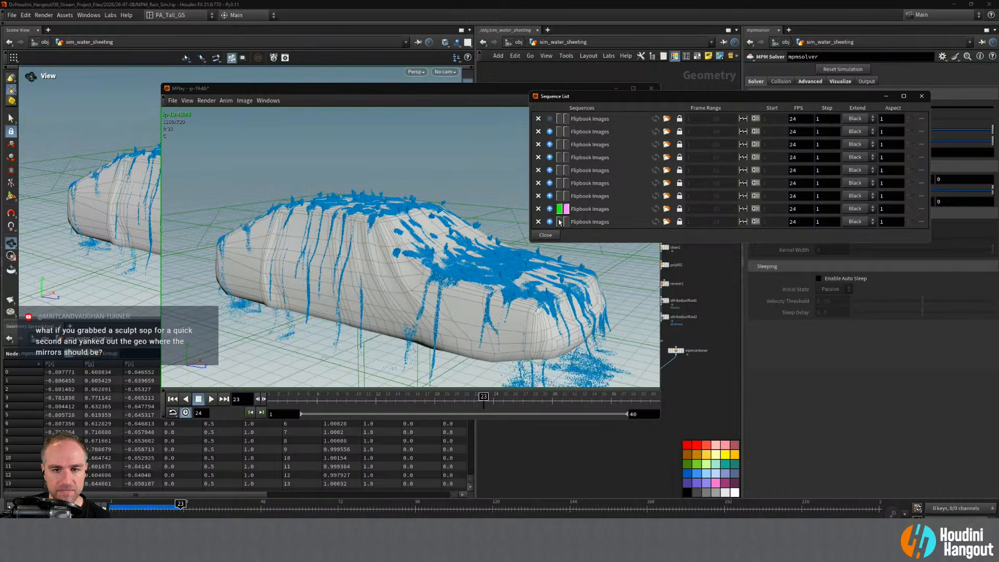
left_click(560, 209)
left_click(559, 221)
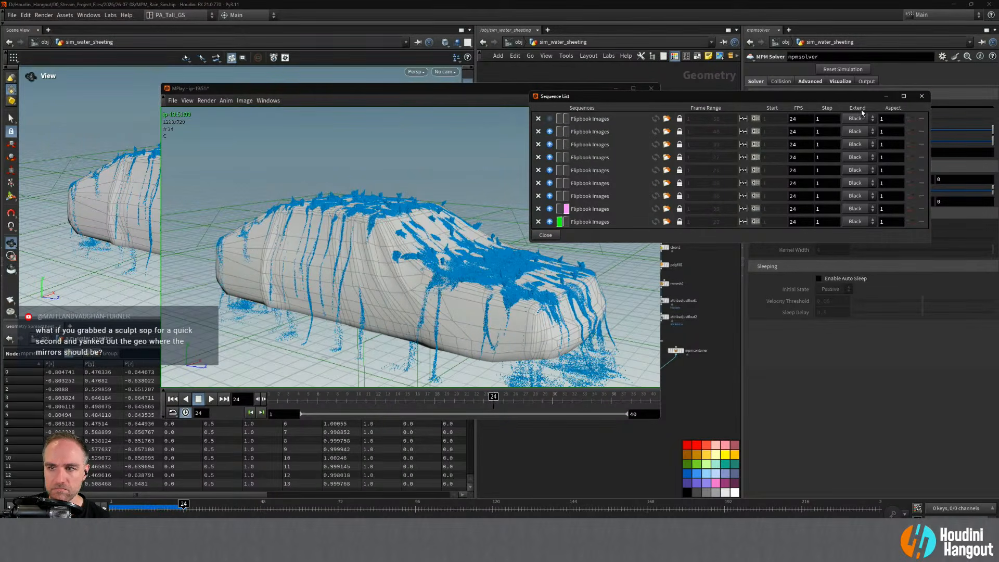
left_click(922, 96)
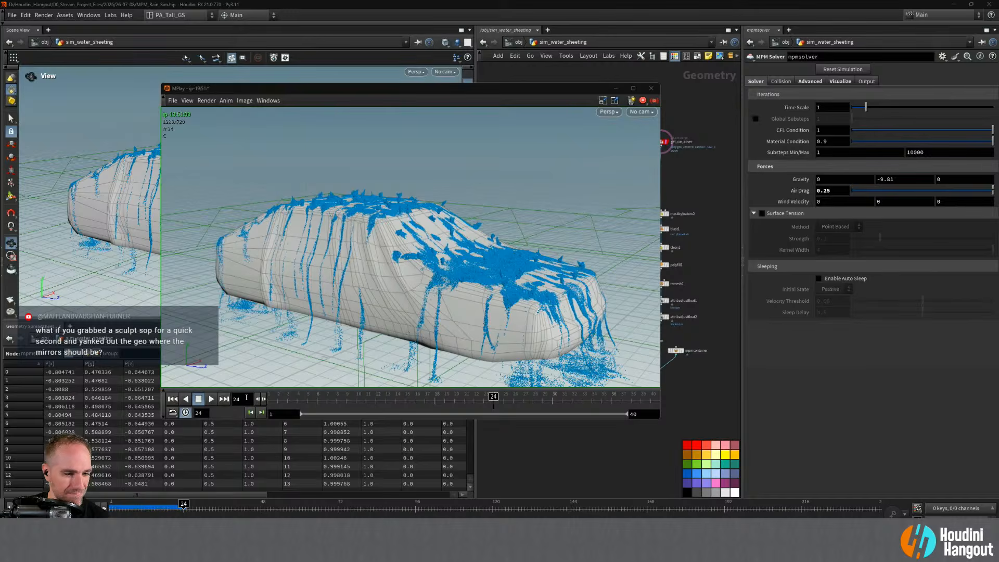
- Play back the flipbook recorded up to frame 27 and cancel its render
left_click(211, 399)
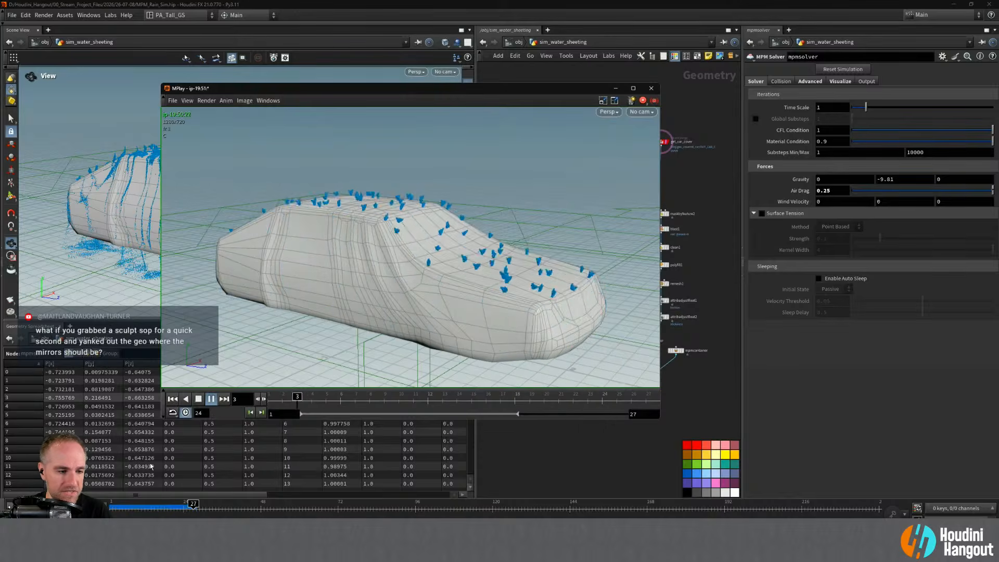
left_click(199, 399)
left_click(537, 457)
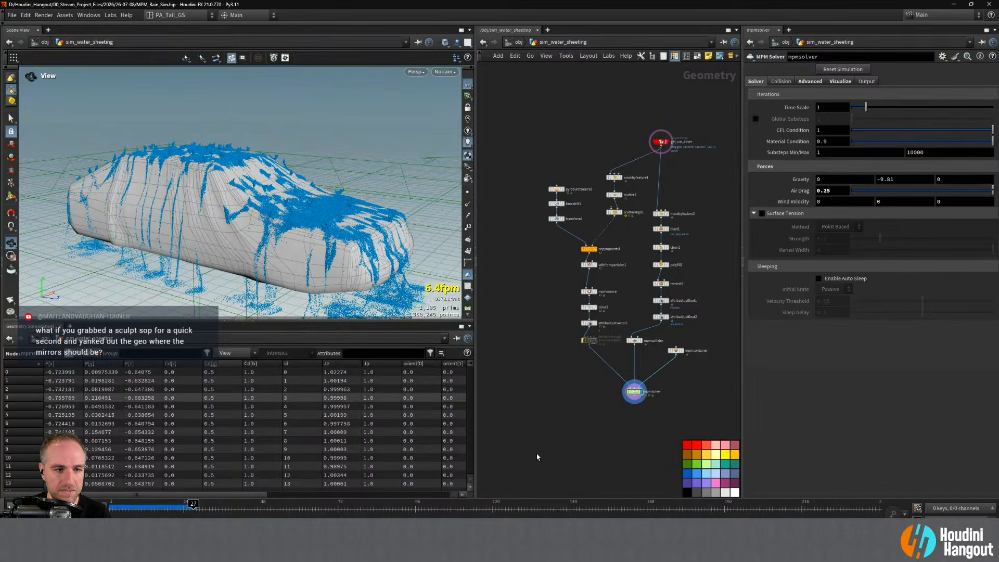
key("Escape")
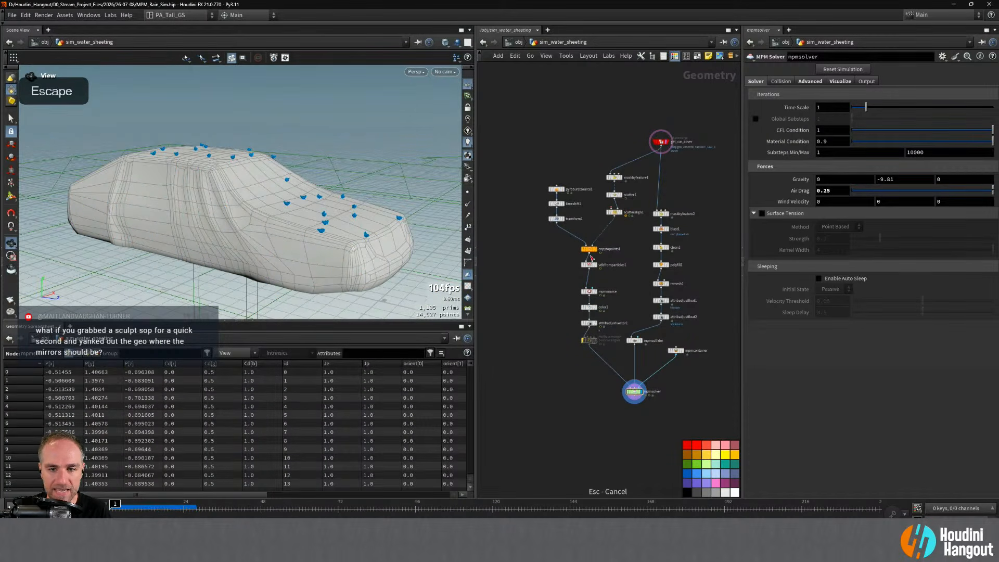
- Set the Pyro Burst Source's Initial Size to 0.03 and move the mpmsolver node slightly closer to its inputs
left_click(556, 190)
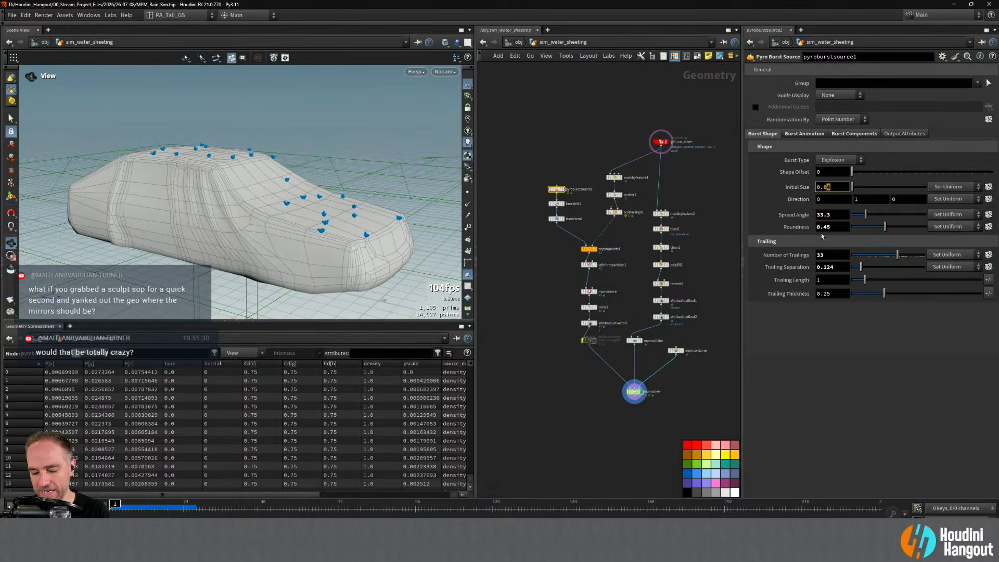
type("3")
key("Return")
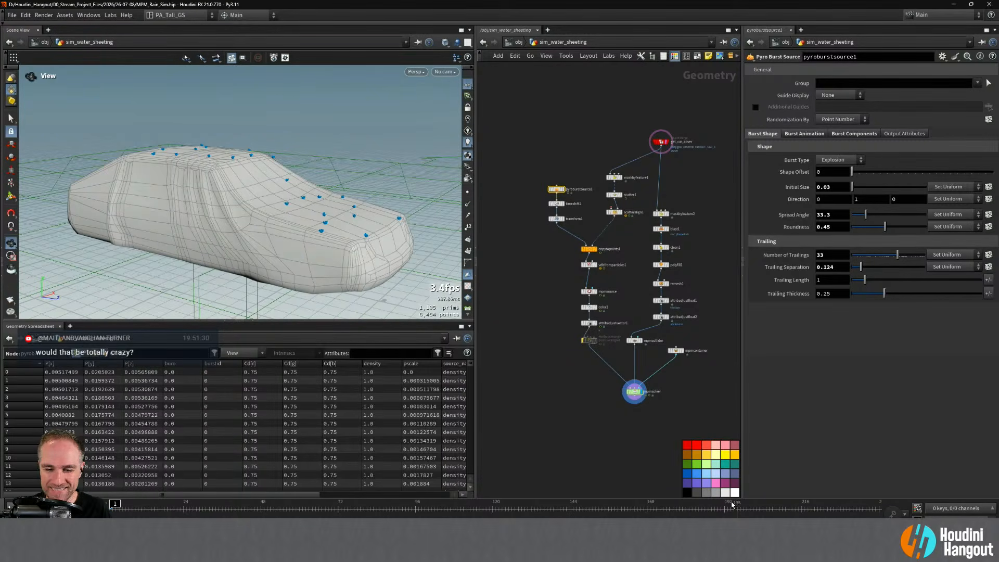
left_click_drag(635, 388, 634, 369)
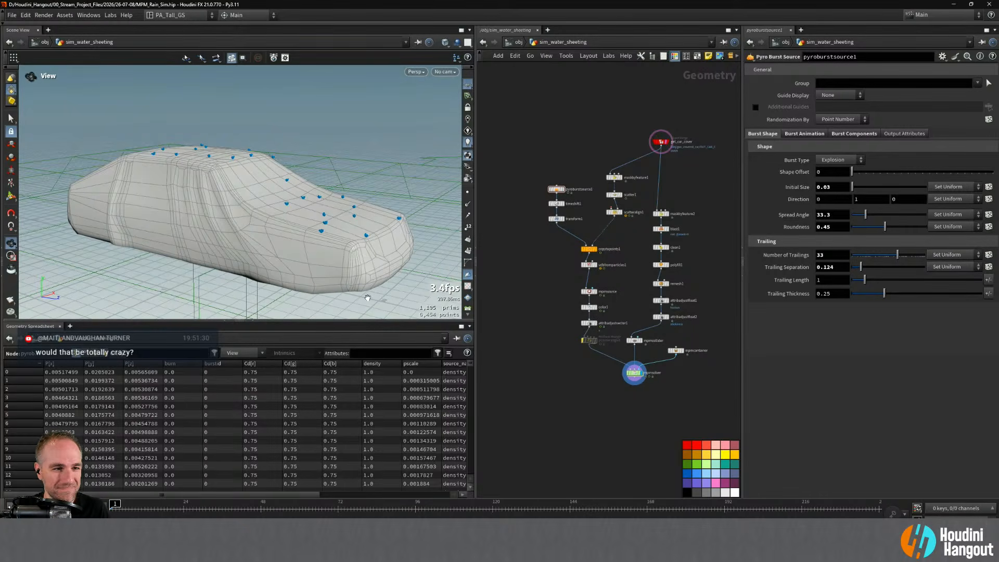
- Render a flipbook of the simulation with the smaller bursts to frame 51 and review its playback from the first frame
key("alt+Tab")
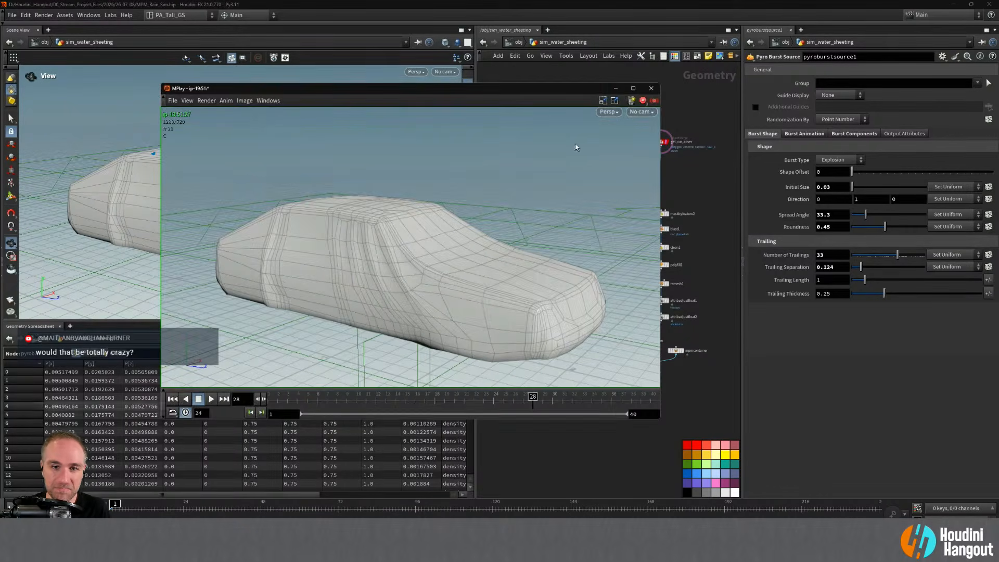
left_click_drag(502, 88, 593, 108)
left_click(11, 311)
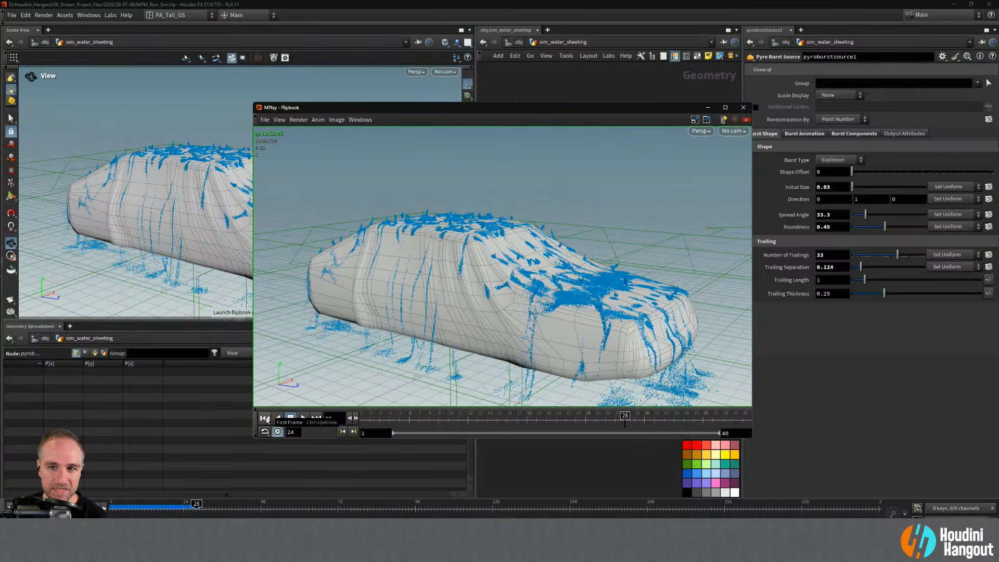
left_click(265, 418)
left_click(304, 418)
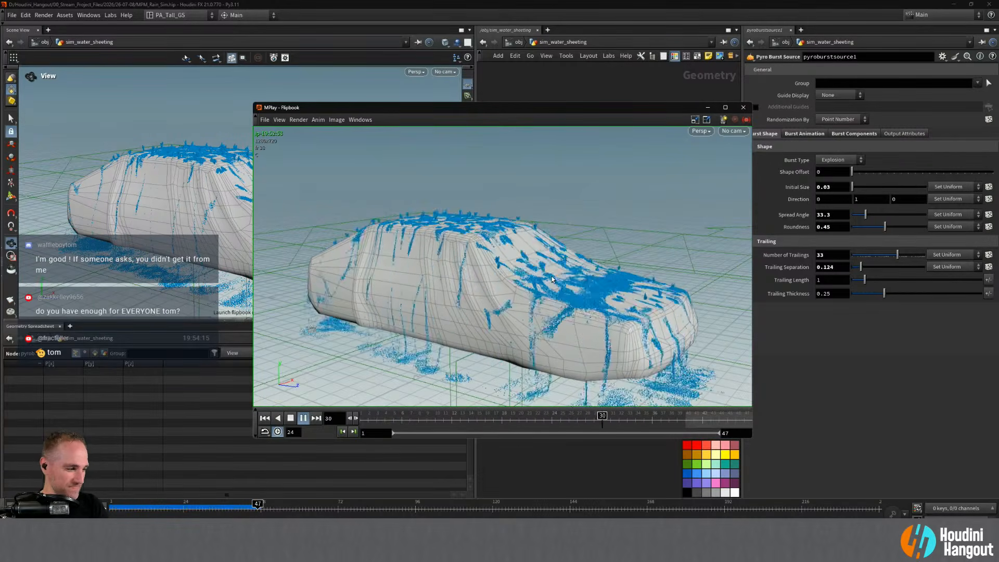
left_click_drag(643, 111, 614, 104)
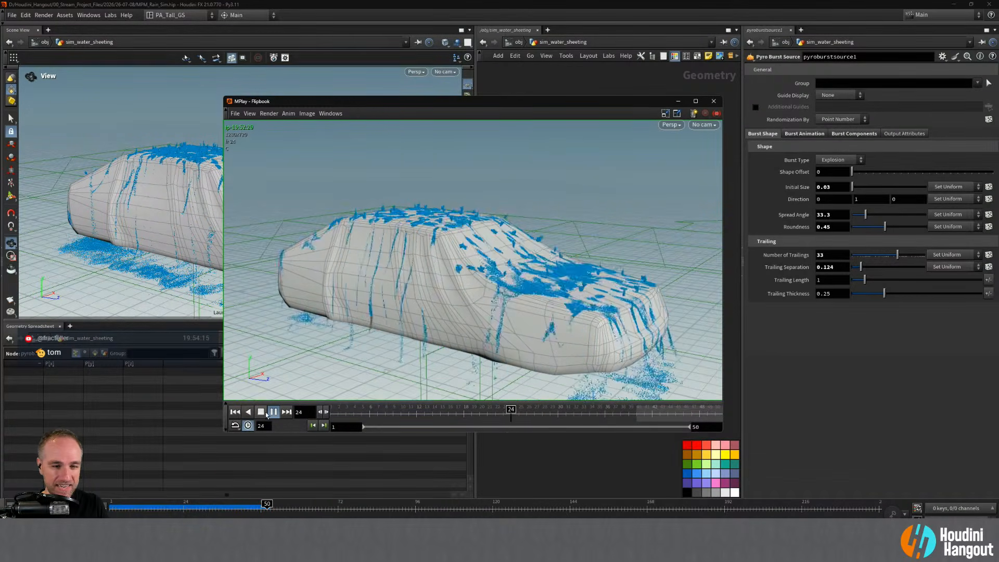
left_click(262, 413)
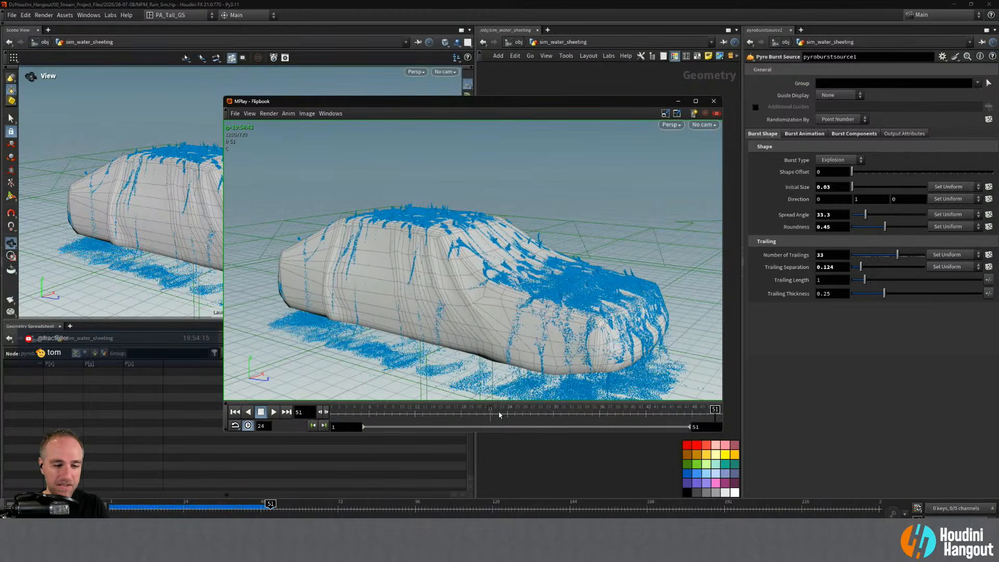
key("Escape")
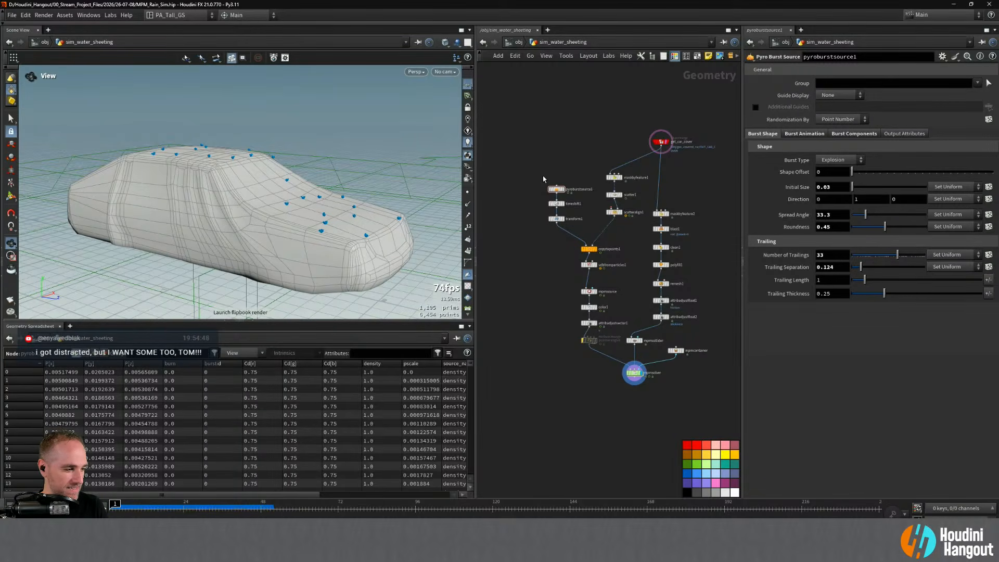
- Try the Pyro Burst Source's Initial Size at 0.025 and 0.02, and reset the MPM solver's simulation
left_click(555, 189)
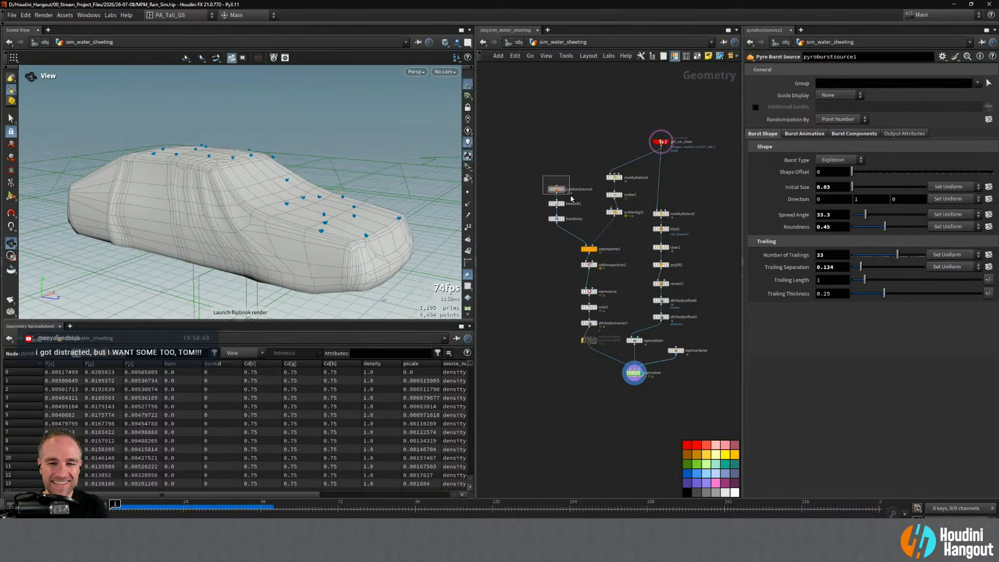
left_click(829, 187)
type("25")
key("Return")
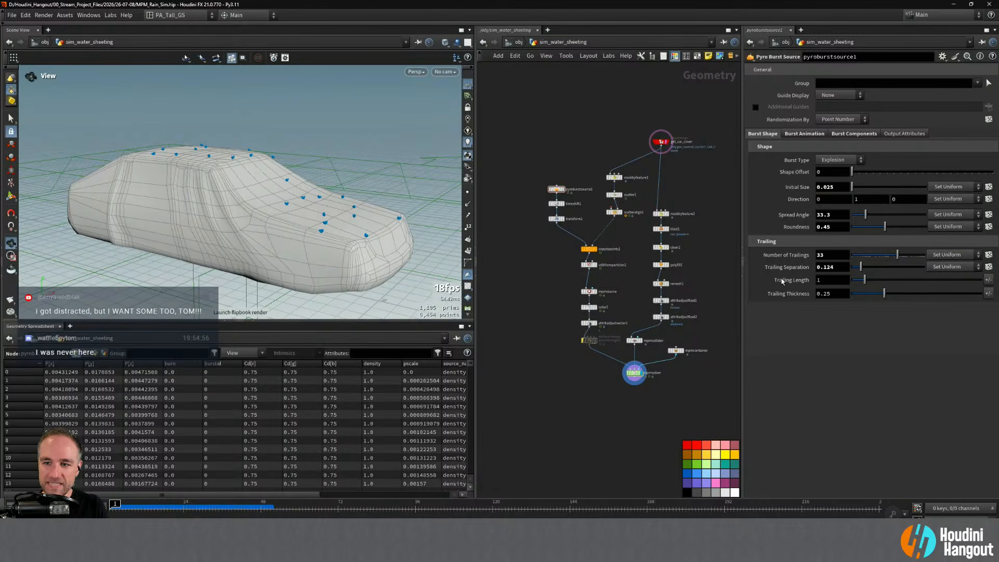
left_click(829, 186)
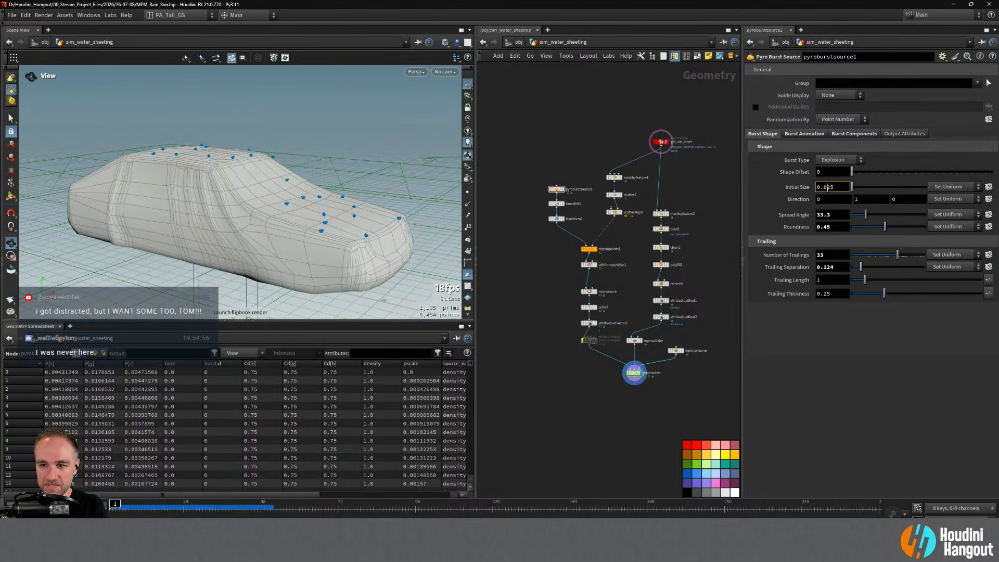
key("Return")
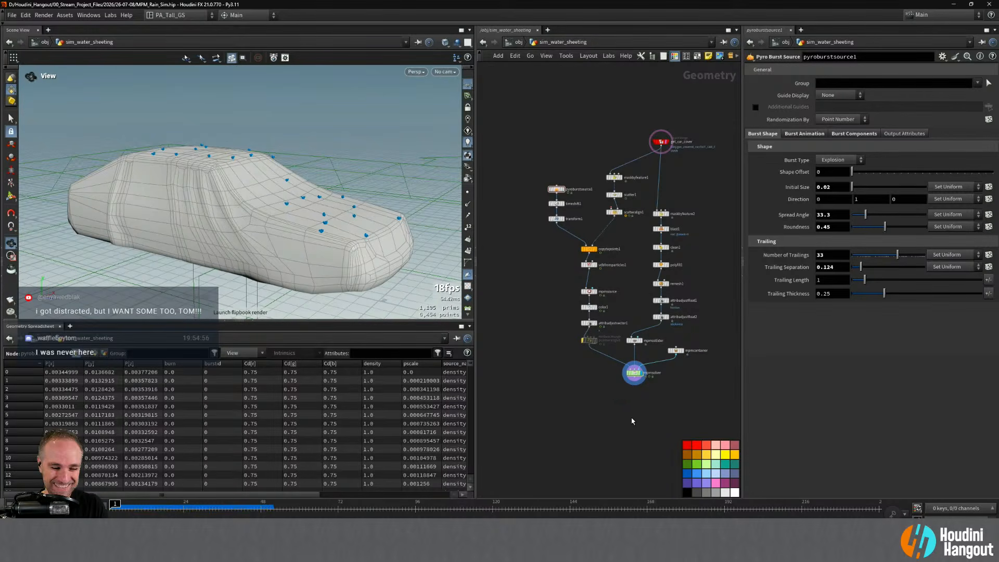
left_click(634, 373)
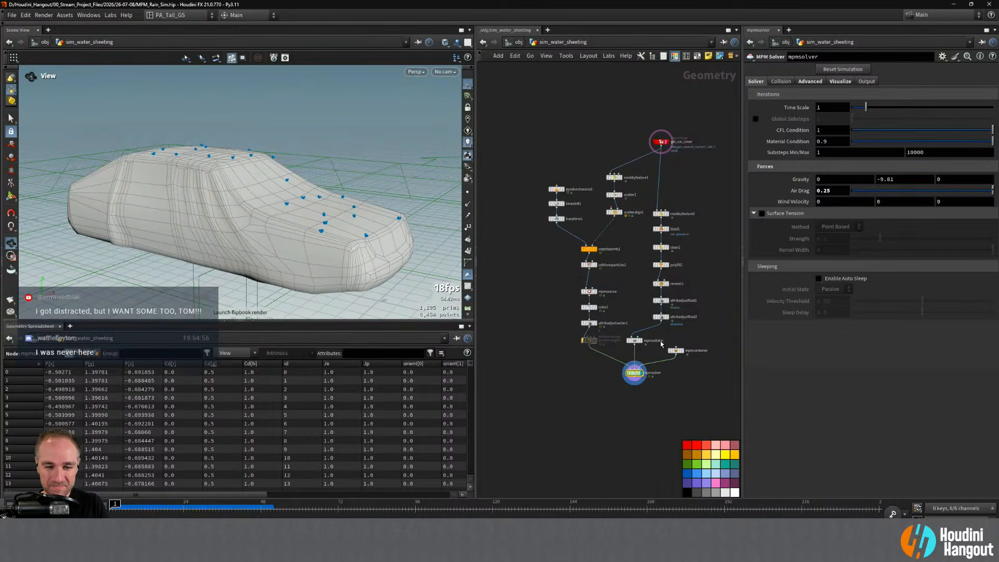
left_click(837, 69)
- Set the Pyro Burst Source's Initial Size to 0.025 and review the settings of the stickiness adjustment node
left_click(556, 189)
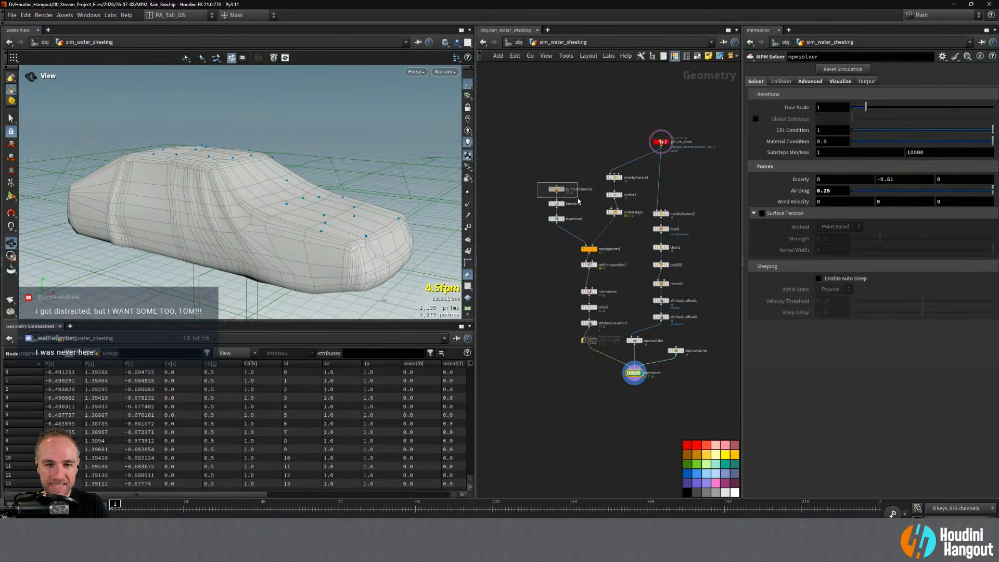
left_click(827, 189)
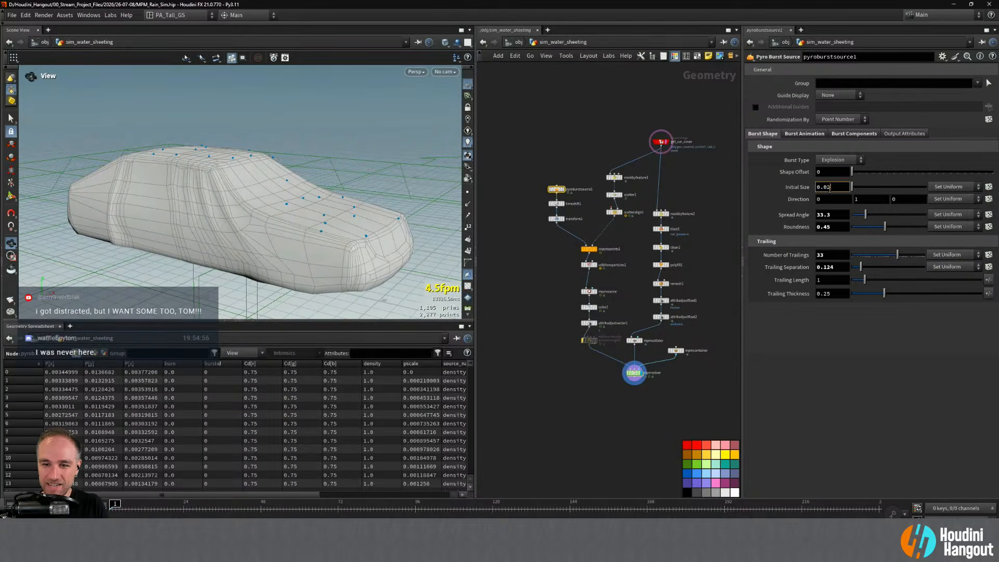
type("5")
key("Return")
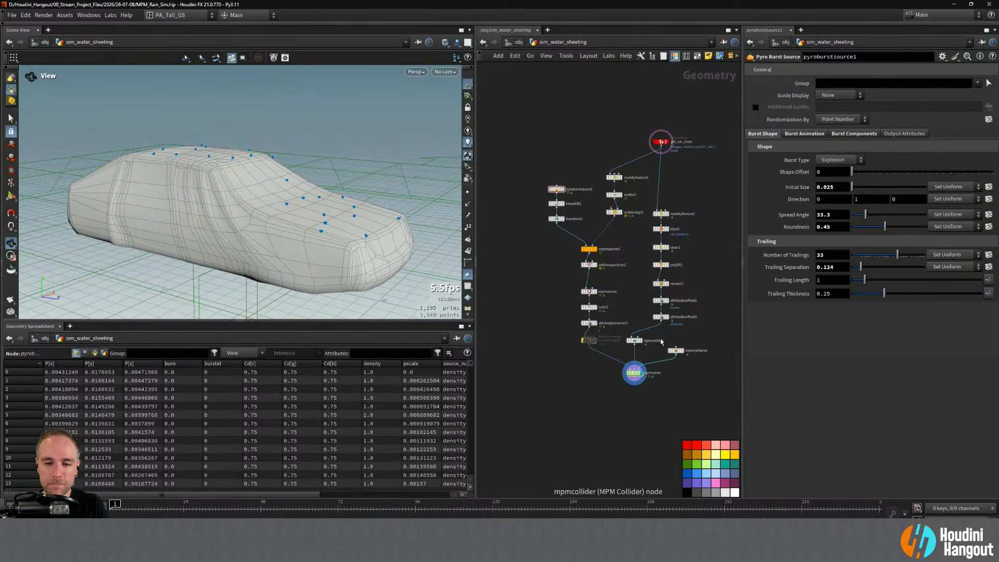
left_click(661, 317)
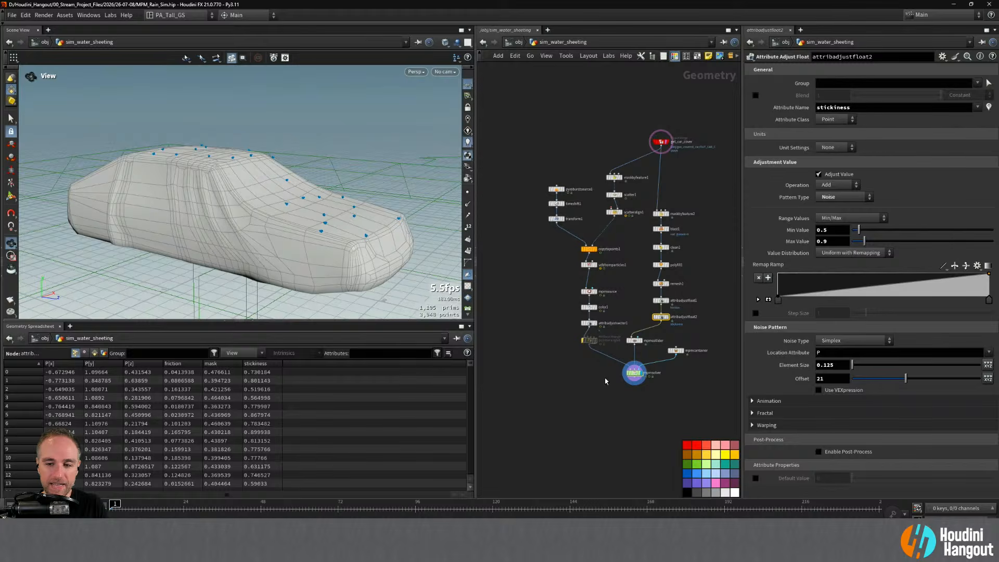
- Collapse the MPM solver's Surface Tension settings and enter its internal dive_target network near the PARTICLES output
left_click(632, 377)
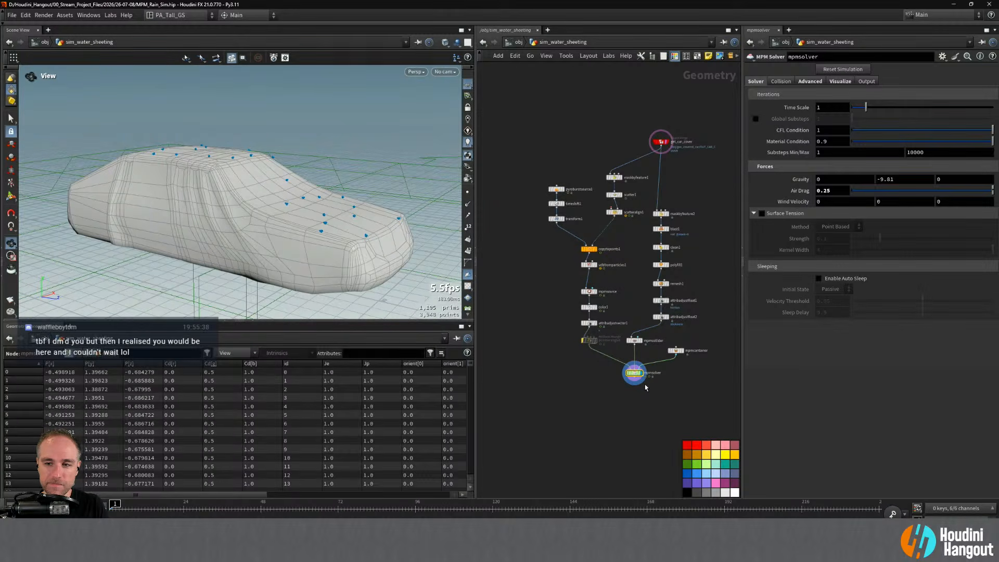
left_click(754, 213)
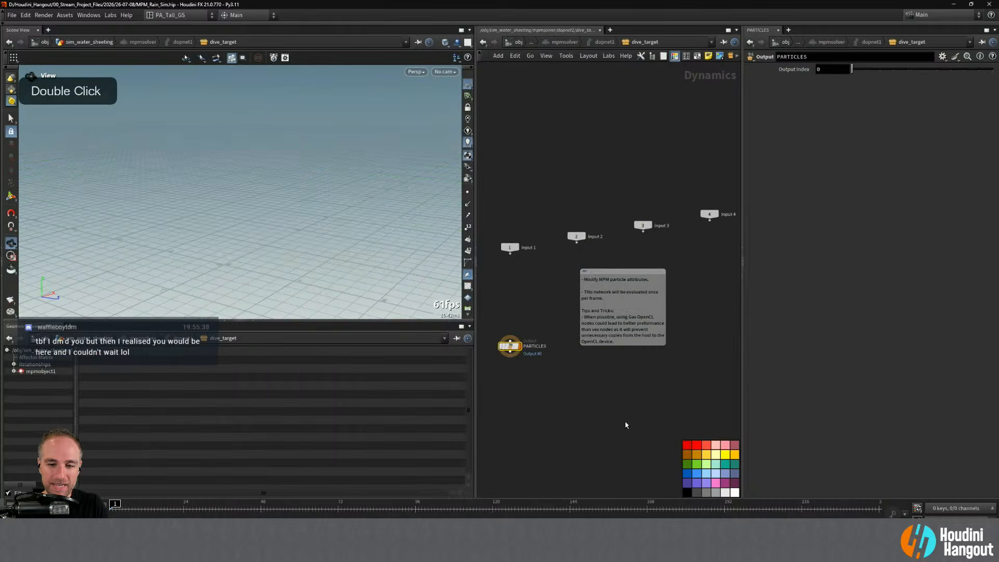
double_click(636, 371)
middle_click_drag(541, 443, 562, 451)
right_click_drag(562, 450, 548, 338)
key("Tab")
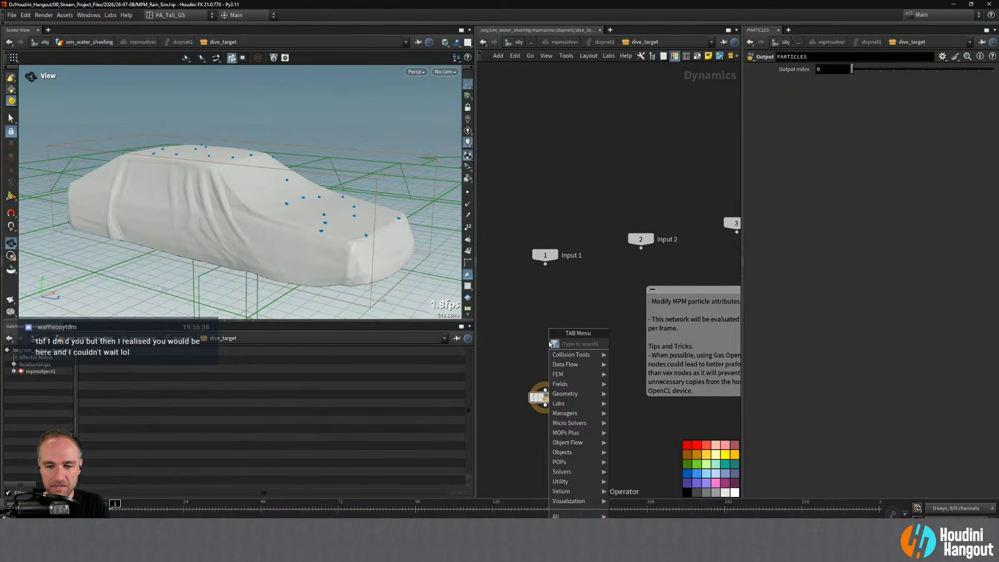
middle_click_drag(590, 314, 535, 313)
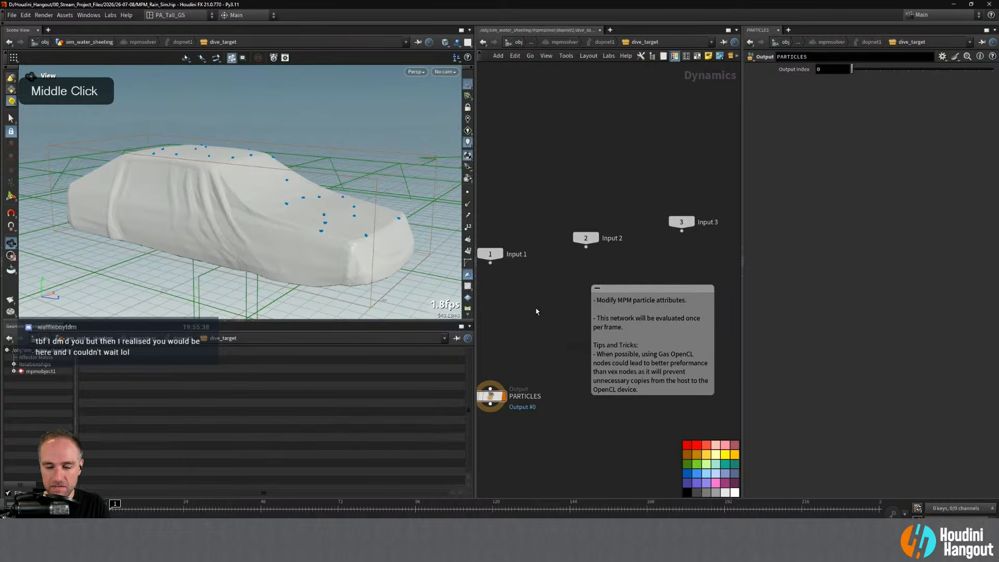
key("Tab")
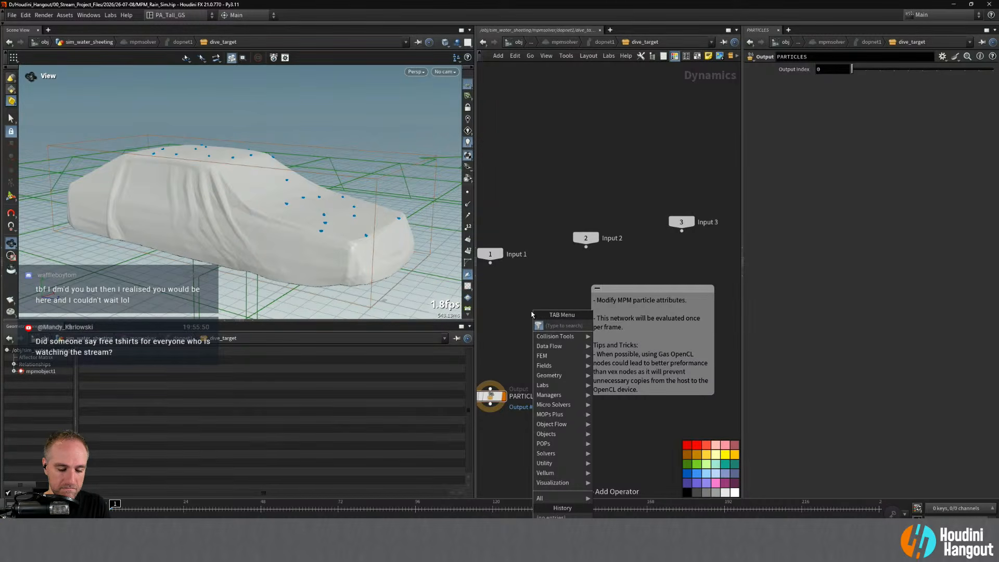
type("gas vel")
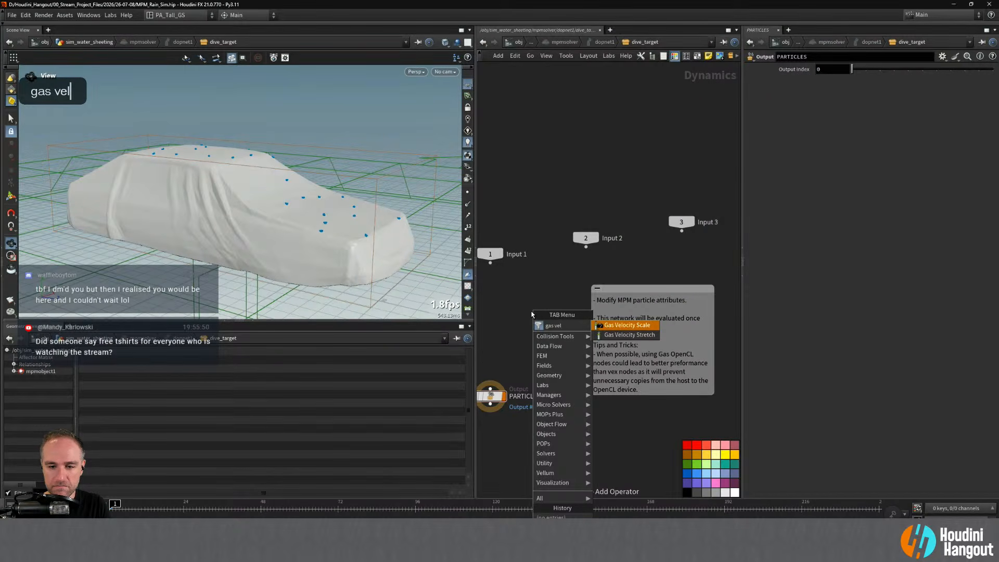
key("BackSpace")
key("BackSpace")
key("BackSpace")
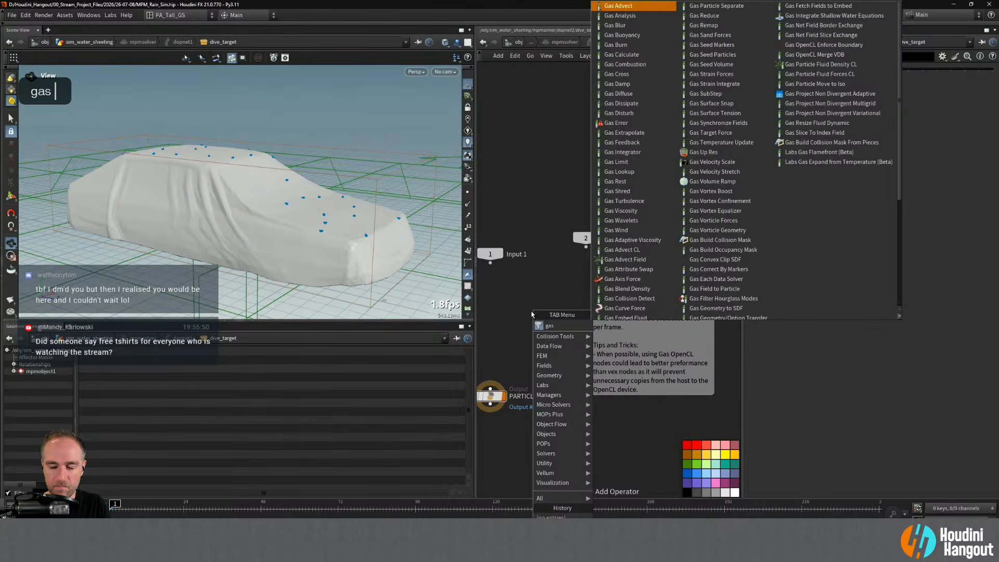
key("BackSpace")
key("BackSpace")
key("BackSpace")
key("BackSpace")
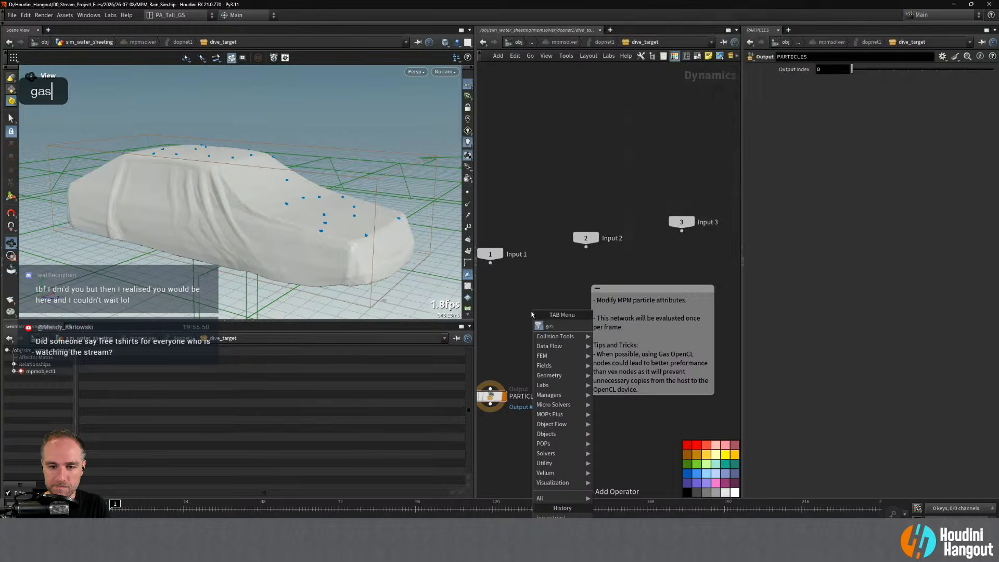
type("p")
key("BackSpace")
type("velo")
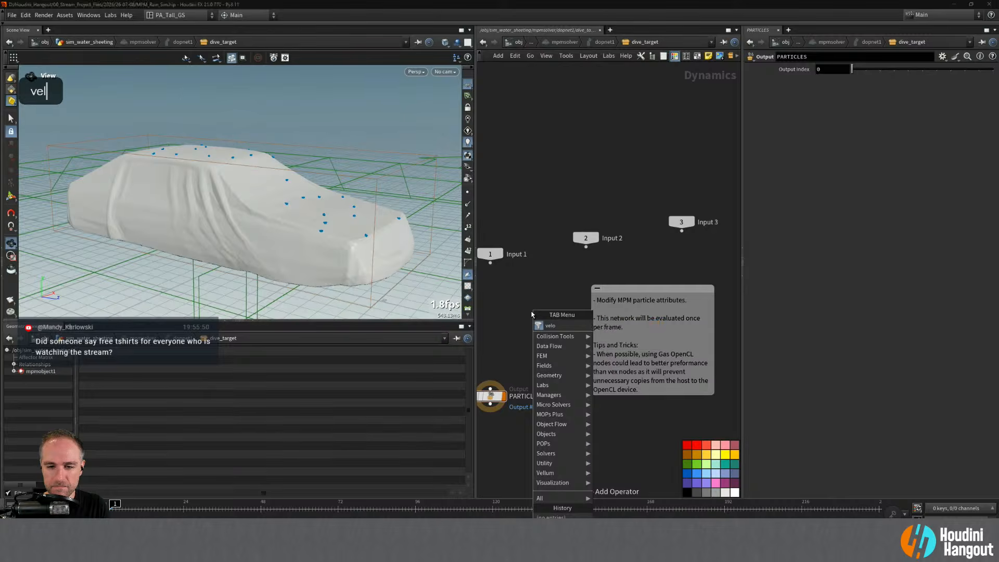
key("BackSpace")
key("BackSpace")
key("BackSpace")
key("BackSpace")
- Add a POP Wind node above the PARTICLES output, wire it into that output and move it closer
type("pop")
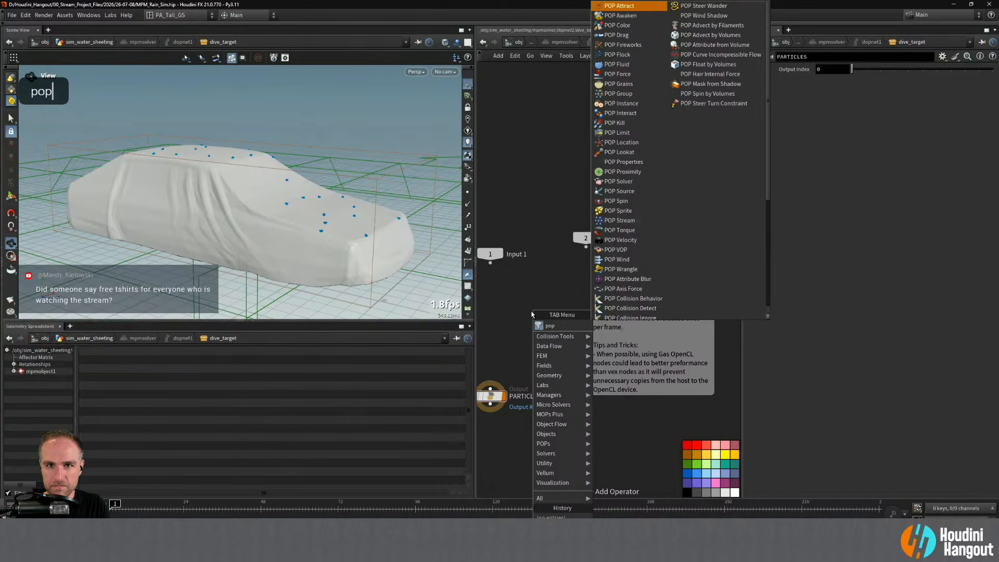
type(" wind")
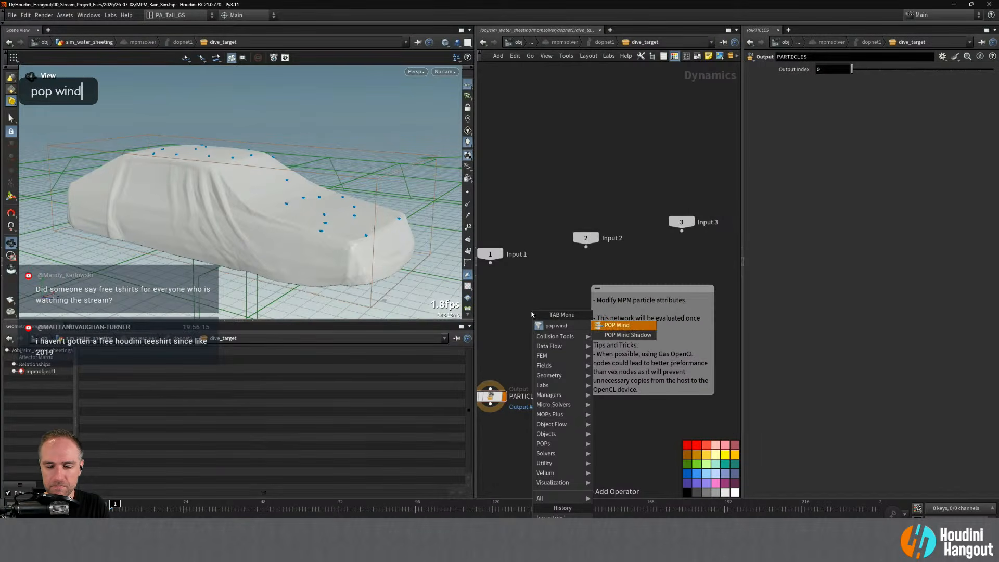
key("Return")
middle_click(521, 322)
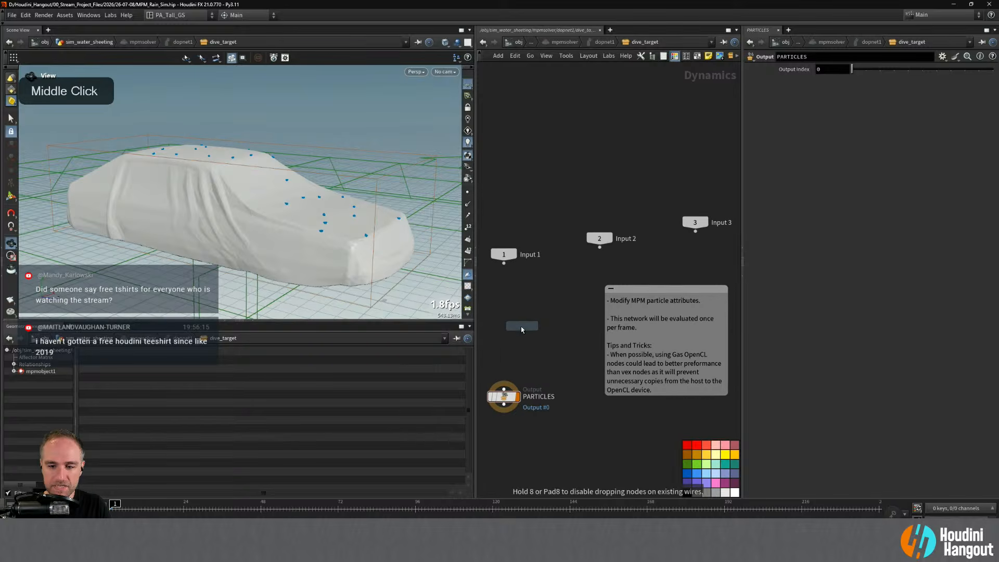
left_click(506, 330)
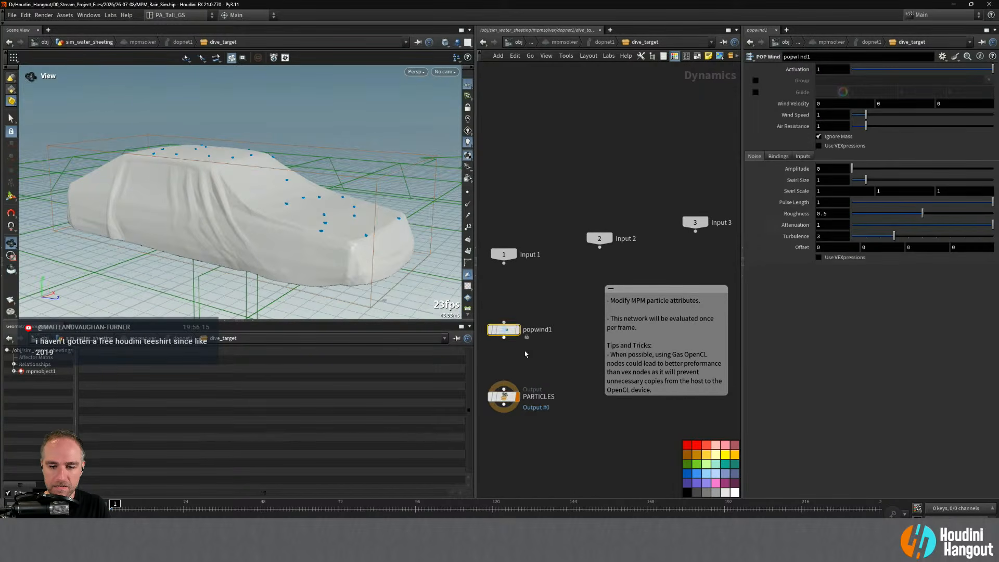
left_click(513, 338)
left_click(513, 390)
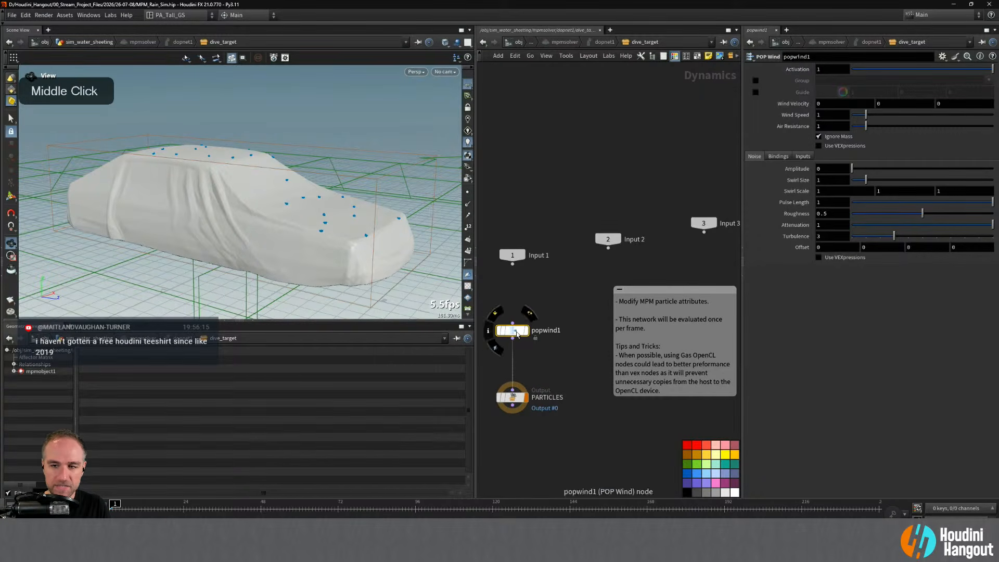
left_click_drag(514, 331, 514, 341)
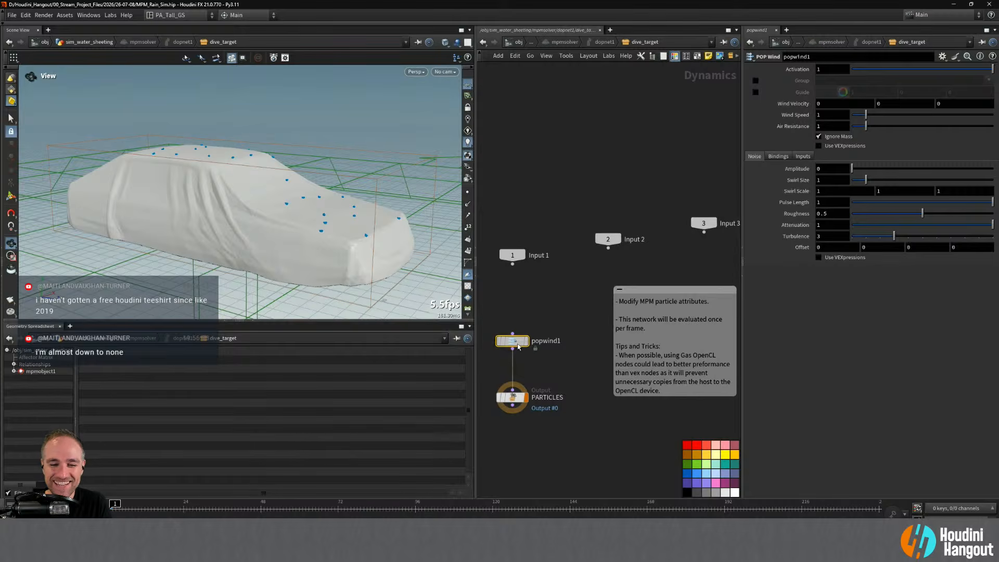
left_click_drag(513, 340, 513, 352)
- Set the POP Wind noise Amplitude to 0.5 and its Swirl Size to 0.5
left_click(826, 170)
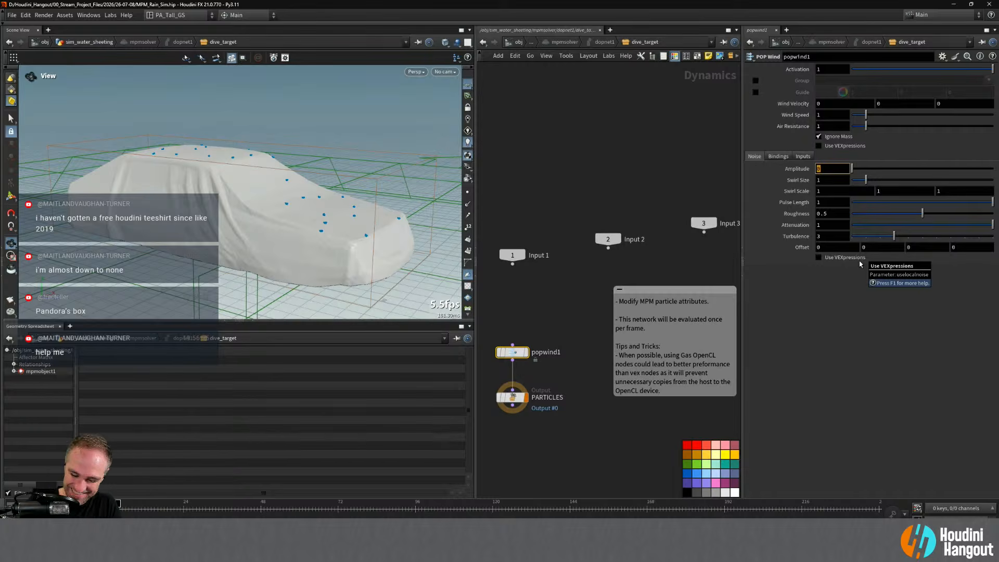
type("0.5")
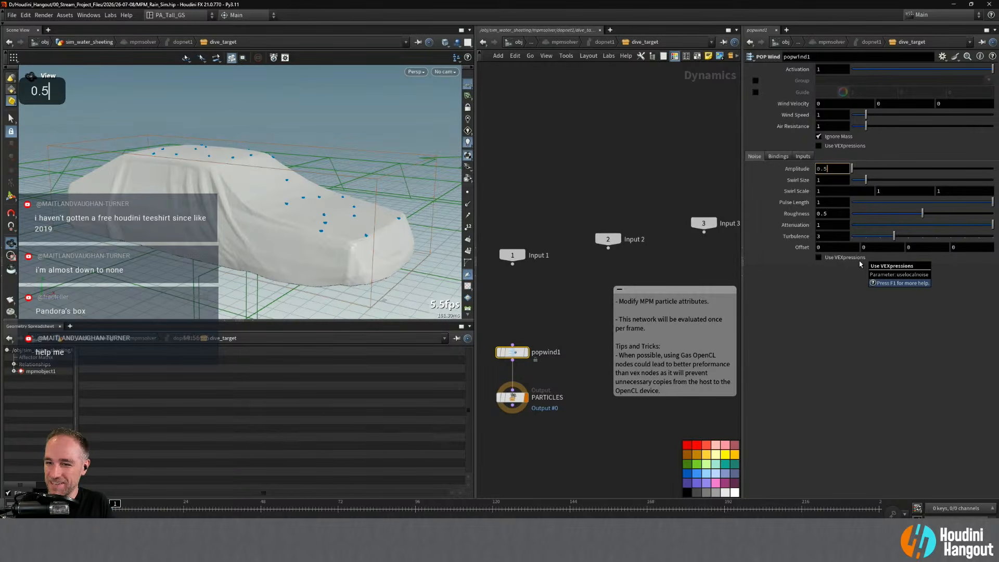
key("Return")
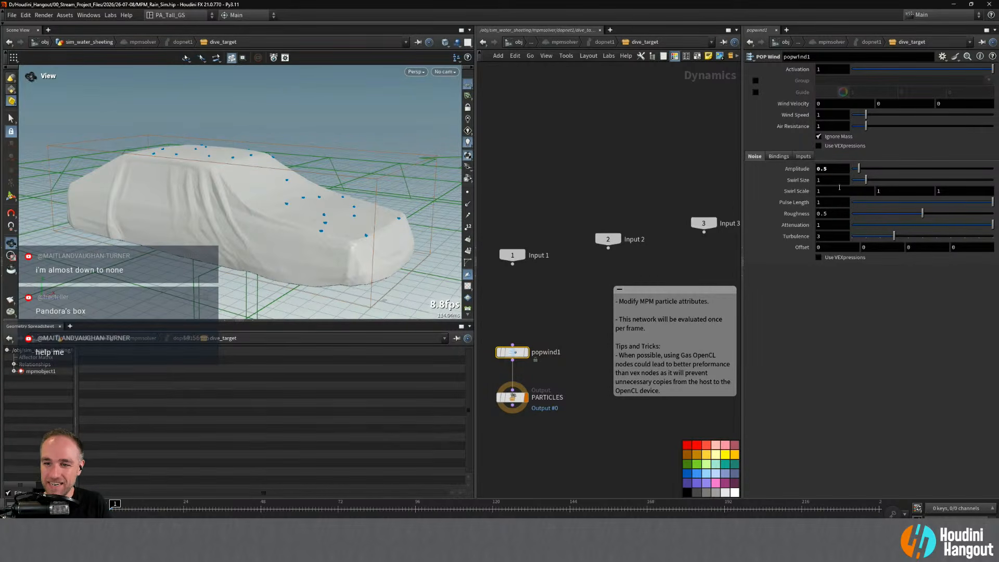
left_click(827, 181)
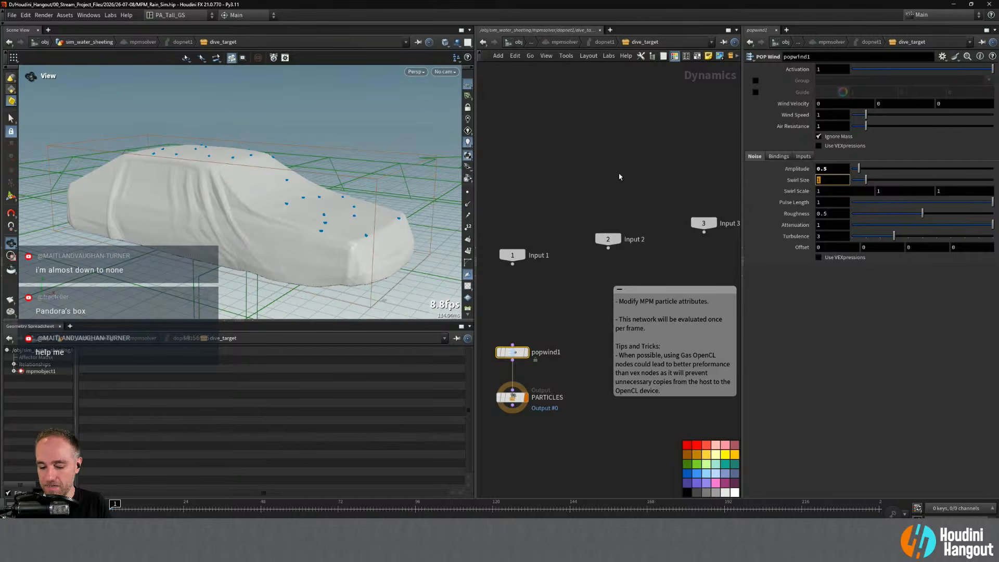
type("0.5")
key("Return")
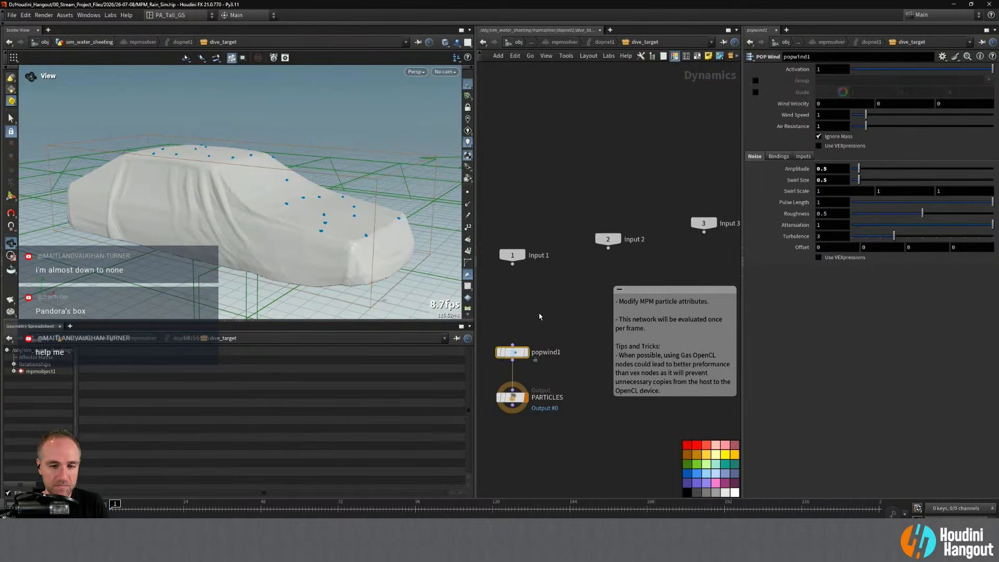
middle_click_drag(537, 309, 564, 310)
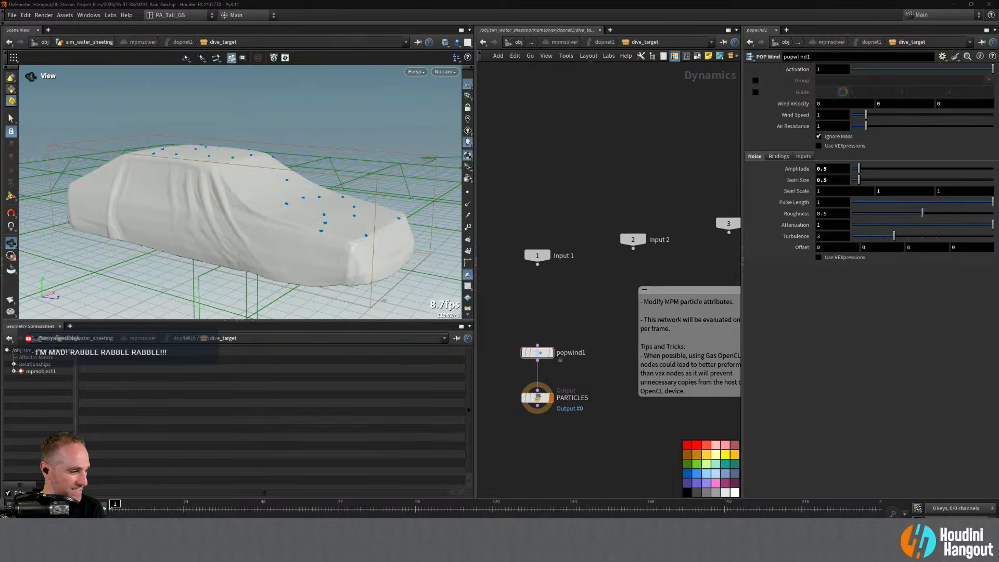
key("Tab")
type("Medium")
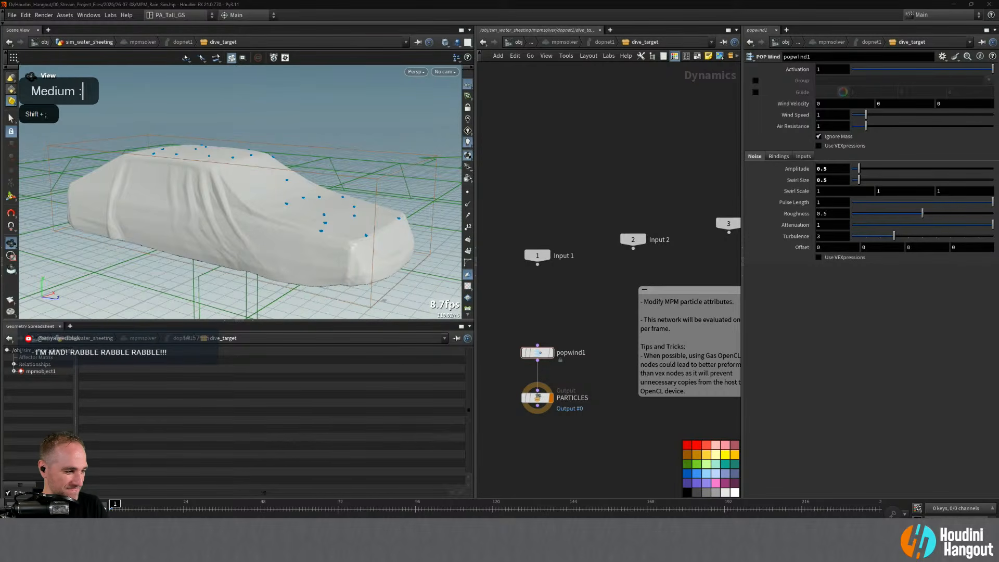
key("ctrl+Return")
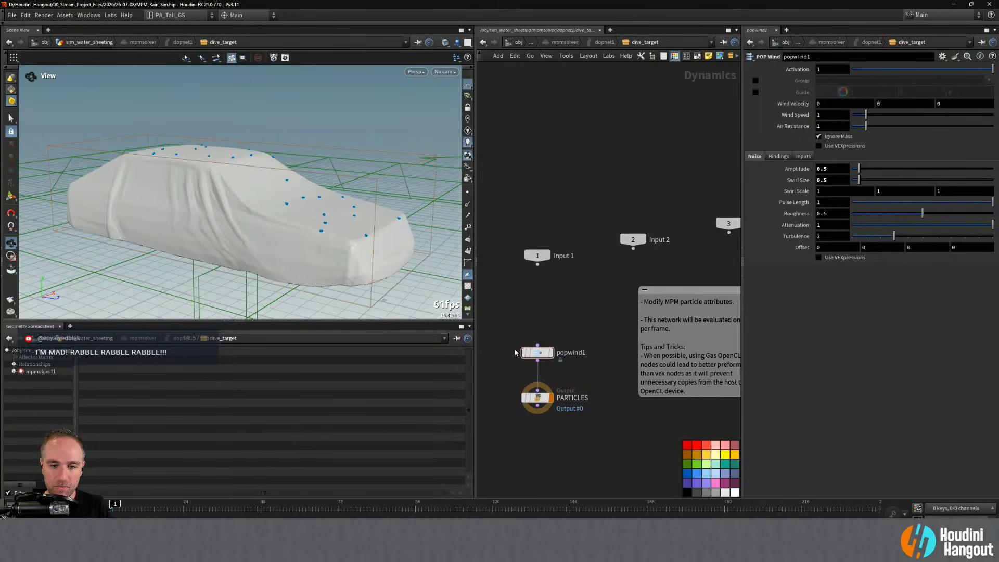
- Return to the sim_water_sheeting network, play the simulation to frame 20 and examine the wind-affected drops on the car
key("u")
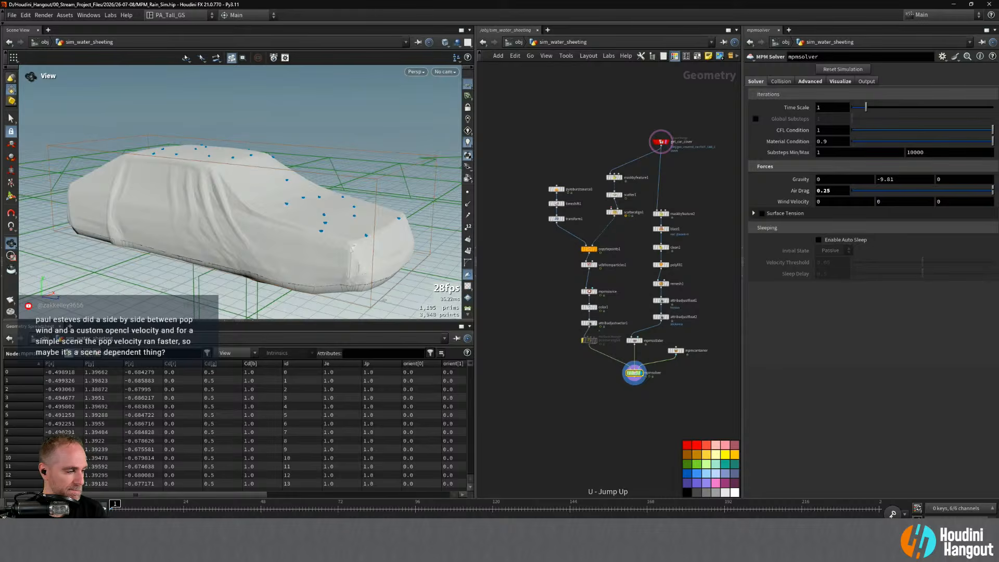
key("Up")
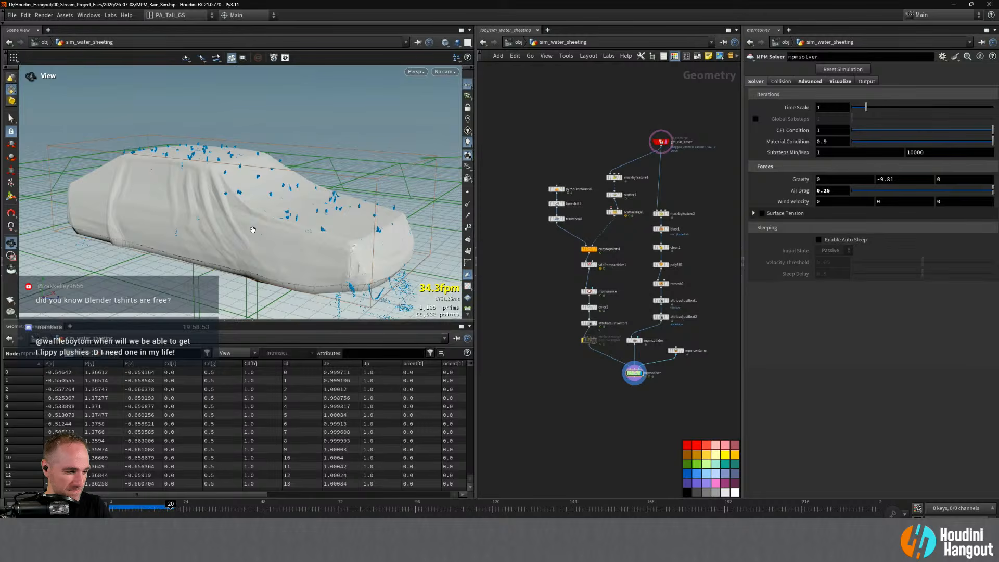
mouse_move(253, 230)
left_mouse_down("alt")
mouse_move(276, 231)
mouse_move(252, 229)
left_mouse_up("alt")
middle_click_drag(258, 228, 252, 225, "alt")
left_click_drag(251, 225, 254, 225, "alt")
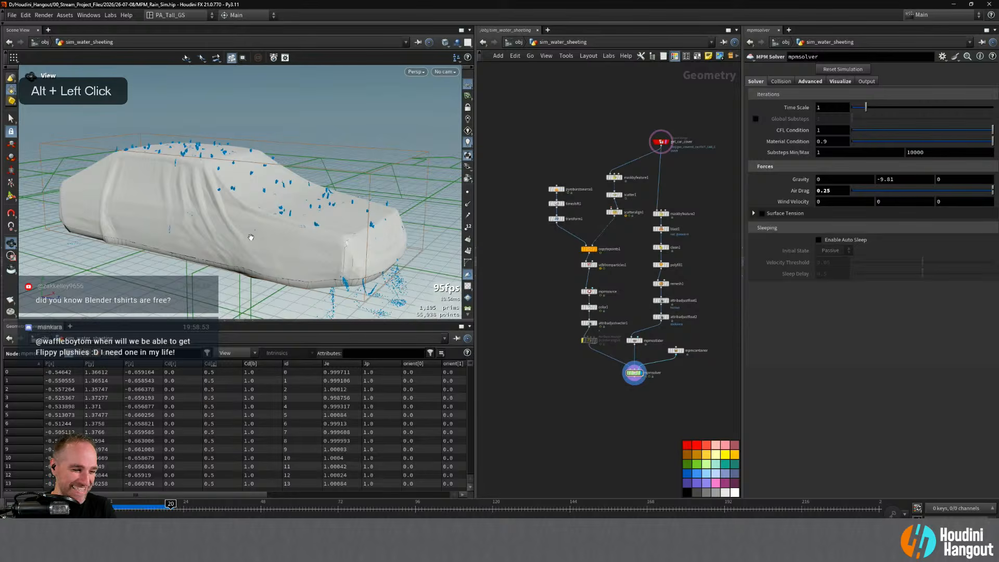
- Reset the viewport display with the Labs Reset Viewport command
left_click(110, 15)
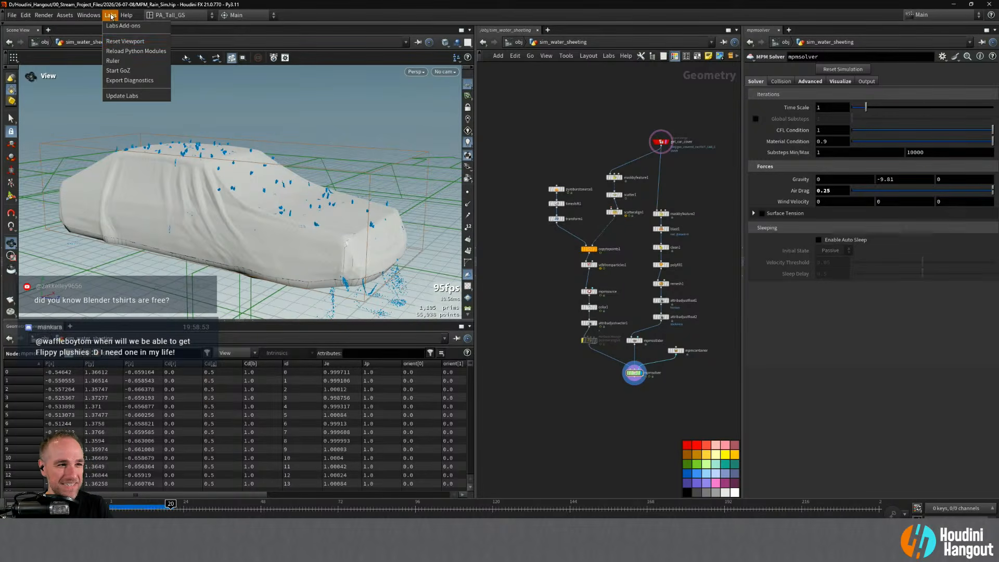
left_click(574, 376)
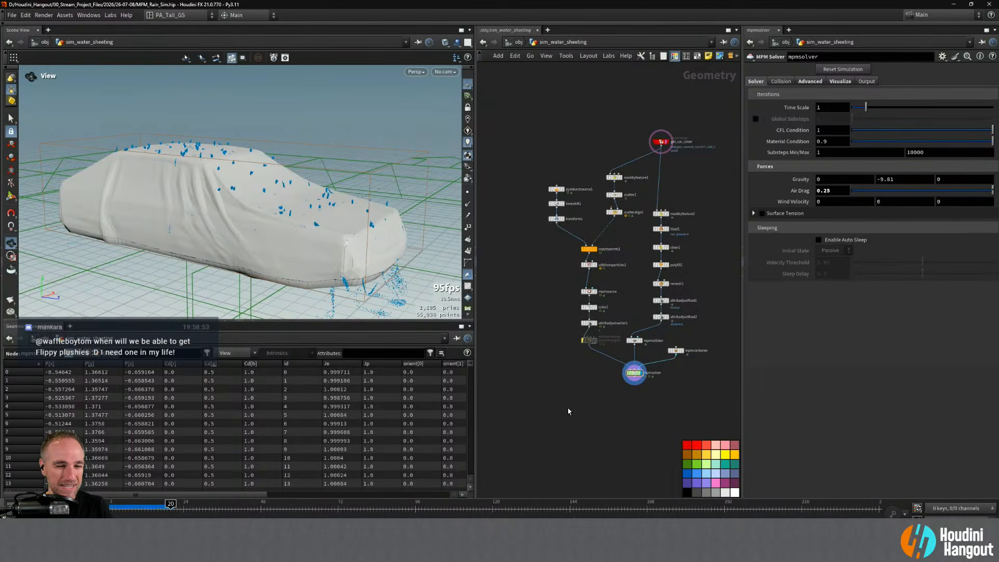
left_click_drag(305, 244, 278, 251, "alt")
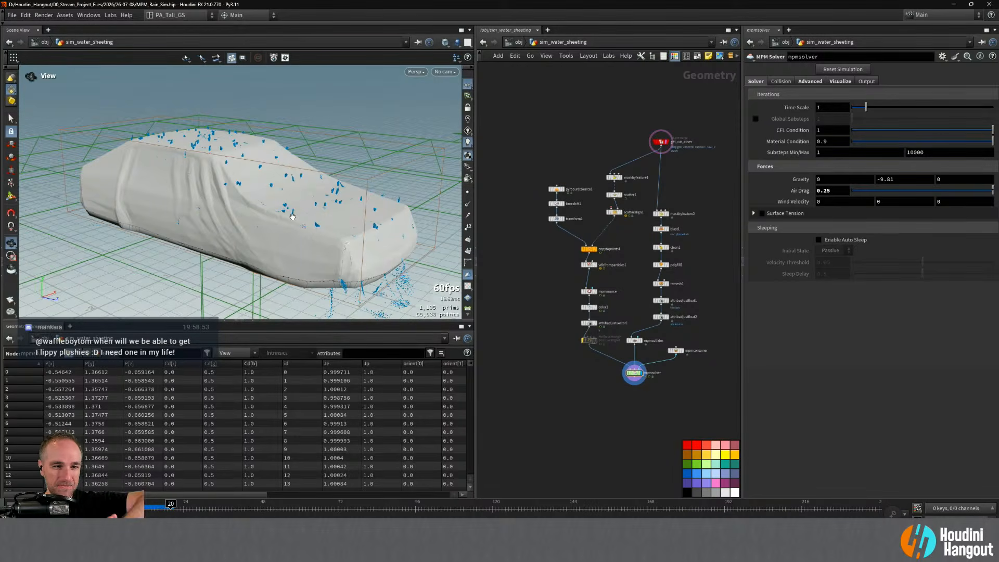
key("XF86AudioLowerVolume")
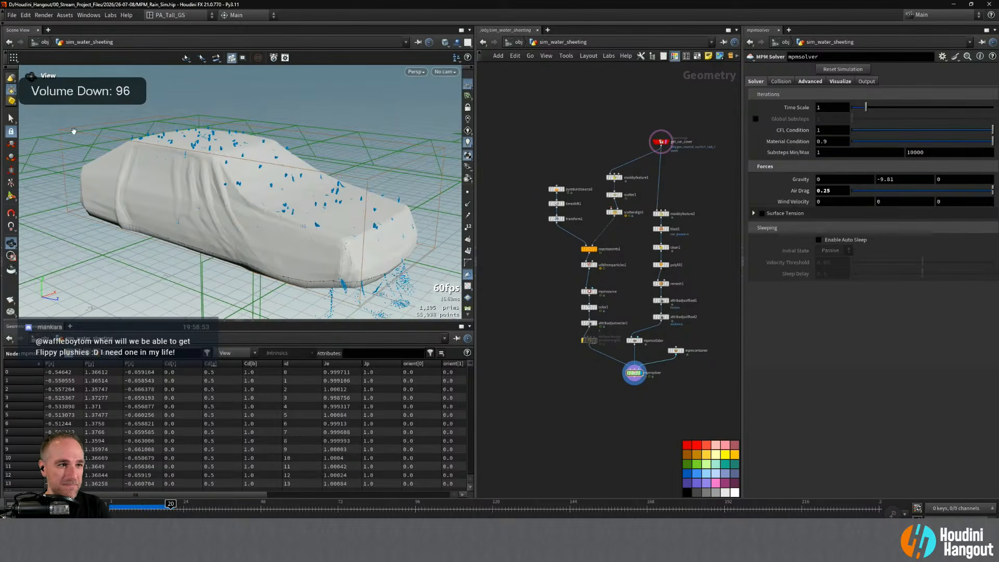
key("XF86AudioRaiseVolume")
key("XF86AudioRaiseVolume")
left_click(107, 17)
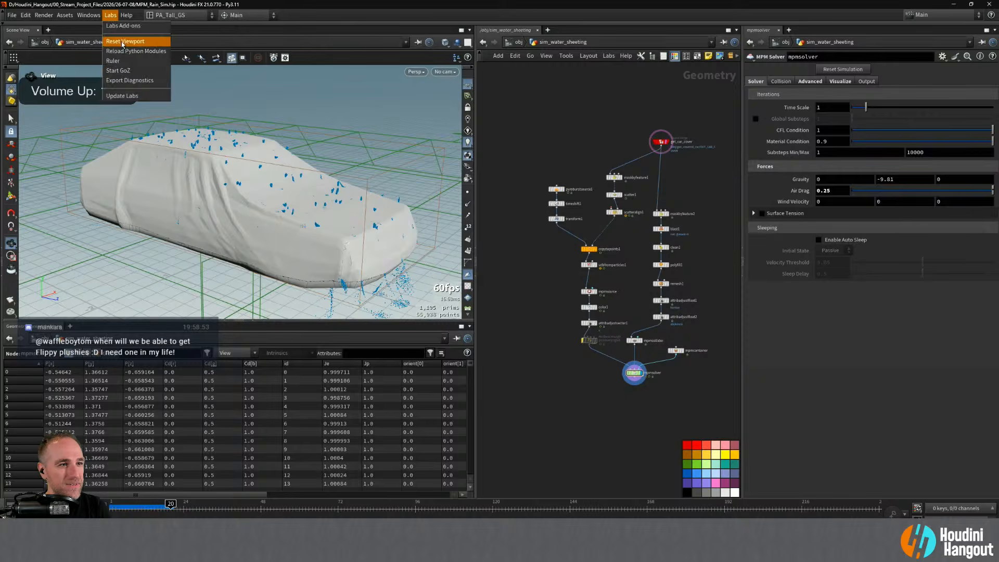
left_click(123, 41)
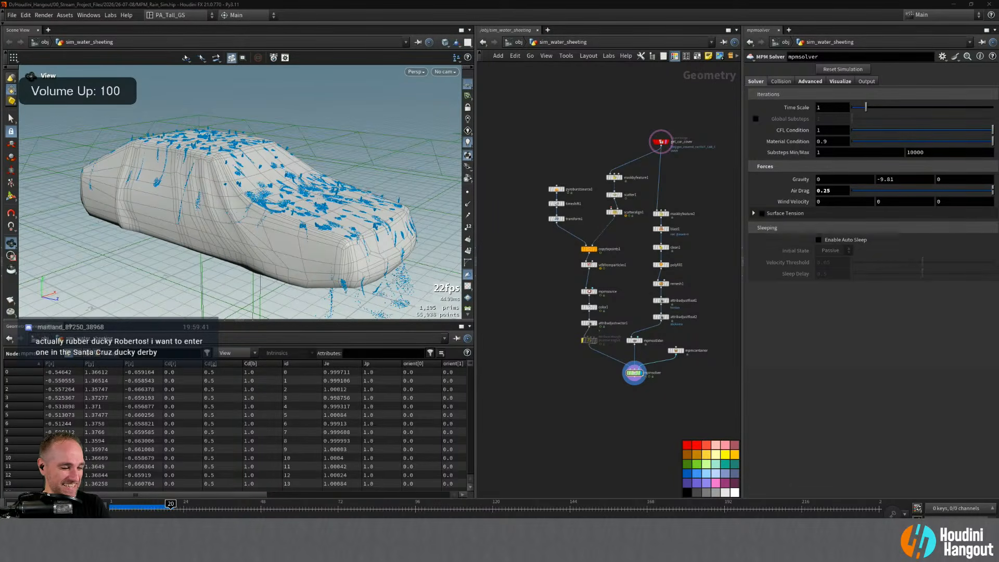
- Play the rain simulation from the start to frame 28 to examine the drops, and rewind to frame 1
left_click(114, 507)
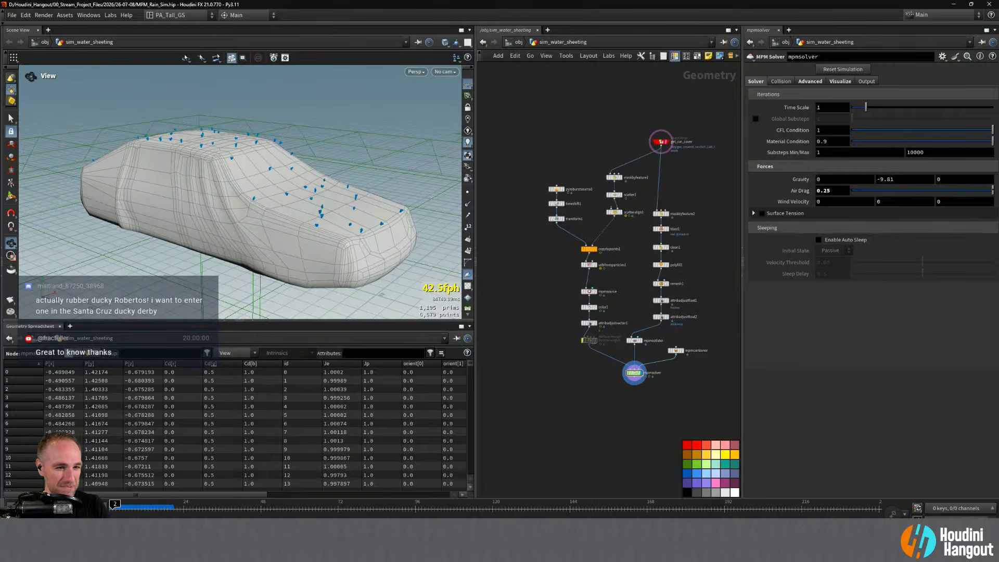
key("Up")
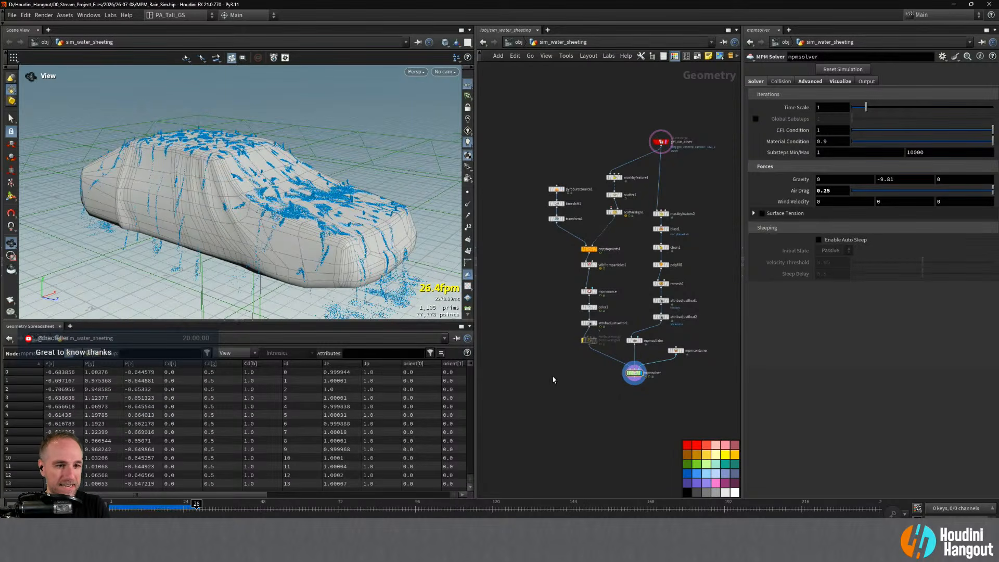
key("ctrl+Up")
left_click(637, 373)
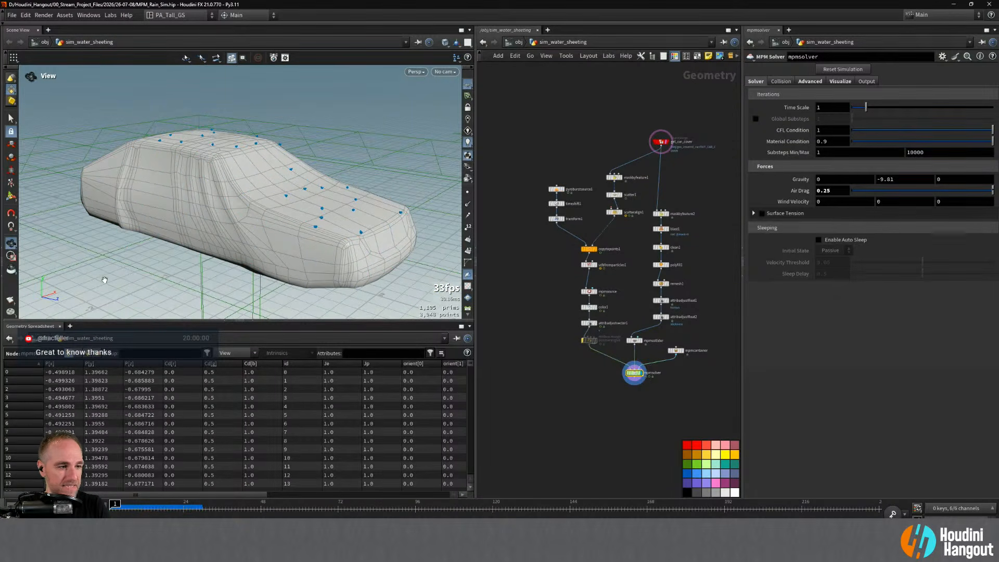
- Record a flipbook of the rain simulation from frame 1 to 66, review its playback in MPlay and stop the recording
left_click(10, 300)
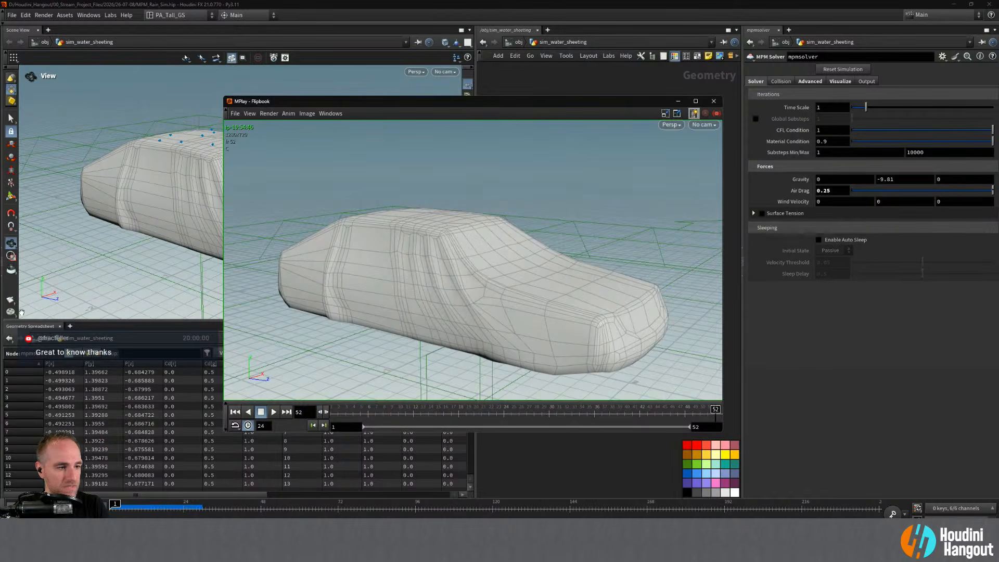
left_click(10, 300)
left_click(146, 397)
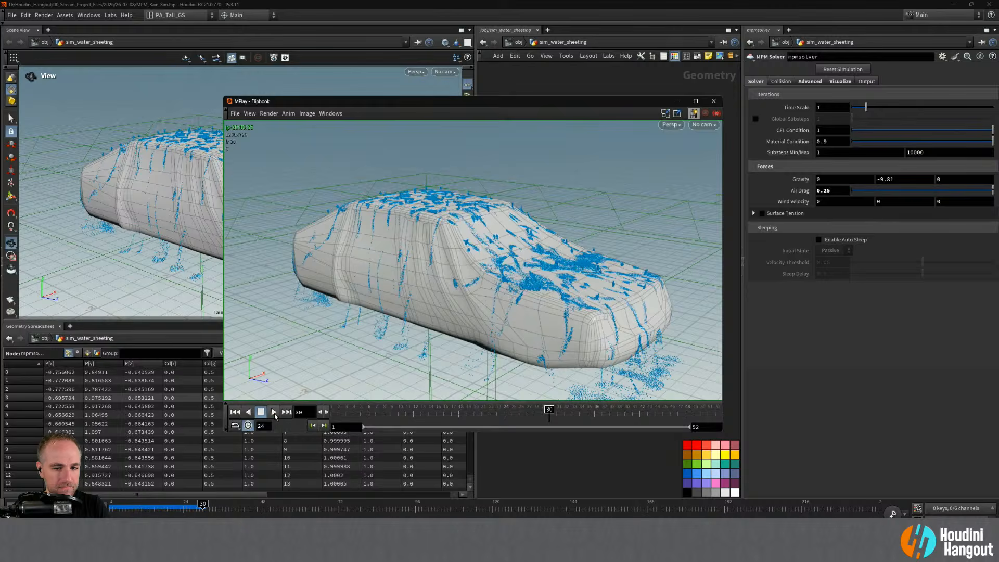
left_click(274, 412)
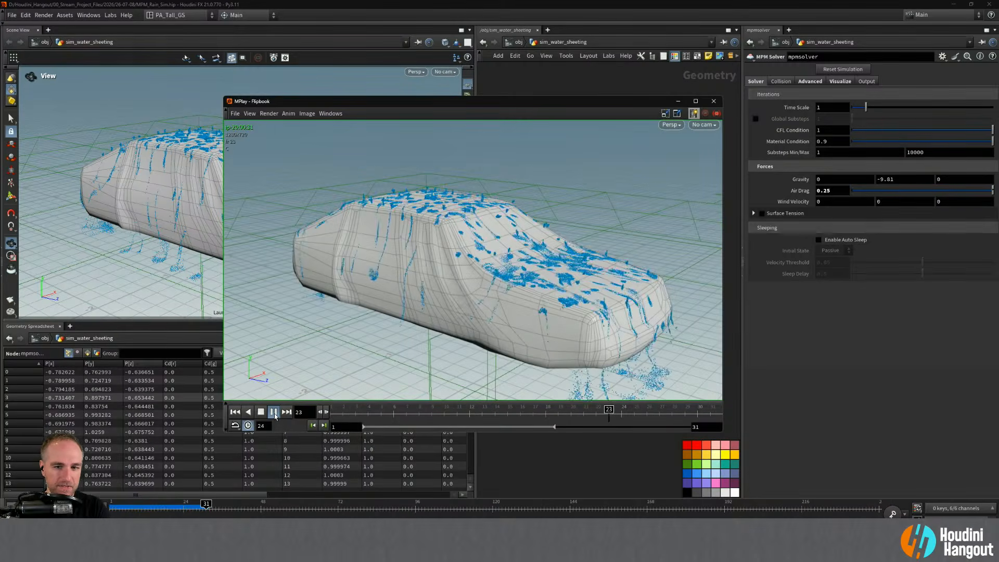
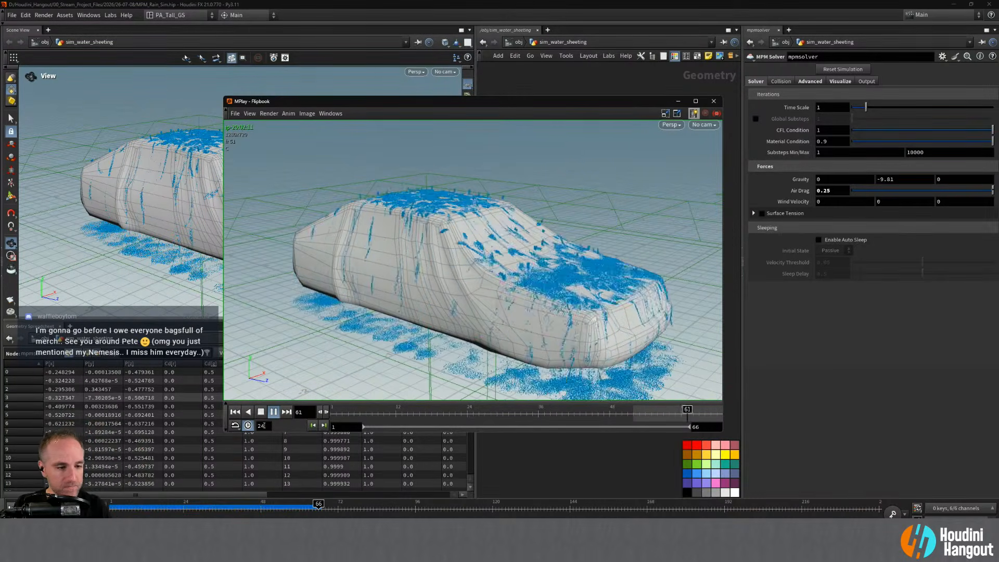
left_click(261, 412)
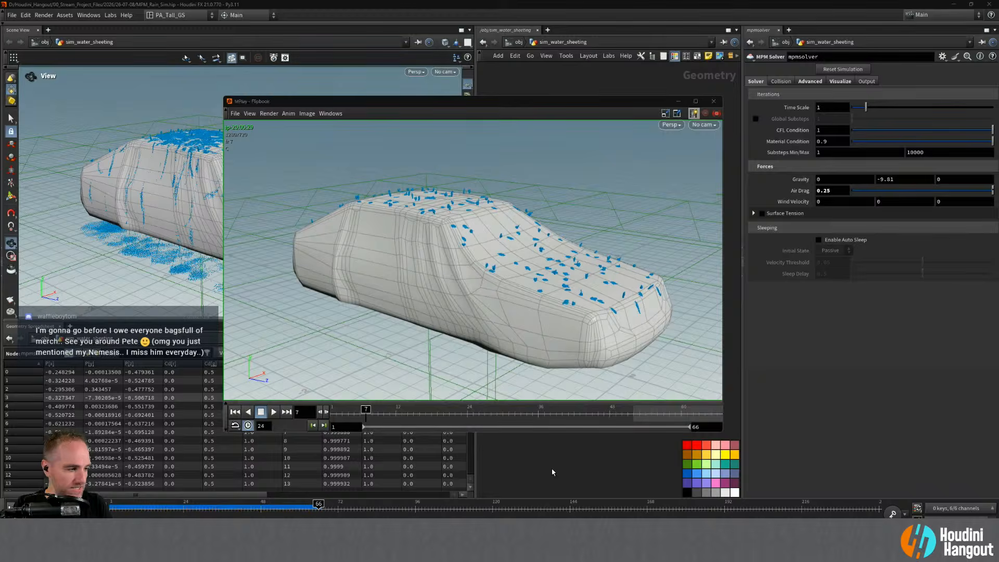
key("Escape")
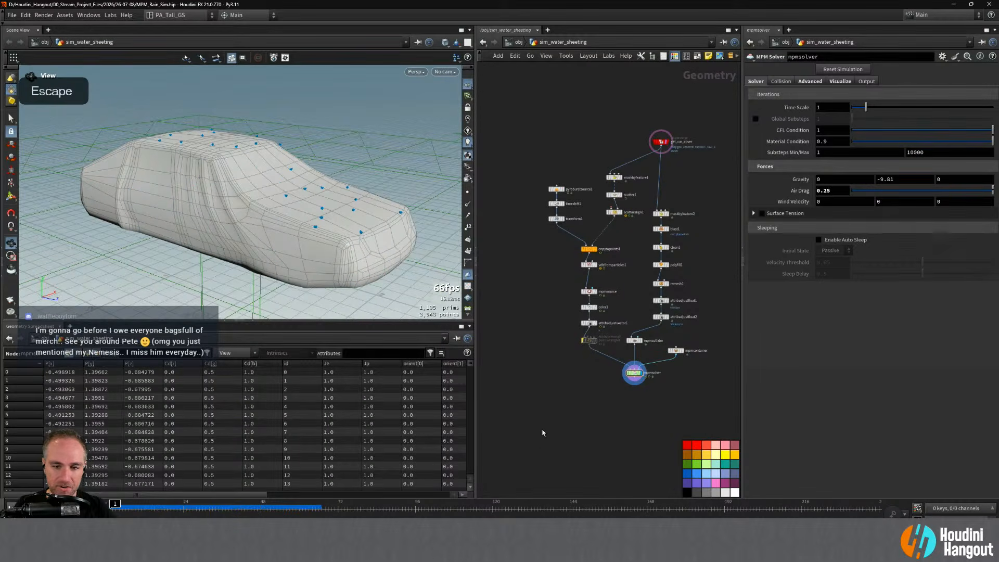
- Return to the object level and move the sim_water_sheeting node down to make room below geo_covered_car
right_click_drag(562, 390, 540, 404)
middle_click_drag(539, 404, 528, 425)
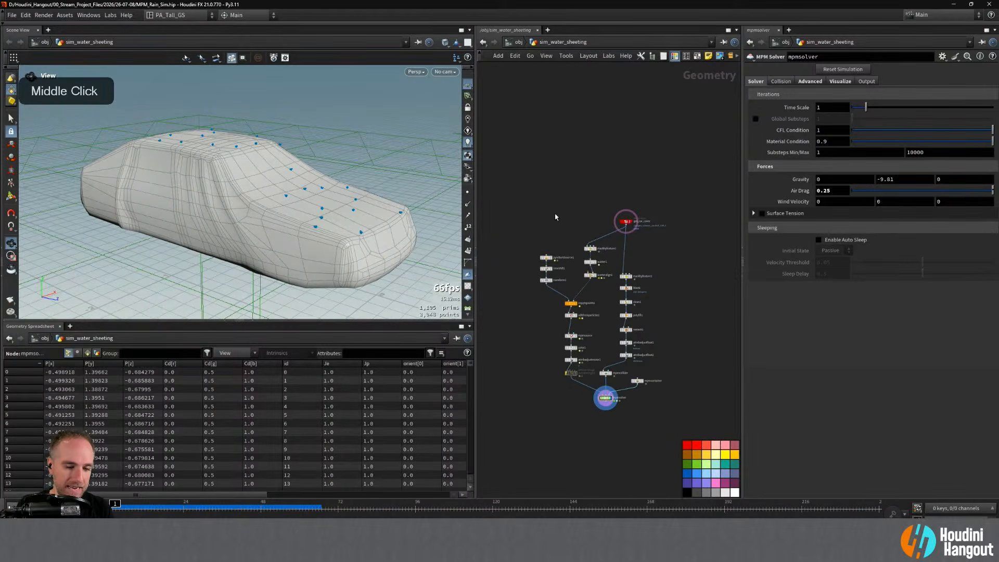
key("u")
left_click(588, 392)
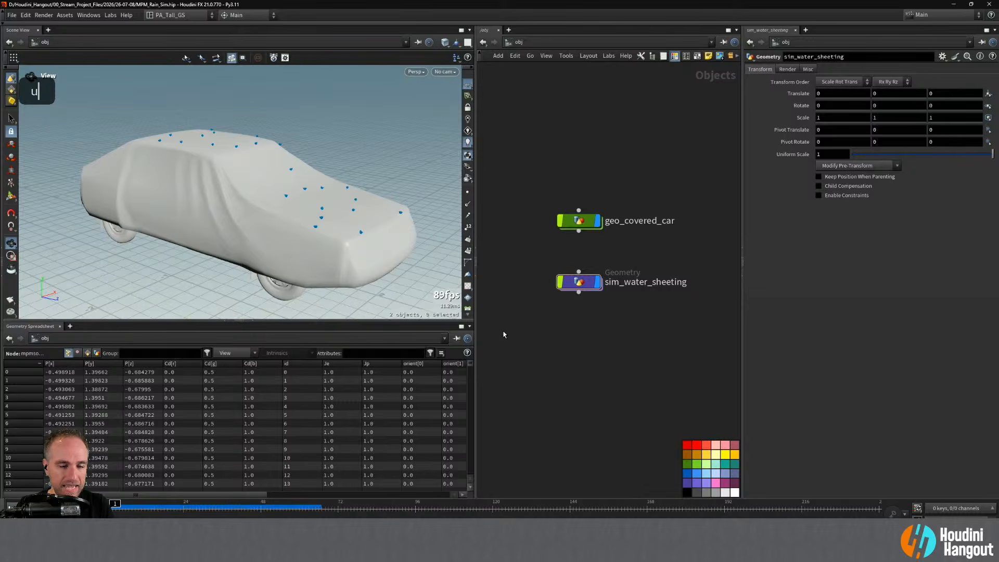
left_click_drag(312, 184, 277, 184, "alt")
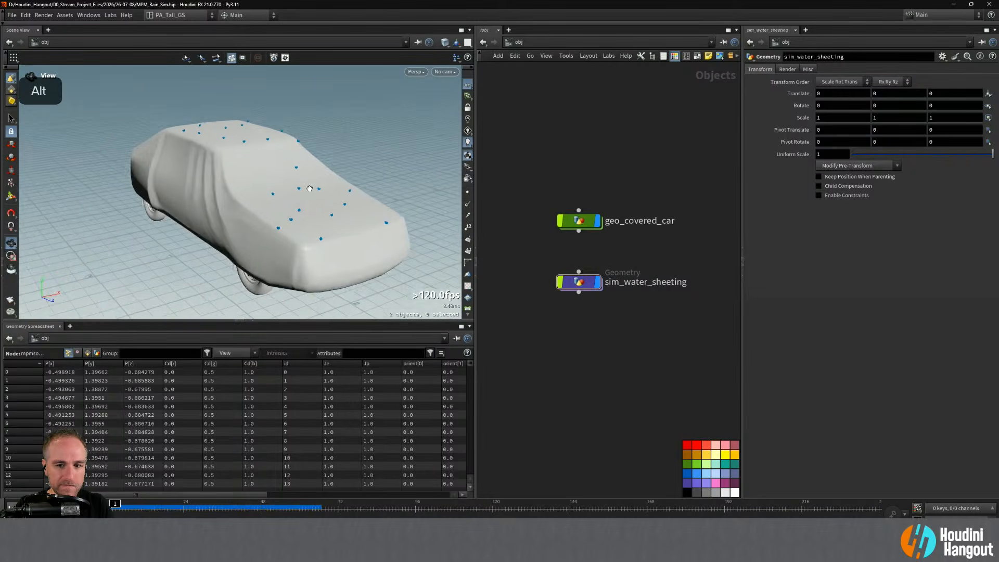
middle_click_drag(277, 184, 260, 174, "alt")
left_click_drag(574, 283, 575, 363)
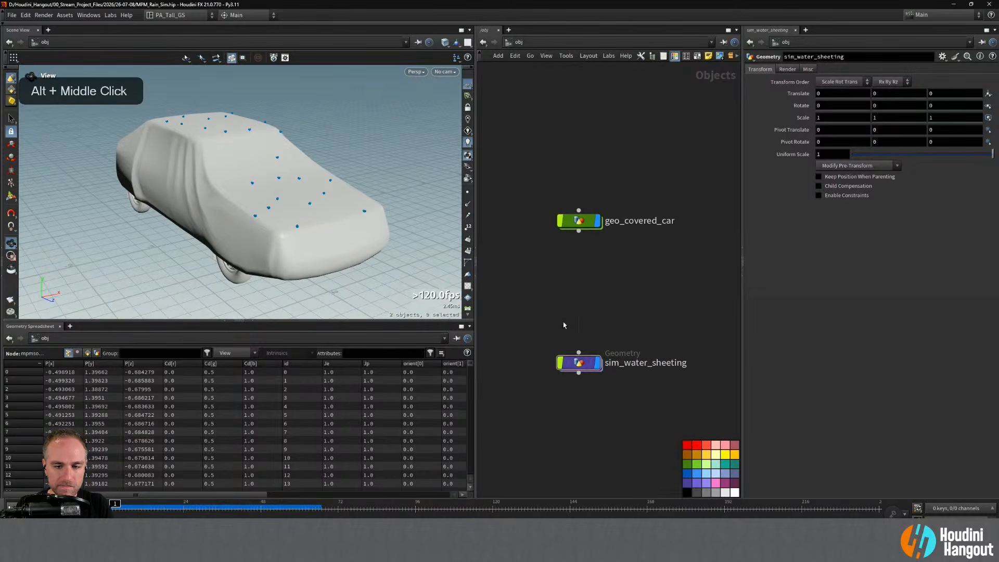
- Add a Geometry object between geo_covered_car and sim_water_sheeting and name it sim_falling_rain
key("Tab")
type("geo")
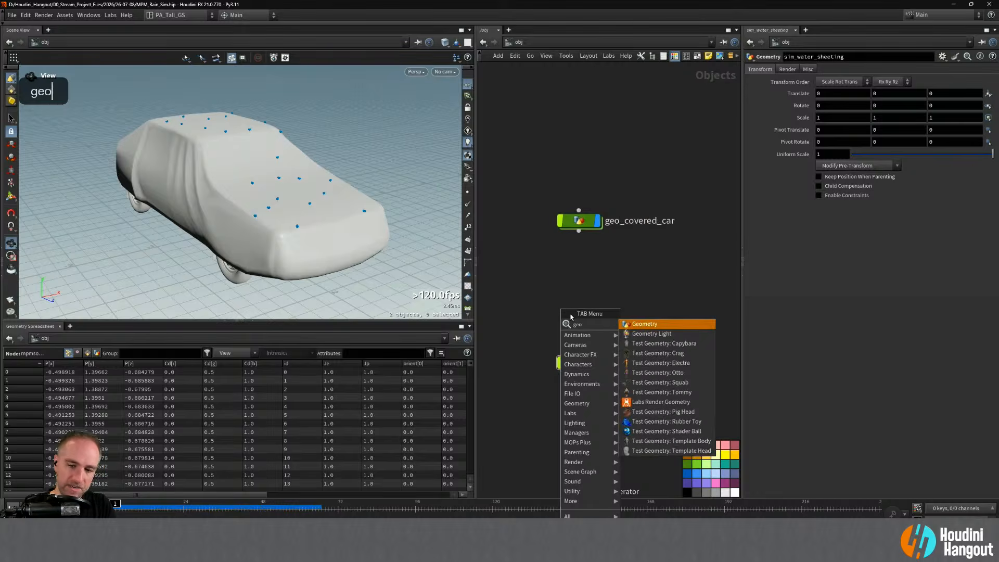
key("Return")
left_click(579, 295)
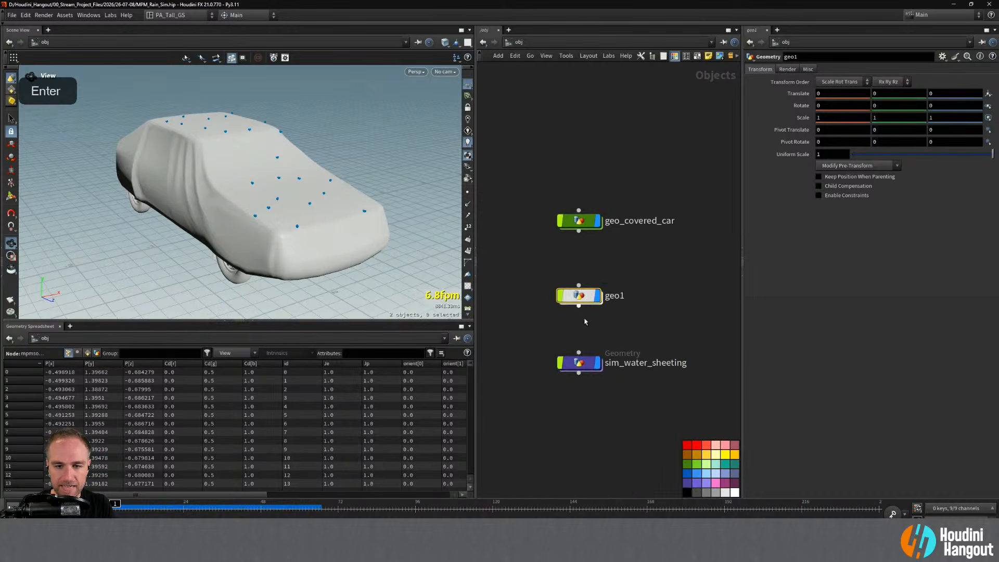
double_click(615, 296)
double_click(635, 295)
type("sim_")
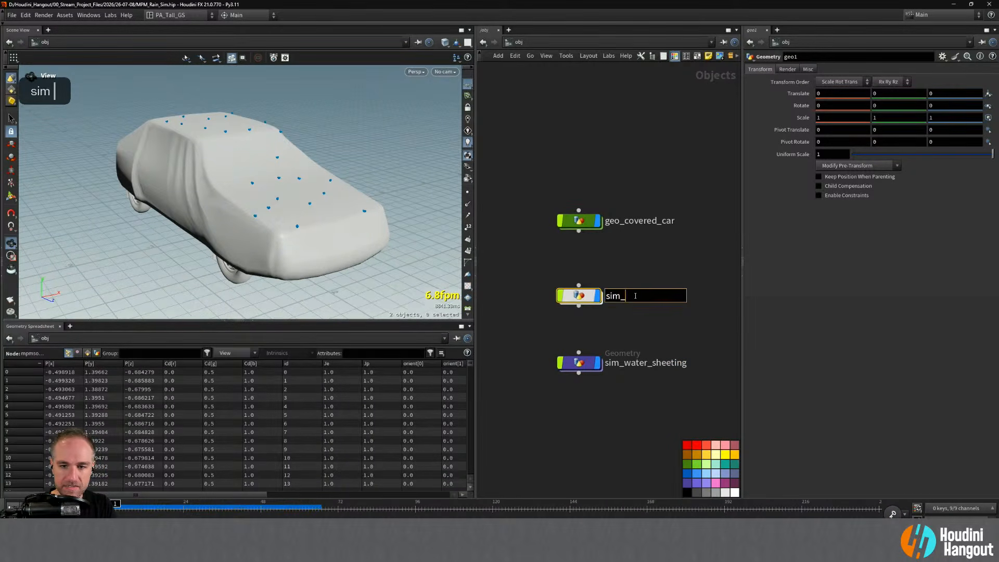
type("falling_rain")
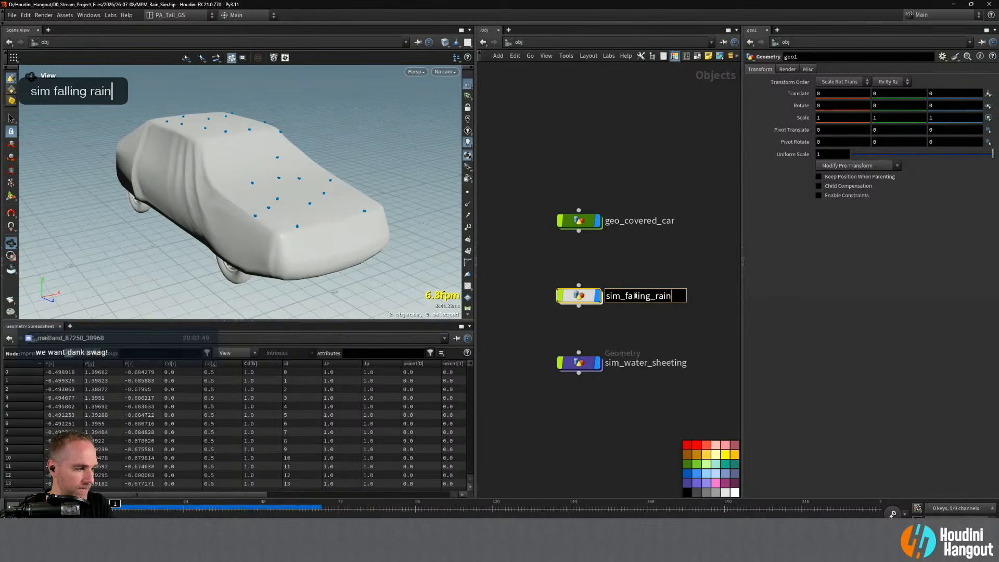
key("Return")
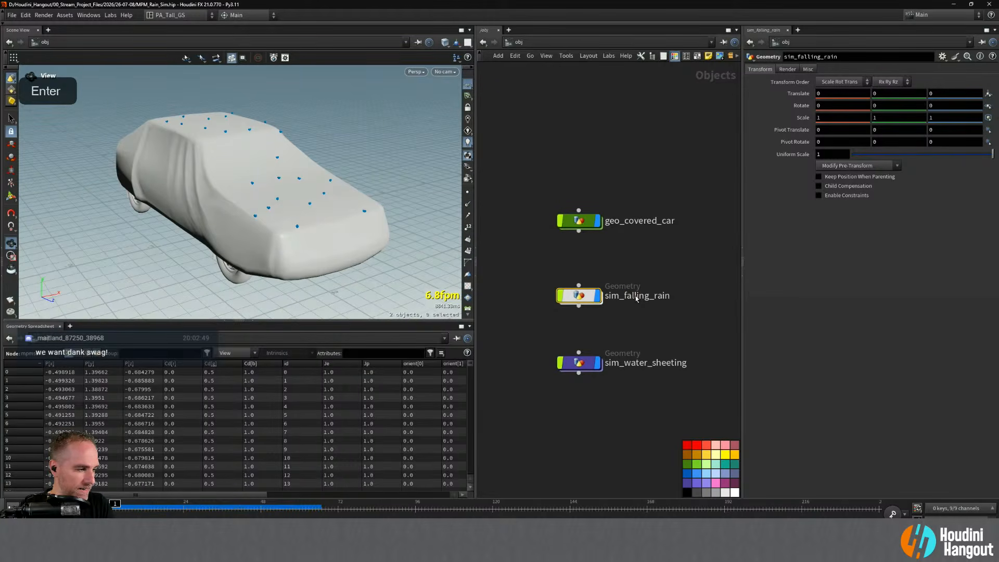
- Color sim_falling_rain purple to match sim_water_sheeting and arrange the three object nodes in an evenly spaced column
left_click(691, 484)
left_click_drag(579, 299, 579, 293)
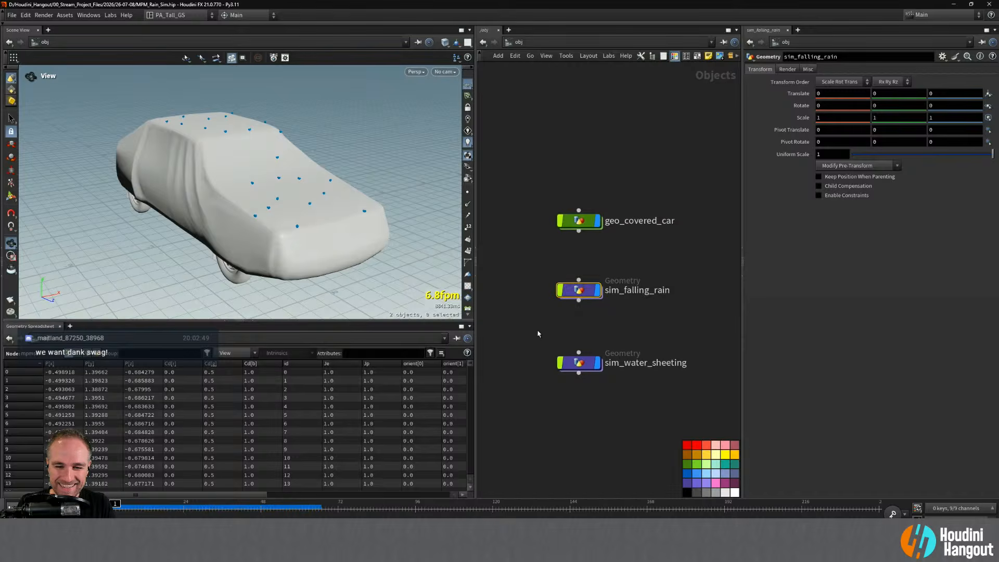
left_click_drag(519, 214, 621, 419)
key("a")
left_click_drag(587, 209, 499, 324)
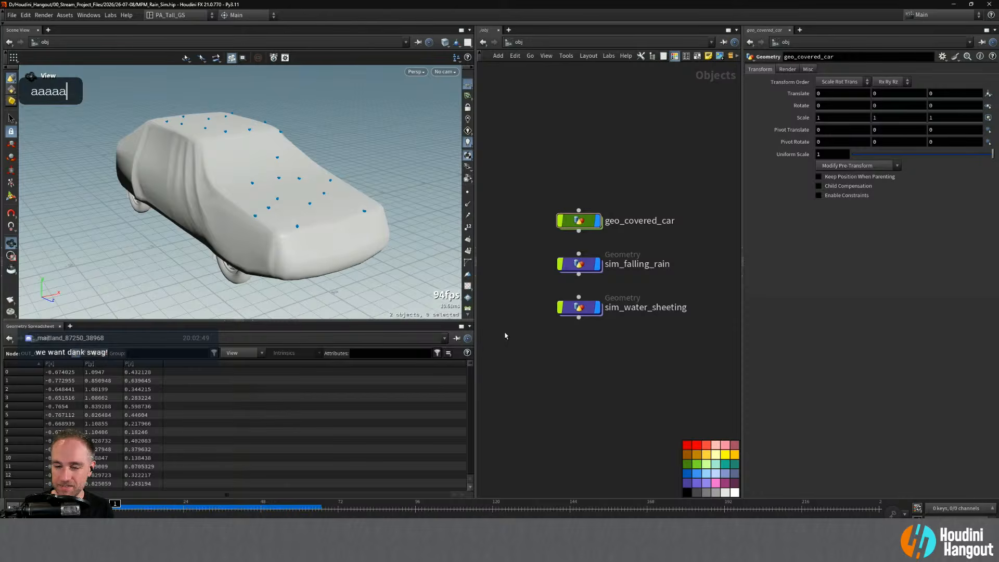
left_click_drag(581, 308, 581, 334)
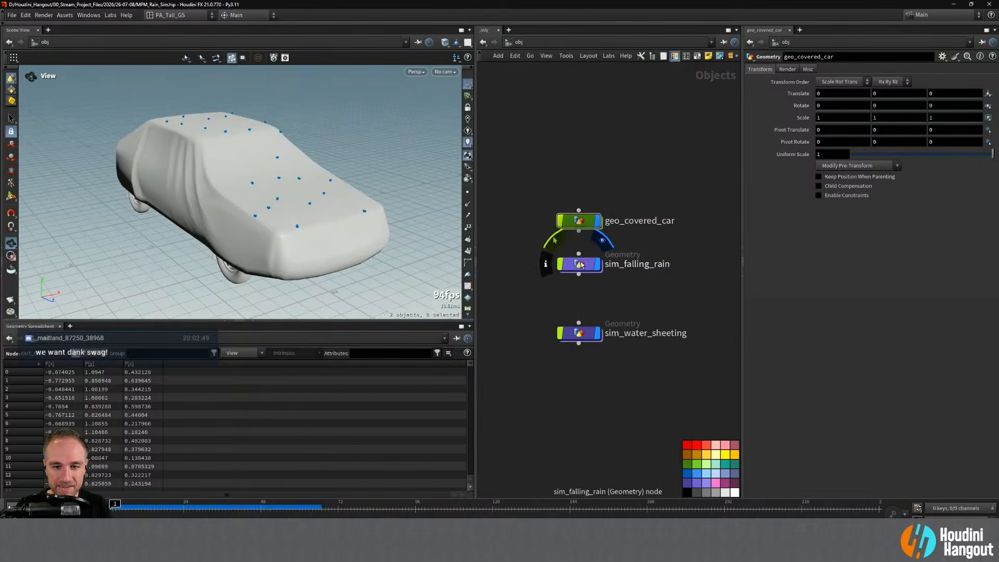
mouse_move(581, 265)
left_mouse_down()
mouse_move(581, 279)
mouse_move(572, 275)
mouse_move(586, 277)
left_mouse_up()
- Enter the sim_falling_rain object and add a POP Network node to its empty network
double_click(586, 278)
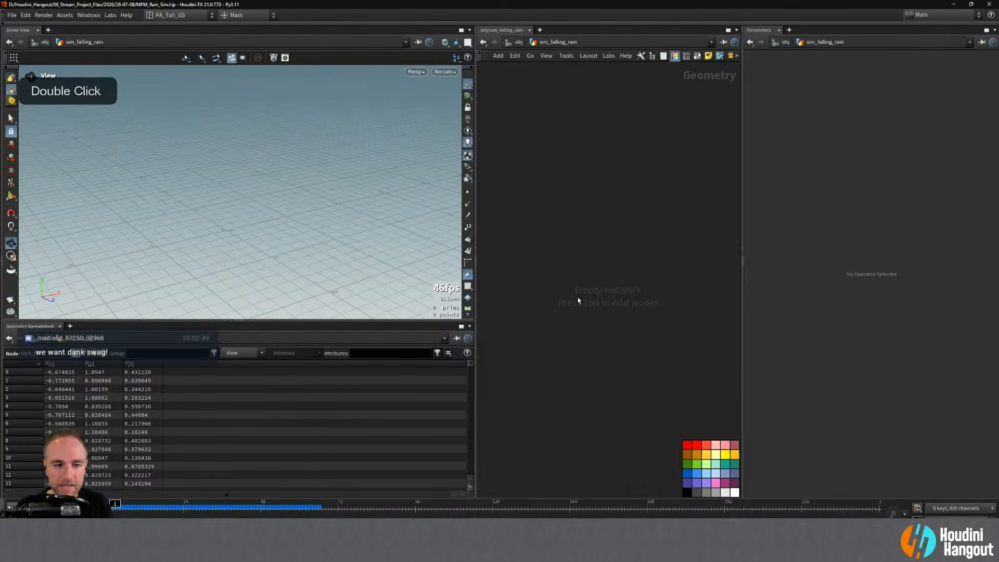
right_click(327, 177, "alt")
right_click_drag(328, 177, 353, 167, "alt")
key("Tab")
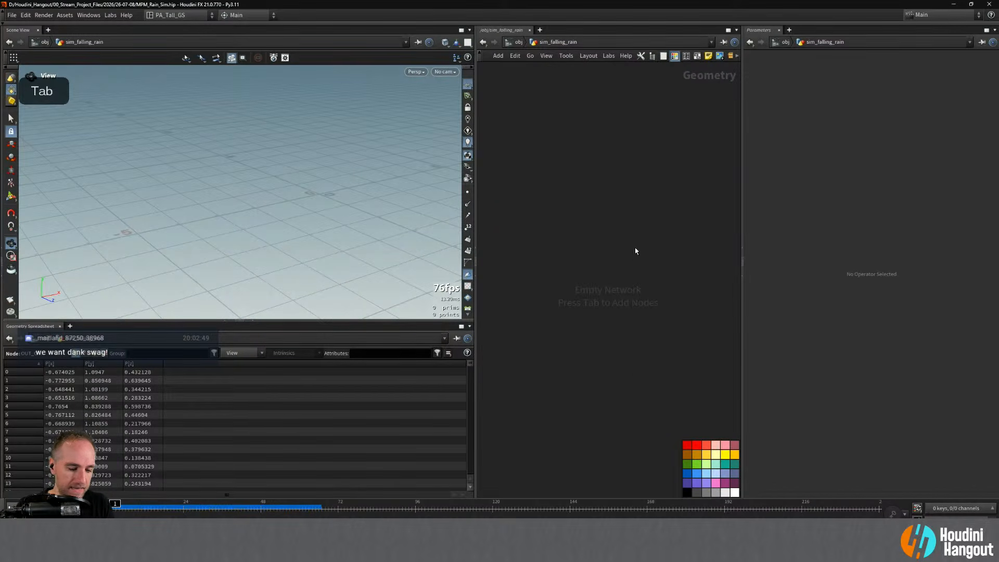
type("pop")
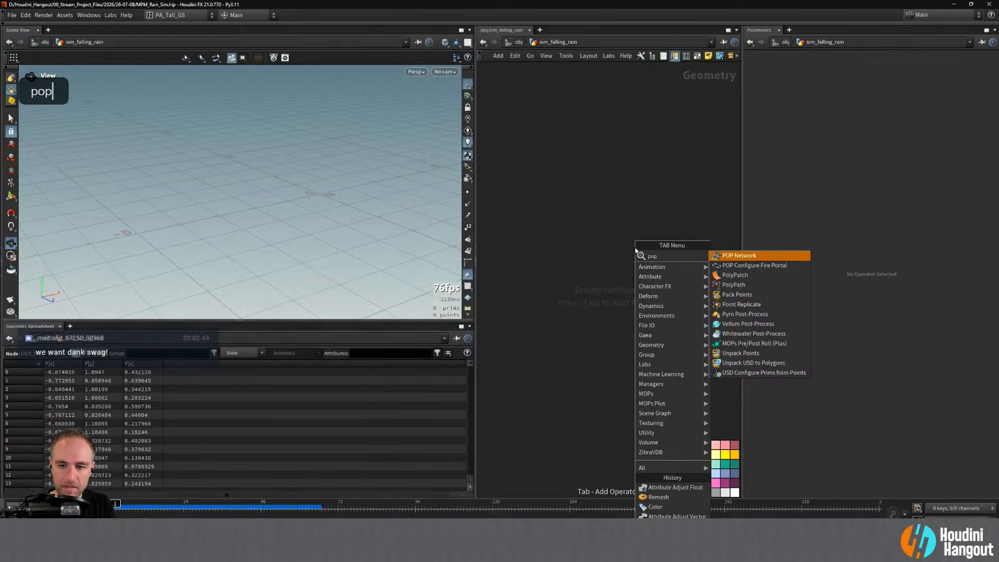
key("Return")
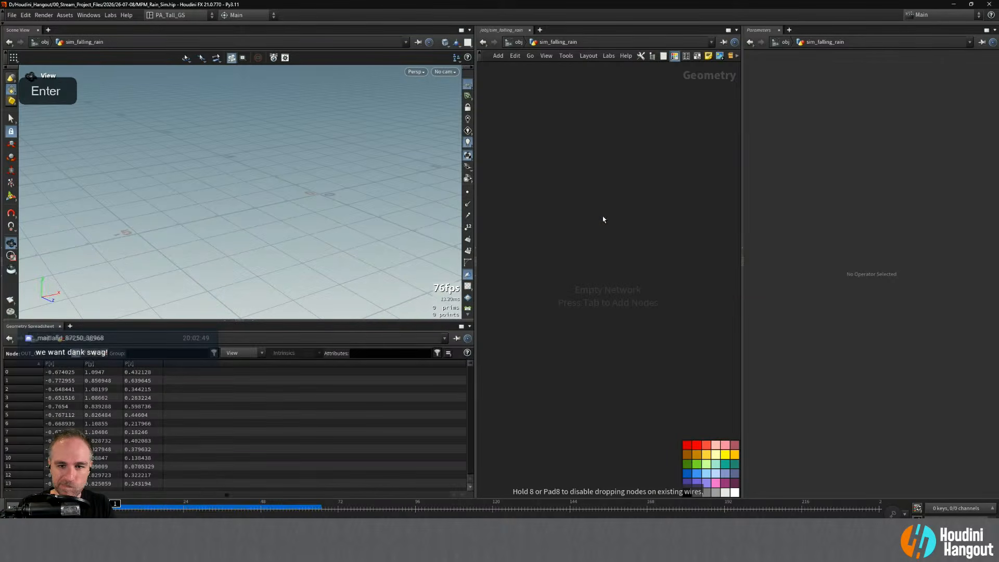
left_click(603, 218)
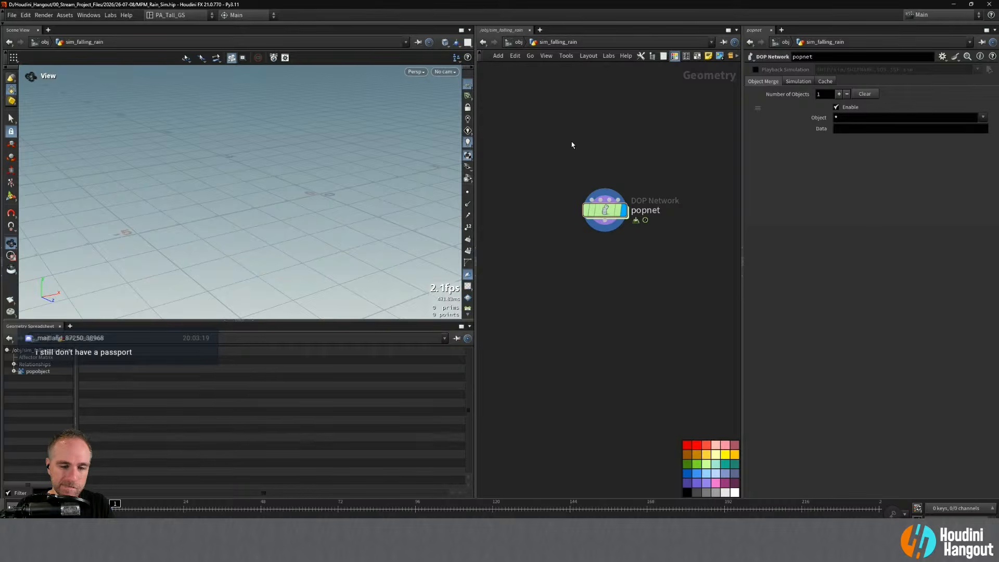
- Ghost the other objects in the viewport so the covered car serves as a reference, and frame it
left_click(456, 42)
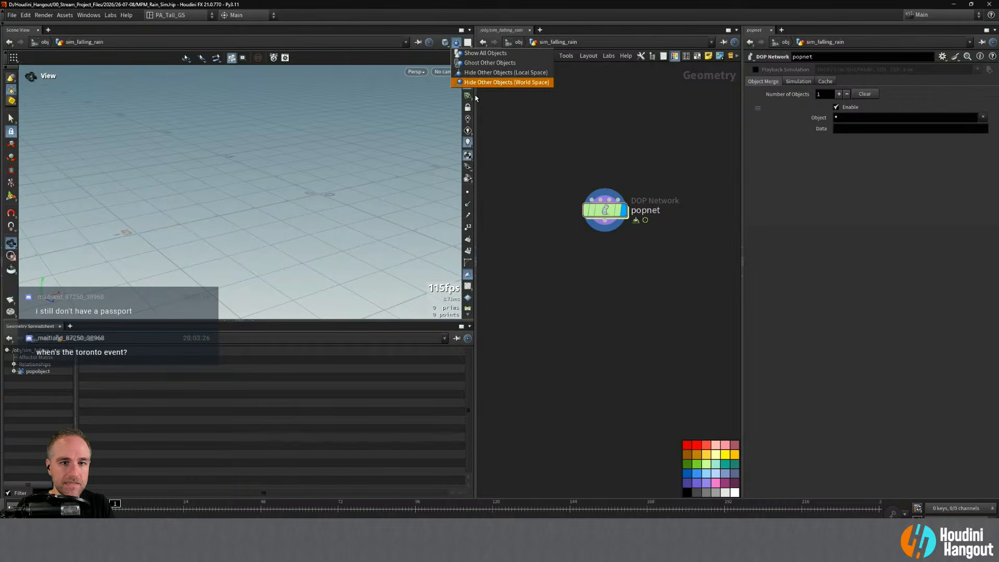
left_click(478, 63)
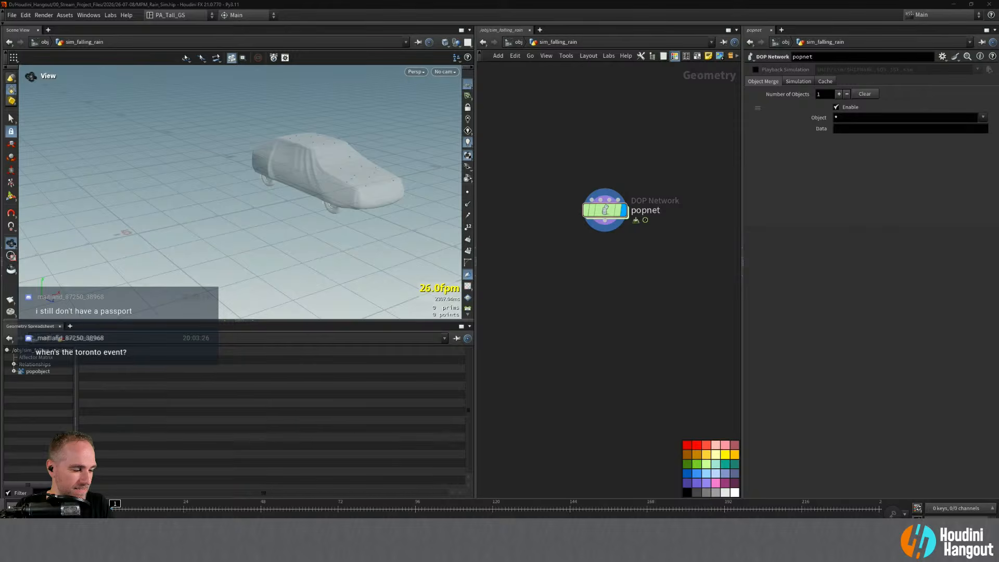
middle_click_drag(291, 197, 268, 216, "alt")
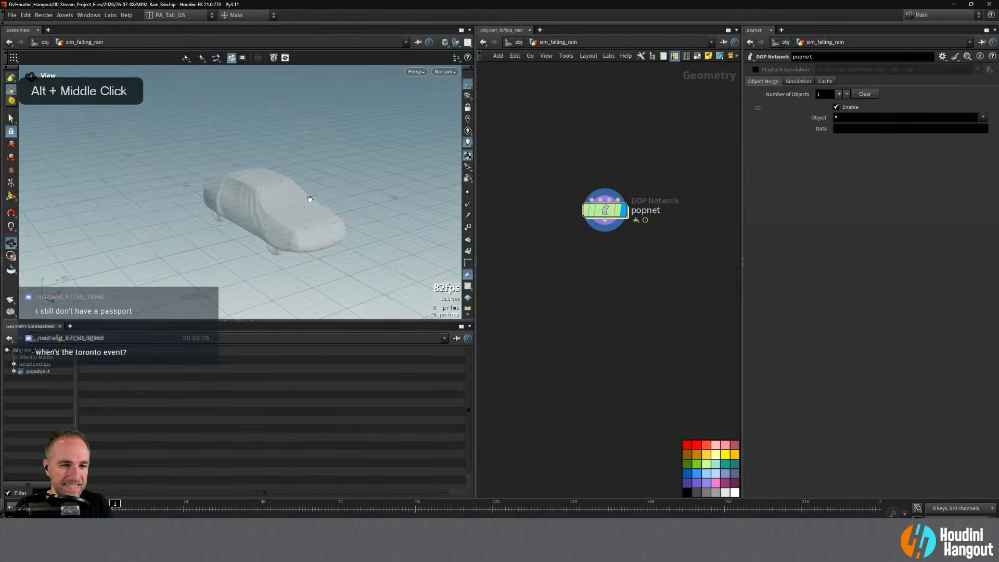
- Add a Grid node above popnet and wire it into the network's first input
left_click_drag(268, 216, 309, 197, "alt")
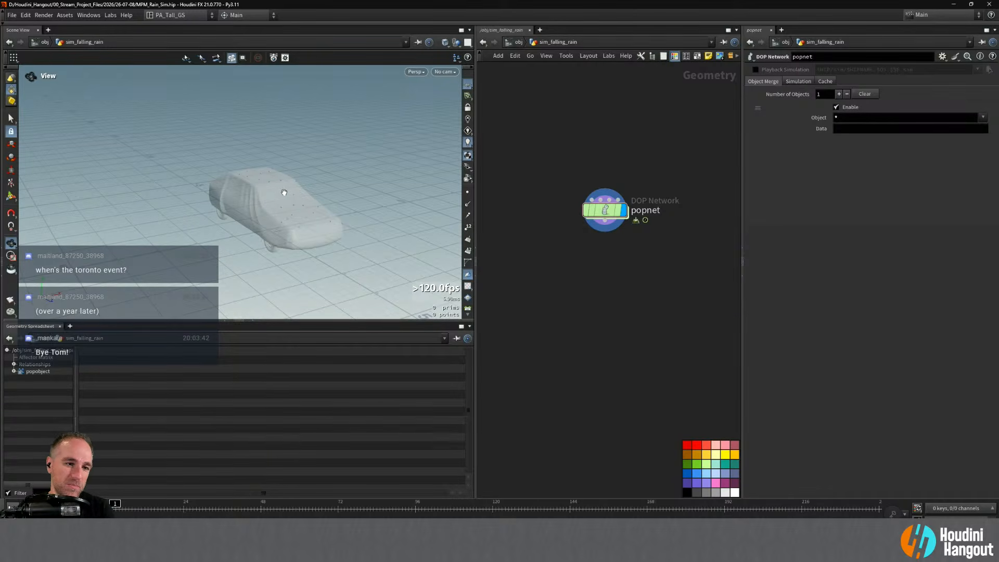
left_click_drag(278, 205, 299, 203, "alt")
right_click_drag(298, 203, 312, 172, "alt")
left_click_drag(312, 173, 299, 174, "alt")
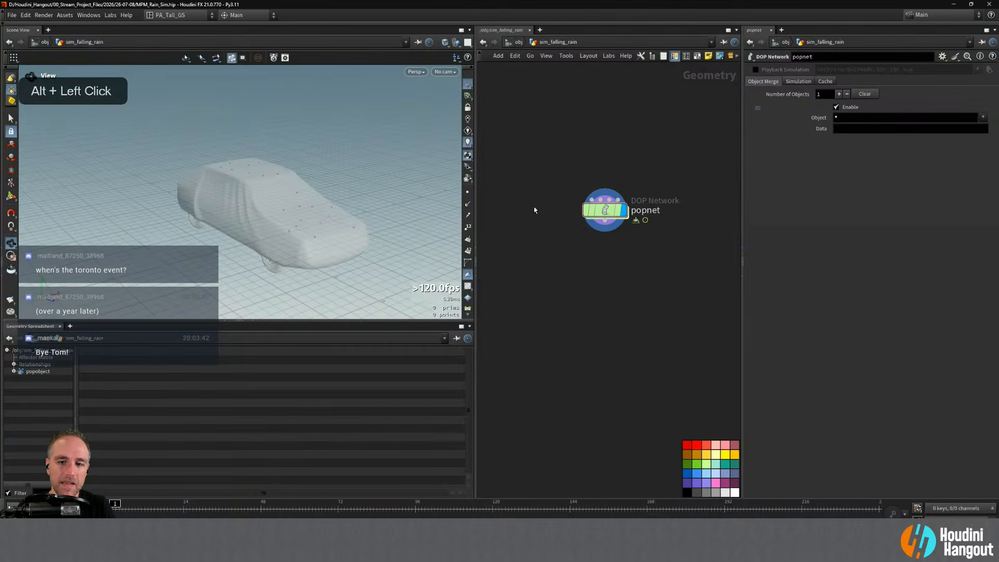
middle_click_drag(584, 147, 568, 193)
key("Tab")
type("grid")
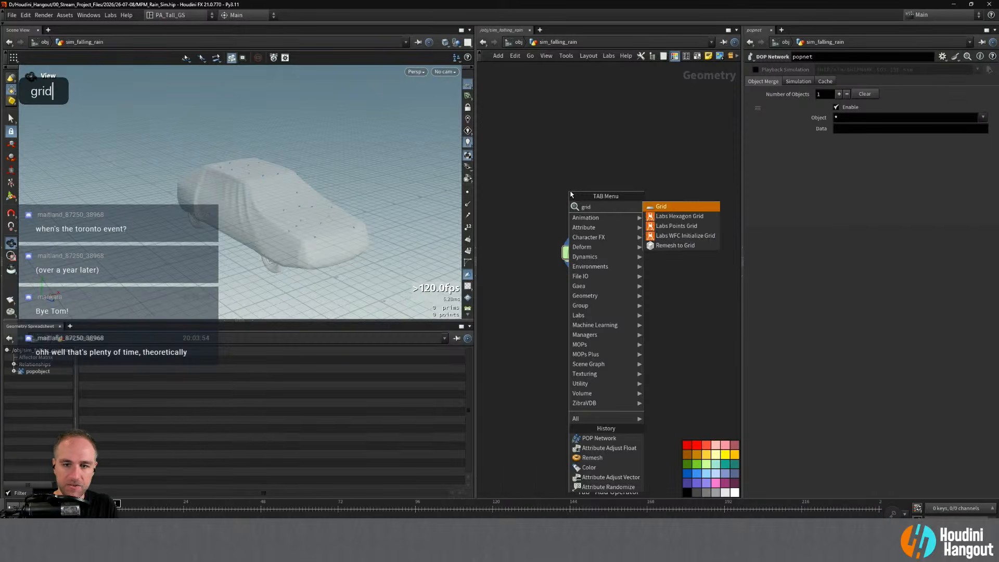
key("Return")
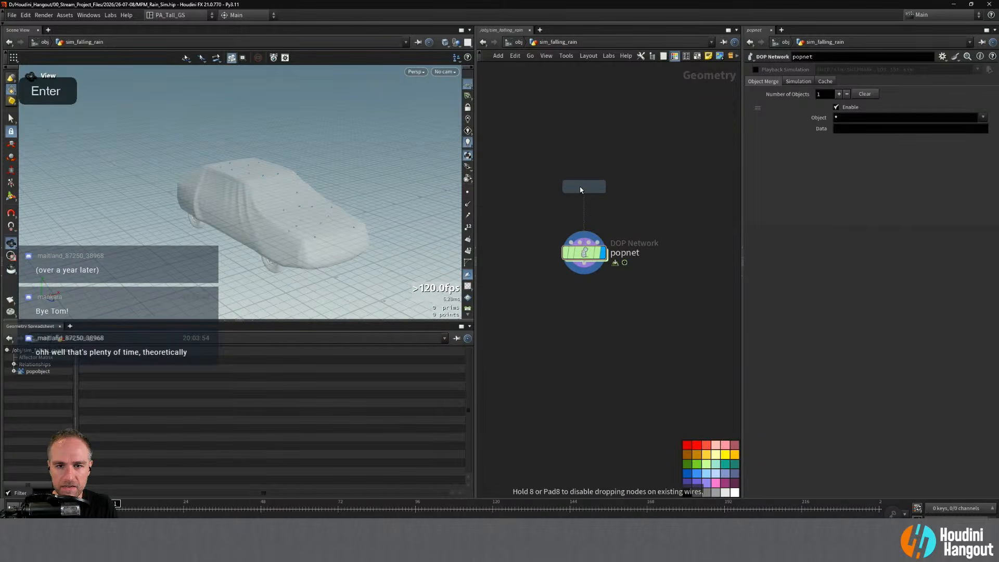
left_click(583, 192)
left_click_drag(584, 189, 572, 243)
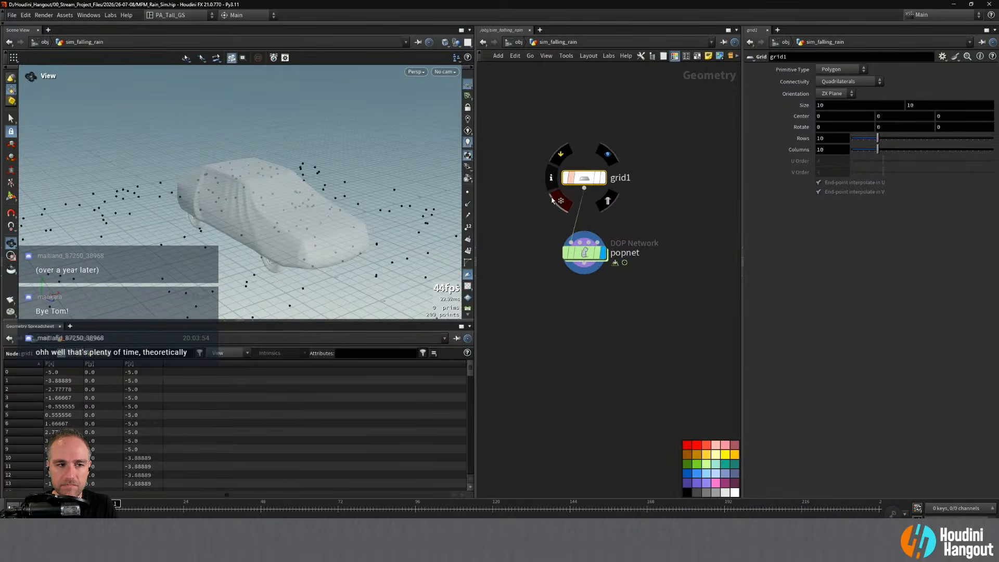
- Raise the grid above the car to a center Y of about 3.9
right_click_drag(375, 196, 320, 180, "alt")
left_click_drag(320, 179, 351, 179, "alt")
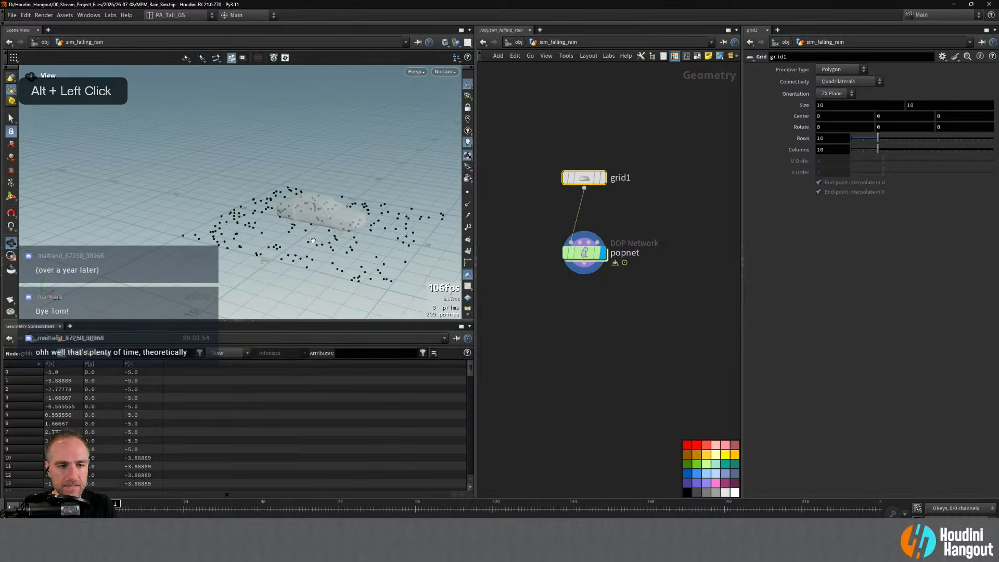
key("Return")
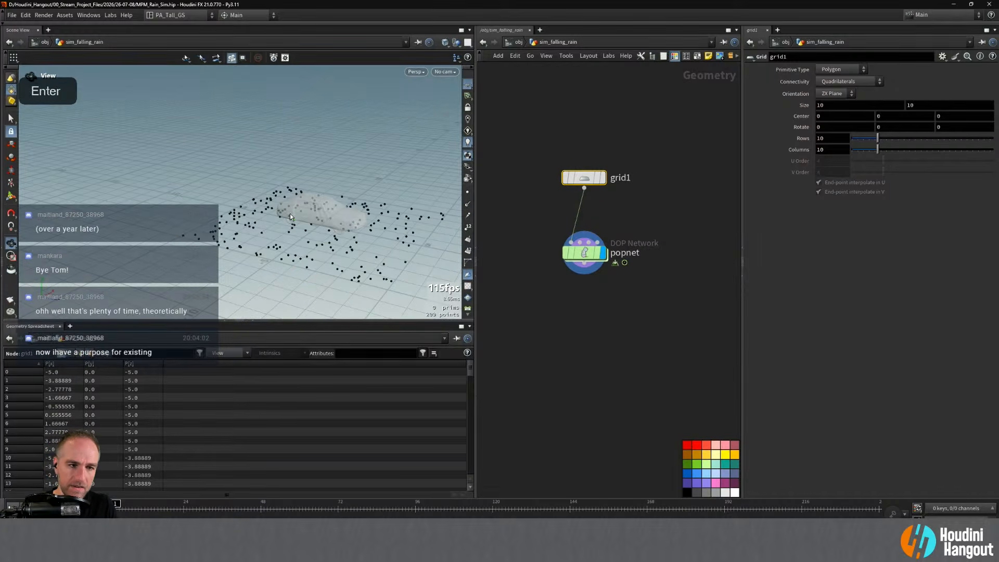
left_click_drag(321, 197, 319, 115)
left_click_drag(319, 182, 238, 195, "alt")
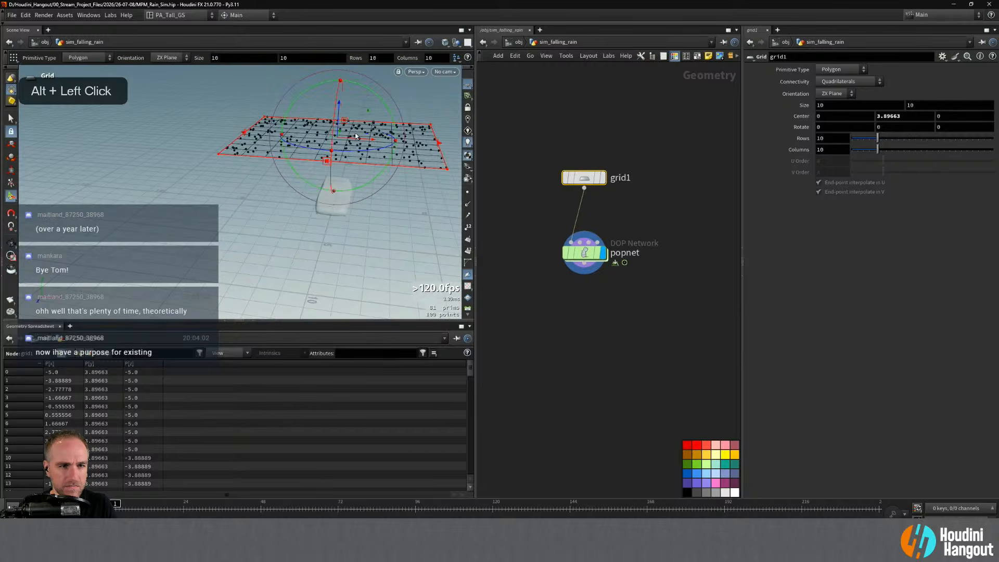
- Tilt the grid to about -11.2 degrees around Z and narrow its X size to about 2.85
mouse_move(370, 114)
left_mouse_down()
mouse_move(401, 121)
mouse_move(371, 129)
left_mouse_up()
key("ctrl+z")
left_click_drag(432, 161, 365, 148)
key("ctrl+z")
key("ctrl+z")
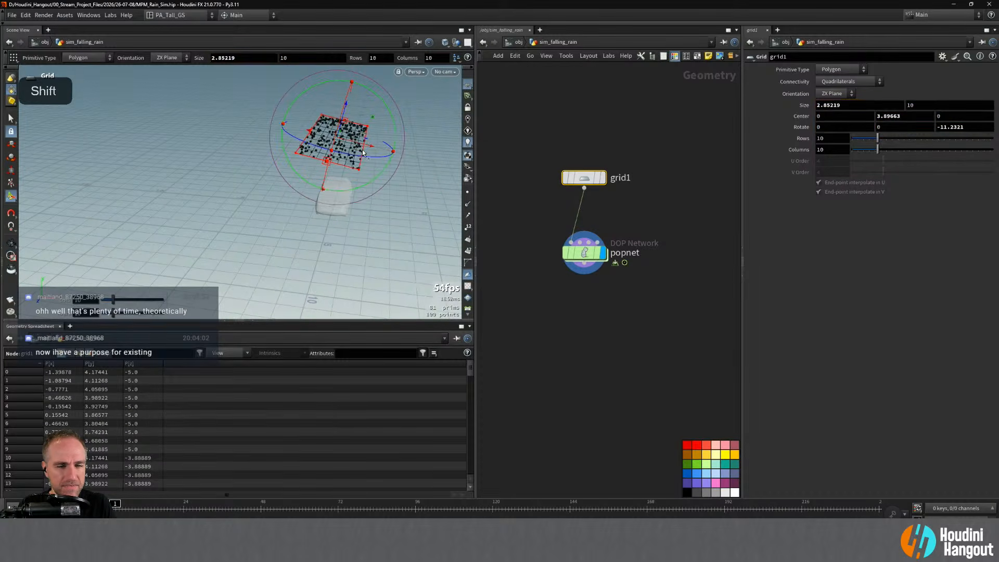
- Shorten the grid along the car's length to about 5.27, centering it at about -0.13 in Z
middle_click_drag(357, 176, 371, 180, "alt")
left_click_drag(371, 180, 388, 166, "alt")
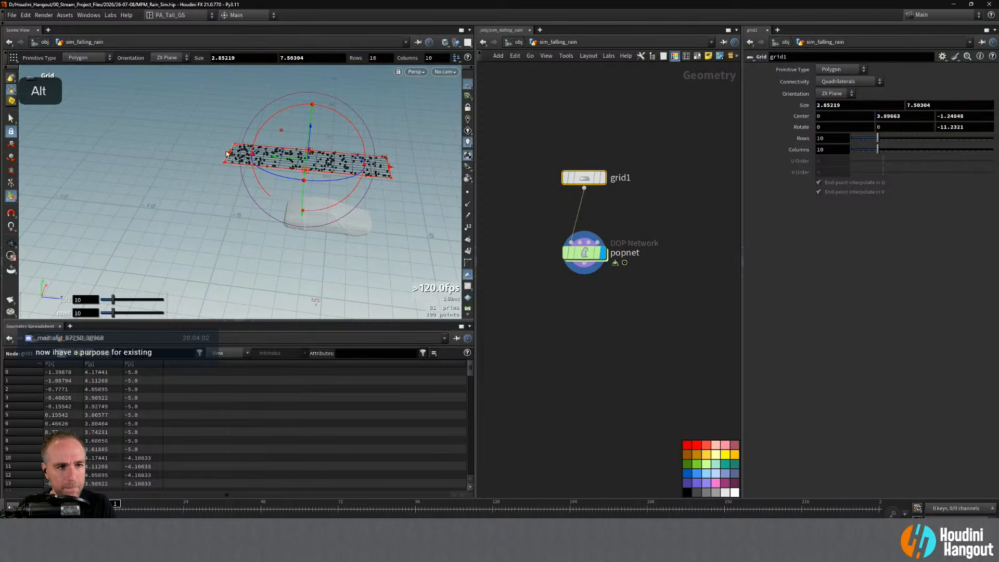
left_click_drag(230, 155, 283, 163)
left_click_drag(281, 237, 212, 236, "alt")
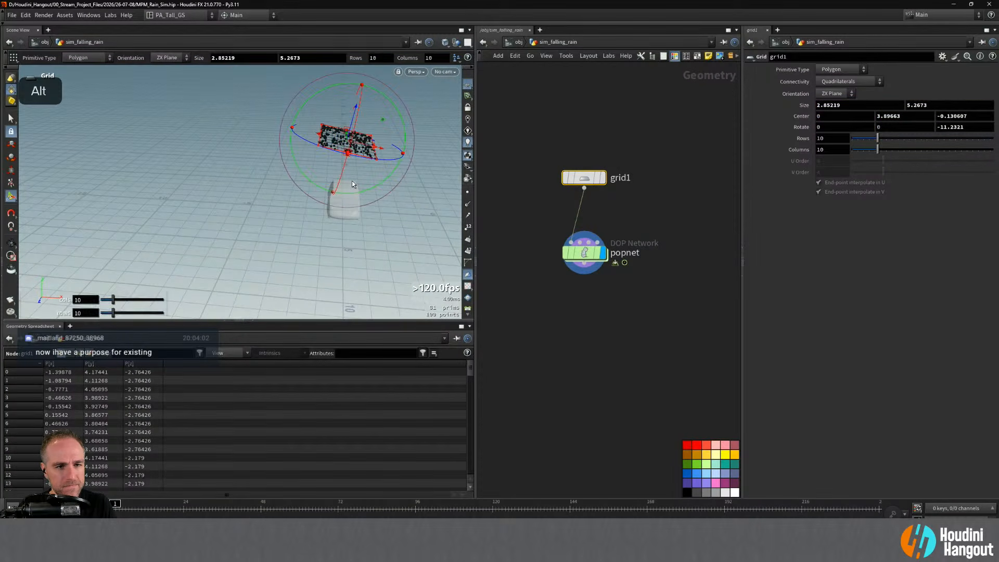
right_click_drag(348, 220, 373, 161, "alt")
left_click_drag(373, 161, 384, 182, "alt")
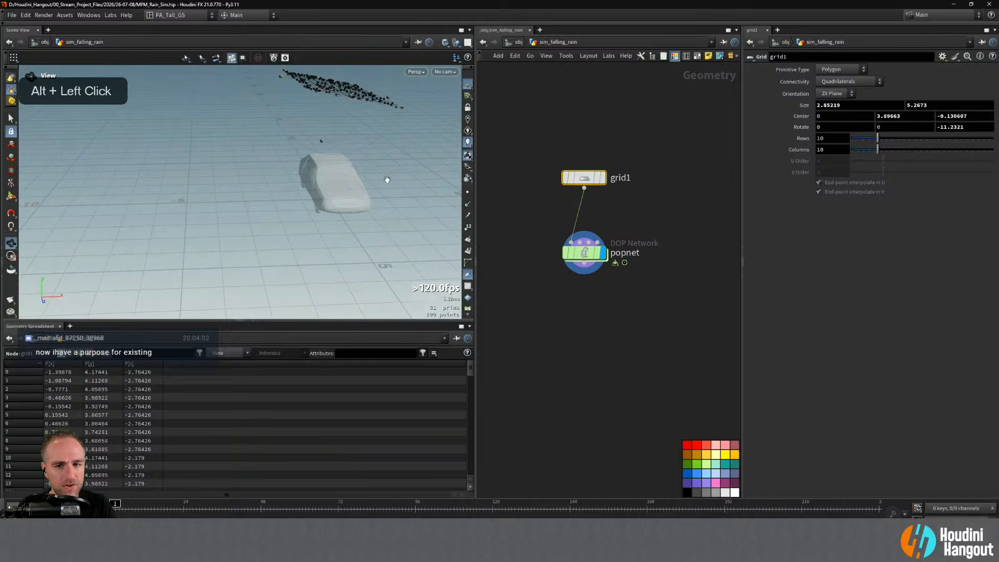
- Inside popnet, insert a Gravity Force node between popsolver and output
double_click(584, 253)
key("Tab")
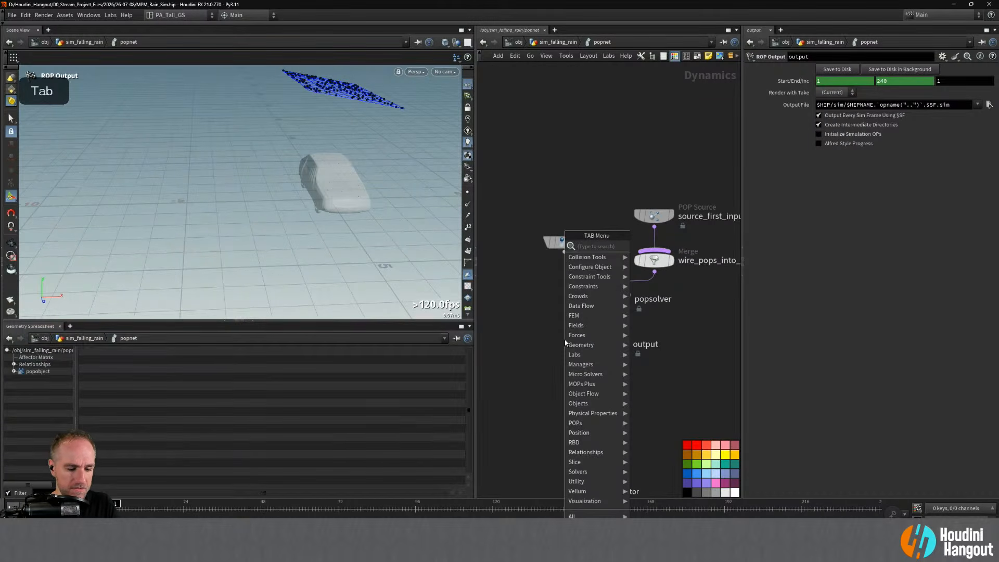
type("gravityu")
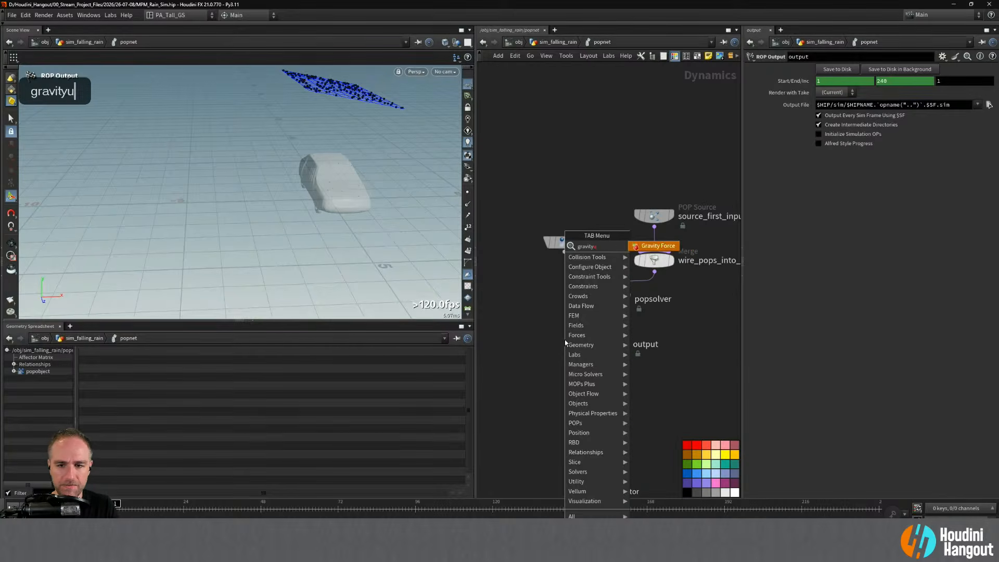
key("Return")
left_click(609, 323)
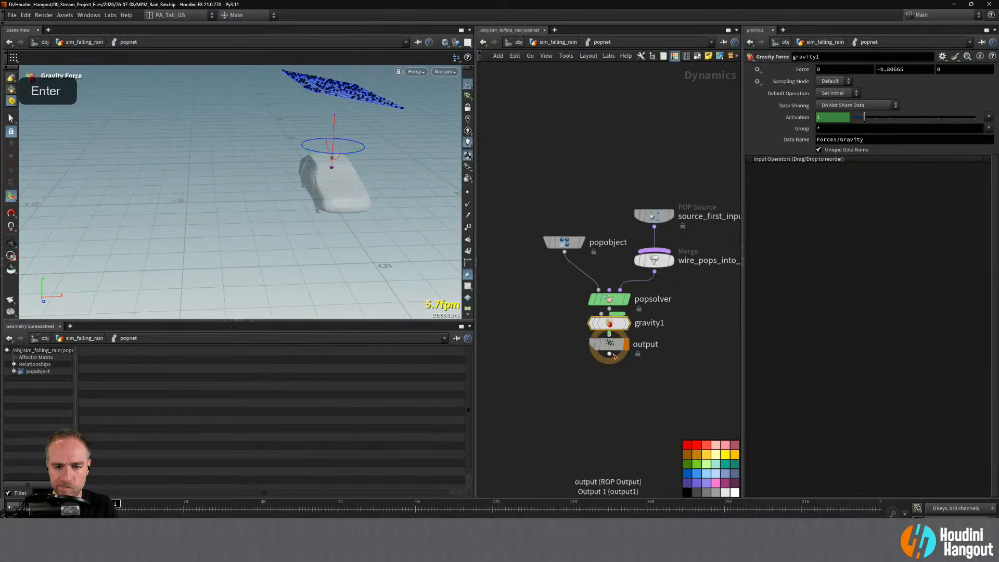
left_click_drag(610, 323, 609, 344)
- Set the viewport to Hide Other Objects (Local Space) so only the rain setup is displayed
left_click_drag(308, 103, 350, 140, "alt")
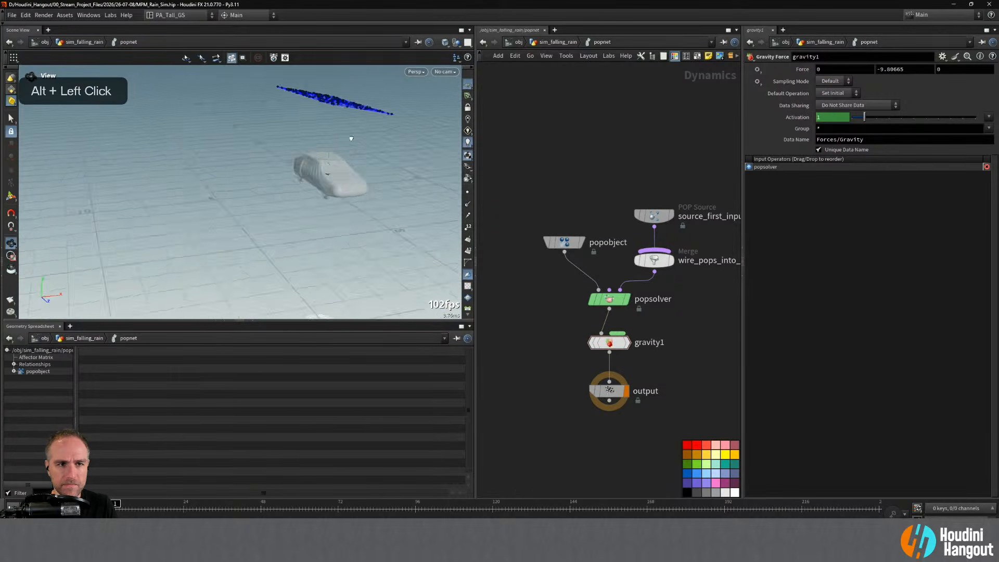
middle_click_drag(350, 141, 345, 162, "alt")
left_click_drag(345, 162, 354, 187, "alt")
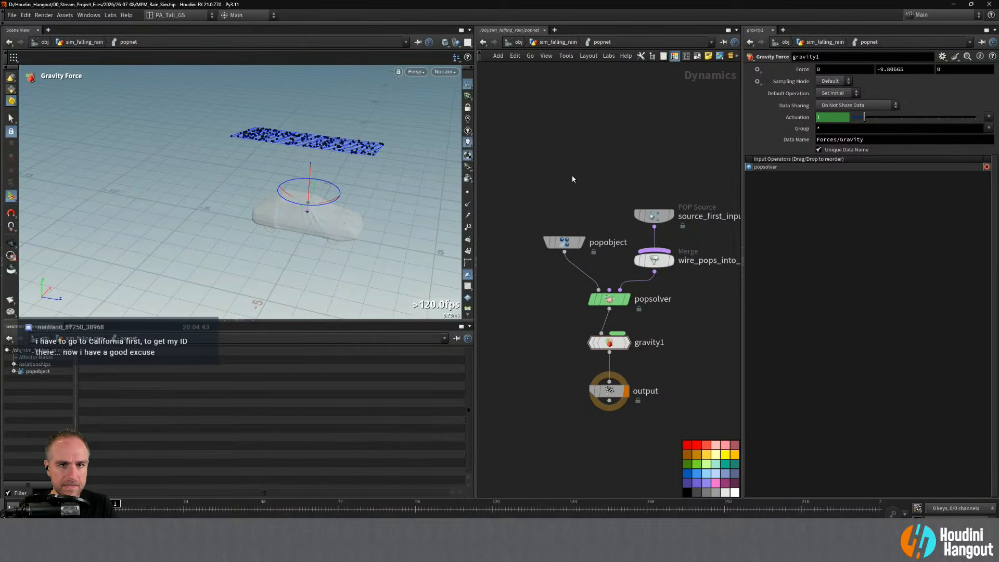
left_click(456, 42)
double_click(457, 44)
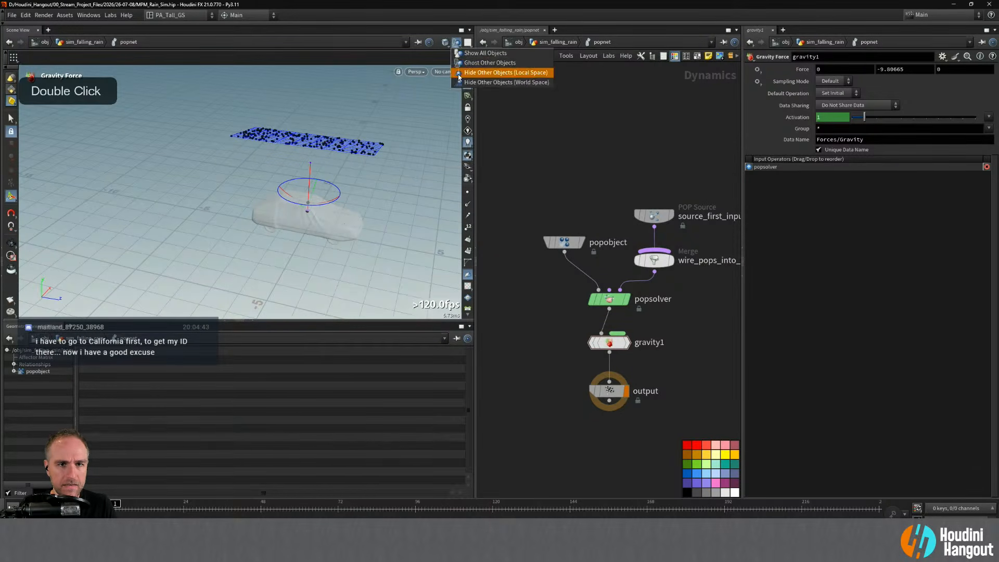
left_click(486, 74)
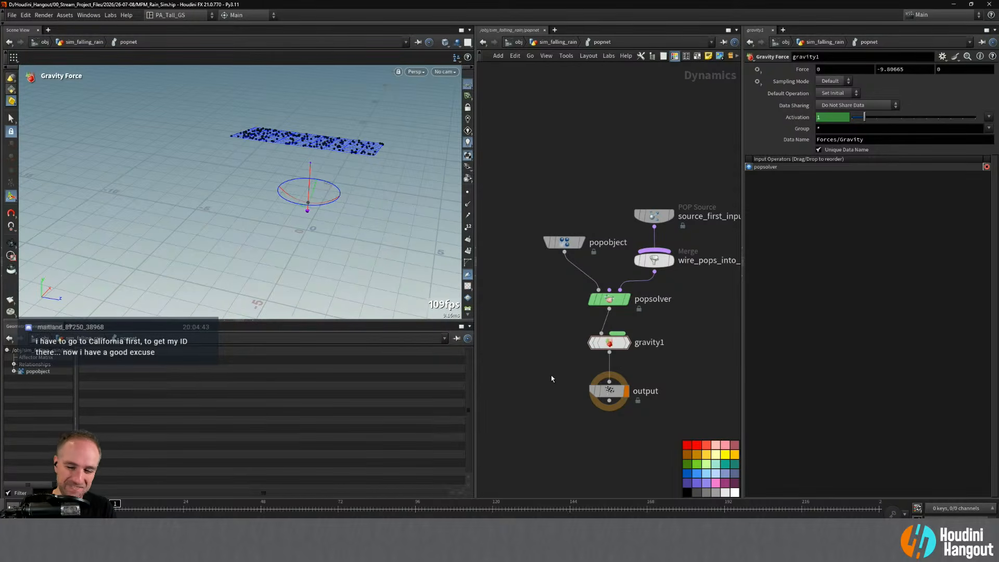
- Move grid1 aside and try to copy the get_car_cover node from sim_water_sheeting into sim_falling_rain
key("u")
left_click_drag(578, 177, 527, 161)
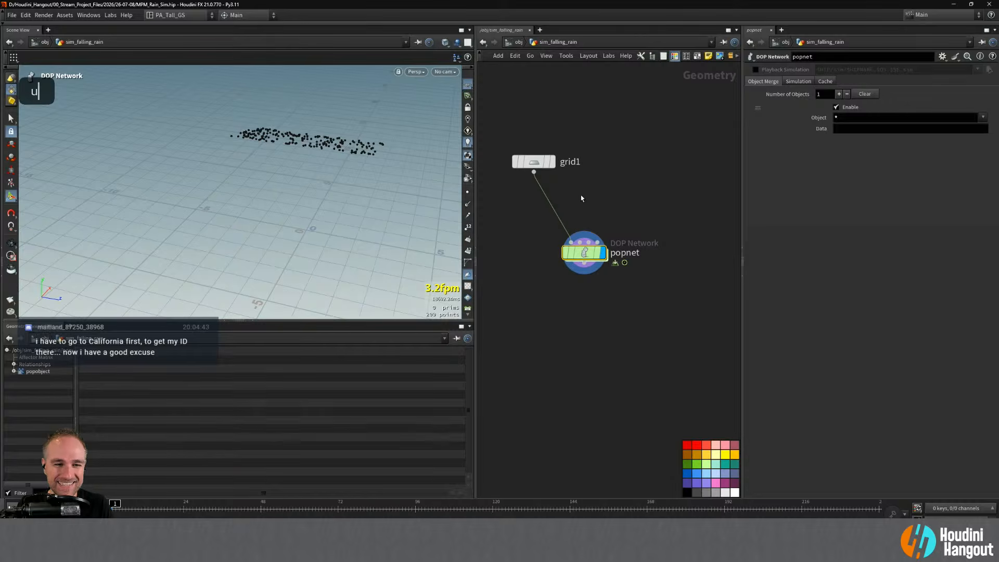
key("u")
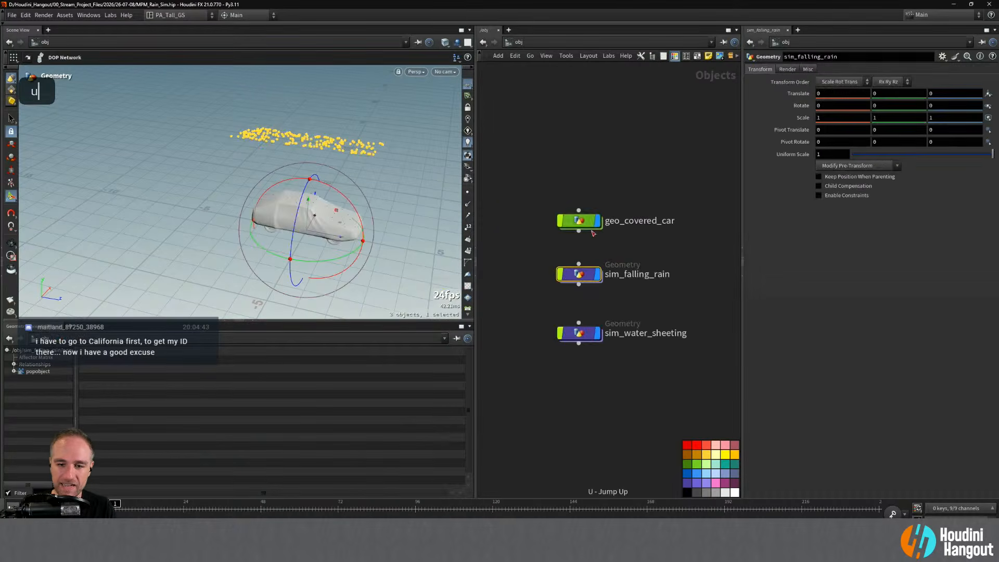
double_click(578, 333)
left_click(626, 221)
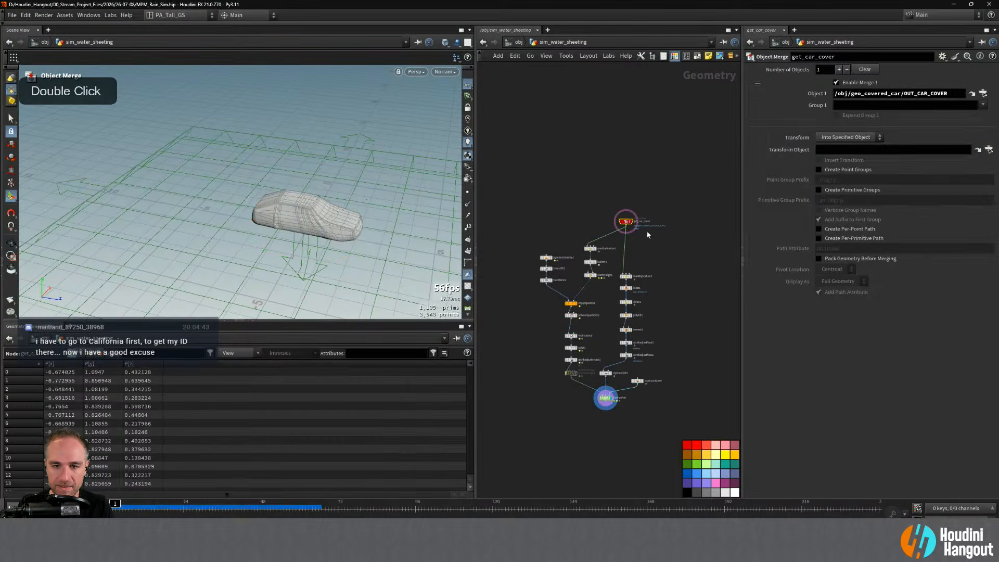
key("ctrl+v")
key("u")
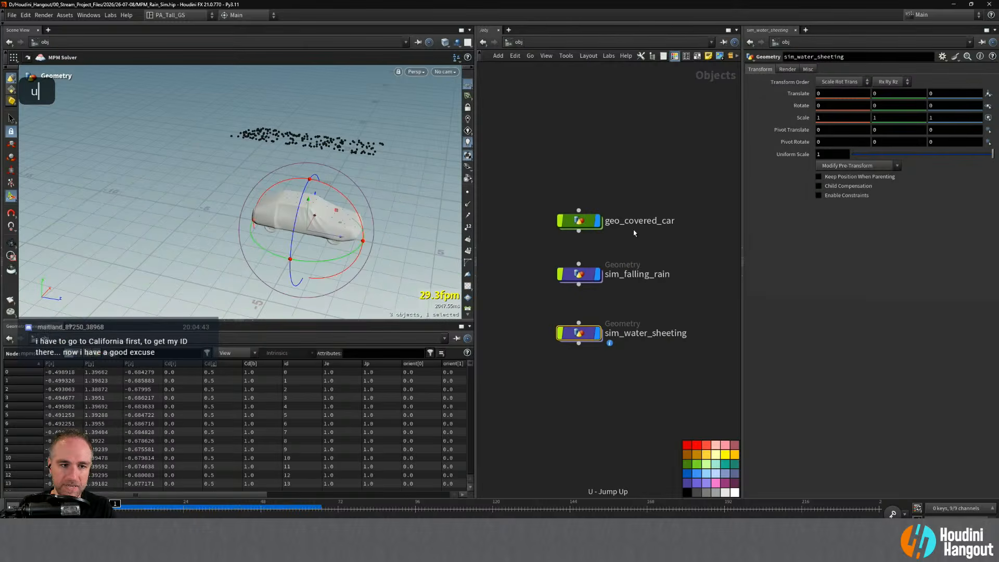
double_click(579, 274)
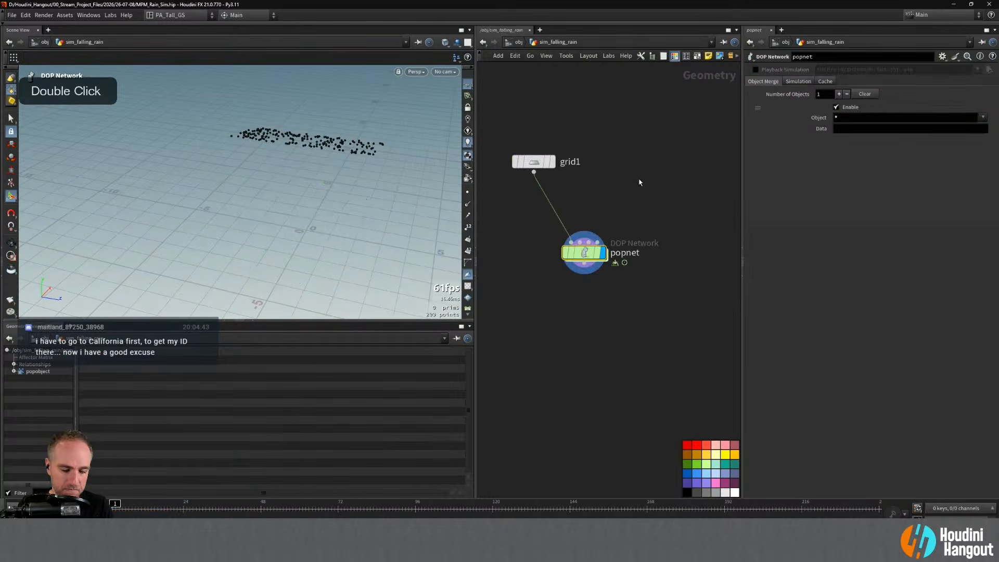
key("ctrl+v")
key("ctrl+z")
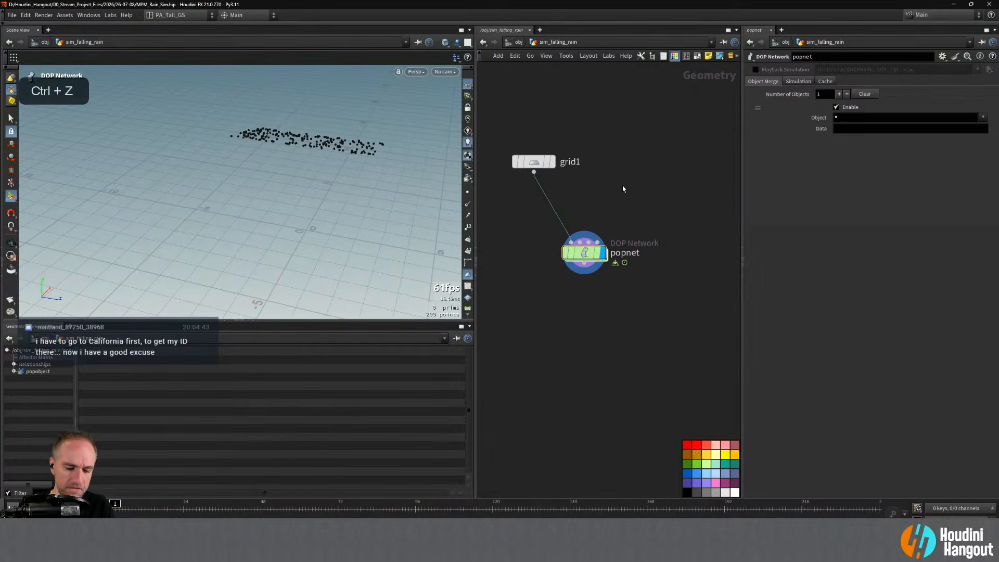
- Copy get_car_cover from sim_water_sheeting into sim_falling_rain, wire it into popnet's second input, and align grid1 beside it
key("u")
double_click(579, 333)
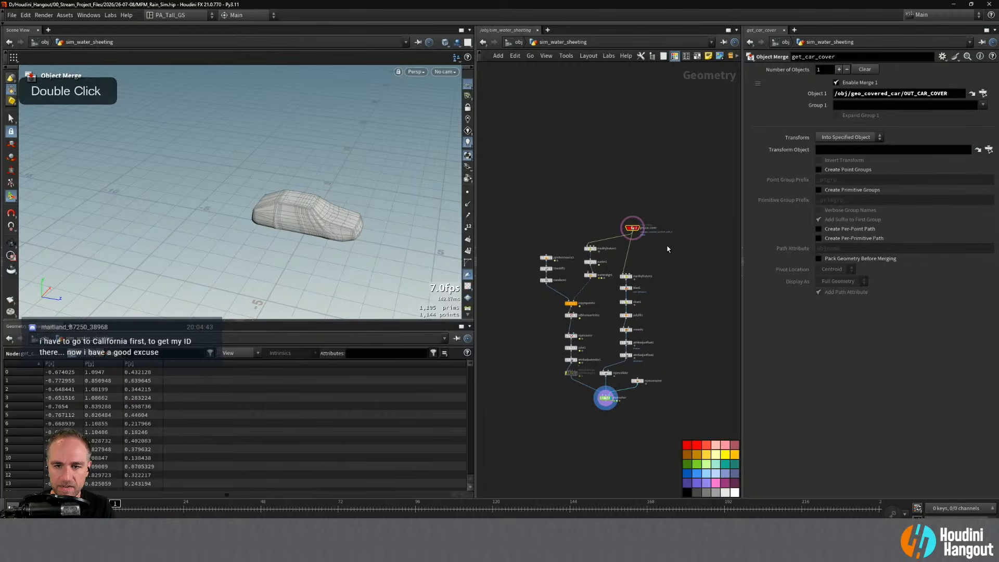
key("ctrl+c")
key("u")
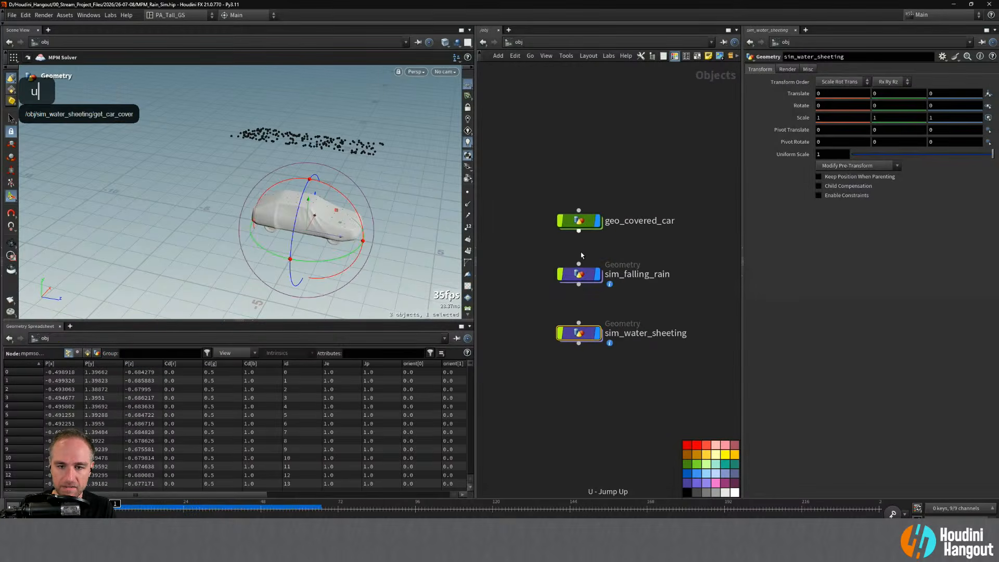
double_click(583, 277)
key("ctrl+v")
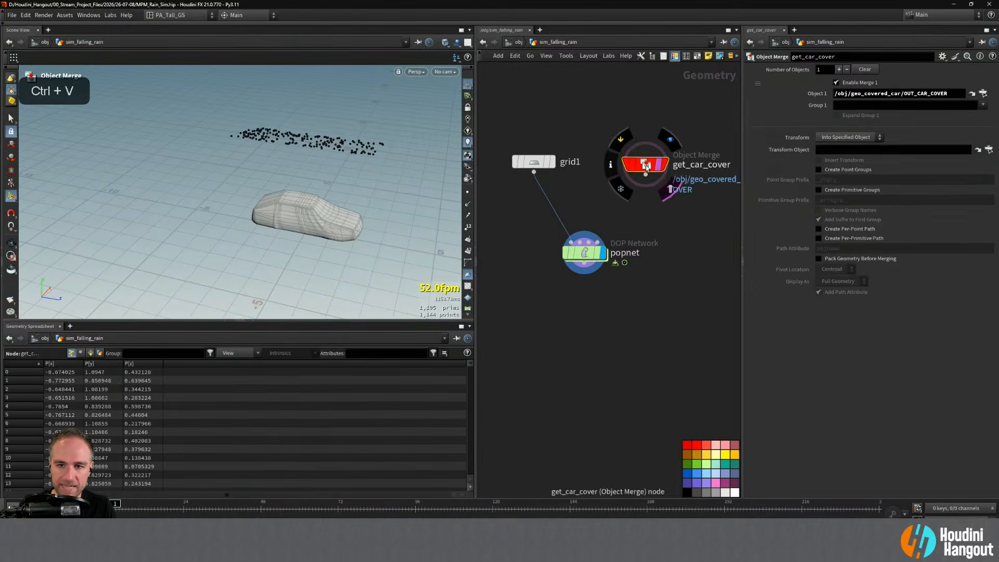
left_click_drag(642, 151, 630, 154)
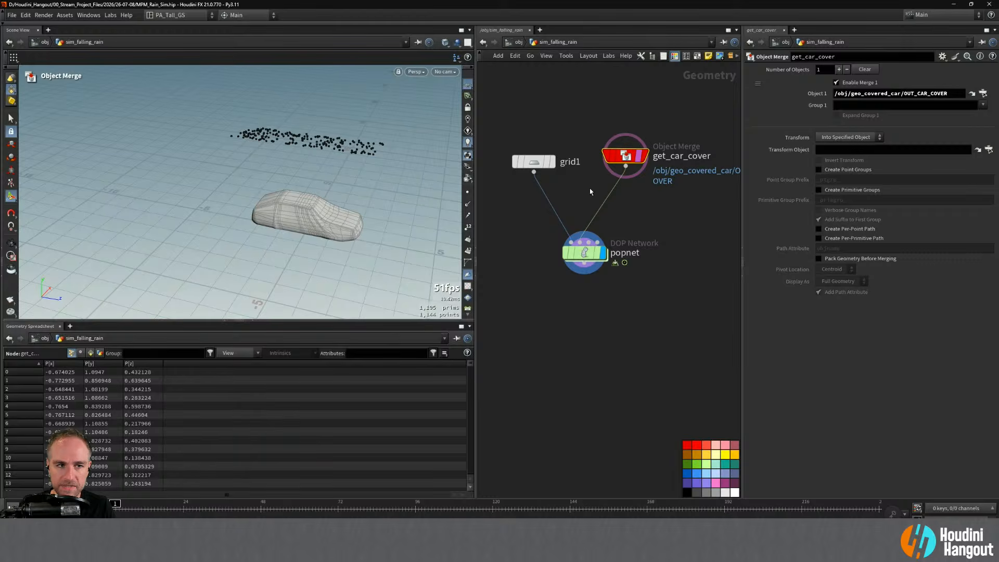
left_click_drag(534, 161, 533, 156)
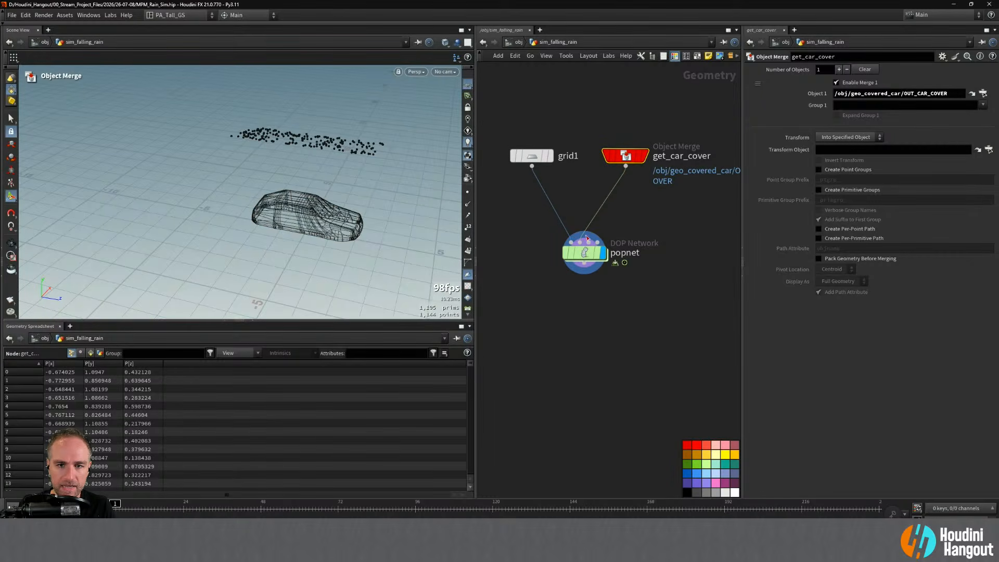
- Inside popnet, add a Static Object node beside popobject
double_click(584, 253)
key("Tab")
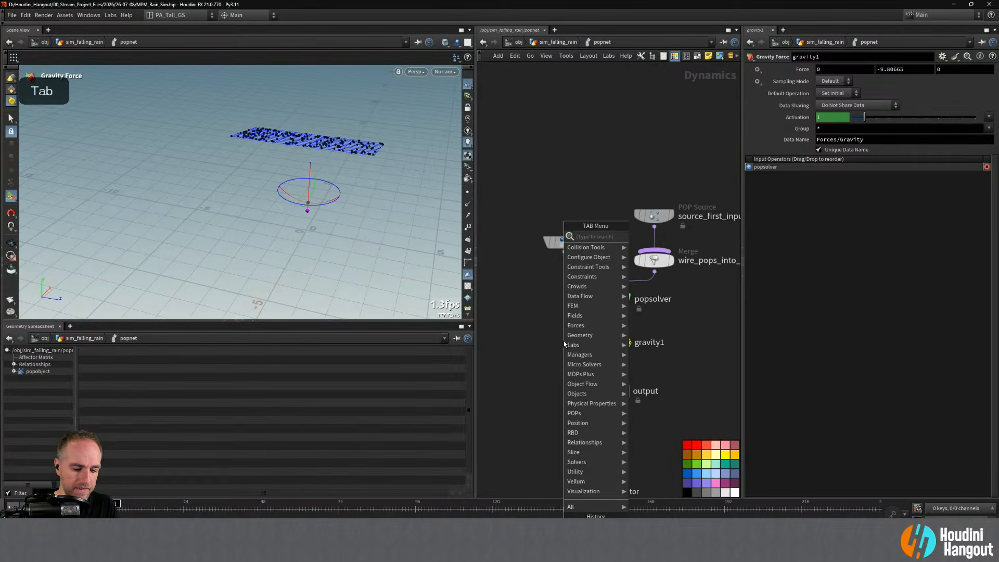
type("stat")
key("Return")
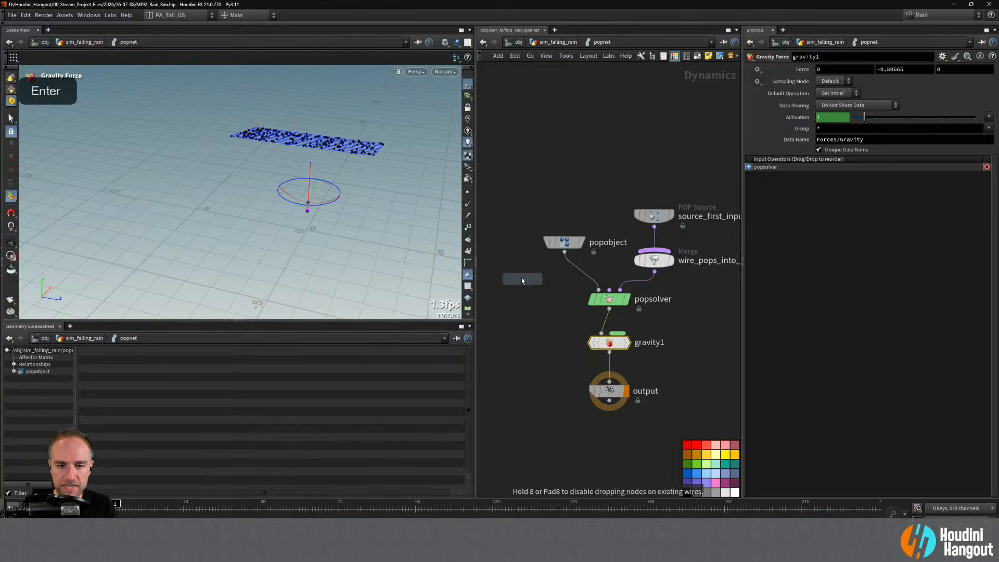
left_click(508, 260)
- Insert a Merge node between popsolver and gravity1 and wire the static object into it
key("Tab")
type("merghe")
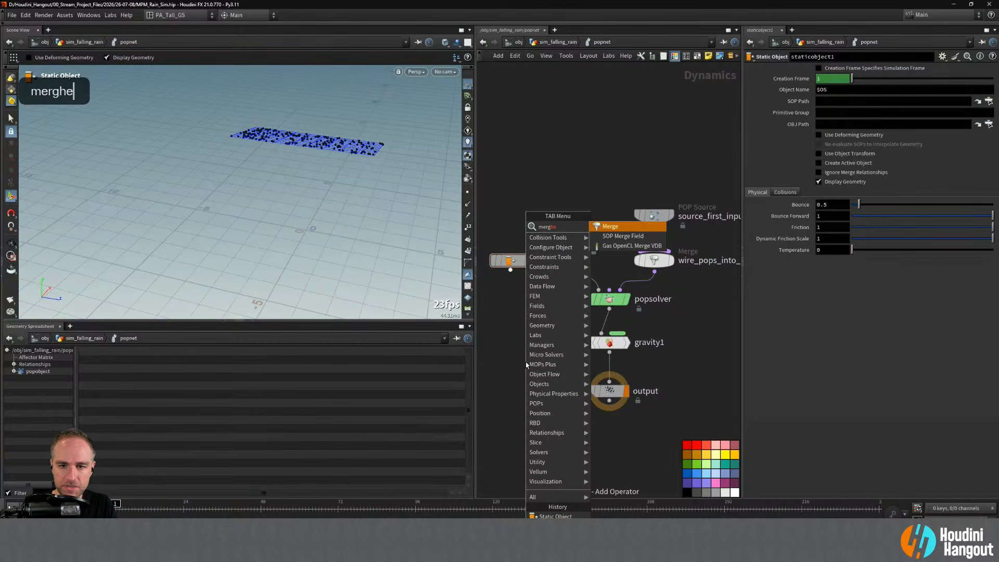
key("Return")
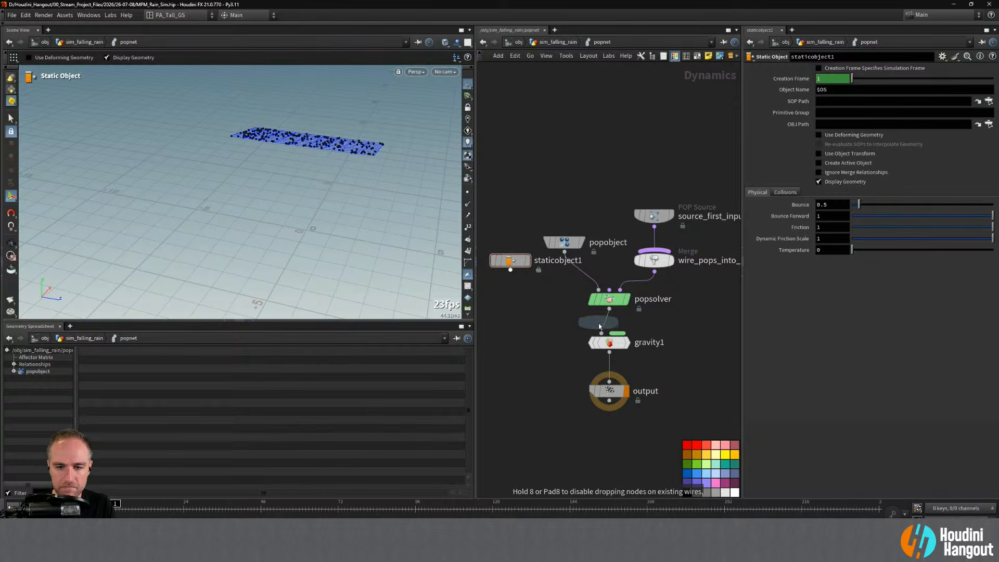
left_click(604, 325)
left_click_drag(511, 270, 603, 338)
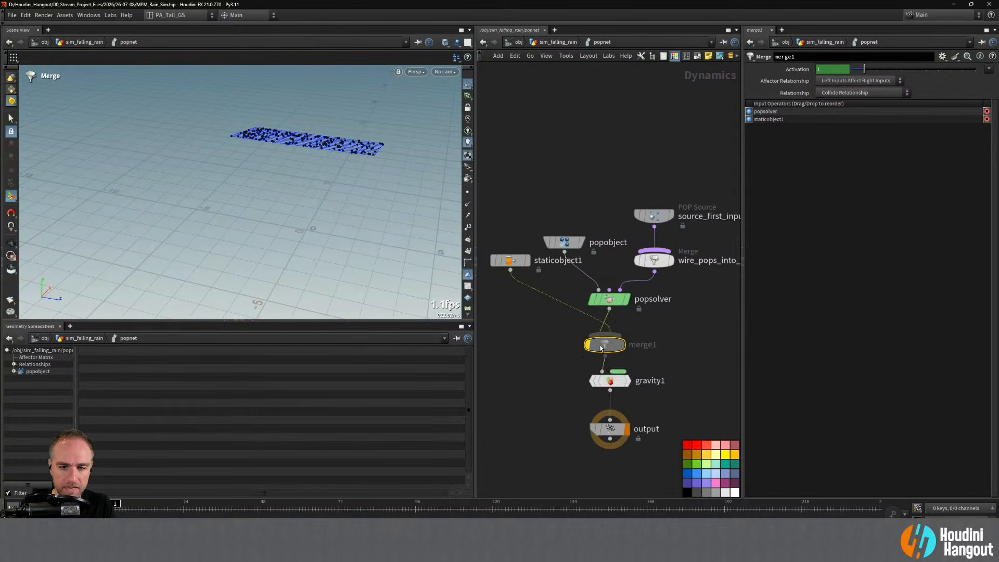
- Reorder merge1's inputs so staticobject1 comes before popsolver, and move staticobject1 farther away from popobject
key("shift+r")
middle_click_drag(567, 360, 603, 382)
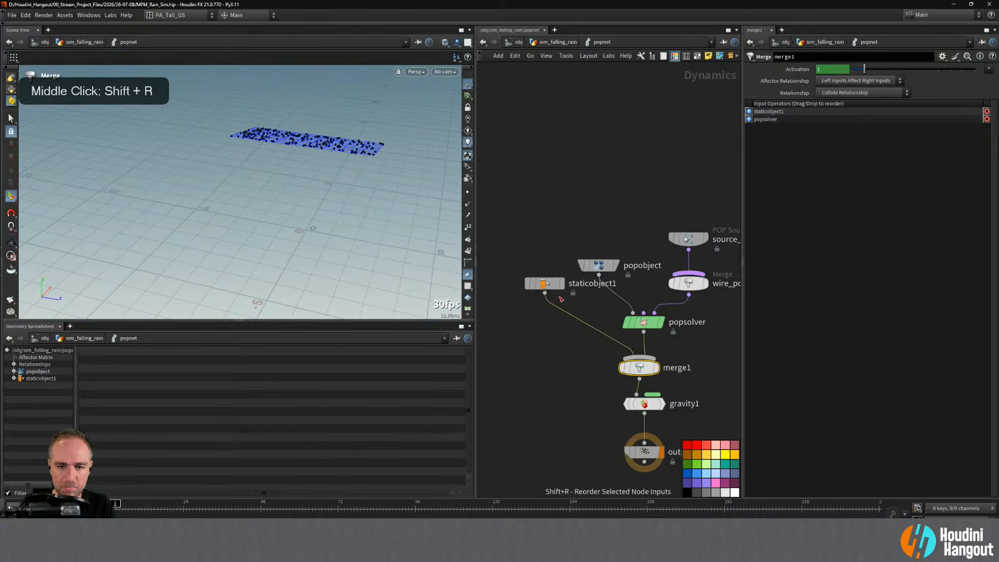
left_click_drag(539, 283, 503, 312)
key("Tab")
type("gr")
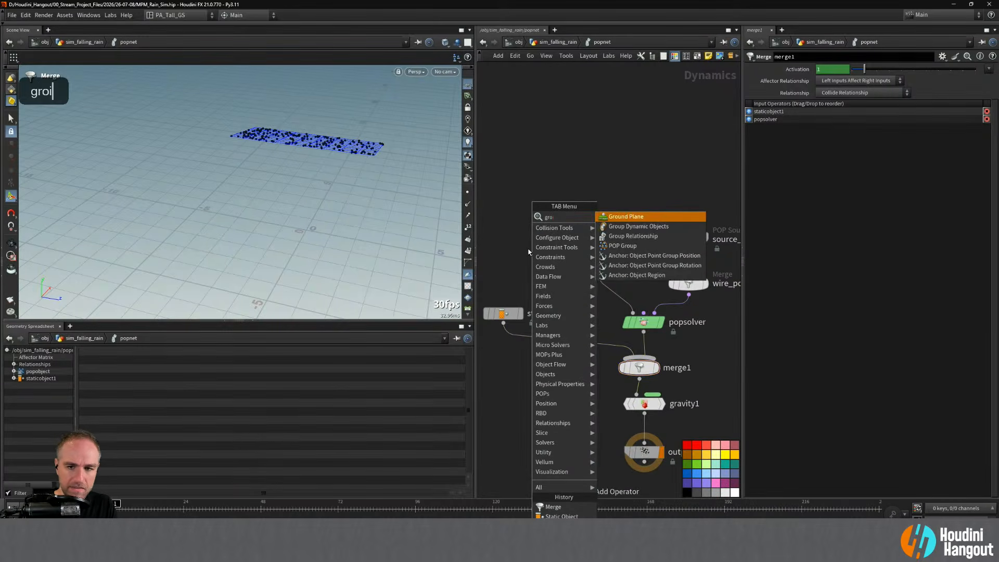
key("Down")
key("Return")
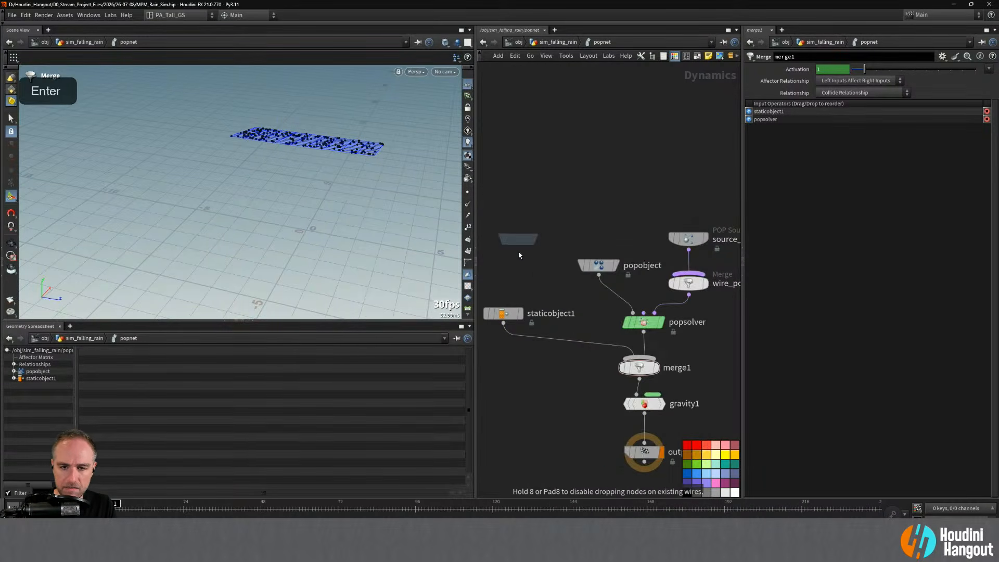
left_click(562, 295)
left_click_drag(504, 317, 499, 314)
mouse_move(564, 299)
left_mouse_down()
mouse_move(539, 286)
mouse_move(548, 301)
left_mouse_up()
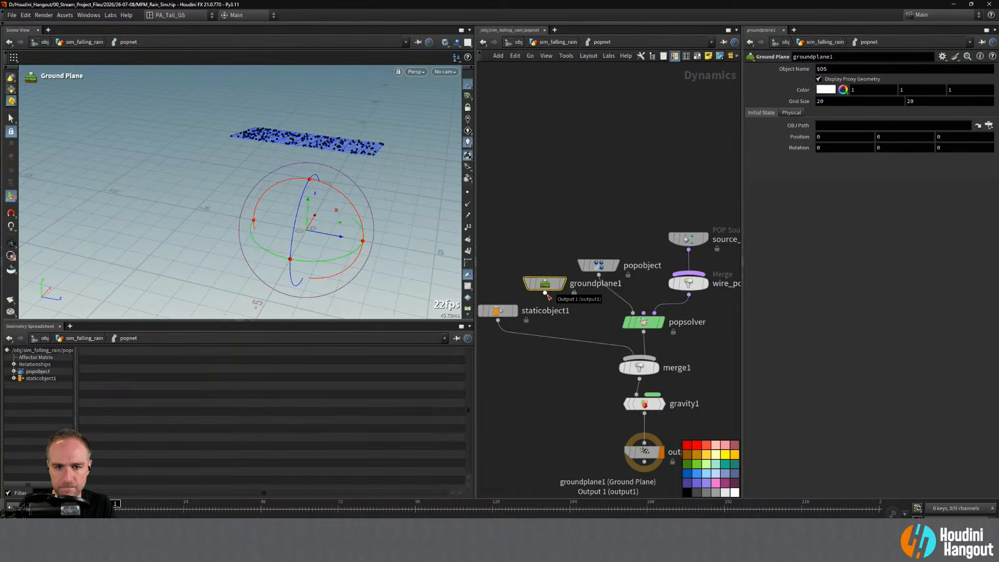
left_click_drag(507, 249, 572, 316)
key("Delete")
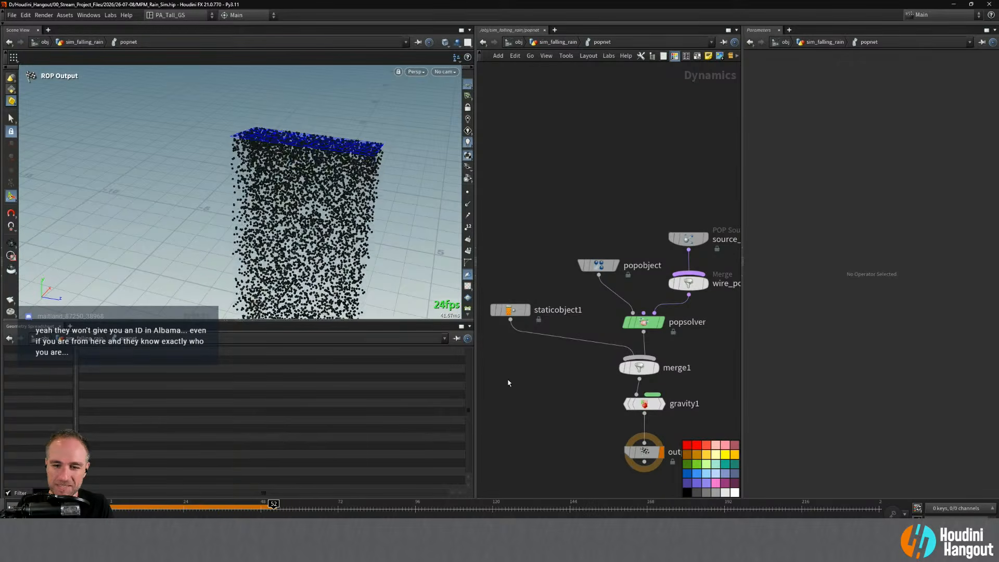
- Play the simulation, examine the falling particle column from several angles, and return to the first frame
left_click_drag(392, 263, 256, 187, "alt")
right_click_drag(256, 187, 377, 224, "alt")
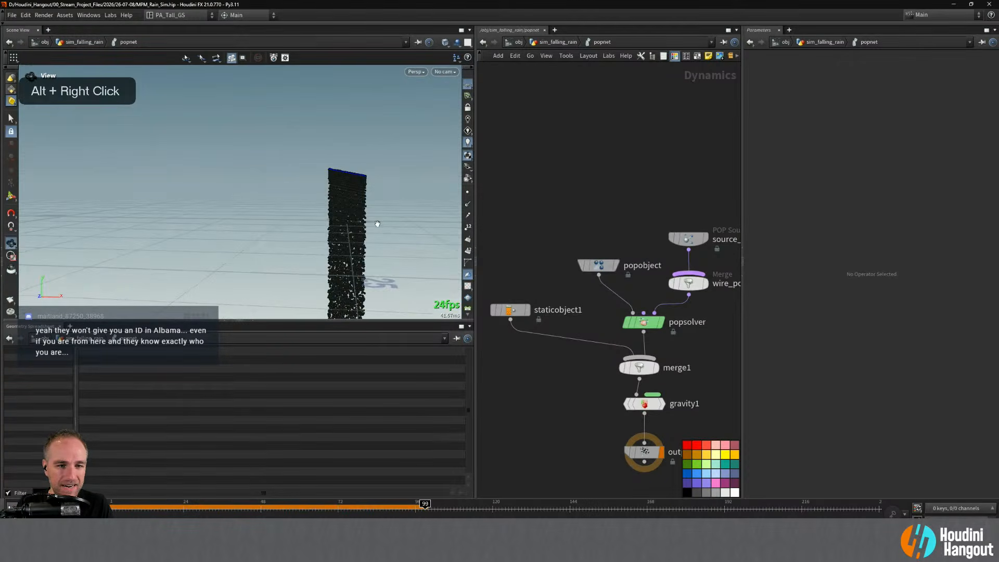
middle_click_drag(377, 224, 341, 166, "alt")
right_click_drag(341, 167, 241, 196, "alt")
left_click_drag(241, 196, 319, 252, "alt")
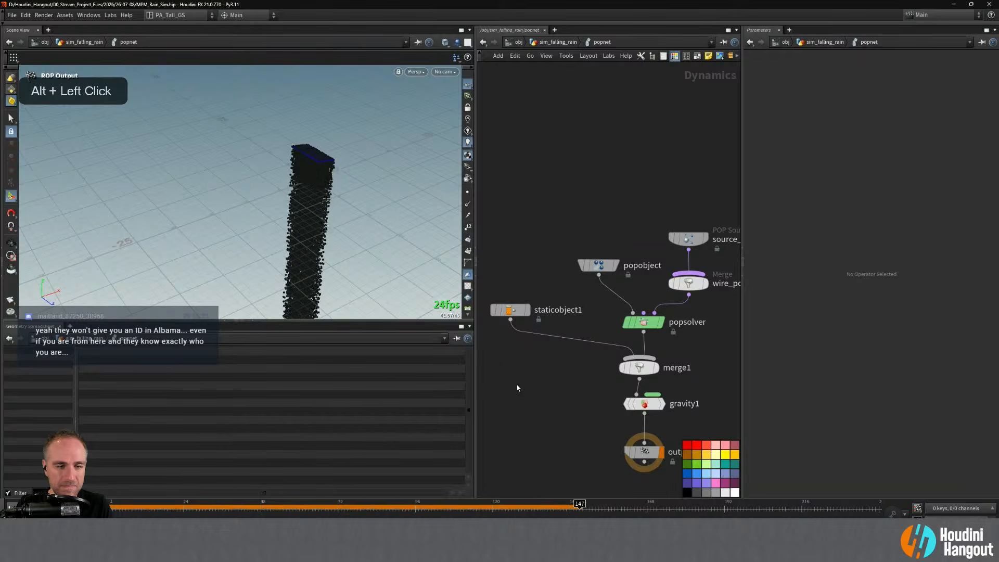
key("ctrl+Up")
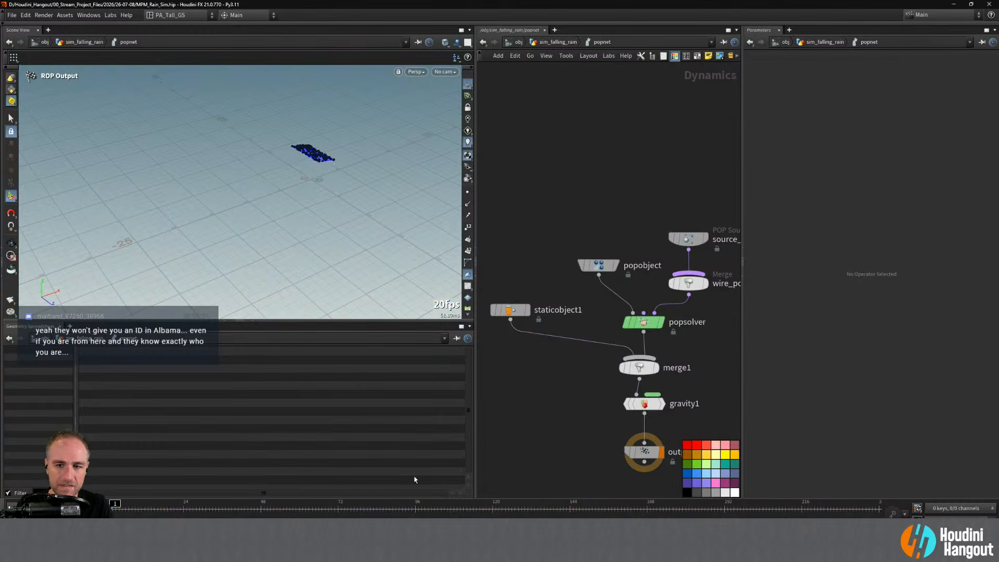
- Add a POP Kill node beside source_first_input and wire it into the wire_pops_into_here merge
middle_click_drag(540, 410, 492, 430)
key("Tab")
type("pop ki")
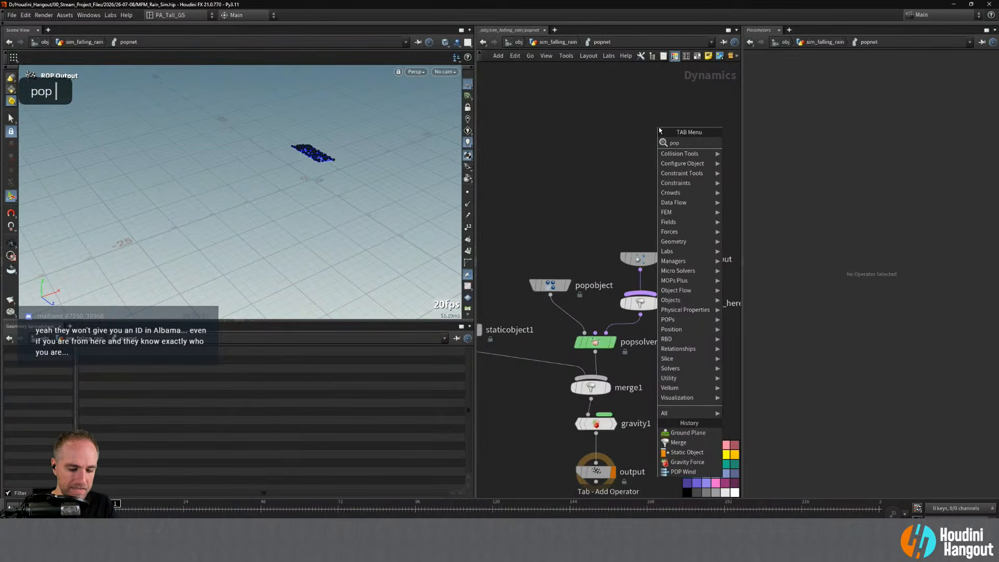
key("Return")
left_click(686, 242)
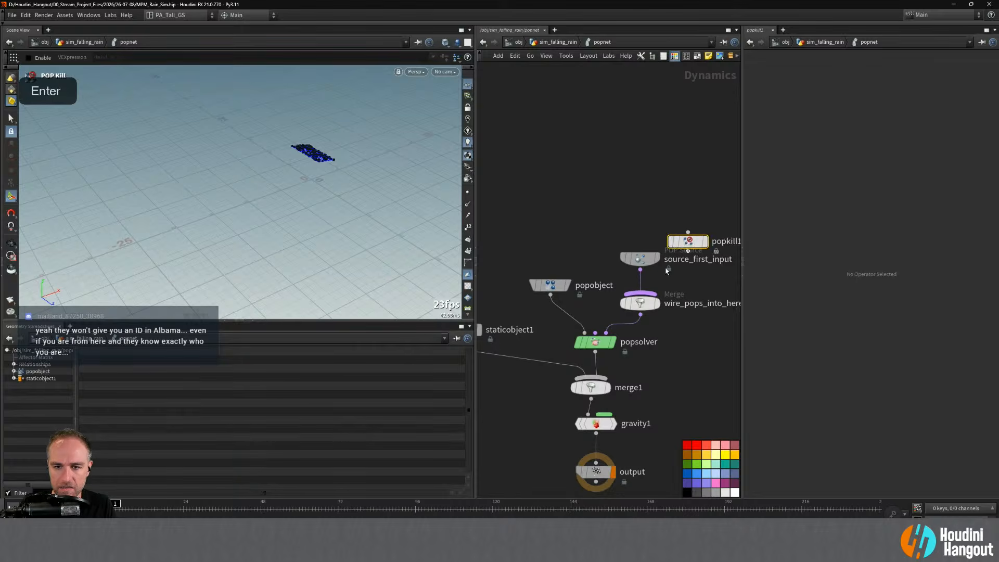
left_click_drag(641, 260, 614, 221)
left_click_drag(646, 293, 666, 251)
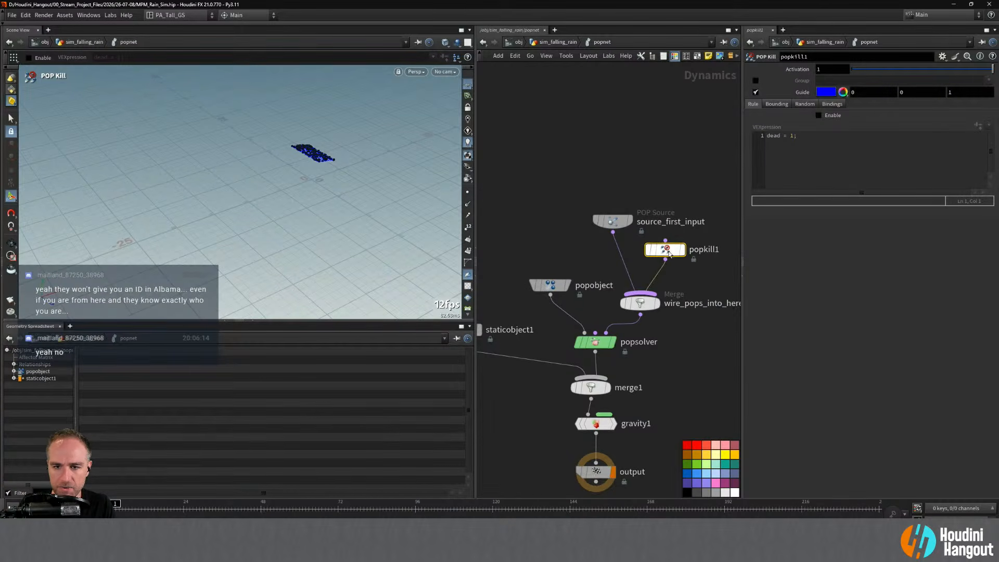
- Enable bounding on popkill1 using the Bounding Box type
left_click(777, 104)
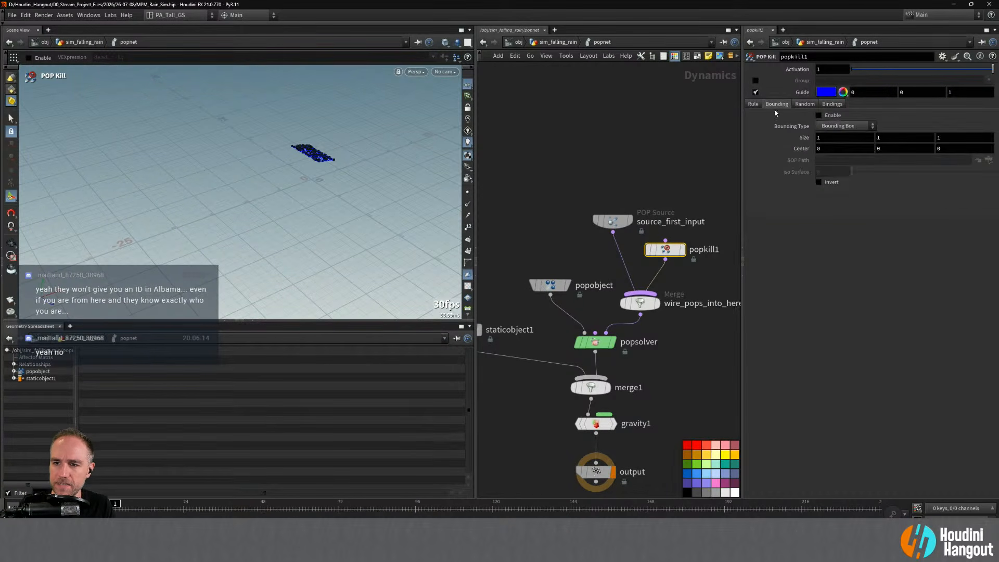
left_click(818, 117)
left_click_drag(403, 187, 336, 196, "alt")
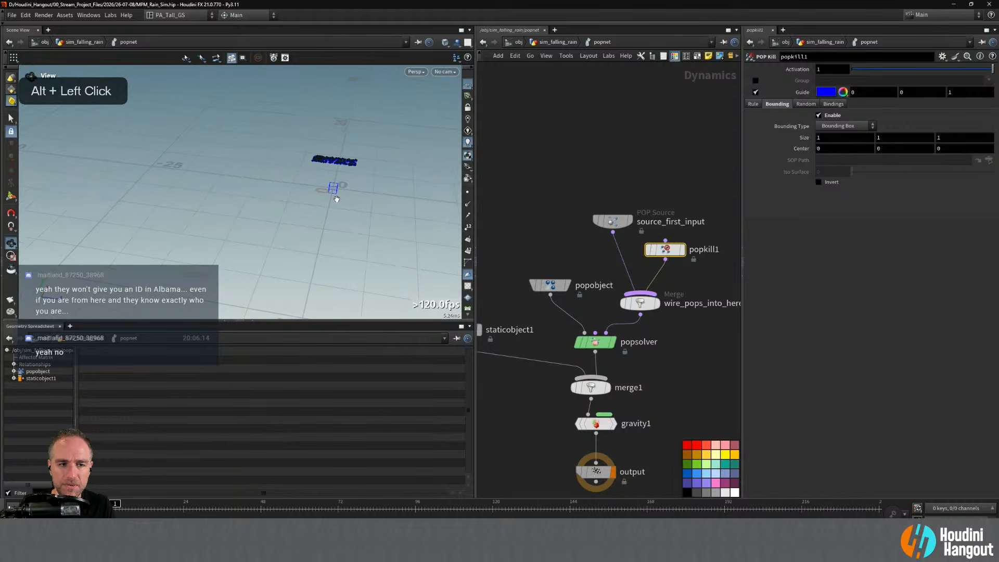
left_click(843, 127)
left_click(904, 121)
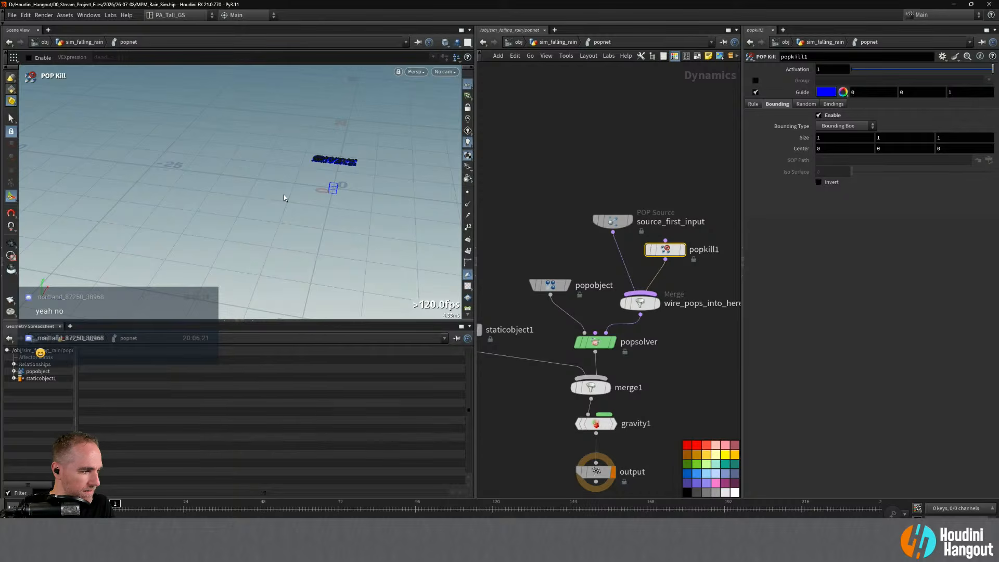
key("Return")
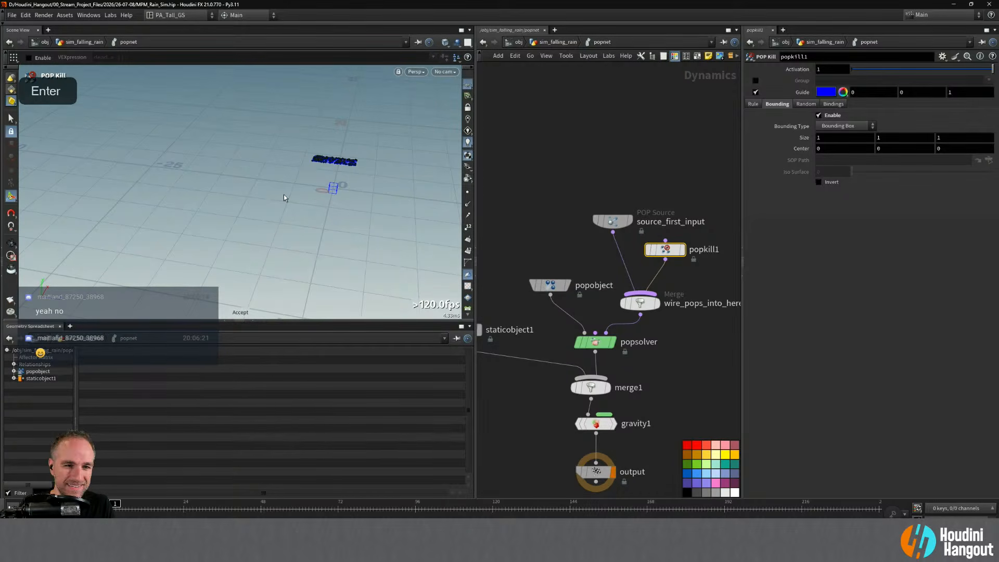
middle_click(835, 136)
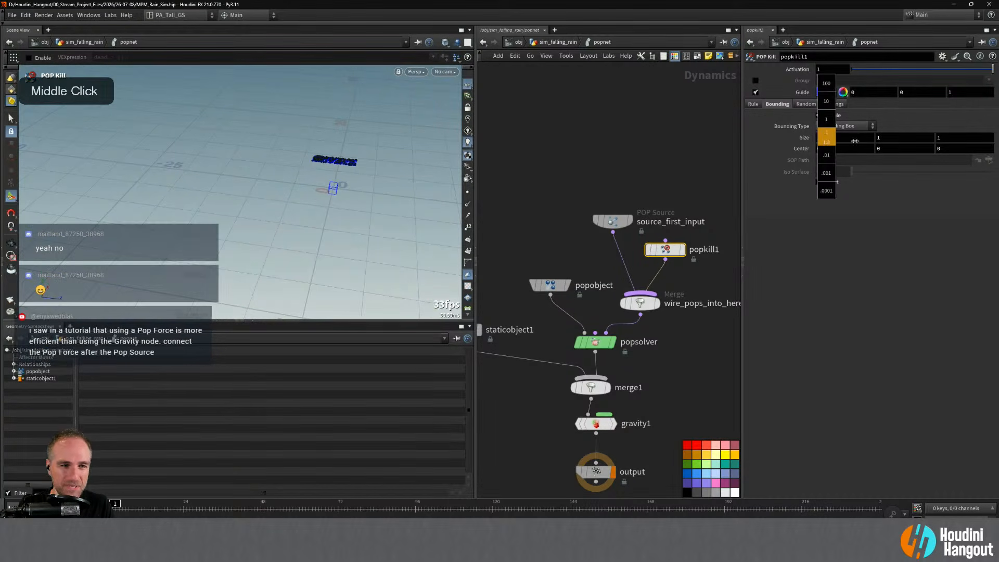
key("ctrl+z")
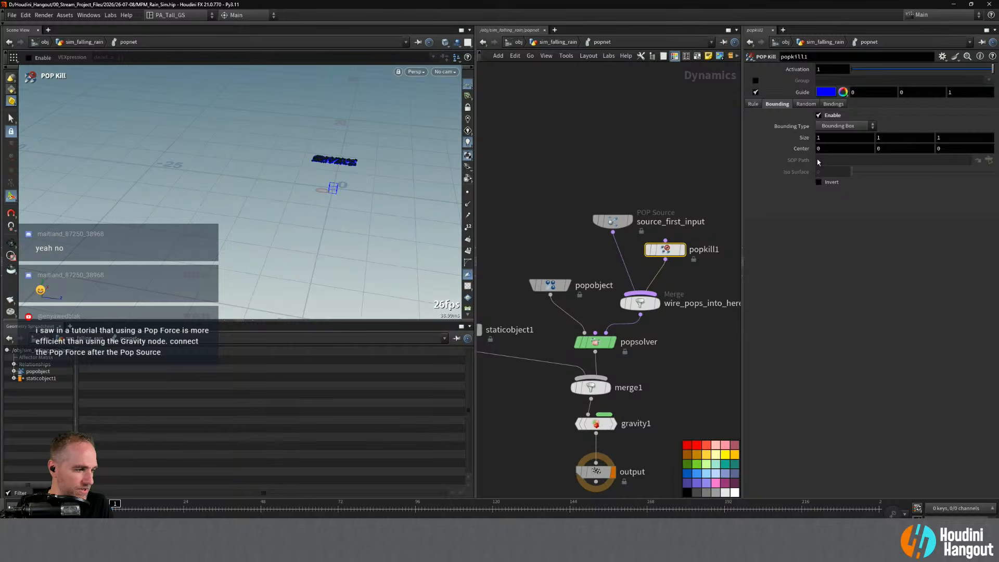
- Delete gravity1 and add a POP Force node near source_first_input to replace it
middle_click_drag(552, 411, 586, 374, "alt")
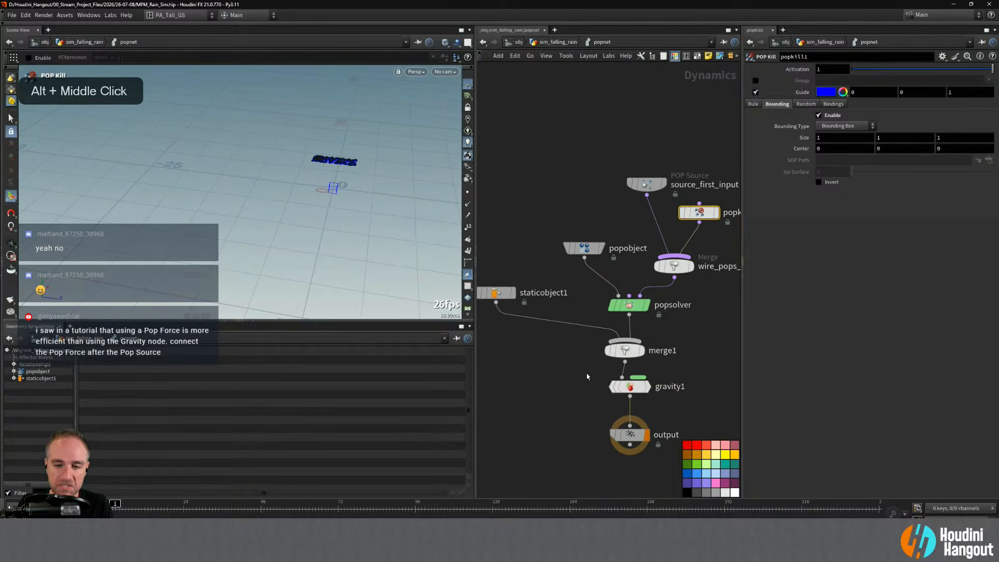
left_click(667, 390)
key("Delete")
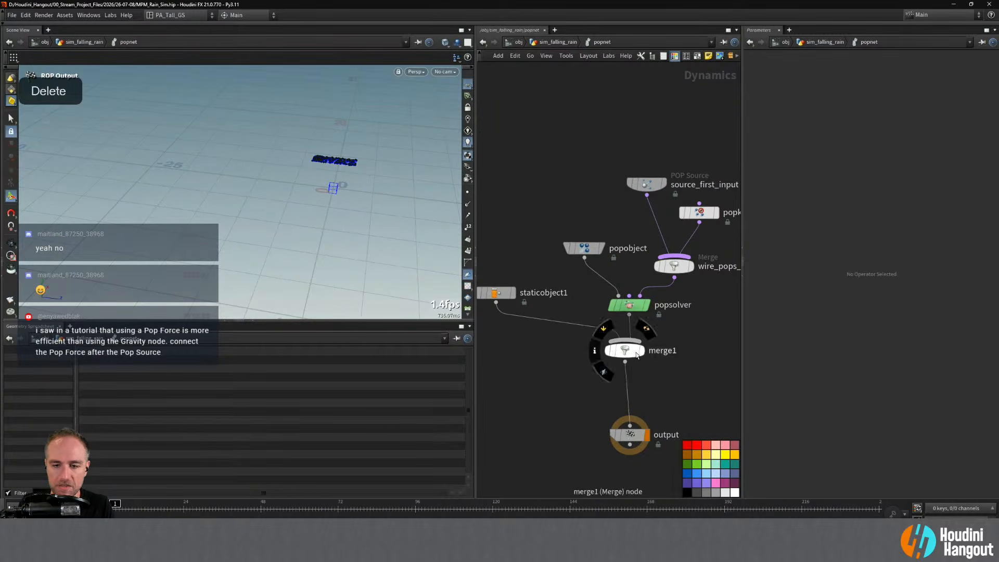
middle_click_drag(593, 333, 542, 427)
key("Tab")
type("pop fo")
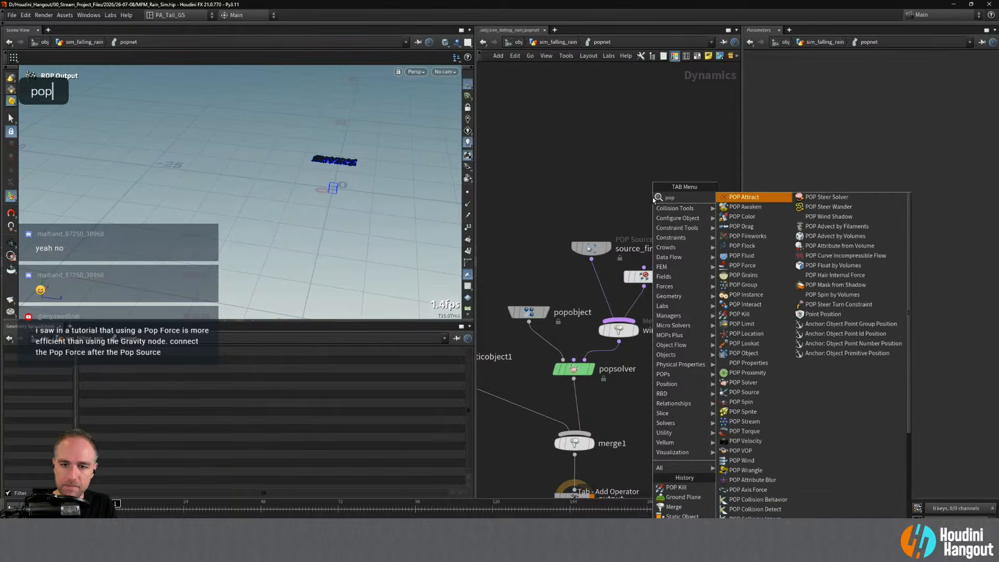
key("Return")
left_click(655, 220)
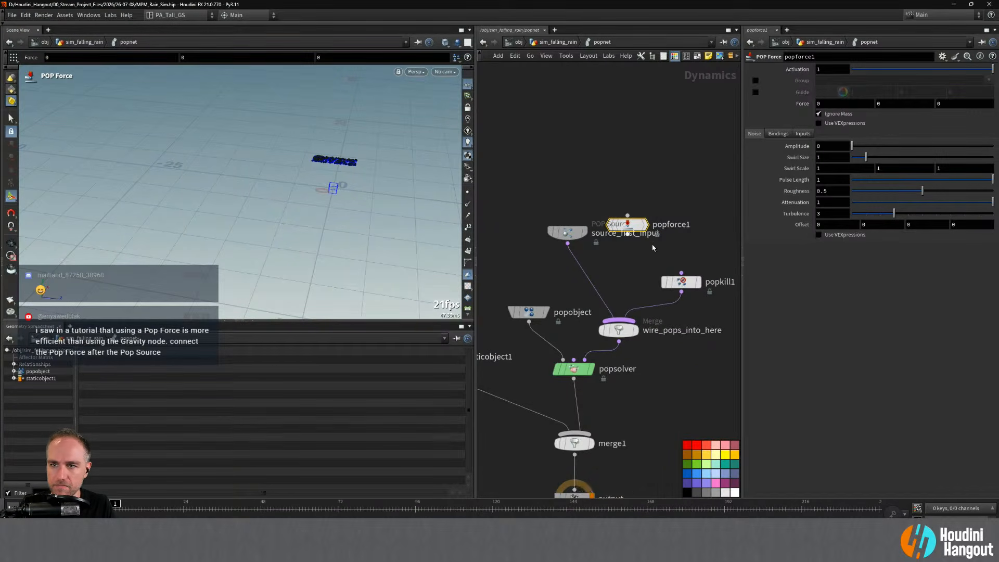
- Wire popforce1 into wire_pops_into_here and reorder the merge inputs so it sits between source_first_input and popkill1
mouse_move(634, 229)
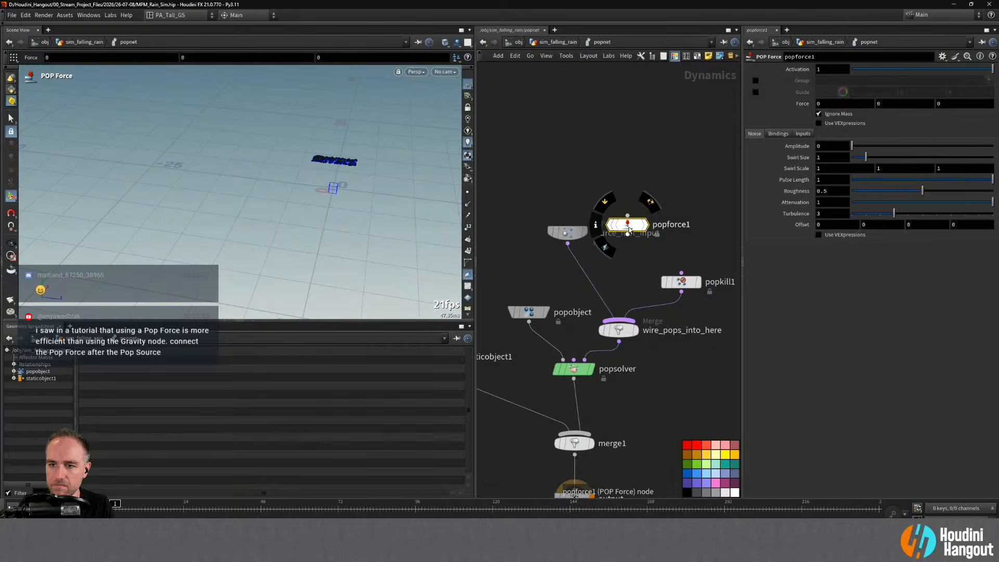
left_click_drag(628, 227, 626, 256)
left_click(625, 263)
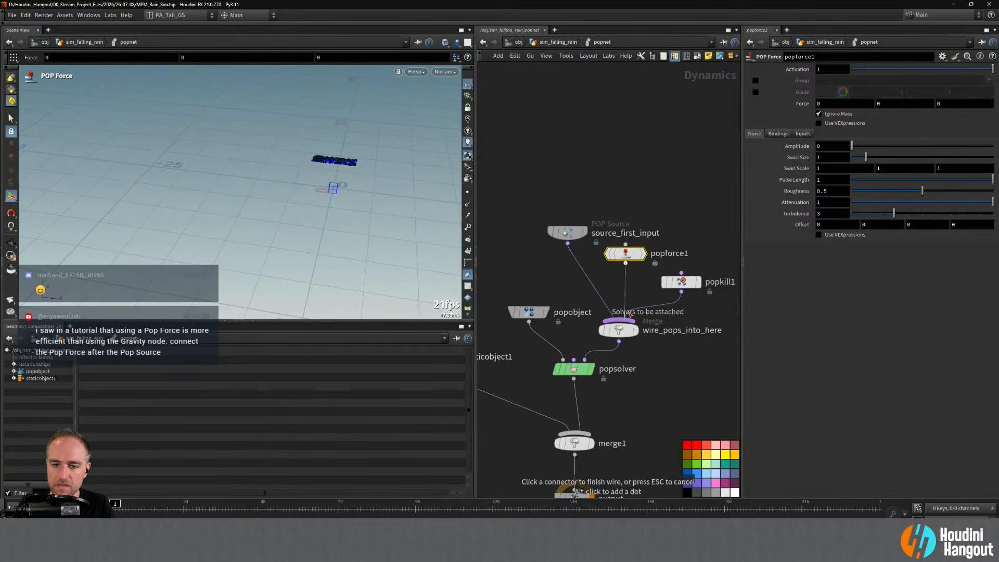
left_click(619, 320)
left_click(622, 331)
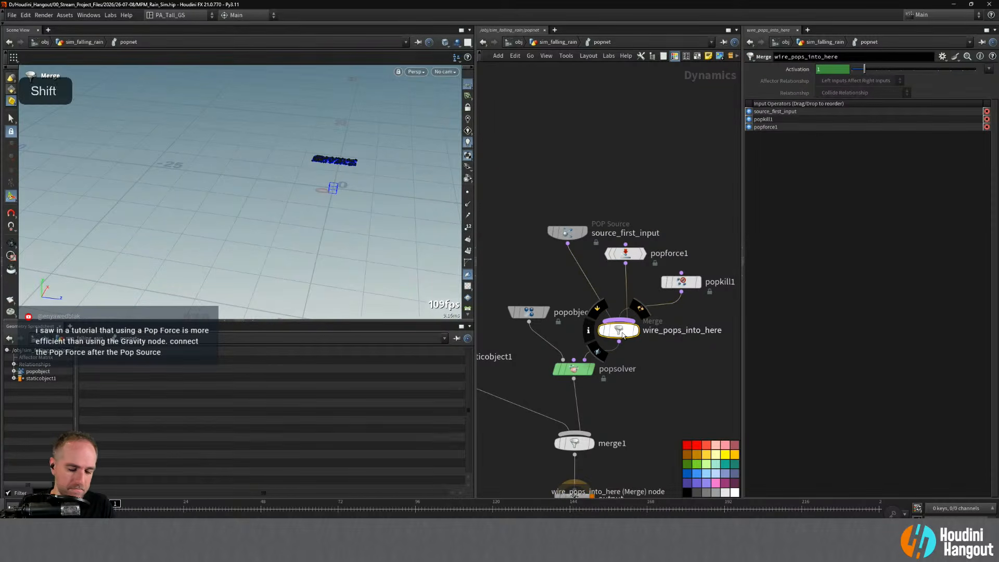
key("shift+r")
key("shift+r")
key("shift+r")
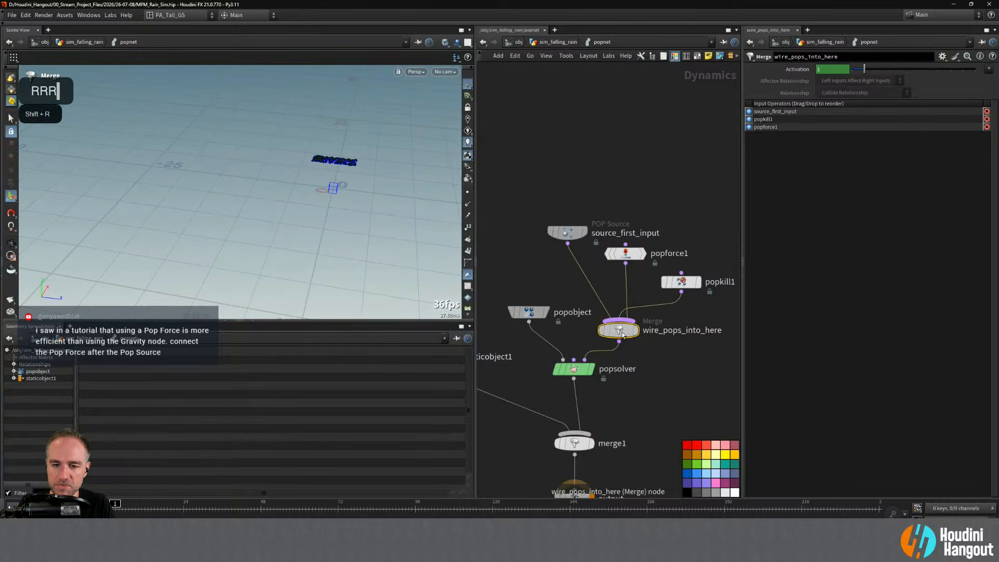
left_click_drag(639, 254, 633, 259)
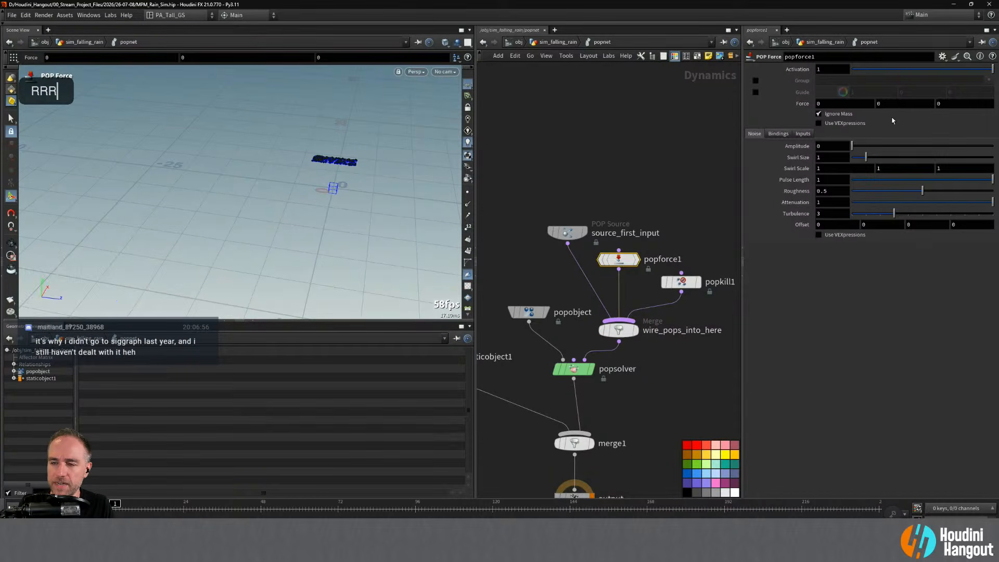
- Add a temporary Gravity Force node, copy its Y force value for popforce1, and delete the node
left_click_drag(891, 104, 761, 129)
type("-")
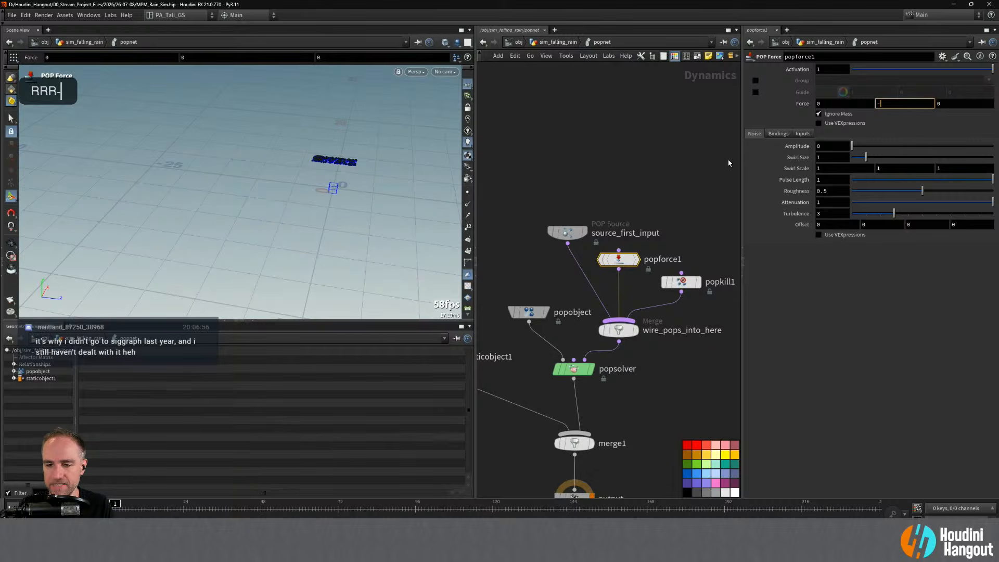
key("Tab")
type("grav")
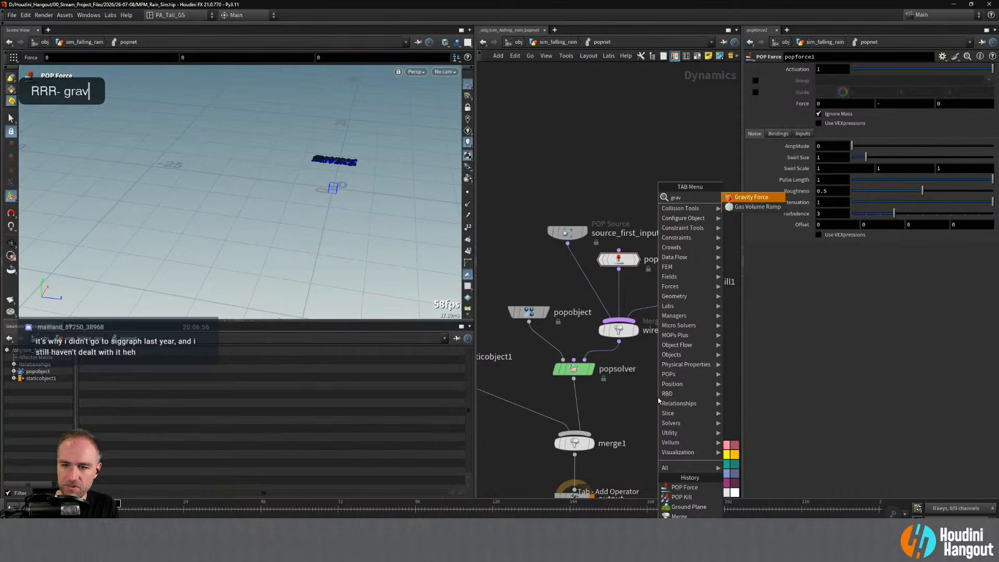
key("Return")
left_click(681, 414)
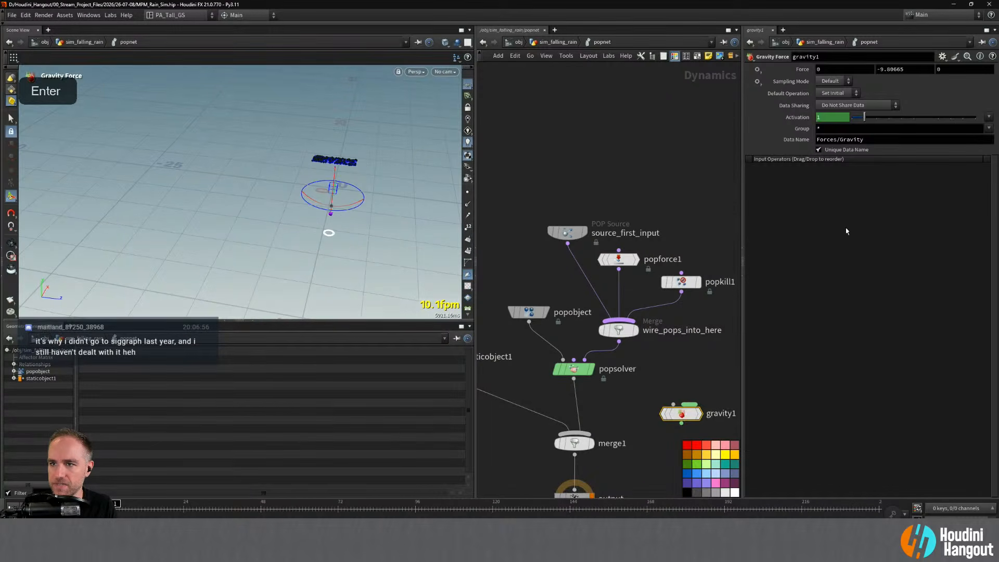
double_click(896, 69)
key("ctrl+v")
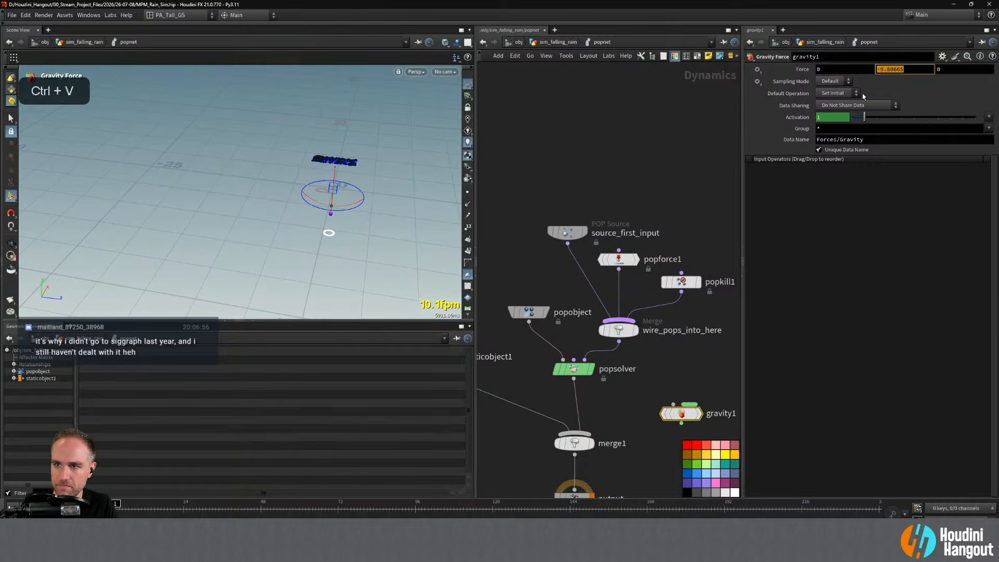
key("ctrl+c")
key("Delete")
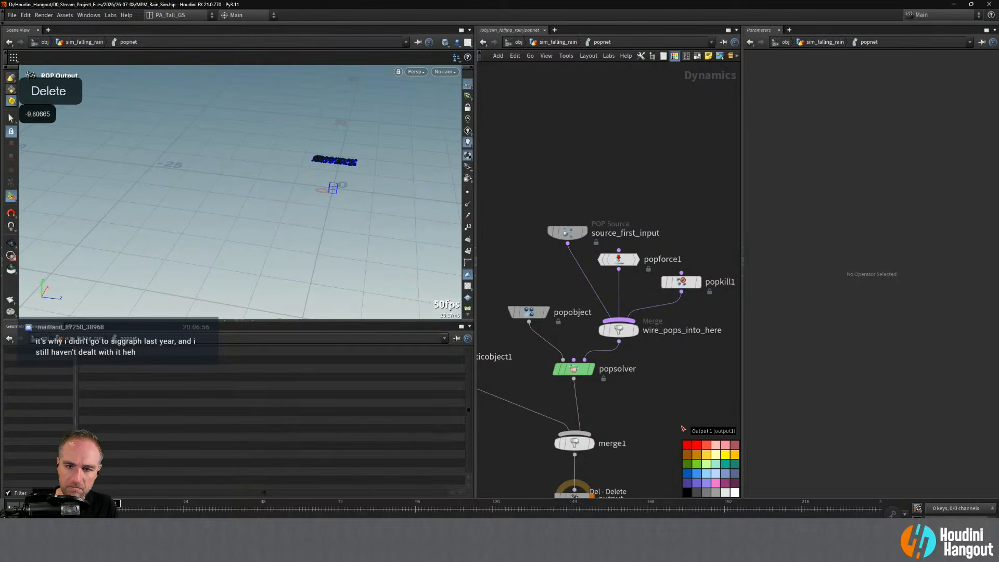
- Set popforce1's Y force to -9.80665, play the simulation to check the fall, and return to the first frame
left_click(618, 258)
double_click(898, 103)
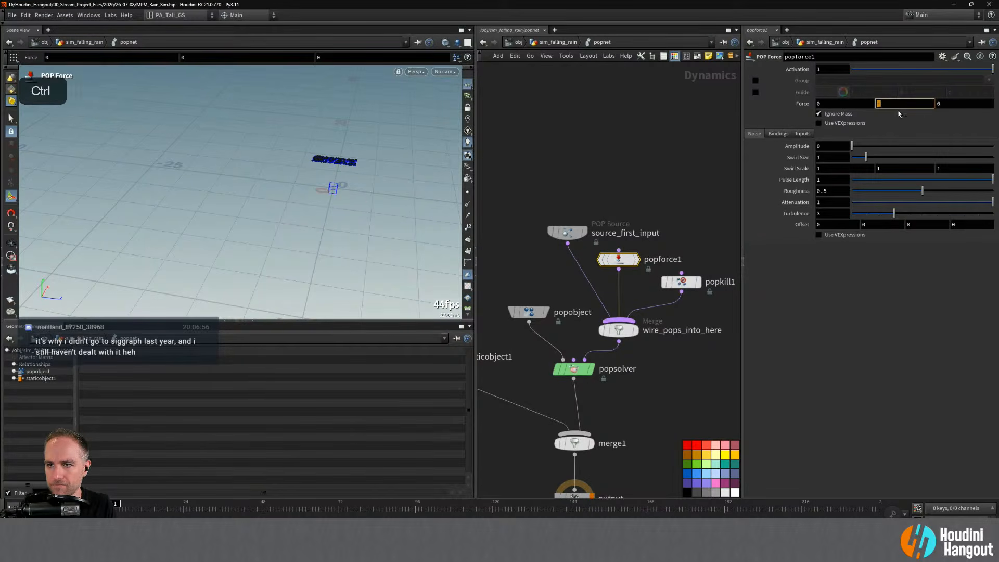
key("ctrl+v")
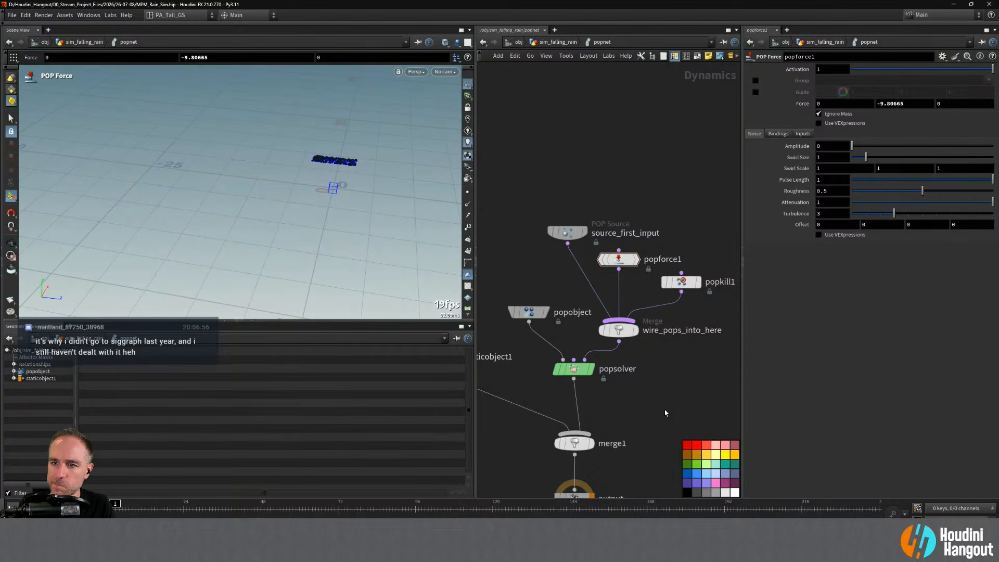
key("Up")
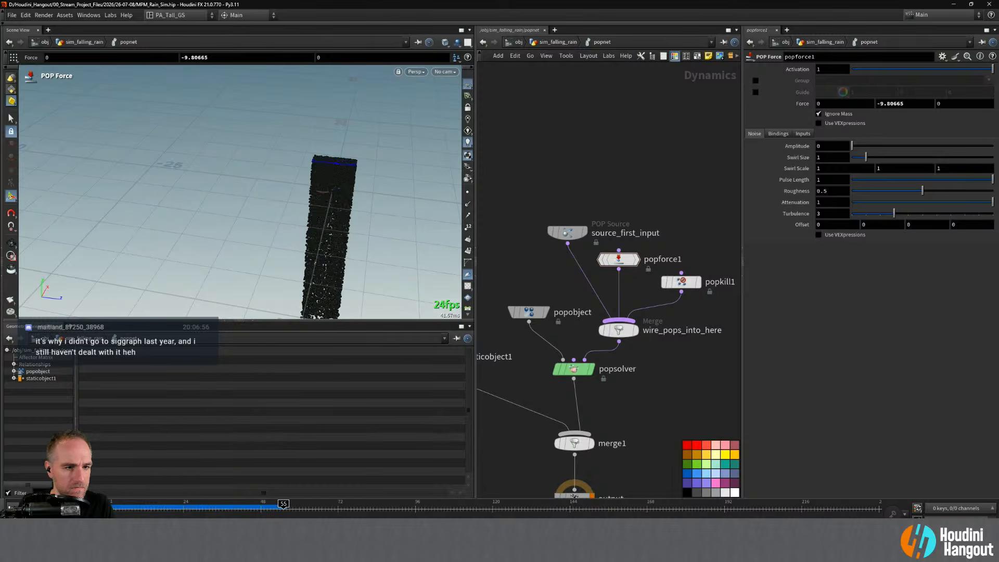
key("ctrl+Up")
- Set source_first_input's constant birth rate to 100, play the simulation to check the particle density, and return to the first frame
left_click(571, 234)
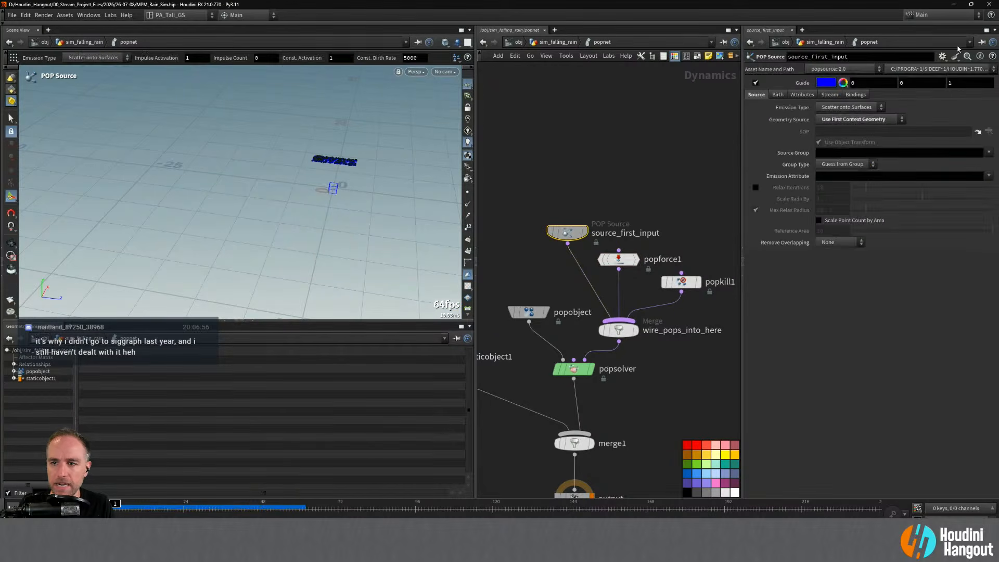
left_click(778, 94)
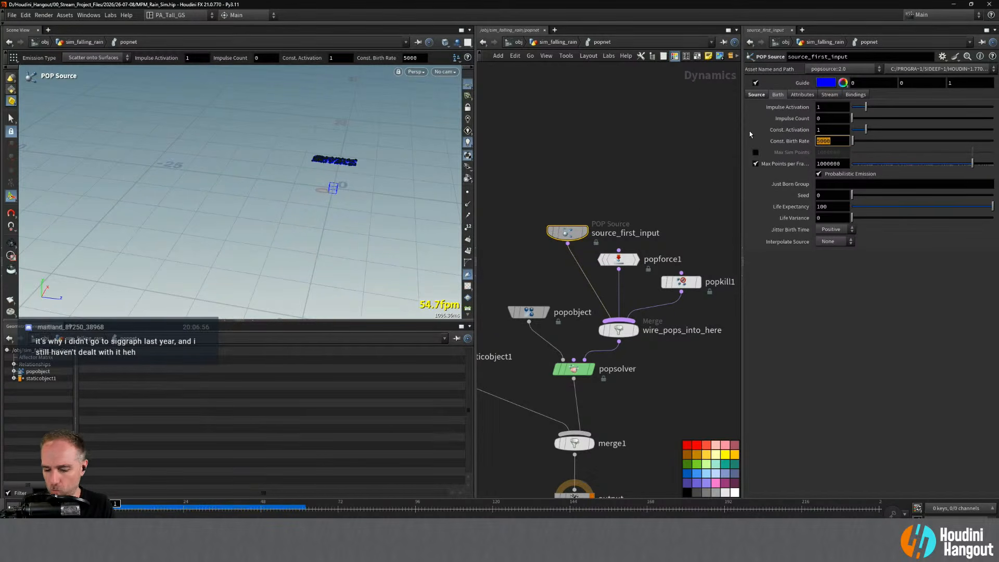
type("100")
key("Return")
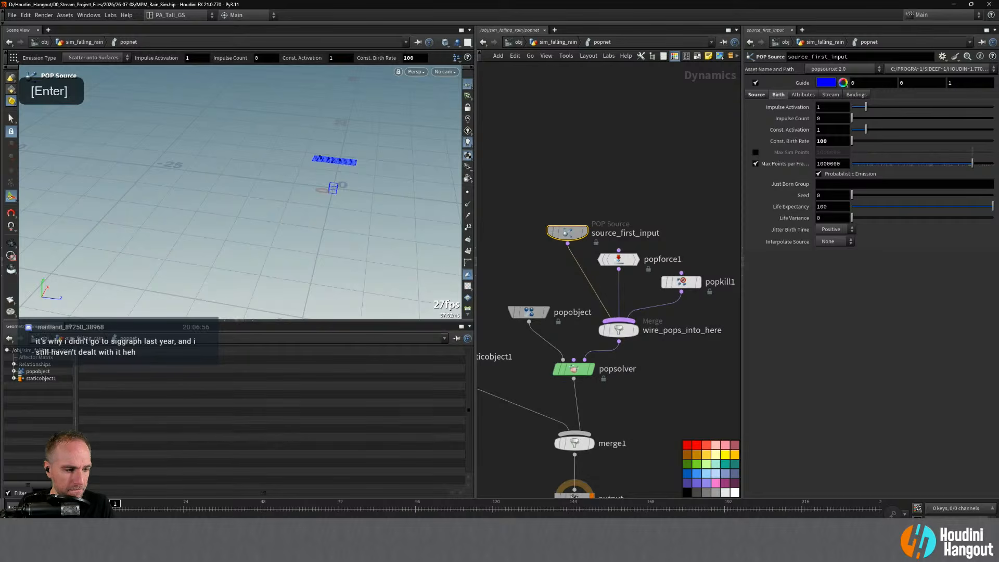
left_click(48, 508)
left_click_drag(382, 187, 290, 159, "alt")
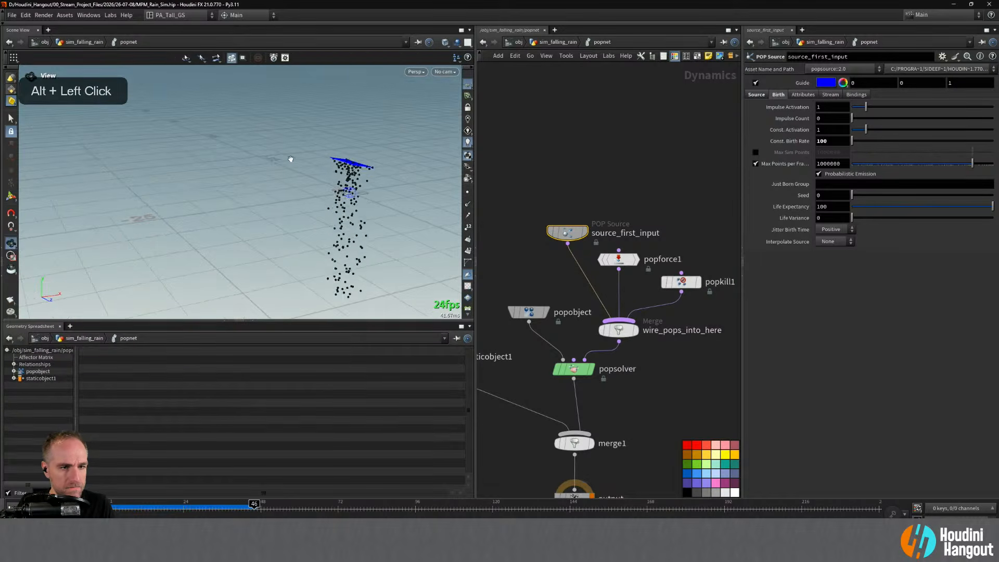
left_click(13, 508)
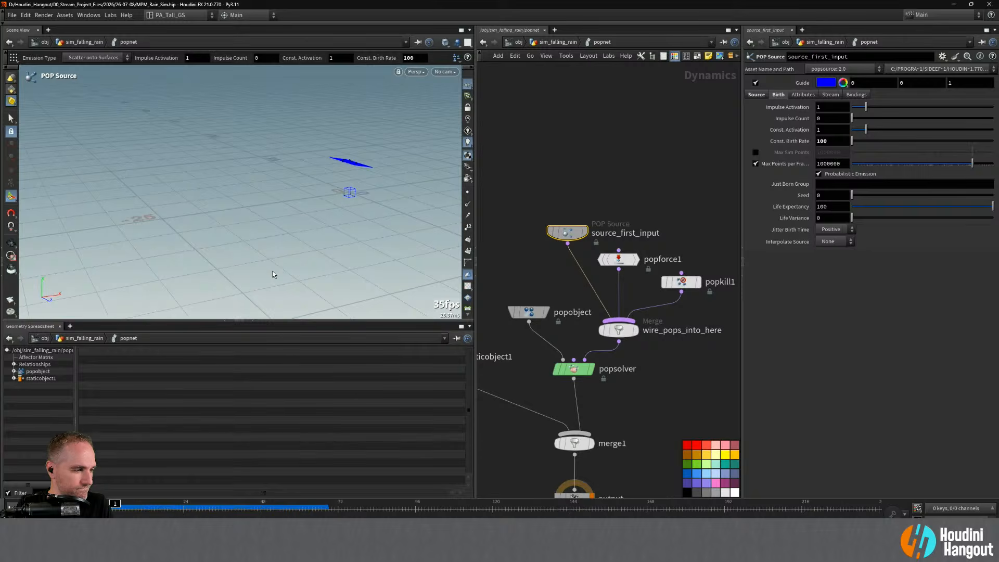
- Nudge popkill1 in the network and lower its bounding box center to -0.6 in Y
left_click(682, 282)
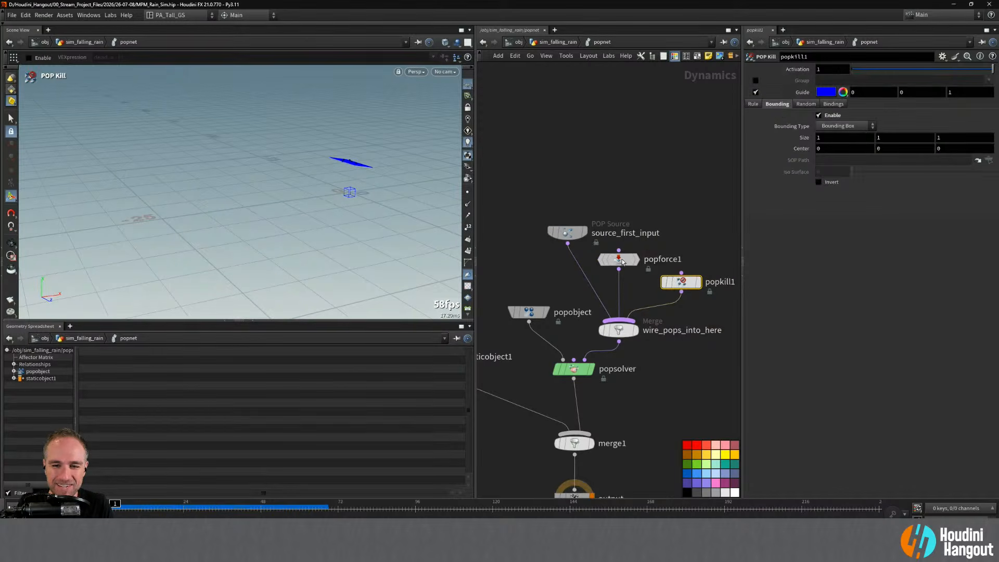
left_click_drag(682, 284, 683, 280)
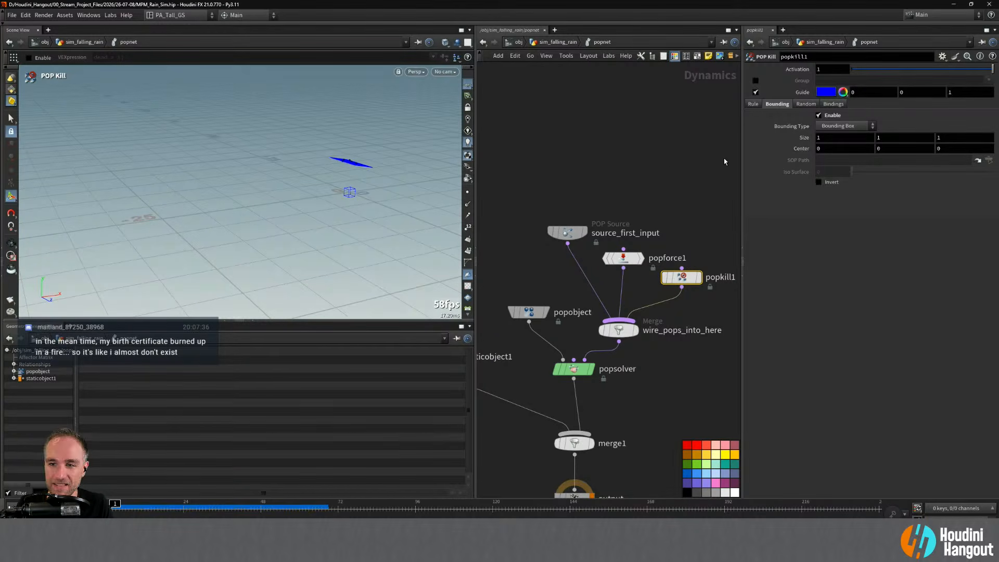
left_click_drag(293, 200, 352, 216, "alt")
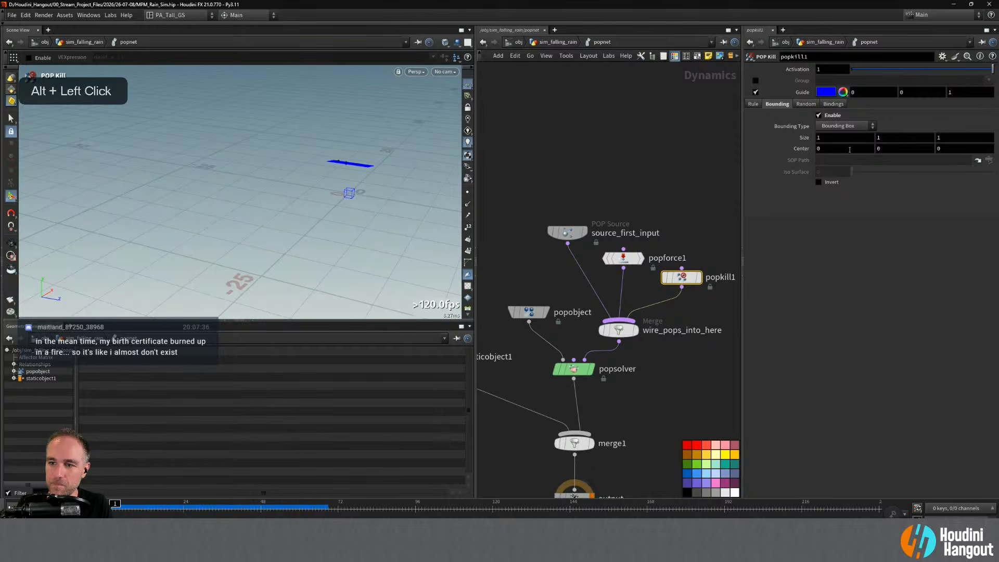
middle_click_drag(887, 149, 853, 148)
left_click_drag(270, 176, 293, 183, "alt")
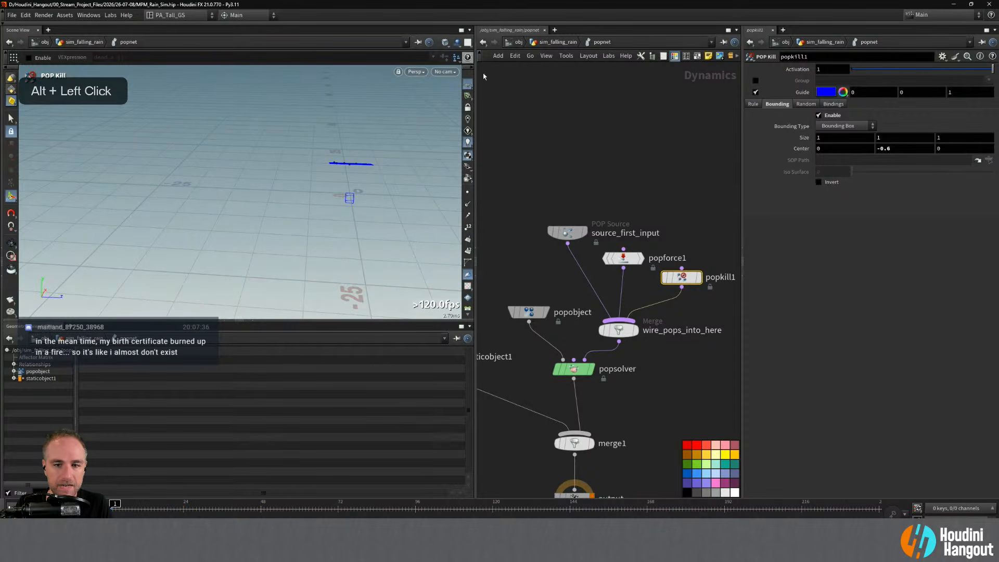
- Widen popkill1's bounding box to a size of 10 in X and Z
middle_click_drag(828, 139, 932, 146)
middle_click_drag(865, 150, 863, 149)
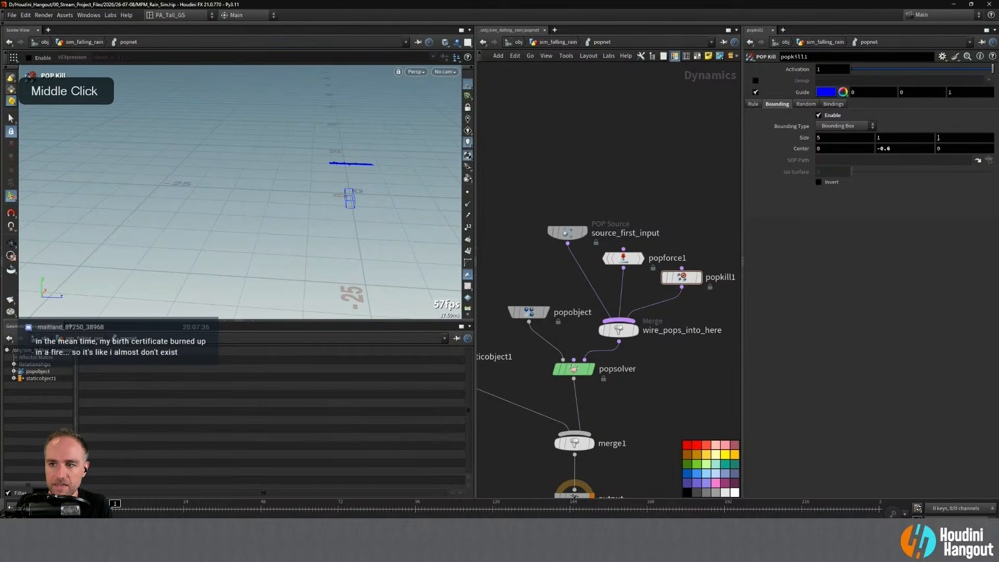
type("5")
key("Return")
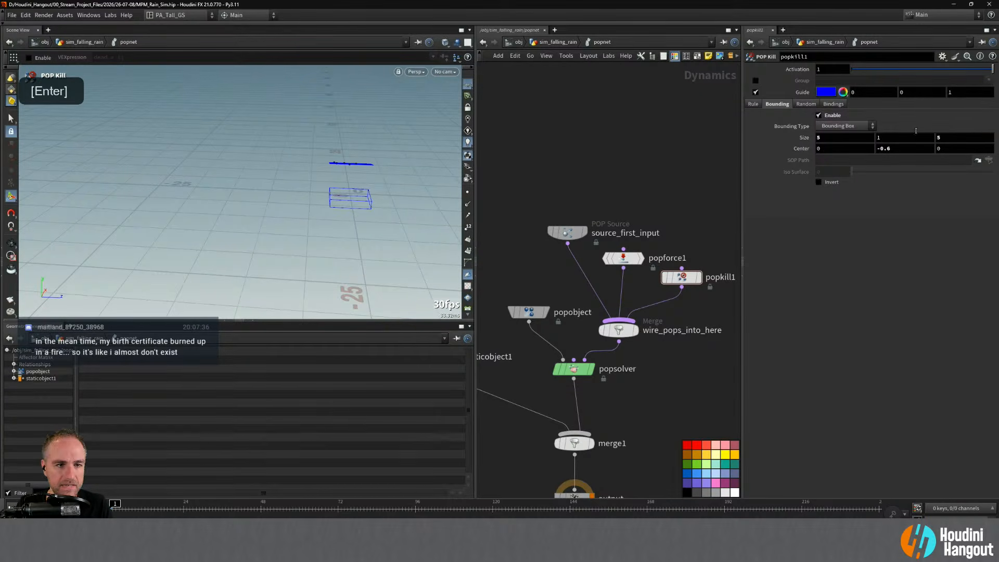
type("10")
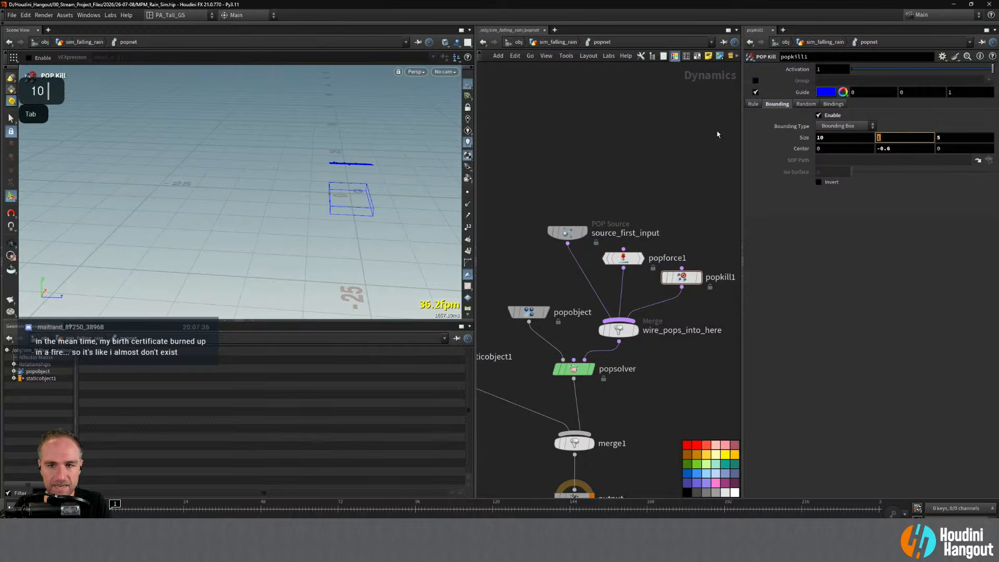
key("Tab")
key("Tab")
type("10")
key("Return")
- Set popkill1's bounding box center Y to -0.7, play the simulation to check the kill bounds, and return to the first frame
mouse_move(305, 198)
left_mouse_down("alt")
mouse_move(327, 212)
mouse_move(310, 178)
left_mouse_up("alt")
middle_click(898, 149)
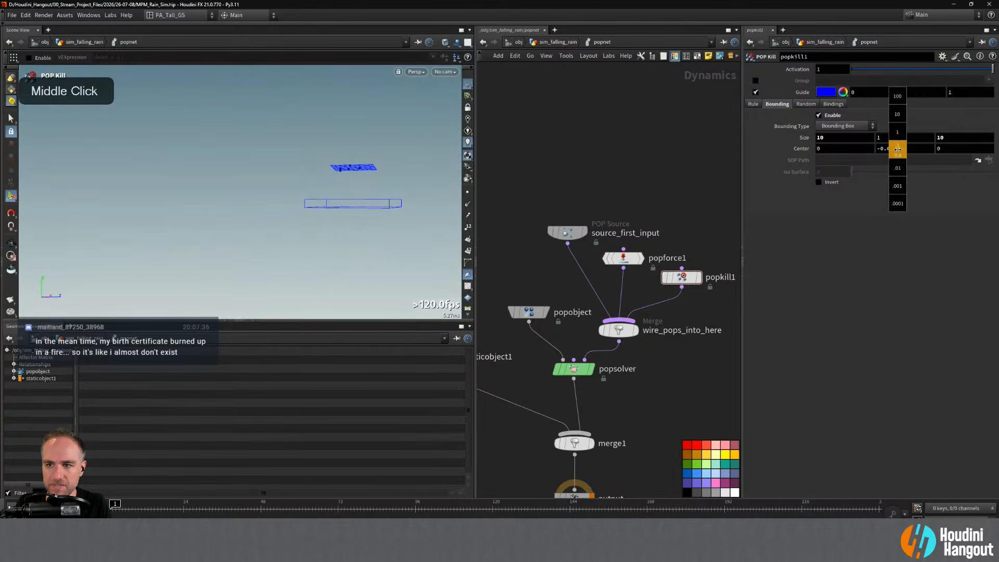
middle_click_drag(891, 150, 892, 152)
left_click_drag(167, 228, 196, 427, "alt")
key("Up")
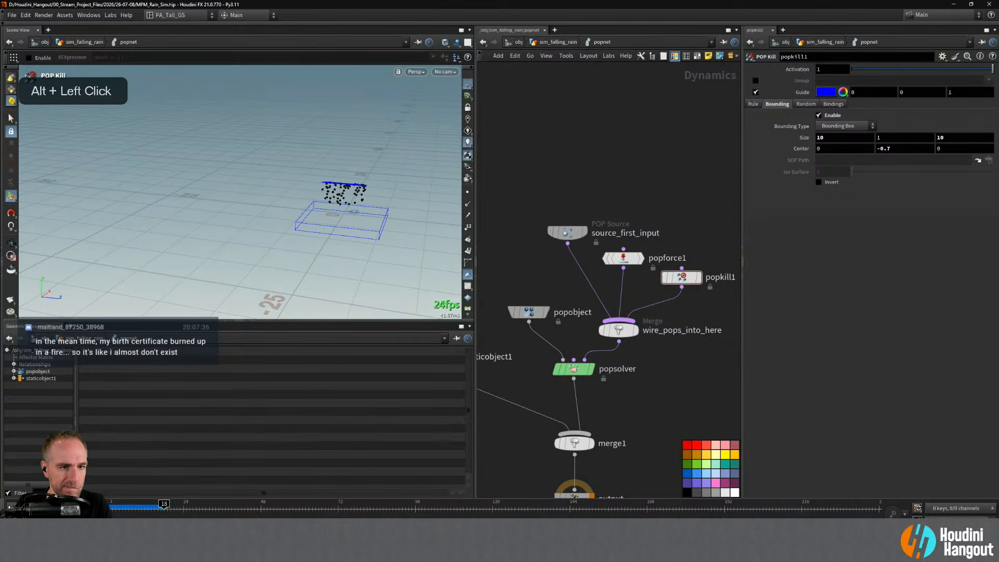
left_click_drag(299, 249, 281, 226, "alt")
key("ctrl+Up")
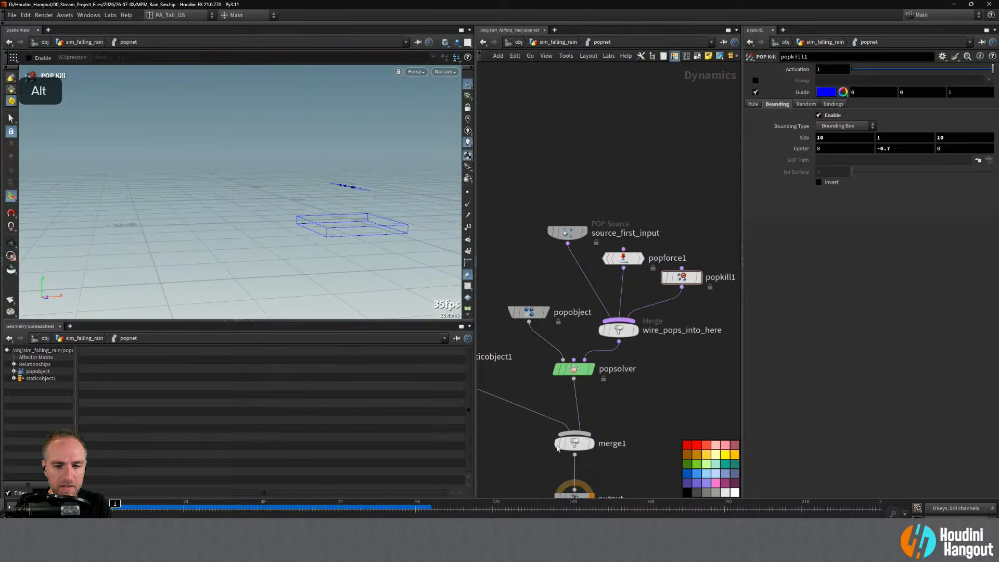
- Set staticobject1's SOP Path to `opinputpath("..",1)` so it takes its collision geometry from the popnet's second input
middle_click_drag(558, 448, 634, 447, "alt")
left_click(517, 356)
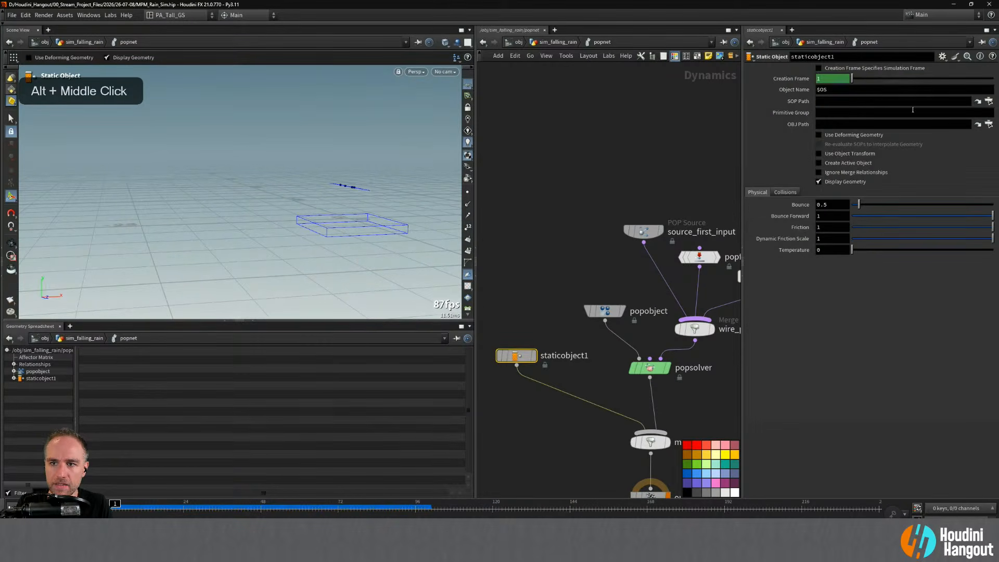
left_click(872, 97)
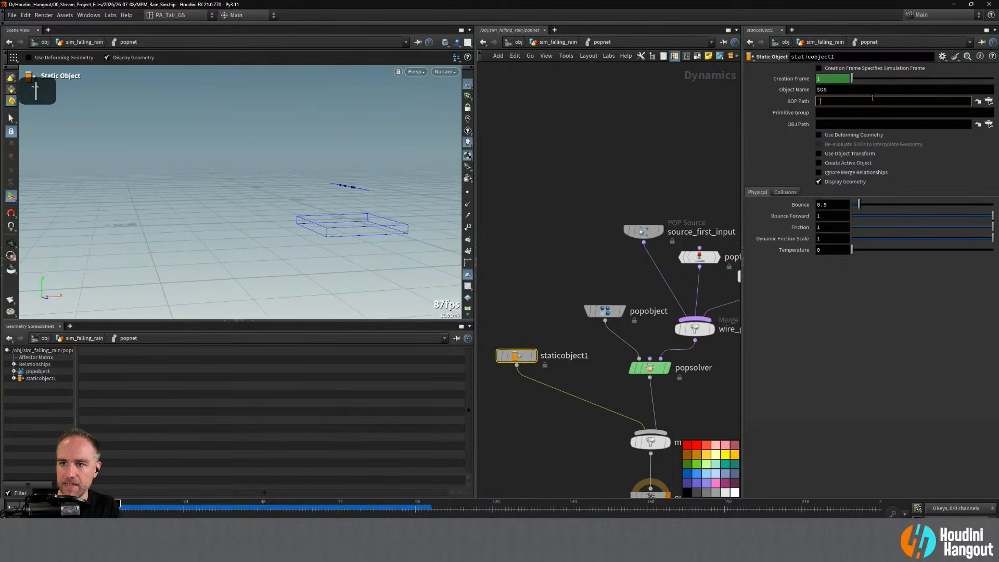
type("`opin")
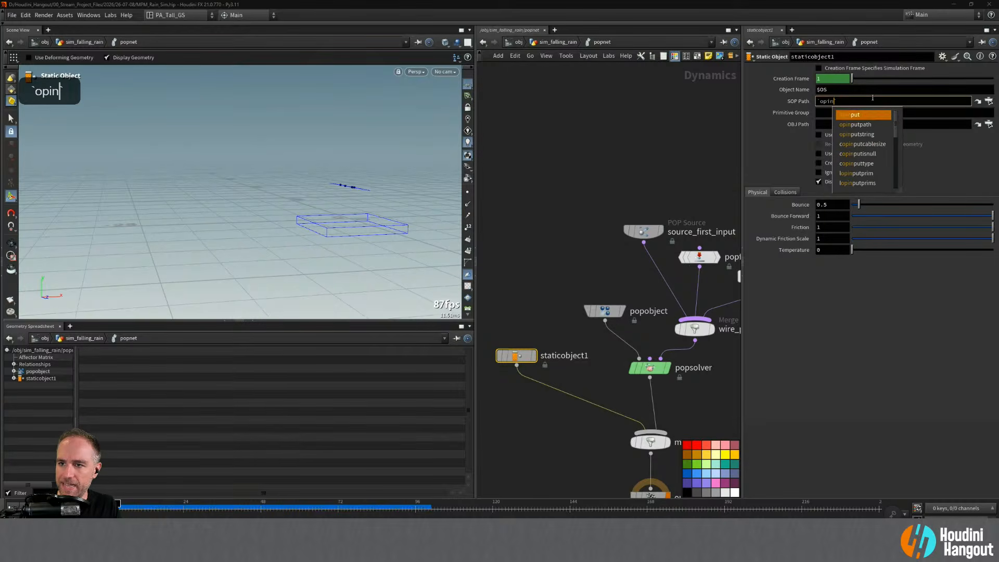
key("Down")
key("Return")
type("(")
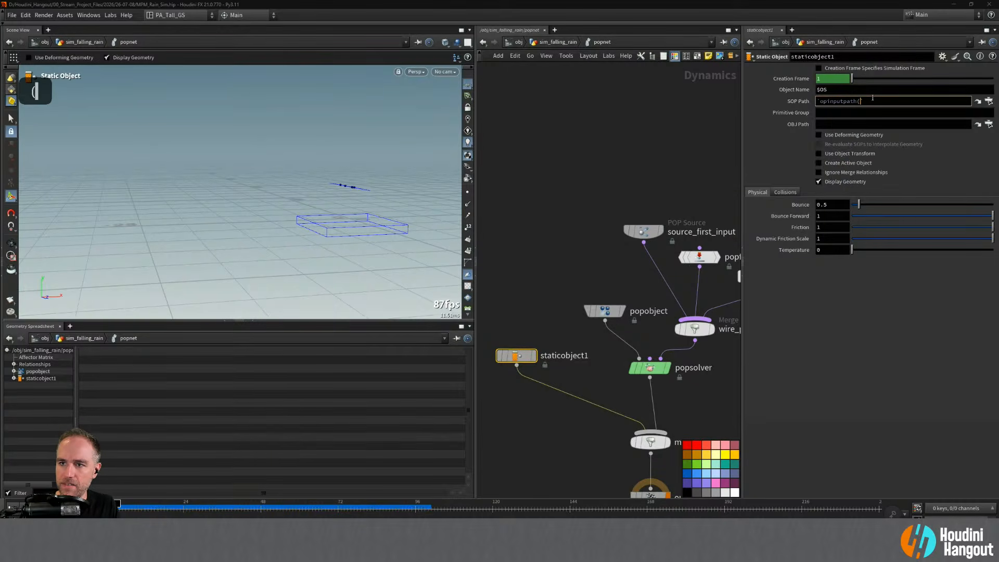
type("\"..")
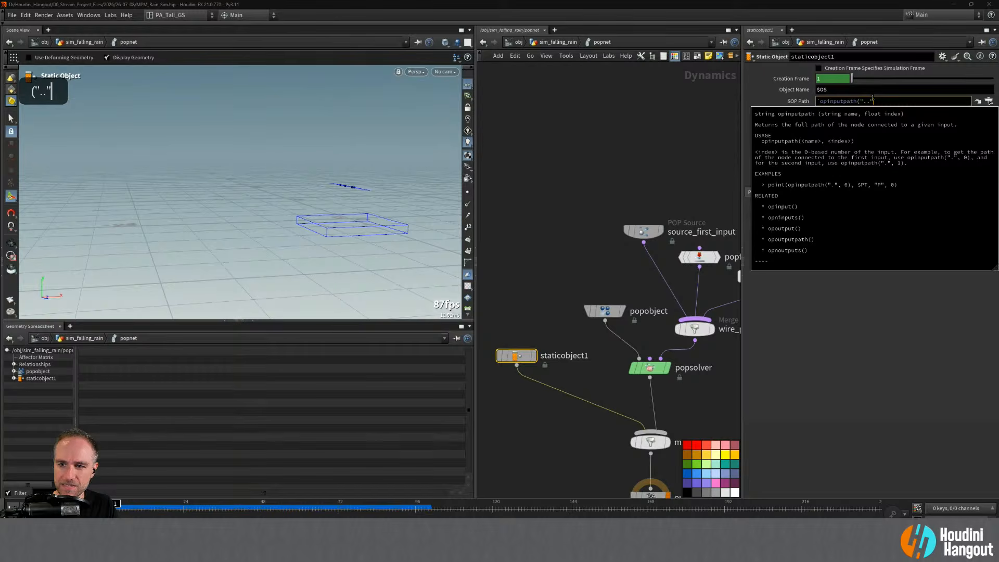
type("\",")
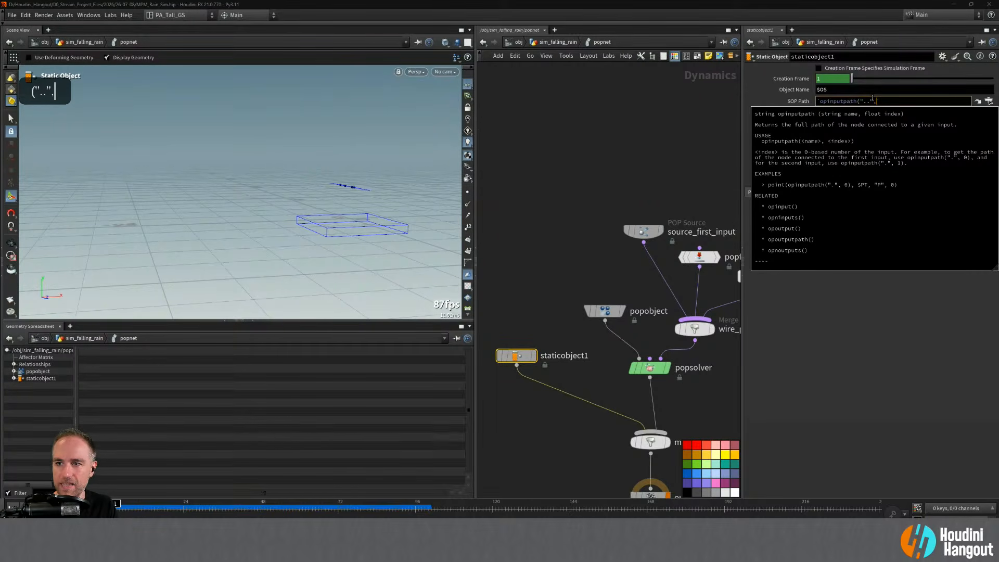
type("1)")
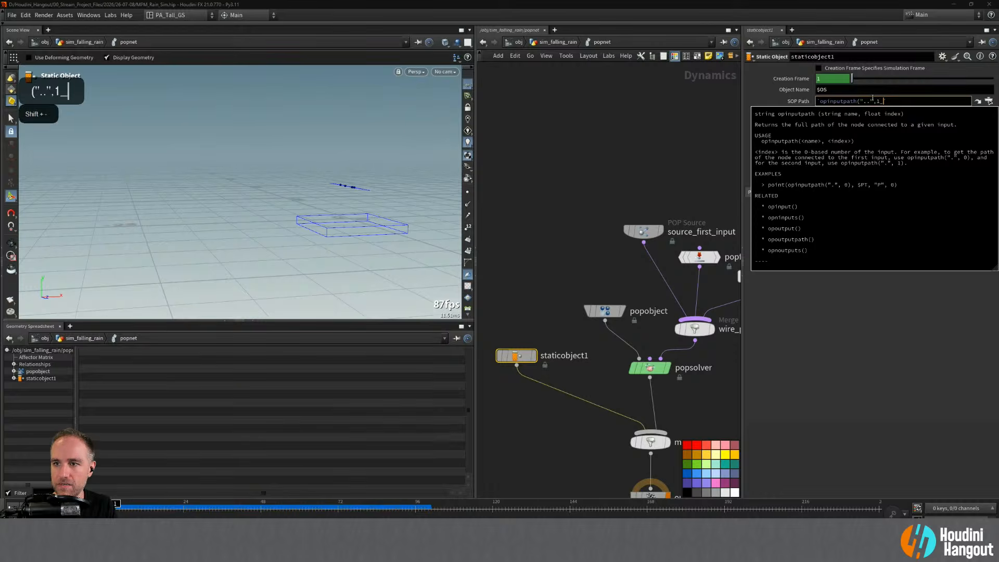
type("`")
key("Return")
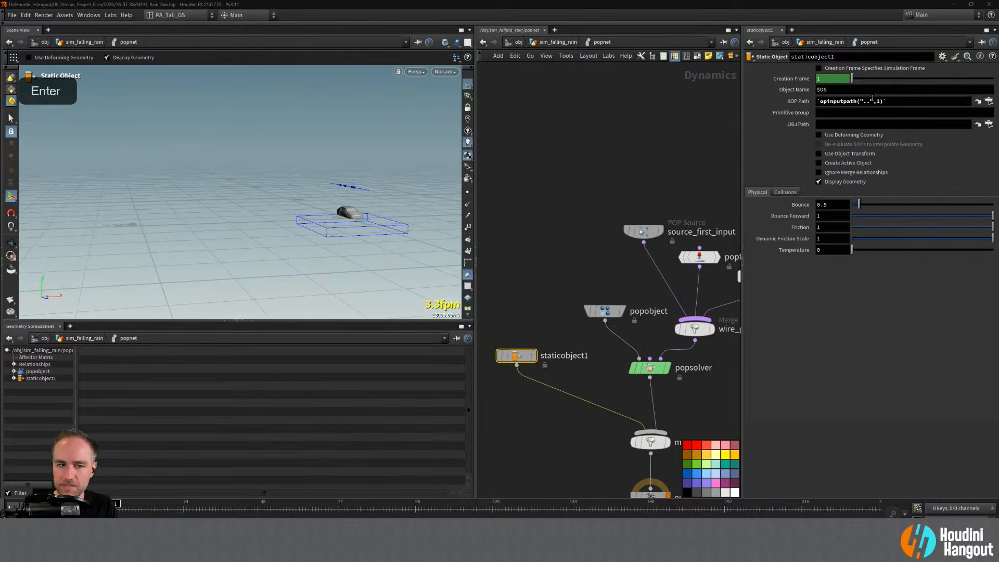
middle_click(800, 101)
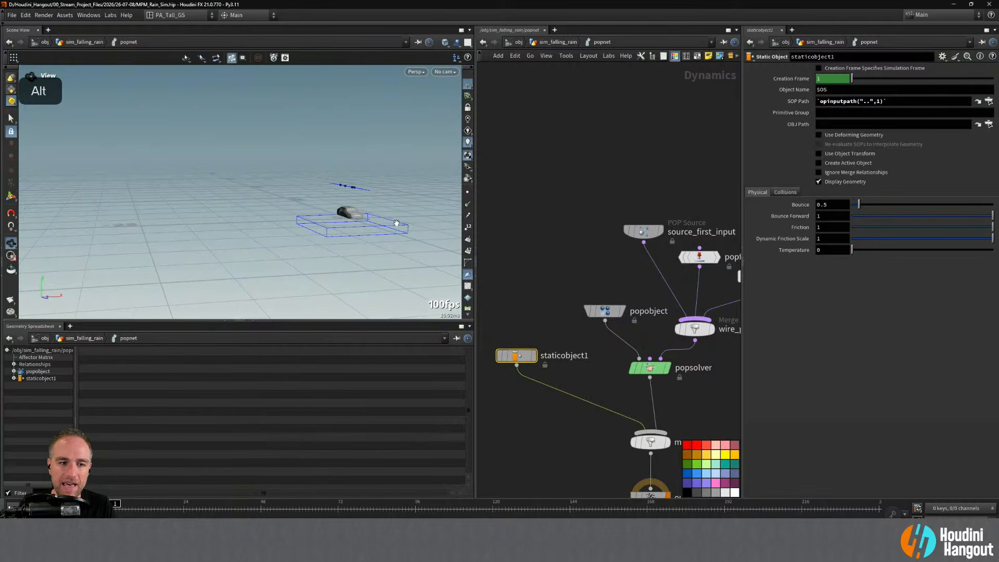
- Play the simulation and examine the particle collisions around the car from several angles, along with staticobject1's collision settings
left_click_drag(375, 223, 401, 215, "alt")
right_click_drag(402, 215, 359, 151, "alt")
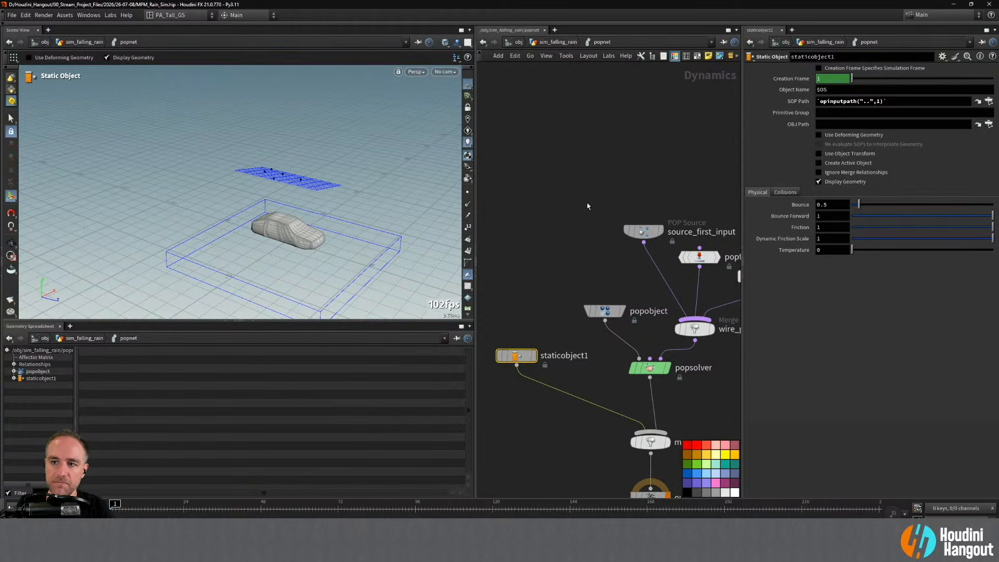
left_click_drag(306, 223, 289, 182, "alt")
right_click_drag(289, 182, 291, 265, "alt")
left_click_drag(291, 266, 257, 275, "alt")
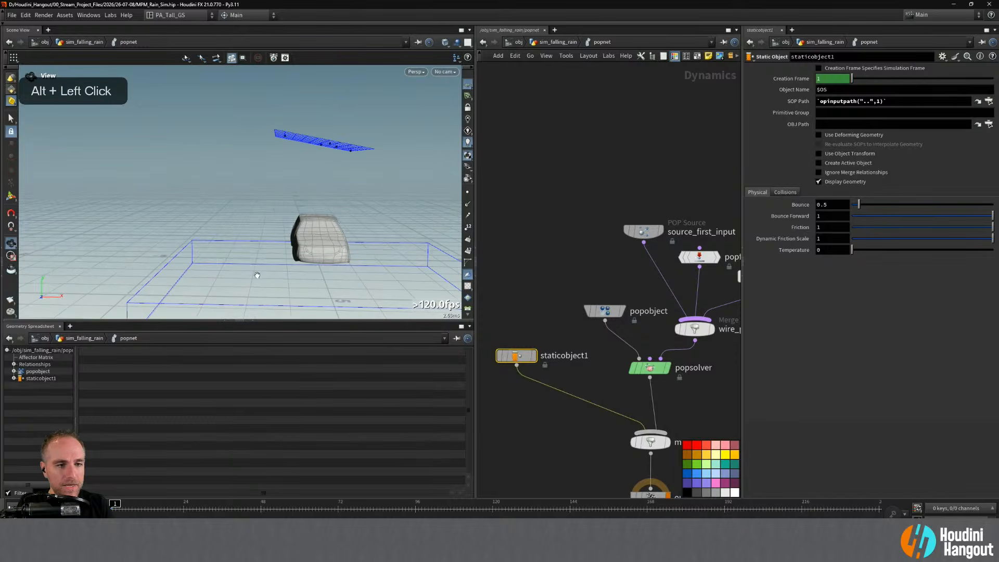
left_click(55, 508)
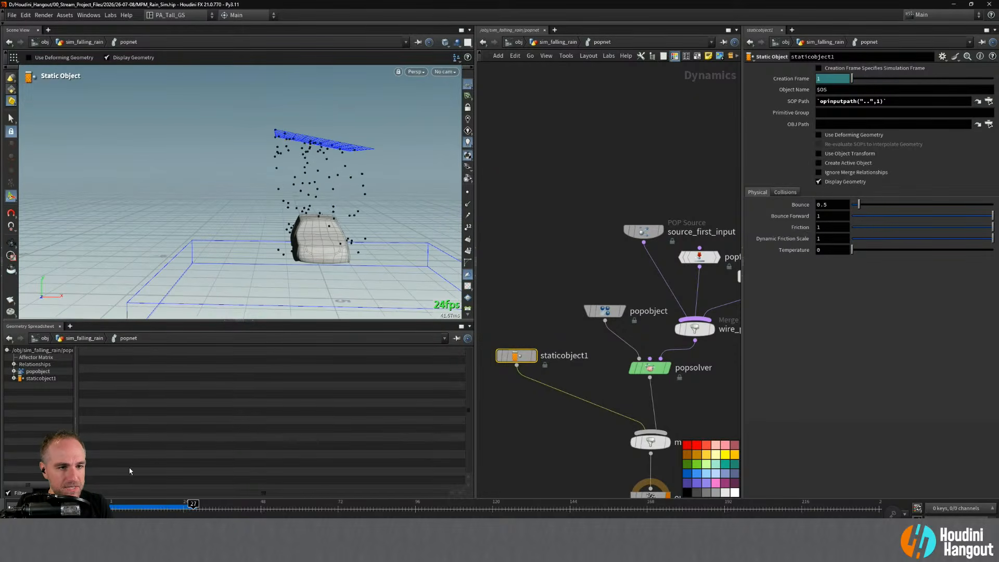
left_click_drag(310, 218, 390, 245, "alt")
right_click_drag(390, 245, 330, 202, "alt")
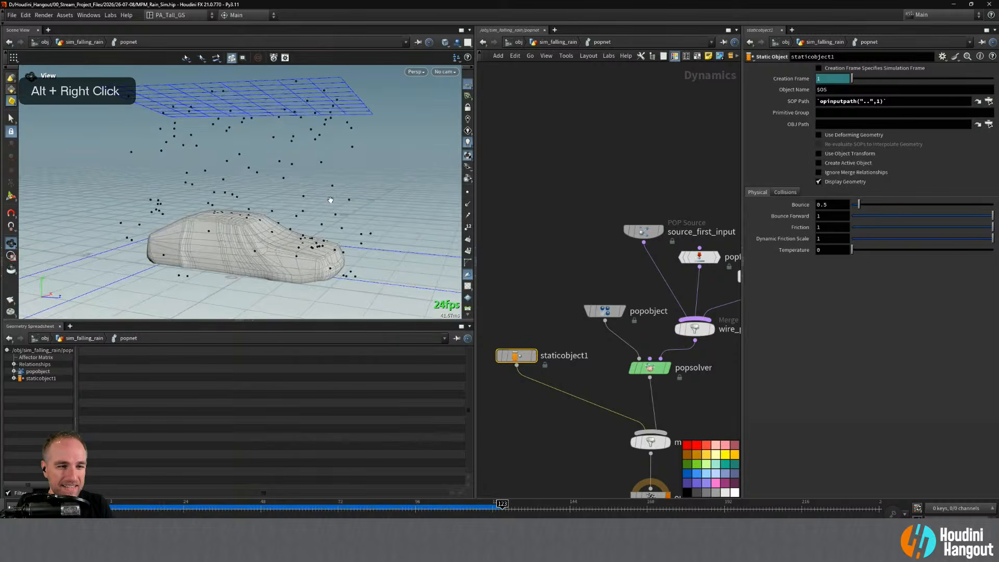
left_click_drag(330, 203, 277, 222, "alt")
key("Return")
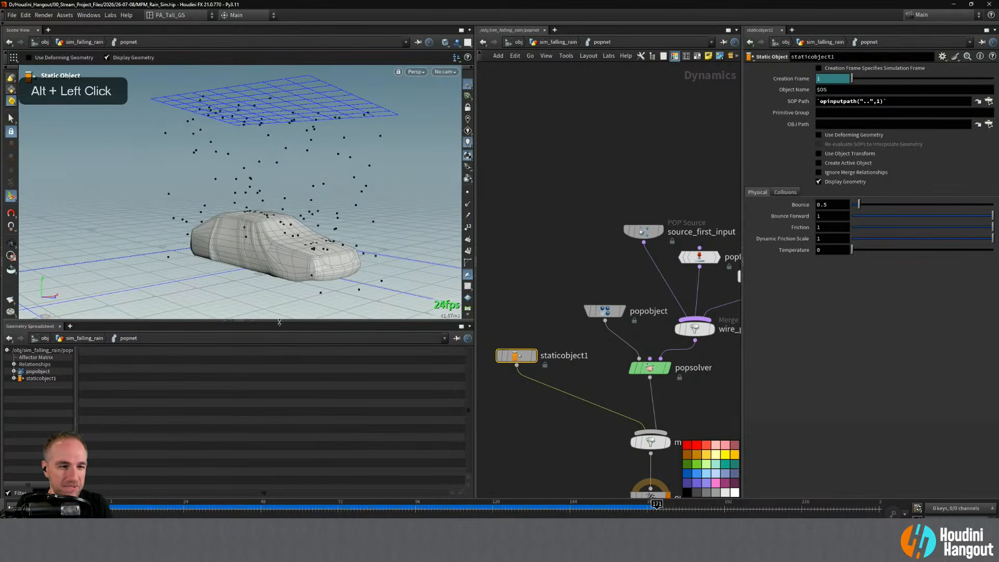
middle_click_drag(677, 364, 640, 310)
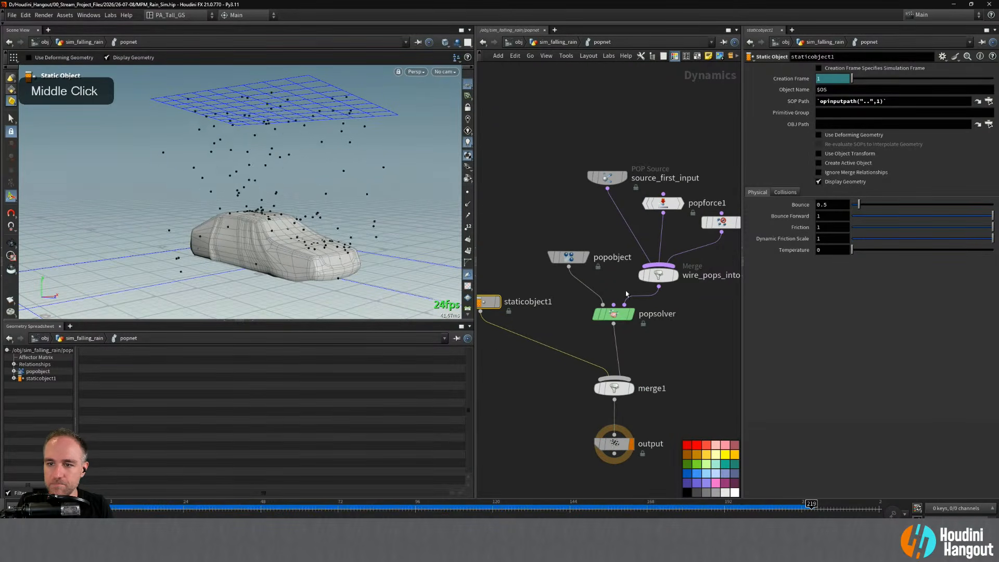
left_click(783, 192)
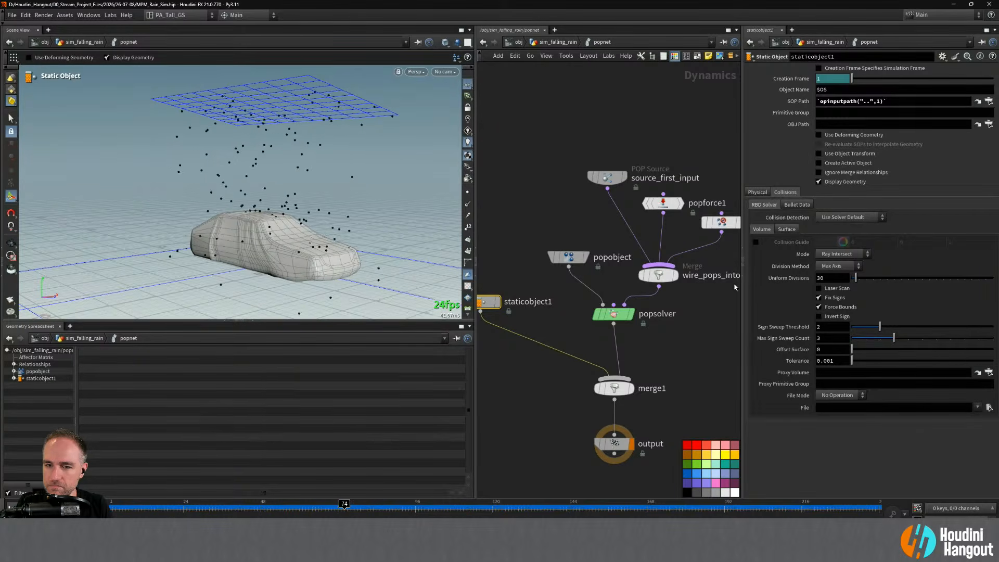
- Add a POP Collision Behavior node just below popkill1
middle_click_drag(707, 328, 666, 339)
left_click(679, 232)
mouse_move(683, 239)
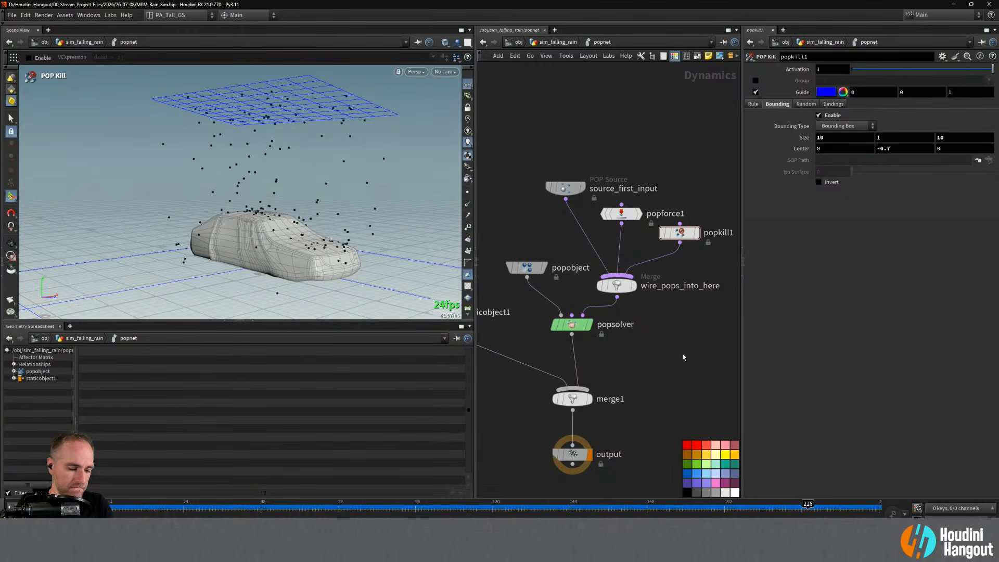
key("Tab")
type("pop cop")
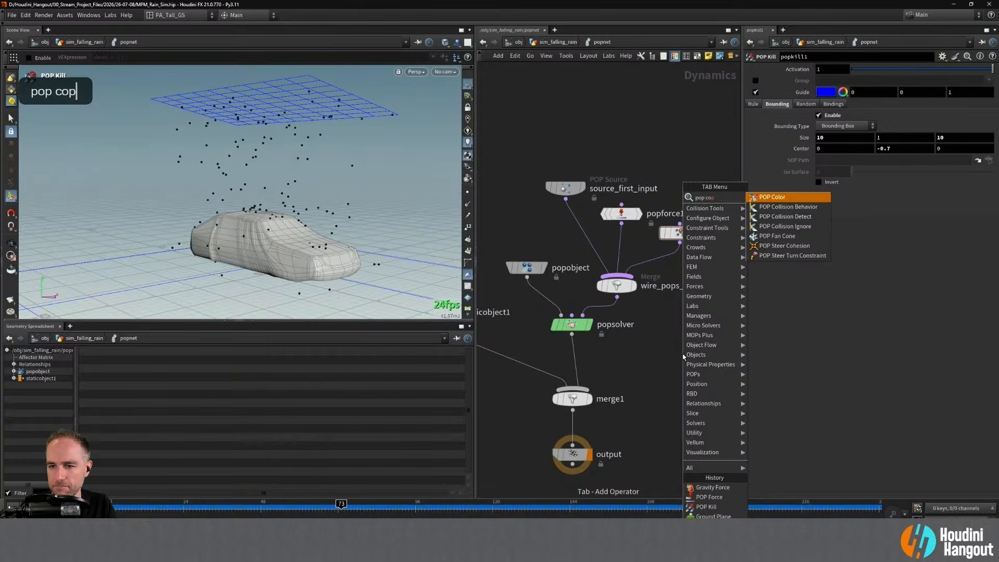
key("Return")
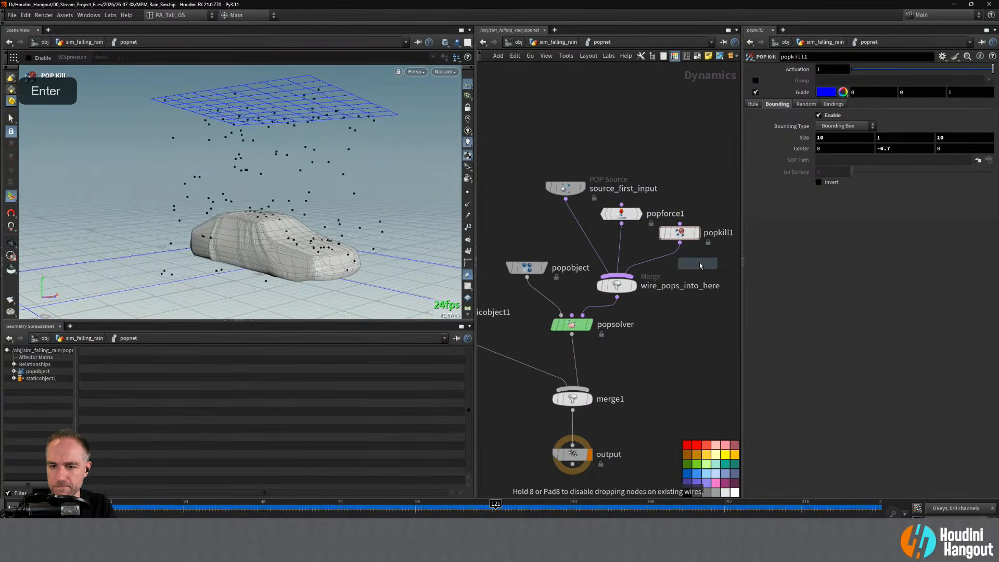
left_click(699, 263)
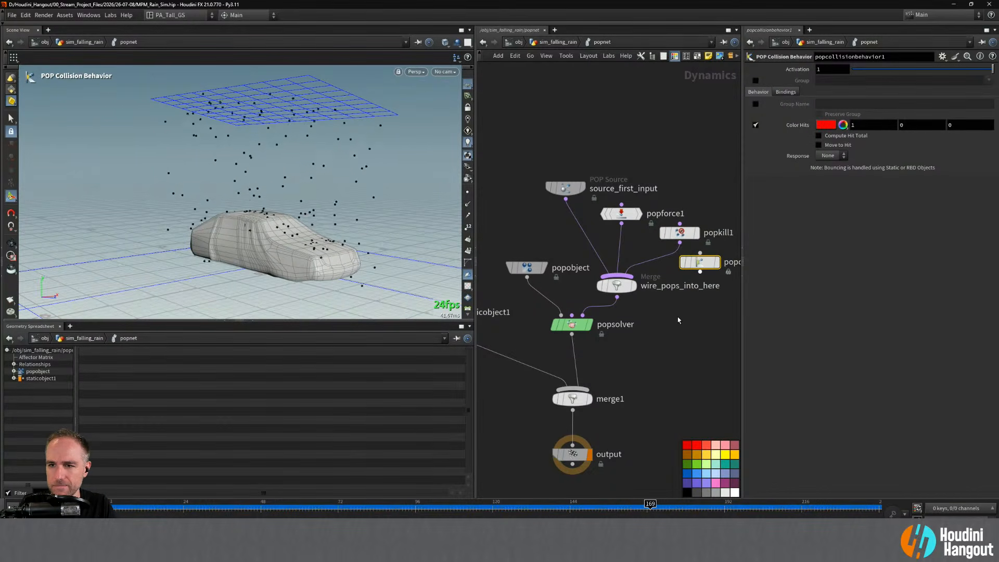
- Move source_first_input, popforce1 and popkill1 farther above the merge, and place popcollisionbehavior1 just below popkill1
left_click_drag(534, 158, 665, 185)
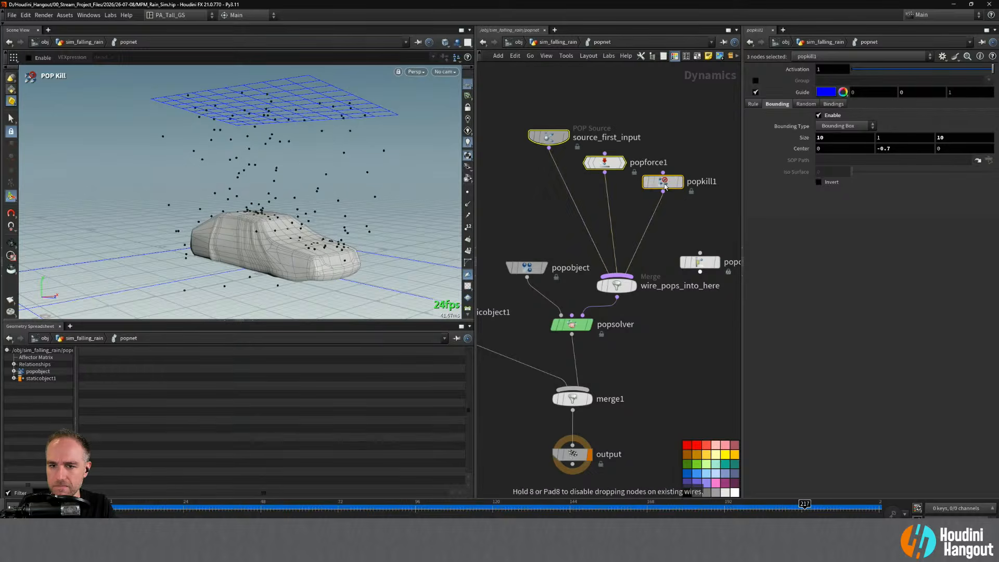
left_click(694, 222)
left_click_drag(701, 264, 703, 228)
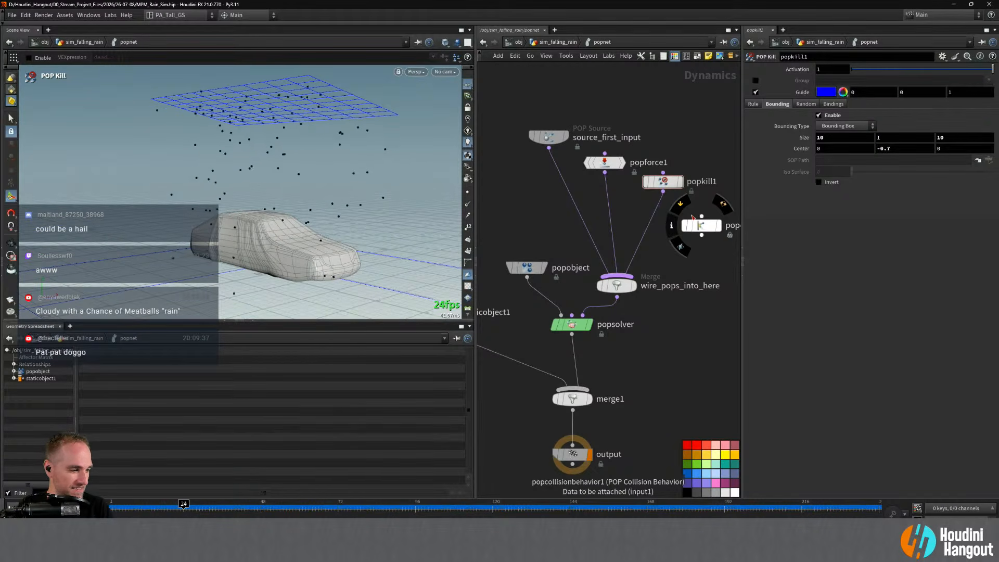
middle_click_drag(702, 262, 670, 273)
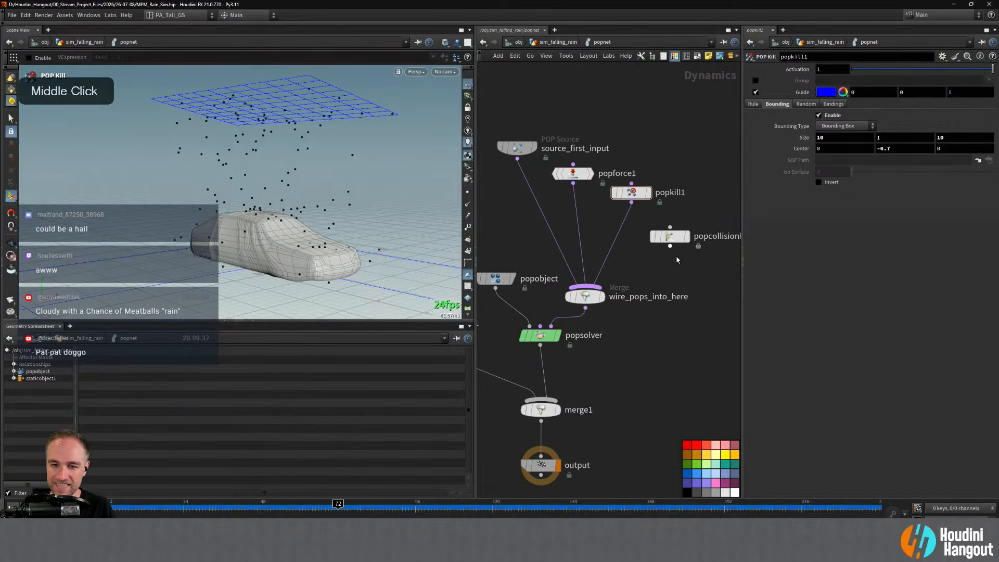
- Connect popcollisionbehavior1's output to the wire_pops_into_here merge and align the node below popkill1
left_click(670, 246)
left_click(590, 288)
left_click_drag(675, 242, 655, 252)
left_click(654, 252)
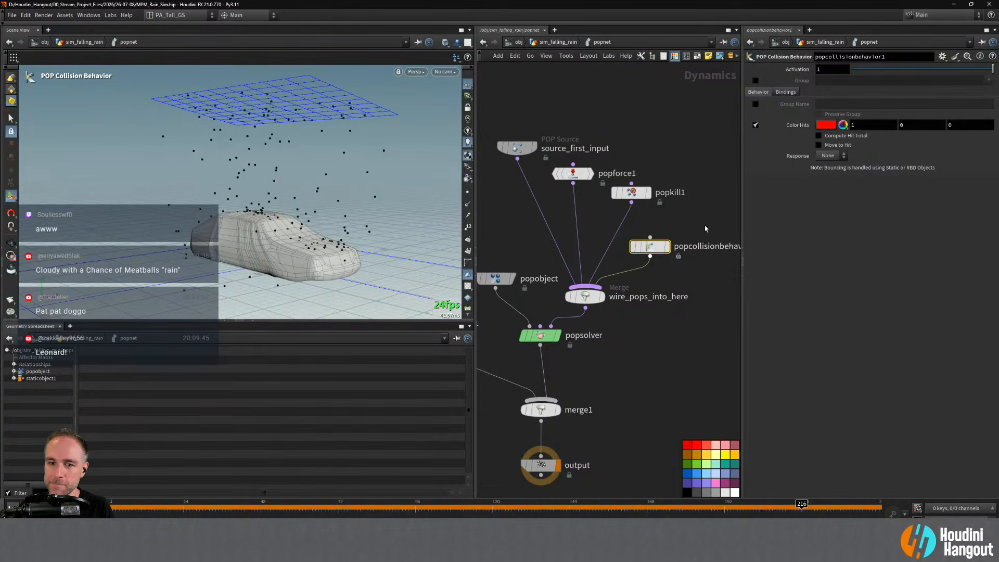
left_click_drag(661, 247, 679, 230)
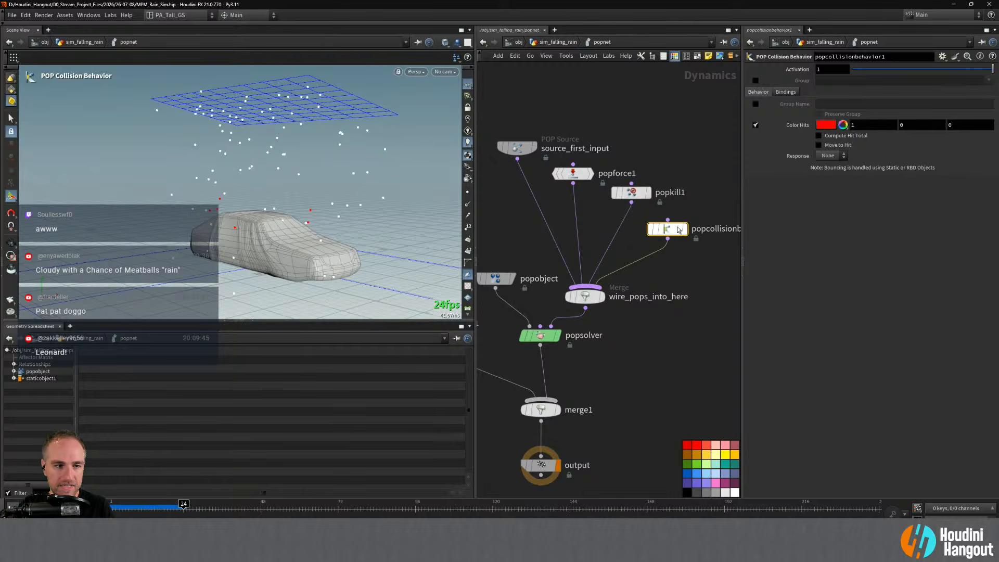
- Enable Move to Hit on popcollisionbehavior1, set its Response to Stop, and replay the simulation to check the impacts
left_click(819, 145)
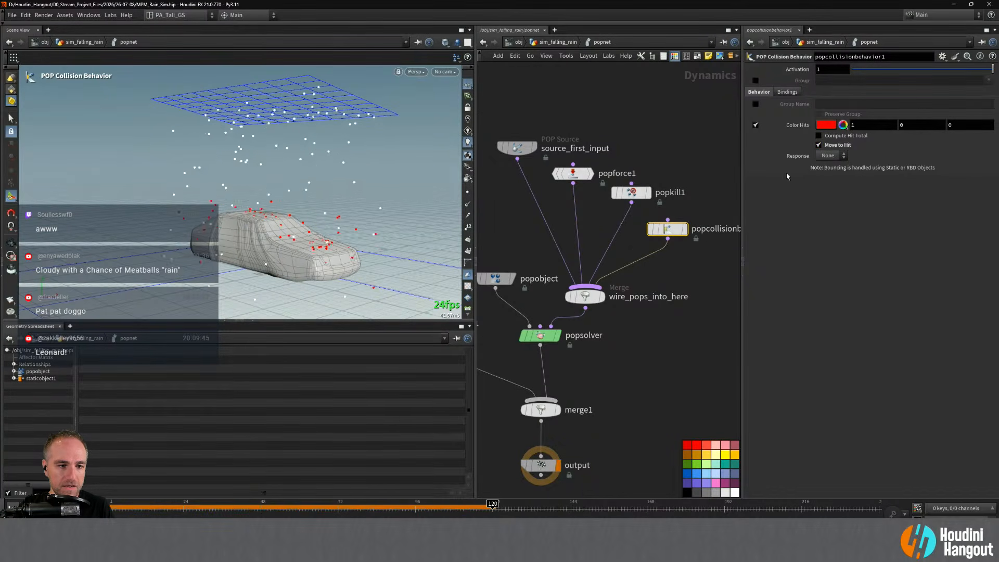
key("ctrl+Up")
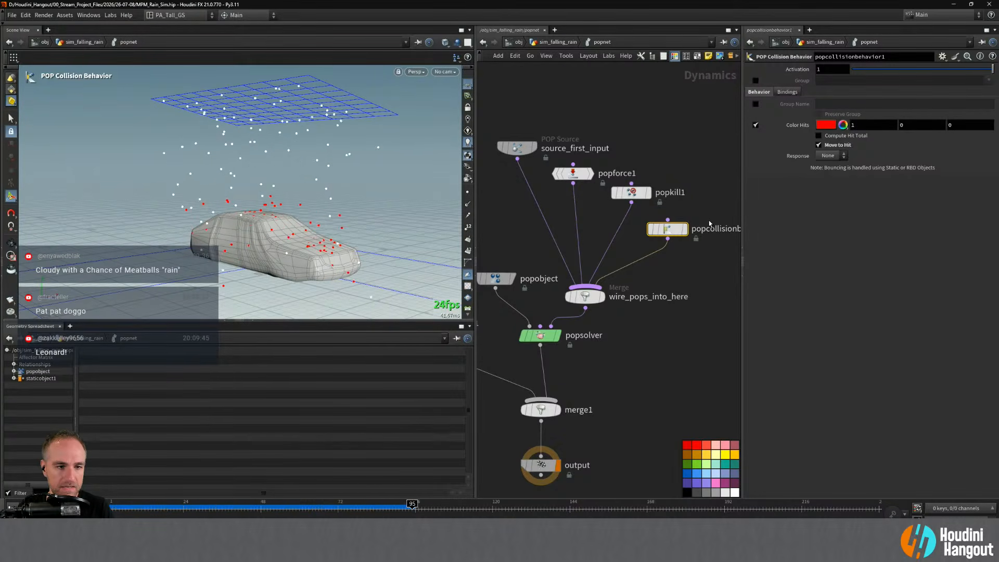
left_click(828, 156)
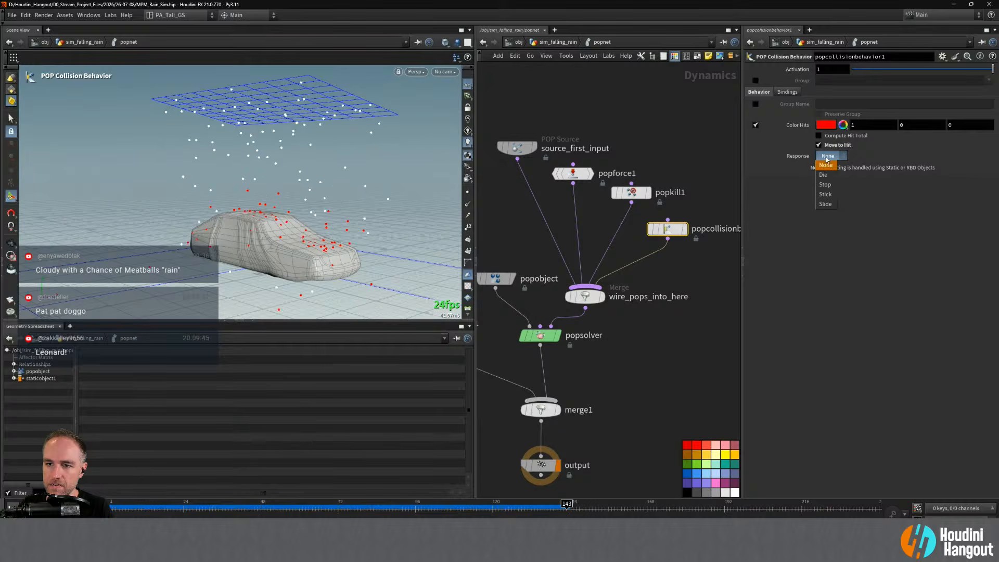
left_click(824, 184)
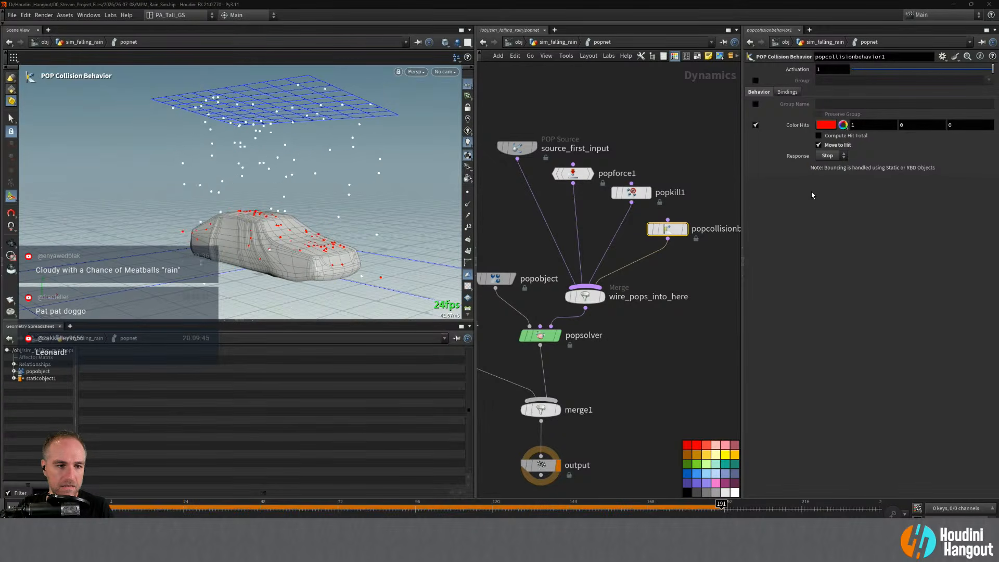
left_click(13, 506)
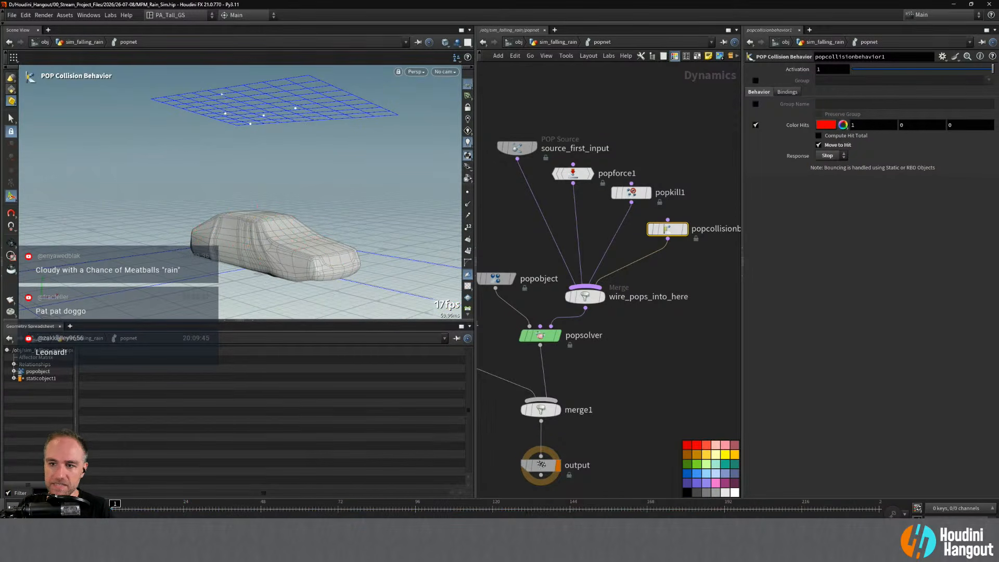
- Try the Die response on popcollisionbehavior1 and replay the simulation, scrubbing through the first impacts
left_click(827, 155)
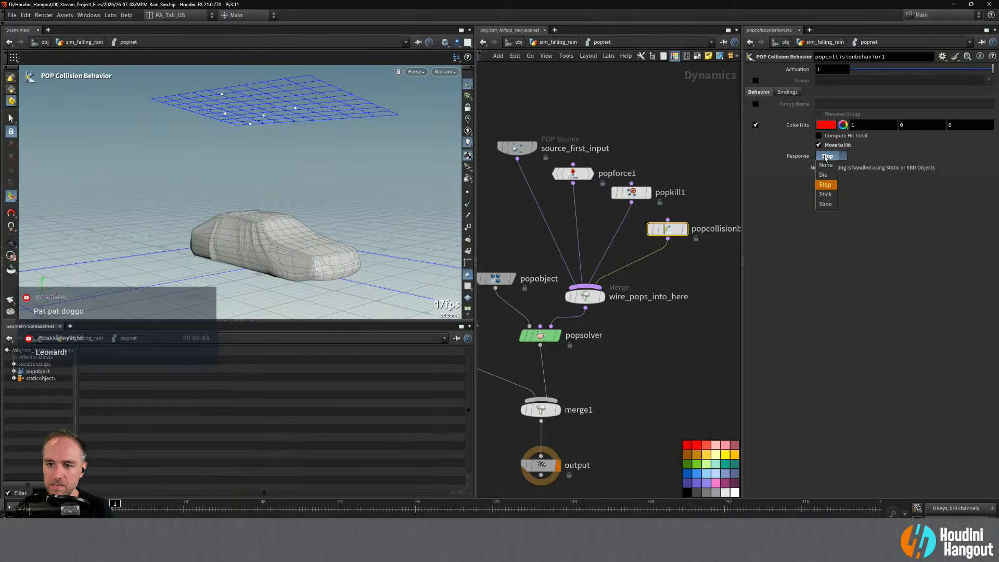
left_click(823, 175)
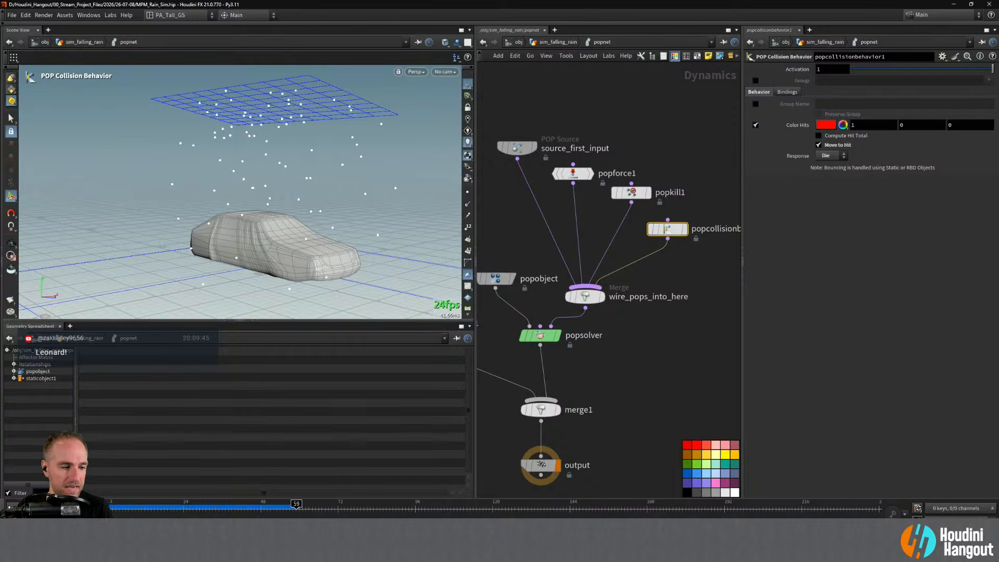
key("ctrl+Up")
left_click_drag(171, 514, 175, 509)
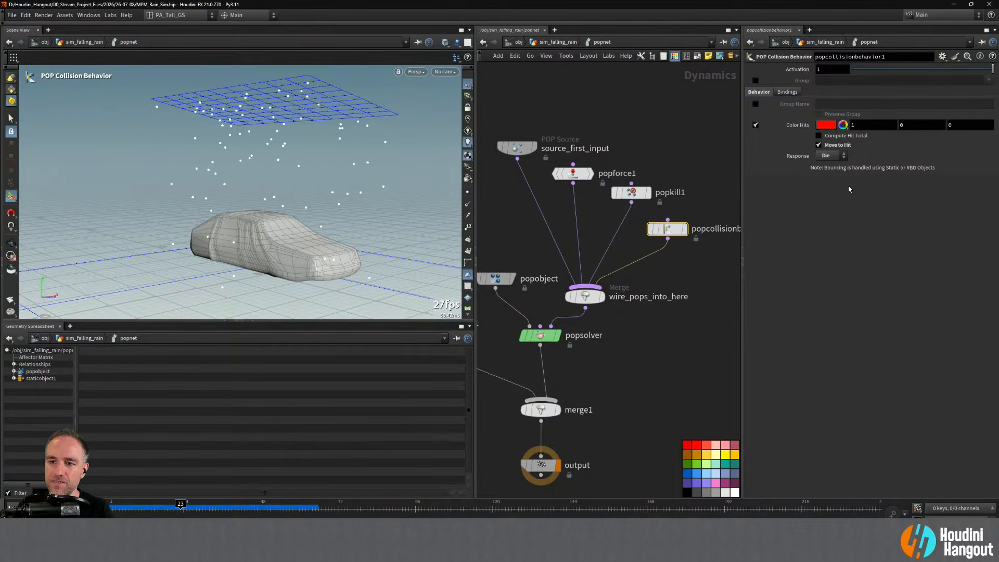
- Set the collision Response back to Stop and inspect popobject's Geometry attributes in the spreadsheet around the first impact frames
left_click(831, 155)
left_click(821, 193)
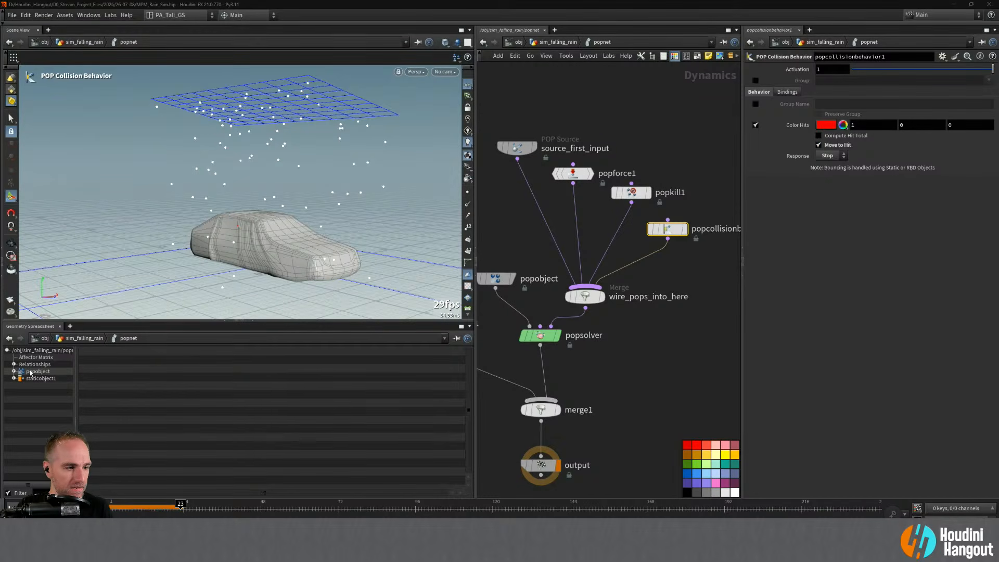
left_click(14, 371)
left_click(43, 413)
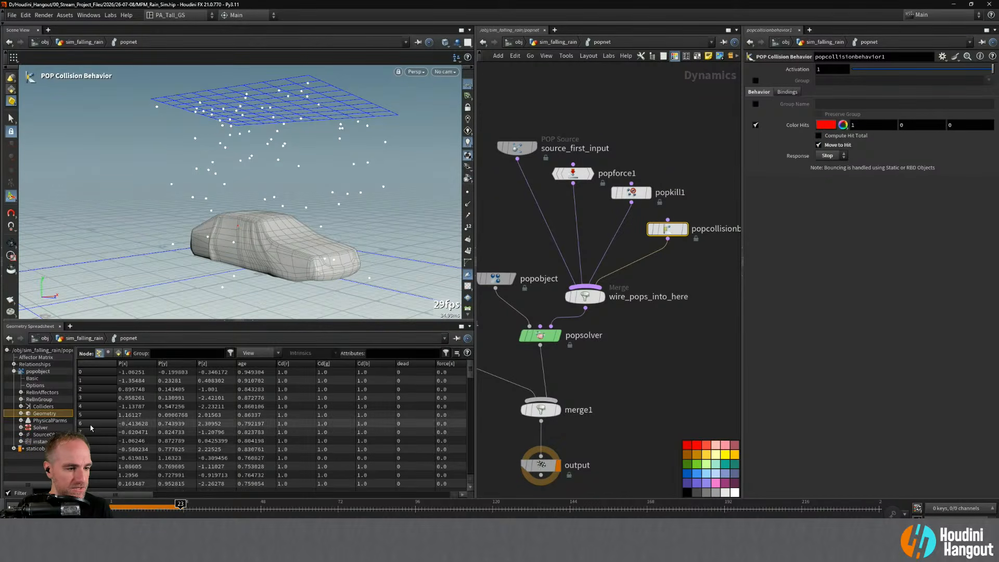
left_click_drag(121, 494, 232, 490)
mouse_move(180, 509)
left_mouse_down()
mouse_move(161, 511)
mouse_move(201, 516)
left_mouse_up()
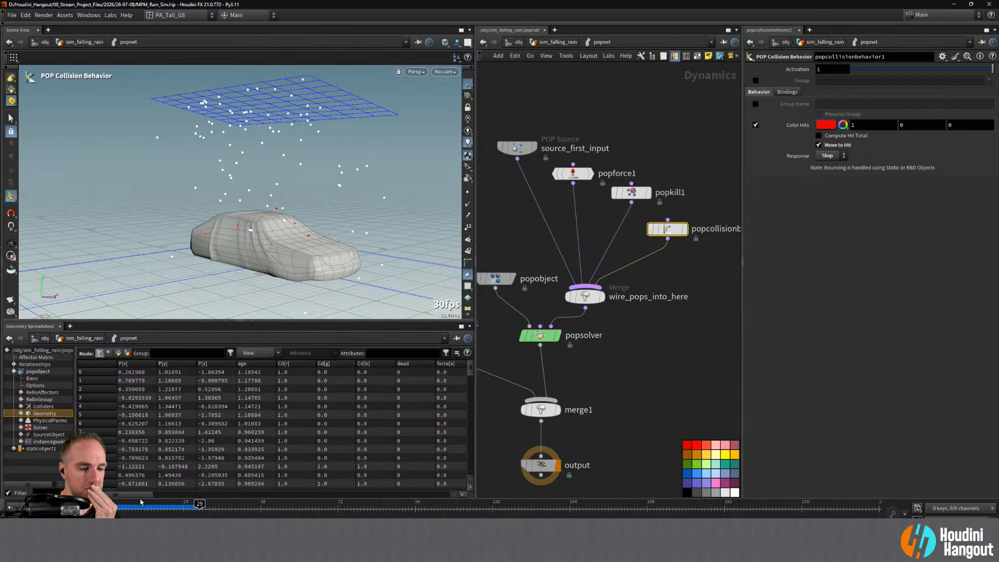
mouse_move(140, 500)
left_mouse_down()
mouse_move(292, 510)
mouse_move(188, 510)
mouse_move(265, 508)
mouse_move(273, 495)
mouse_move(251, 497)
left_mouse_up()
- Disable Move to Hit, enable Compute Hit Total, and check the particles' hit attributes in the spreadsheet
left_click(819, 145)
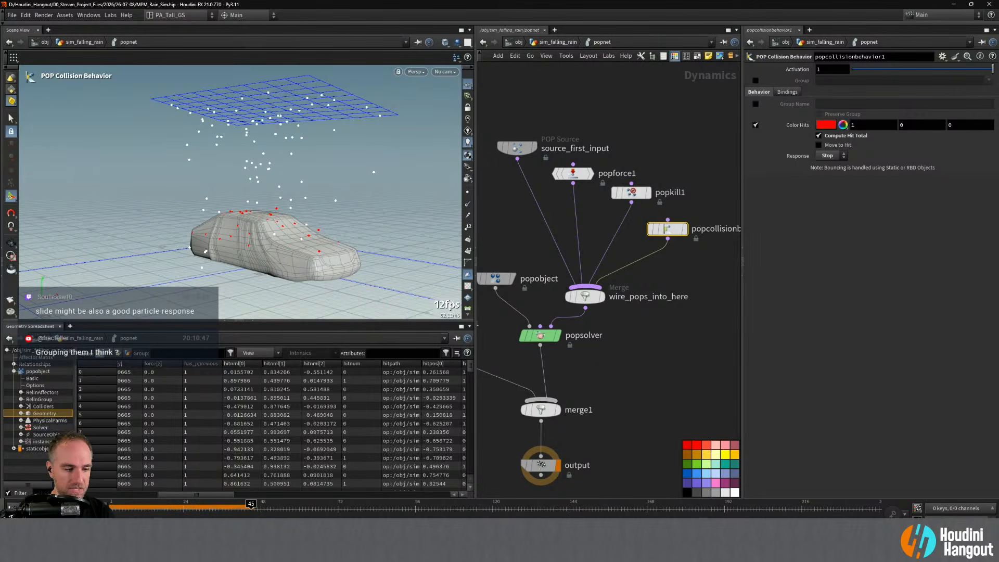
left_click(819, 135)
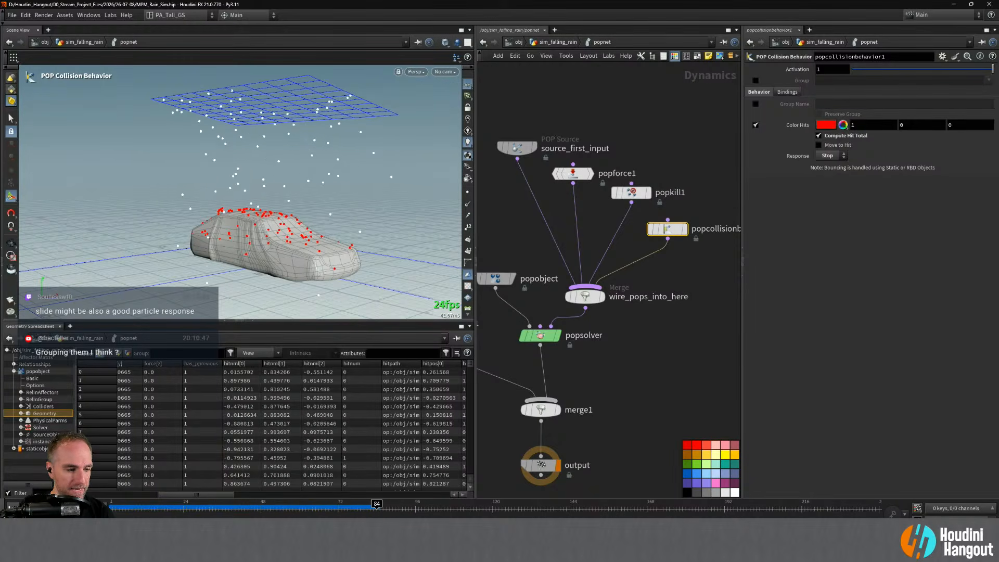
left_click_drag(187, 495, 150, 496)
- Switch the collision Response to Die, play the simulation, and sort the particle attributes by dead to examine the values
left_click(831, 155)
left_click(823, 174)
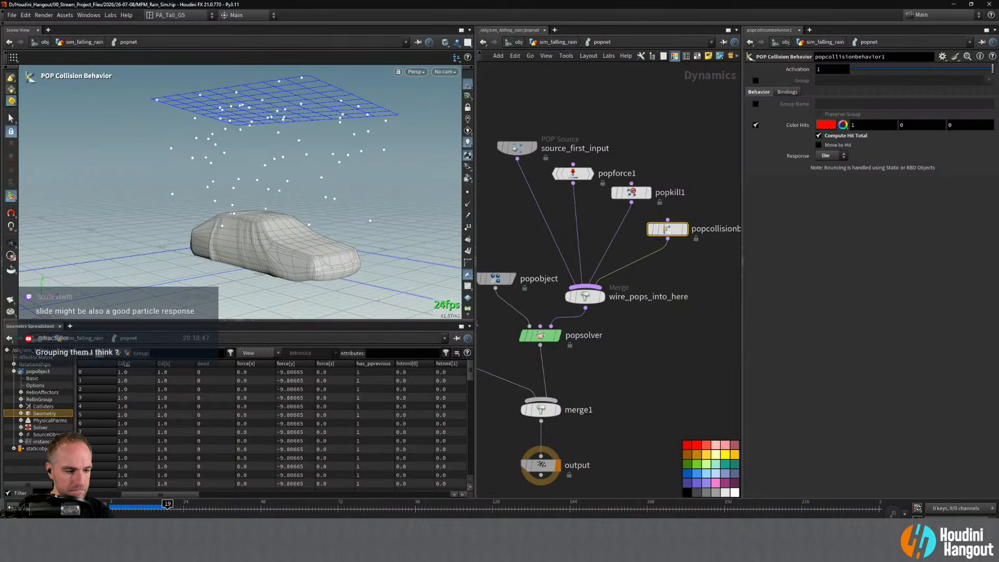
left_click(58, 507)
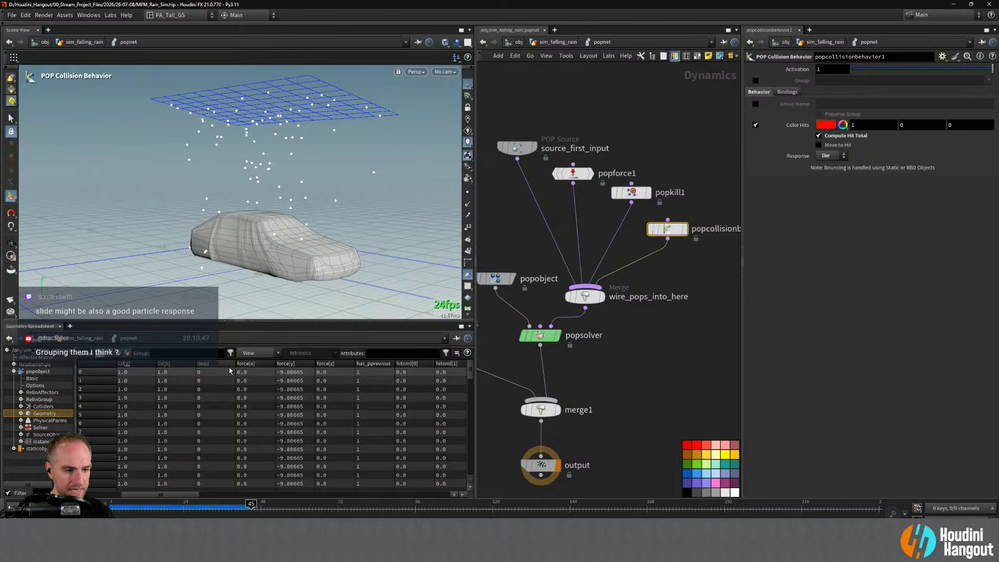
right_click(226, 363)
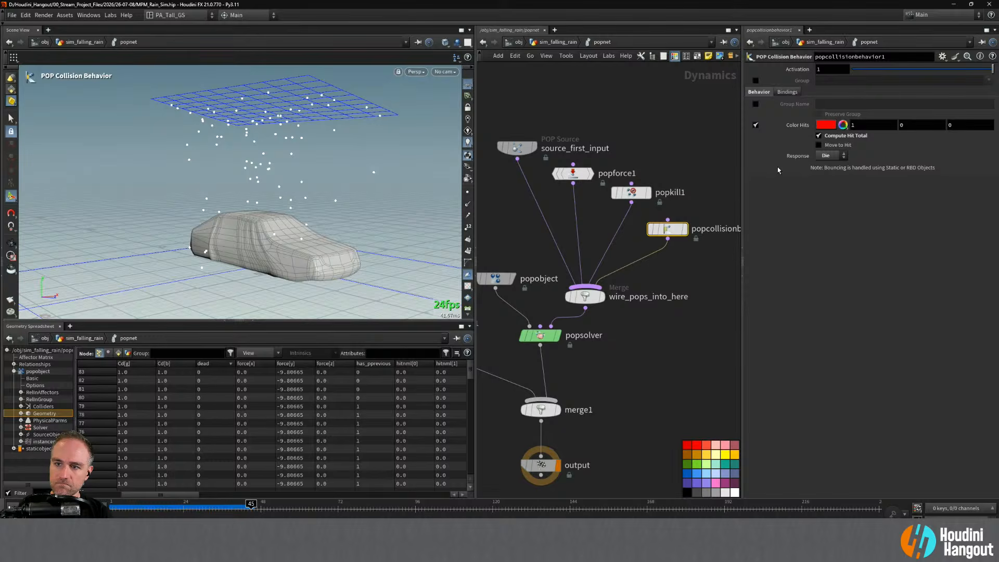
left_click(830, 156)
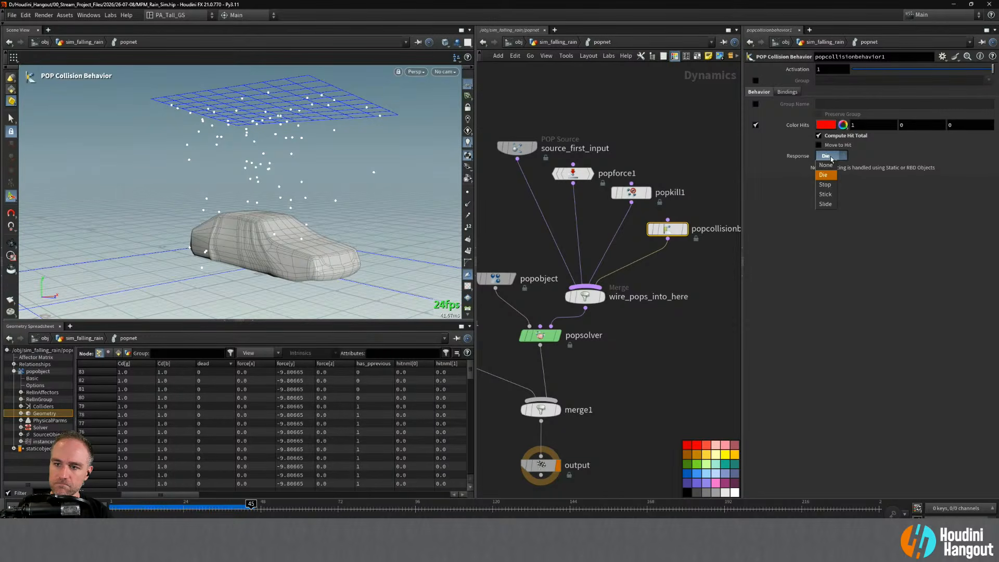
left_click(761, 159)
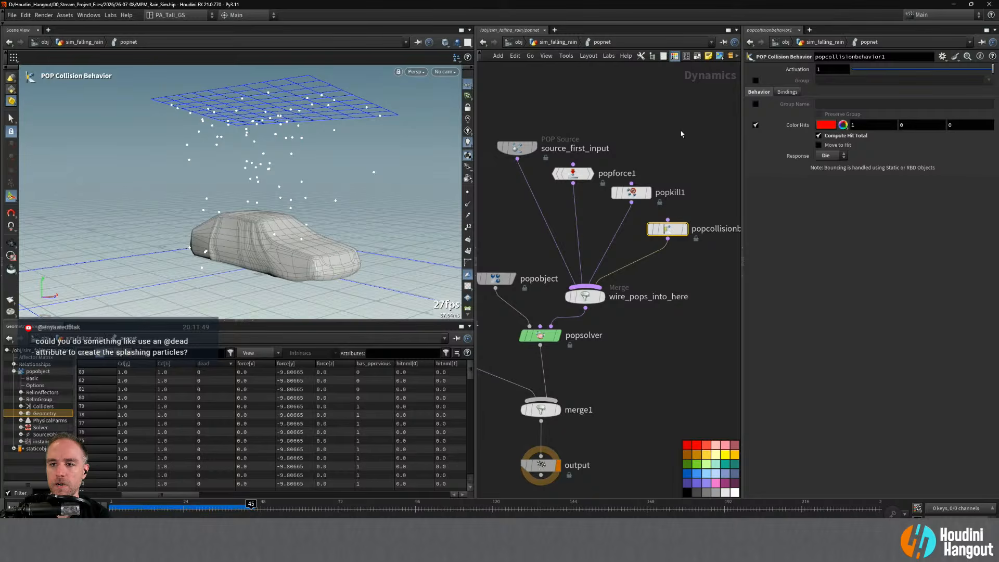
- Enable Group Name on popcollisionbehavior1 and name the collision group hit
key("Tab")
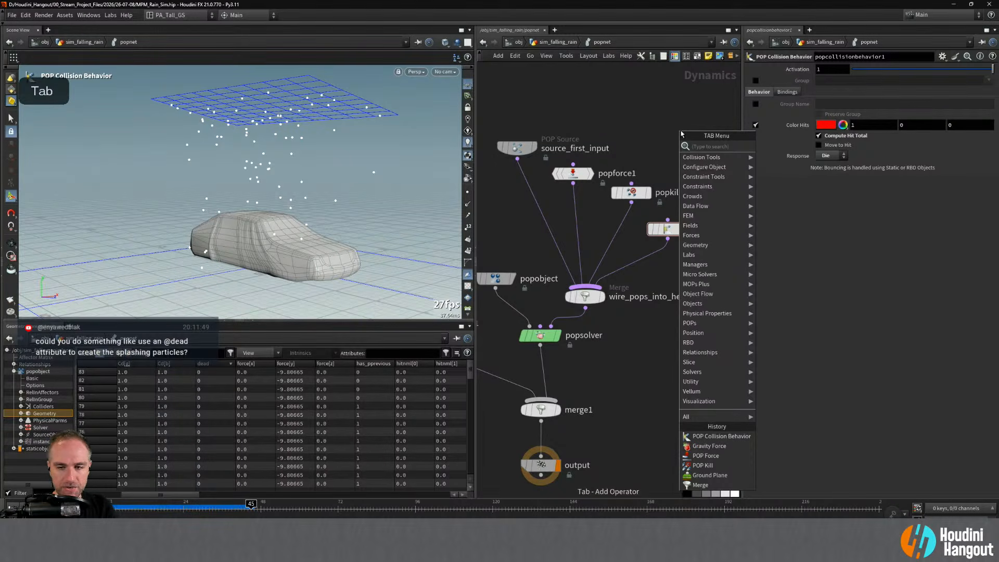
left_click(723, 121)
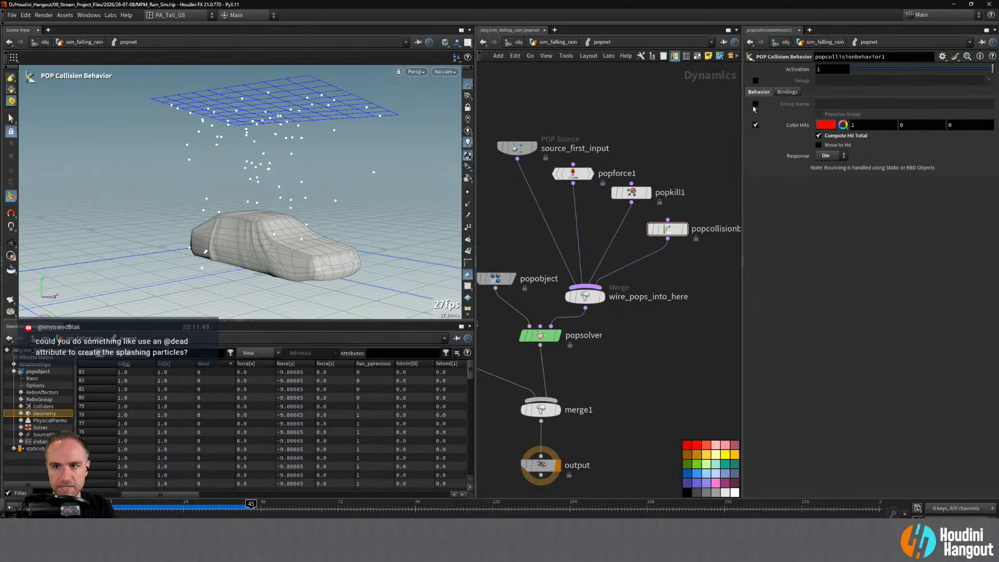
left_click(755, 104)
left_click(849, 104)
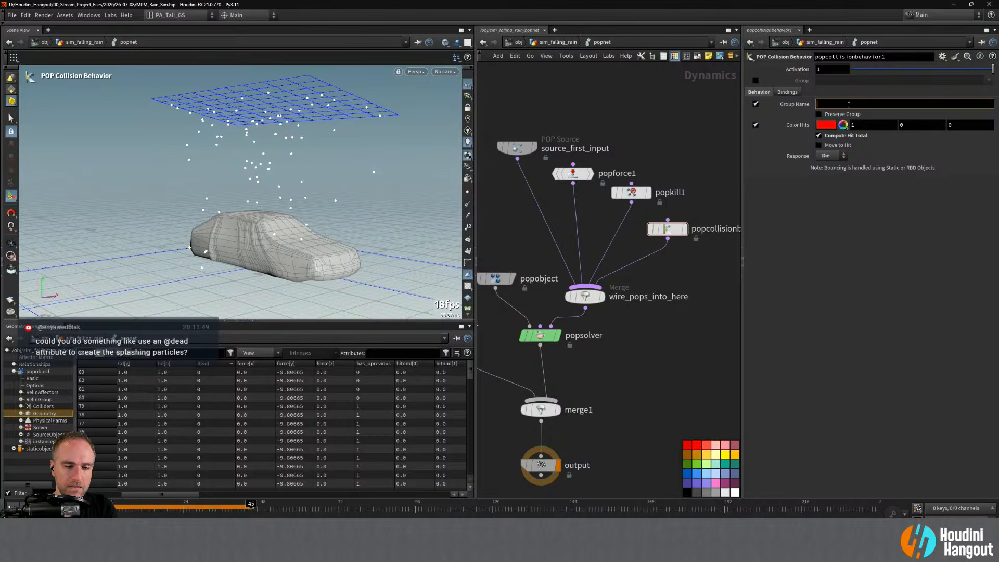
type("hit")
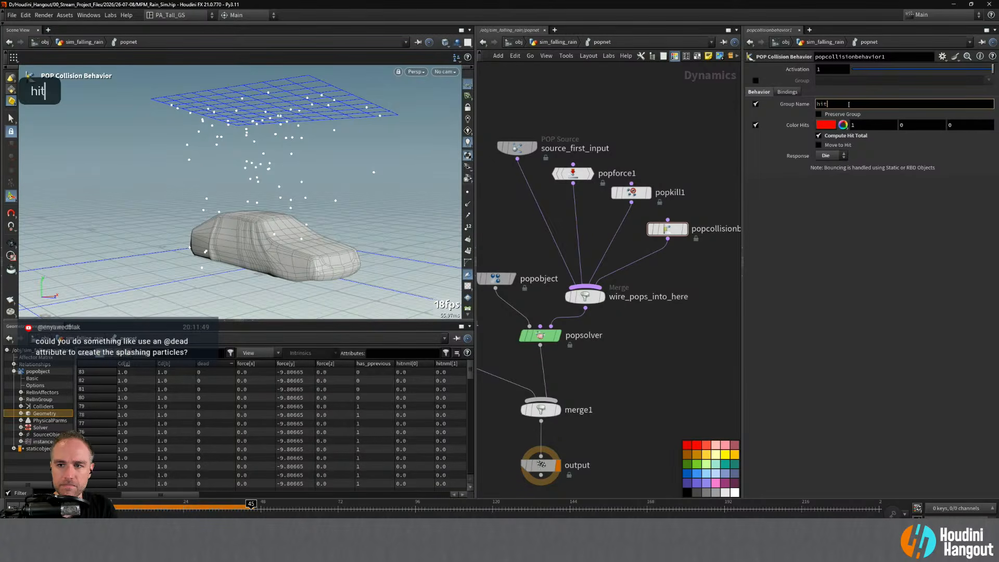
key("Return")
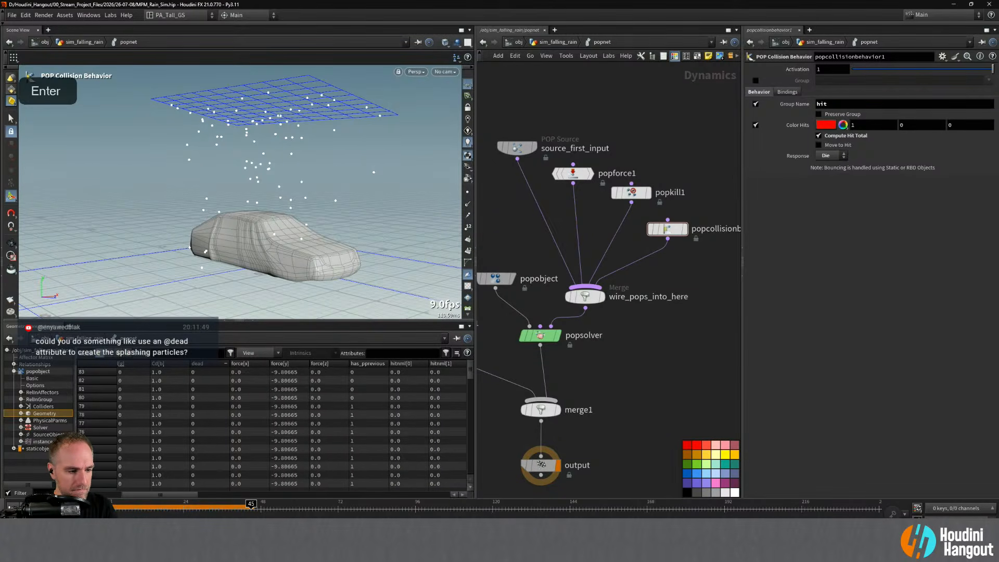
- Return to the first frame, replay the simulation, and examine the group:hit values in the geometry spreadsheet
left_click(116, 504)
left_click_drag(140, 498, 391, 495)
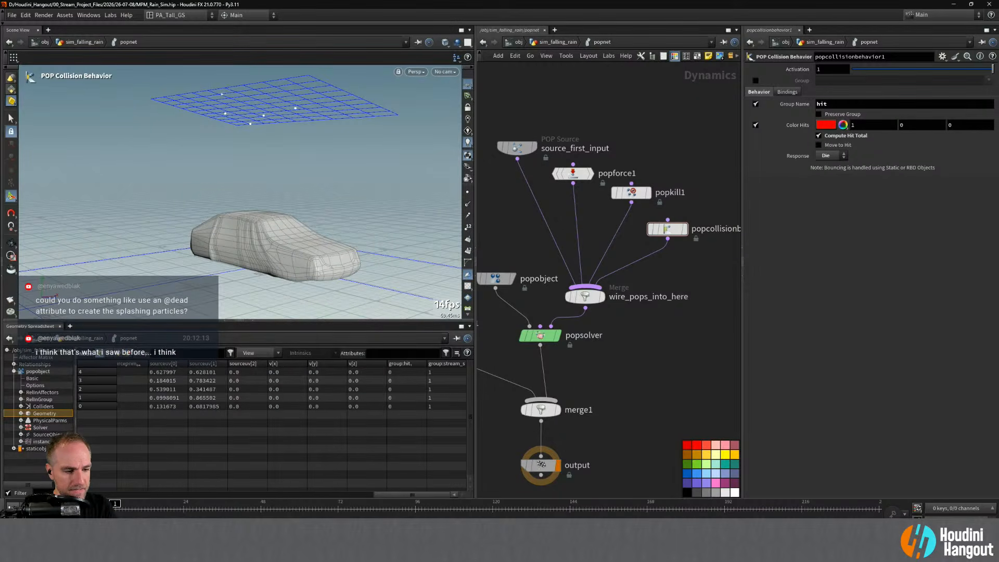
key("Up")
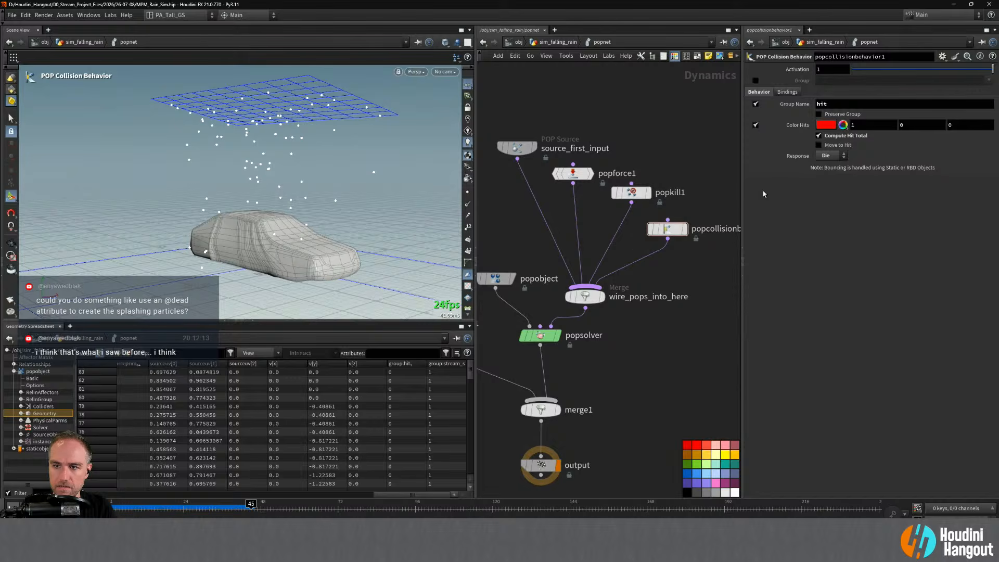
- Set the collision Response to Stop with Move to Hit enabled, and play the simulation while viewing the car up close from the side
left_click(831, 156)
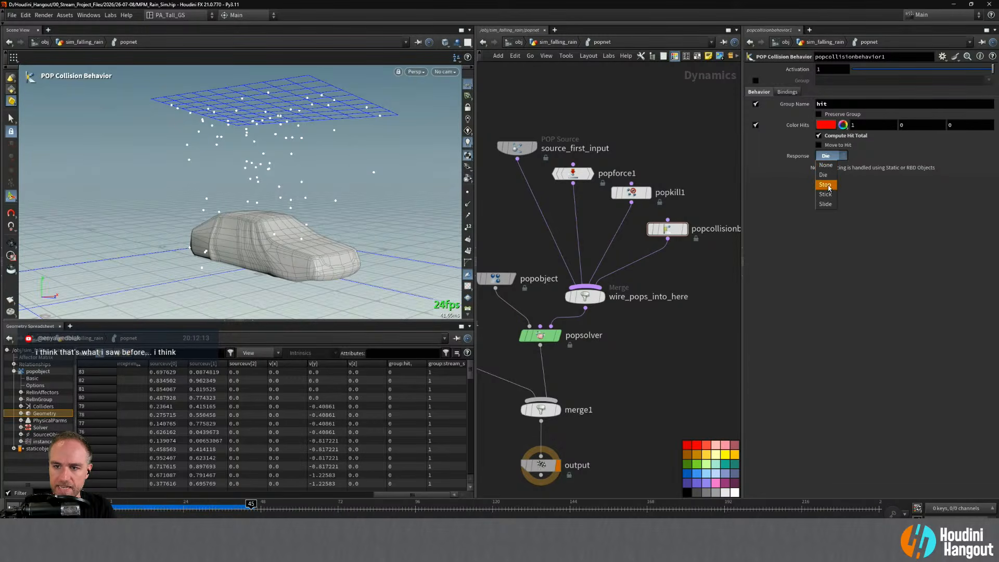
left_click(827, 186)
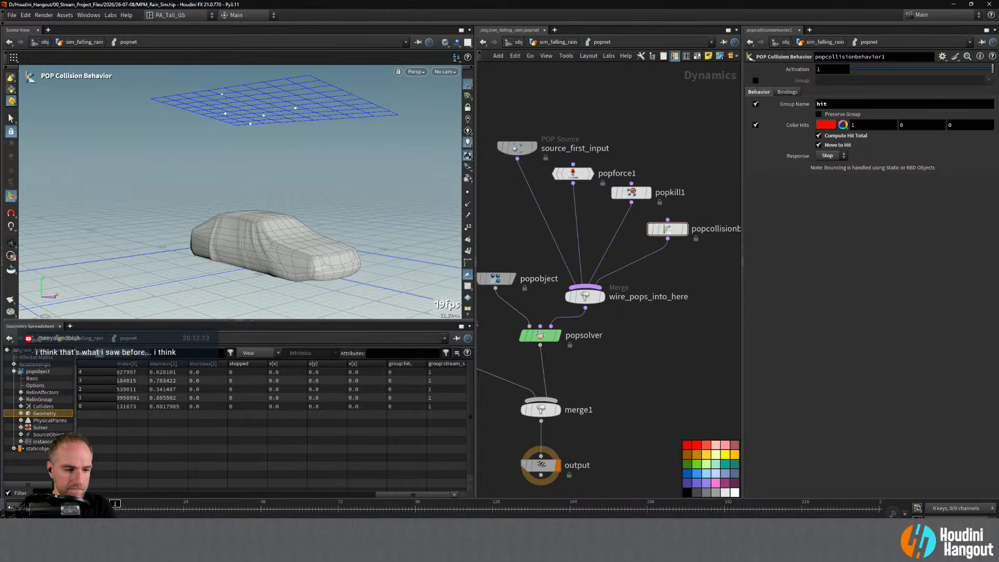
key("Up")
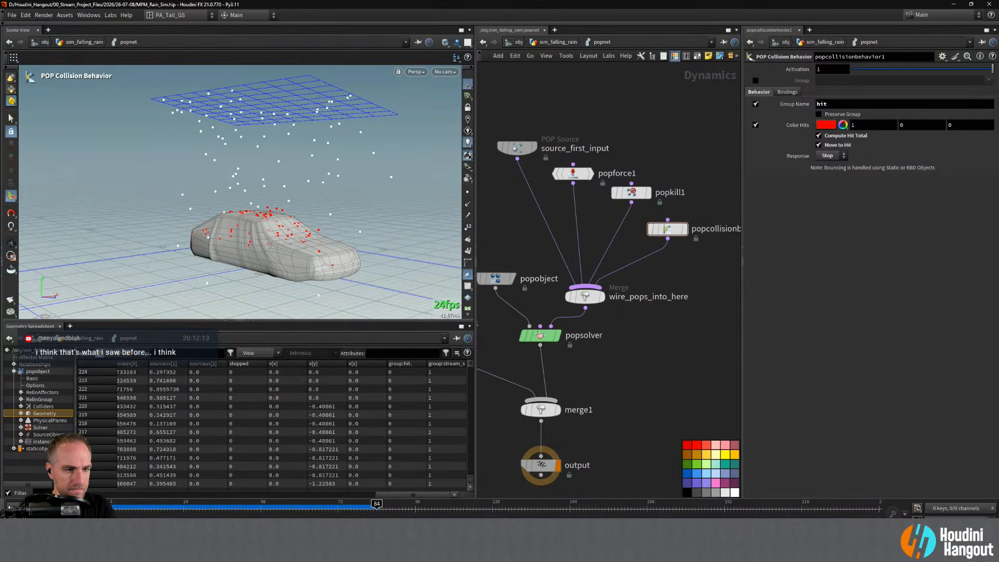
left_click_drag(342, 210, 428, 227, "alt")
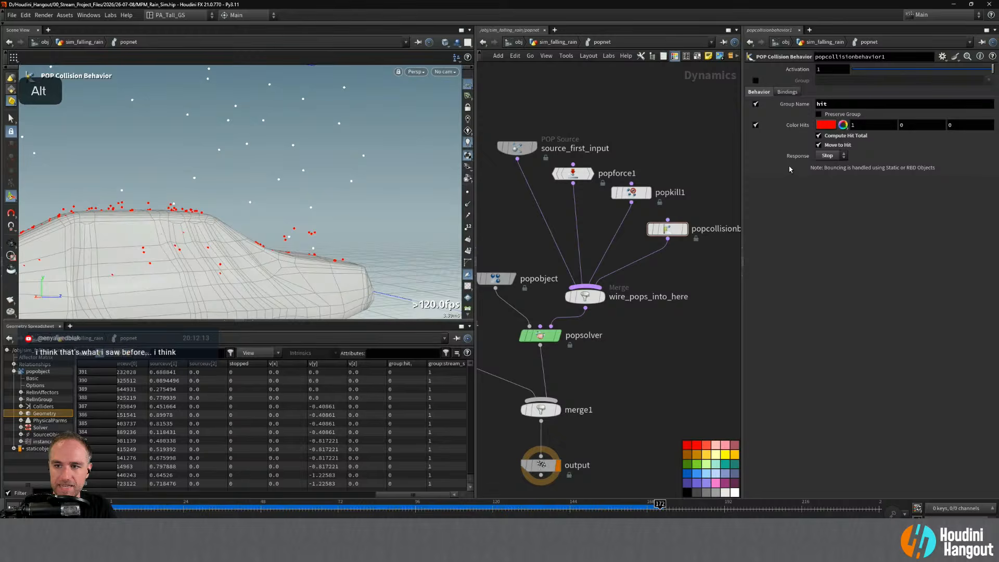
- Disable Move to Hit on popcollisionbehavior1 and return to the first frame
left_click(819, 146)
left_click(12, 507)
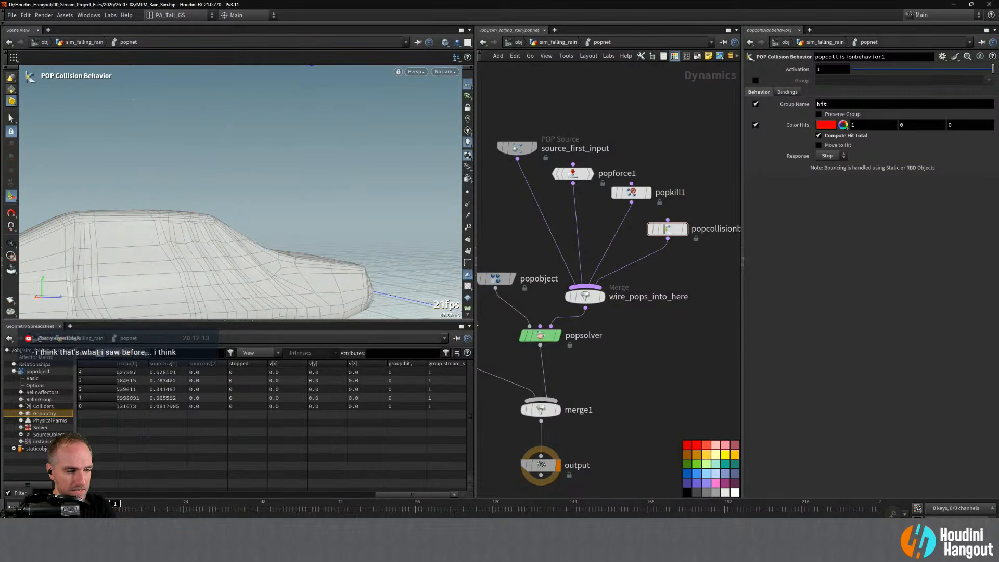
- Play the simulation, set the popcollisionbehavior1 Response to Stick, and replay it from the first frame
left_click(58, 508)
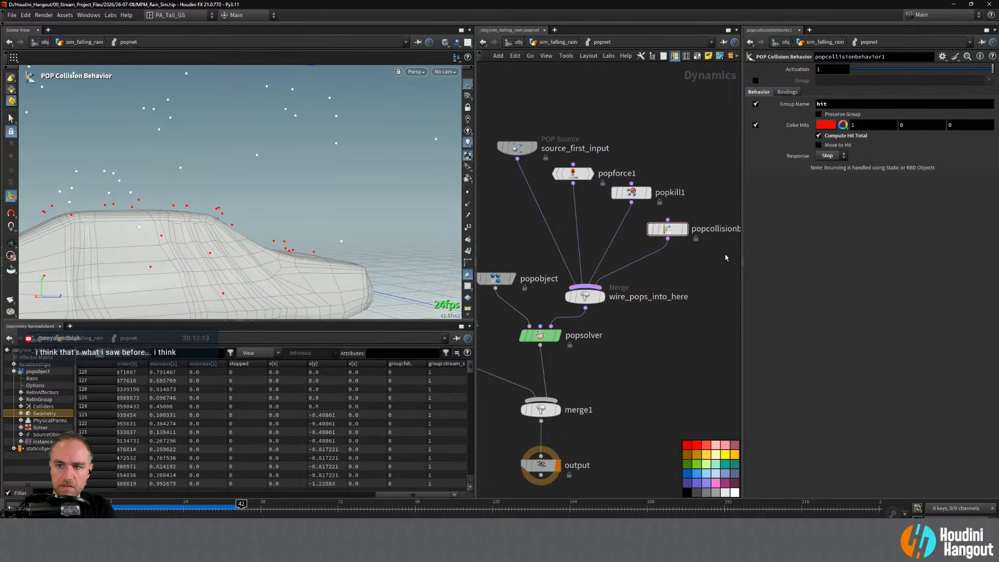
left_click(831, 155)
left_click(827, 194)
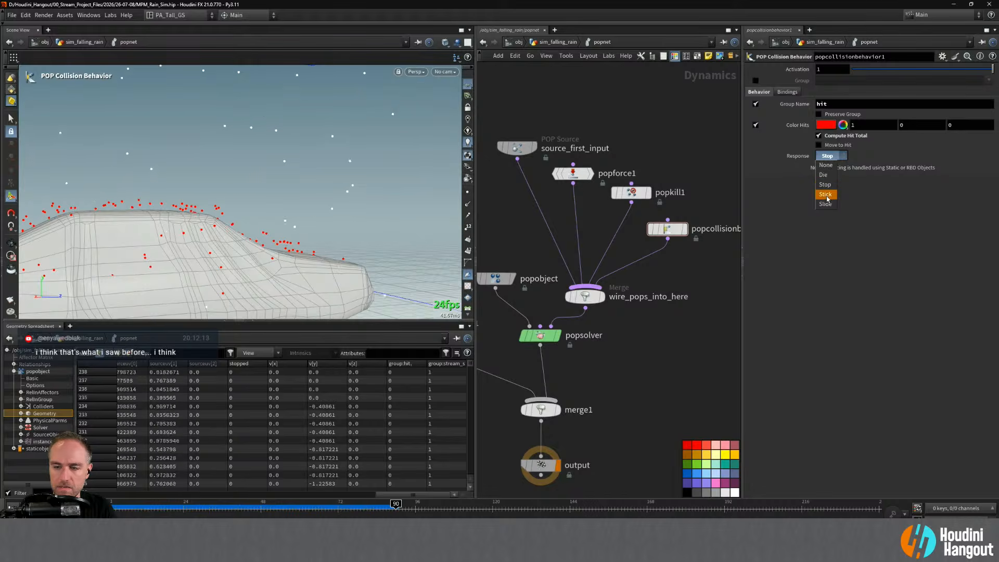
key("ctrl+Up")
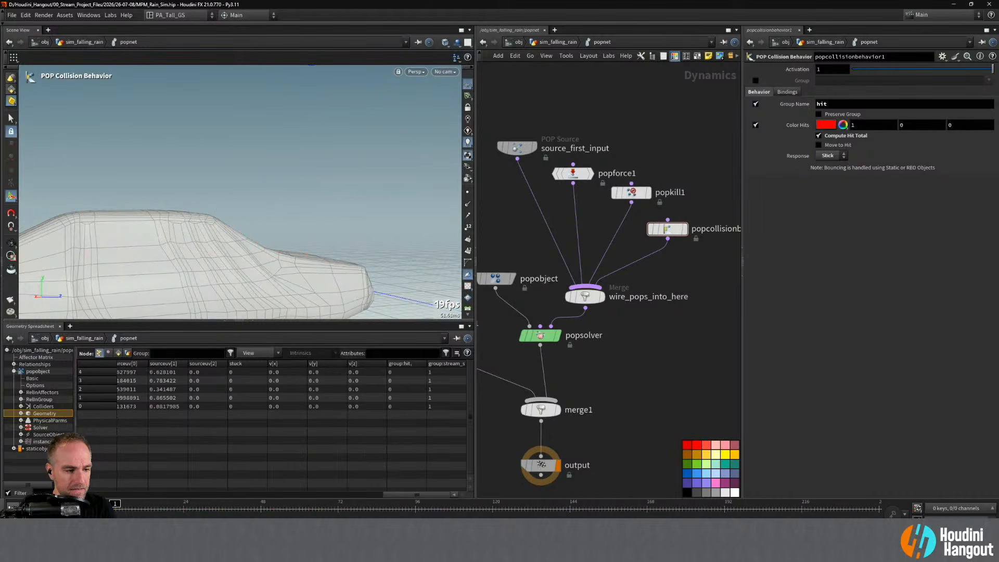
key("Up")
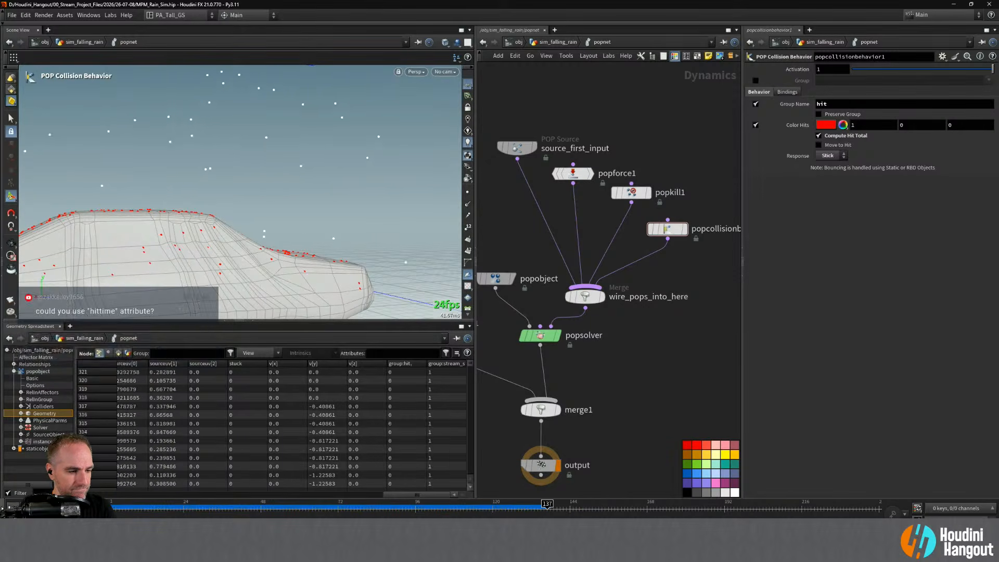
- Examine the hit attributes in the geometry spreadsheet, sorting the points by hittime and scrubbing from frame 22 to frame 29
left_click(12, 508)
left_click_drag(417, 494, 177, 507)
left_click(265, 506)
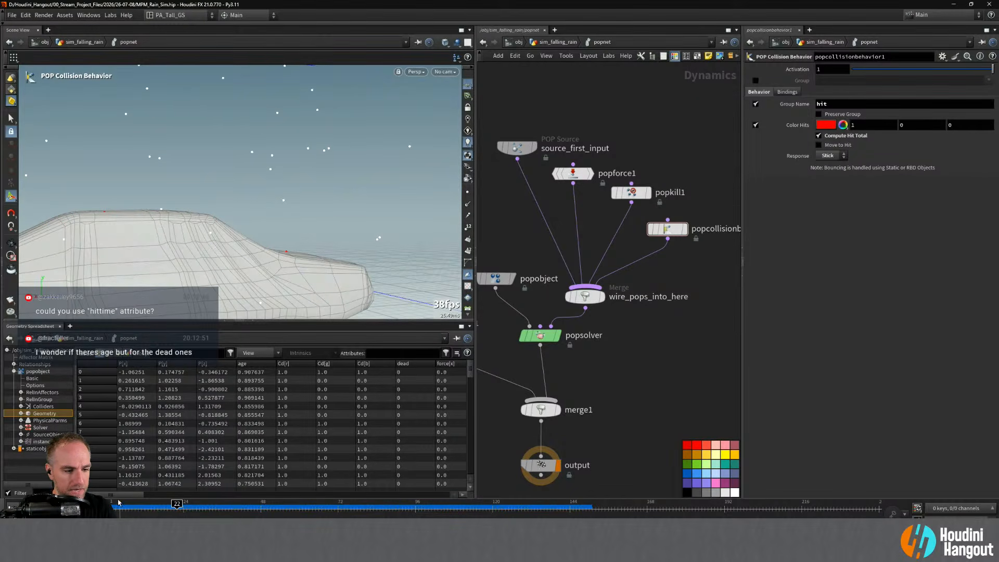
left_click_drag(118, 494, 165, 495)
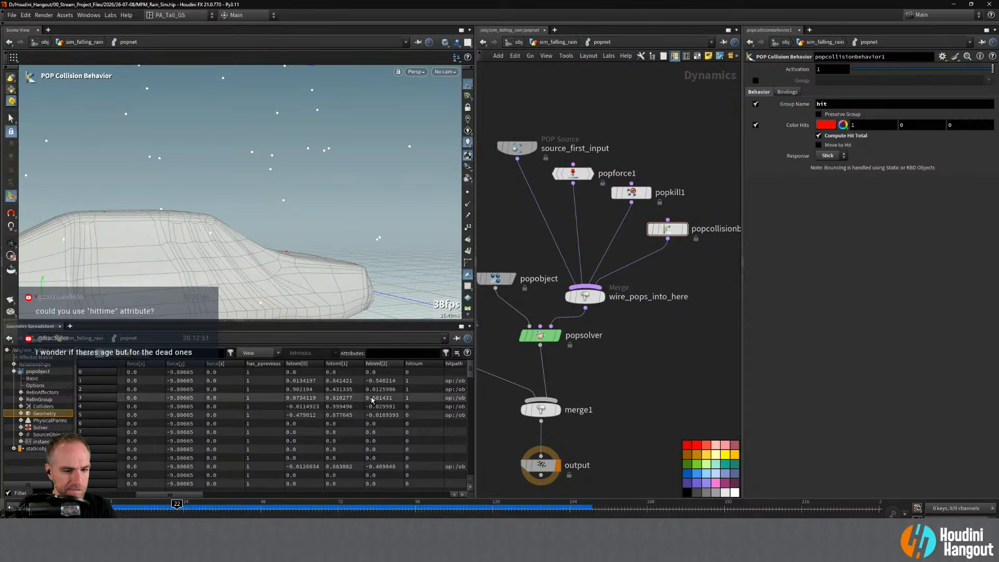
left_click_drag(158, 495, 175, 496)
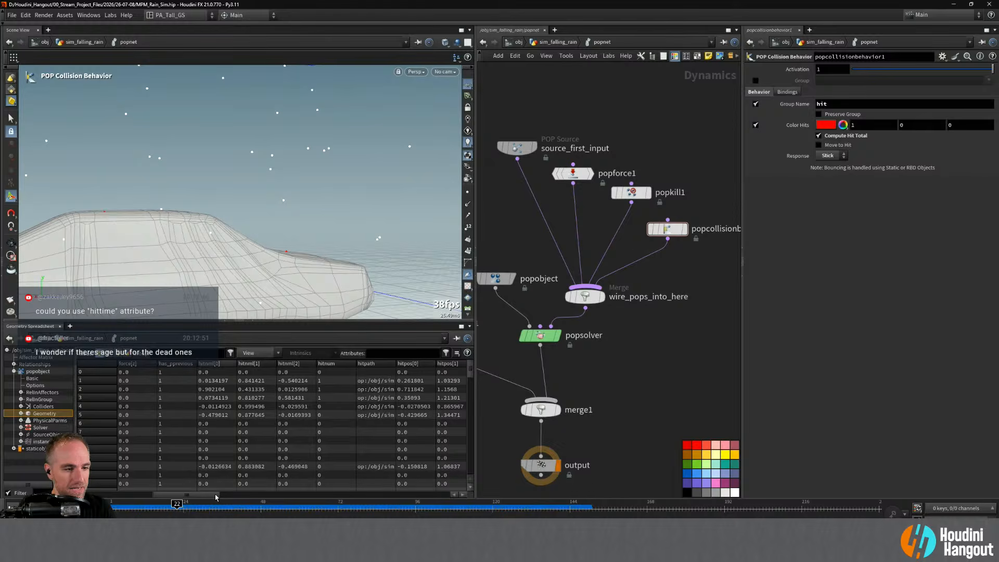
left_click_drag(203, 495, 231, 495)
left_click(411, 364)
left_click(412, 364)
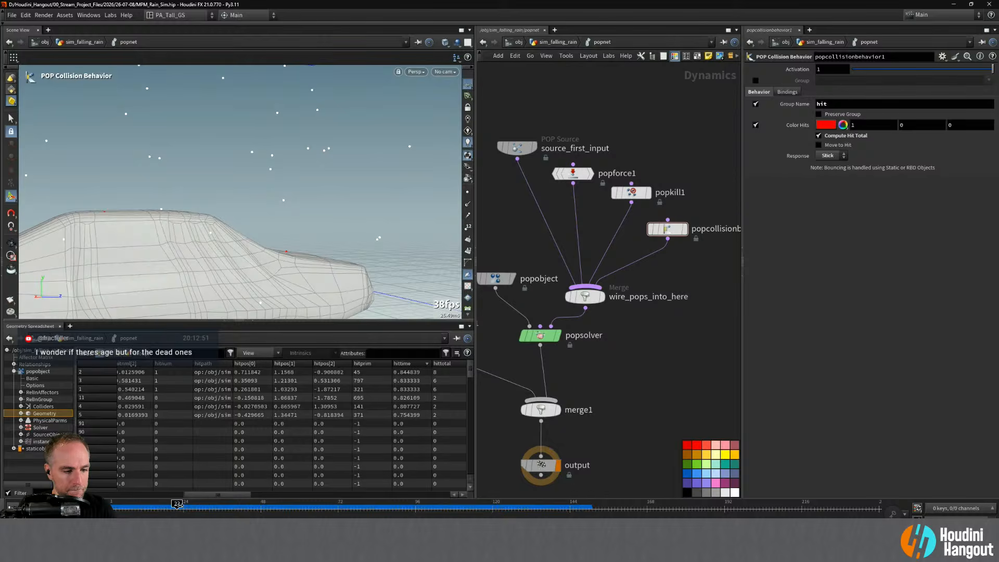
left_click_drag(177, 503, 200, 503)
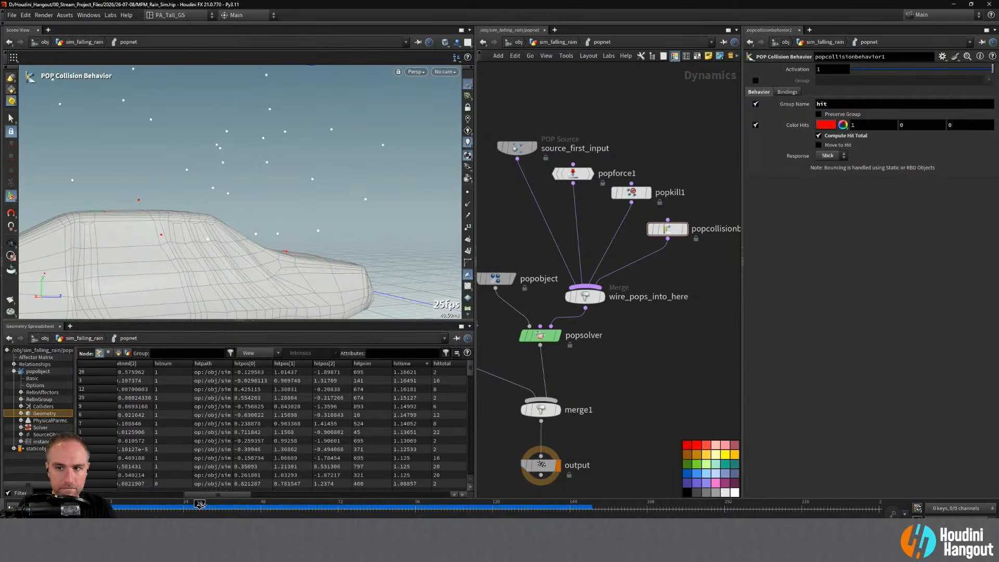
- Enable Move to Hit with the Response kept at Stick and replay the simulation from the first frame
left_click(827, 156)
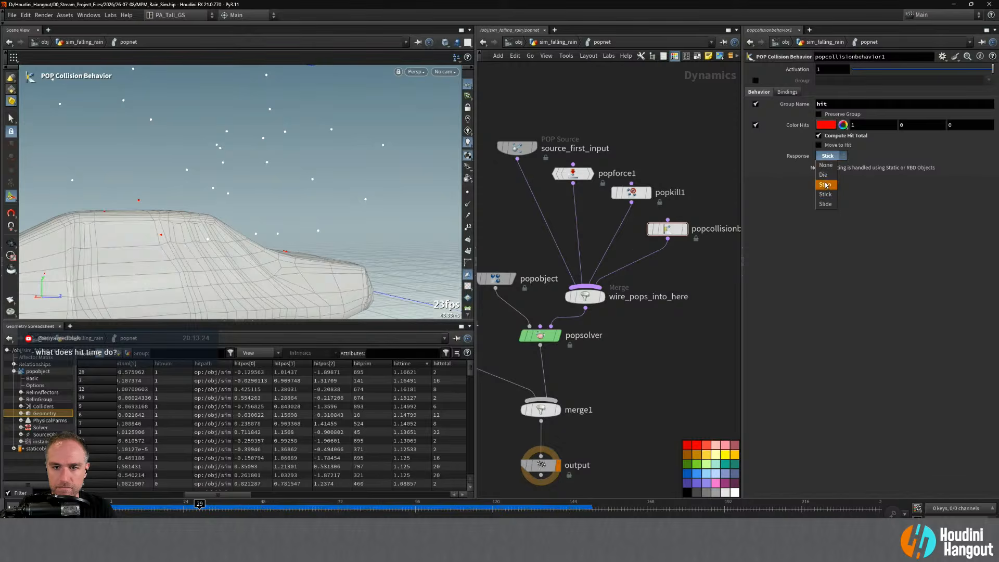
left_click(826, 185)
left_click(828, 155)
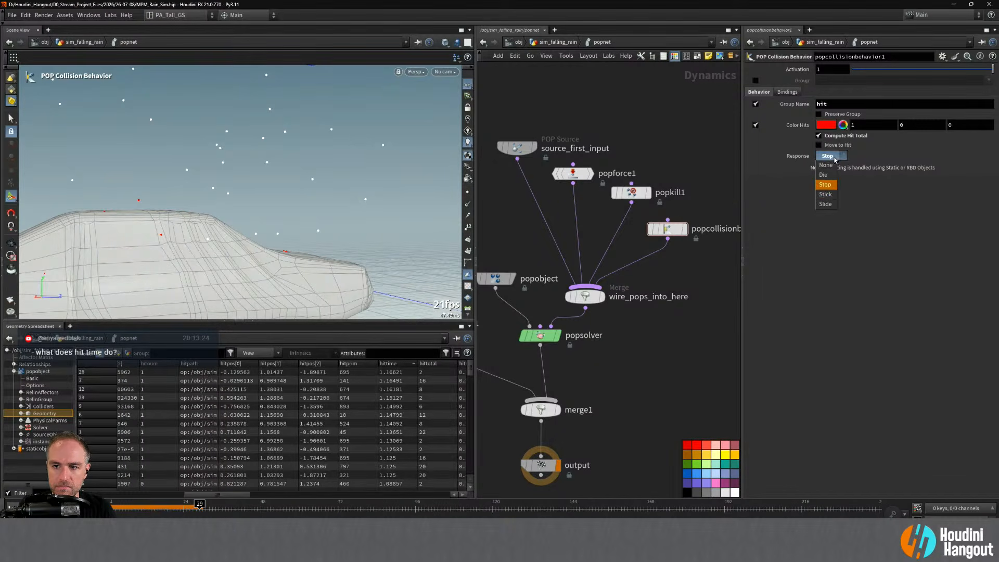
left_click(827, 194)
left_click(823, 147)
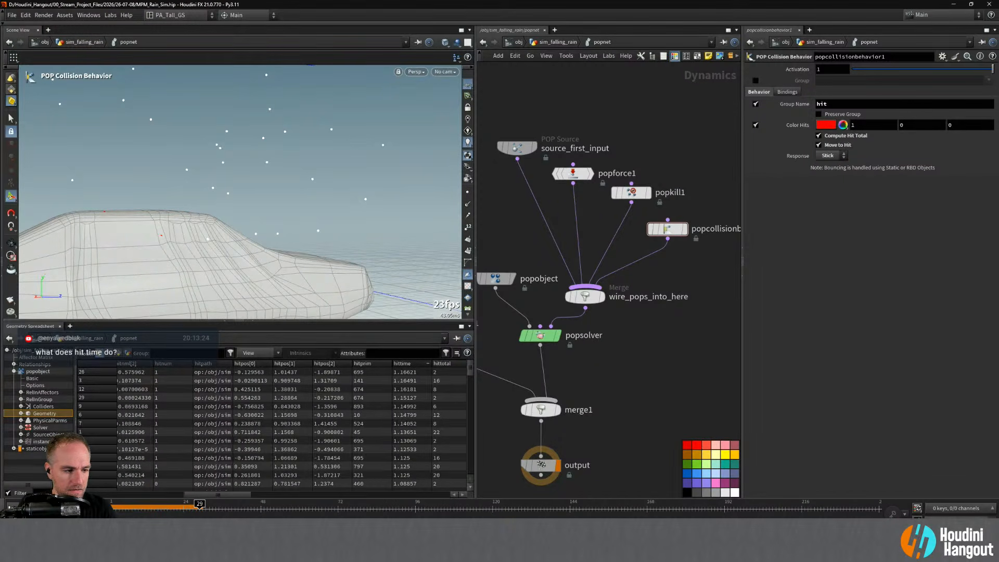
left_click(13, 506)
left_click(43, 507)
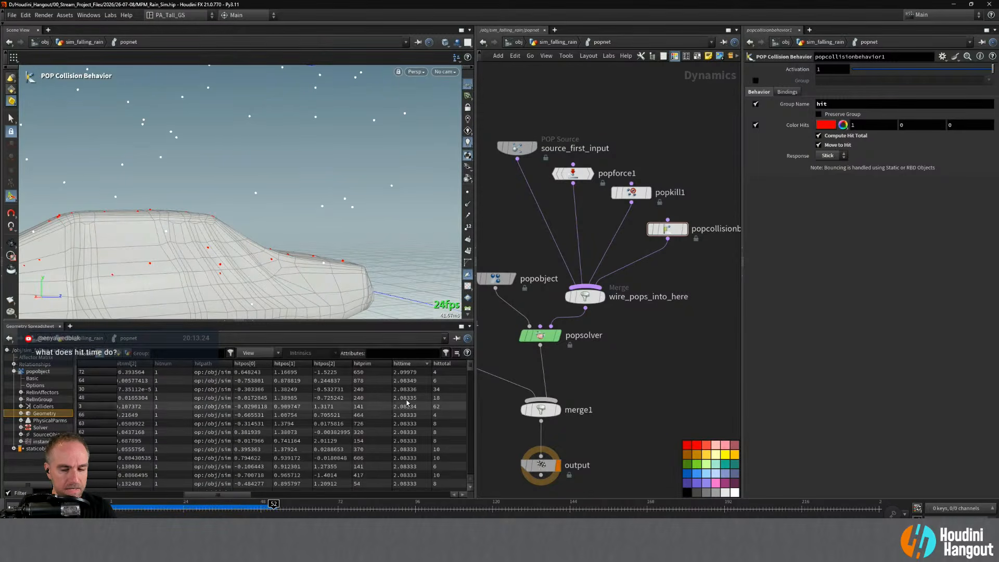
- Set the popcollisionbehavior1 Response to Stop and replay the simulation from the first frame
left_click(828, 155)
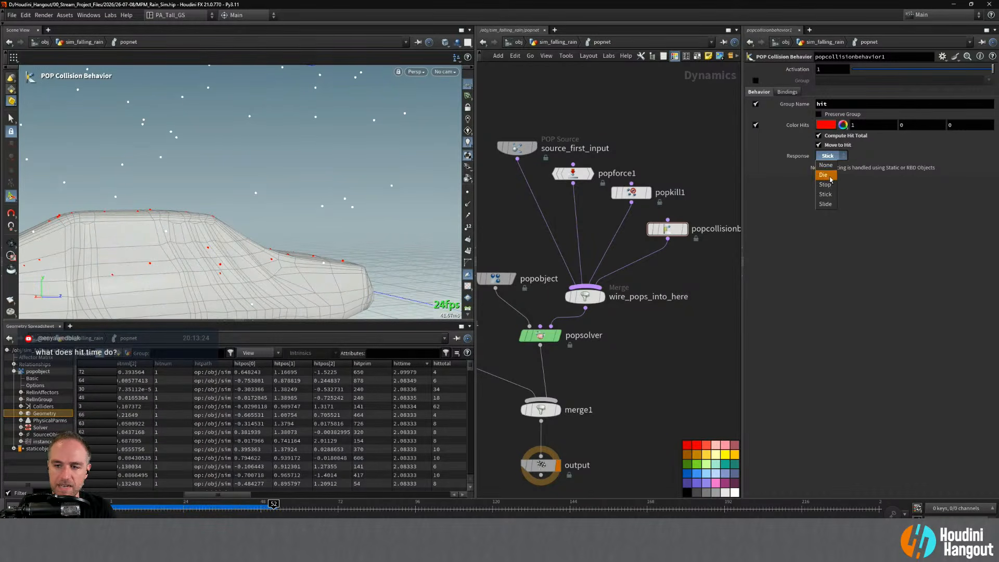
left_click(825, 184)
key("ctrl+Up")
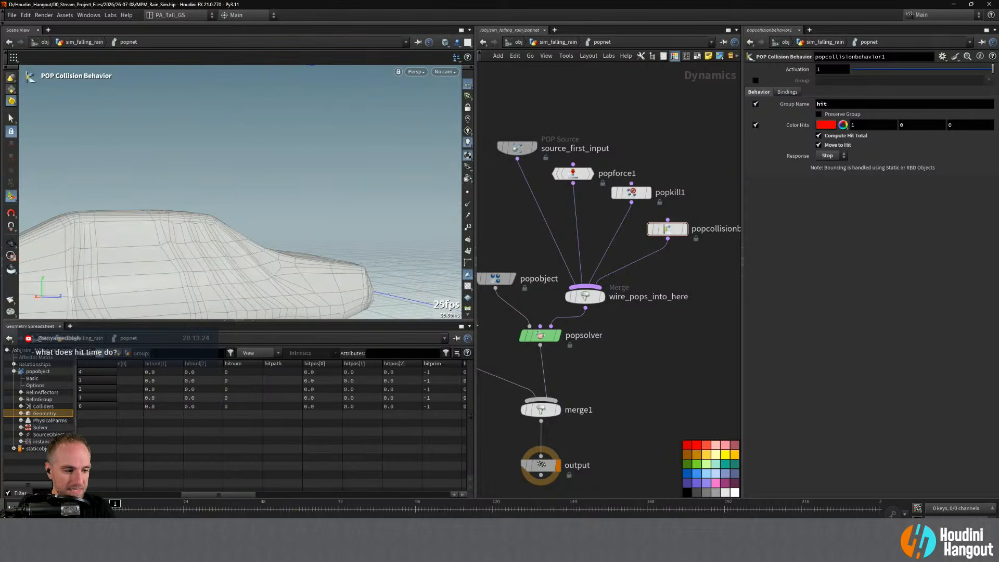
key("Up")
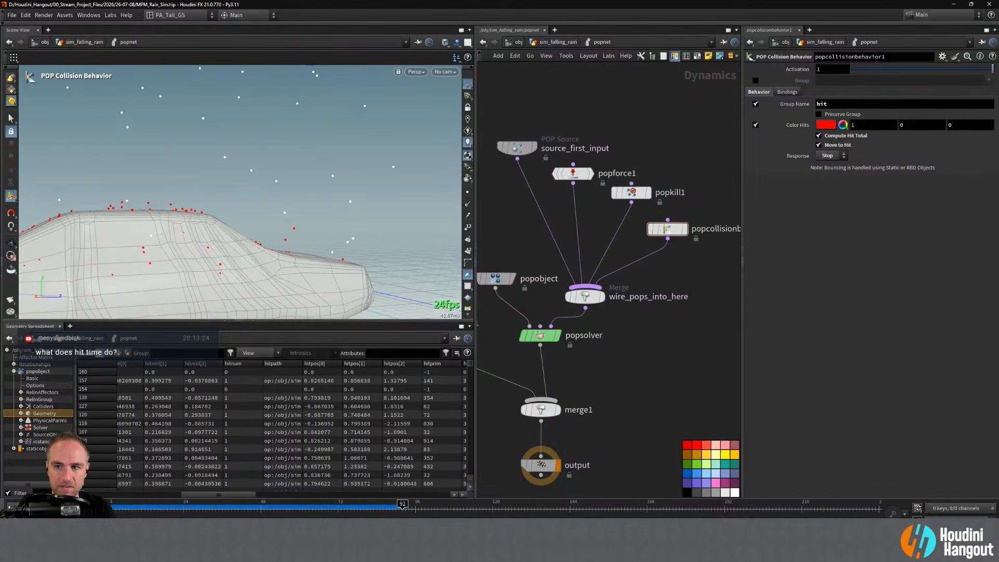
- Disable Move to Hit, replay the simulation, and check the hittime and hittotal columns while scrubbing back to frame 34
left_click(818, 144)
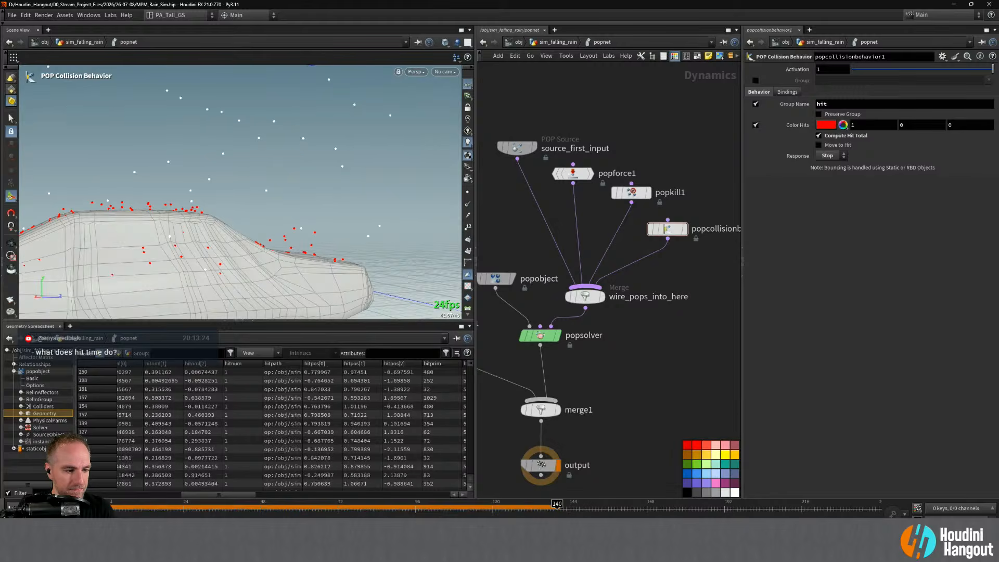
key("ctrl+Up")
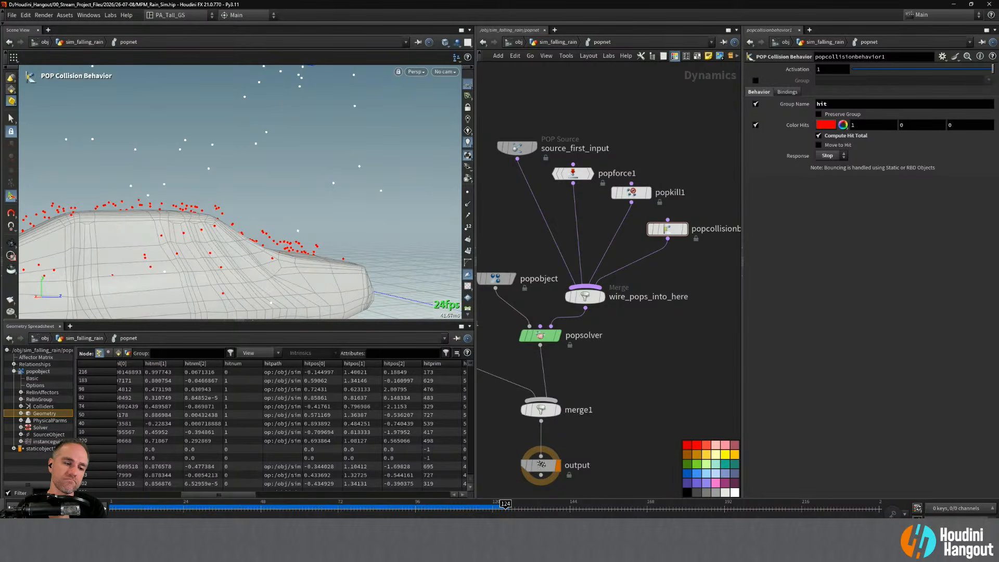
left_click_drag(233, 496, 260, 497)
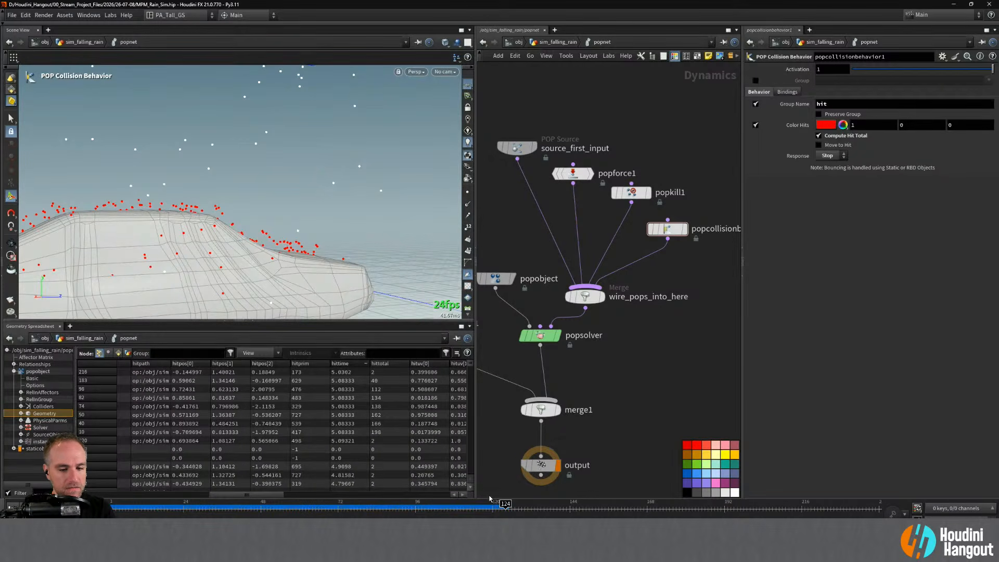
left_click_drag(505, 504, 217, 506)
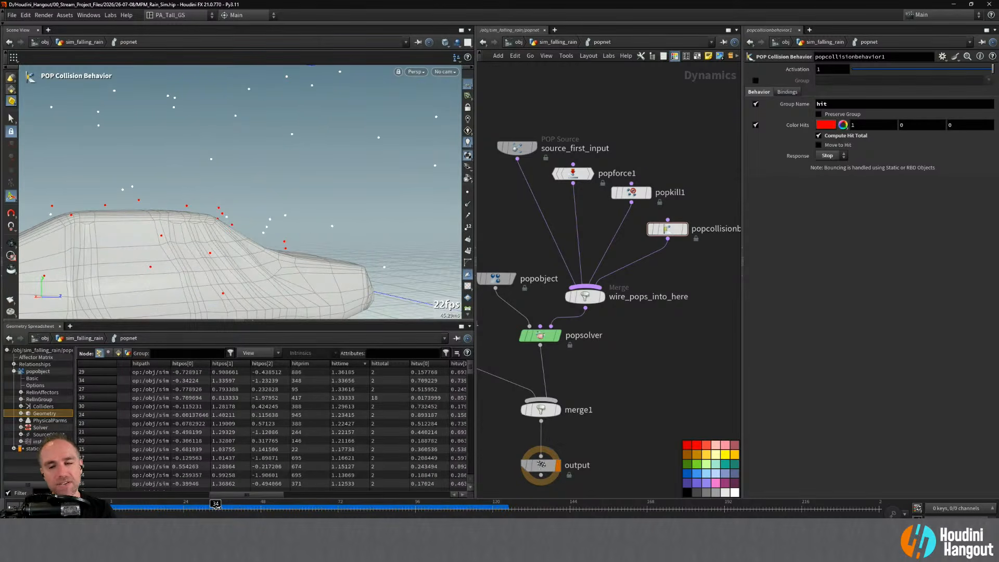
- Disable Compute Hit Total on popcollisionbehavior1, re-simulate to frame 52, and check the hit attributes in the geometry spreadsheet
left_click(819, 136)
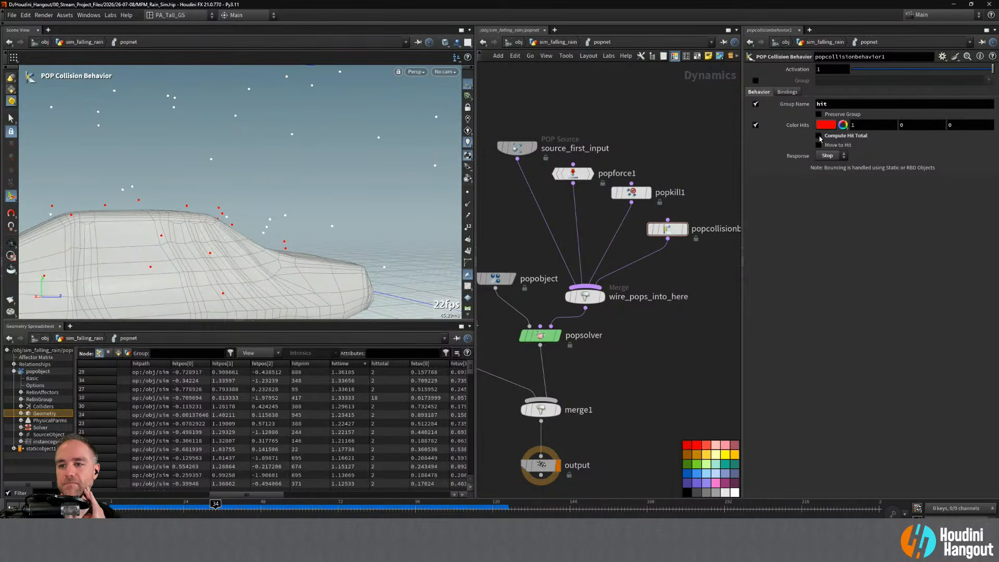
left_click(121, 505)
left_click_drag(122, 504, 273, 504)
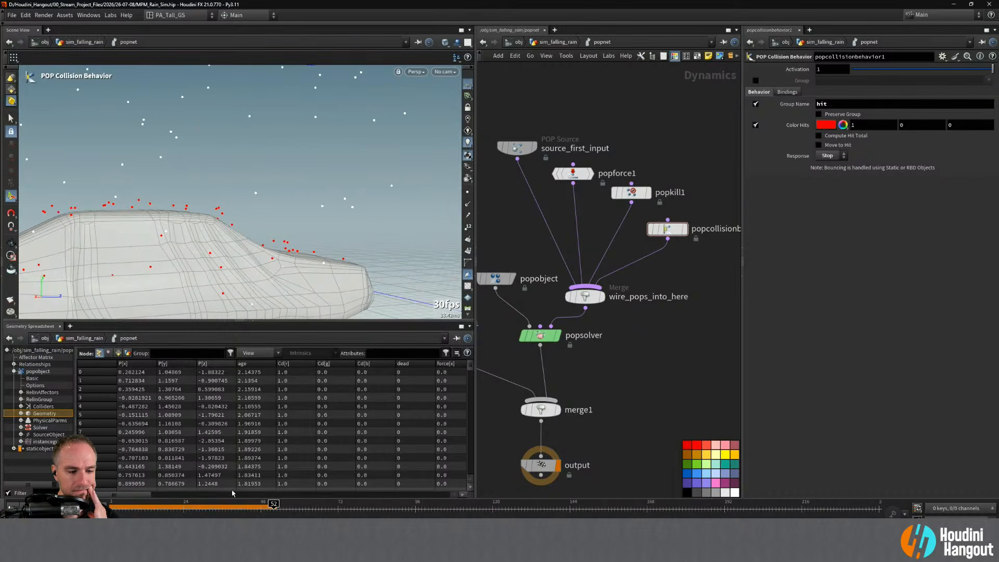
left_click_drag(133, 495, 232, 495)
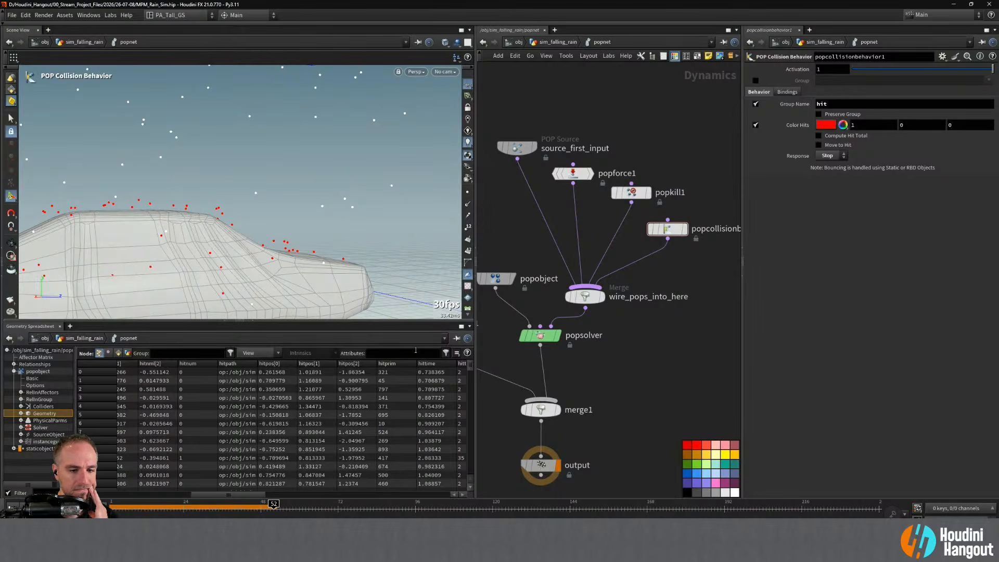
- Filter the geometry spreadsheet attributes to show only hittime and hitnum
type("hi")
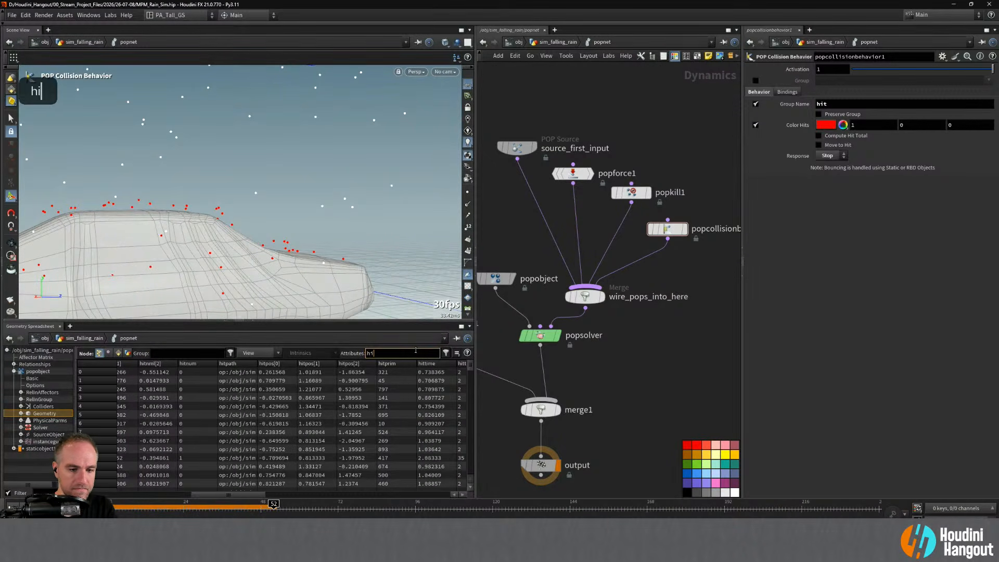
type("ttime")
key("Return")
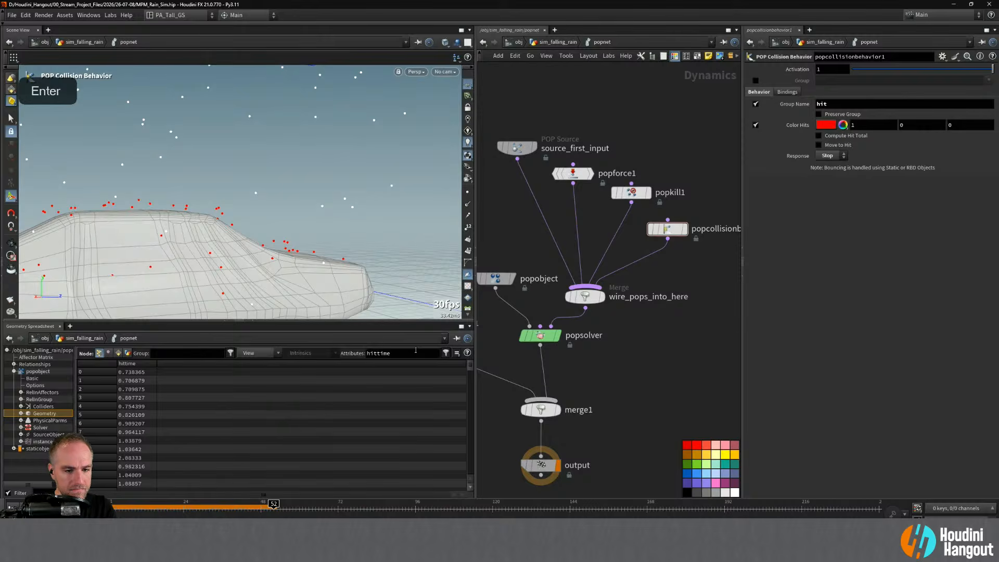
left_click(416, 351)
type("hit")
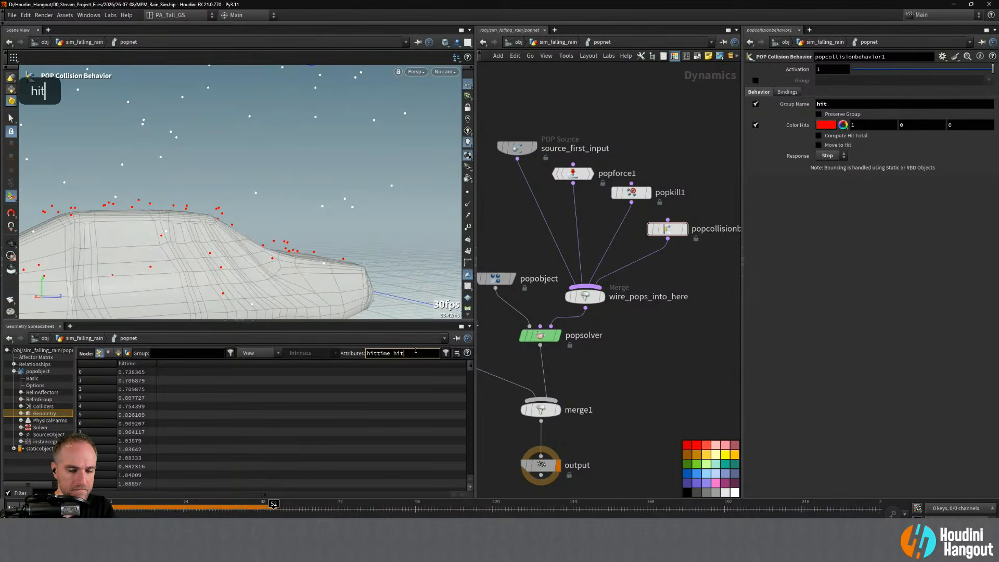
type("num")
key("Return")
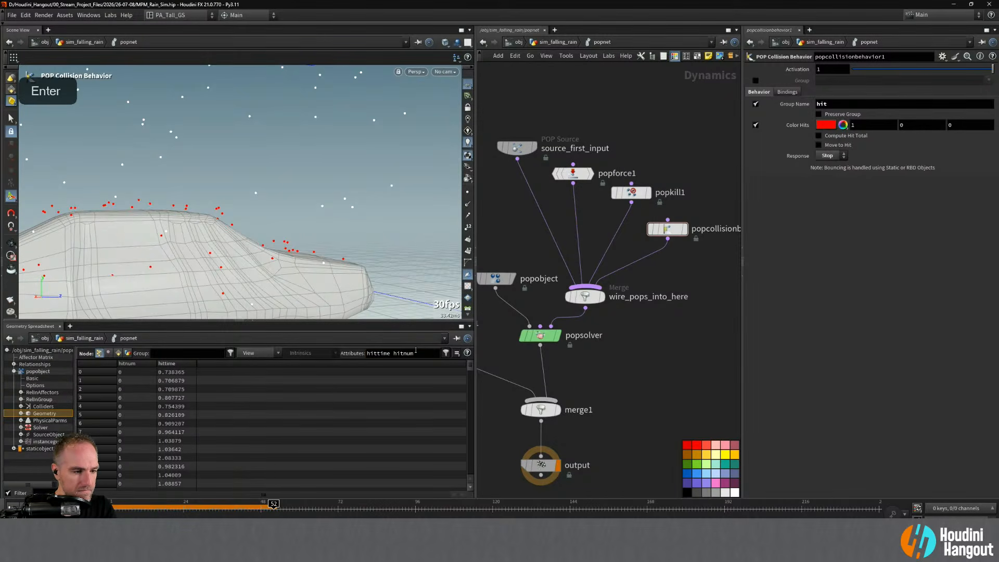
- Scrub back and forth through the simulation to examine how hittime and hitnum change for each particle
left_click_drag(272, 507, 281, 505)
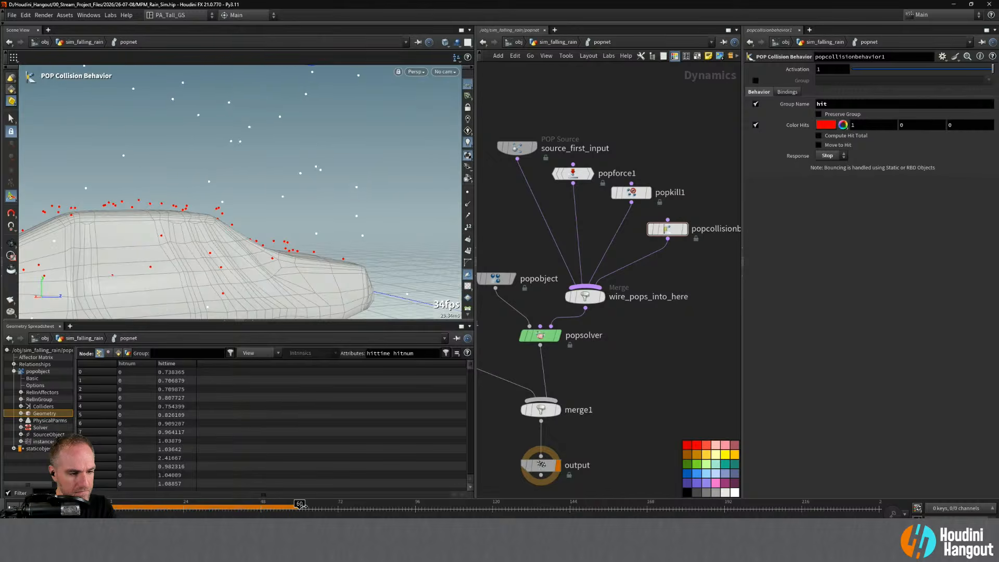
mouse_move(401, 513)
left_mouse_down()
mouse_move(146, 508)
mouse_move(219, 509)
left_mouse_up()
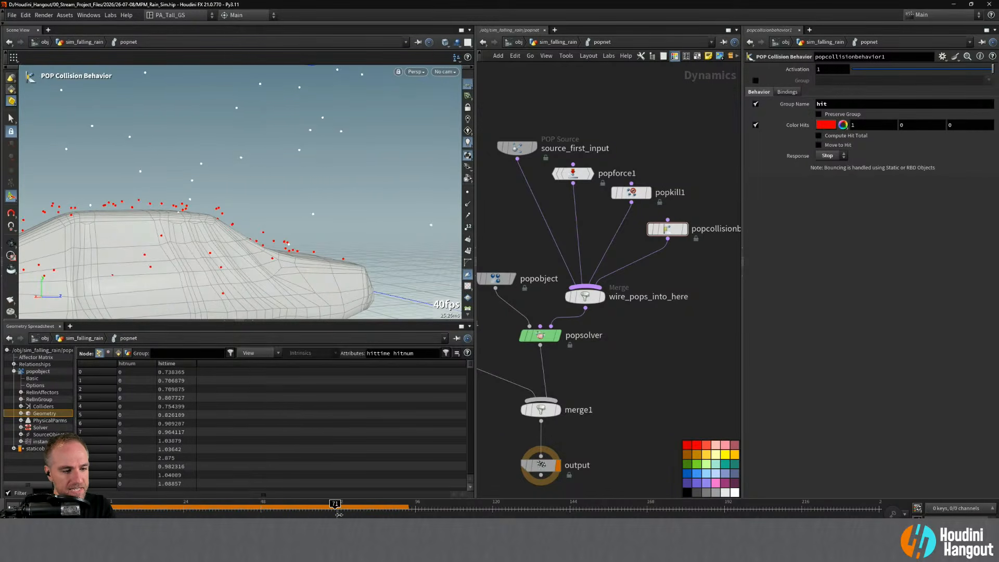
mouse_move(204, 513)
left_mouse_down()
mouse_move(172, 513)
mouse_move(237, 515)
left_mouse_up()
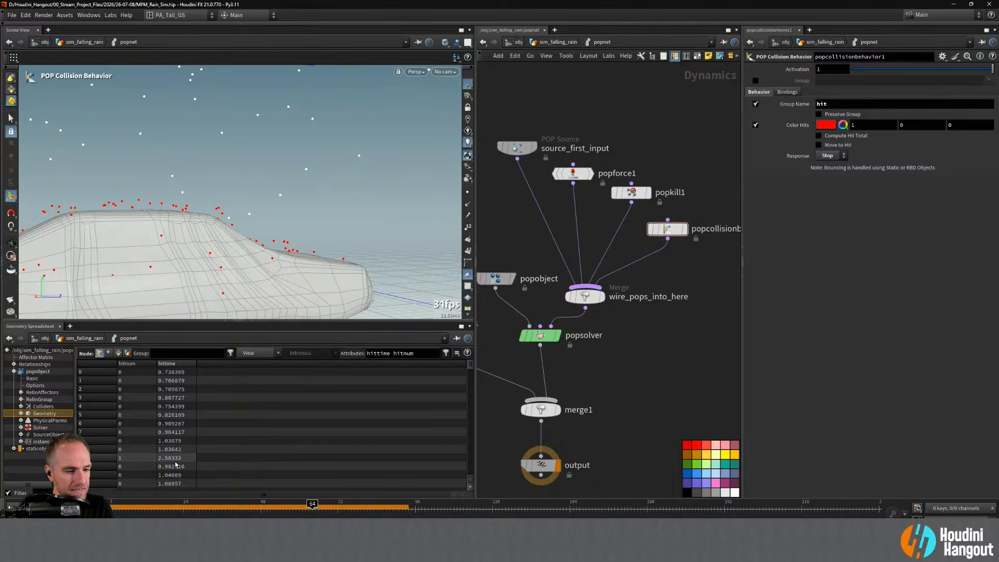
- Display point numbers in the viewport and view the particles on the car roof up close
left_click_drag(187, 234, 194, 223, "alt")
right_click_drag(194, 223, 221, 250, "alt")
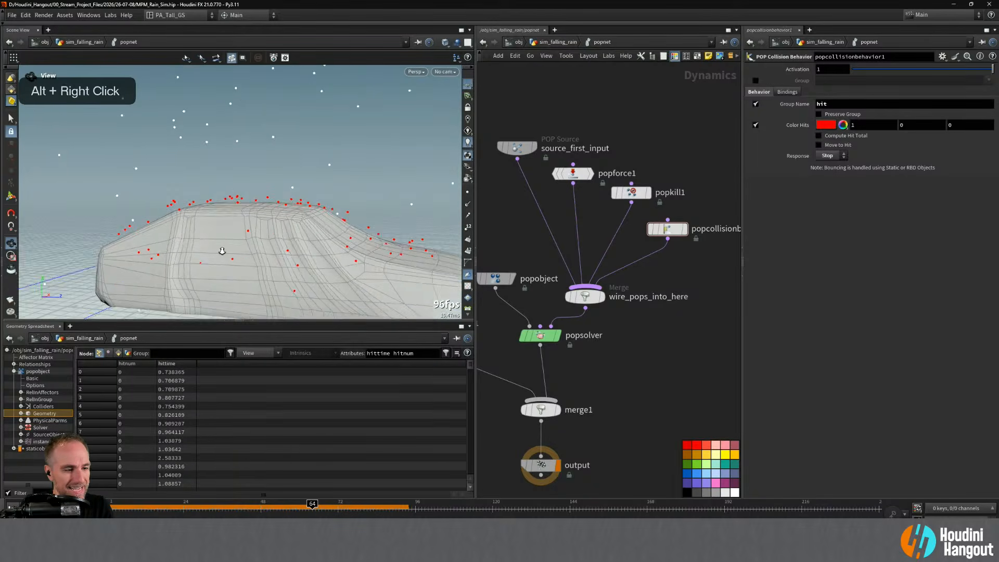
left_click_drag(221, 250, 255, 258, "alt")
left_click(468, 228)
right_click_drag(229, 234, 337, 160, "alt")
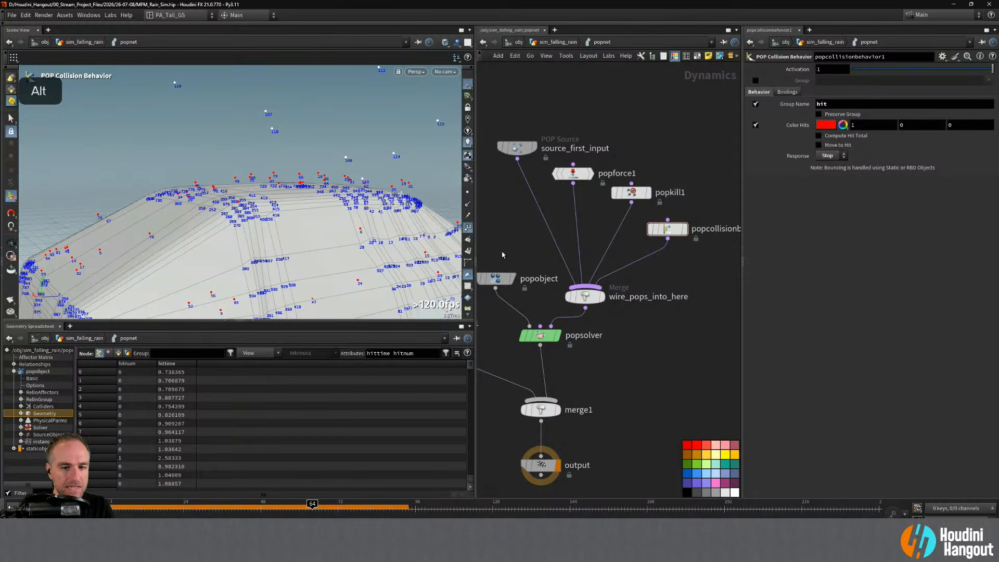
- Turn off Display Geometry on the staticobject1 collider
middle_click_drag(502, 255, 689, 240, "alt")
left_click(592, 309)
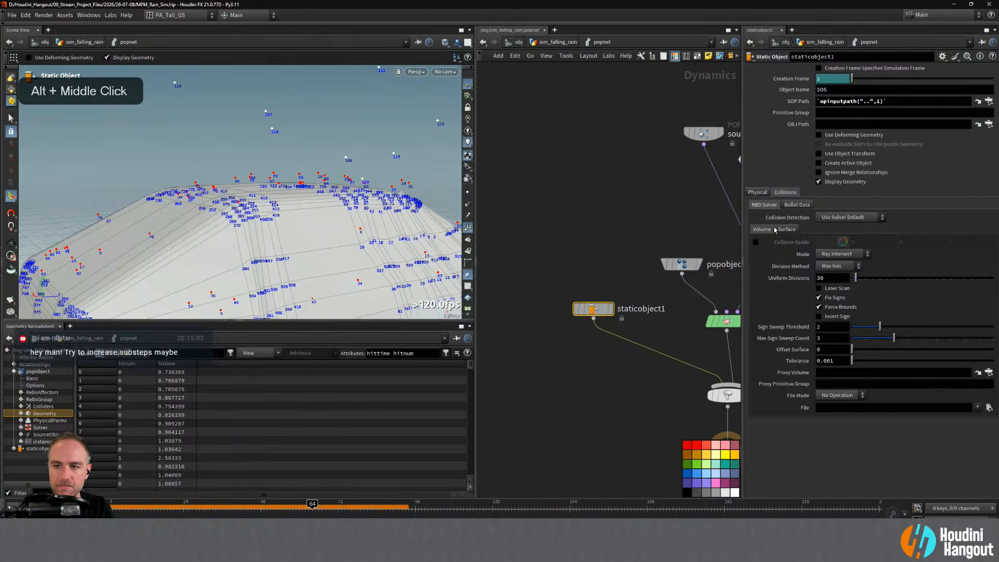
left_click(818, 181)
- Scrub back to the early frames and sort the geometry spreadsheet by hittime to inspect the first particle hits
left_click_drag(402, 222, 349, 195, "alt")
left_click_drag(276, 505, 151, 517)
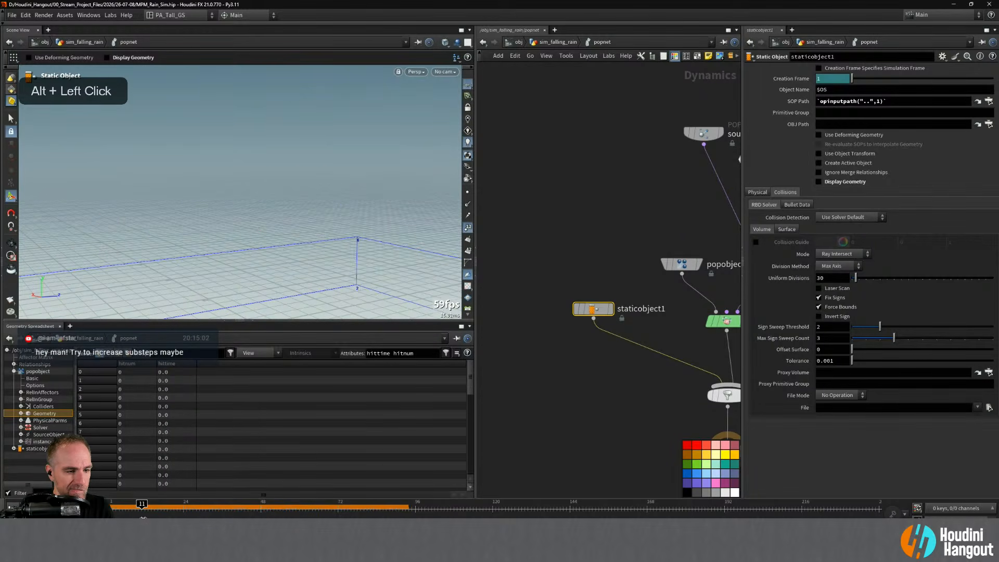
double_click(138, 365)
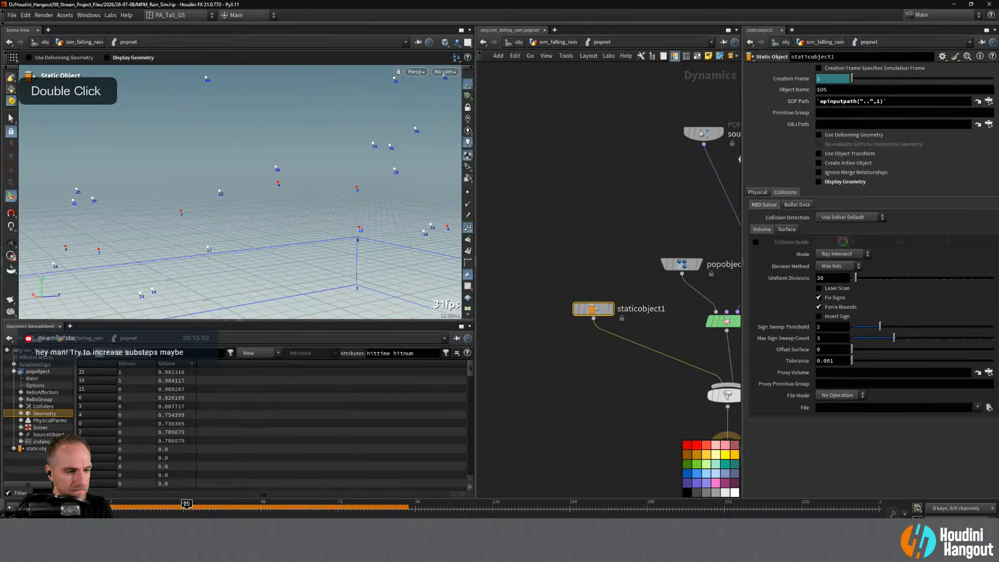
- Step through the frames around the first impacts, sort the geometry spreadsheet by hitnum to examine the hits, and return to frame 1
left_click_drag(192, 502, 189, 503)
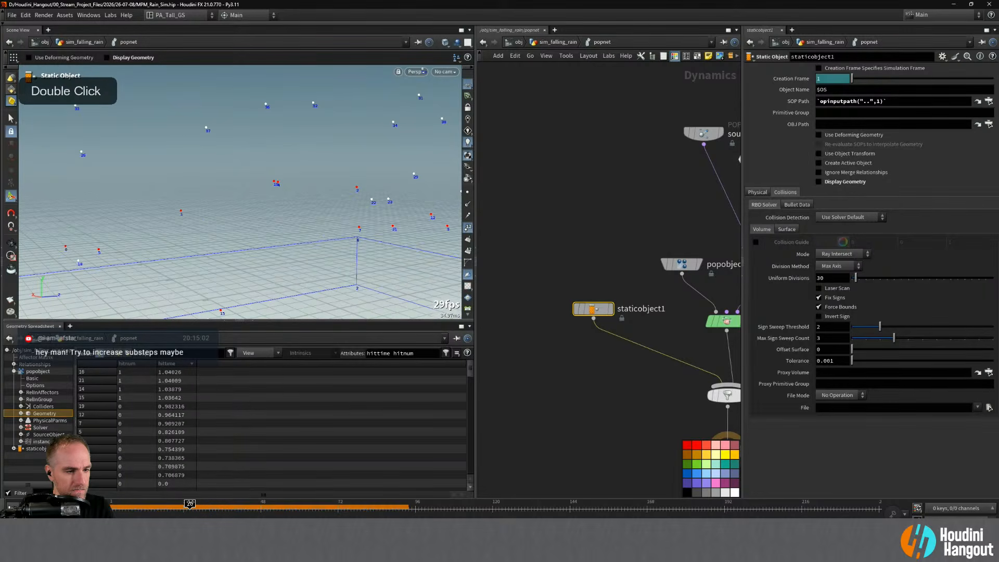
key("Right")
key("Left")
key("Right")
key("Right")
key("Left")
left_click(134, 364)
left_click(133, 365)
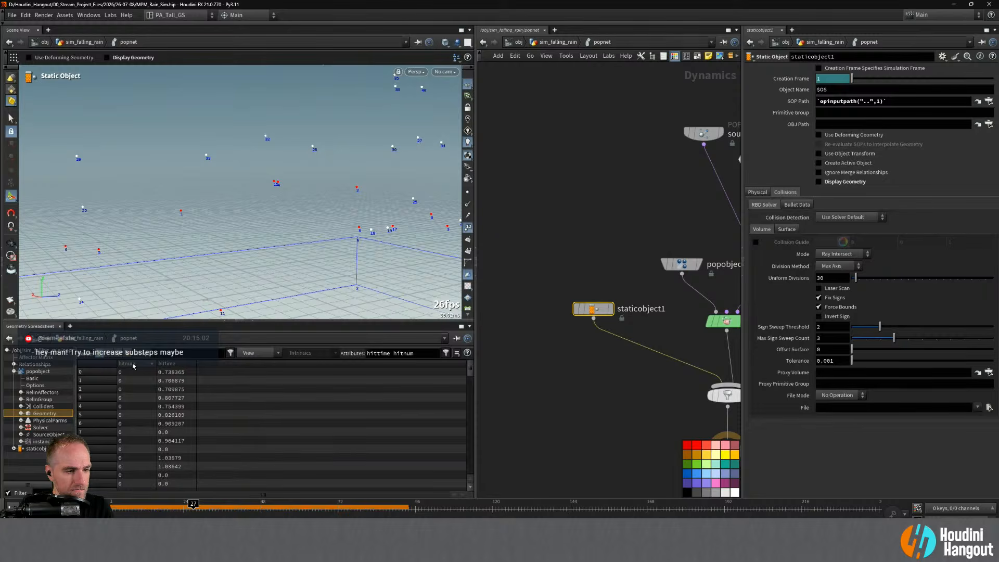
left_click(133, 364)
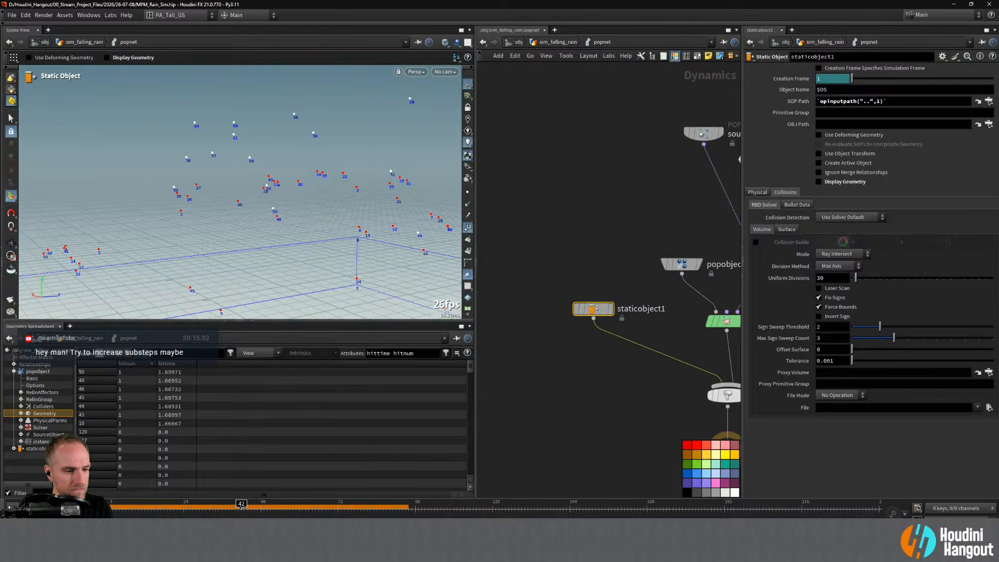
mouse_move(241, 507)
left_mouse_down()
mouse_move(298, 513)
mouse_move(110, 508)
left_mouse_up()
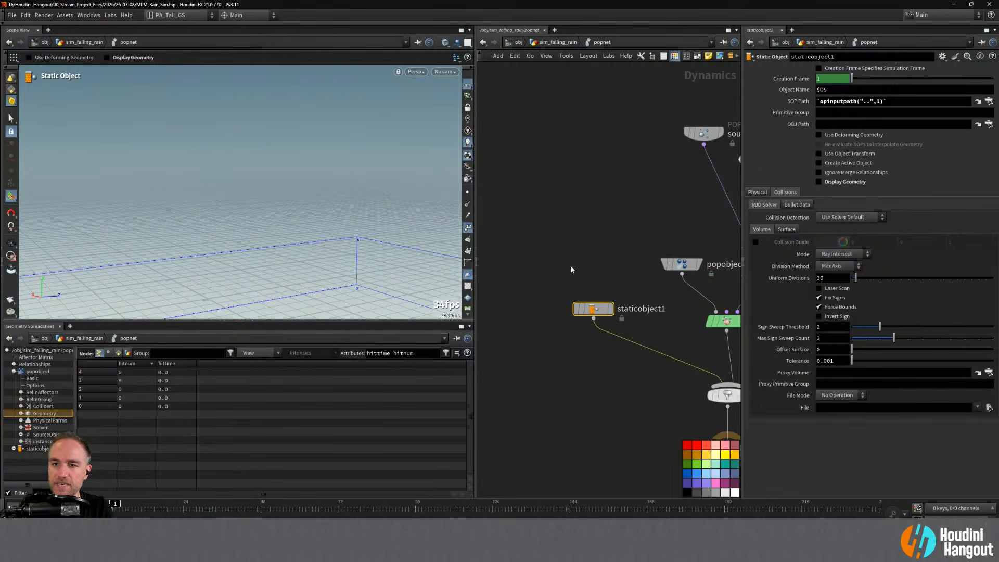
- Check the popsolver substep settings, try Move to Hit on popcollisionbehavior1, and play the simulation
middle_click_drag(675, 236, 588, 219)
right_click_drag(588, 219, 583, 188)
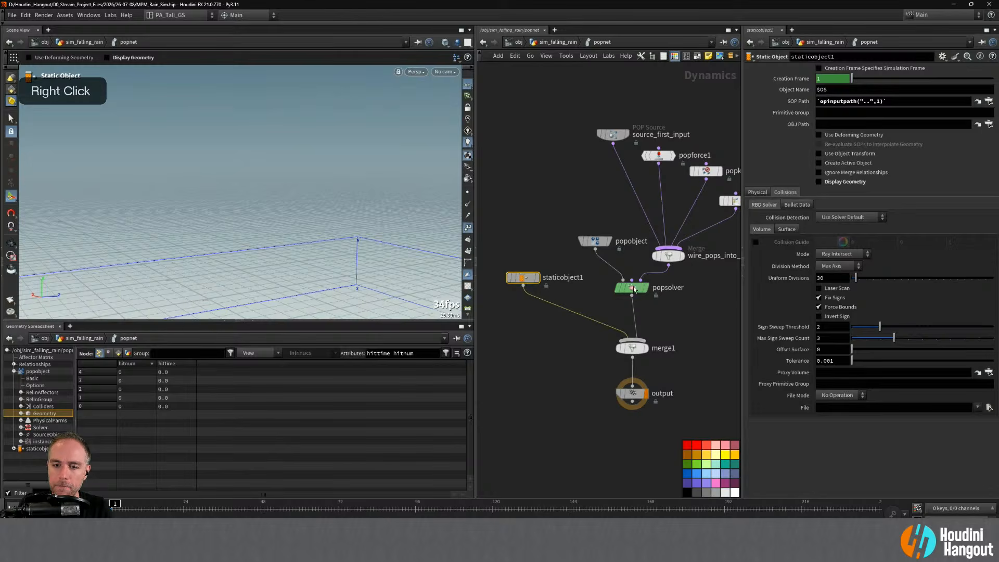
left_click(633, 289)
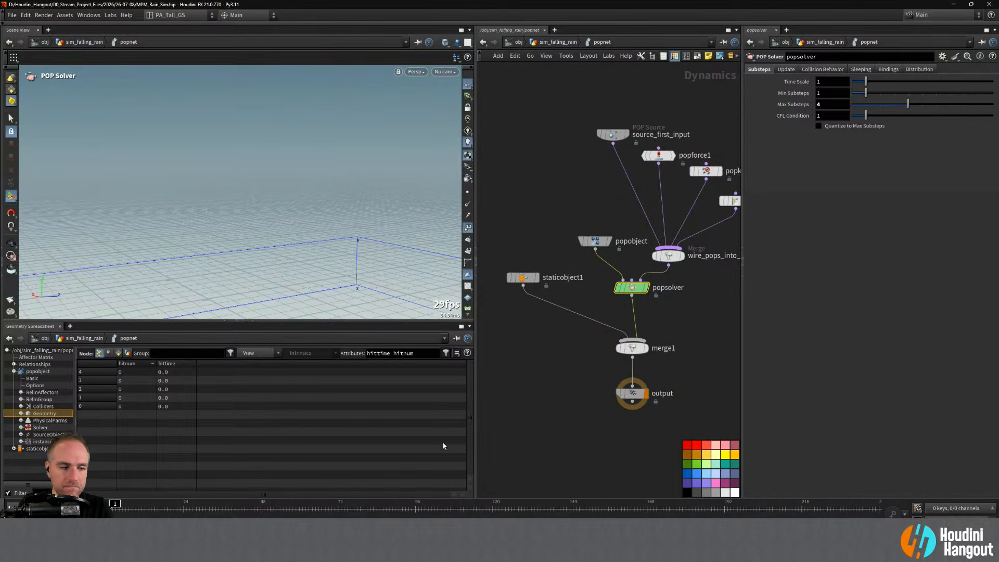
middle_click_drag(689, 310, 610, 346)
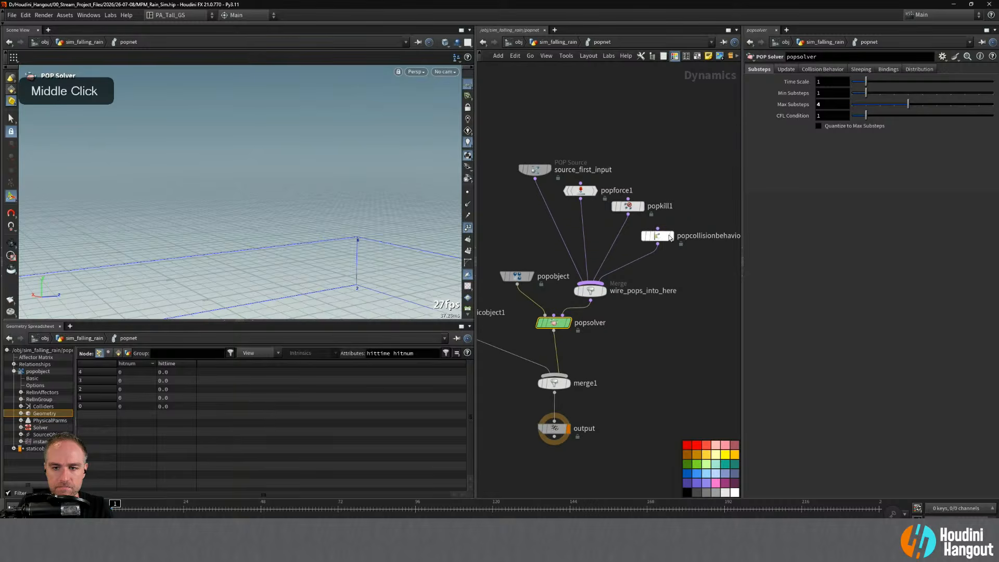
left_click(657, 236)
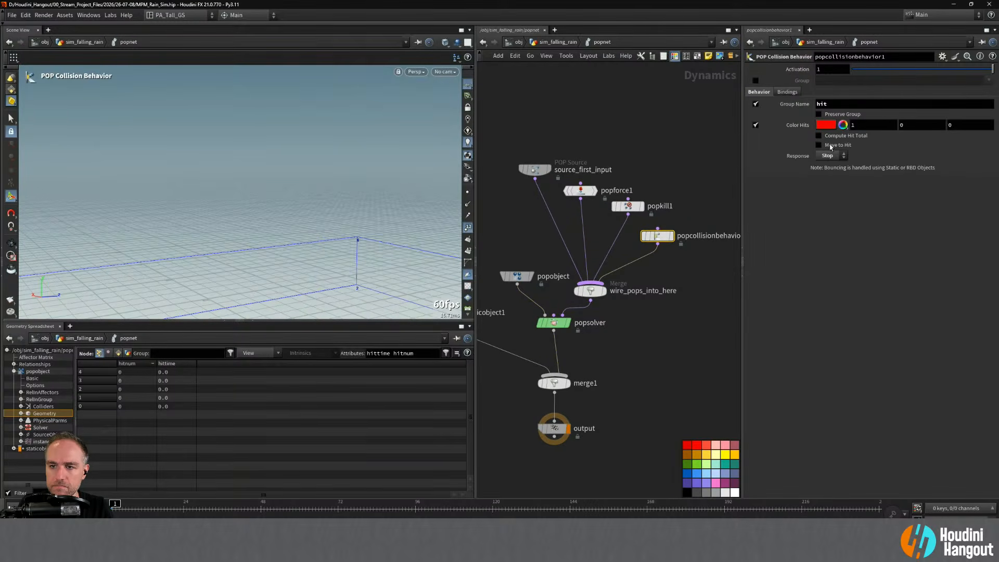
key("Up")
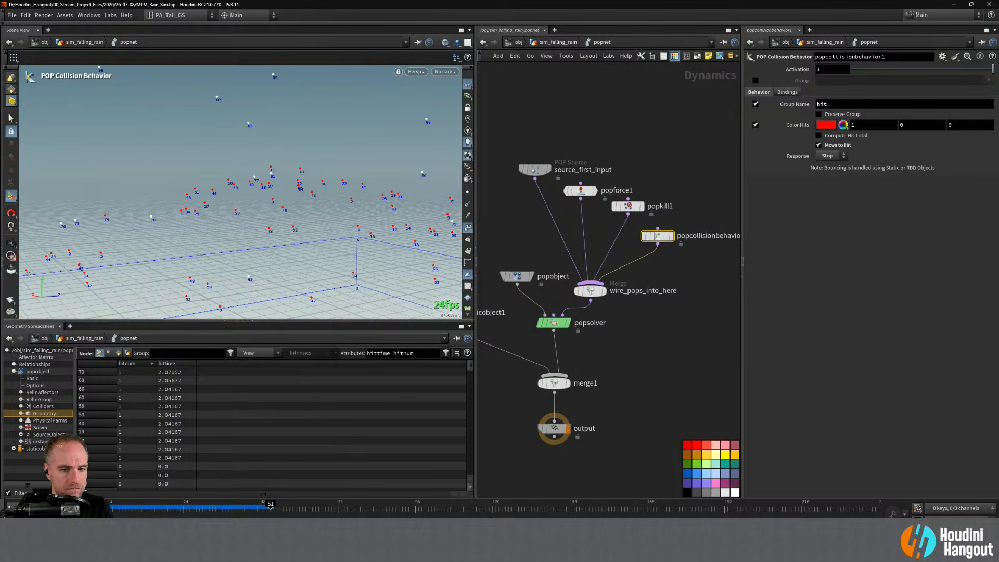
- Turn on Display Geometry for staticobject1, hide the viewport point numbers, and scrub the frames to inspect the particle hits on the car
middle_click_drag(612, 379, 681, 381, "alt")
left_click(512, 315)
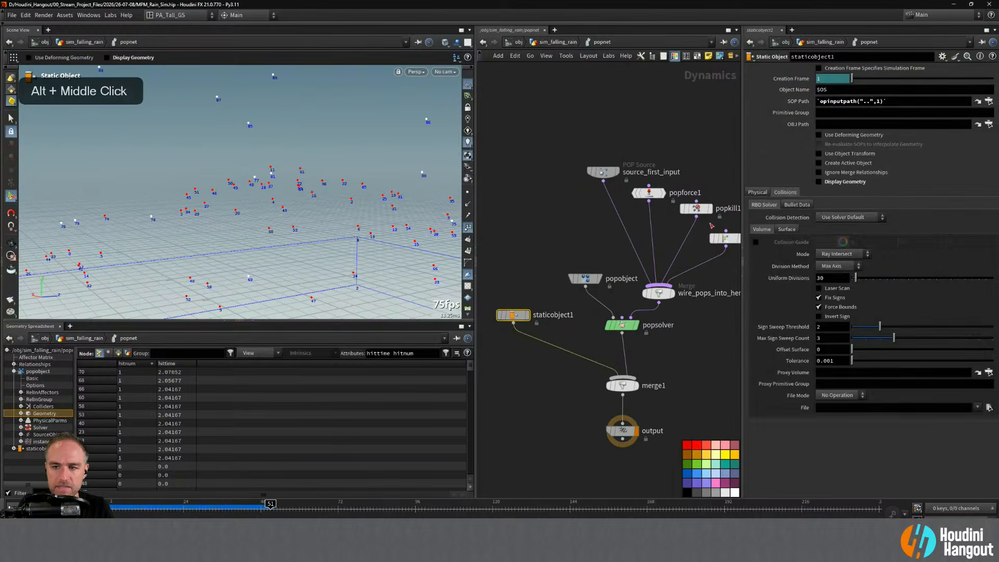
left_click(819, 183)
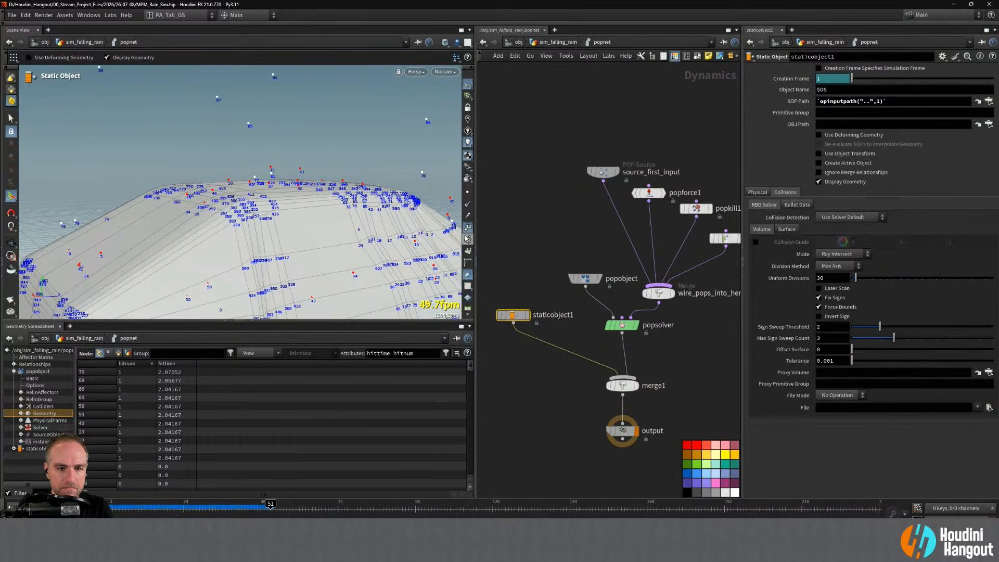
left_click(468, 227)
left_click_drag(370, 199, 282, 200, "alt")
middle_click_drag(282, 200, 273, 209, "alt")
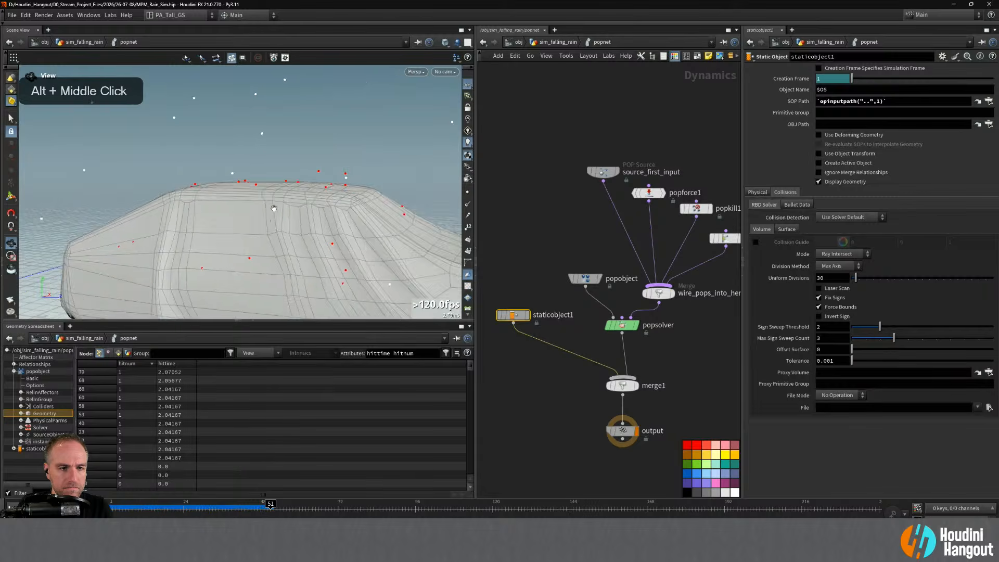
left_click_drag(274, 208, 233, 234, "alt")
left_click_drag(151, 509, 229, 517)
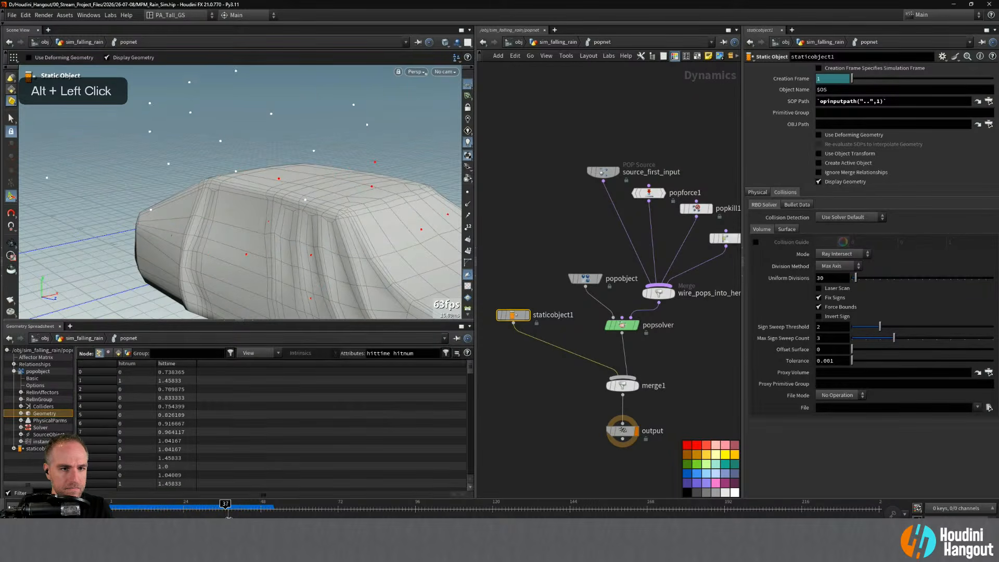
- Turn off Move to Hit and set Response to None on popcollisionbehavior1, and replay the simulation to inspect the bouncing particles
middle_click_drag(725, 344, 630, 371, "alt")
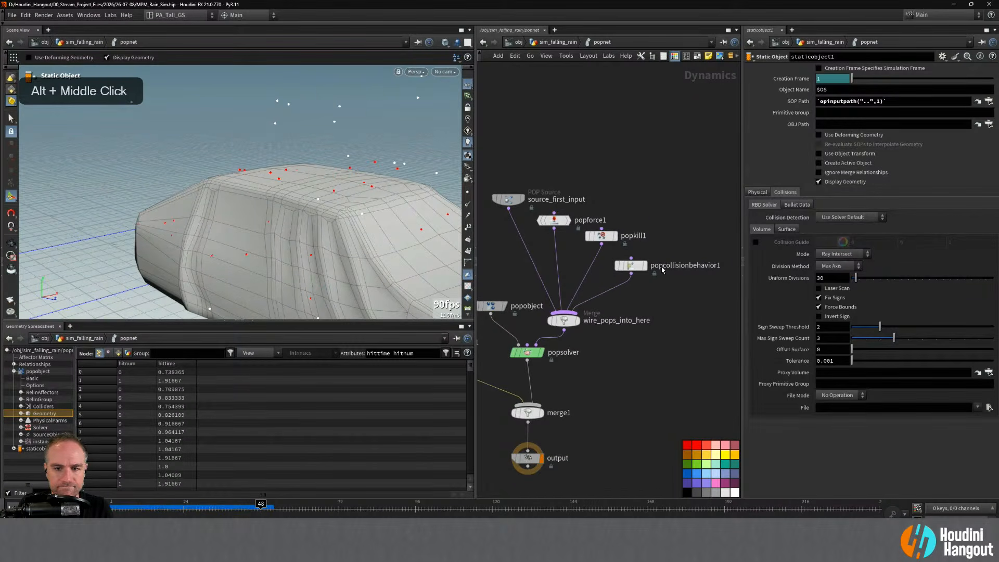
left_click(631, 266)
left_click(825, 154)
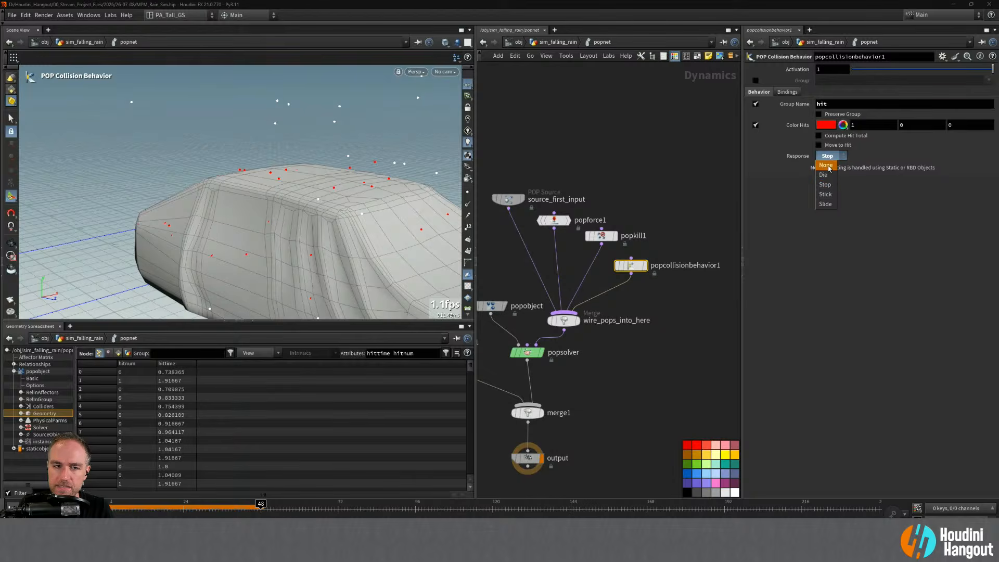
left_click(827, 154)
key("ctrl+Up")
key("Up")
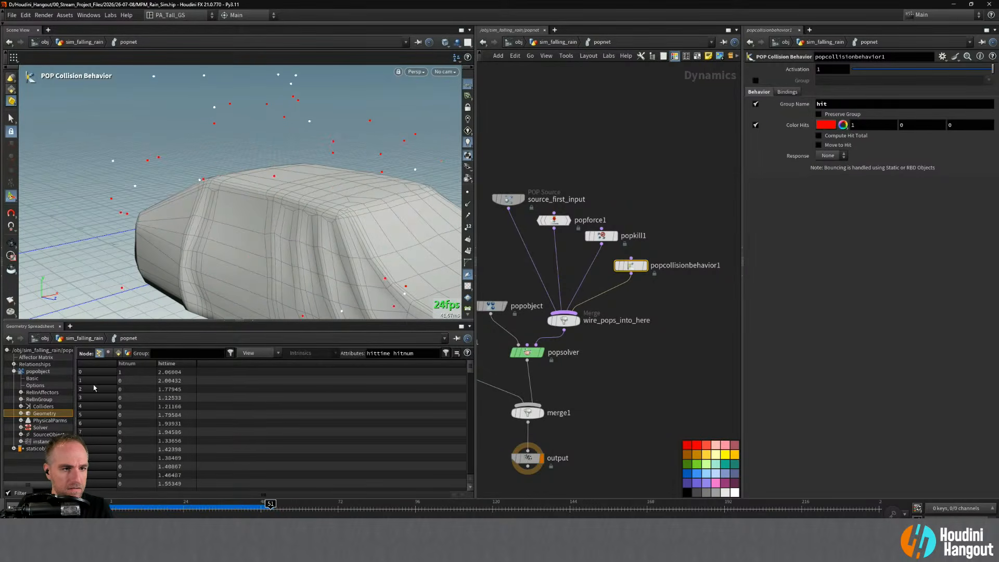
mouse_move(264, 183)
right_mouse_down("alt")
mouse_move(257, 189)
mouse_move(271, 191)
right_mouse_up("alt")
left_click_drag(271, 191, 236, 192, "alt")
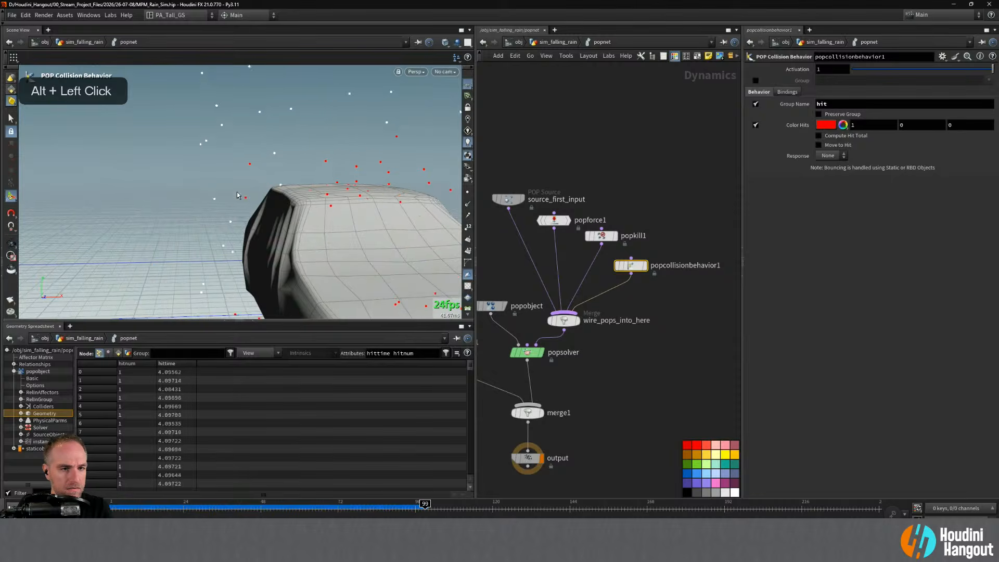
key("ctrl+Up")
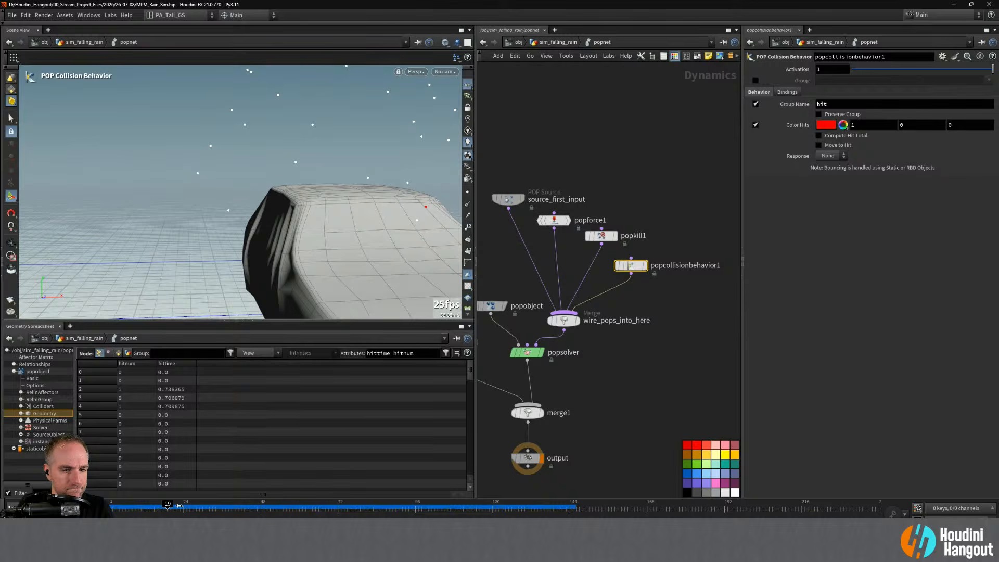
- Chain popforce1 and popcollisionbehavior1 in series below source_first_input, leaving popkill1 on its own branch into the merge
left_click_drag(633, 270, 644, 269)
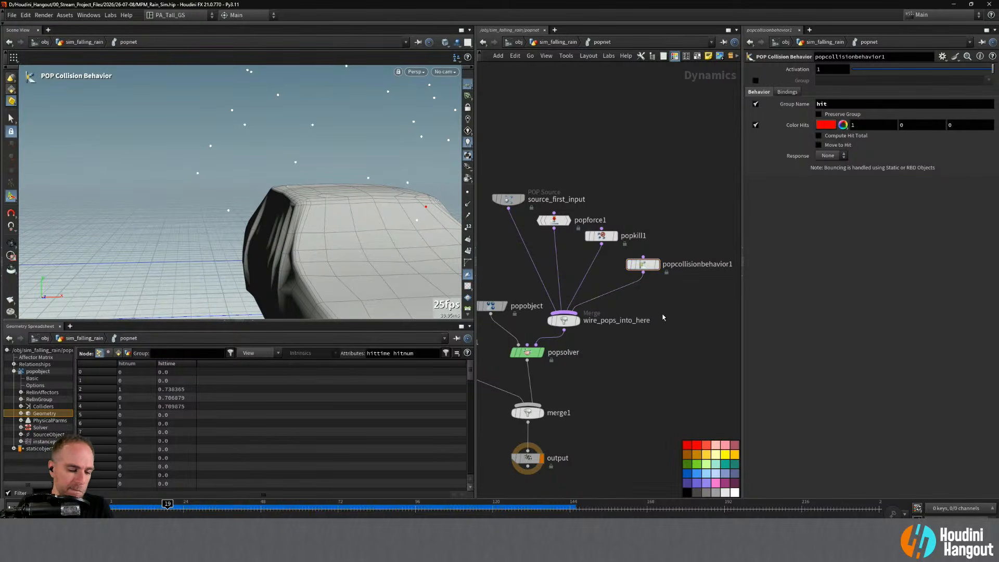
key("Tab")
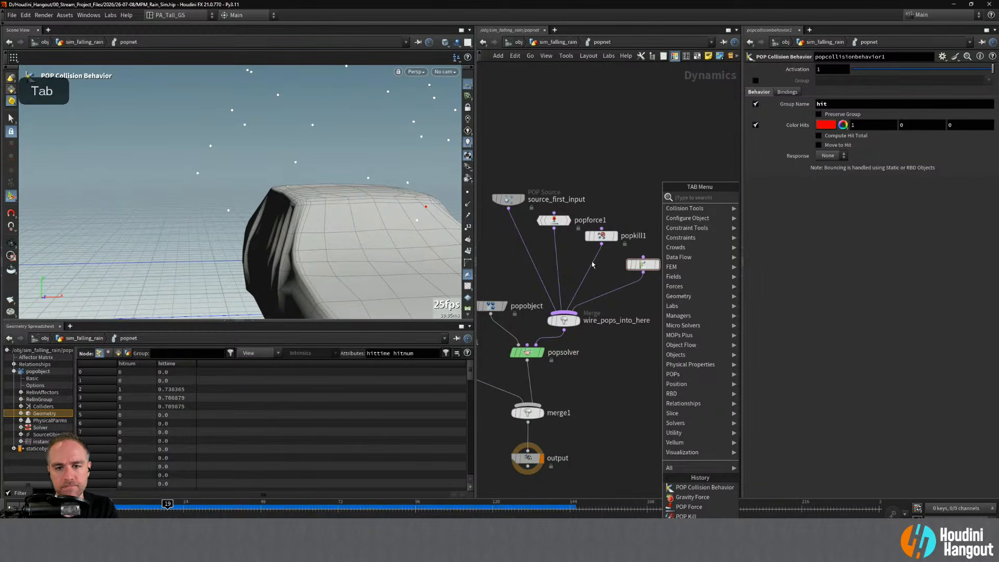
key("Escape")
left_click_drag(555, 219, 521, 235)
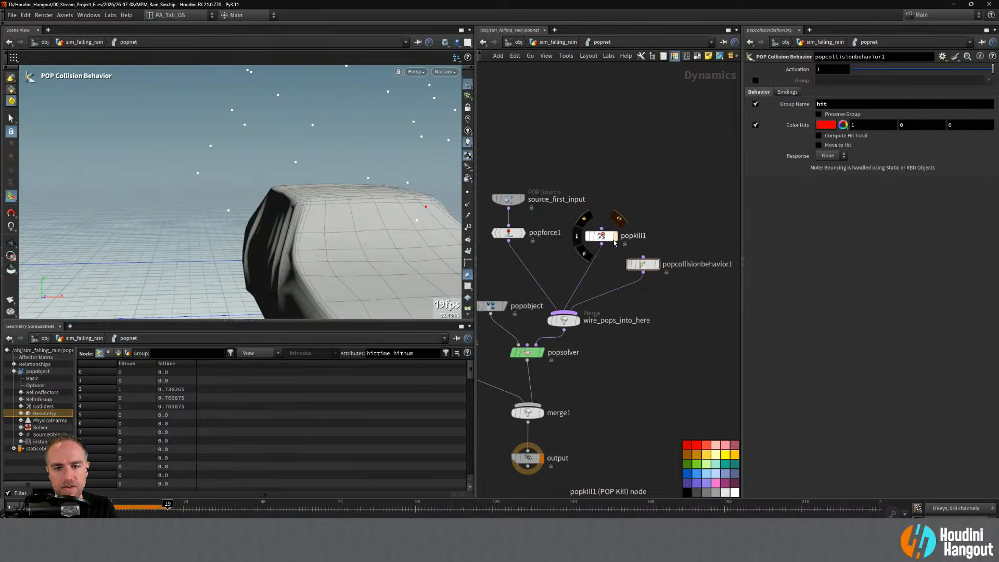
left_click_drag(610, 238, 511, 231)
left_click_drag(515, 265, 510, 259)
left_click_drag(509, 172, 524, 268)
left_click_drag(505, 202, 524, 157)
left_click(598, 174)
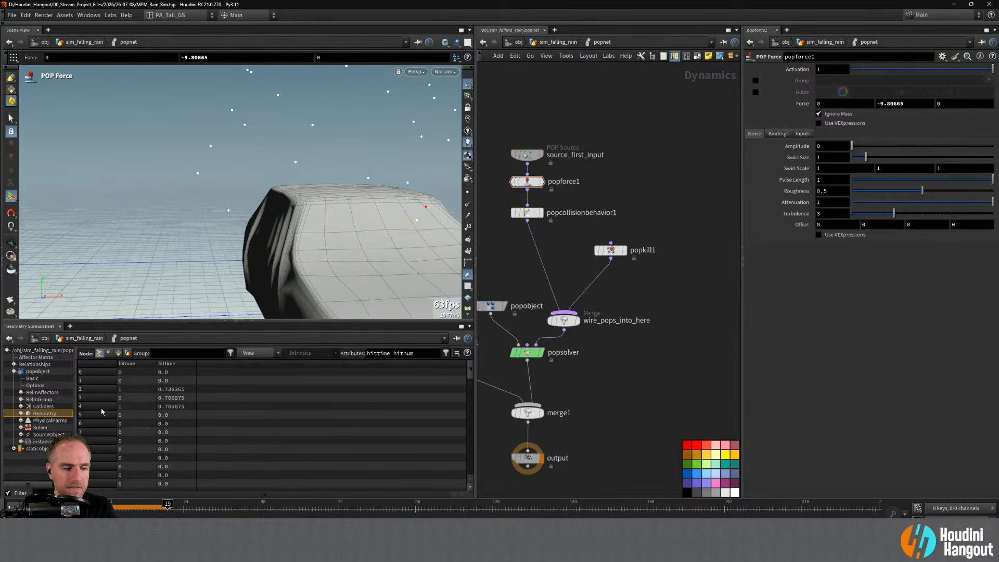
- Set popcollisionbehavior1's Response to Stop and play the simulation from the first frame, inspecting the hits on the car
left_click(12, 507)
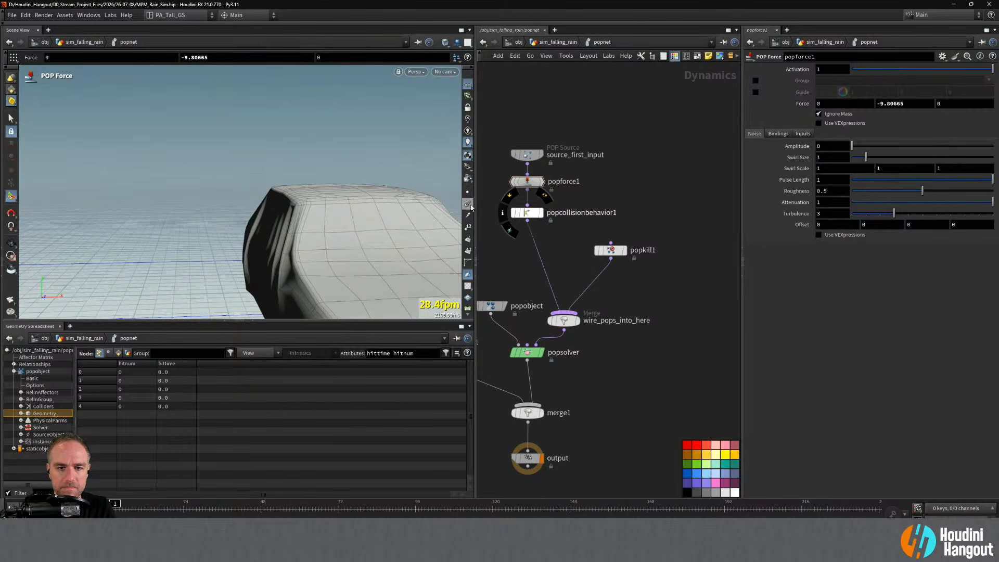
left_click(520, 212)
left_click(830, 156)
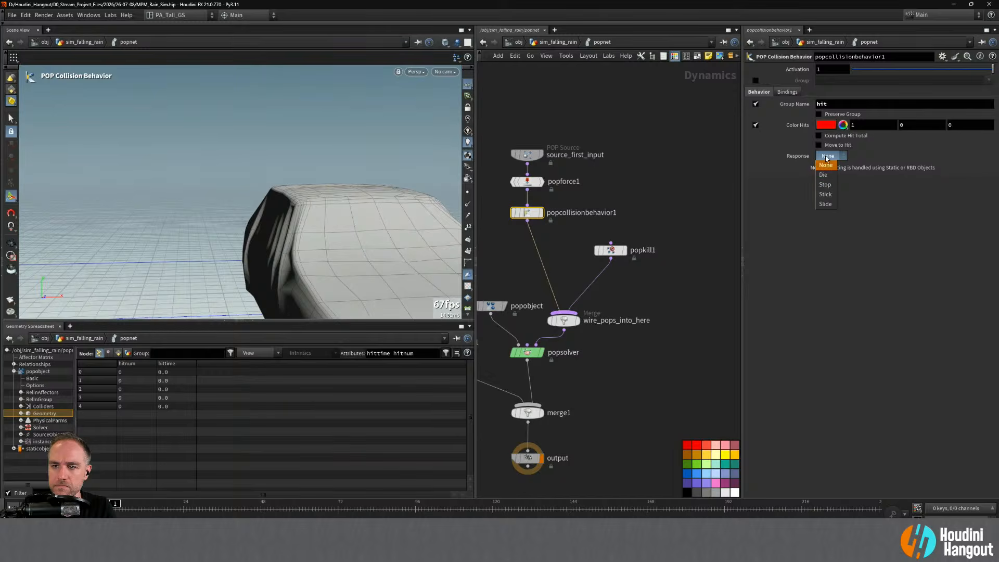
left_click(827, 185)
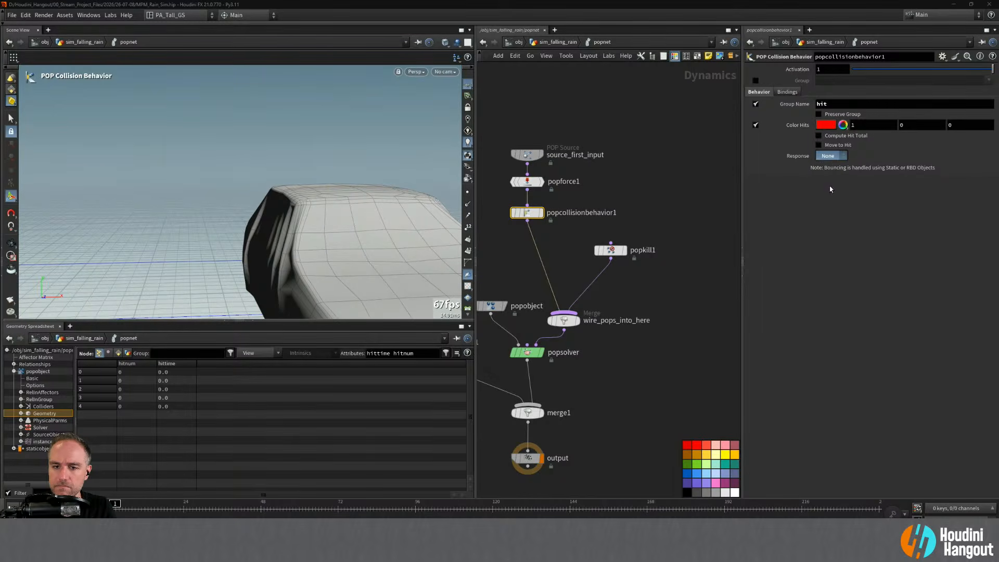
key("Up")
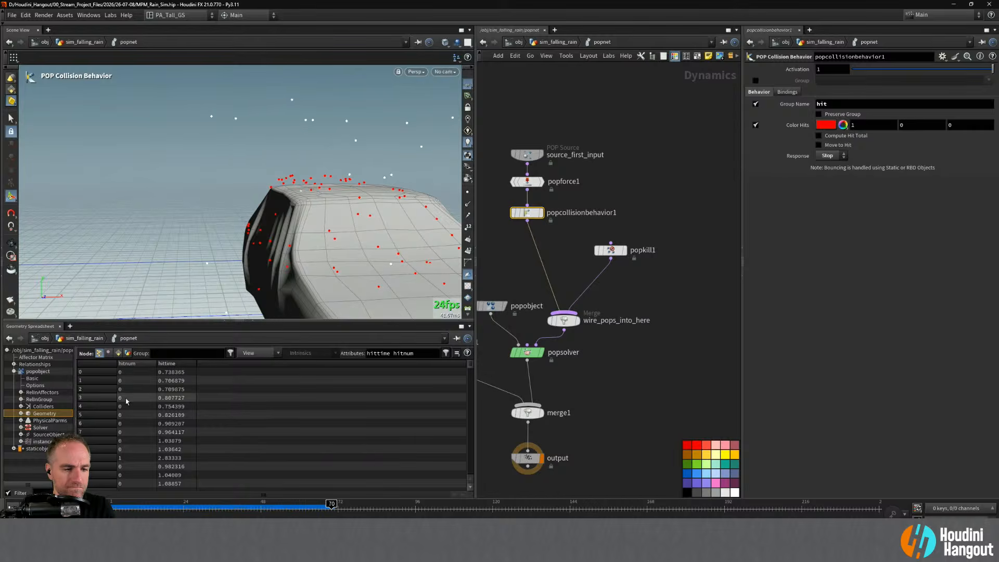
key("Up")
mouse_move(359, 207)
left_mouse_down("alt")
mouse_move(315, 207)
mouse_move(344, 209)
left_mouse_up("alt")
right_click_drag(353, 210, 353, 208, "alt")
left_click_drag(353, 208, 312, 206, "alt")
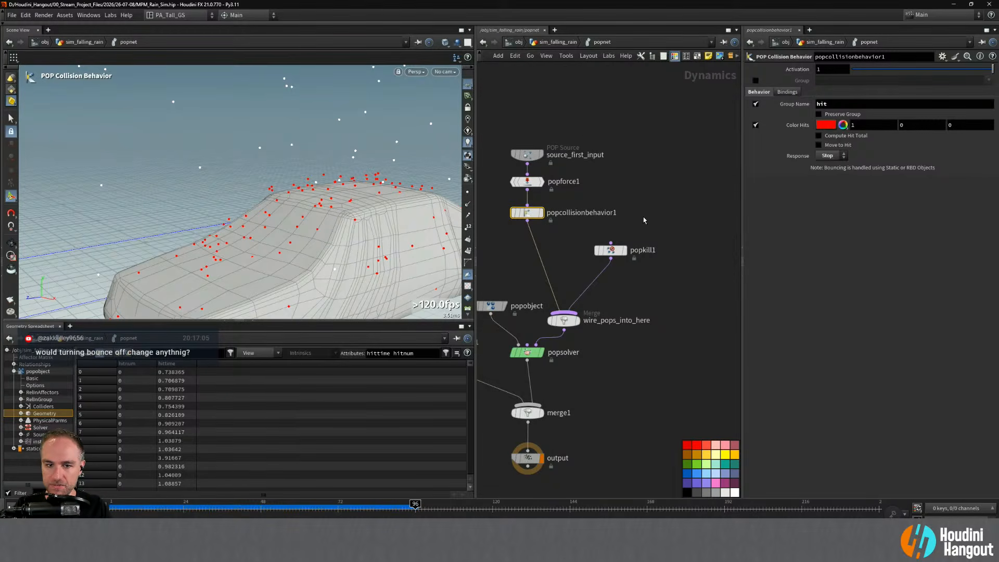
- Set the physical Bounce of staticobject1 to 0 and replay the simulation from the first frame
middle_click_drag(559, 265, 671, 204)
left_click(530, 281)
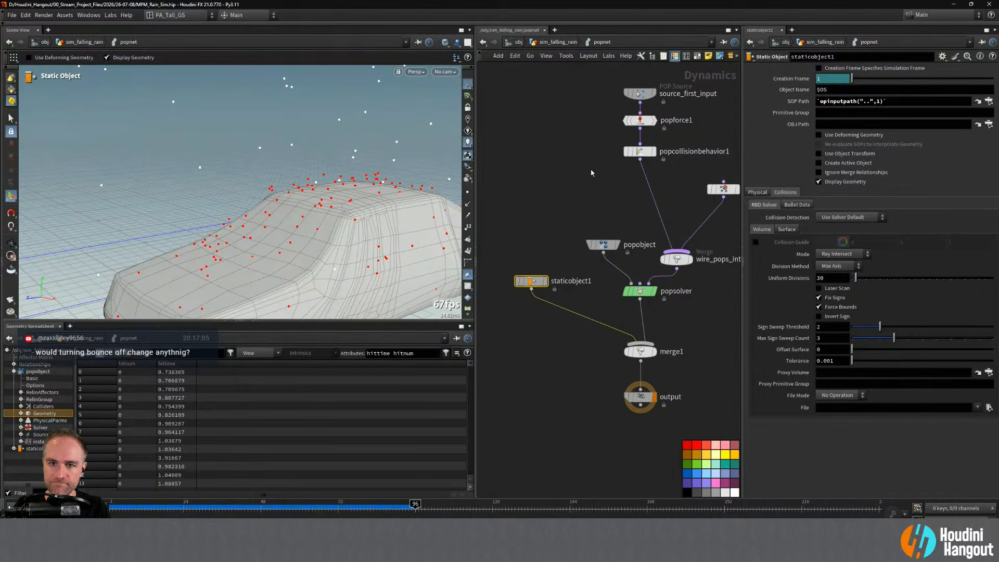
middle_click_drag(591, 173, 539, 207)
left_click(588, 185)
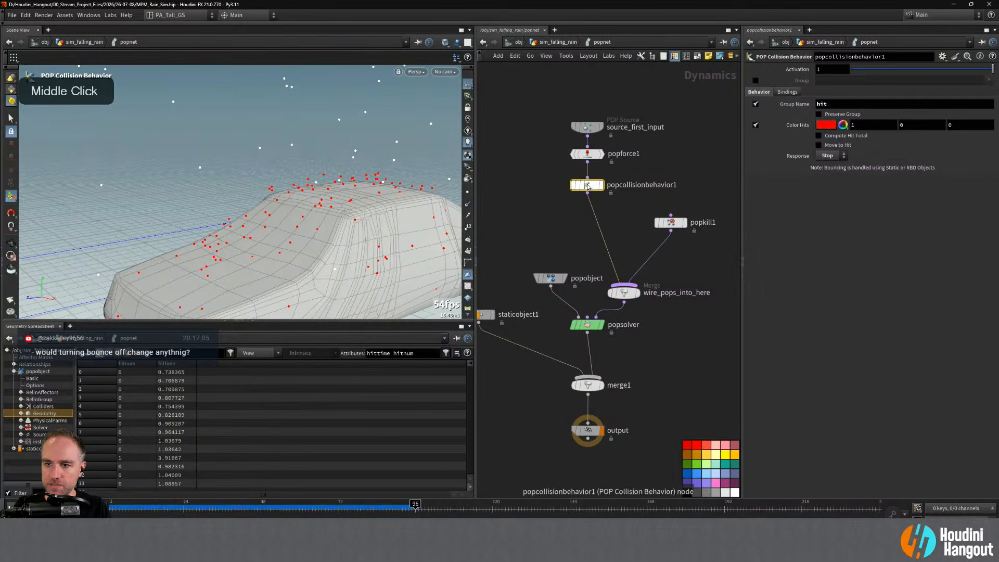
left_click(486, 314)
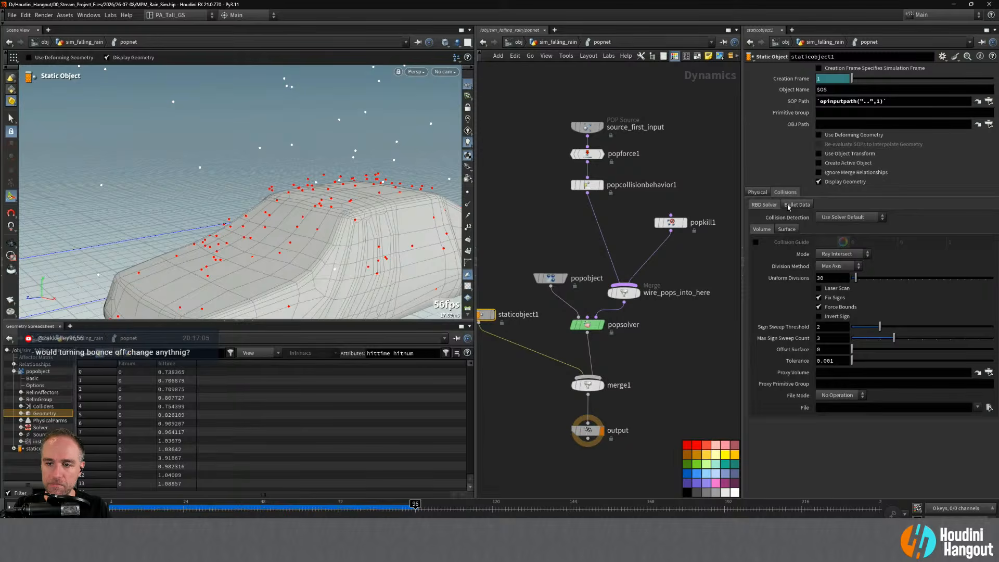
left_click(758, 192)
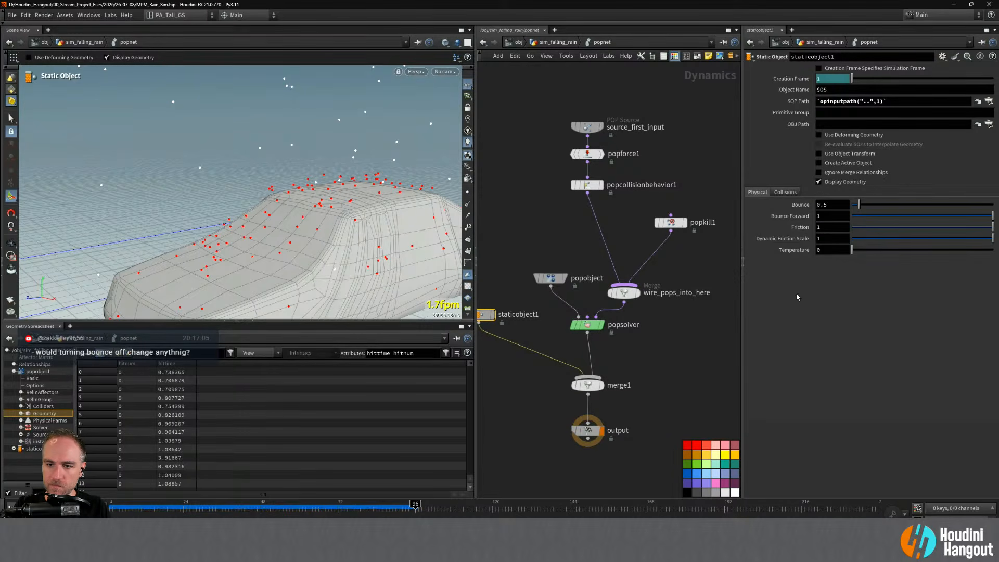
left_click_drag(861, 203, 847, 204)
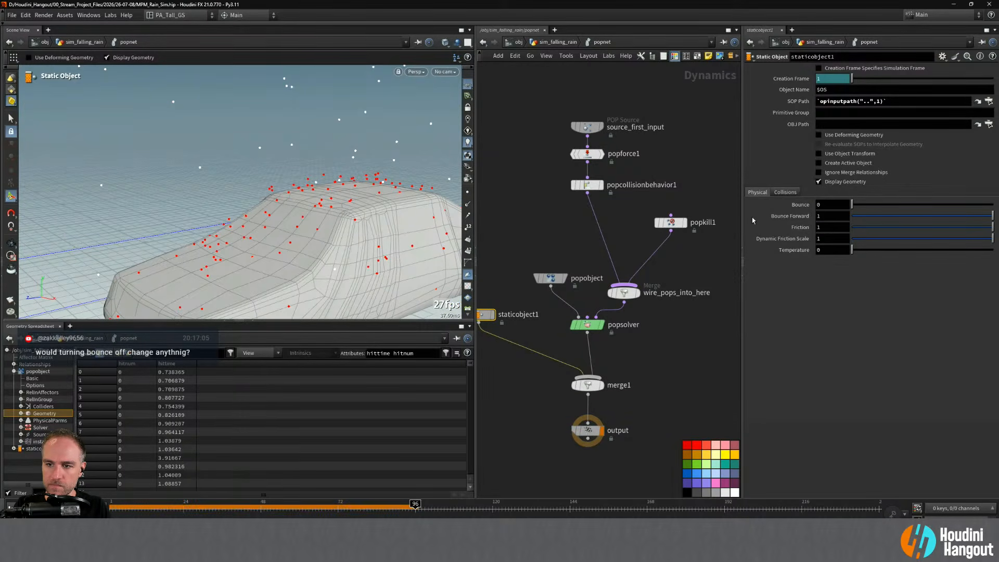
key("ctrl+Up")
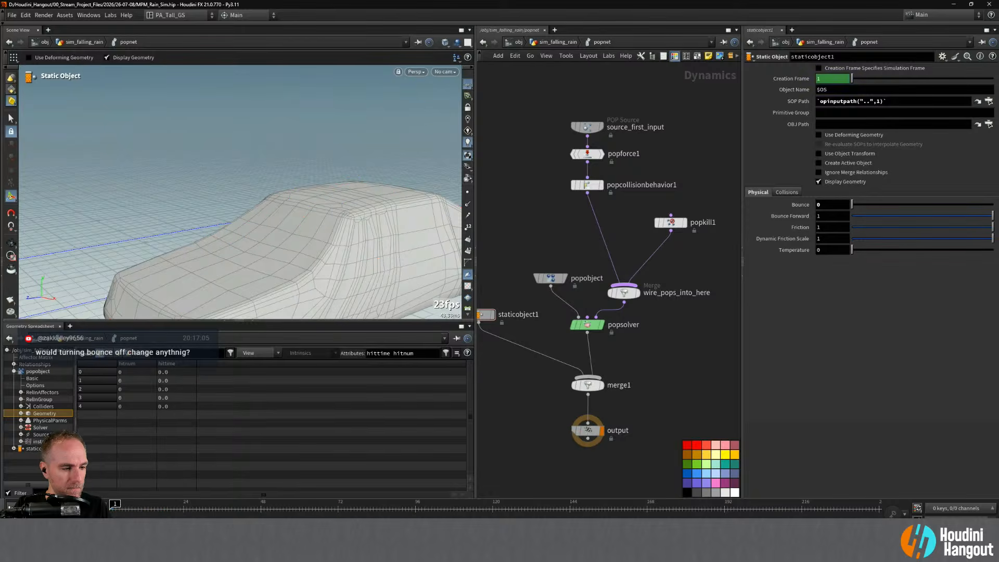
key("Up")
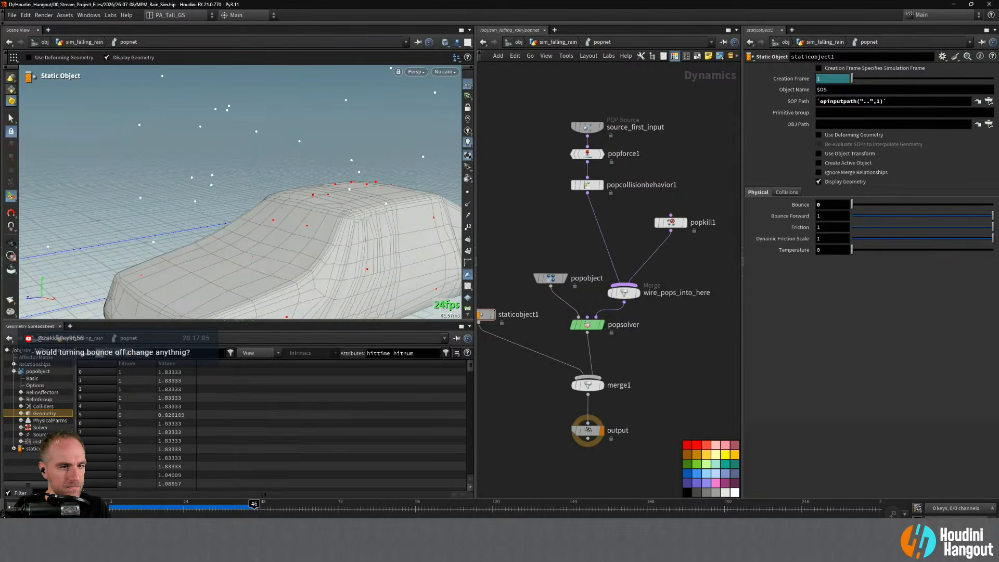
left_click_drag(318, 203, 374, 205, "alt")
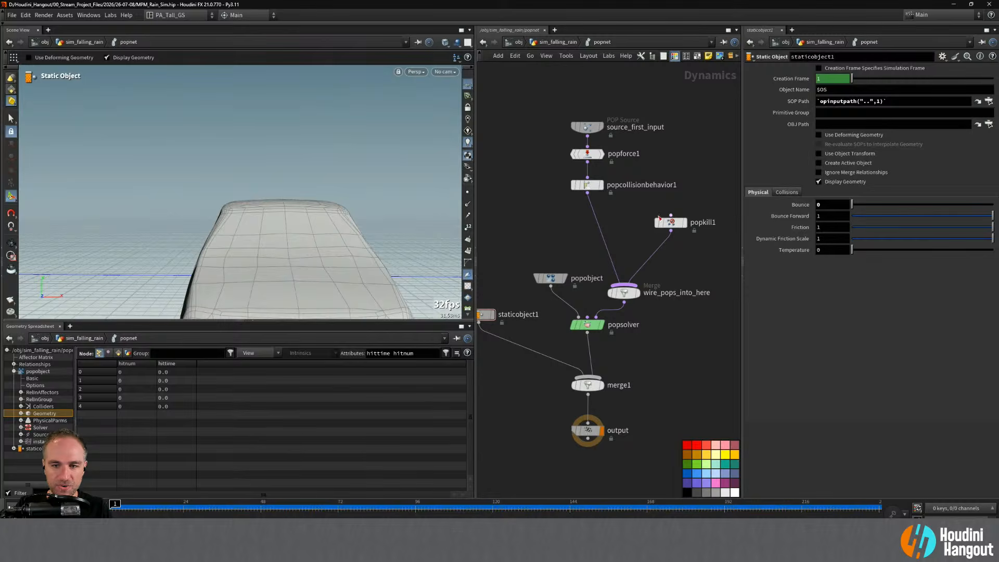
- Try the Move to Hit option on popcollisionbehavior1 in a simulation playback
left_click(586, 185)
left_click(818, 144)
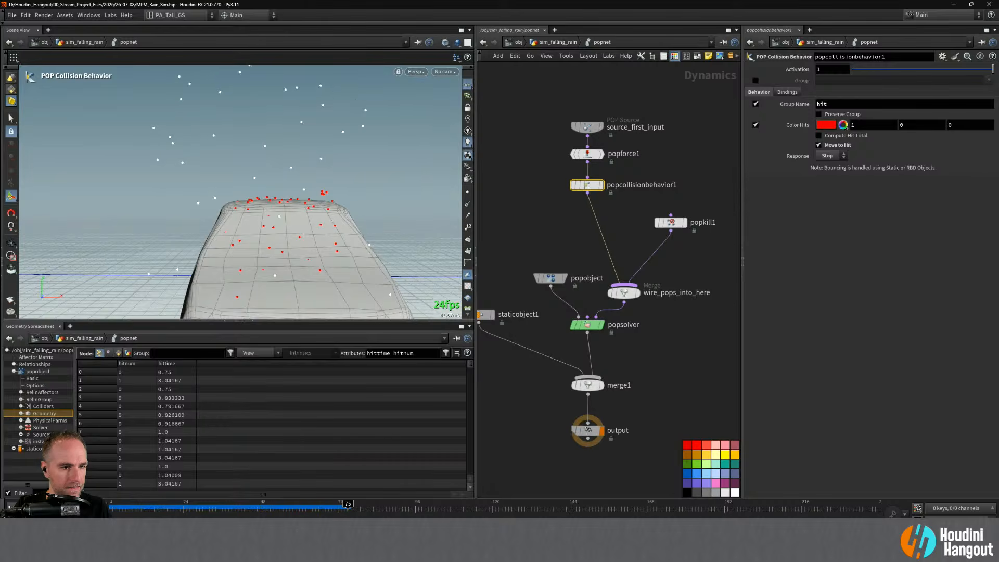
key("ctrl+Up")
left_click(837, 145)
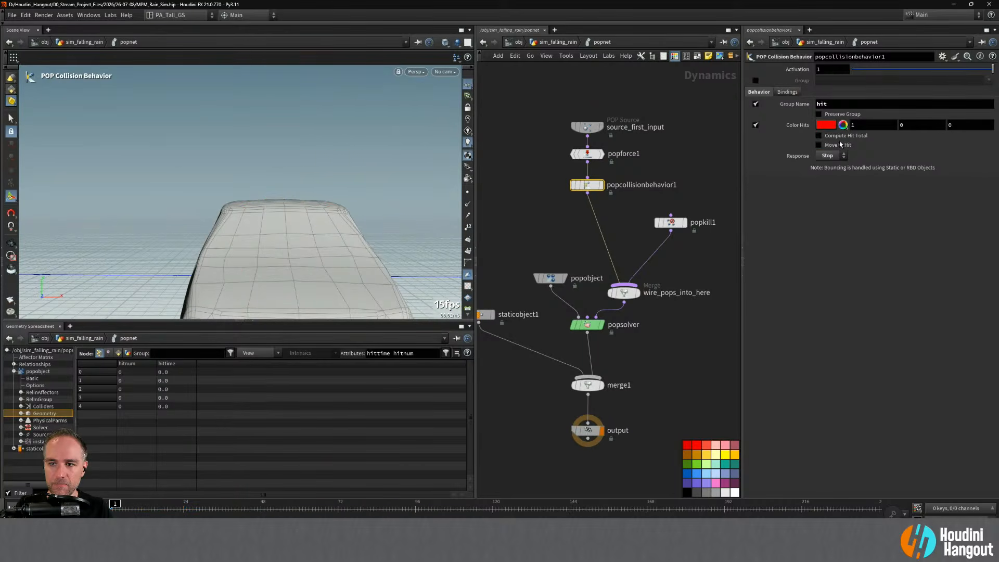
- Set popcollisionbehavior1's Response to Stick and replay the simulation from the first frame
left_click(829, 156)
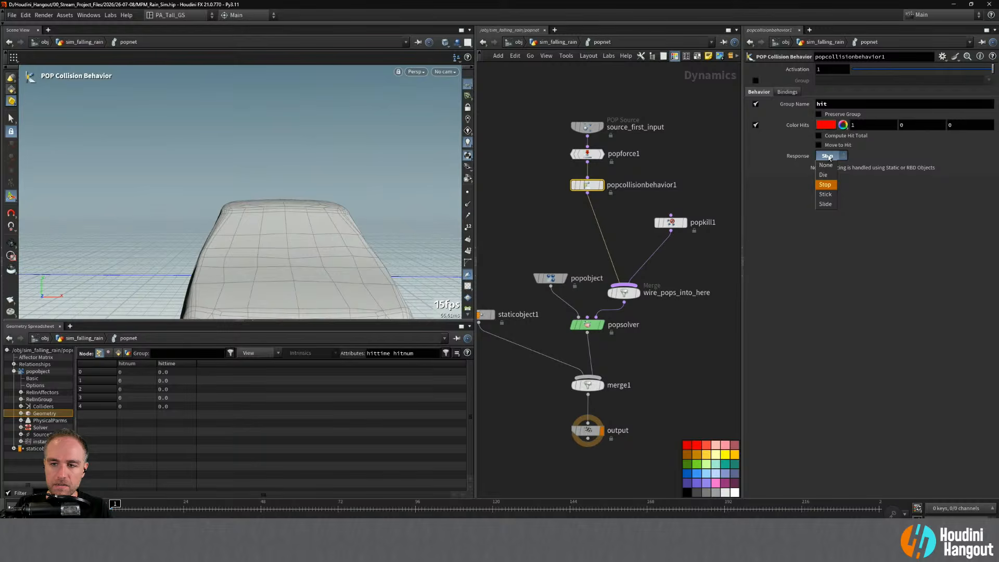
left_click(825, 193)
key("Up")
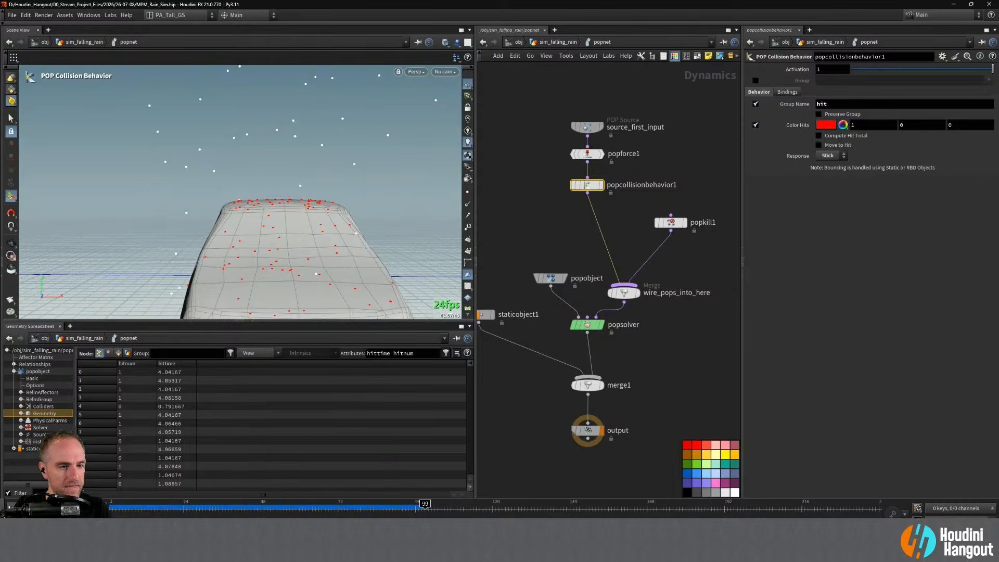
key("ctrl+Up")
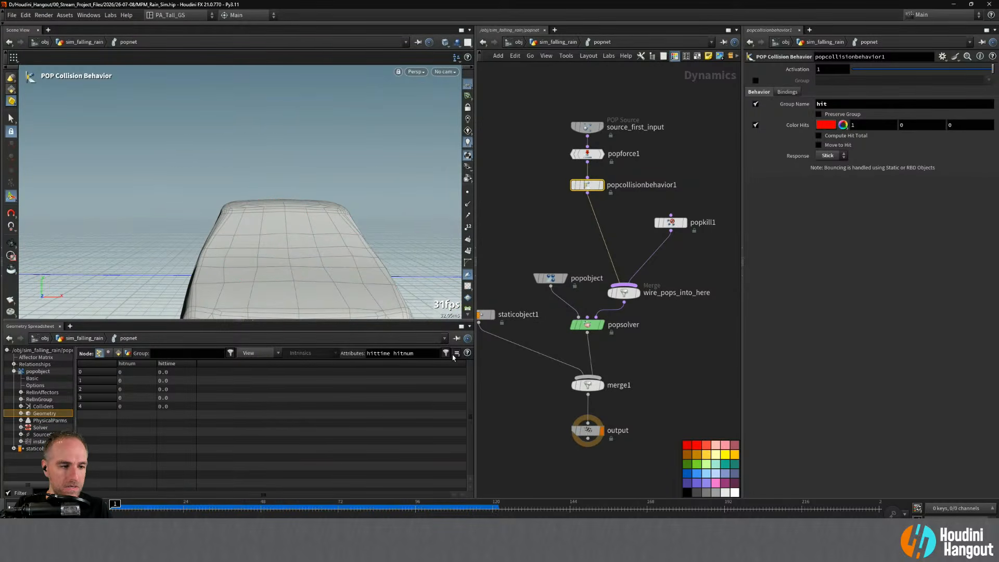
key("Up")
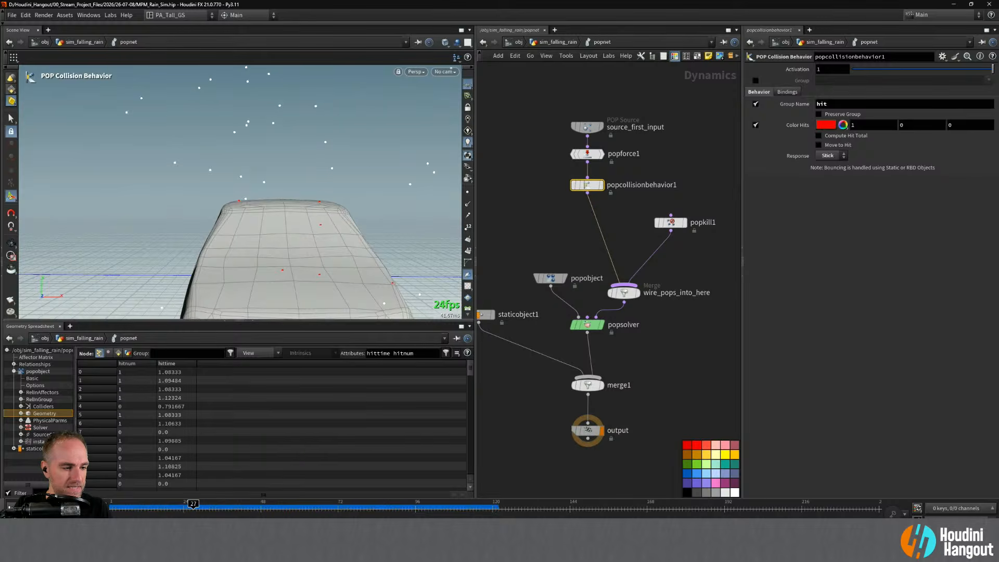
- Enable Compute Hit Total on popcollisionbehavior1, replay the simulation and return to the first frame
left_click(859, 136)
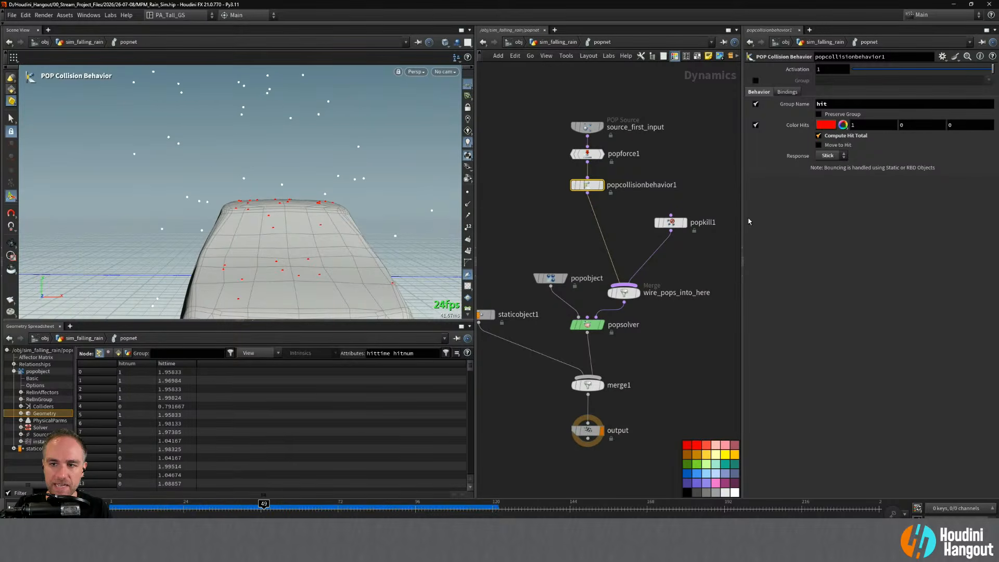
key("ctrl+Up")
key("Up")
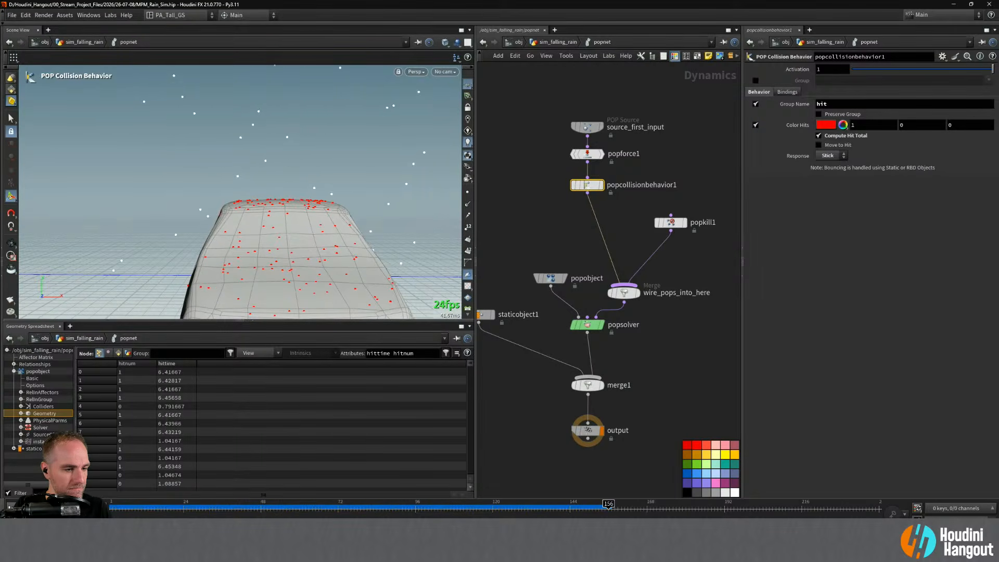
key("ctrl+Up")
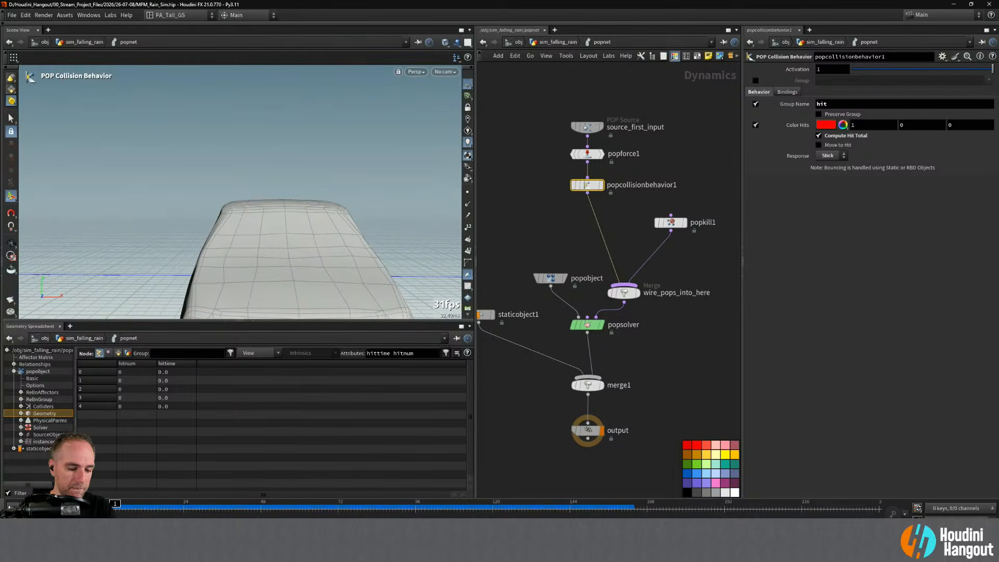
- Insert a POP Wrangle node between popcollisionbehavior1 and wire_pops_into_here
left_click(628, 226)
key("Tab")
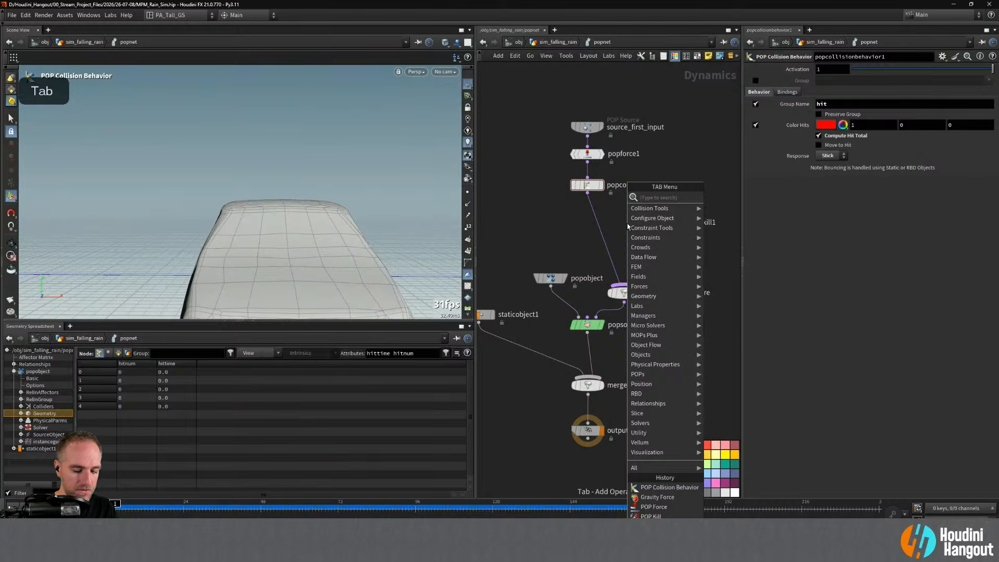
type("pop kill")
key("Return")
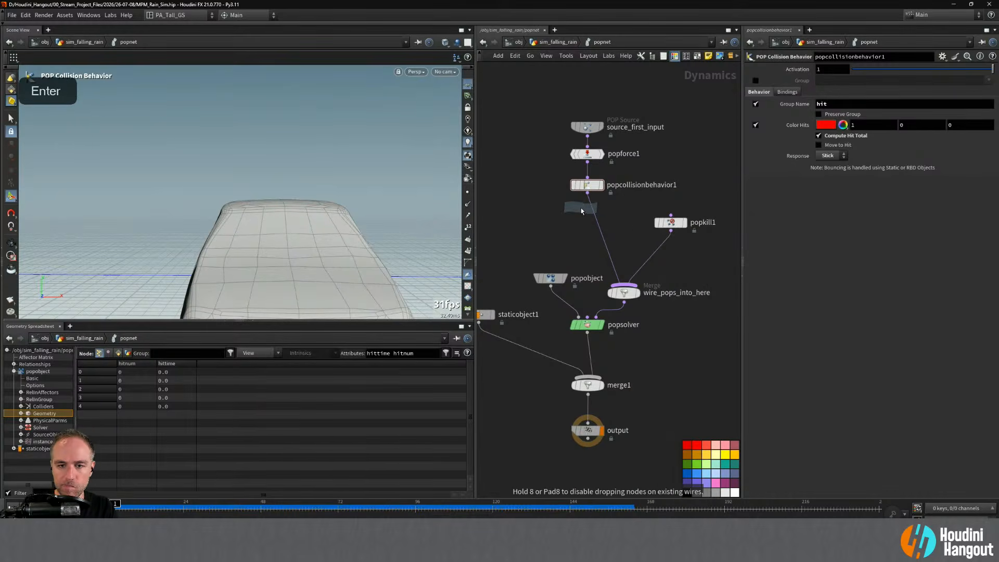
left_click(587, 215)
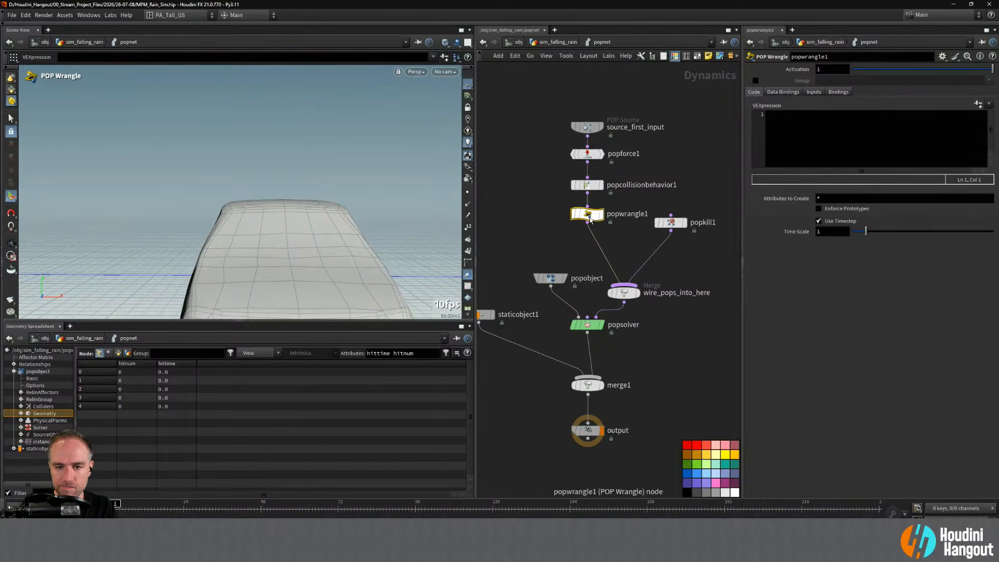
- Restrict the POP Wrangle to the hit particle group
left_click(755, 81)
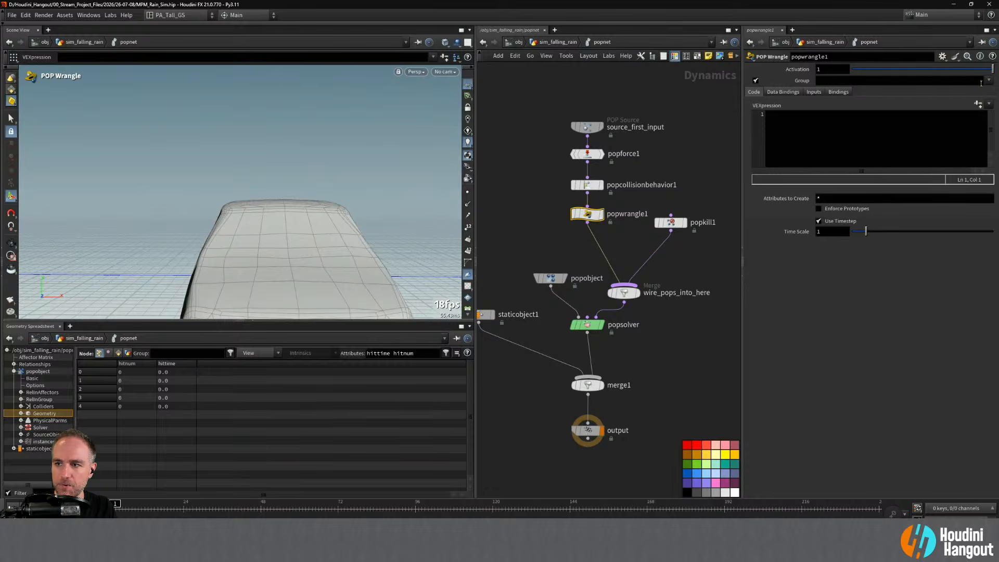
left_click(988, 81)
left_click(982, 93)
left_click(799, 135)
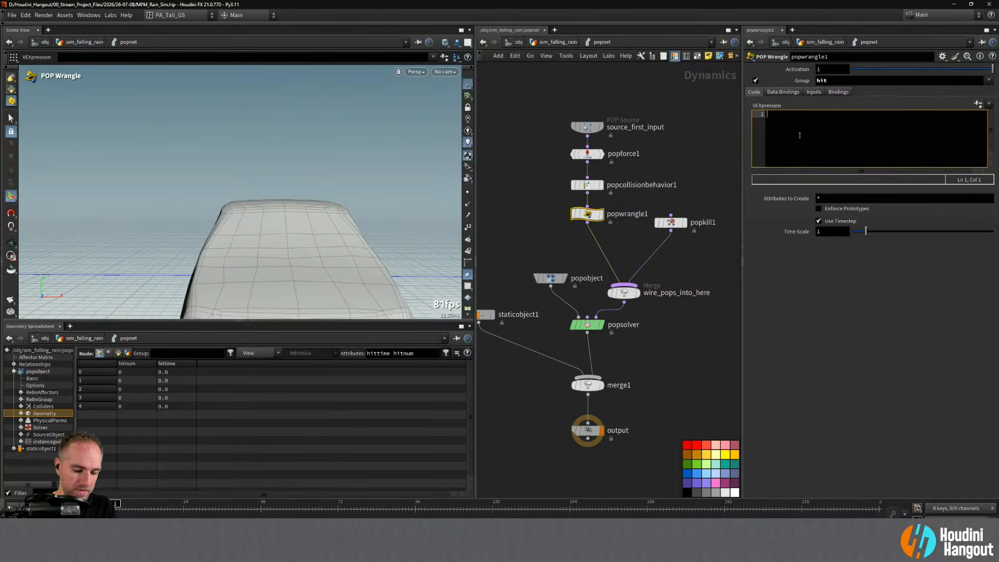
type("f@")
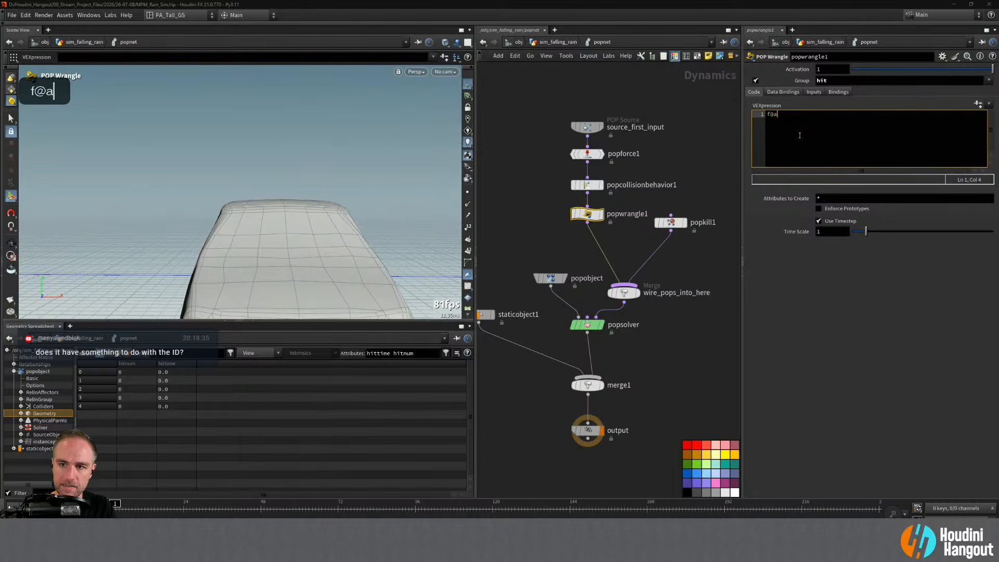
type("age +=")
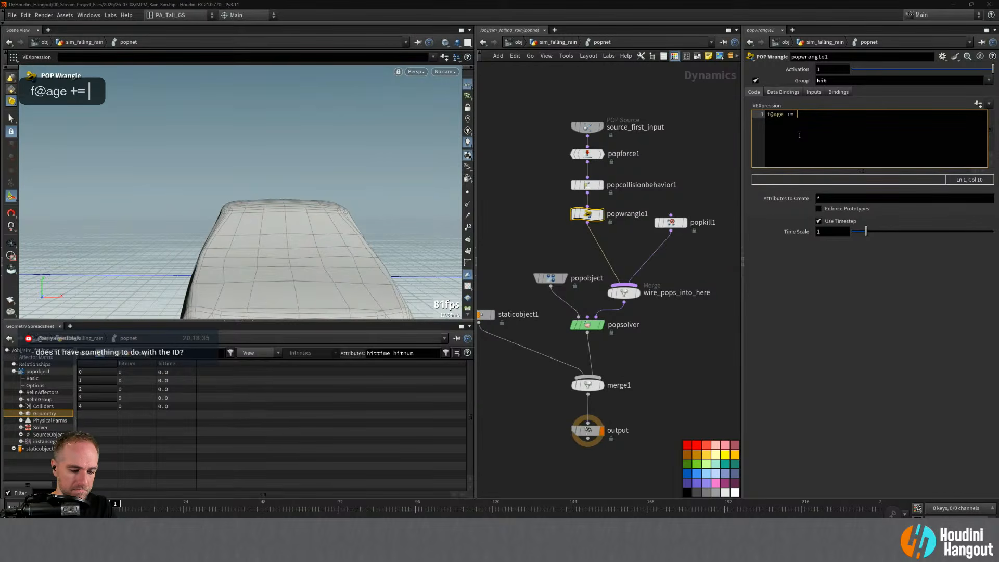
type(" @")
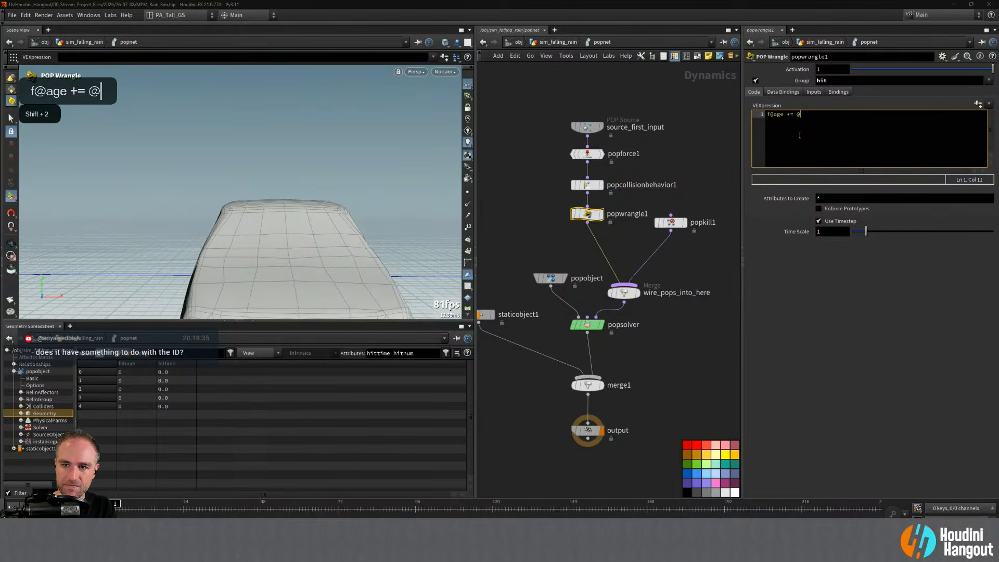
type("Framein")
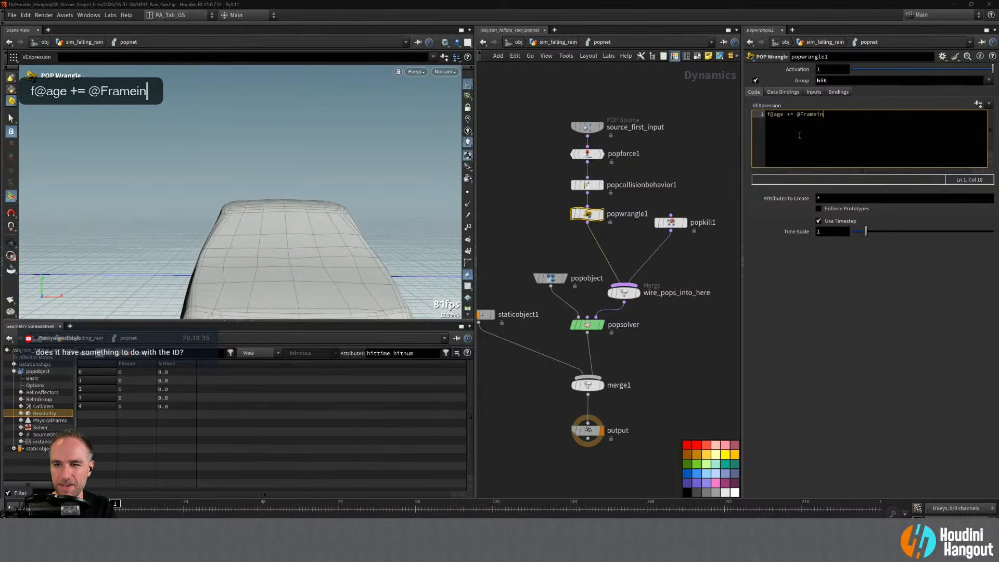
key("BackSpace")
key("BackSpace")
type("Inc")
key("Return")
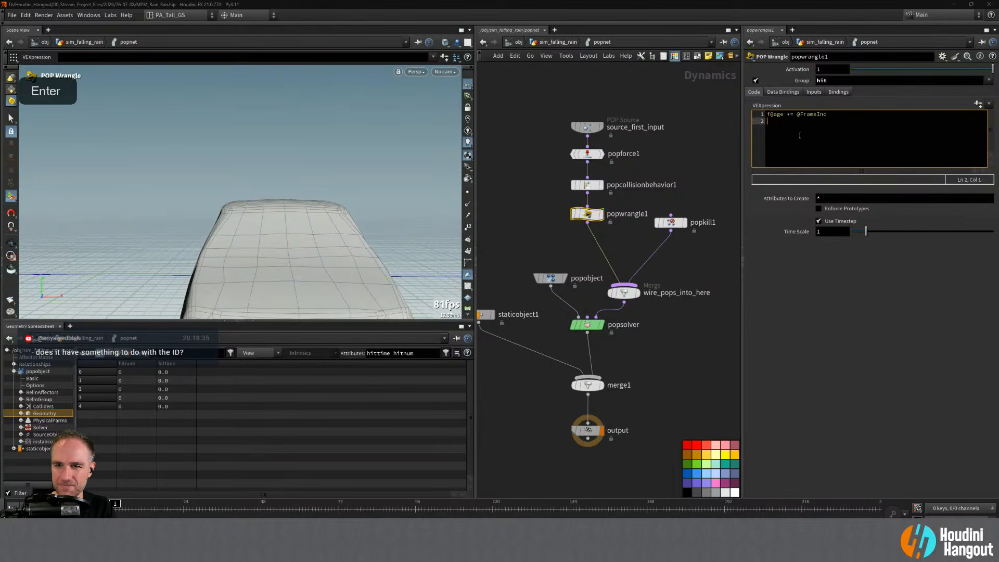
key("BackSpace")
type(";")
key("ctrl+Return")
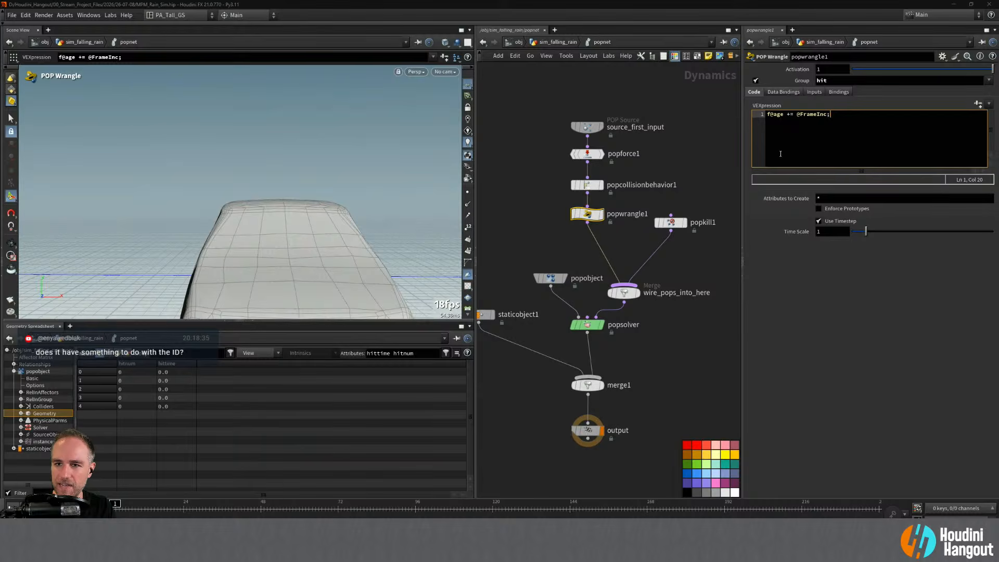
- Rename the attribute in the POP Wrangle expression from age to hitage and apply the code
left_click(774, 113)
type("hit")
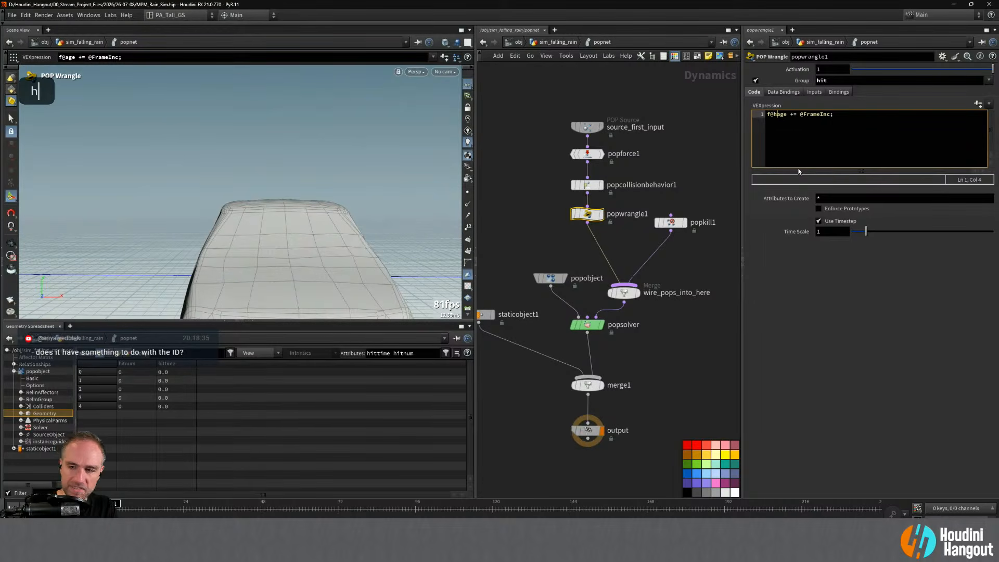
key("Return")
key("BackSpace")
key("ctrl+Return")
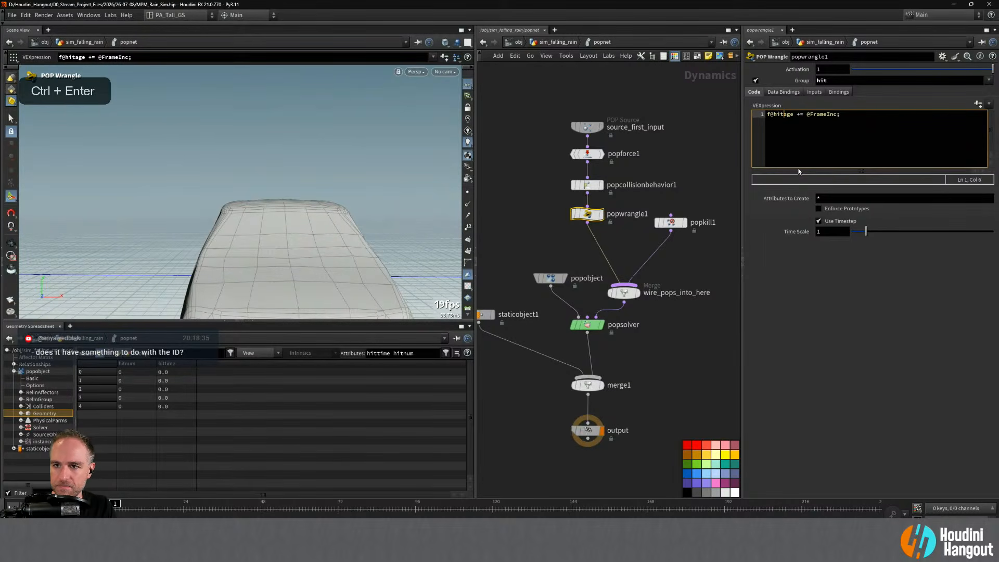
- Add hitage to the Geometry Spreadsheet's attribute filter and play the simulation
left_click(367, 354)
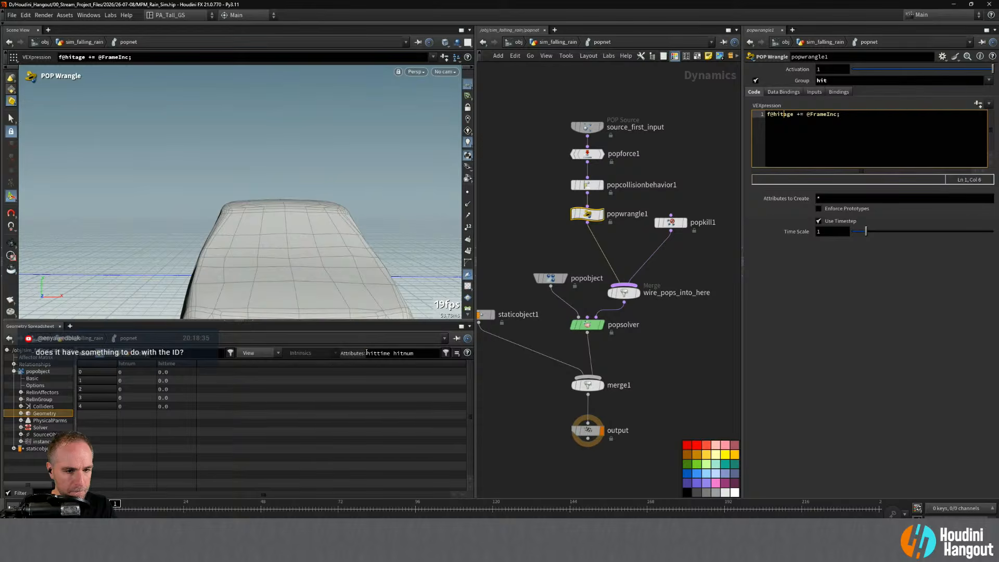
type("hitage")
key("Return")
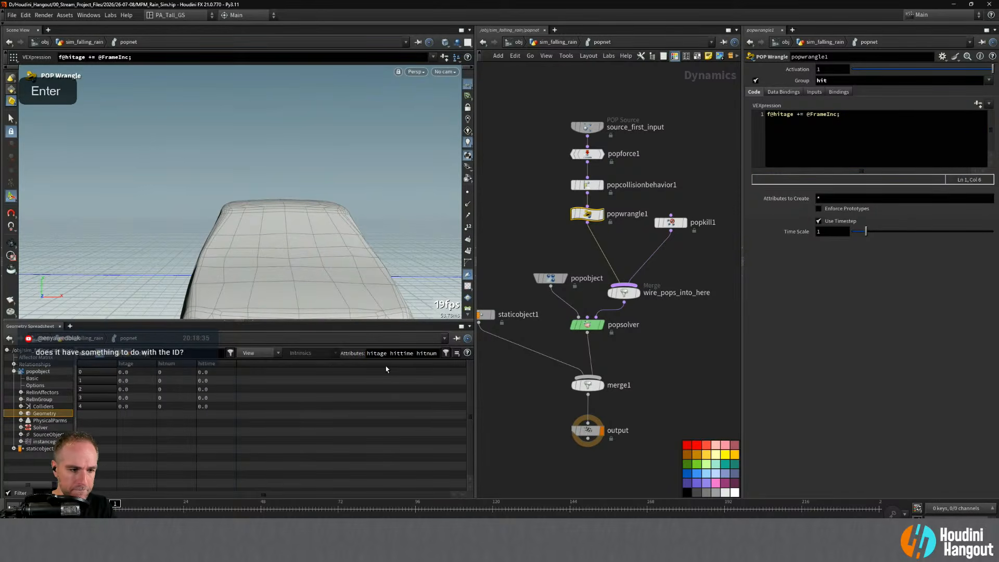
key("Up")
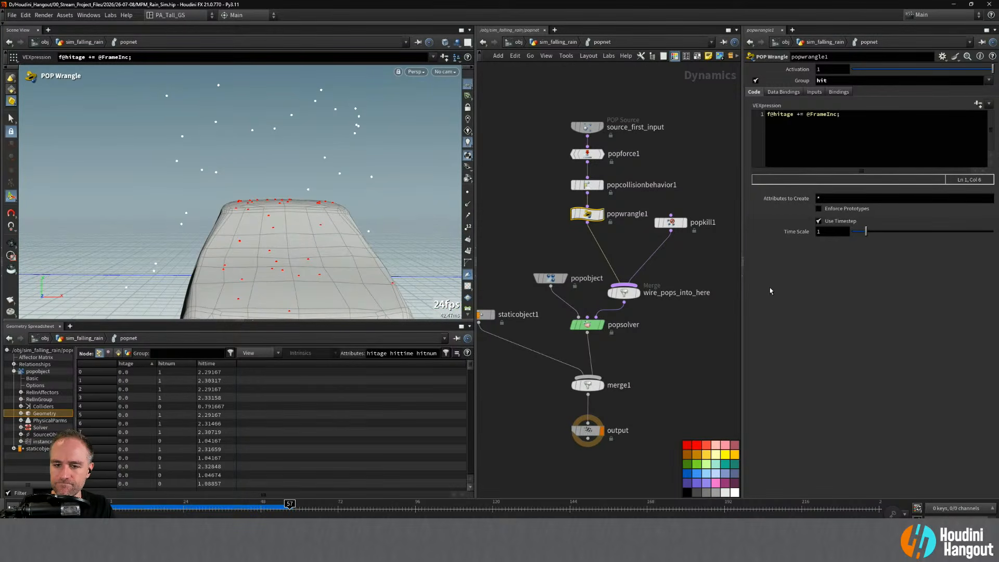
- Create a POP VOP node and look inside it for the global time increment variable, returning to popnet
middle_click_drag(696, 270, 673, 273)
key("Tab")
type("pop vop")
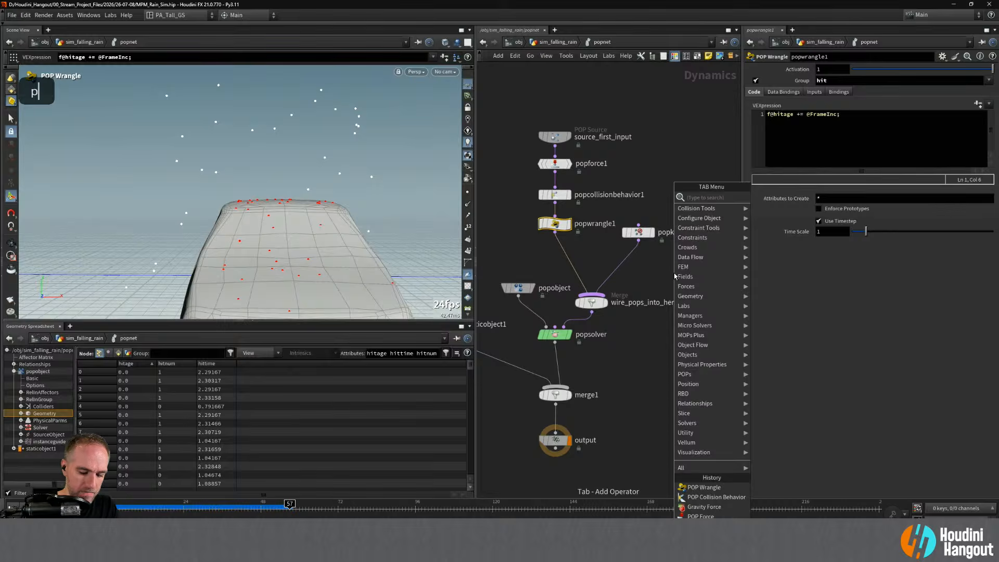
key("Return")
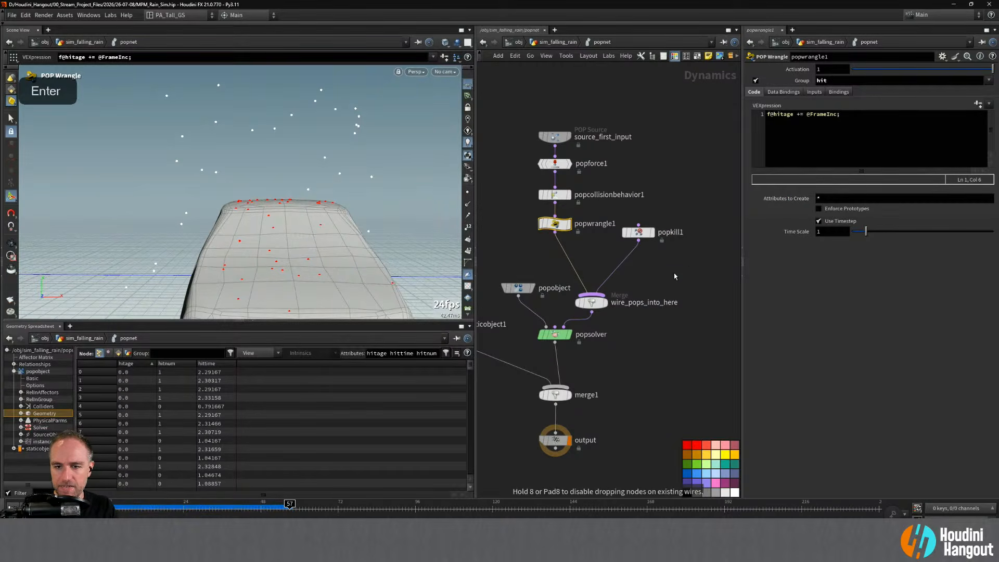
double_click(673, 272)
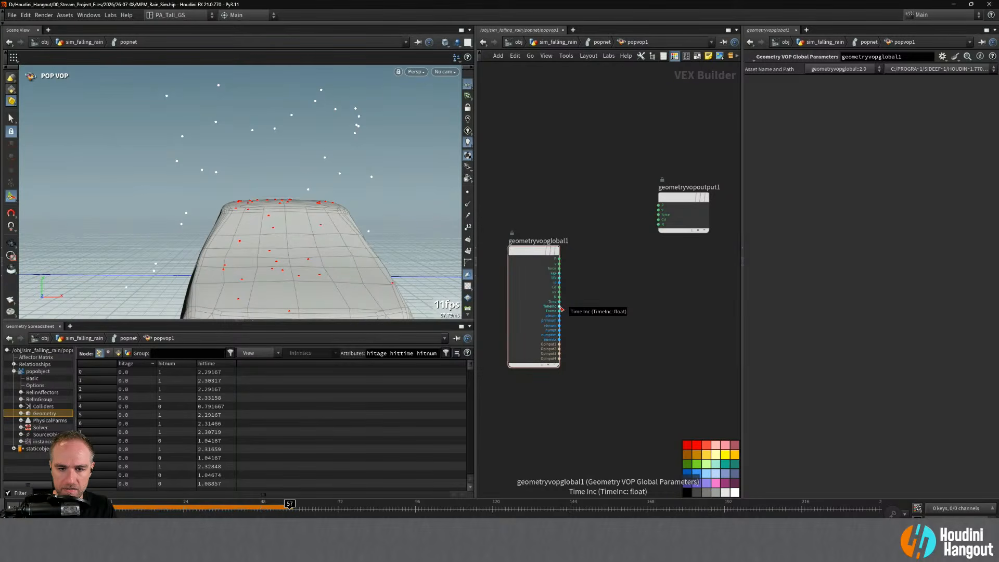
key("u")
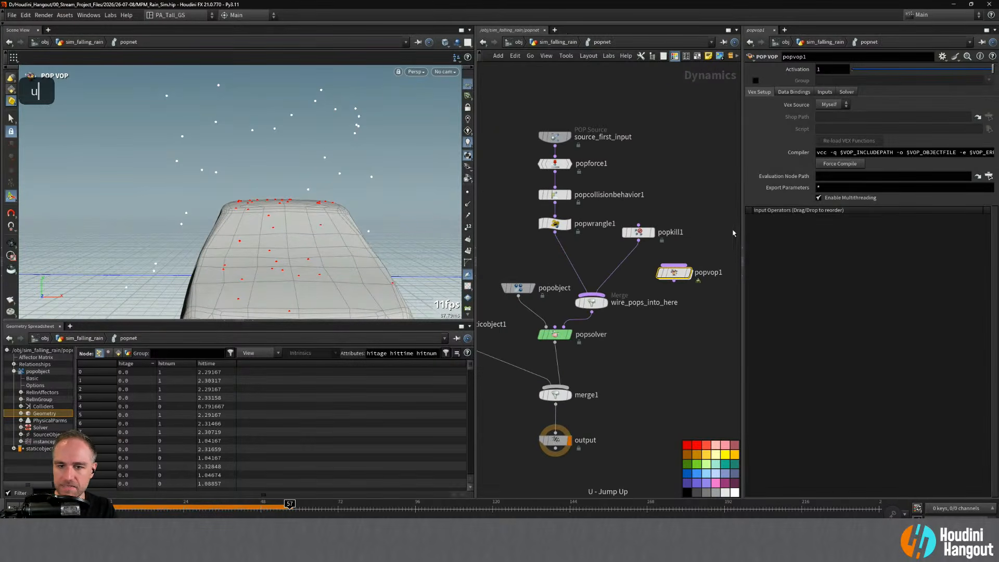
left_click(554, 224)
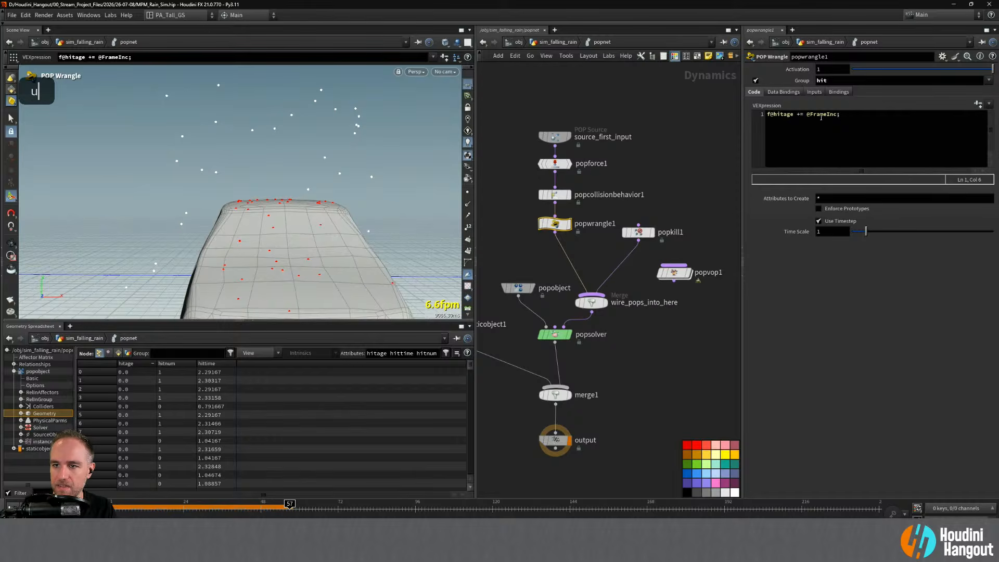
left_click_drag(827, 114, 809, 116)
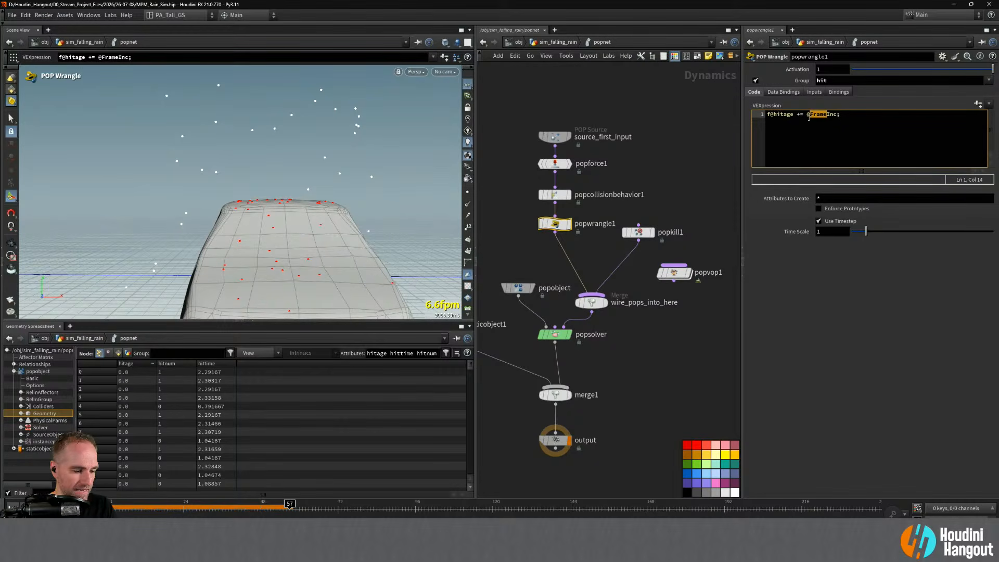
type("Time")
key("ctrl+Return")
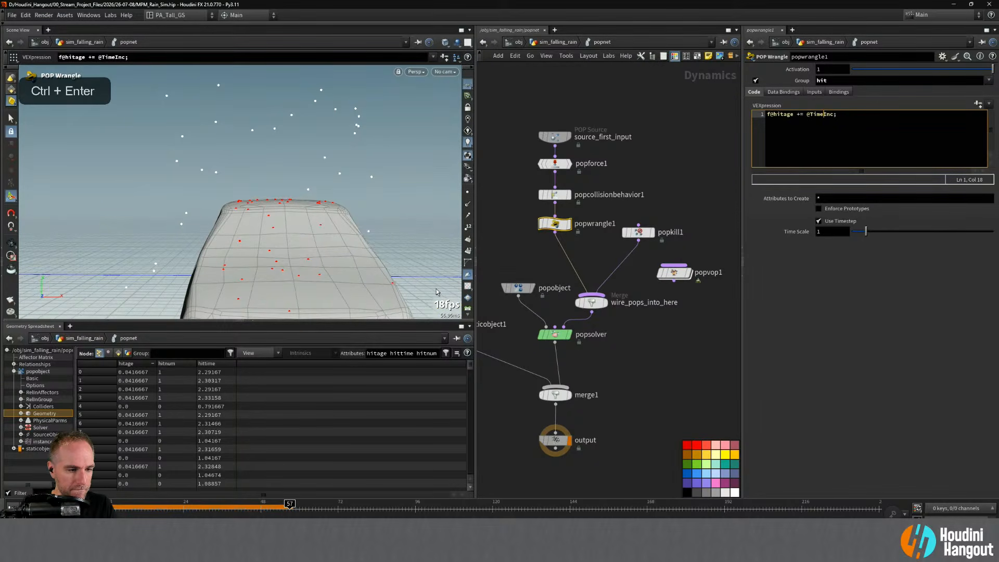
- Replay the simulation from the first frame, rewind it and sort the spreadsheet by hitage
left_click(12, 507)
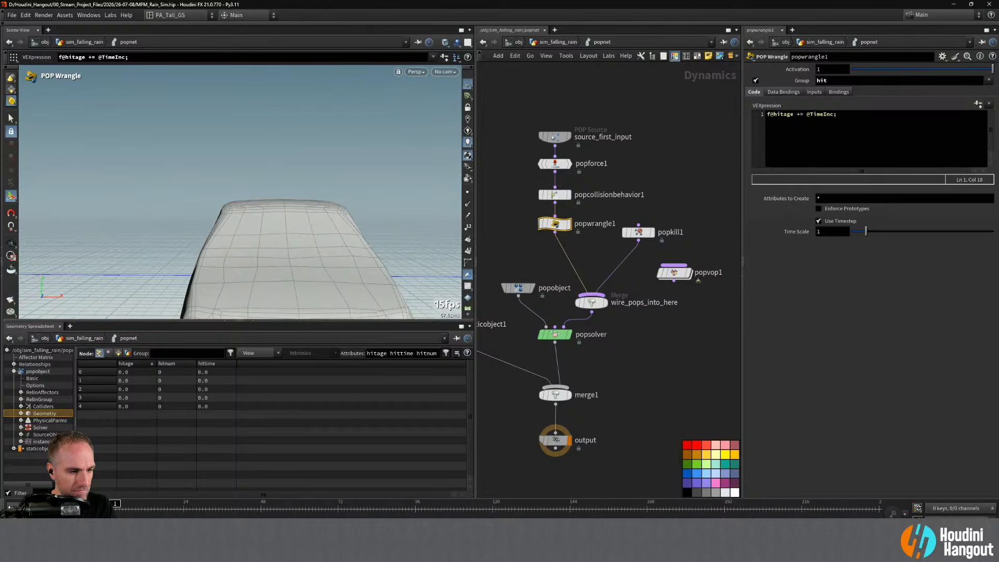
key("Up")
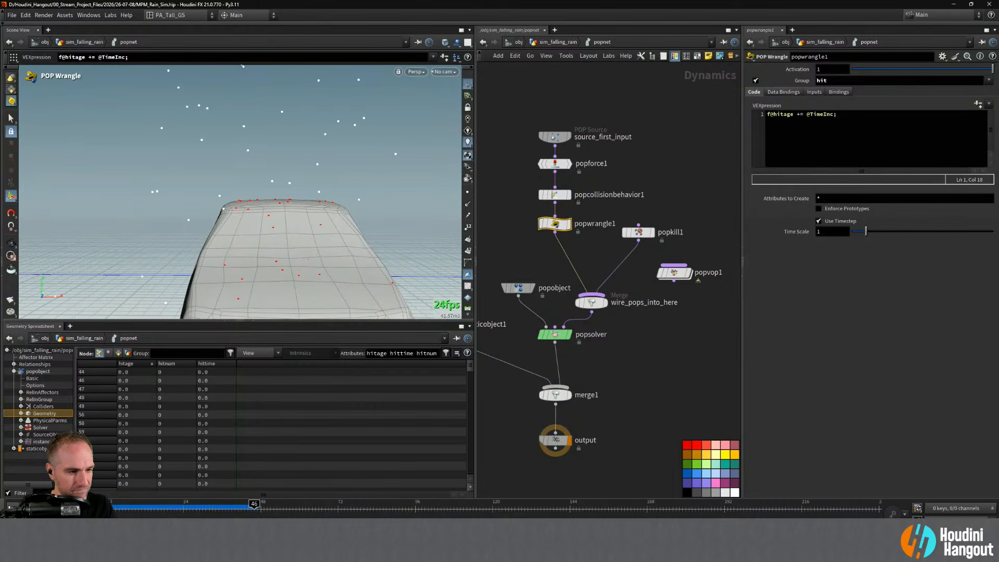
left_click_drag(309, 509, 115, 514)
left_click(145, 364)
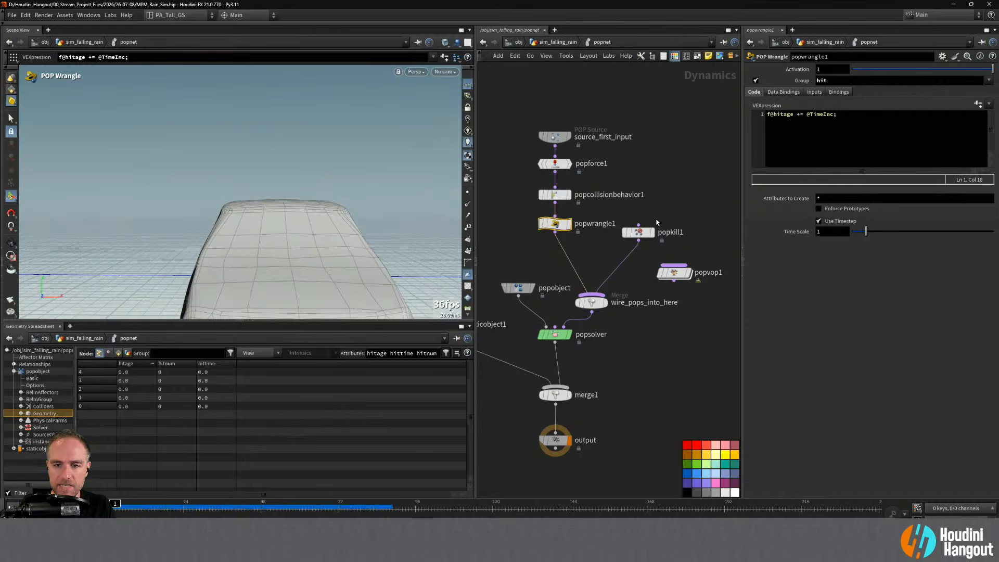
- Move popkill1 closer to wire_pops_into_here and delete the unused popvop1 node
left_click_drag(639, 232, 622, 245)
left_click(674, 273)
key("Delete")
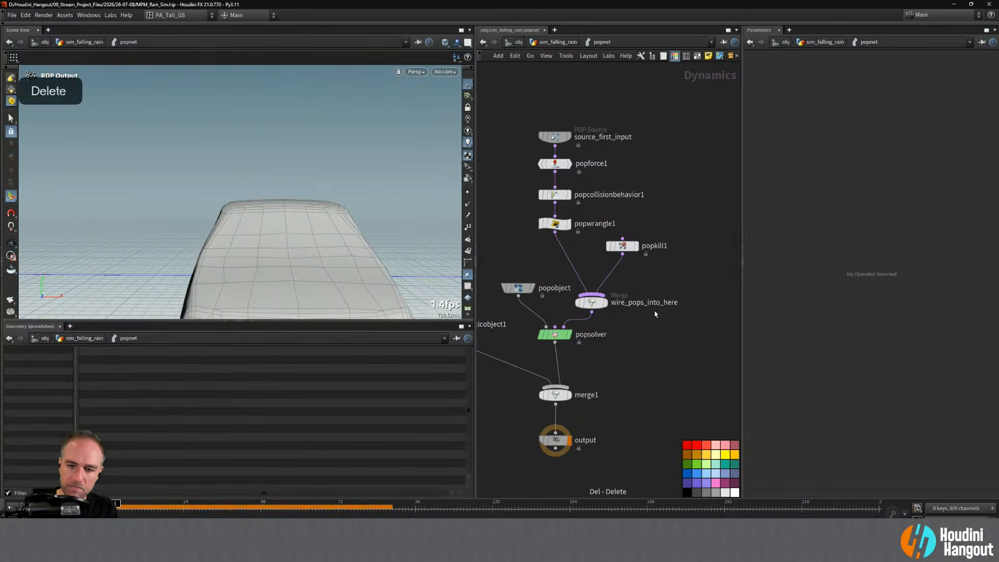
- Play the rain simulation again to check the particles sticking to the car, and return to the first frame
right_click_drag(647, 357, 619, 408, "alt")
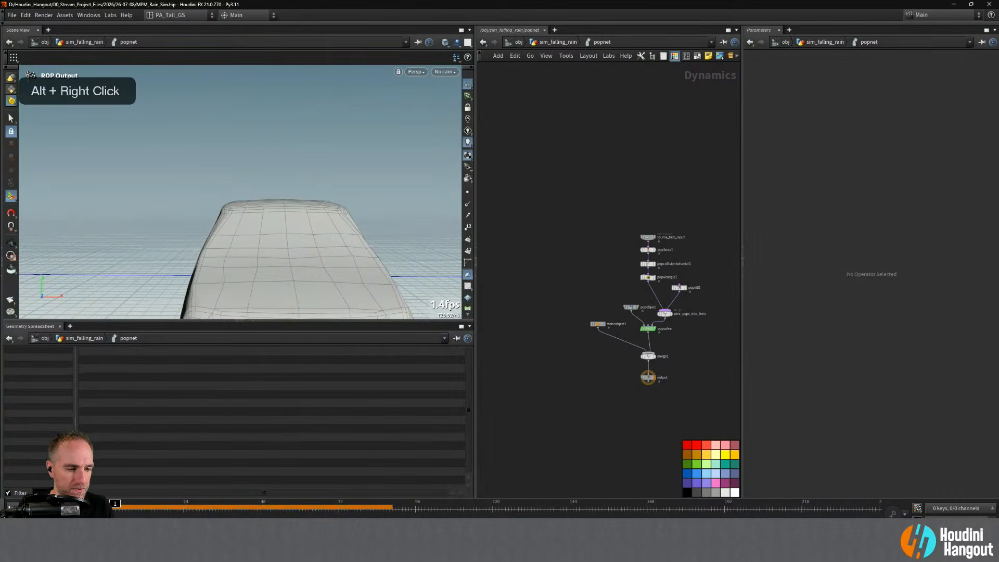
double_click(57, 508)
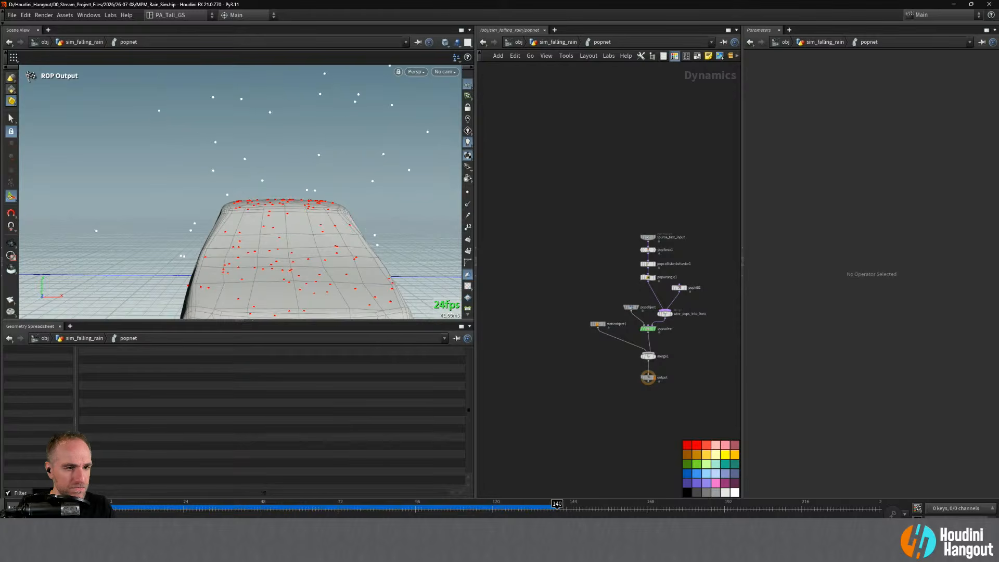
left_click(11, 507)
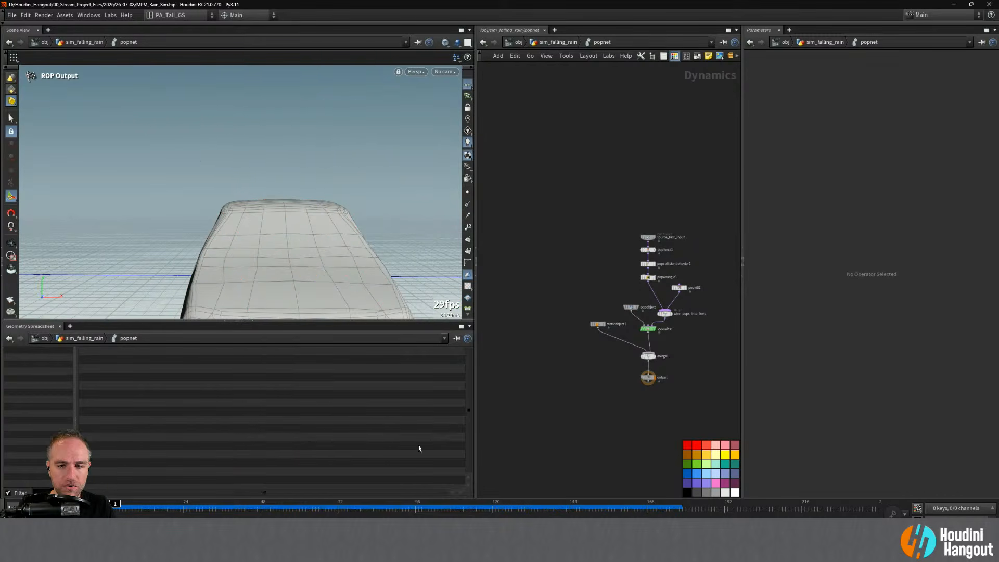
- Go up to the sim_falling_rain geometry network and save the scene
key("u")
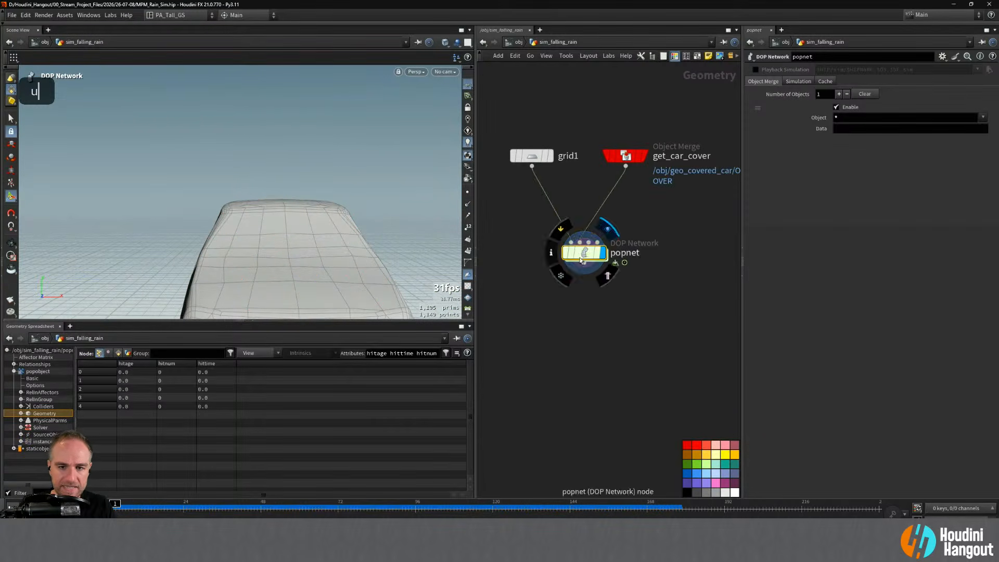
key("Tab")
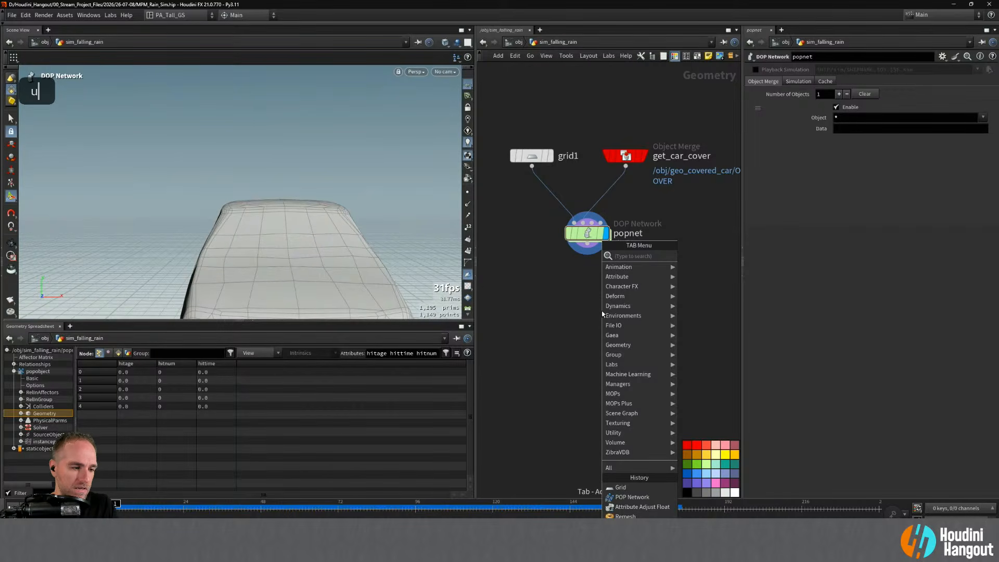
key("ctrl+s")
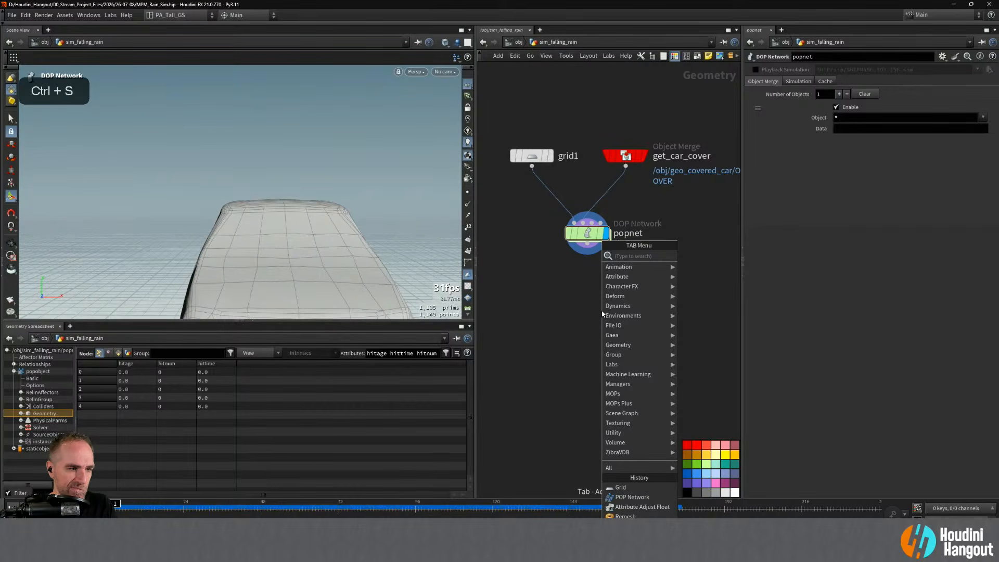
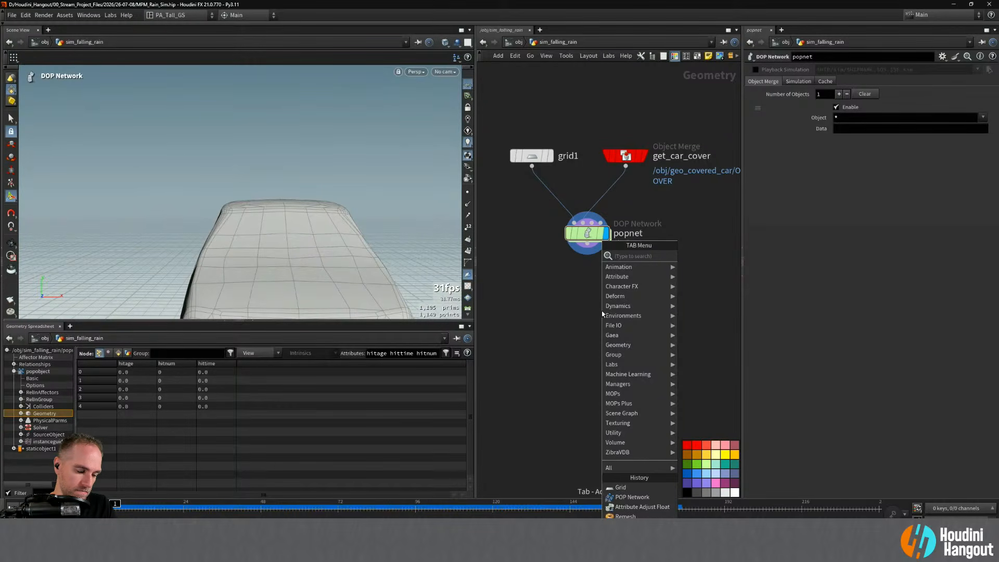
- Add a Point Wrangle below popnet, wire popnet's output into its first input and select popnet
type("pop wr")
key("BackSpace")
key("BackSpace")
key("BackSpace")
key("BackSpace")
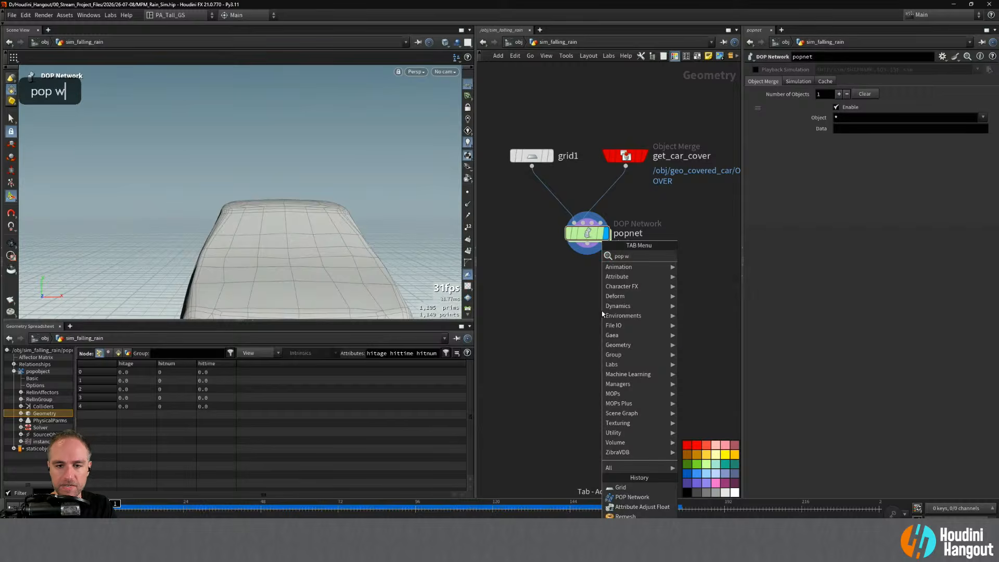
key("BackSpace")
key("BackSpace")
type("wranf")
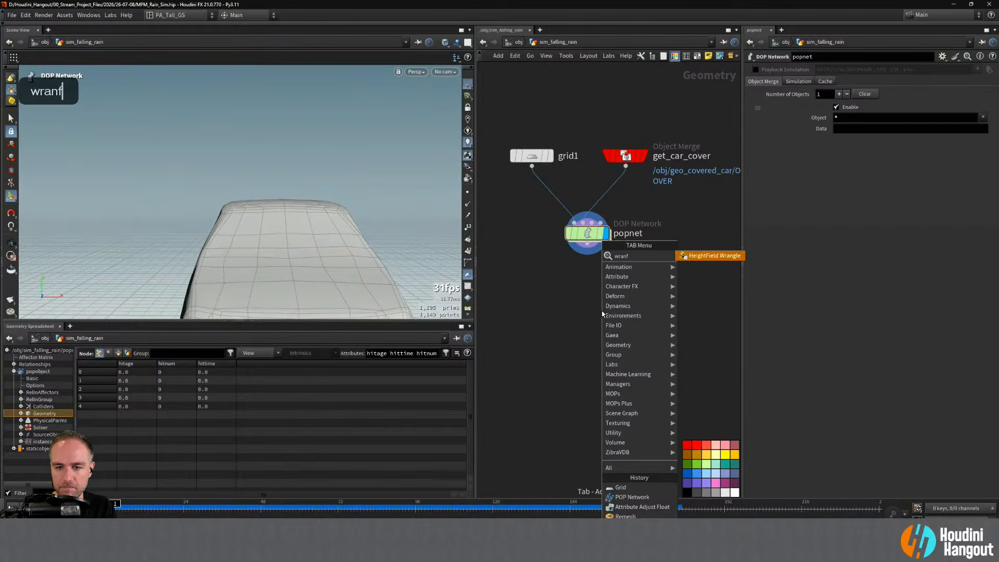
key("BackSpace")
key("BackSpace")
key("BackSpace")
type("point w")
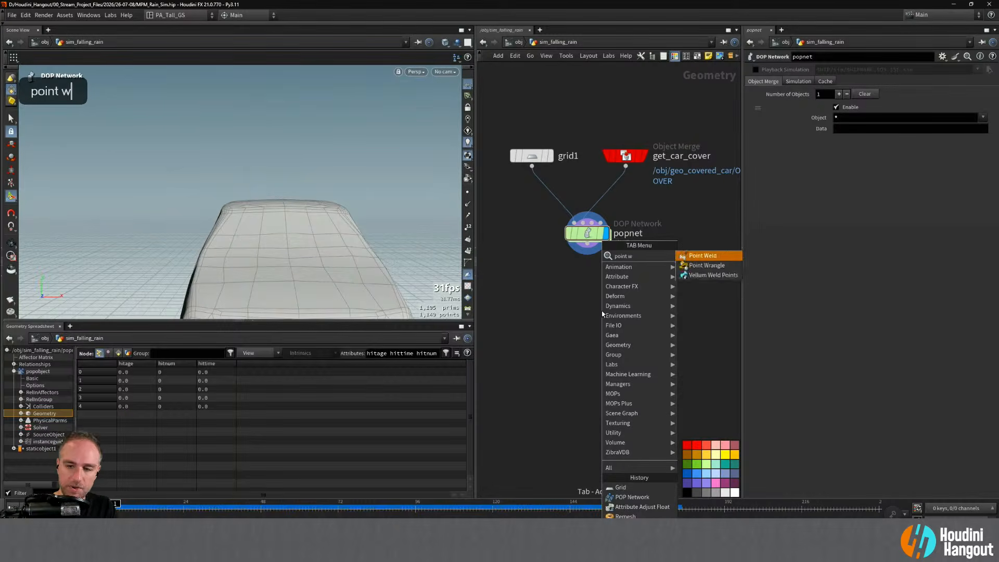
key("Return")
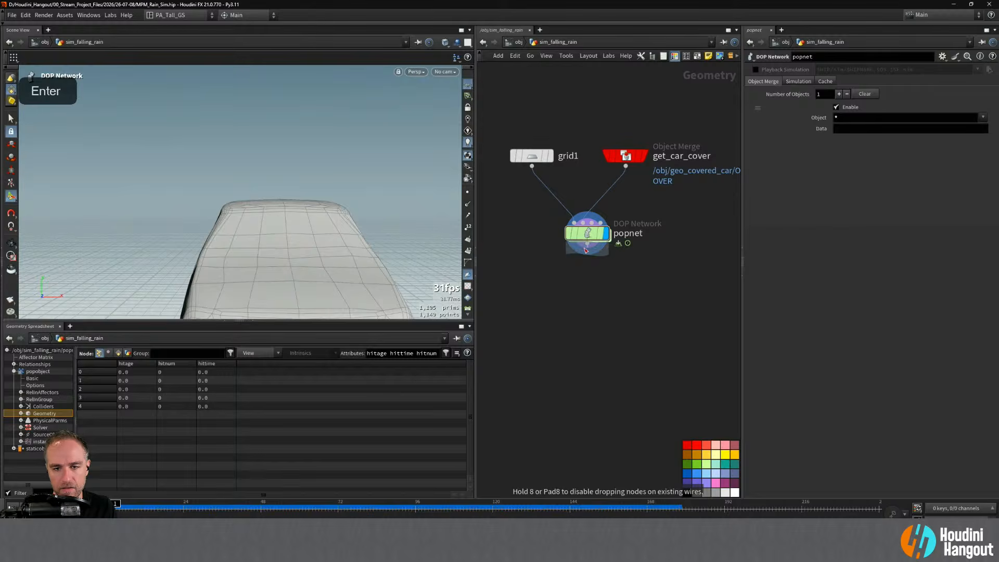
left_click(587, 245)
left_click_drag(587, 278, 587, 312)
left_click(587, 234)
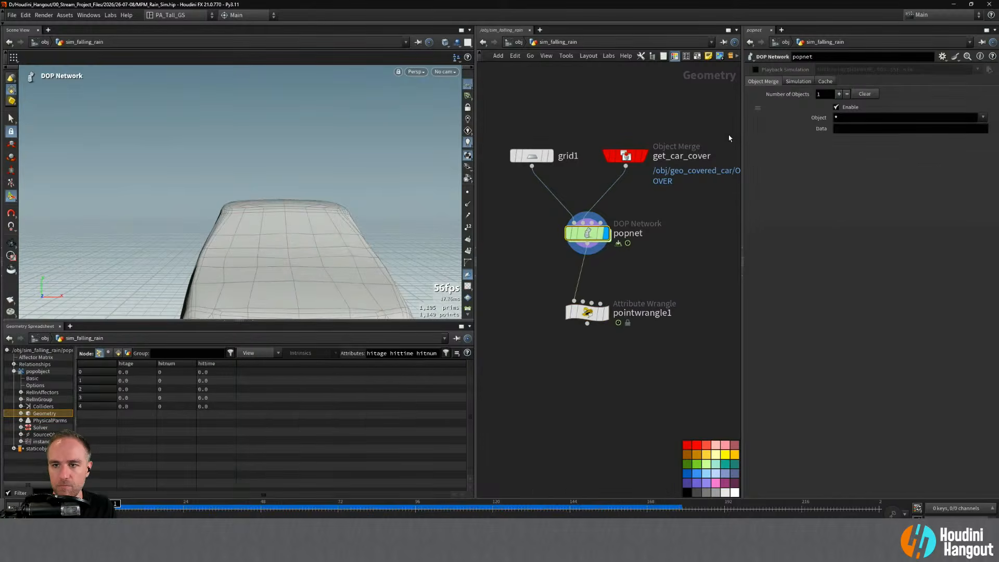
- Set popnet's merged object pattern to *pop*
left_click(855, 118)
type("pop*")
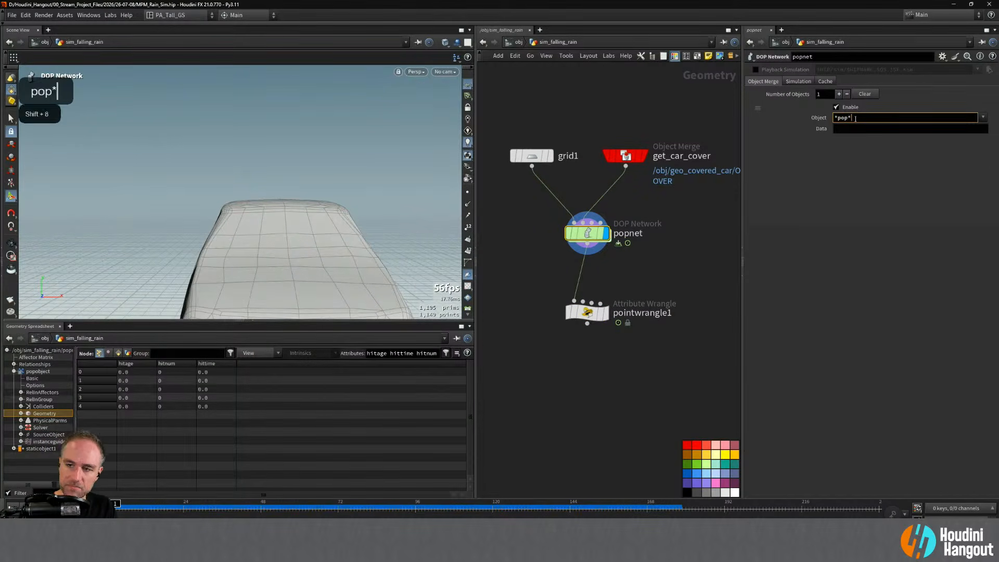
key("Return")
- Display pointwrangle1, scrub to frame 52 to check the particle attributes, and restrict the wrangle to the hit group
left_click_drag(604, 318, 604, 303)
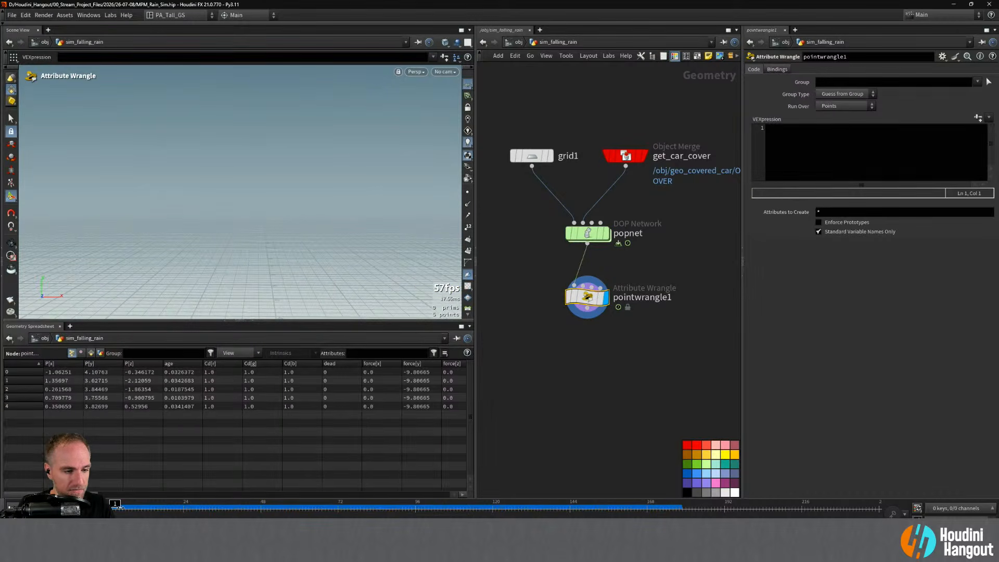
left_click_drag(117, 507, 283, 514)
left_click_drag(64, 495, 415, 494)
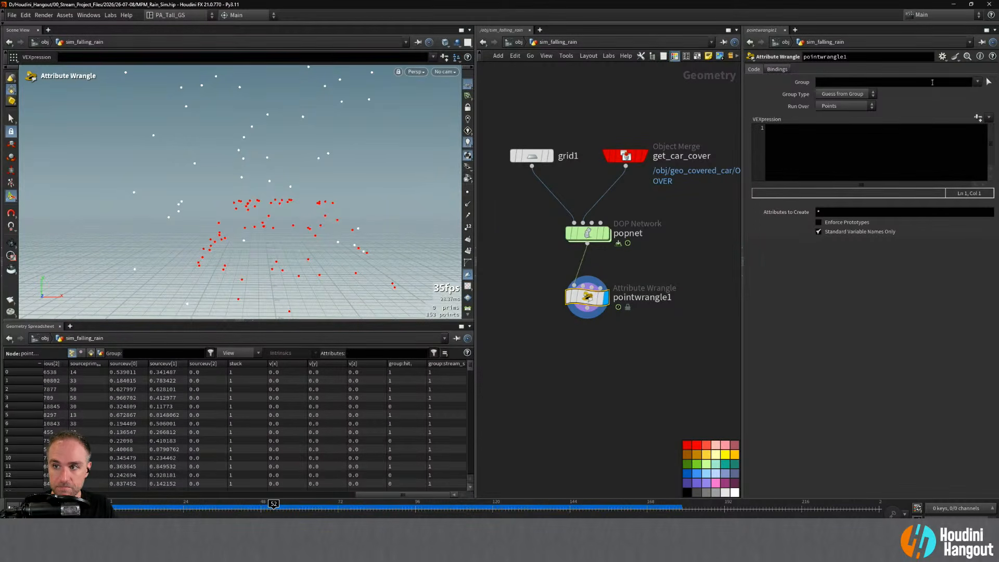
left_click(978, 83)
left_click(963, 89)
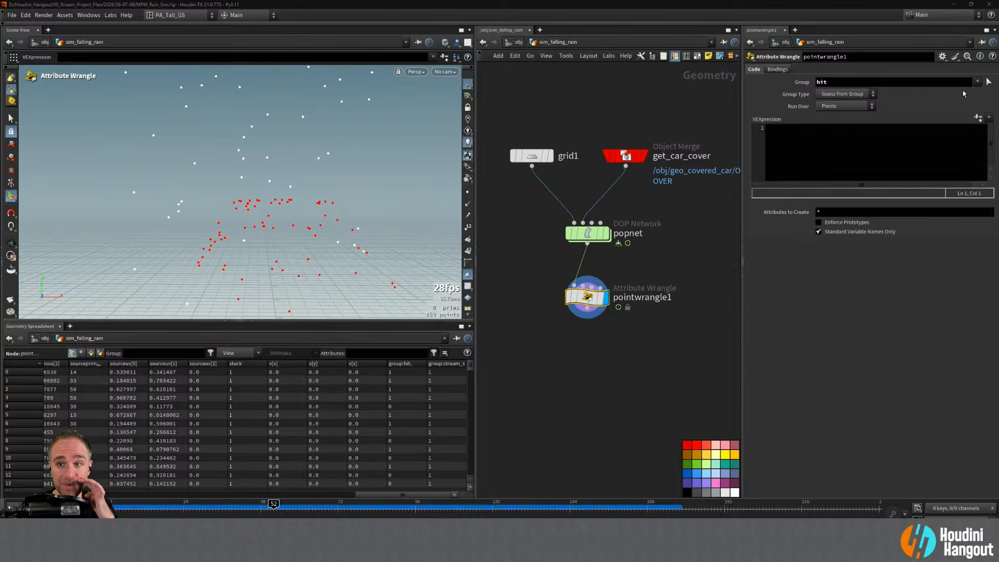
left_click(816, 143)
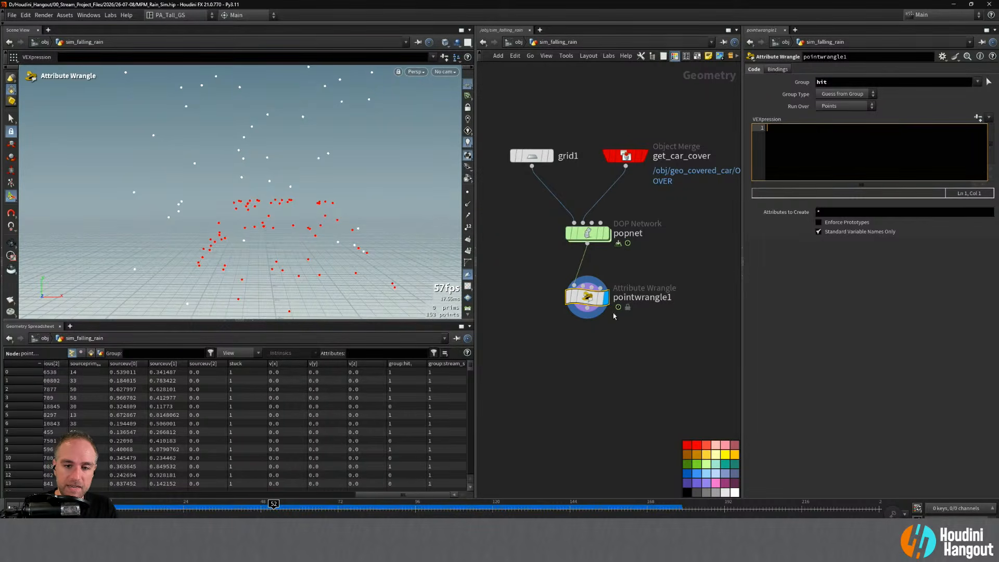
- Insert a Blast node between popnet and pointwrangle1, moving the wrangle down to make room
left_click_drag(587, 298, 587, 347)
key("Tab")
type("blas")
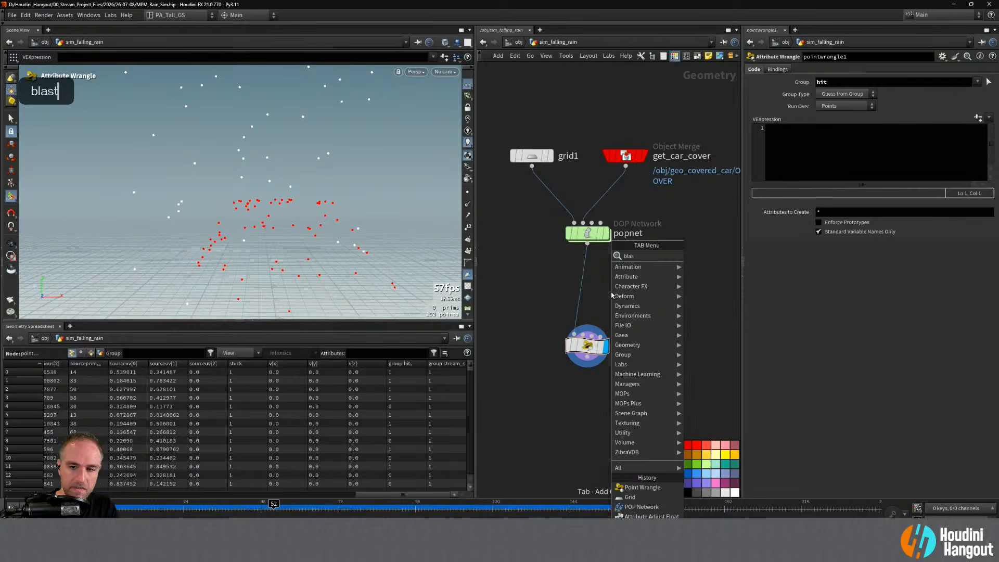
type("t")
key("Return")
left_click(585, 286)
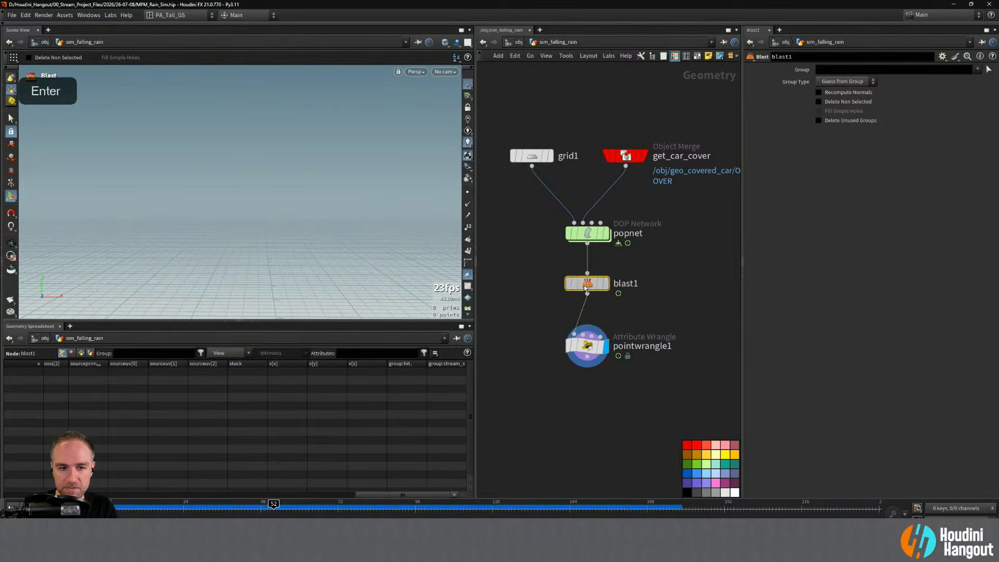
left_click_drag(584, 288, 585, 279)
- Set blast1 to the hit group with group type Points and delete the non-selected points
left_click(976, 69)
left_click(926, 78)
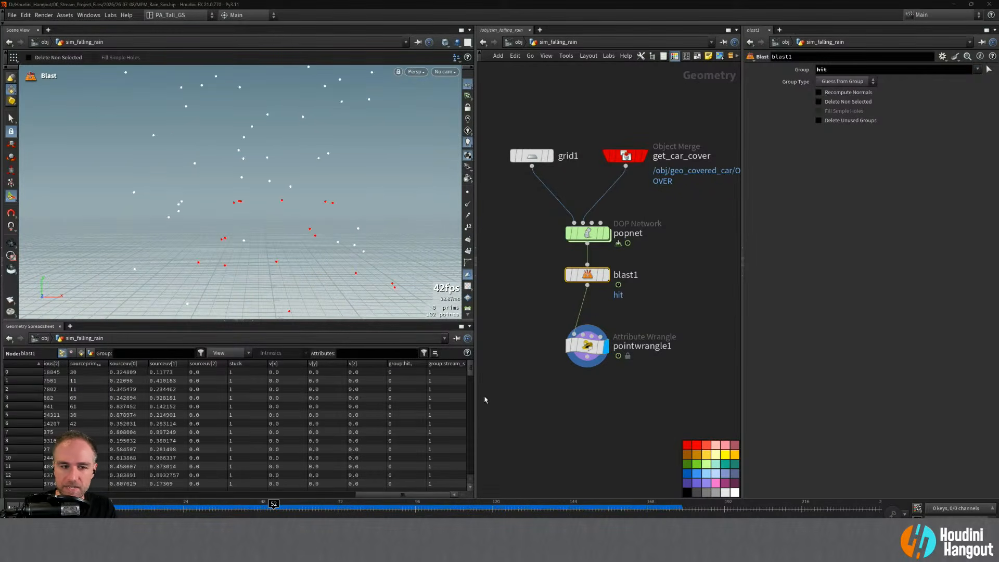
left_click(831, 82)
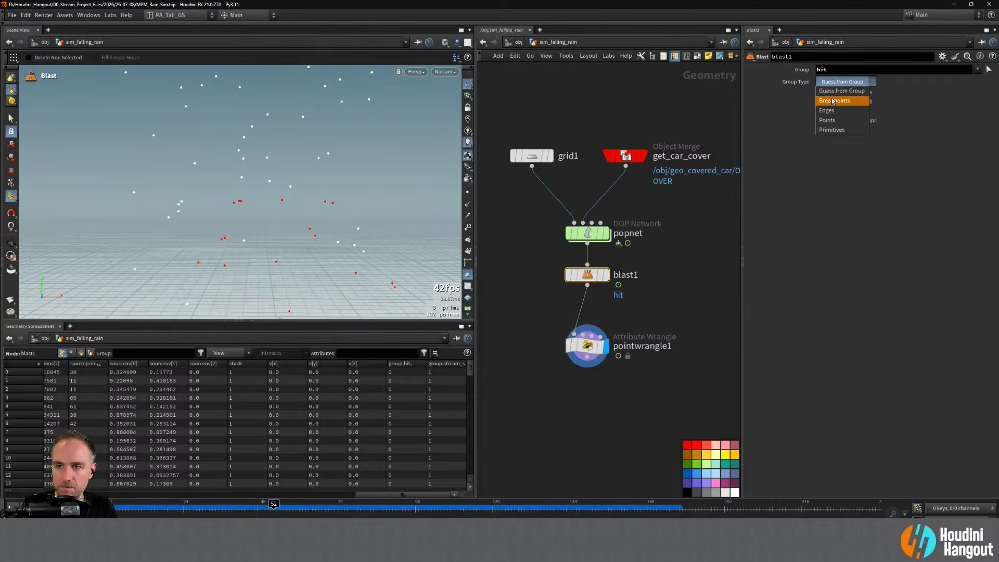
left_click(832, 122)
left_click(819, 102)
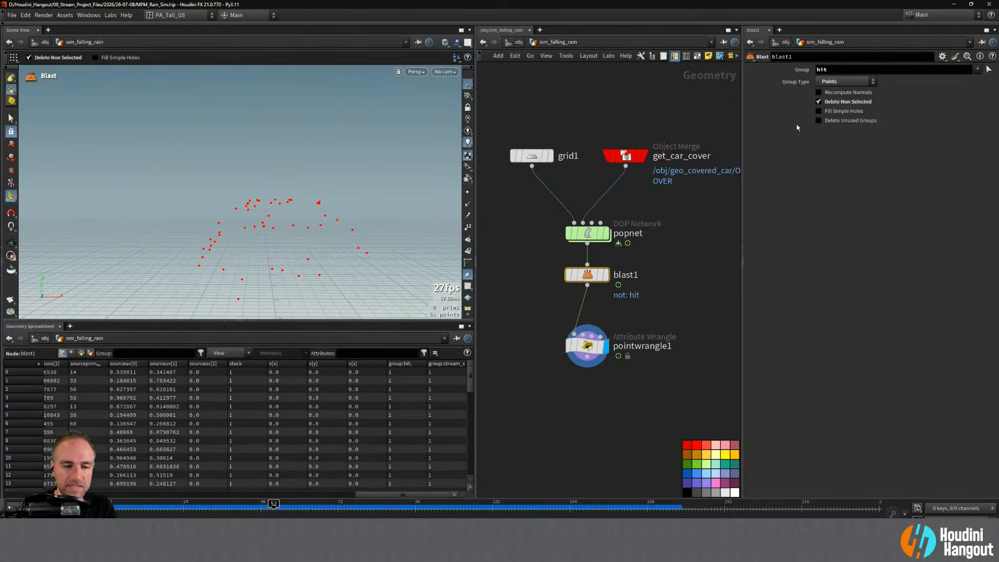
- Template the car cover, scrub around frames 23 to 27 and examine the hit particles' positions and hitage values, sorted by hitage
left_click_drag(216, 511, 193, 509)
left_click(639, 156, "alt")
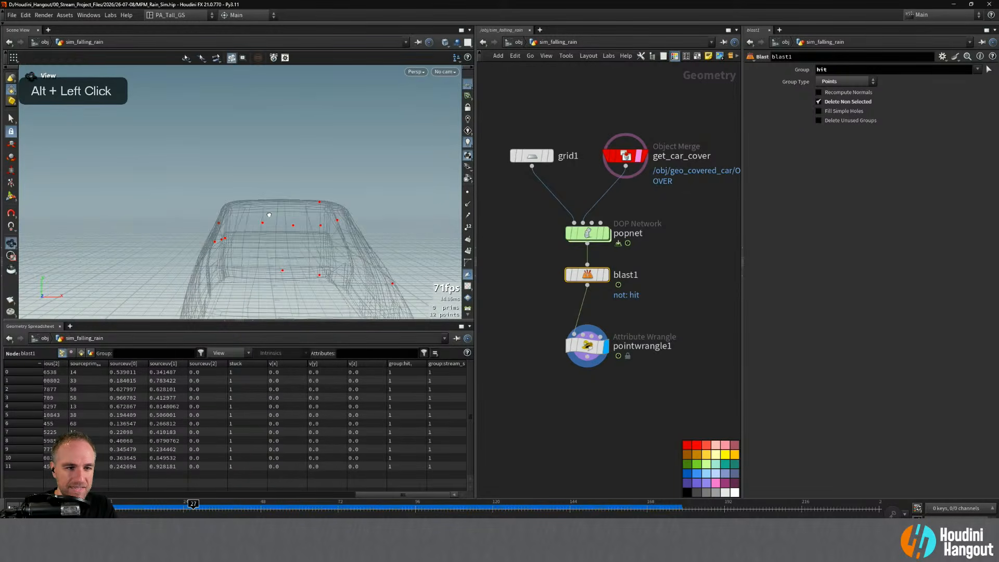
left_click_drag(193, 509, 180, 509)
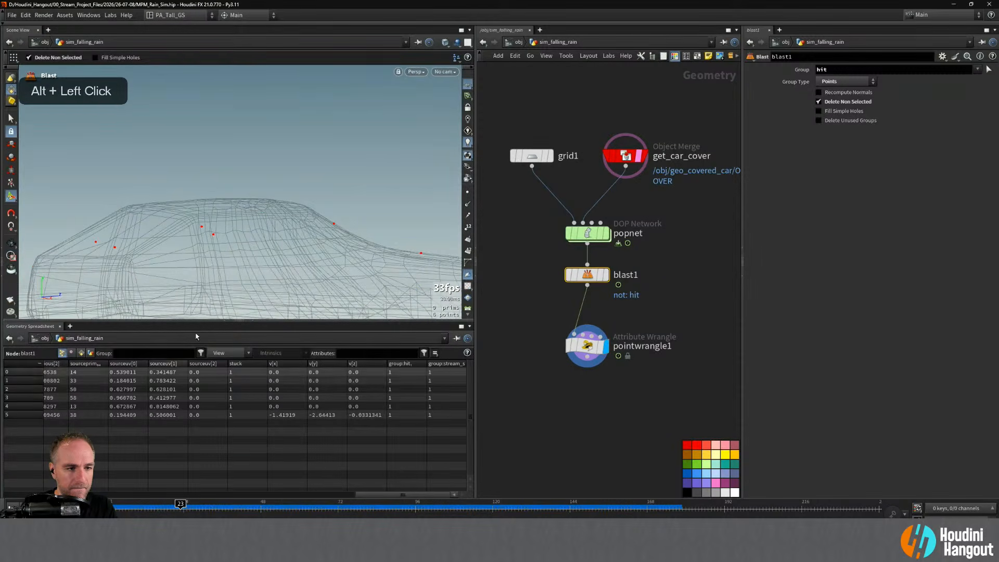
left_click_drag(201, 283, 182, 214, "alt")
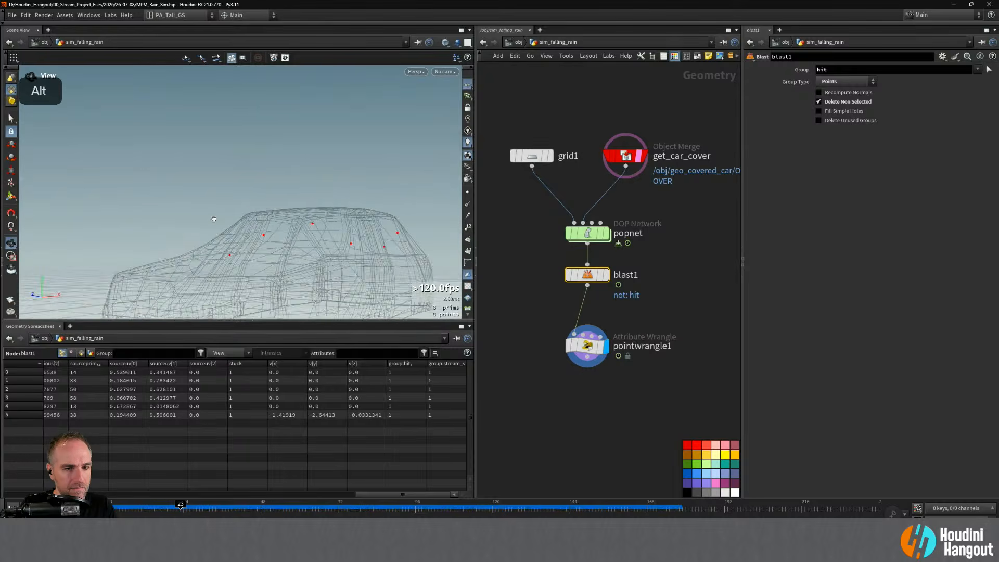
left_click_drag(181, 506, 191, 505)
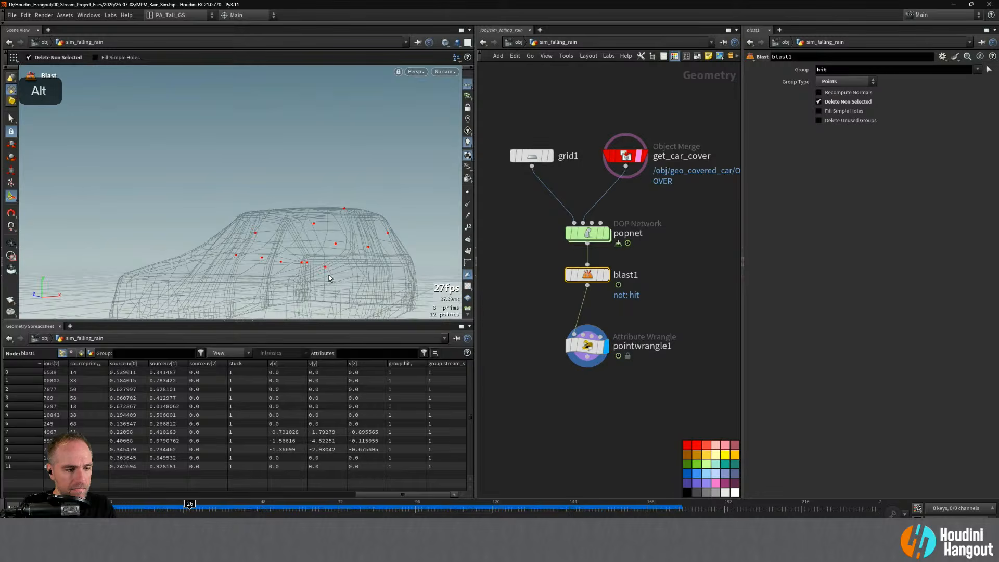
left_click_drag(391, 494, 126, 492)
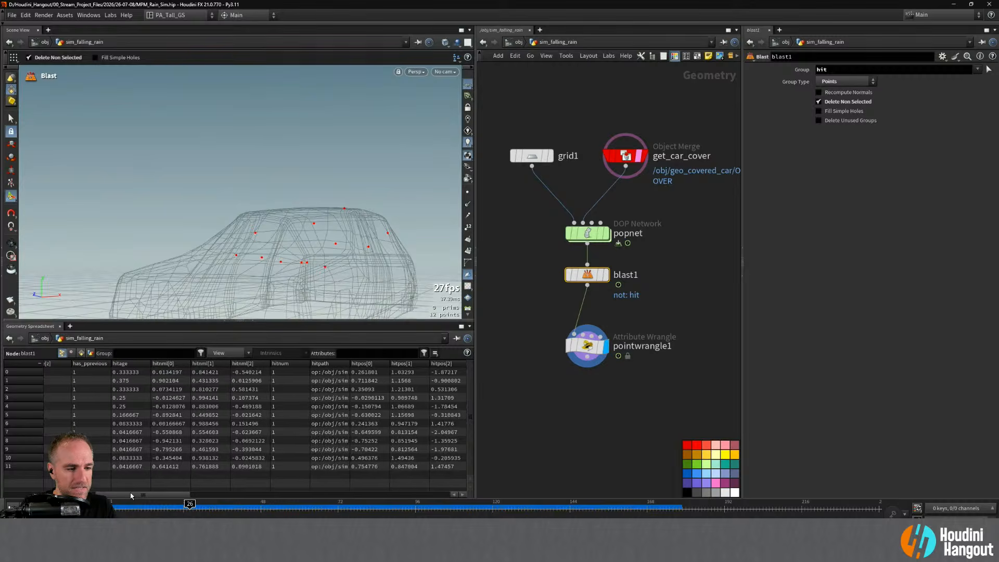
double_click(150, 366)
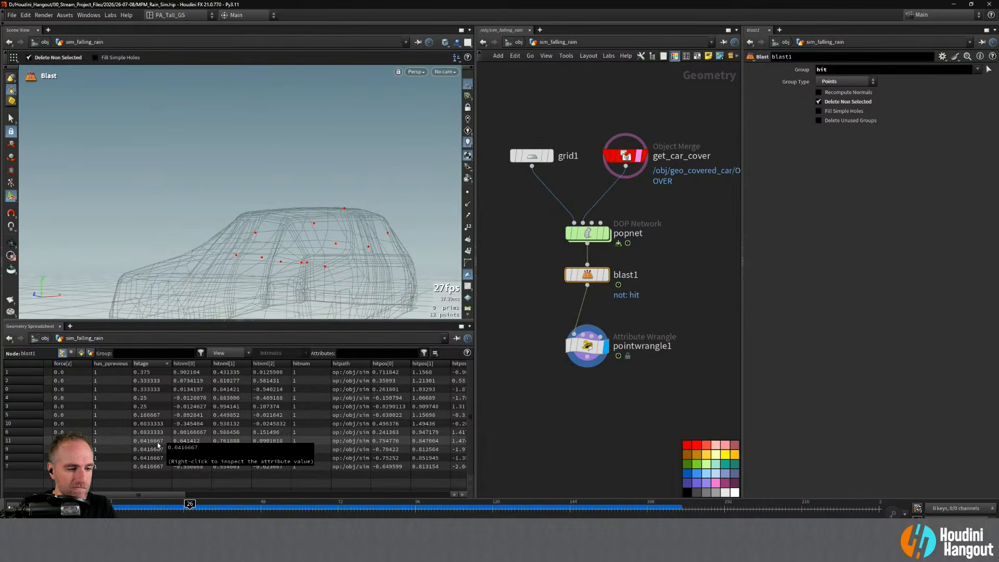
left_click_drag(249, 219, 307, 223, "alt")
- Delete pointwrangle1 and wire a second Blast node below blast1, displaying its output
left_click(591, 348)
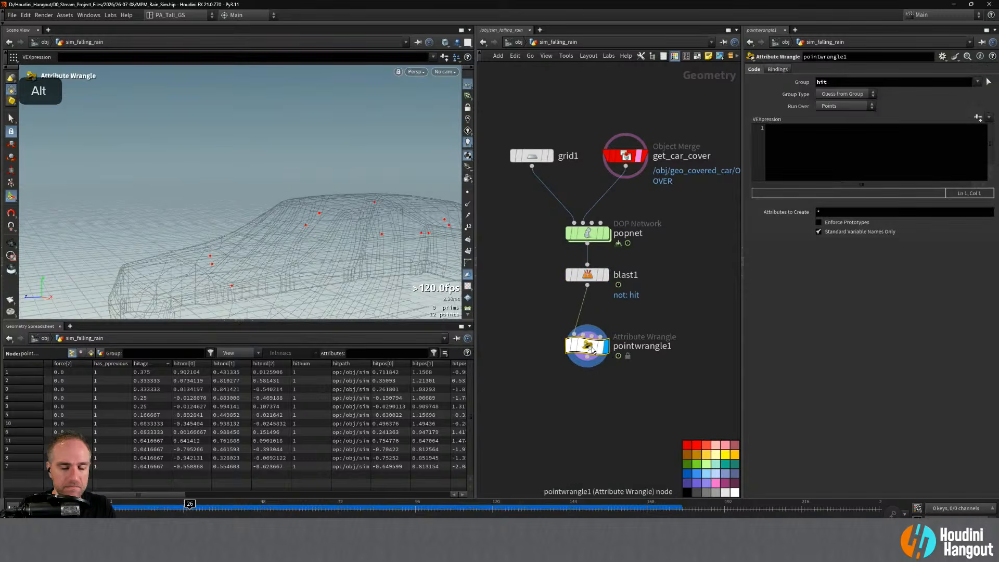
left_click_drag(592, 349, 592, 336)
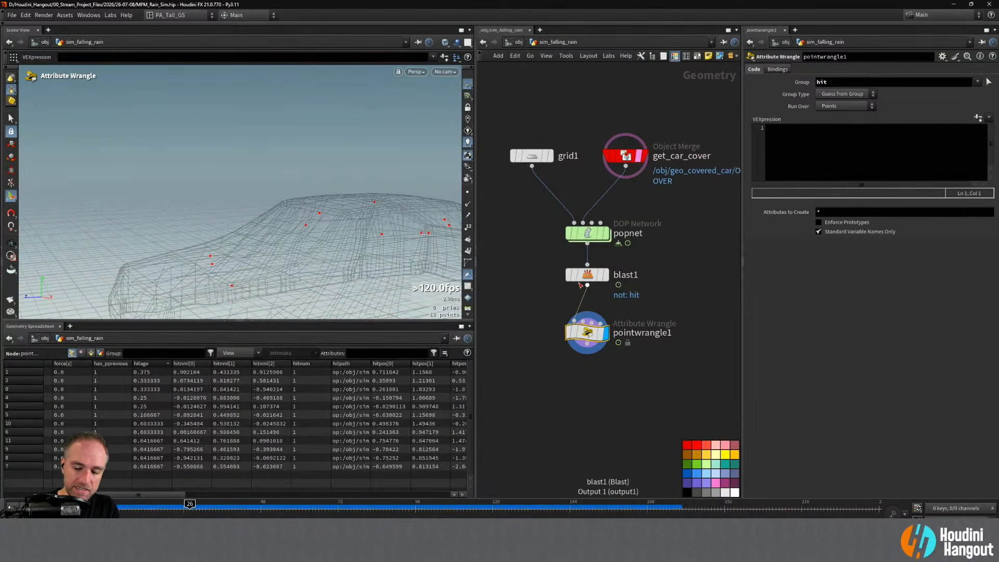
key("Delete")
key("Tab")
type("blast")
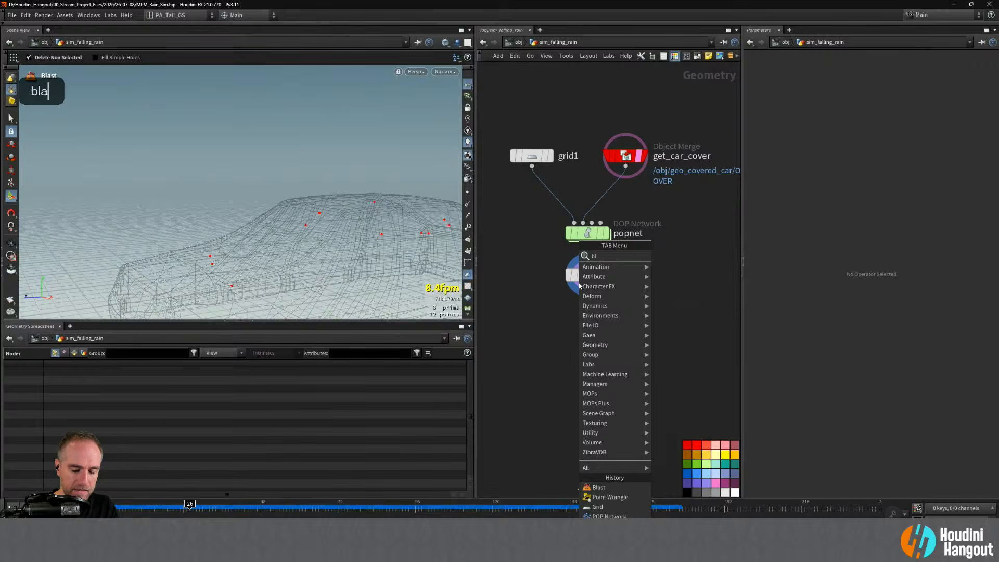
key("Return")
left_click(588, 319)
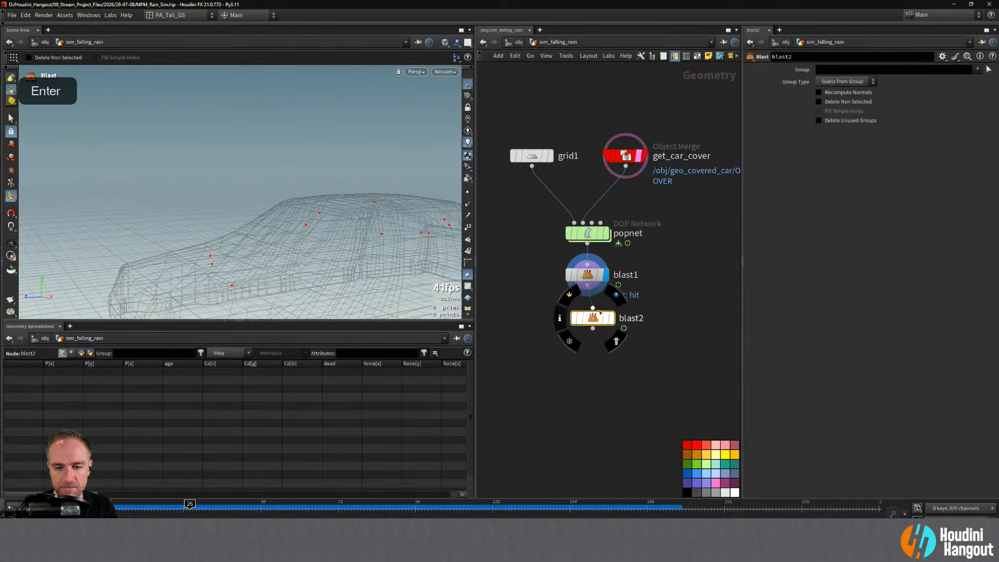
double_click(603, 323)
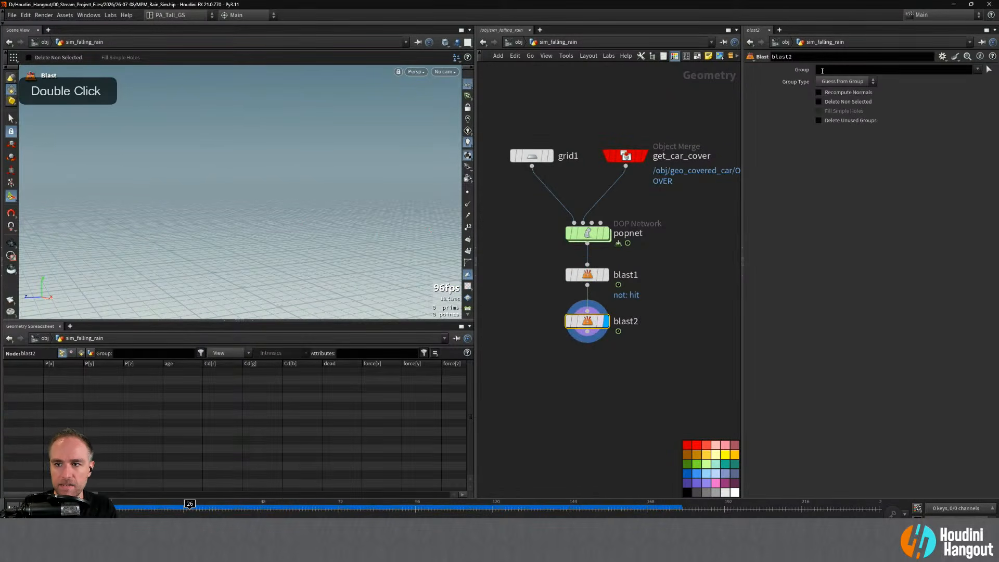
left_click(844, 81)
left_click(827, 120)
left_click(835, 69)
type("@")
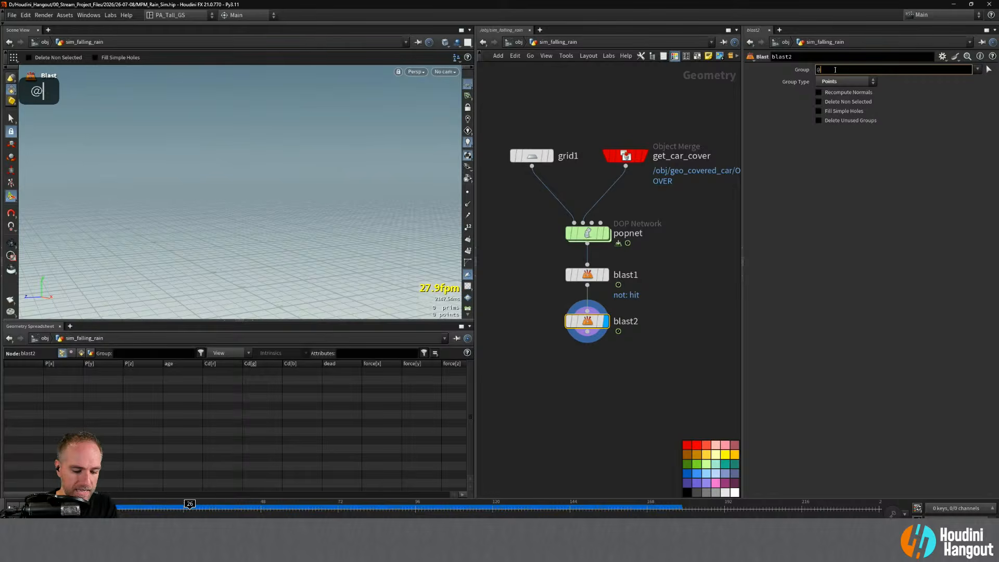
type("hitage")
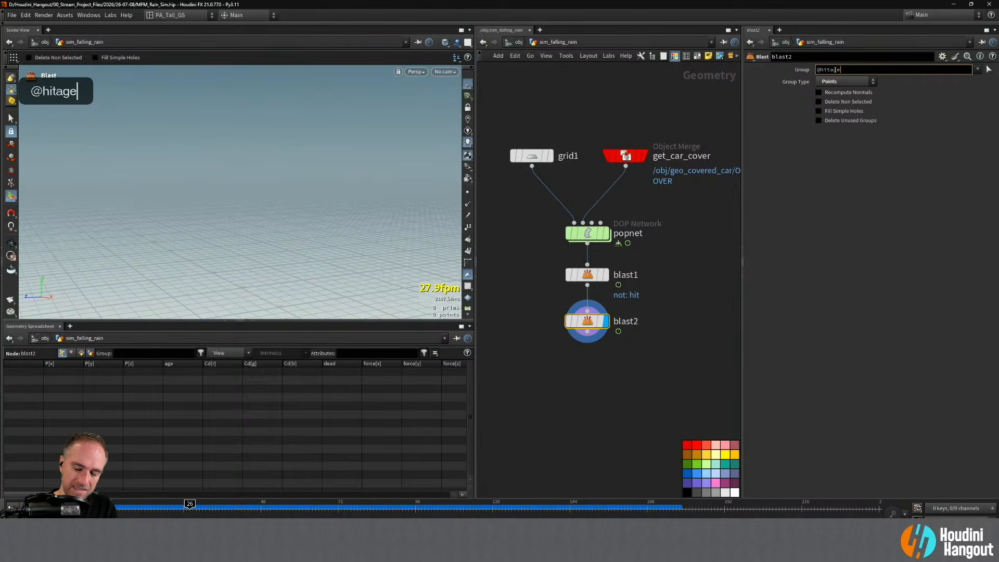
type(" >")
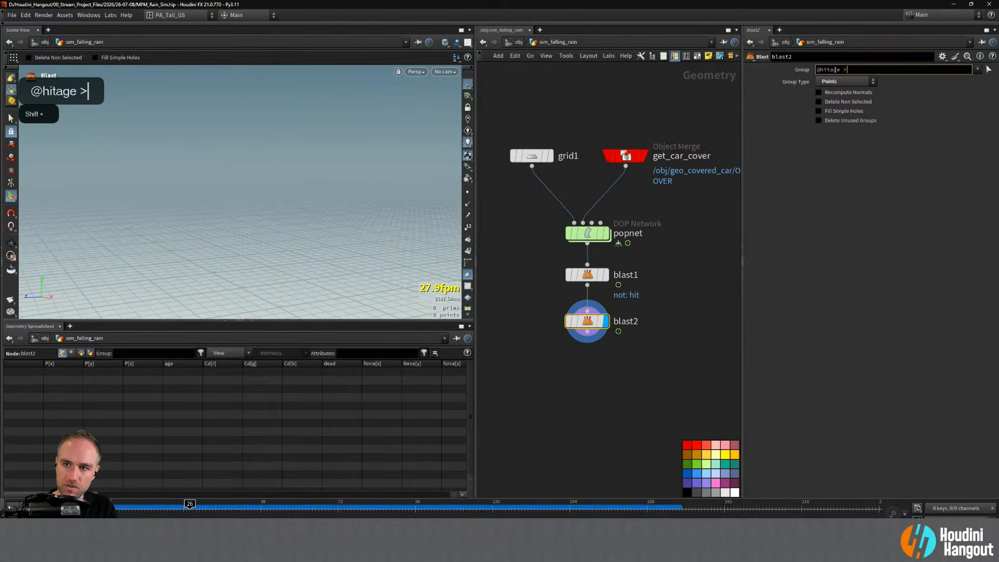
key("BackSpace")
key("BackSpace")
type(">=")
key("BackSpace")
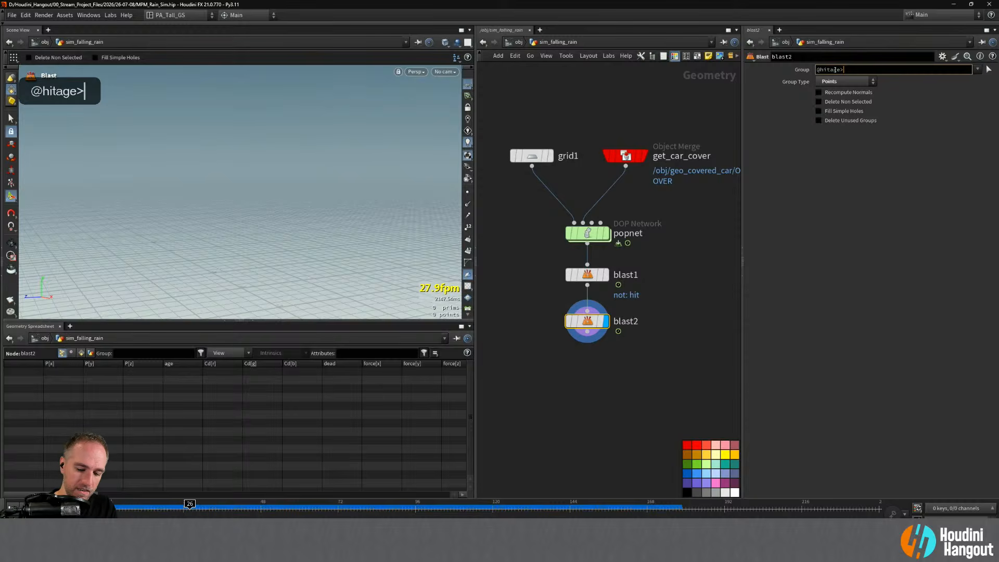
type("0.005")
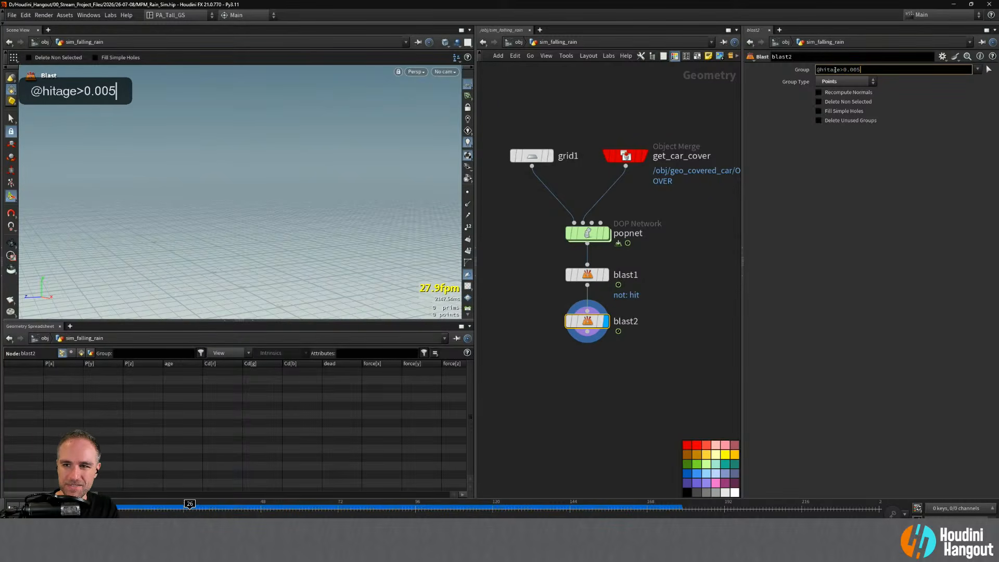
key("Return")
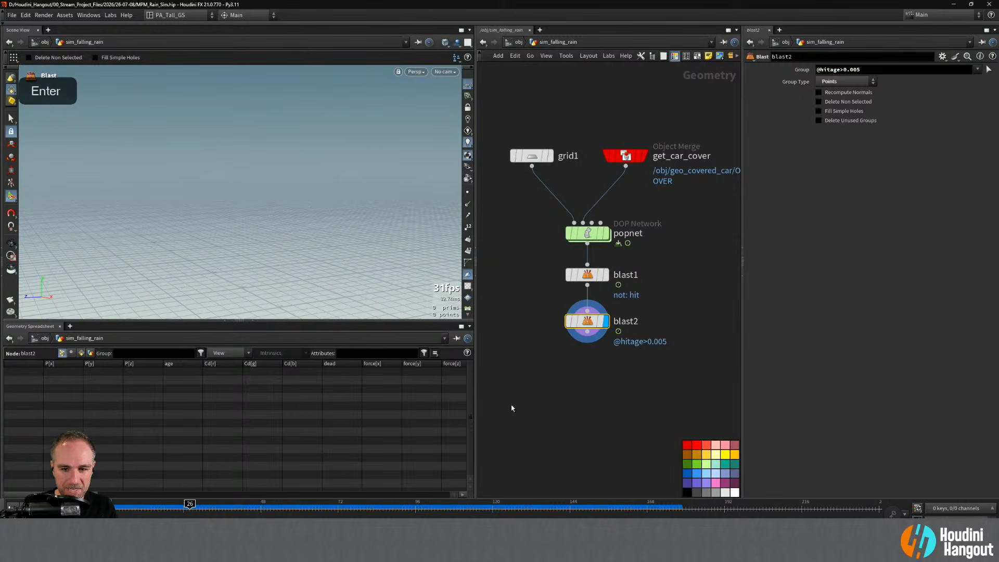
left_click(196, 509)
mouse_move(208, 508)
left_mouse_down()
mouse_move(251, 512)
mouse_move(200, 511)
mouse_move(212, 515)
left_mouse_up()
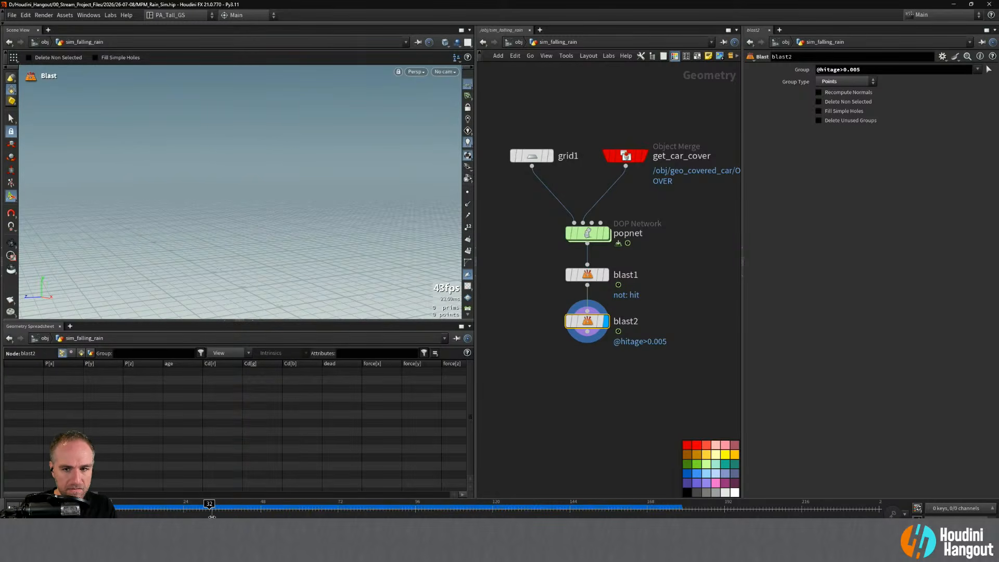
left_click(854, 70)
key("BackSpace")
key("Return")
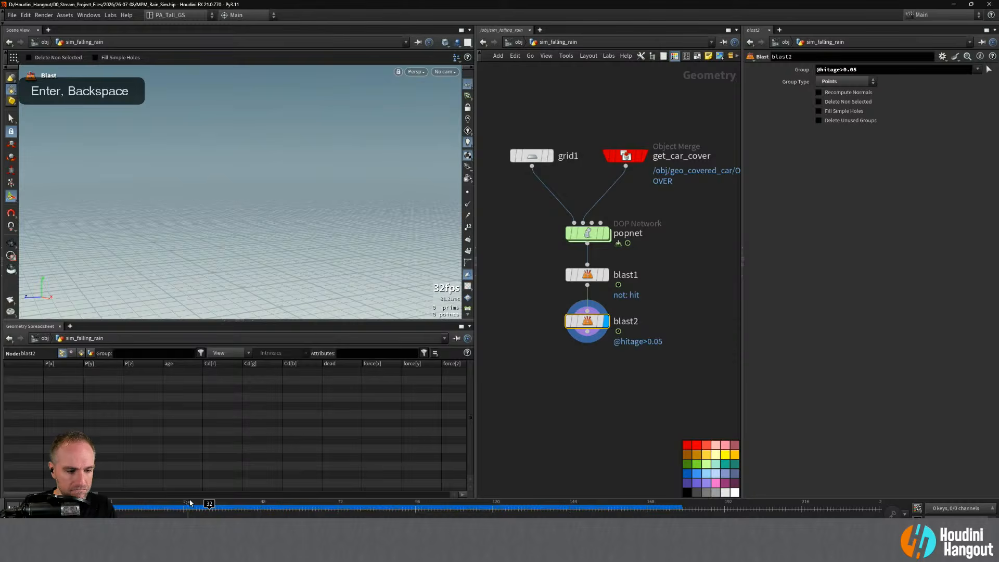
- Filter the geometry spreadsheet to the hitage attribute and scrub to frame 58 to inspect the remaining points' values
left_click_drag(210, 508, 242, 509)
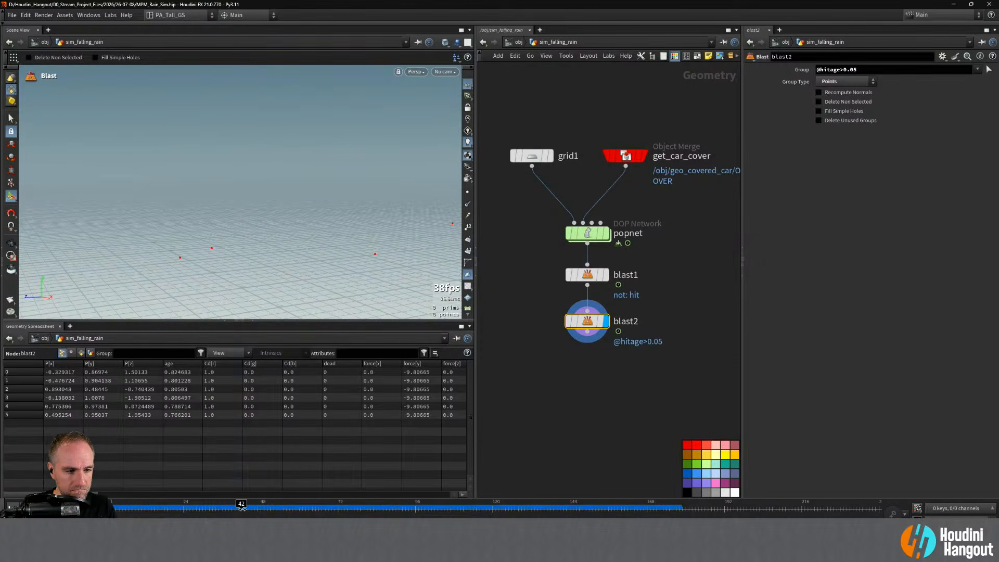
left_click(366, 352)
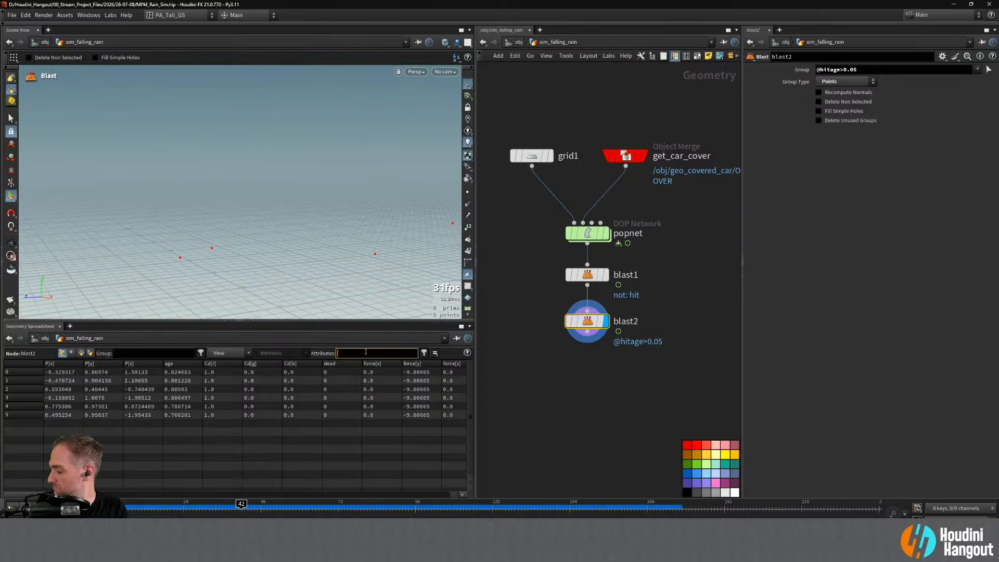
type("hitage")
key("Return")
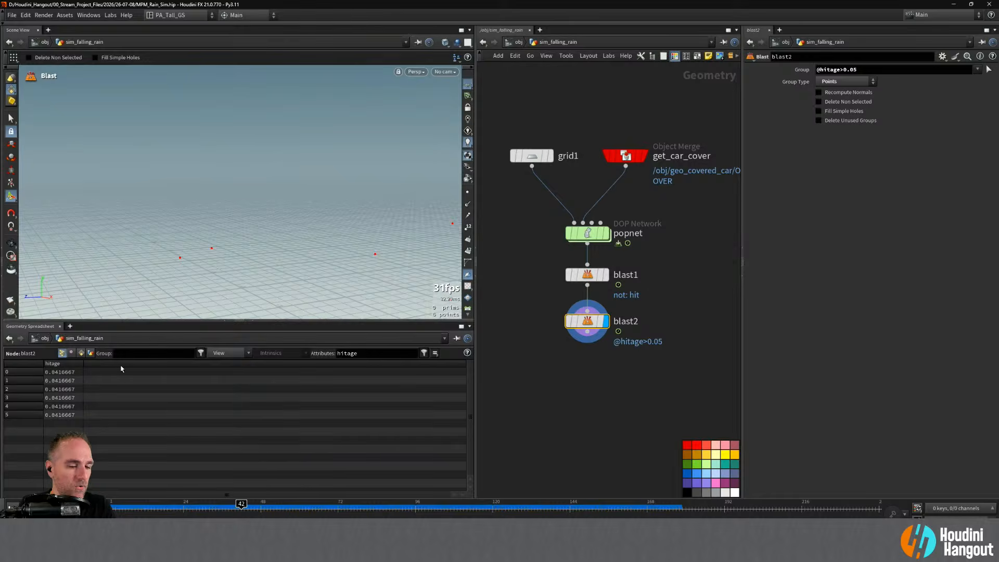
left_click_drag(242, 503, 298, 517)
- Reframe the view on the remaining points and play the simulation from the first frame to check blast2's filtering
right_click_drag(387, 219, 205, 229, "alt")
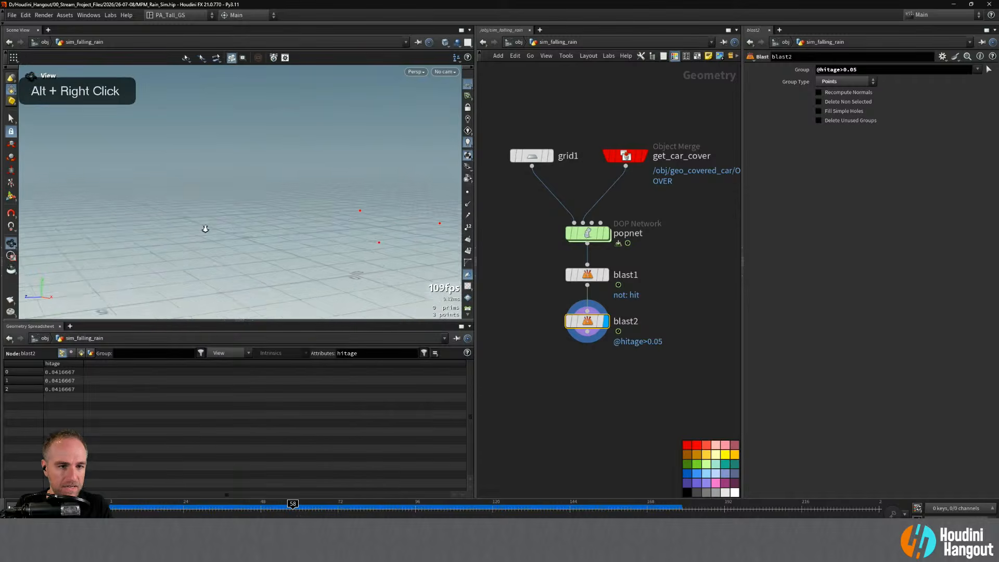
left_click_drag(205, 230, 394, 245, "alt")
middle_click_drag(393, 225, 341, 208, "alt")
key("ctrl+Up")
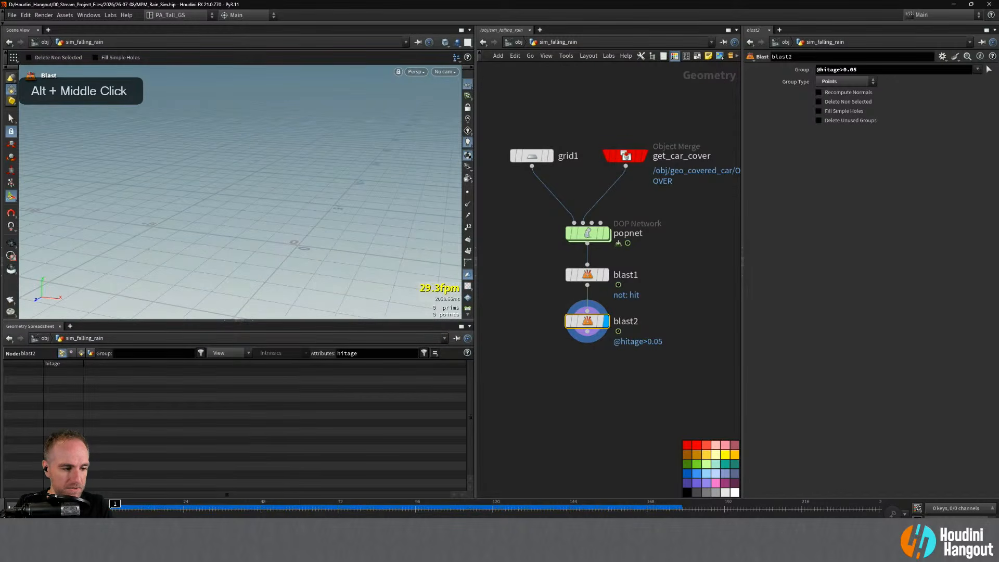
key("Up")
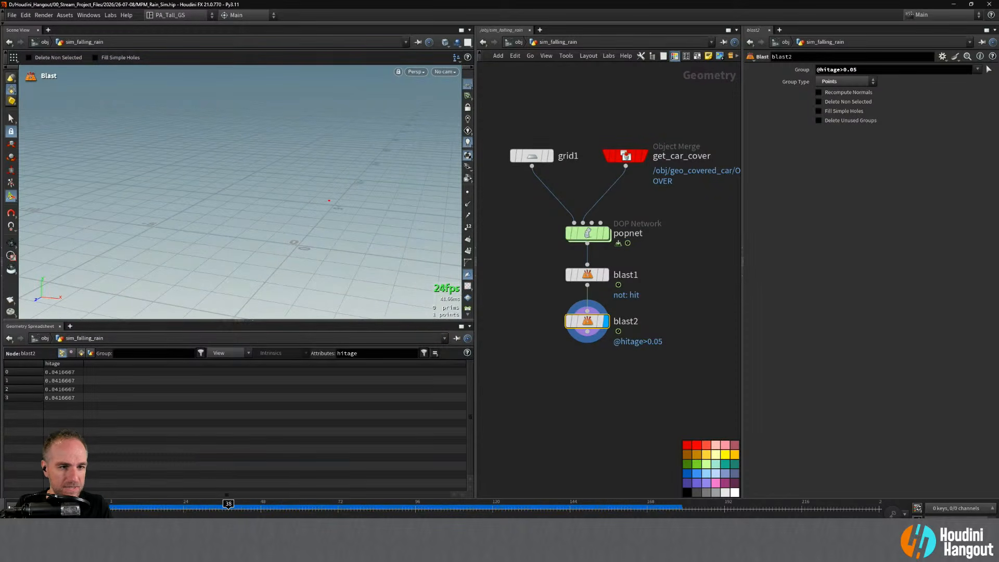
- Add a Ray node fed by blast2 as its first input and get_car_cover as its second input
key("ctrl+Up")
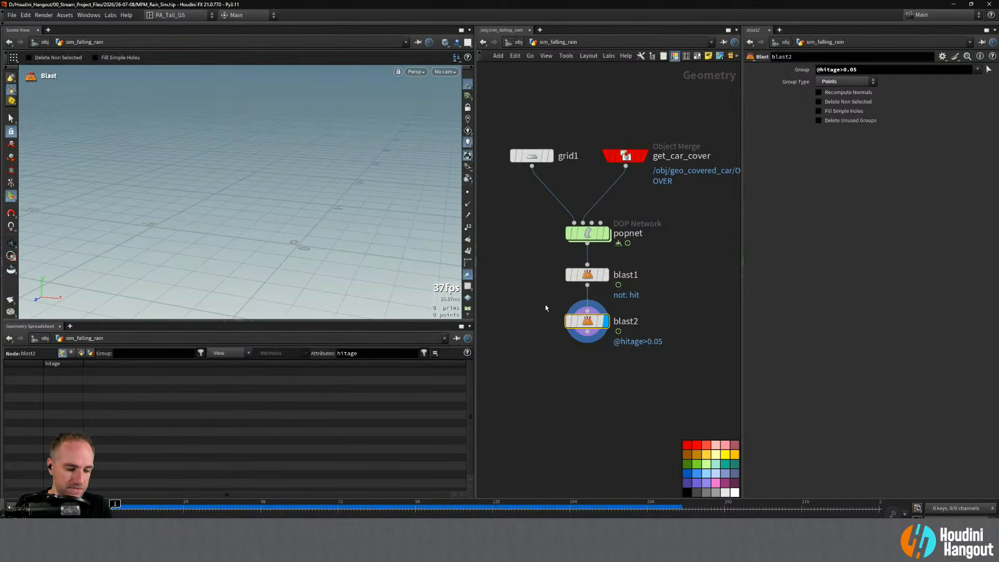
key("Tab")
type("ray")
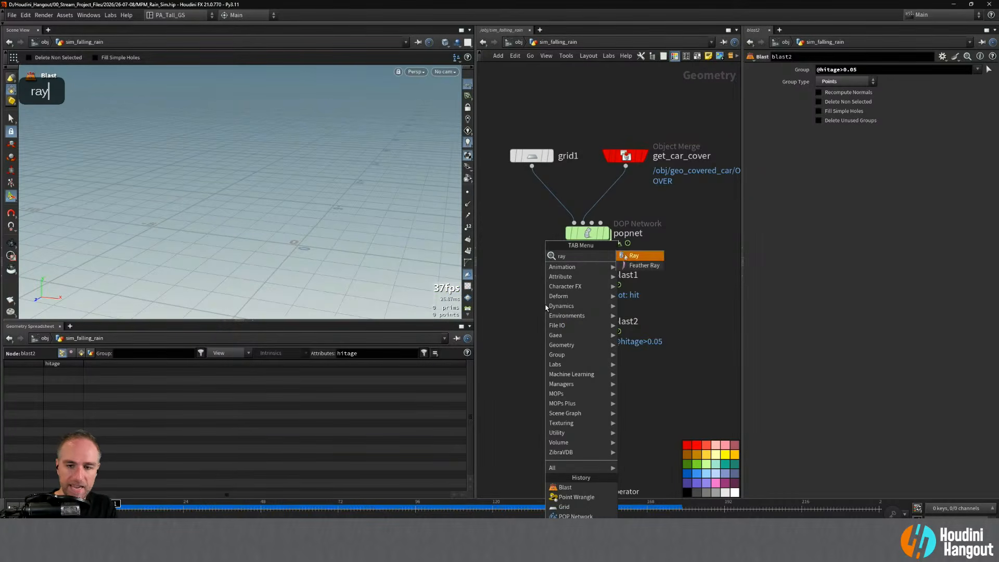
key("Return")
left_click(595, 387)
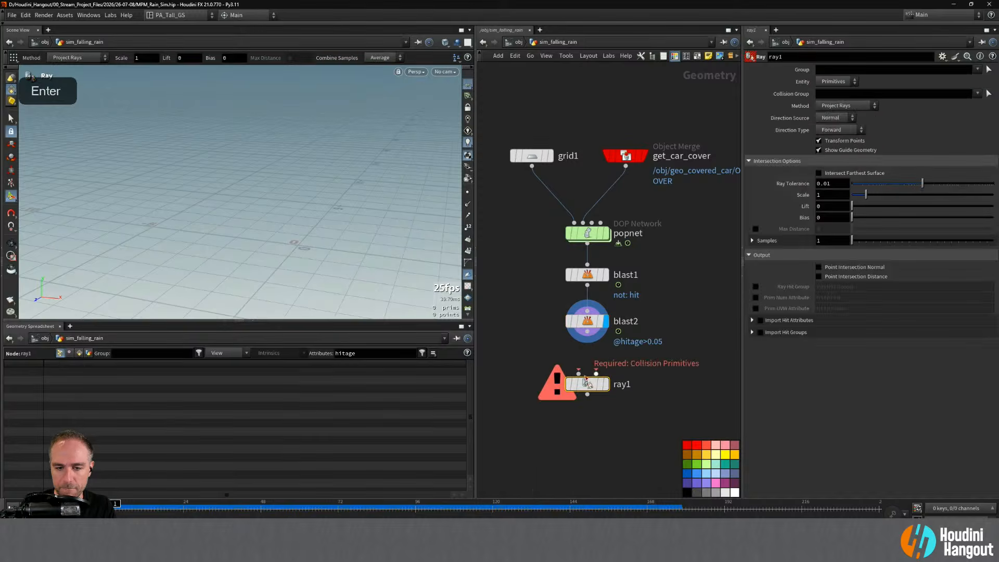
left_click_drag(641, 151, 690, 151)
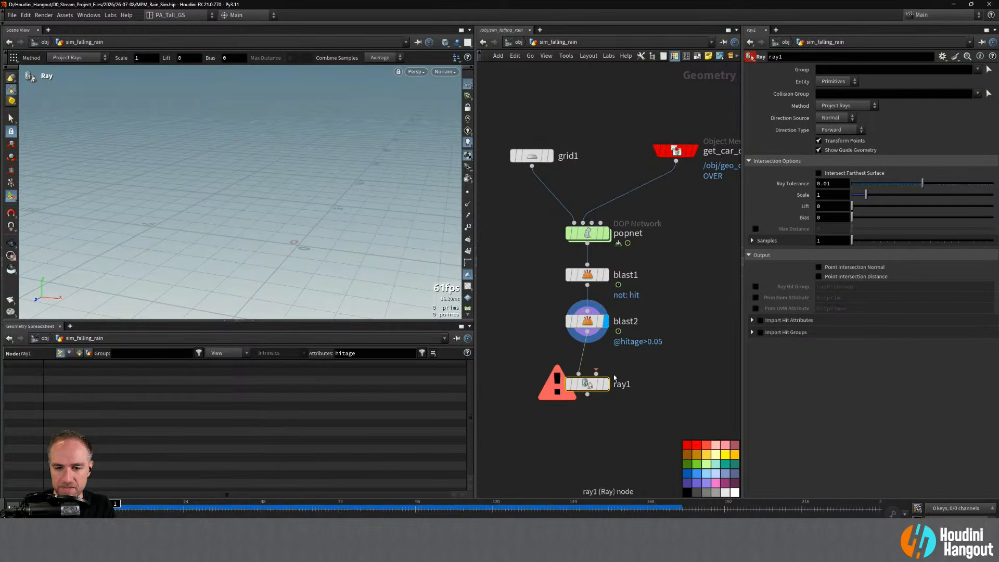
left_click(676, 161)
left_click(595, 374)
left_click_drag(601, 388, 665, 386)
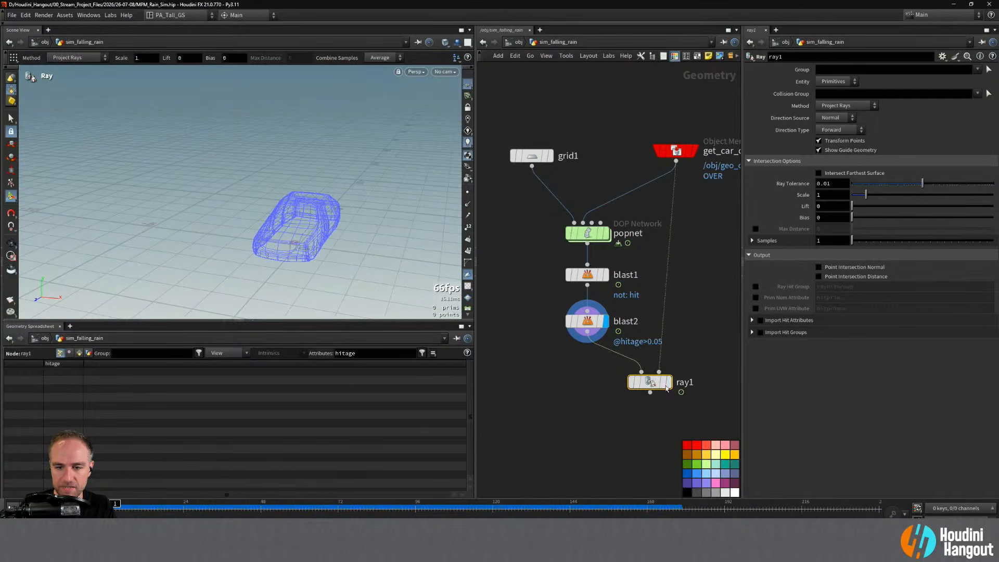
- Display ray1, set its method to Minimum Distance, and check the points on the car roof at frame 29
left_click(669, 381)
left_click(844, 108)
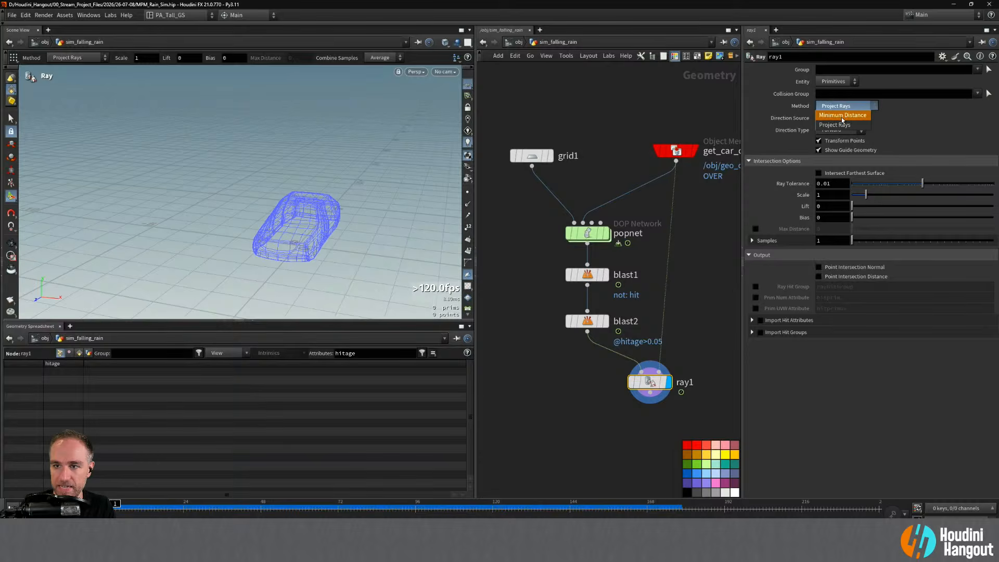
left_click(843, 118)
left_click_drag(155, 507, 201, 510)
right_click_drag(308, 185, 375, 161, "alt")
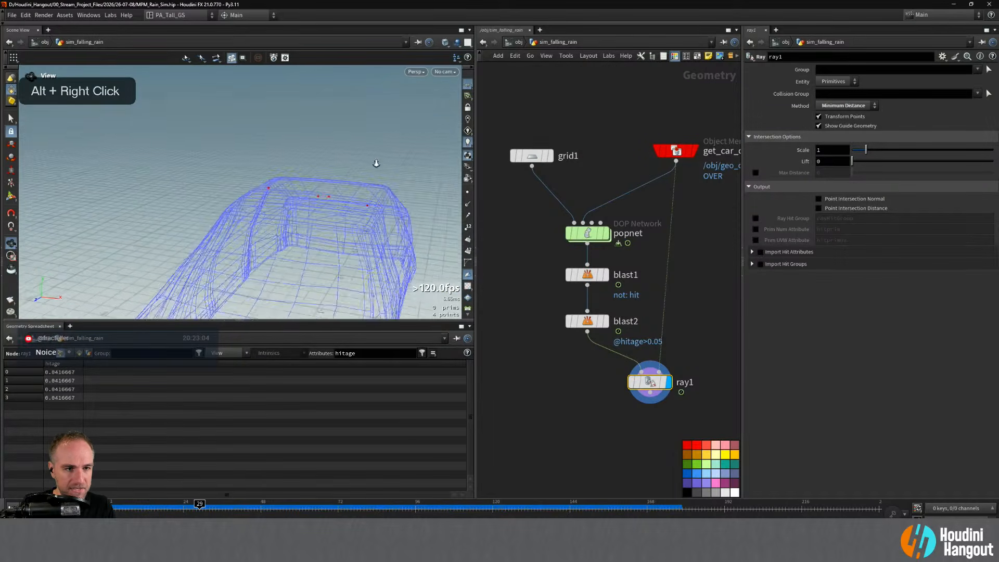
left_click_drag(375, 161, 387, 183, "alt")
key("Return")
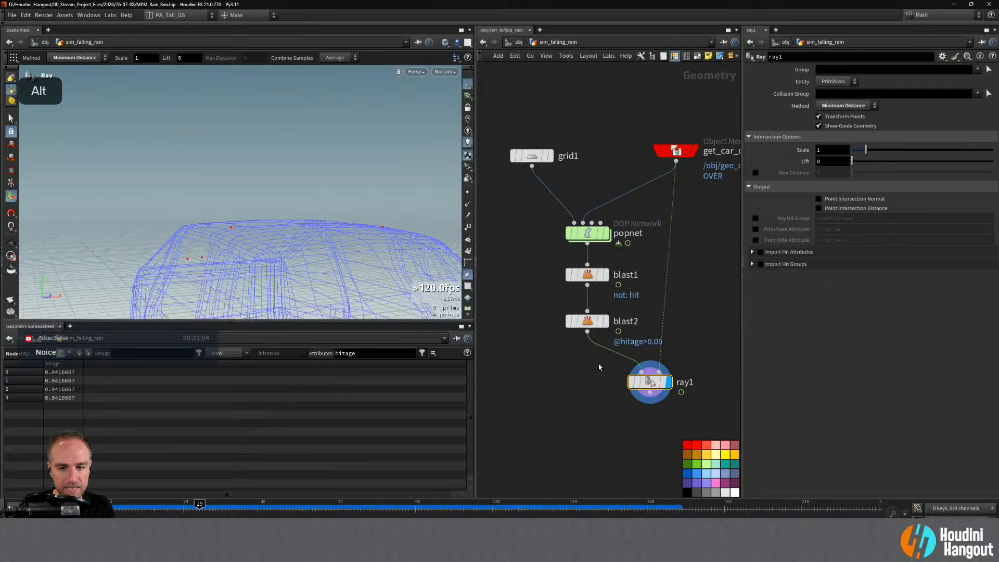
- Toggle ray1's bypass to compare the points with and without the projection, and frame the whole car
left_click(629, 383)
double_click(630, 383)
left_click(629, 382)
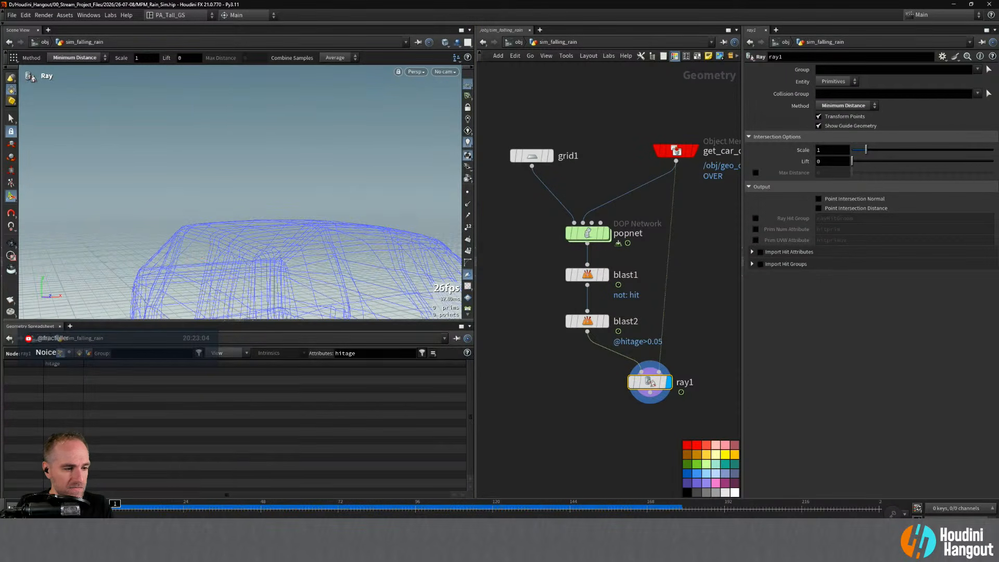
right_click_drag(328, 225, 308, 246, "alt")
left_click_drag(308, 246, 278, 243, "alt")
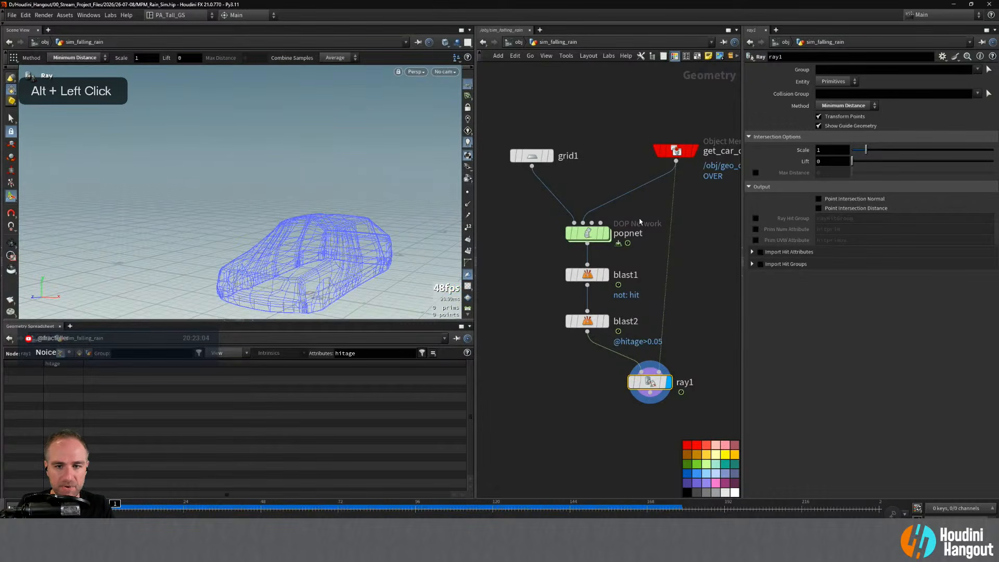
- Set the constant birth rate of source_first_input inside popnet to 250, play the simulation, and return to ray1
double_click(588, 233)
left_click(648, 237)
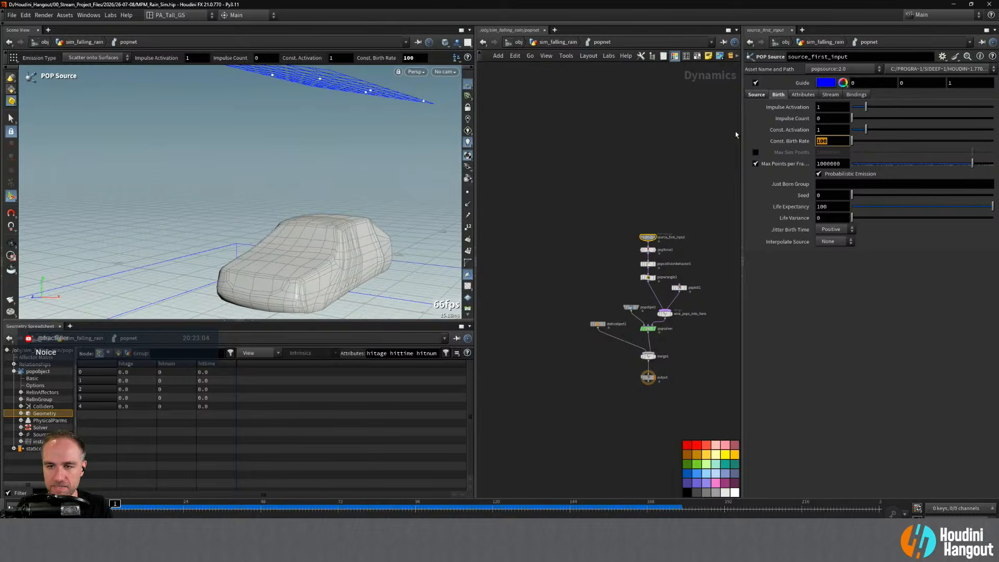
type("250")
key("Return")
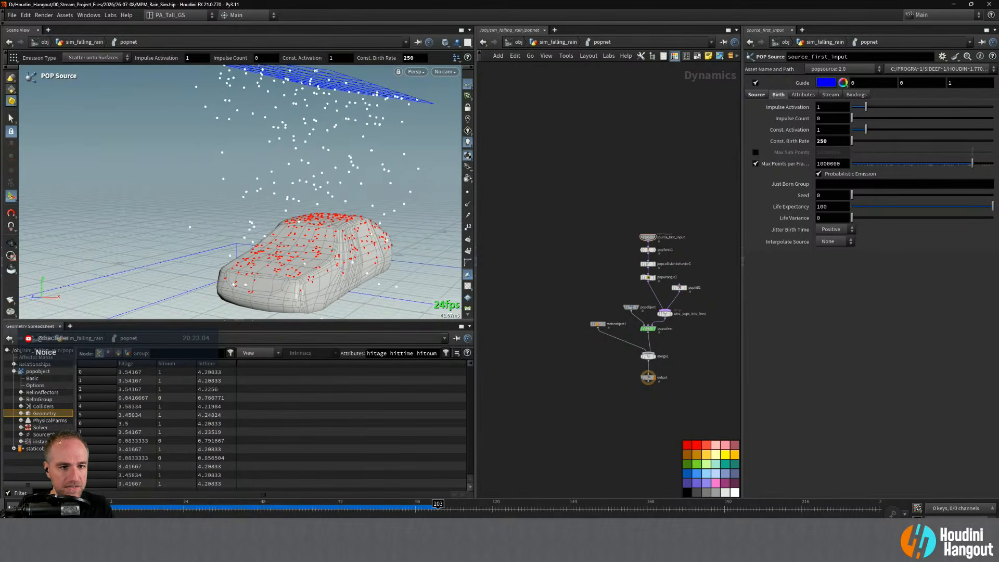
key("ctrl+Up")
key("u")
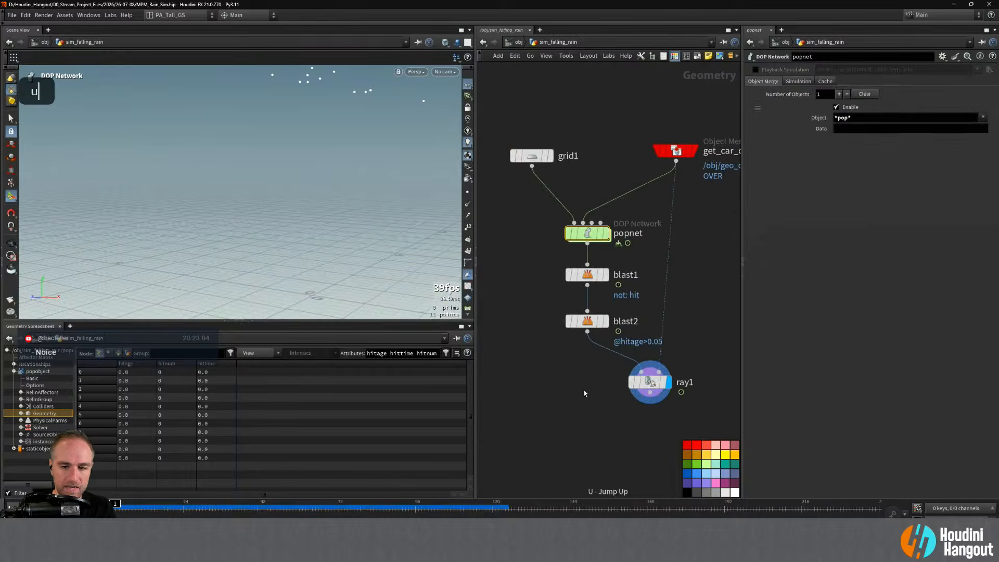
left_click(650, 382)
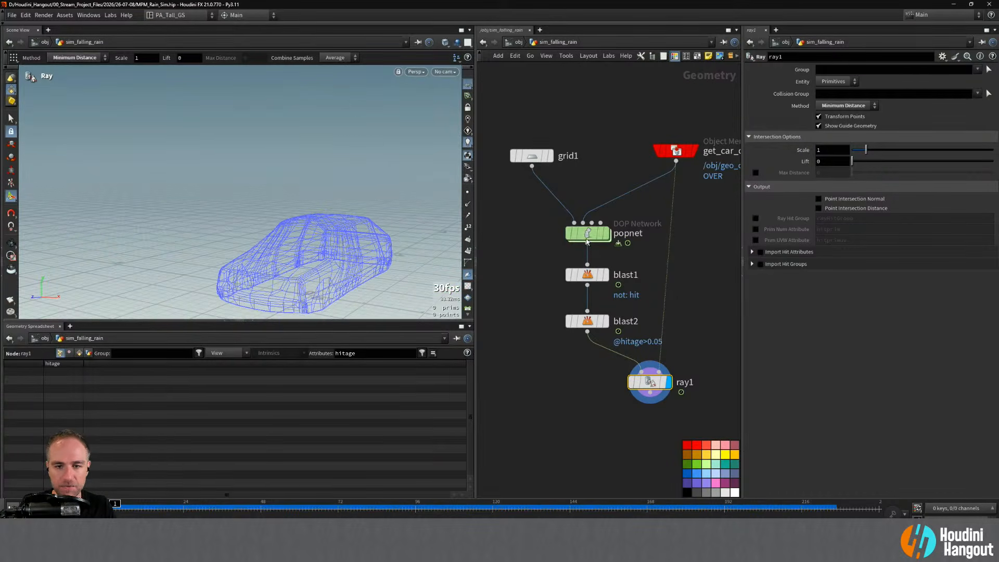
- Set the constant birth rate of source_first_input inside popnet to 500 and play the simulation back at ray1
double_click(587, 233)
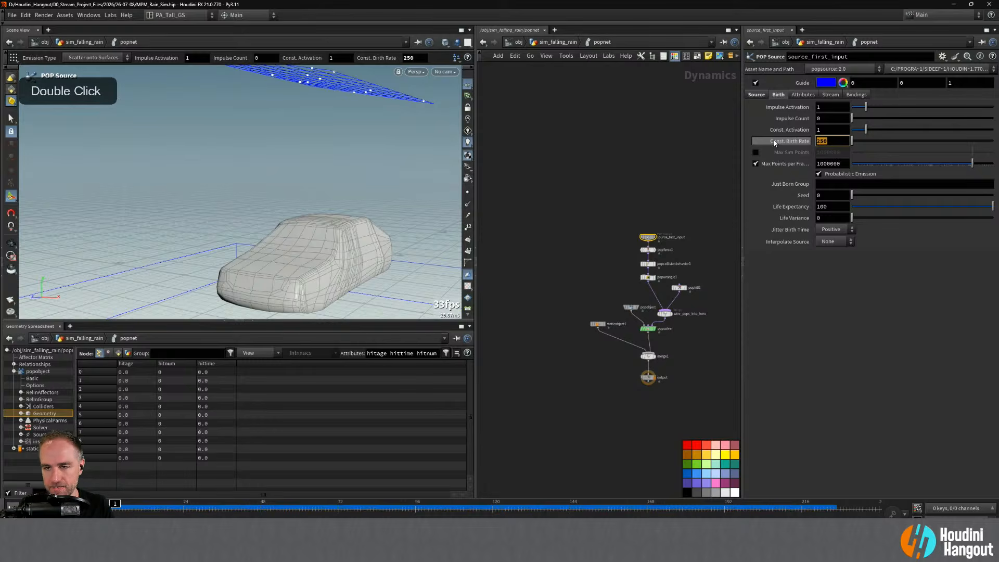
type("500")
key("Return")
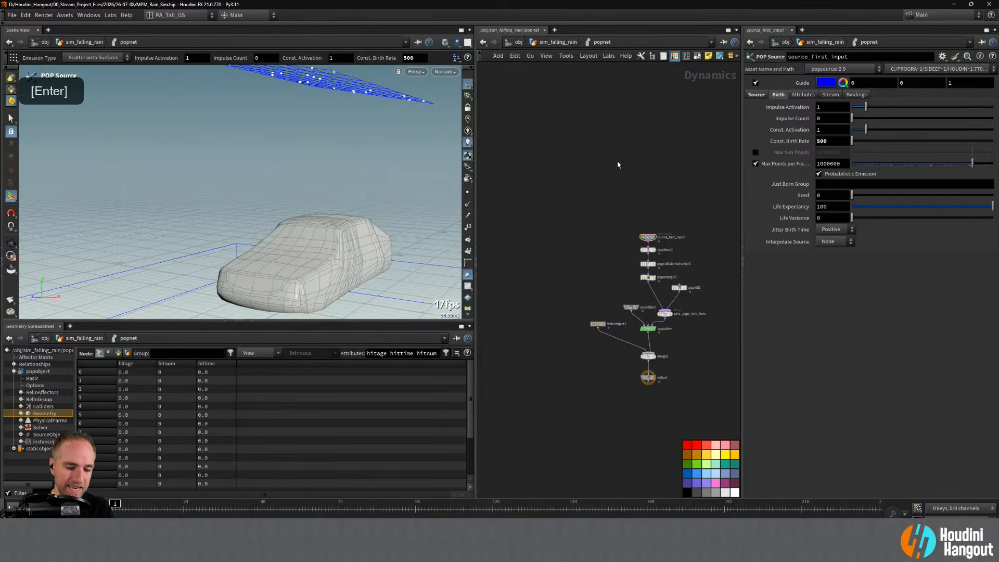
key("u")
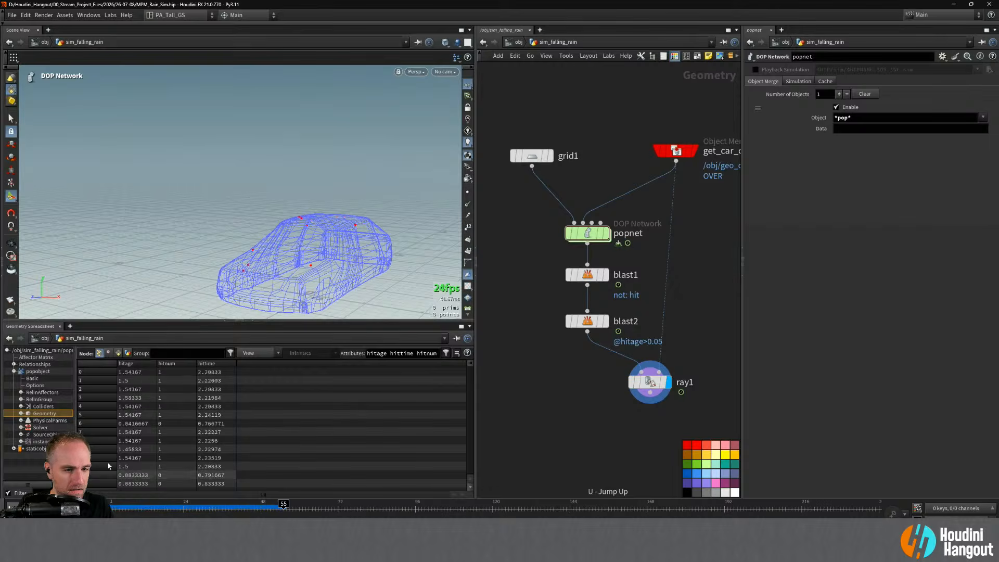
left_click(650, 381)
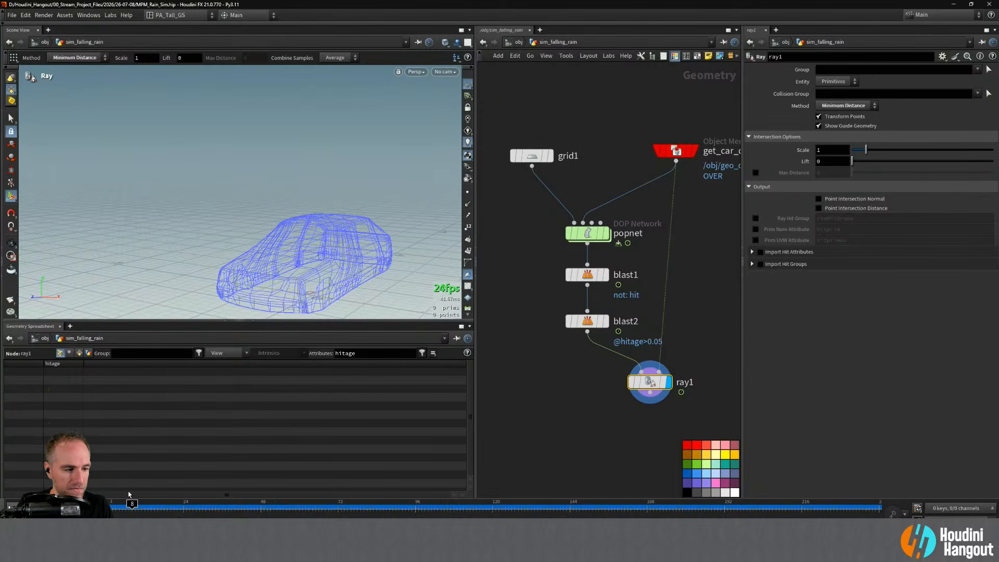
- Add a Null node below ray1, connect it to ray1's output, and display it
middle_click_drag(587, 433, 544, 405)
key("Tab")
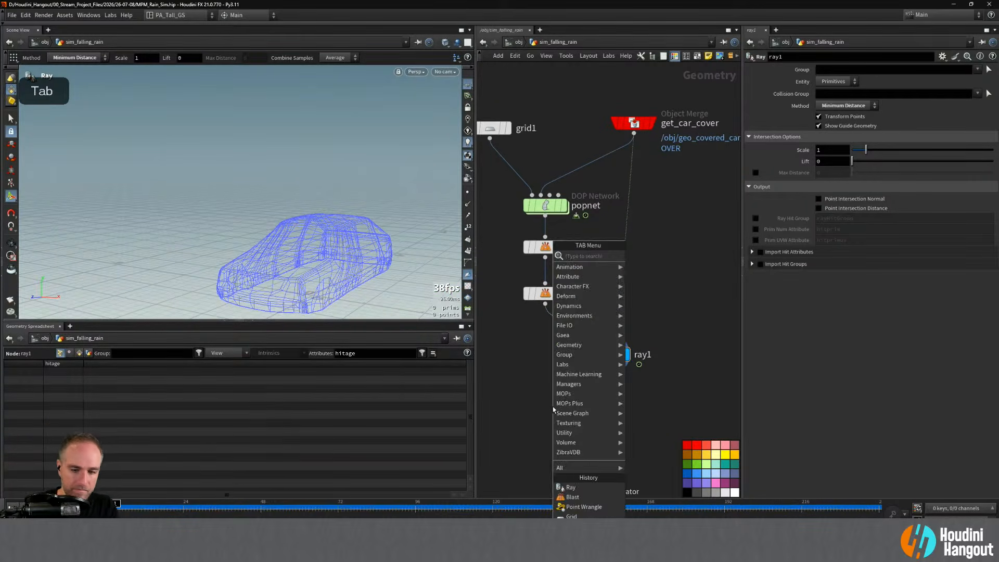
type("null")
key("Return")
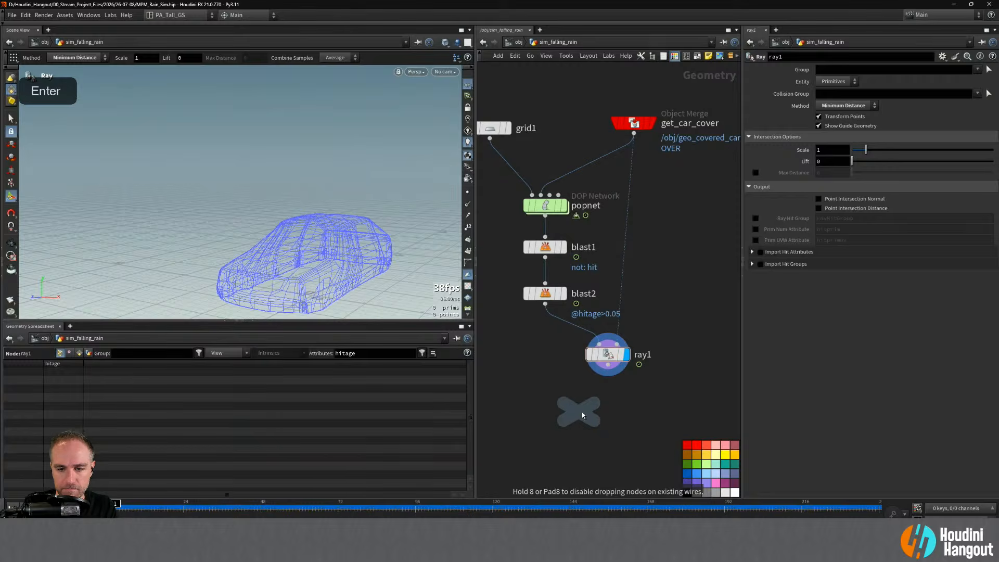
left_click(610, 409)
left_click_drag(608, 365, 608, 400)
left_click(620, 407)
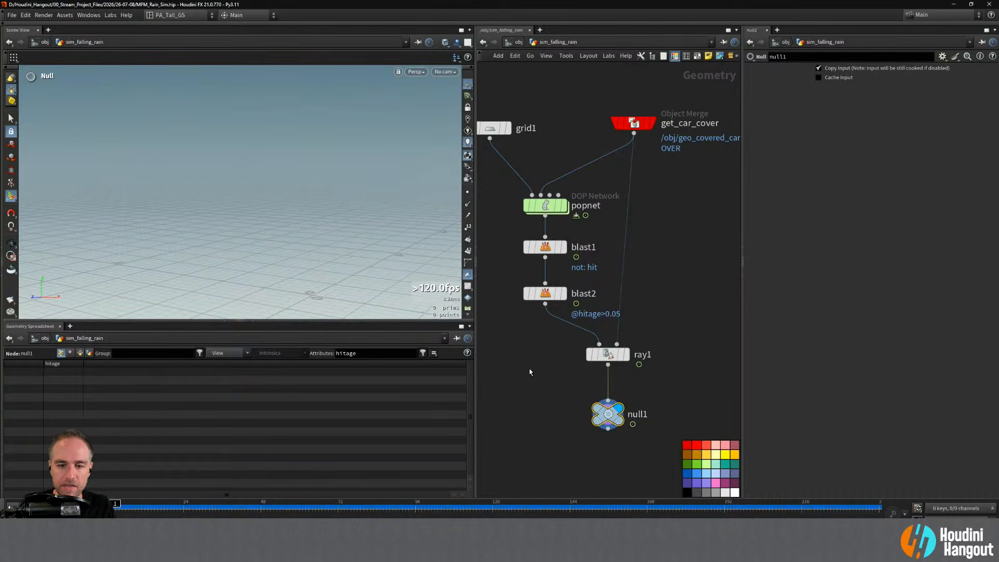
- Display blast1 and add a Split node beside it, connected to popnet's output
middle_click_drag(530, 352, 636, 336)
left_click(639, 248)
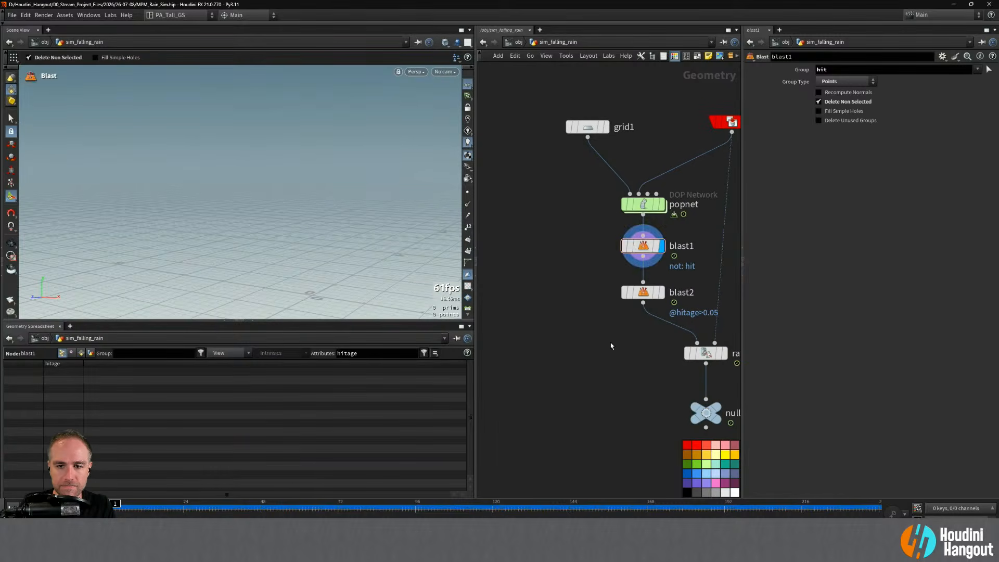
middle_click_drag(627, 284, 543, 263)
middle_click_drag(522, 339, 568, 345, "alt")
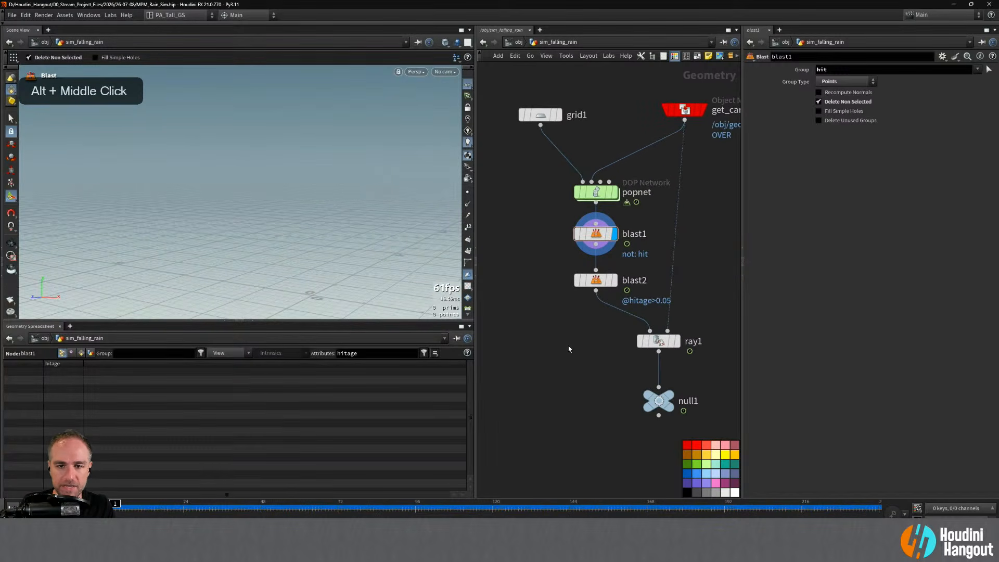
key("Tab")
type("split")
key("Return")
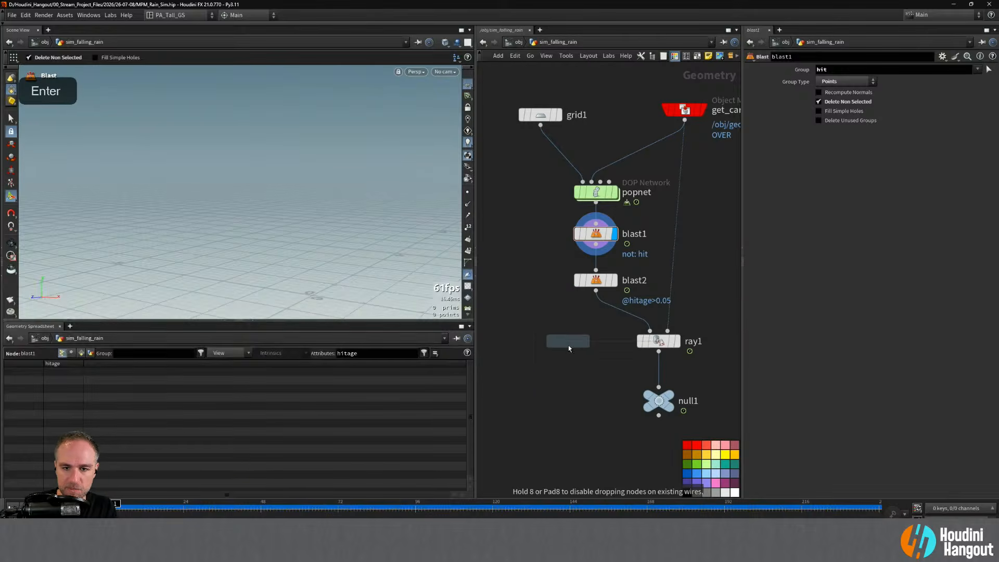
left_click(524, 234)
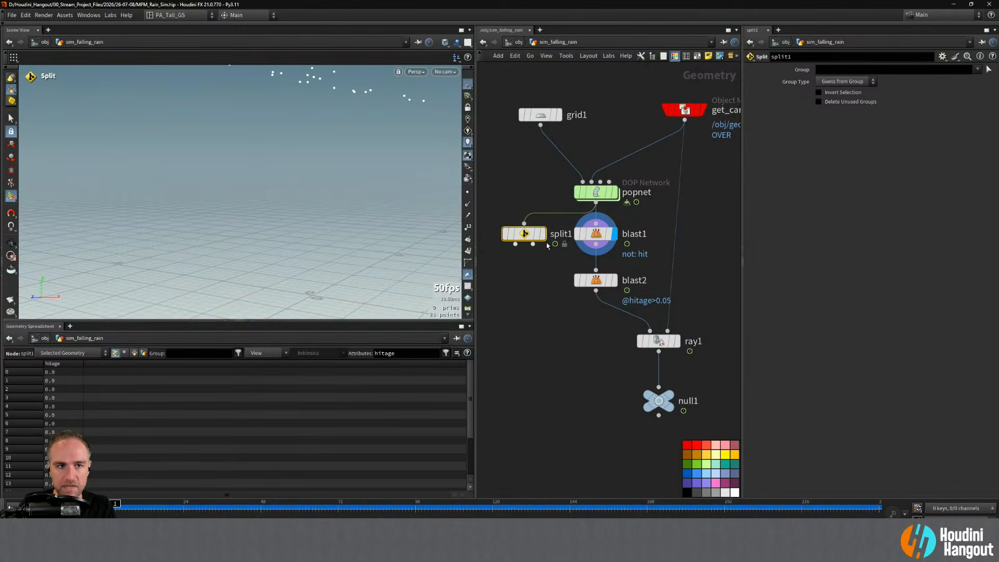
- Set split1's group type to Points, choose the hit group, and enable Invert Selection
left_click(874, 82)
left_click(842, 110)
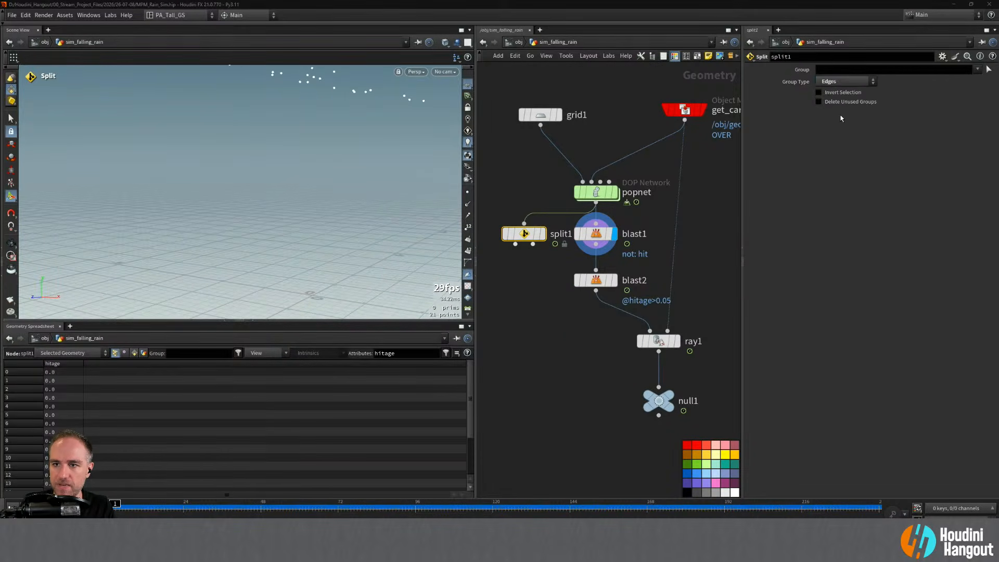
left_click(839, 82)
left_click(842, 110)
left_click(977, 70)
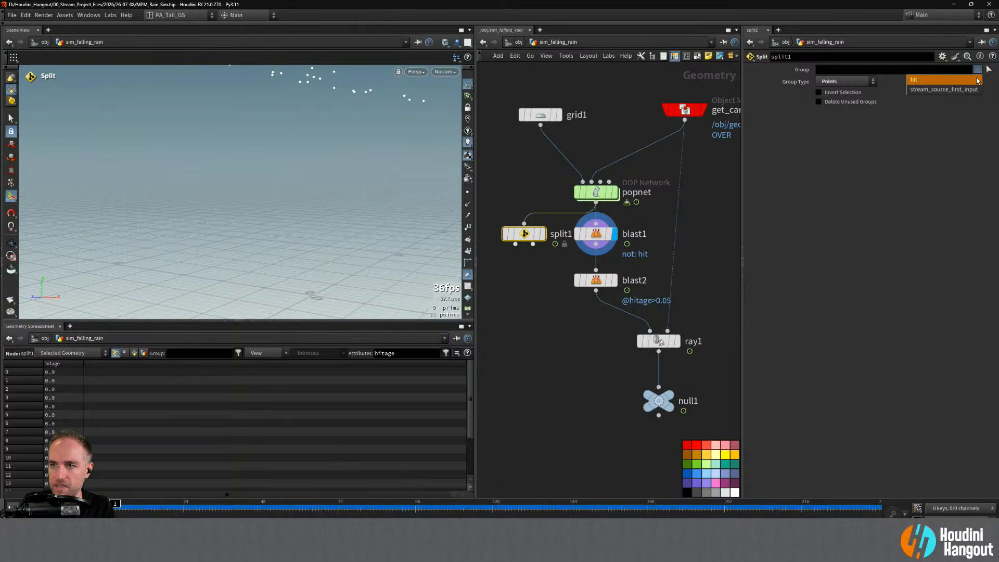
left_click(936, 79)
left_click(818, 93)
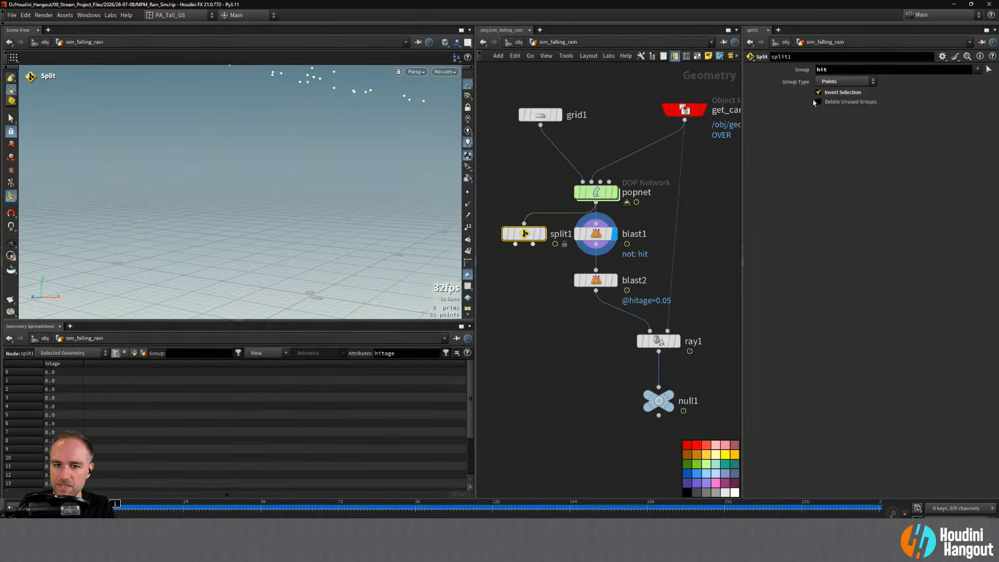
- Replace blast1 with split1's second output feeding blast2, and check the outputs of blast2 and split1
left_click(533, 244)
left_click(596, 224)
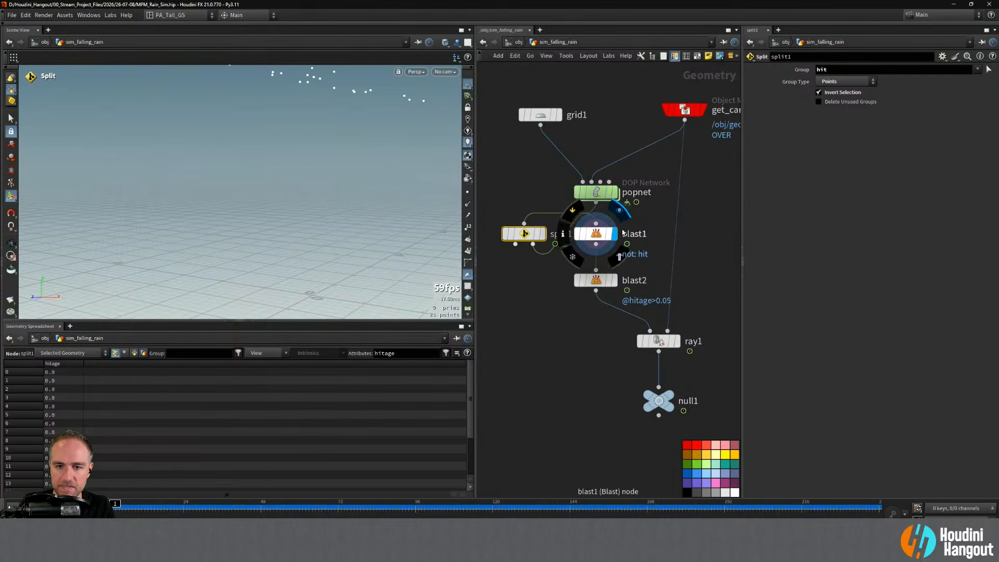
left_click(593, 234)
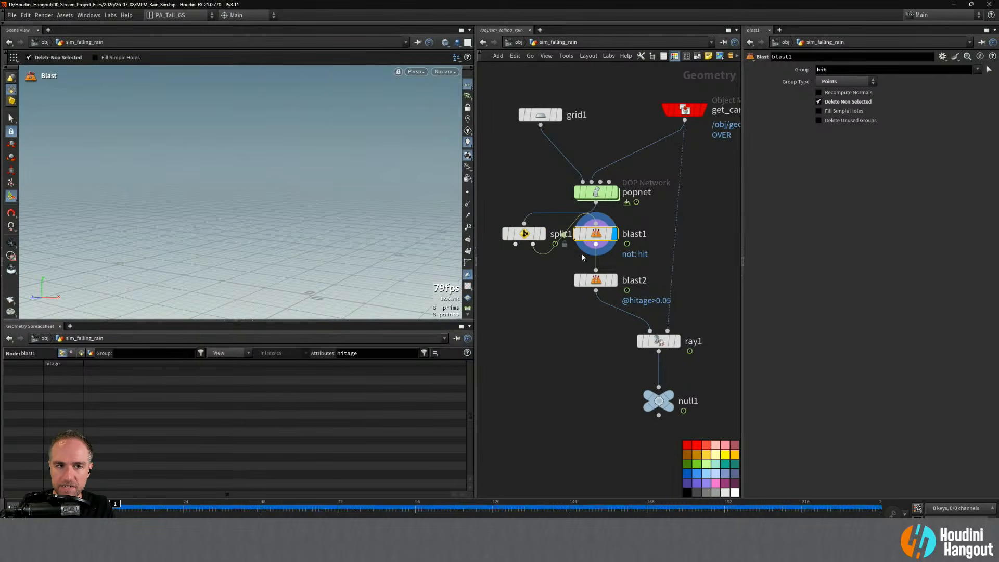
key("Delete")
left_click(597, 282)
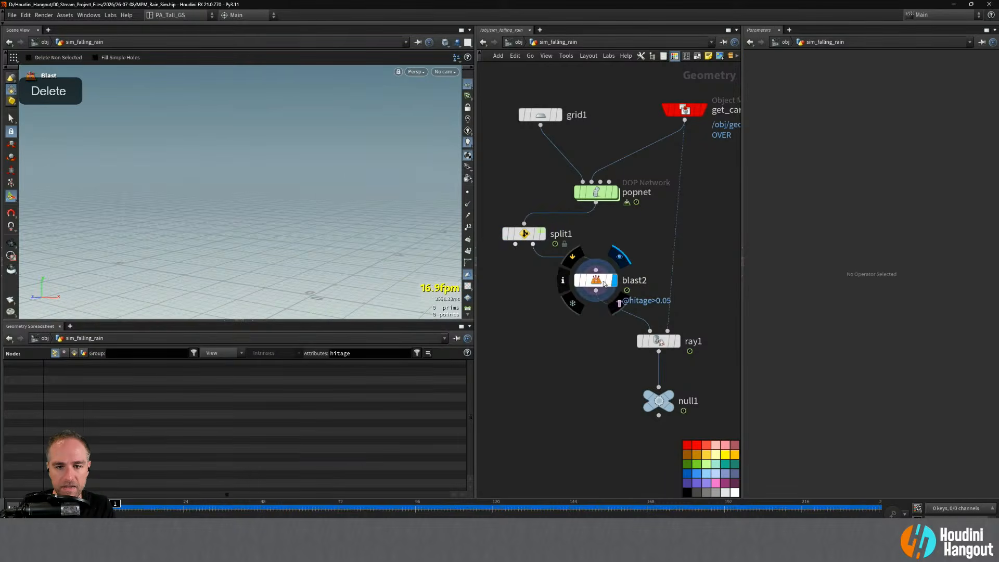
mouse_move(115, 509)
left_mouse_down()
mouse_move(343, 511)
mouse_move(116, 509)
left_mouse_up()
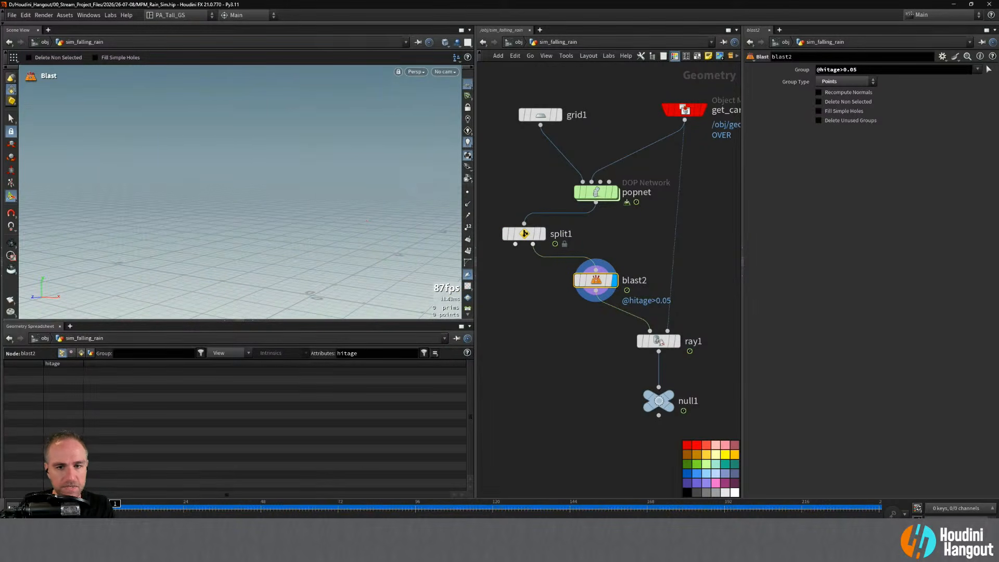
left_click(541, 234)
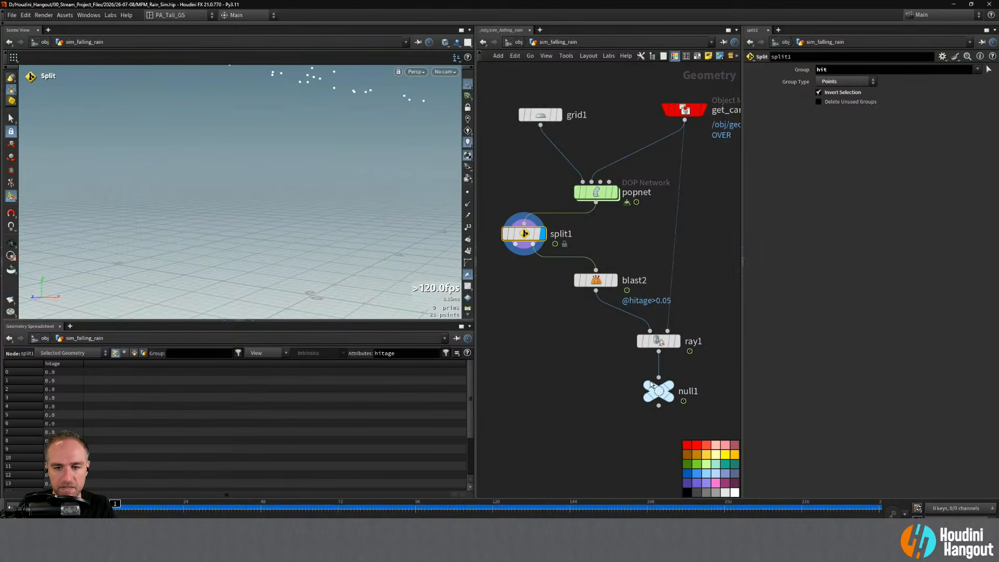
- Rename the null below ray1 to OUT_SPLASH_SOURCES and color it green
double_click(687, 391)
type("OUT_")
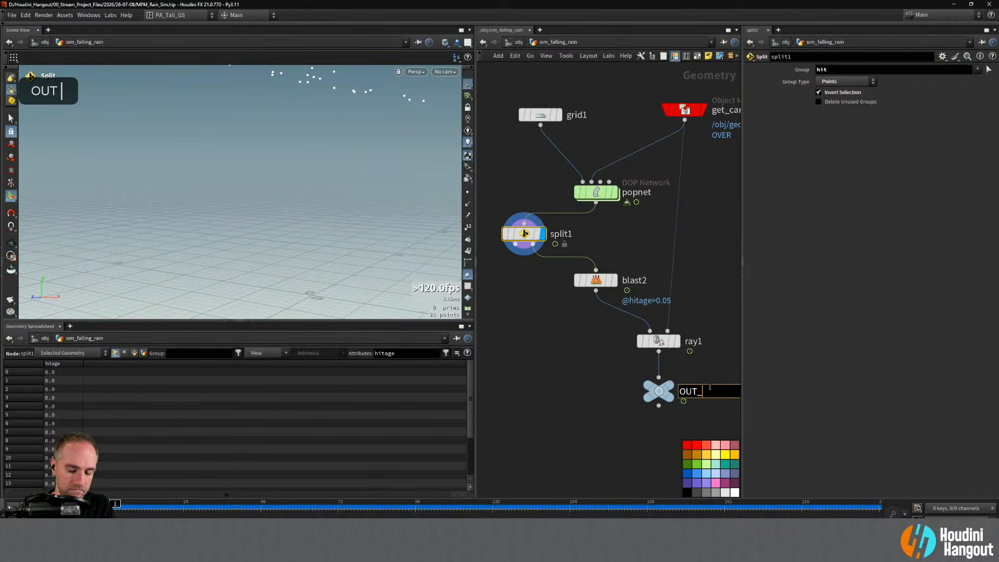
type("SPLA")
key("BackSpace")
key("BackSpace")
type("PL")
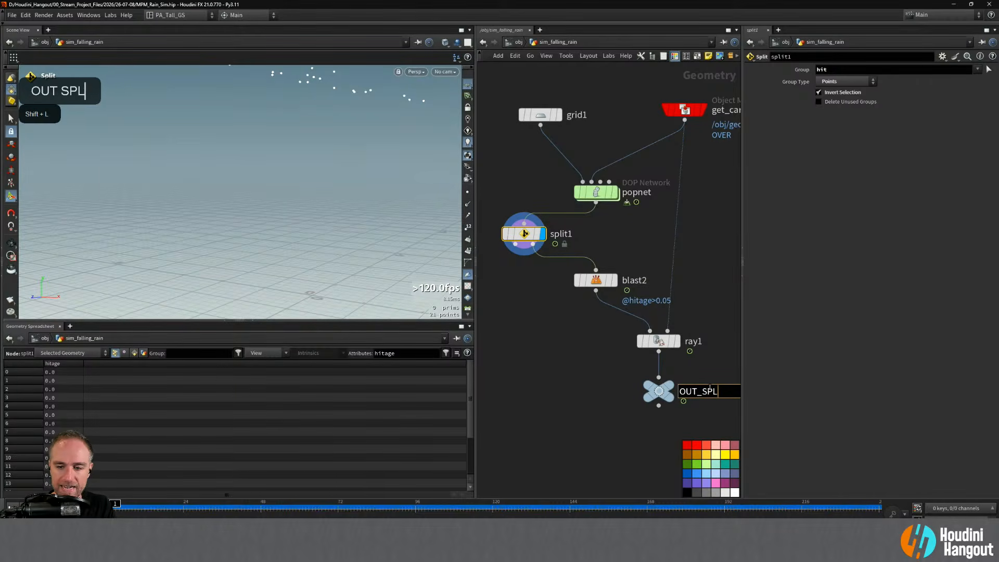
type("ASH_SOURCES")
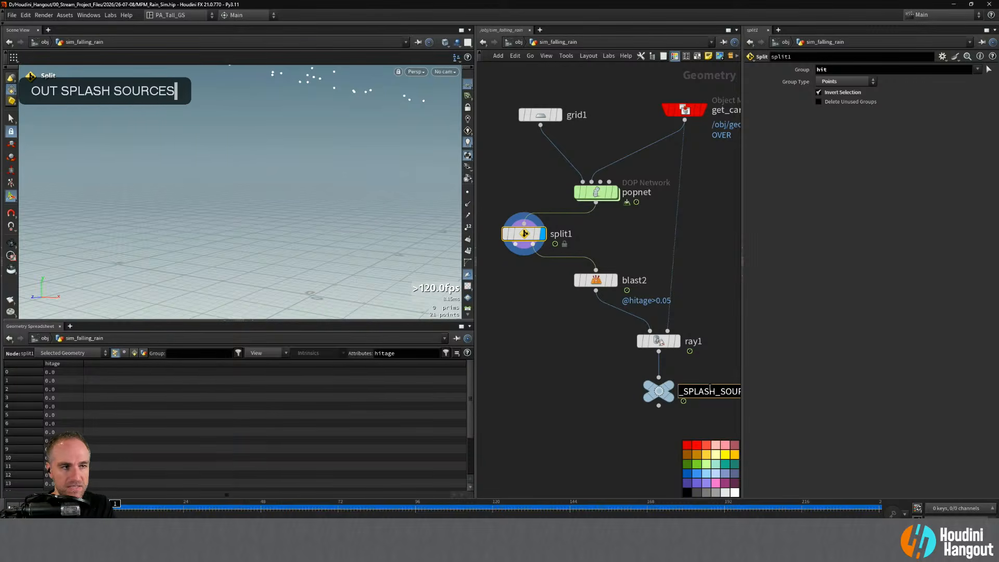
key("Return")
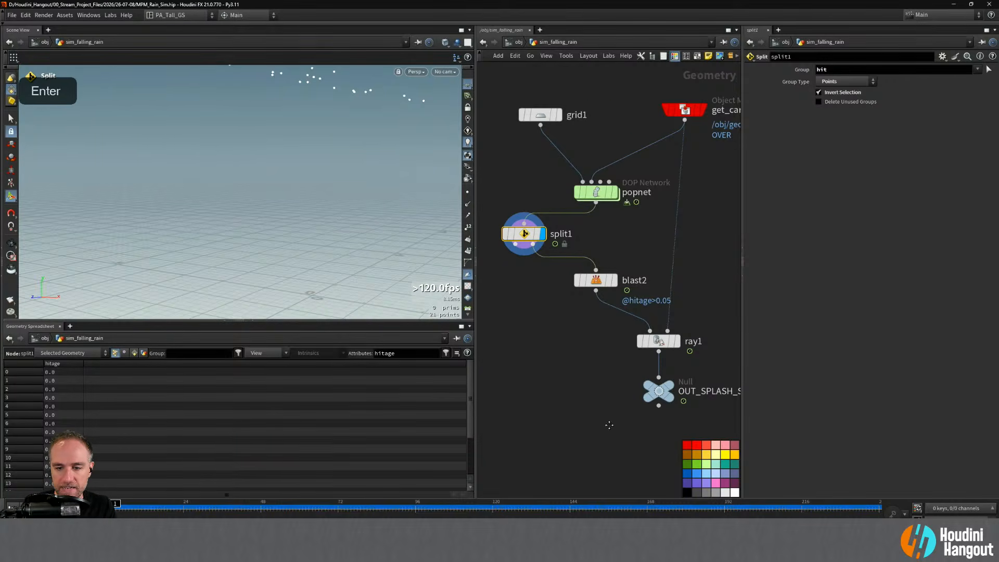
middle_click_drag(609, 425, 536, 425)
left_click_drag(558, 376, 628, 439)
- Add an Output node below split1, connected to its first output, and display it
middle_click_drag(541, 359, 688, 367)
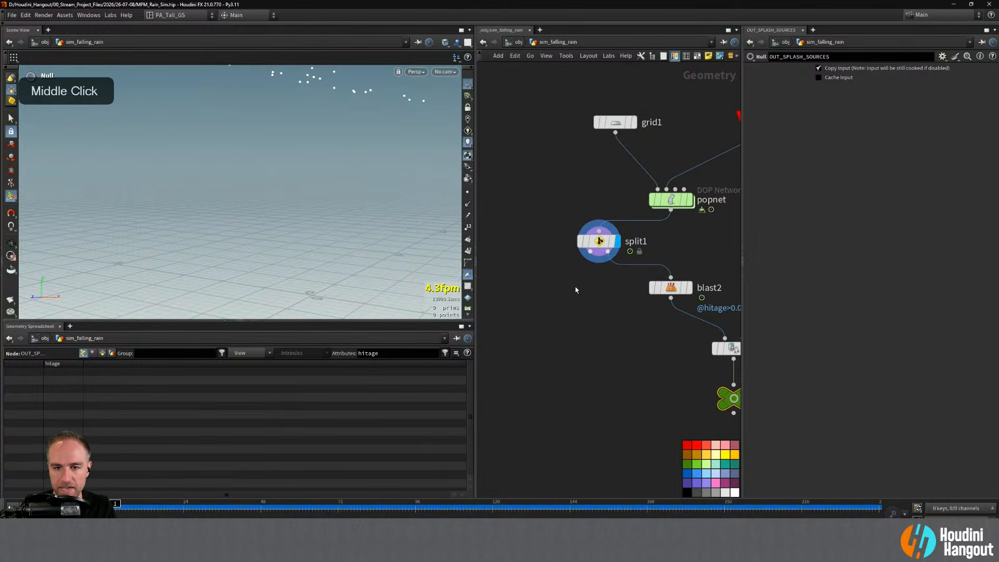
key("Tab")
type("output")
key("Return")
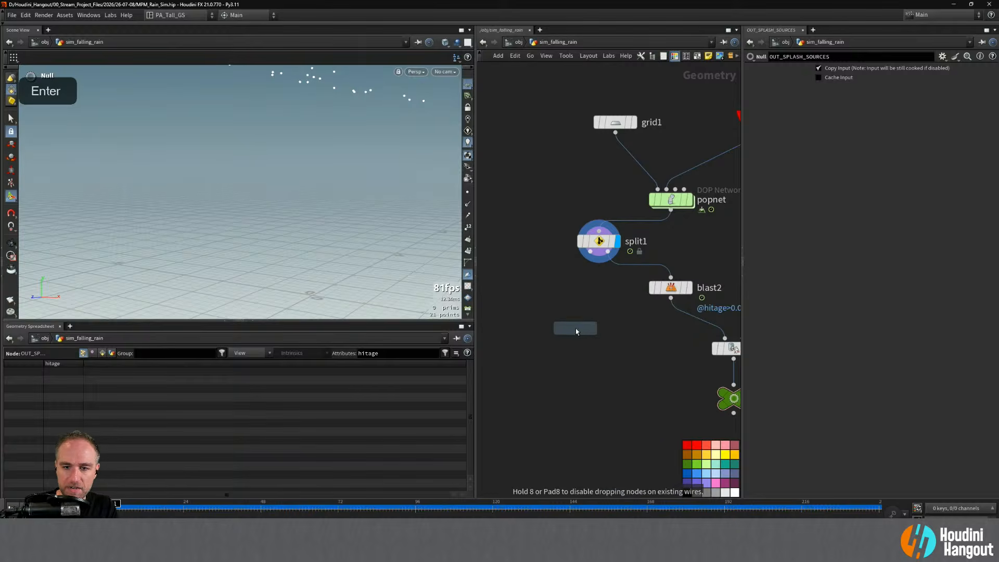
left_click(582, 323)
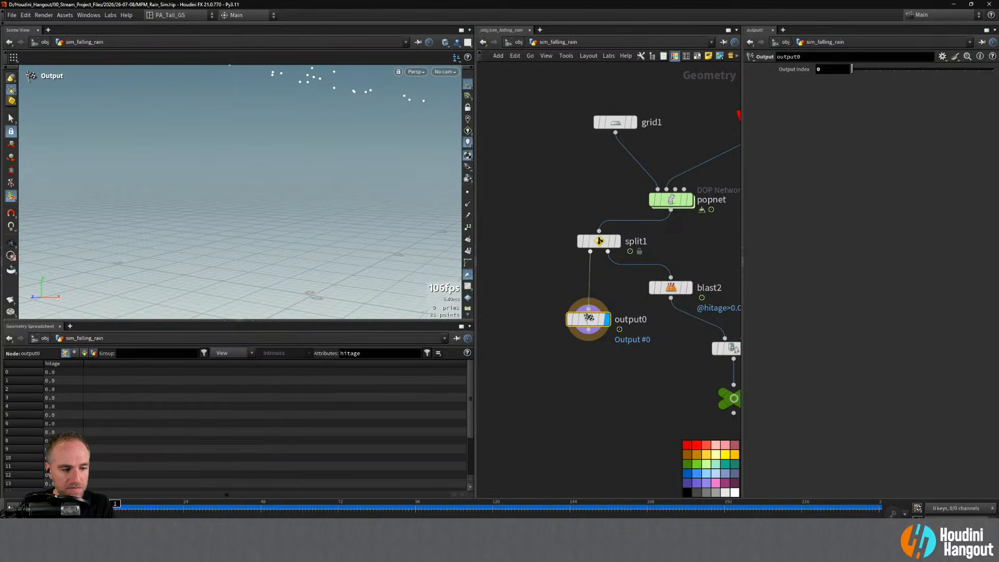
- Play the simulation and compare the points coming out of split1, blast2 and output0 for misclassified hit particles
key("Up")
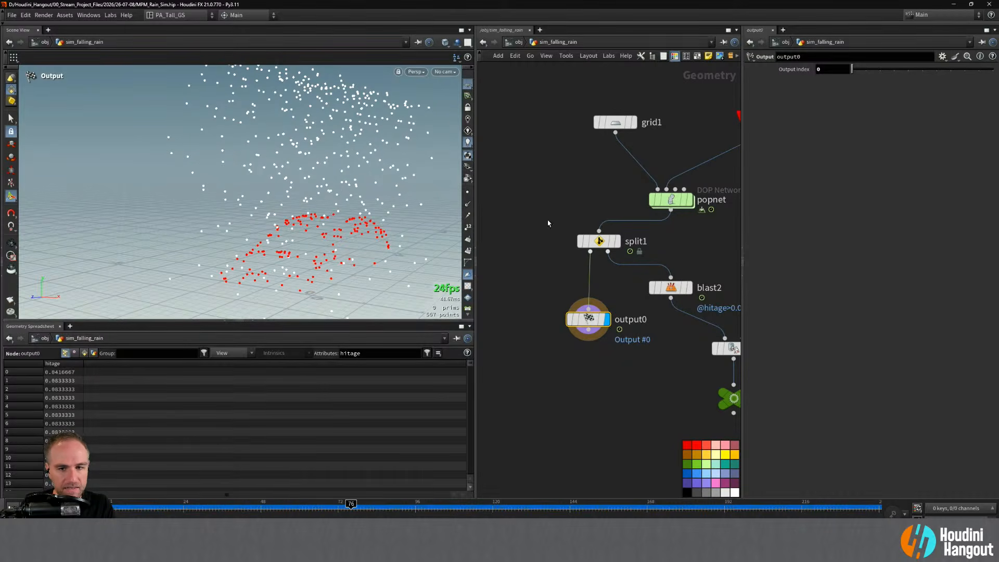
left_click(616, 241)
left_click(598, 241)
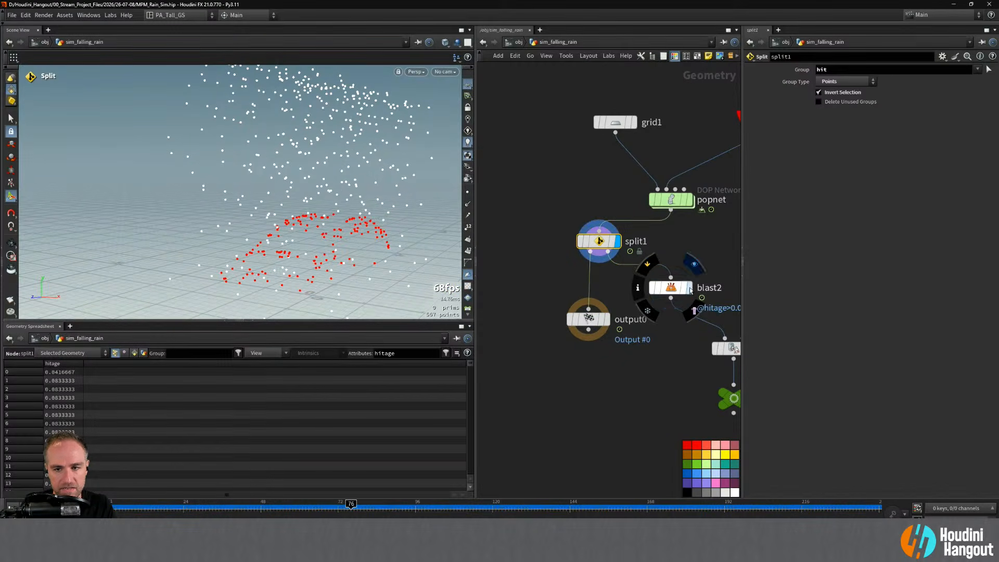
left_click(690, 288)
left_click(671, 287)
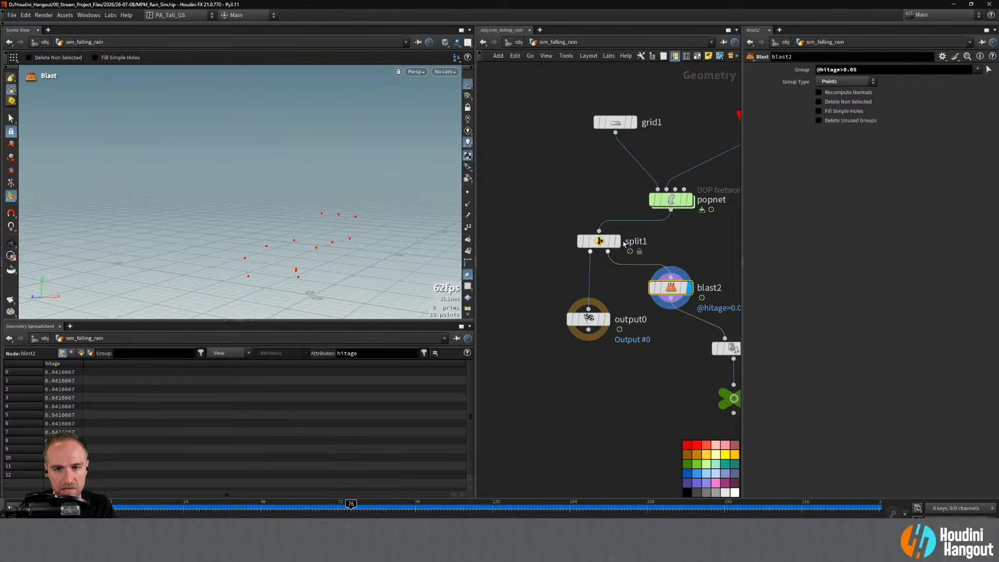
left_click(616, 241)
left_click(599, 240)
left_click(607, 319)
left_click(591, 322)
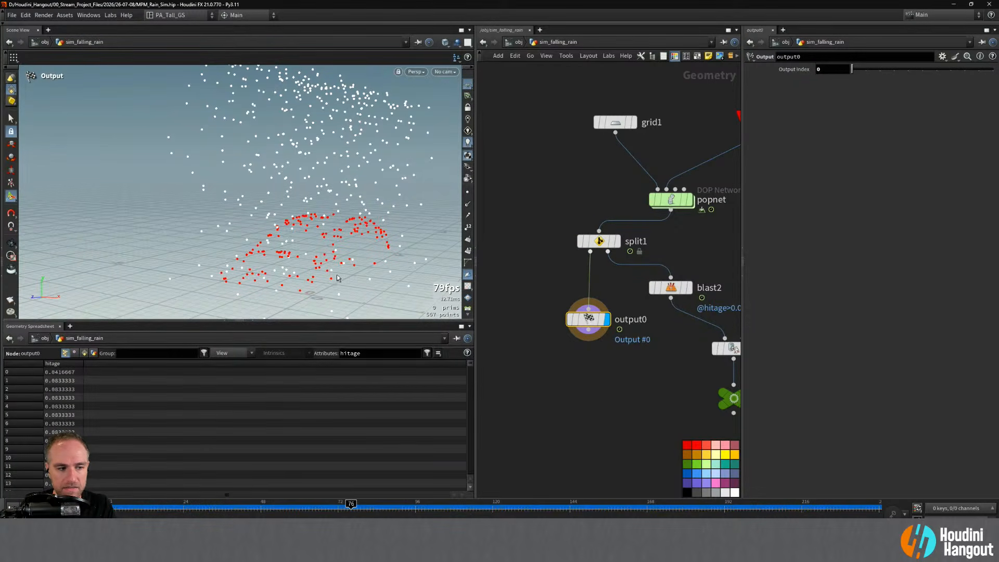
left_click(595, 243)
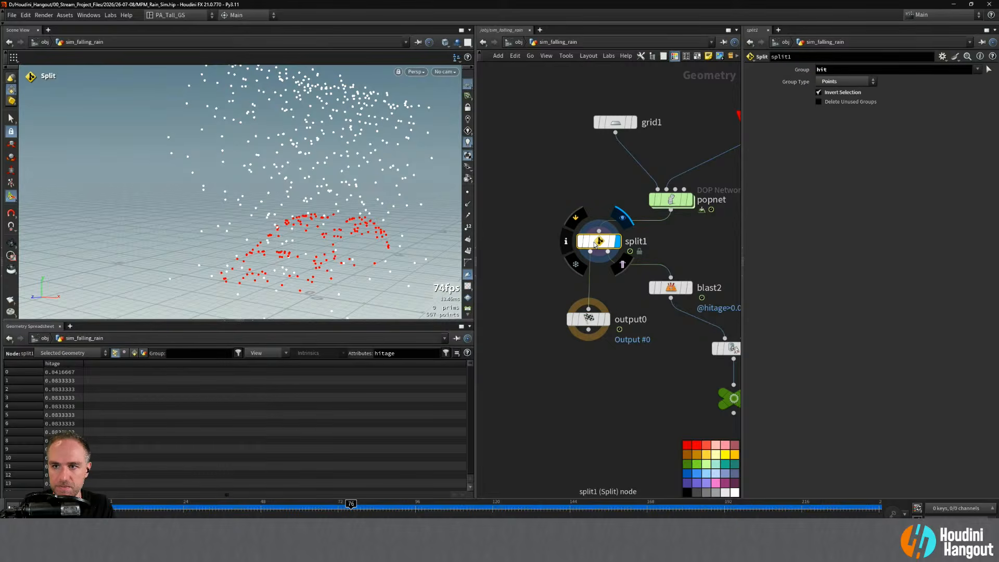
left_click_drag(323, 249, 371, 253, "alt")
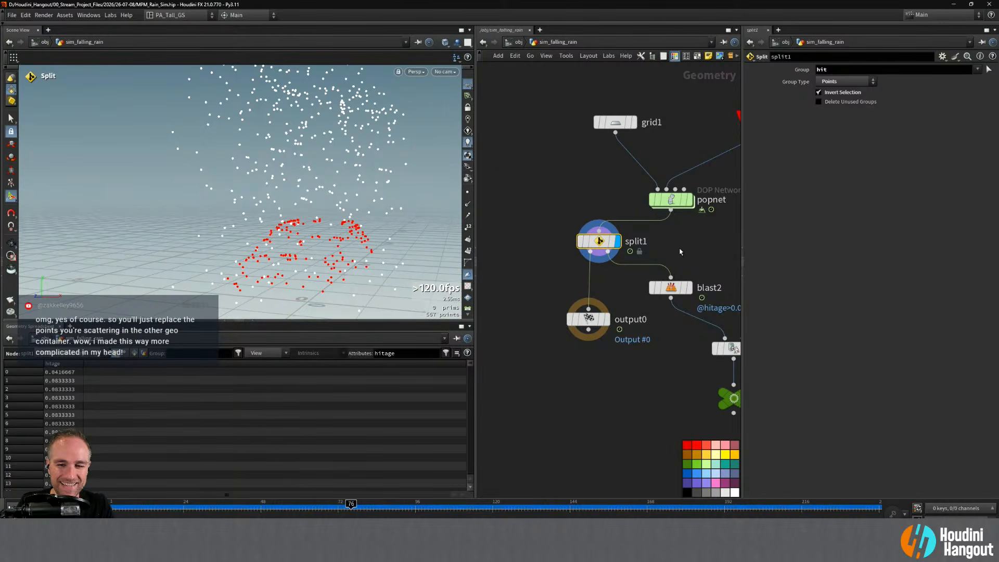
- Add a Blast node beside split1, connected to popnet's output
key("Tab")
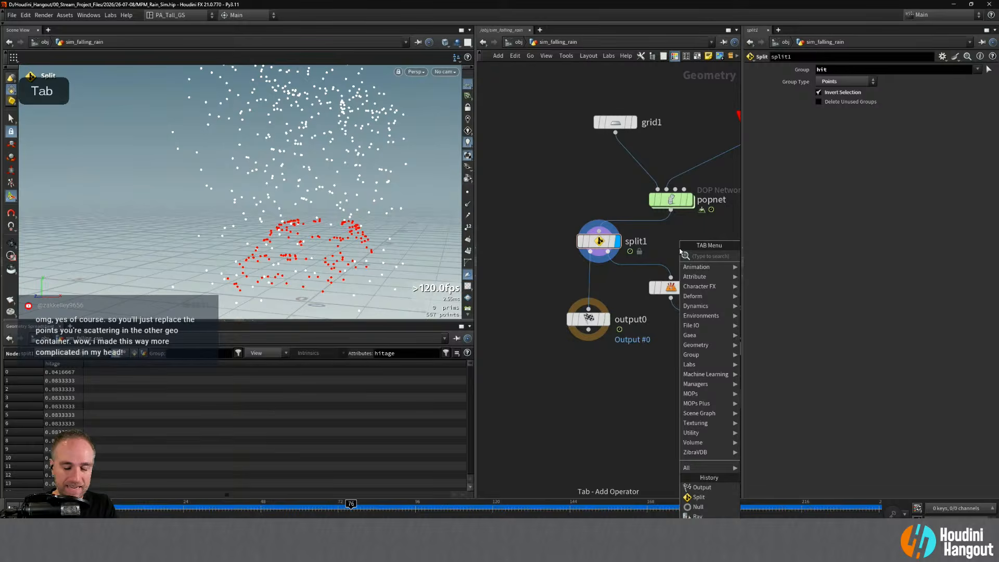
type("blst")
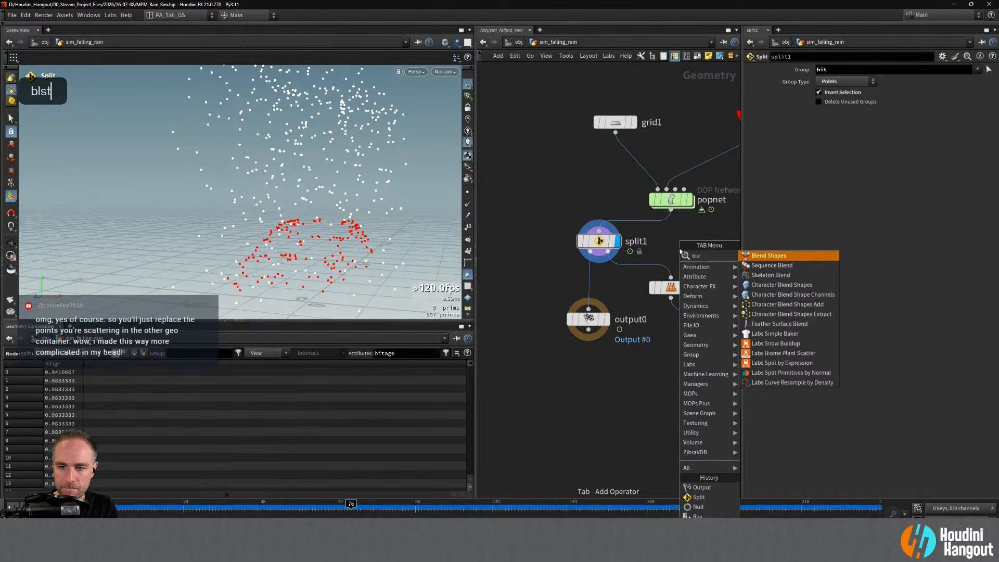
key("BackSpace")
type("at")
key("BackSpace")
type("st")
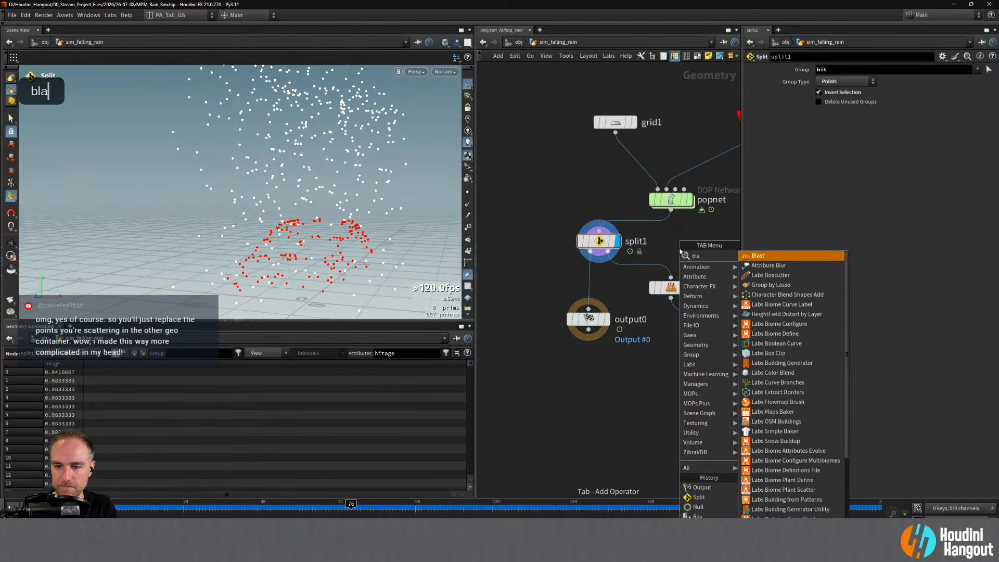
key("Return")
left_click(677, 250)
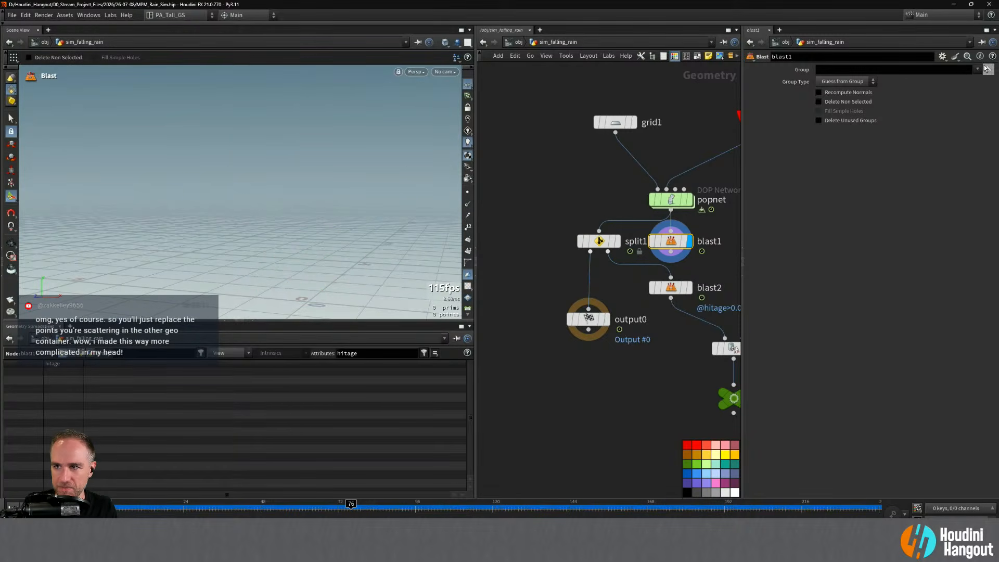
- Set blast1's group to hit, enable Delete Non Selected, and feed its output into blast2 instead of split1's
left_click(977, 69)
left_click(932, 80)
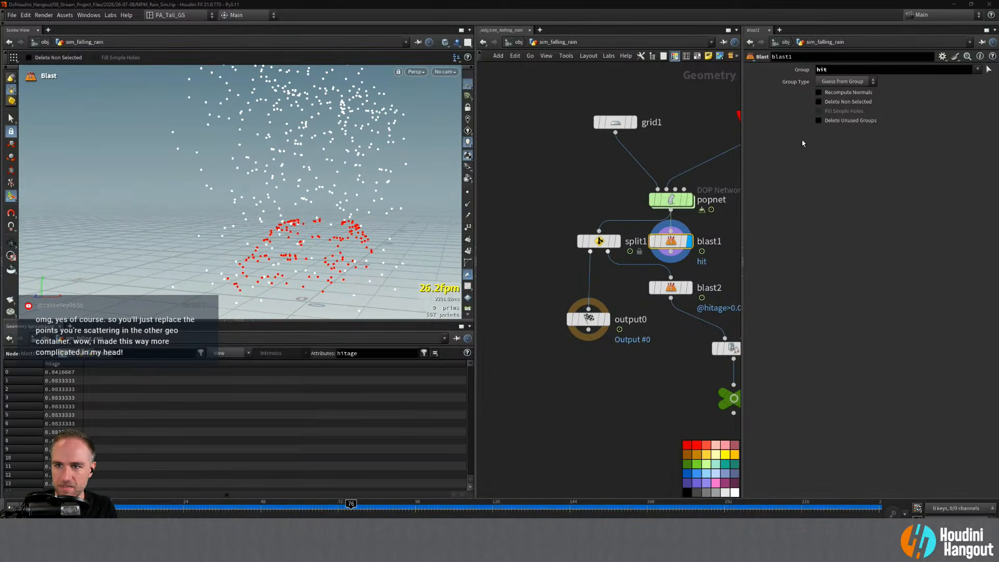
left_click(818, 101)
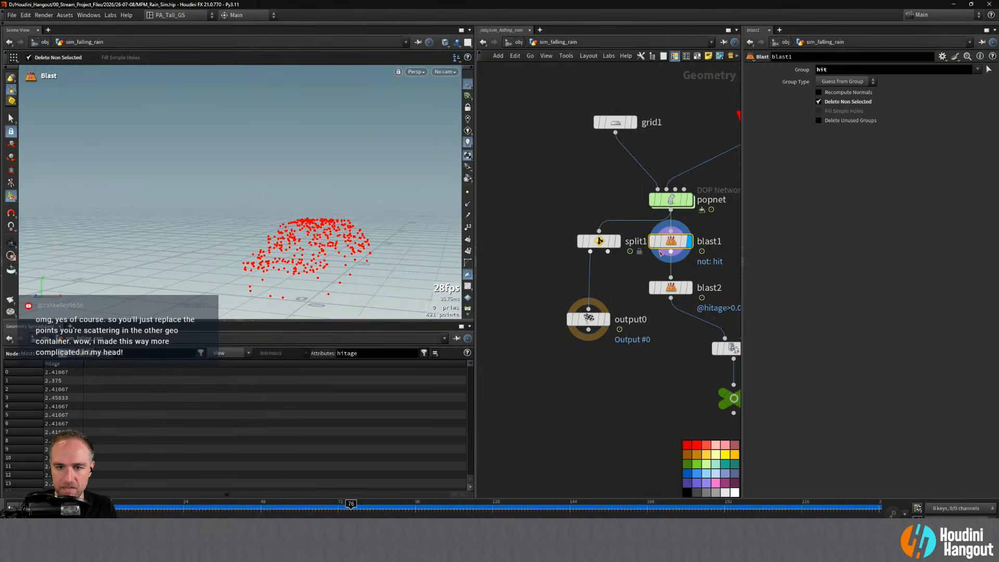
- Replace split1 ahead of output0 with a copy of blast1 fed by popnet, and disable Delete Non Selected on the copy
mouse_move(597, 246)
left_click_drag(596, 247, 553, 230)
left_click_drag(671, 241, 588, 309, "alt")
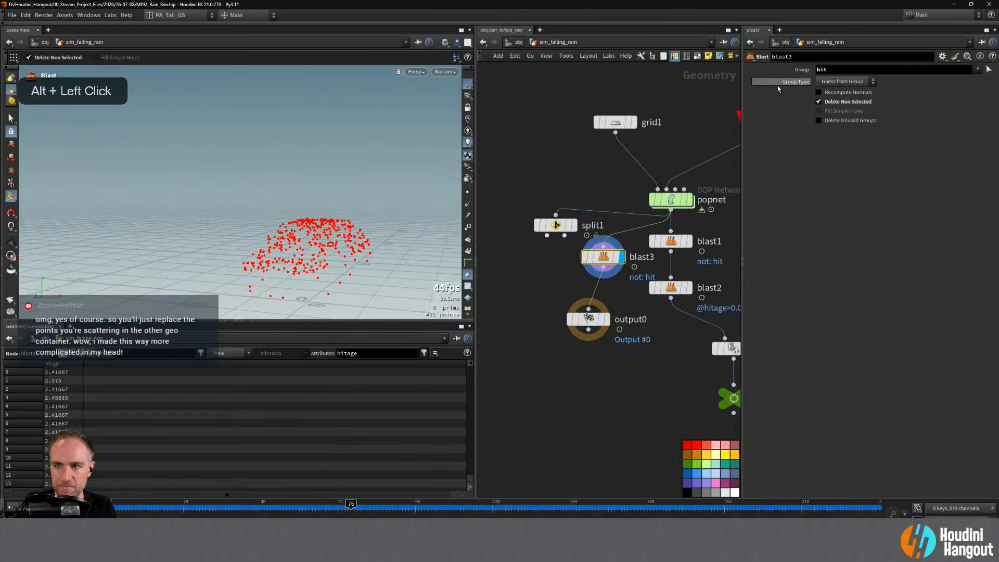
left_click(819, 102)
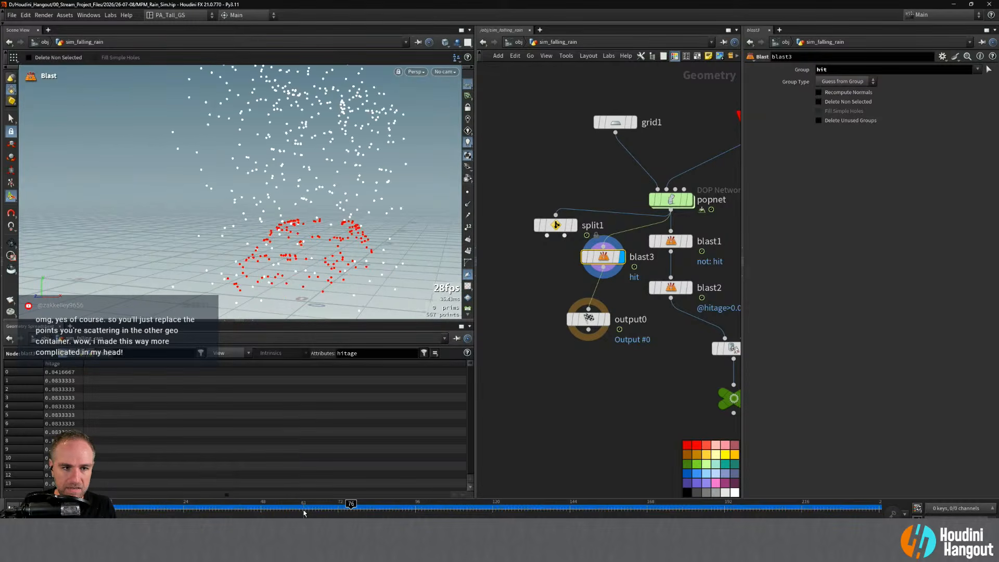
- Compare blast3's and blast1's outputs across the timeline, and align the displayed blast3 directly above output0
left_click_drag(304, 512, 767, 509)
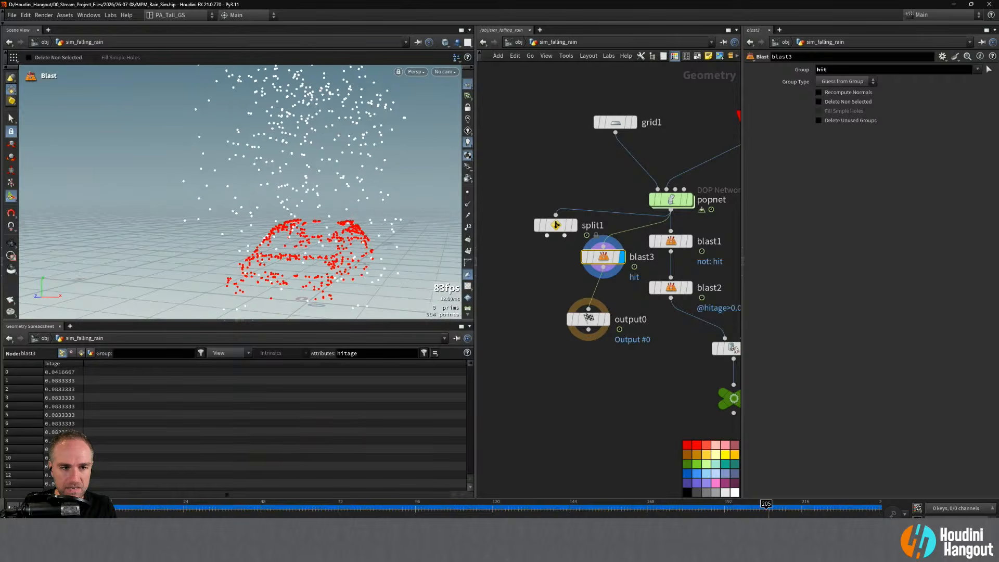
key("alt")
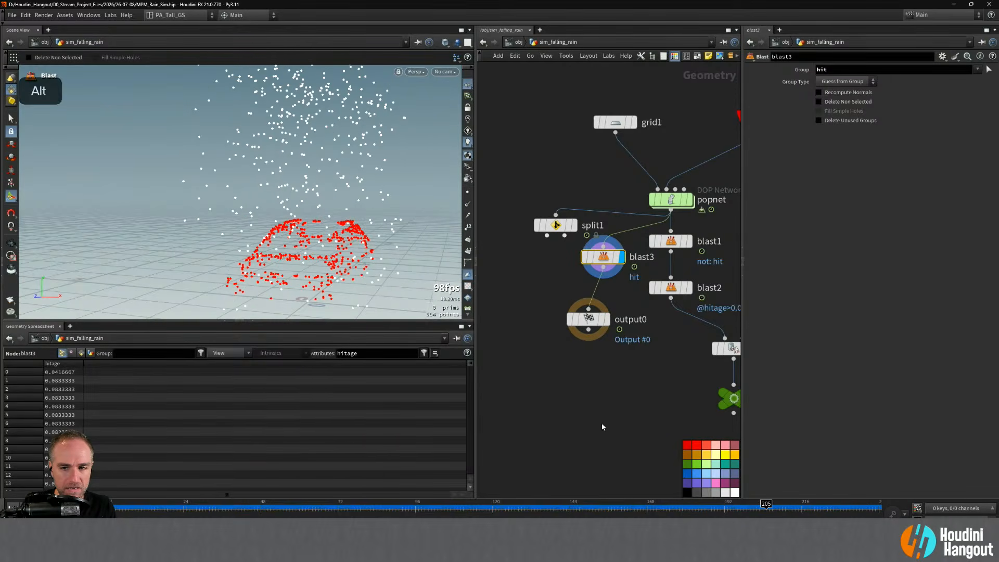
right_click_drag(602, 427, 550, 424, "alt")
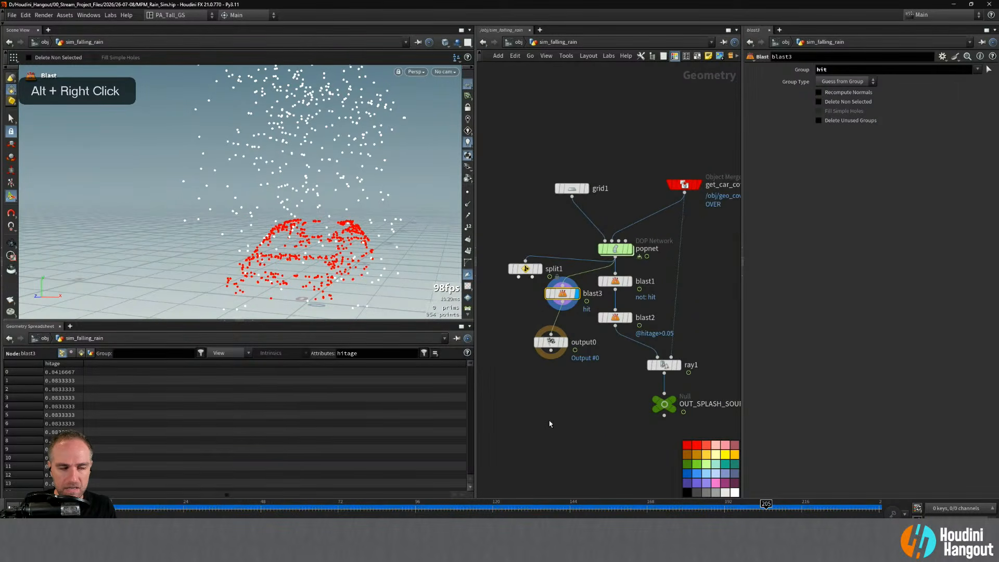
left_click(631, 282)
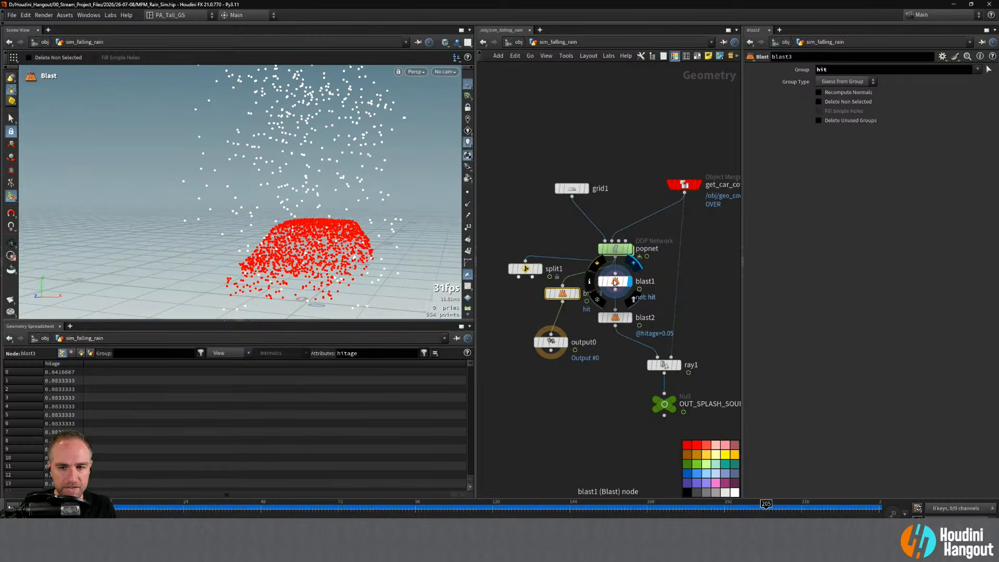
left_click(615, 283)
left_click_drag(340, 512, 674, 505)
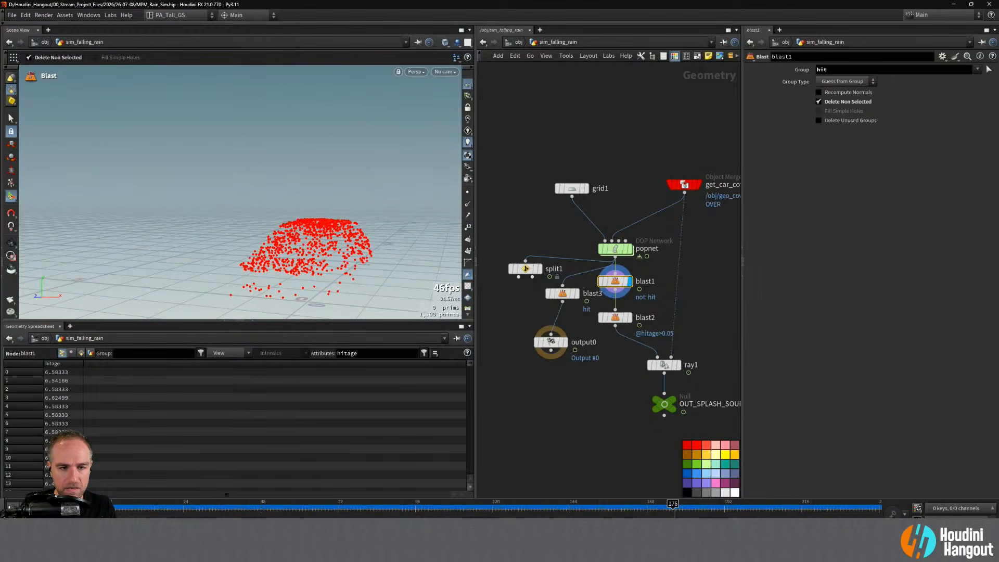
left_click(577, 294)
left_click(563, 296)
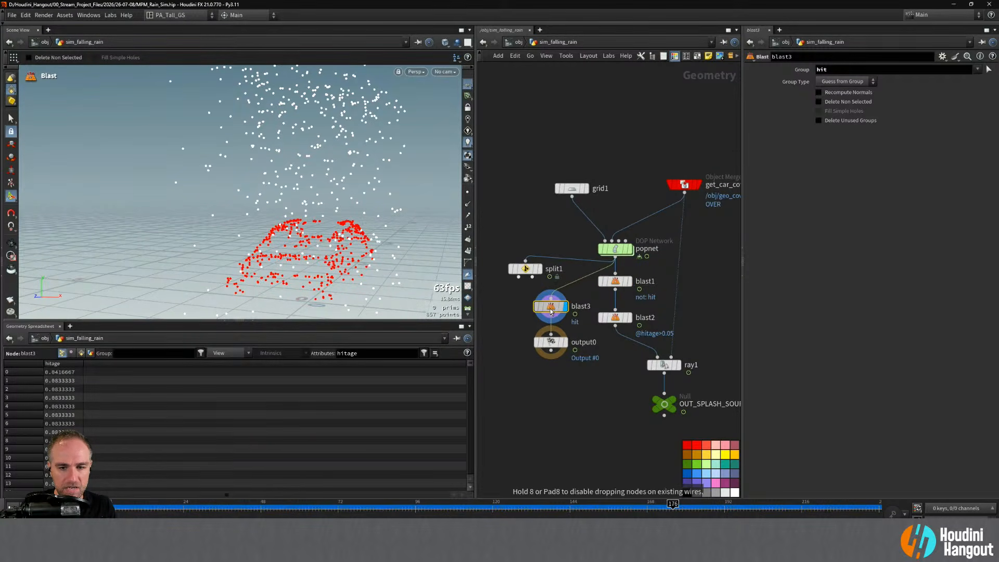
- Inside popnet, review popwrangle1 and set the collision response of popcollisionbehavior1 to None
double_click(610, 252)
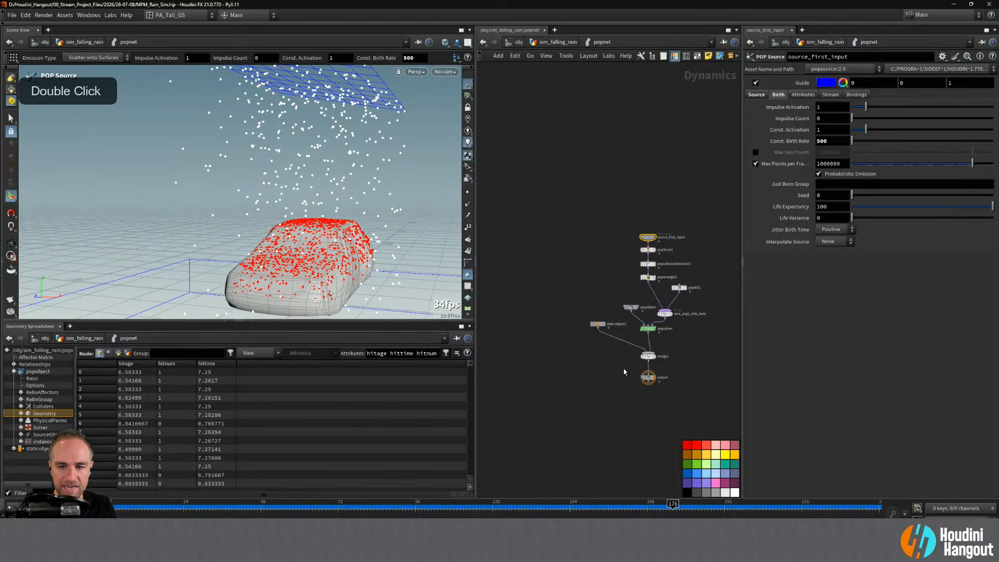
left_click(649, 278)
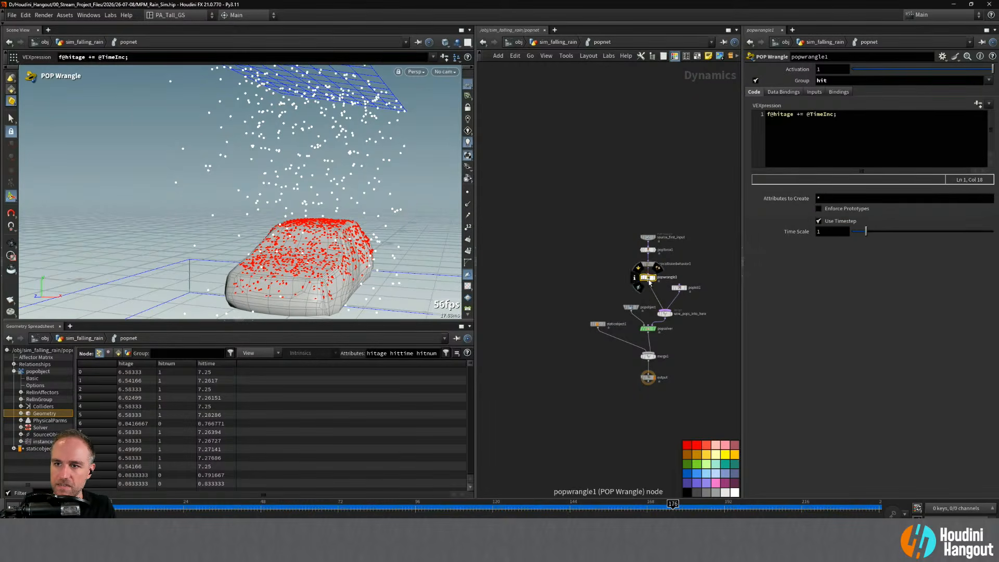
left_click(648, 265)
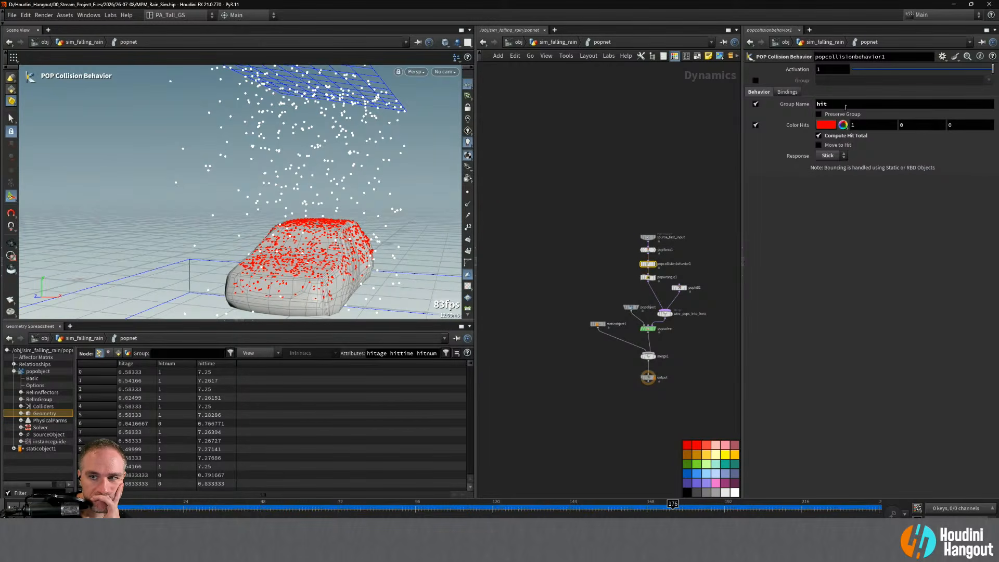
mouse_move(817, 117)
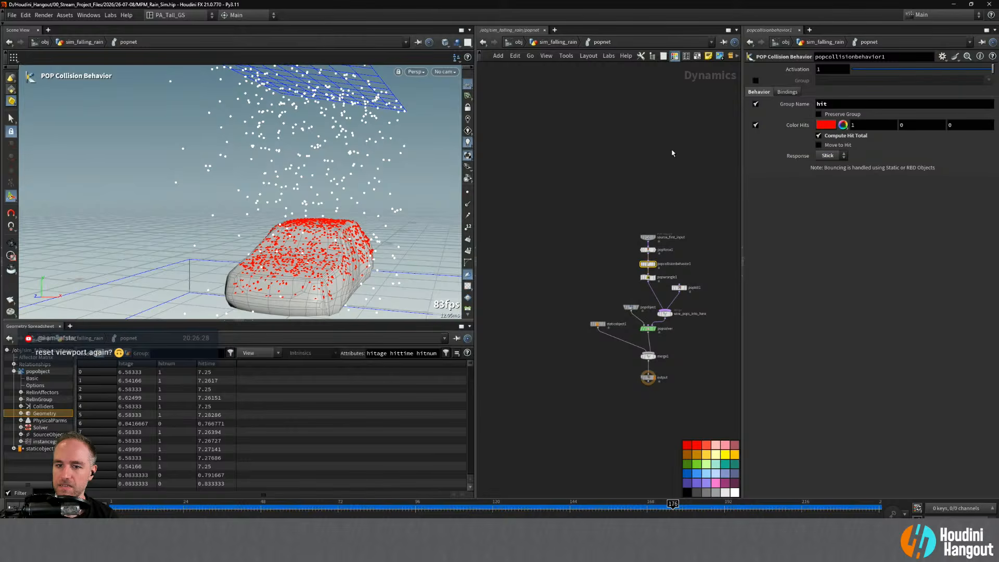
left_click(828, 156)
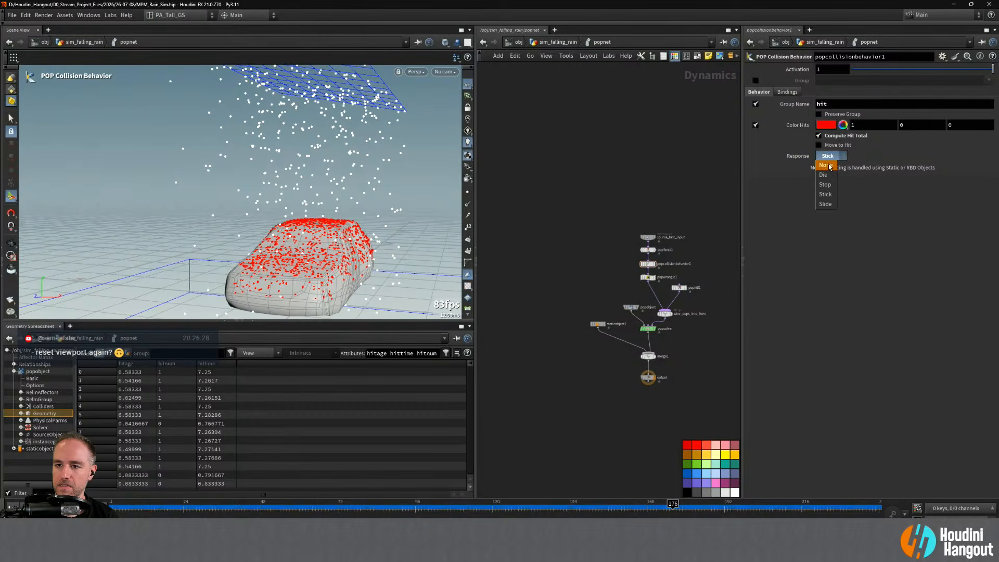
left_click(827, 165)
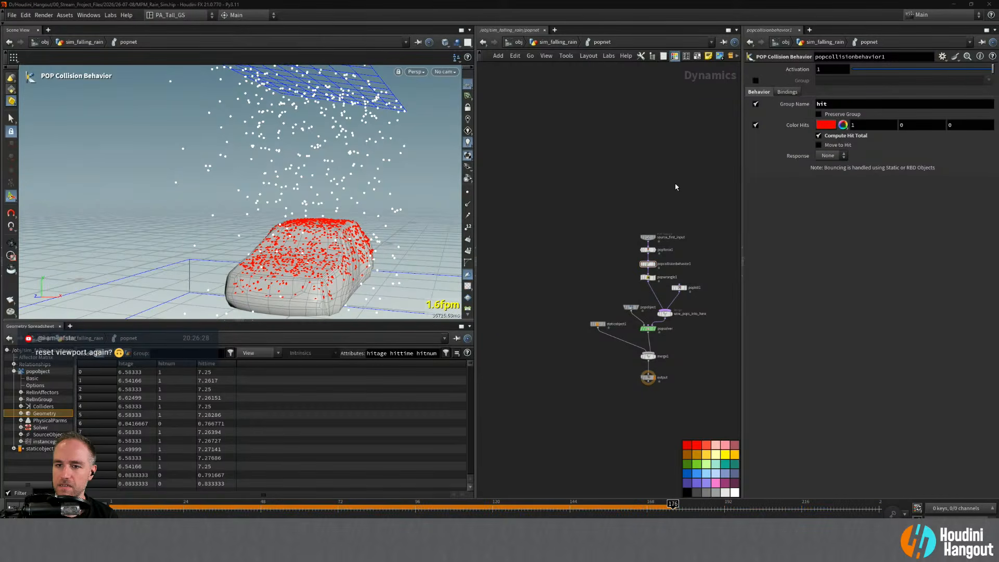
- Return to the sim_falling_rain network and replay the simulation from the first frame to check blast3's points
left_click(9, 516)
key("u")
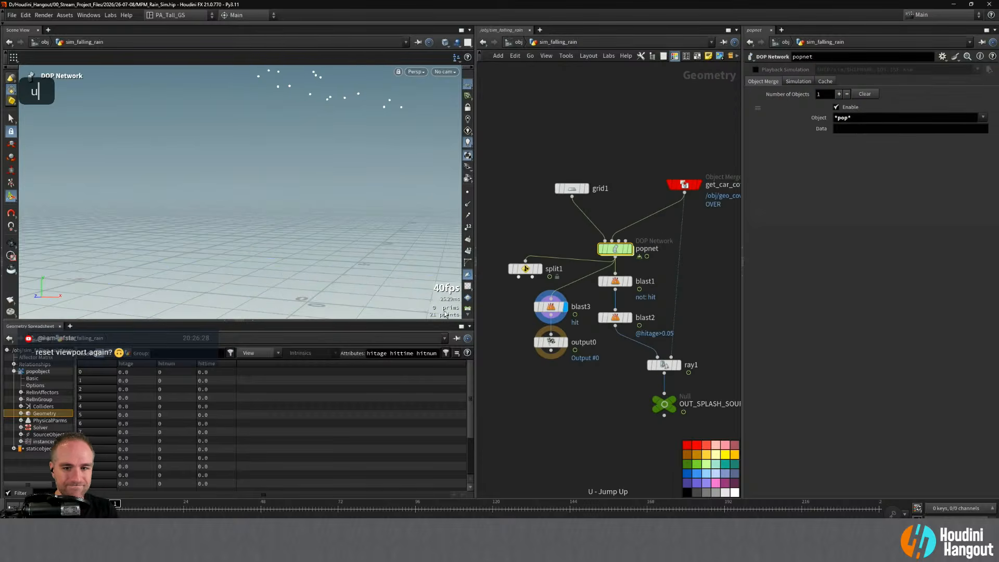
left_click(46, 512)
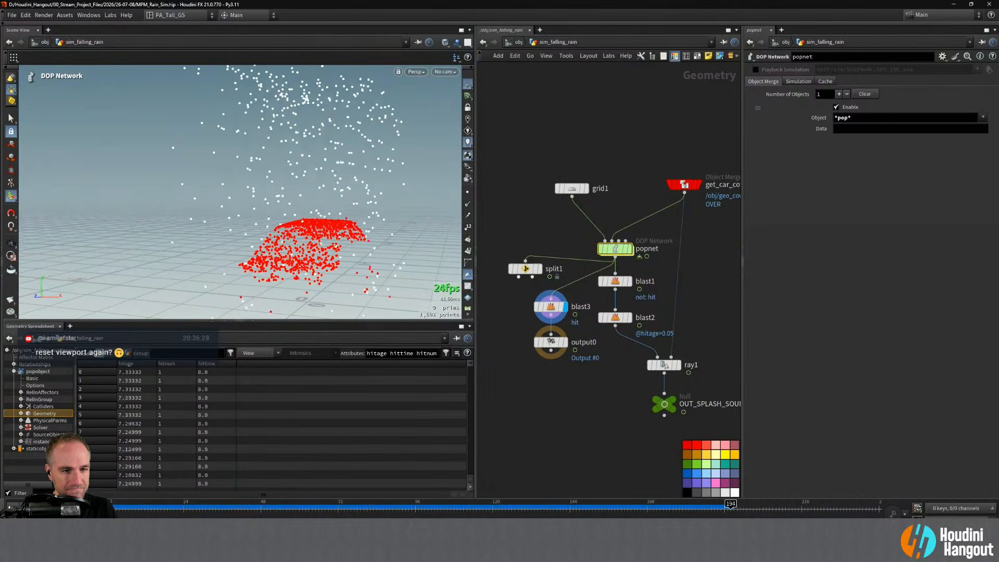
- Display blast1 instead of blast3 and return the timeline to the first frame
right_click(302, 208)
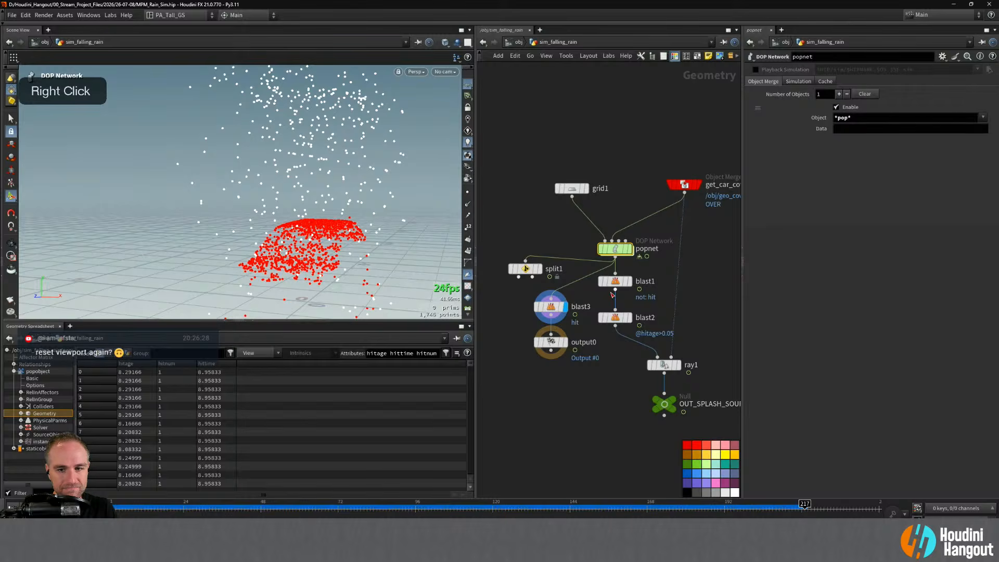
left_click(630, 283)
left_click_drag(363, 268, 371, 310, "alt")
key("ctrl+Up")
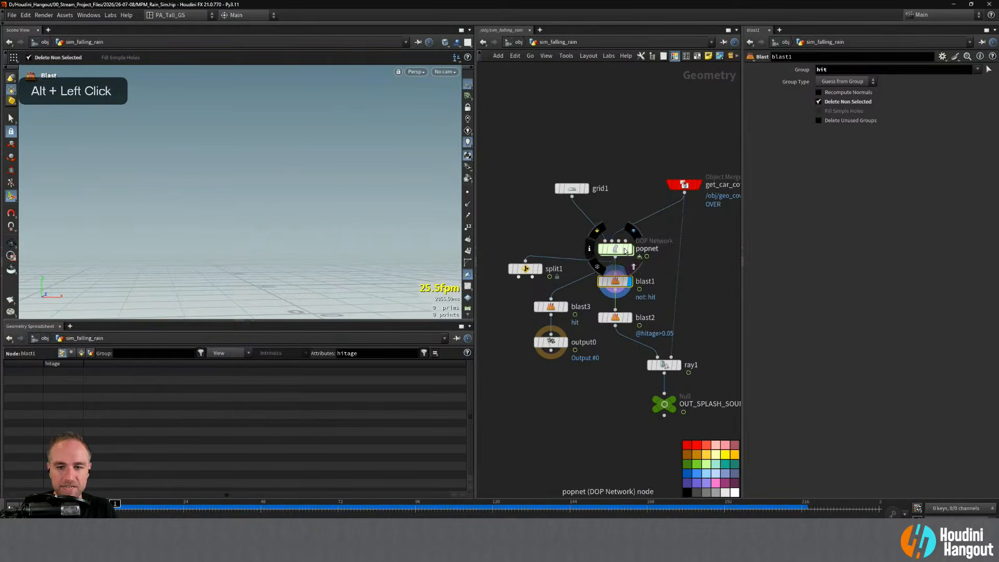
- Reset popnet's simulation and replay it from the first frame to recheck the hit particles
left_click(614, 249)
left_click(799, 85)
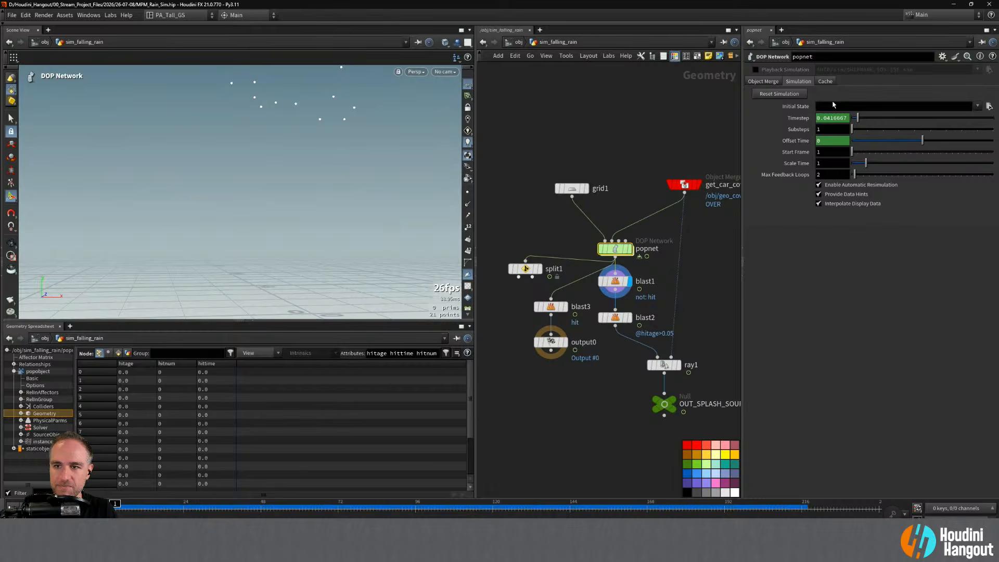
left_click(779, 93)
key("Up")
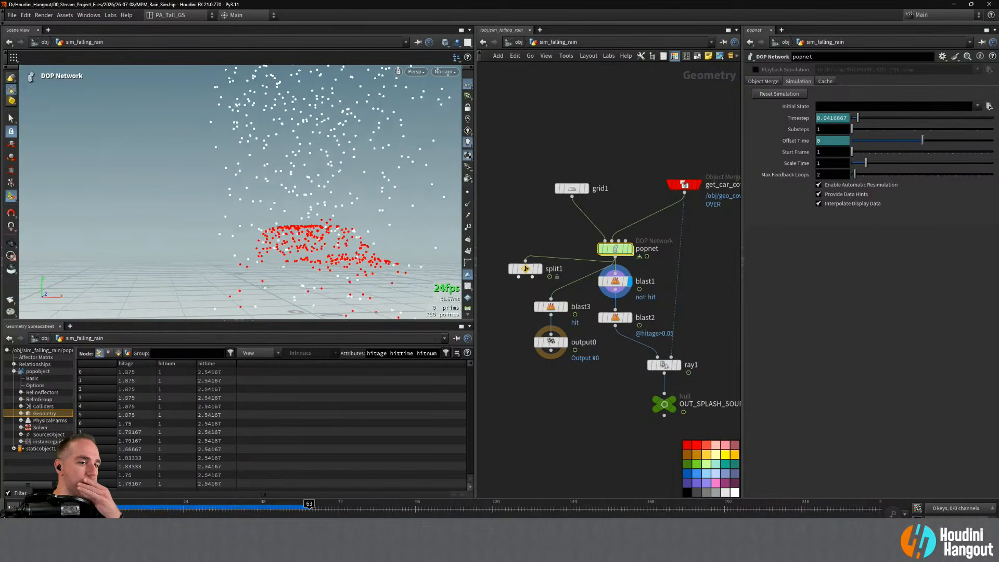
key("ctrl+Up")
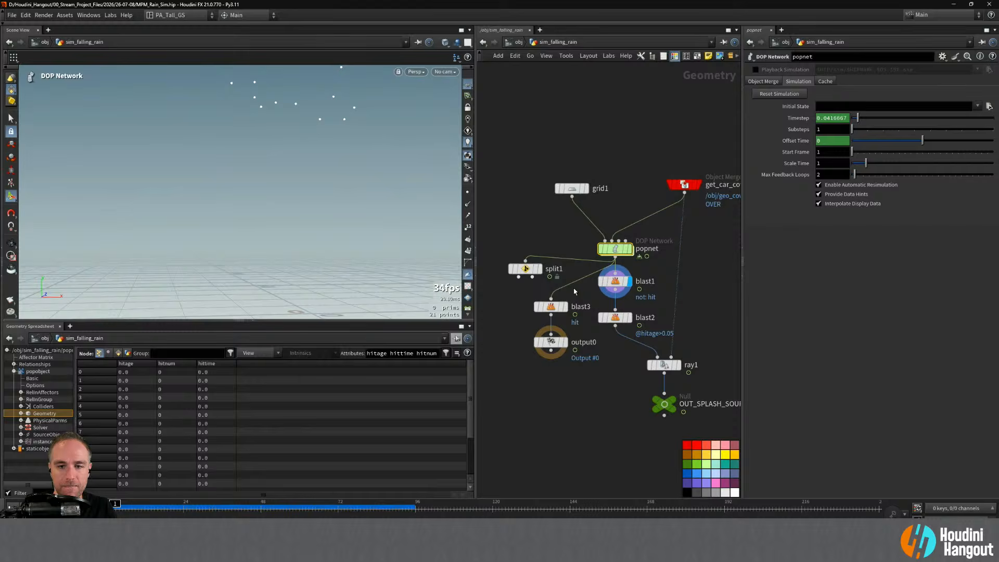
- Inside popnet, disable Compute Hit Total and enable Preserve Group on popcollisionbehavior1, and replay the simulation from the first frame
double_click(619, 250)
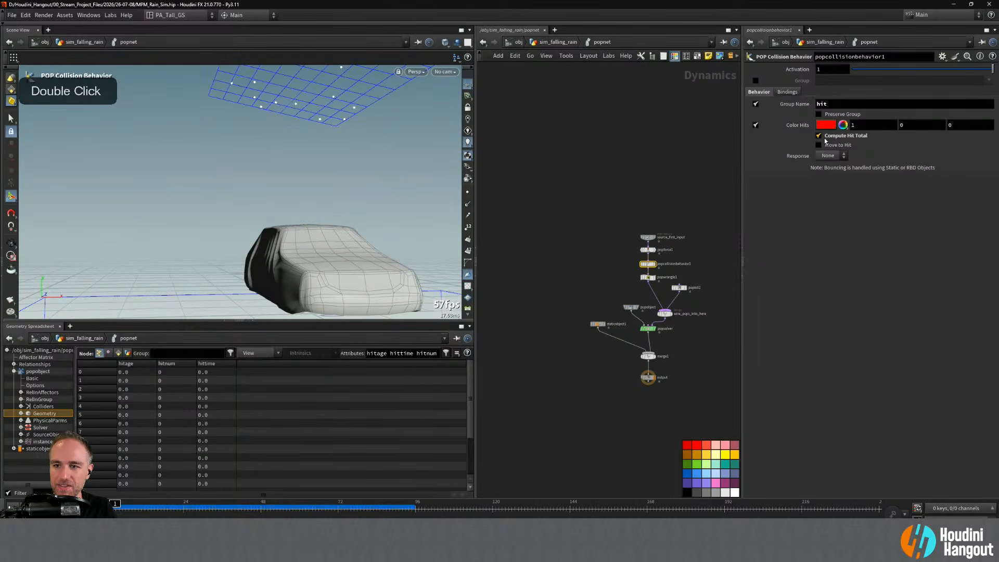
left_click(825, 137)
key("Up")
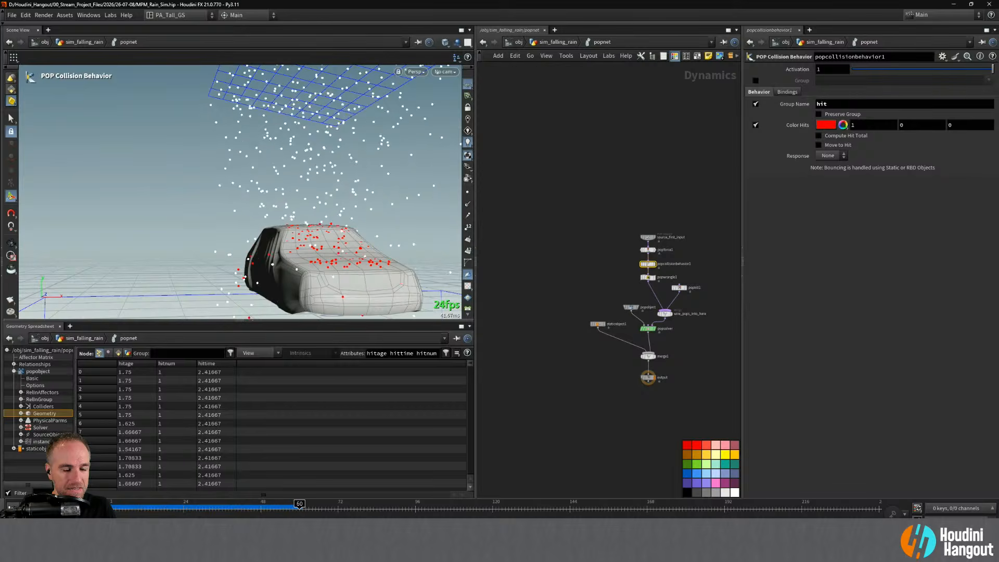
left_click(818, 115)
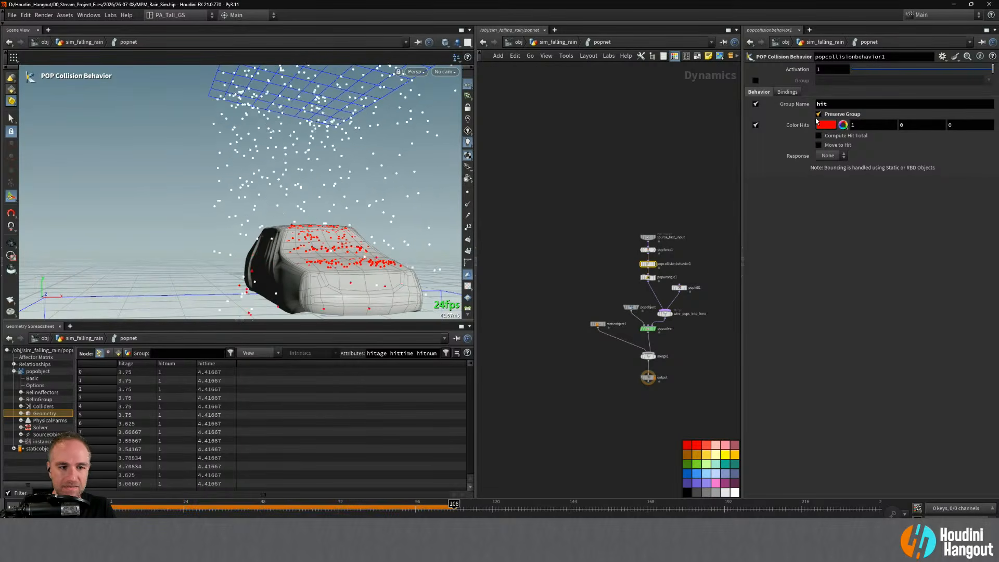
key("ctrl+Up")
key("Up")
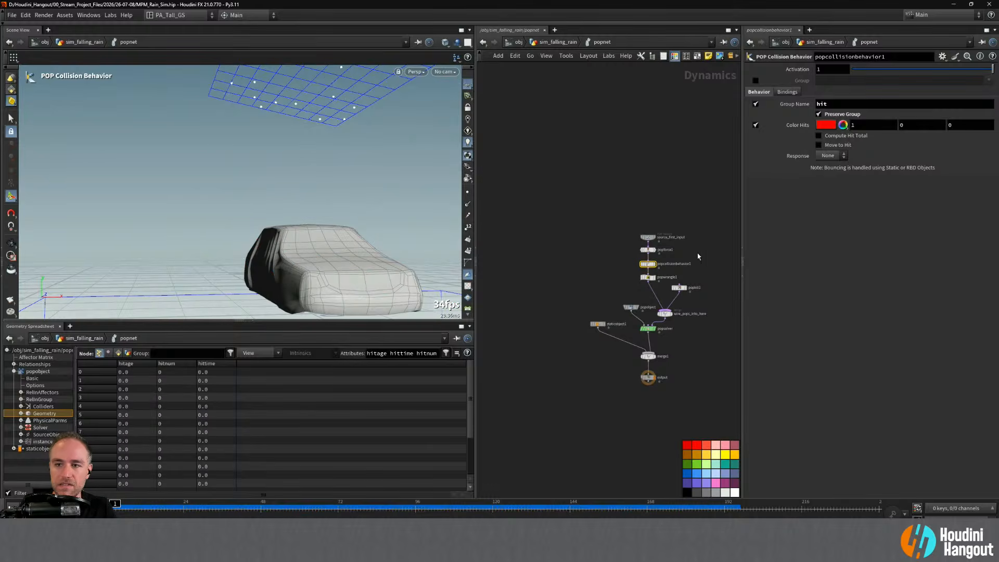
- Set popcollisionbehavior1's collision response to Die, replay the simulation, and review the node's geometry binding
left_click(828, 155)
left_click(825, 173)
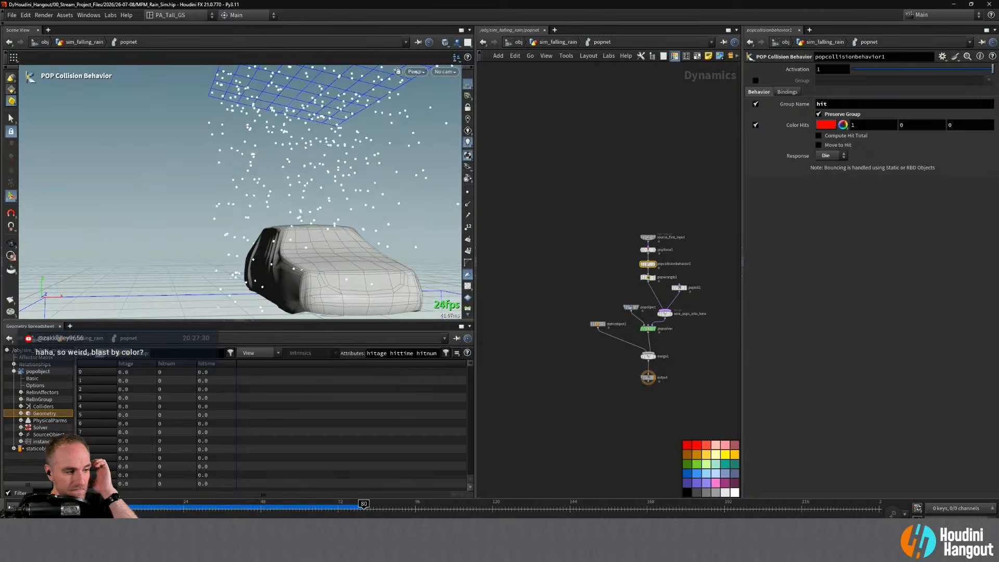
key("ctrl+Up")
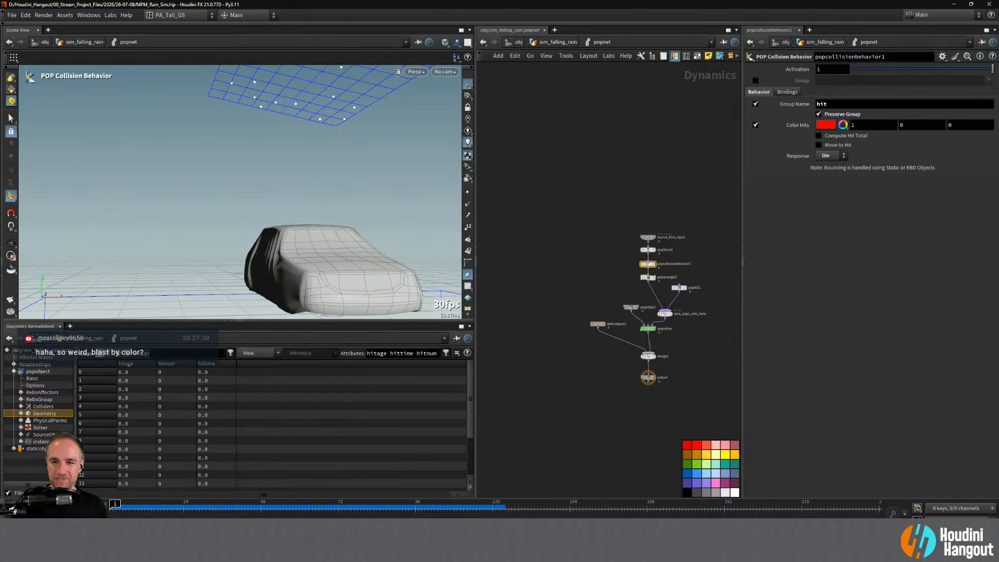
left_click(787, 93)
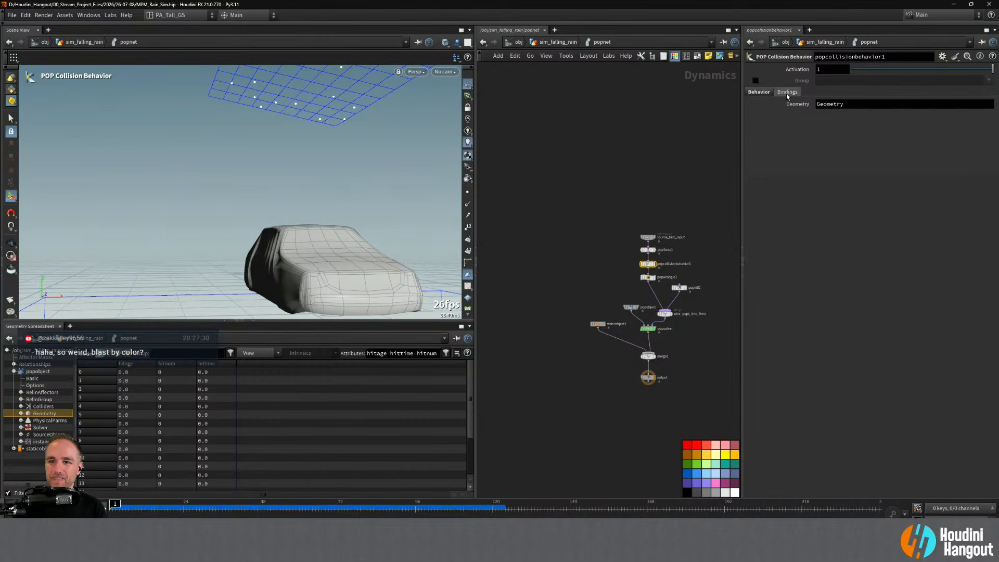
left_click(762, 92)
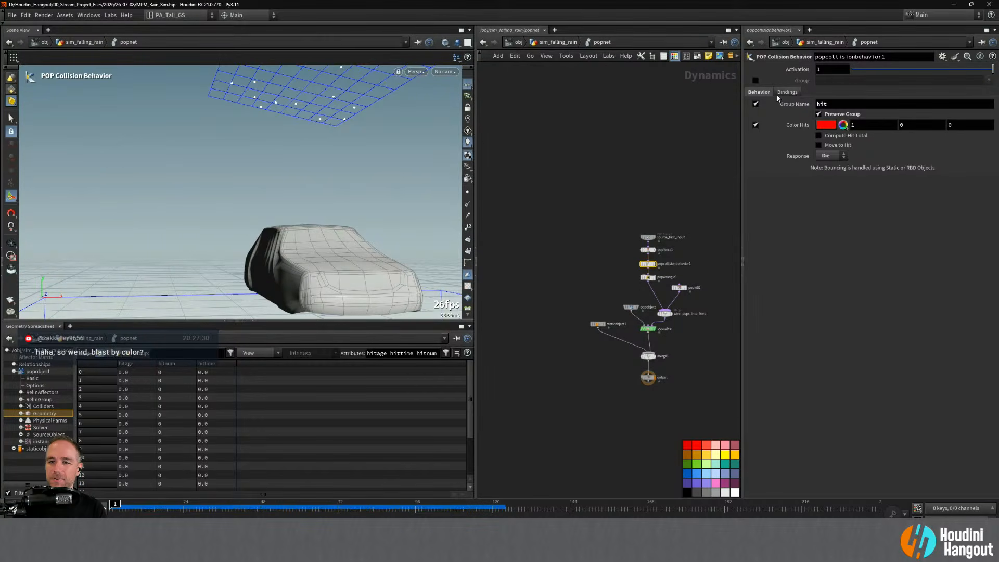
left_click(784, 93)
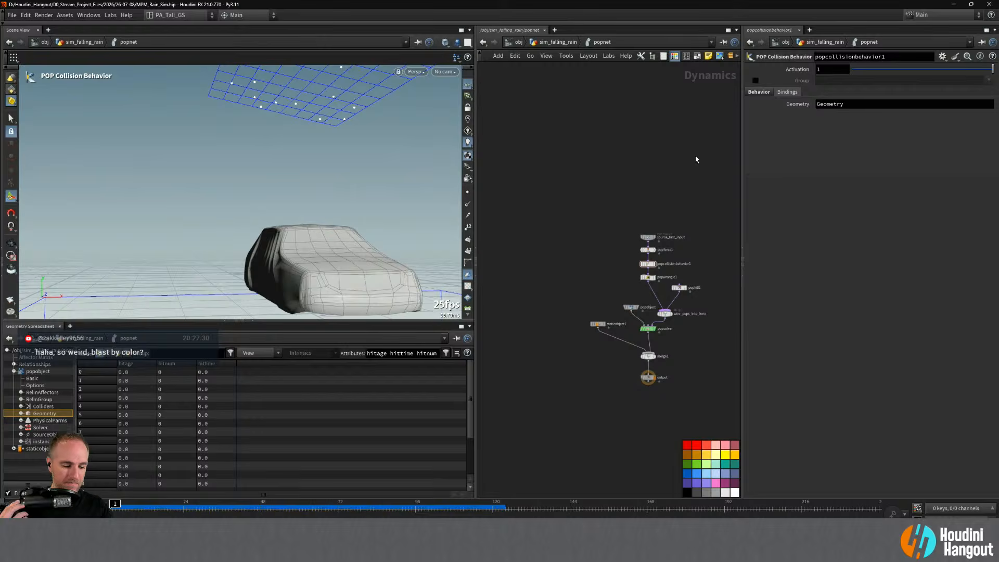
- Add a POP Collision Detect node to popnet and place it beside popcollisionbehavior1
key("Tab")
type("pop coll")
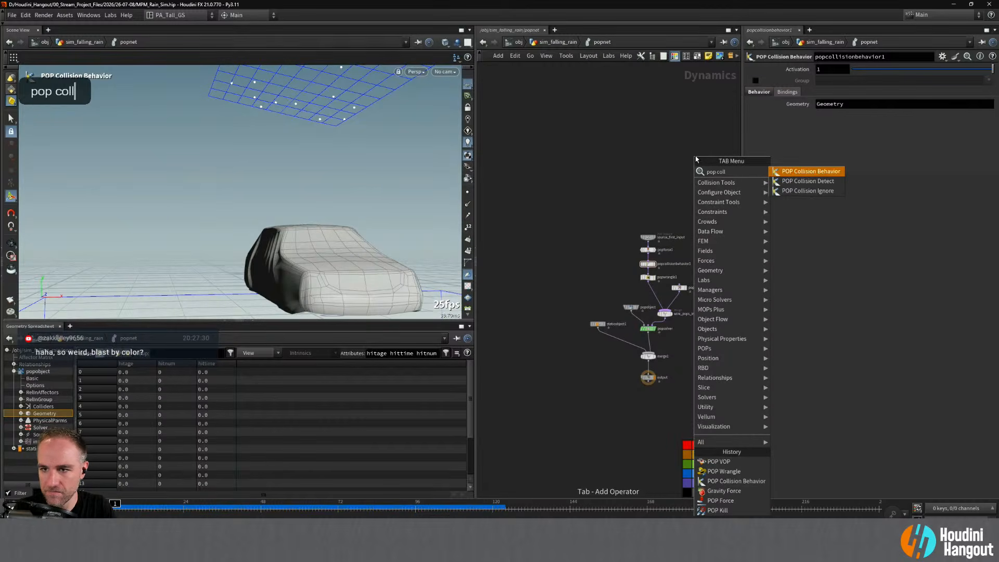
key("Return")
left_click(661, 163)
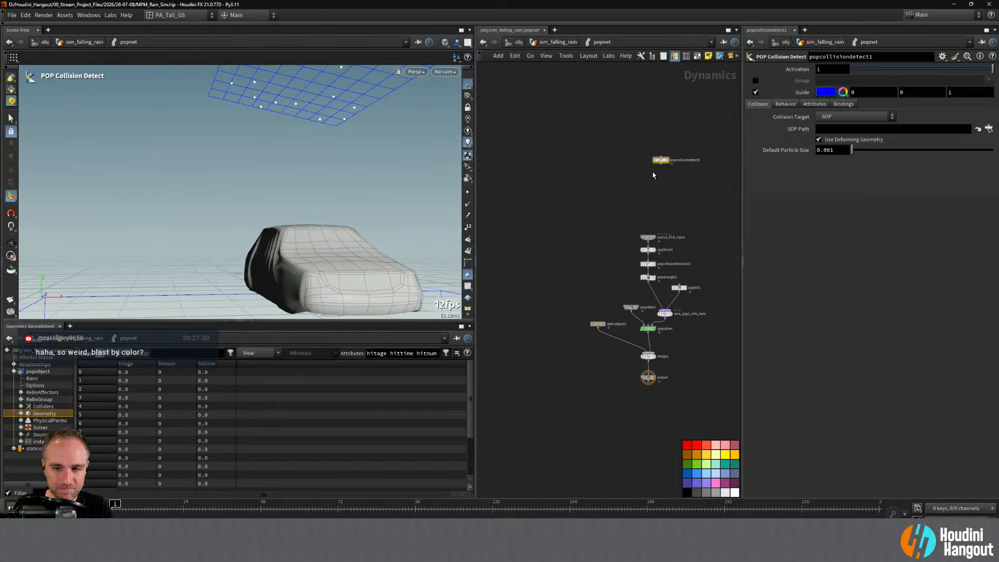
left_click_drag(661, 160, 599, 269)
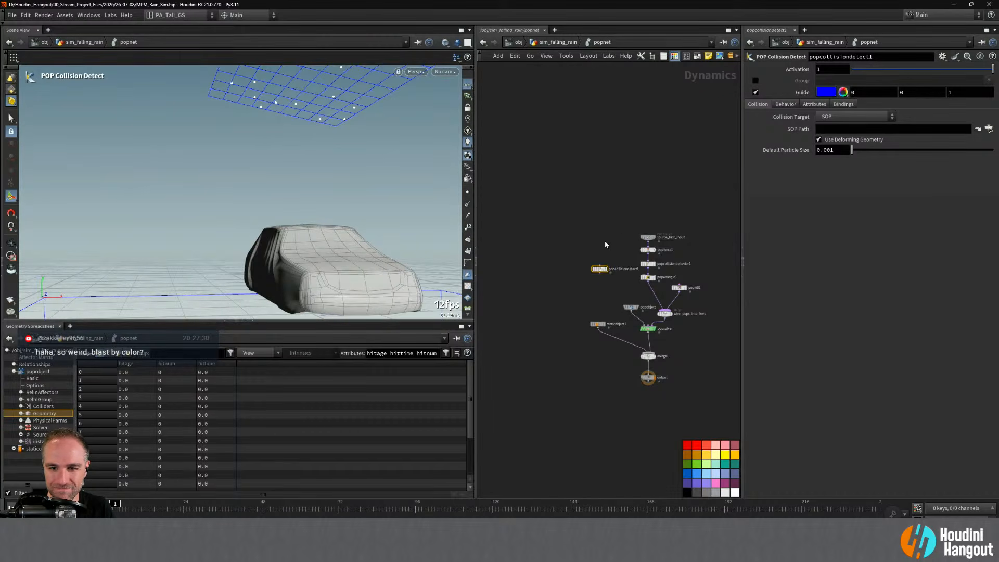
- Take popcollisionbehavior1 out of the chain and insert popcollisiondetect1 between popforce1 and popwrangle1
right_click_drag(605, 245, 619, 212)
middle_click_drag(628, 259, 590, 255)
left_click_drag(653, 284, 486, 236)
key("ctrl+z")
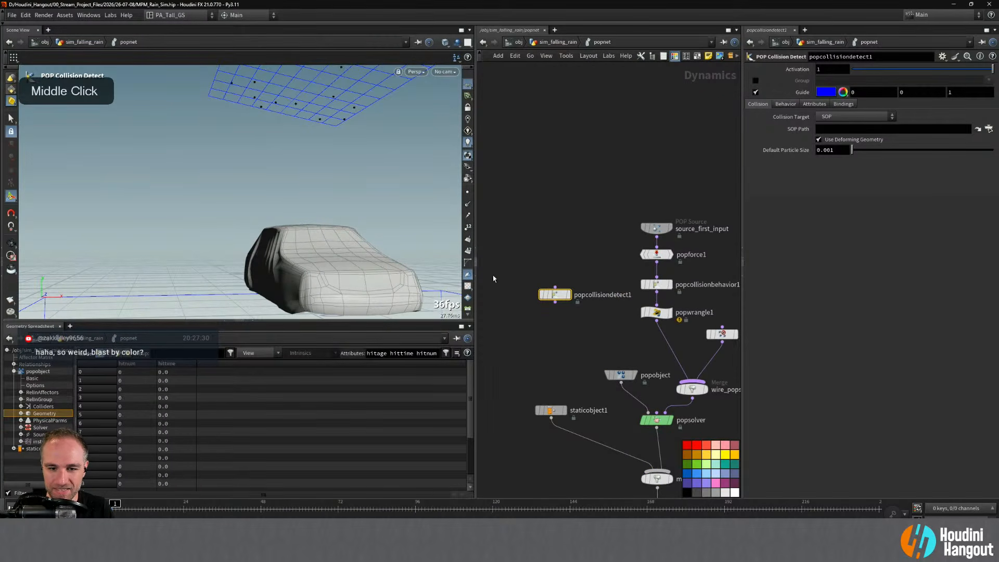
left_click_drag(658, 284, 523, 255)
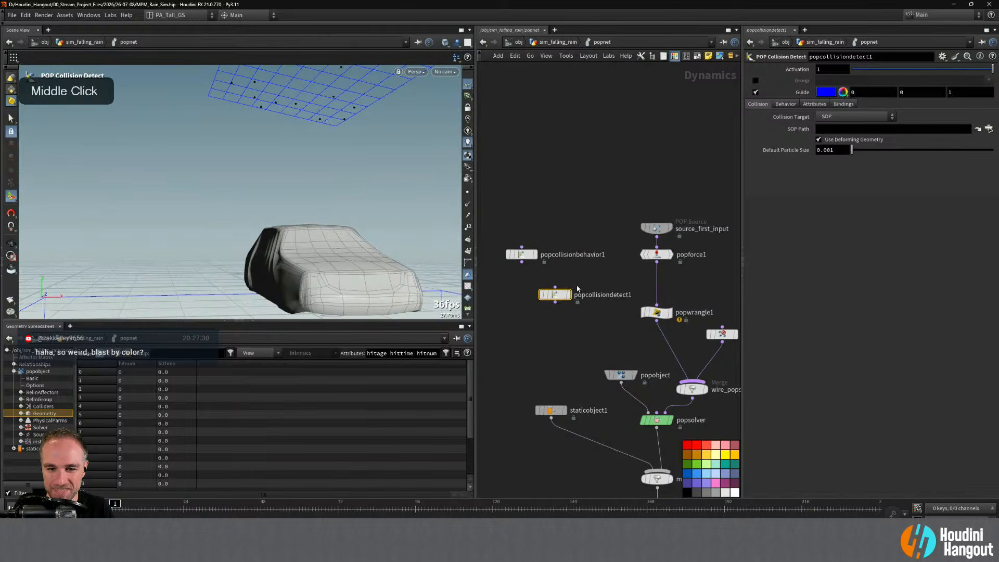
left_click_drag(555, 295, 656, 287)
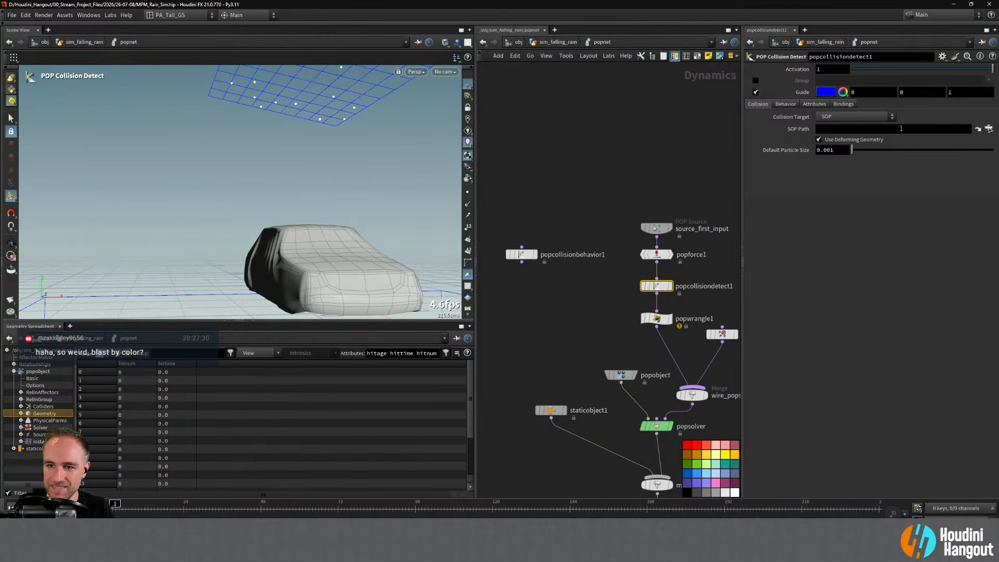
- Copy staticobject1's SOP Path expression `opinputpath("..",1)` into popcollisiondetect1's SOP Path and disable Use Deforming Geometry there
left_click(560, 411)
double_click(847, 101)
key("ctrl+c")
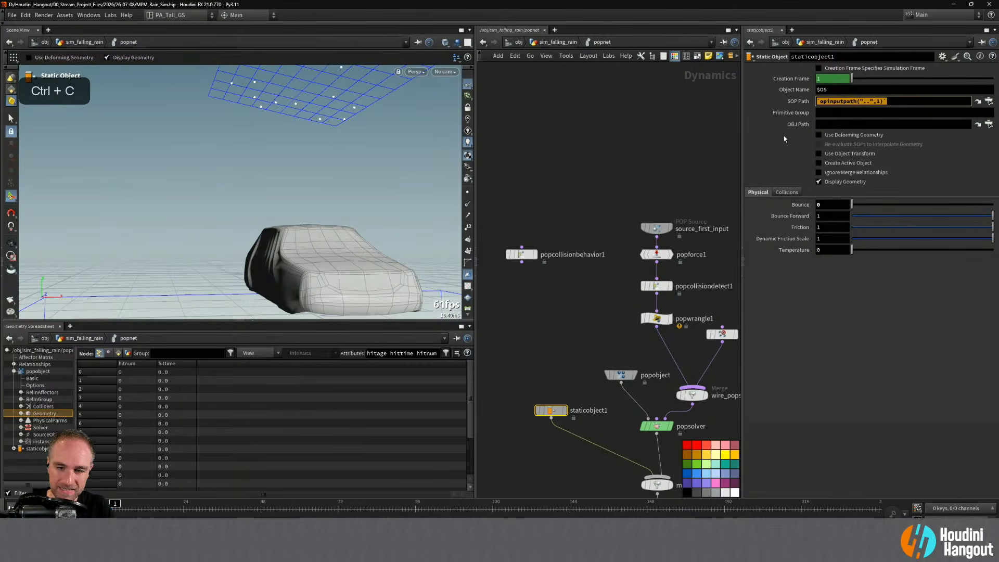
left_click(657, 287)
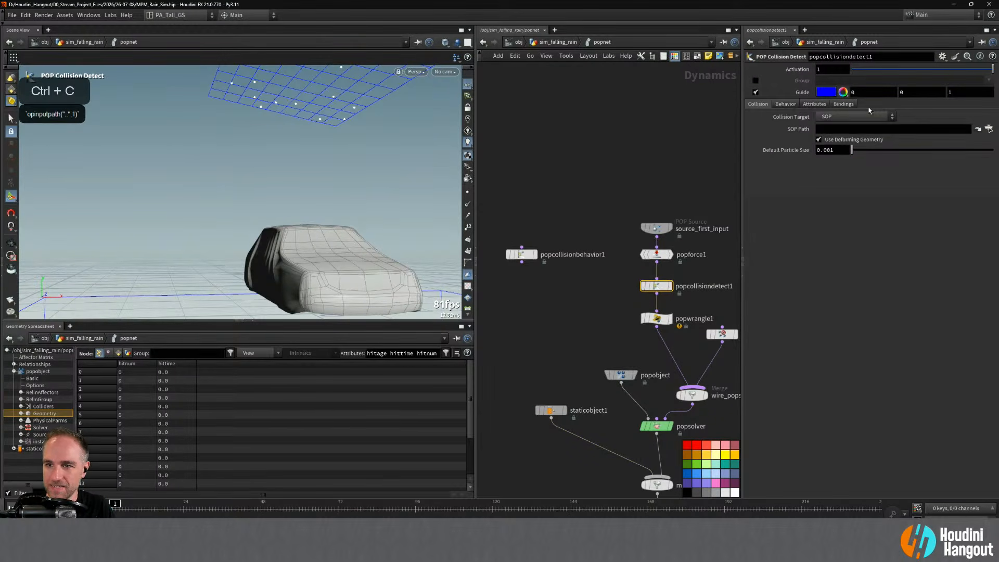
left_click(852, 130)
key("ctrl+v")
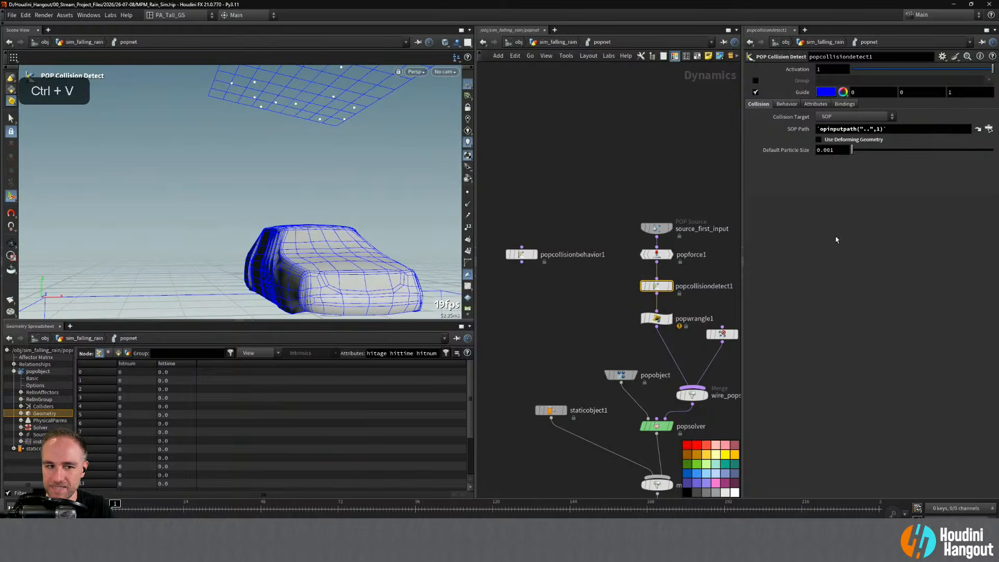
- Enable Group Name in popcollisiondetect1's behavior settings and name the group hit
left_click(786, 105)
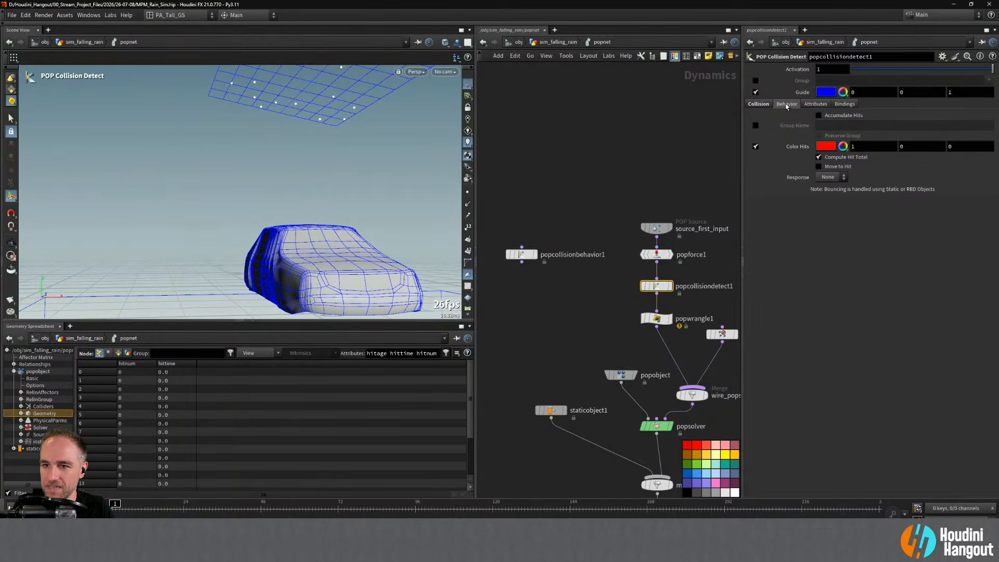
left_click(755, 125)
left_click(834, 125)
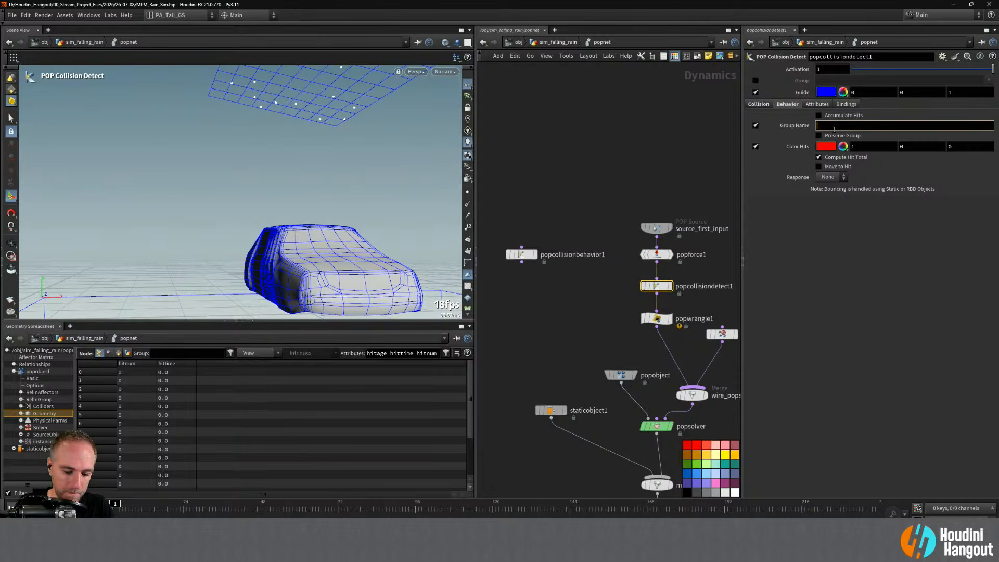
type("hit")
key("Return")
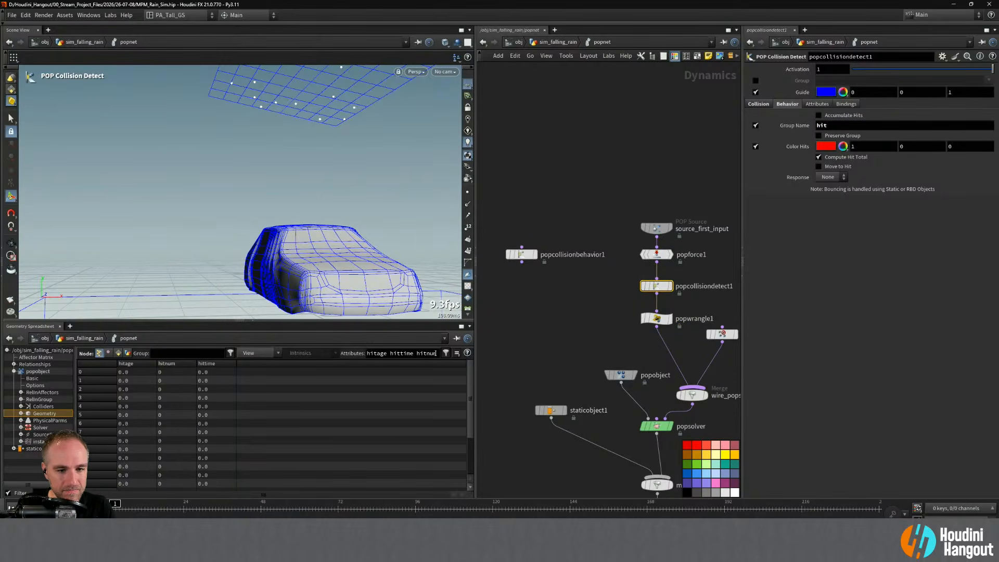
- Try to show the hit group in the geometry spreadsheet by adding group_hit to its attribute filter, and remove the addition
type("group_hit")
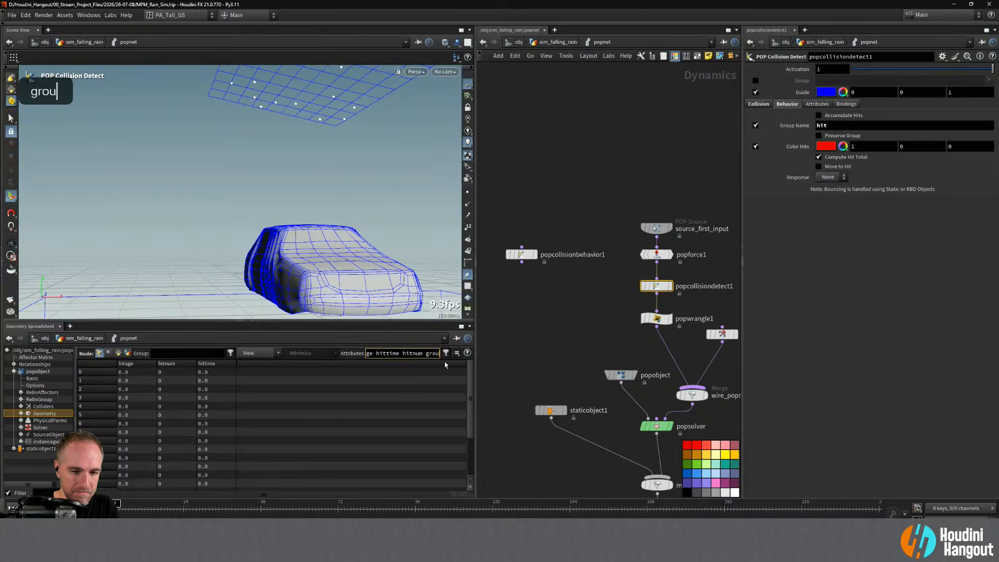
key("Return")
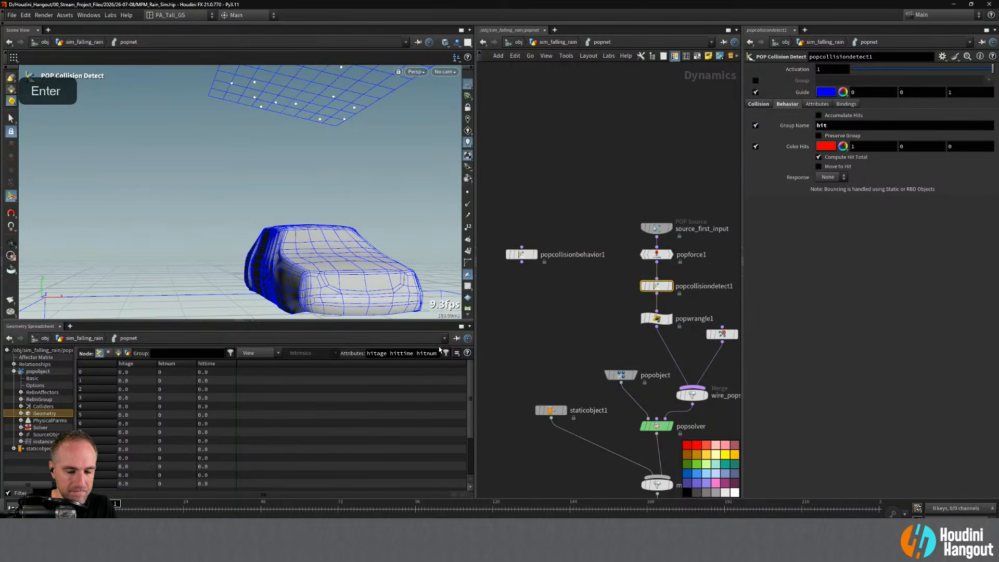
left_click(407, 354)
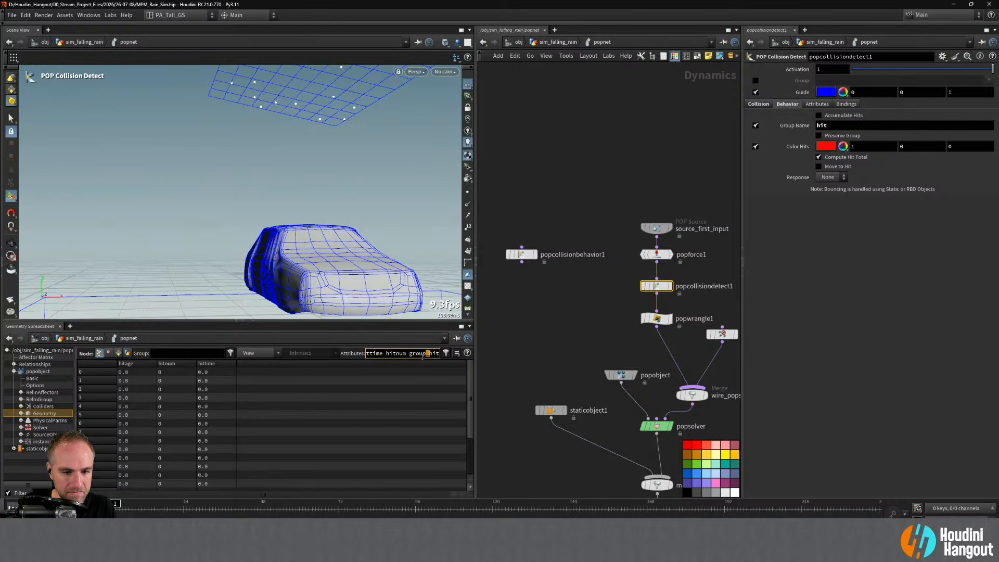
key("Return")
key("BackSpace")
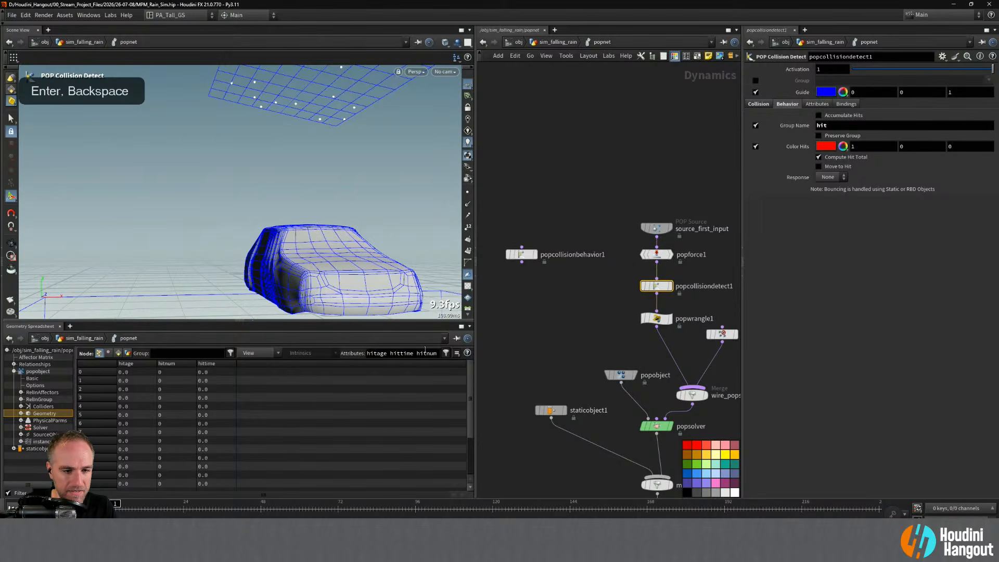
left_click_drag(410, 354, 522, 347)
left_click(430, 354)
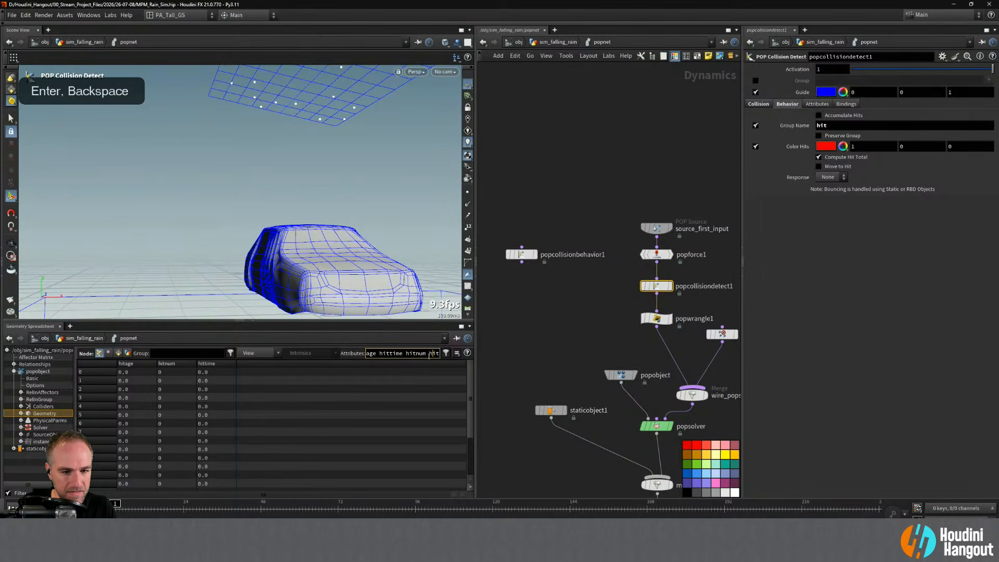
key("BackSpace")
key("Return")
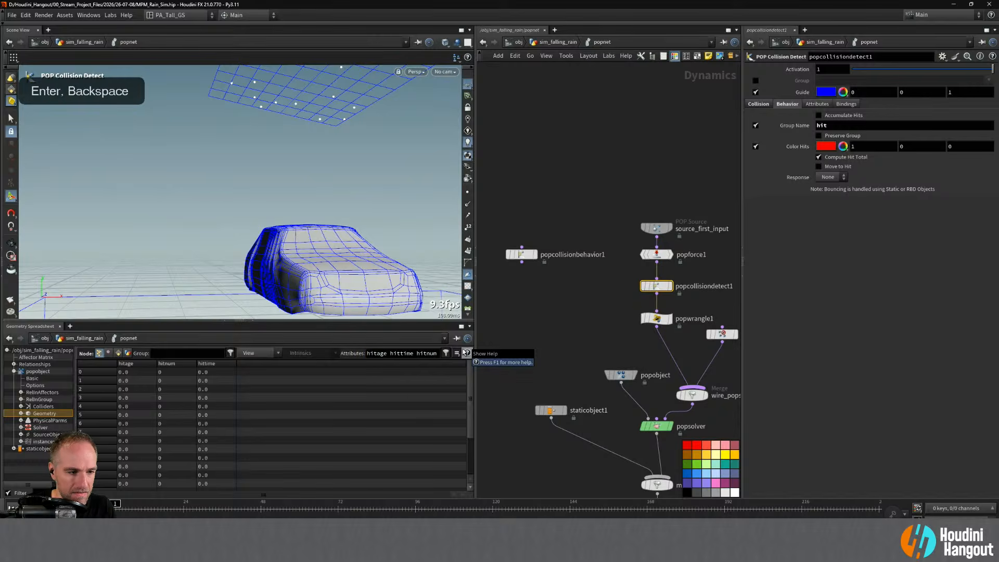
- Filter the geometry spreadsheet by the hit group to inspect its members, and clear the filter
type("hit")
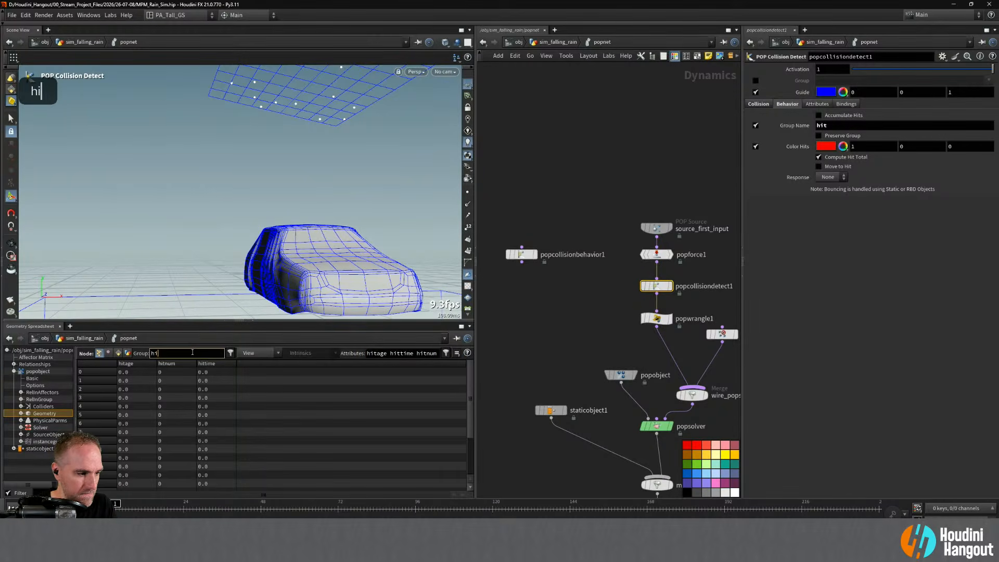
key("Return")
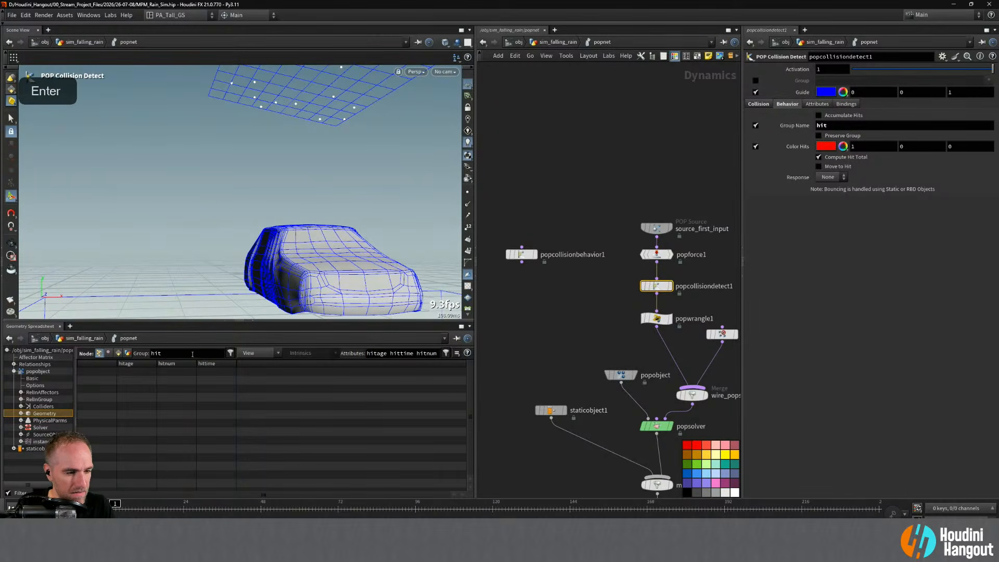
double_click(181, 354)
key("BackSpace")
key("Return")
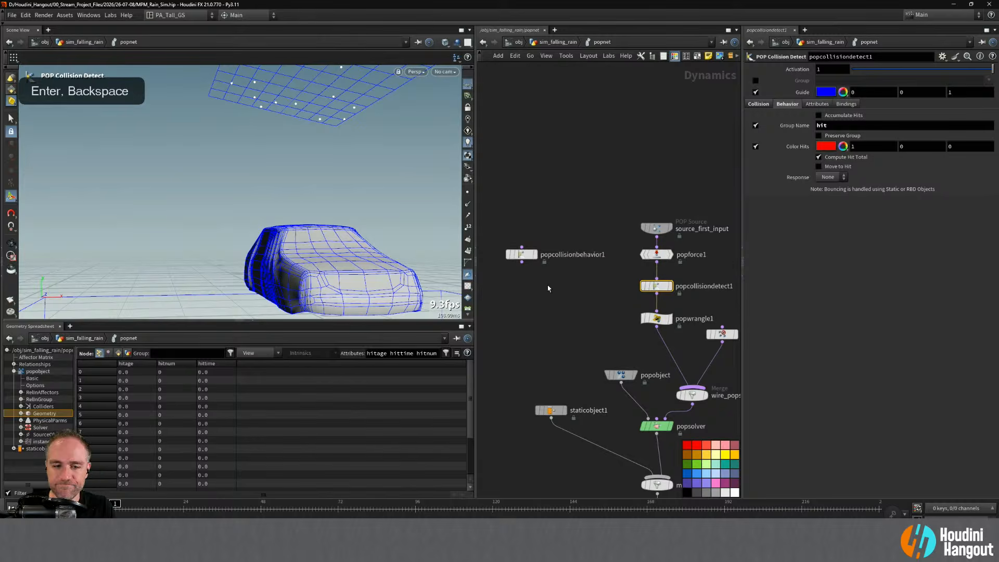
- Add group:hit to the geometry spreadsheet's attribute filter, checking the group column's exact name in the unfiltered list
left_click(445, 354)
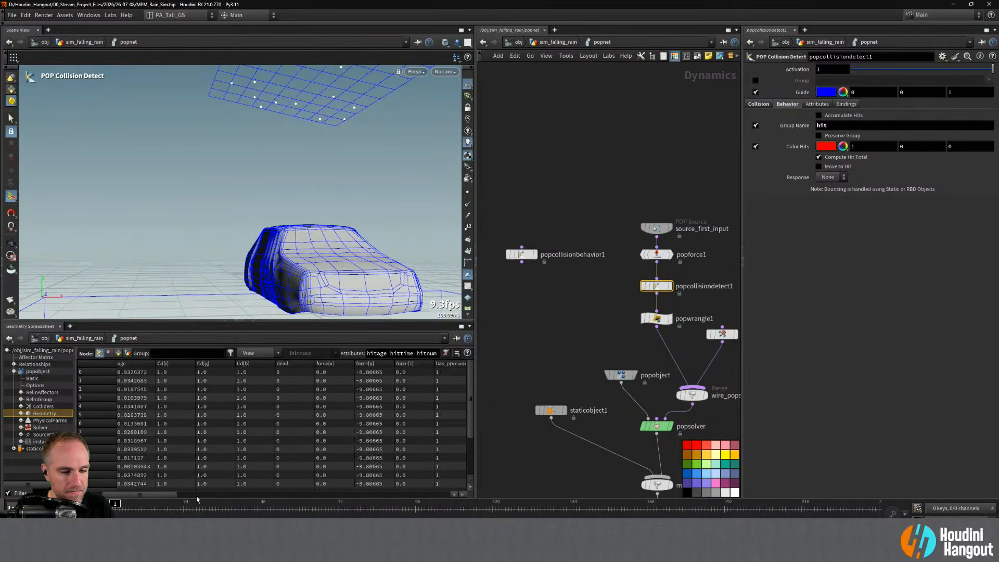
left_click_drag(151, 495, 463, 504)
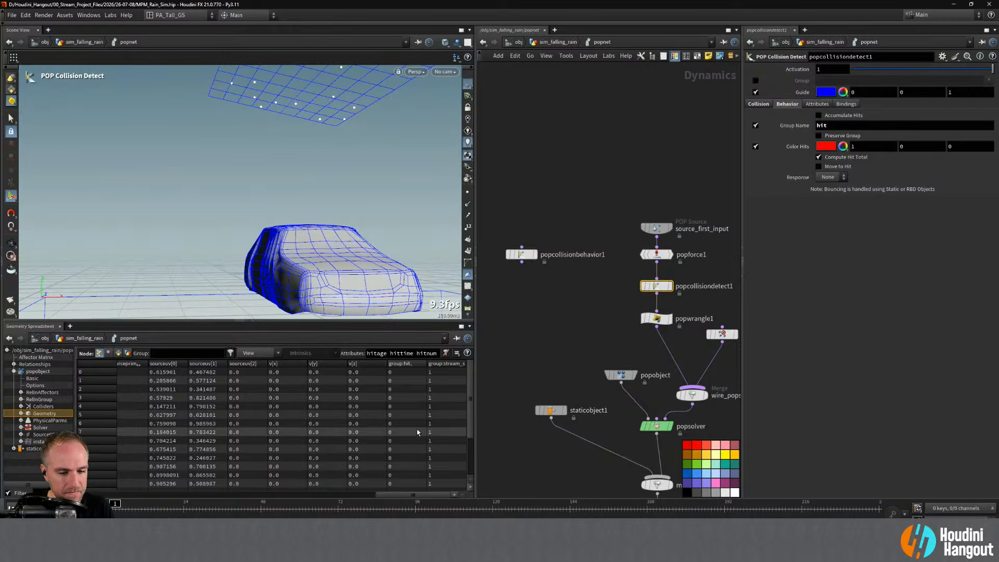
left_click(442, 354)
type("grouop")
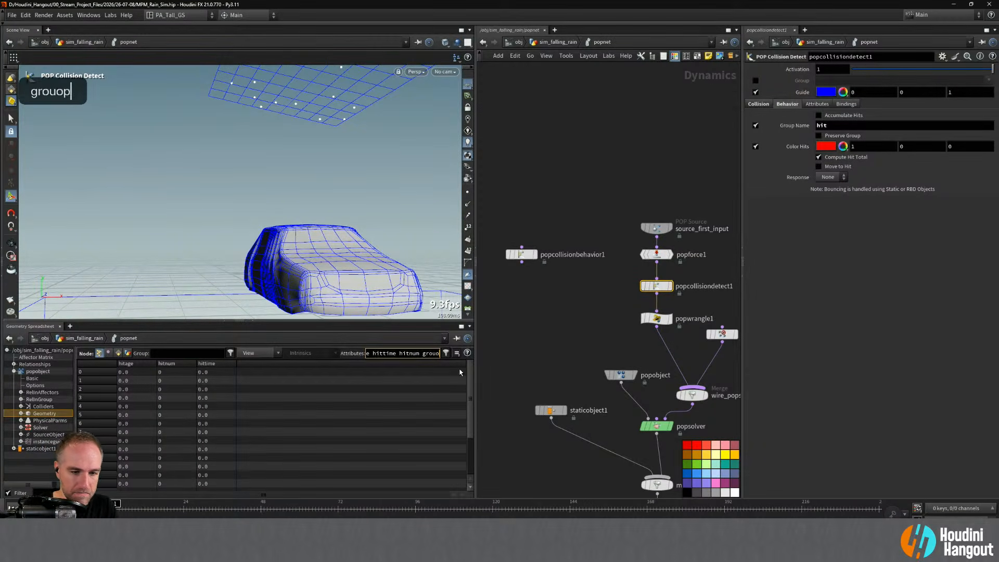
key("BackSpace")
key("BackSpace")
type("p:")
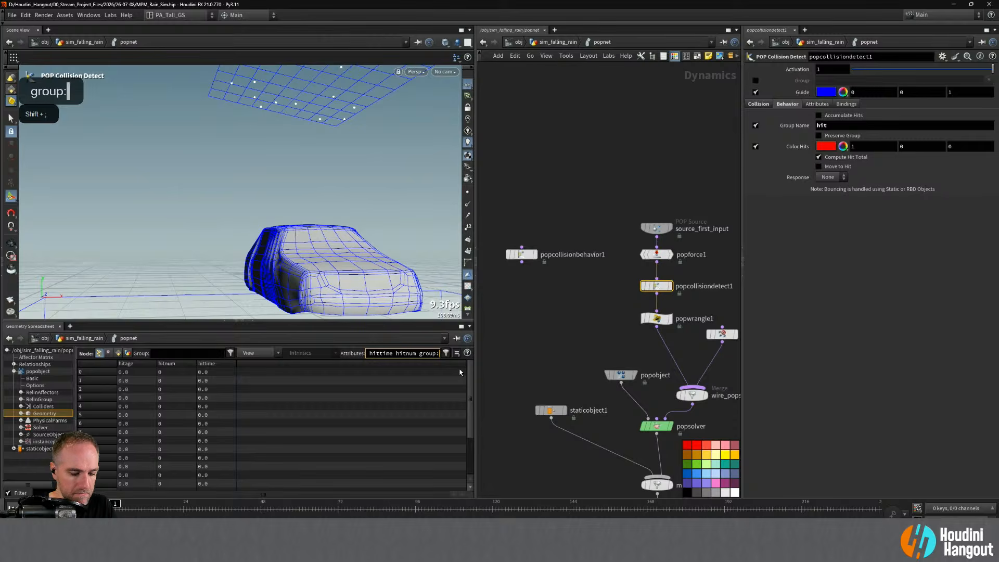
type("hit")
key("Return")
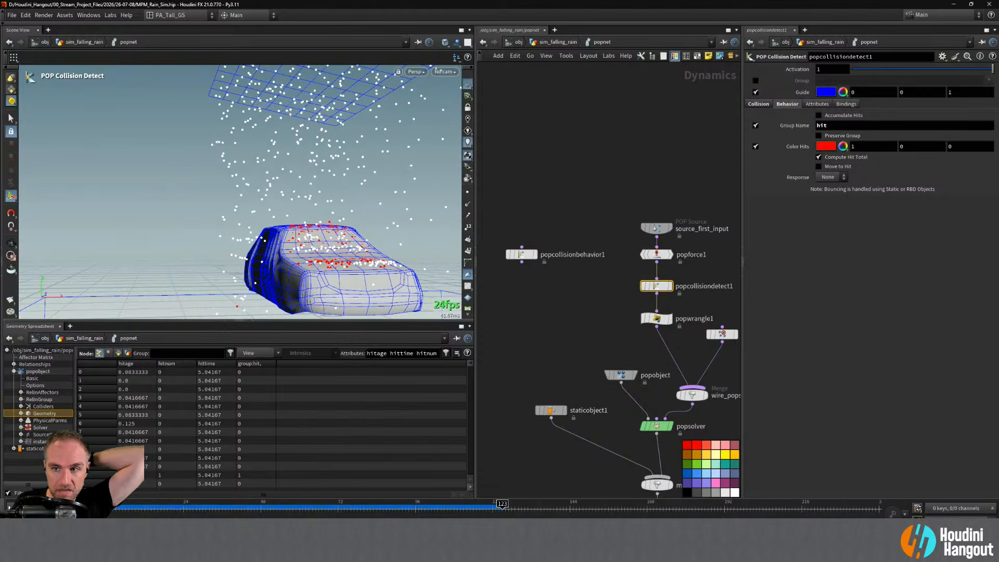
- Set popcollisiondetect1's Response to Die and bypass staticobject1, playing the simulation
left_click(829, 177)
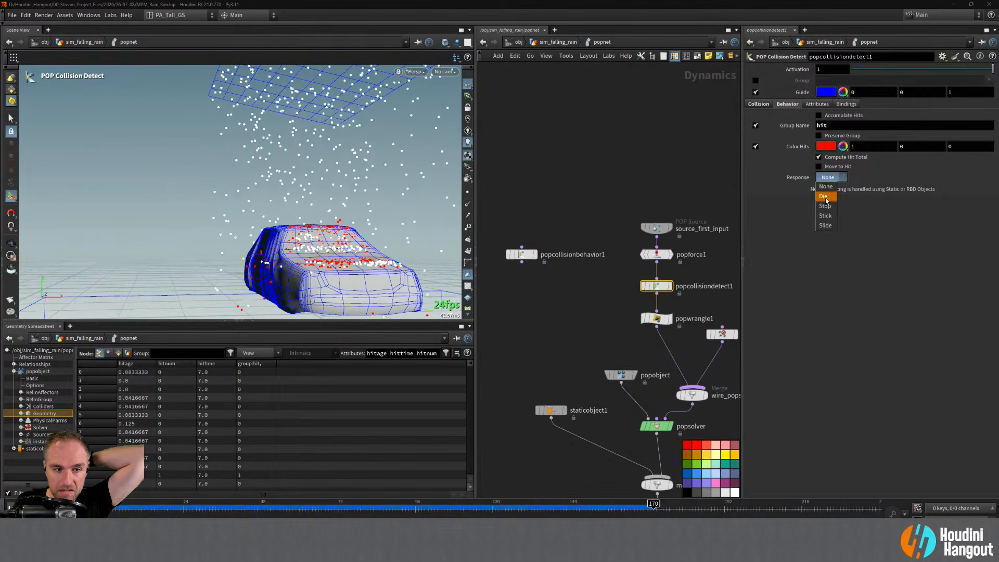
left_click(827, 196)
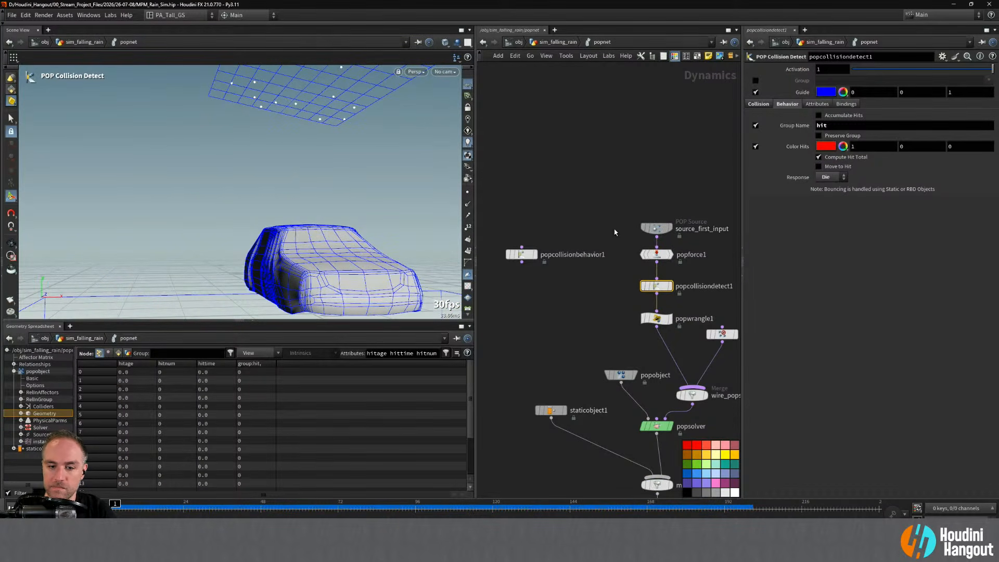
left_click(550, 410)
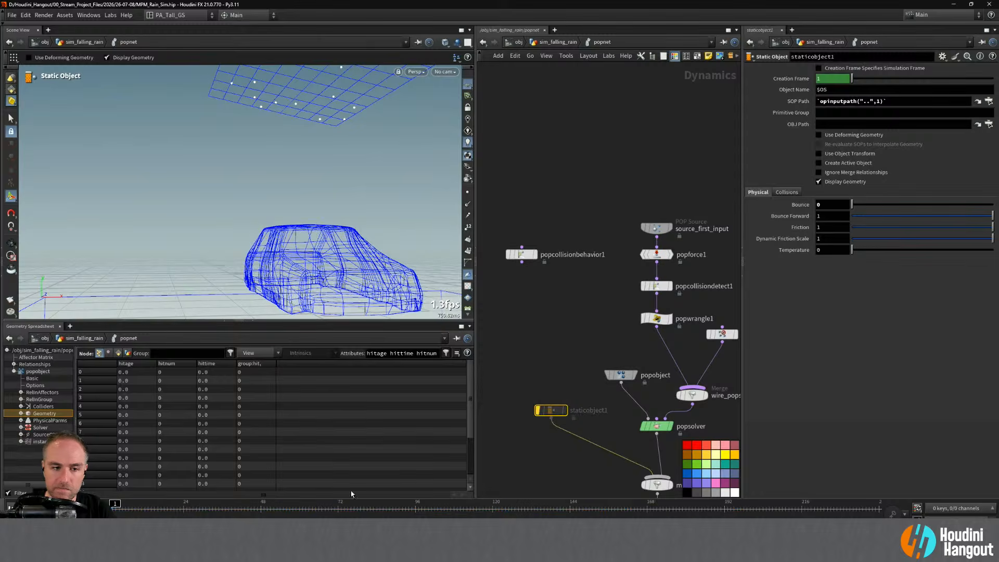
key("Up")
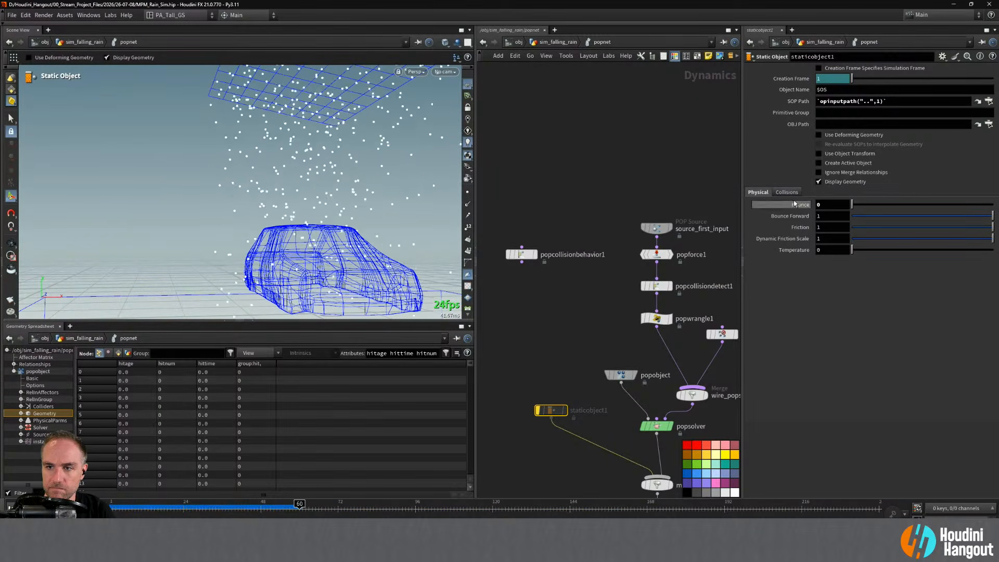
- Set popcollisiondetect1's Response to Stop and inspect where the hit particles rest on the car
middle_click_drag(624, 295, 578, 294)
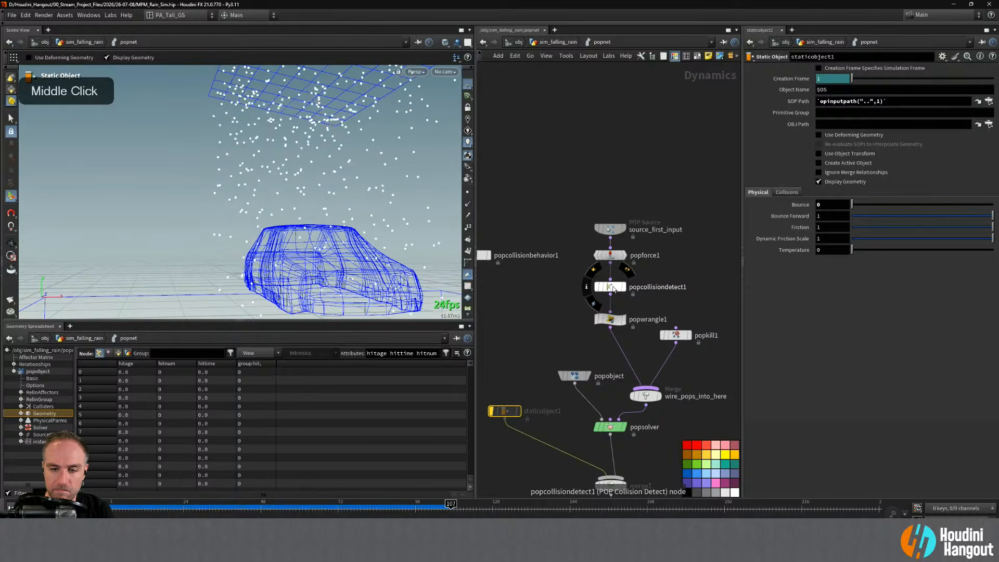
left_click(614, 287)
left_click(831, 177)
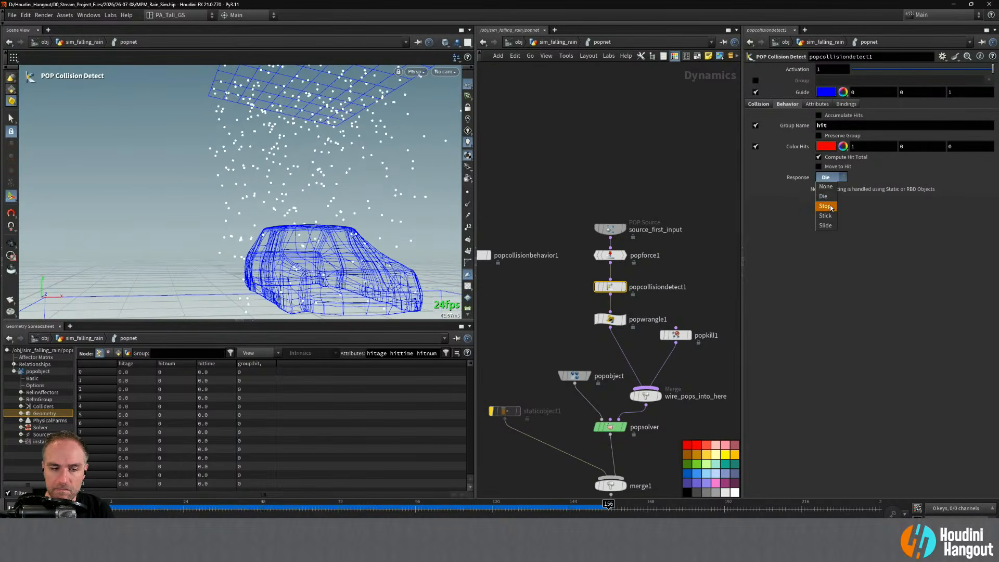
left_click(830, 206)
left_click_drag(406, 253, 323, 287, "alt")
middle_click_drag(322, 286, 241, 280, "alt")
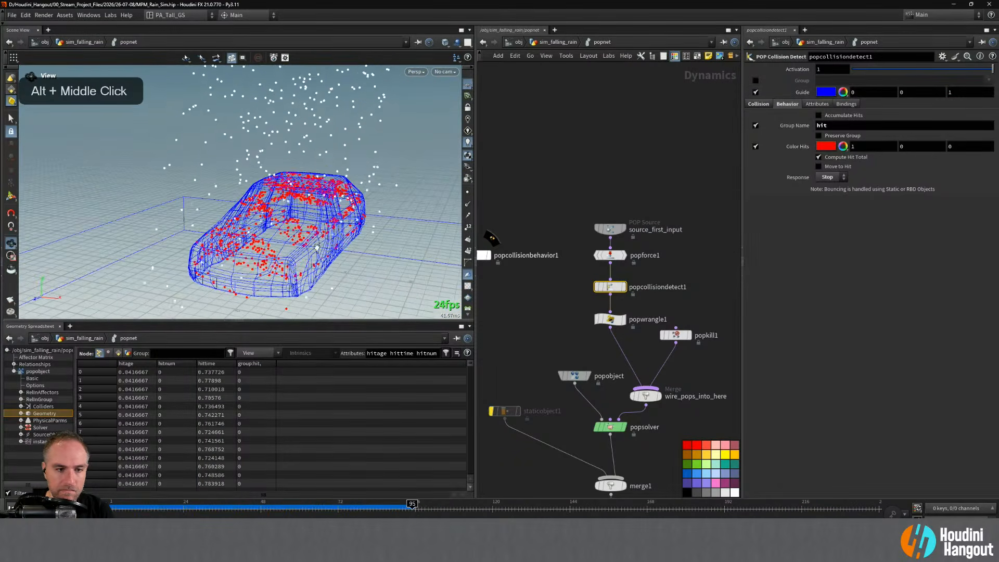
- Enable Move to Hit on popcollisiondetect1, view the particles on the car surface during playback, and return to frame 1
left_click(830, 166)
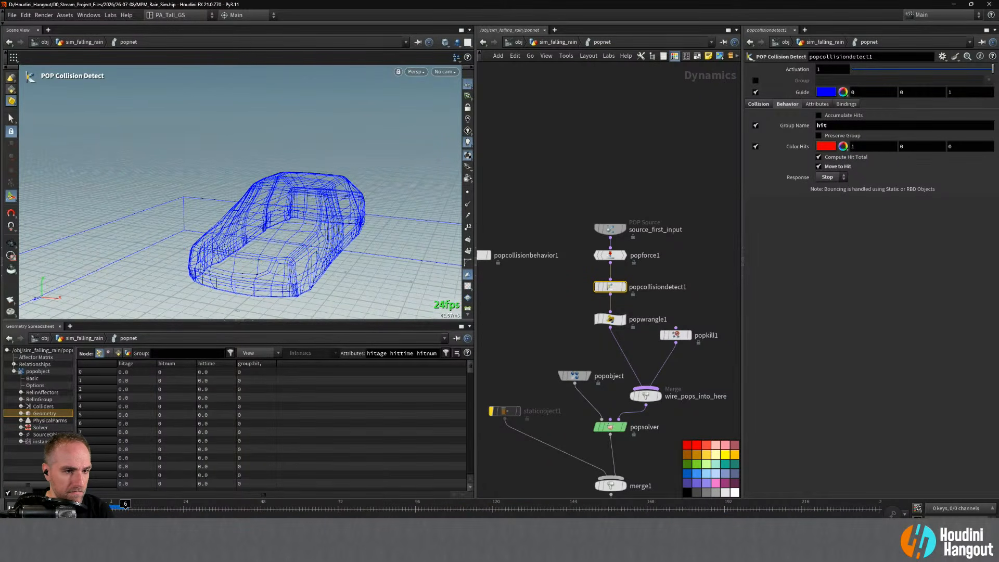
left_click_drag(312, 229, 338, 236, "alt")
right_click_drag(339, 236, 238, 285, "alt")
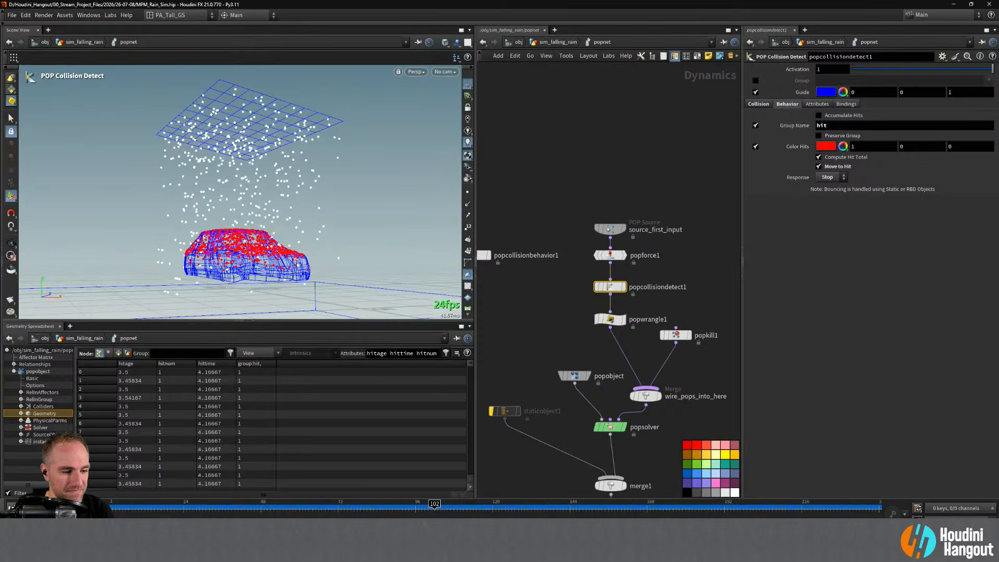
left_click(11, 506)
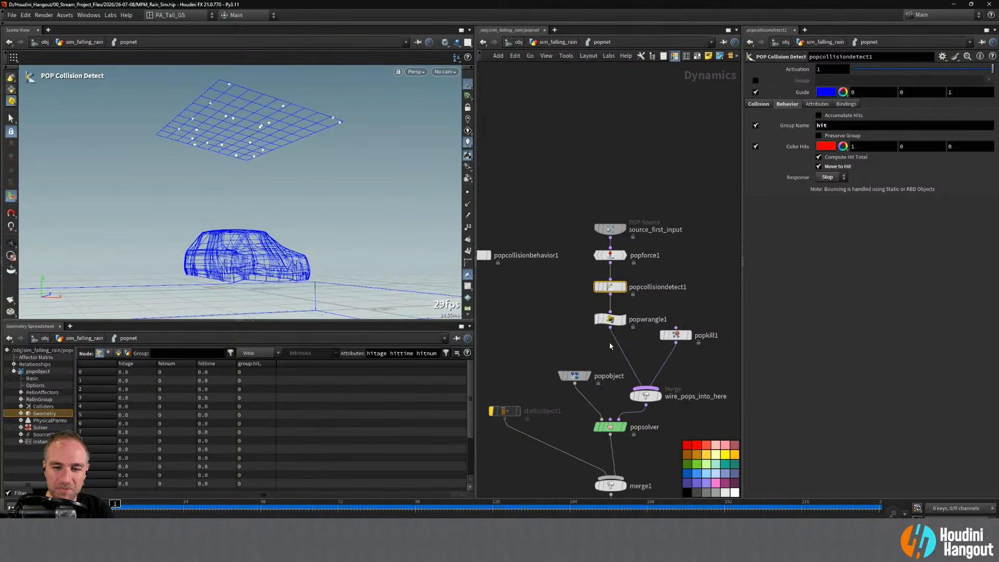
left_click(623, 320)
middle_click_drag(631, 414, 613, 342)
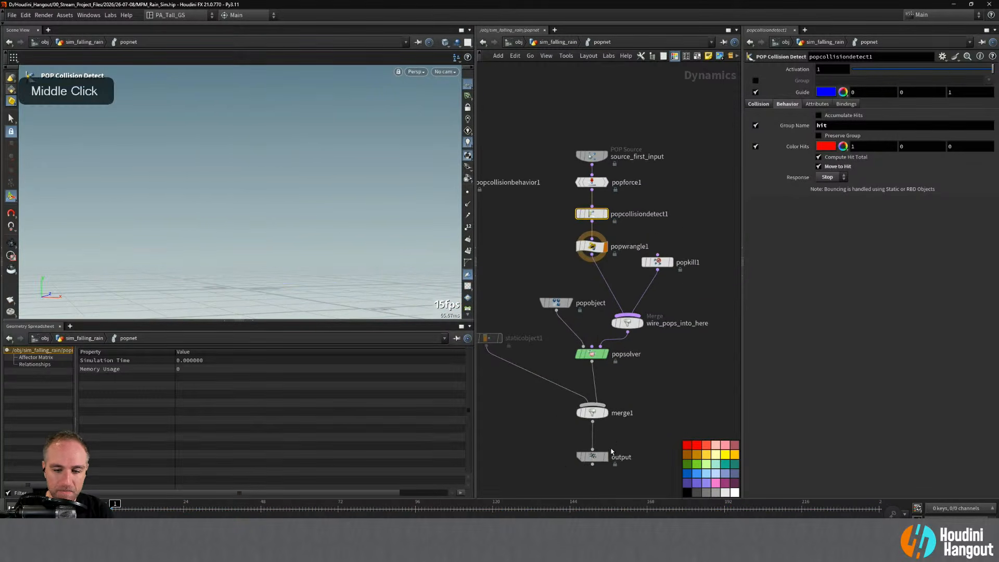
left_click(605, 456)
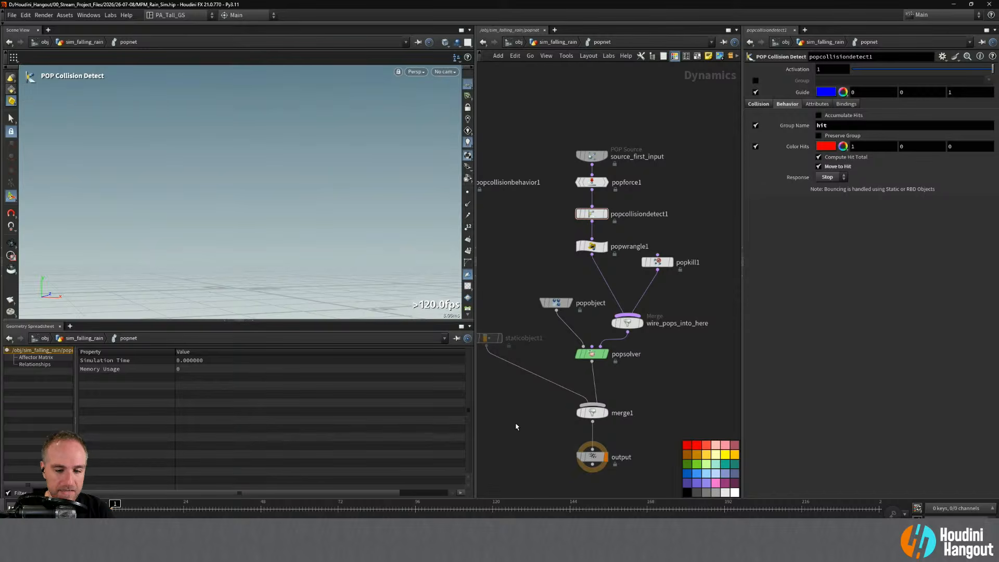
- Select popwrangle1 and play the simulation to examine the hitage and group:hit values, then return to frame 1
left_click(593, 247)
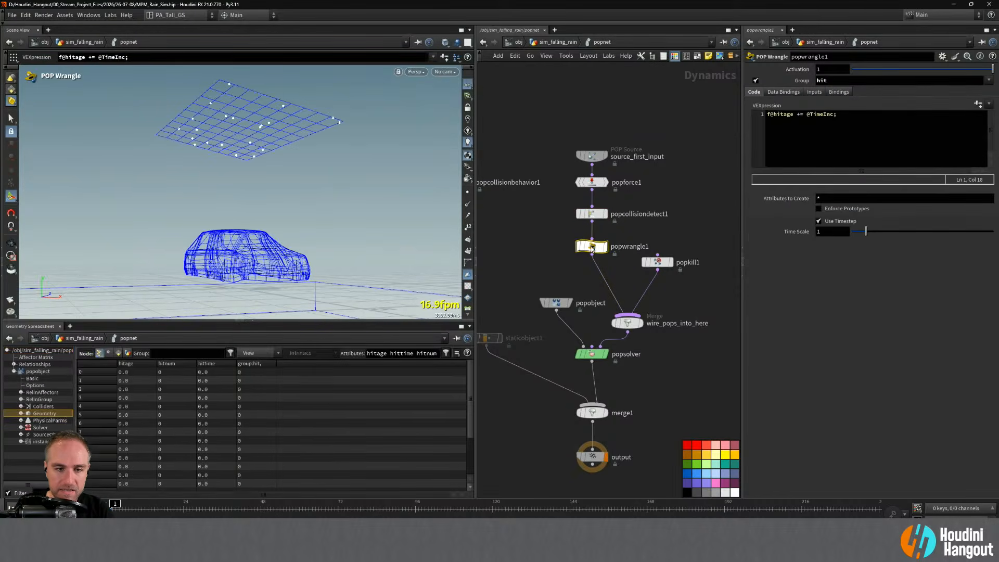
key("Up")
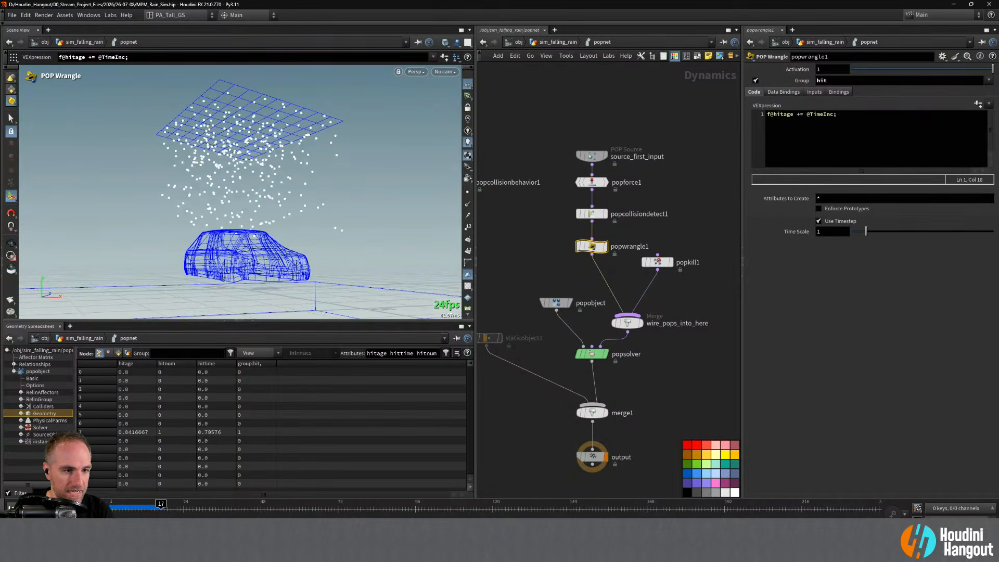
key("ctrl+Up")
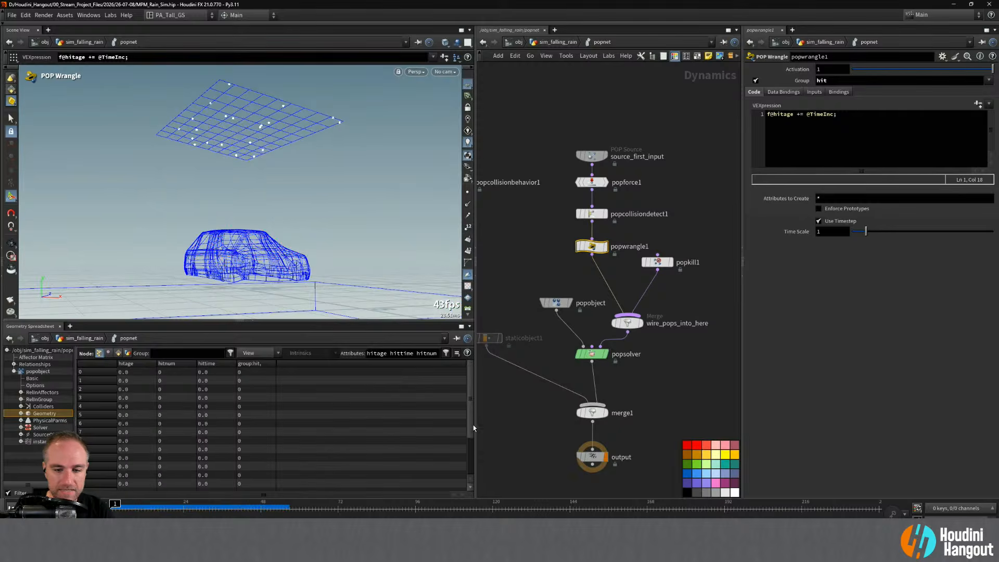
- Go up to sim_falling_rain and display blast1 and blast3 in turn to check the hit and falling particles during playback
key("u")
left_click(616, 281)
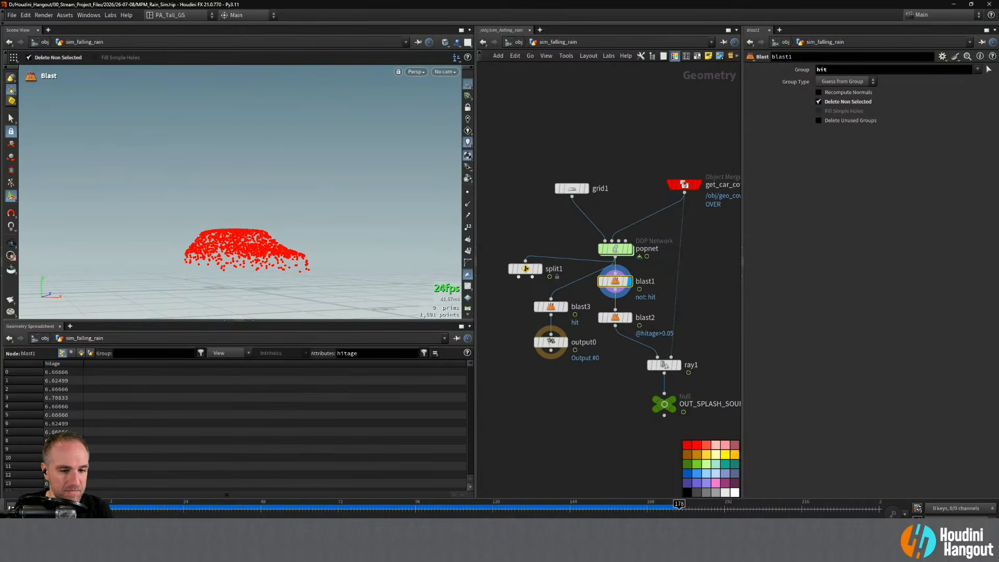
left_click(550, 307)
left_click(565, 306)
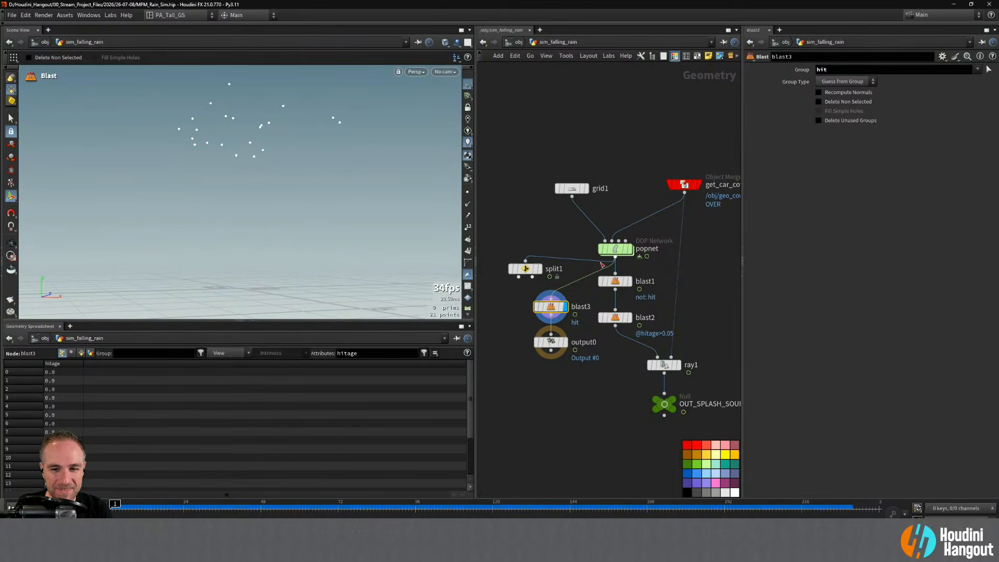
- Replace blast1 and blast3 with split1, wiring its first output to output0 and its second to blast2, and place it below popnet
left_click(527, 269)
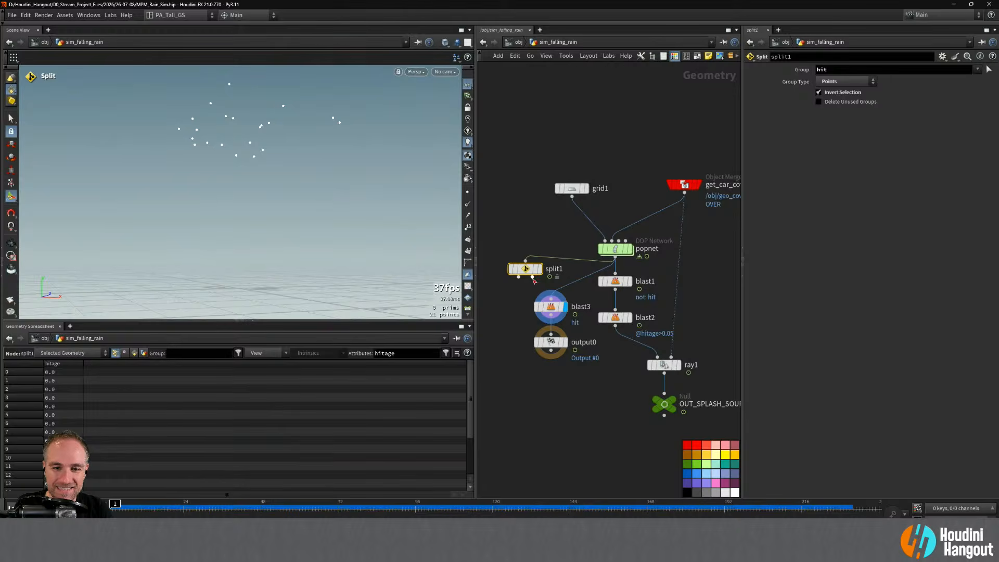
left_click_drag(532, 277, 615, 310)
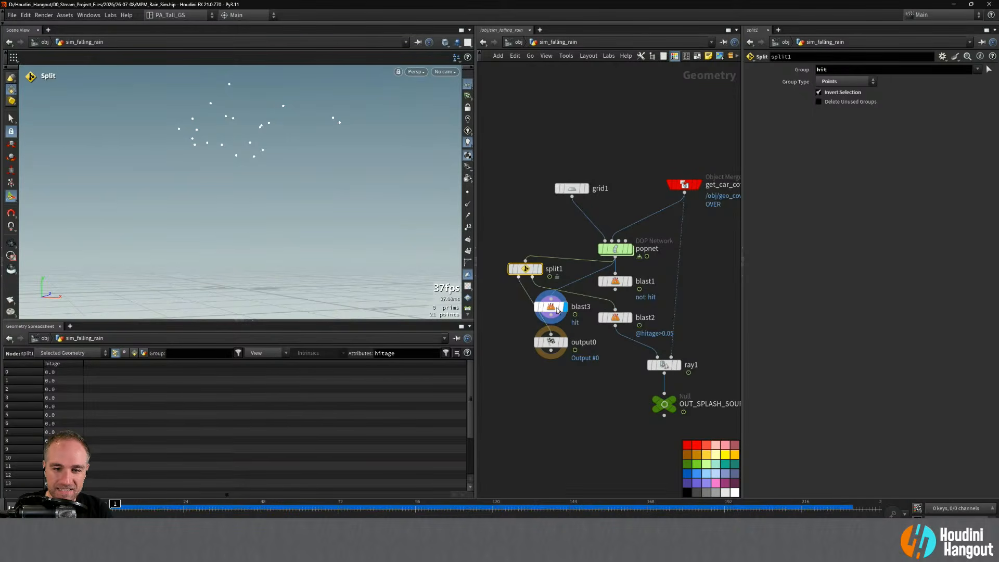
left_click(554, 309)
key("Delete")
left_click(615, 282)
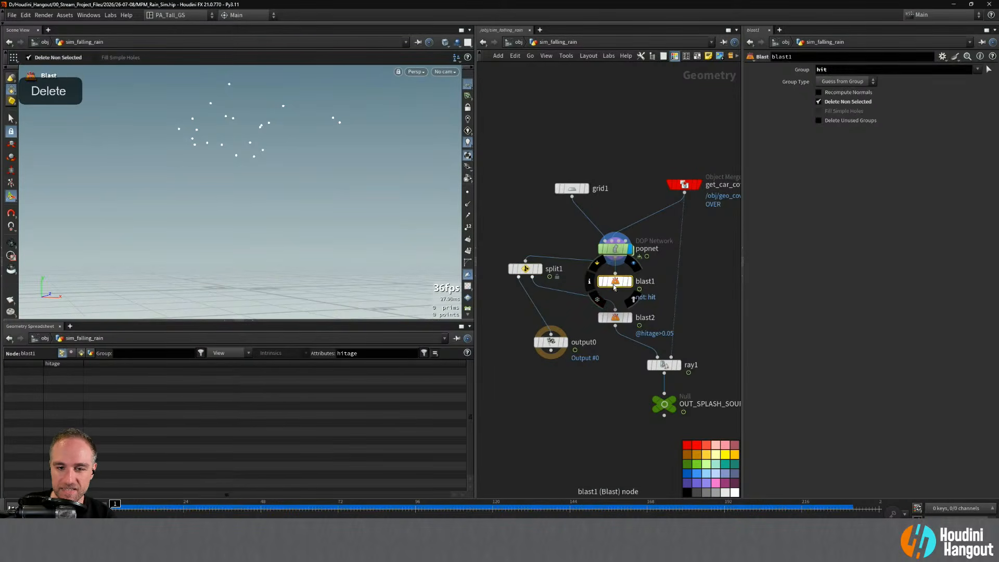
key("Delete")
left_click_drag(530, 271, 577, 284)
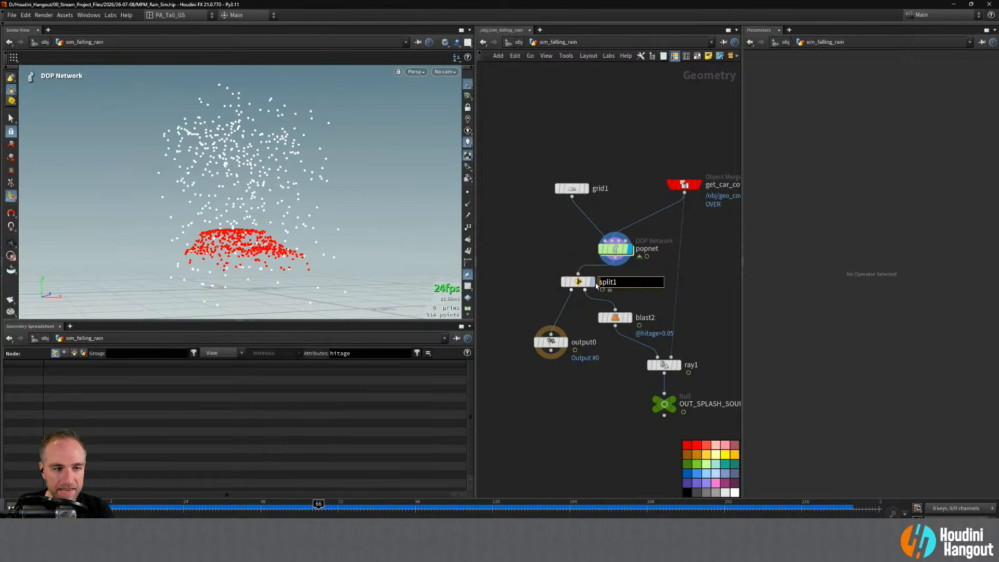
- Display split1, output0 and blast2 in turn to check the separated rain and fresh-hit particles
double_click(592, 284)
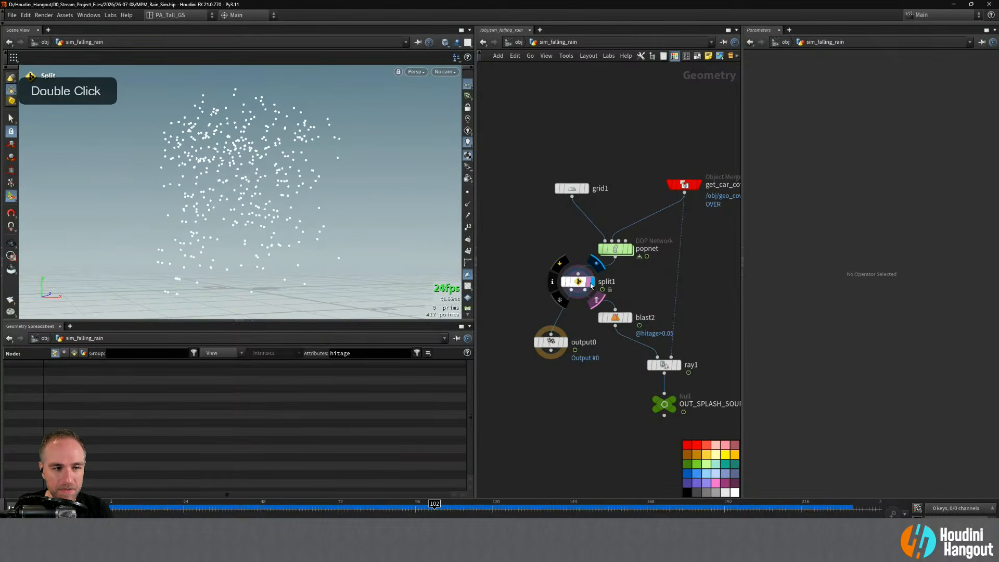
left_click(563, 342)
left_click(629, 318)
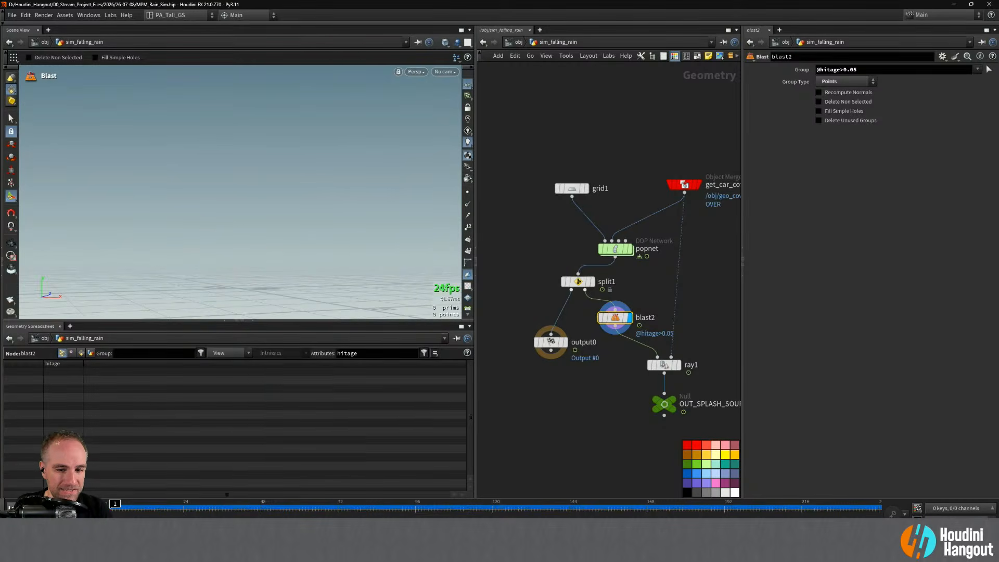
- Display ray1 and examine its splash points against the car surface up close, comparing with ray1 bypassed
left_click(676, 364)
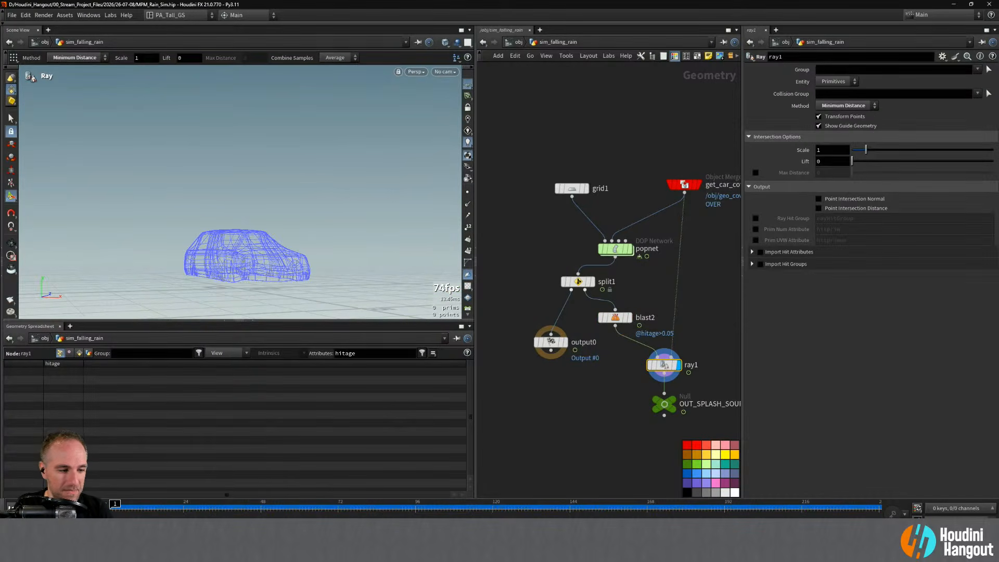
right_click_drag(237, 262, 276, 243, "alt")
left_click_drag(276, 243, 167, 253, "alt")
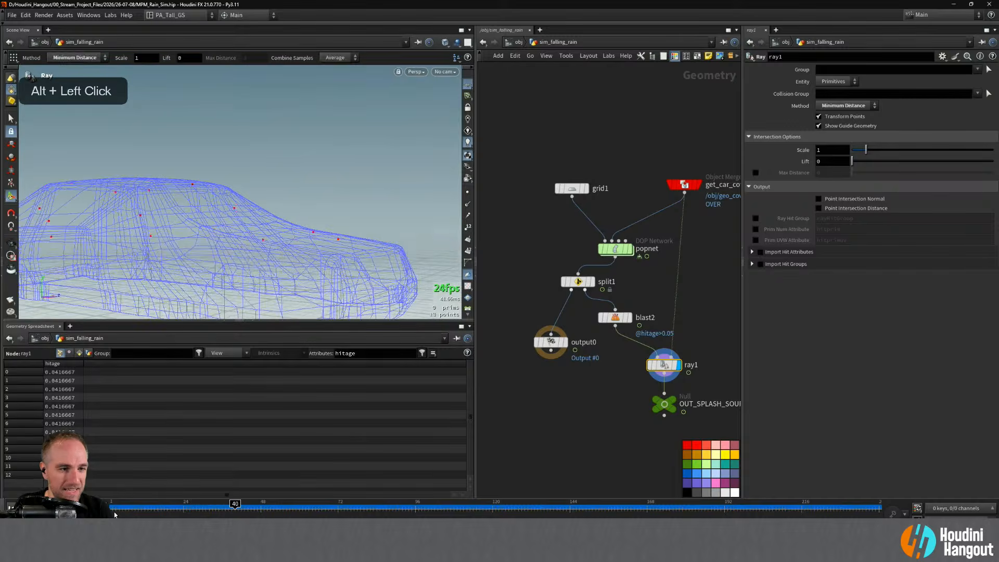
left_click_drag(229, 222, 333, 214, "alt")
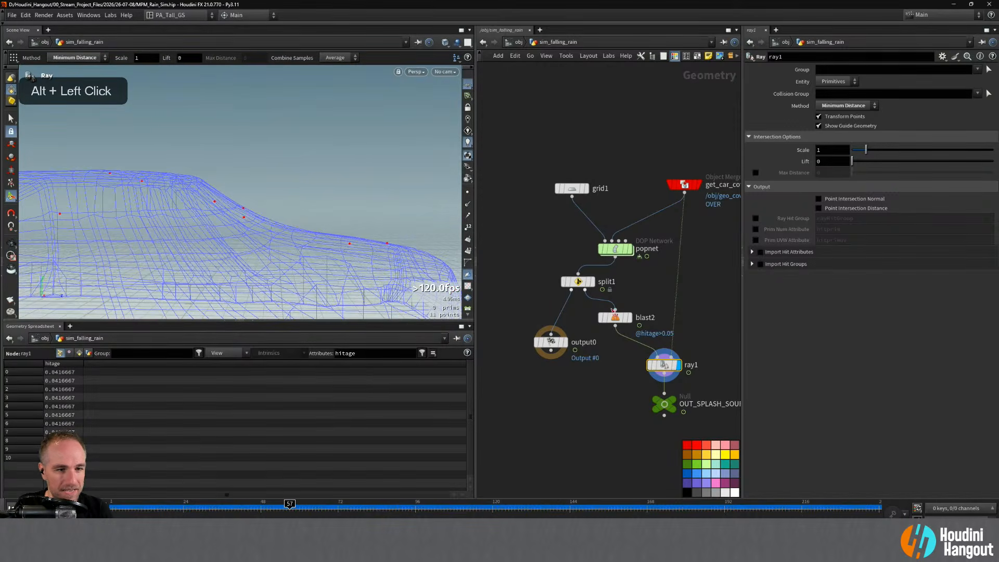
left_click(649, 367)
left_click(649, 367)
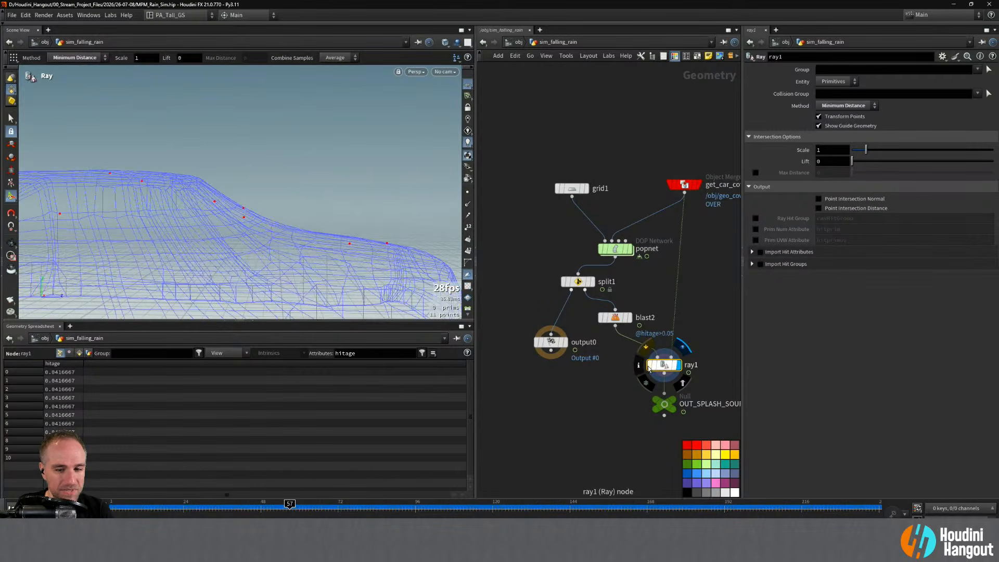
- Delete ray1 from between blast2 and OUT_SPLASH_SOURCES, and display blast2
left_click_drag(709, 337, 648, 371)
key("Delete")
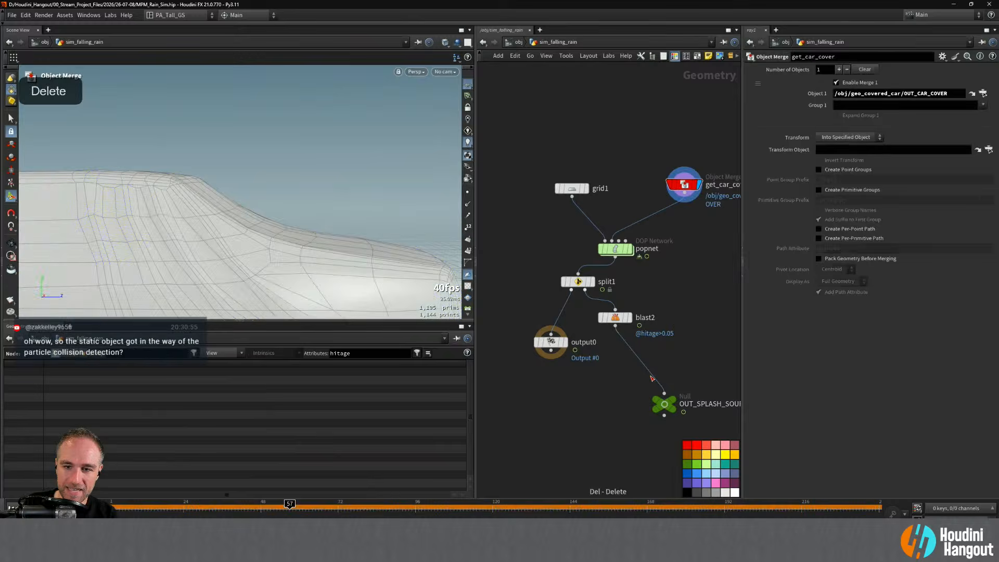
left_click(633, 320)
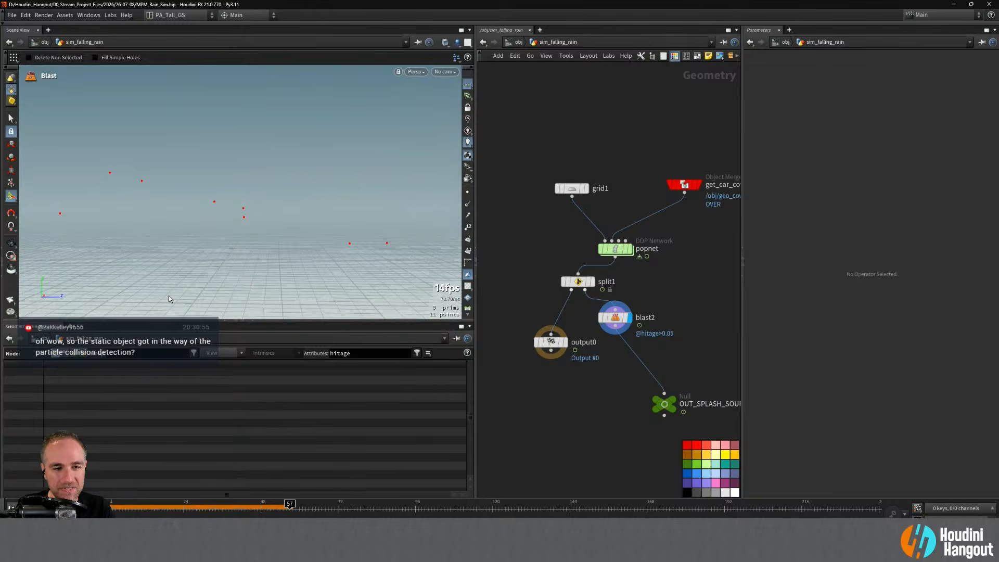
- Line up OUT_SPLASH_SOURCES directly beneath blast2 and view blast2's node information
left_click_drag(664, 404, 649, 377)
left_click_drag(615, 318, 630, 330)
left_click(608, 330)
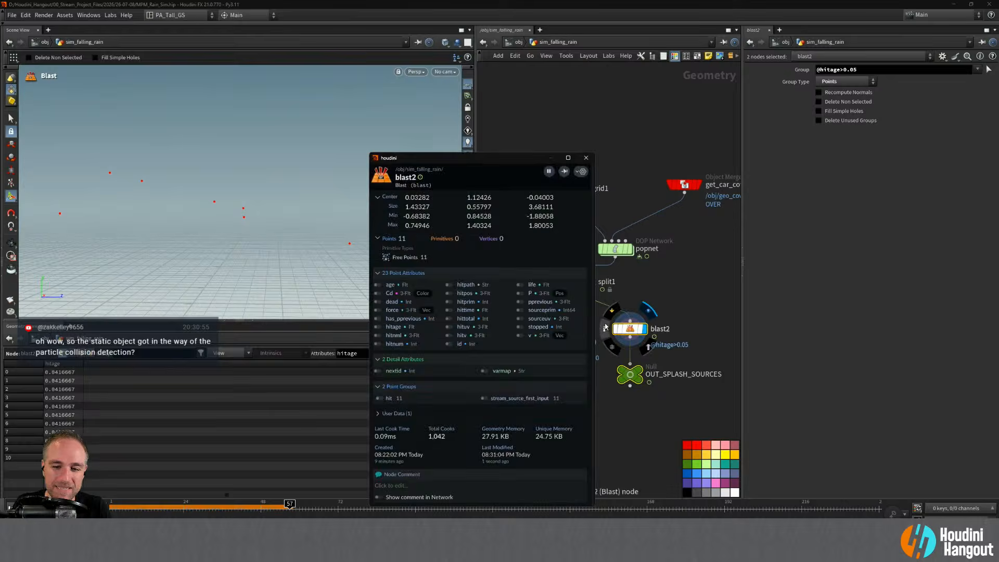
- Close the node information and play back blast2's hit points with get_car_cover displayed as a wireframe template
left_click(586, 160)
left_click(724, 291)
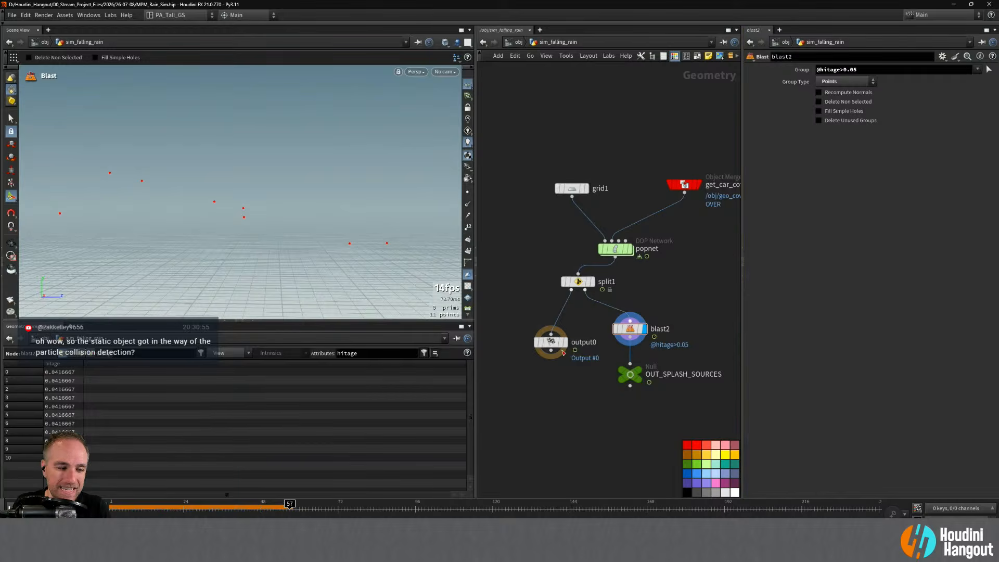
key("ctrl+Up")
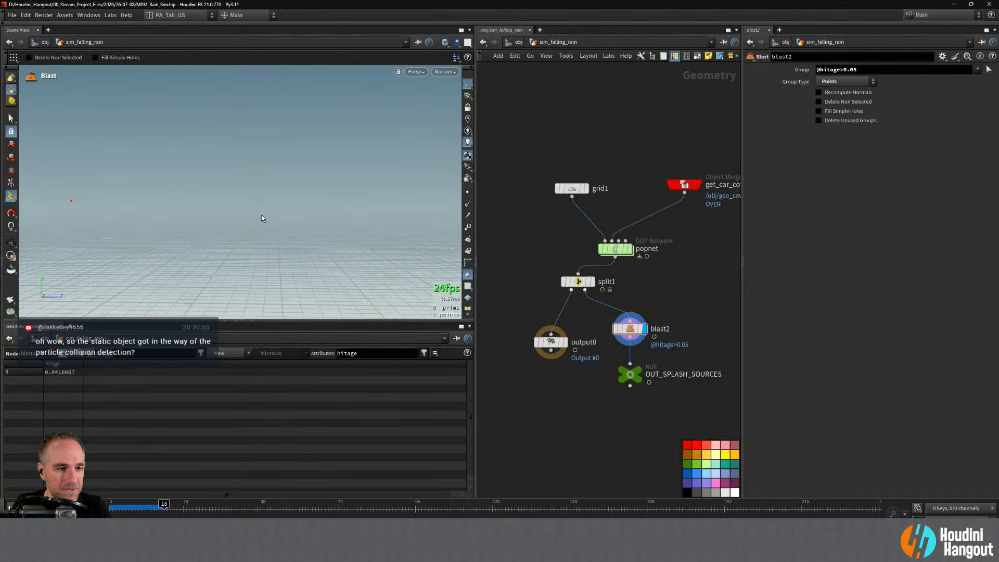
right_click_drag(262, 214, 177, 232, "alt")
left_click_drag(176, 232, 194, 210, "alt")
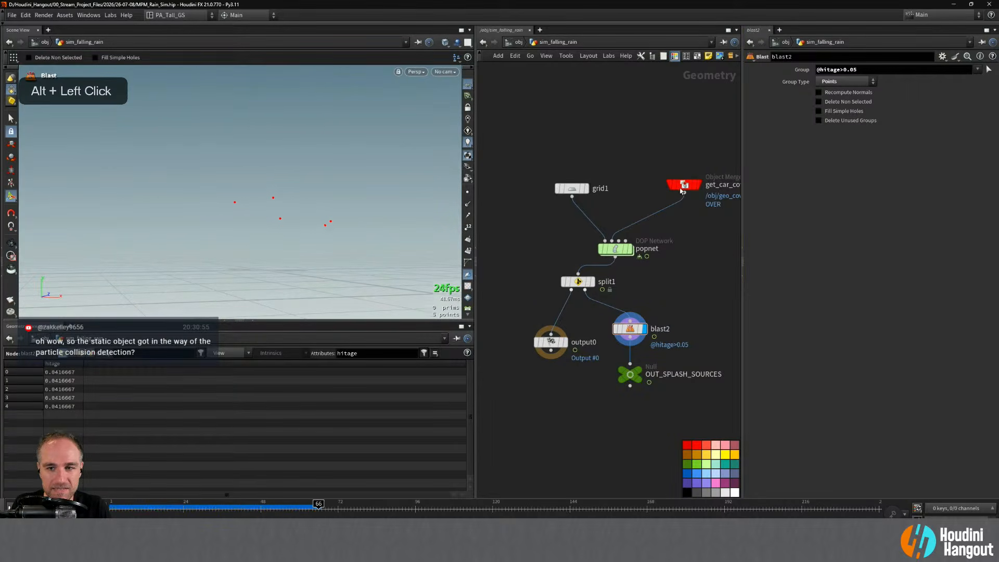
left_click(702, 203)
left_click_drag(319, 221, 367, 229, "alt")
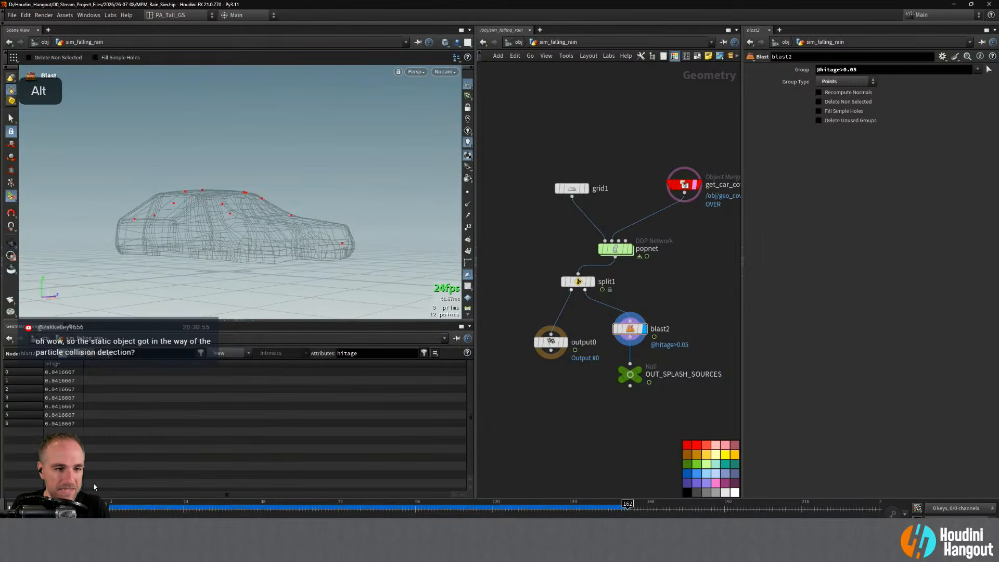
left_click(11, 508)
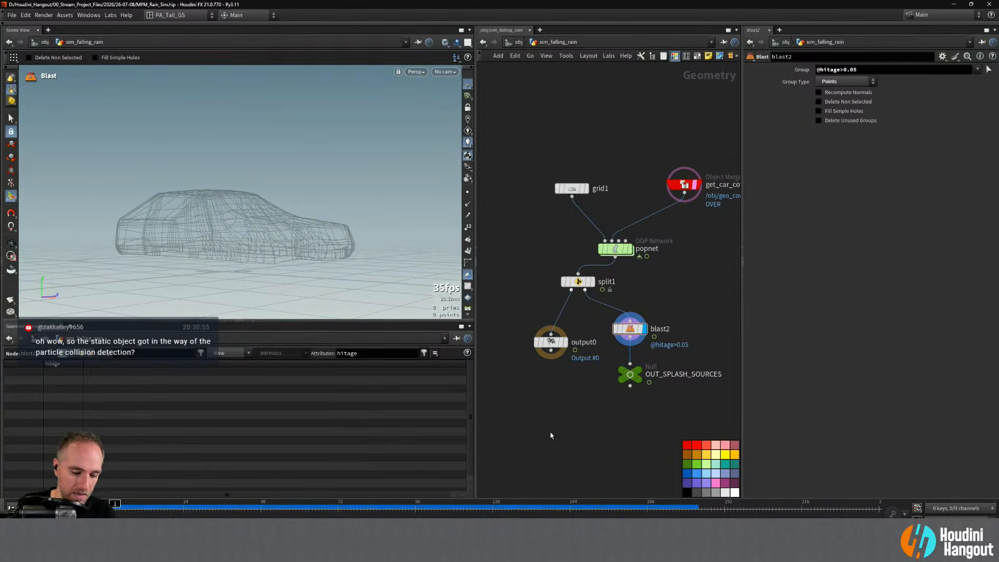
- Go up to the object level, play the rain together with the covered car, and return to the first frame
key("u")
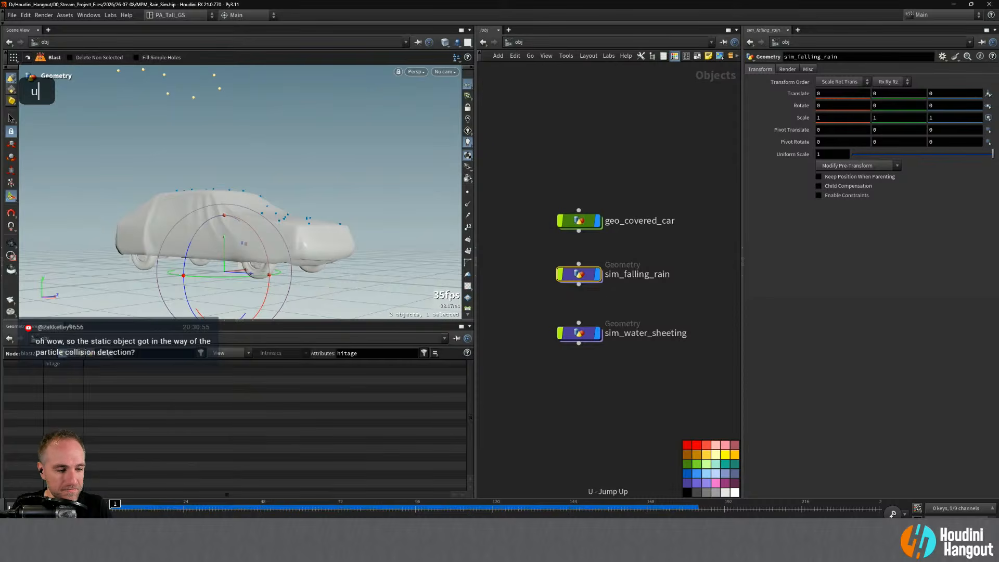
double_click(544, 437)
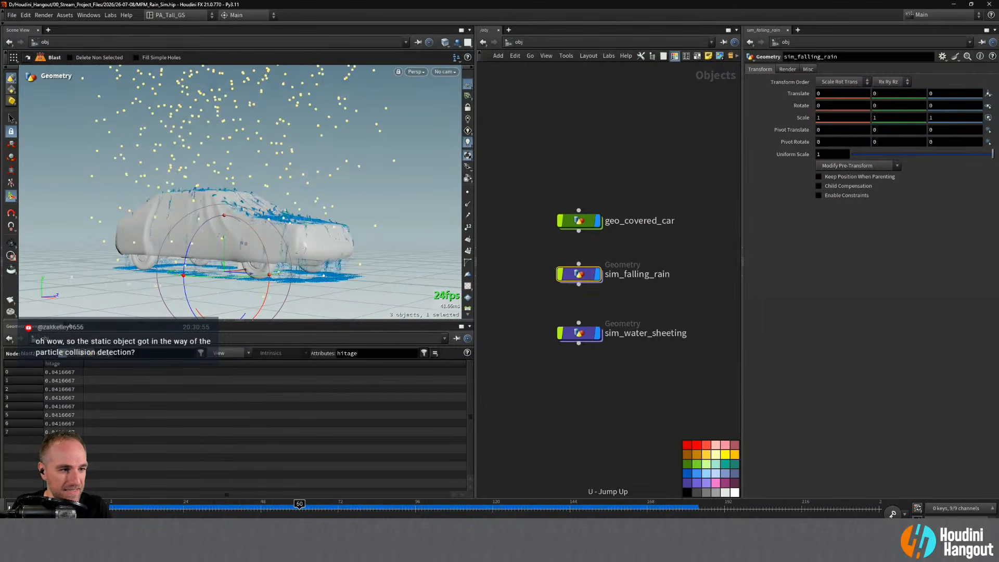
key("Escape")
double_click(11, 509)
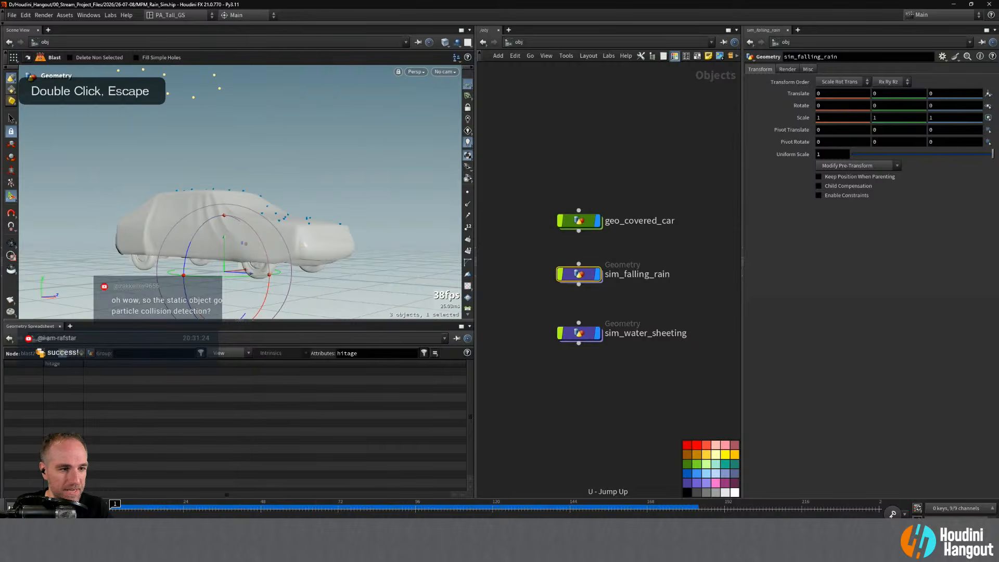
- Inside sim_water_sheeting, add an Object Merge node beside get_car_cover and name it get_splace_sources
double_click(579, 335)
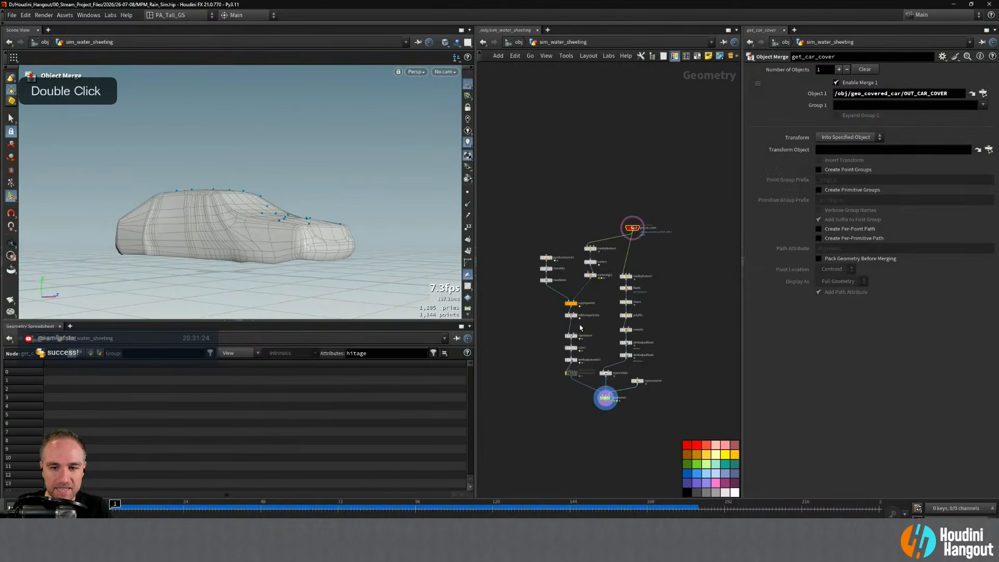
scroll(593, 301, "up", 2)
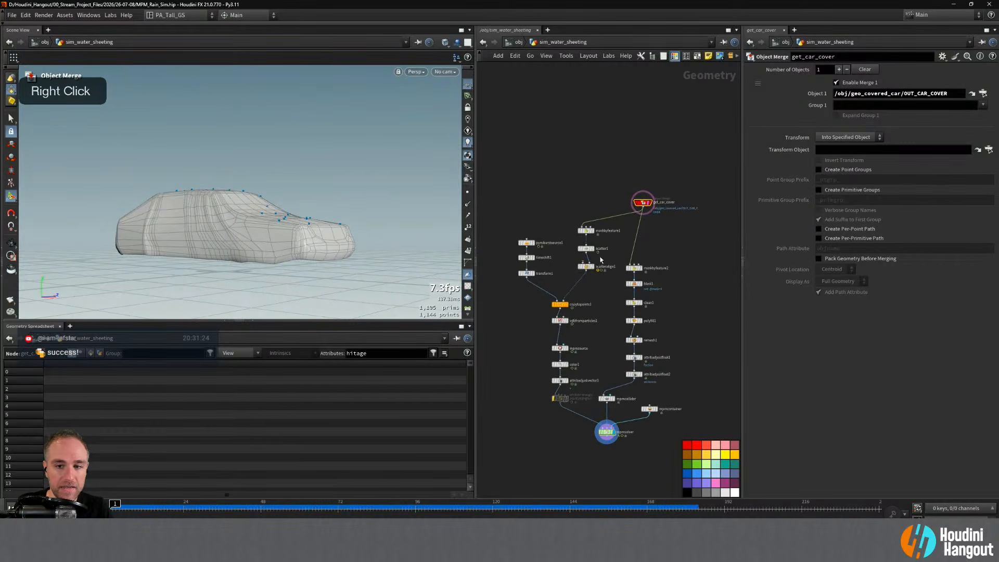
scroll(604, 291, "up", 2)
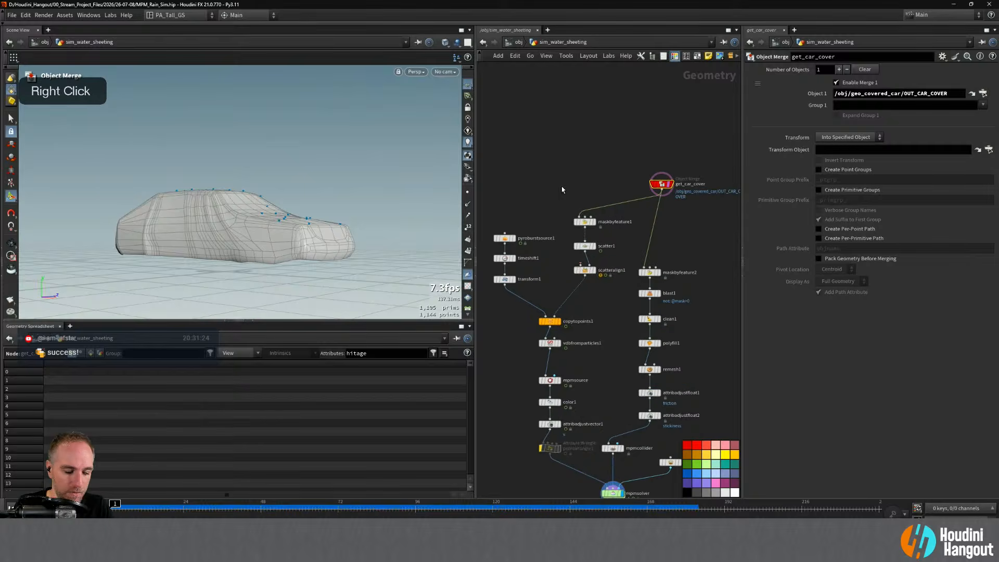
key("Tab")
type("obje")
key("Return")
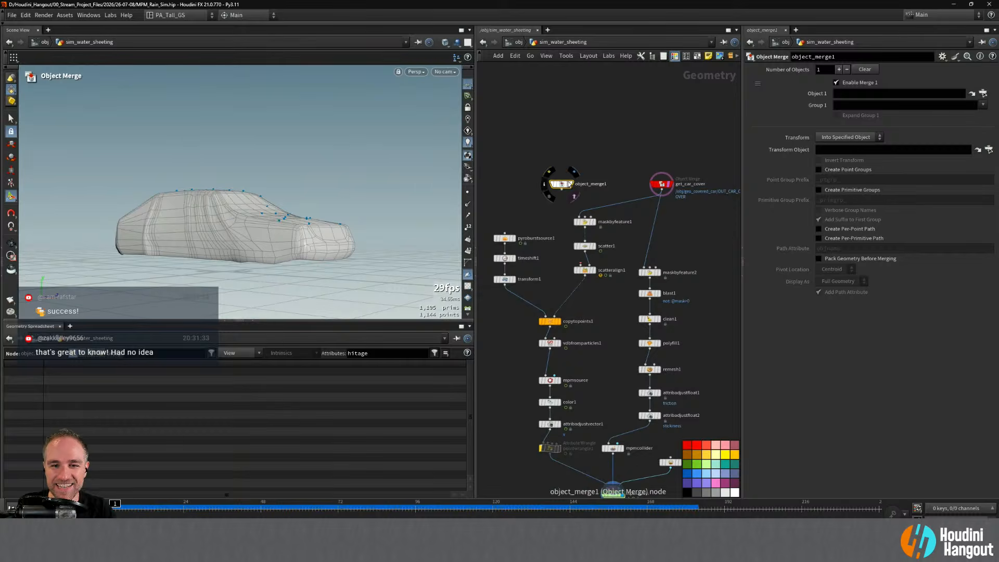
double_click(594, 184)
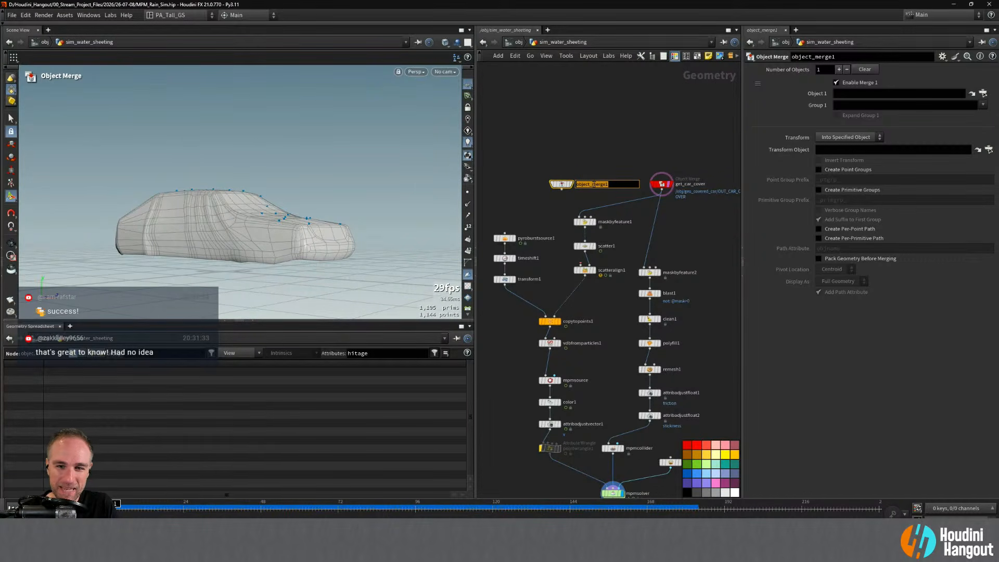
type("get_splace_sources")
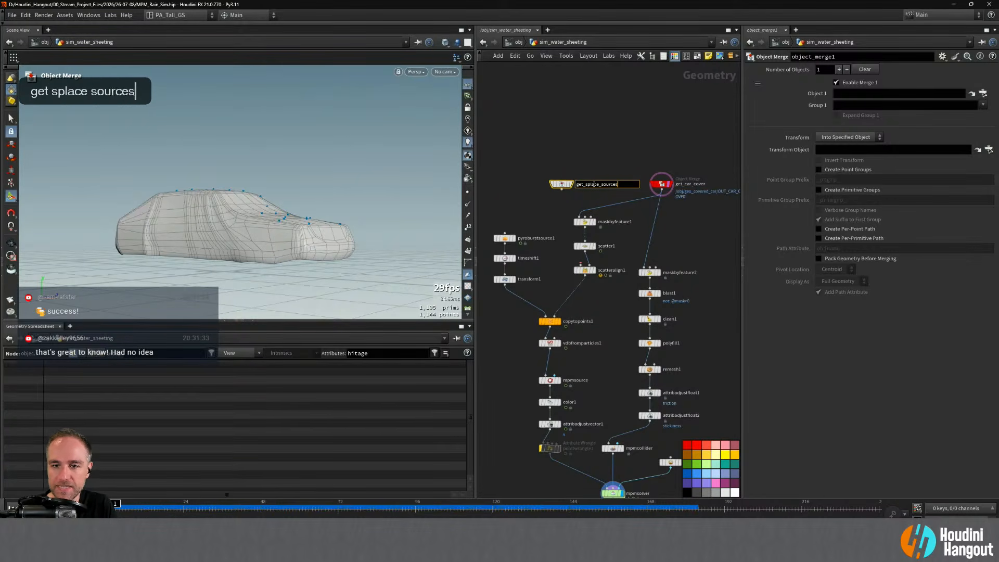
key("Return")
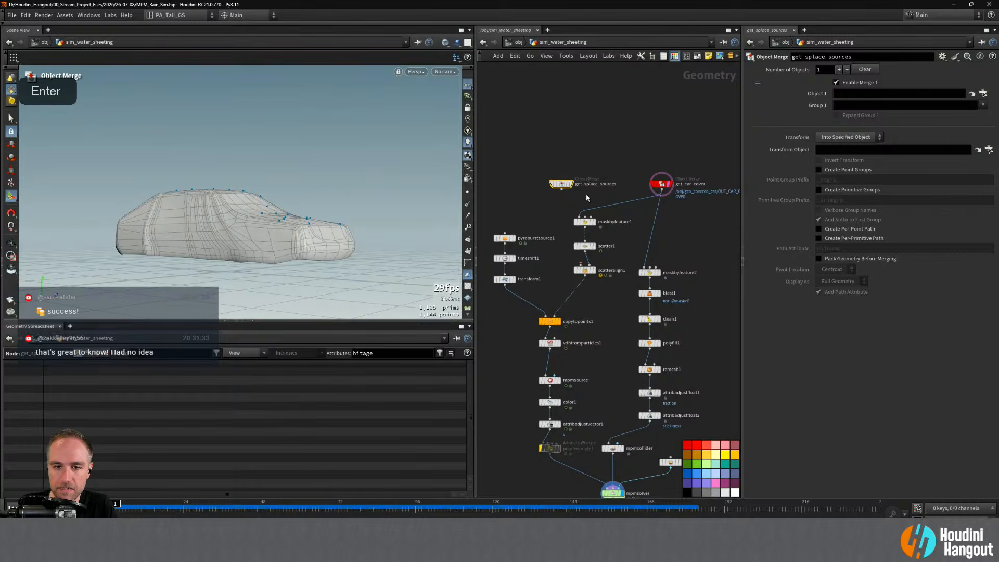
- Cut the maskbyfeature1, scatter1 and scatteralign1 chain from copytopoints1, move it aside, and put get_splace_sources in its place
left_click_drag(564, 207, 622, 278)
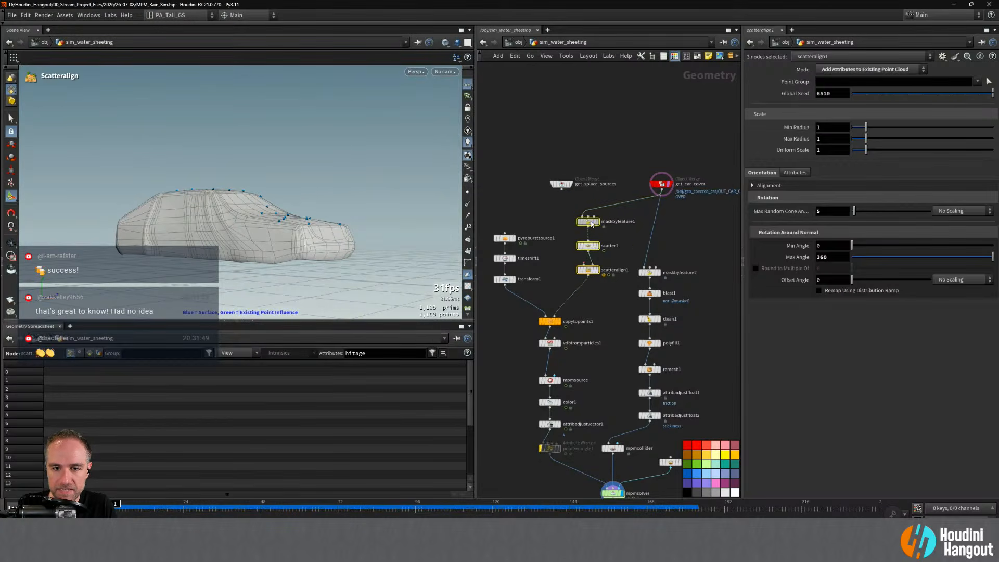
left_click_drag(591, 224, 604, 213)
key("y")
mouse_move(564, 280)
left_mouse_down()
mouse_move(578, 293)
mouse_move(586, 285)
left_mouse_up()
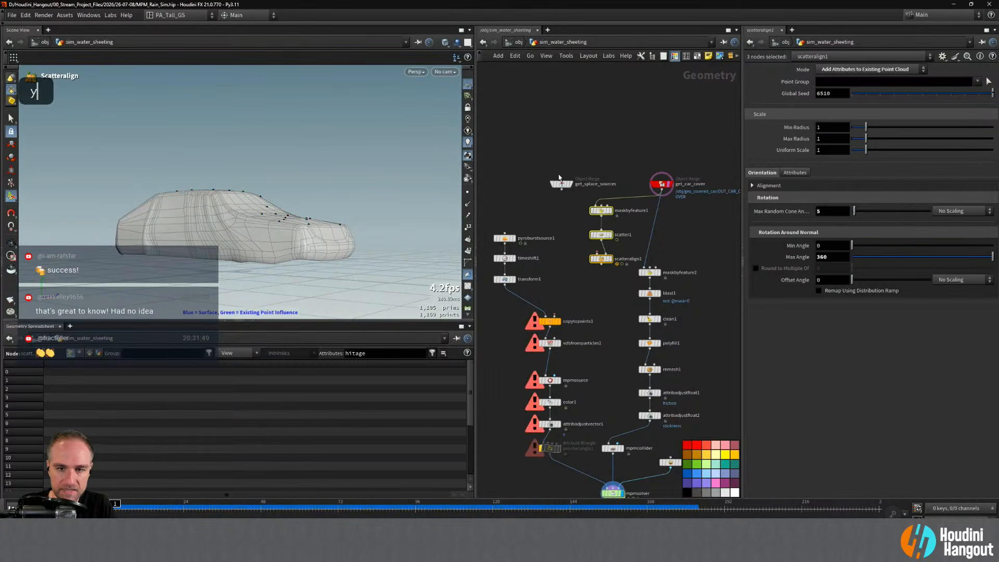
left_click_drag(561, 182, 568, 271)
left_click_drag(602, 207, 578, 127)
left_click(589, 234)
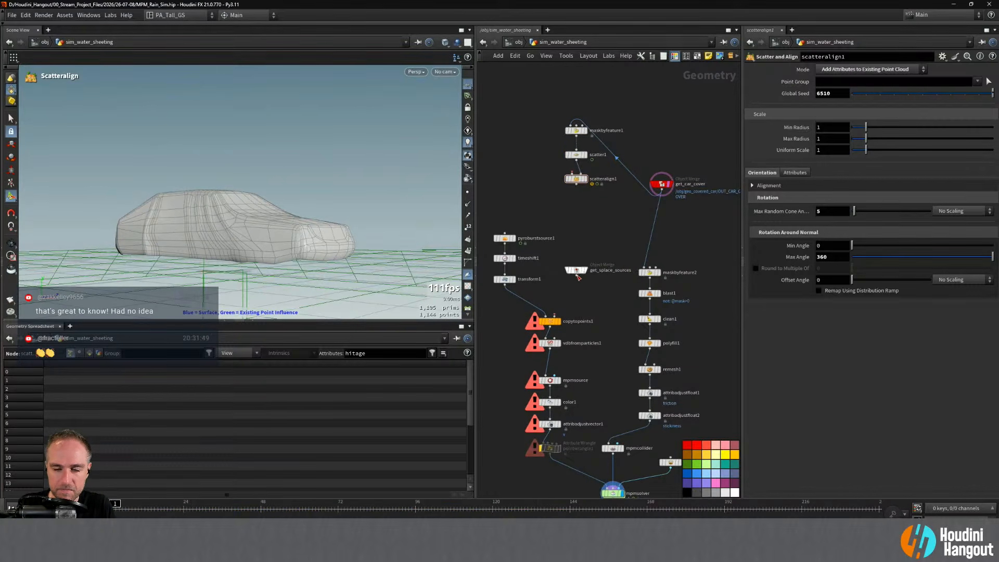
- Set get_splace_sources' Object 1 to /obj/sim_falling_rain/OUT_SPLASH_SOURCES, then display the node and play back its points
left_click(577, 275)
left_click(982, 94)
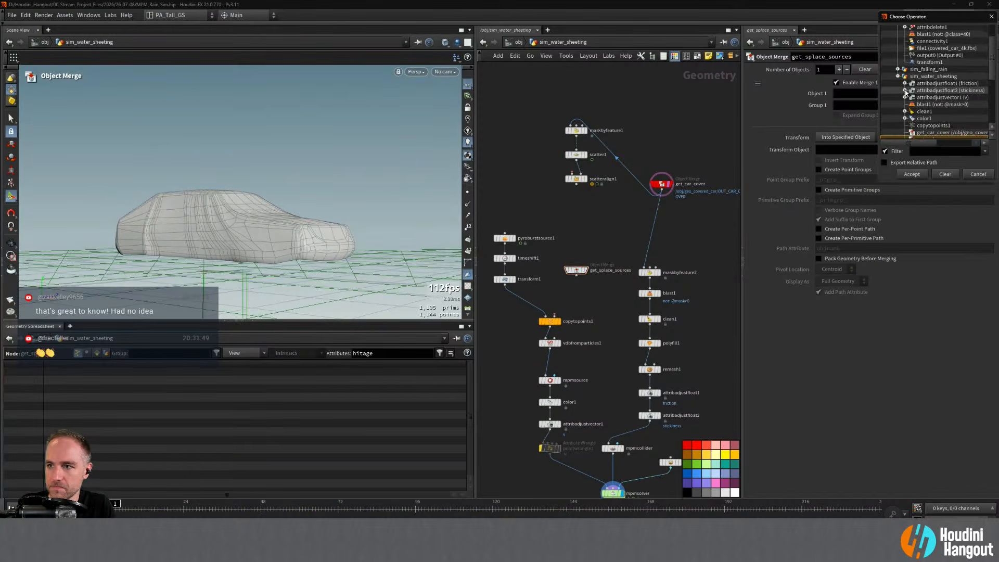
scroll(909, 99, "up", 2)
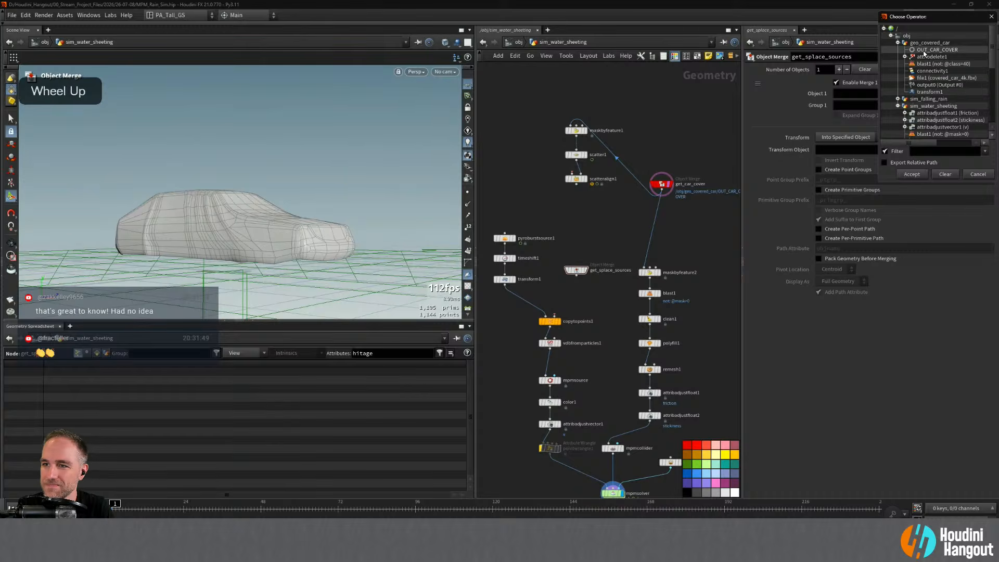
left_click(898, 99)
left_click(937, 106)
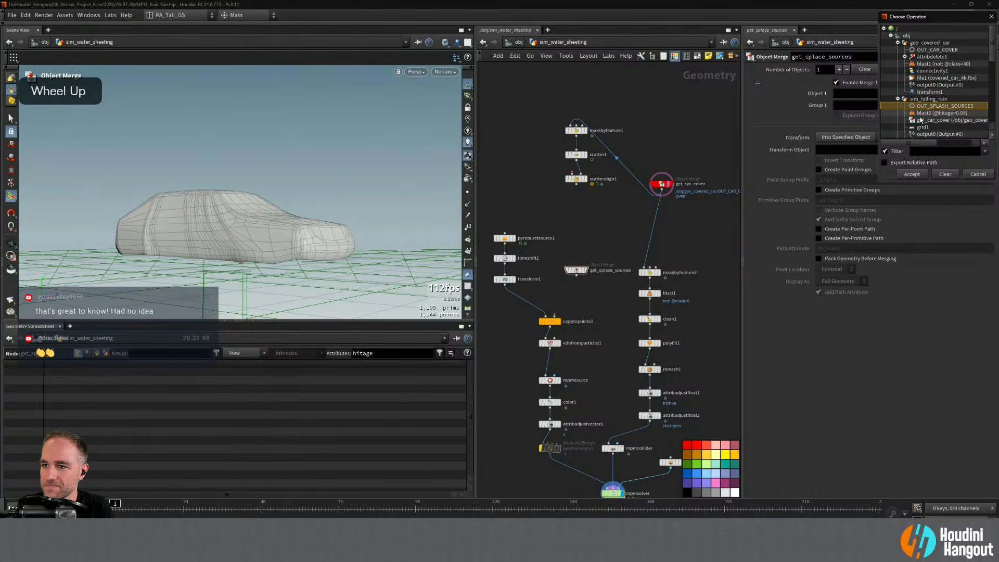
left_click(914, 174)
left_click(585, 270)
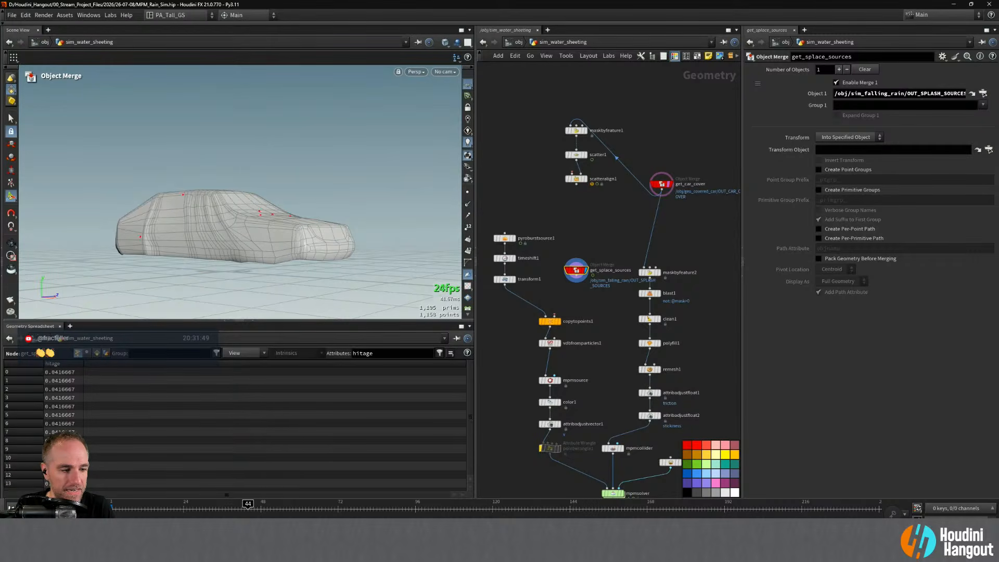
key("Up")
key("ctrl+Up")
- Wire get_splace_sources into copytopoints1 as the target points, and play back copytopoints1 and vdbfromparticles1 on the car
mouse_move(554, 316)
left_mouse_down()
mouse_move(576, 280)
mouse_move(572, 298)
left_mouse_up()
left_click(559, 321)
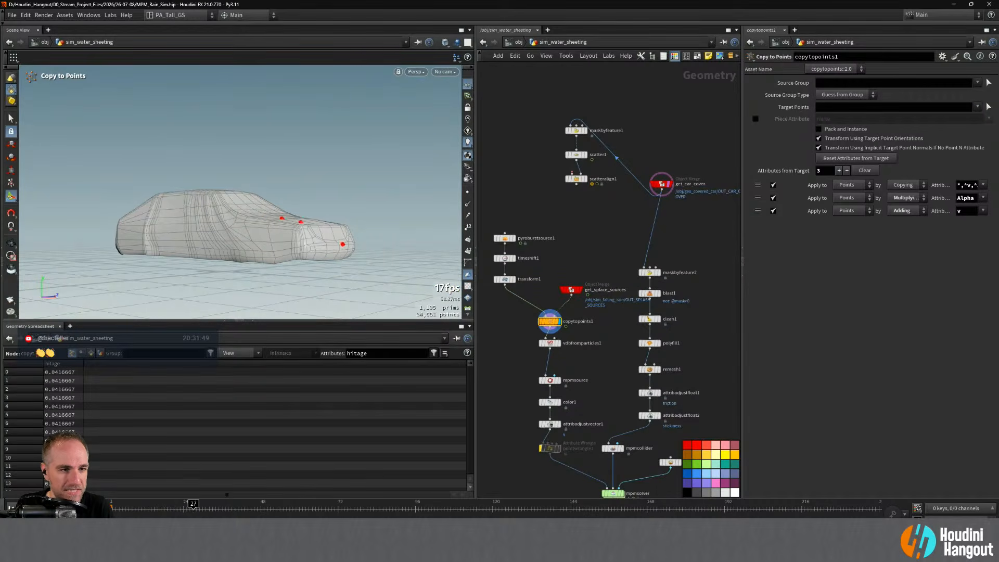
right_click_drag(286, 188, 289, 326, "alt")
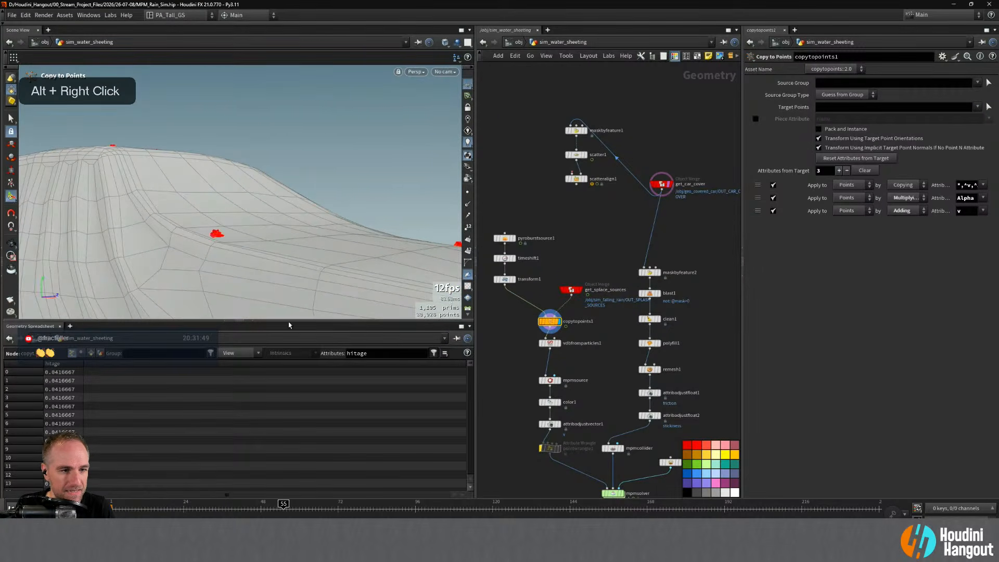
left_click(11, 507)
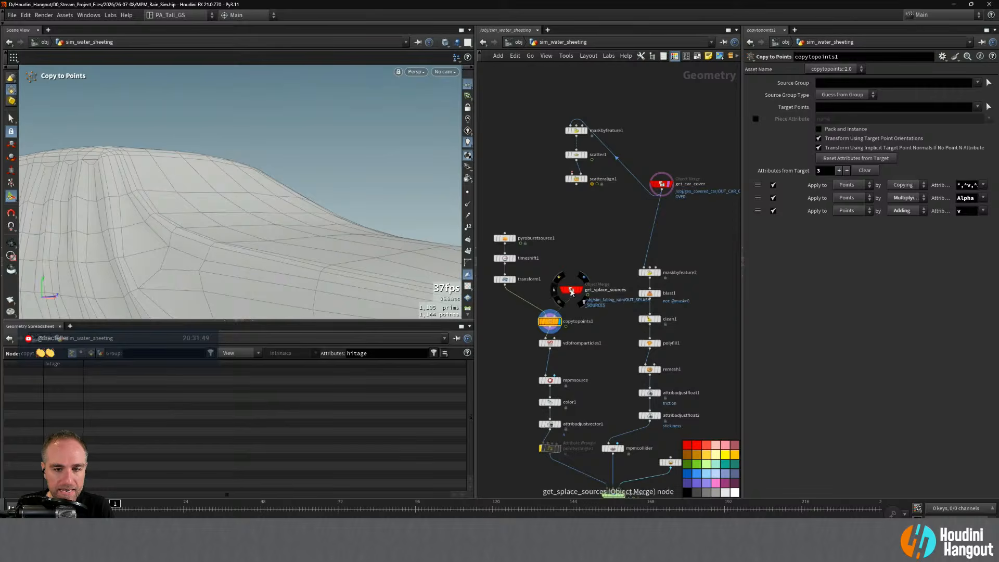
mouse_move(572, 290)
left_mouse_down()
mouse_move(574, 275)
mouse_move(572, 288)
left_mouse_up()
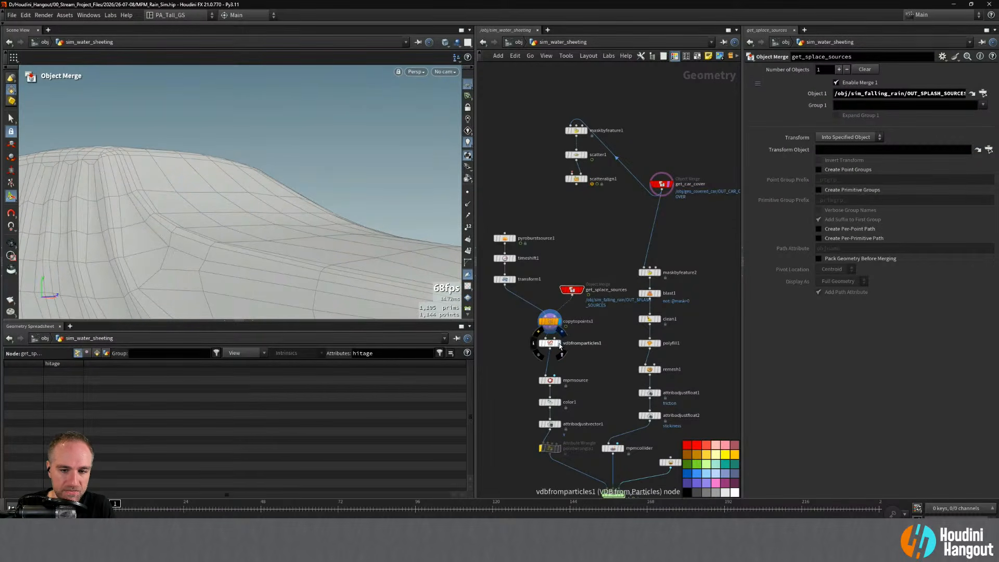
left_click(559, 344)
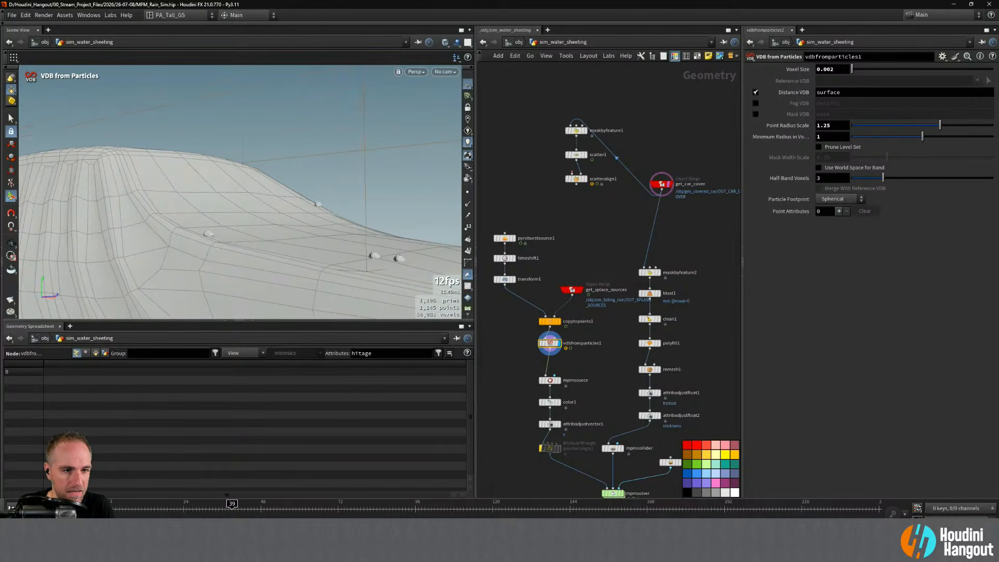
- Add an Output node with index 0 directly beneath mpmsolver and set its display flag
right_click_drag(622, 403, 603, 391, "alt")
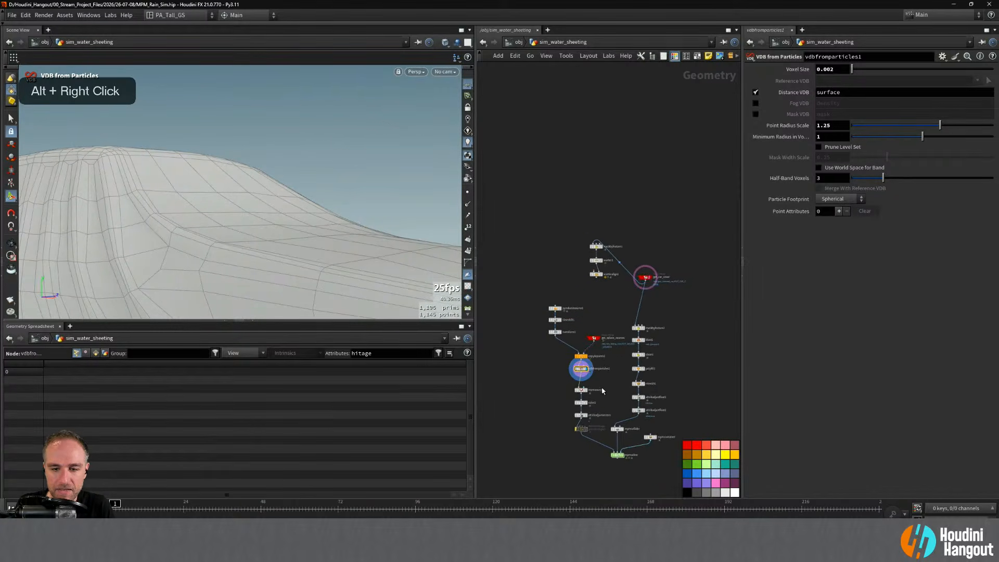
middle_click_drag(602, 389, 592, 382, "alt")
left_click(610, 449)
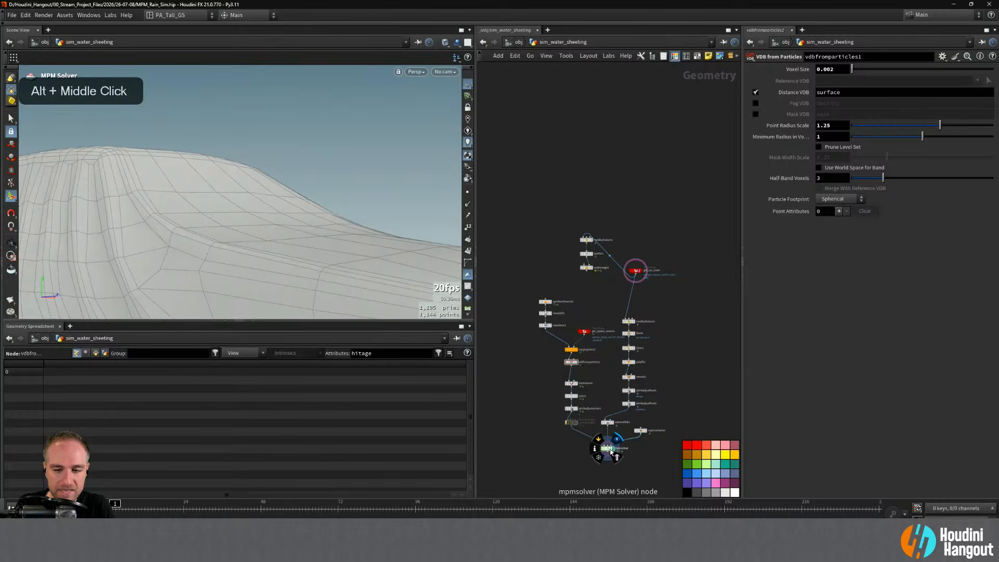
left_click(611, 451)
key("Tab")
type("out")
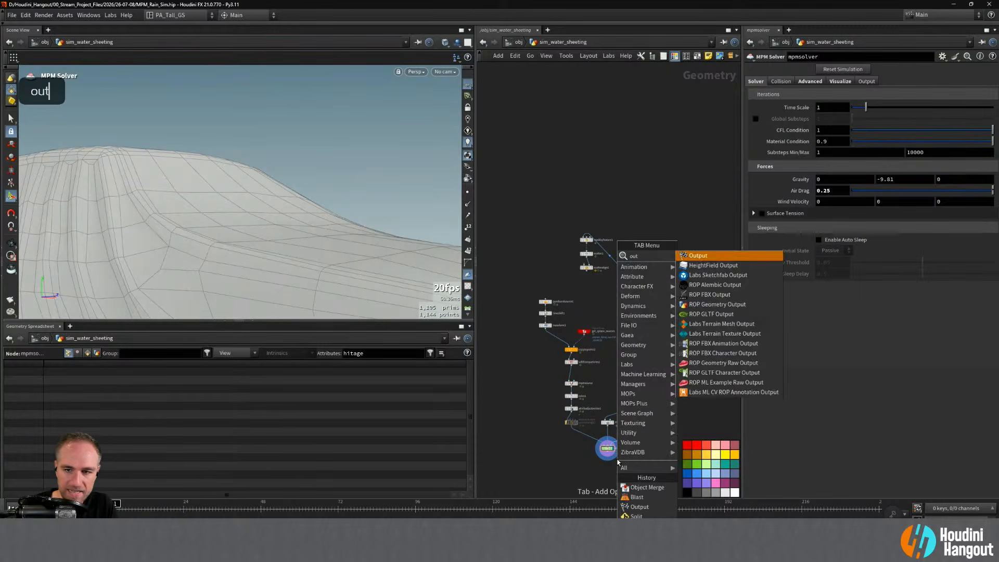
key("Return")
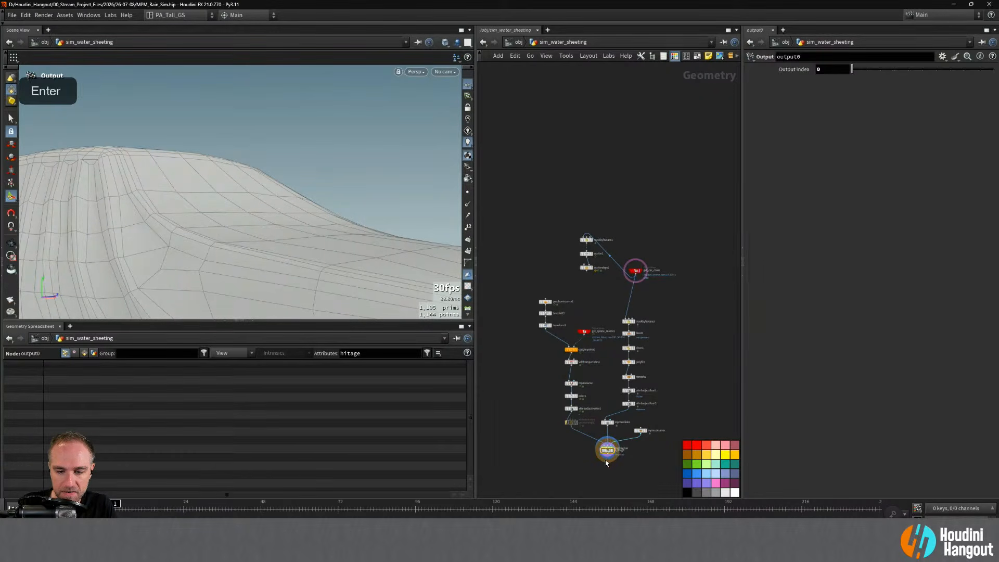
left_click(607, 471)
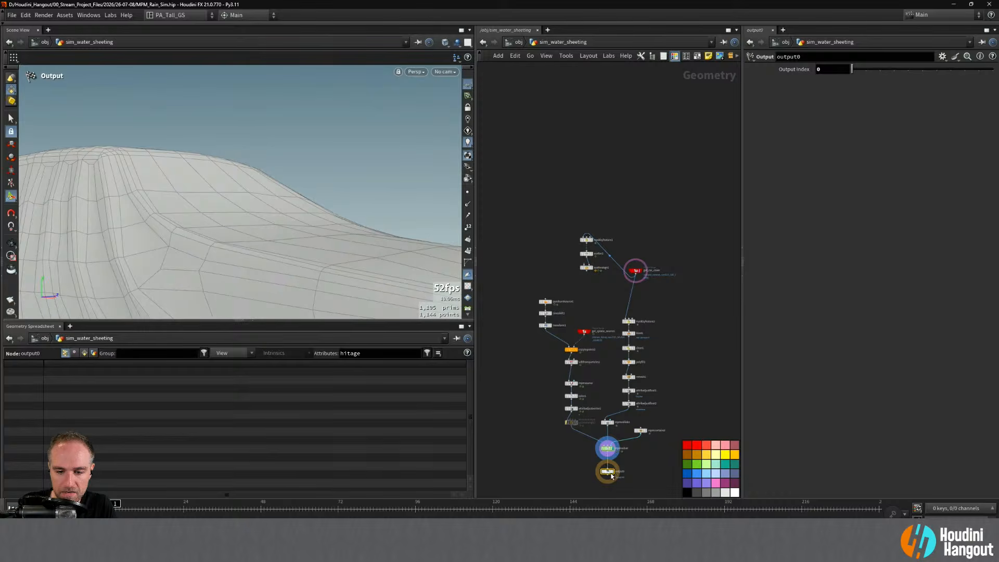
left_click(615, 471)
left_click_drag(606, 476, 605, 470)
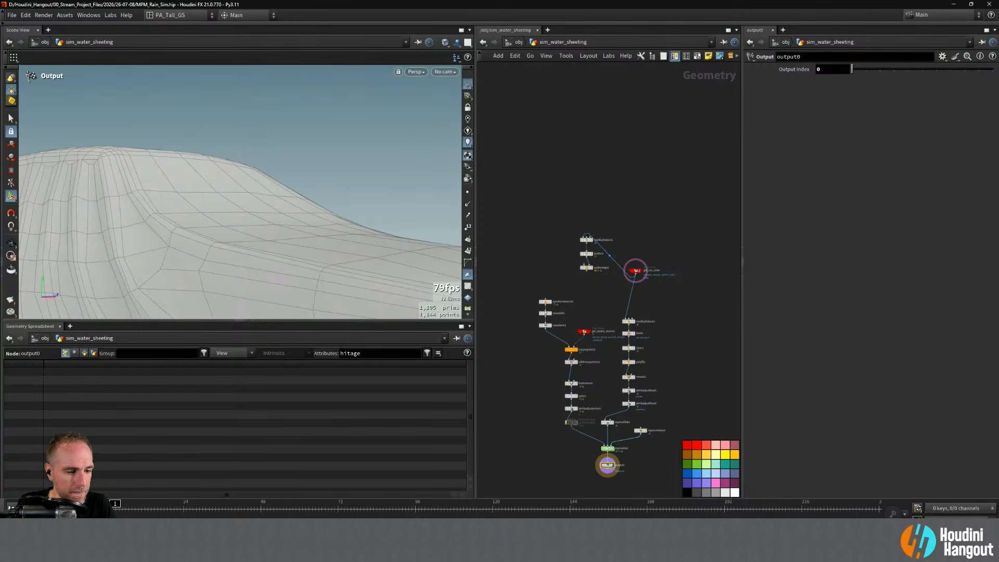
- Frame the whole car, show all objects in the viewport, and turn off the template display of get_car_cover
right_click(248, 211, "alt")
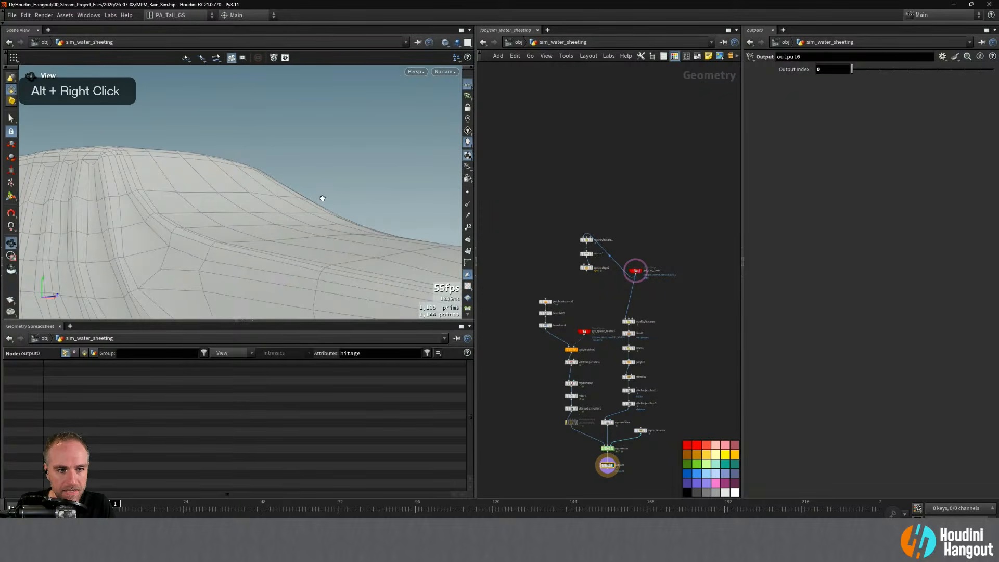
right_click_drag(323, 201, 292, 205, "alt")
left_click_drag(291, 205, 312, 218, "alt")
middle_click_drag(312, 219, 284, 227, "alt")
left_click(457, 43)
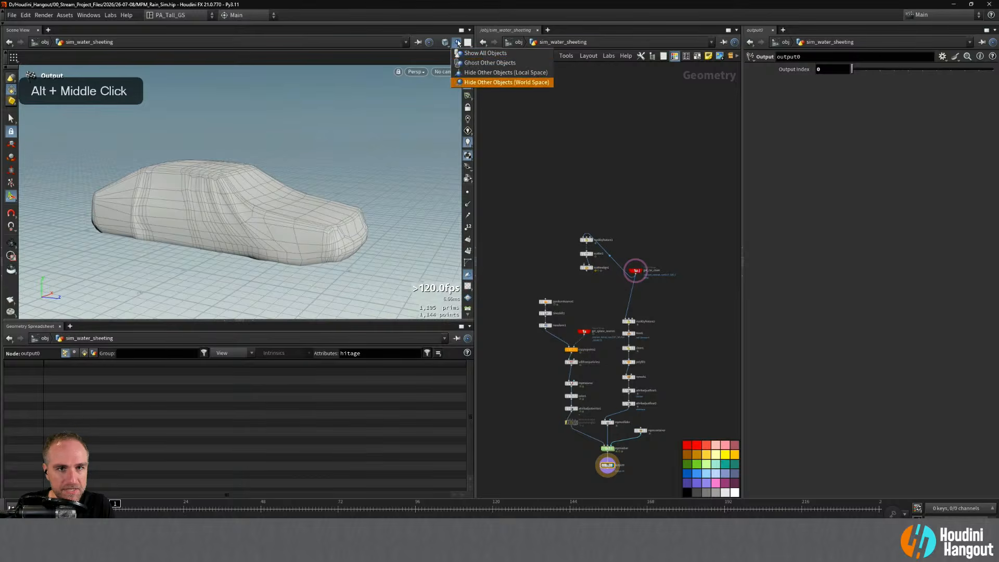
left_click(459, 54)
left_click_drag(258, 227, 244, 207, "alt")
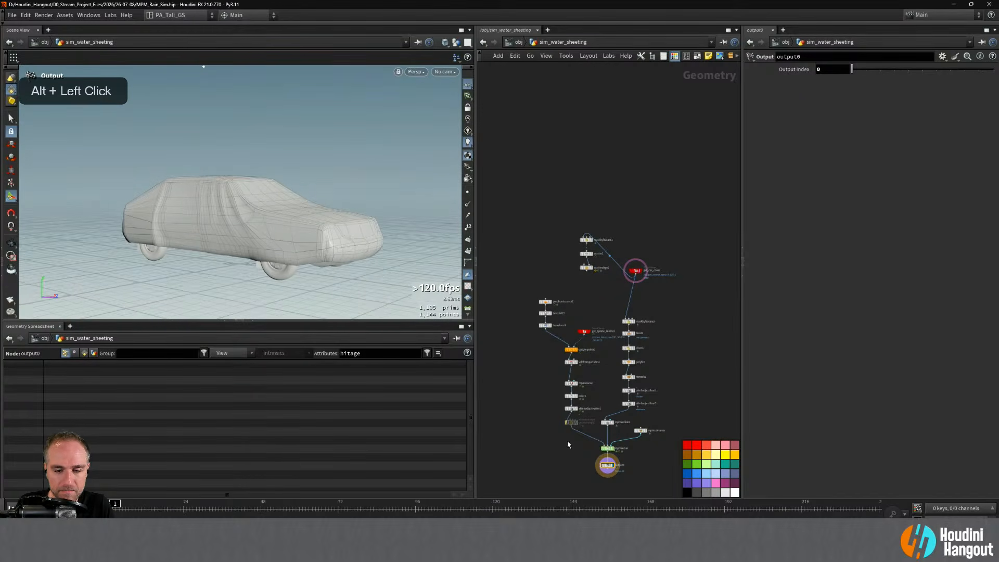
left_click(639, 271)
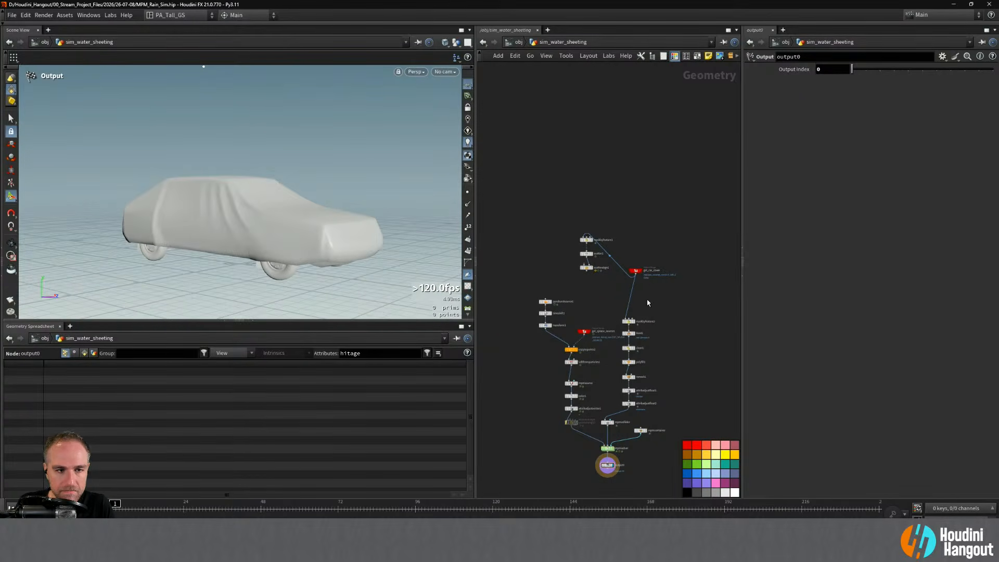
- Play the simulation to frame 36 and examine the splash particles over the car cover from several angles
right_click_drag(652, 361, 678, 372, "alt")
middle_click_drag(527, 486, 526, 418, "alt")
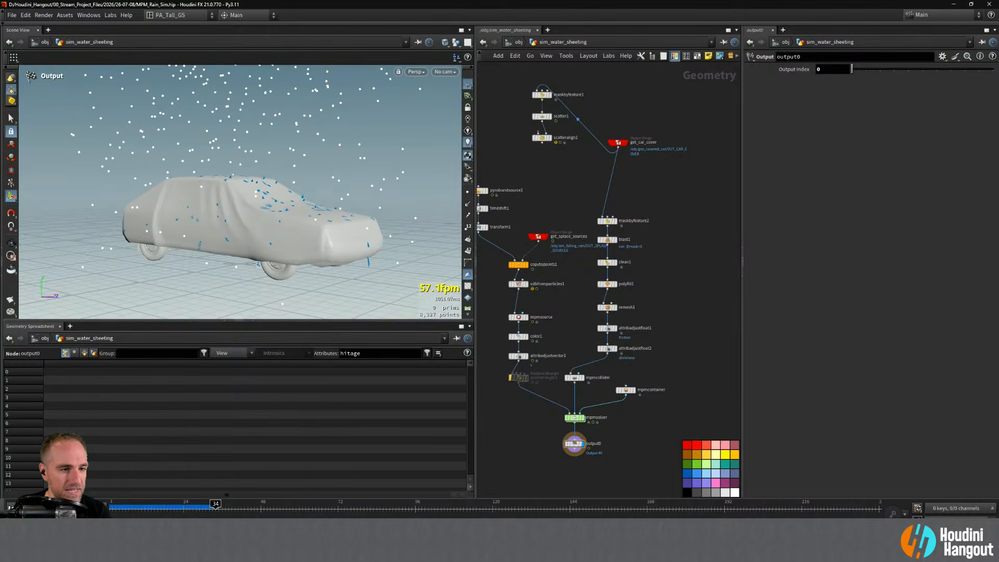
left_click_drag(232, 224, 241, 224, "alt")
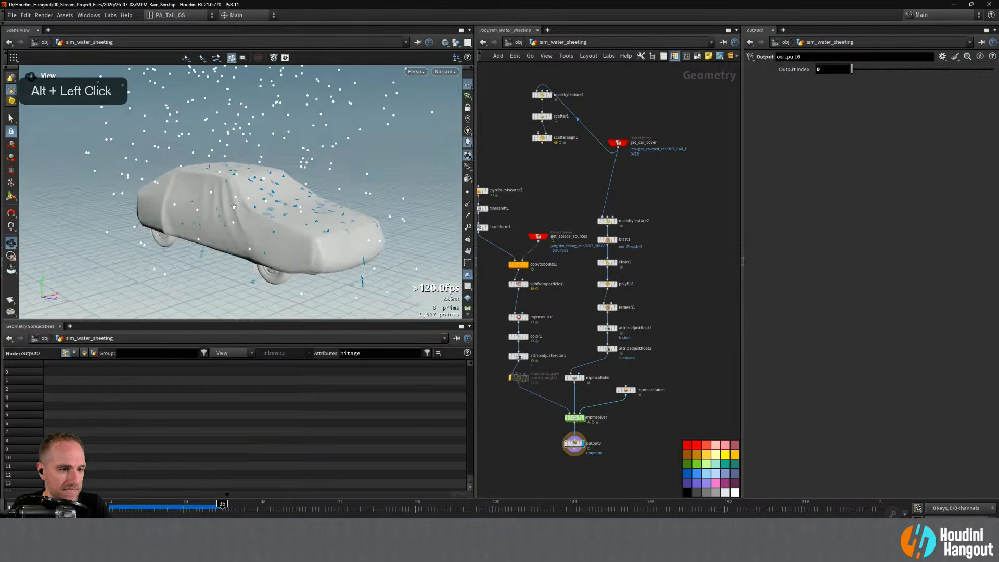
right_click_drag(240, 224, 246, 224, "alt")
left_click_drag(246, 223, 265, 224, "alt")
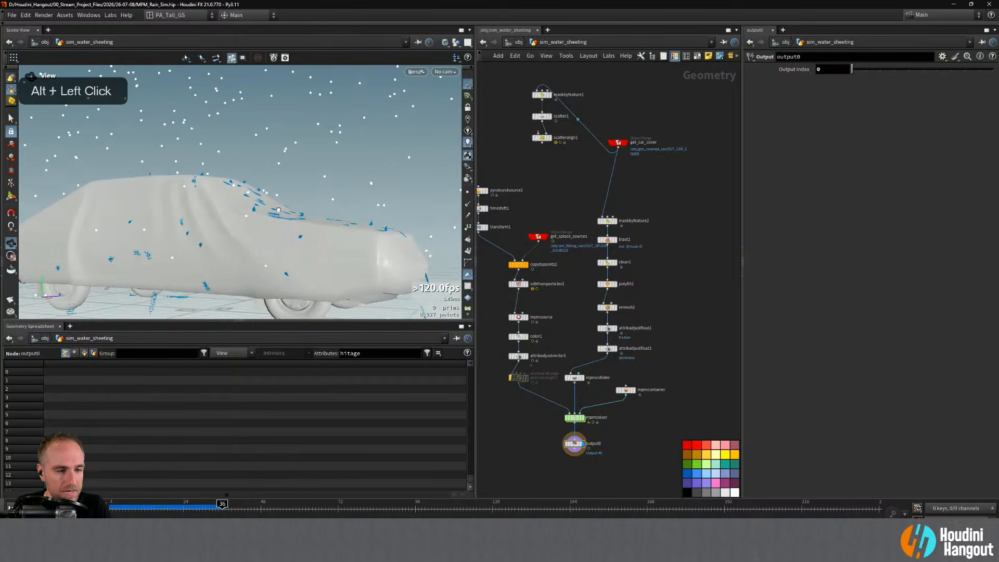
right_click_drag(266, 224, 281, 225, "alt")
left_click_drag(281, 224, 290, 225, "alt")
middle_click_drag(290, 226, 292, 227, "alt")
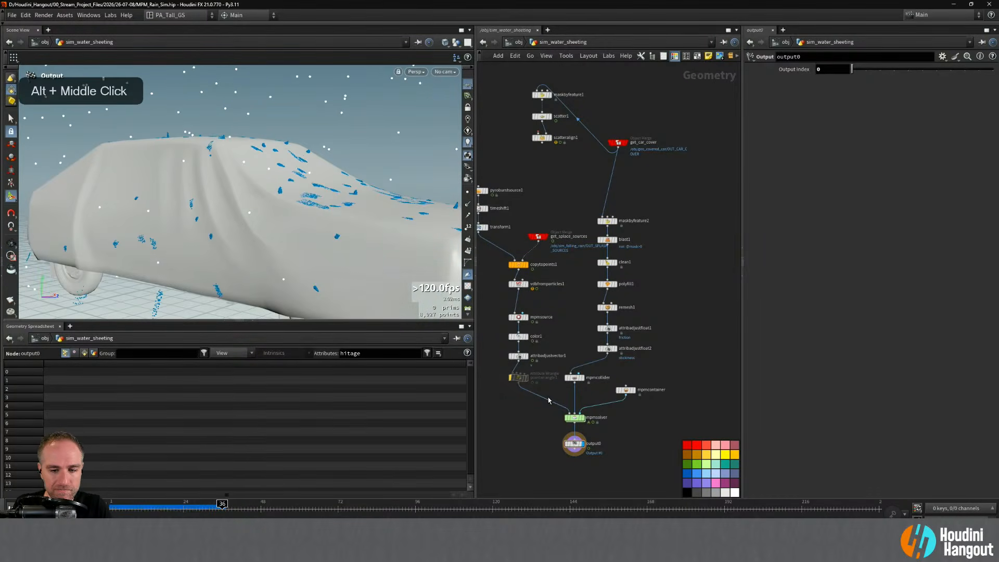
mouse_move(566, 448)
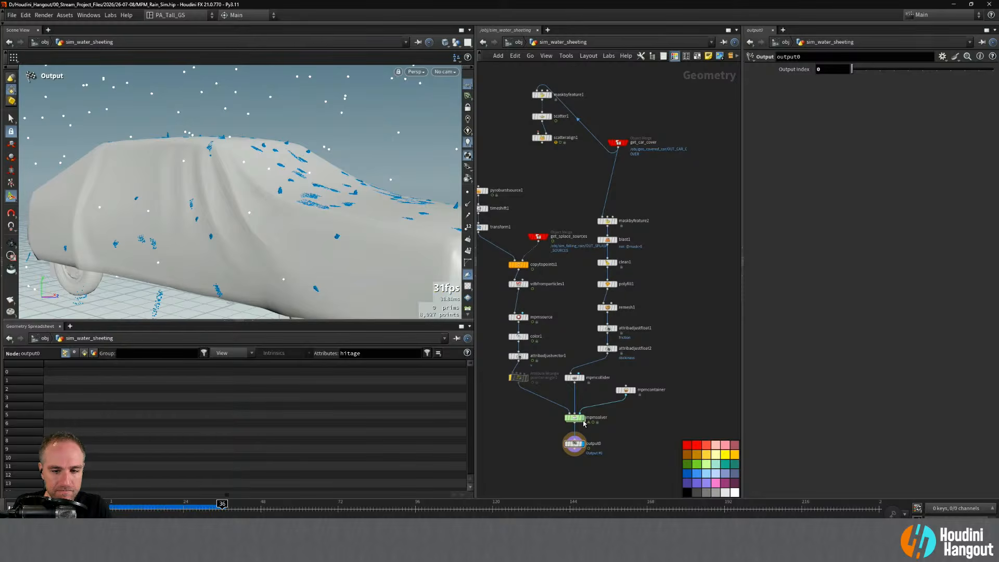
- Hide other objects in world space and temporarily template get_car_cover to examine how the splash particles sit on its surface
left_click(444, 46)
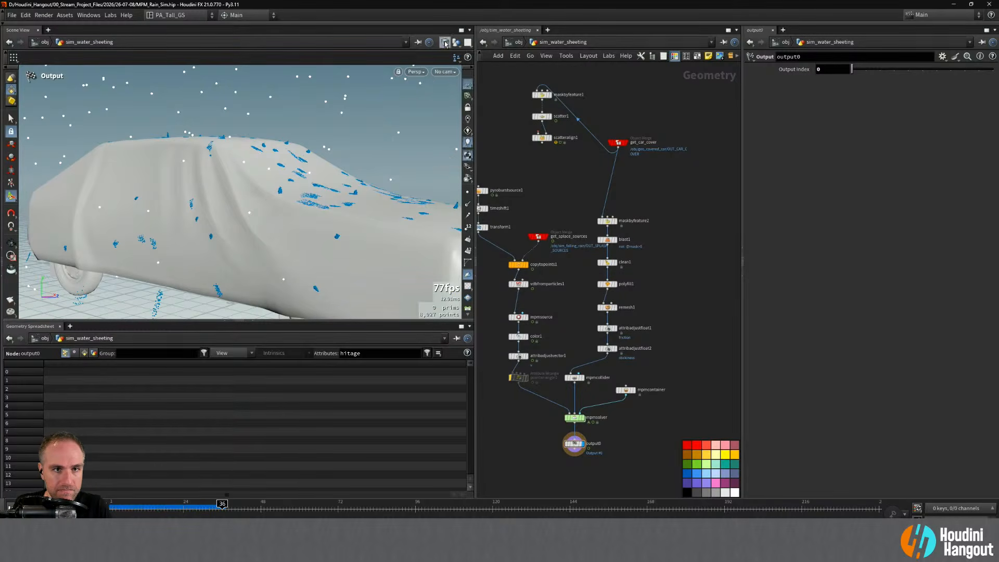
left_click(422, 72)
left_click(457, 42)
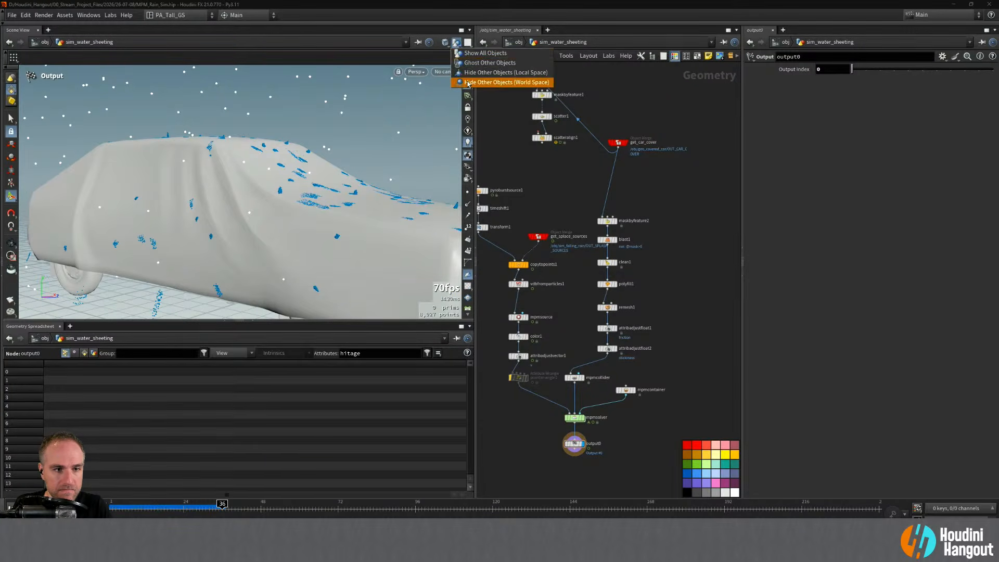
left_click(496, 85)
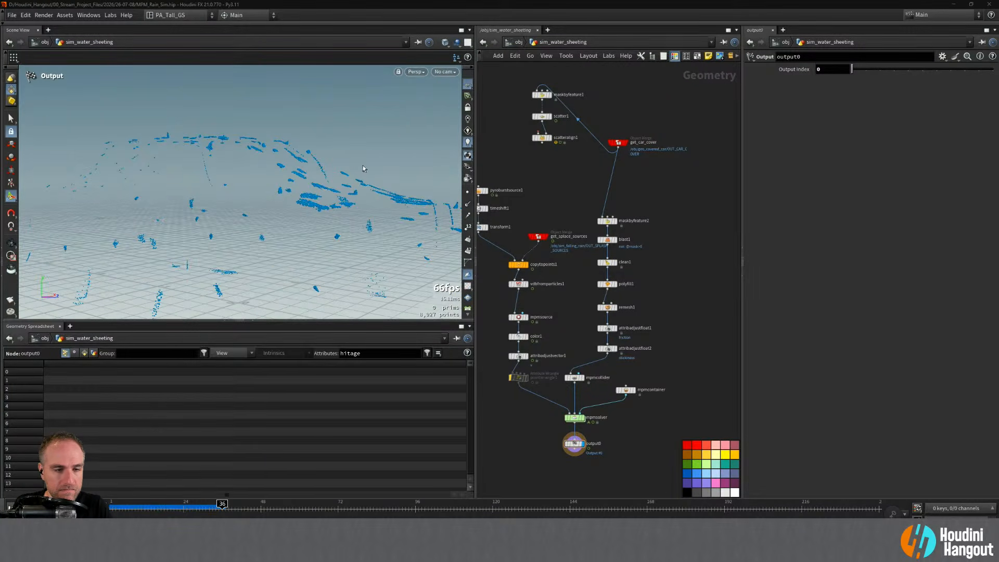
left_click(623, 142, "ctrl")
left_click_drag(323, 225, 287, 237, "alt")
right_click_drag(317, 206, 296, 232, "alt")
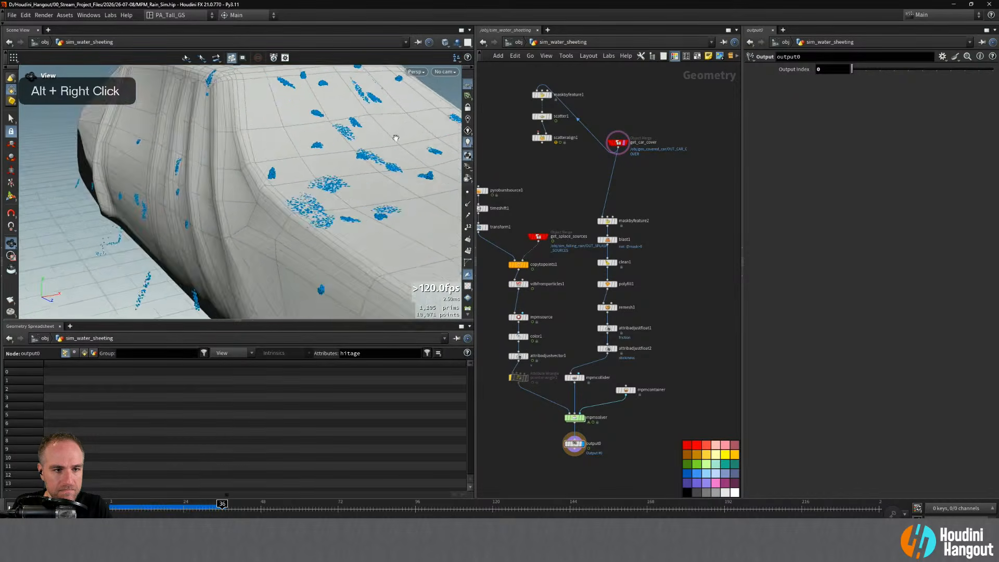
left_click_drag(297, 232, 348, 206, "alt")
right_click_drag(348, 205, 375, 174, "alt")
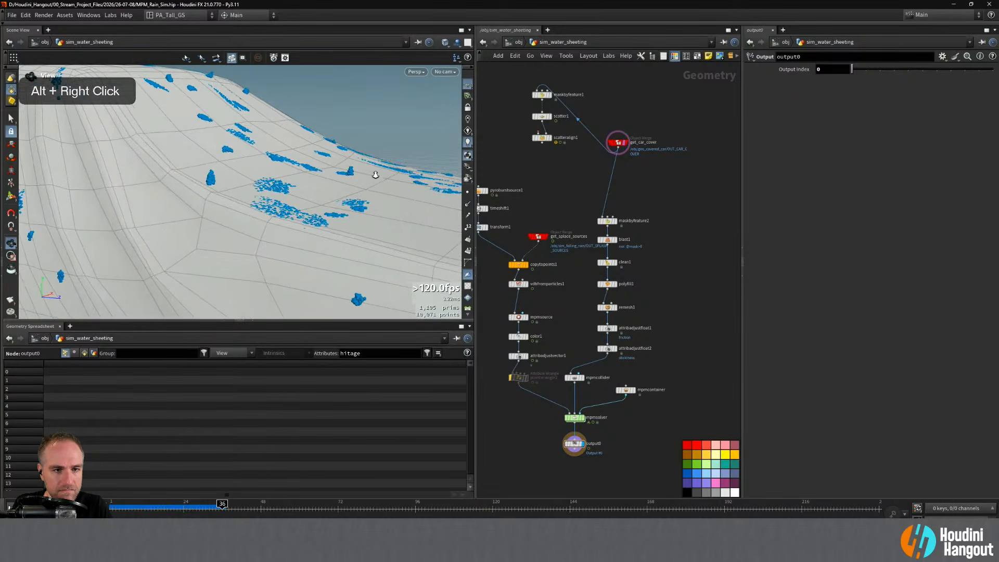
left_click_drag(375, 174, 416, 172, "alt")
left_click(624, 142)
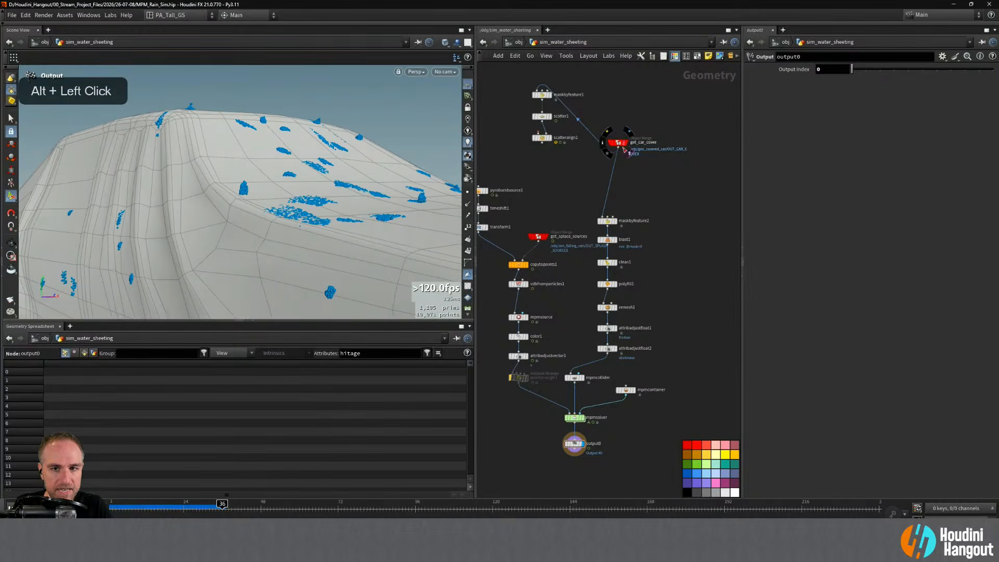
right_click_drag(324, 200, 327, 203, "alt")
left_click_drag(328, 203, 365, 229, "alt")
key("Return")
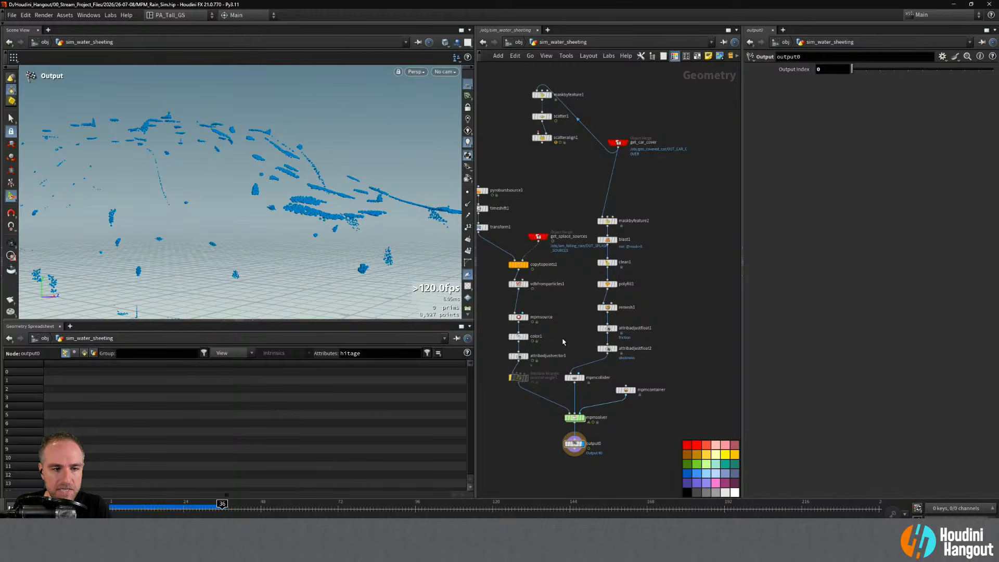
- Check the mpmcollider node's settings and collision volume, then return to output0
left_click(574, 379)
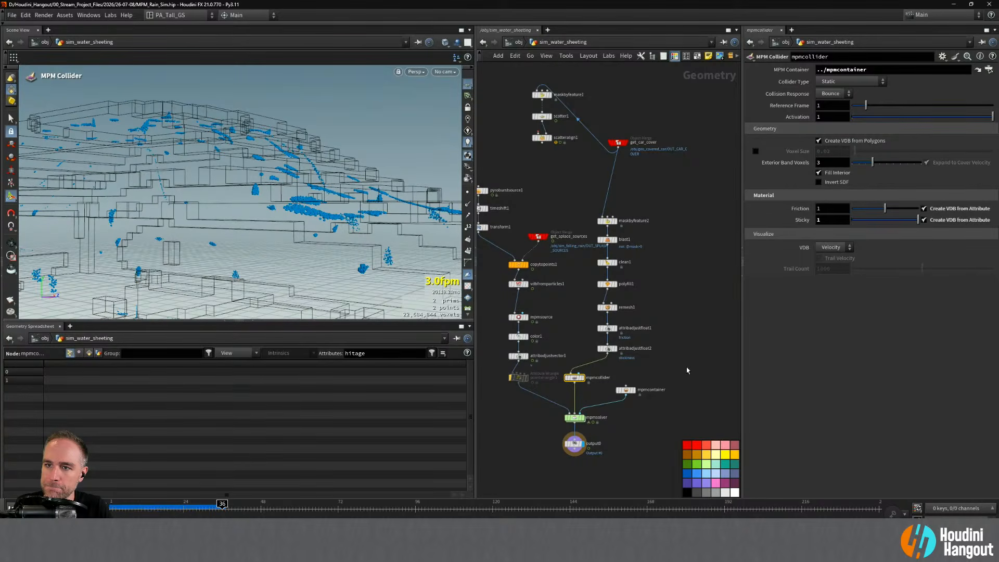
middle_click_drag(583, 451, 591, 436, "alt")
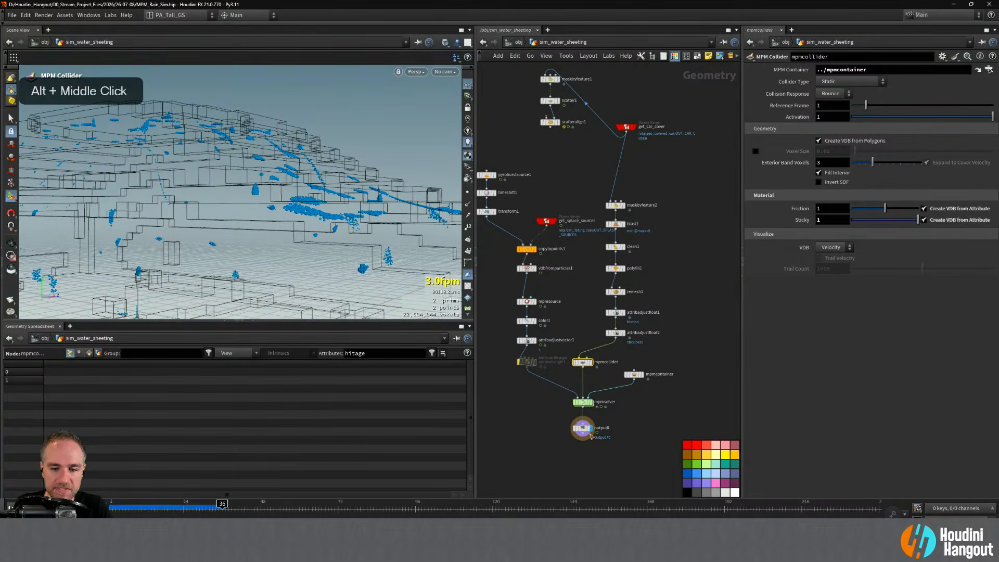
left_click(582, 429)
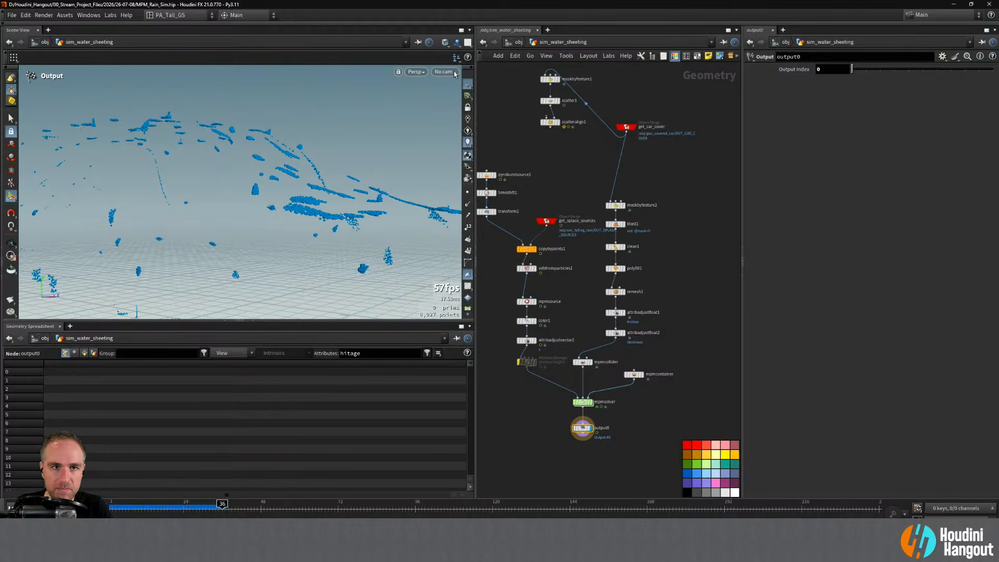
- Show all objects in the viewport again and view the whole car with rain and splashes
left_click(455, 43)
left_click(463, 53)
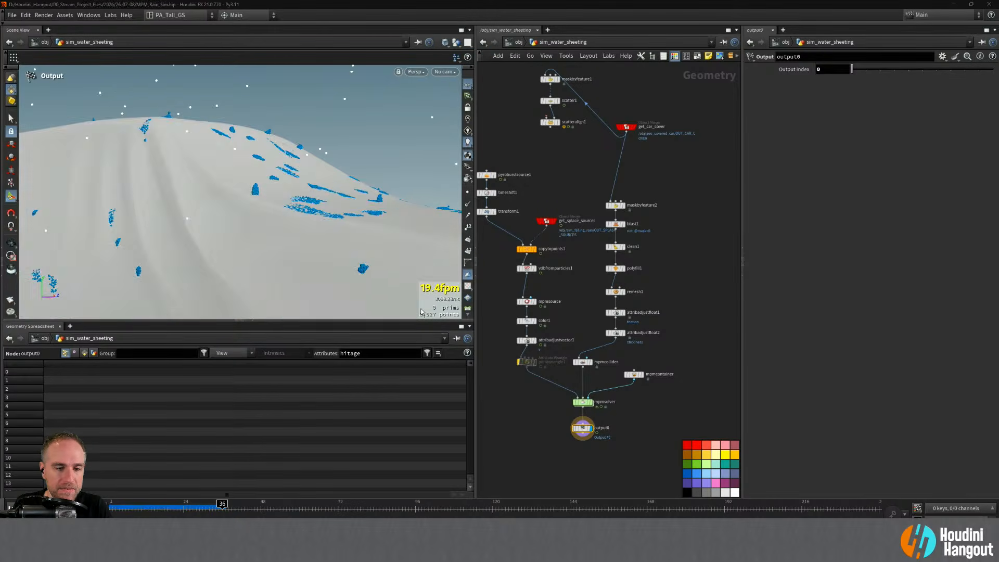
right_click_drag(353, 195, 259, 242, "alt")
left_click_drag(259, 242, 237, 249, "alt")
right_click_drag(312, 244, 299, 275, "alt")
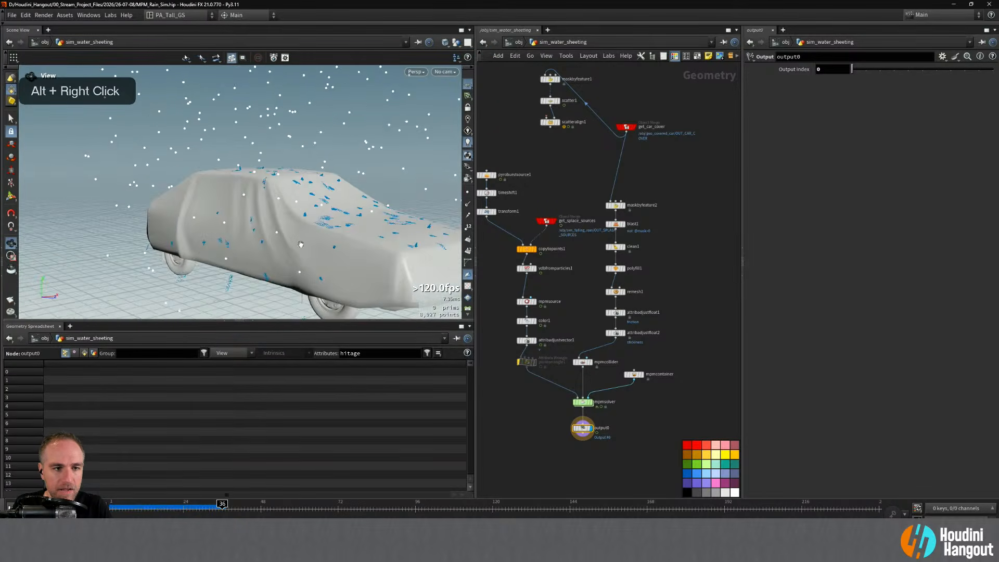
left_click_drag(333, 292, 369, 259, "alt")
- Go into the sim_falling_rain object and move output0 lower to make room beneath split1
key("u")
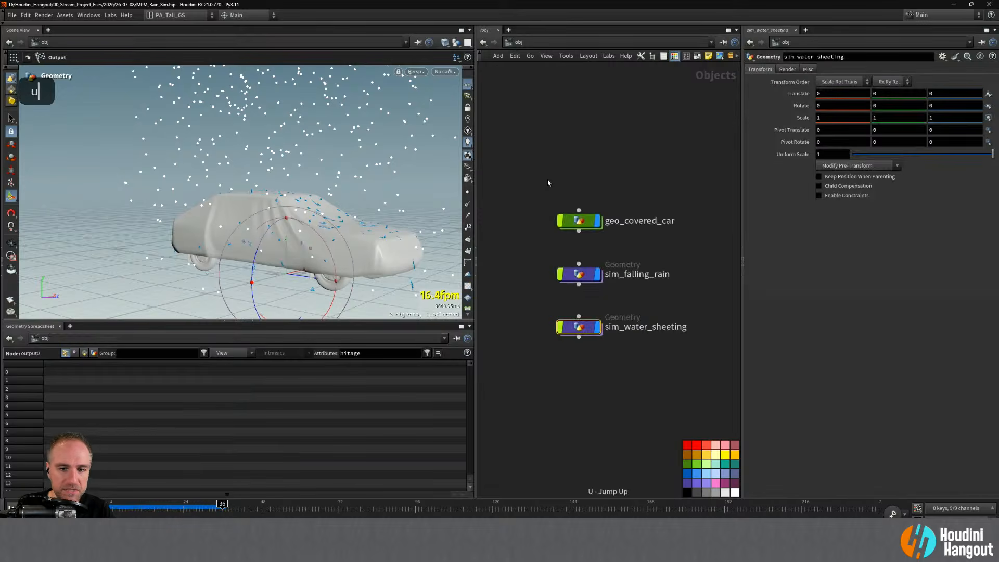
double_click(584, 280)
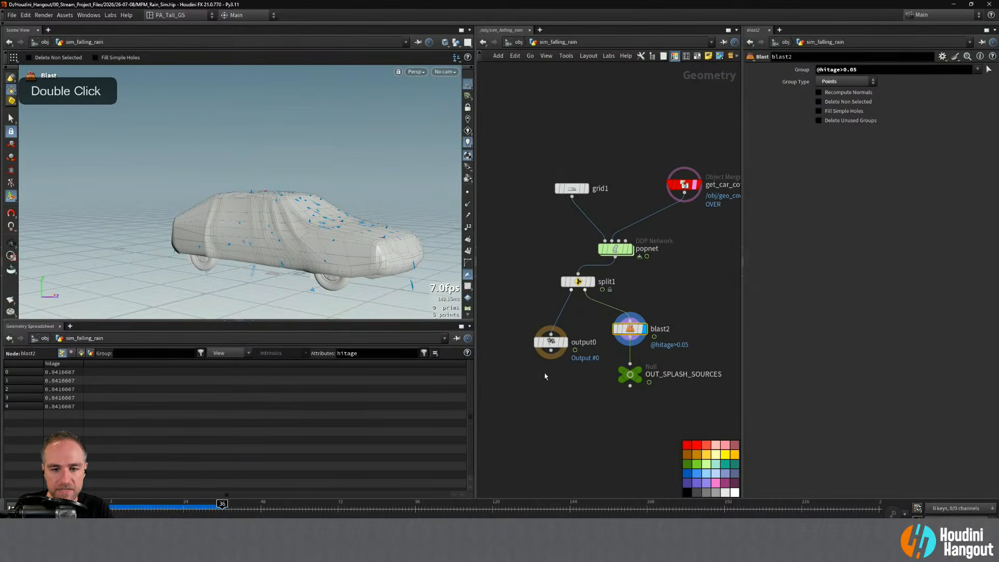
left_click_drag(536, 341, 537, 404)
- Add a Particle Trail node, connect it to split1's first output, and display it
key("Tab")
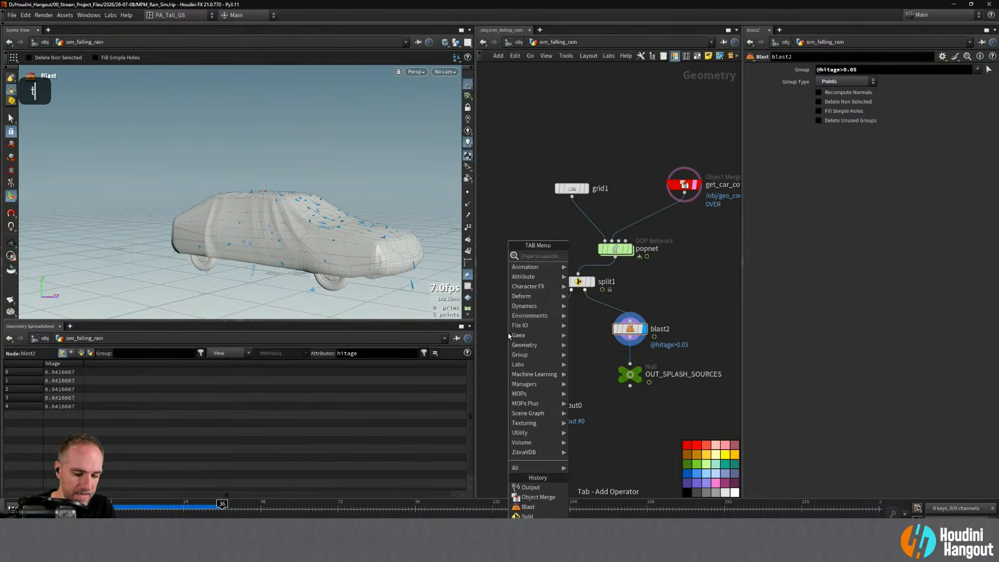
type("trail")
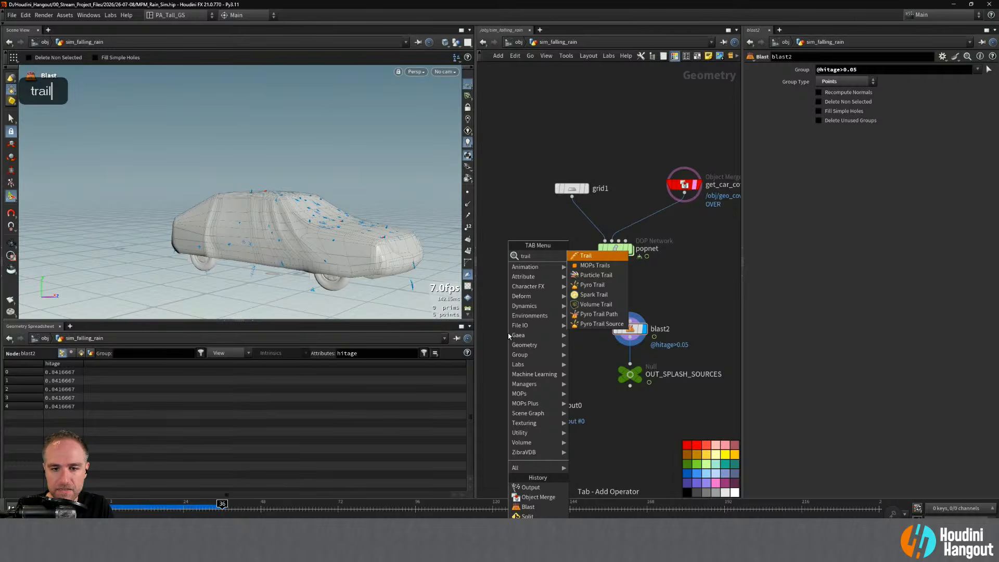
key("Down")
key("Down")
key("Down")
key("Down")
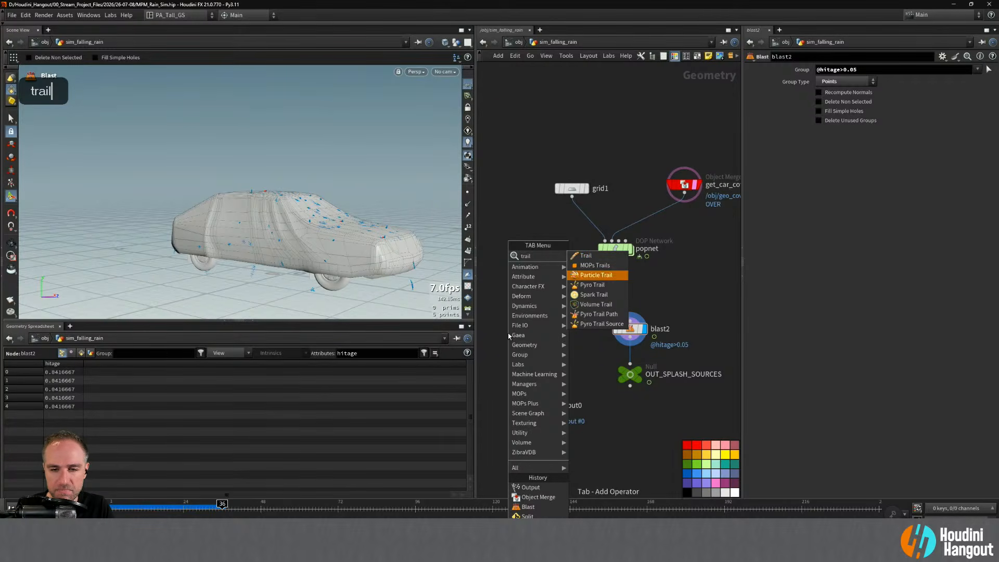
key("Up")
key("Up")
key("Return")
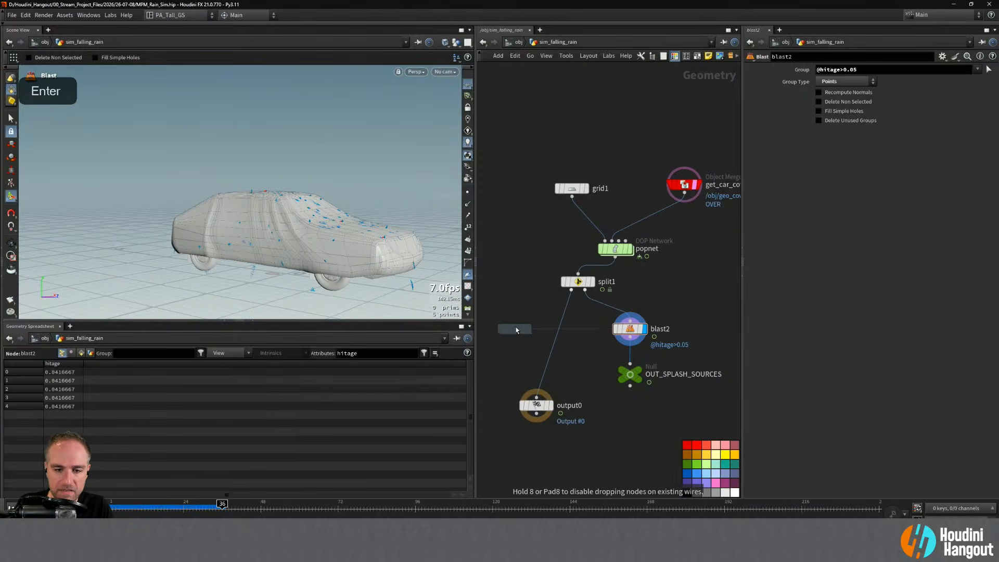
left_click(516, 329)
left_click(516, 319)
left_click(569, 290)
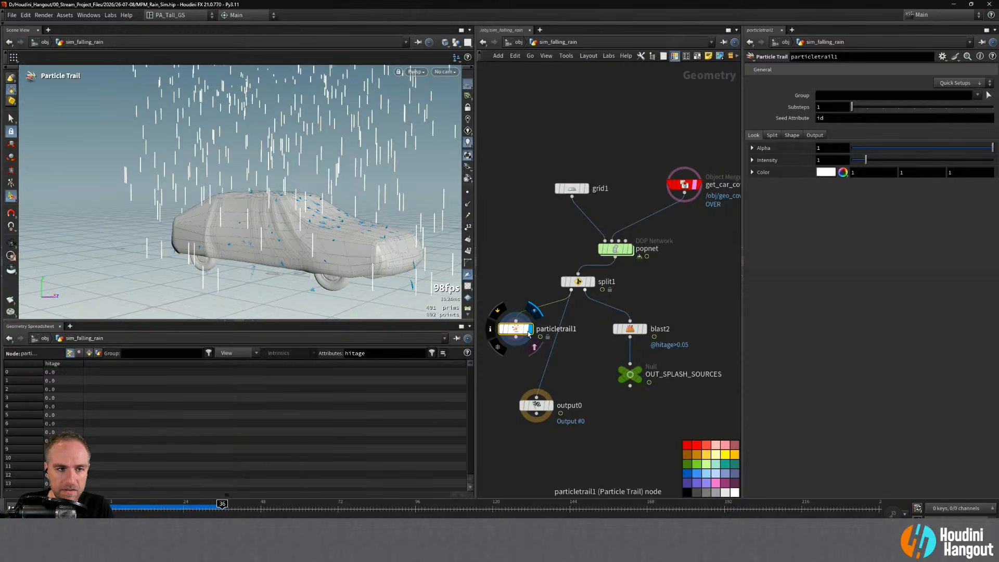
left_click_drag(517, 329, 521, 336)
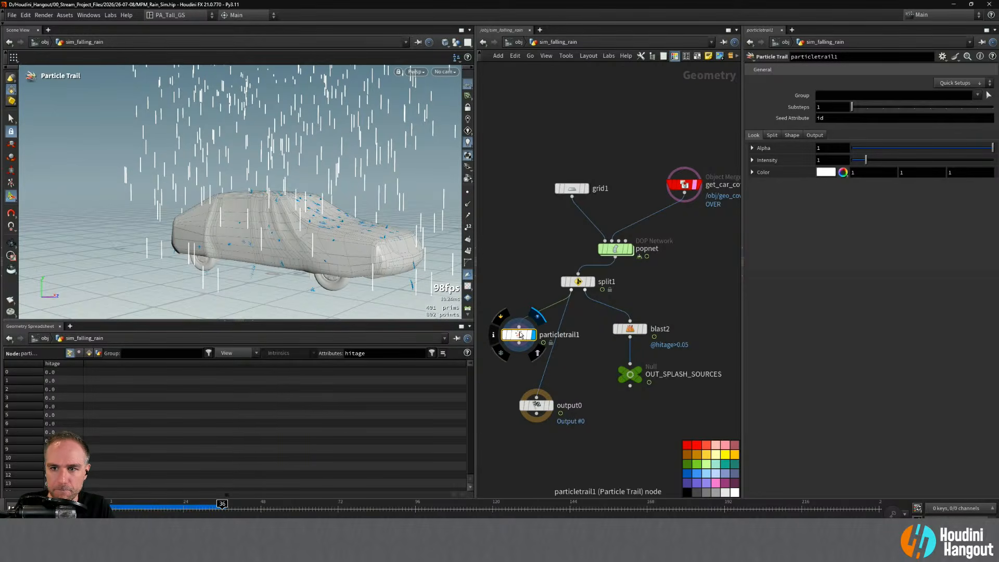
- Bring up particletrail1's Shape settings and scrub the timeline to frame 31 to examine the rain streaks around the car
left_click(770, 137)
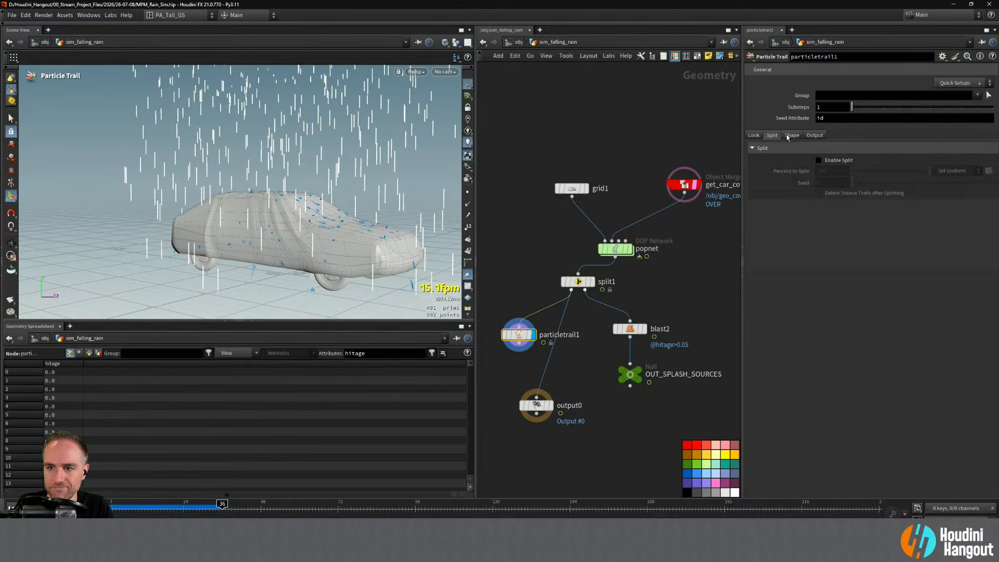
left_click(791, 136)
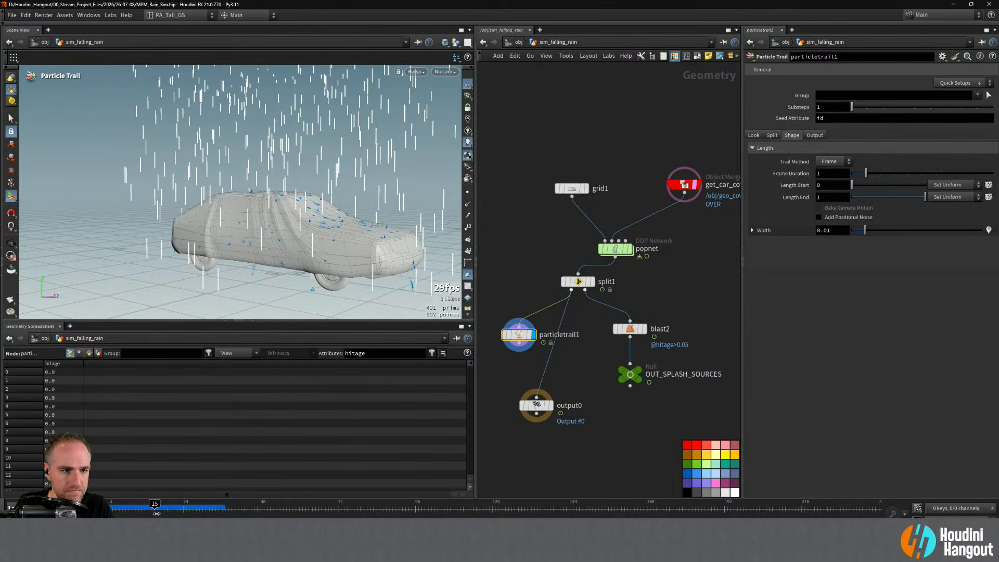
left_click_drag(156, 512, 207, 516)
left_click_drag(304, 274, 260, 218, "alt")
right_click_drag(260, 218, 291, 218, "alt")
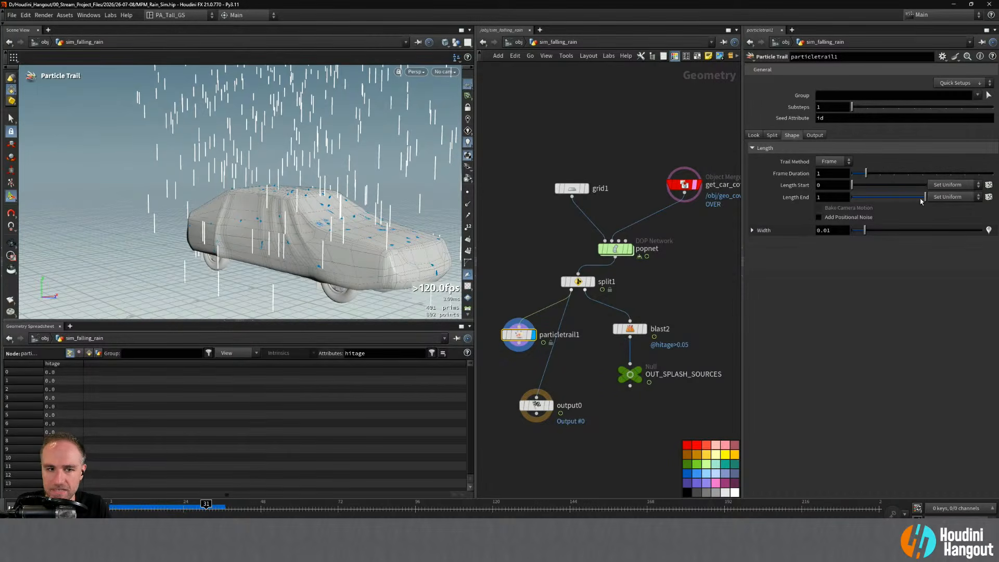
- Shorten the rain streaks by setting particletrail1's Length End to 0.25
left_click_drag(921, 201, 878, 200)
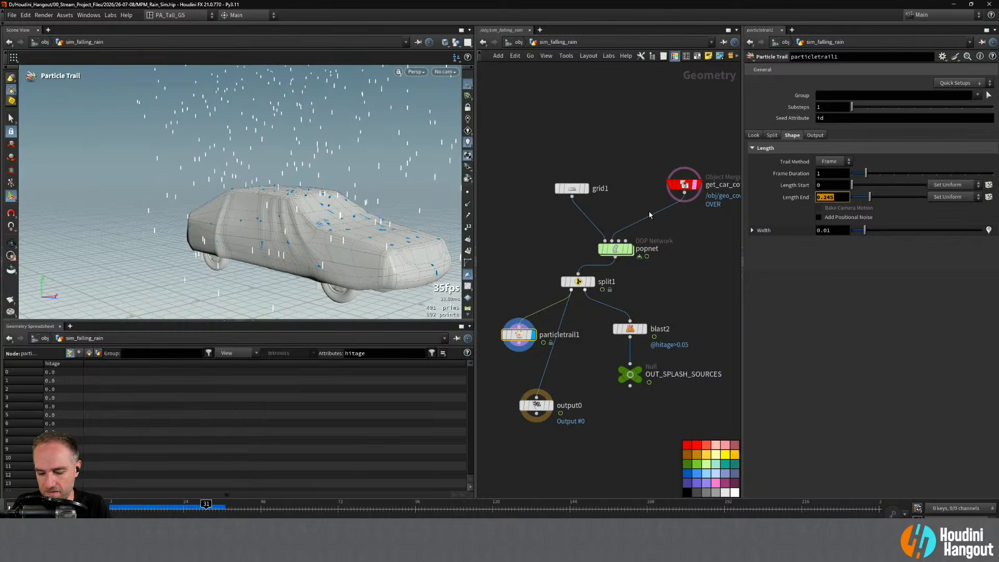
type("0.25")
key("Return")
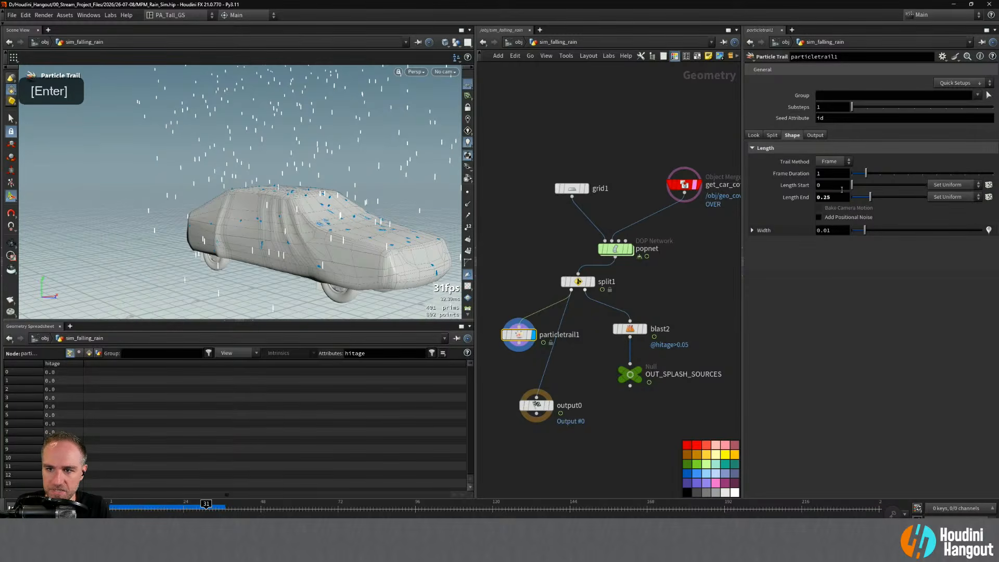
middle_click(825, 186)
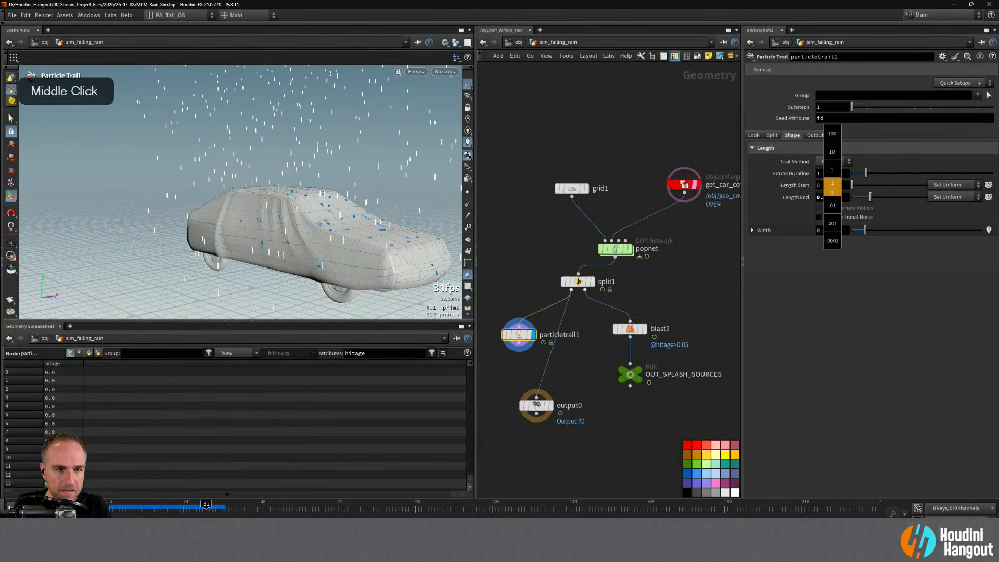
middle_click_drag(843, 186, 858, 186)
key("ctrl+z")
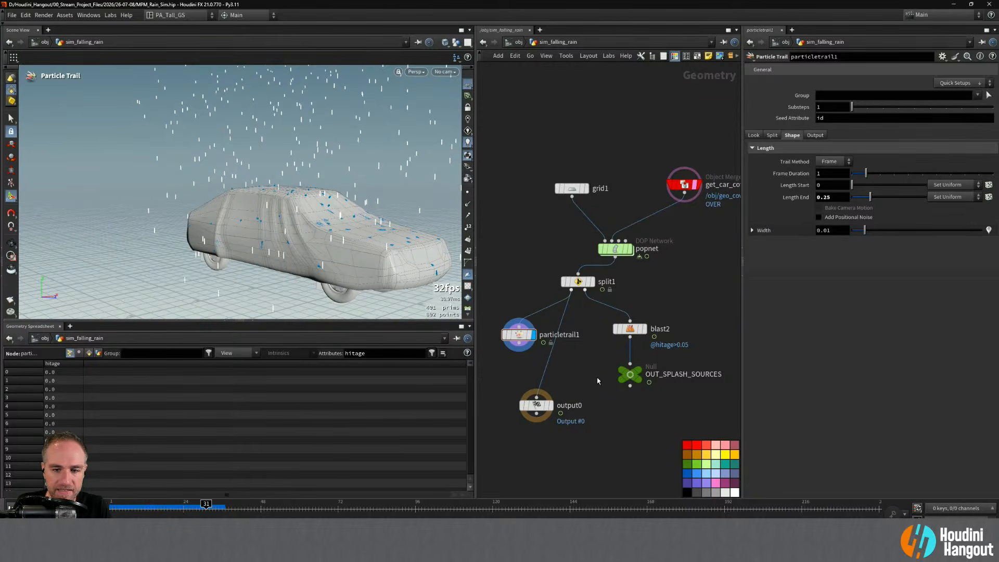
- Insert particletrail1 into the connection between split1 and output0, and check the rain at object level before returning inside sim_falling_rain
left_click_drag(519, 335, 536, 340)
key("u")
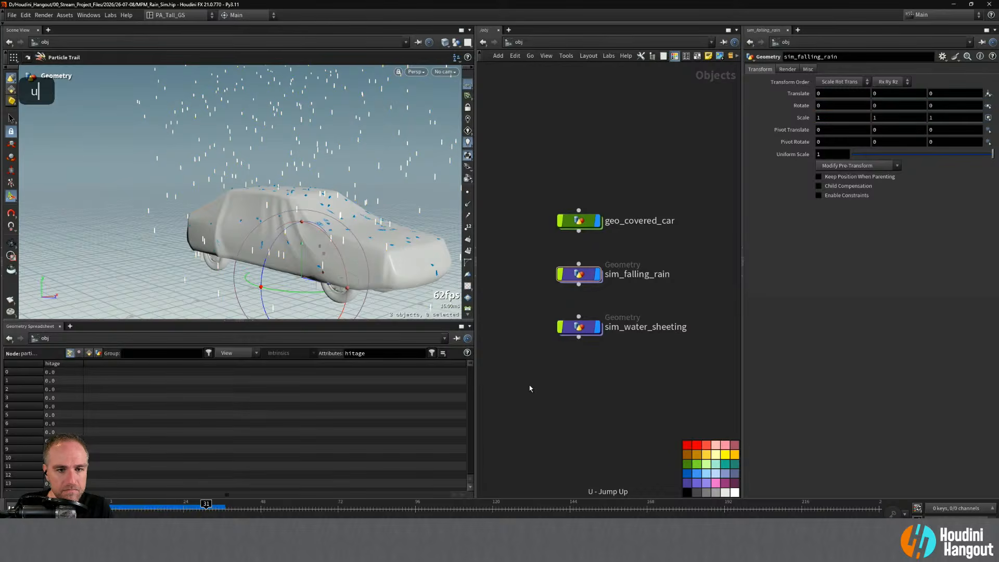
left_click(578, 220)
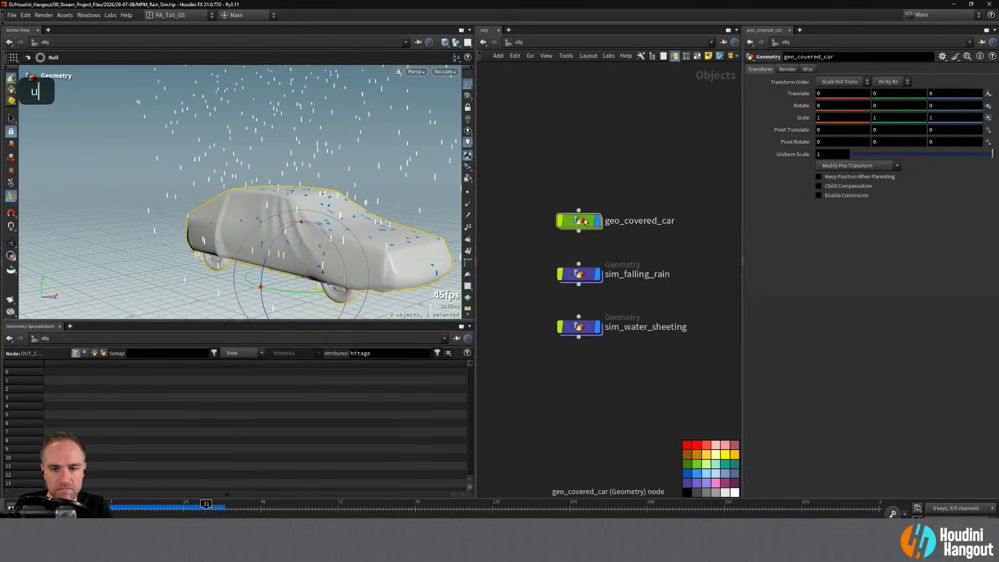
double_click(584, 276)
- Add a Color node between particletrail1 and output0 and set its constant color to blue (0, 0.5, 1)
key("Tab")
type("color")
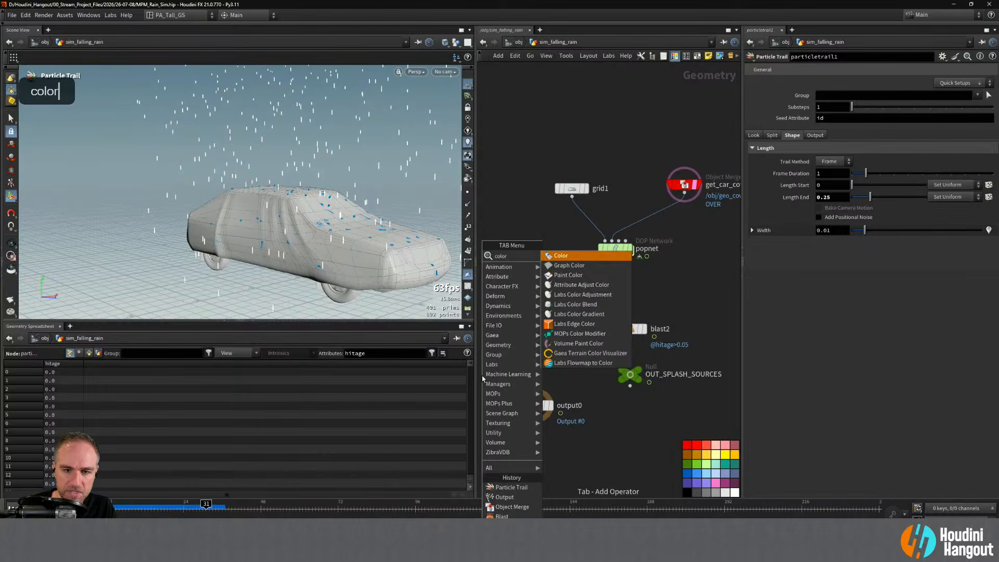
key("Return")
left_click(561, 376)
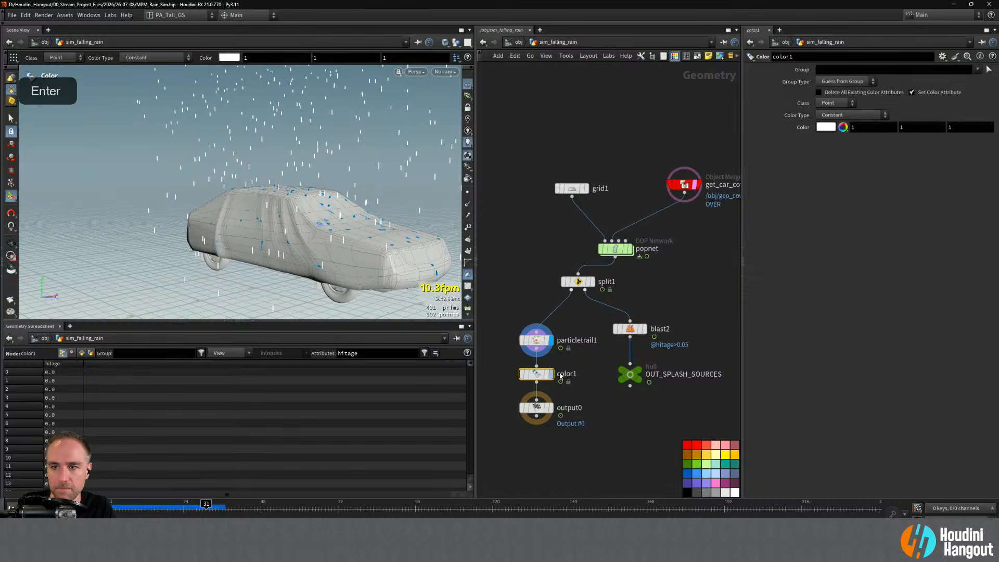
left_click(826, 128)
left_click(879, 61)
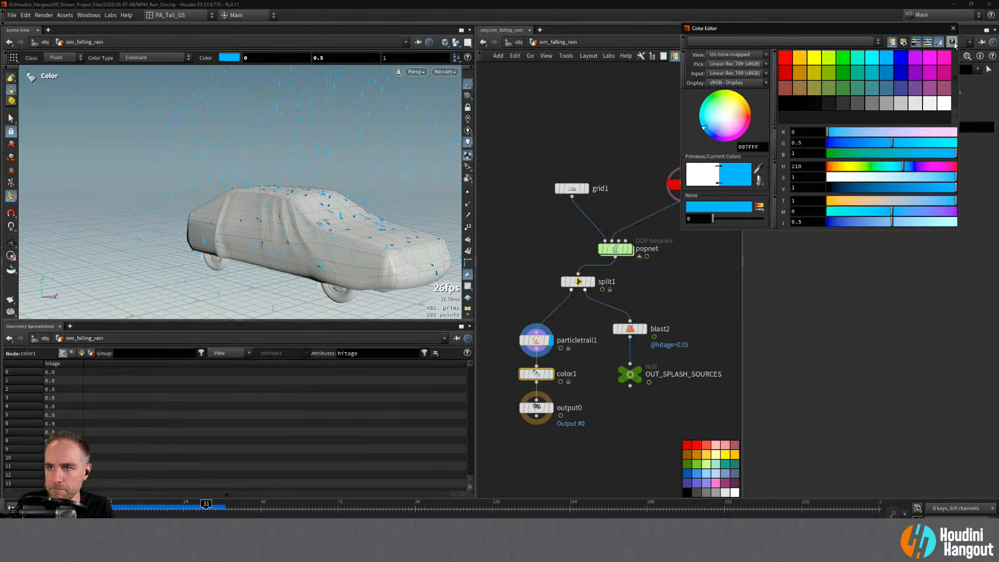
left_click(954, 32)
- Switch the viewport's background from the Light color scheme to a dark one in the display options
left_click_drag(282, 225, 318, 216, "alt")
middle_click_drag(319, 216, 297, 212, "alt")
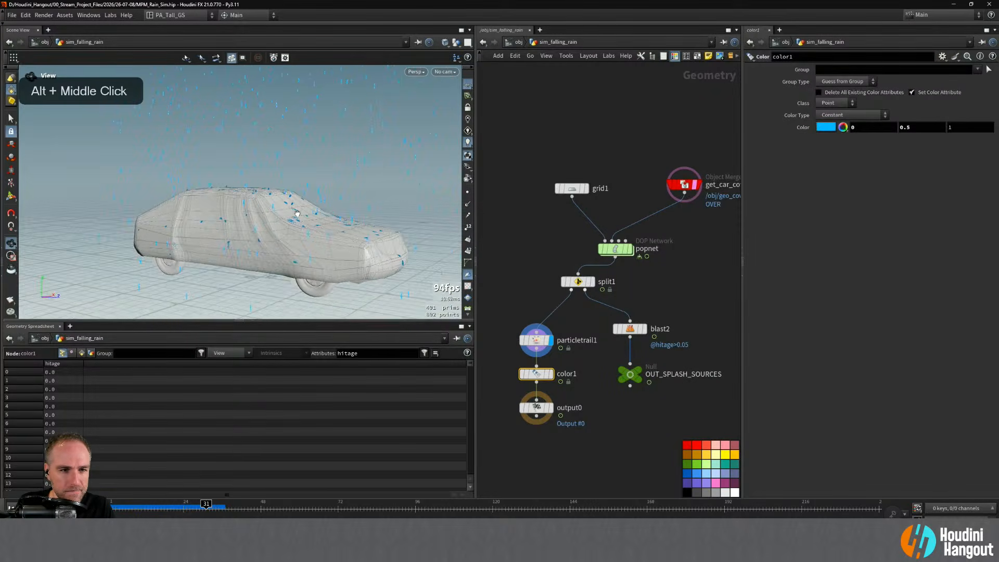
left_click_drag(296, 213, 276, 206, "alt")
right_click_drag(276, 206, 285, 220, "alt")
left_click_drag(285, 220, 289, 228, "alt")
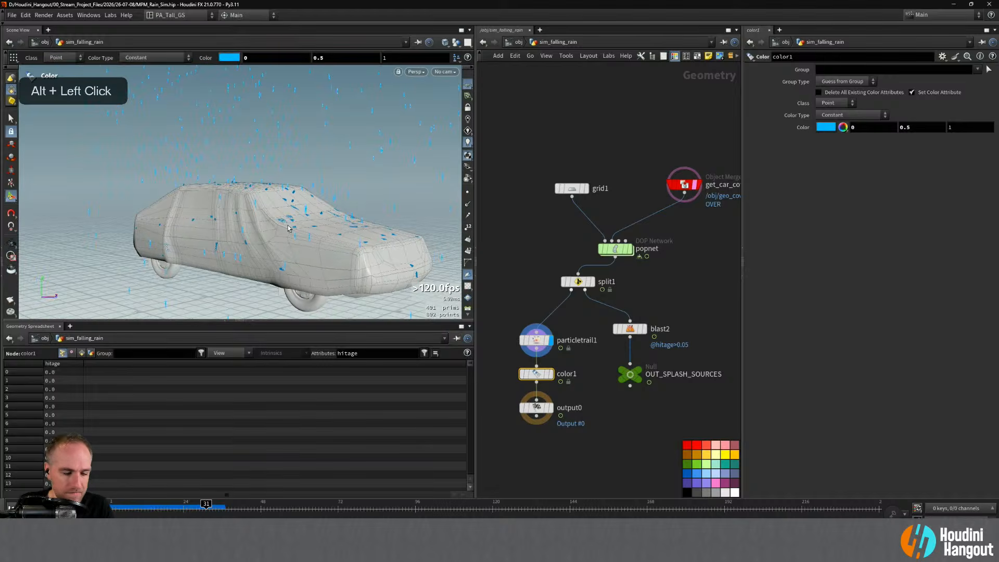
key("d")
left_click(335, 132)
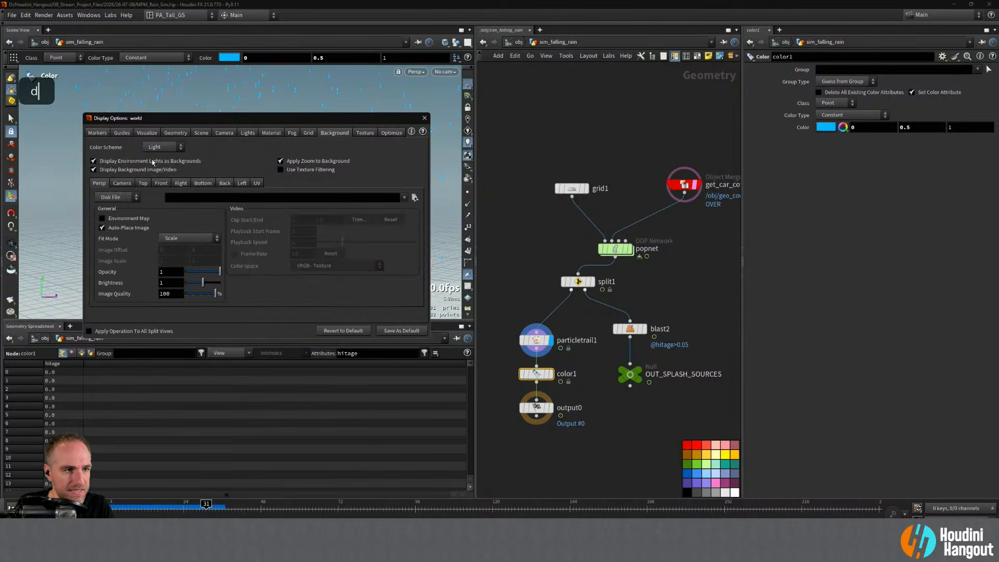
left_click(161, 147)
left_click(171, 188)
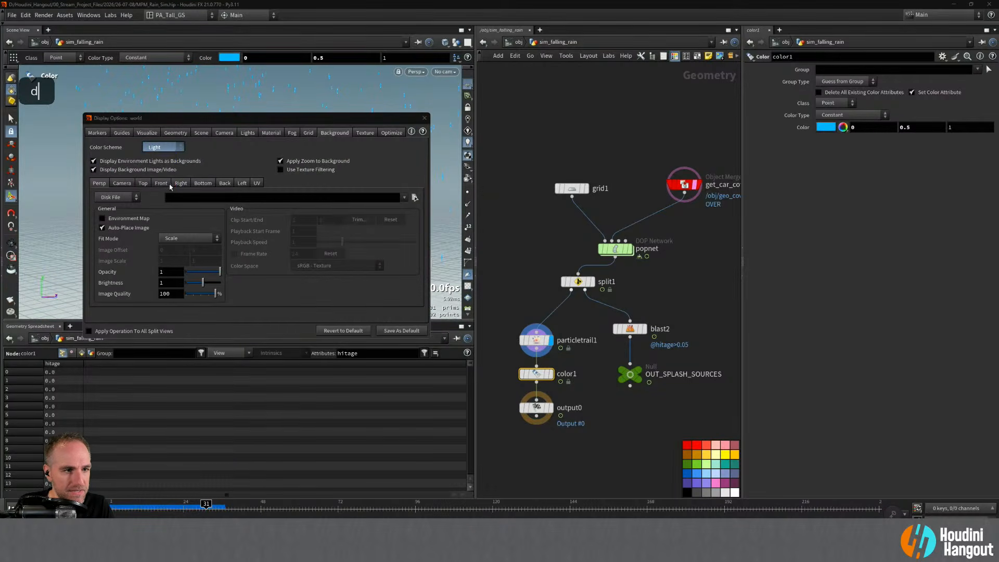
left_click(425, 118)
- Collapse the geometry spreadsheet to enlarge the viewport and frame the car with the rain above it
left_click_drag(318, 216, 316, 239, "alt")
middle_click_drag(316, 239, 297, 227, "alt")
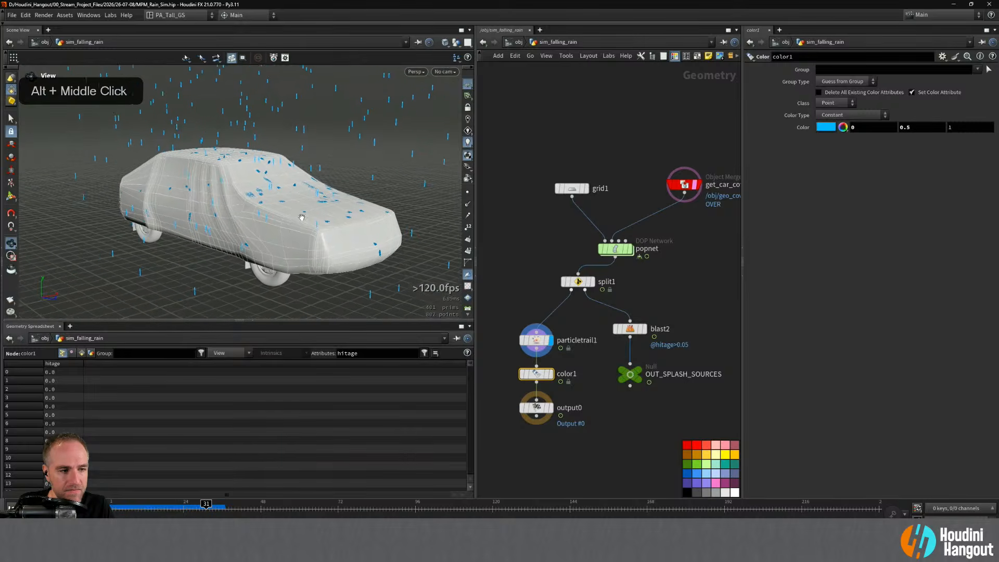
right_click_drag(297, 226, 295, 233, "alt")
left_click(248, 322)
right_click_drag(245, 300, 276, 295, "alt")
middle_click_drag(275, 295, 249, 292, "alt")
left_click_drag(249, 292, 248, 288, "alt")
middle_click_drag(249, 289, 253, 290, "alt")
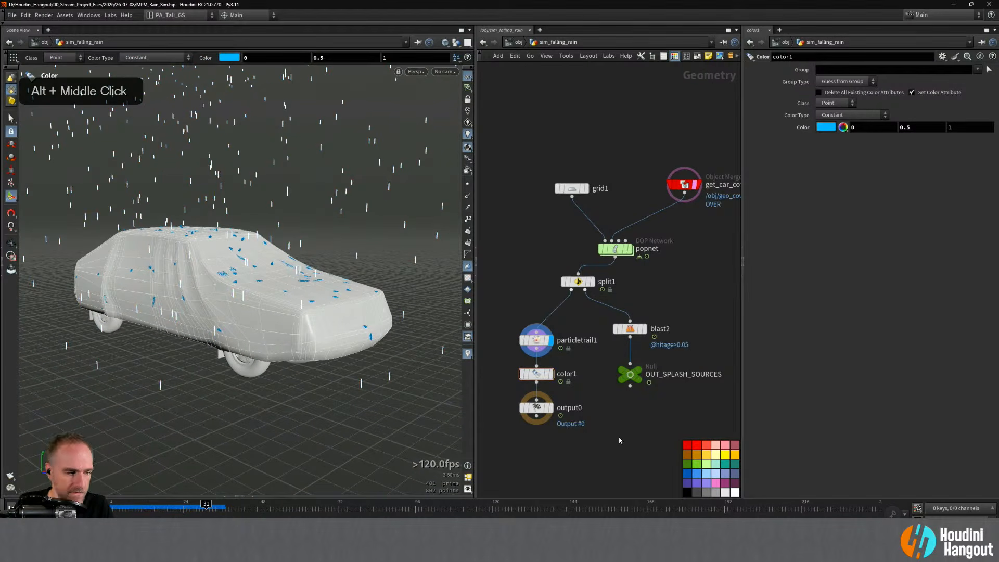
- Return to the object level, rewind the timeline to frame 1, and dismiss the old flipbook window
key("u")
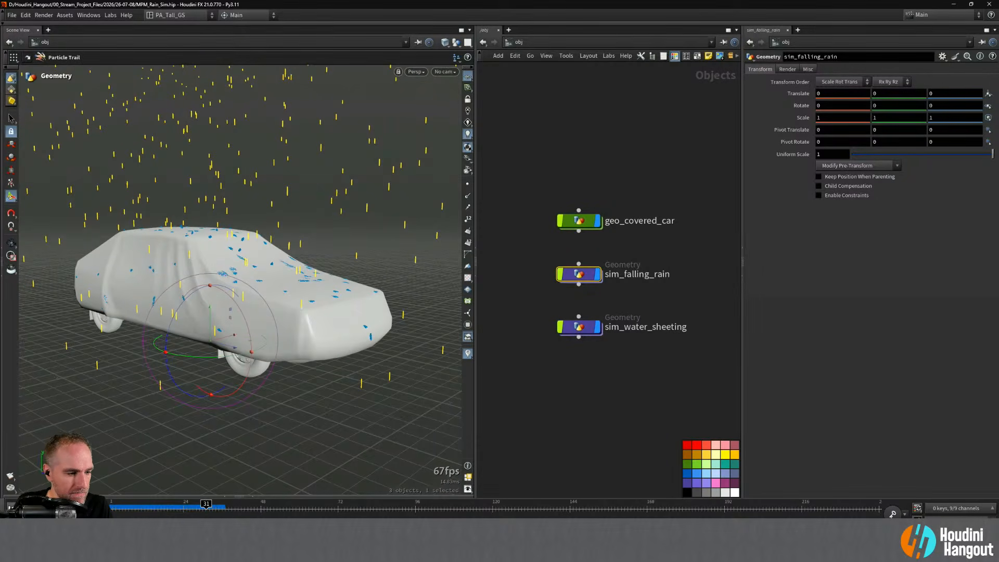
key("ctrl+Up")
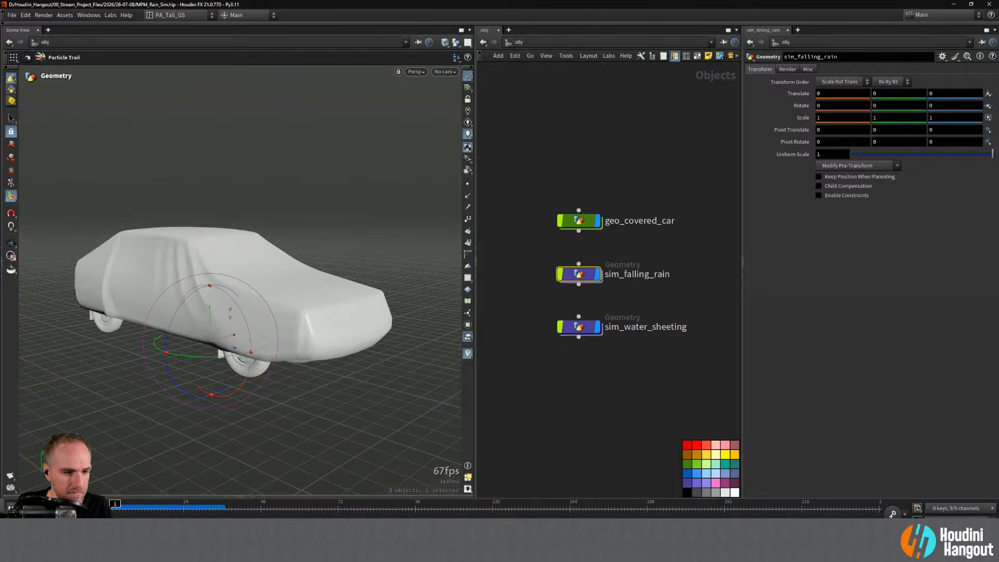
key("alt+Tab")
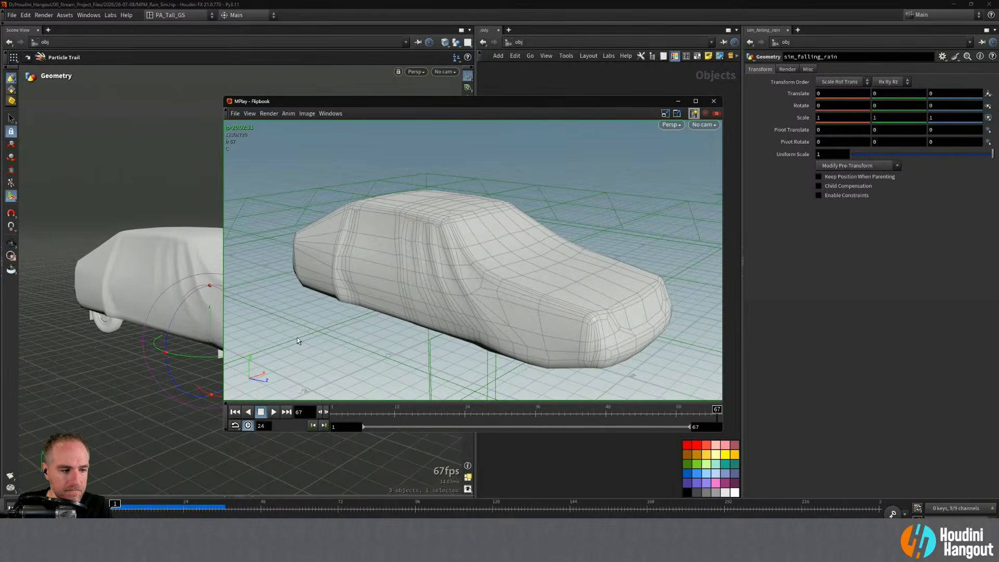
left_click(207, 377)
- Try rendering a flipbook of the rain while sim_falling_rain is still selected
key("Up")
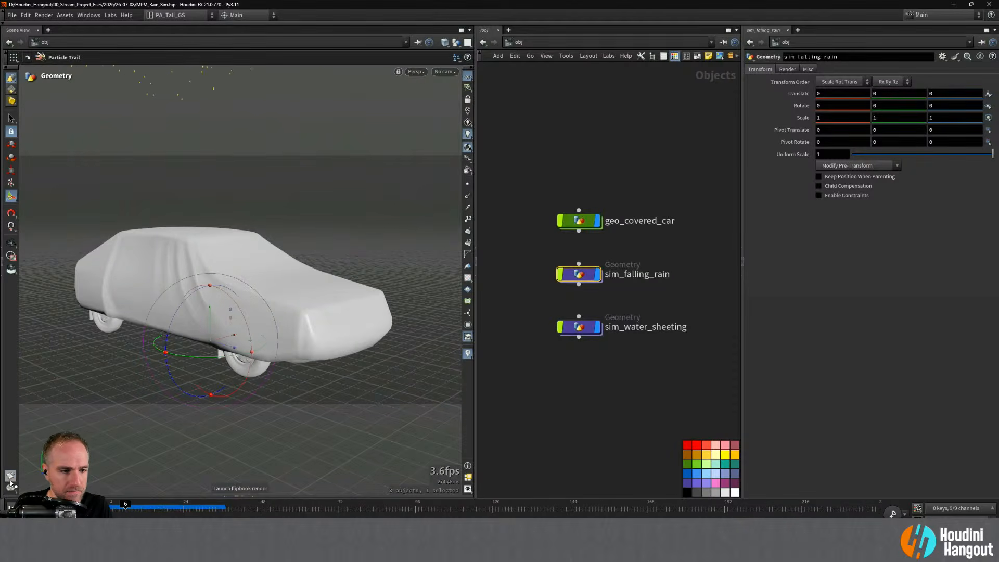
key("Escape")
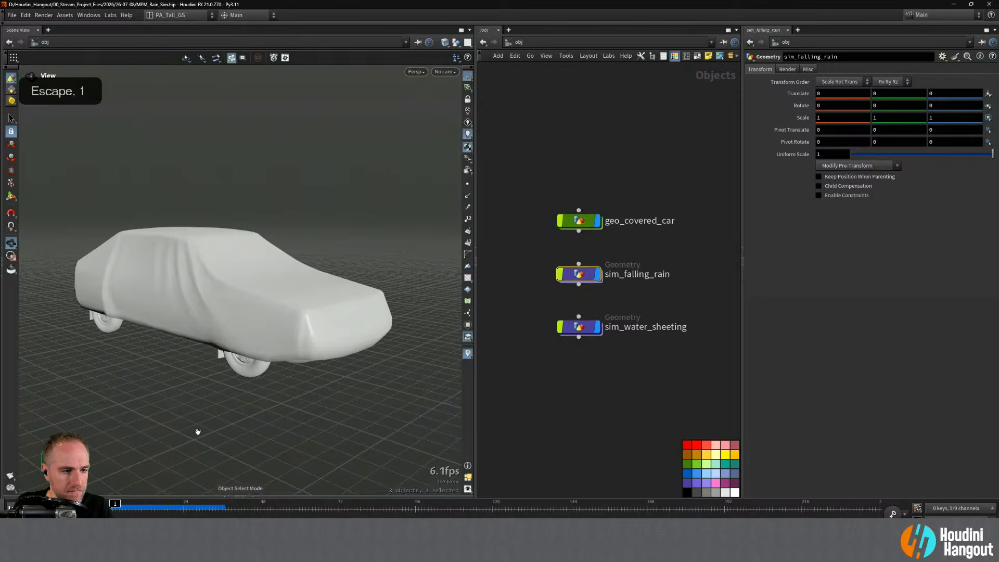
left_click(14, 481)
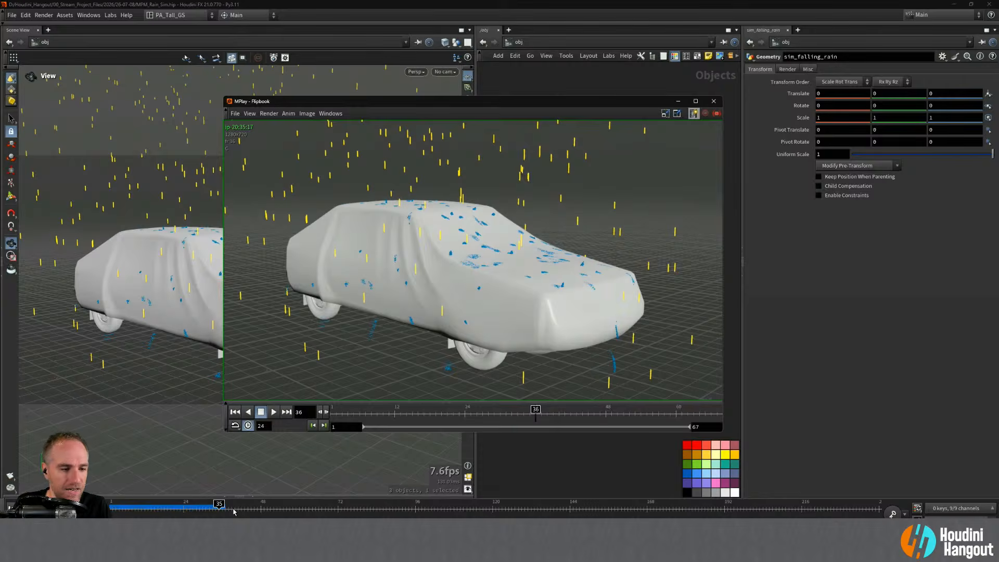
key("Escape")
- Deselect sim_falling_rain, then render a flipbook of the rain and splashes on the car and play it back
left_click(542, 406)
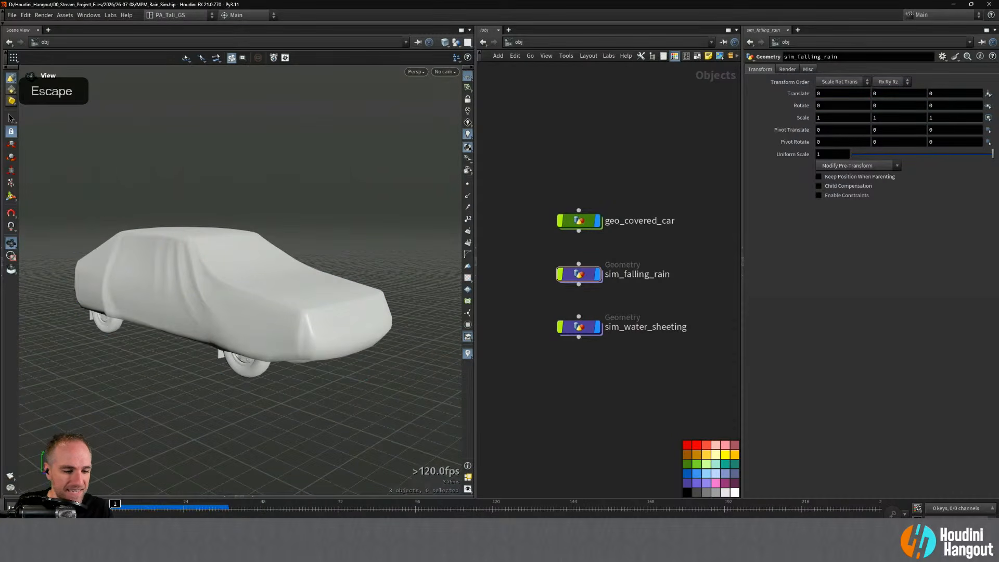
left_click(11, 488)
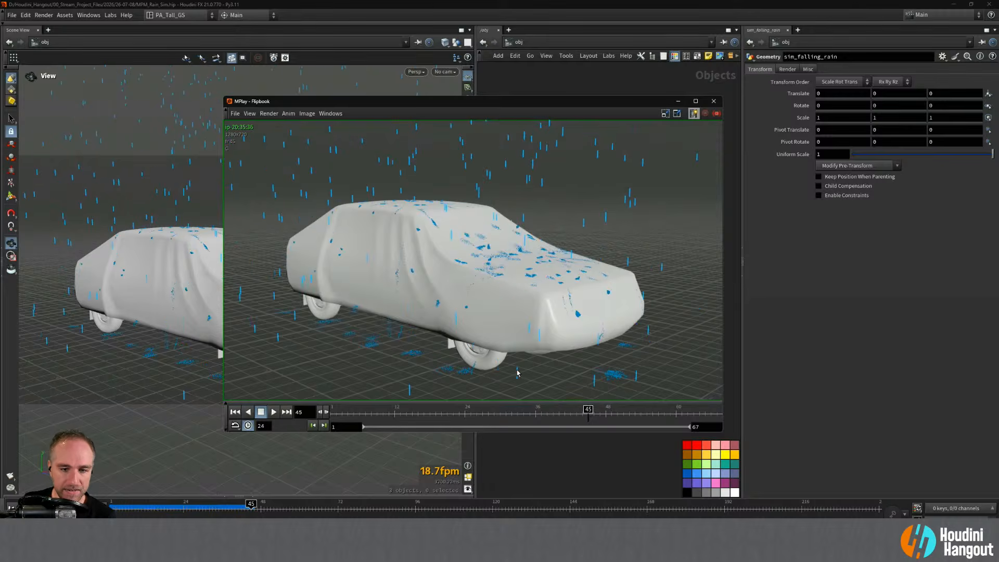
left_click(274, 412)
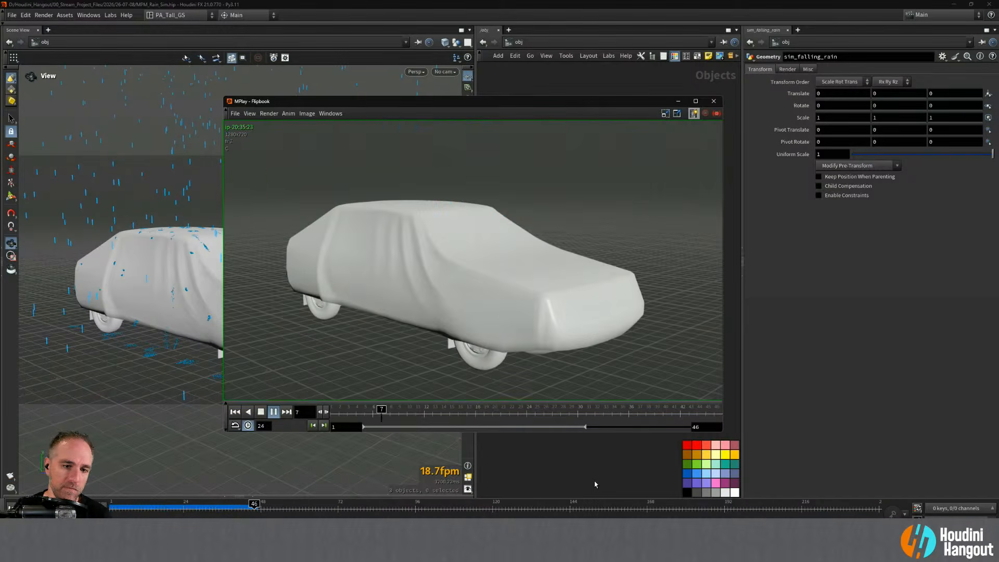
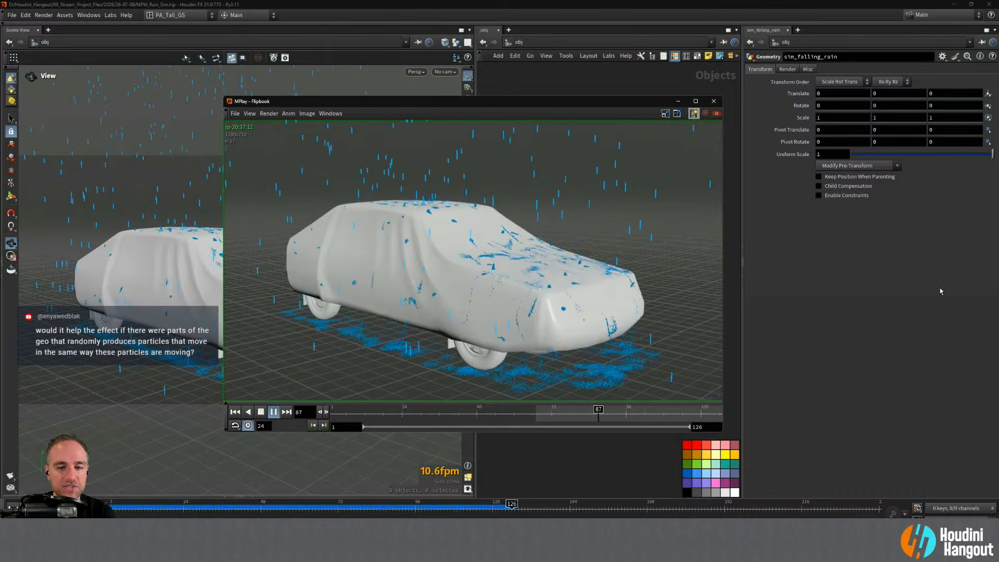
key("Escape")
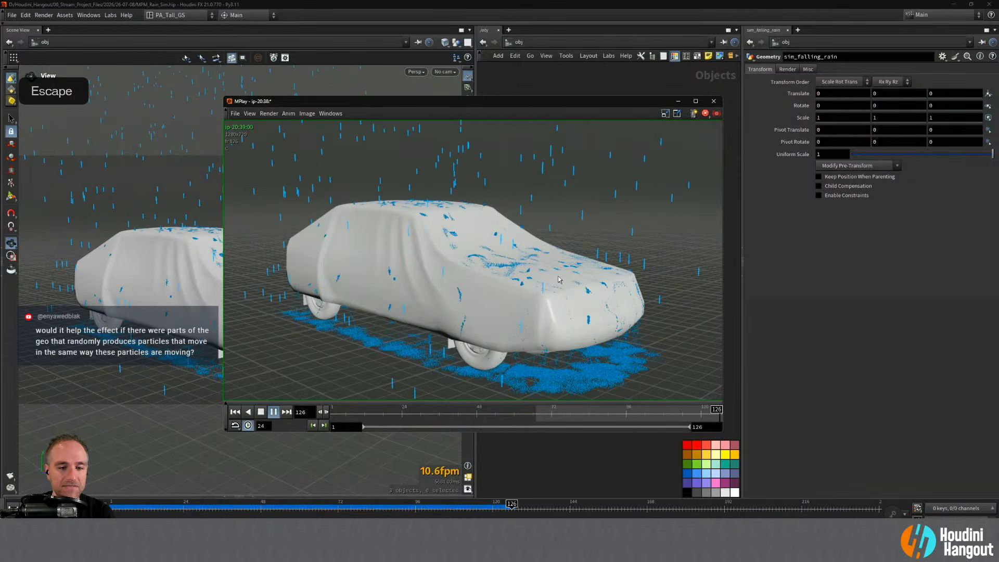
double_click(560, 464)
key("Escape")
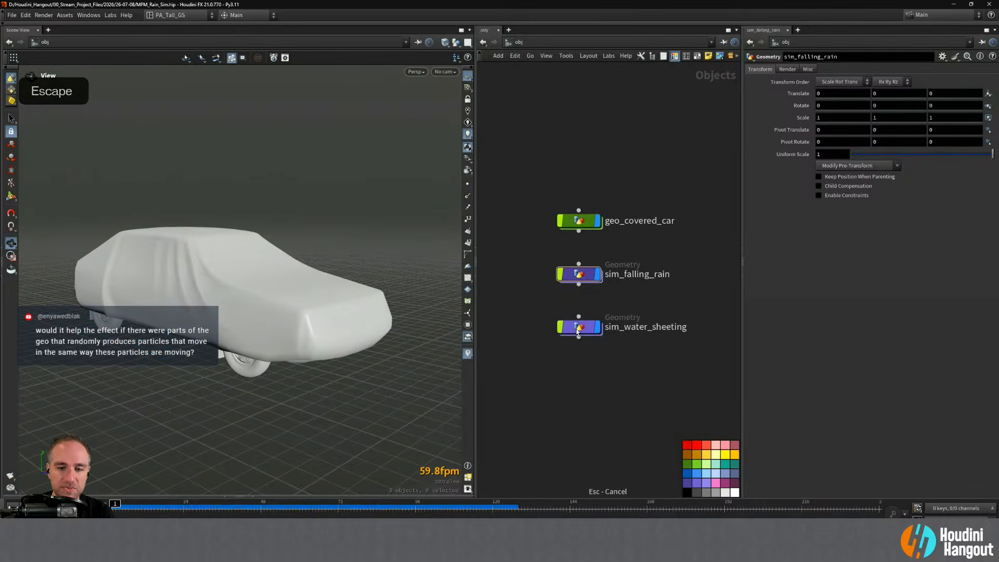
- Inside sim_falling_rain's popnet, set the Const. Birth Rate of source_first_input to 1000
double_click(576, 274)
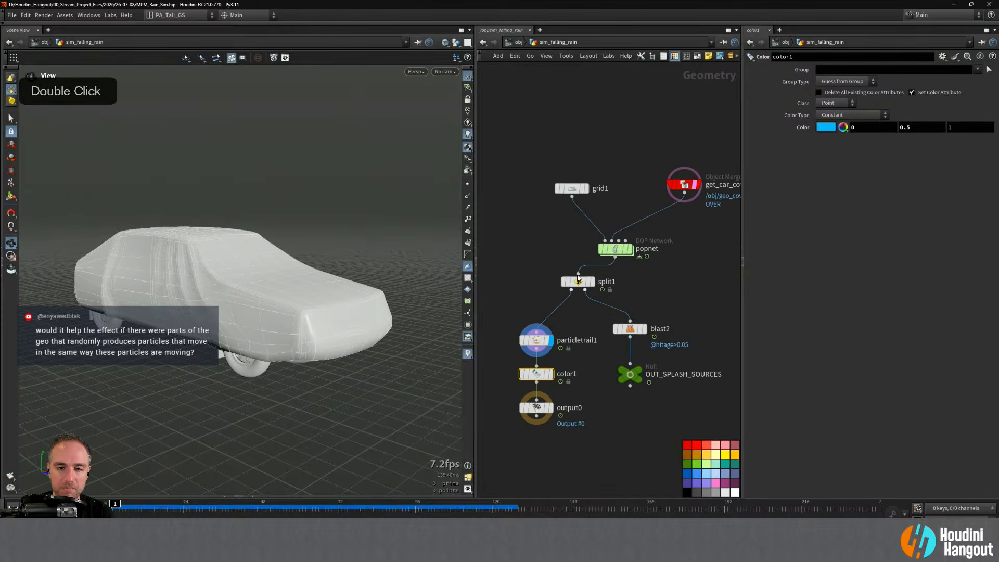
double_click(610, 251)
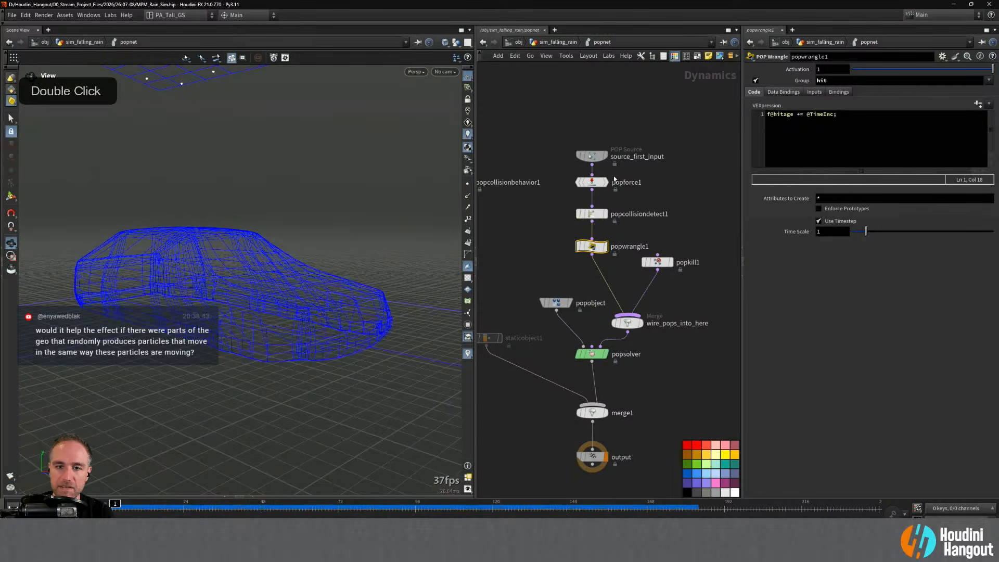
left_click(592, 156)
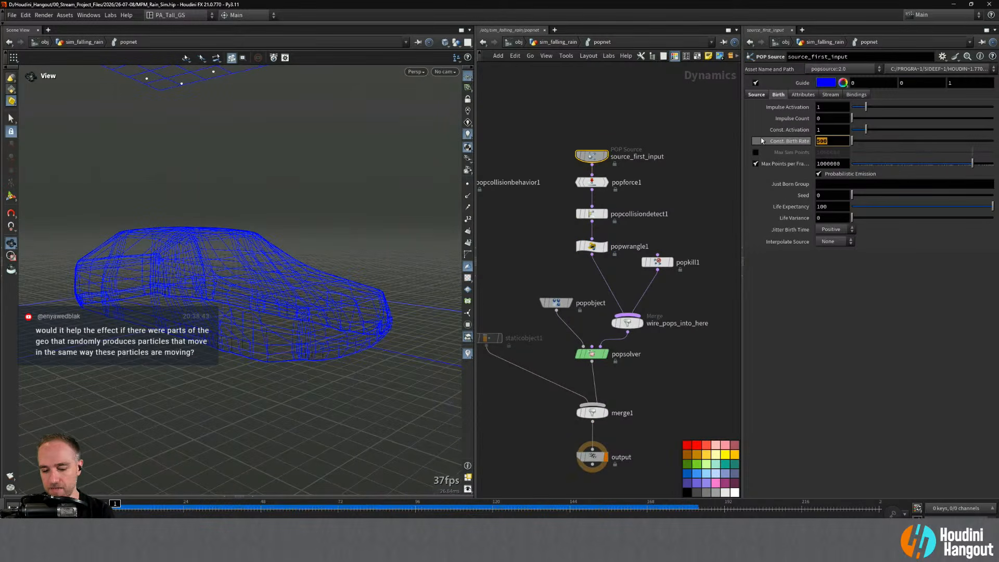
type("1000")
key("Return")
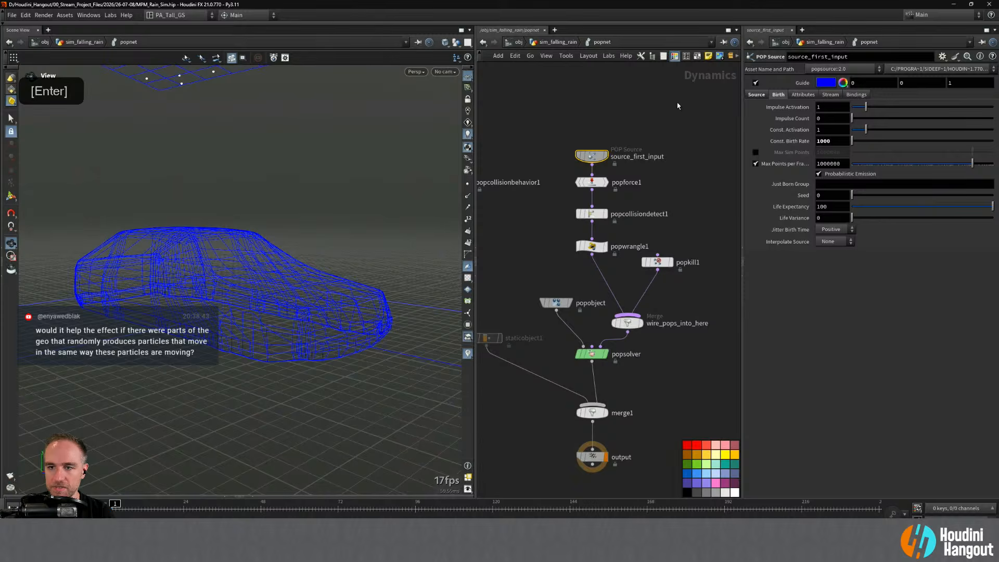
- Go back up to the sim_falling_rain network and render a new flipbook to compare with the previous one
key("u")
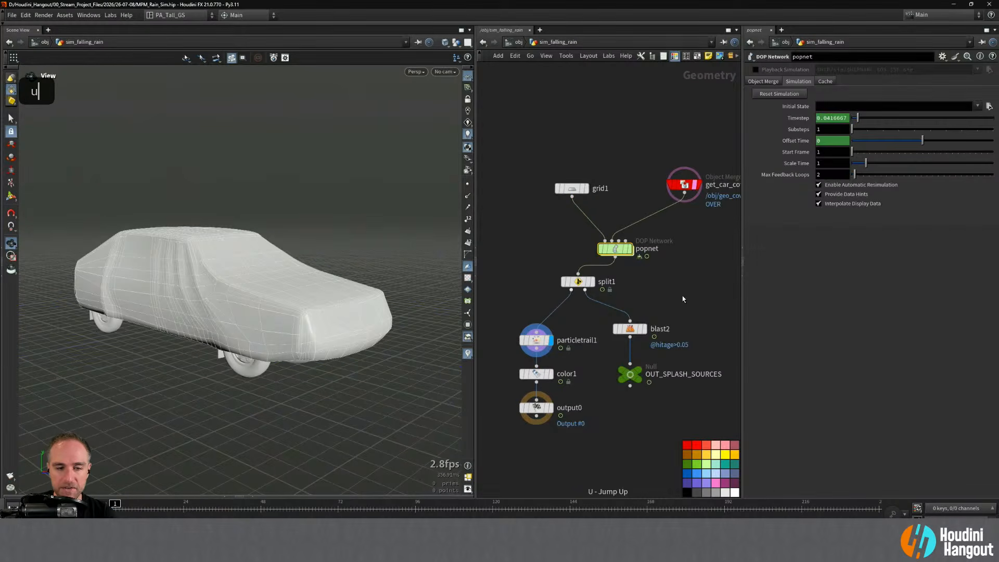
key("alt+Tab")
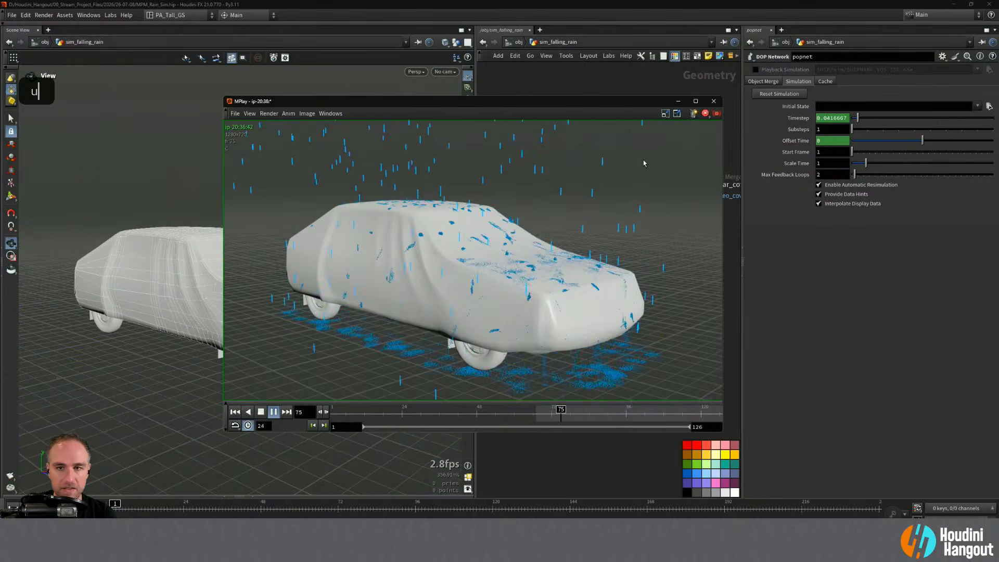
key("alt+Tab")
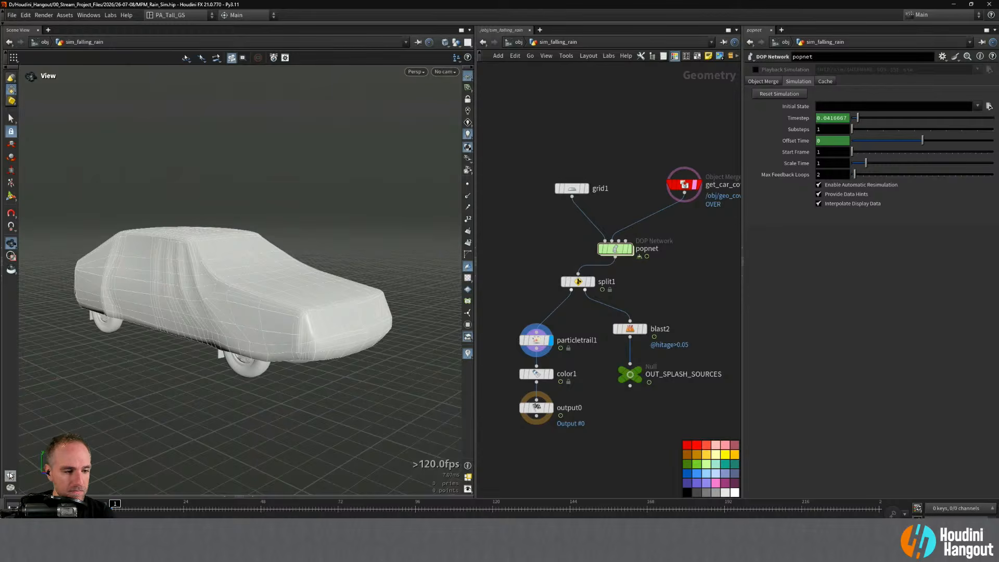
key("Up")
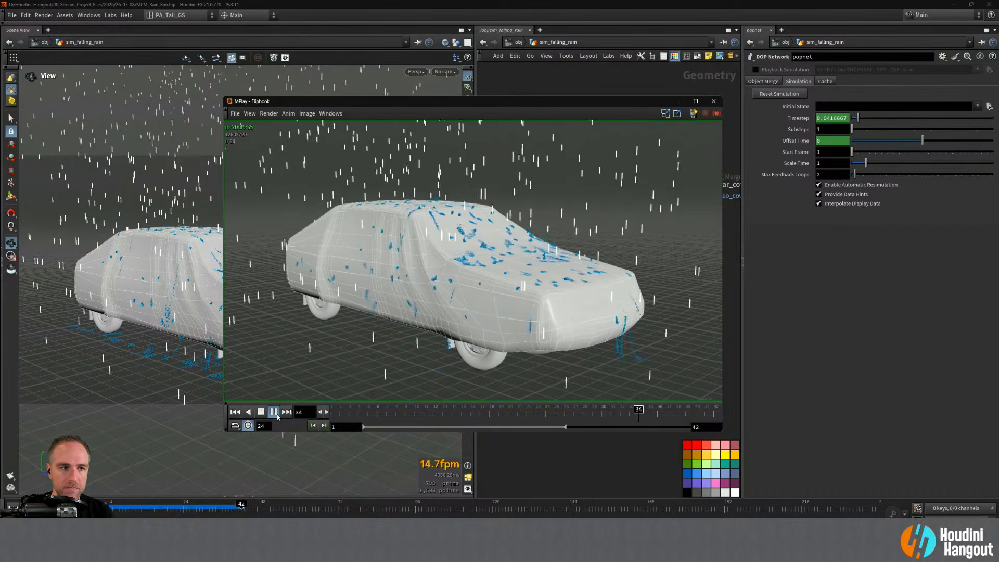
- Open the flipbook player's sequence list and look through the rendered flipbook sequences
left_click(340, 115)
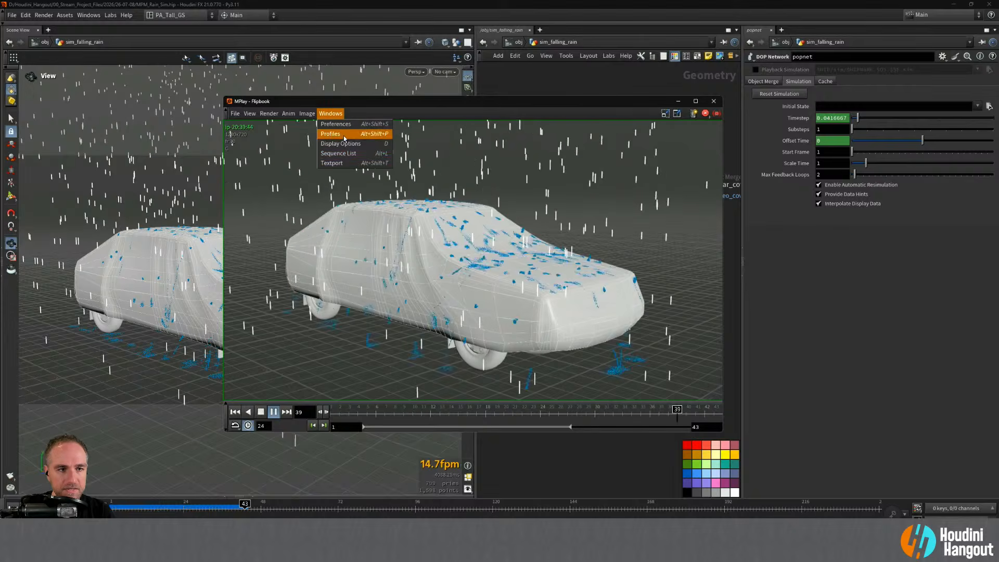
left_click(338, 151)
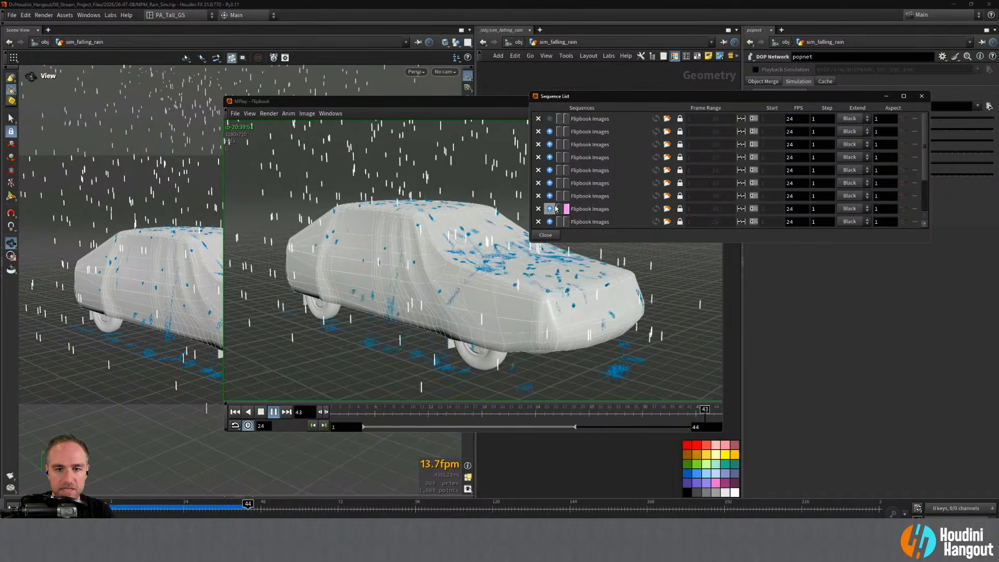
scroll(560, 213, "down", 3)
scroll(561, 214, "down", 1)
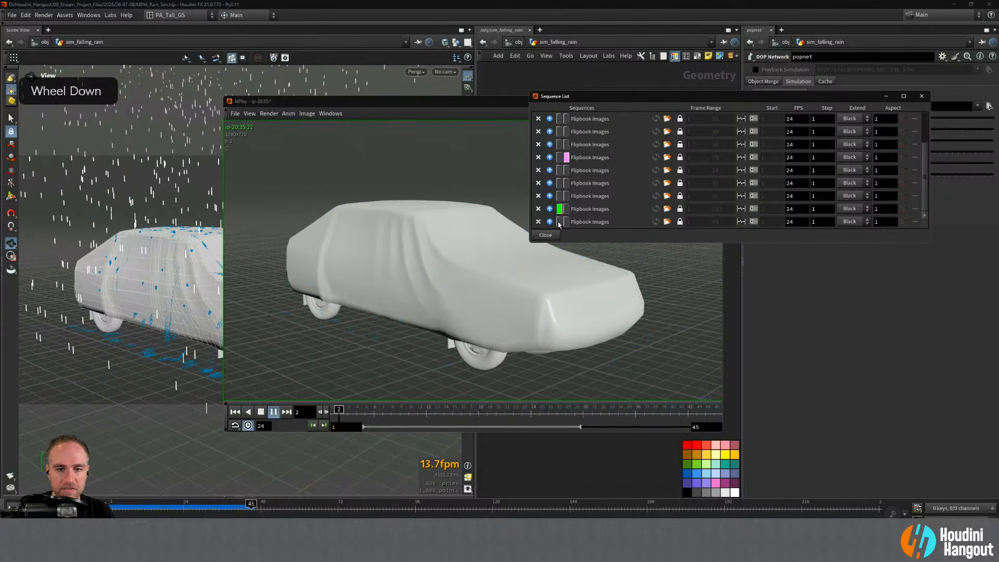
- Cancel the running flipbook, go up to the object level and render a new flipbook of the whole scene
key("Escape")
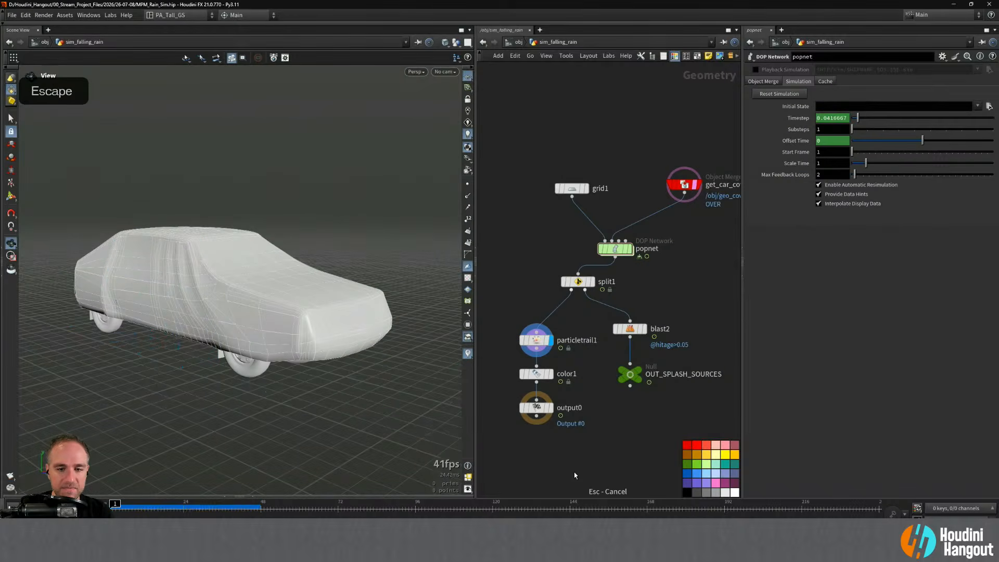
key("u")
left_click(535, 320)
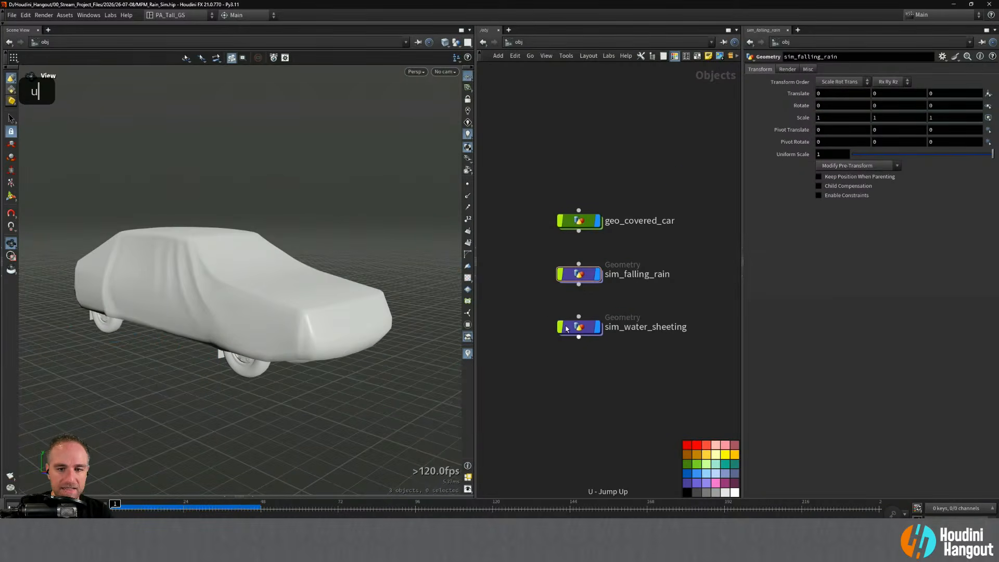
left_click(9, 475)
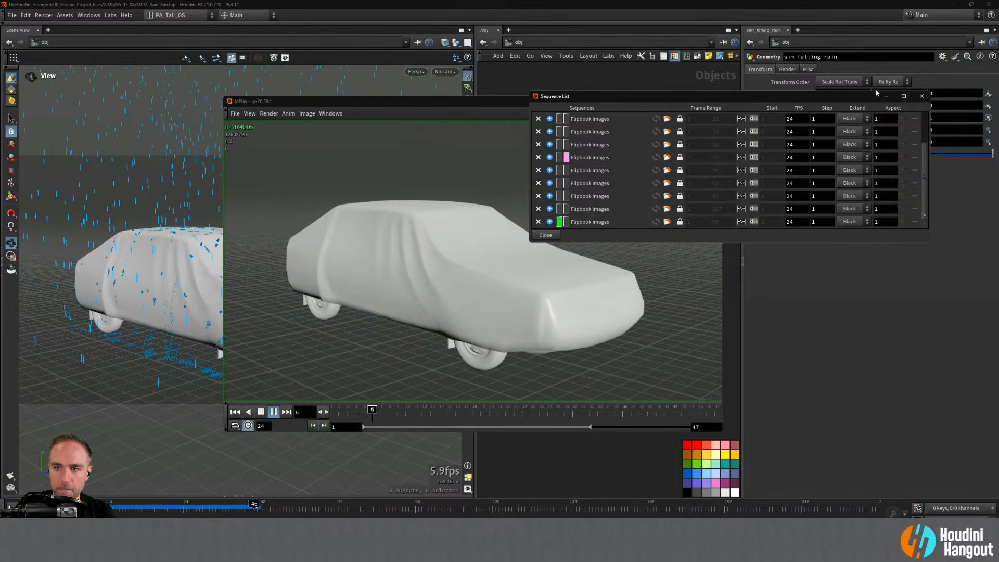
- Hide the sequence list to watch the new flipbook play, and try to call the list up again
left_click(887, 97)
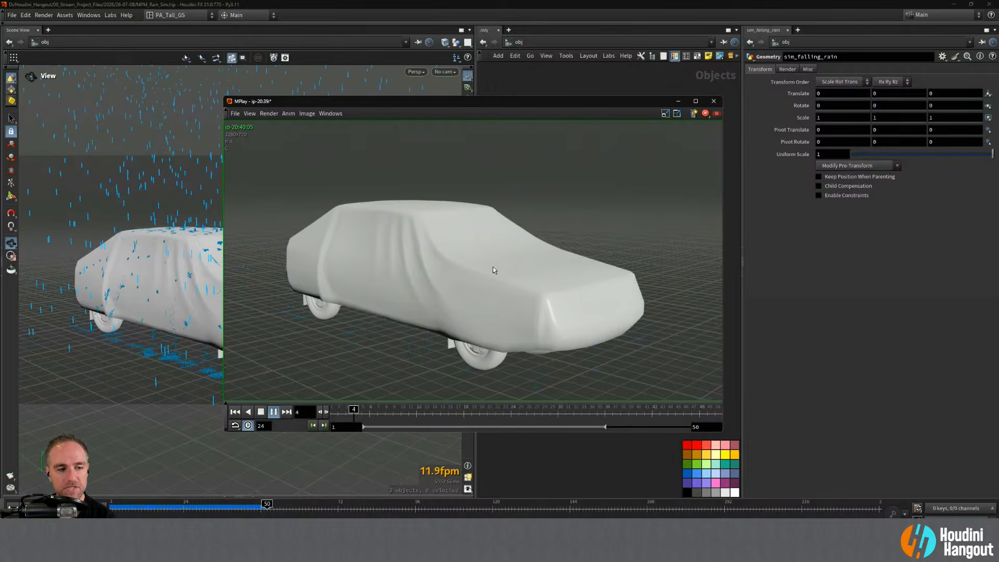
left_click(331, 114)
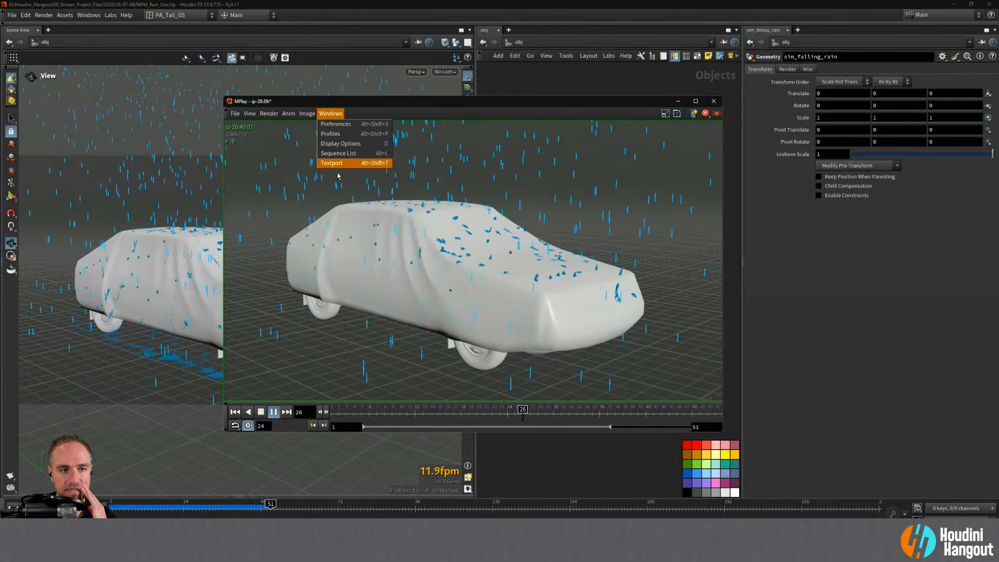
left_click(336, 144)
left_click(330, 114)
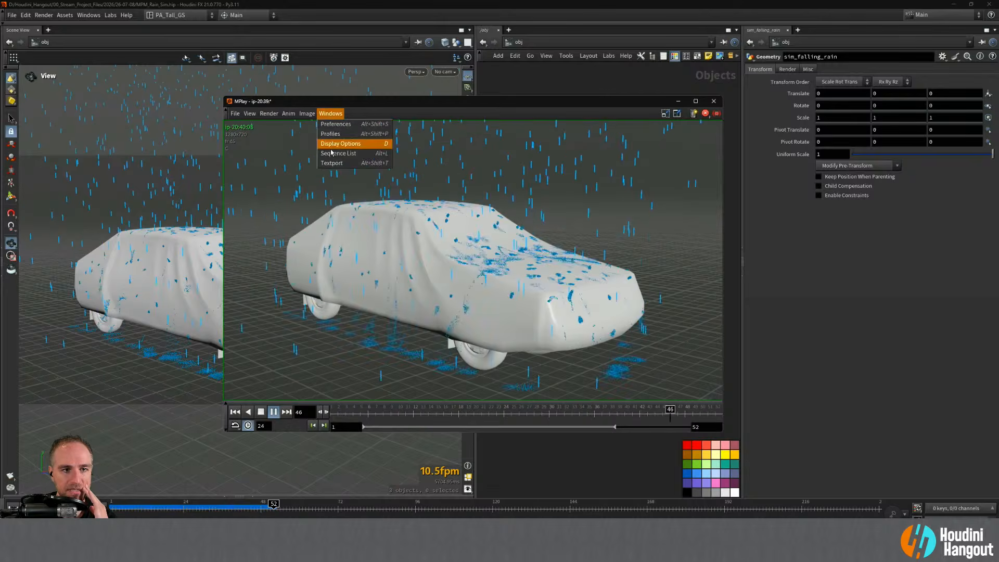
left_click(333, 140)
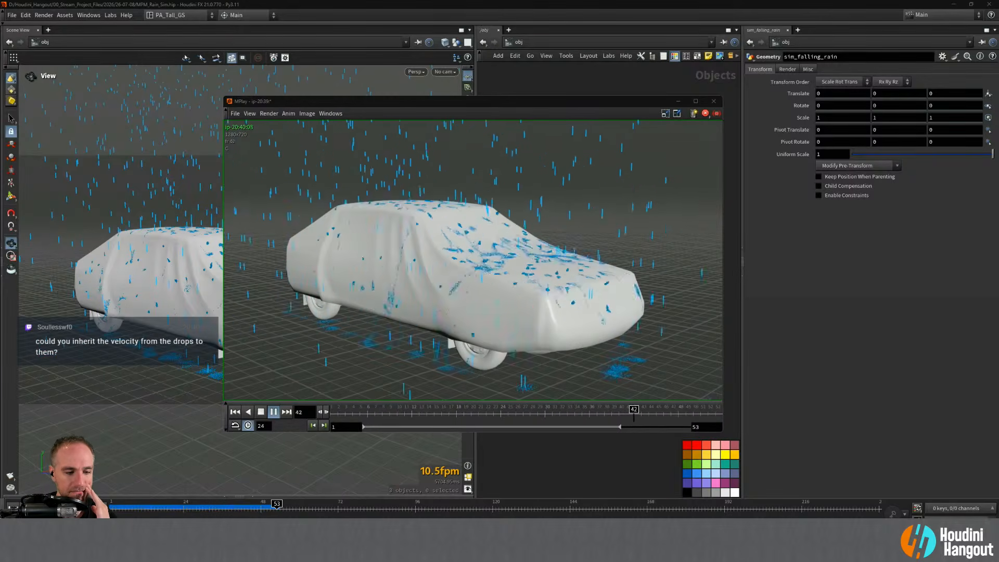
left_click(332, 114)
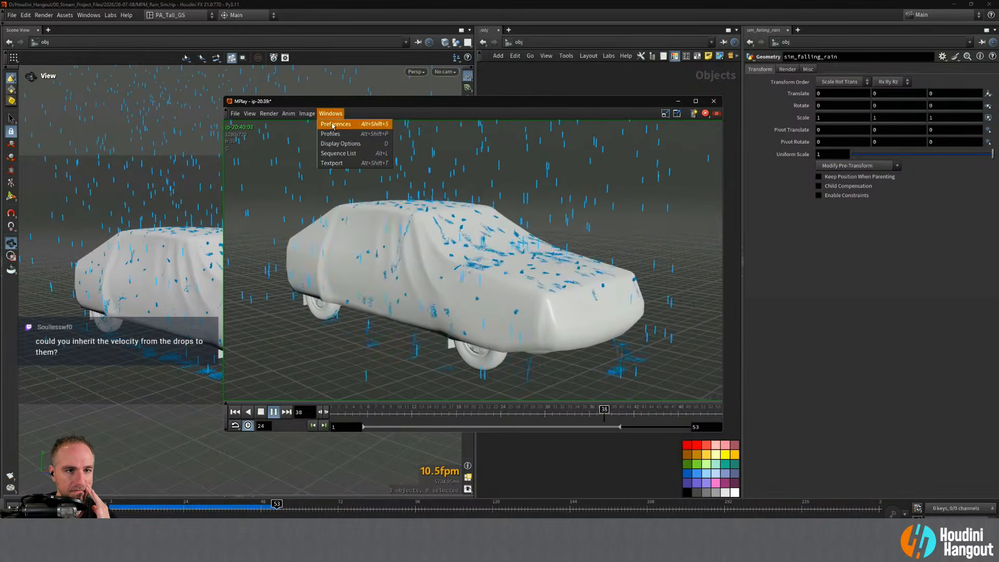
left_click(333, 152)
- Move the flipbook player aside, bring it back to the front and request its sequence list again
left_click_drag(376, 100, 221, 92)
key("alt+Tab")
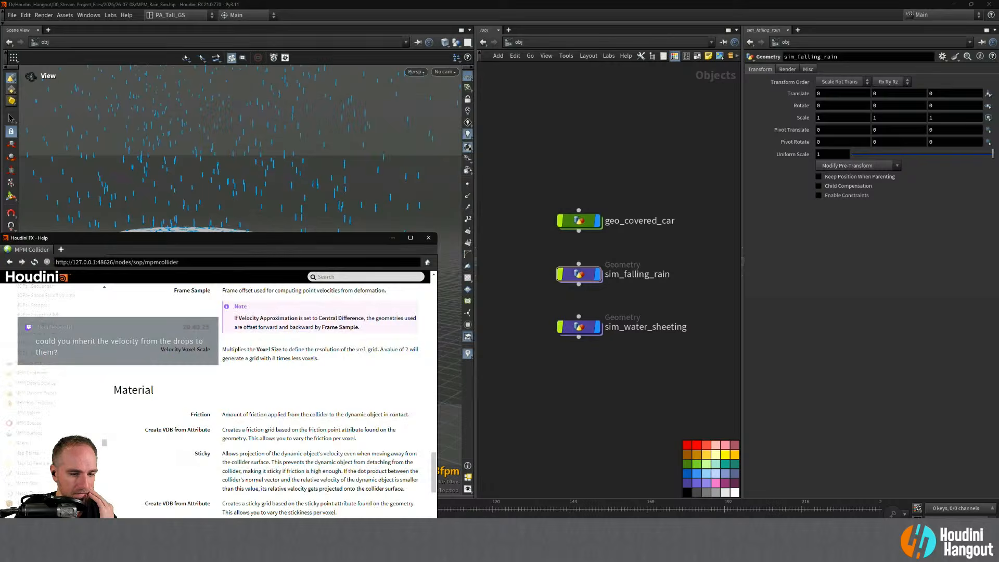
mouse_move(301, 553)
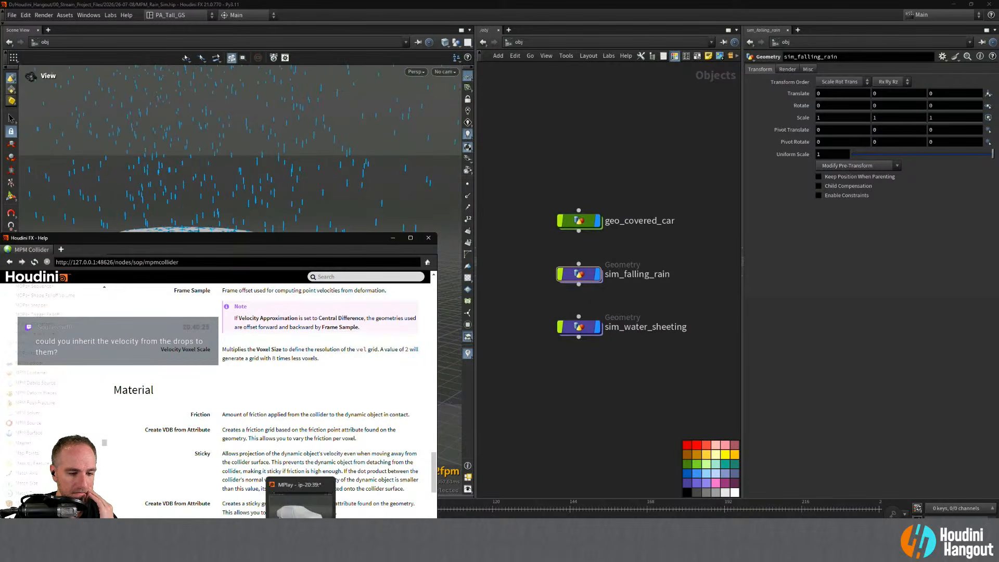
left_click(300, 501)
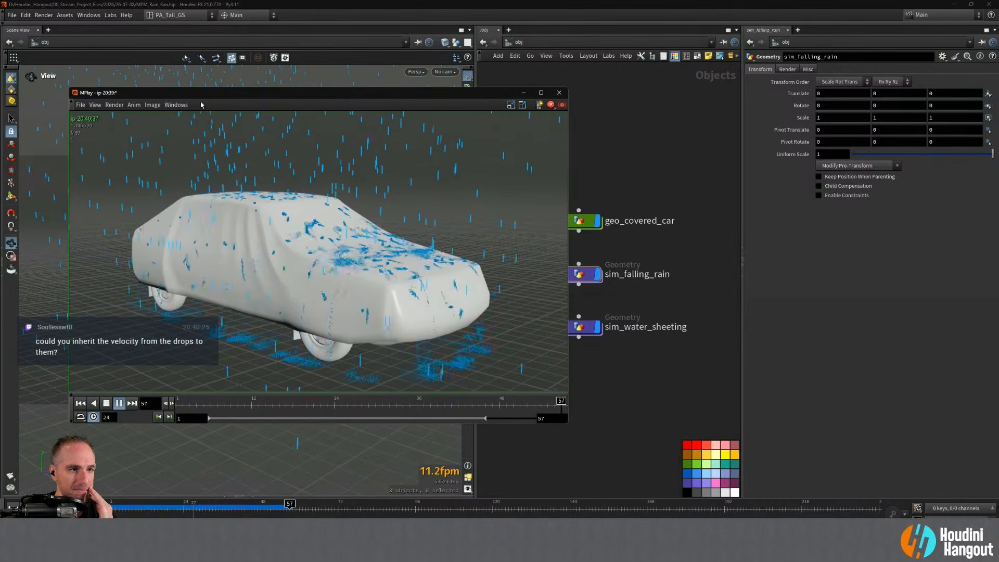
left_click(176, 105)
left_click(180, 145)
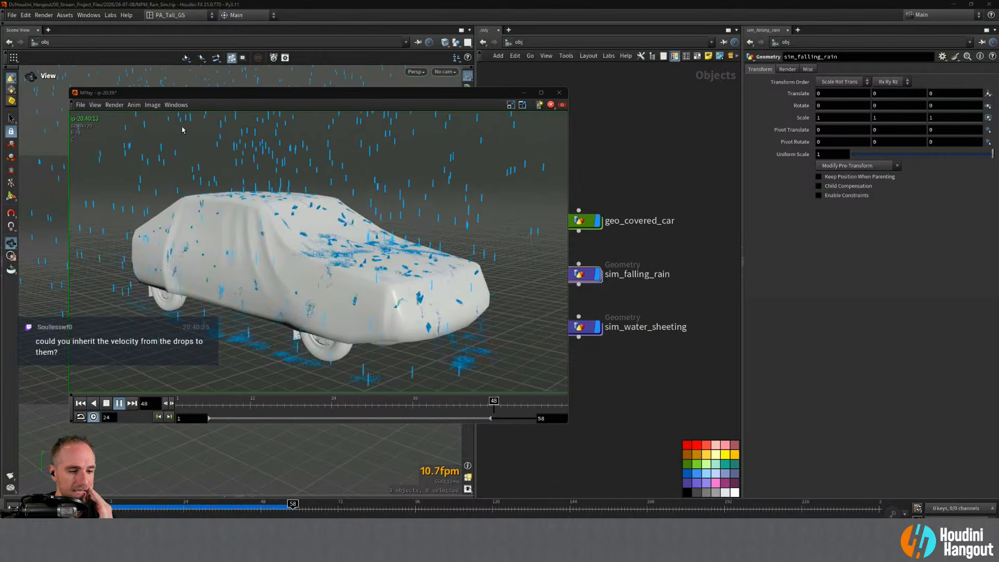
- Stop the flipbook at its first frame, recall the sequence list and reposition the player to uncover it
double_click(80, 403)
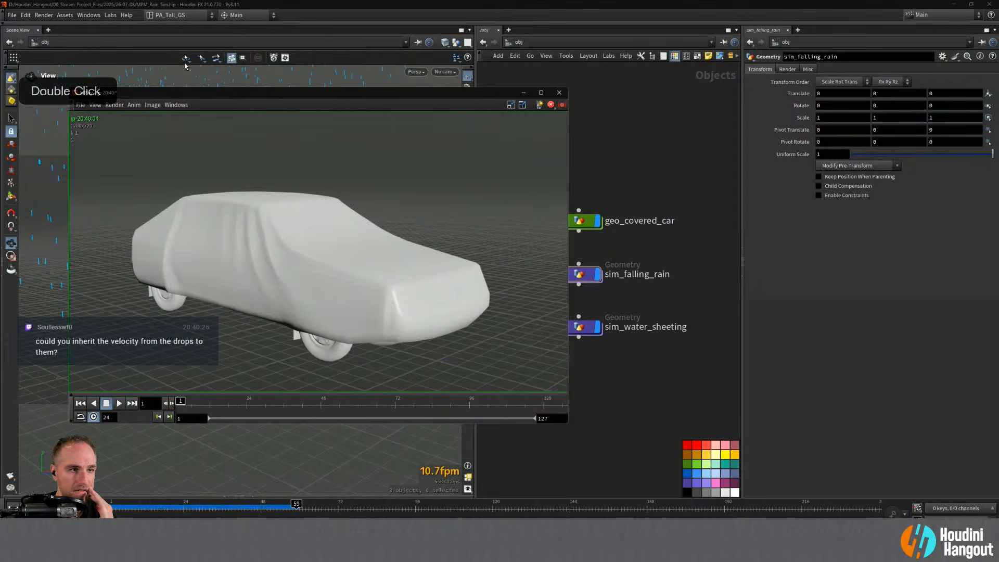
left_click(176, 104)
left_click(185, 146)
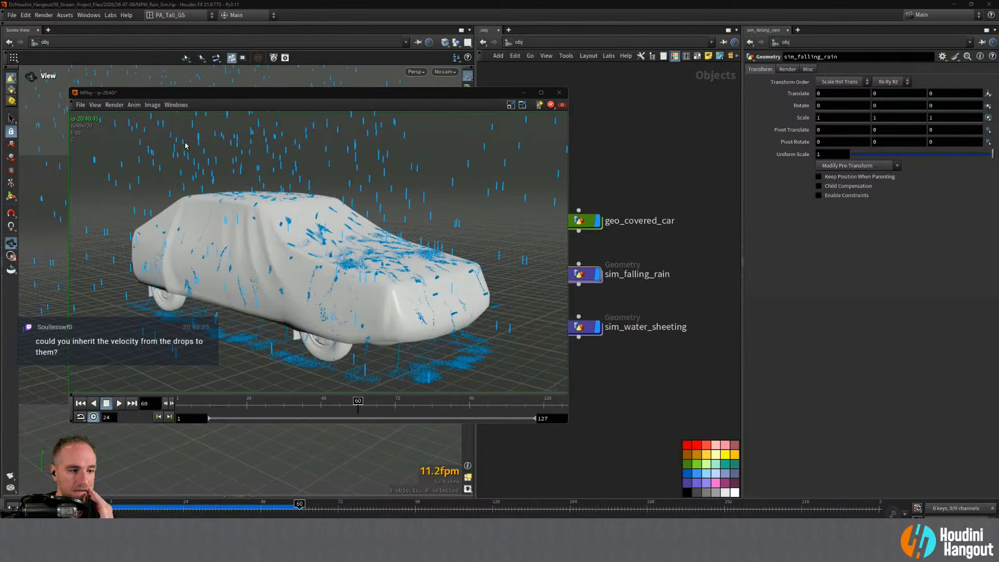
left_click_drag(200, 96, 418, 107)
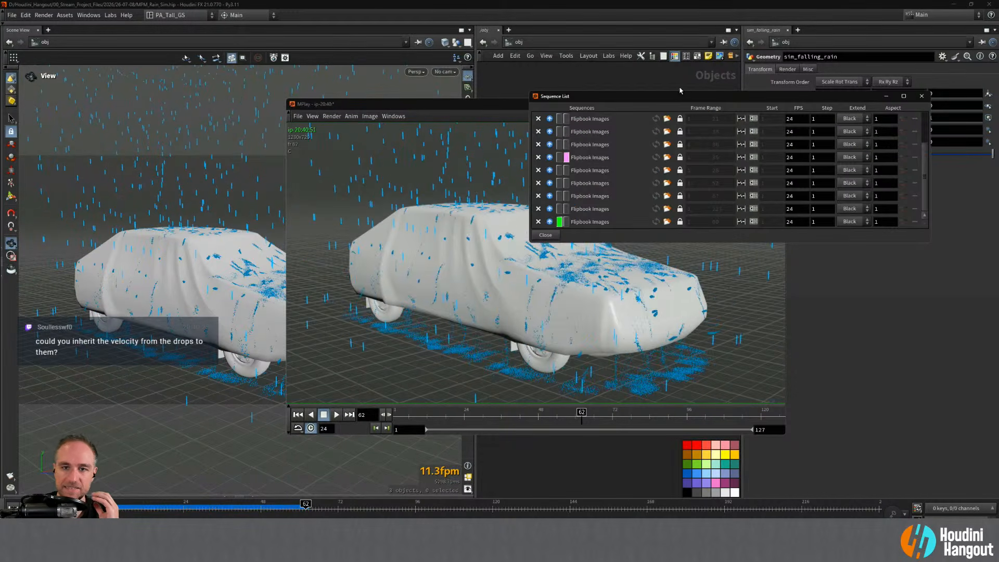
- Move the sequence list clear of the player and switch between the last two flipbooks to compare their rain density
left_click_drag(669, 102, 668, 91)
scroll(667, 171, "down", 2)
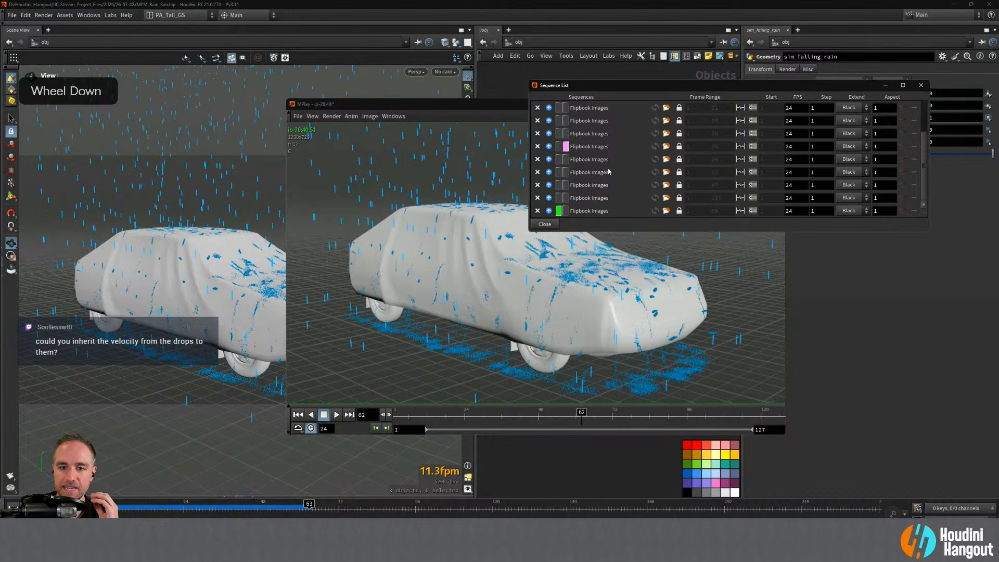
left_click(559, 198)
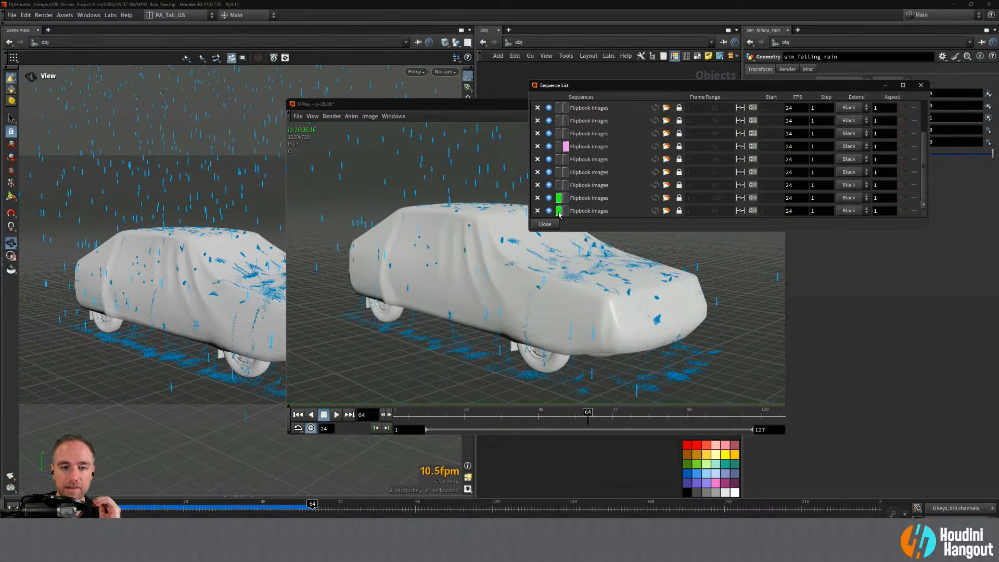
left_click(560, 211)
left_click(559, 201)
left_click(560, 211)
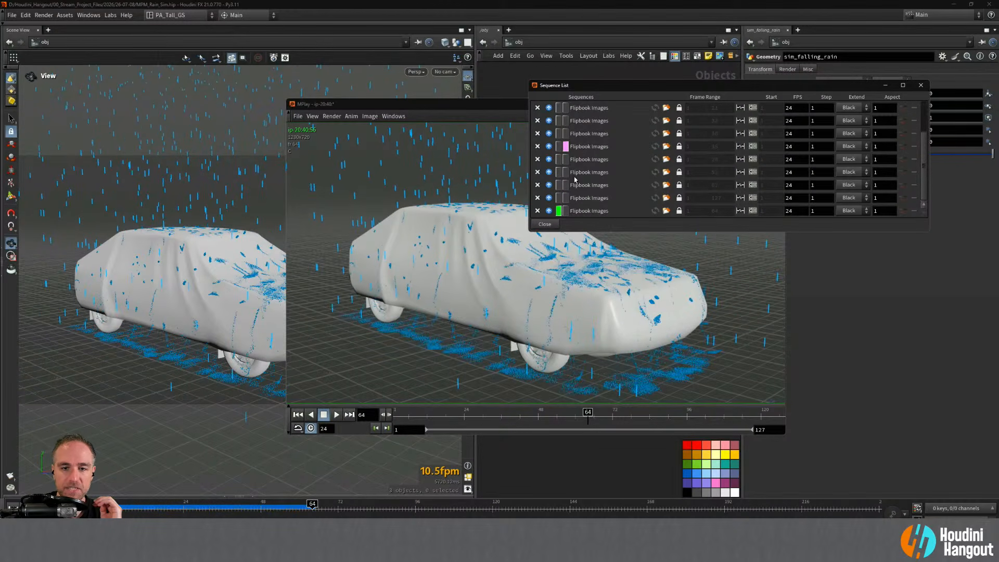
- Arrange the player and sequence list side by side and compare the previous flipbook with the newest one again
left_click_drag(617, 88, 650, 69)
left_click_drag(523, 108, 315, 139)
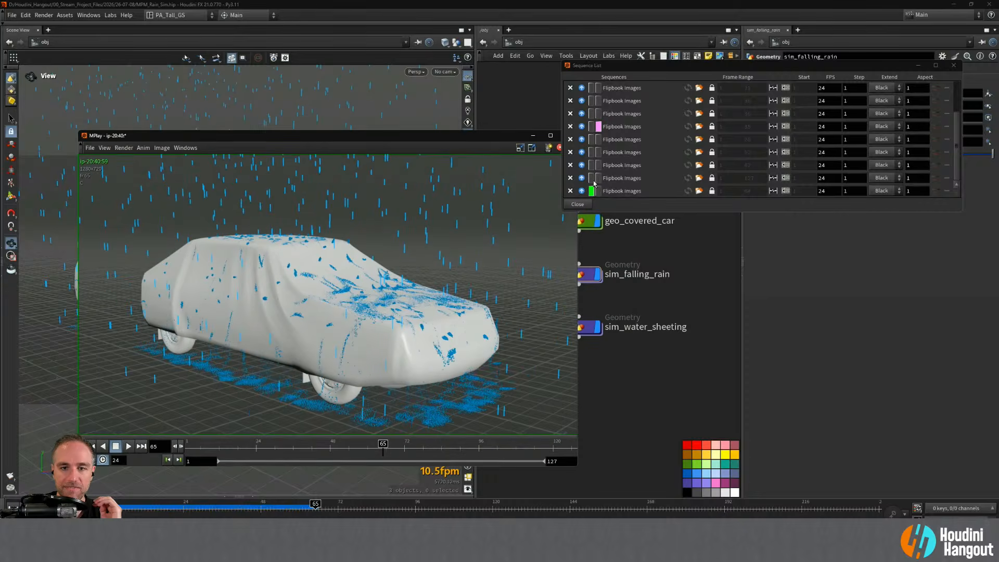
left_click_drag(617, 74, 659, 75)
left_click(634, 180)
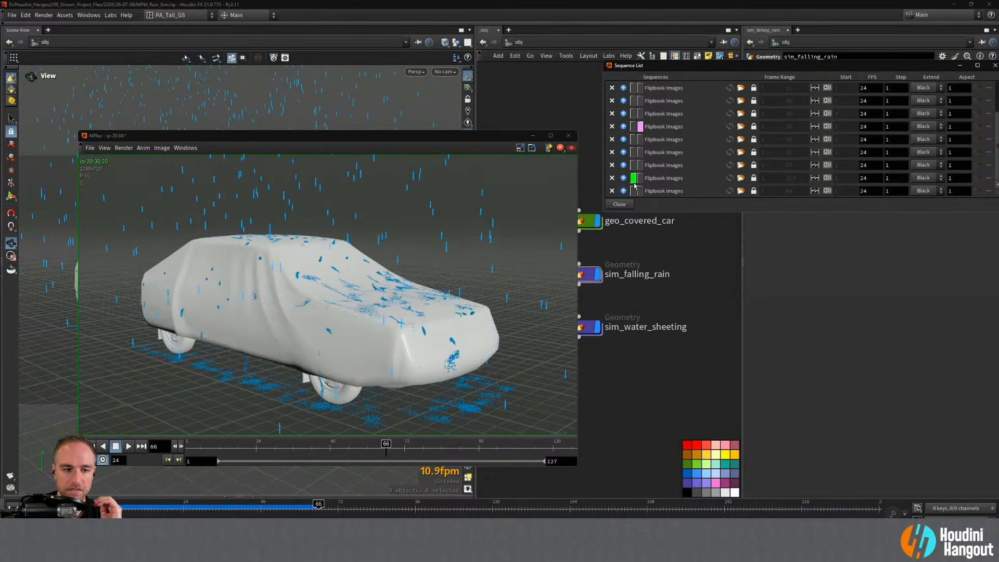
left_click(635, 192)
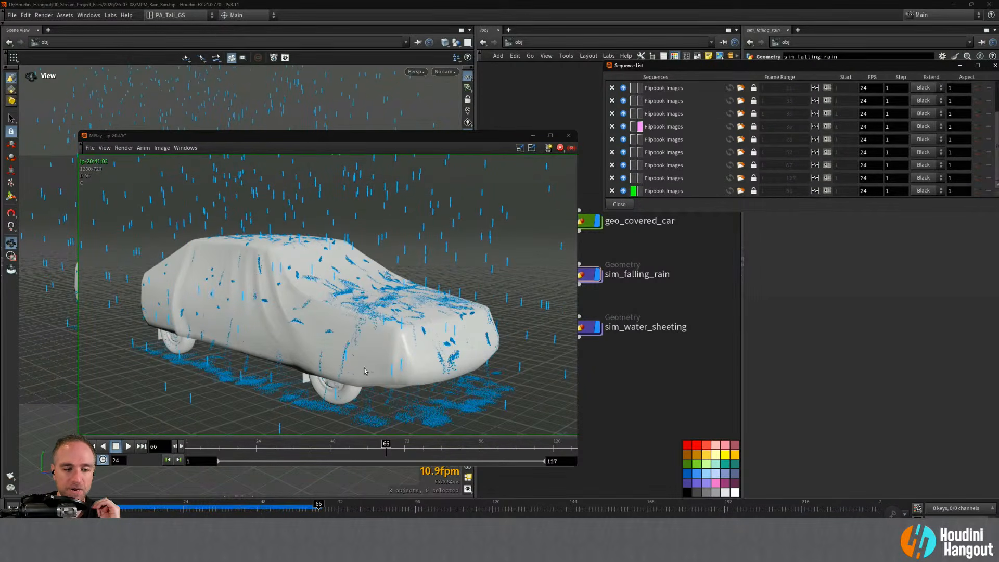
- Play the flipbook and switch between the previous and newest sequences to compare the rain and splashes in motion
left_click(128, 446)
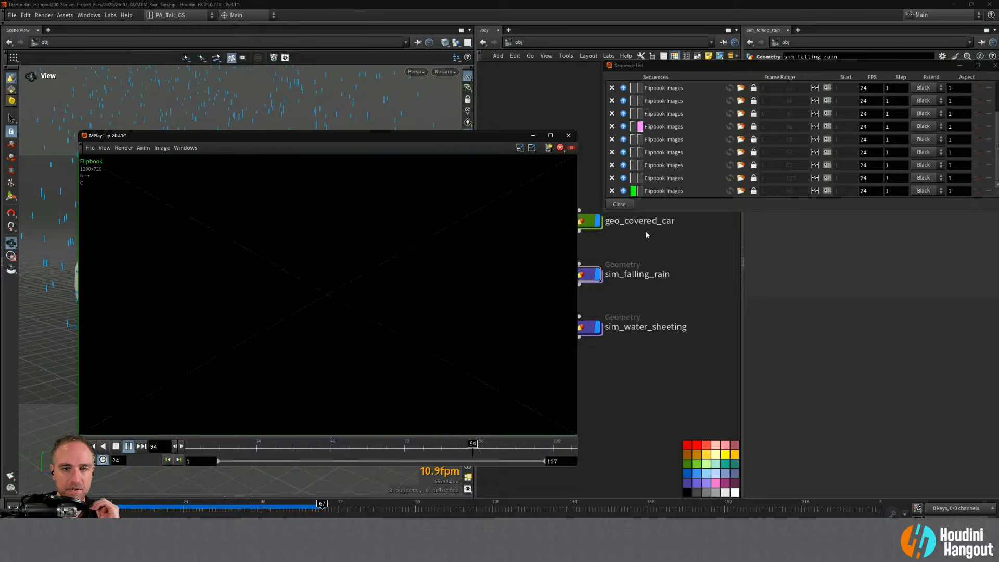
left_click(634, 180)
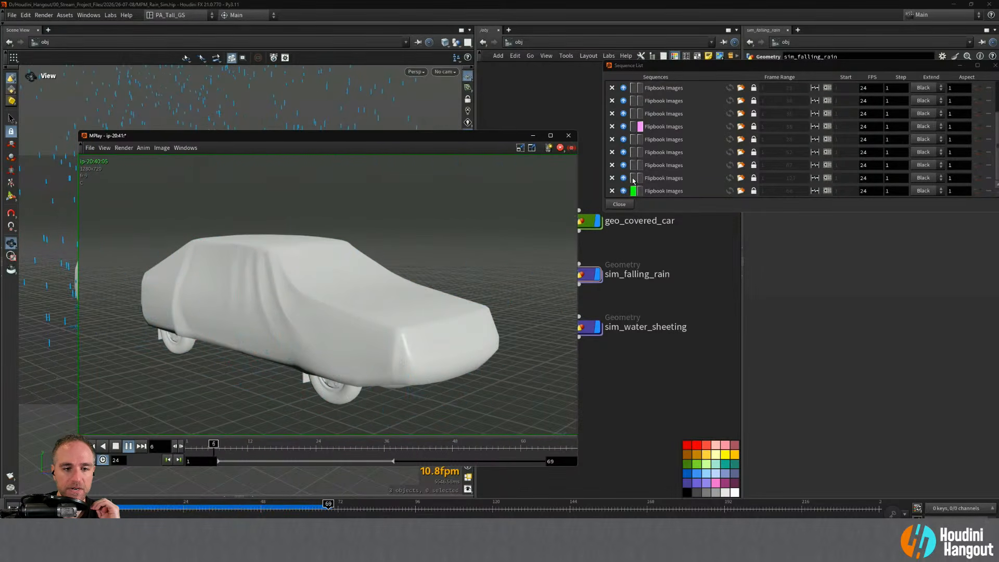
left_click(634, 178)
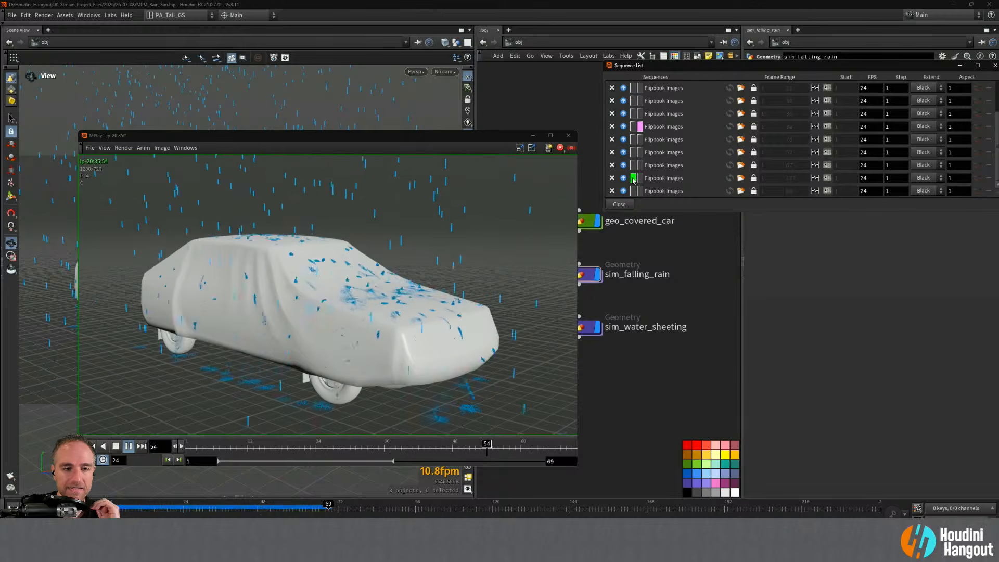
left_click(633, 190)
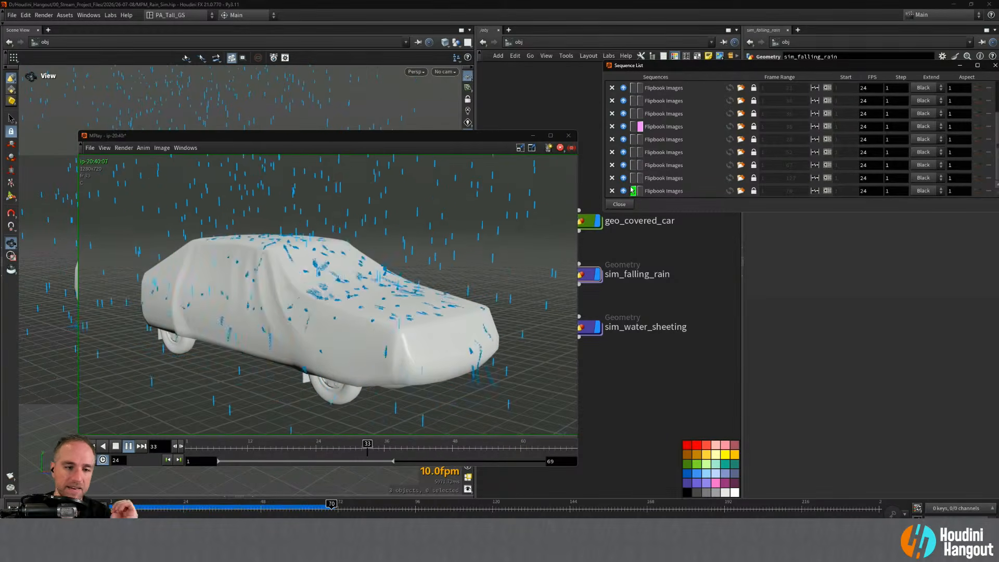